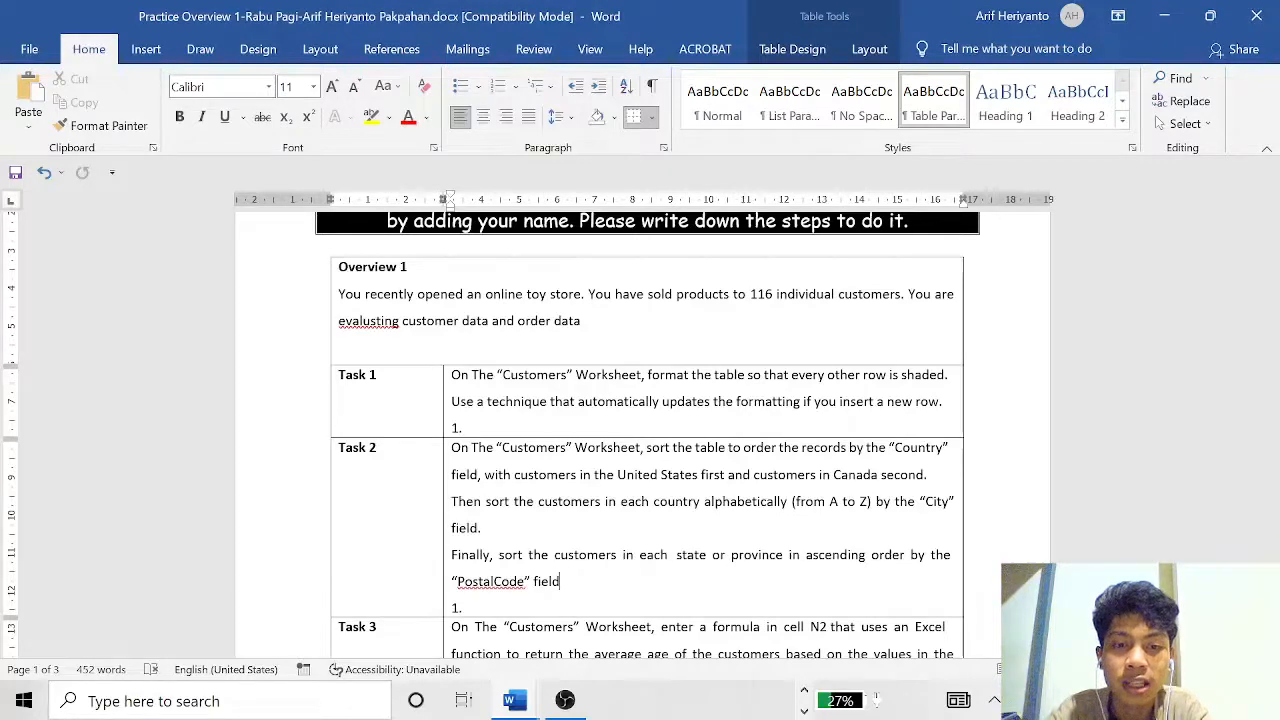
Switch to the Overview 1.xlsx workbook in Excel and turn on banded rows for the Customers table.
key(alt+Tab)
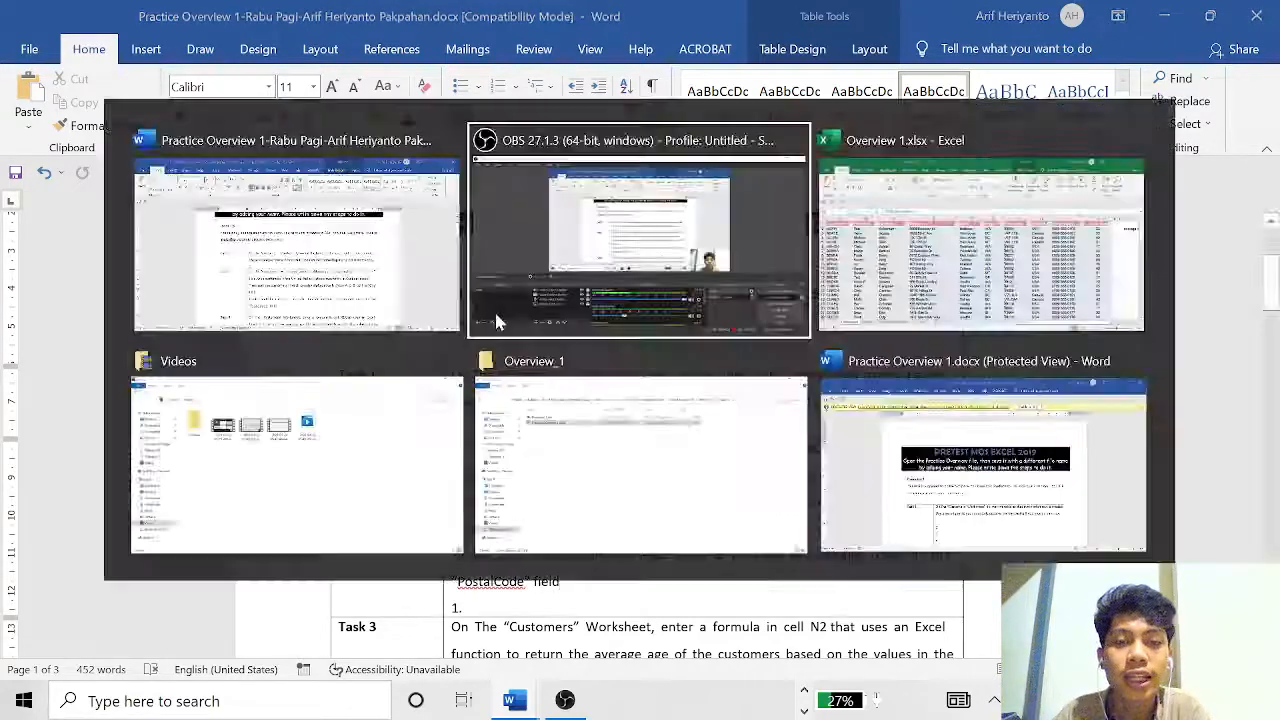
key(Tab)
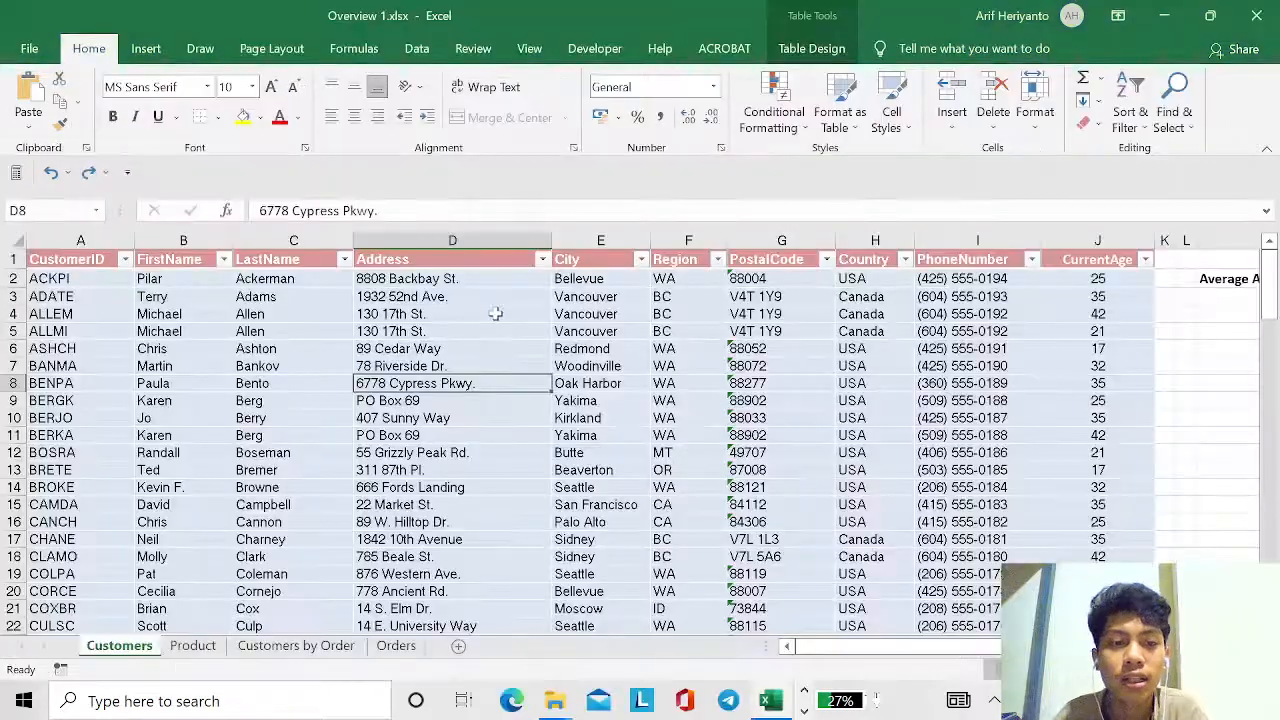
click(491, 363)
click(527, 402)
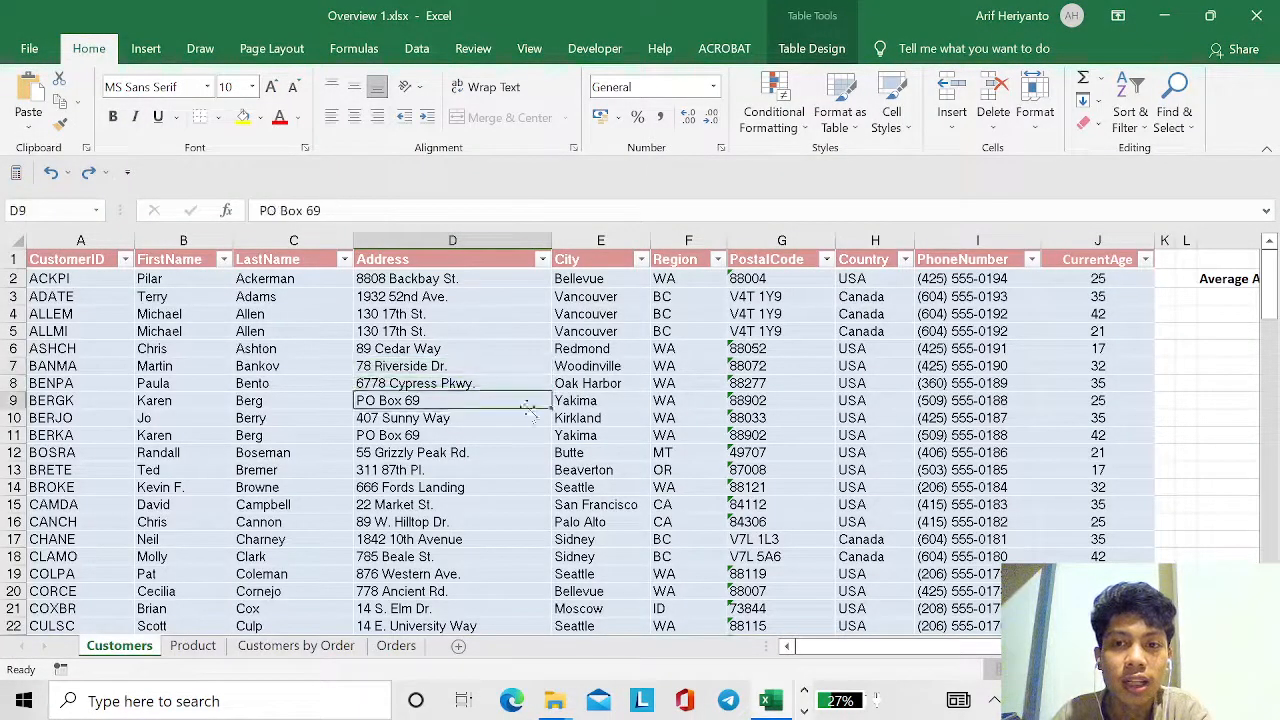
click(586, 335)
click(549, 505)
click(628, 364)
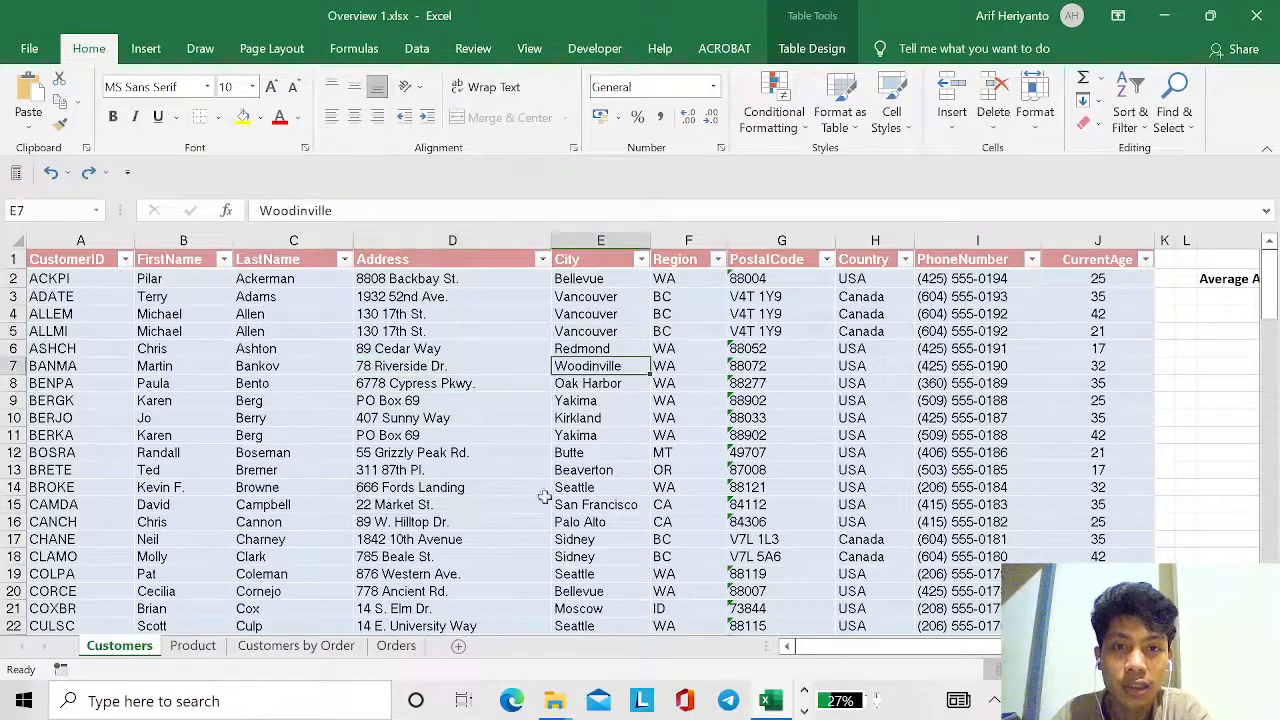
click(536, 520)
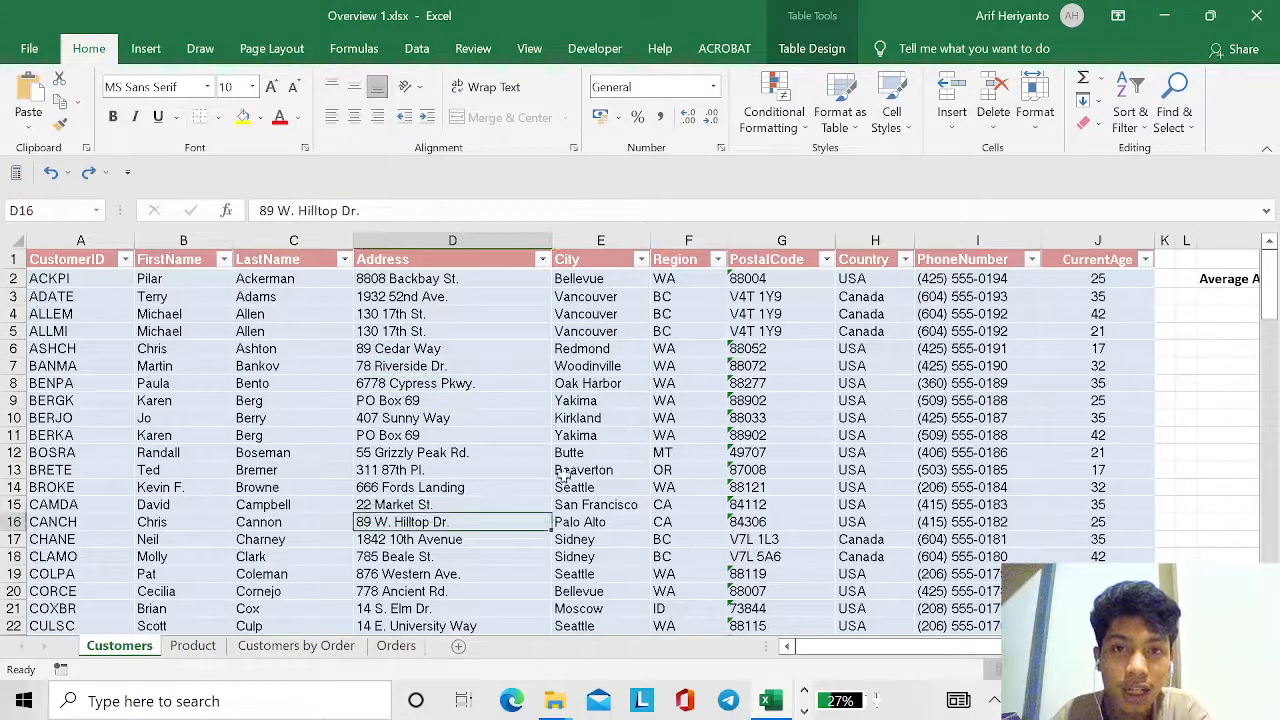
click(813, 49)
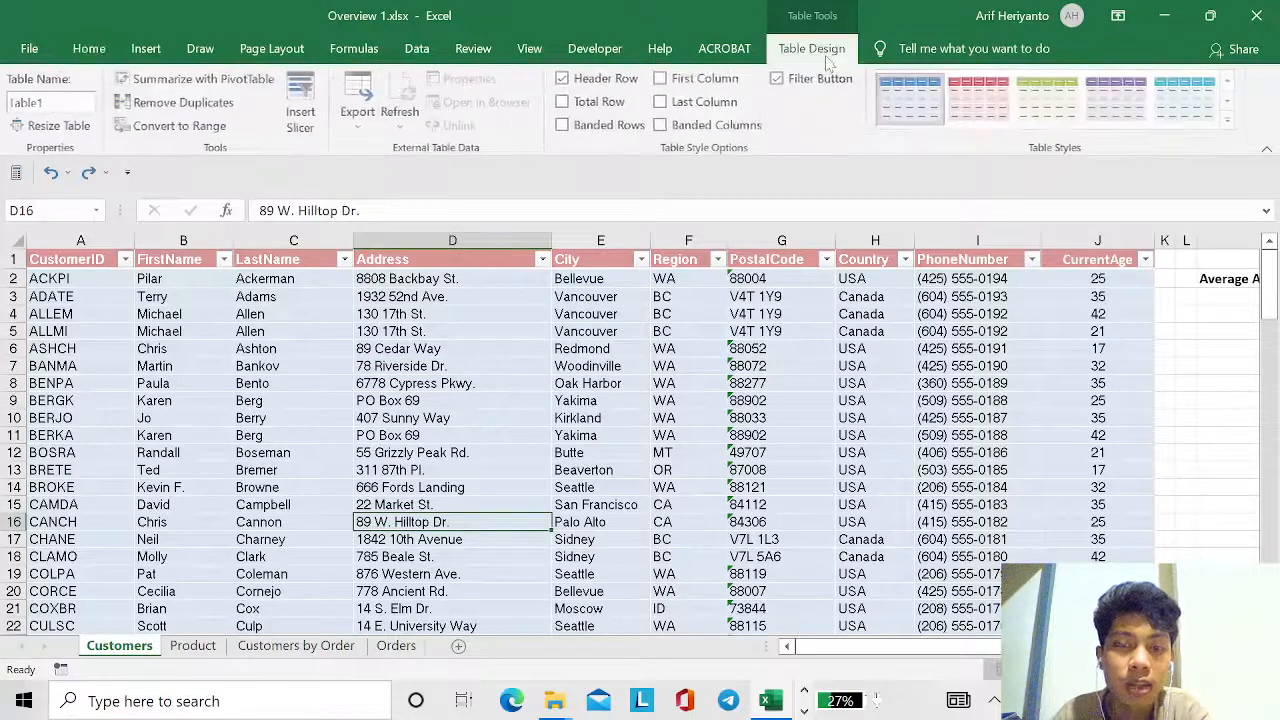
click(589, 132)
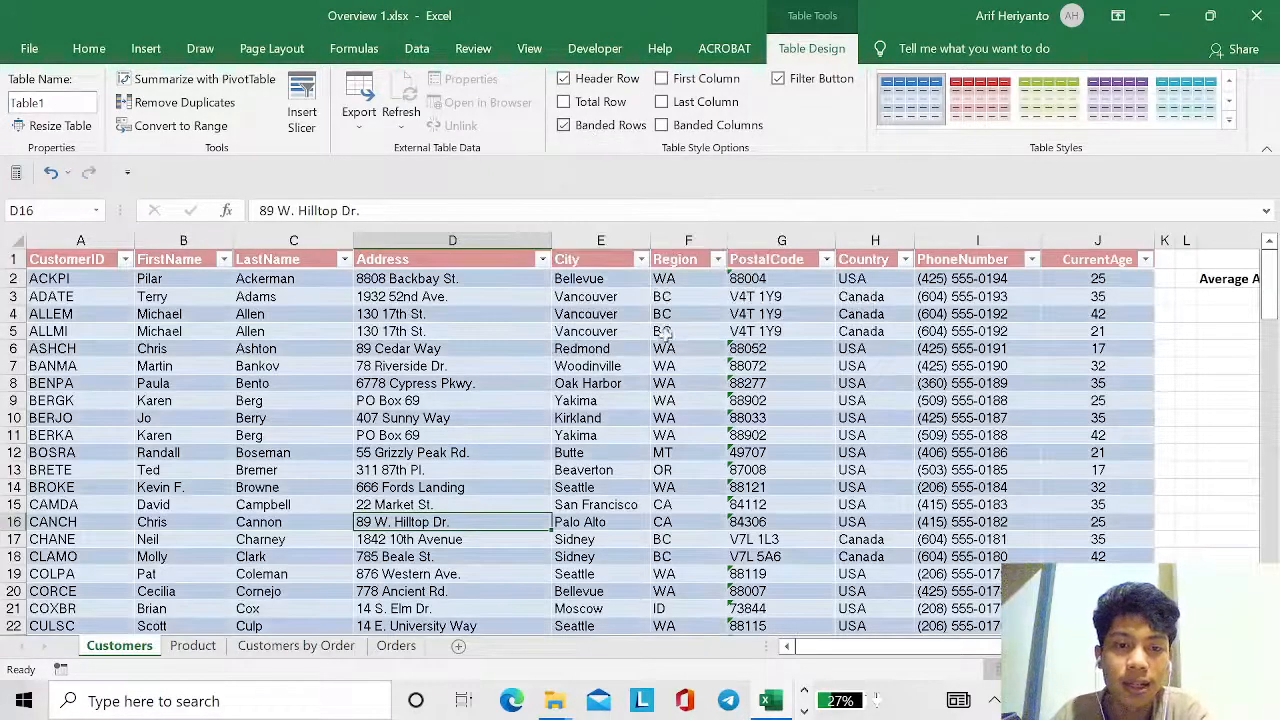
click(527, 391)
click(449, 345)
click(455, 336)
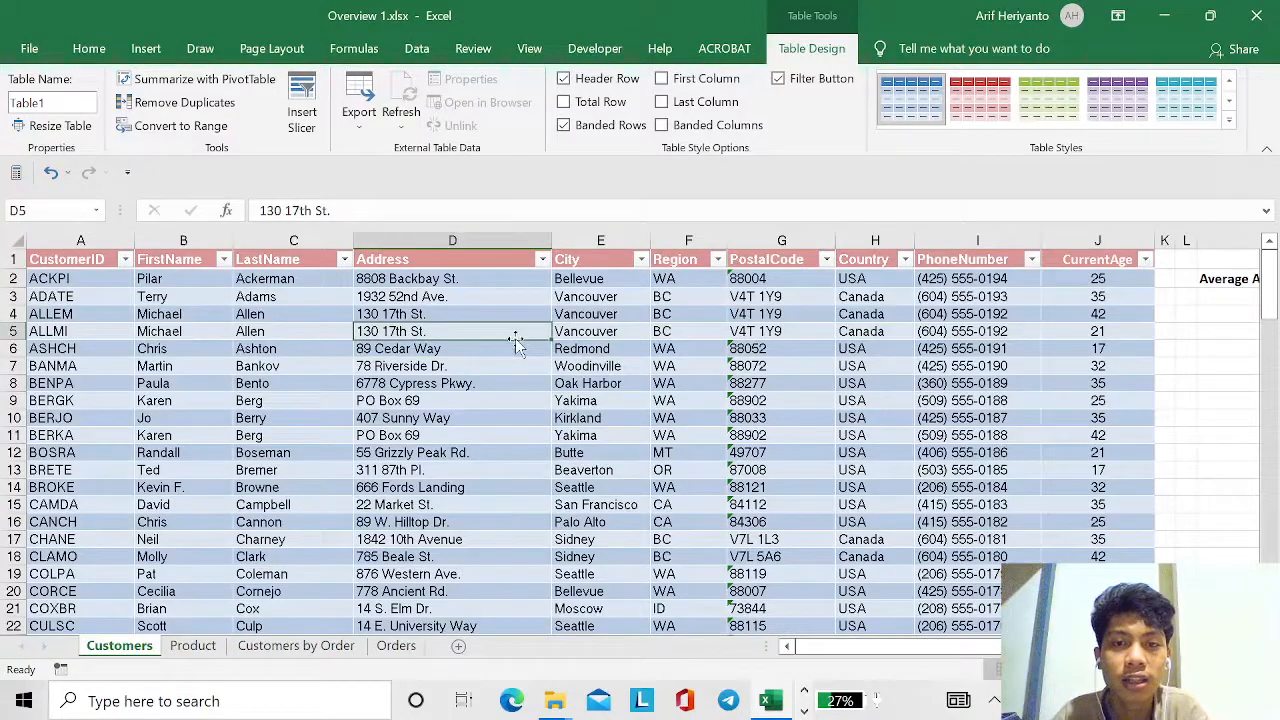
click(88, 48)
click(528, 350)
Check Task 2 in the Word instructions, return to the Excel workbook and set up a three-level custom sort for the Customers table.
key(alt+Tab)
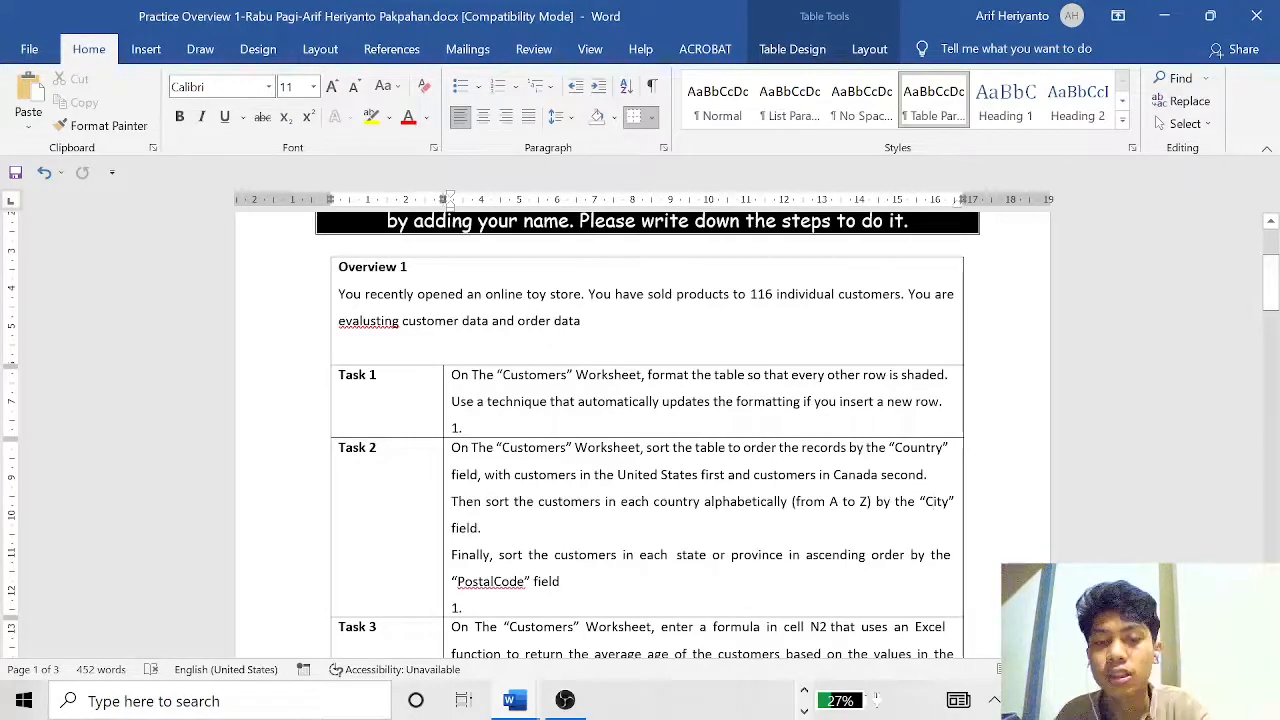
key(alt+Tab)
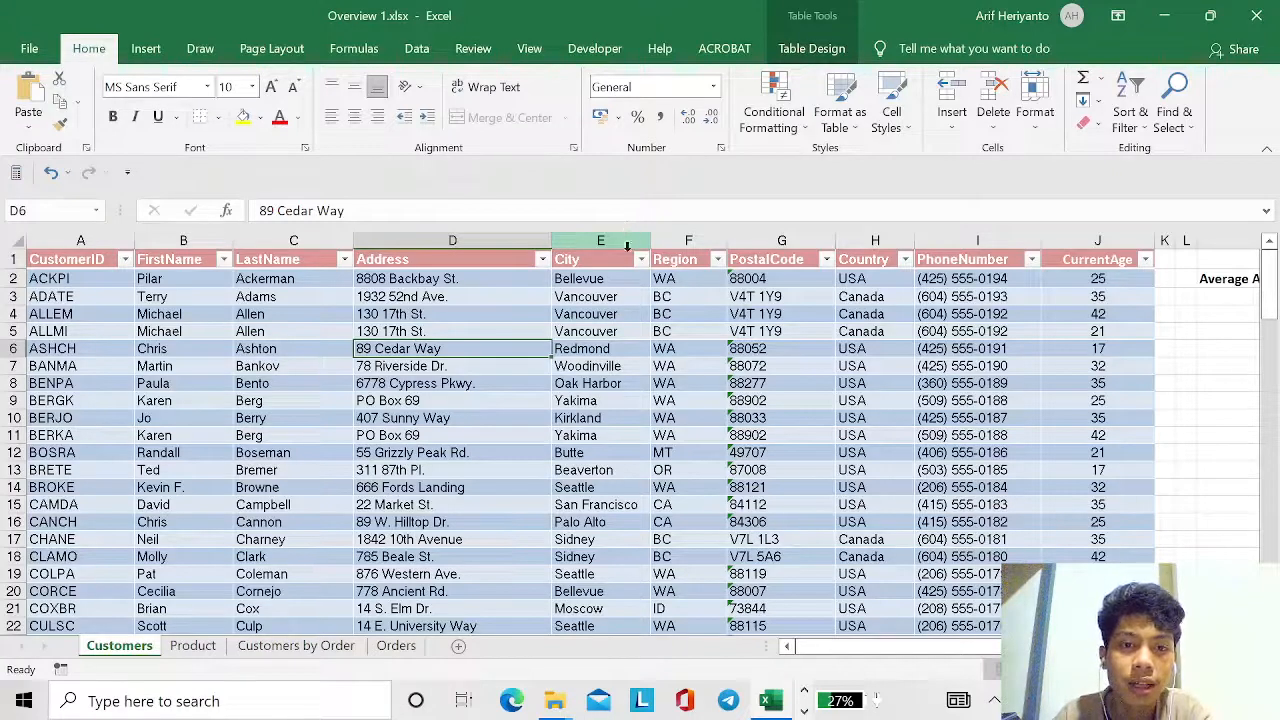
click(598, 352)
click(340, 418)
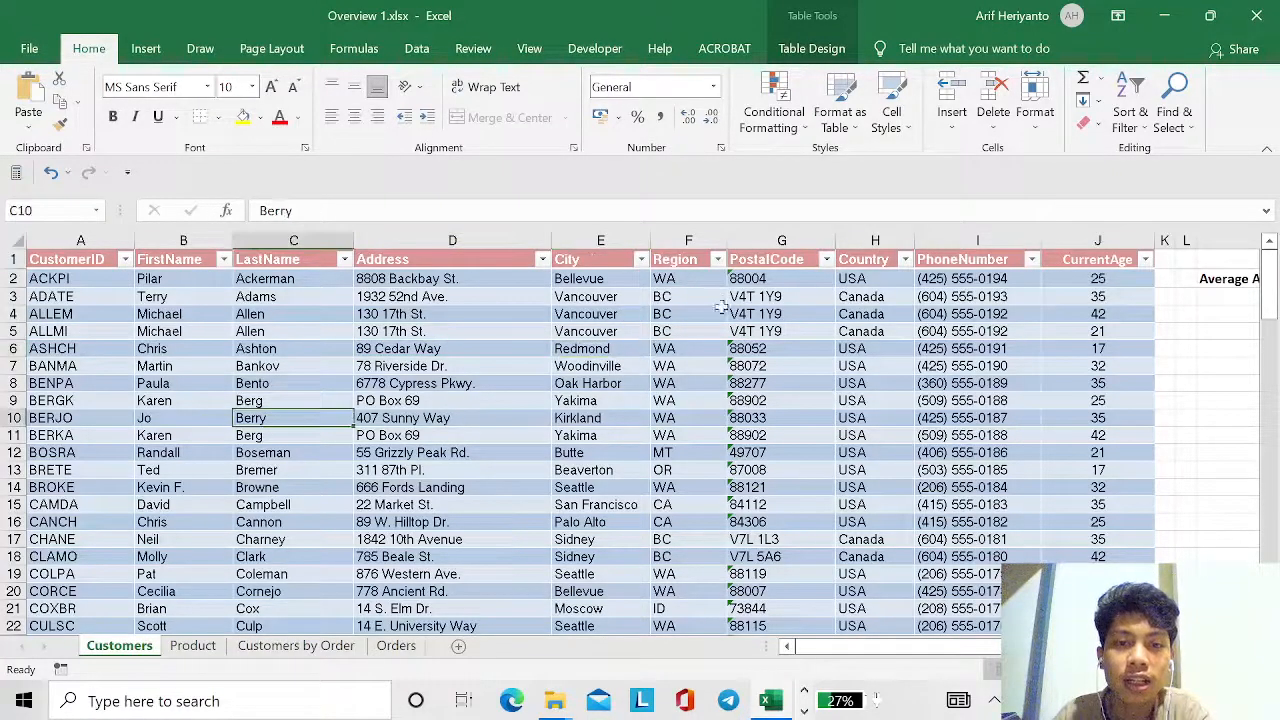
click(418, 48)
click(584, 103)
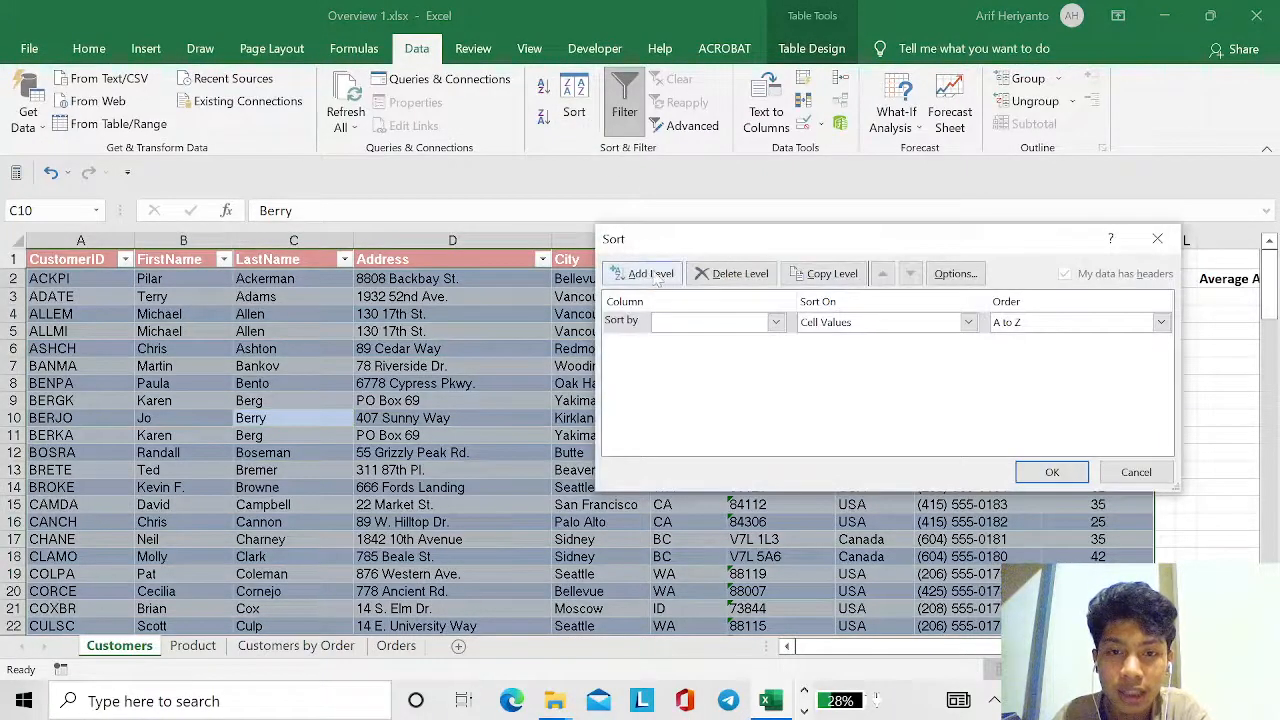
click(650, 274)
click(650, 274)
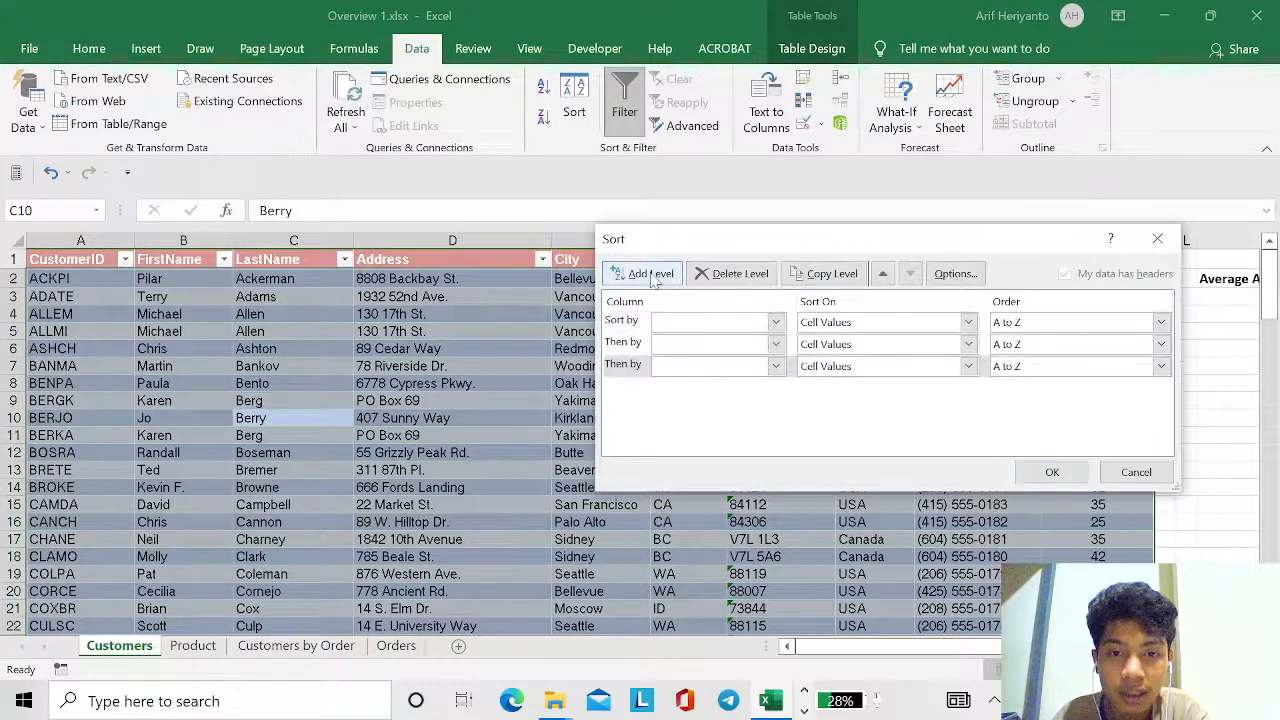
Set the sort levels to Country first, City second and PostalCode third.
click(776, 321)
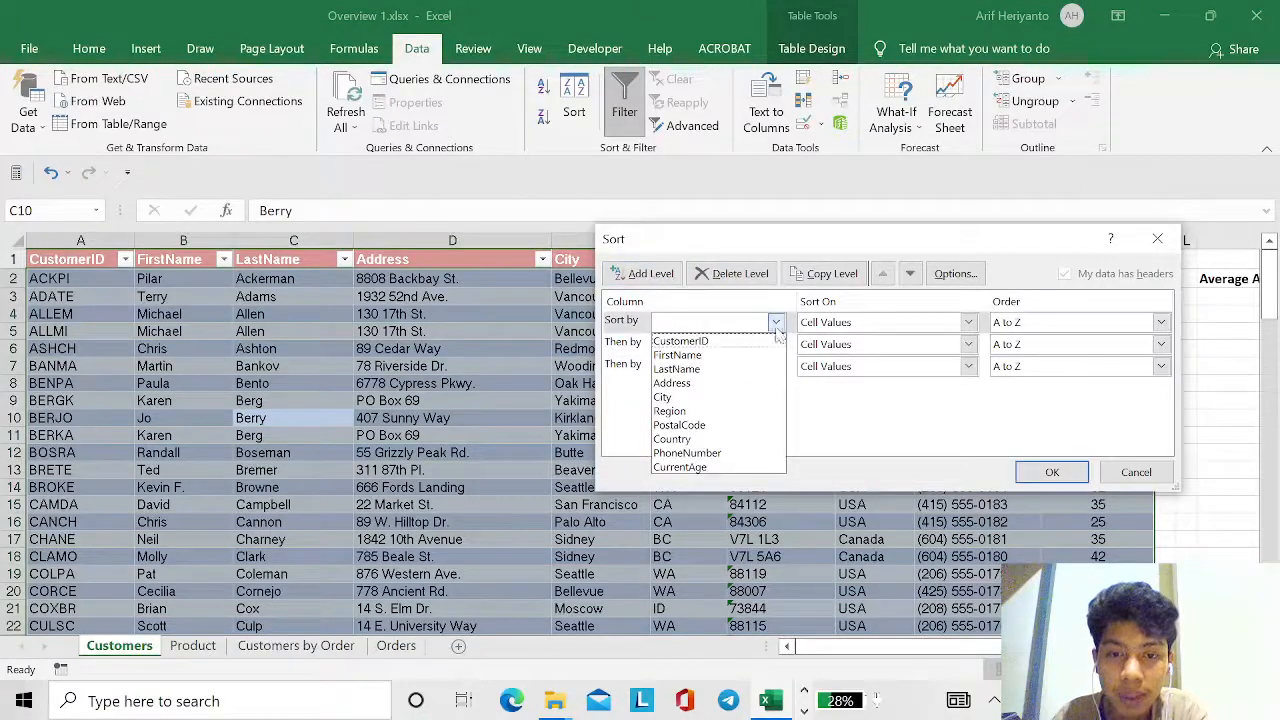
click(740, 440)
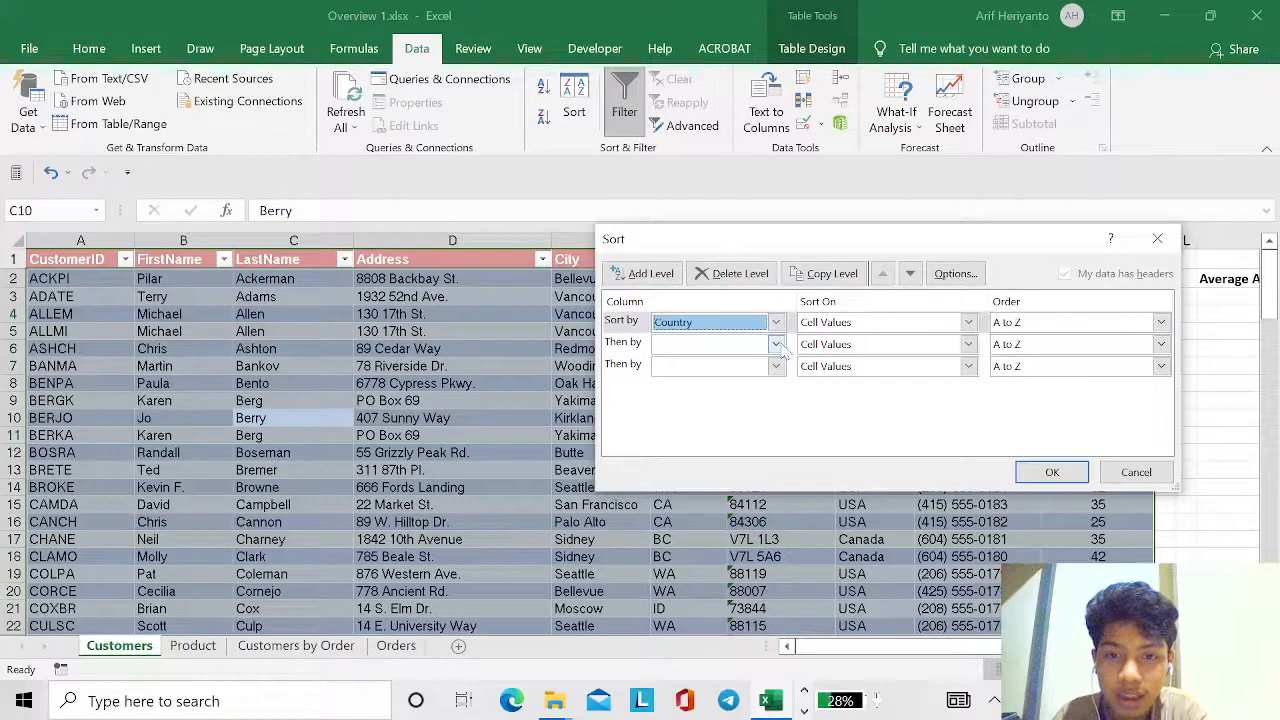
click(776, 343)
click(745, 418)
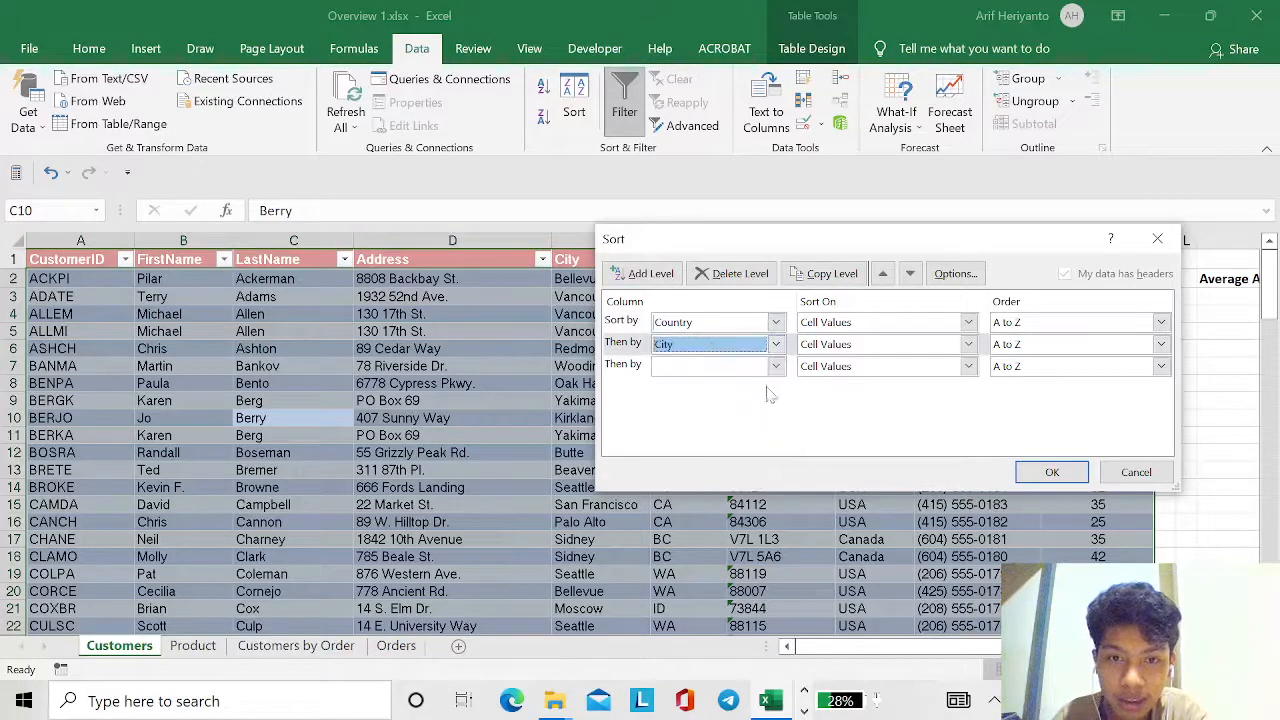
click(776, 366)
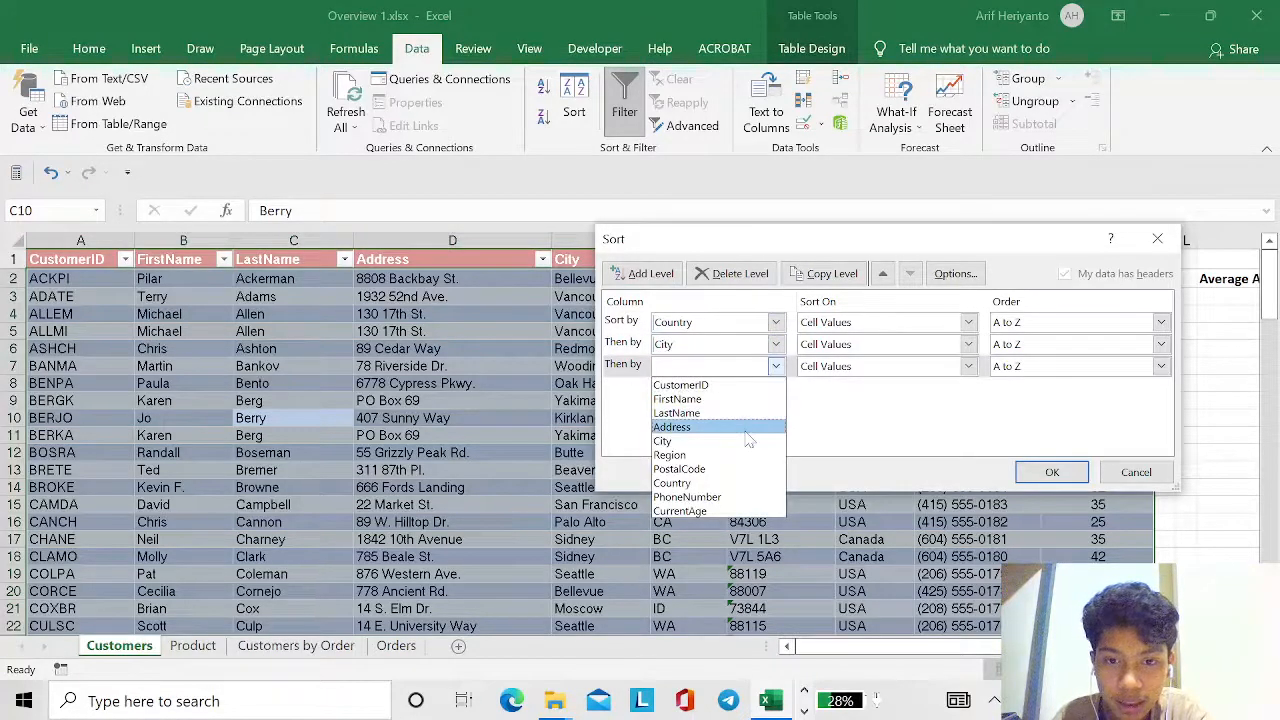
click(745, 469)
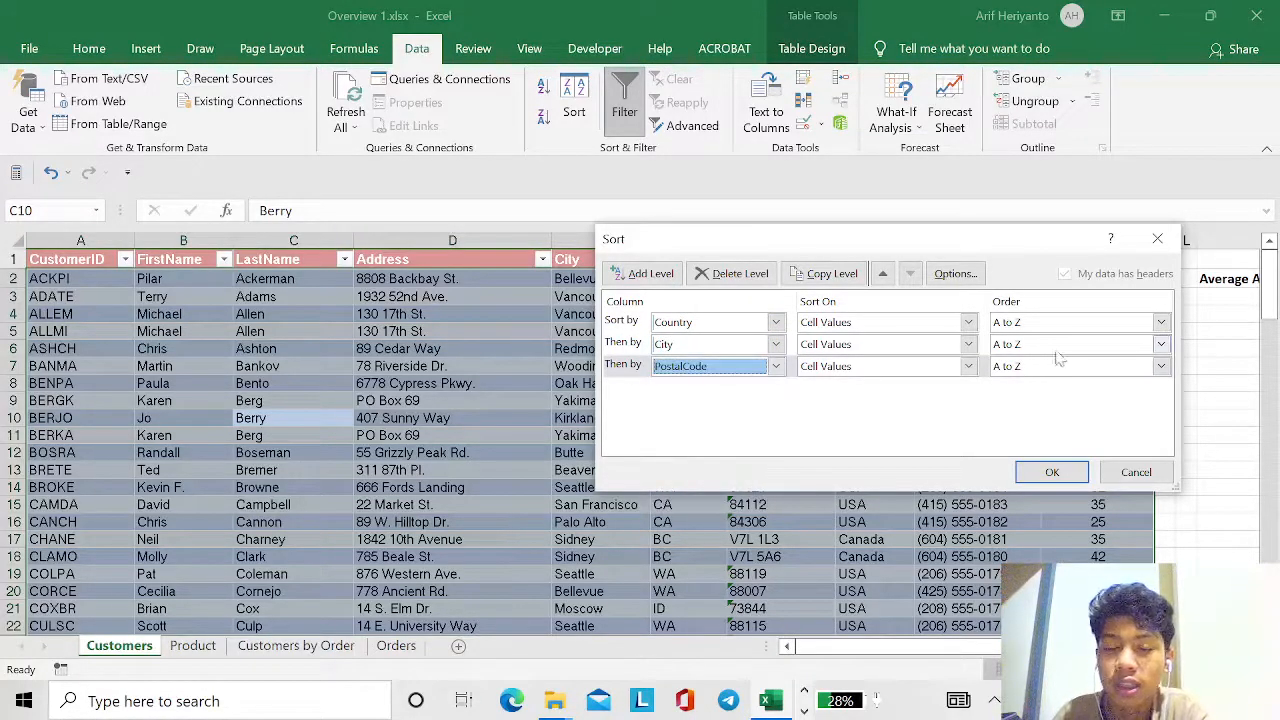
Order the Country level by a new custom list with the entries USA, Canada.
click(1105, 324)
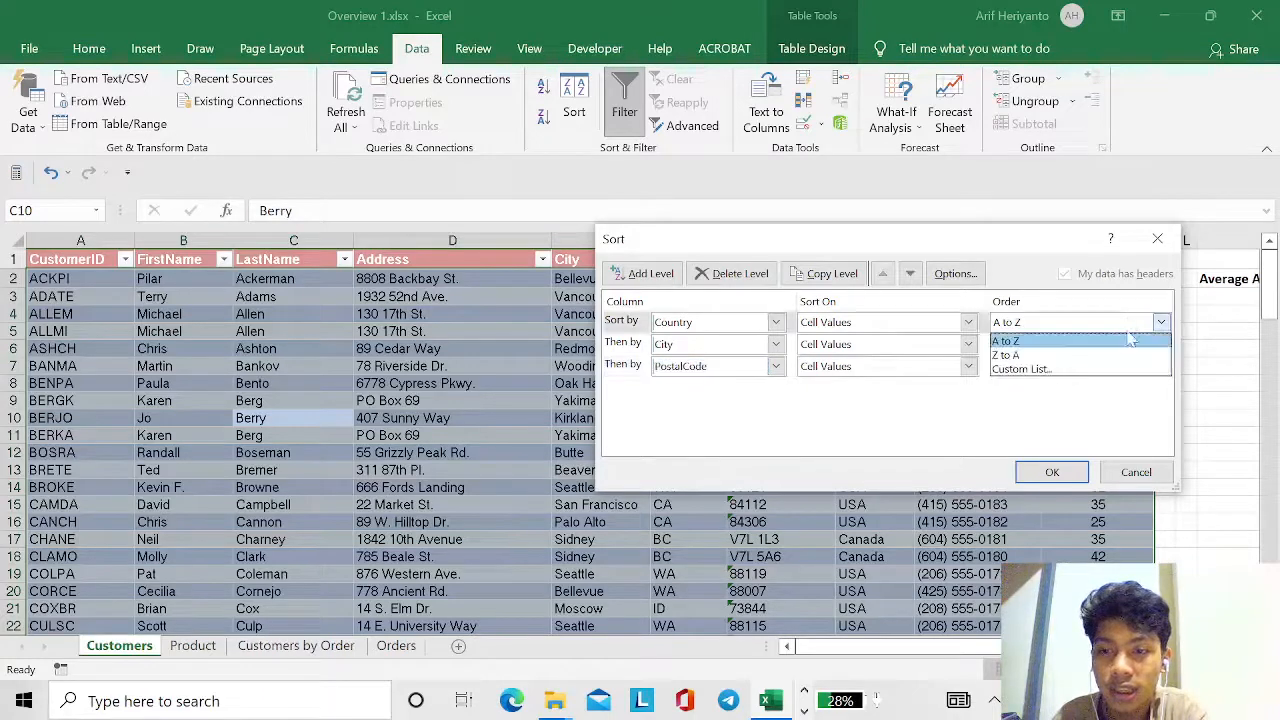
click(1093, 370)
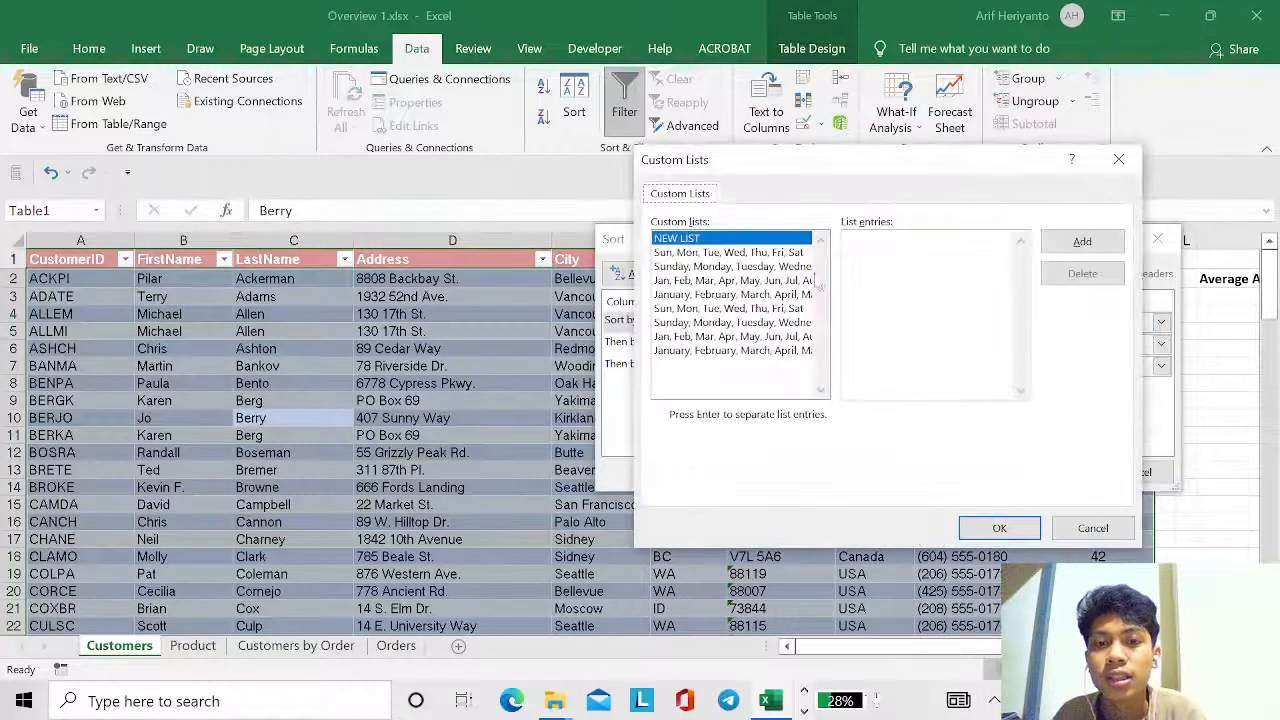
click(870, 241)
key(Caps_Lock)
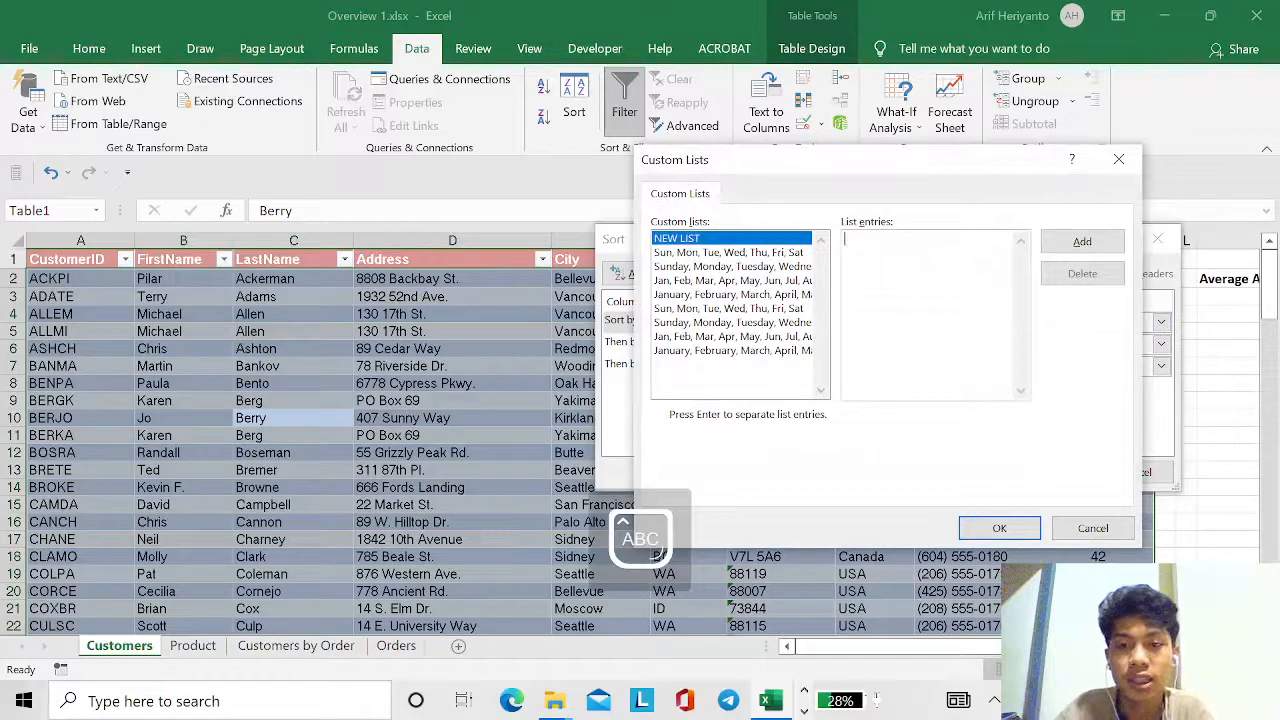
text(USA)
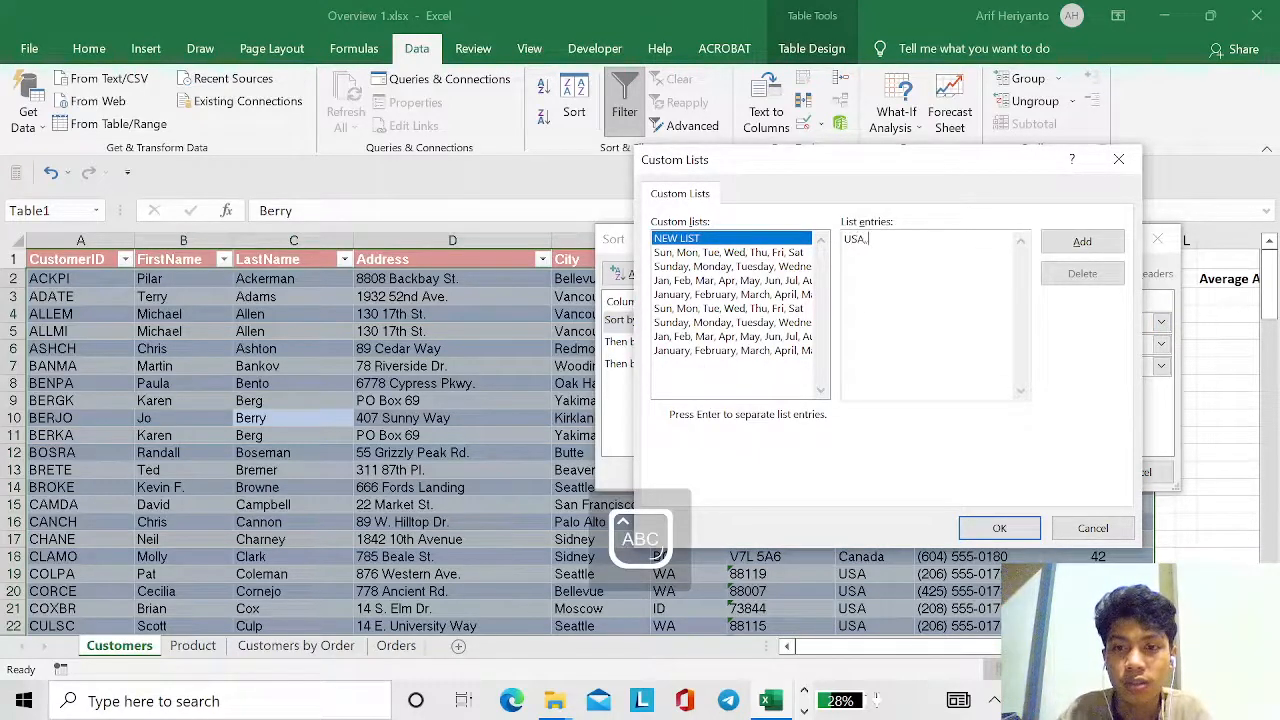
text(, C)
key(Caps_Lock)
text(anada)
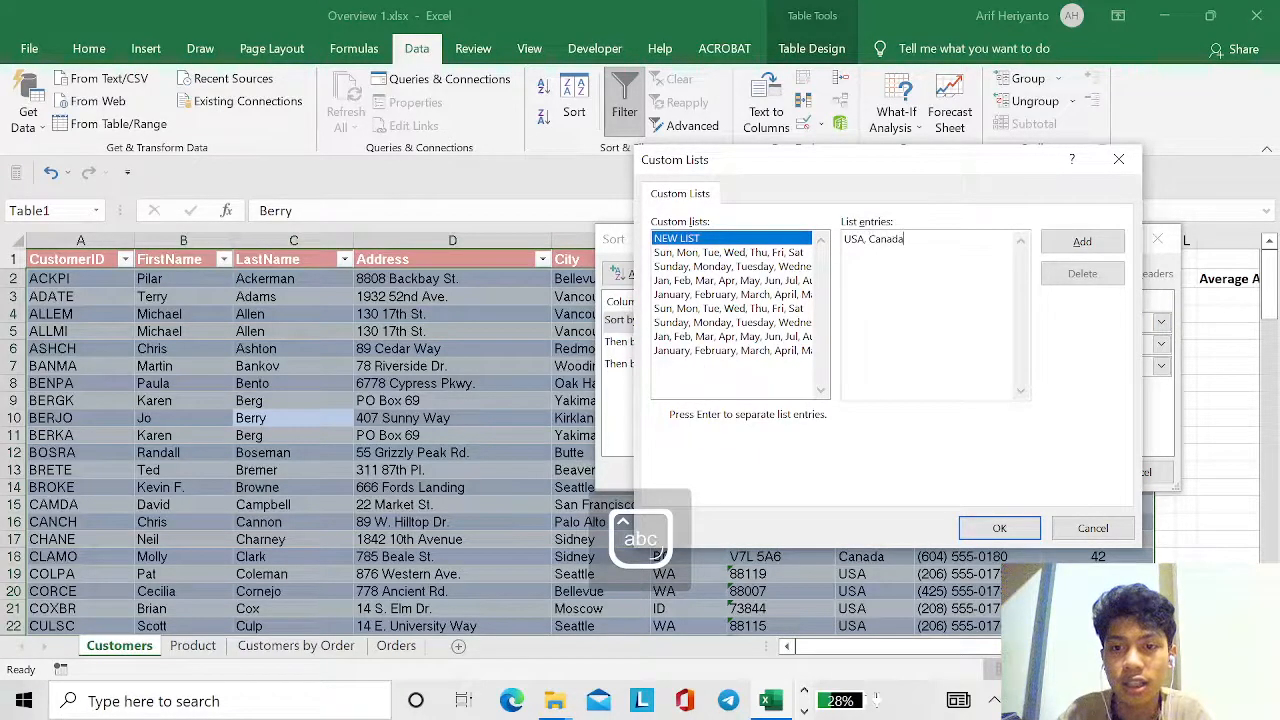
click(1084, 242)
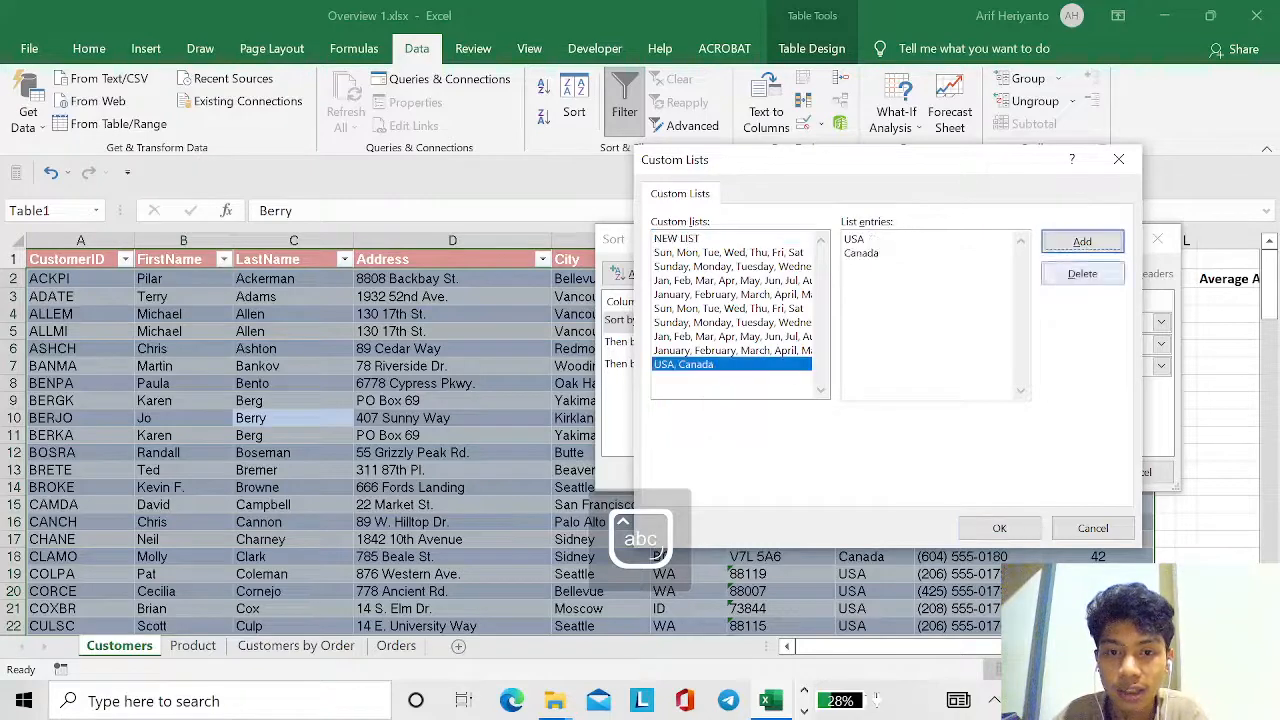
click(1012, 530)
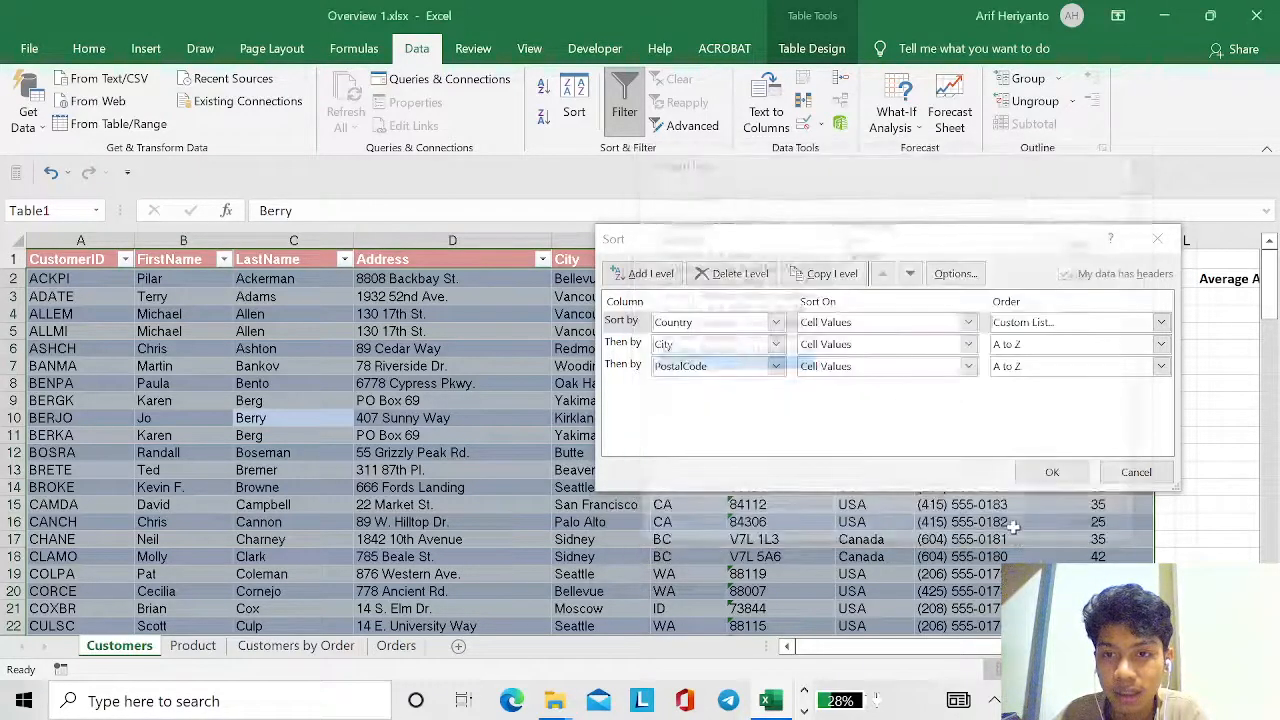
Apply the sort, treating numbers and numbers stored as text separately, and check the Country, City and PostalCode columns.
click(1040, 476)
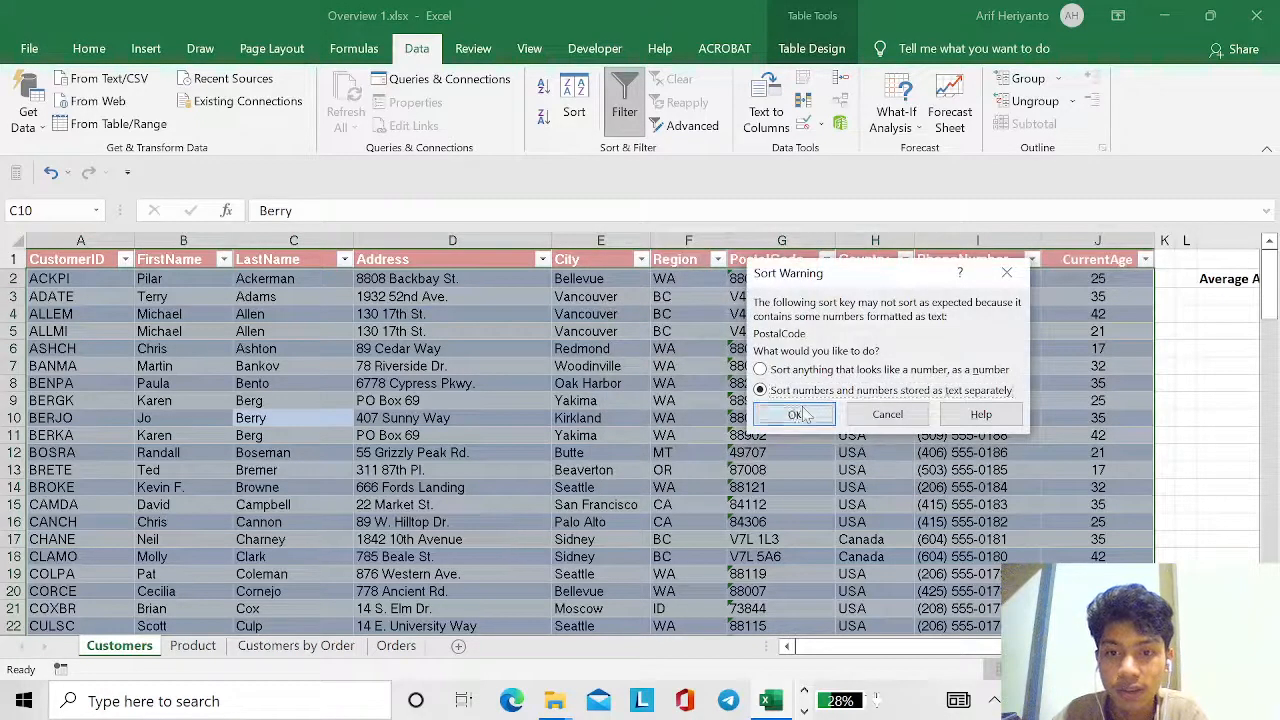
click(810, 414)
click(345, 400)
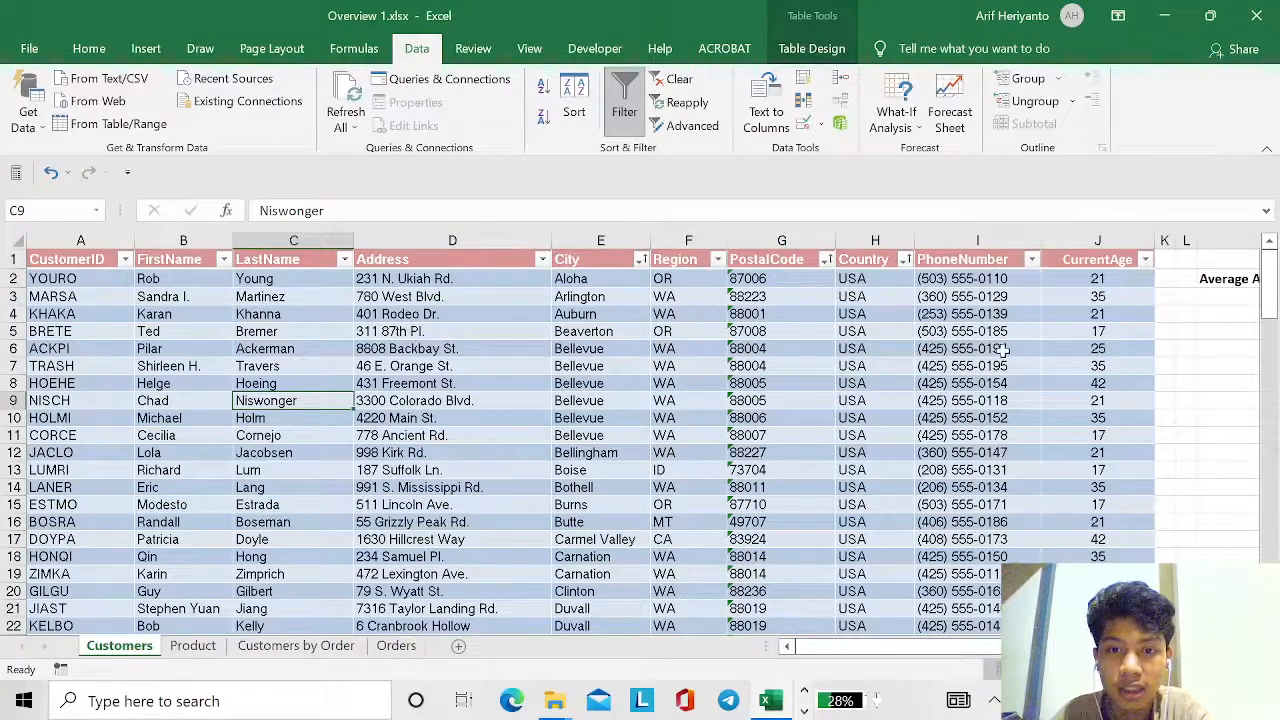
click(877, 298)
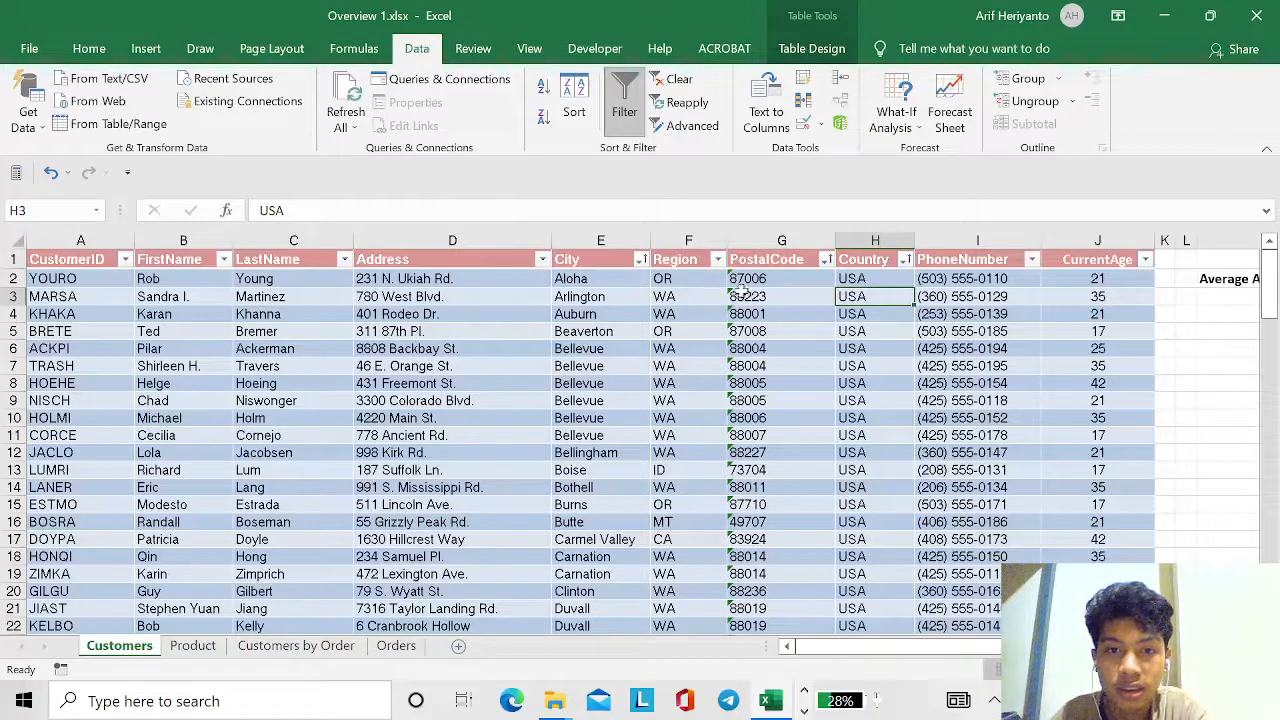
click(602, 284)
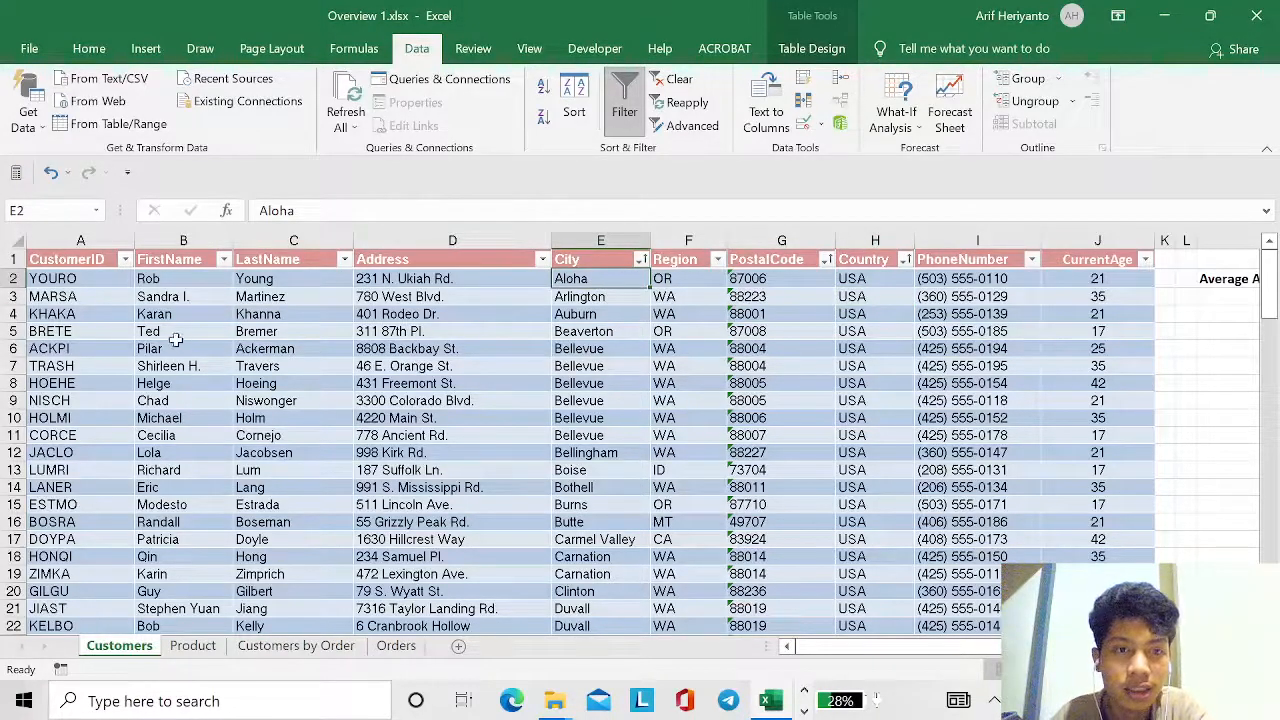
click(773, 281)
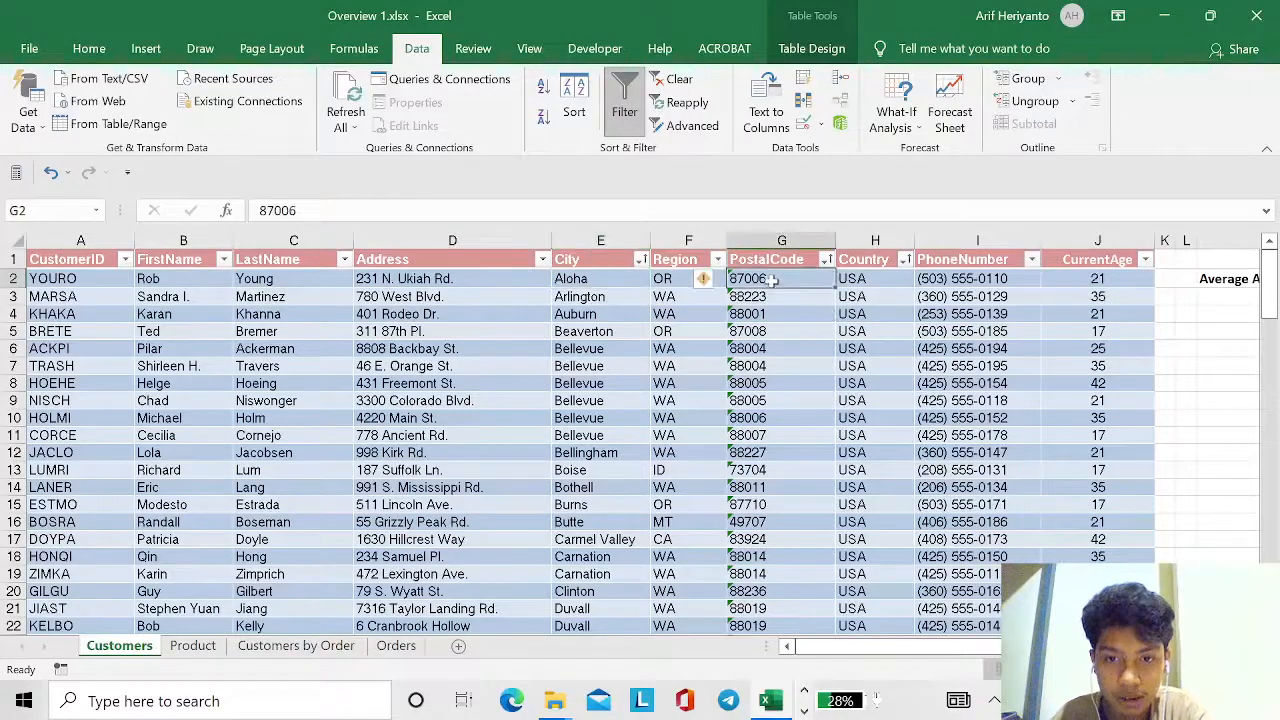
Read Task 3 in the Word instructions, return to the Excel workbook and examine the CurrentAge column on the Customers sheet.
key(alt+Tab)
key(alt+Tab)
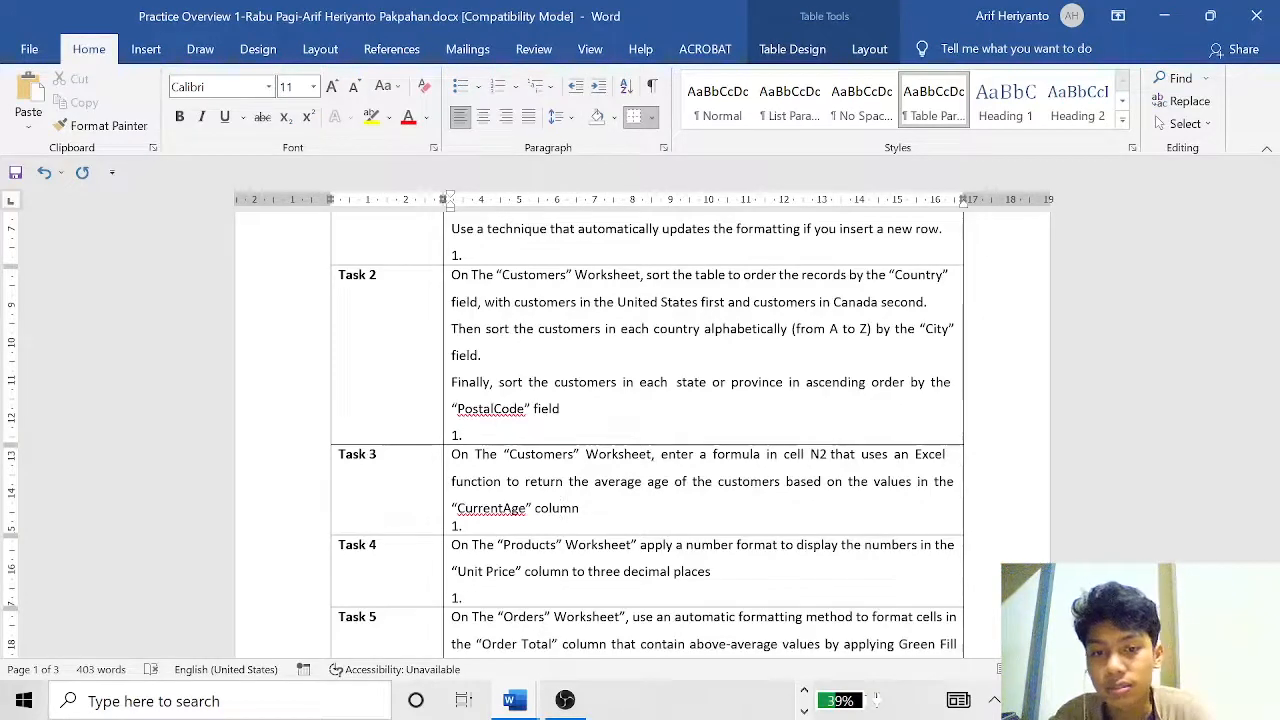
key(alt+Tab)
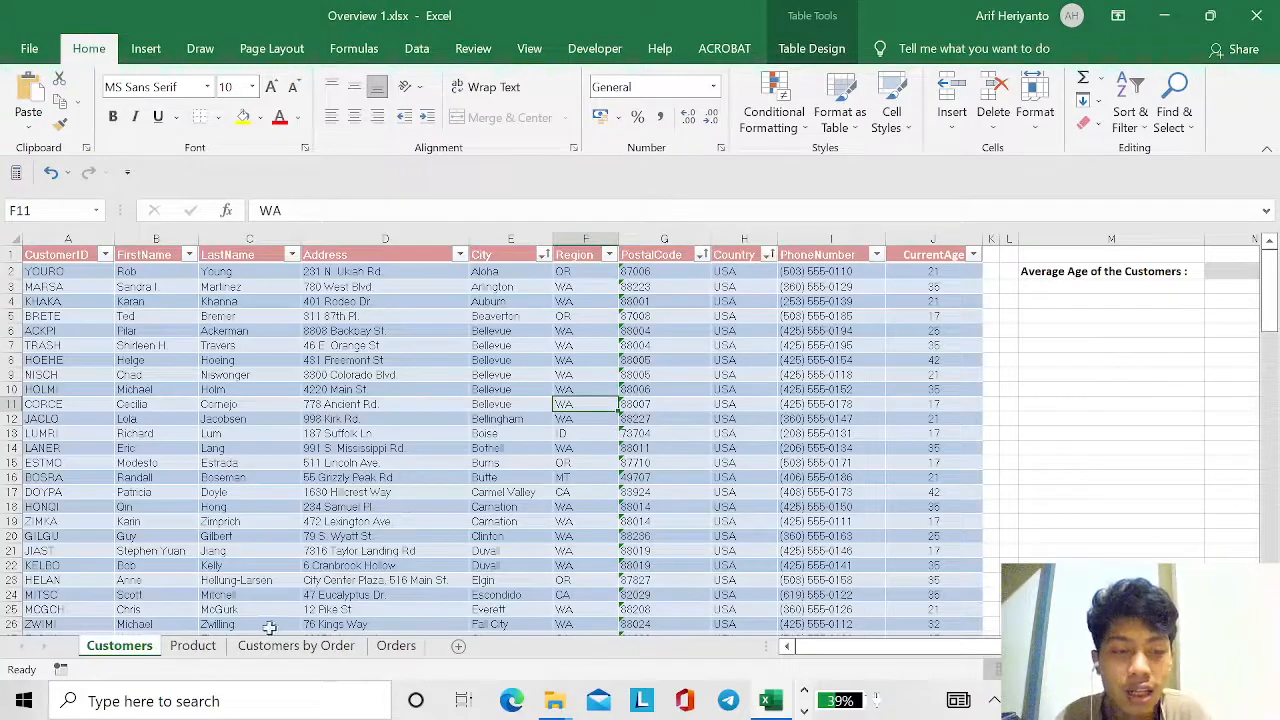
click(688, 444)
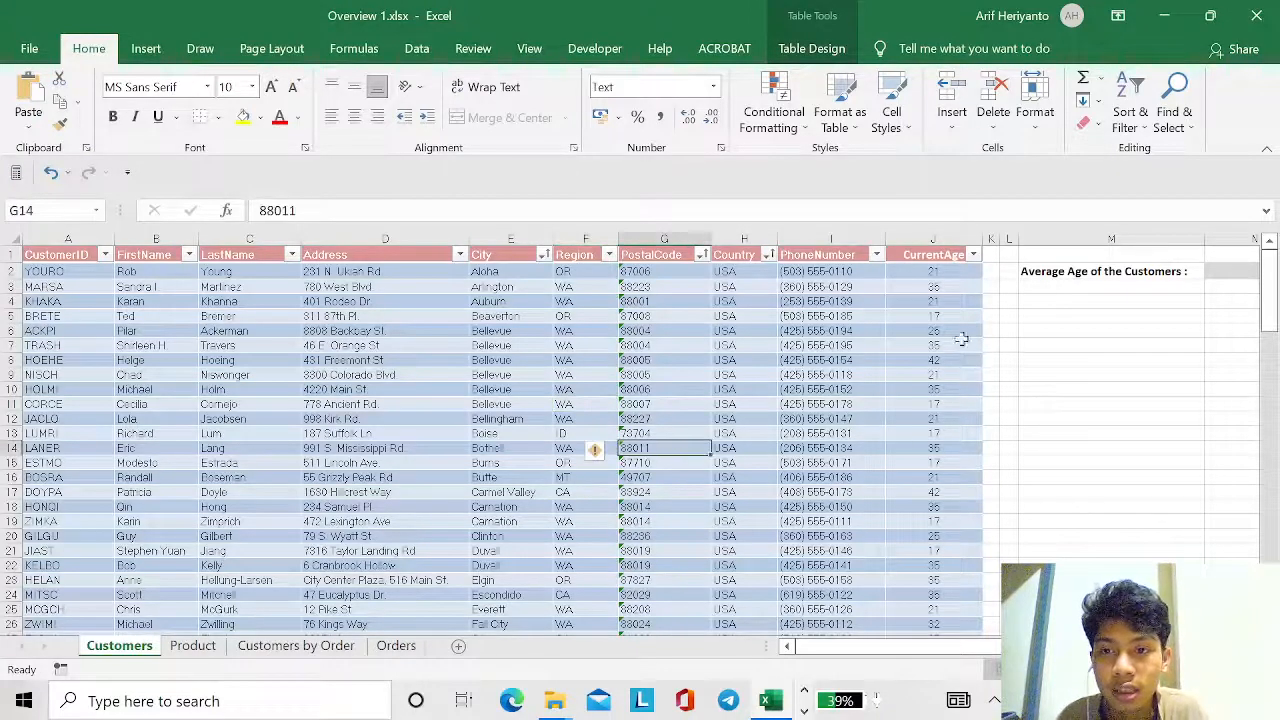
click(950, 239)
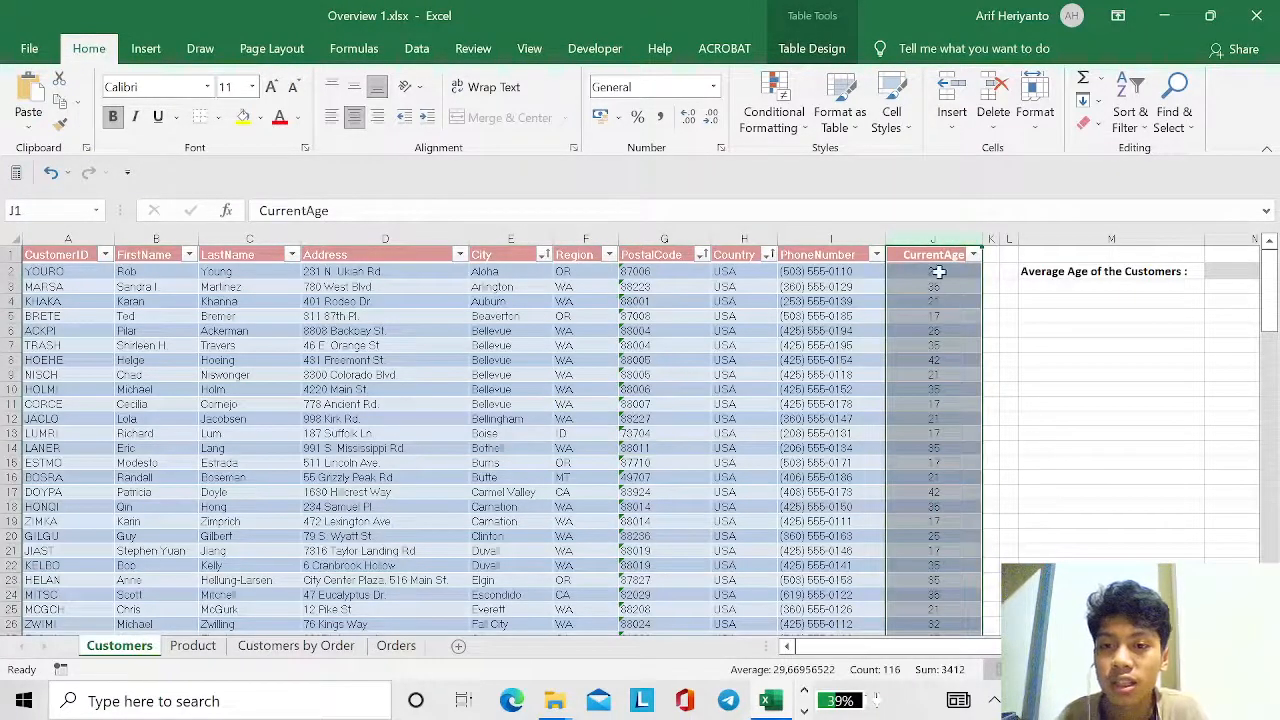
click(939, 271)
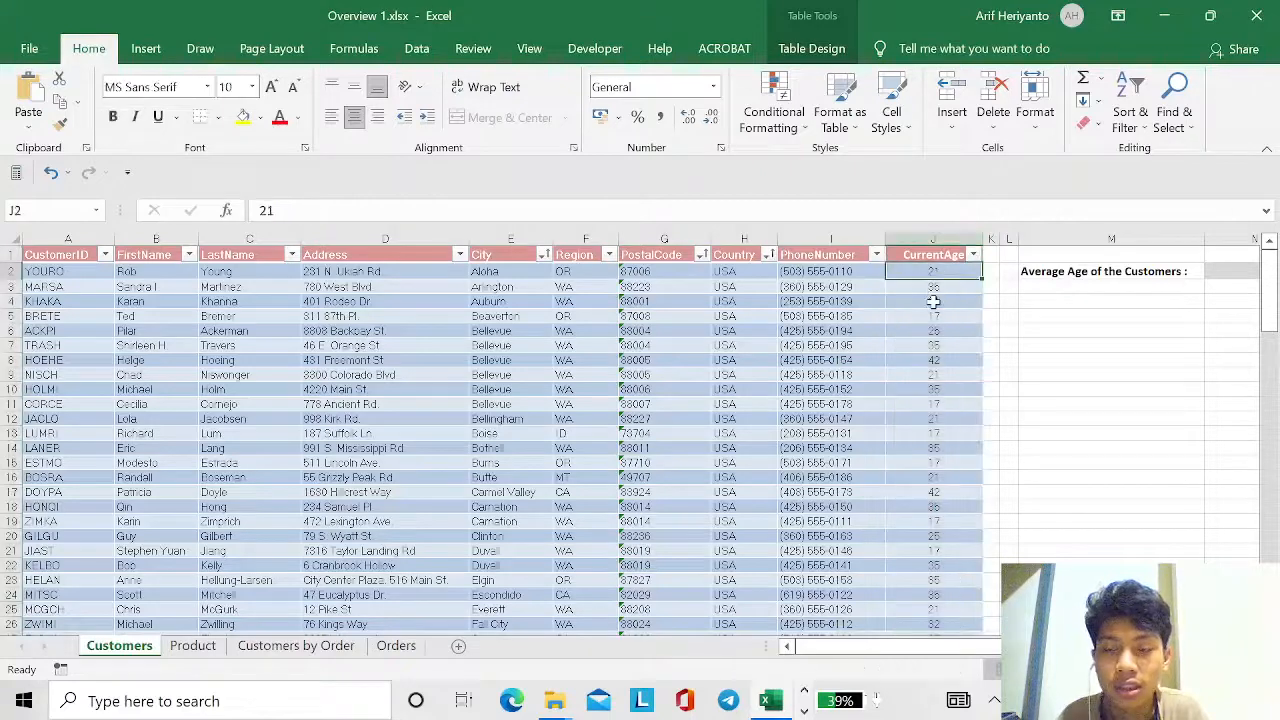
Enter an AVERAGE formula in cell N2 of the Customers sheet that covers the whole CurrentAge column of Table1.
key(Tab)
click(1045, 271)
click(1077, 301)
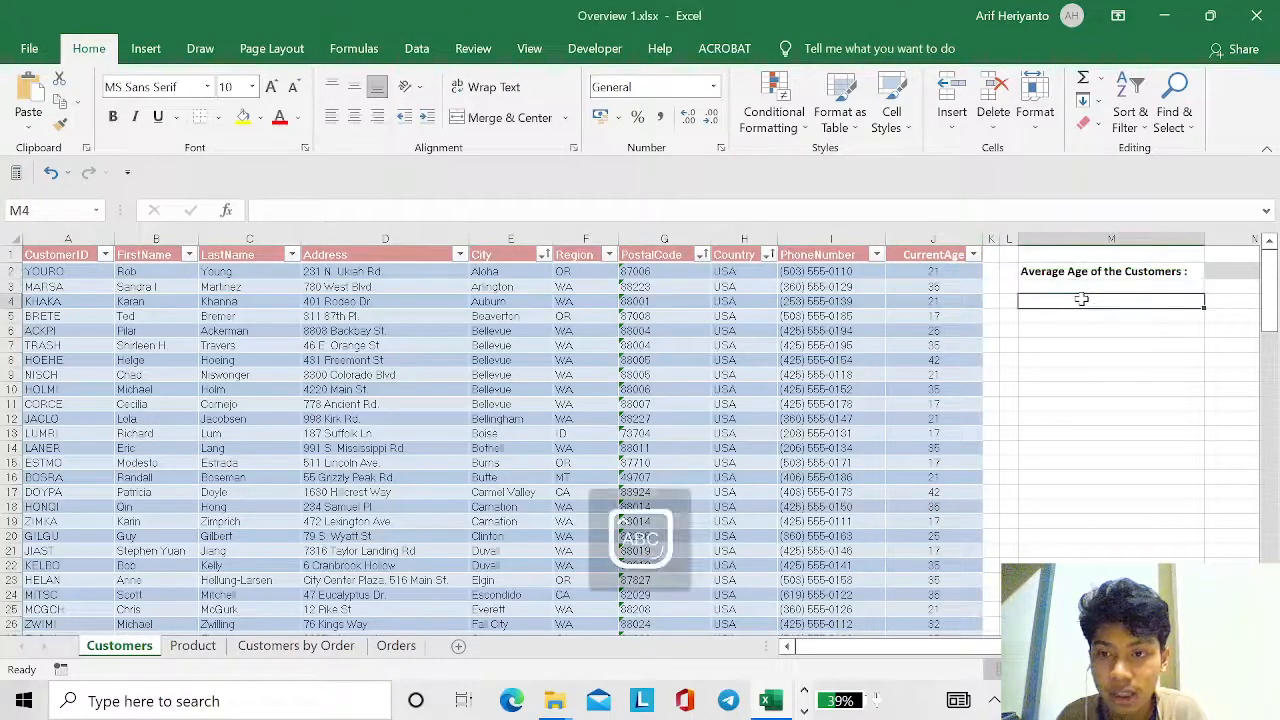
scroll(815, 339, down, 1)
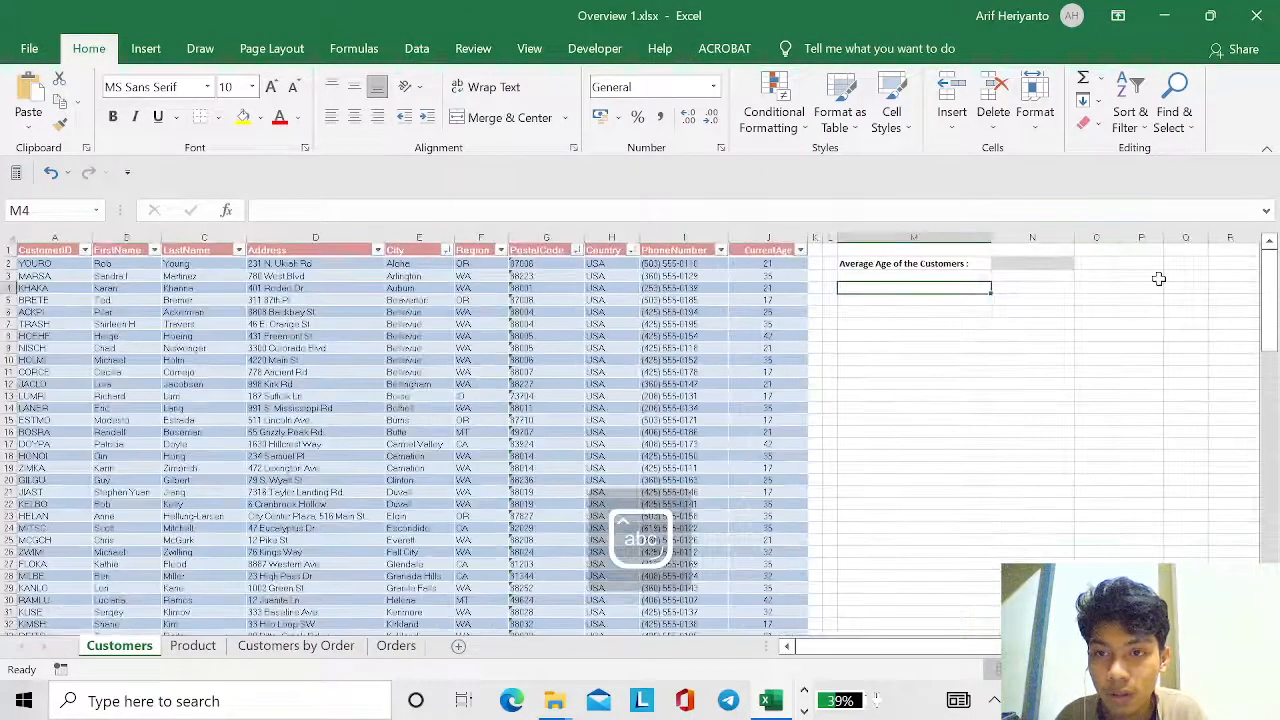
click(1030, 263)
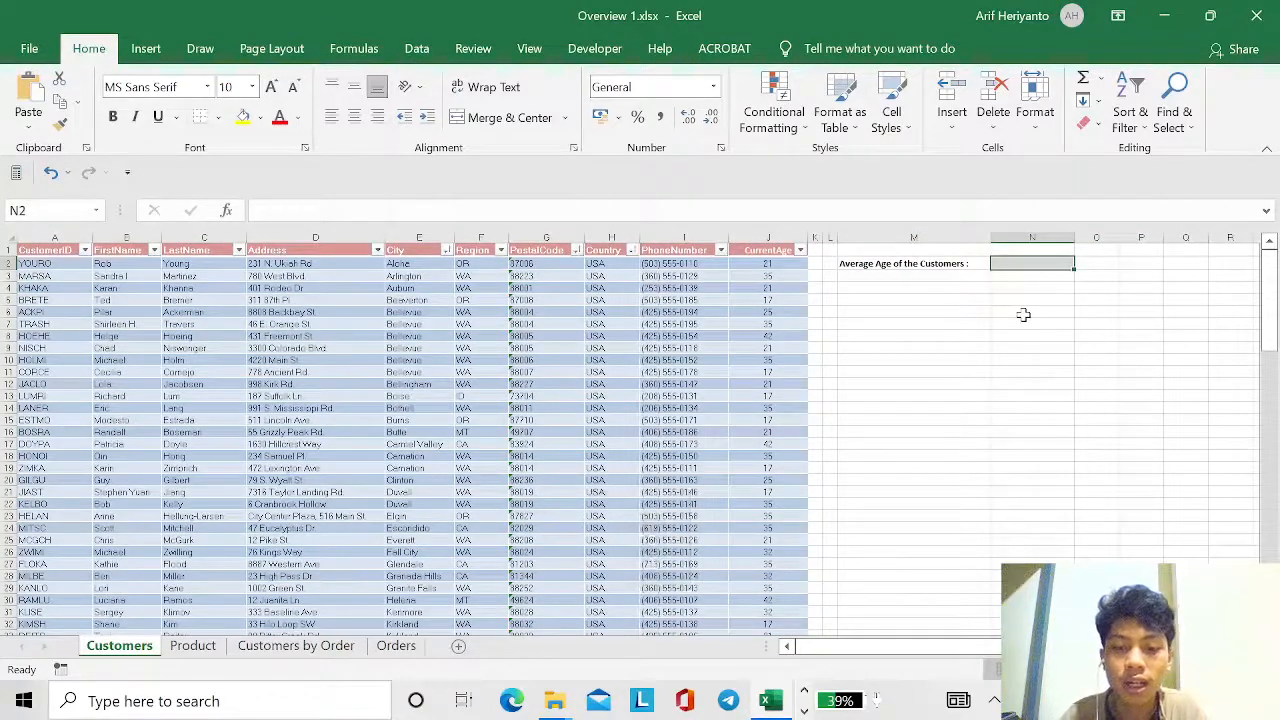
text(=ave)
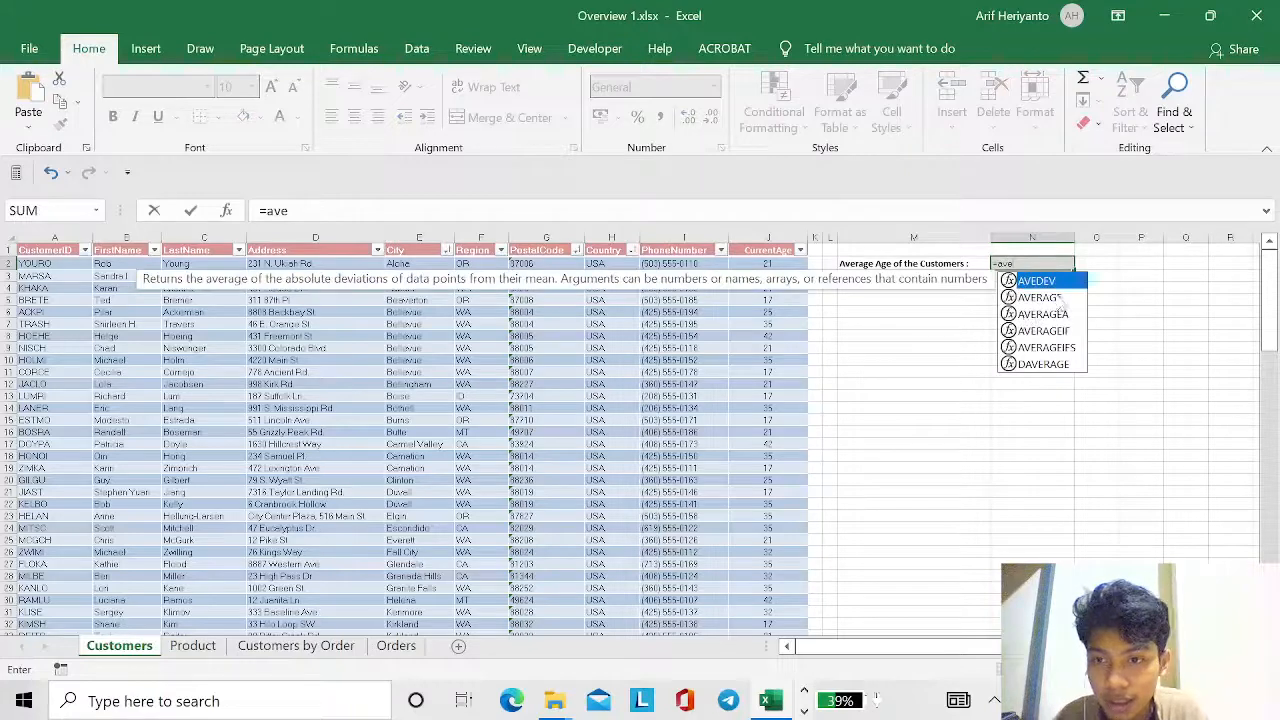
double_click(1060, 298)
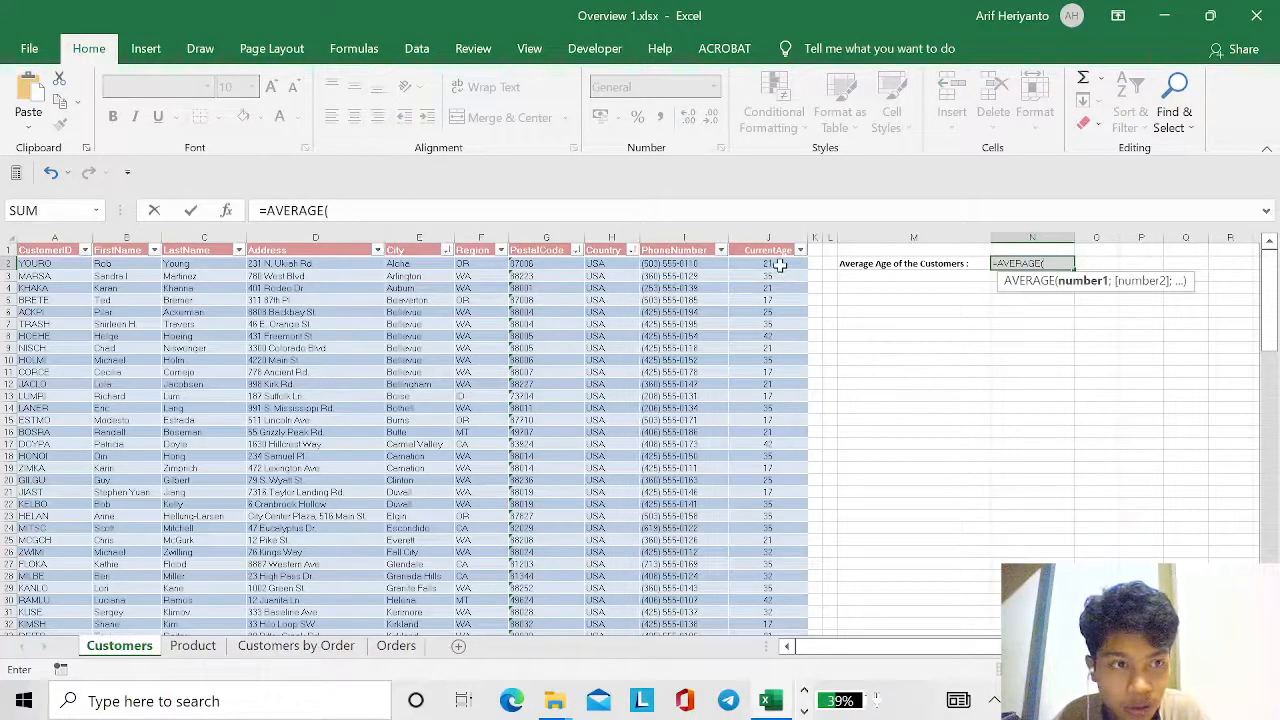
click(773, 264)
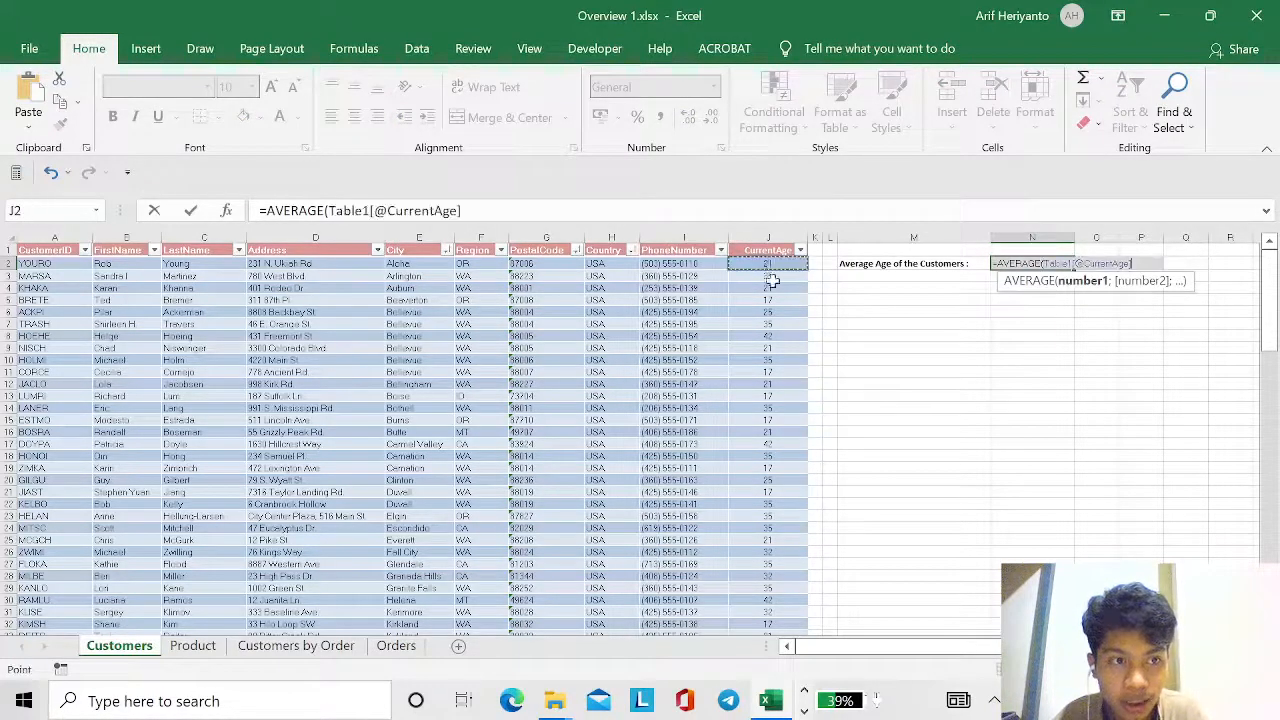
key(ctrl+shift+Down)
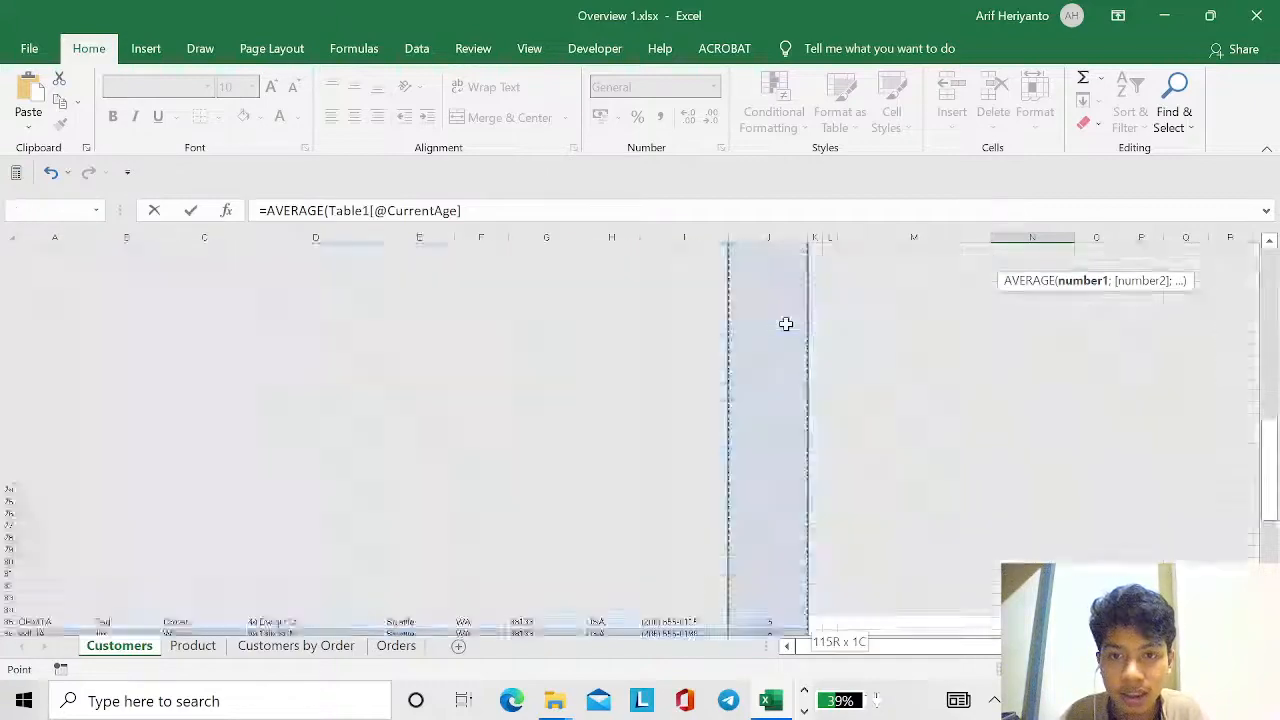
scroll(873, 344, up, 20)
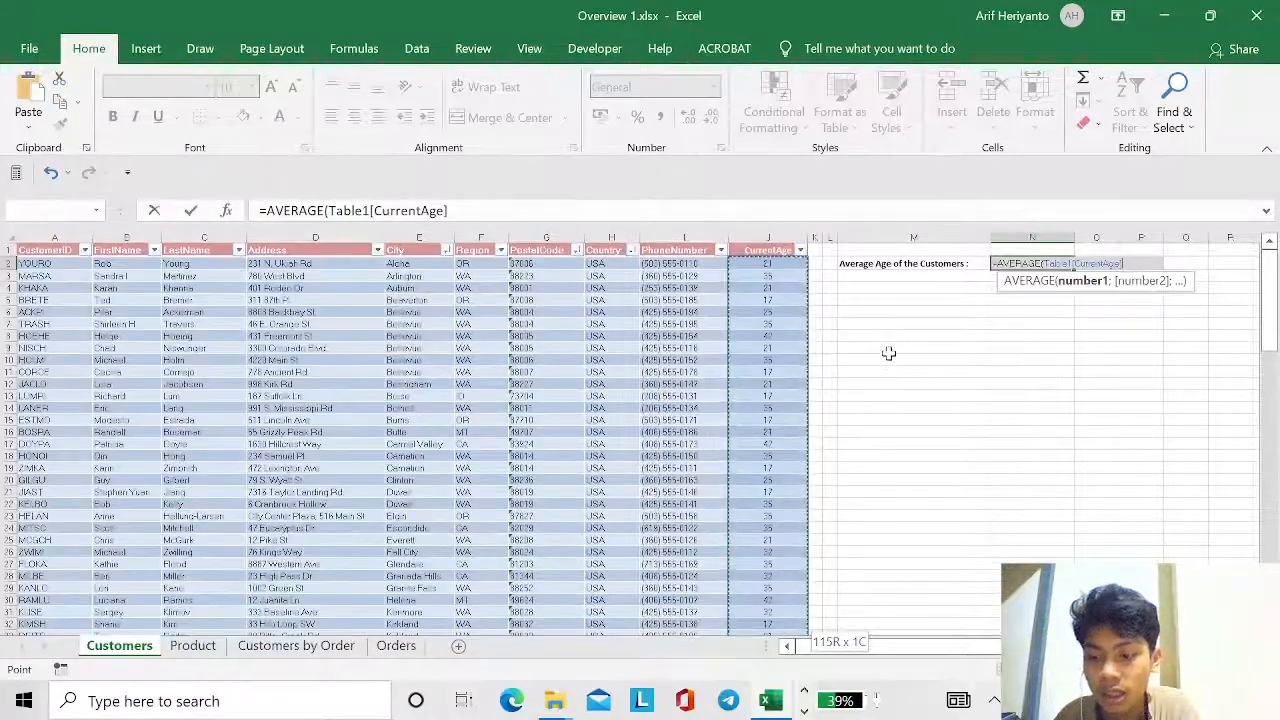
key(Return)
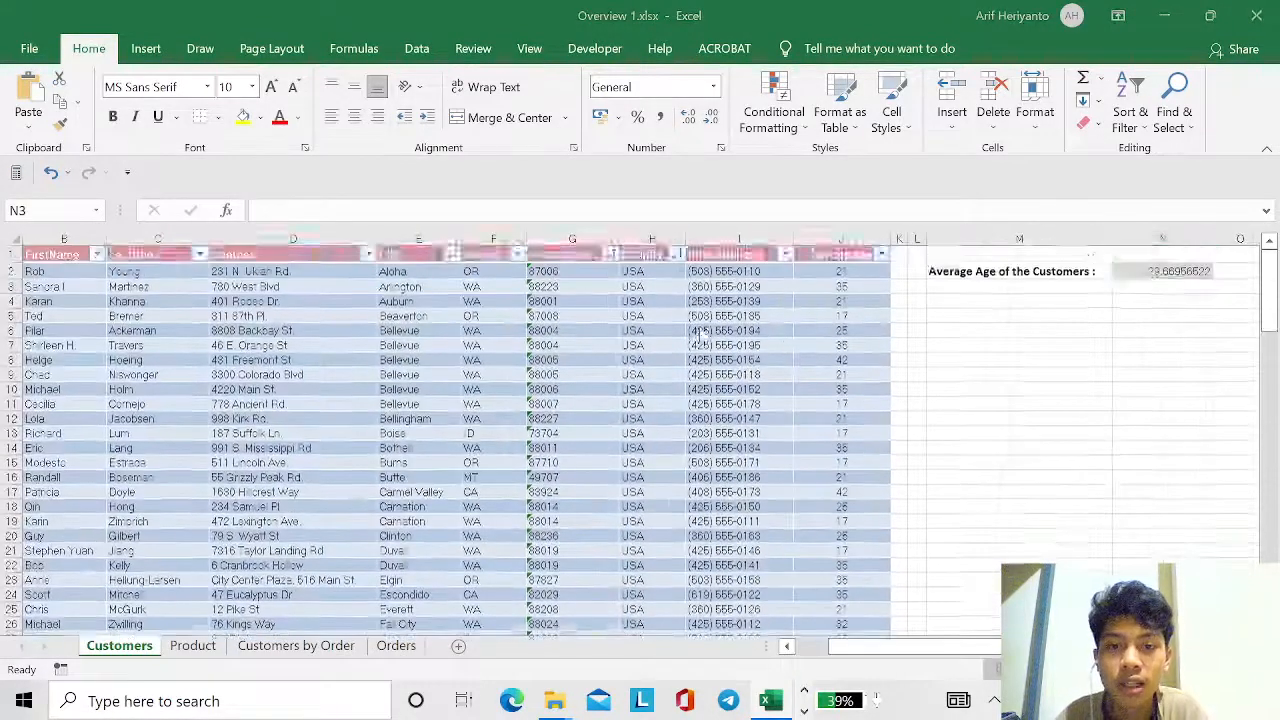
Read Task 4 in the Word instructions, return to the Excel workbook and open the Product sheet.
key(alt+Tab)
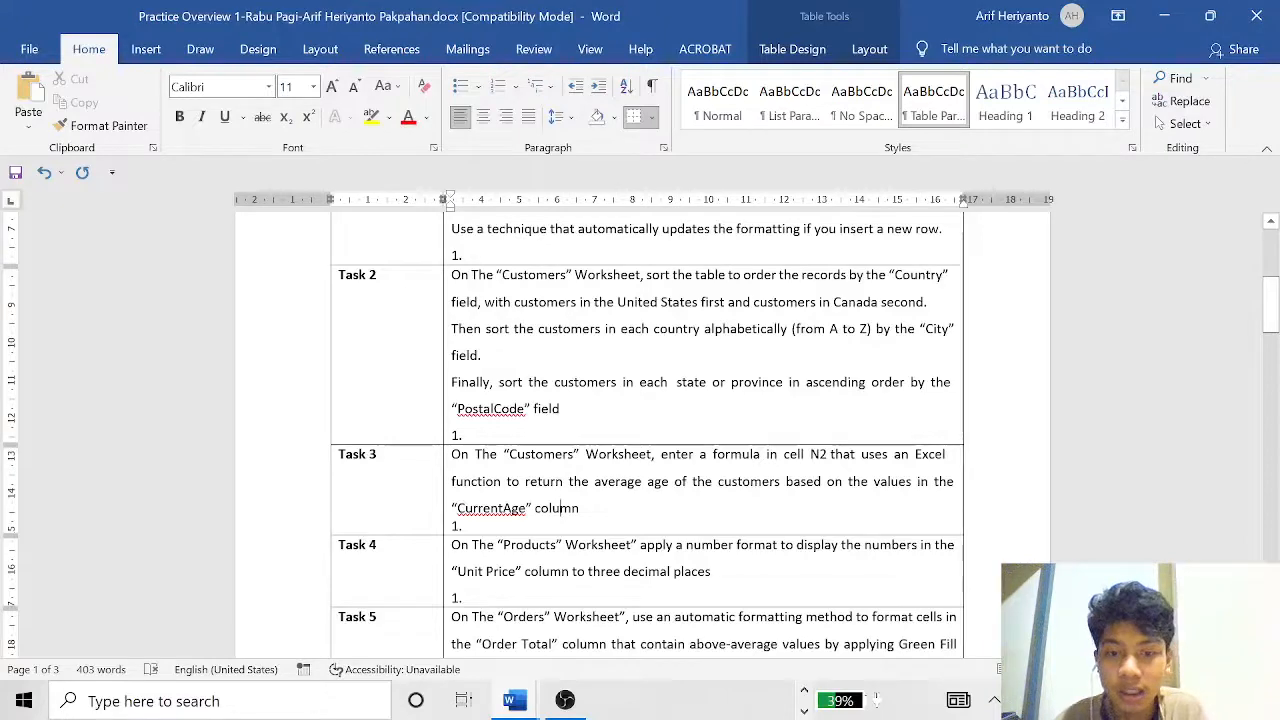
key(alt+Tab)
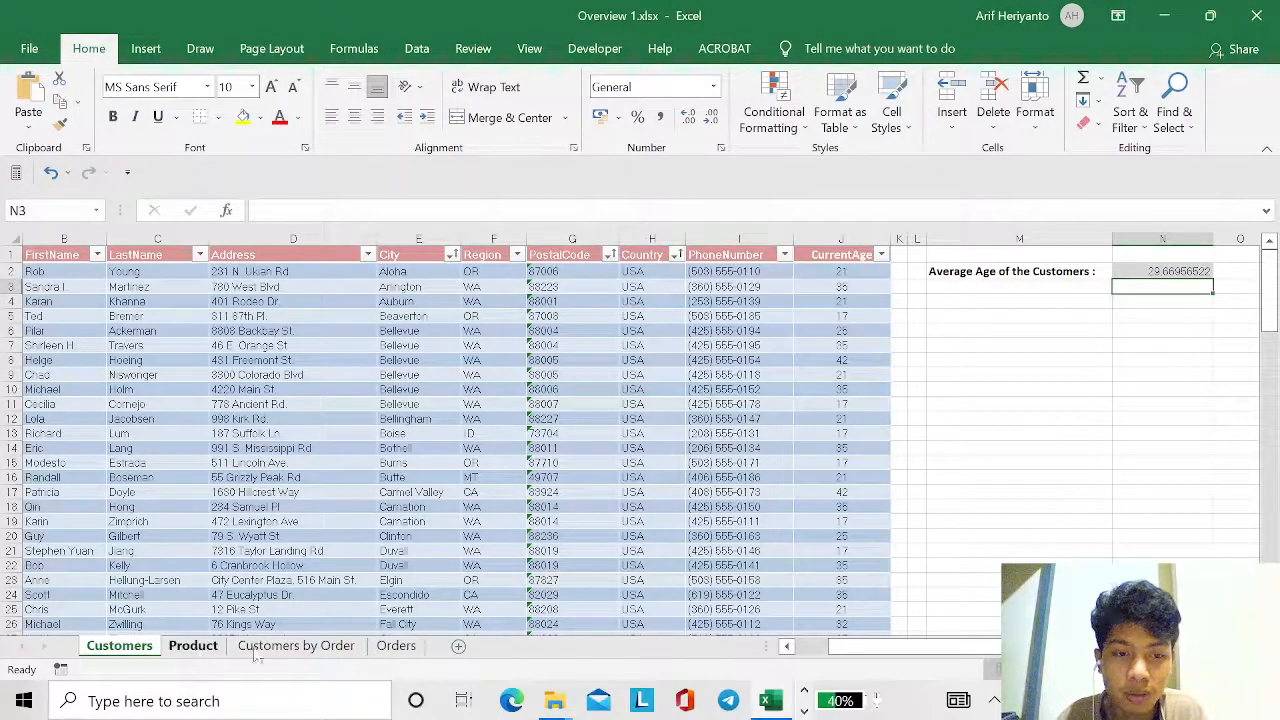
click(193, 645)
click(600, 378)
click(420, 310)
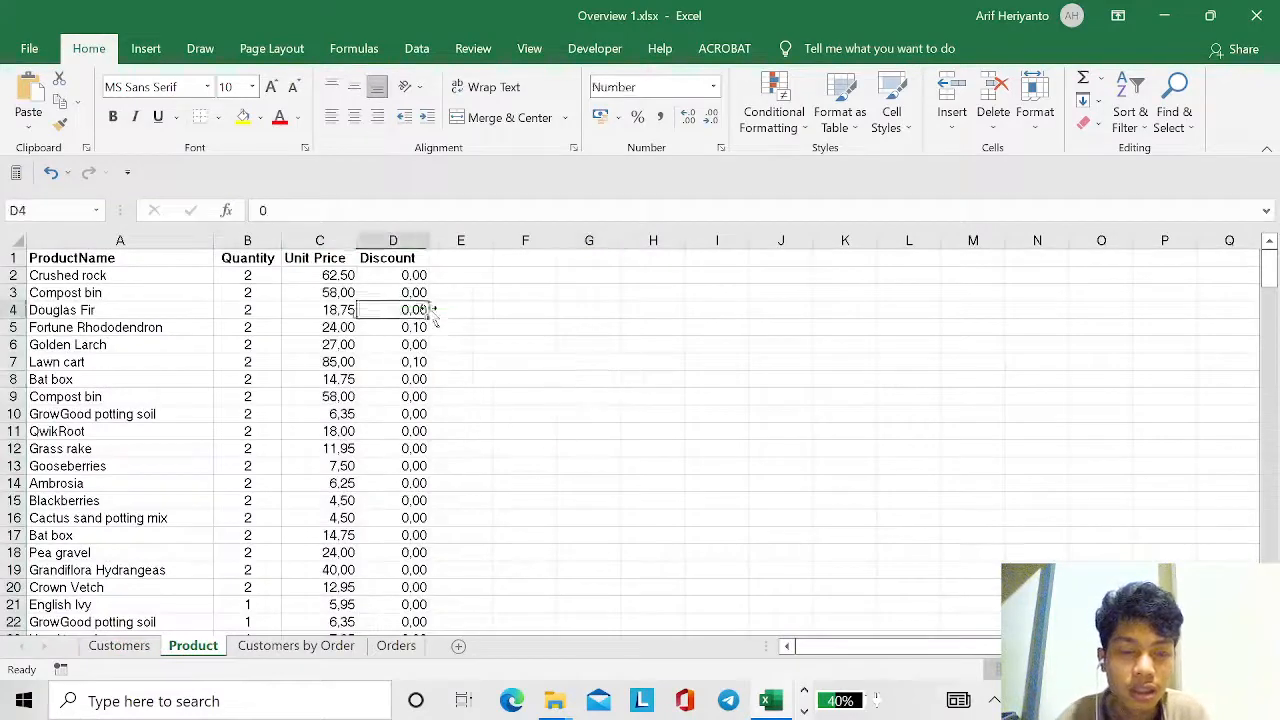
click(525, 449)
click(485, 312)
click(653, 311)
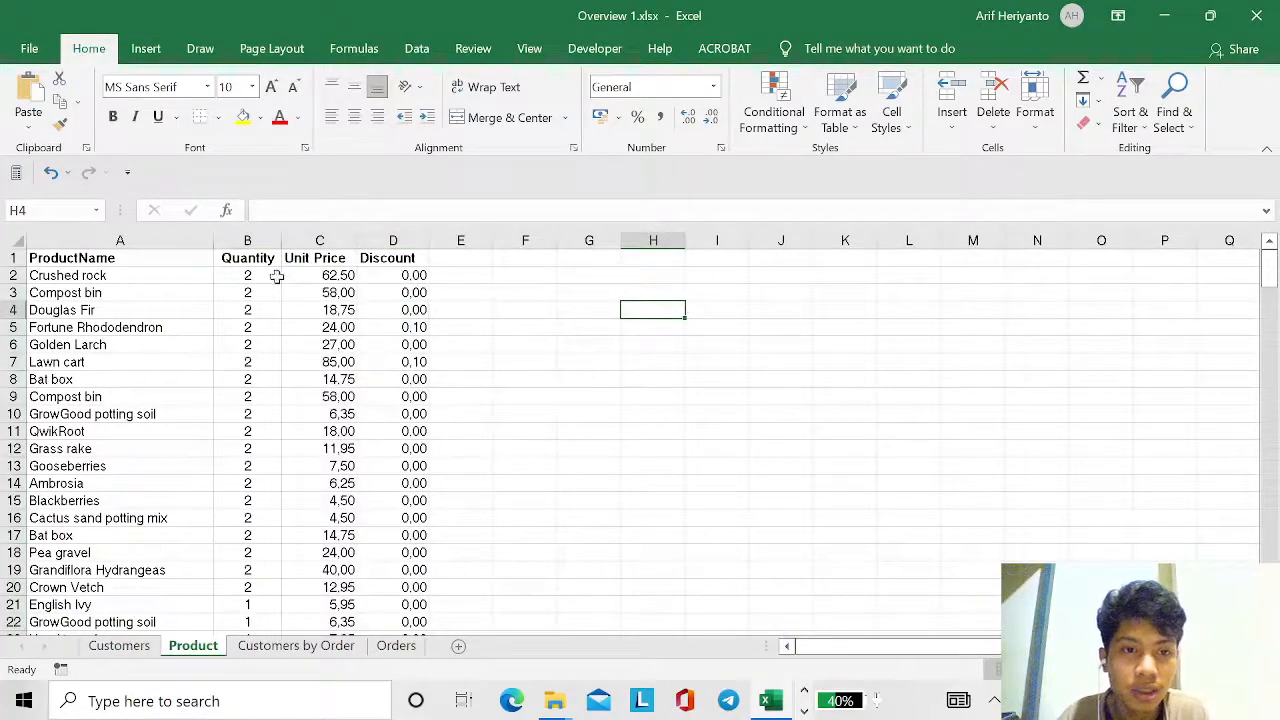
click(312, 276)
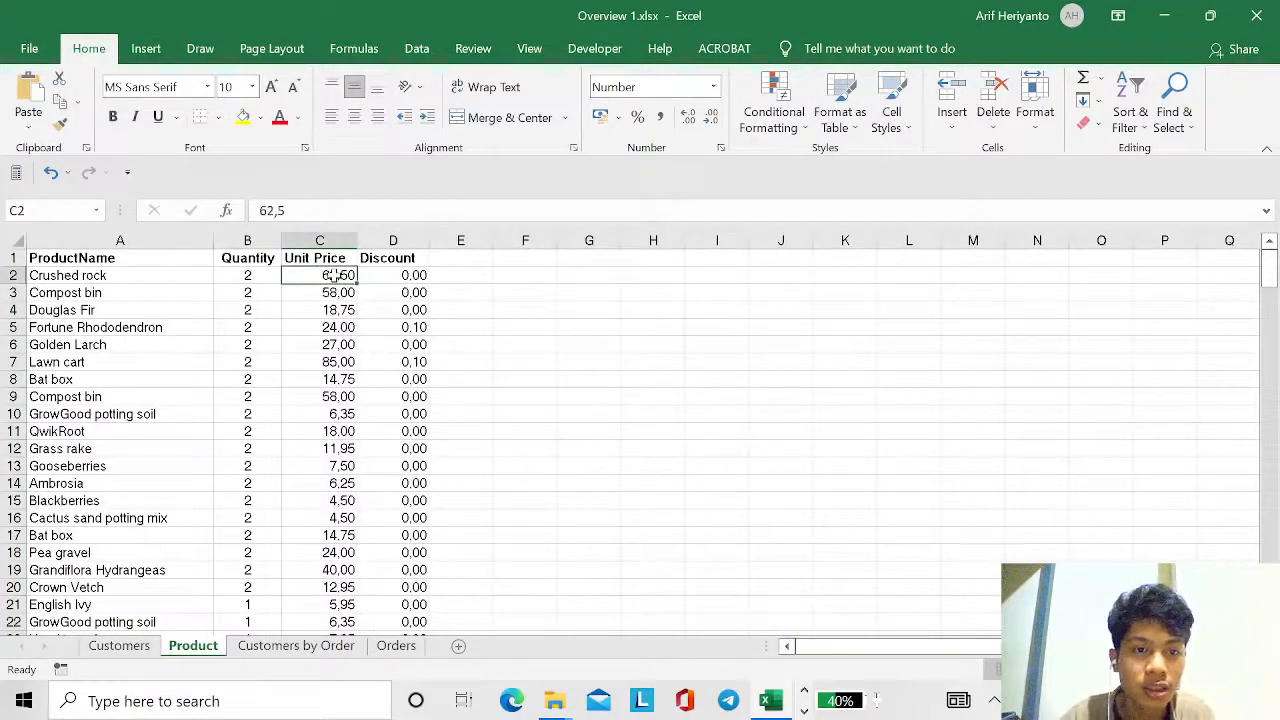
key(Up)
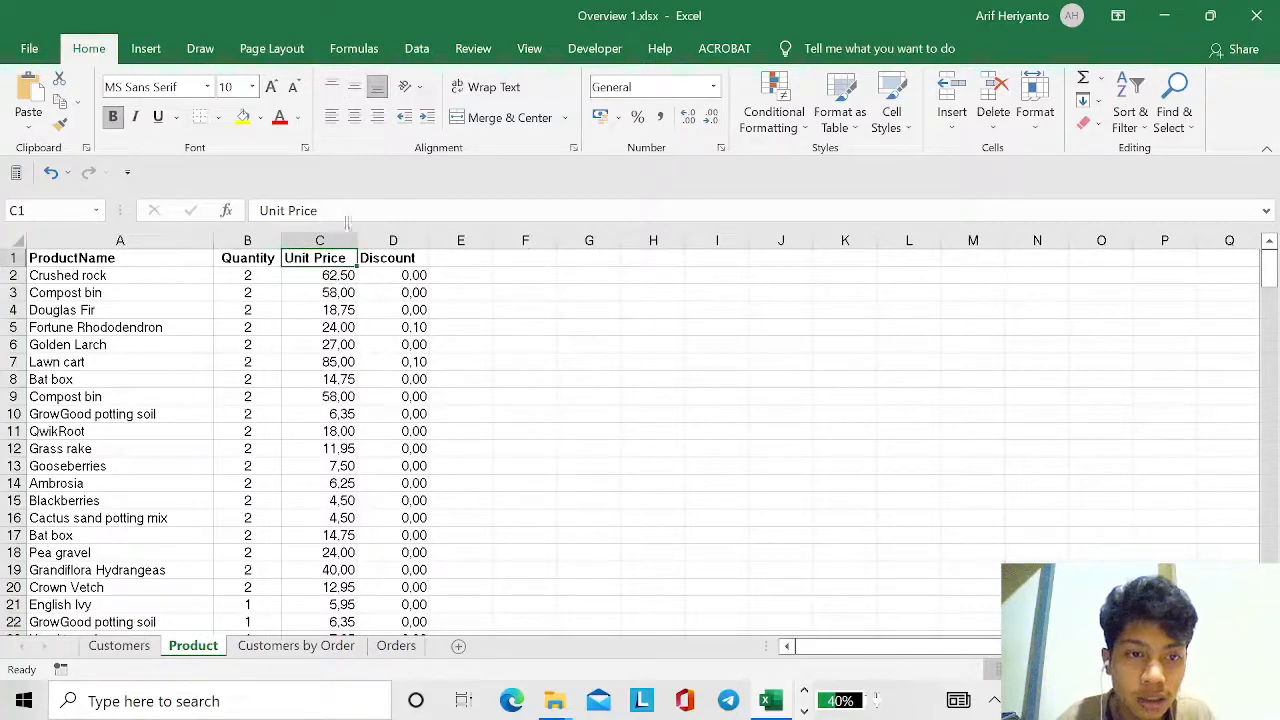
key(ctrl+shift+Down)
click(516, 416)
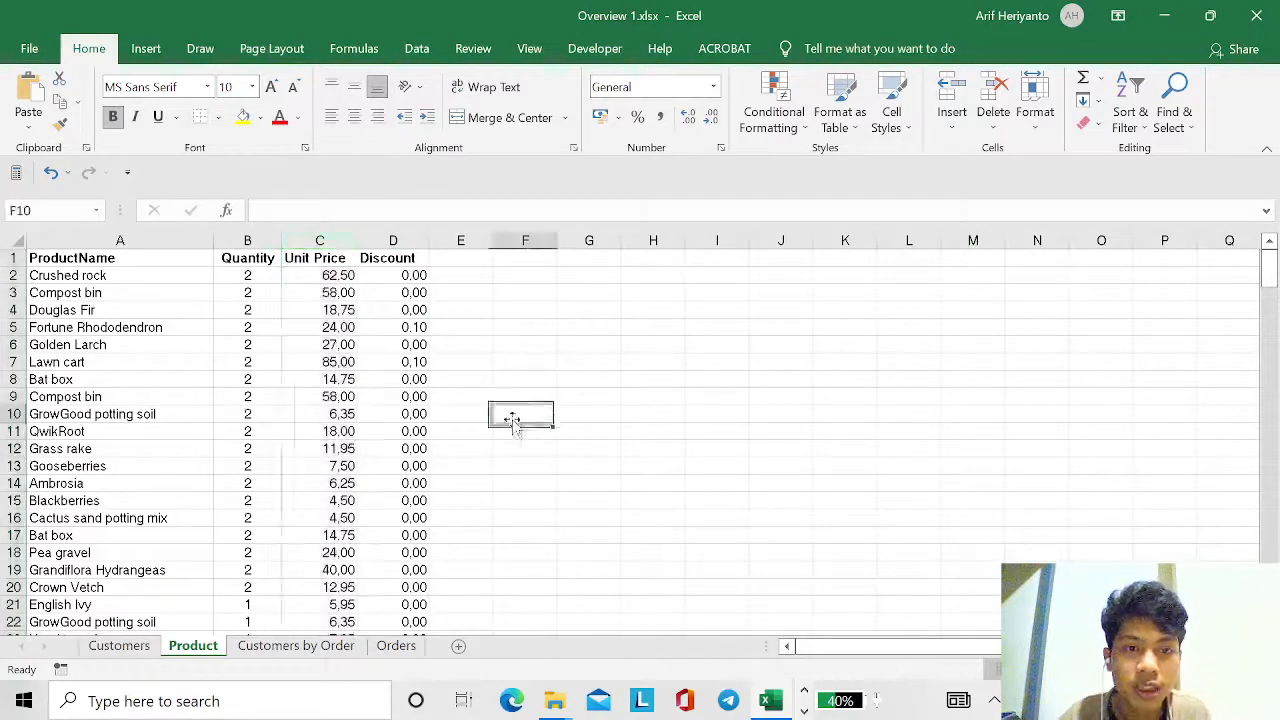
Format the Unit Price values in C2:C214 of the Product sheet as numbers with three decimal places.
click(330, 276)
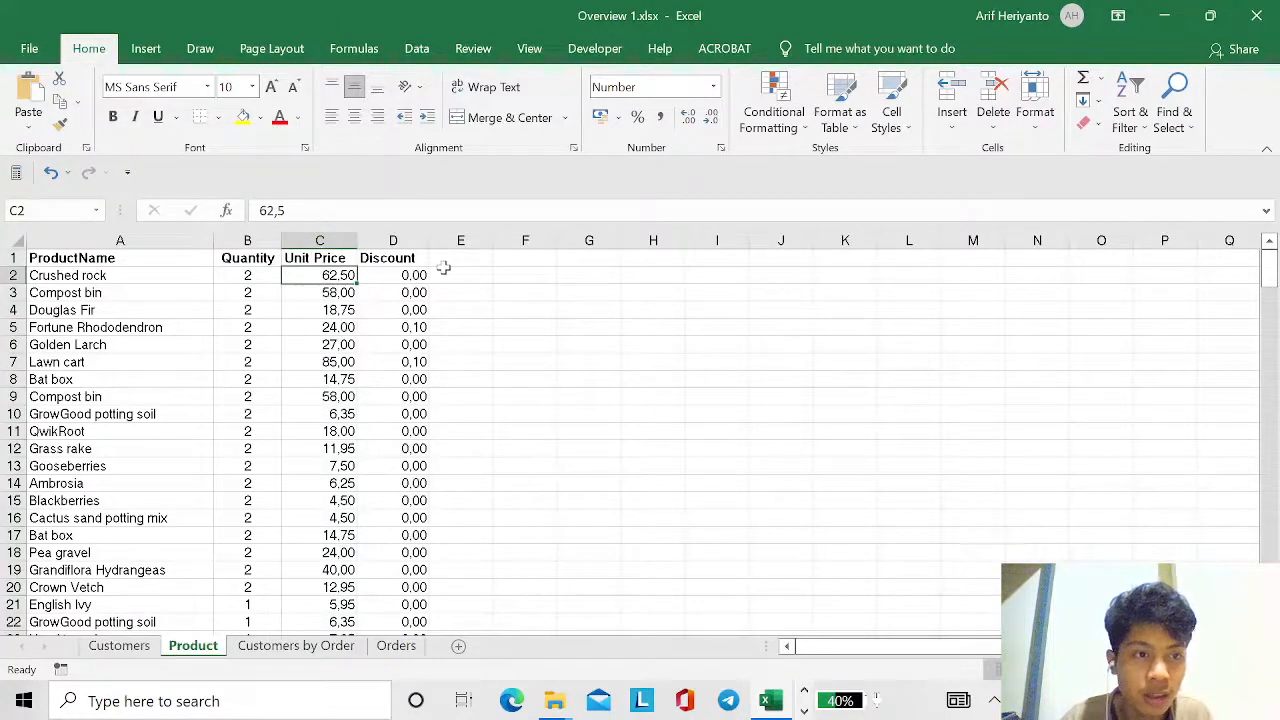
key(ctrl+shift+Down)
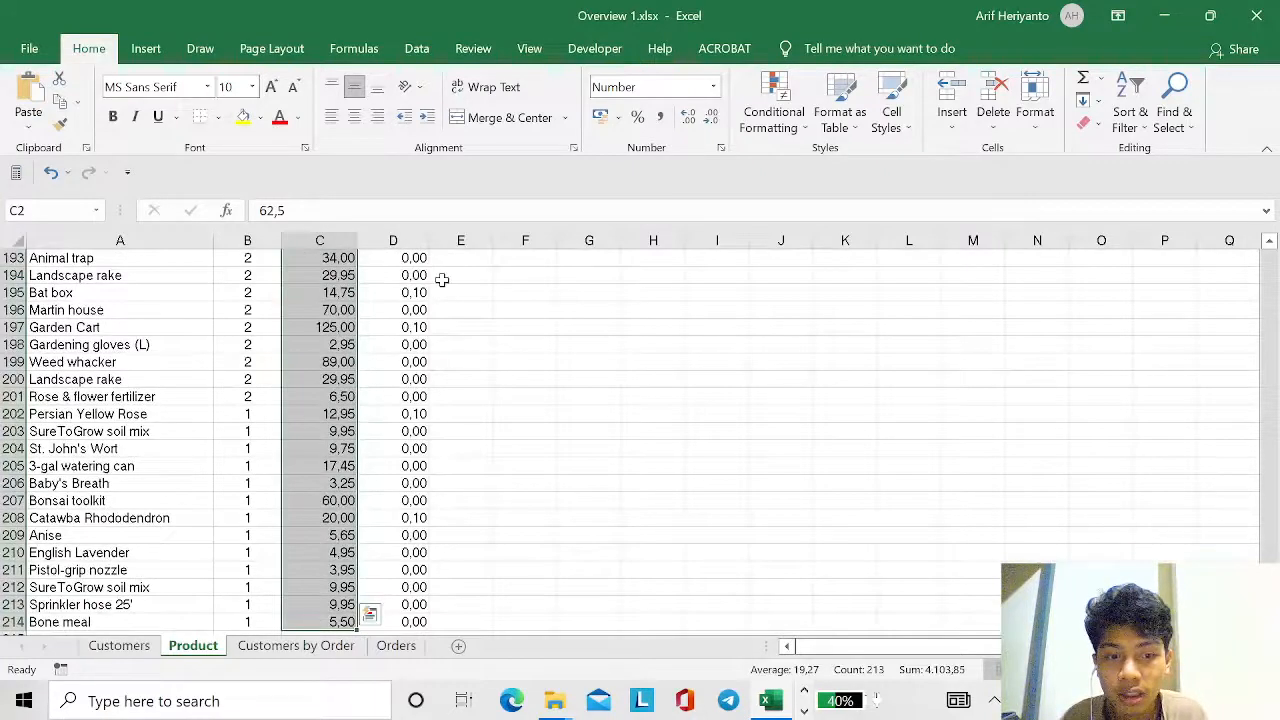
scroll(298, 507, up, 12)
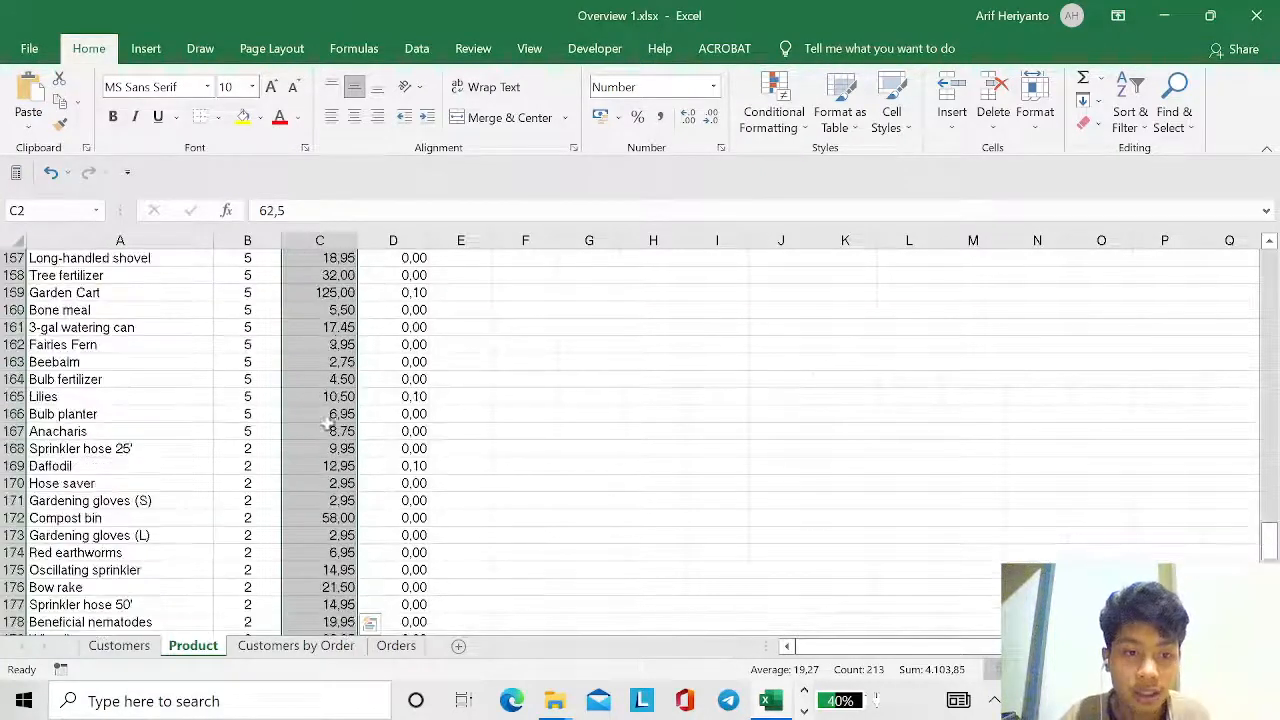
right_click(340, 430)
click(478, 597)
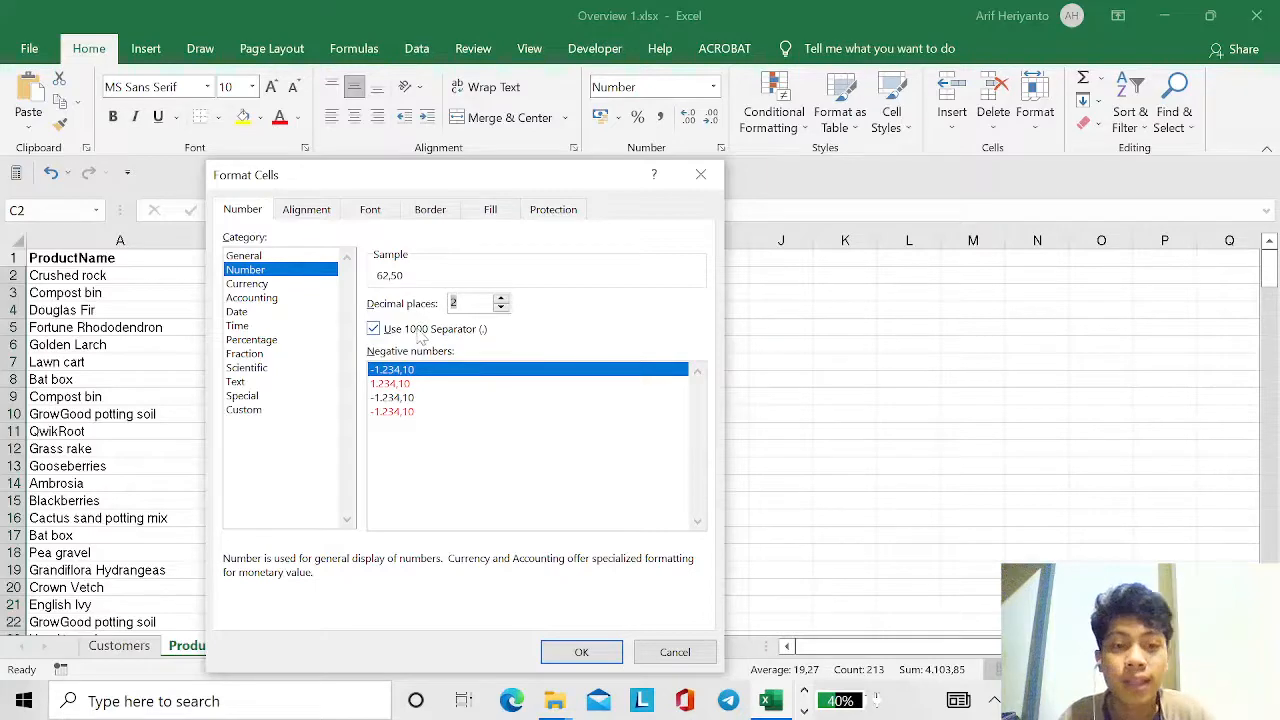
click(584, 651)
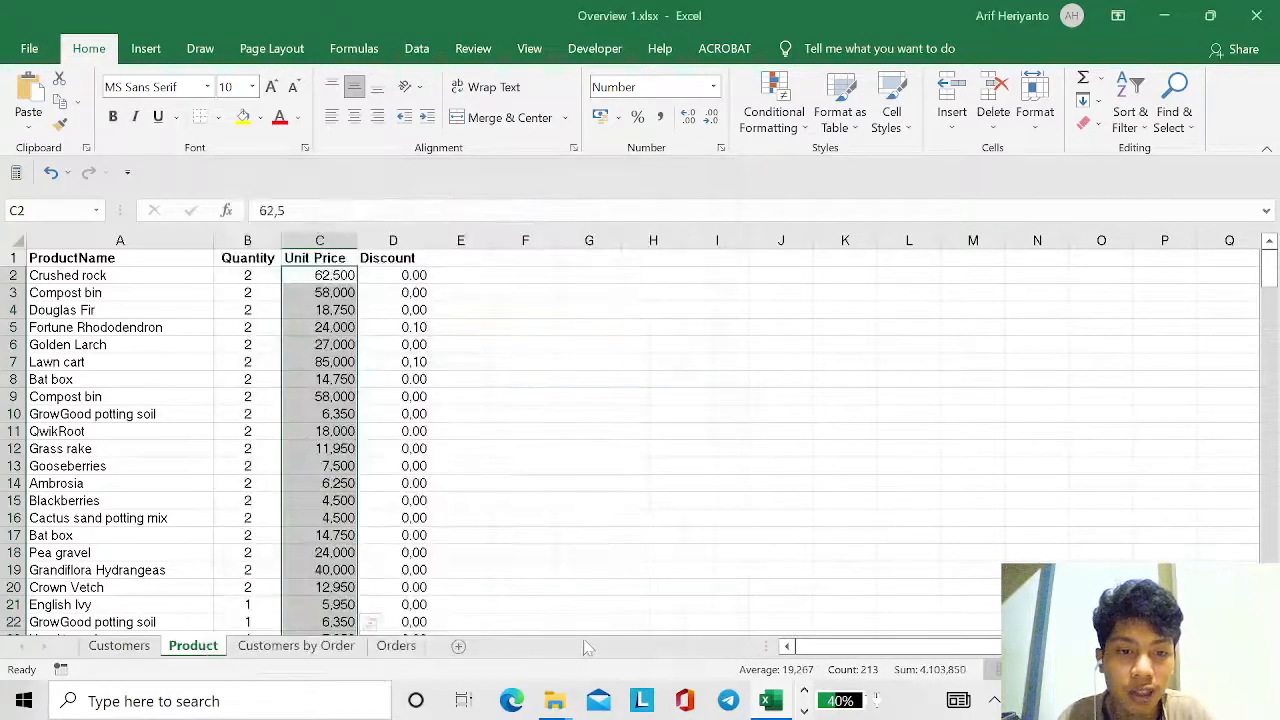
click(436, 294)
Read Task 5 in the Word instructions and return to the Product sheet in the Excel workbook.
key(alt+Tab)
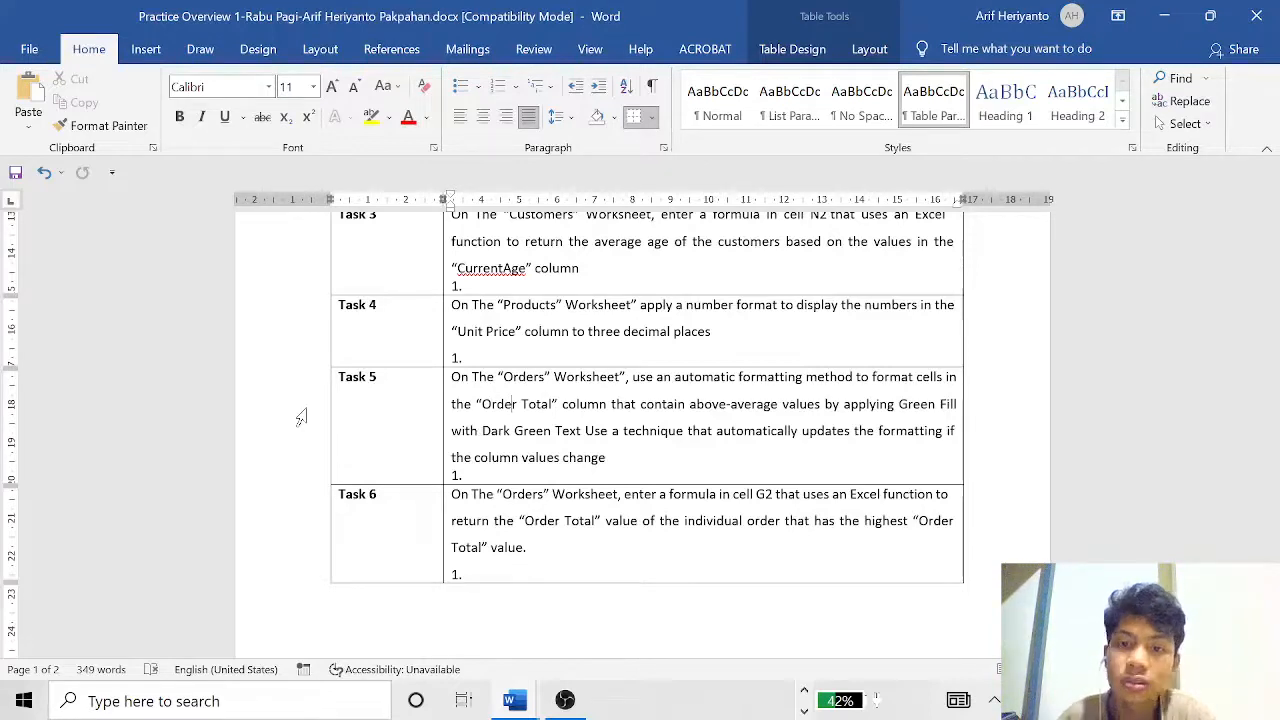
key(alt+Tab)
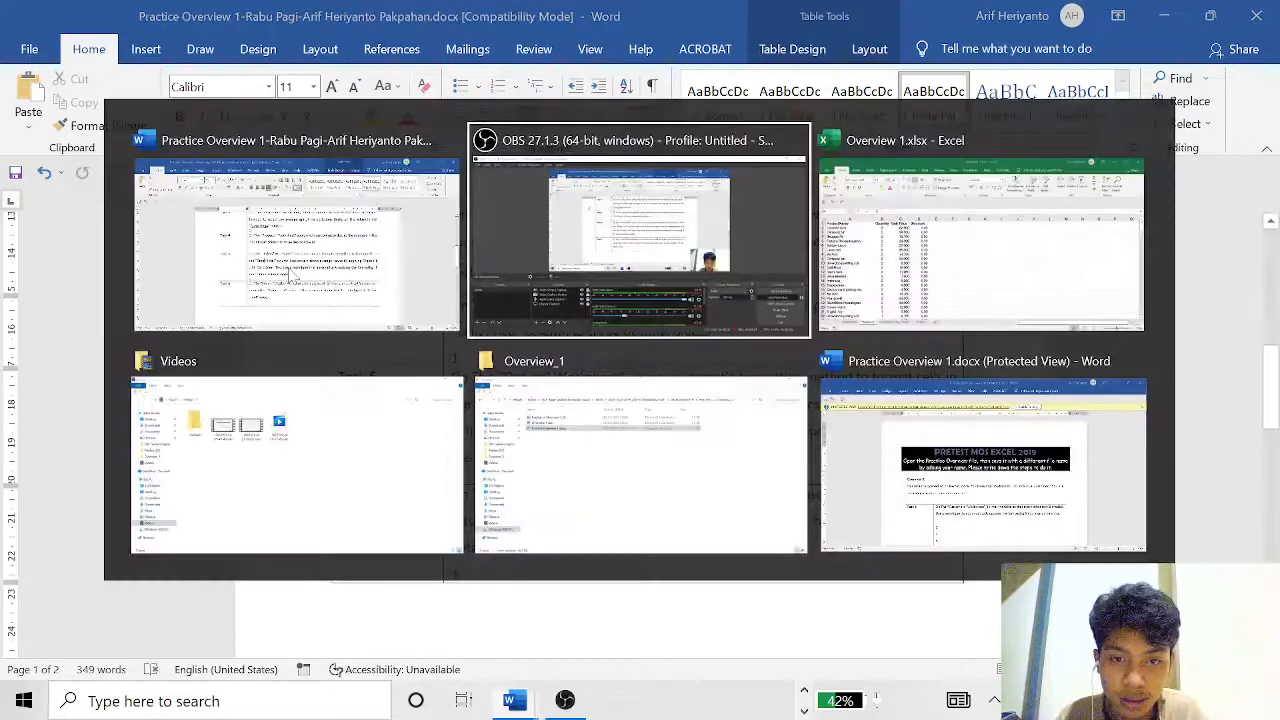
key(alt+Tab)
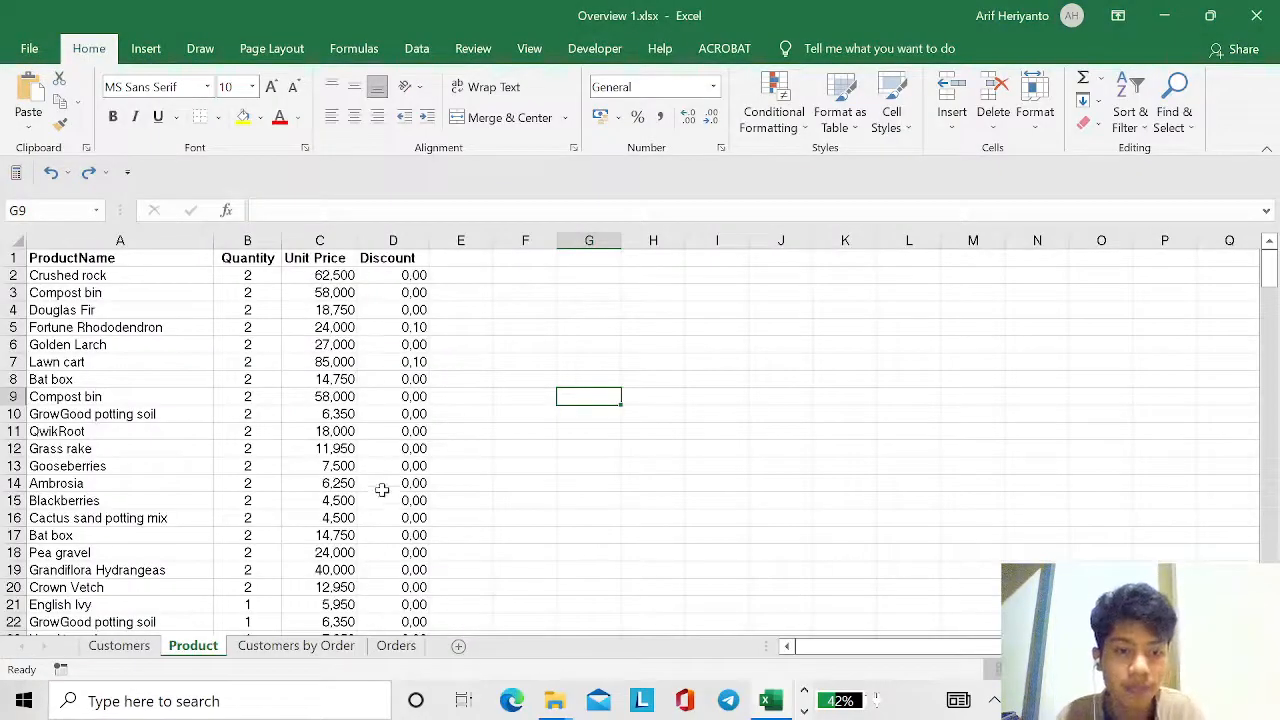
click(195, 484)
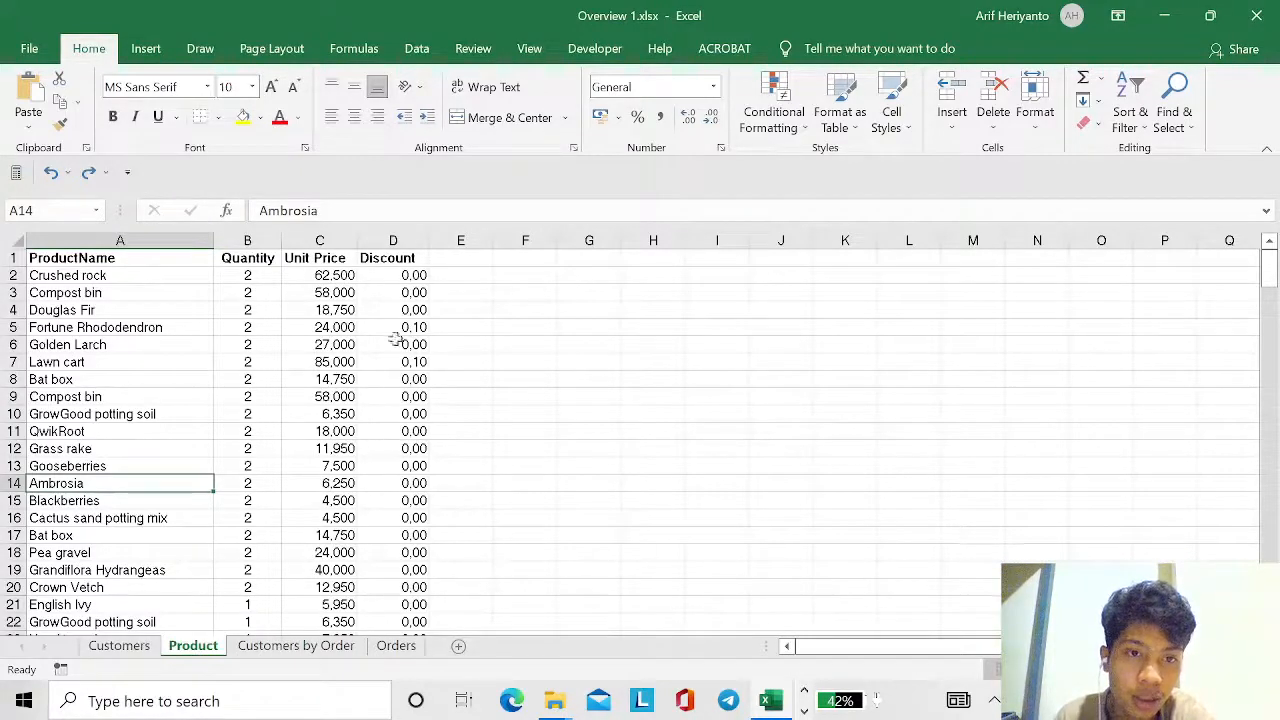
Apply an Above Average conditional format with Green Fill with Dark Green Text to the Discount values in D2:D214.
click(420, 280)
key(ctrl+shift+Down)
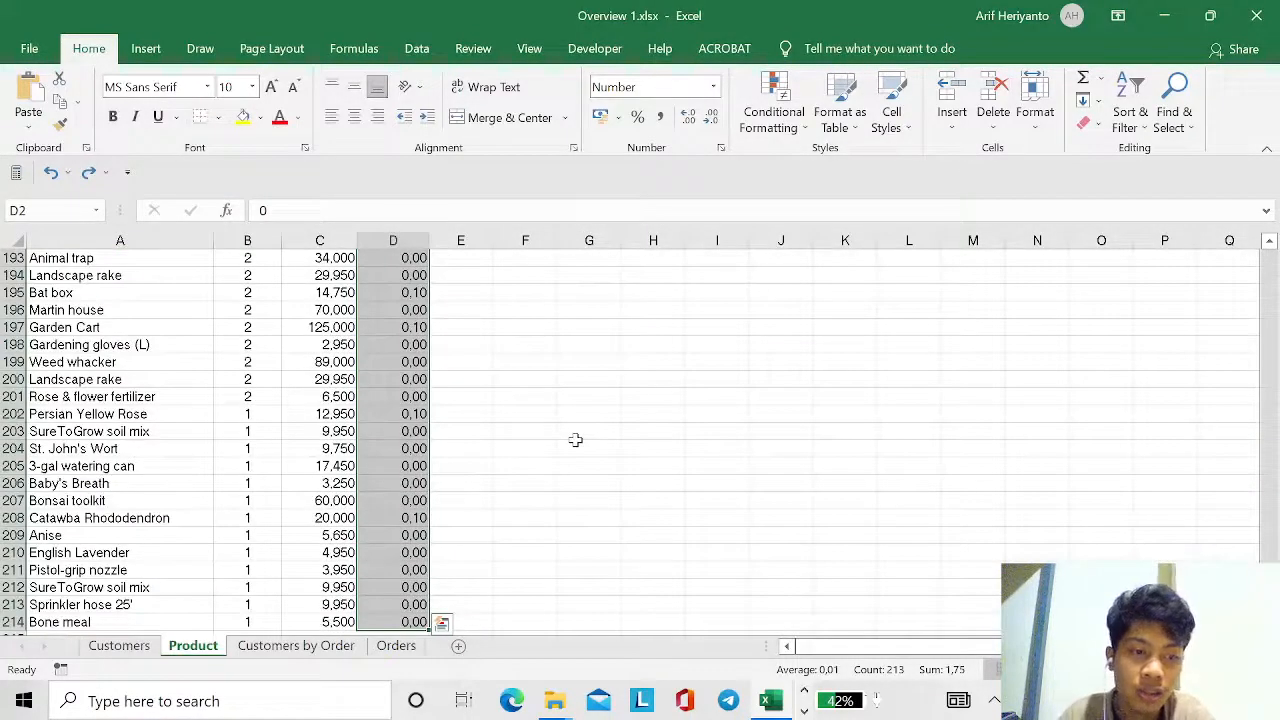
scroll(588, 437, up, 20)
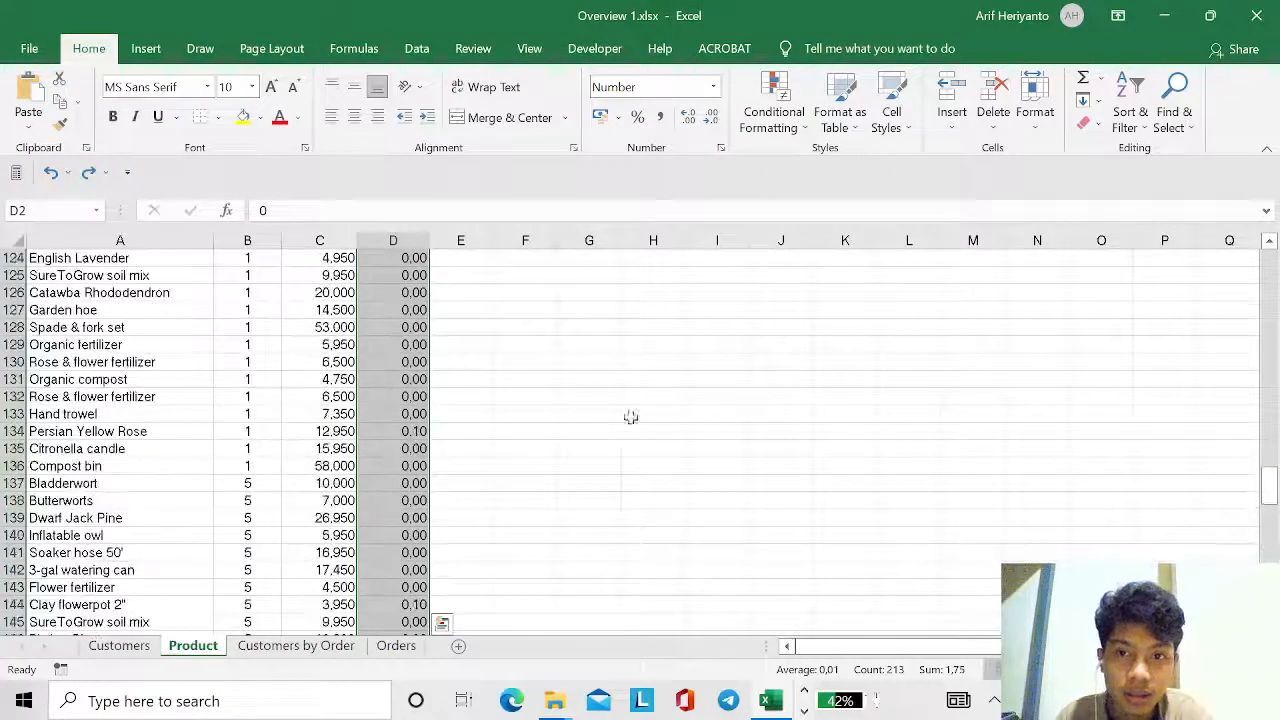
click(785, 118)
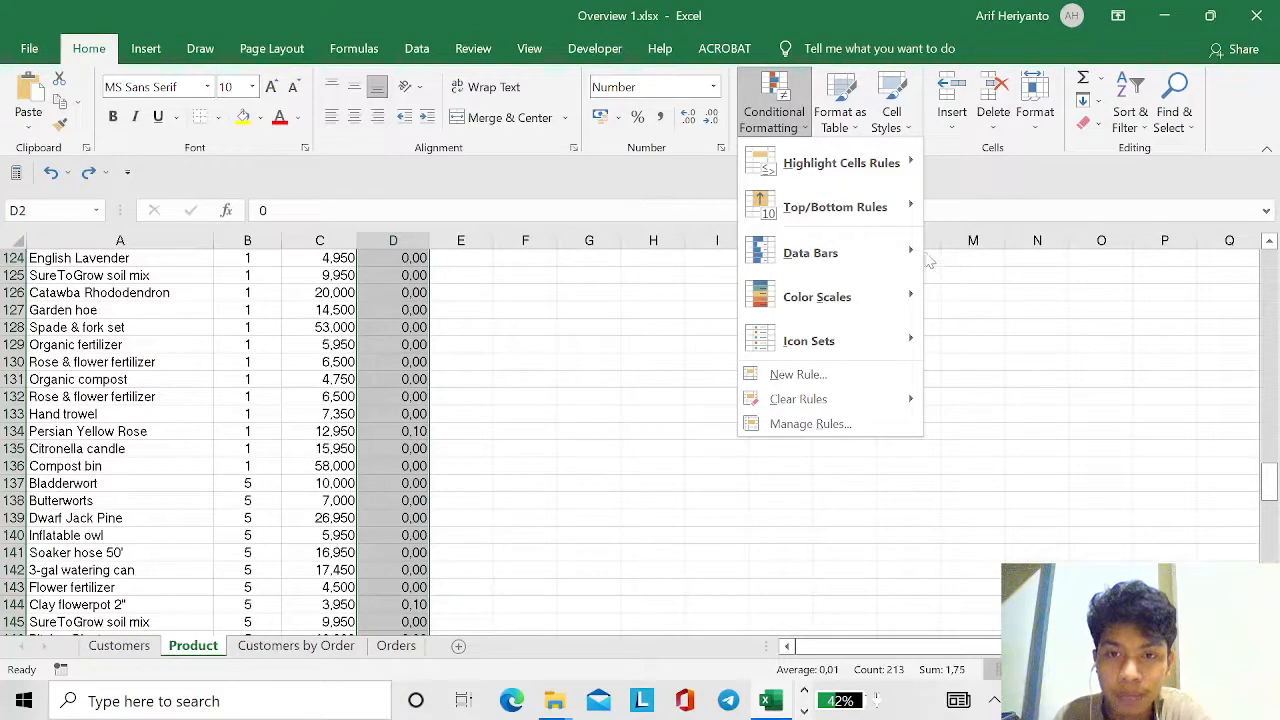
mouse_move(918, 208)
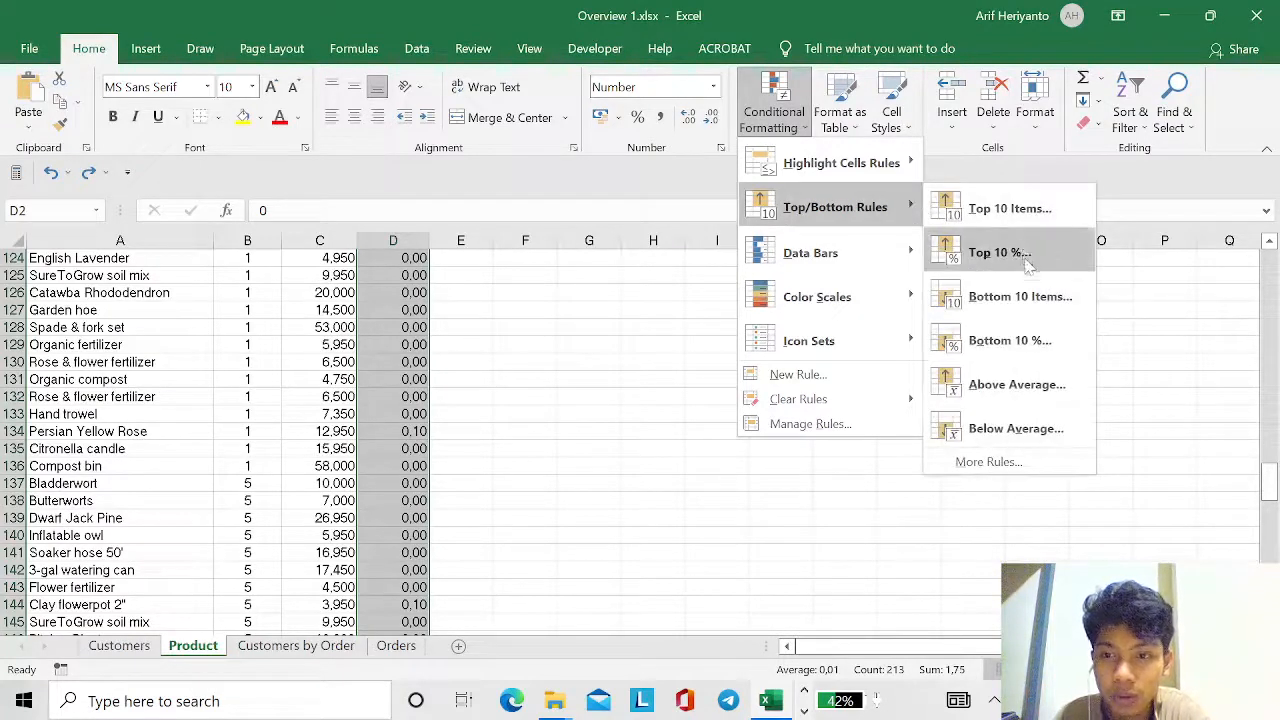
click(1043, 399)
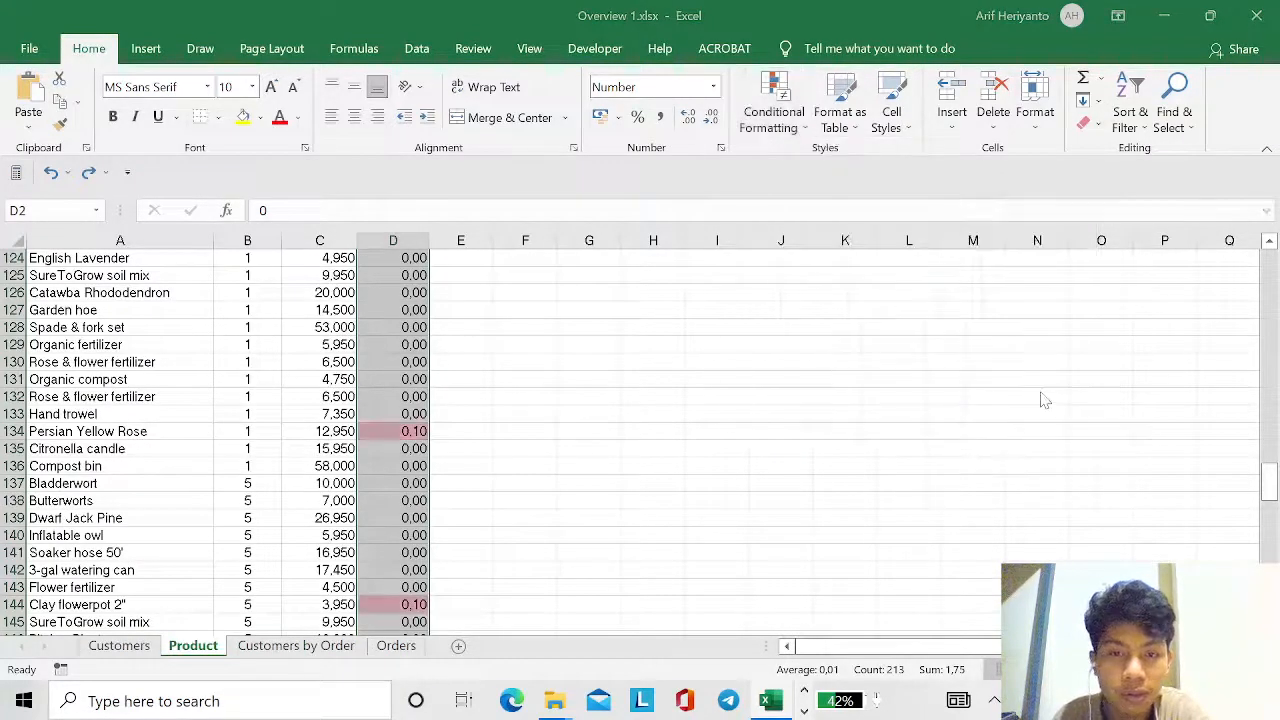
click(1034, 369)
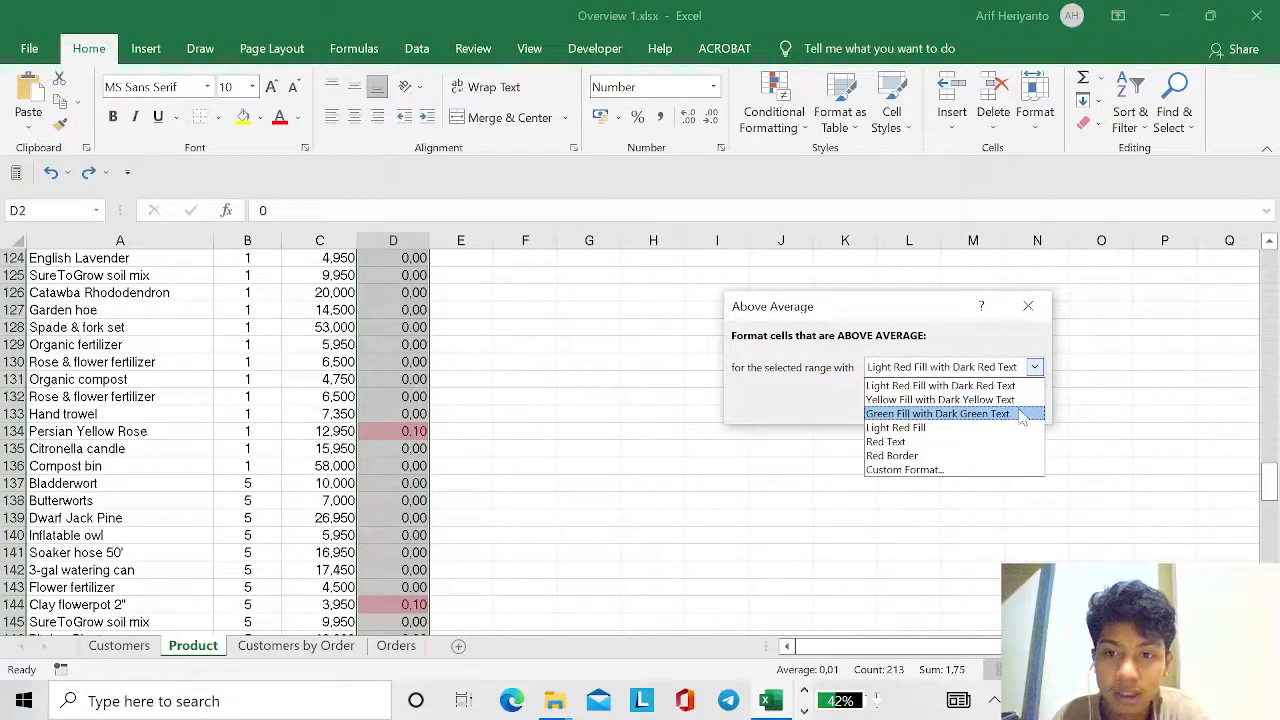
click(1022, 415)
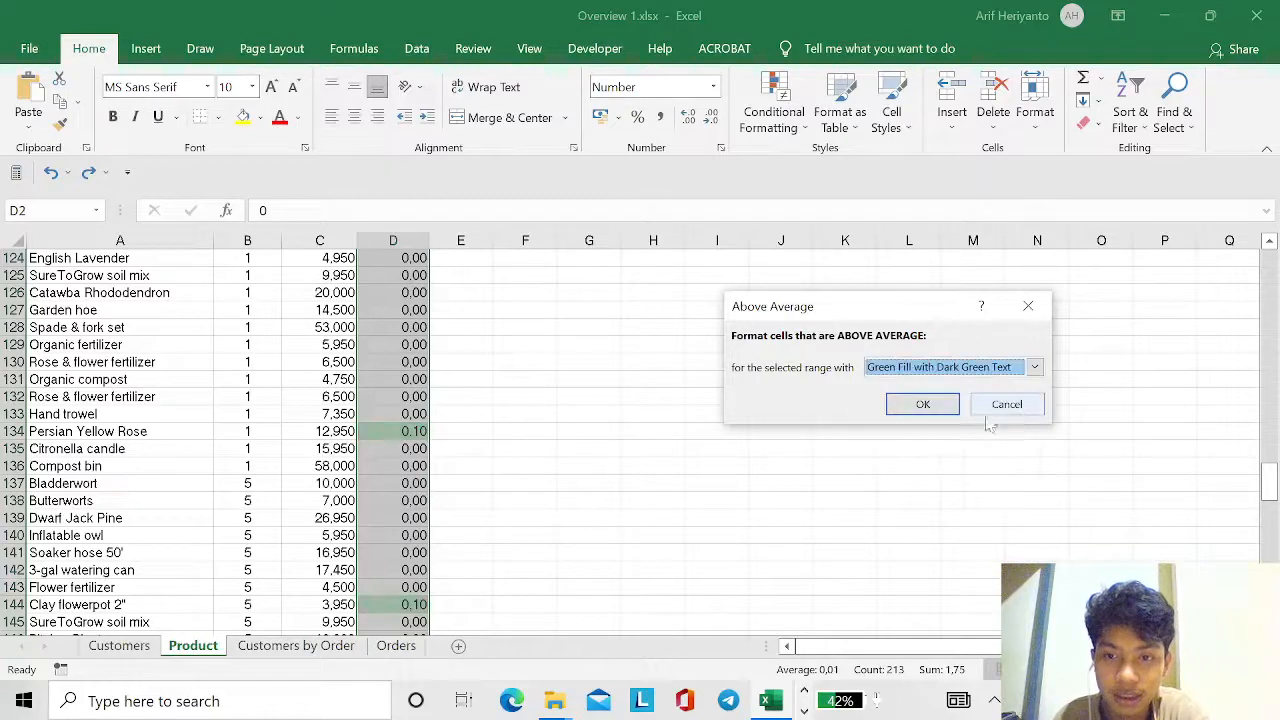
click(915, 403)
Check the formatted cells in the Discount column and switch to Word to read the Task 6 instructions.
scroll(420, 432, up, 2)
click(525, 378)
scroll(461, 388, up, 20)
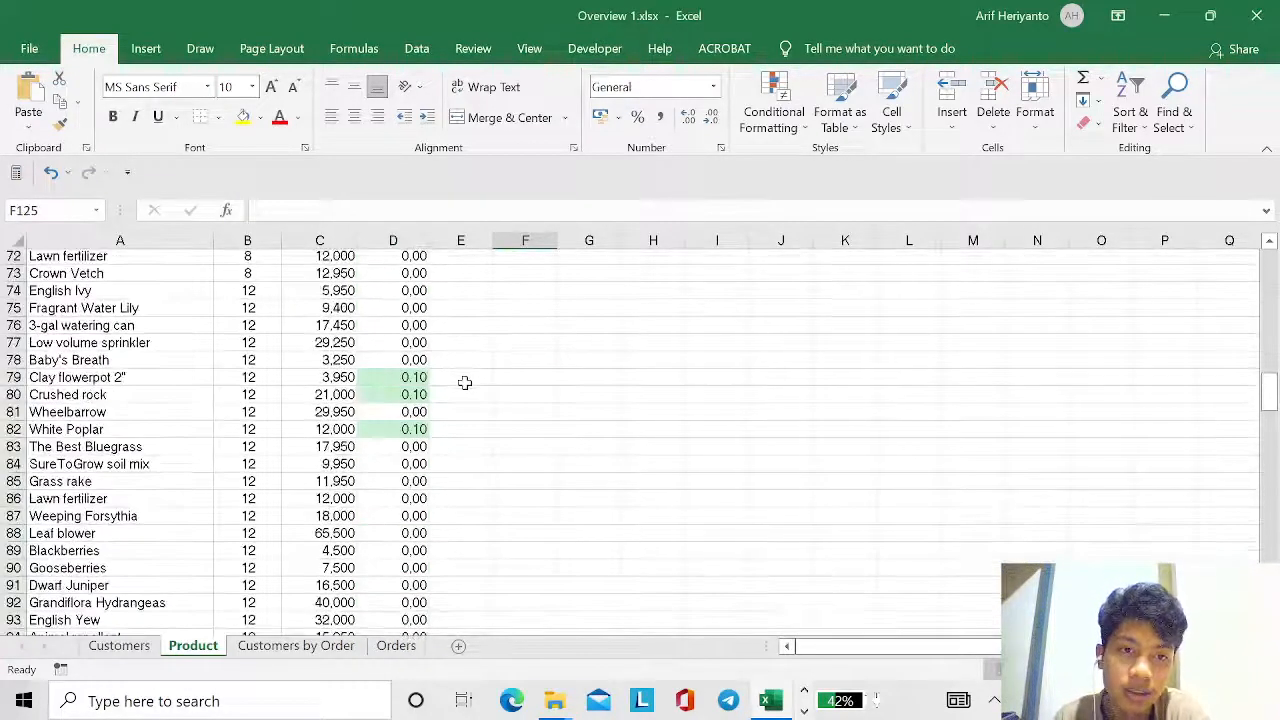
scroll(465, 382, up, 10)
key(alt+Tab)
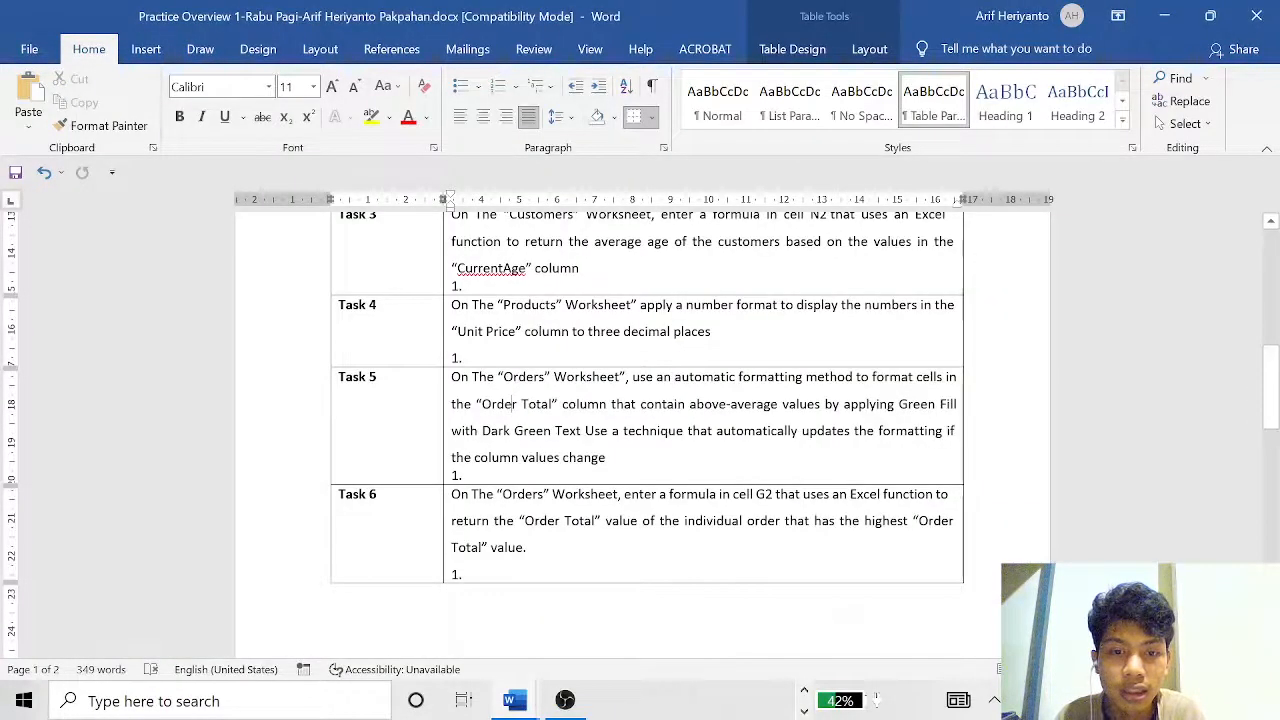
click(476, 574)
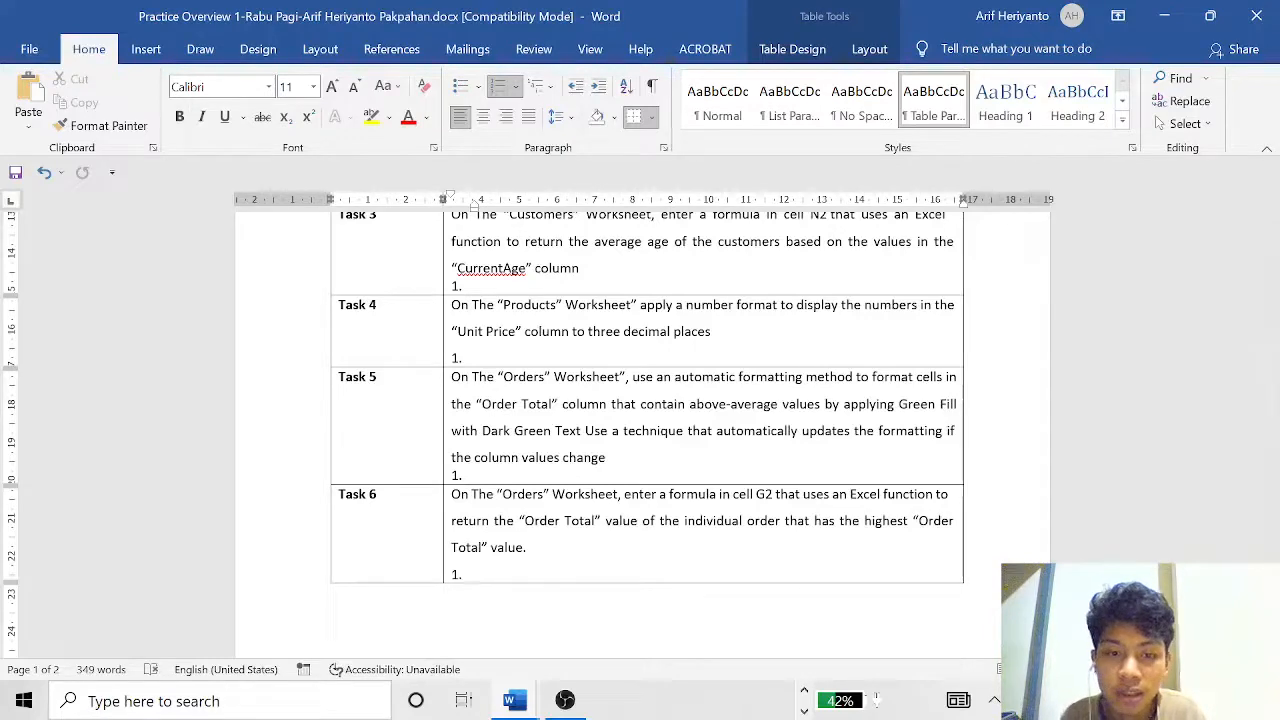
Switch to Excel and calculate the highest Order Total in cell G2 of the Orders sheet with =MAX(D2:D214).
key(alt+Tab)
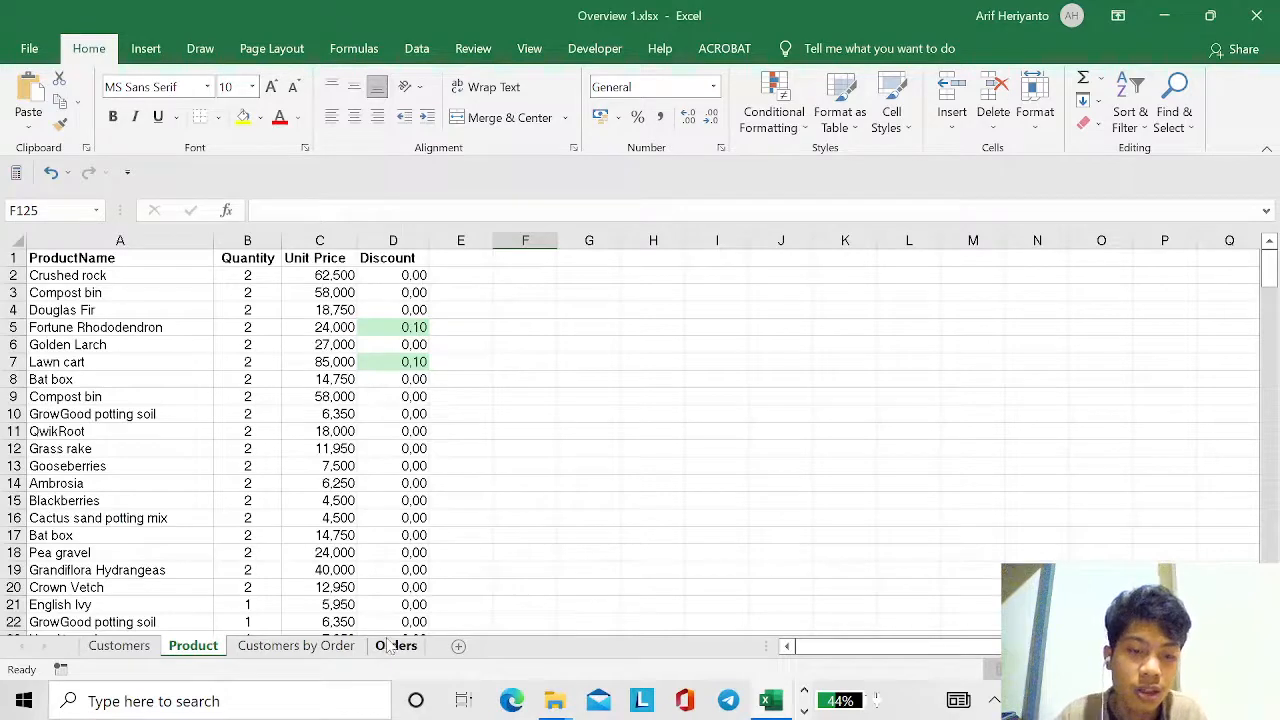
click(396, 646)
click(627, 331)
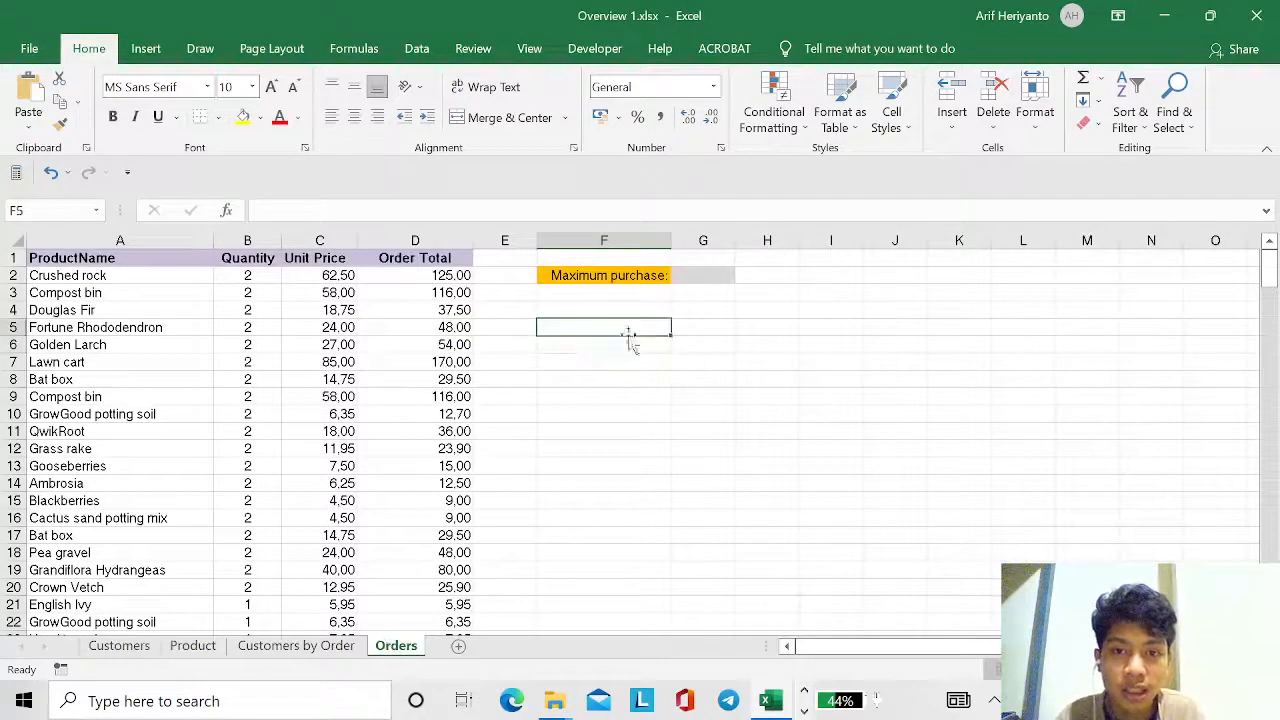
click(708, 275)
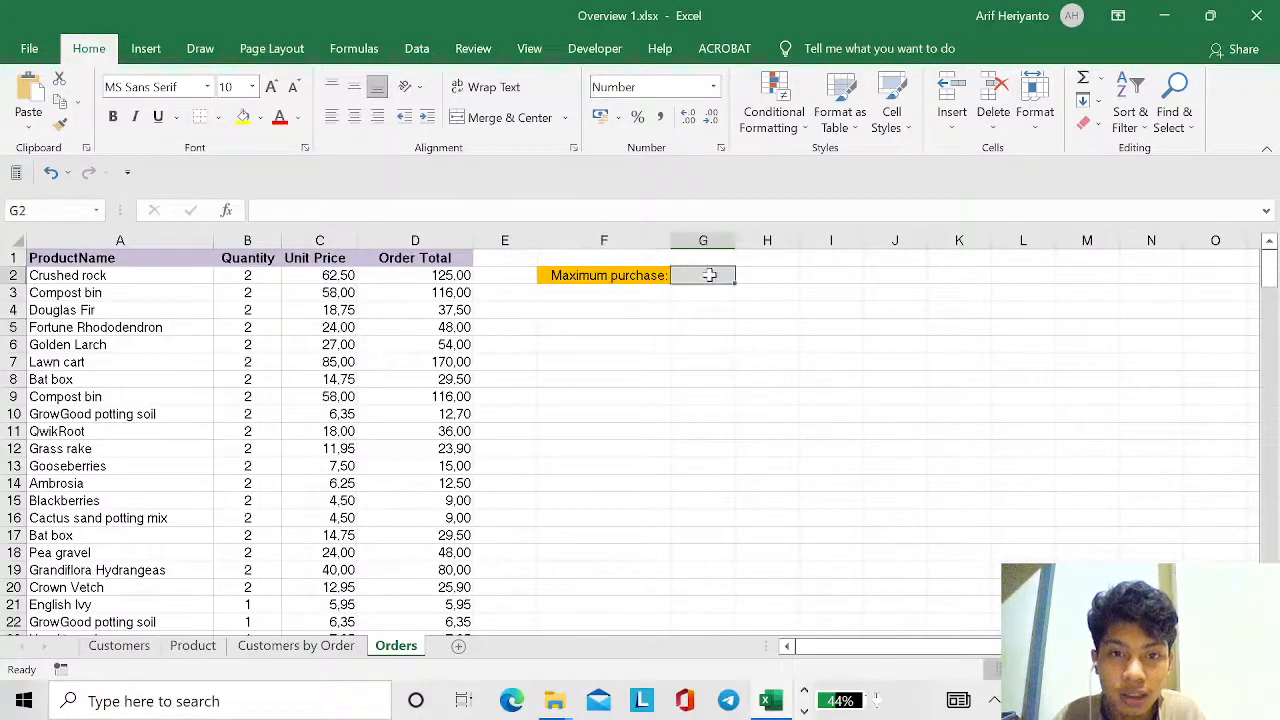
text(=max)
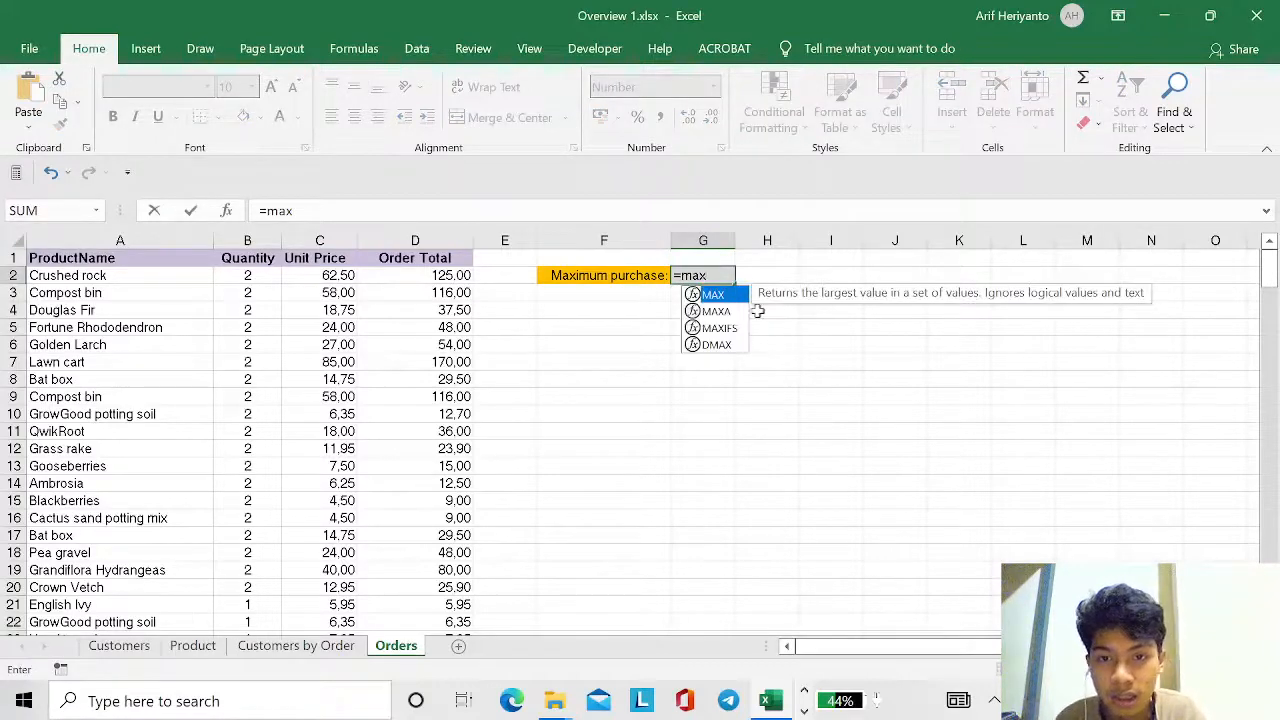
double_click(726, 296)
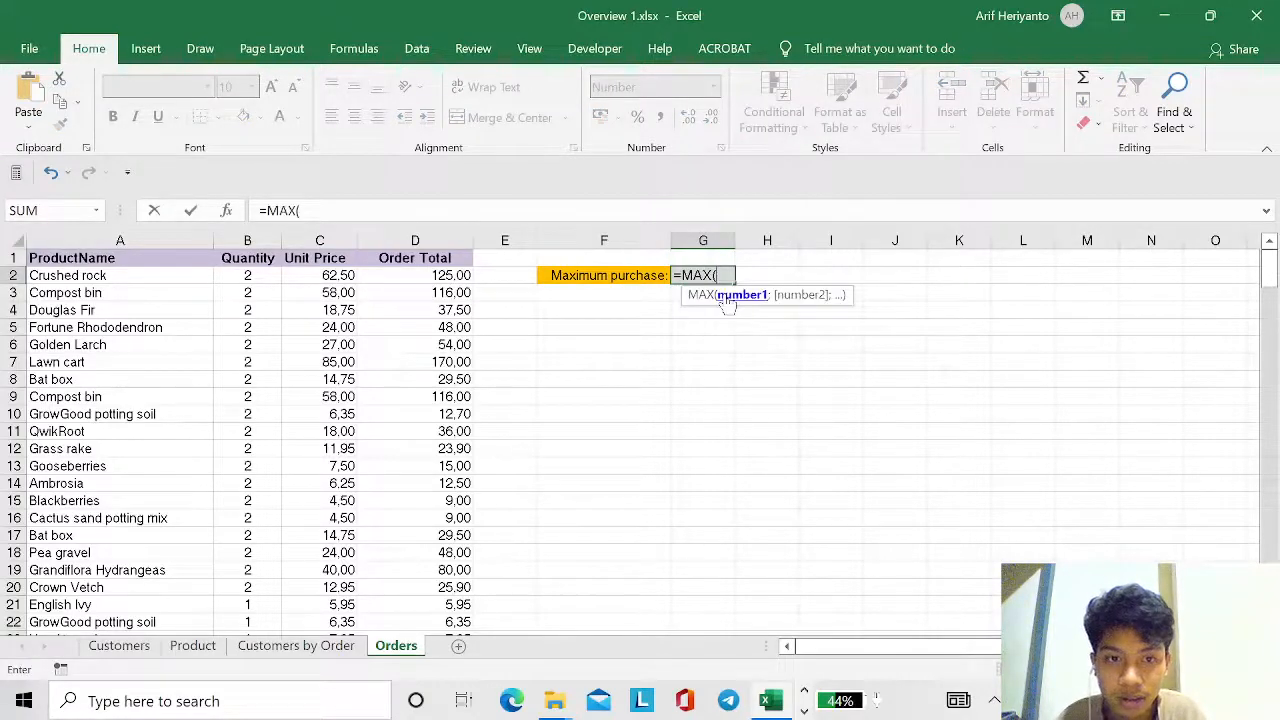
click(426, 278)
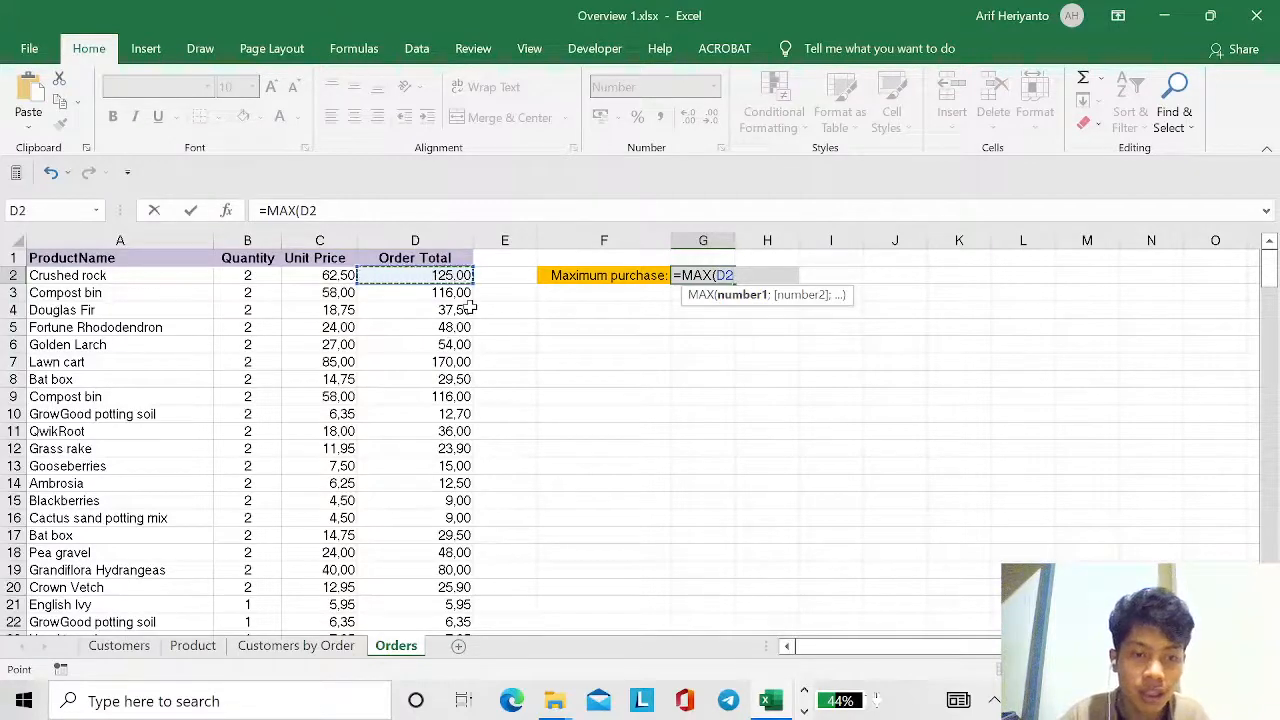
key(ctrl+shift+Down)
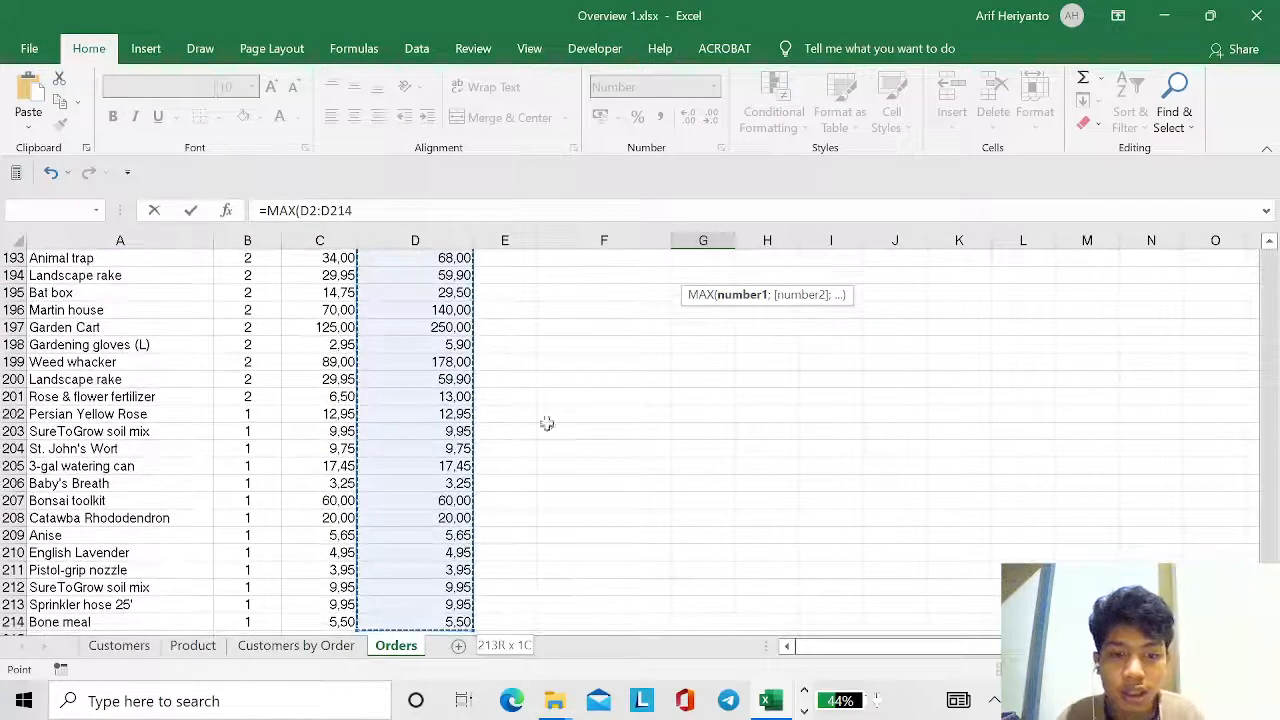
scroll(657, 483, up, 13)
scroll(657, 484, up, 20)
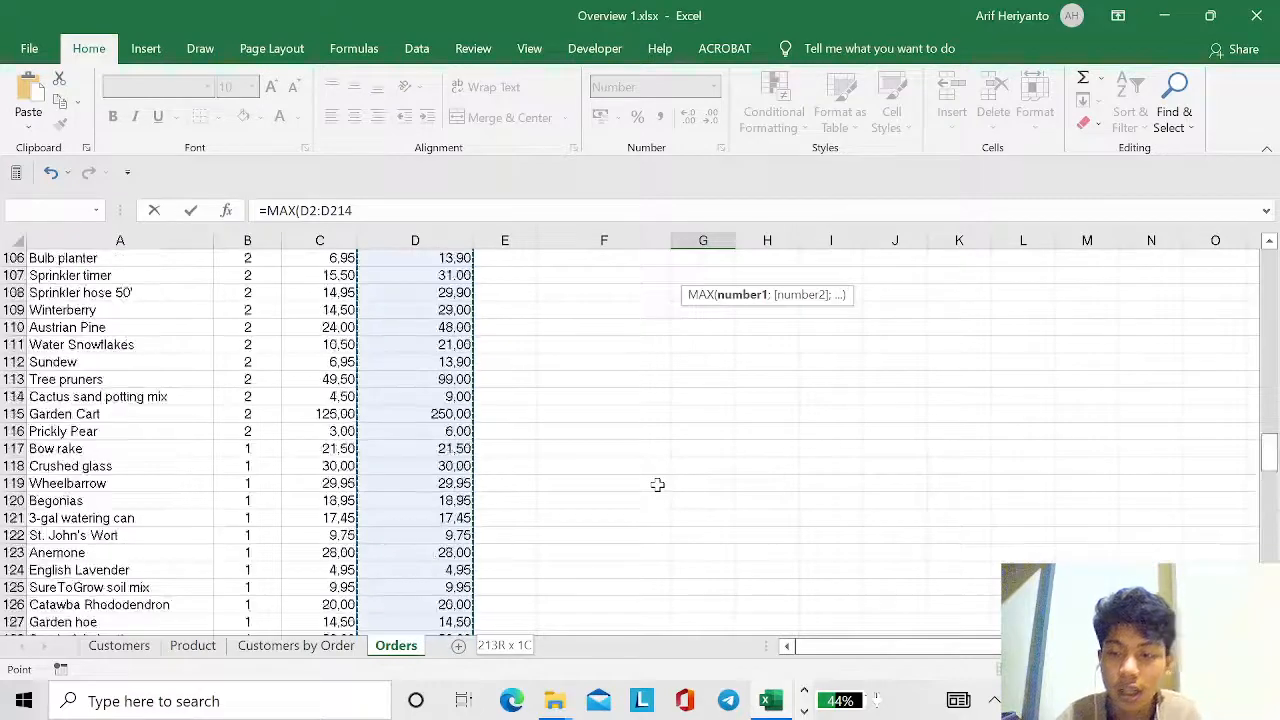
key(Return)
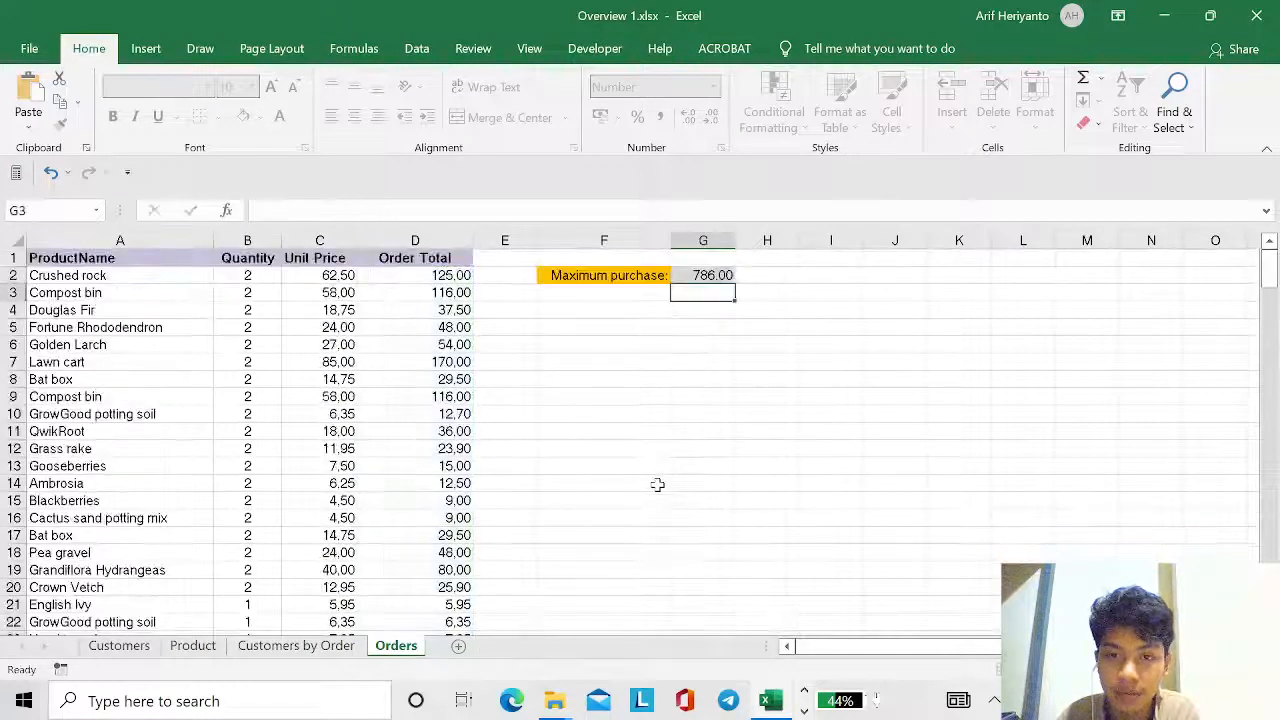
Review the maximum purchase formula in cell G2 of the Orders sheet.
click(761, 284)
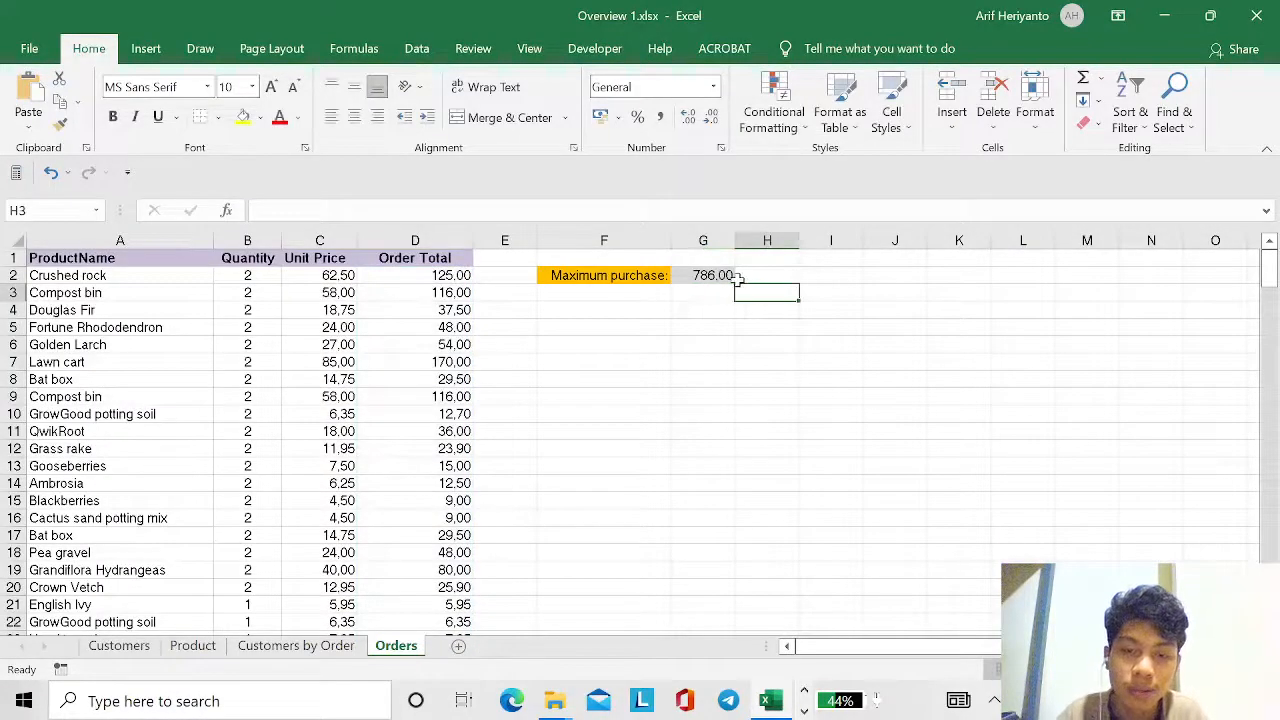
click(696, 279)
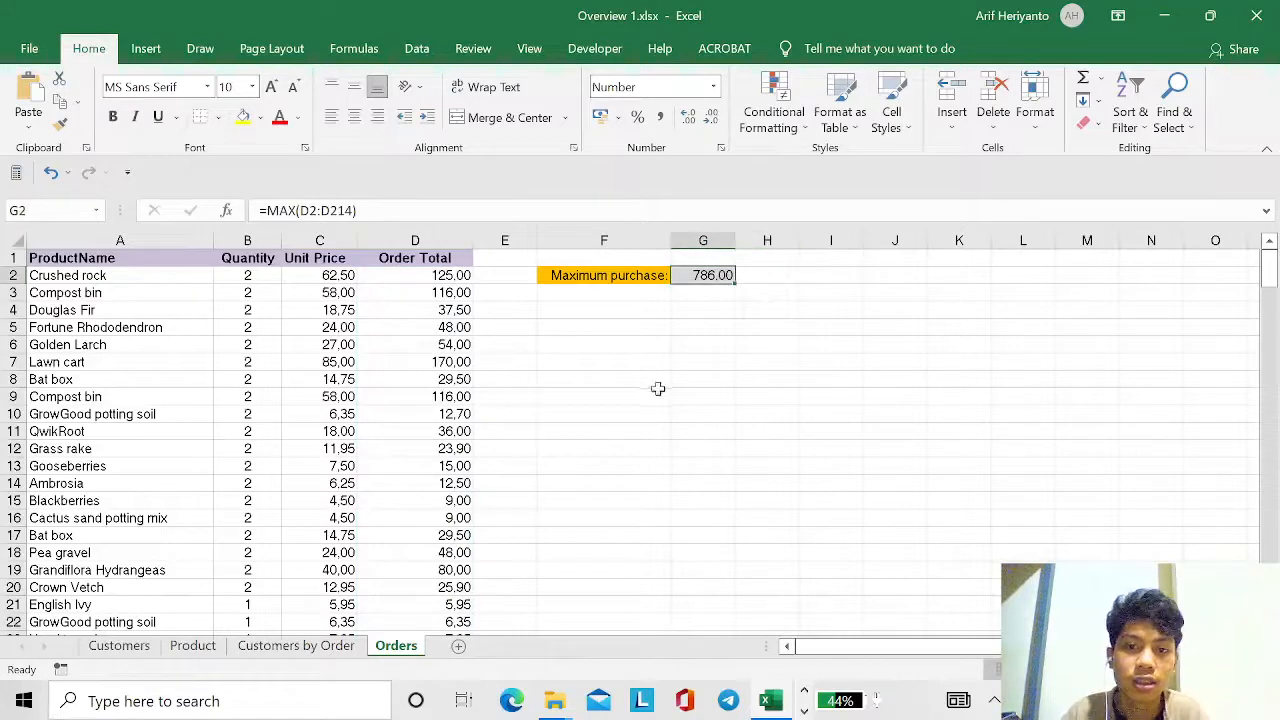
click(766, 308)
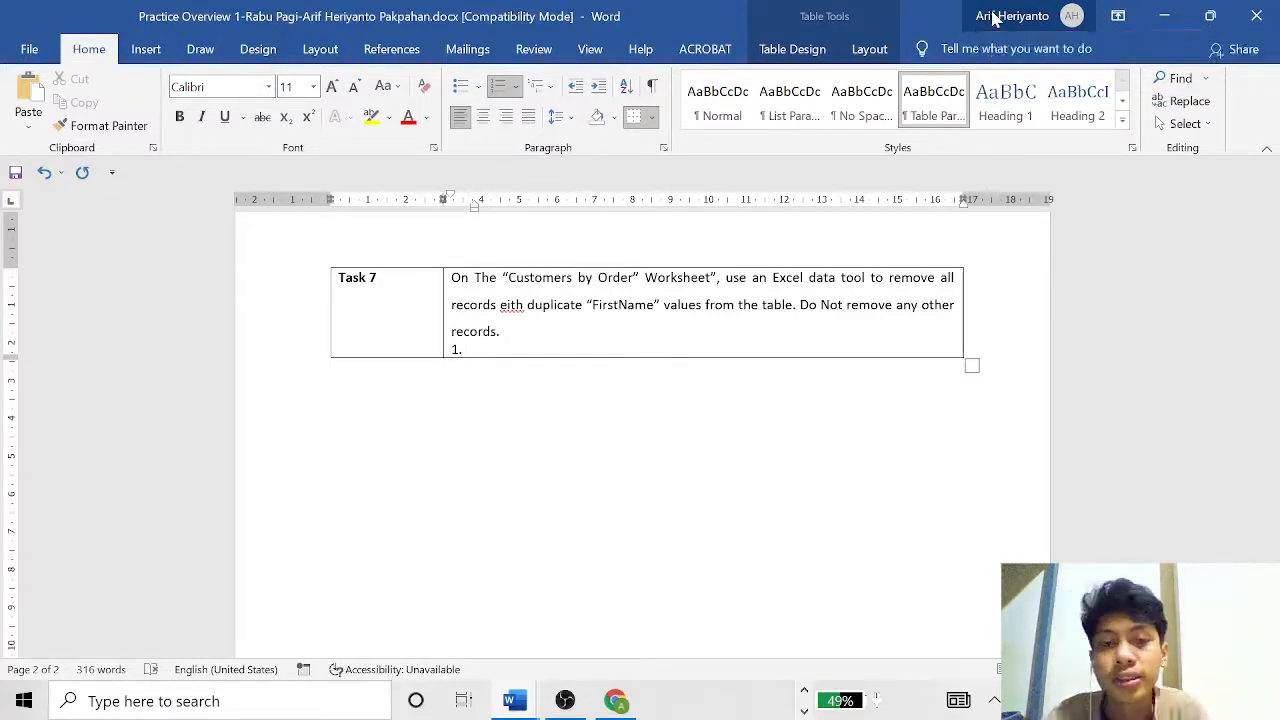
Switch from Word to the Customers sheet of Overview 1.xlsx and open Remove Duplicates for its table.
key(alt+Tab)
key(alt+Tab)
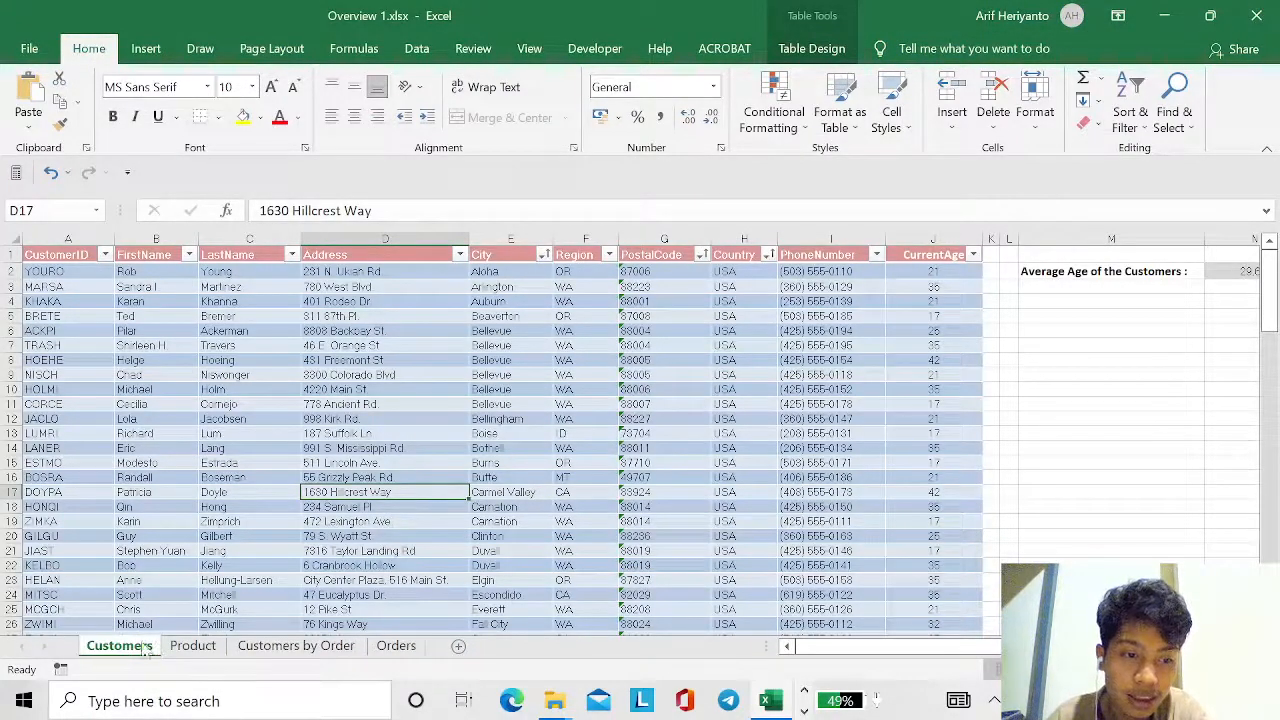
click(400, 342)
click(215, 344)
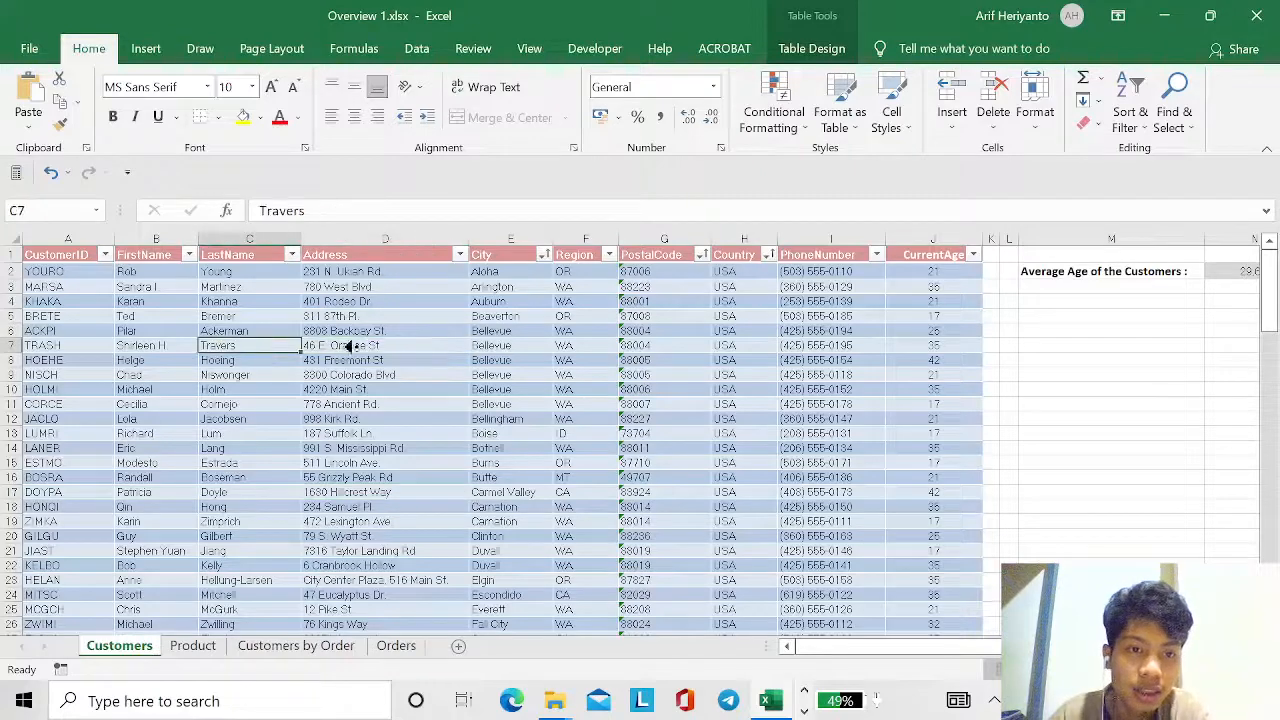
click(412, 314)
click(608, 390)
click(490, 522)
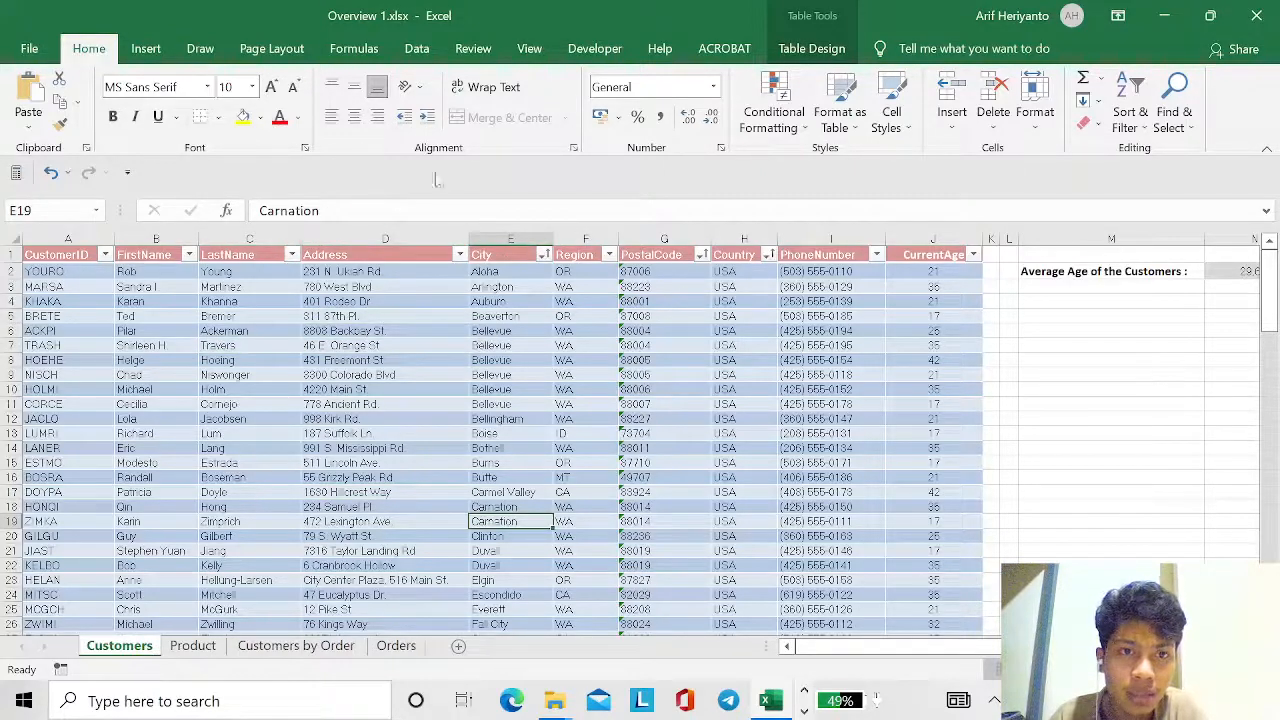
click(417, 48)
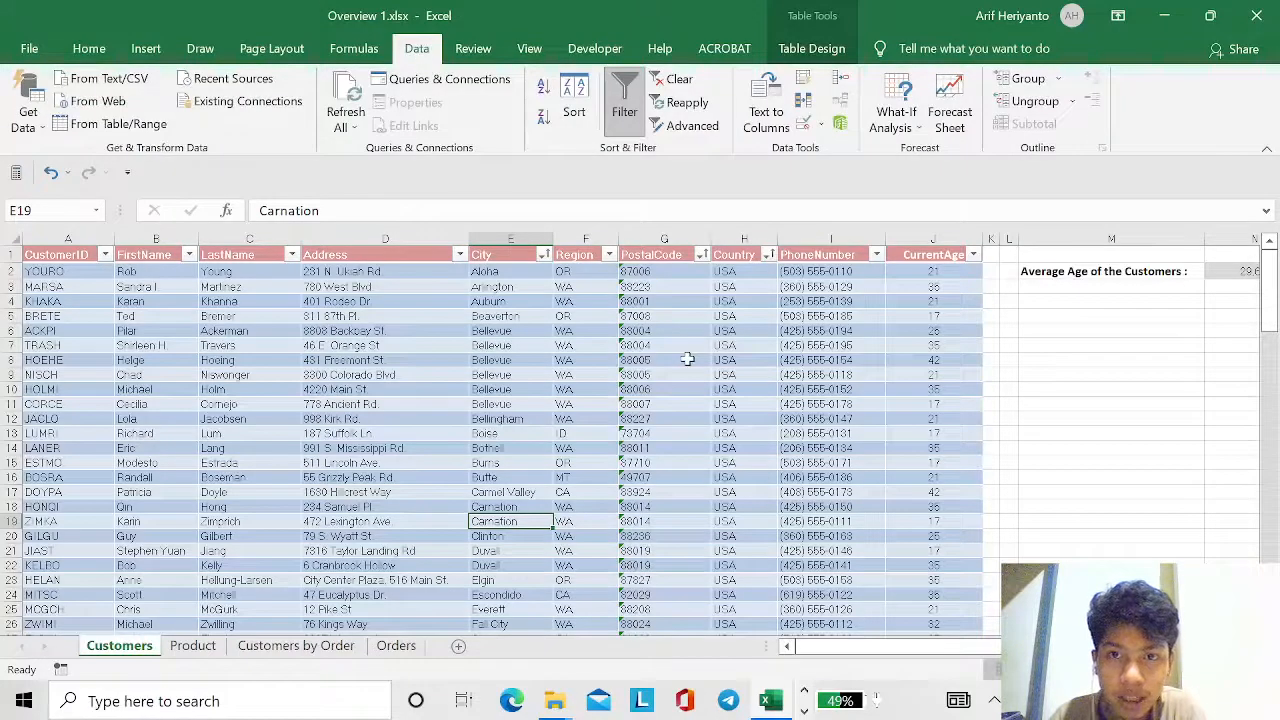
click(808, 103)
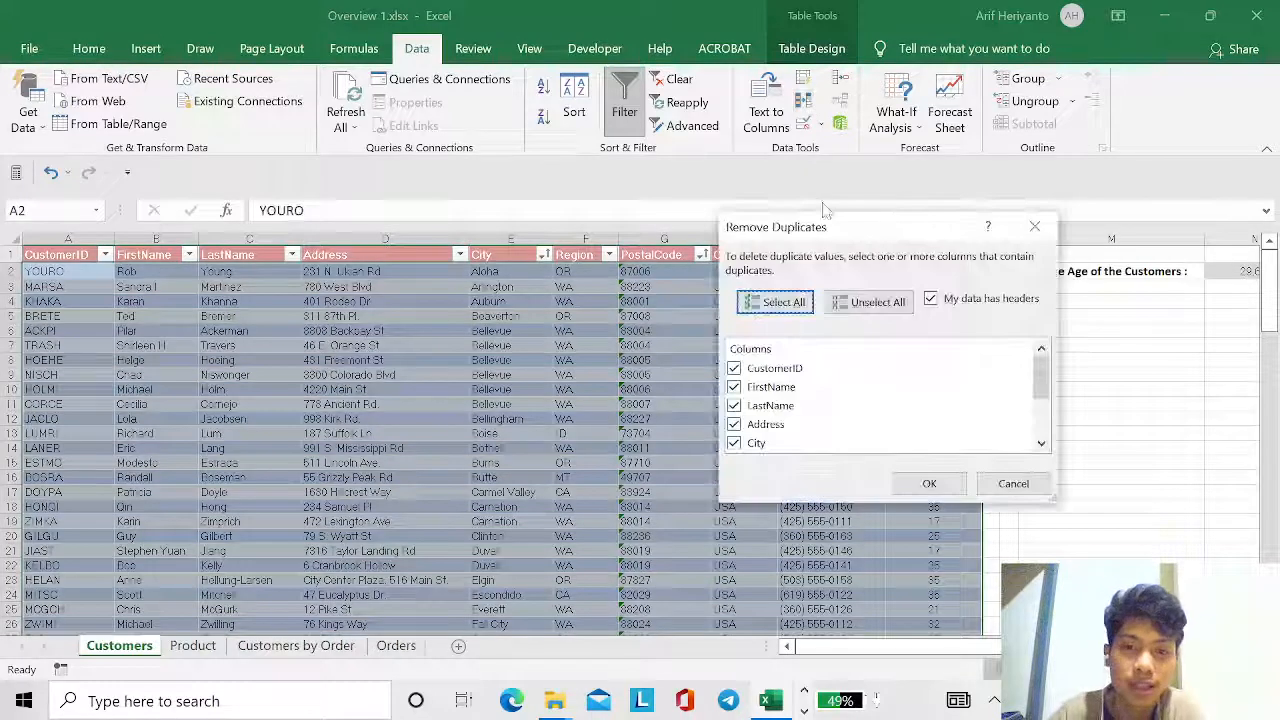
Remove the records with duplicate values in the FirstName column only, sorting numbers and numbers stored as text separately.
click(868, 302)
click(758, 389)
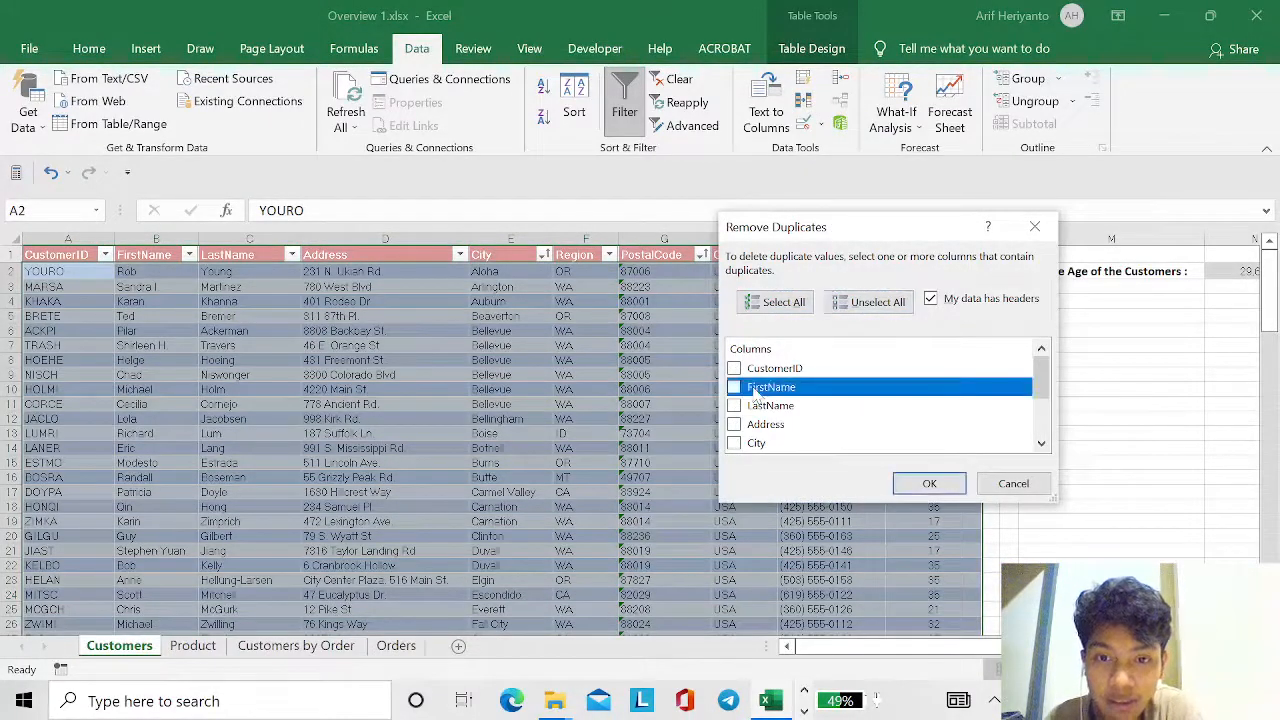
click(734, 388)
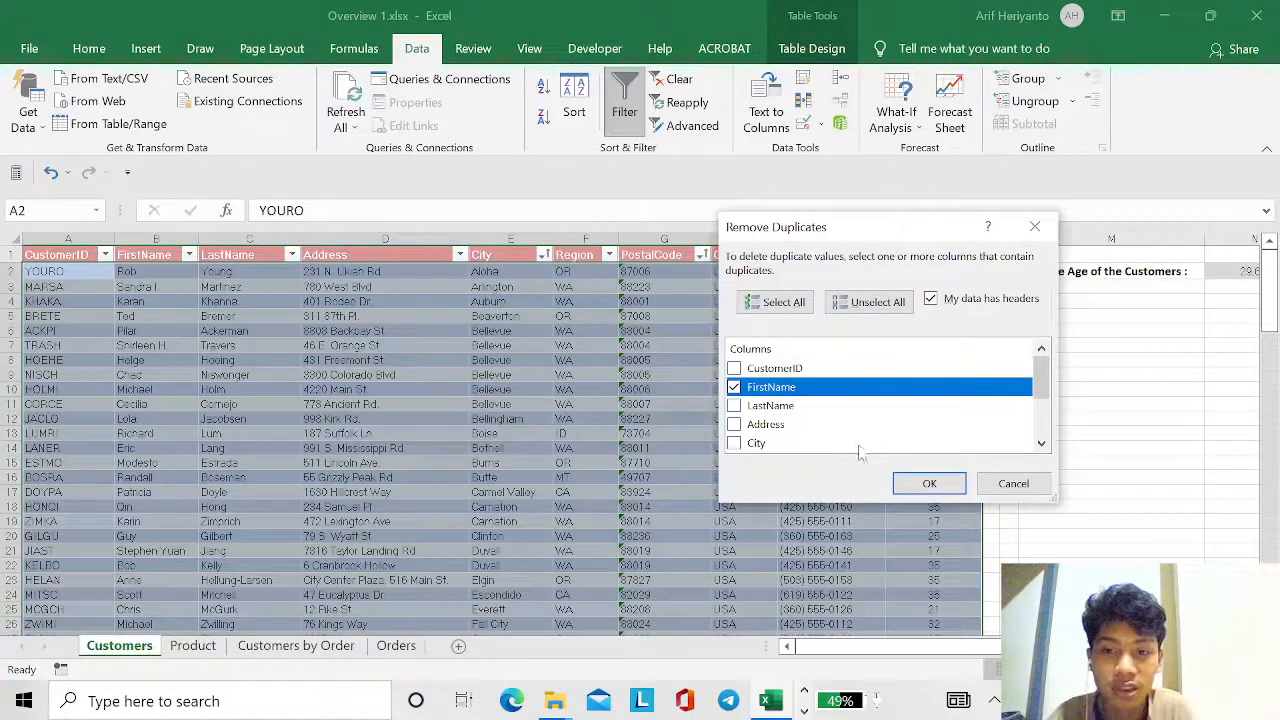
click(923, 485)
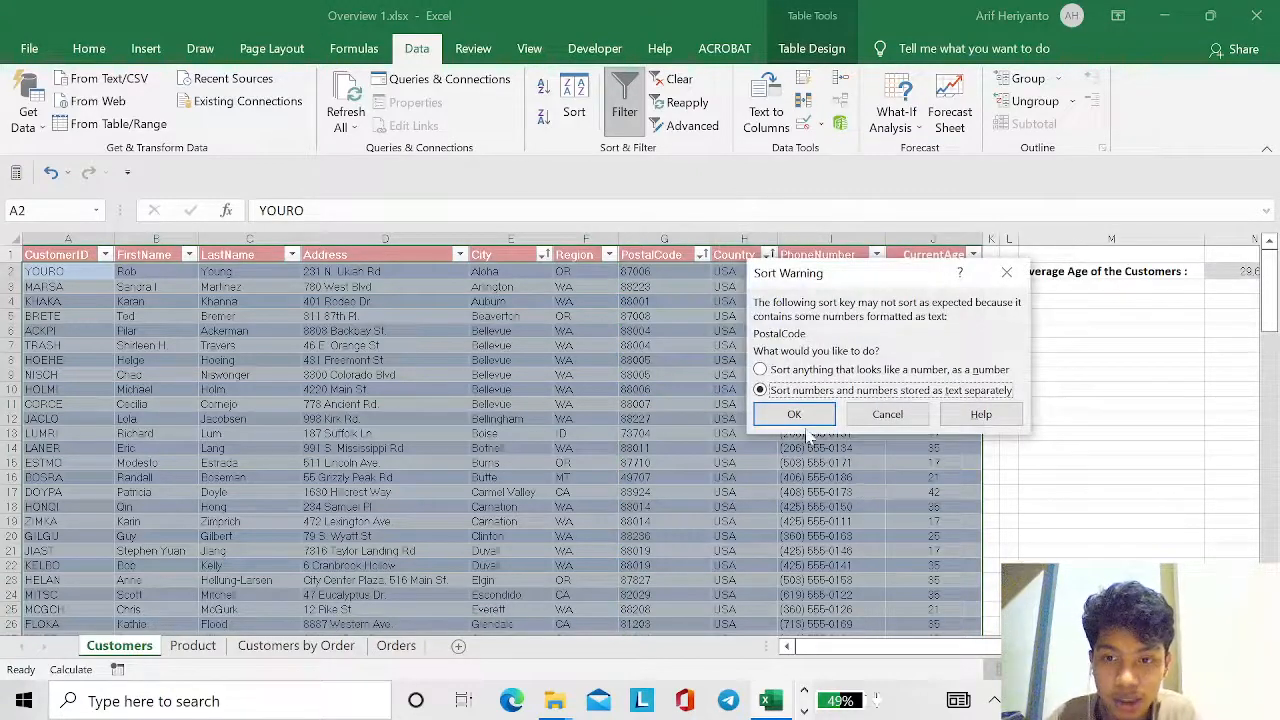
click(800, 410)
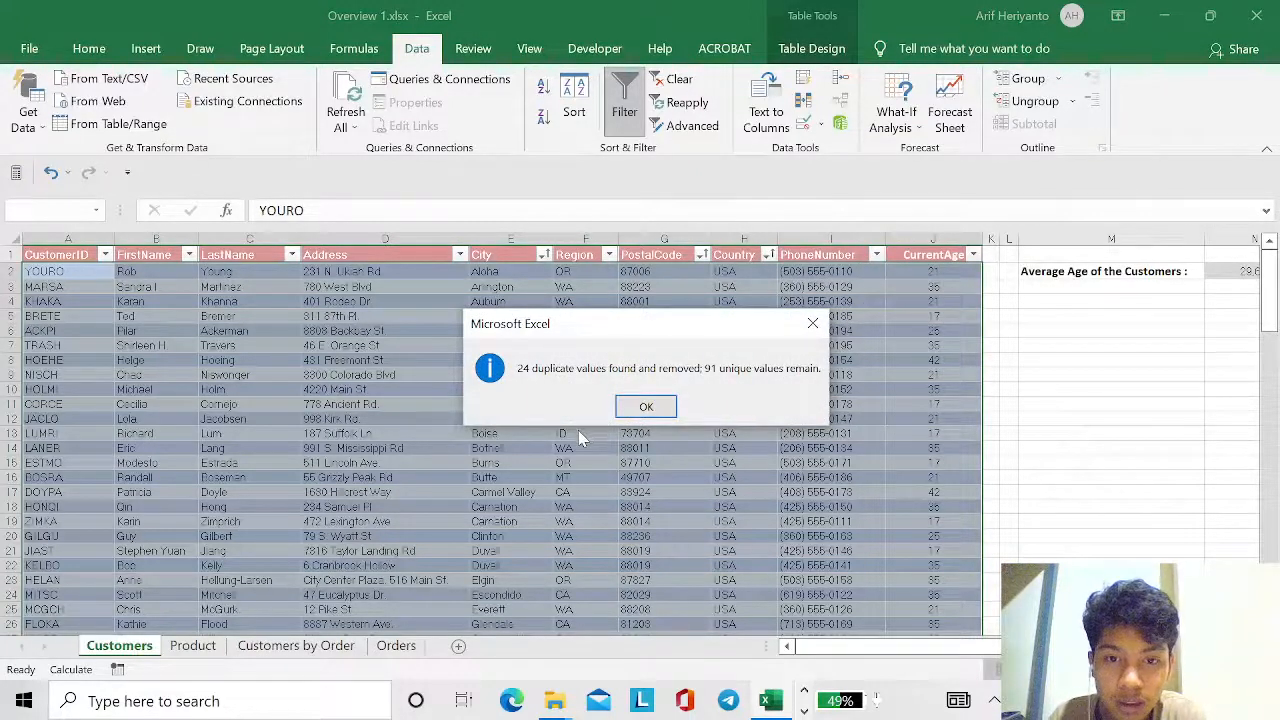
click(646, 410)
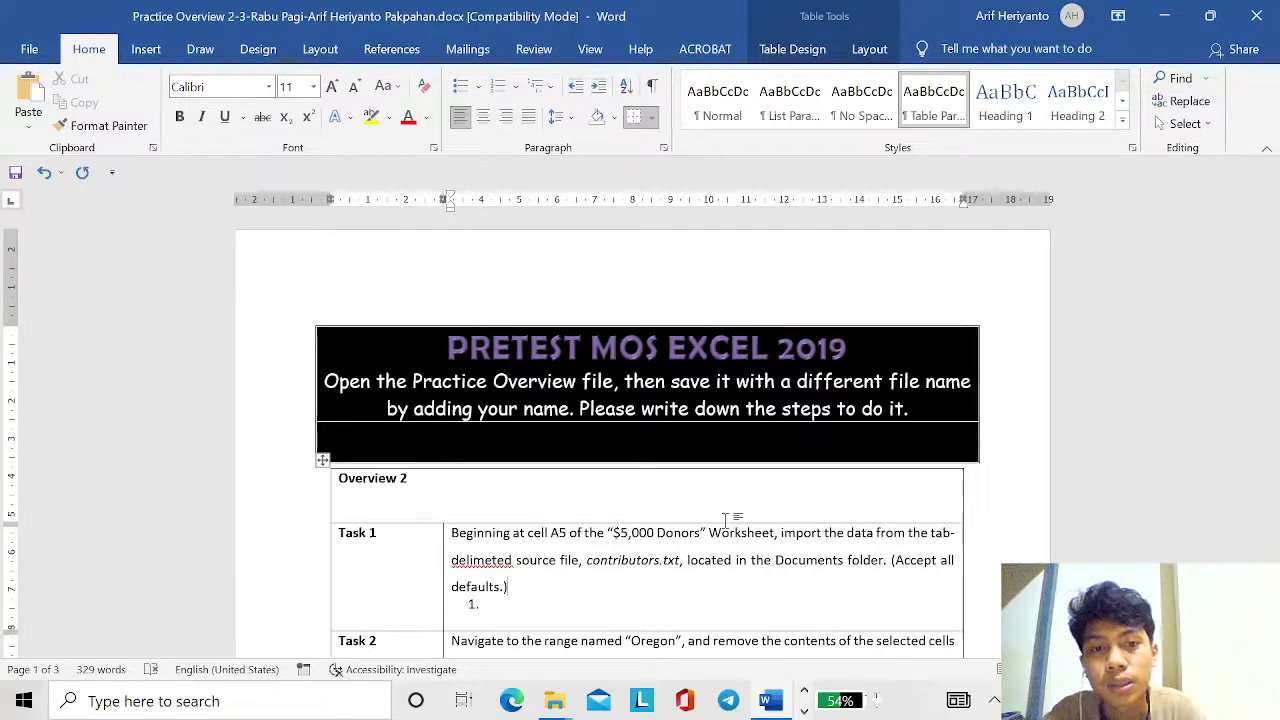
Switch from the Word instructions to Overview 2.xlsx and start a Text/CSV import with cell A5 of the $5,000 Donors sheet selected.
key(alt+Tab)
key(alt+Tab)
key(alt+Tab)
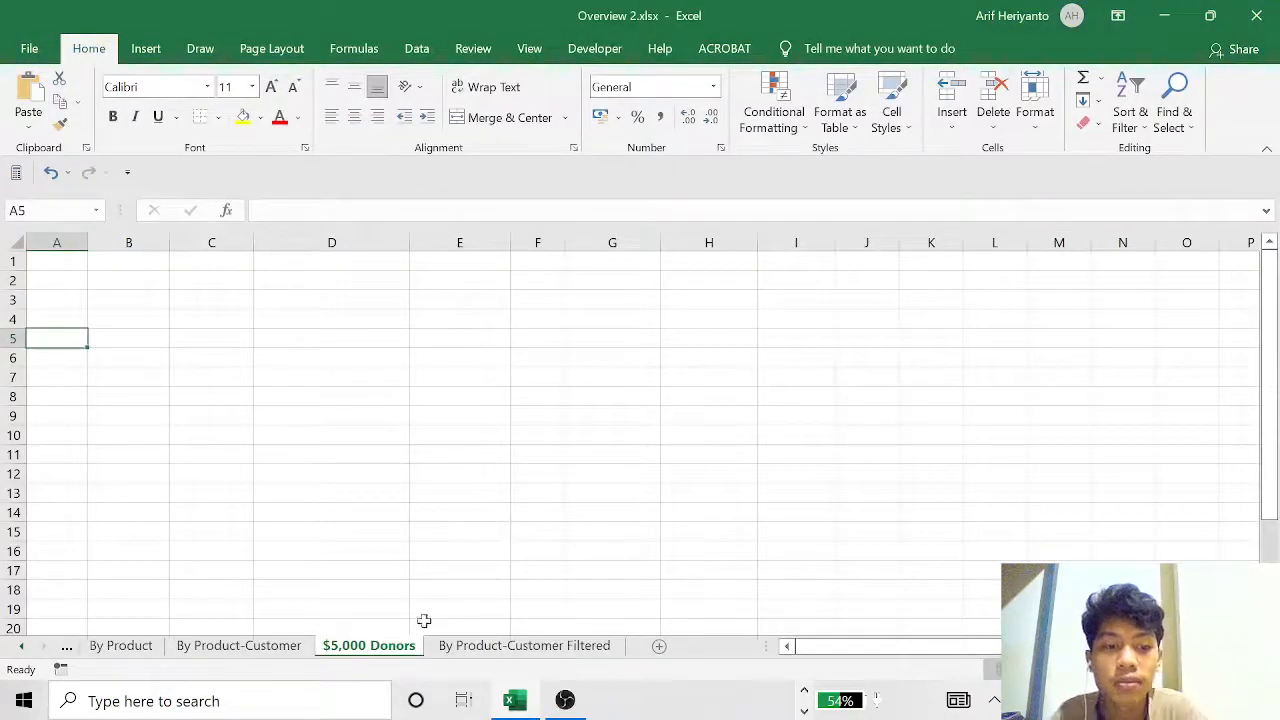
click(163, 57)
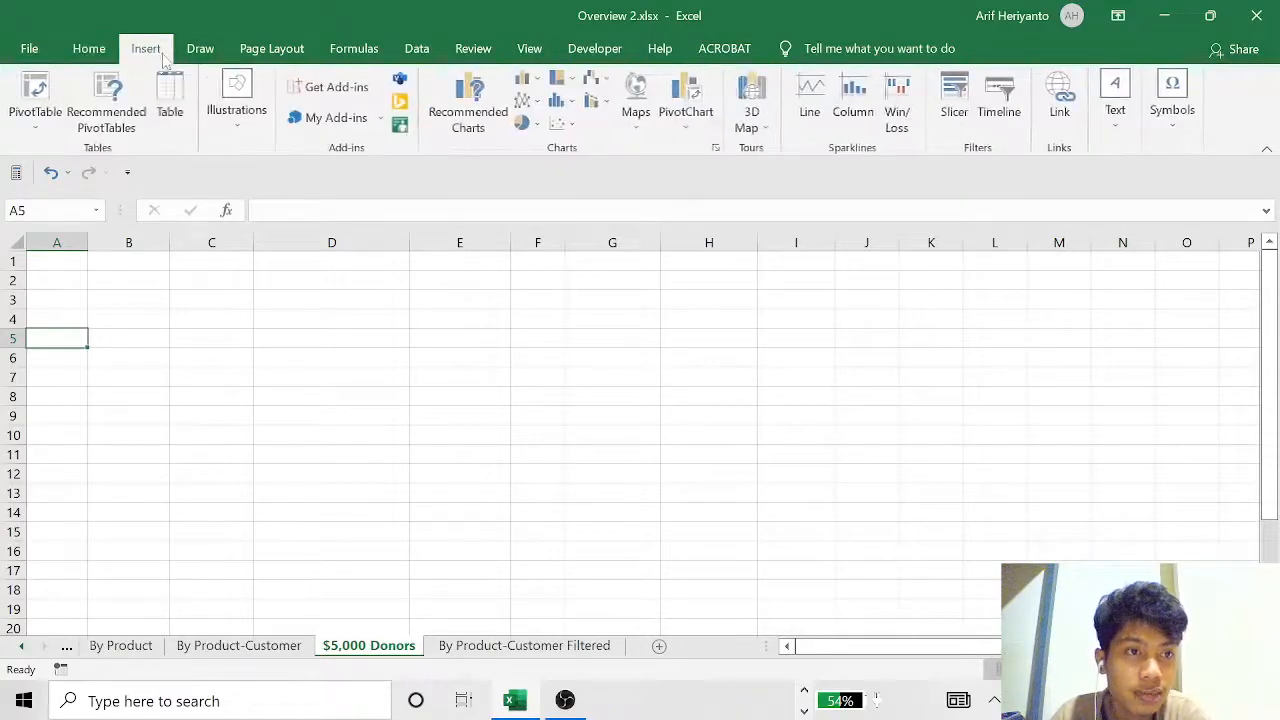
click(351, 49)
click(266, 49)
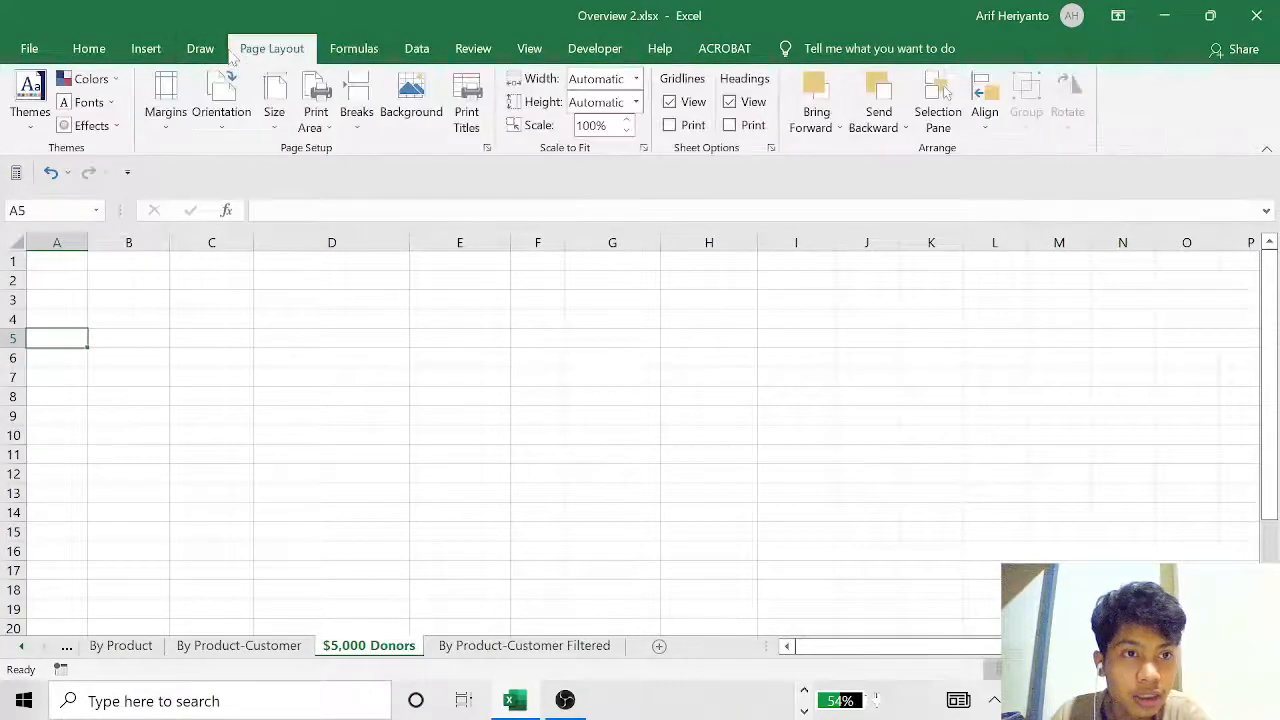
click(200, 48)
click(354, 48)
click(436, 48)
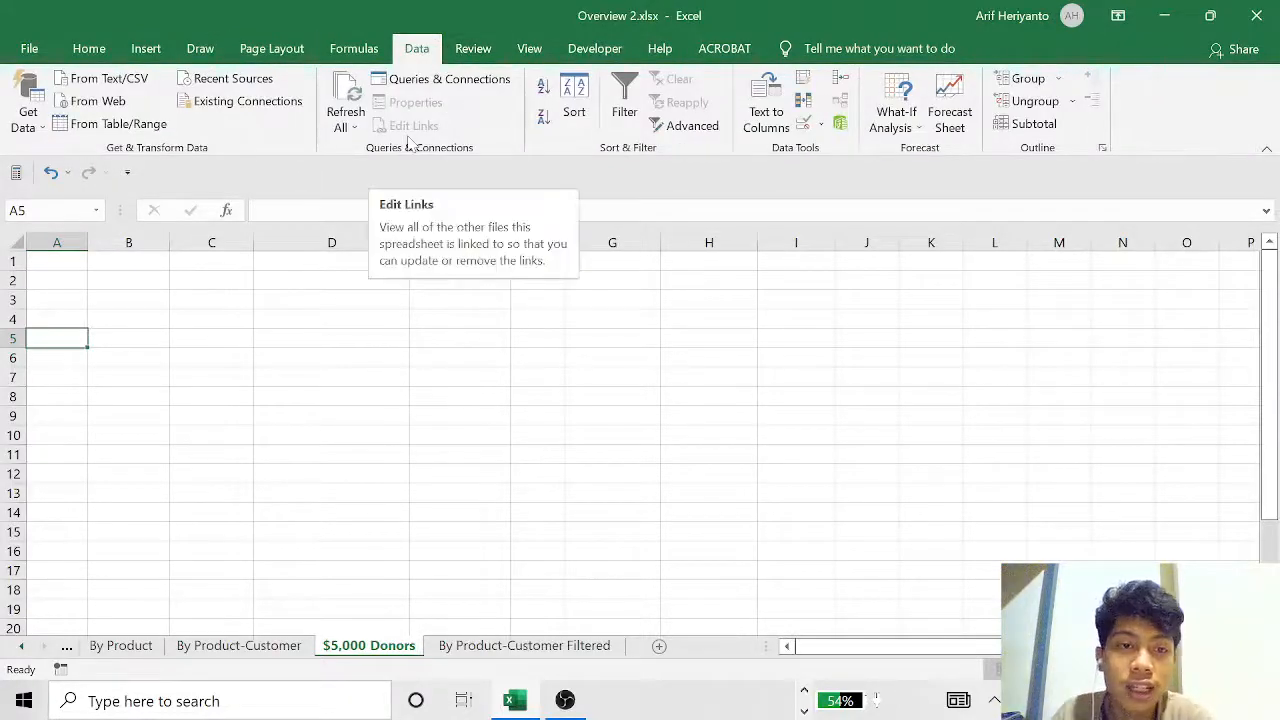
click(141, 88)
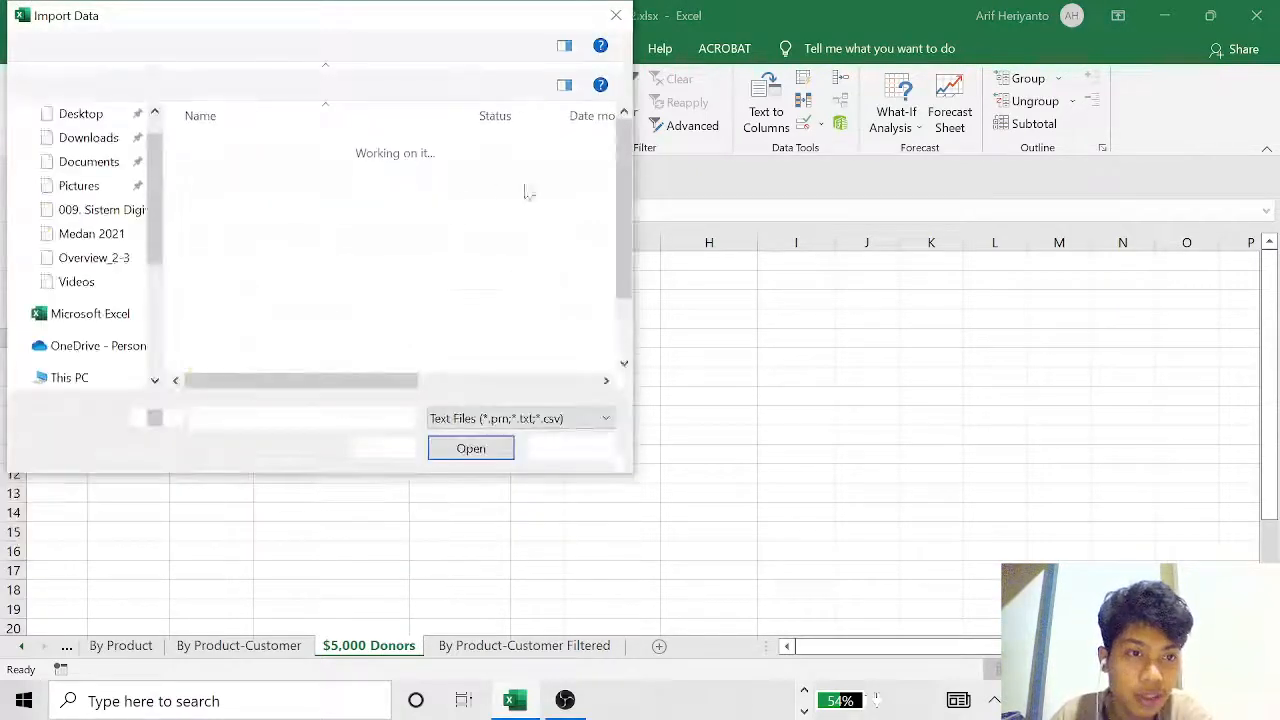
Browse from the Documents folder to the Kuliah folder inside Pribadi on the C: drive to find the import file.
click(298, 212)
scroll(283, 257, down, 1)
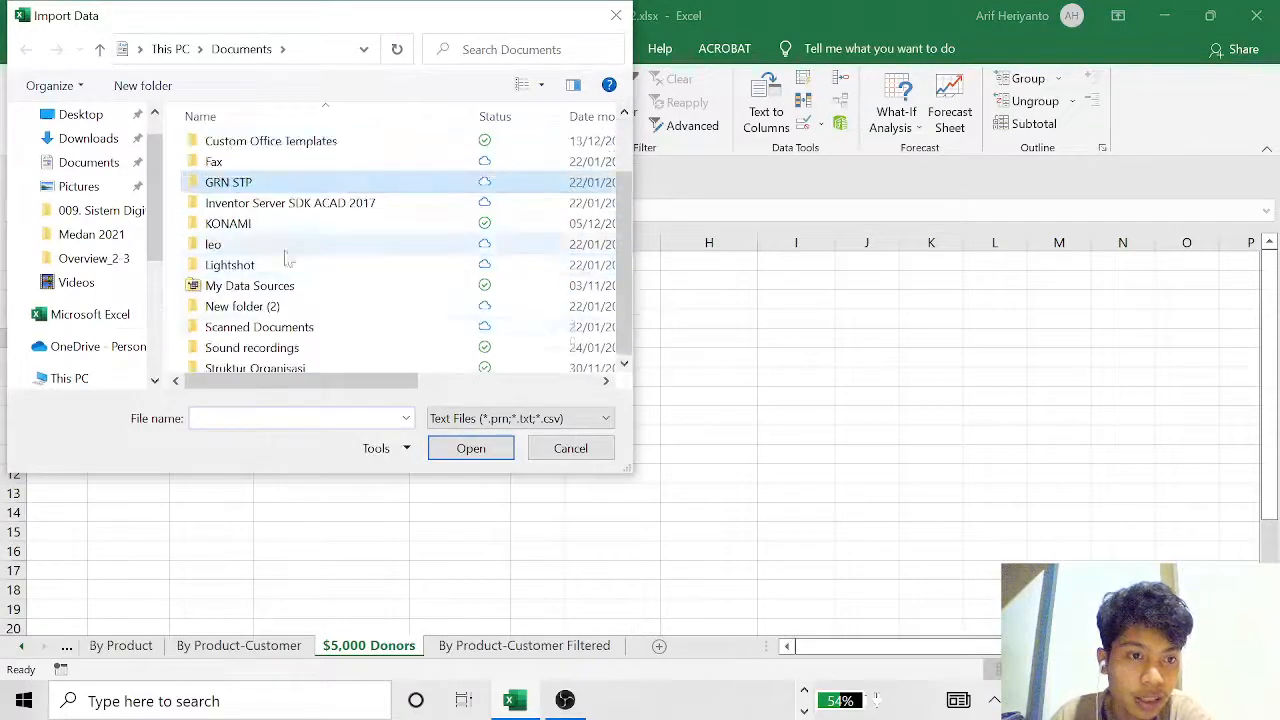
click(97, 350)
click(70, 378)
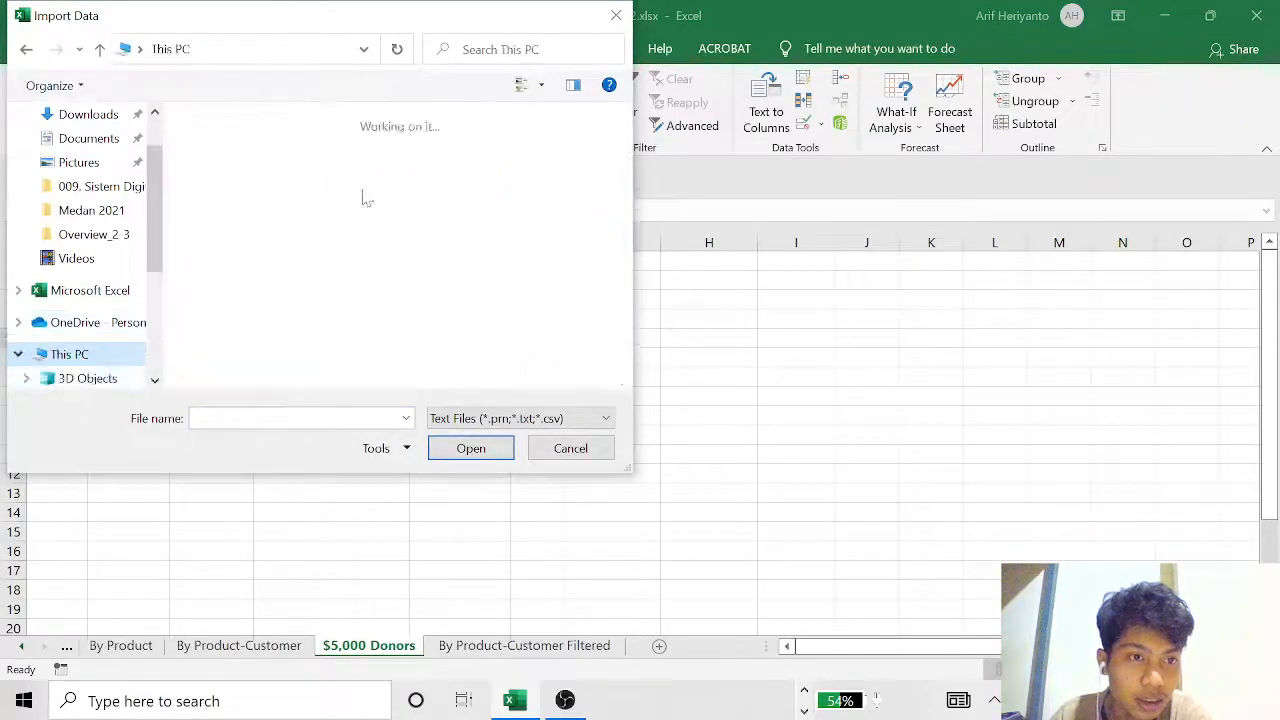
scroll(343, 220, down, 3)
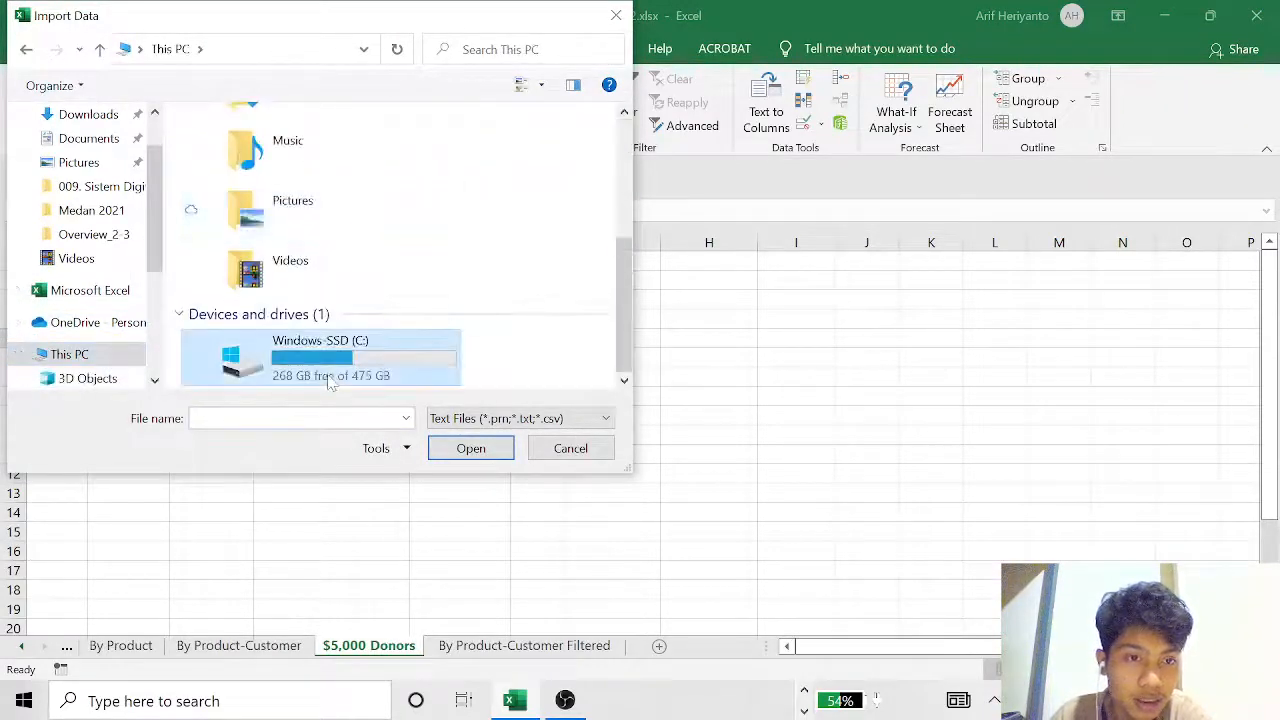
double_click(330, 368)
double_click(308, 150)
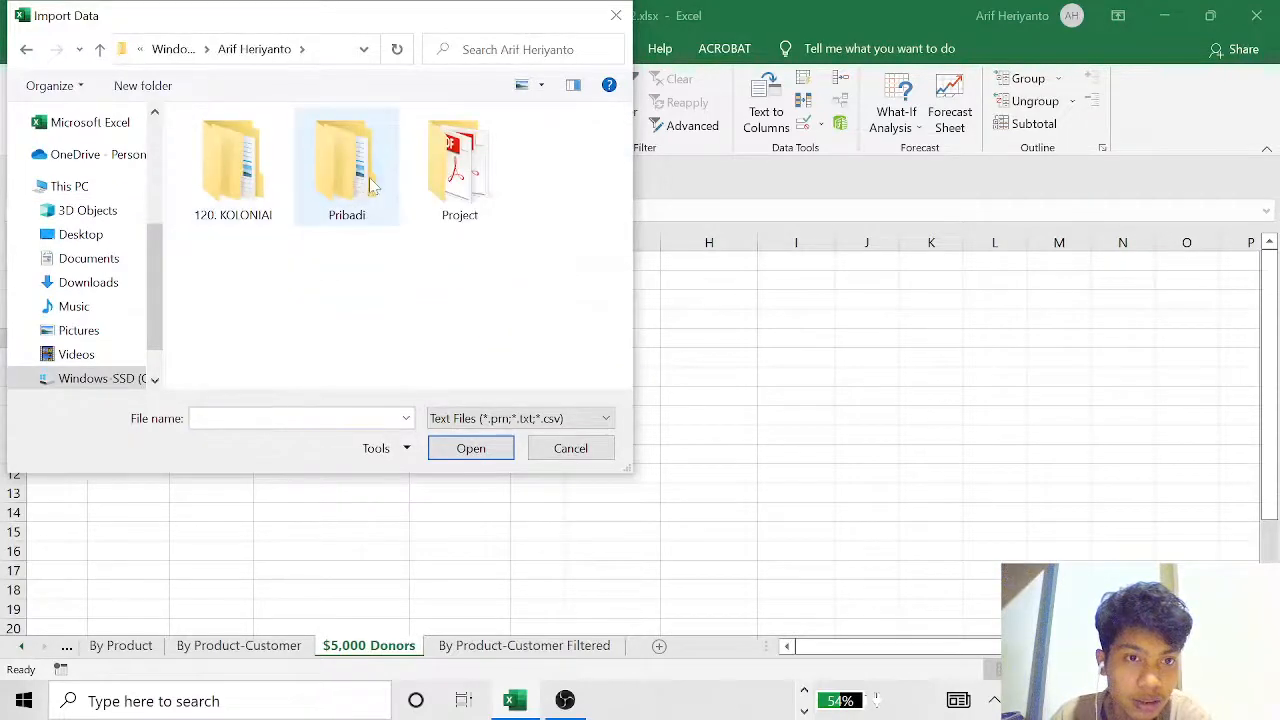
double_click(360, 180)
double_click(296, 190)
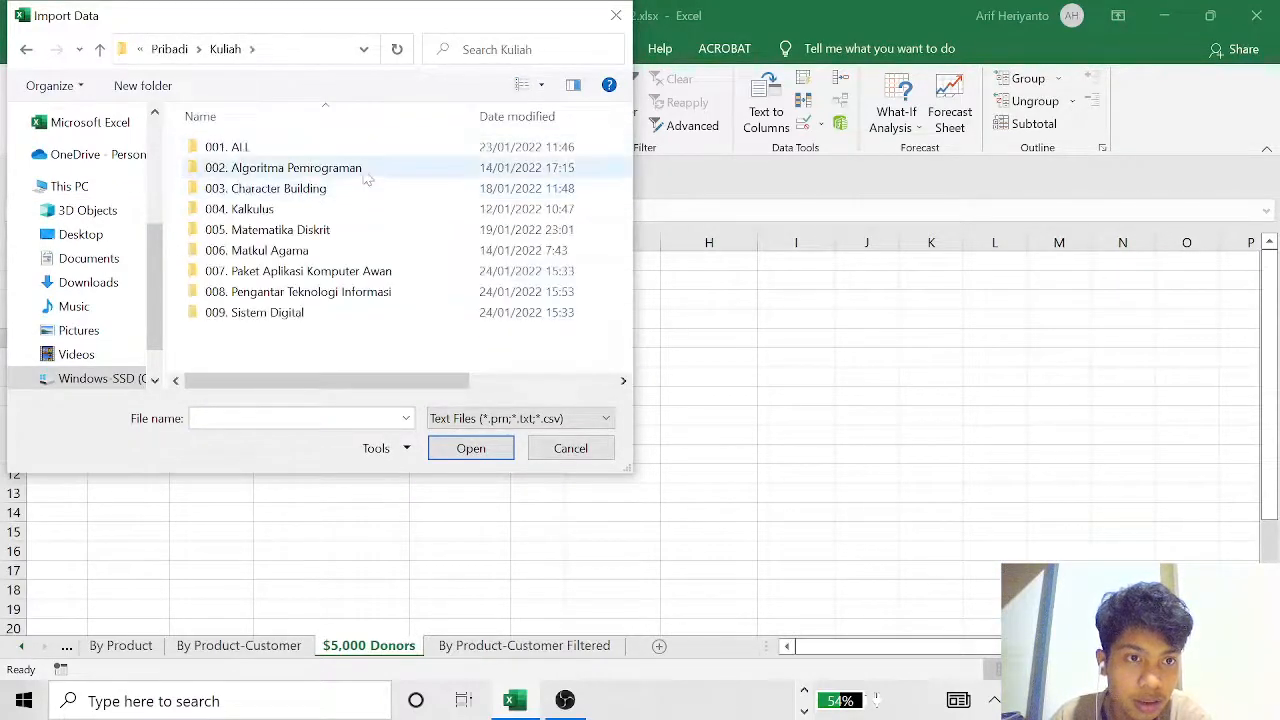
Look through the 008. Pengantar Teknologi Informasi folder for the import file and return to the Kuliah folder.
double_click(397, 292)
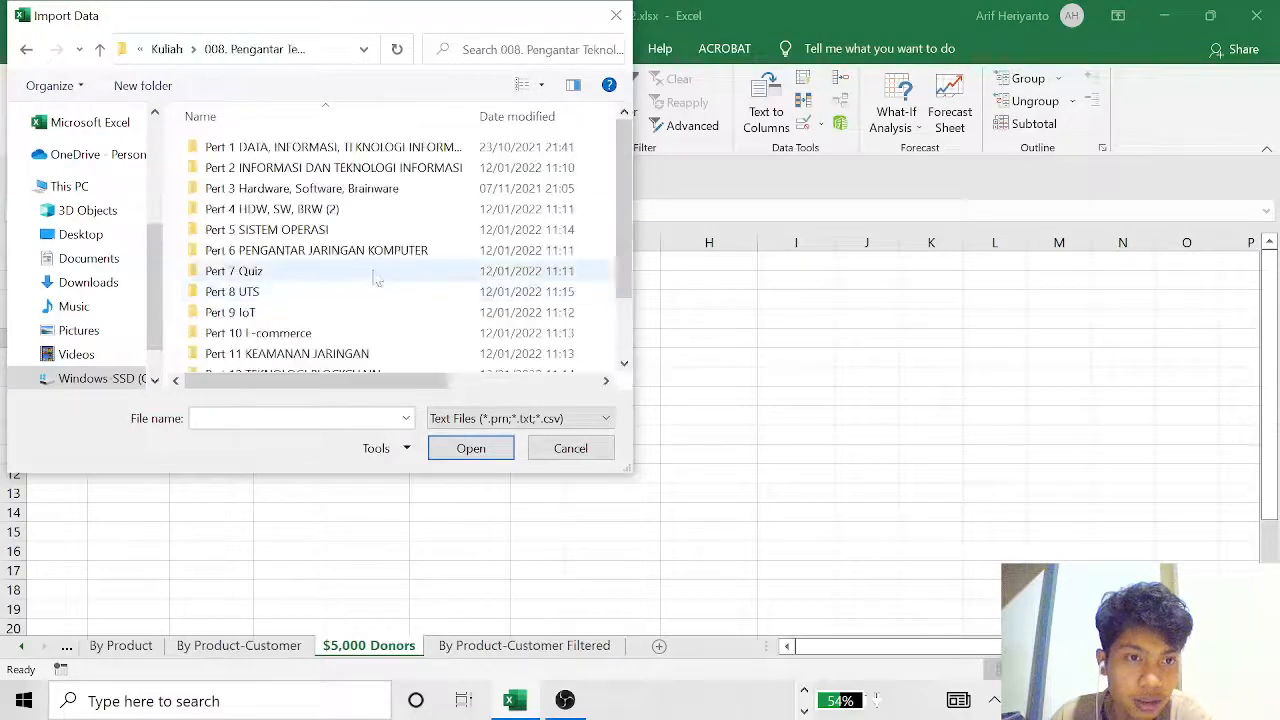
scroll(388, 200, down, 1)
scroll(370, 260, up, 2)
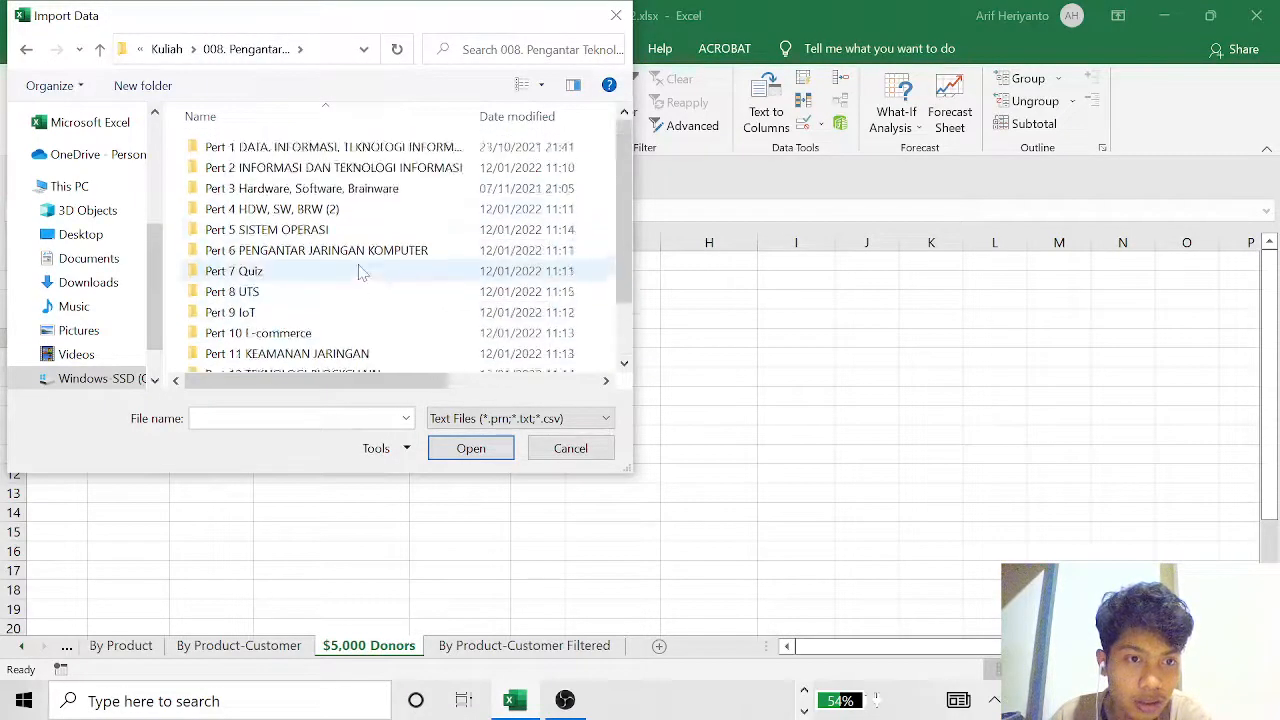
click(191, 52)
click(174, 50)
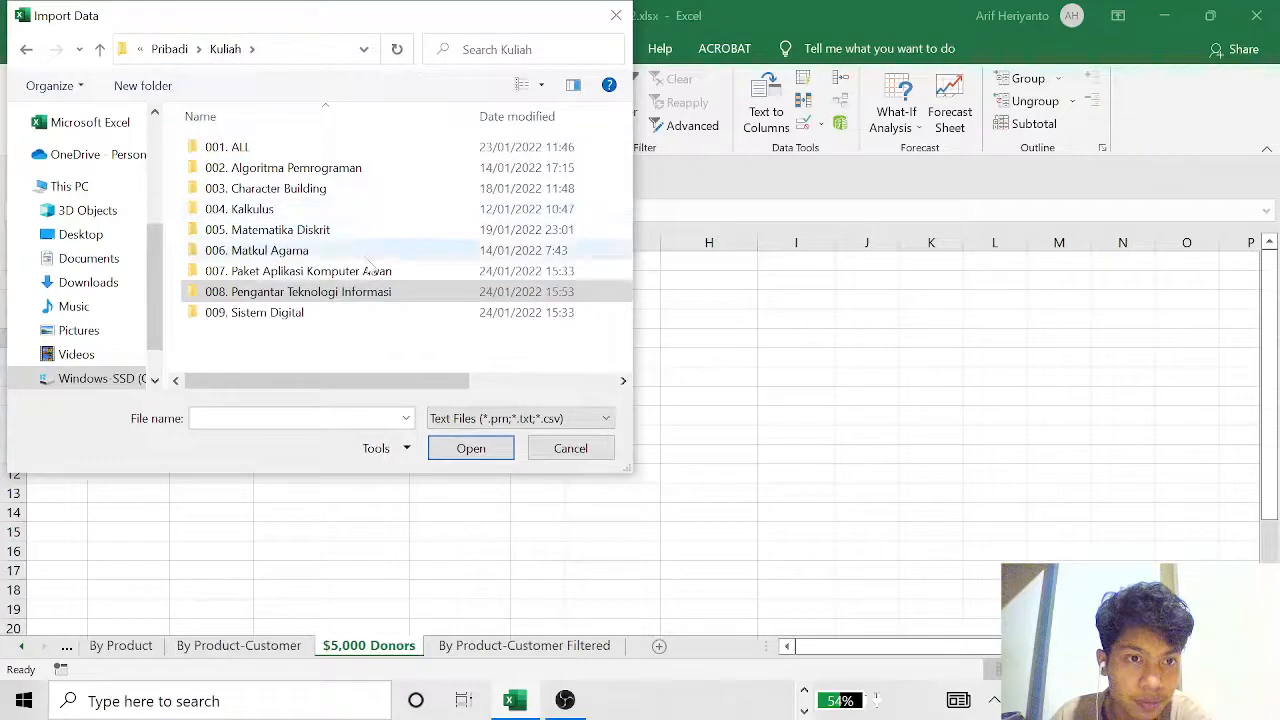
Import contributors.txt from PRE TEST > Overview_2-3, reached through the MOS folders of 007. Paket Aplikasi Komputer Awan.
click(374, 190)
click(403, 279)
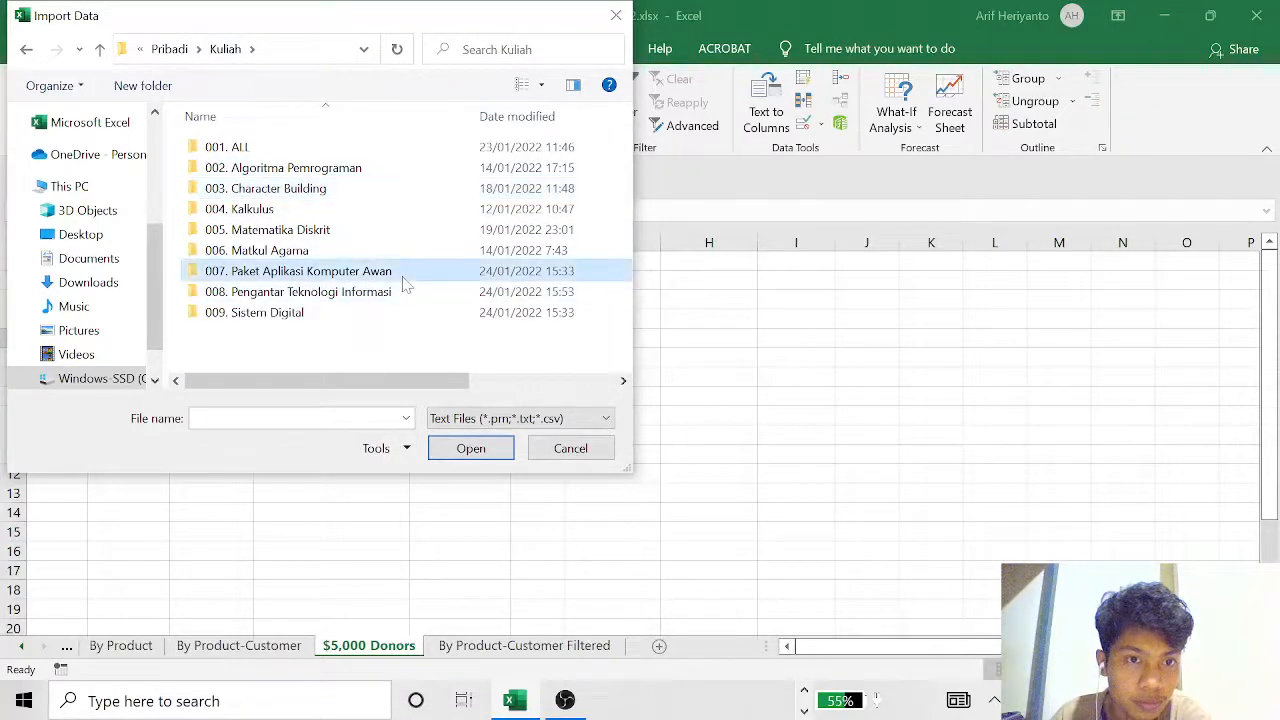
double_click(405, 285)
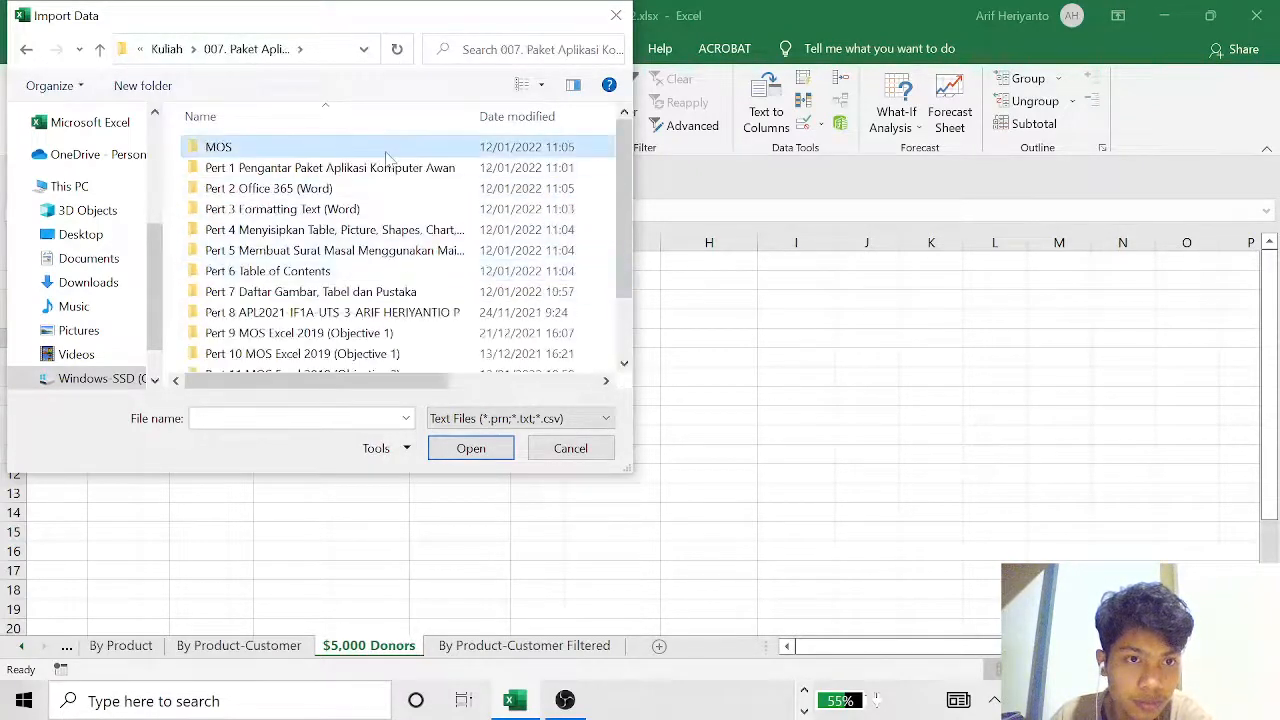
double_click(305, 148)
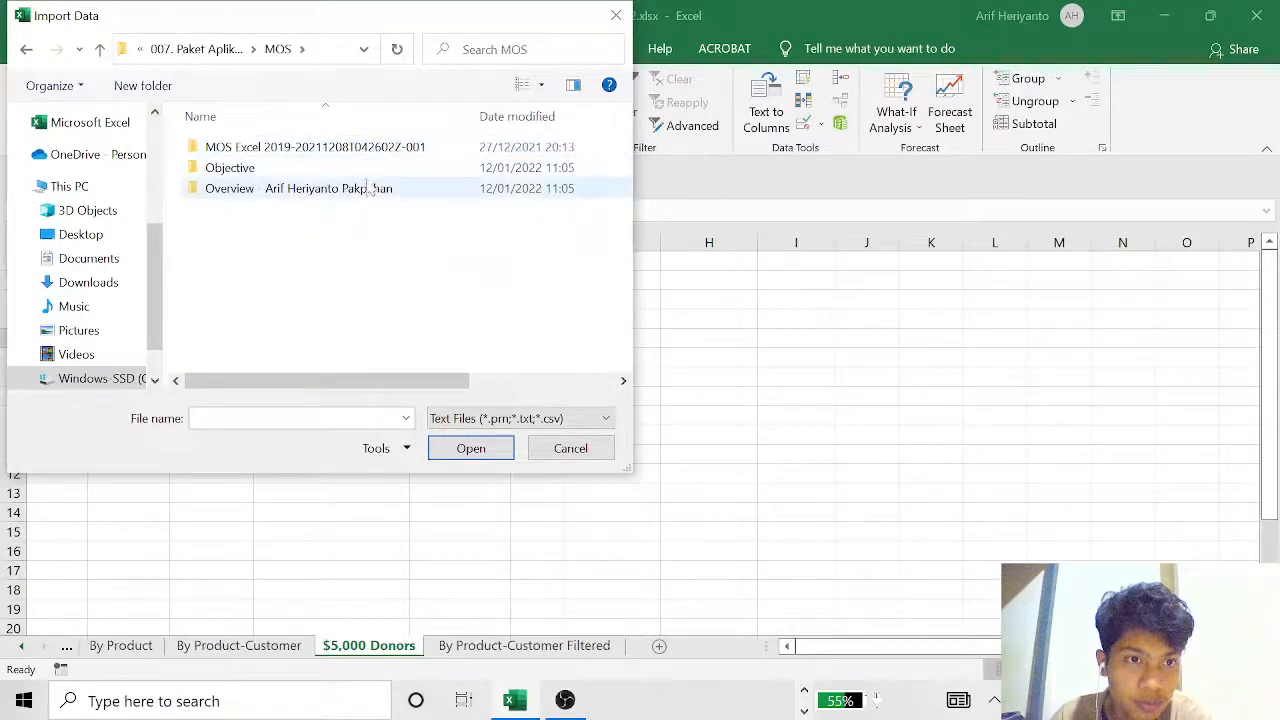
double_click(385, 150)
double_click(366, 149)
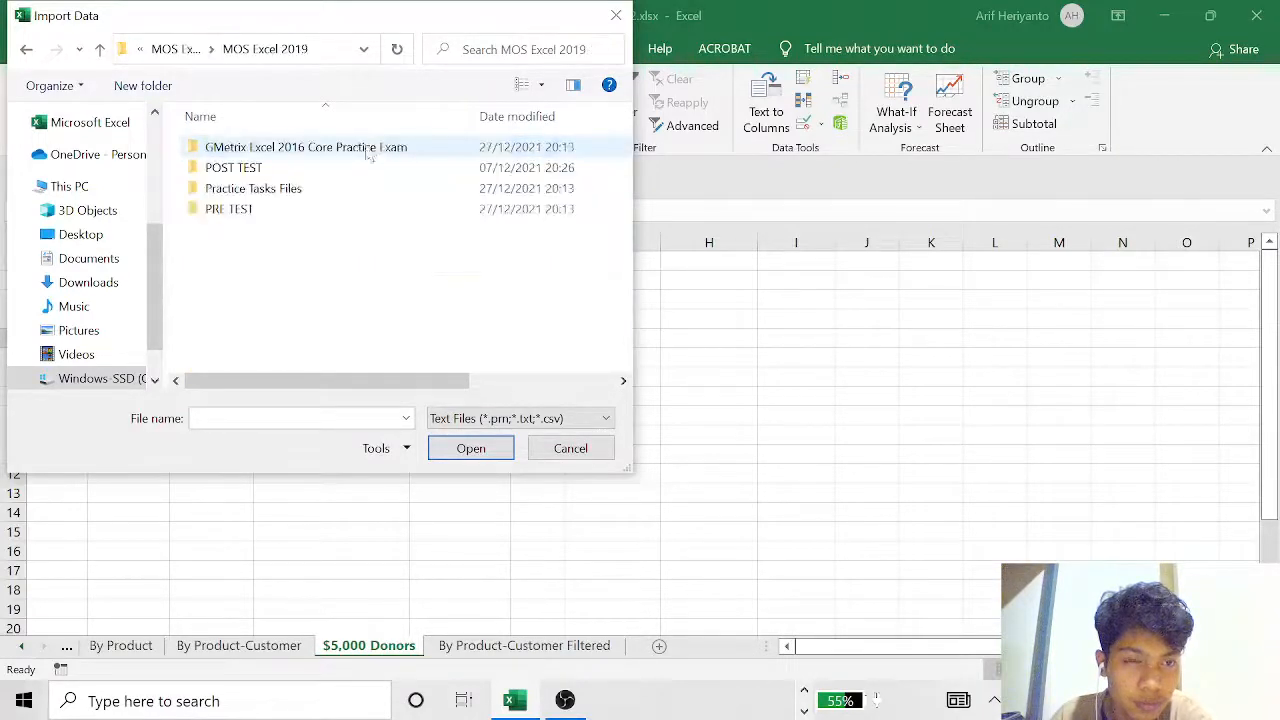
double_click(325, 208)
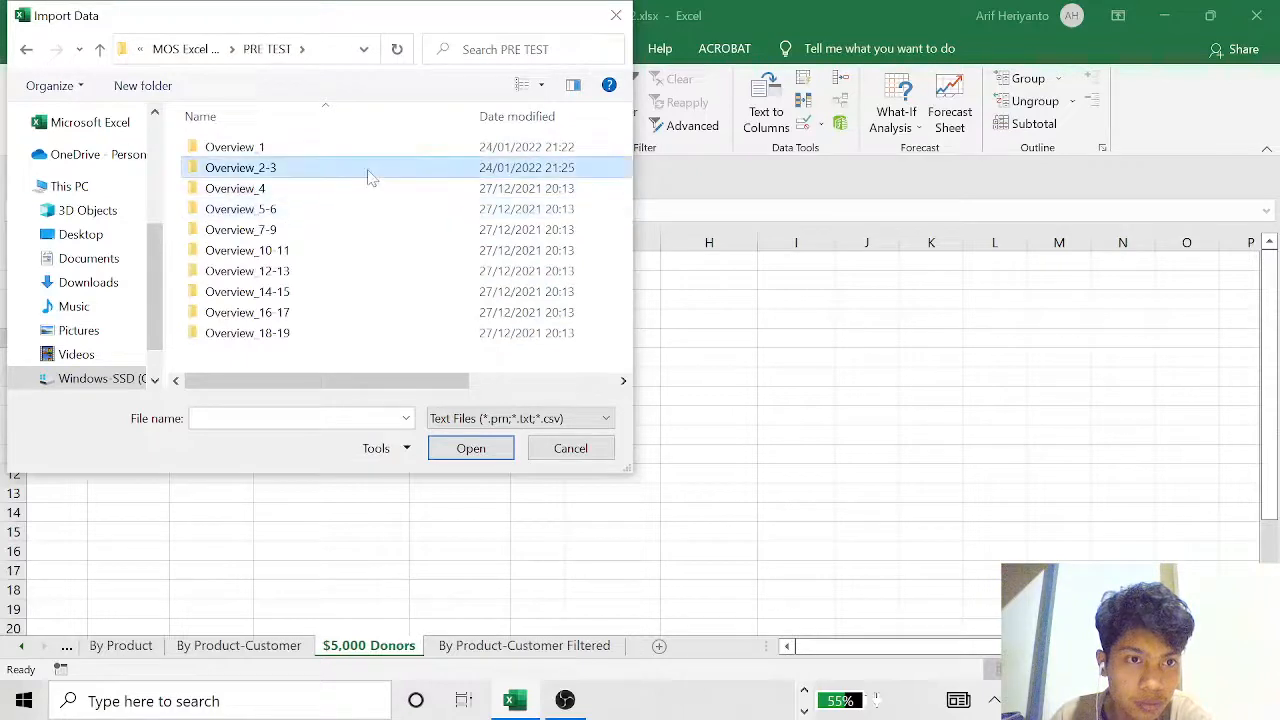
double_click(368, 170)
click(362, 148)
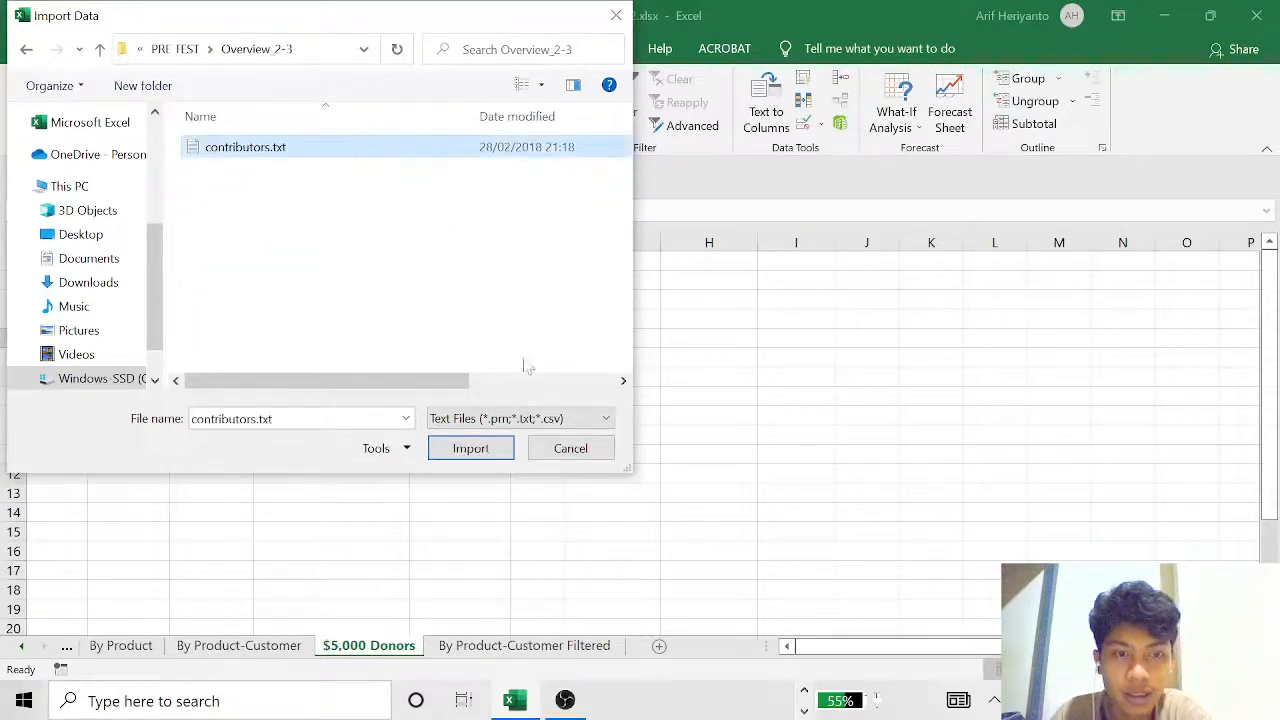
click(470, 448)
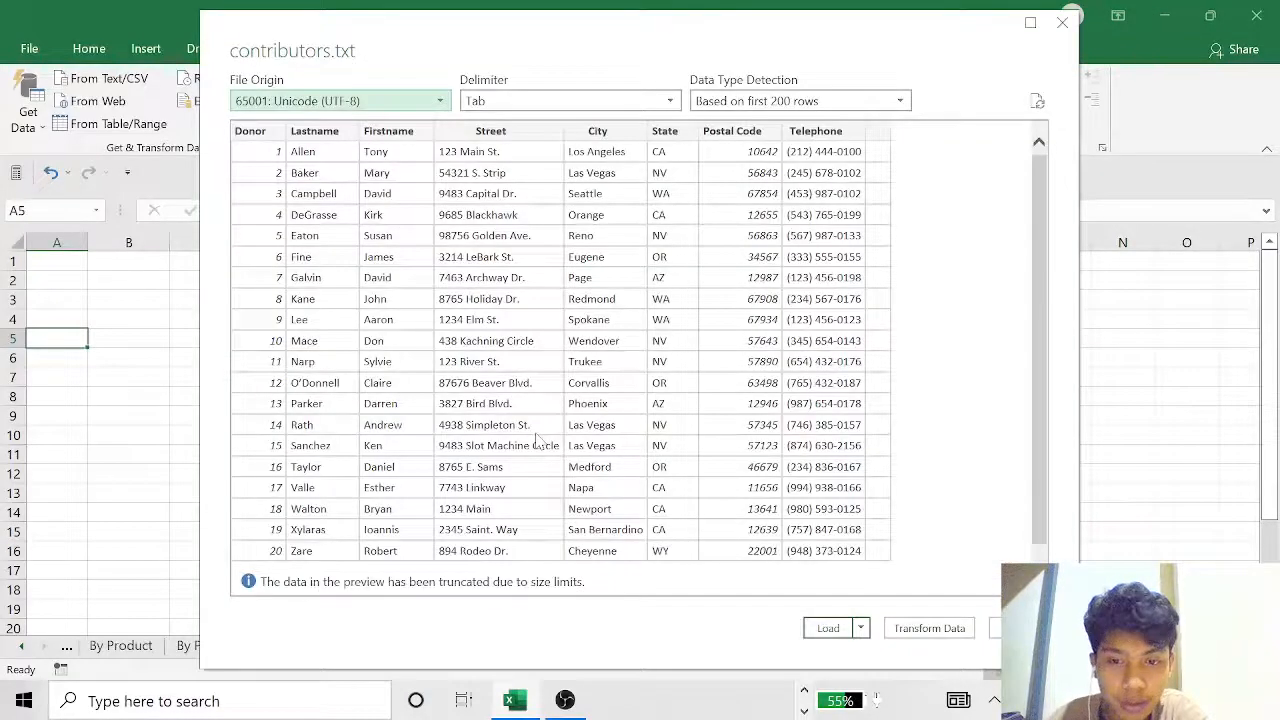
Load the contributors data as a table into the existing worksheet at cell A5 and close the Queries & Connections list.
click(860, 628)
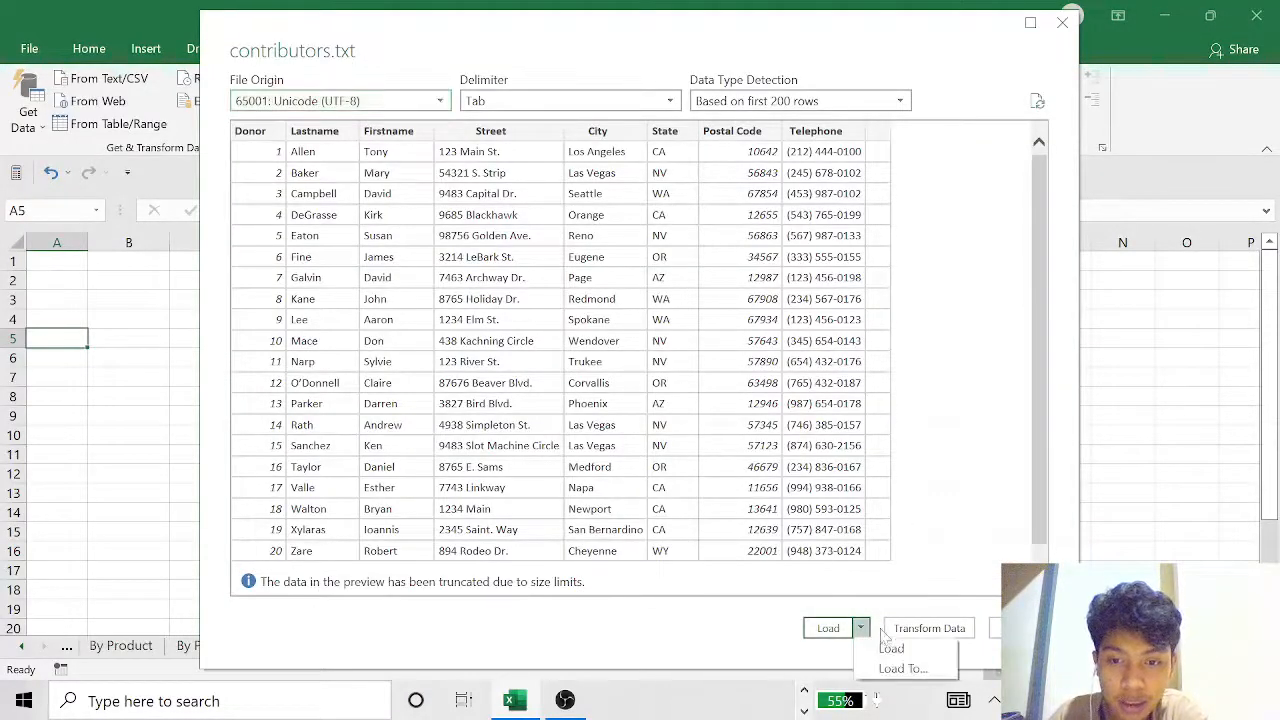
click(905, 665)
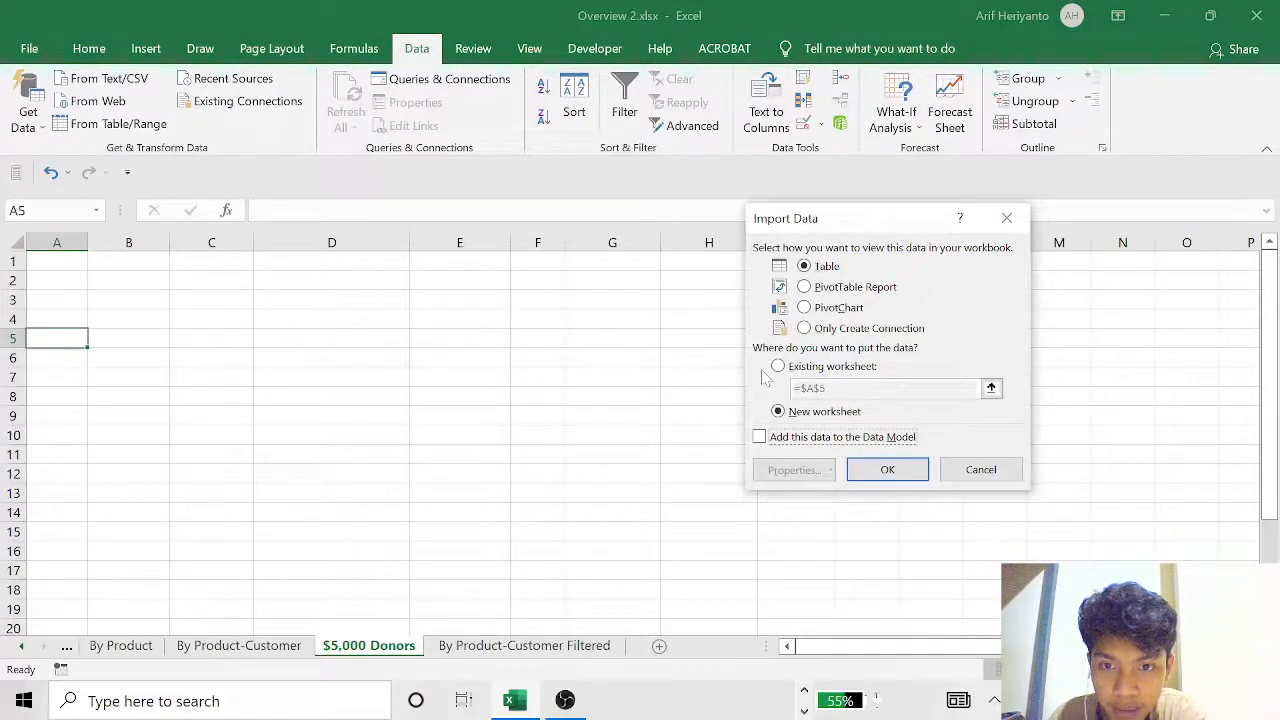
click(793, 370)
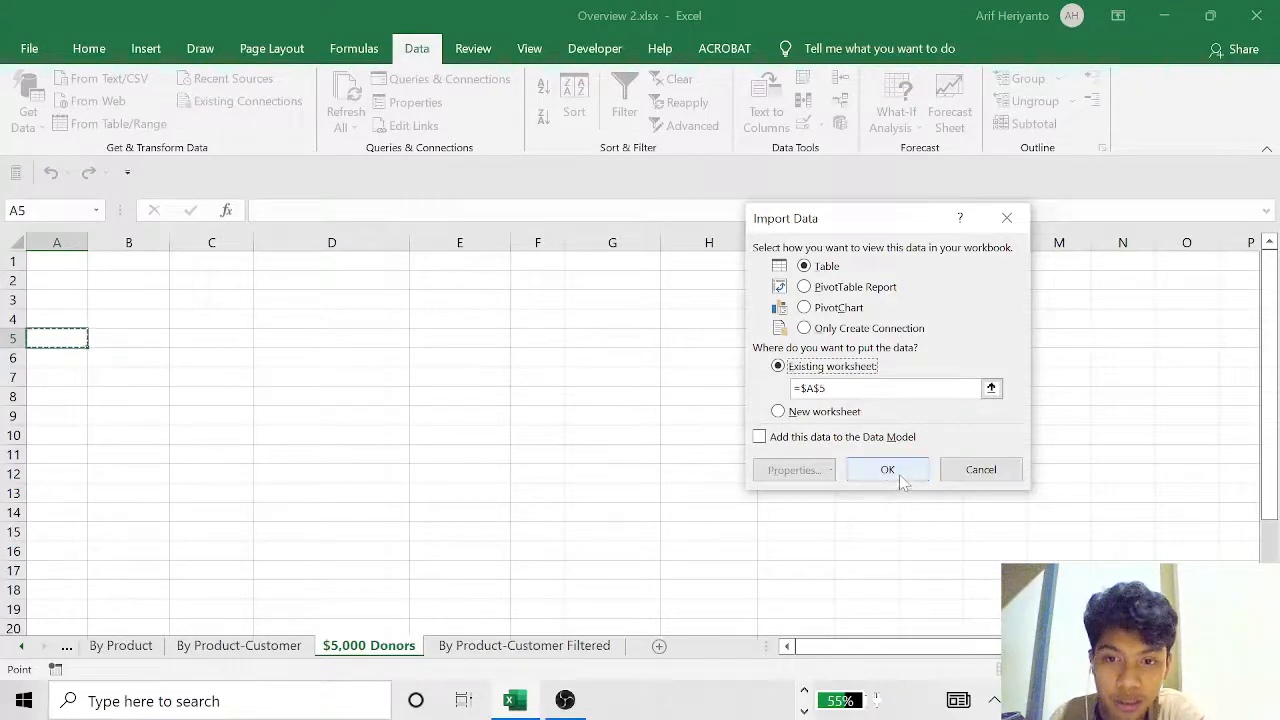
click(887, 470)
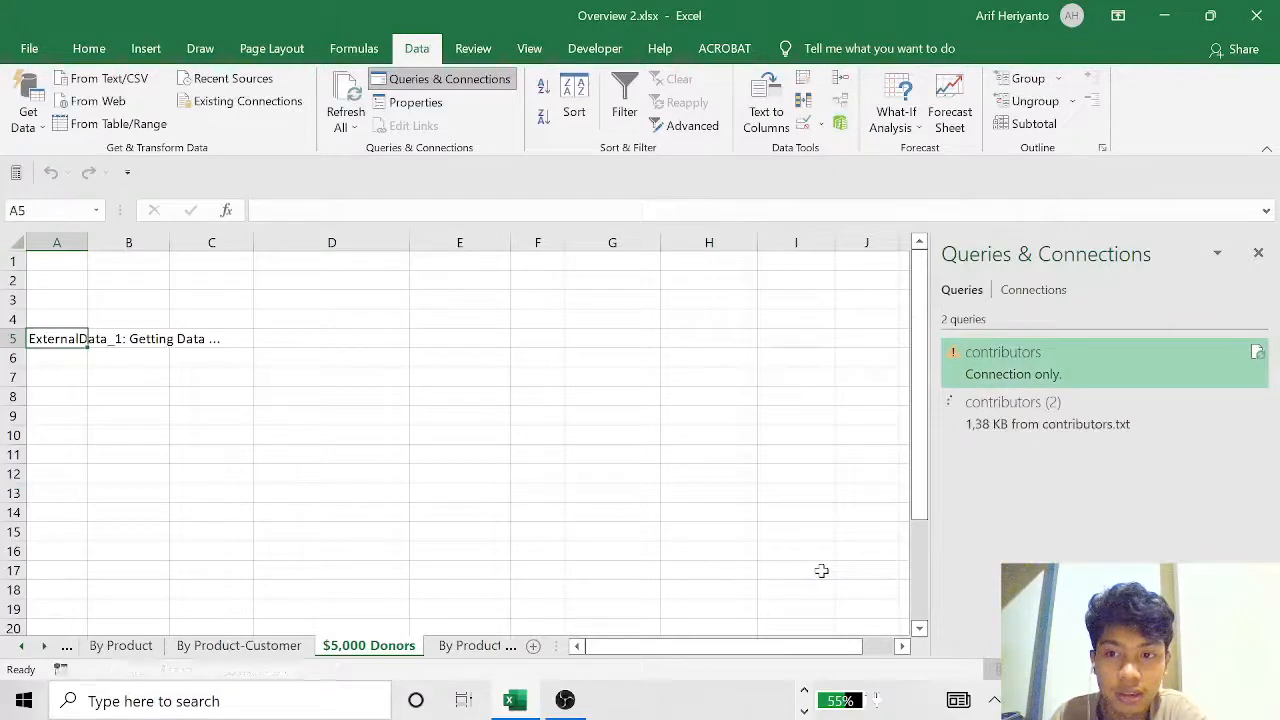
click(1258, 253)
click(458, 355)
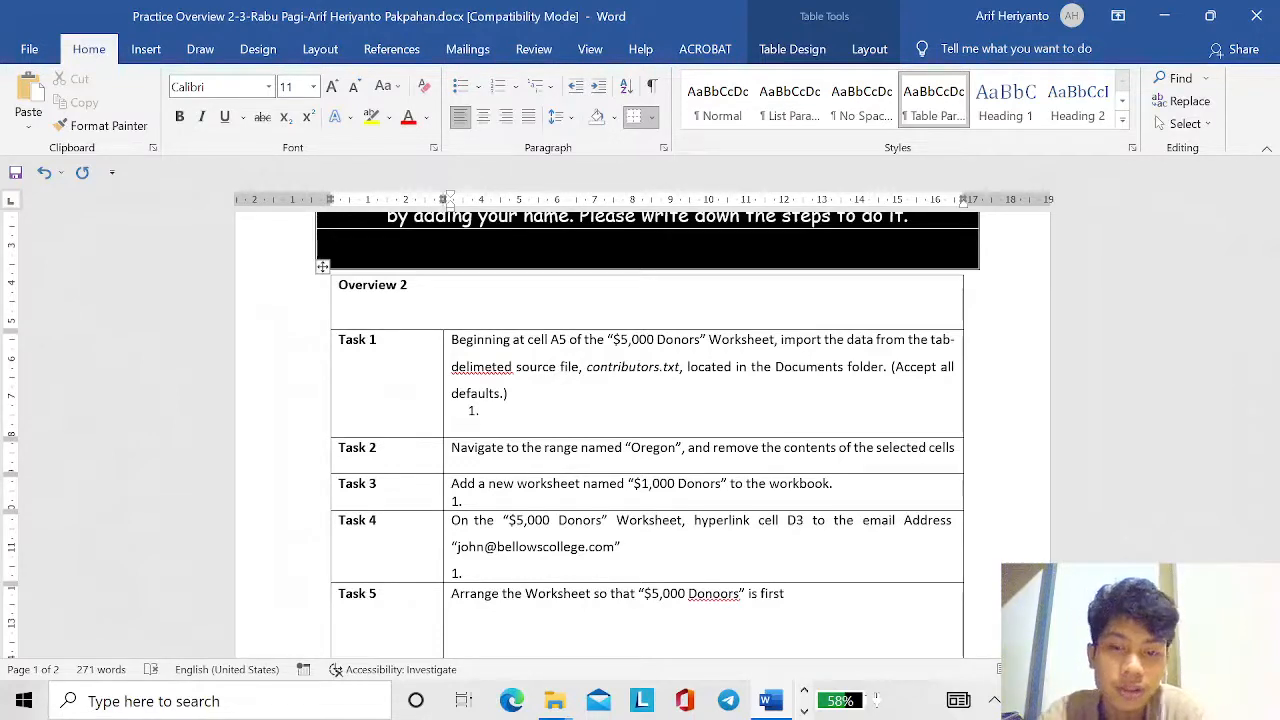
Return to Overview 2.xlsx, add a new worksheet after $5,000 Donors and name it $1,000 Donors.
key(alt+Tab)
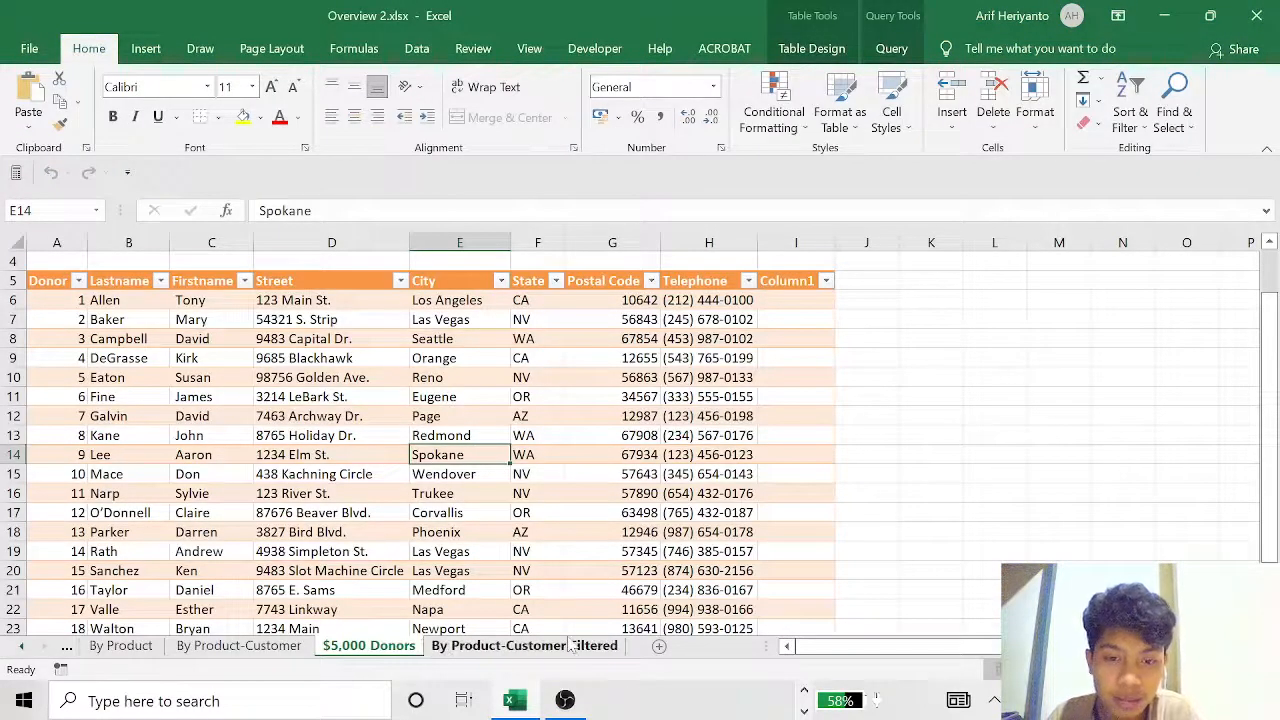
click(660, 648)
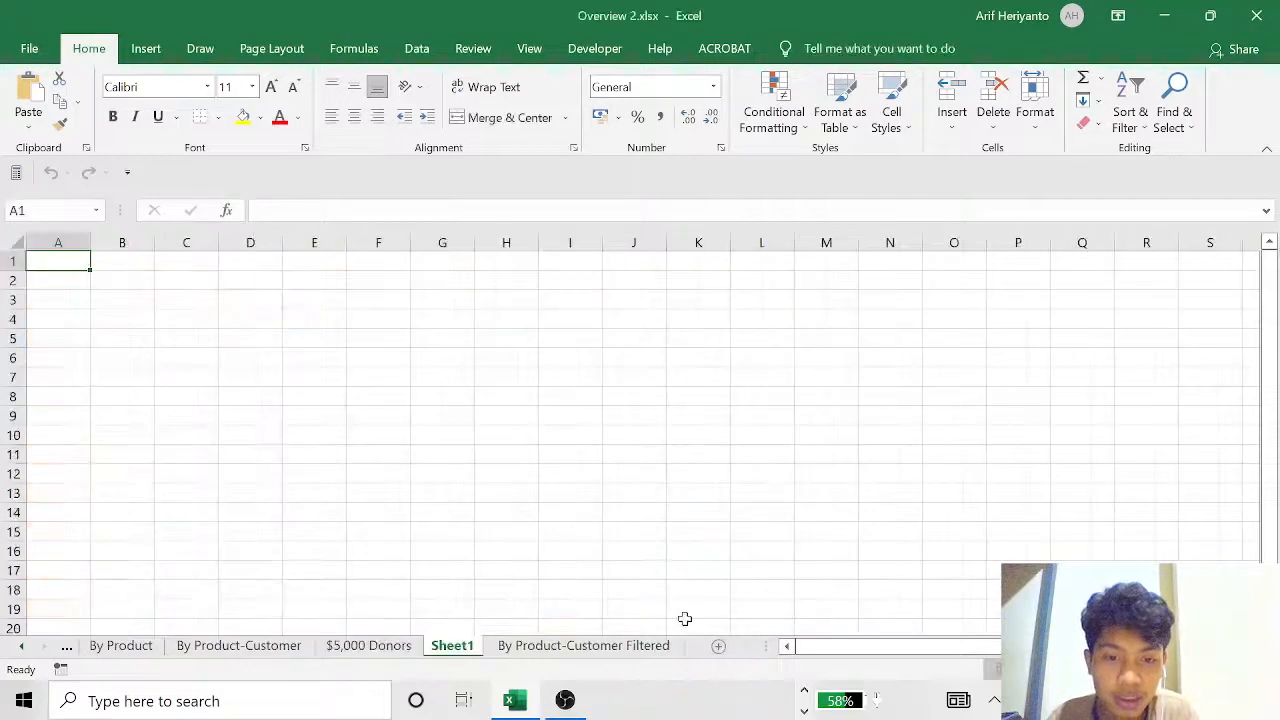
right_click(467, 652)
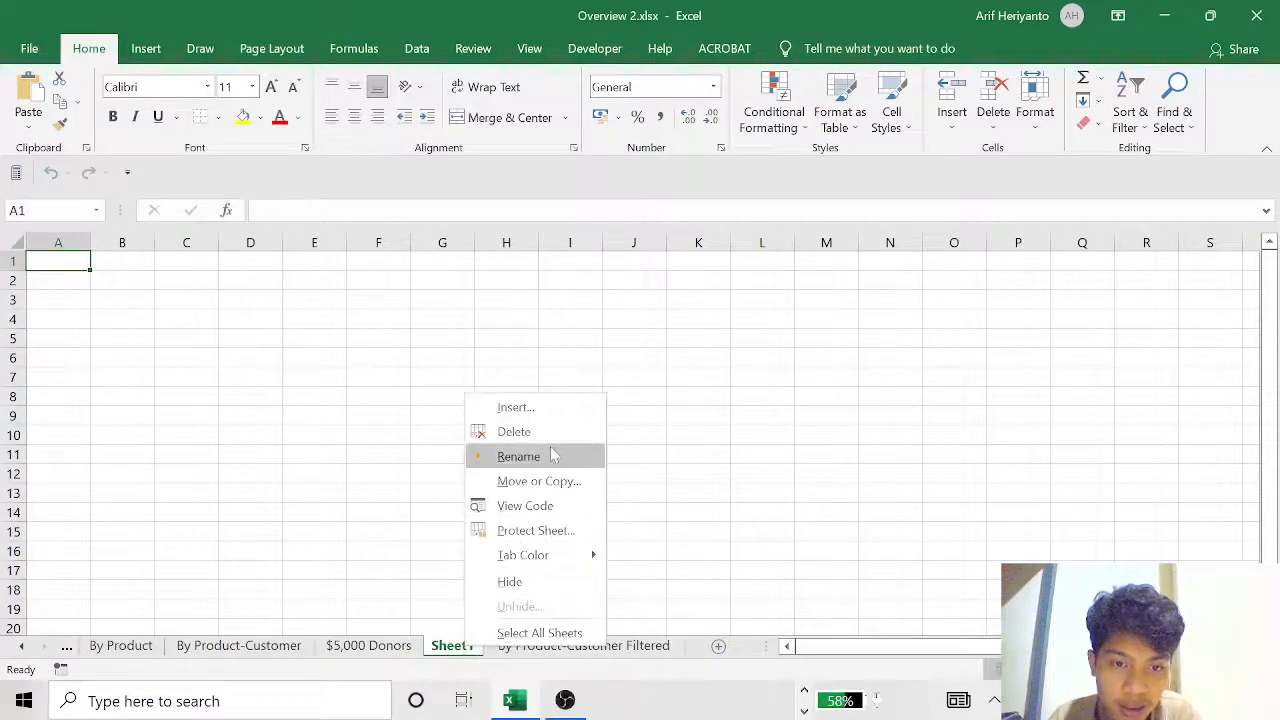
click(520, 456)
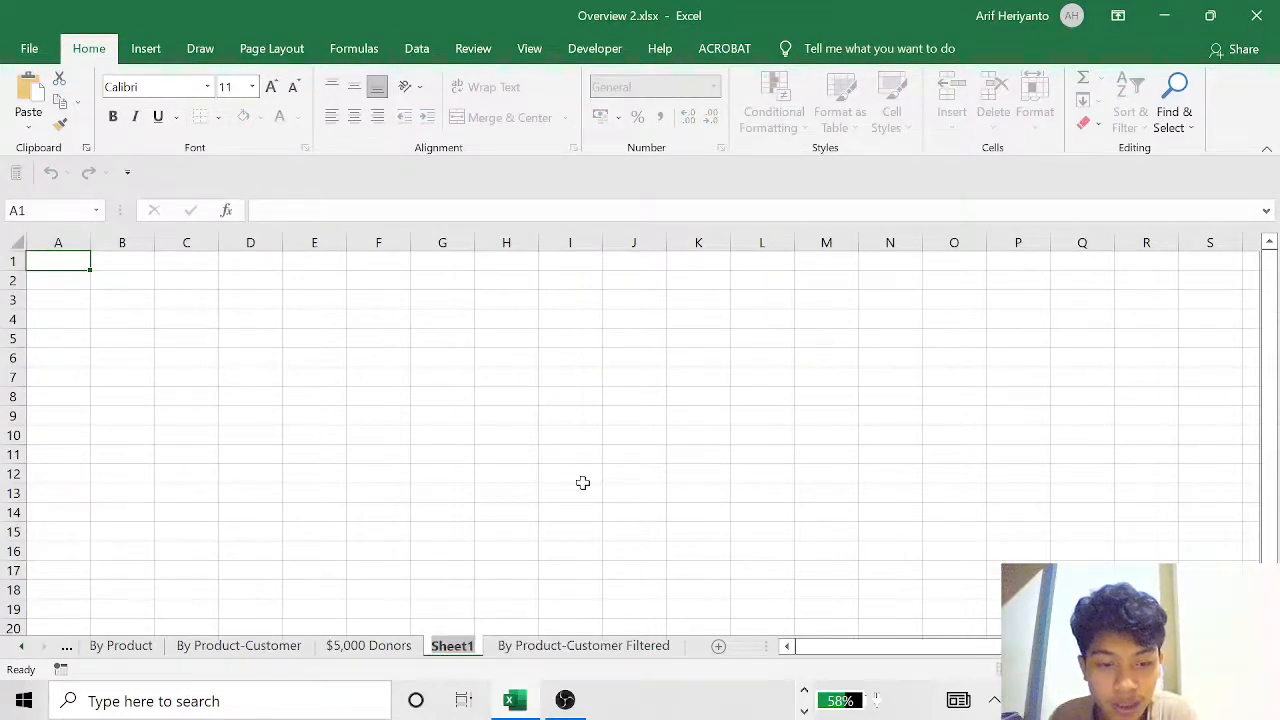
text($)
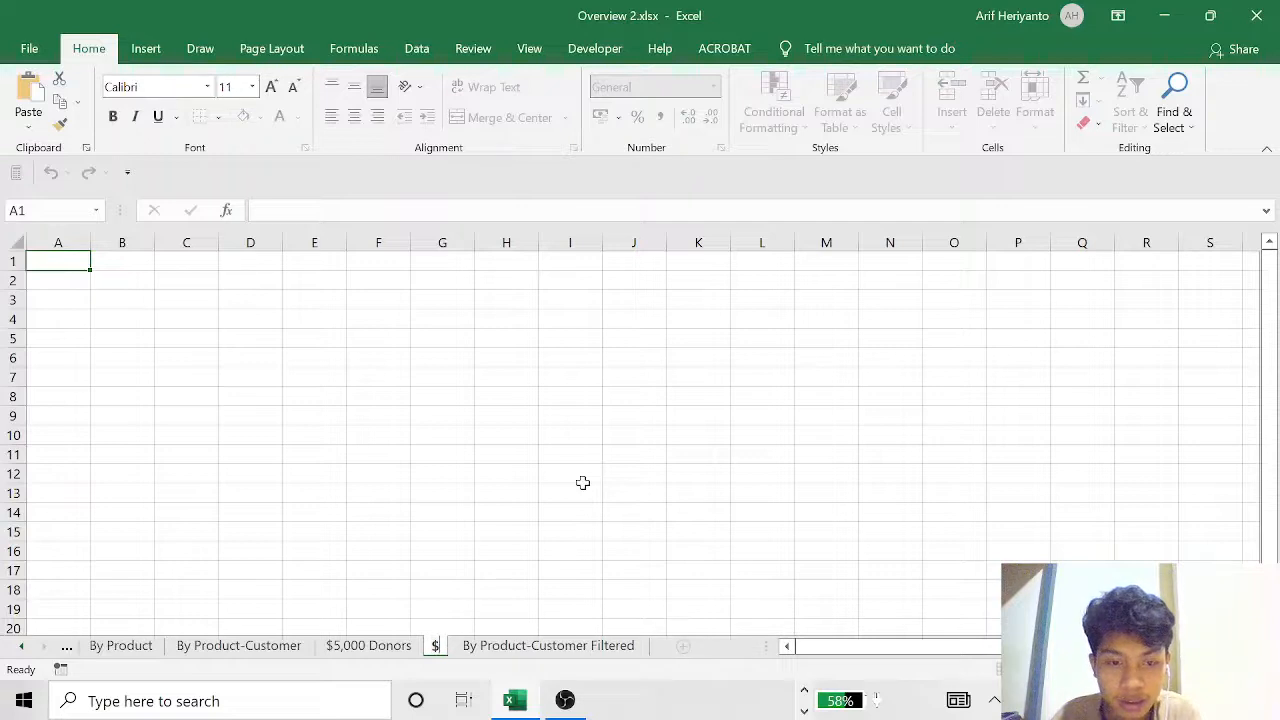
text( 1.)
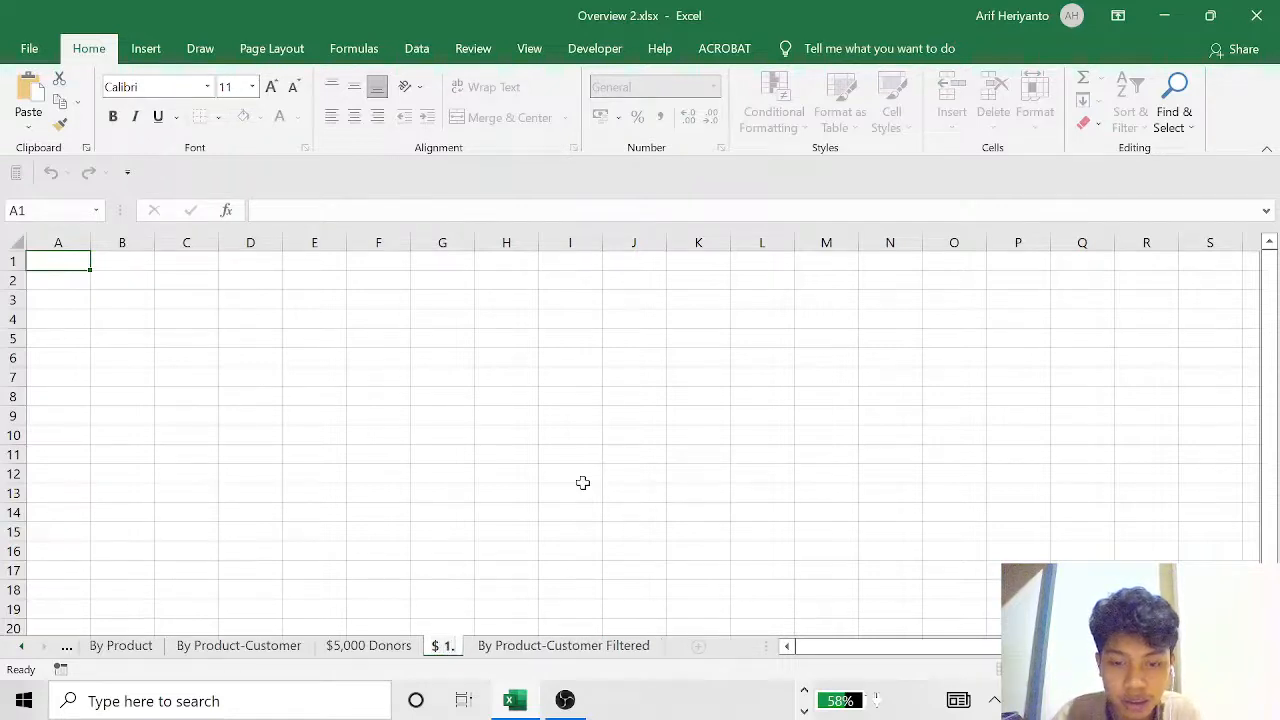
text(000)
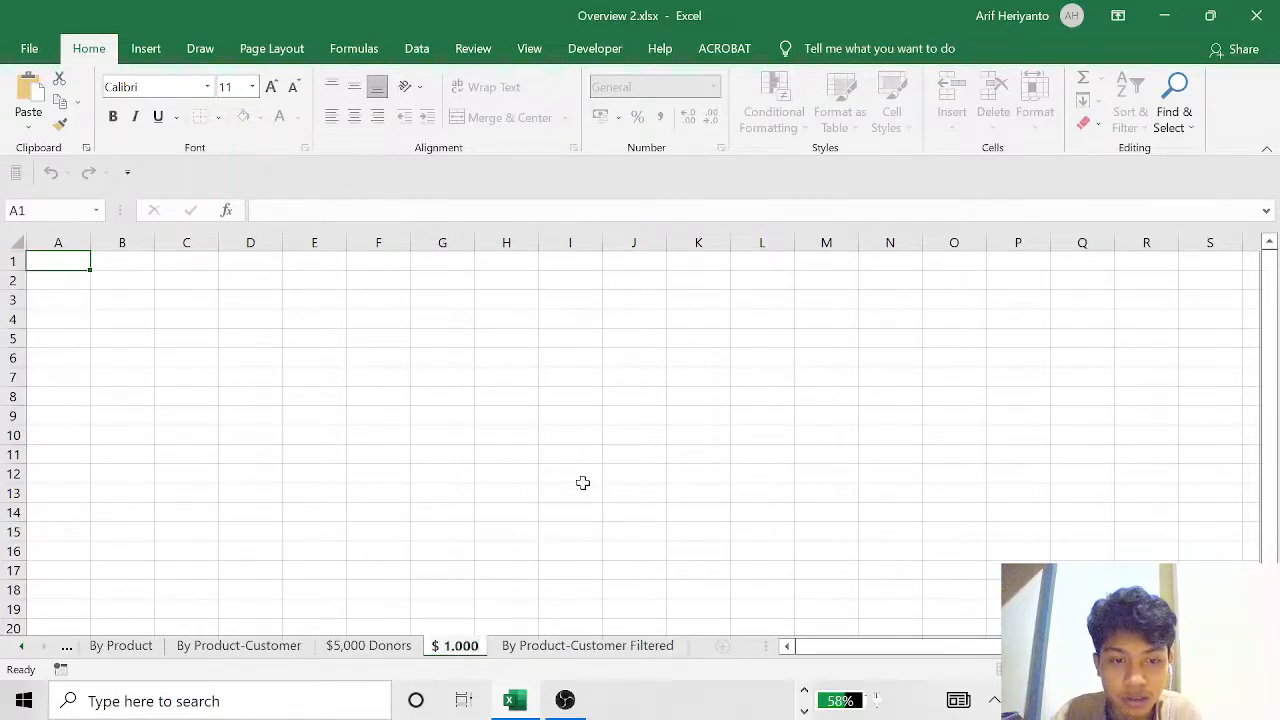
key(Caps_Lock)
text(D)
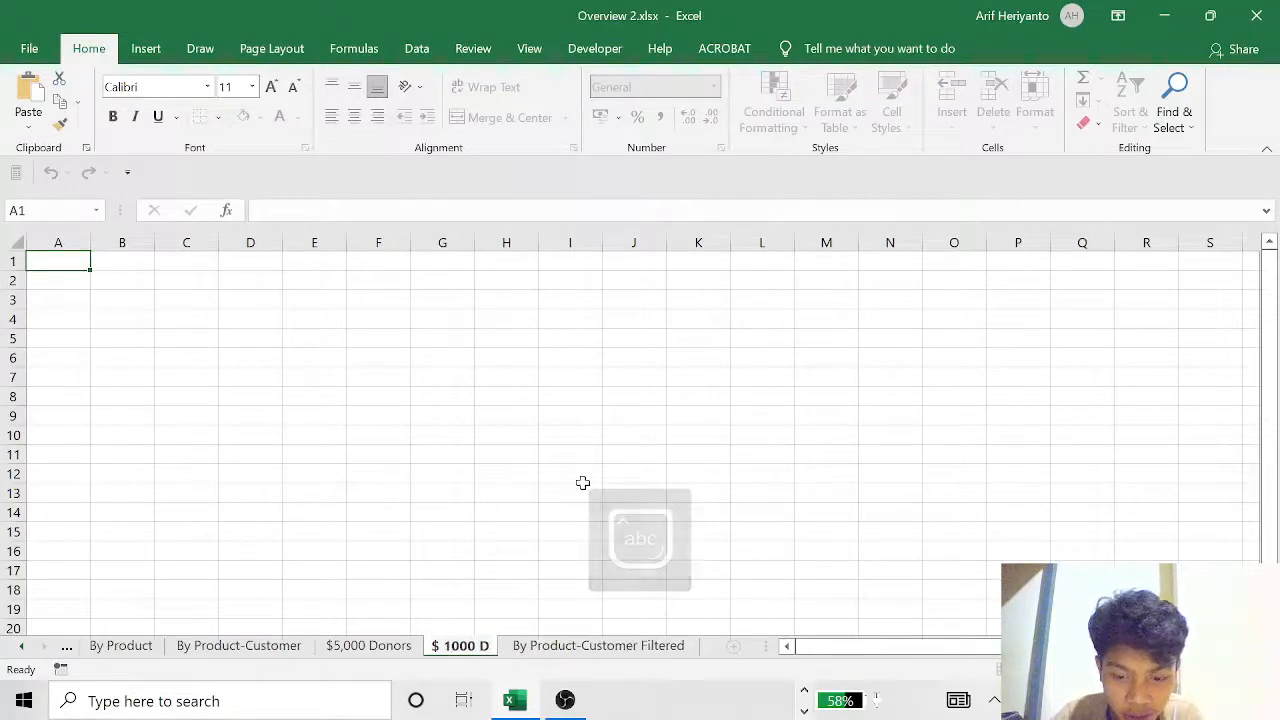
key(BackSpace)
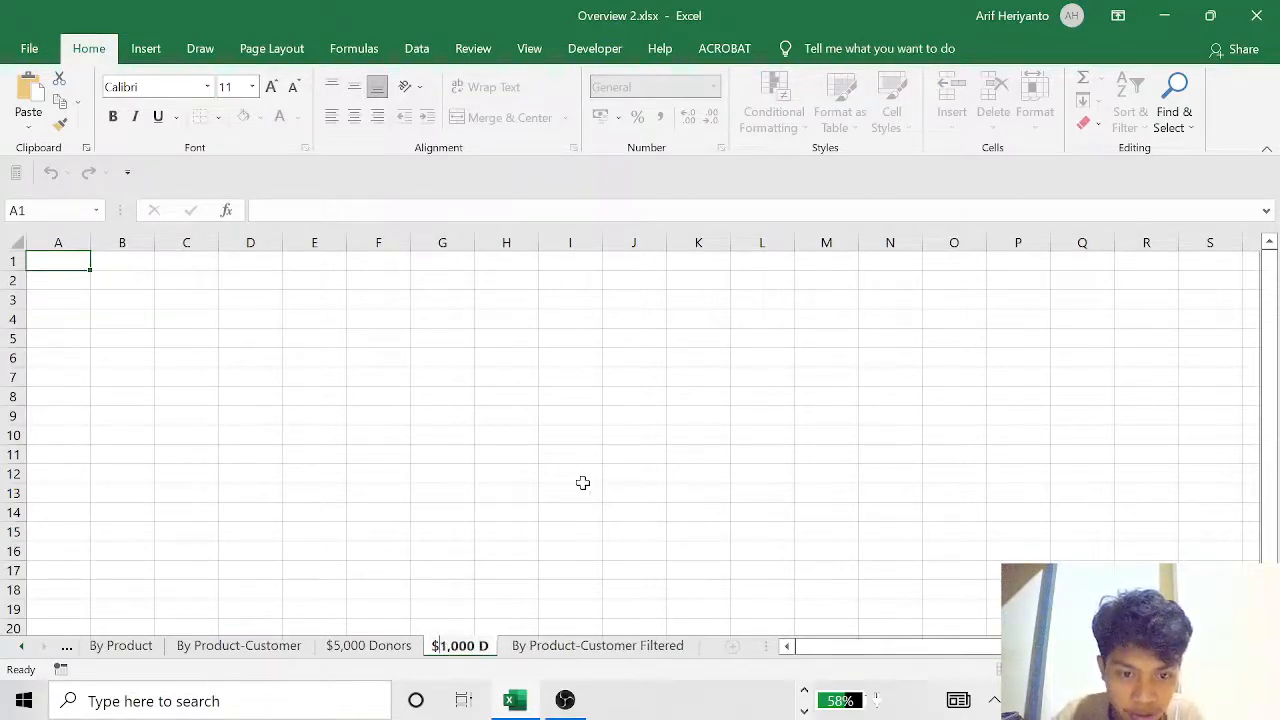
text(o)
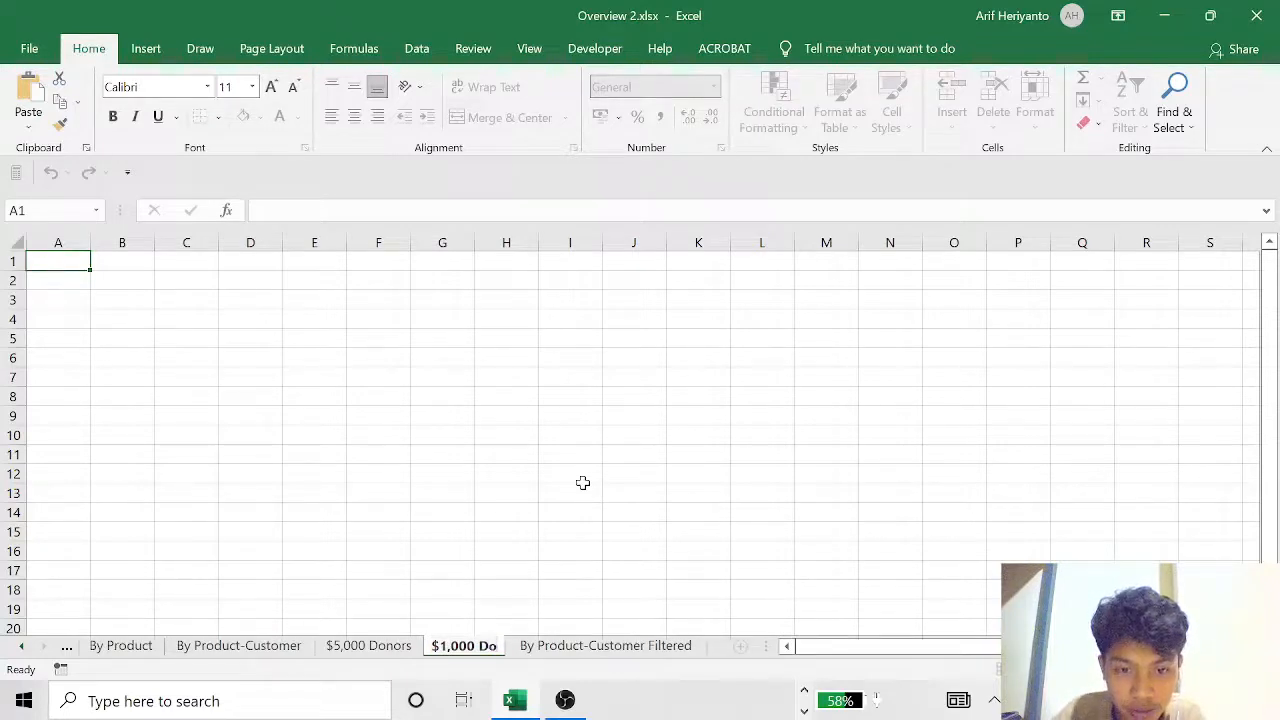
text(nors)
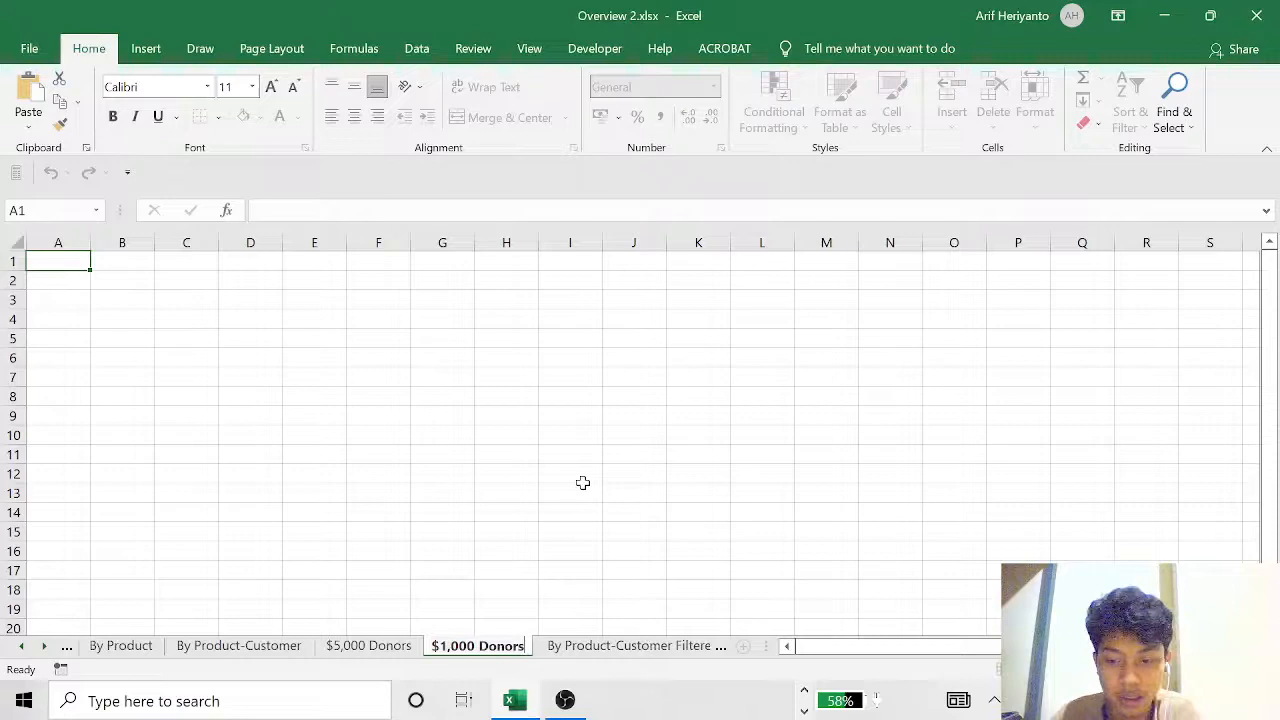
key(Return)
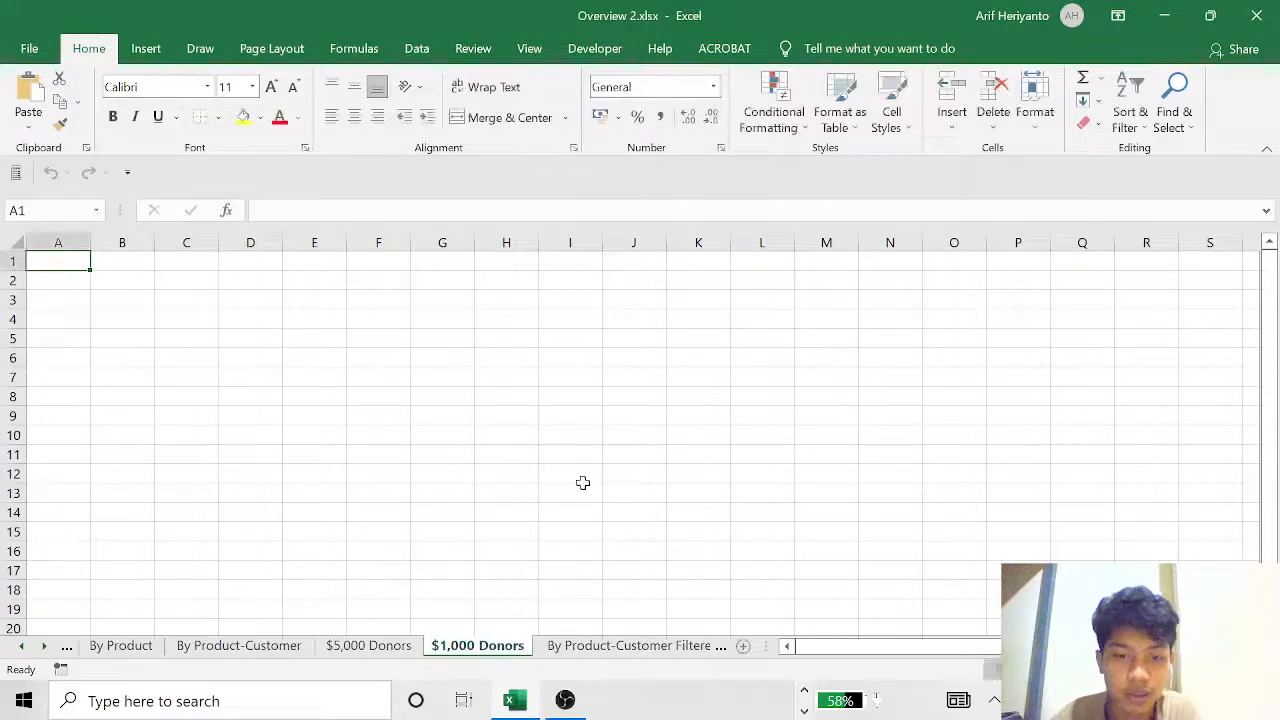
Check the Task 4 instructions in the Word document and return to the $5,000 Donors worksheet in Excel.
key(alt+Tab)
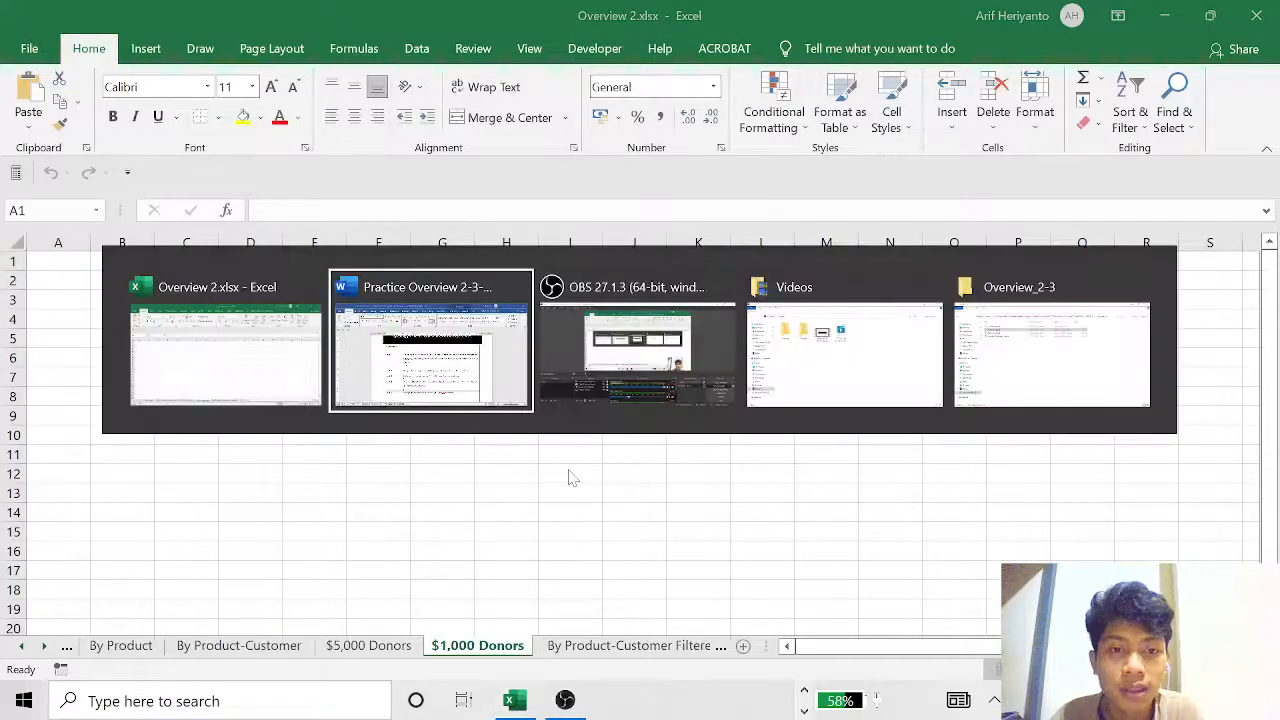
scroll(640, 436, down, 1)
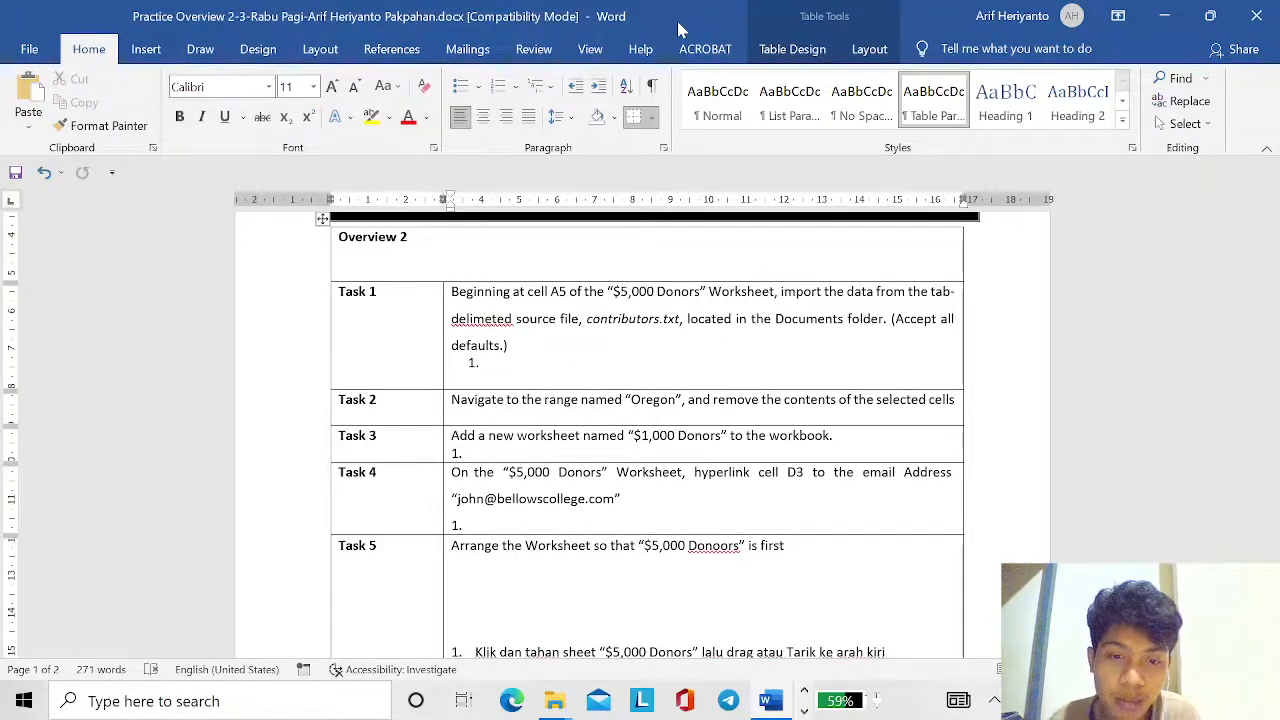
key(alt+Tab)
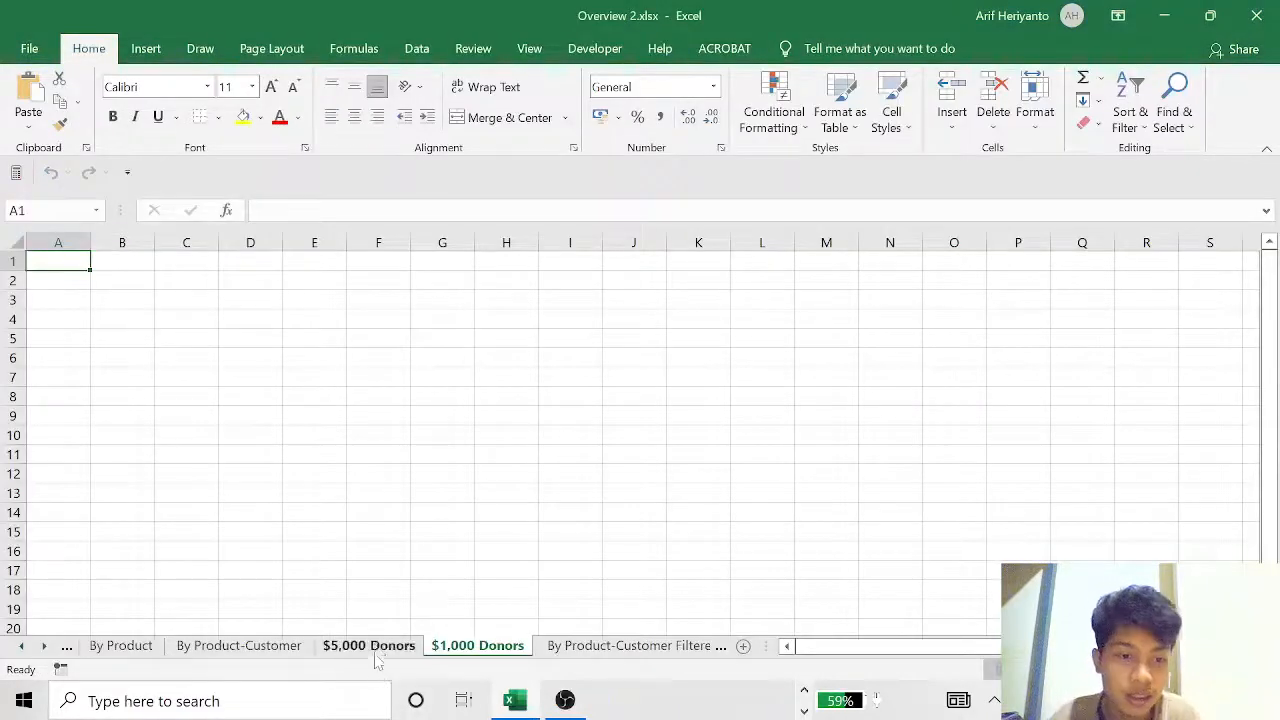
click(376, 645)
scroll(350, 393, up, 1)
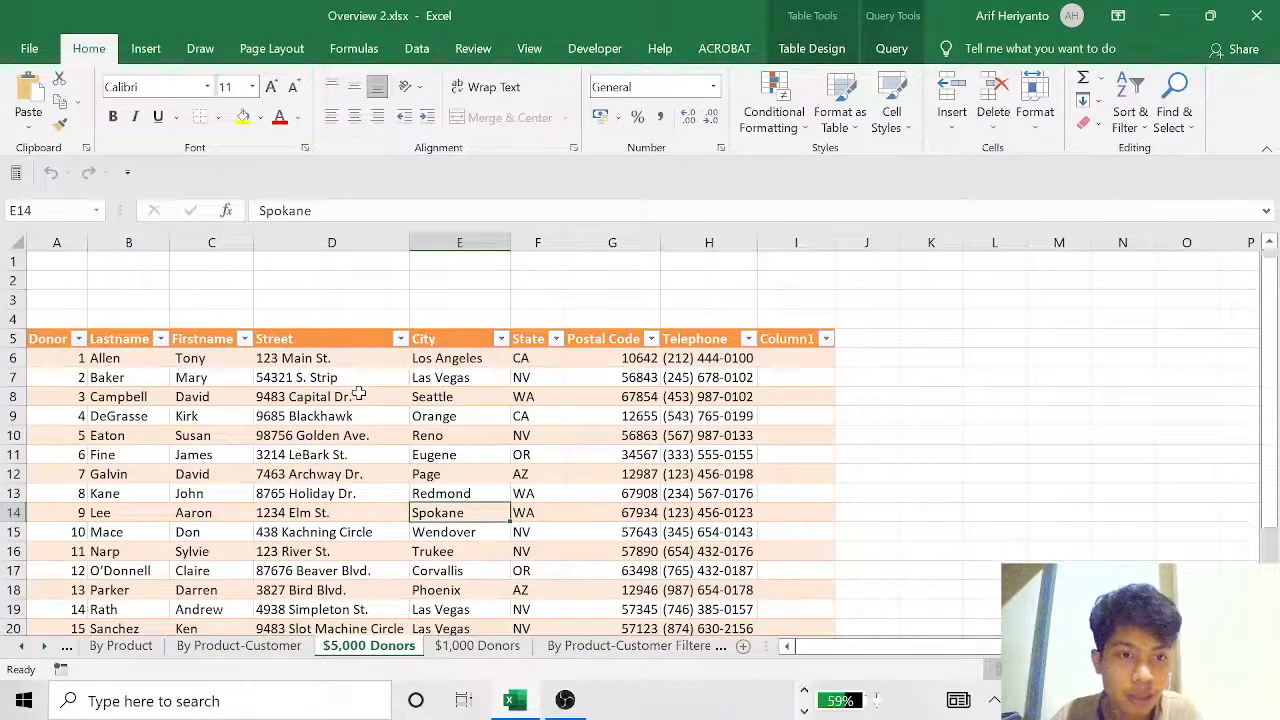
key(alt+Tab)
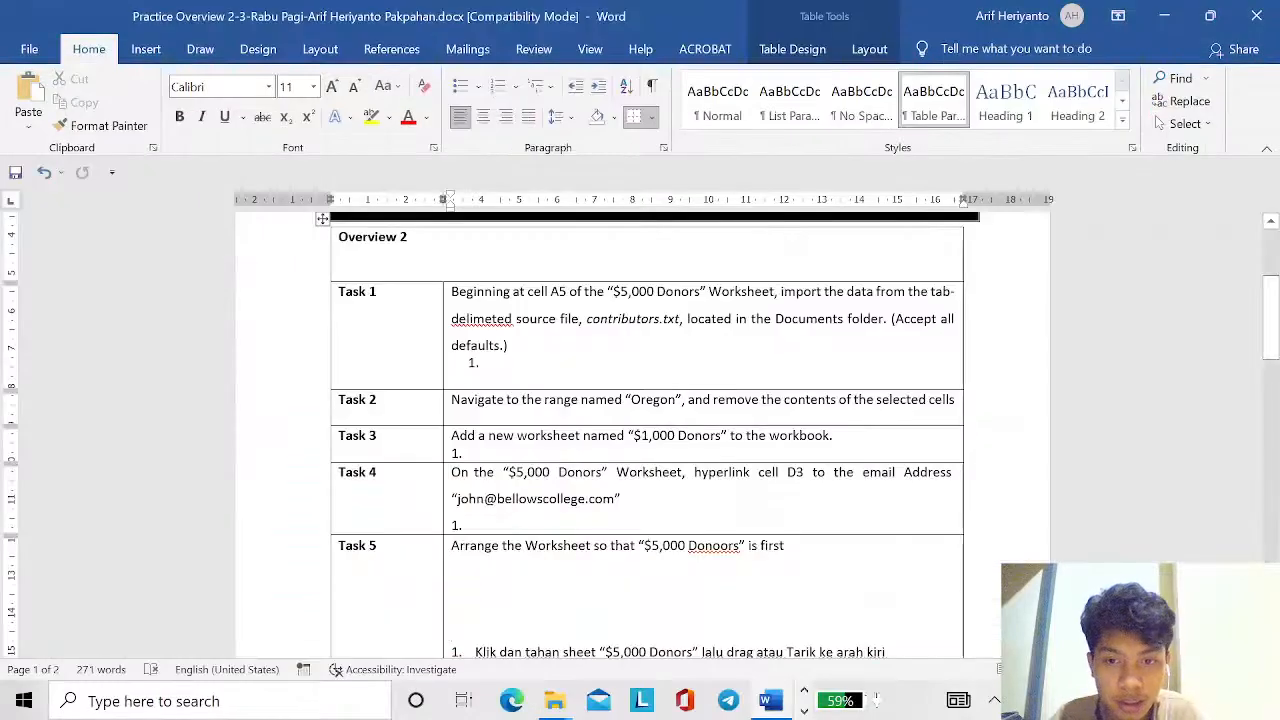
key(alt+Tab)
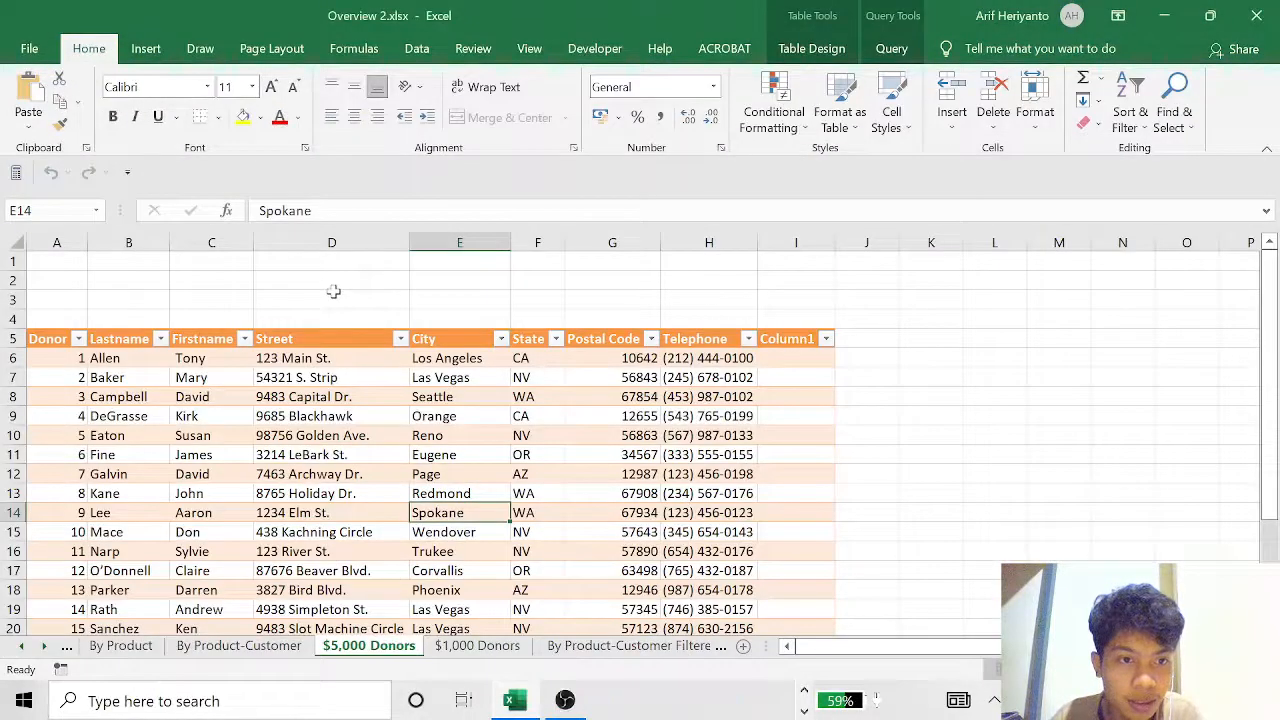
Start inserting a hyperlink in cell D3 of $5,000 Donors, using Existing File or Web Page as the link type.
click(331, 295)
right_click(332, 296)
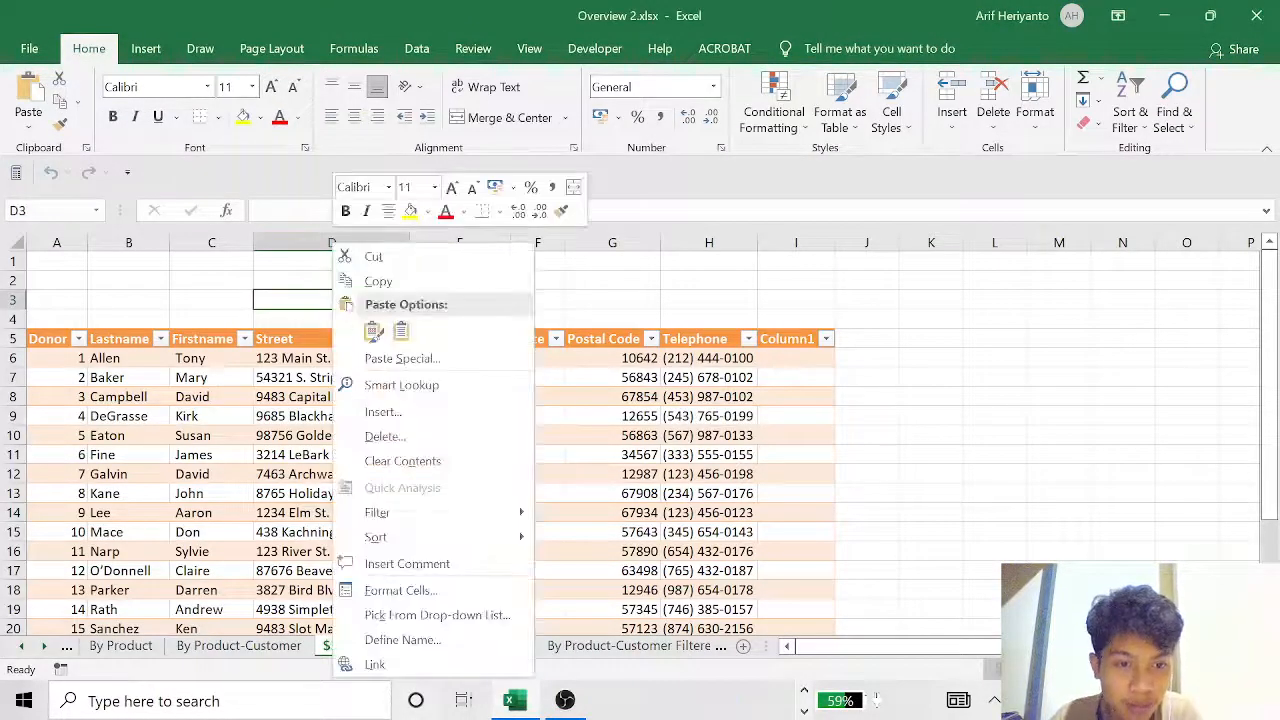
click(375, 664)
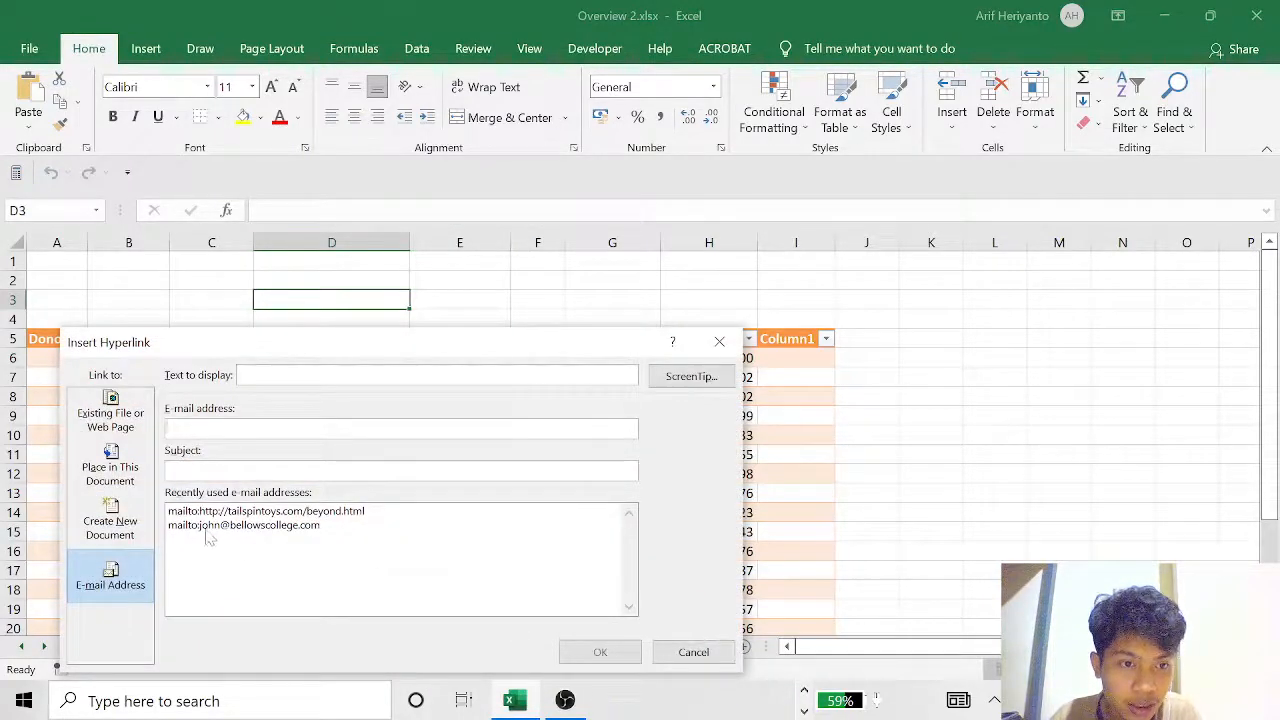
click(122, 410)
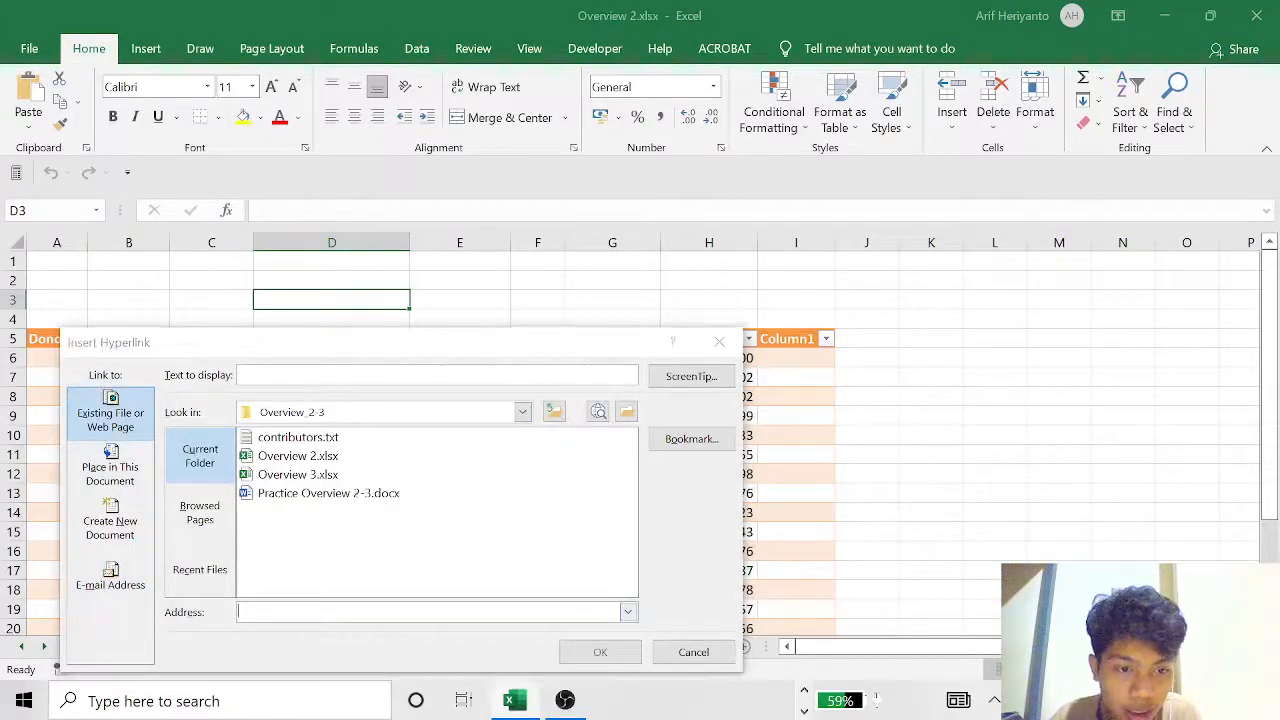
Copy the e-mail address given in Overview 2 Task 4 of the Word document and return to the Excel hyperlink settings.
key(alt+Tab)
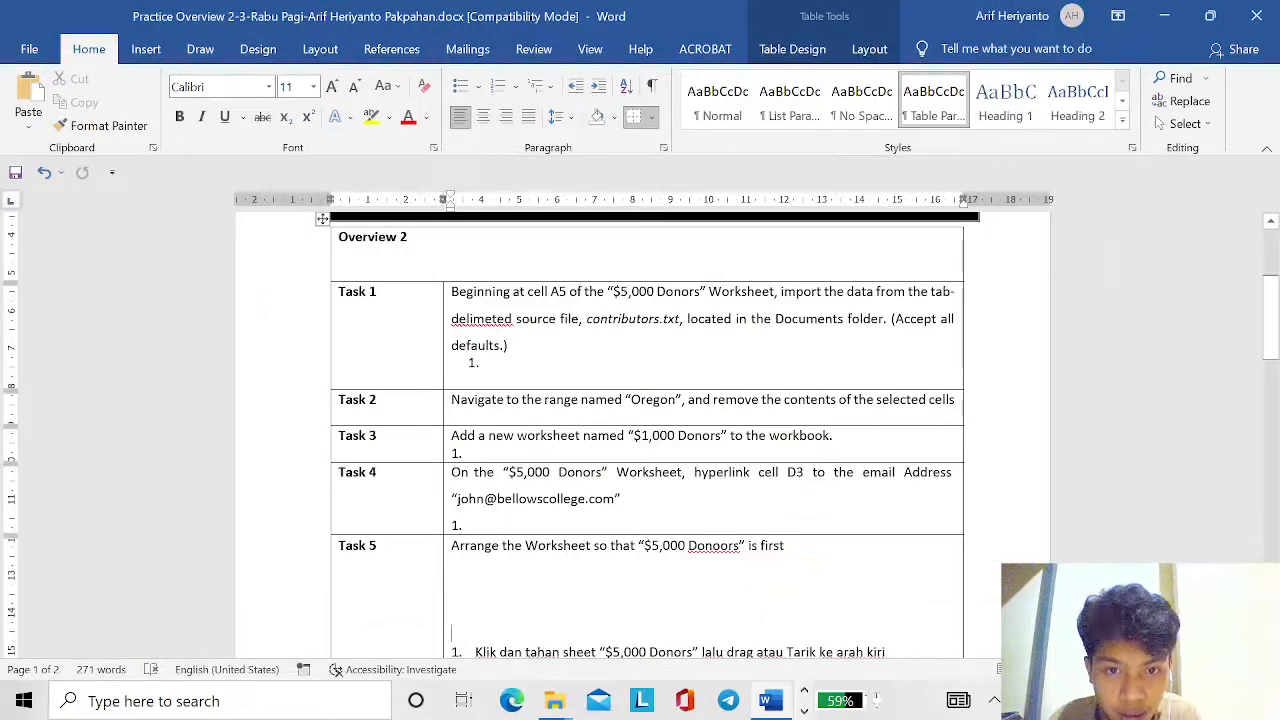
scroll(647, 435, up, 1)
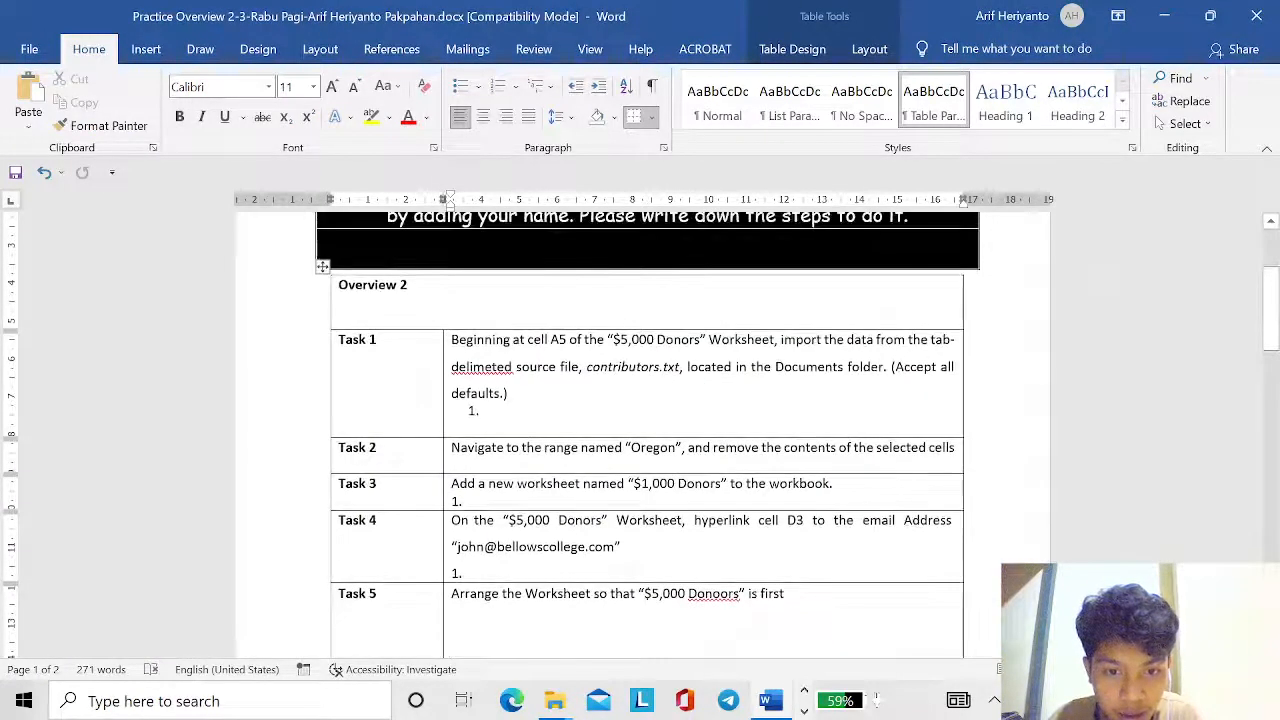
triple_click(614, 546)
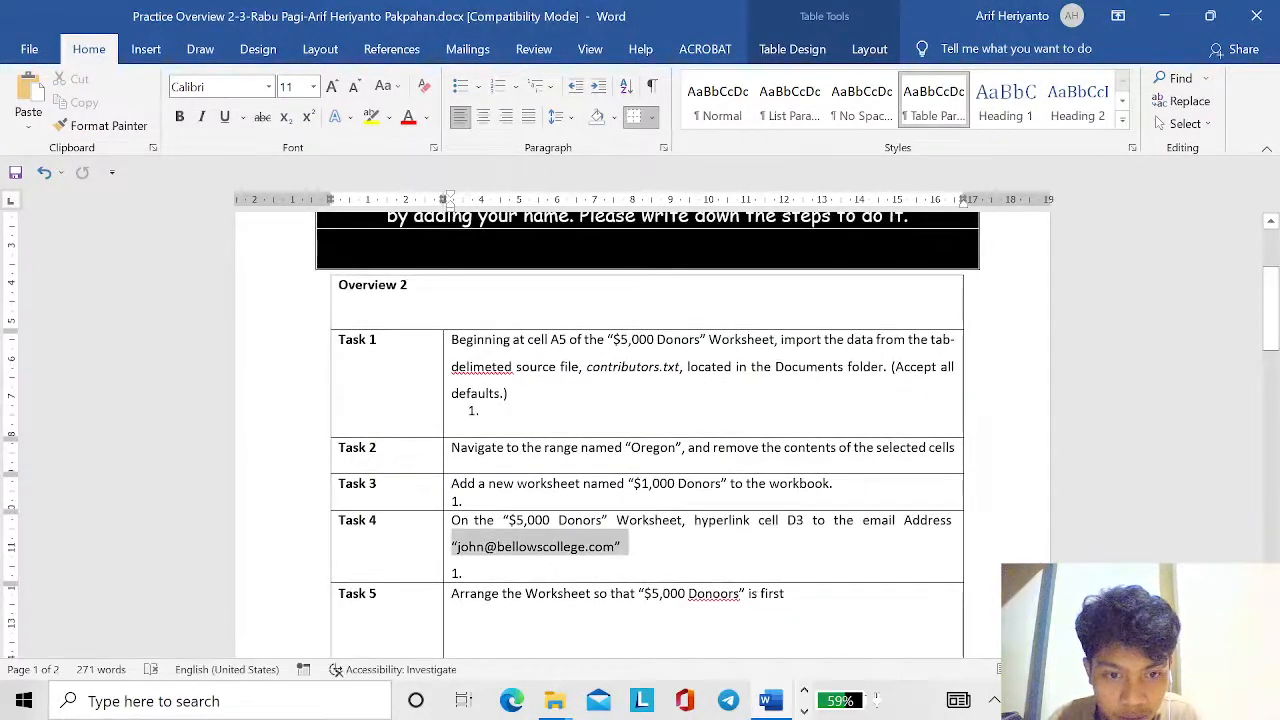
key(ctrl+c)
key(alt+Tab)
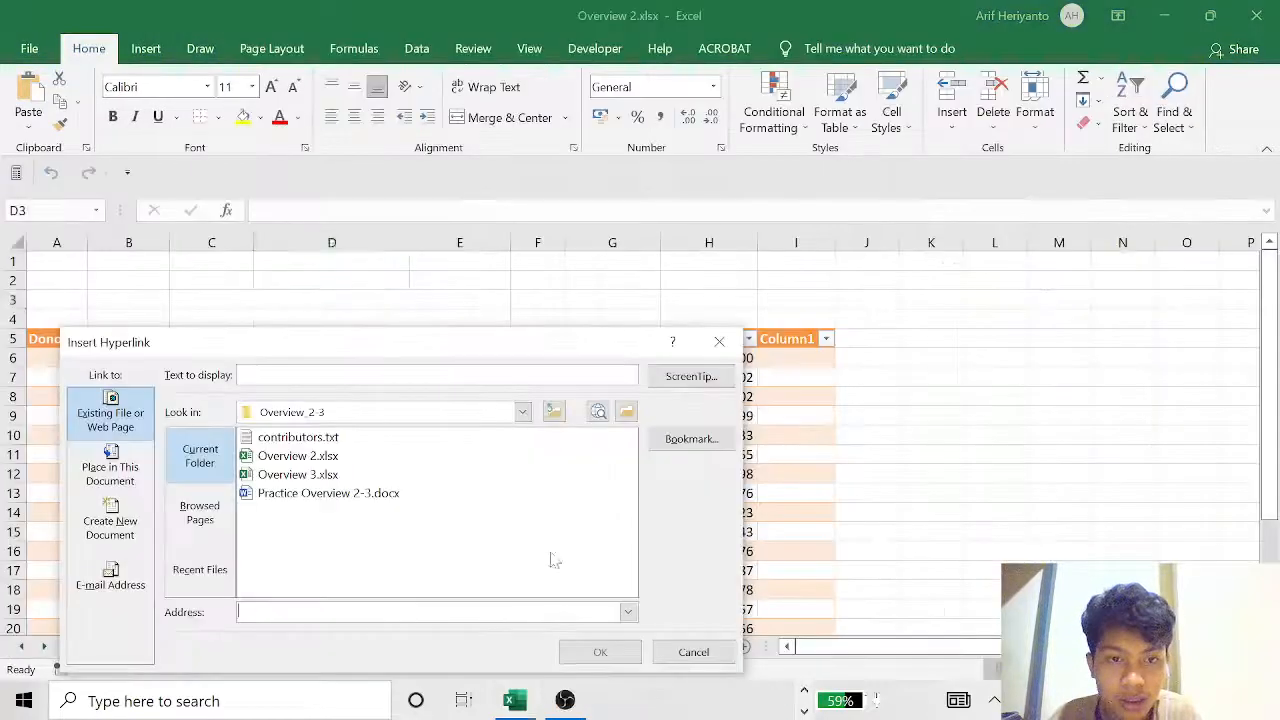
Paste the e-mail address as the link target, remove the quotation marks and the mailto: prefix from the display text, and insert the hyperlink.
key(ctrl+v)
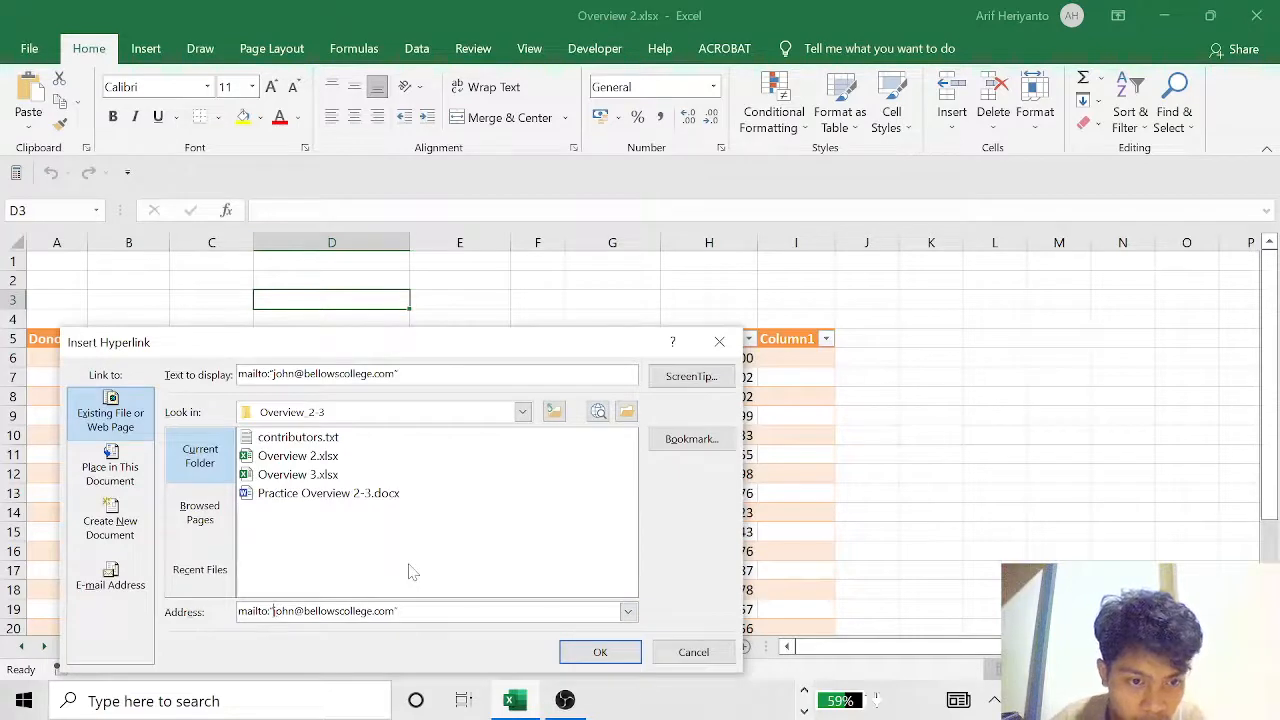
key(BackSpace)
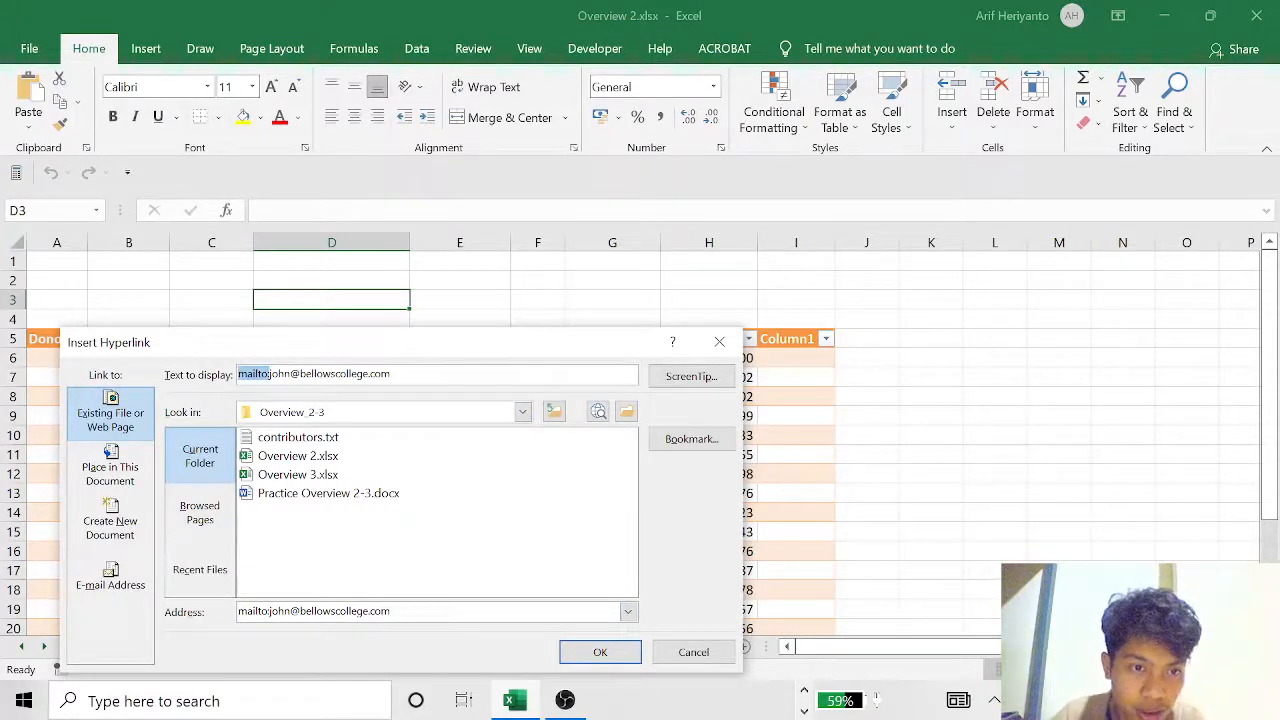
key(BackSpace)
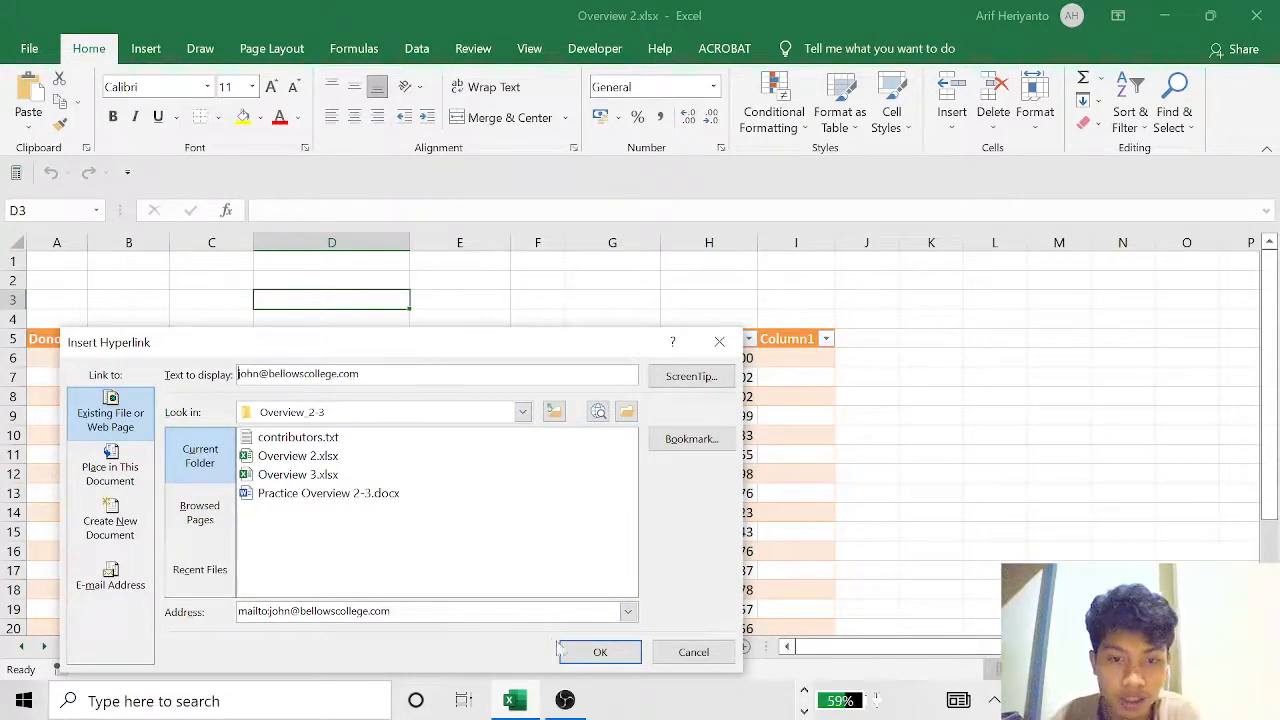
click(600, 651)
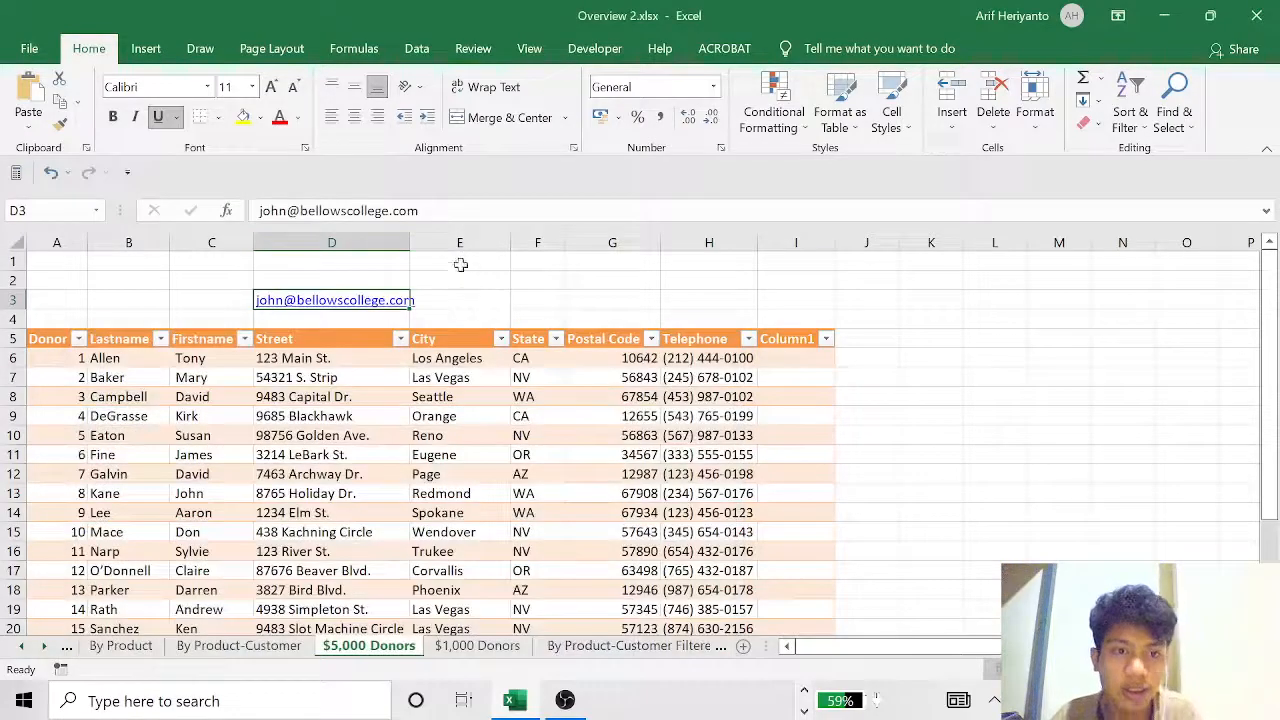
Switch to the Word document and read the Overview 2 Task 5 instructions.
key(alt+Tab)
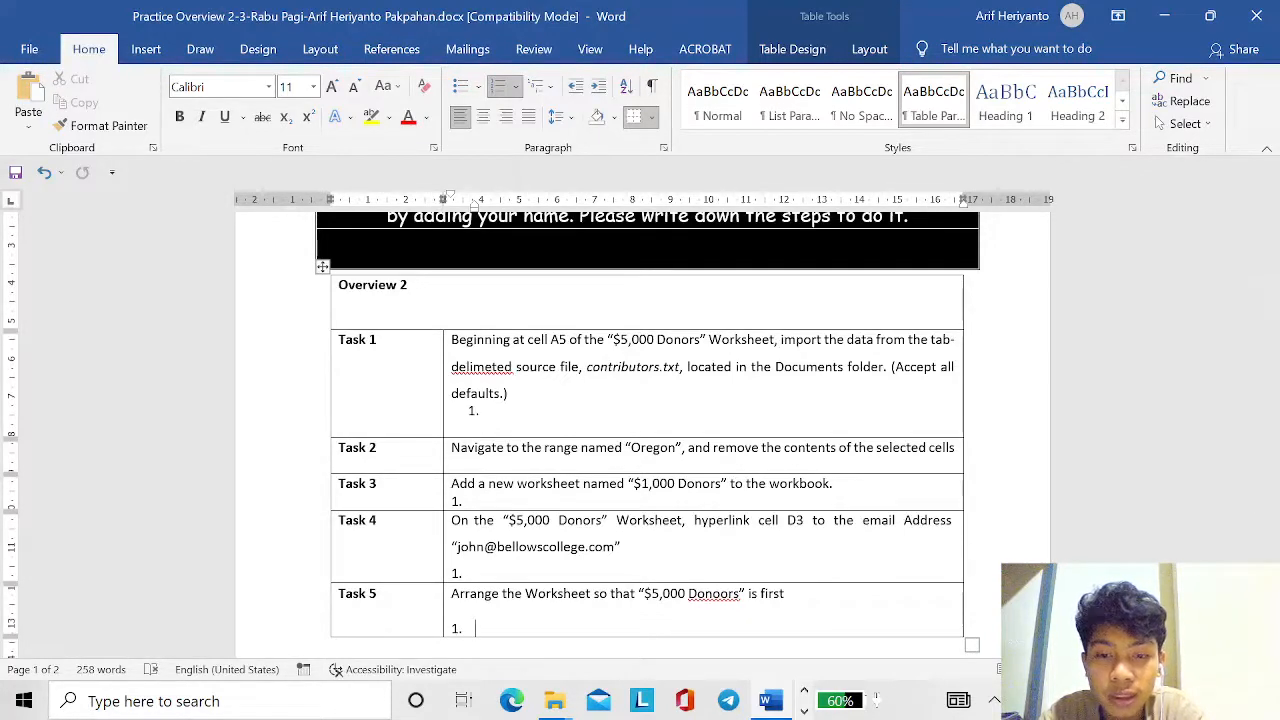
key(alt+Tab)
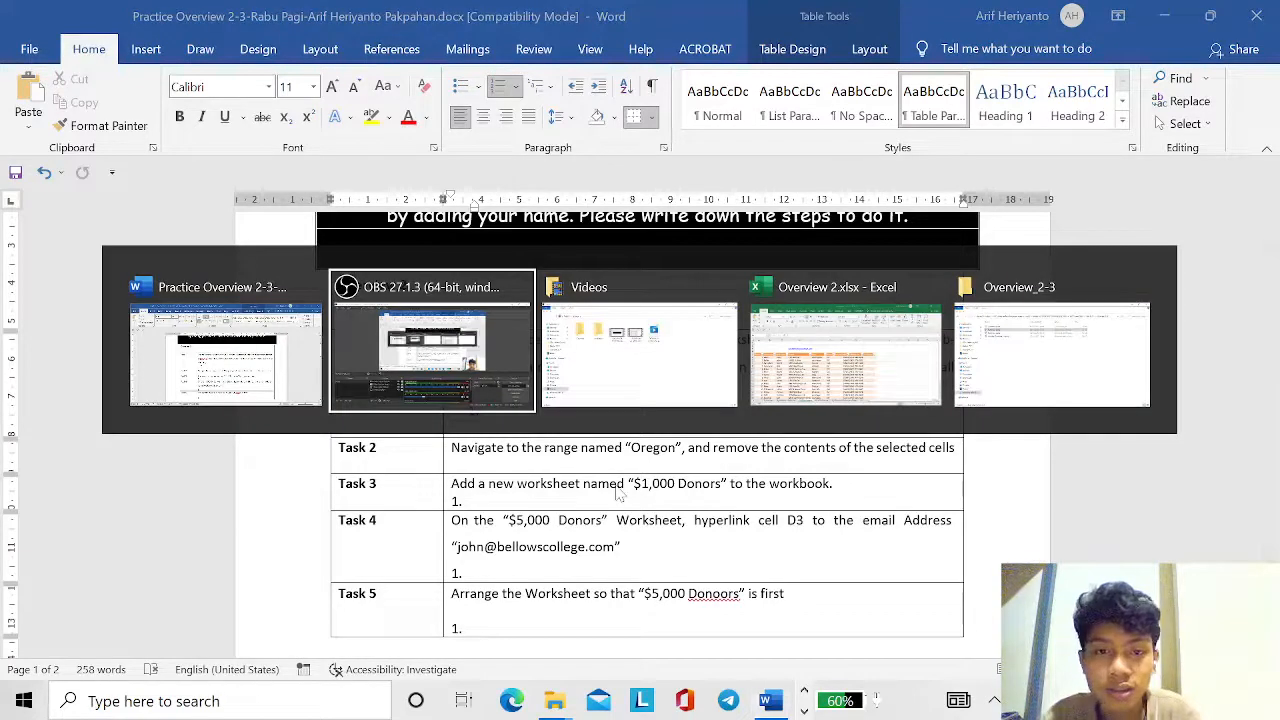
key(alt+Tab)
key(alt+Tab)
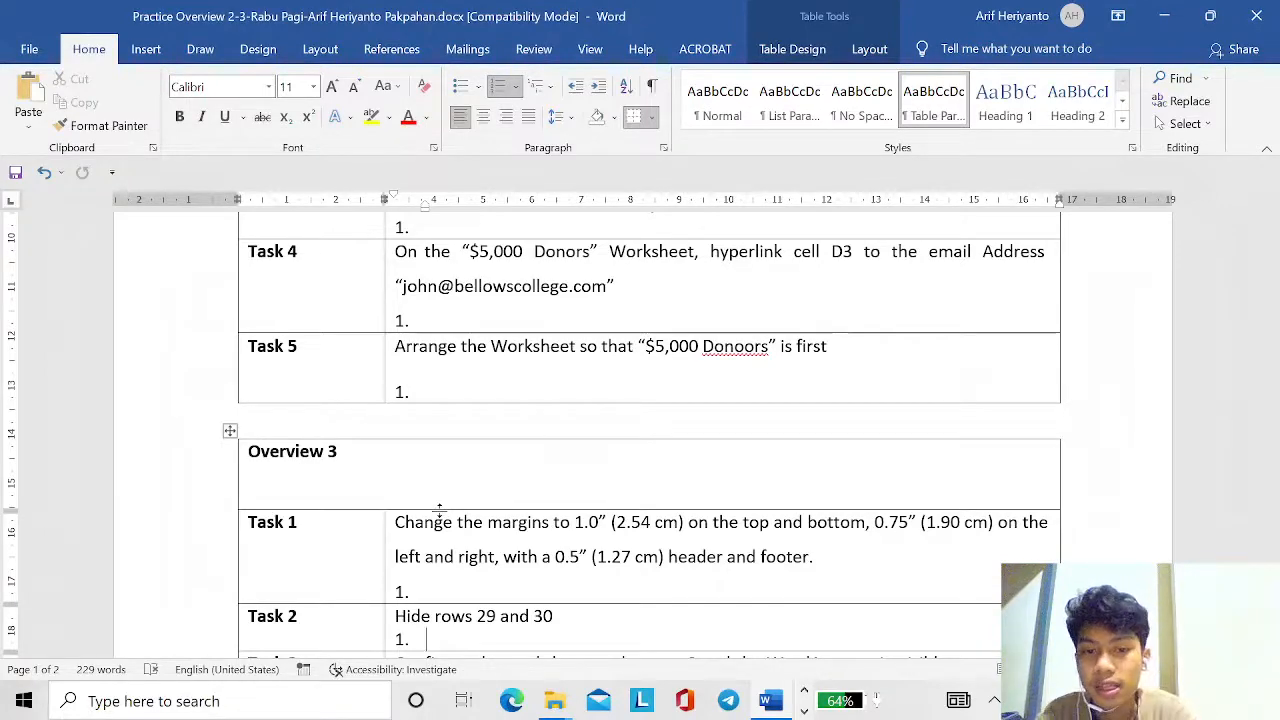
Switch to the Overview 3.xlsx workbook in Excel and open the custom margins settings for the sheet.
key(alt+Tab)
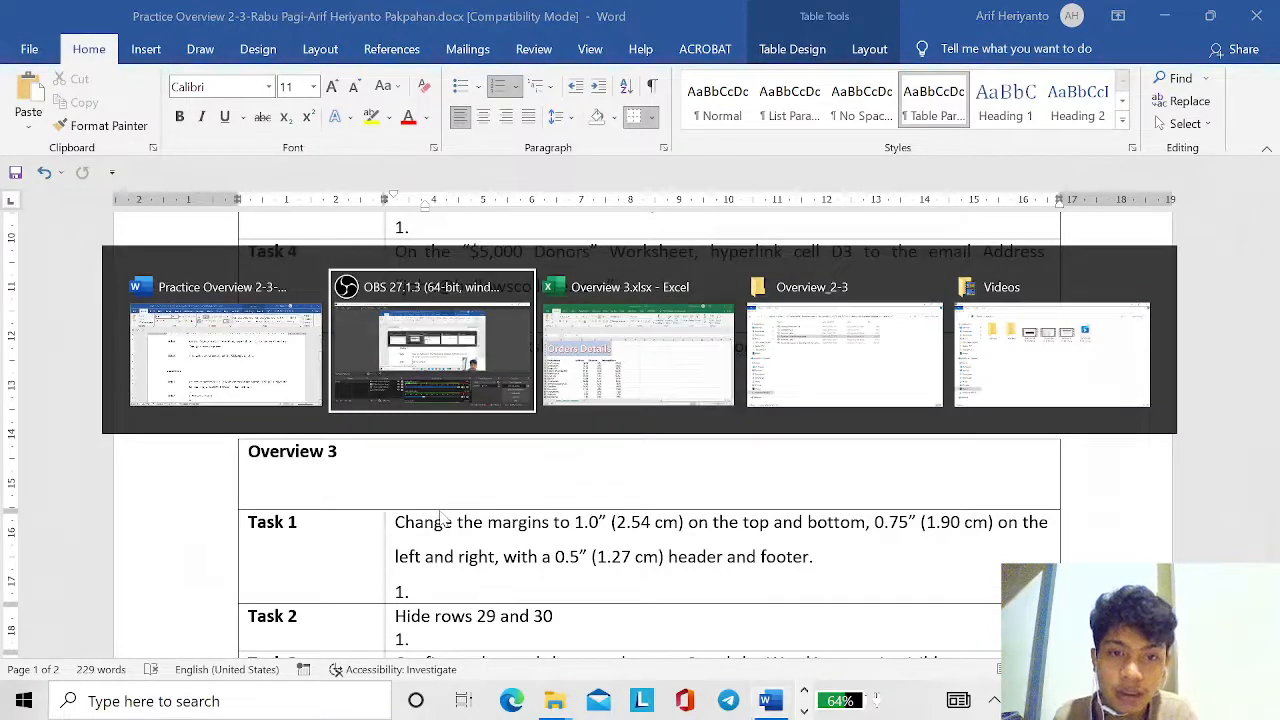
key(alt+Tab)
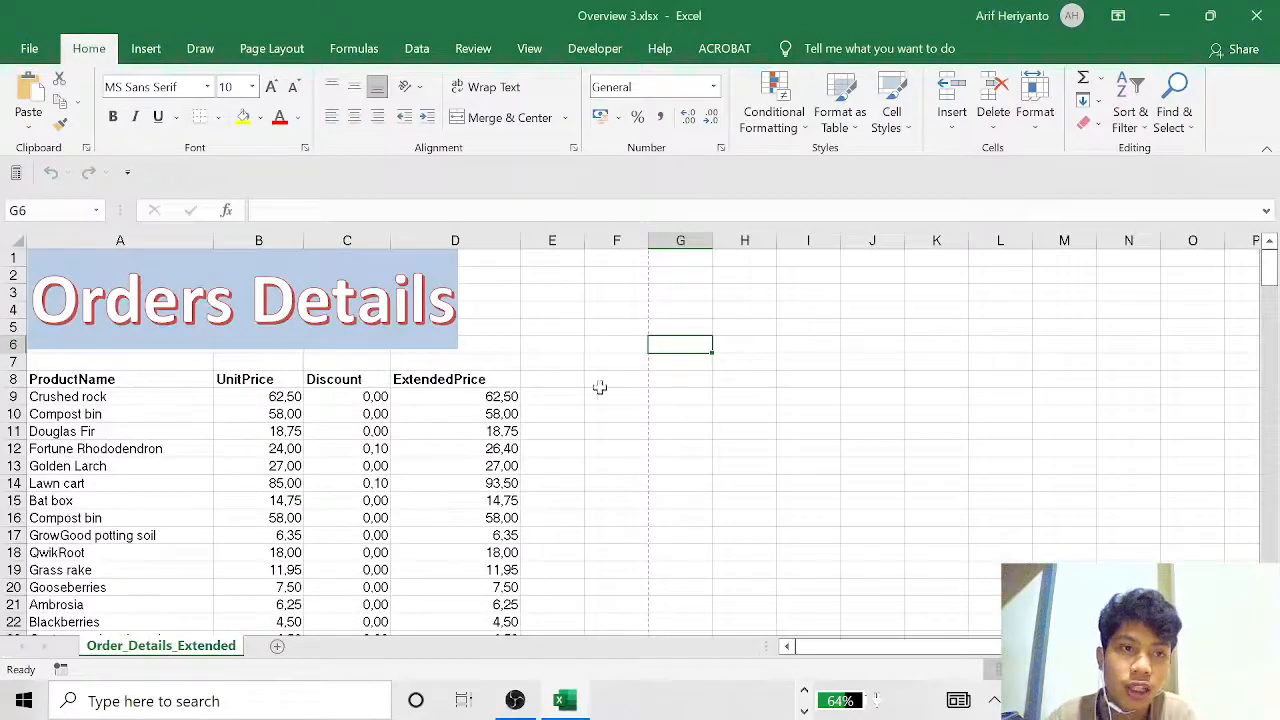
click(271, 50)
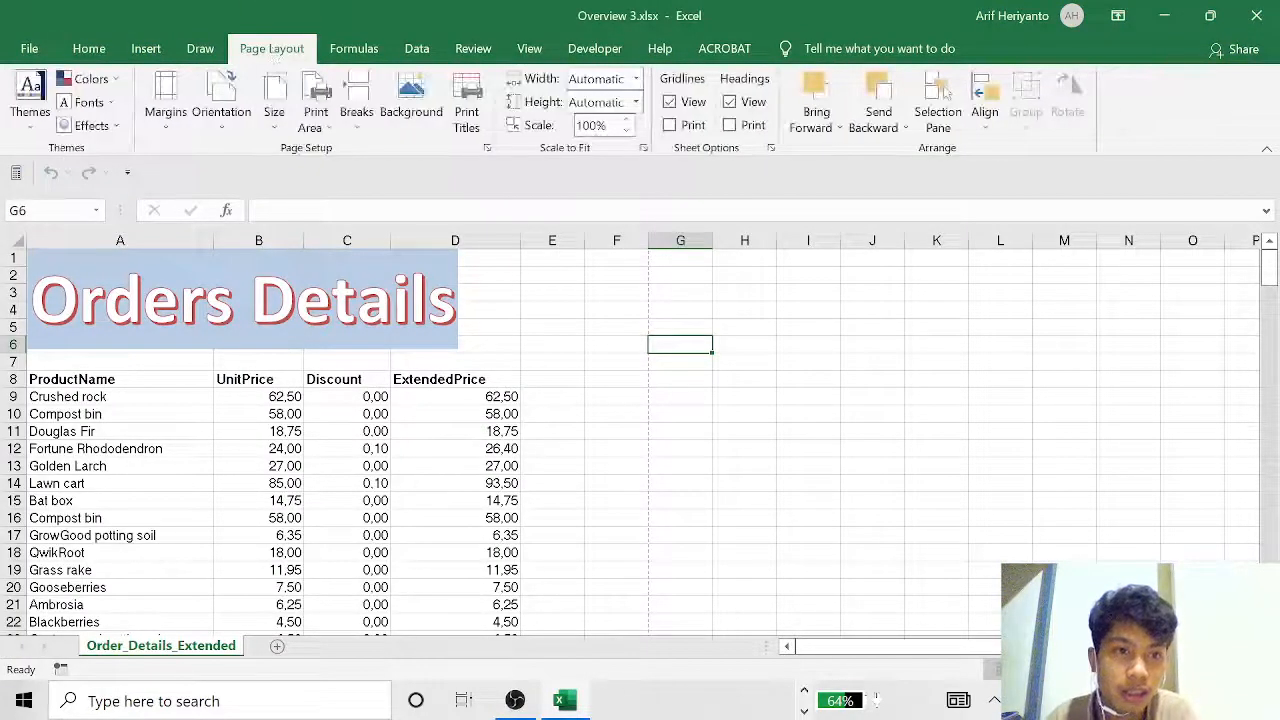
click(166, 100)
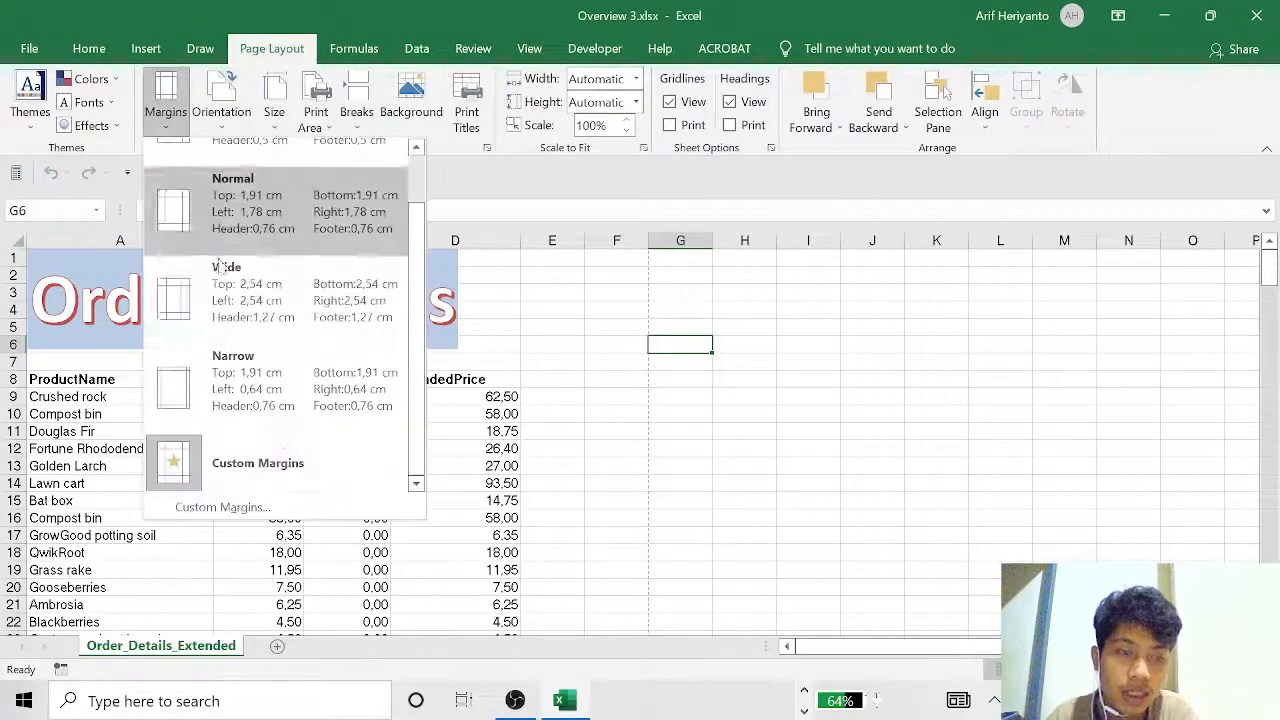
click(304, 508)
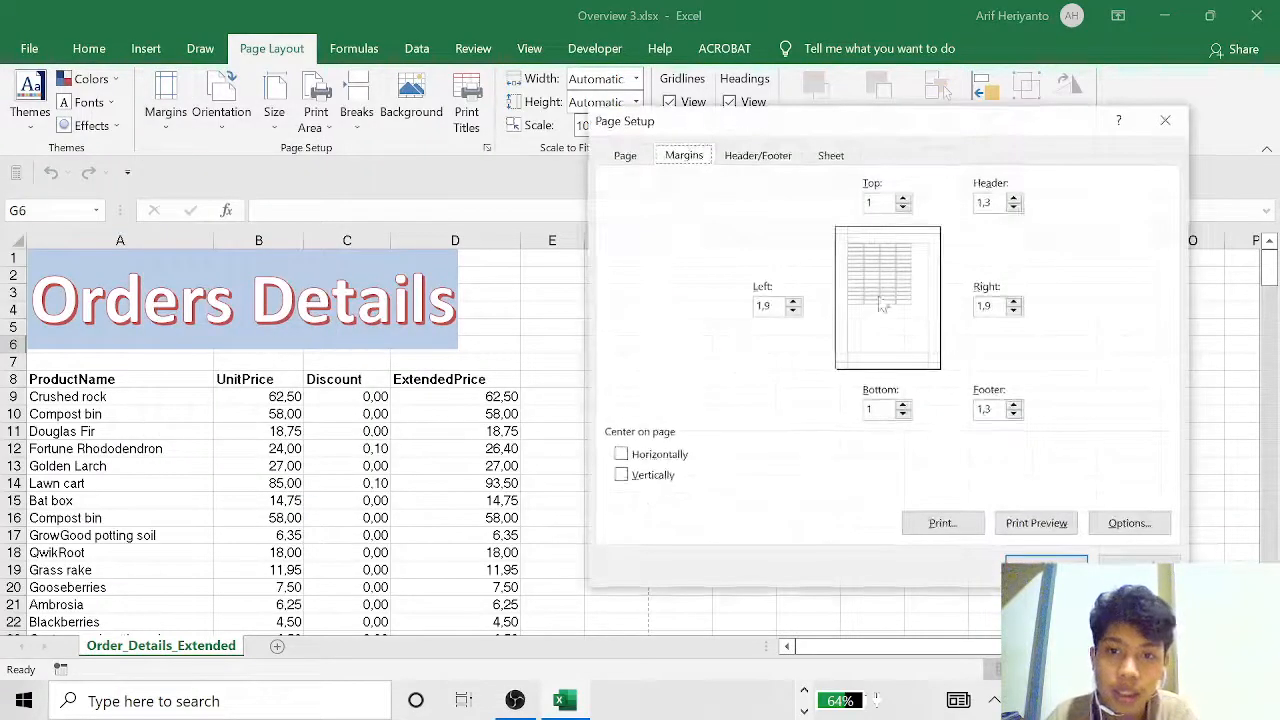
Check the margin values required by Overview 3 Task 1 in the Word document and return to Page Setup in Excel.
key(alt+Tab)
key(alt+Tab)
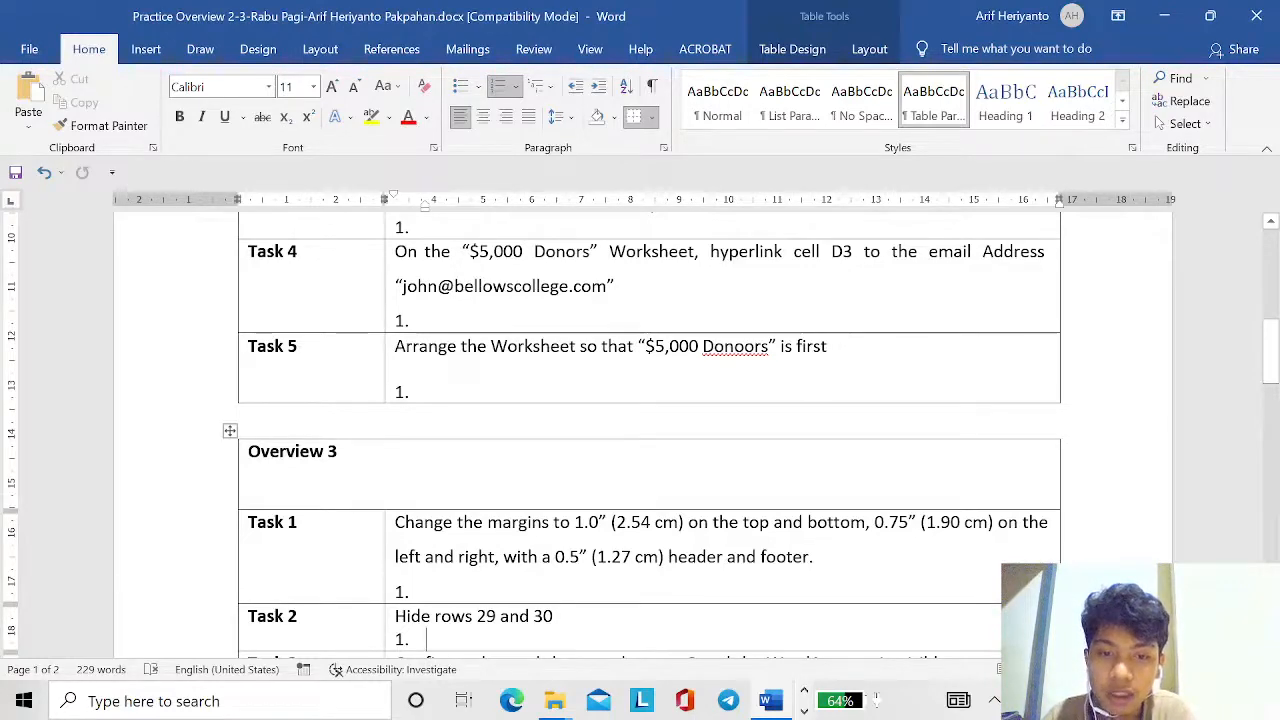
key(alt+Tab)
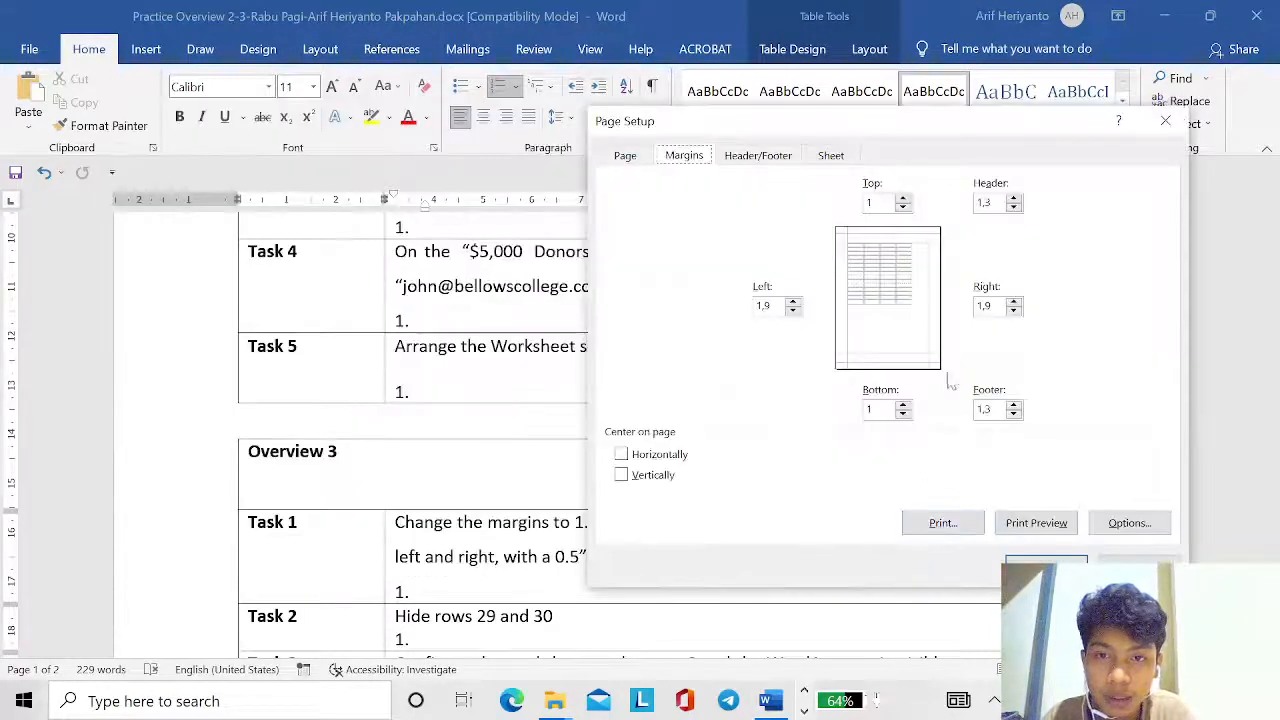
key(alt+Tab)
key(Tab)
key(alt+Tab)
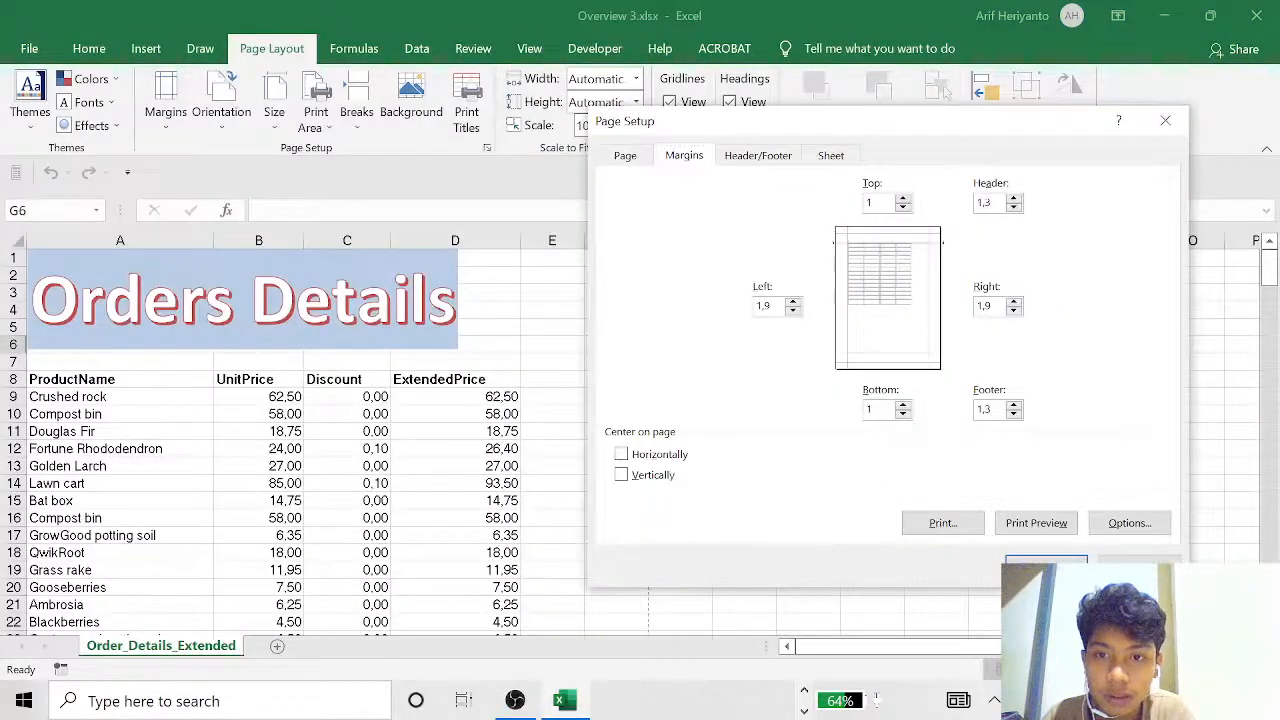
Set both the left and right page margins to 0,75.
drag(879, 203, 856, 202)
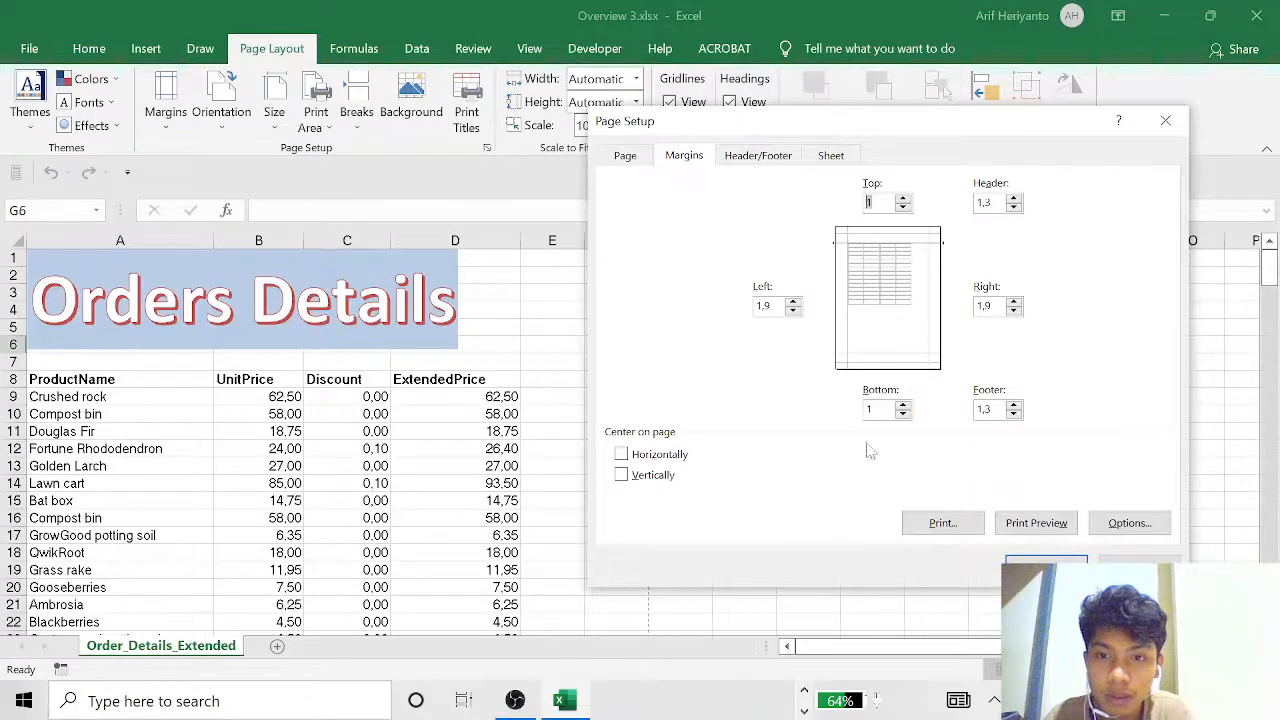
drag(880, 409, 865, 409)
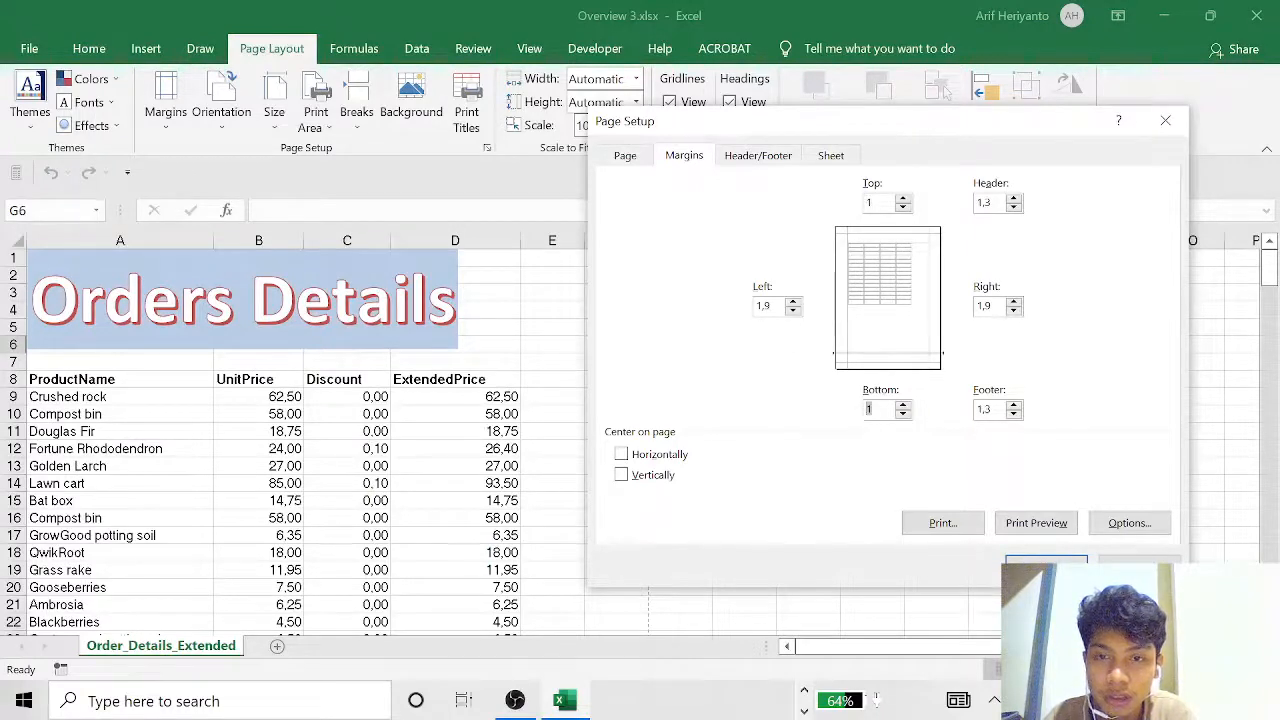
click(775, 306)
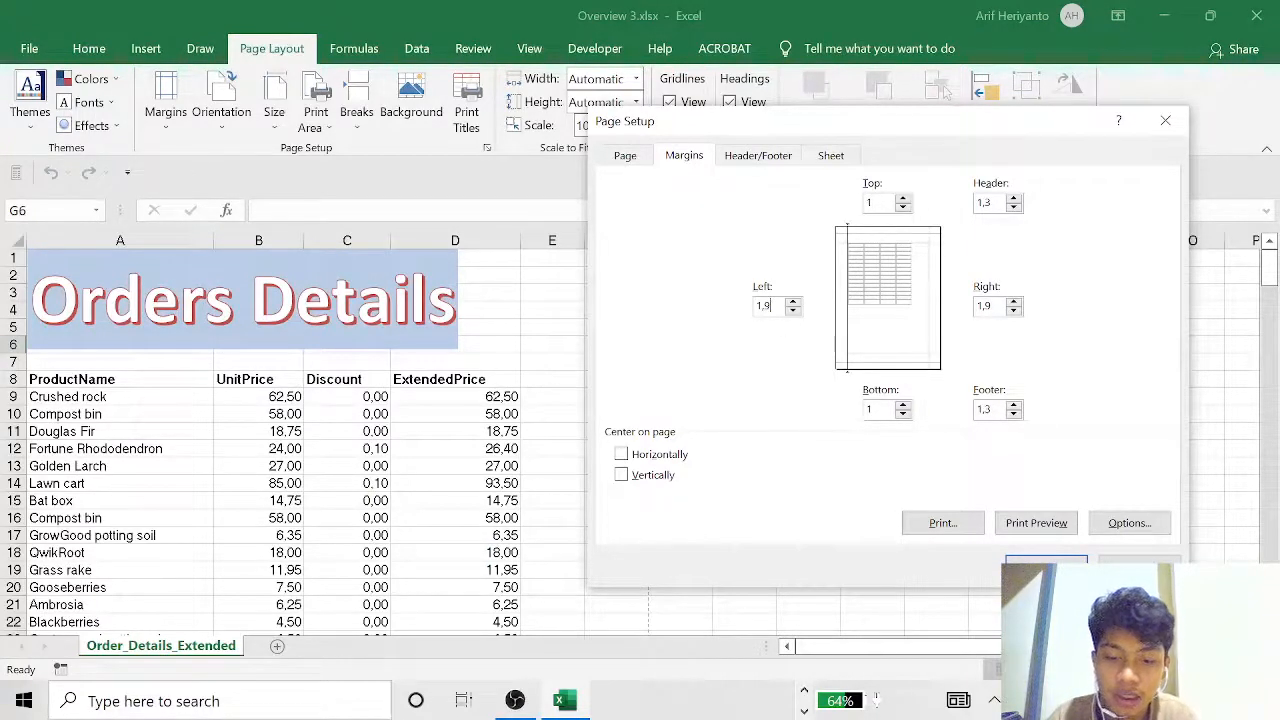
key(ctrl+a)
text(0)
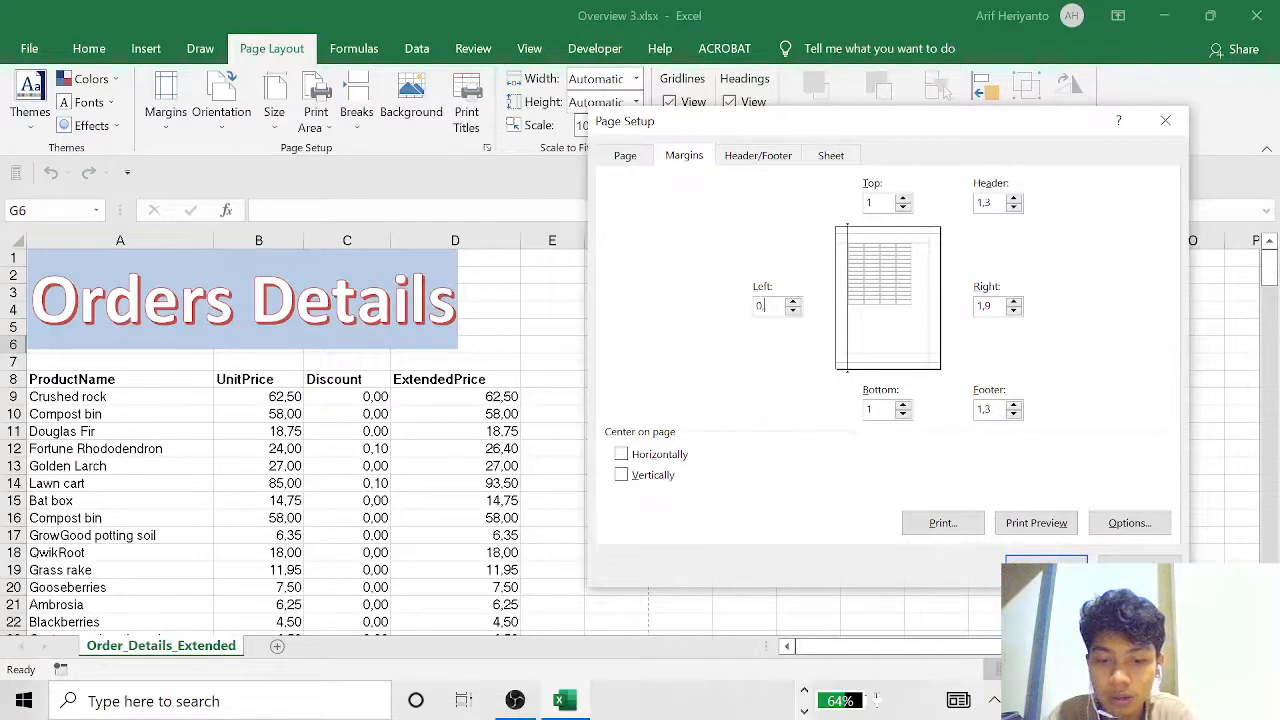
text(,75)
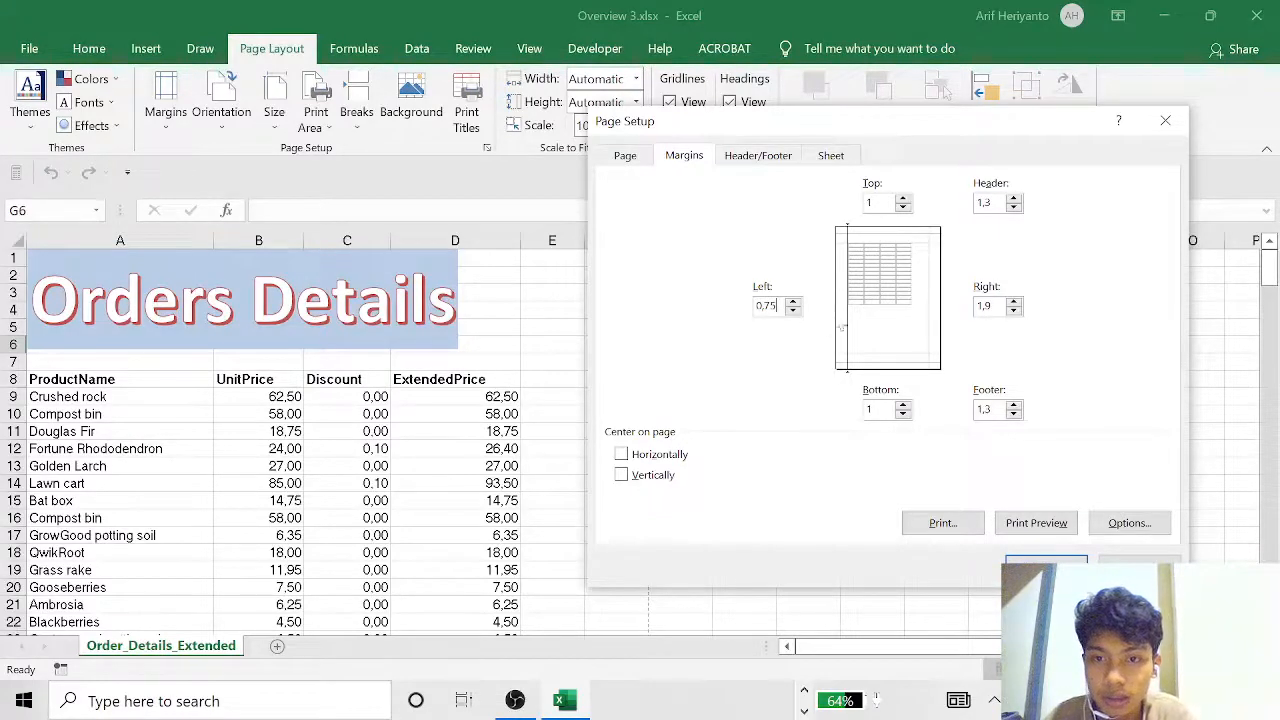
double_click(766, 306)
key(ctrl+c)
double_click(985, 306)
key(ctrl+v)
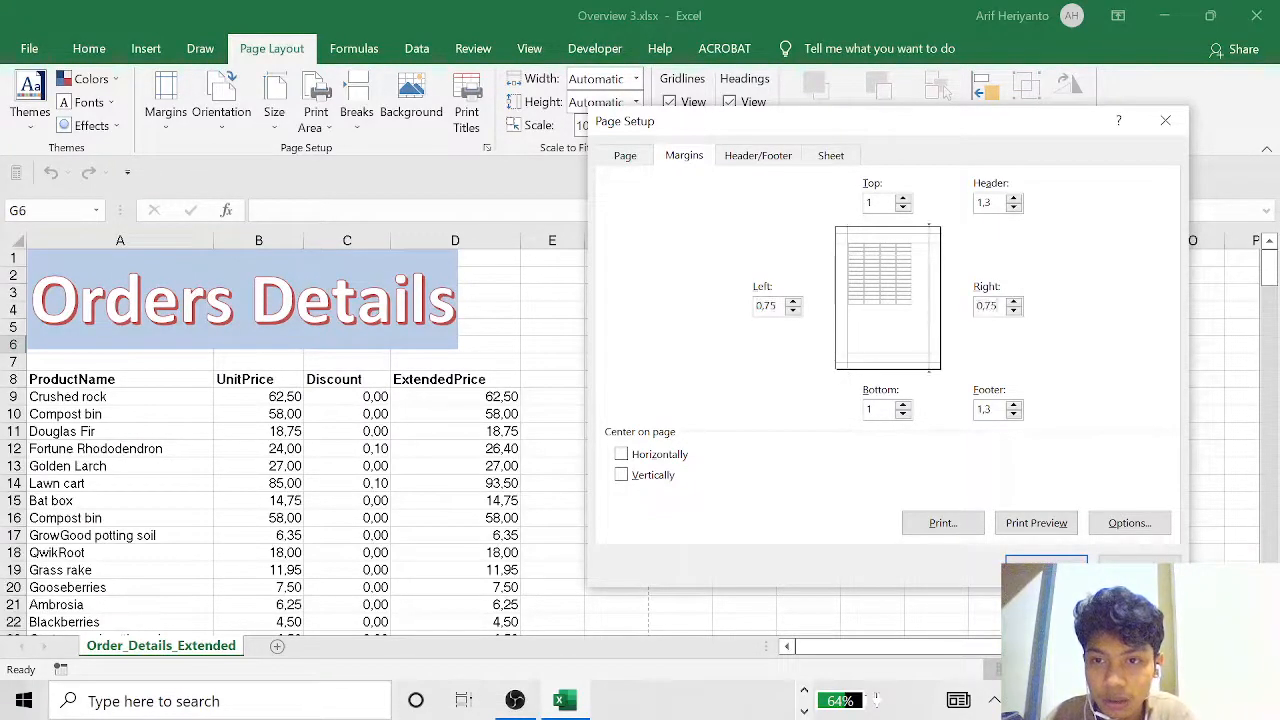
Set the header and footer margins to 0,5 and apply the page setup.
key(Tab)
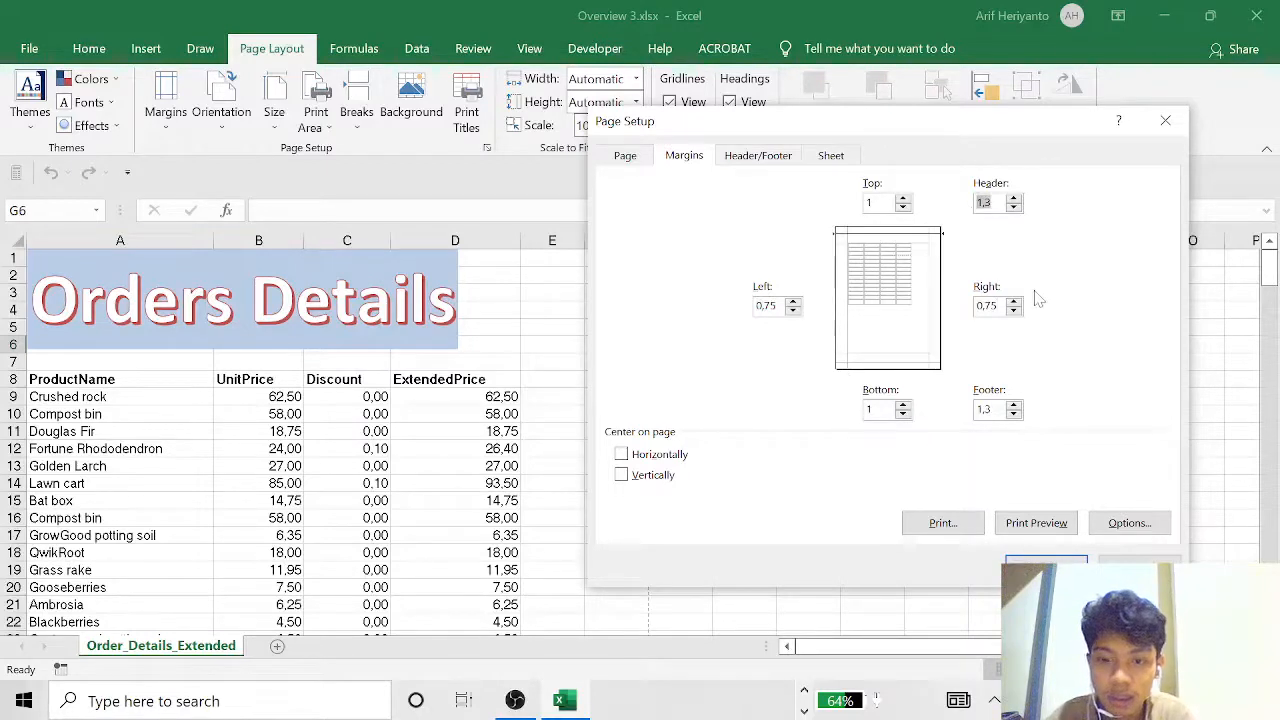
text(0,5)
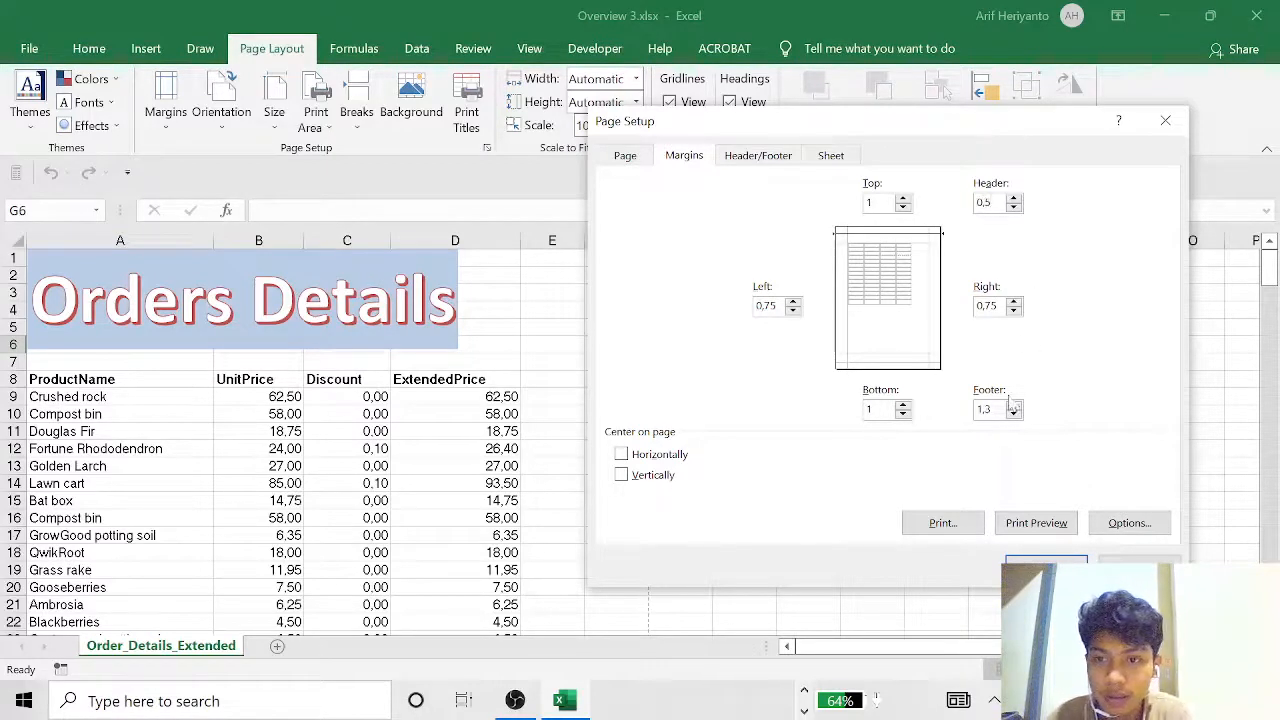
key(Tab)
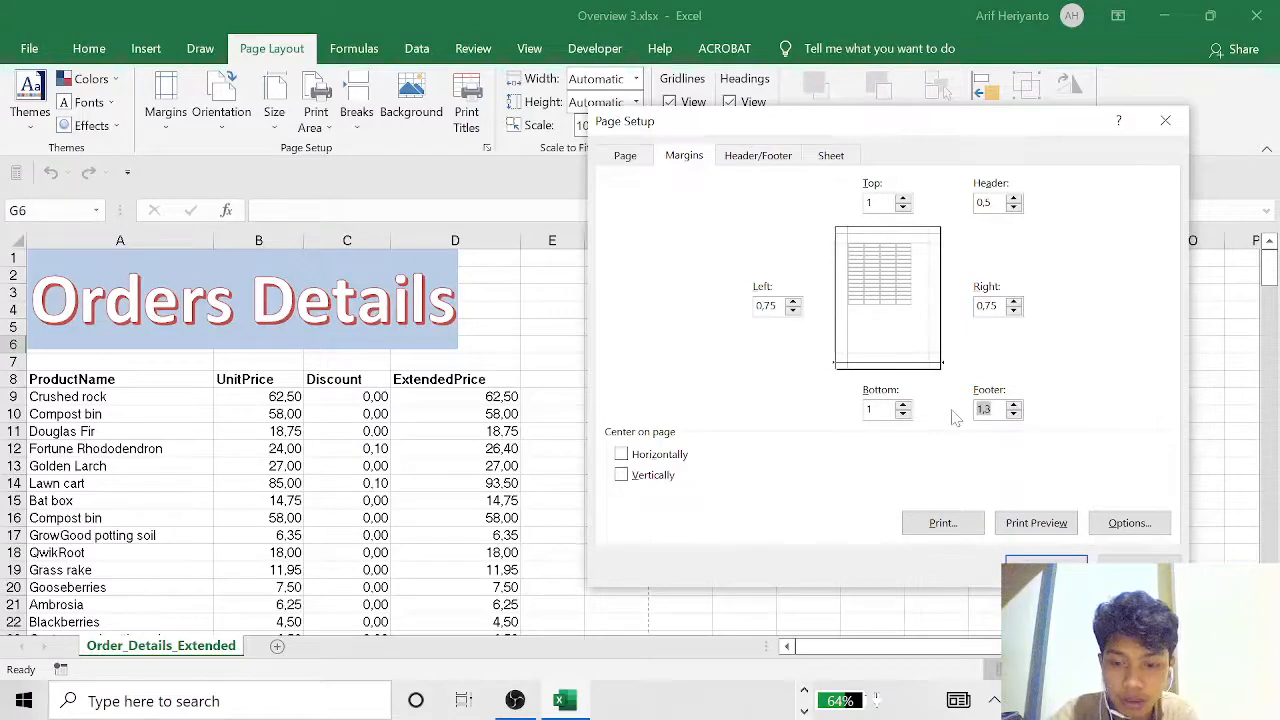
text(0,5)
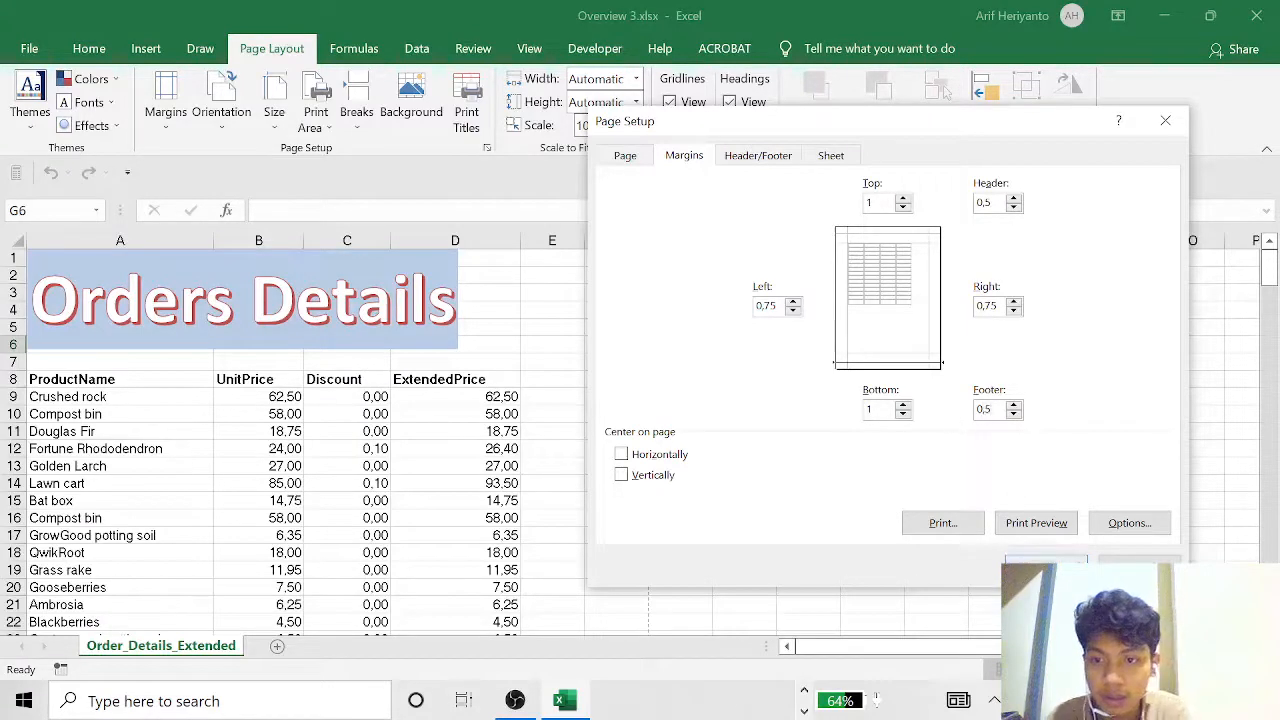
key(Return)
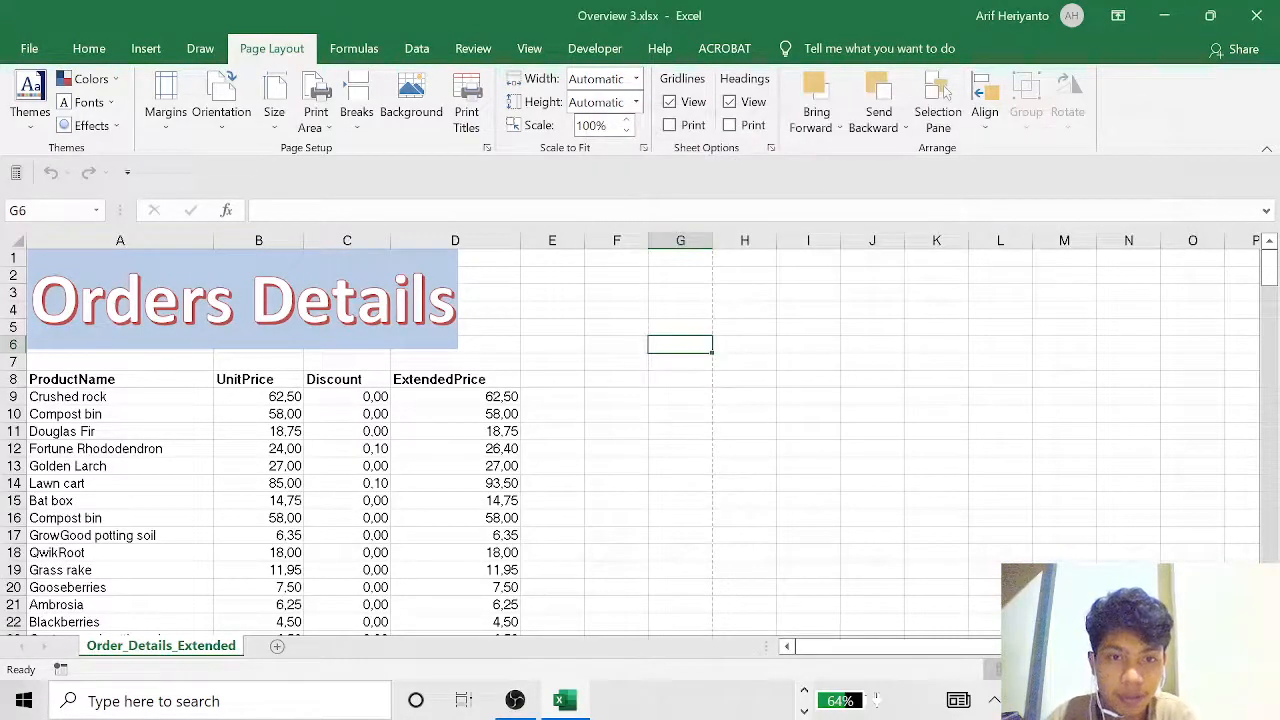
Select the Orders Details title shape and switch to the Word document to check the Overview 3 tasks.
click(420, 335)
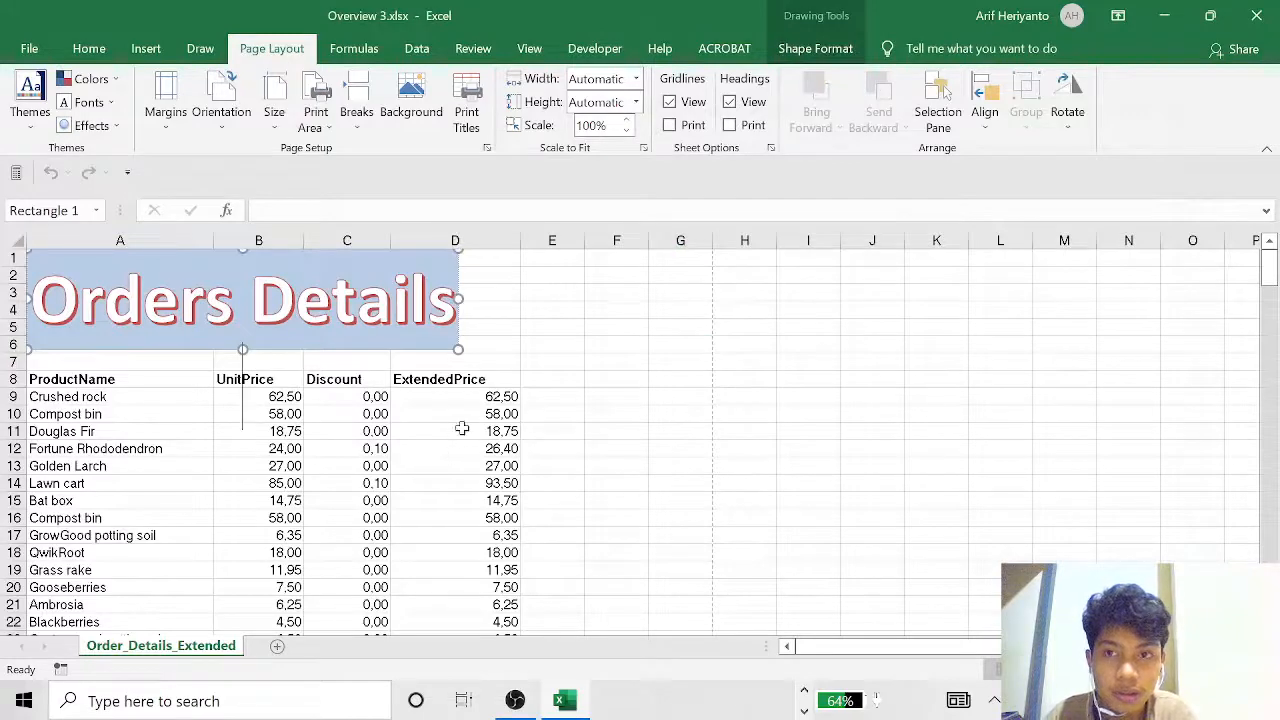
key(alt+Tab)
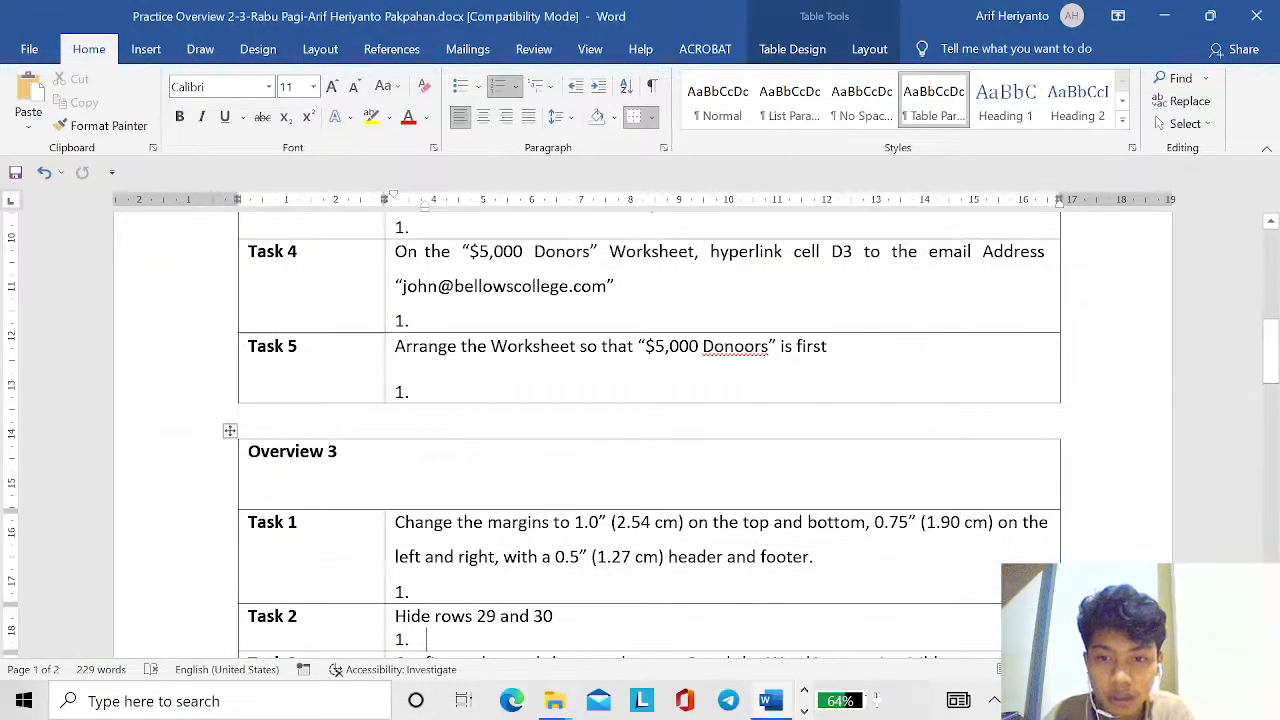
Read the Overview 3 Task 2 instructions in the Word document and return to Overview 3.xlsx in Excel.
scroll(654, 444, down, 3)
scroll(654, 444, up, 3)
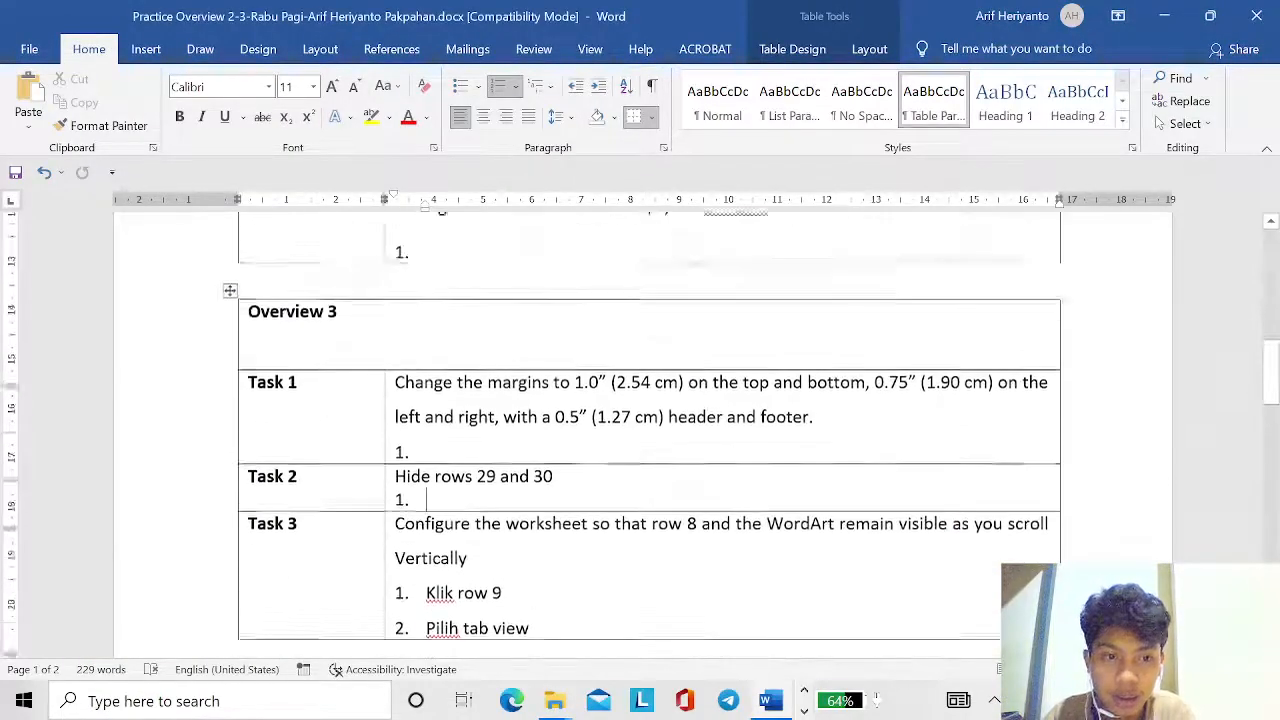
scroll(654, 444, down, 1)
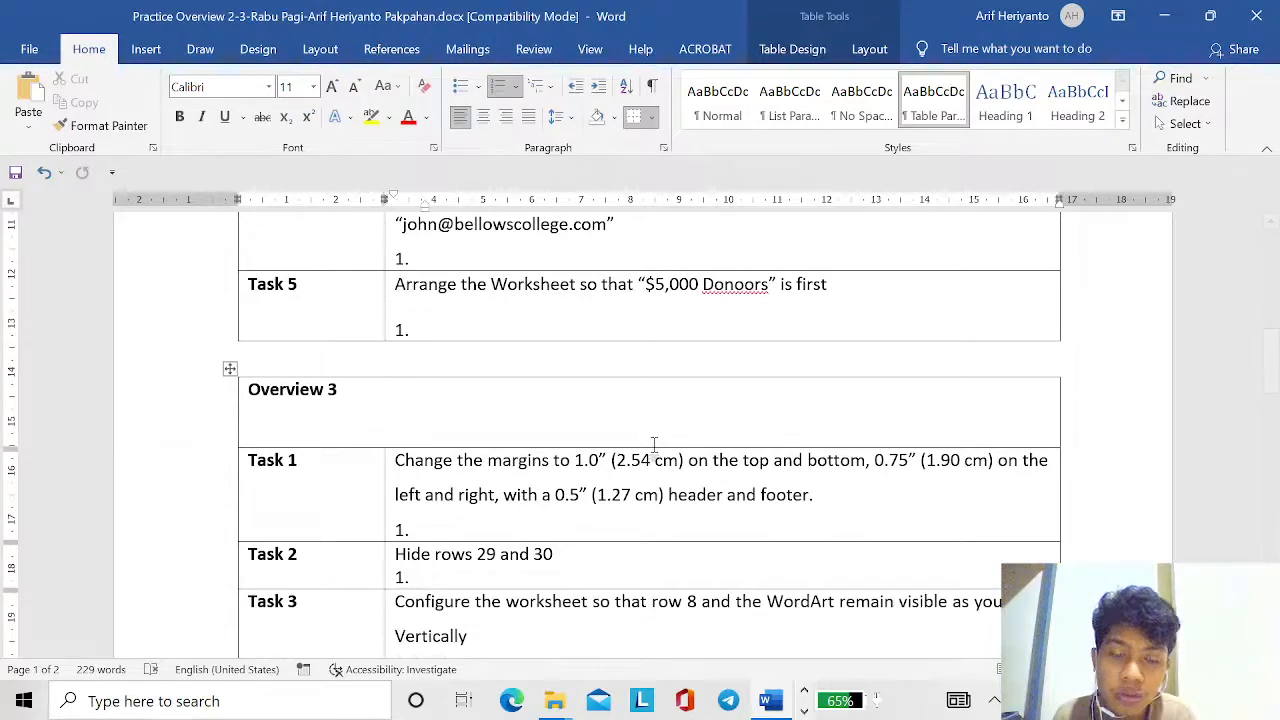
key(alt+Tab)
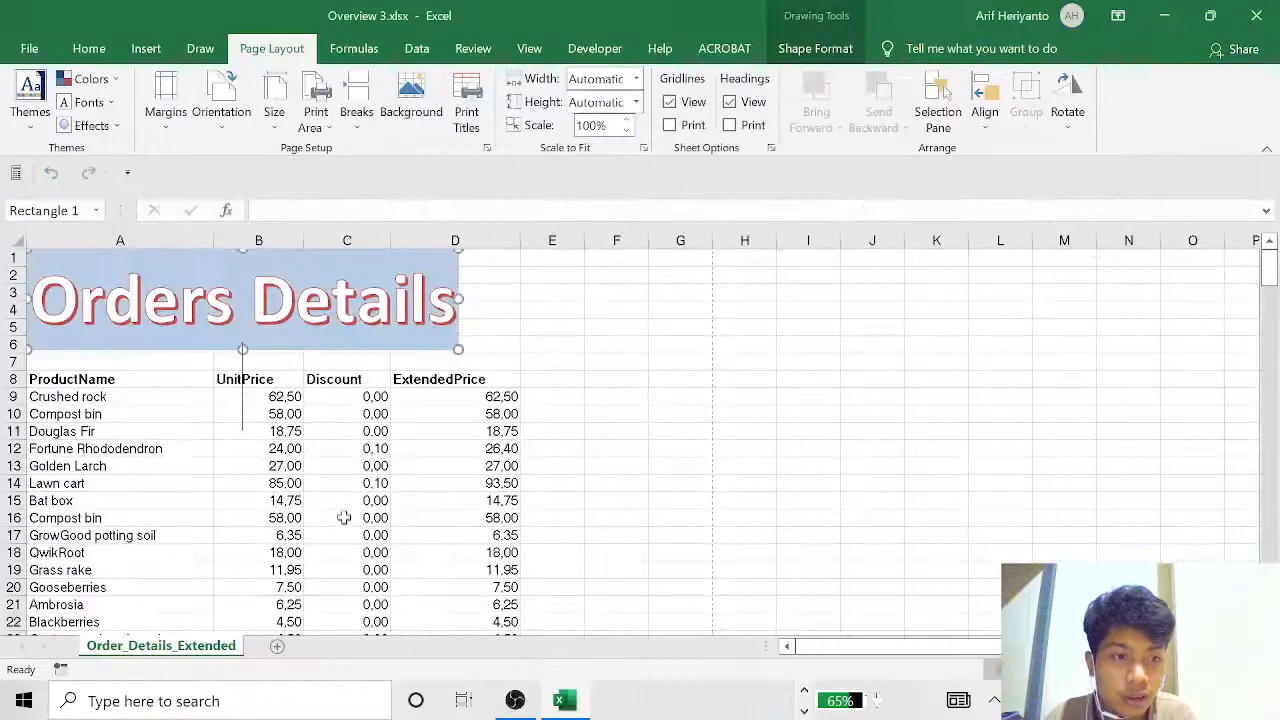
Hide rows 29 and 30 on the Order_Details_Extended worksheet.
click(340, 513)
scroll(340, 513, down, 4)
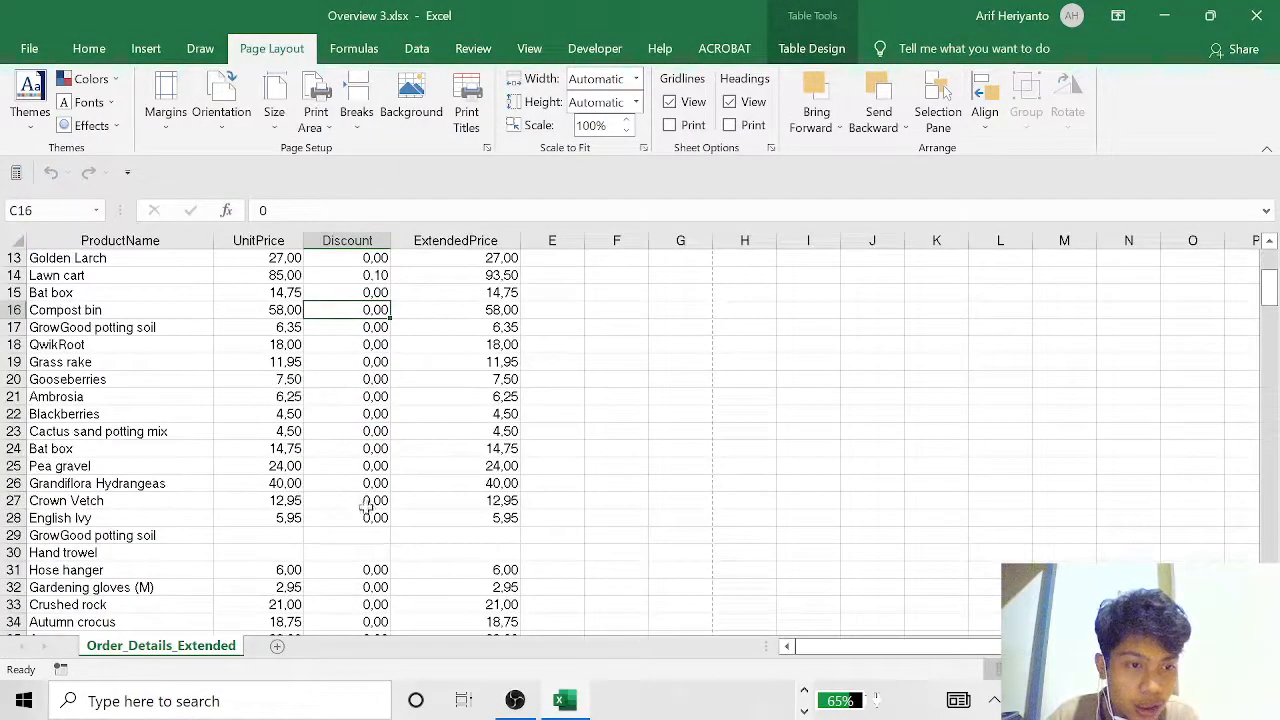
click(346, 500)
click(8, 535)
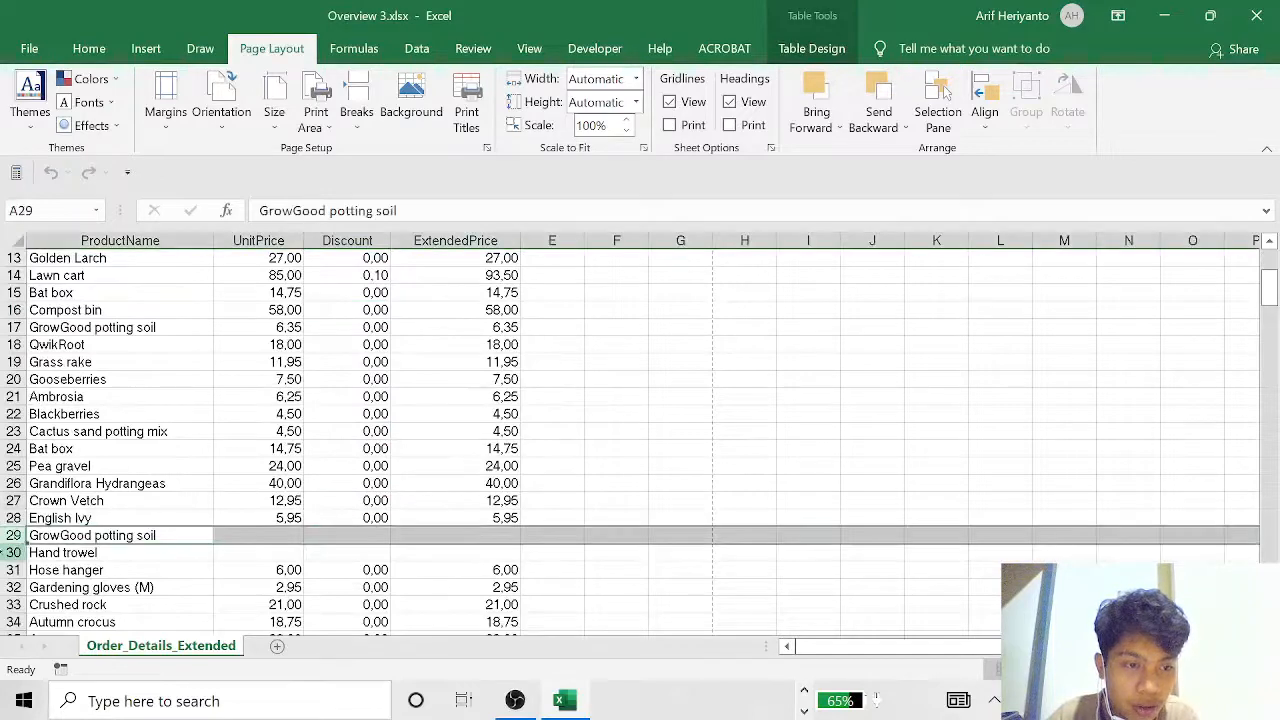
ctrl+click(8, 552)
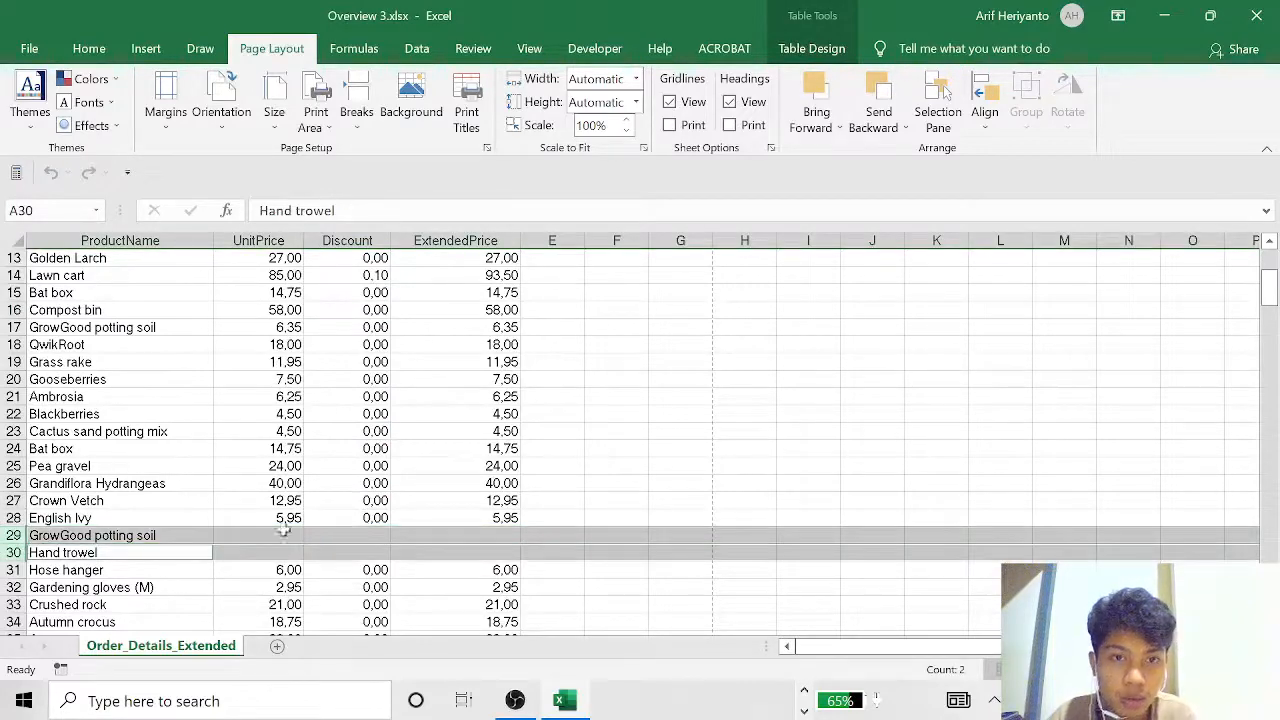
right_click(240, 528)
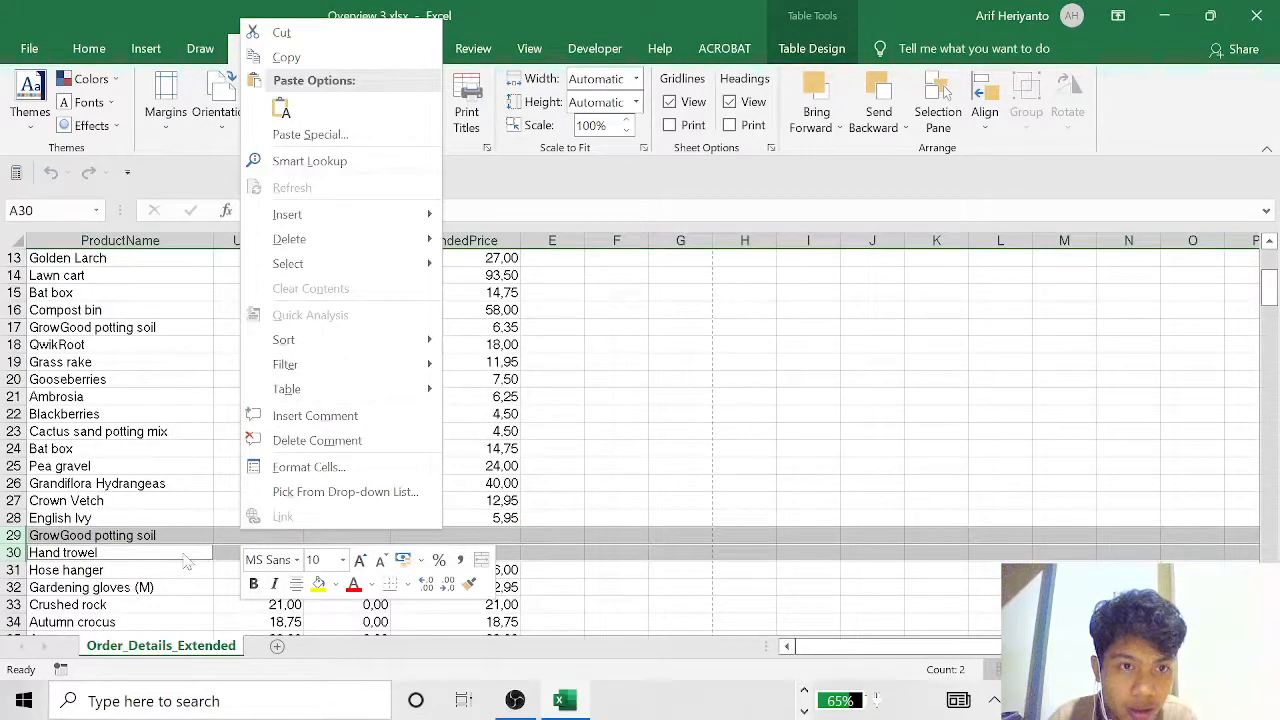
click(188, 407)
click(88, 48)
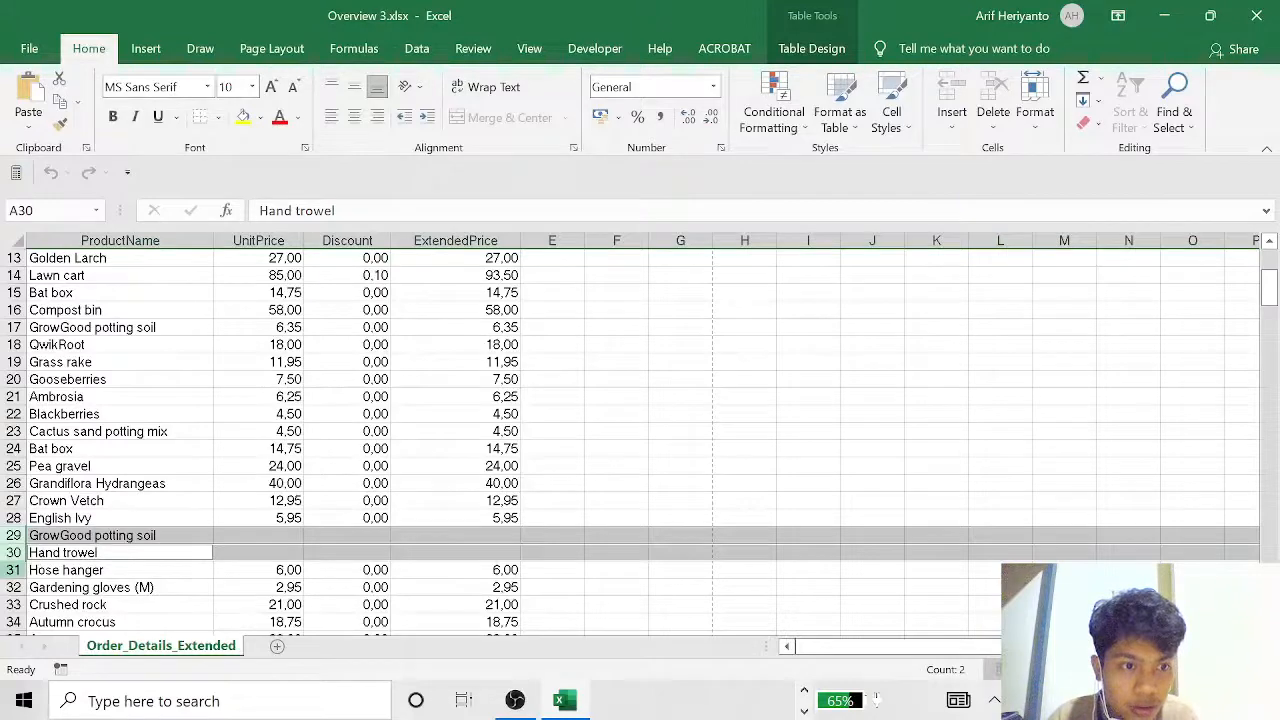
right_click(14, 556)
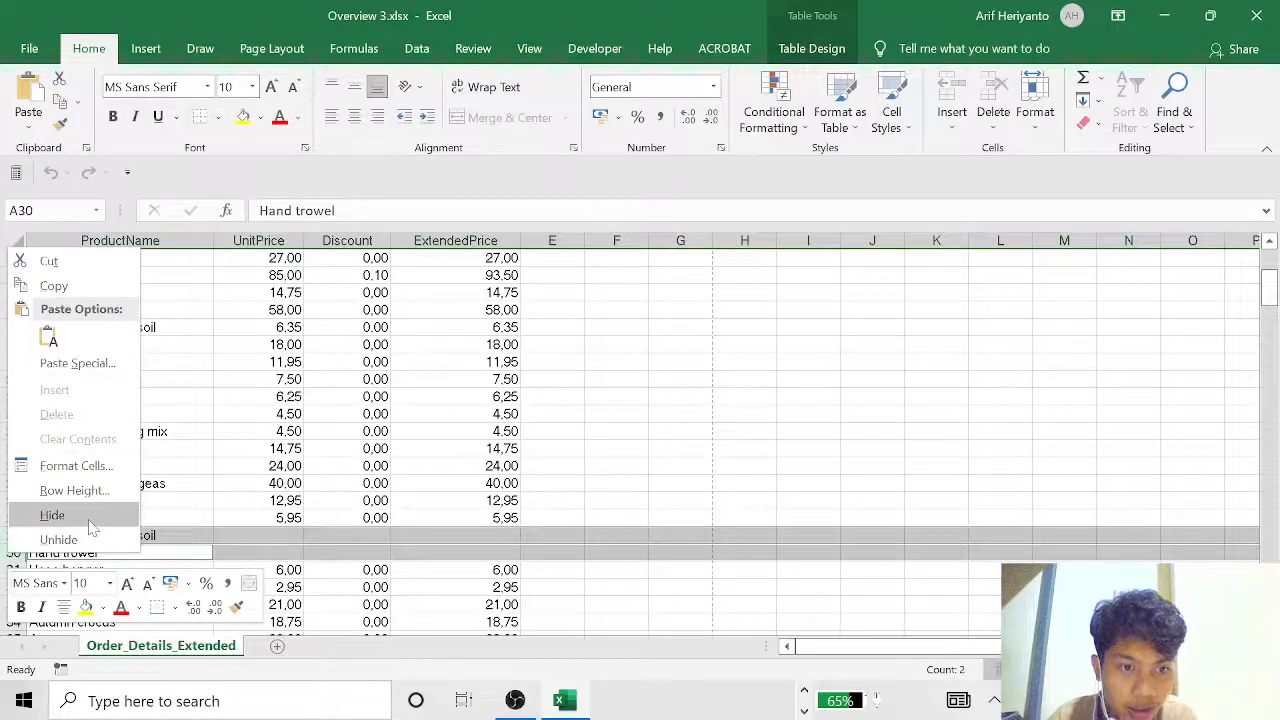
click(52, 515)
click(347, 397)
scroll(347, 397, up, 5)
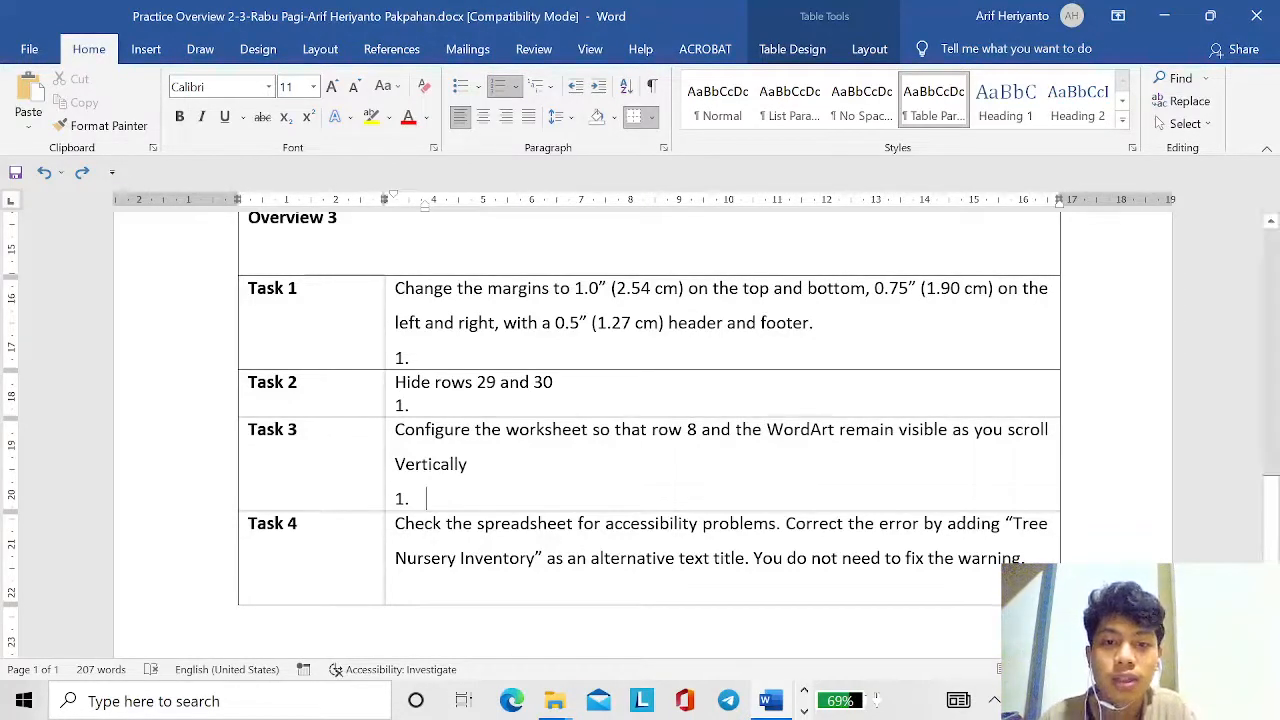
Switch from the Overview 3 Task 3 instructions in Word back to the Order_Details_Extended worksheet in Excel.
key(alt+Tab)
key(alt+Tab)
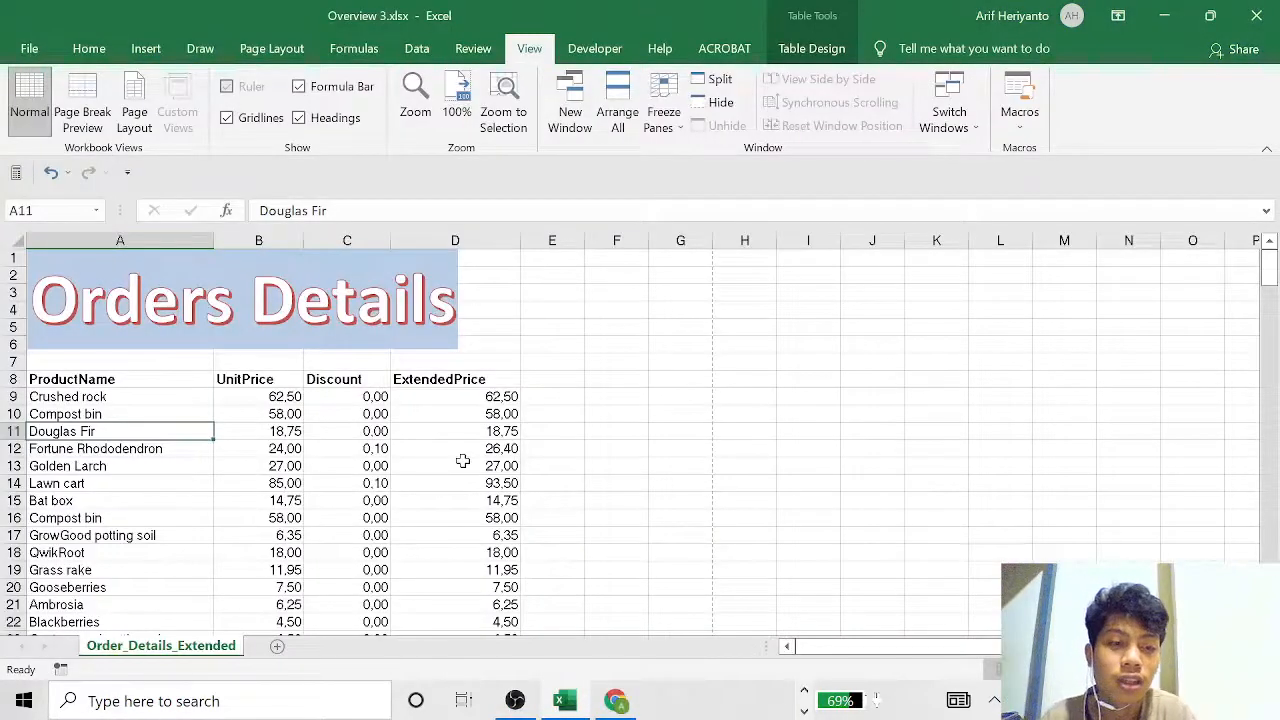
click(368, 431)
click(460, 482)
click(88, 48)
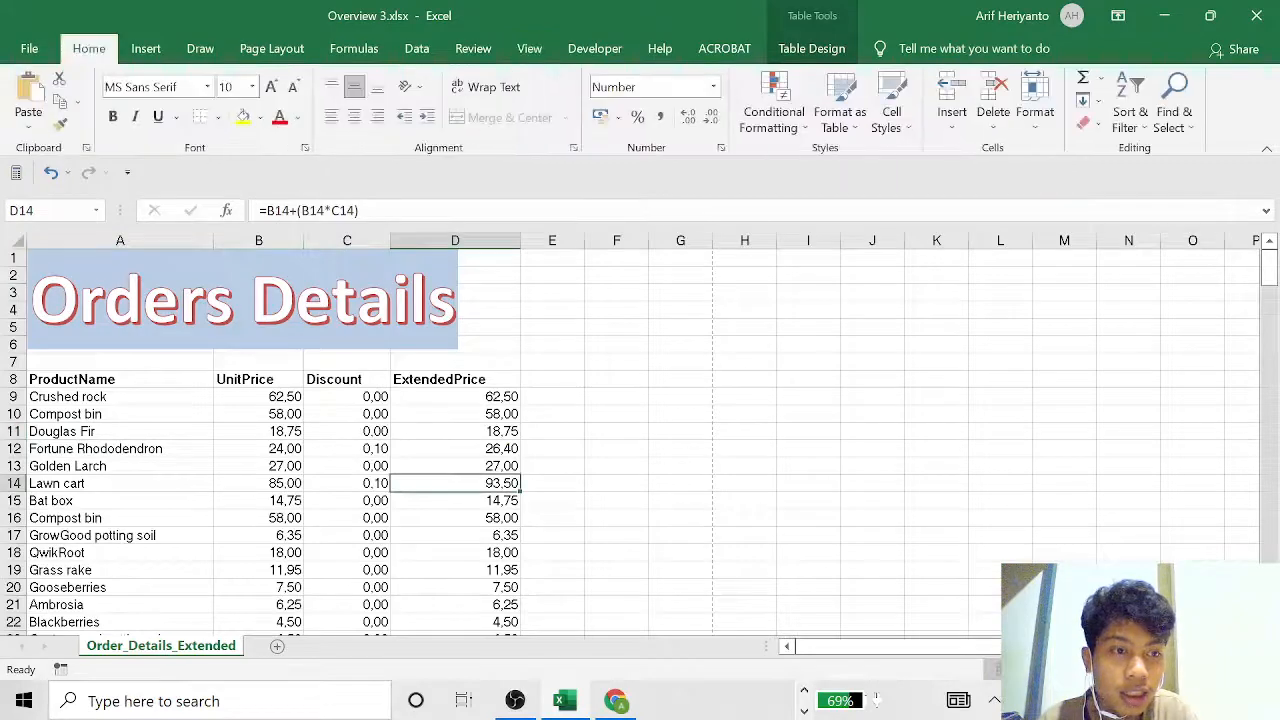
click(150, 300)
click(152, 452)
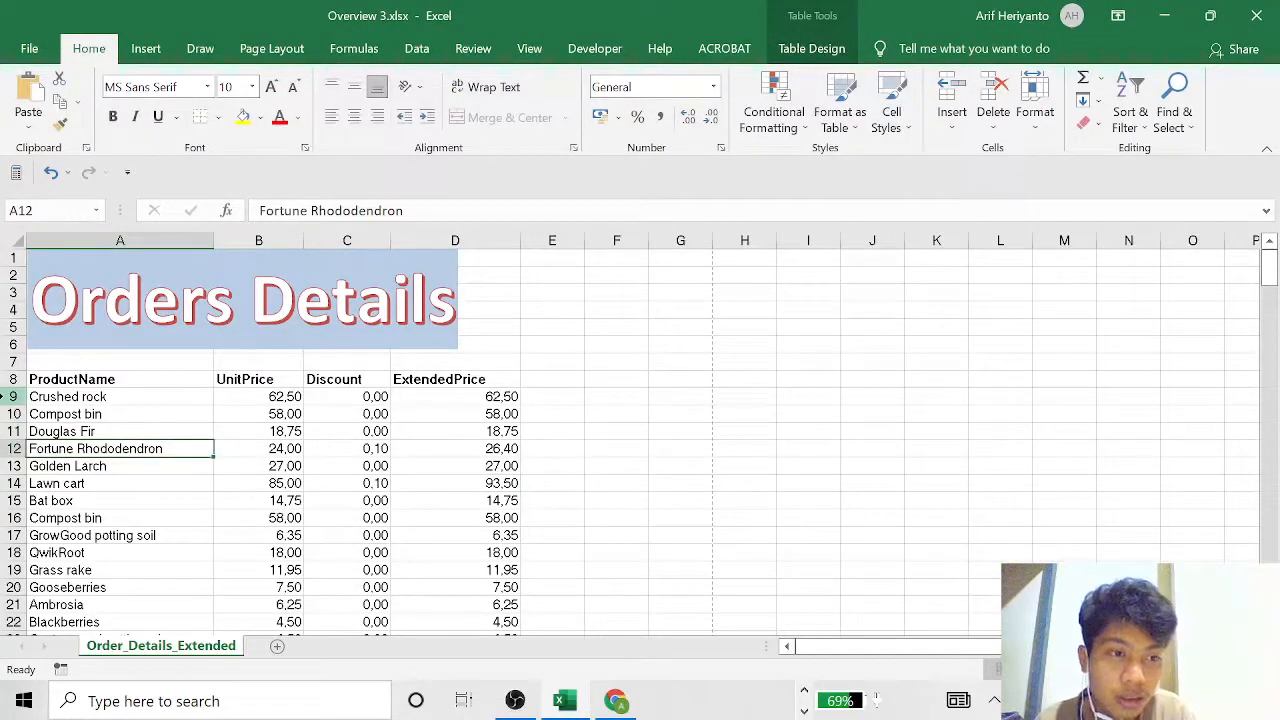
Freeze the panes above row 9 so that row 8 and the Orders Details WordArt stay visible.
click(8, 396)
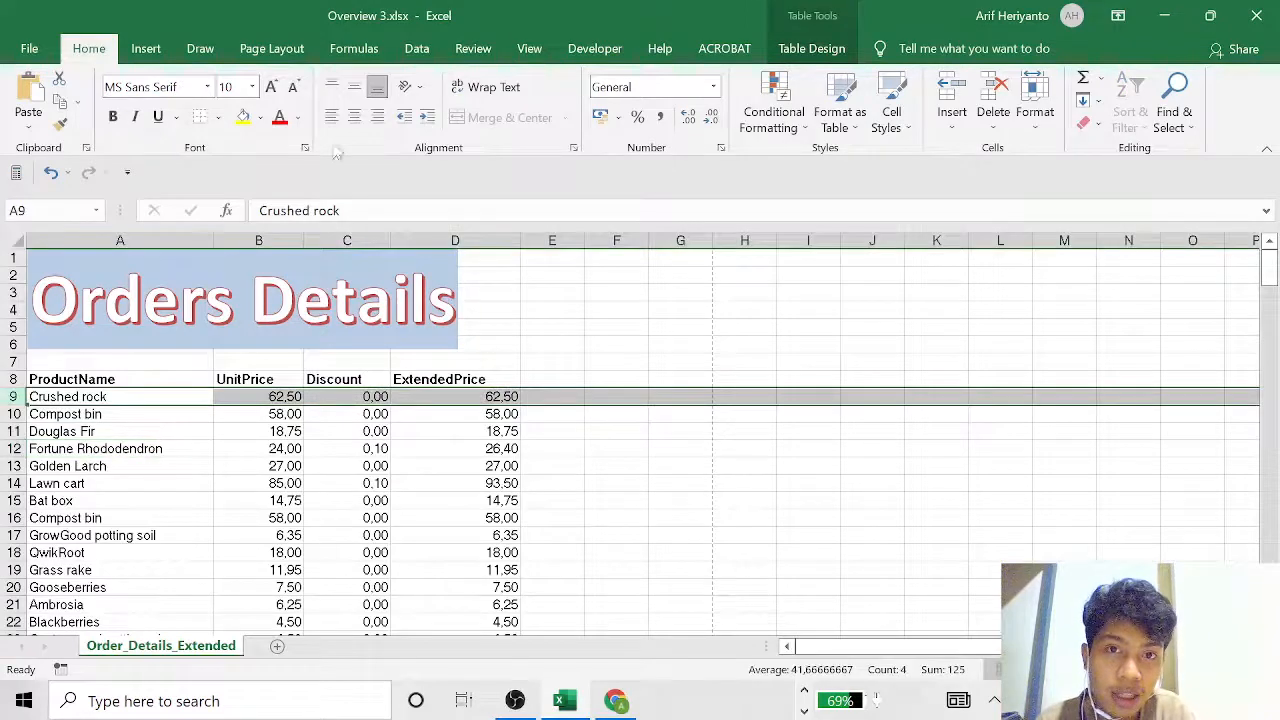
click(530, 48)
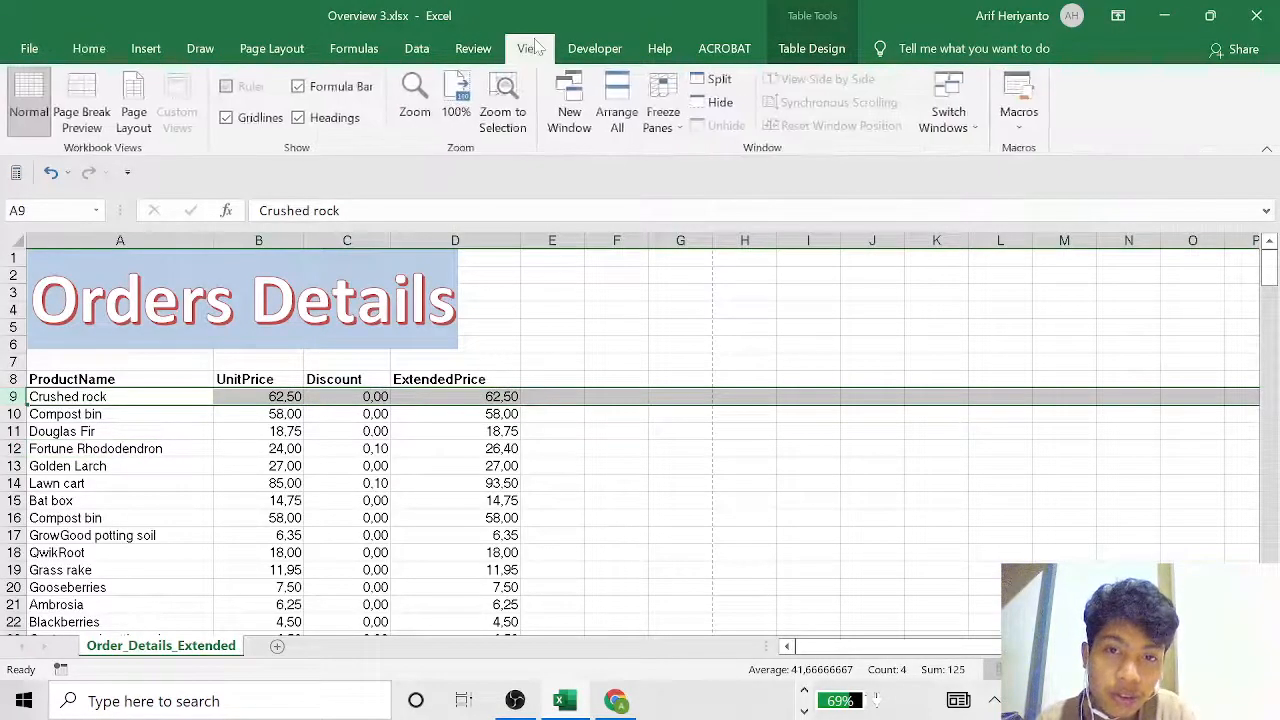
click(676, 124)
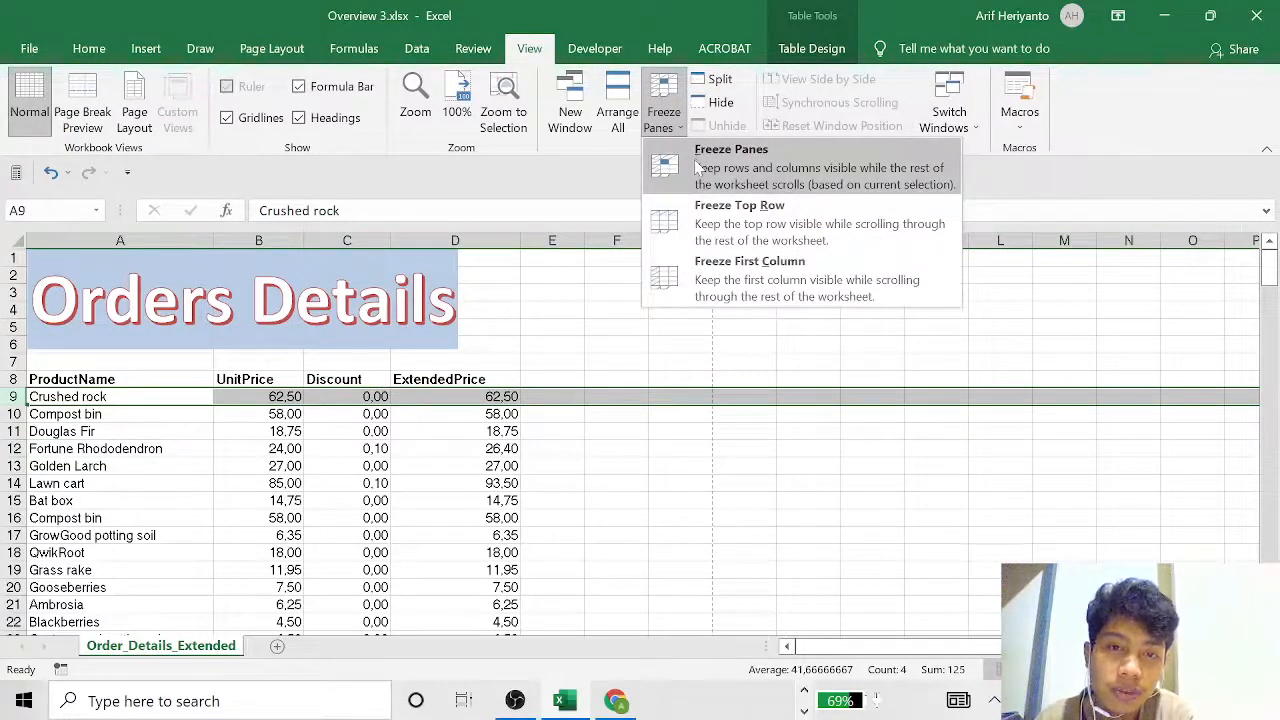
click(711, 168)
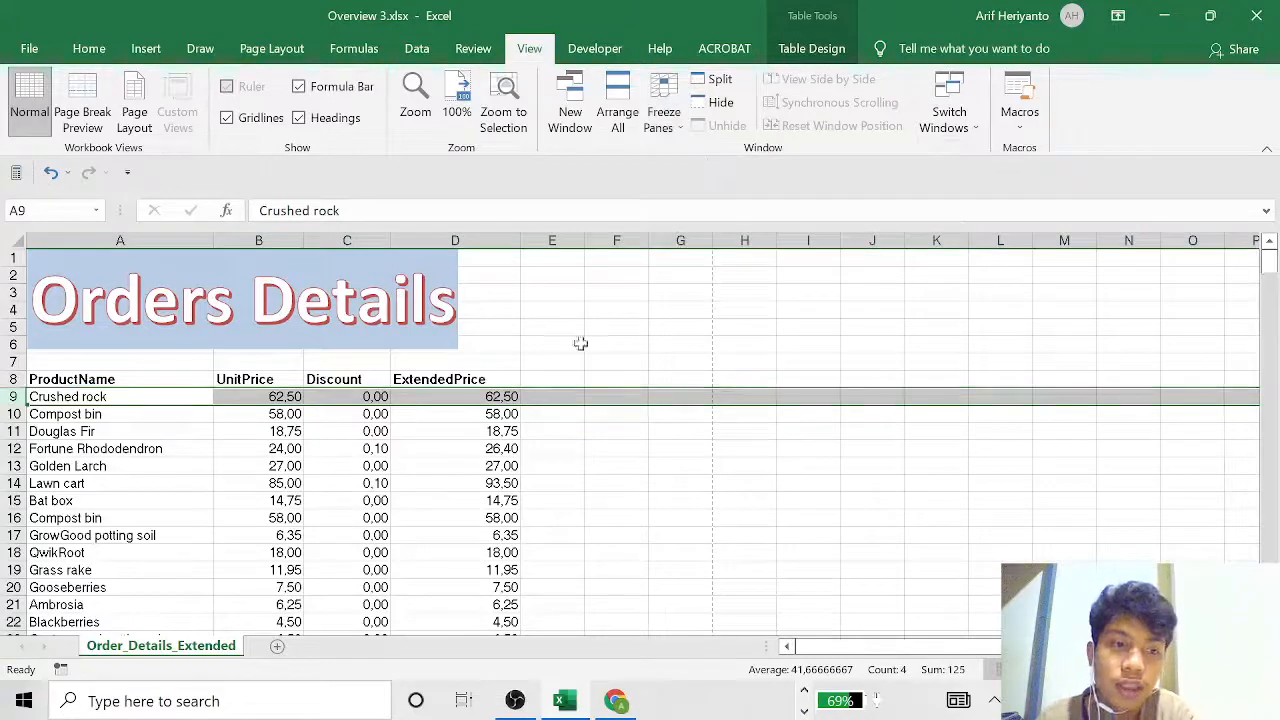
click(430, 466)
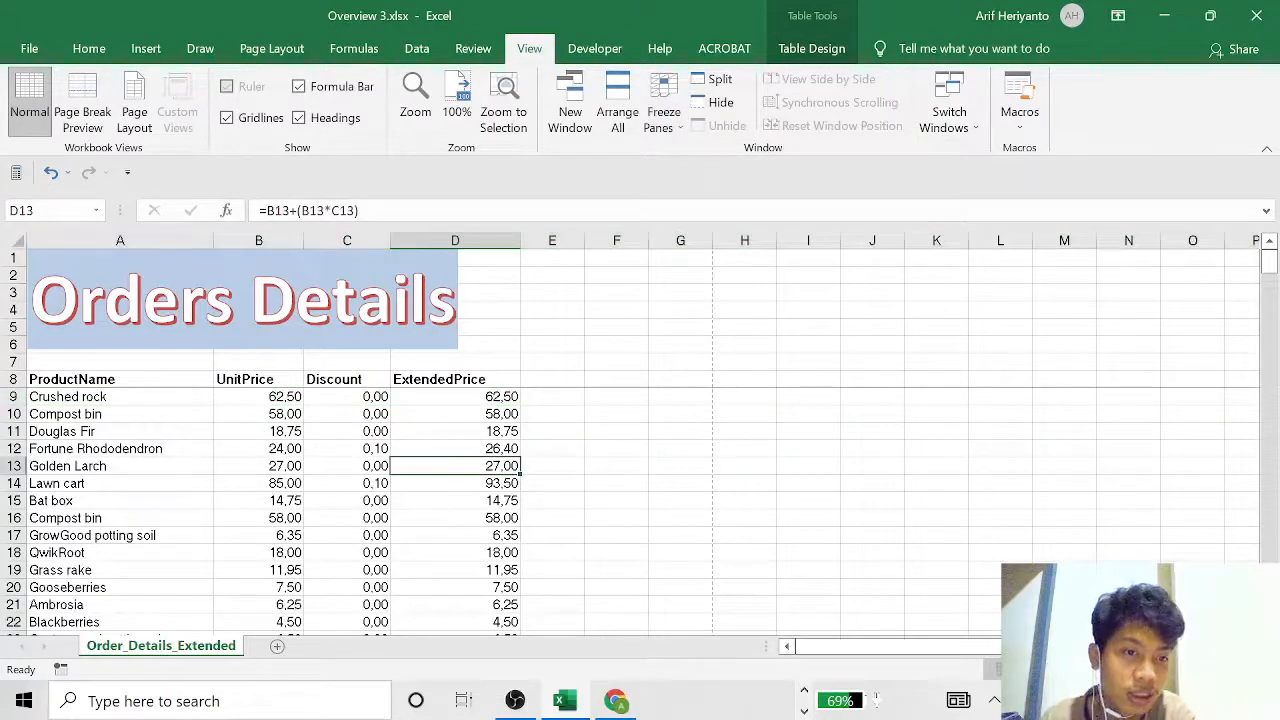
Check that the WordArt and the row 8 headings stay in place while moving vertically through the order rows.
scroll(530, 341, down, 8)
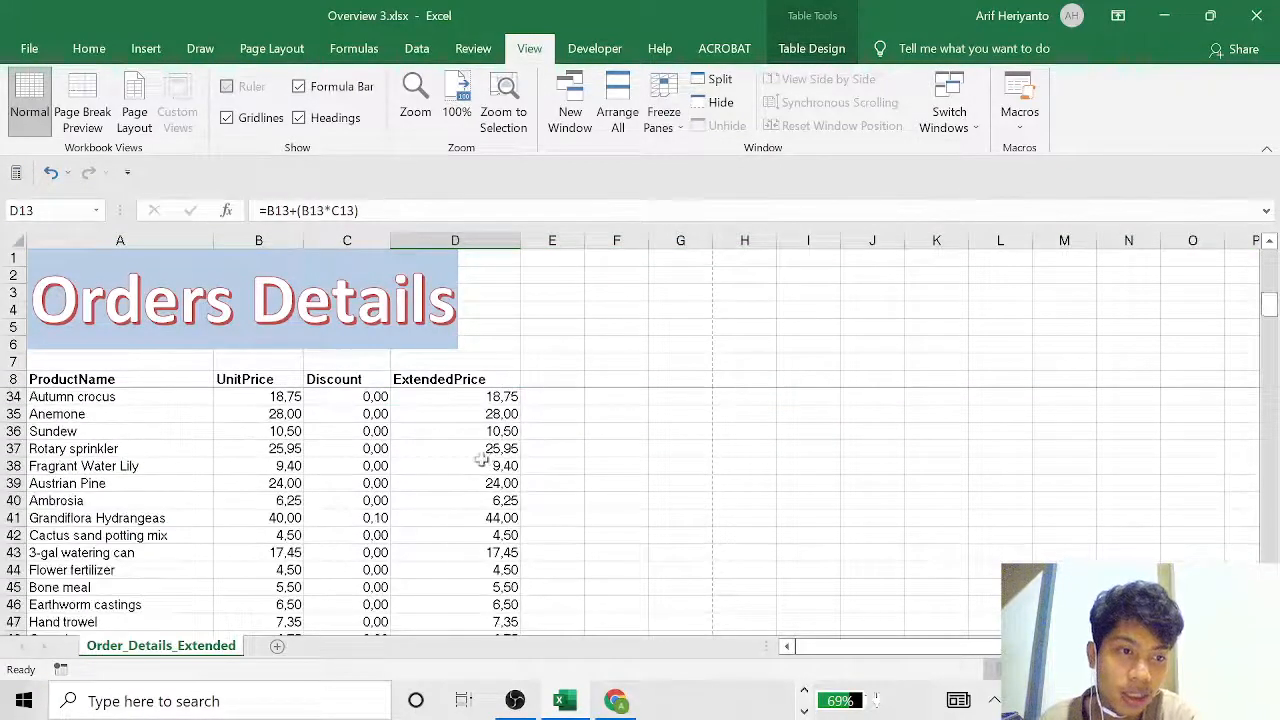
scroll(481, 459, up, 5)
scroll(500, 449, down, 12)
scroll(485, 440, up, 6)
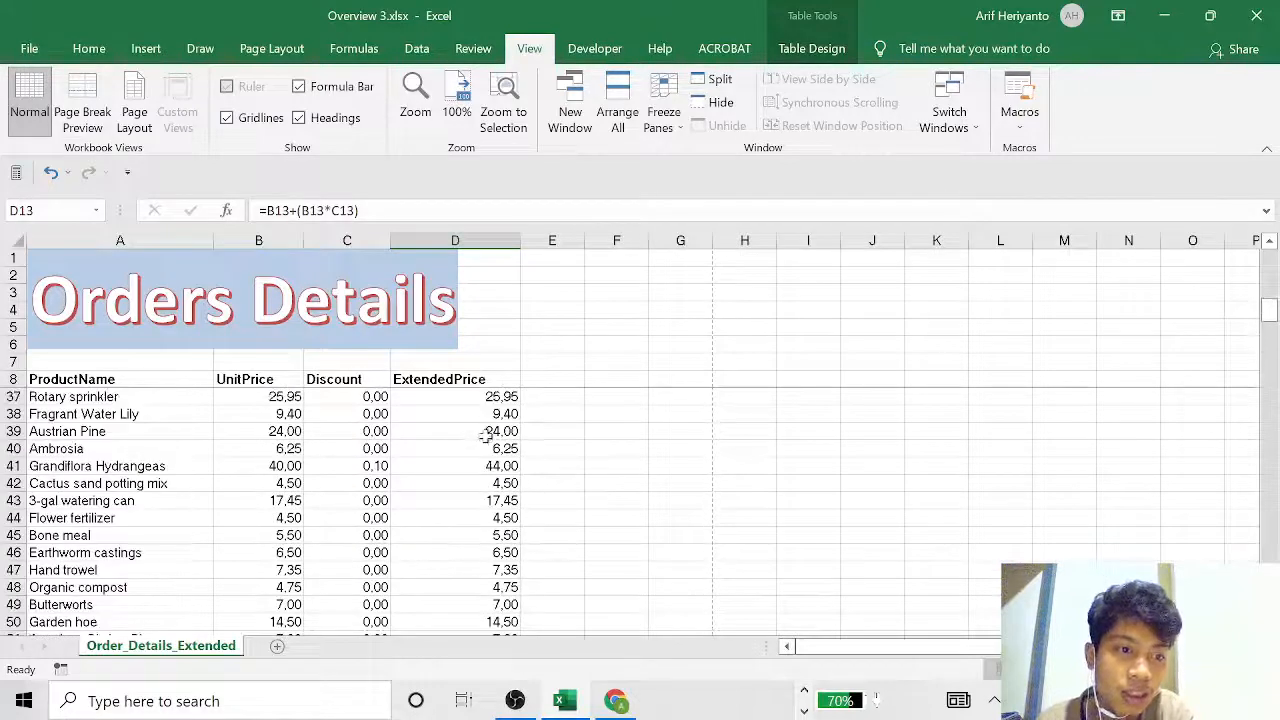
scroll(485, 433, up, 9)
click(13, 379)
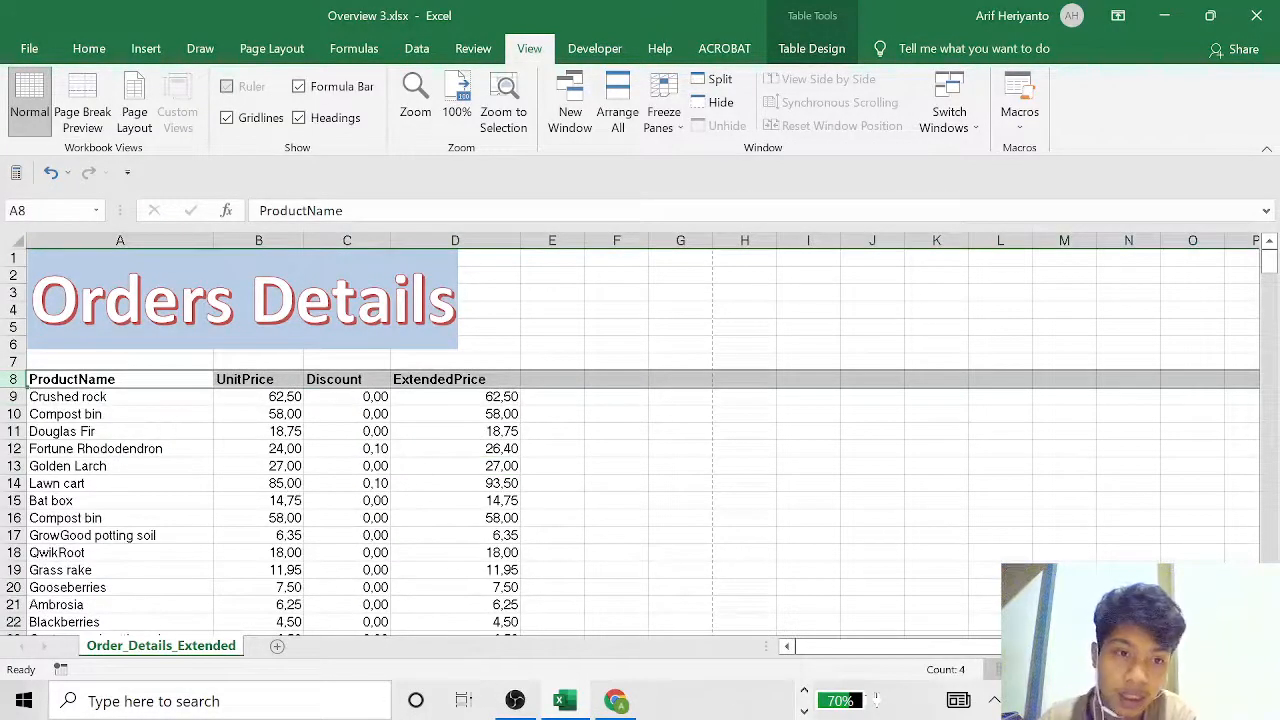
click(346, 430)
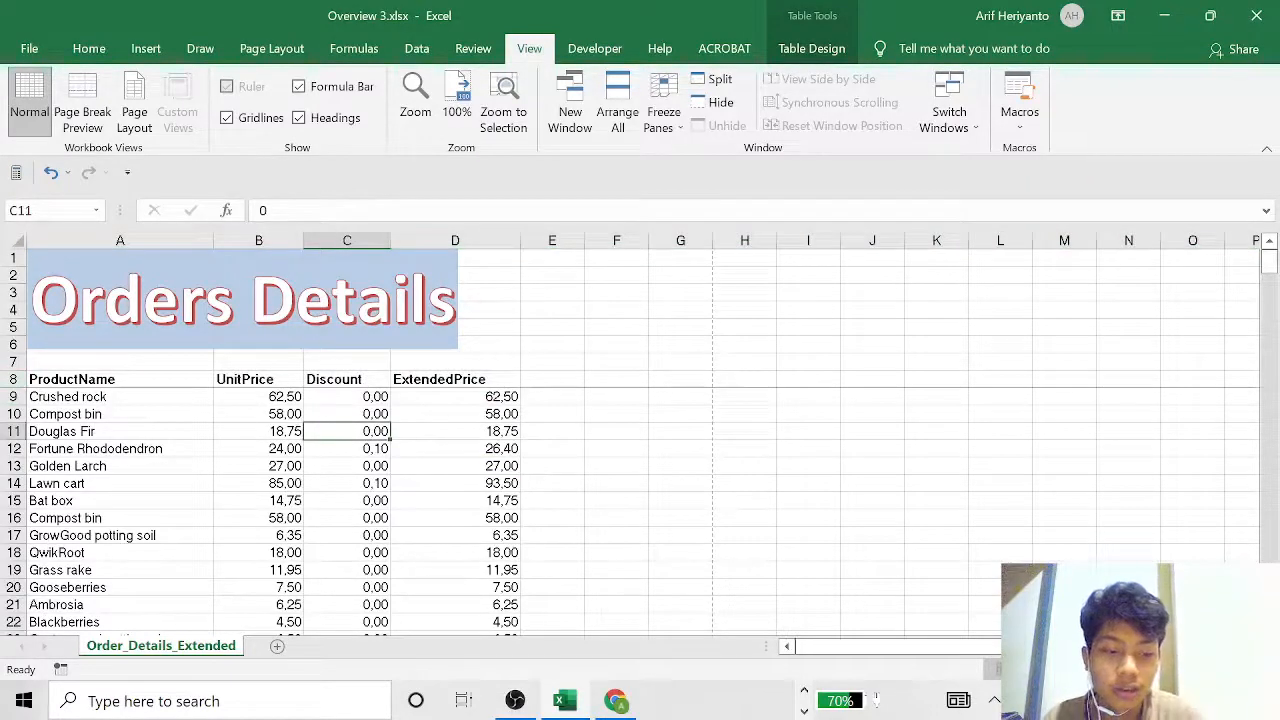
Check Task 1 in the Practice Overview 4 Word document and switch to the Order Details worksheet of Overview 4.xlsx in Excel.
key(alt+Tab)
key(alt+Tab)
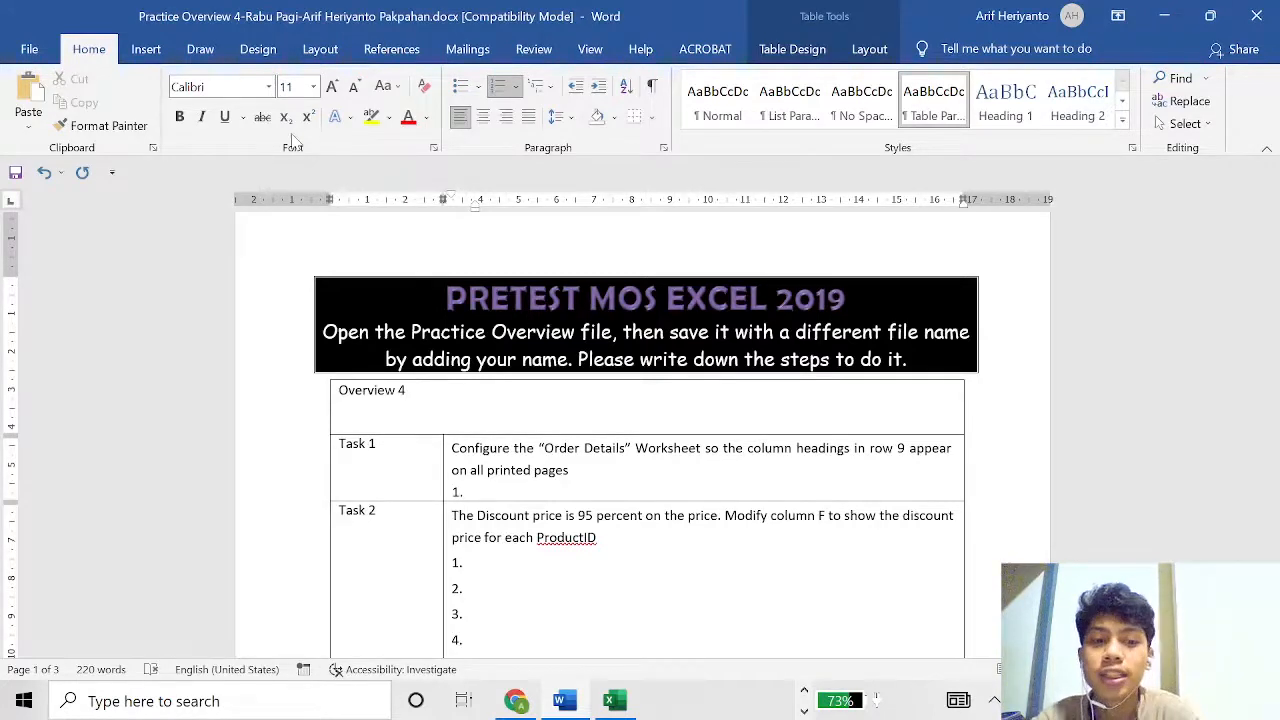
key(alt+Tab)
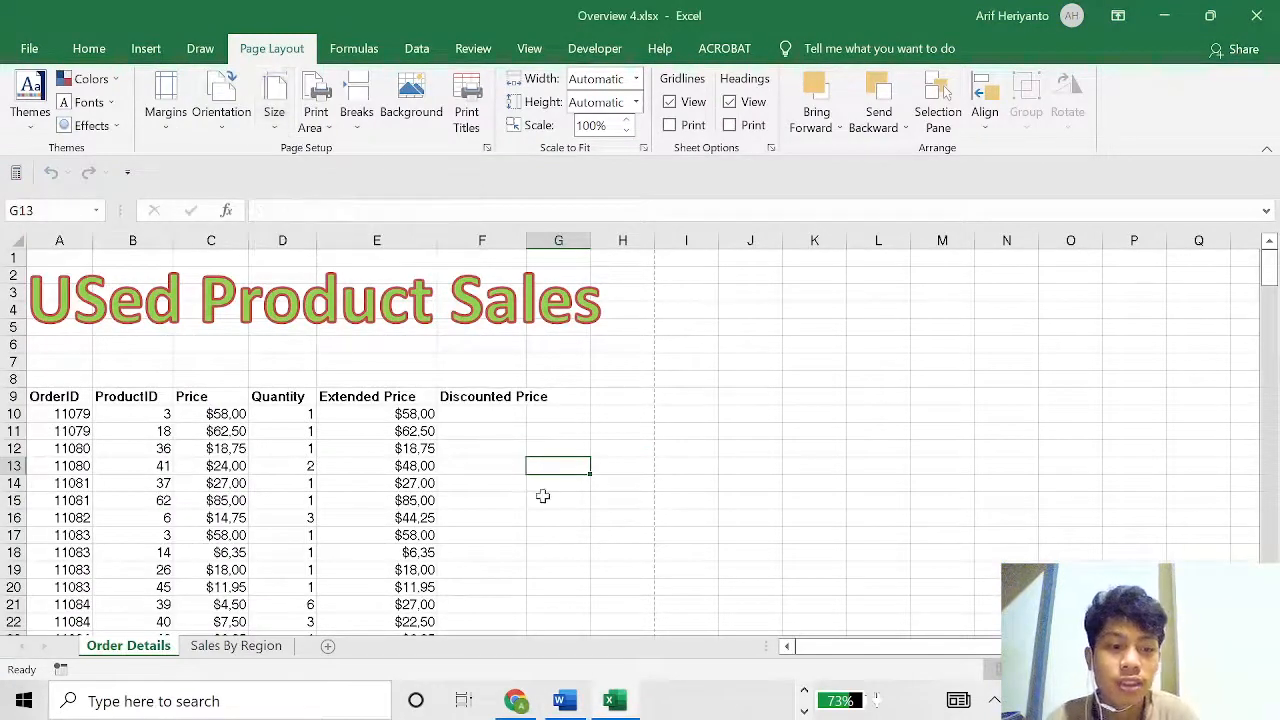
click(515, 476)
click(534, 485)
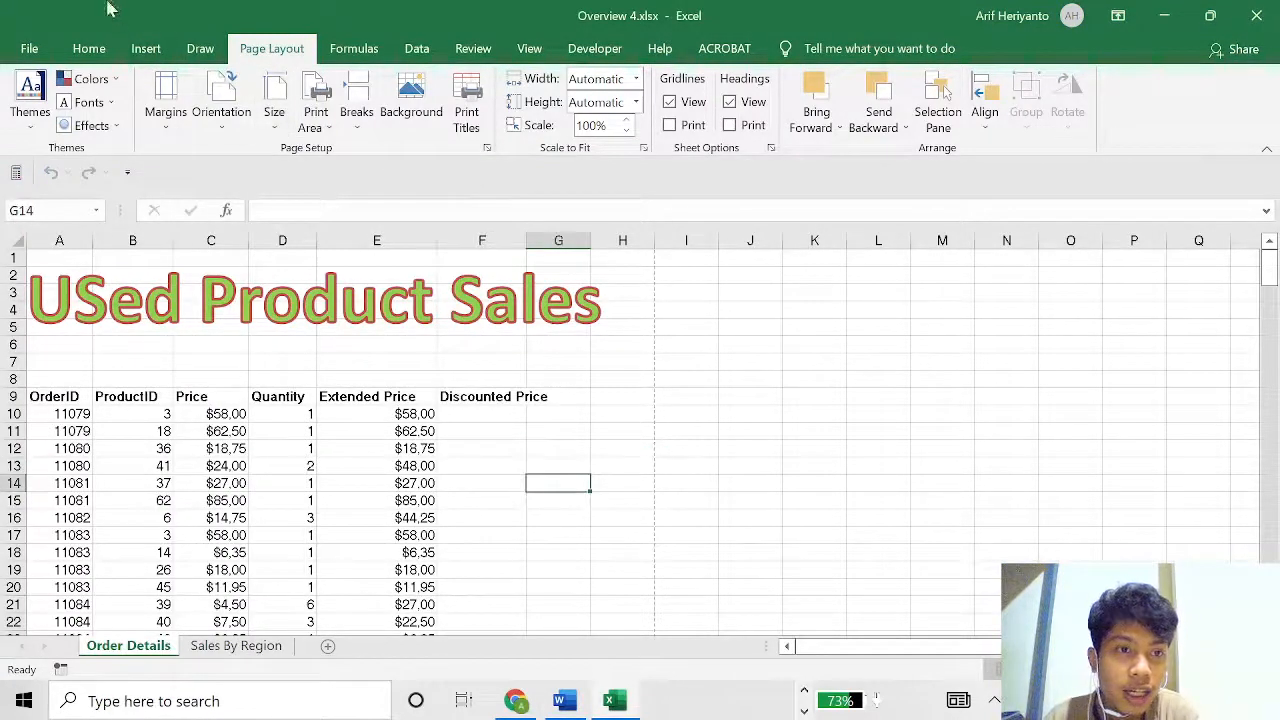
click(88, 48)
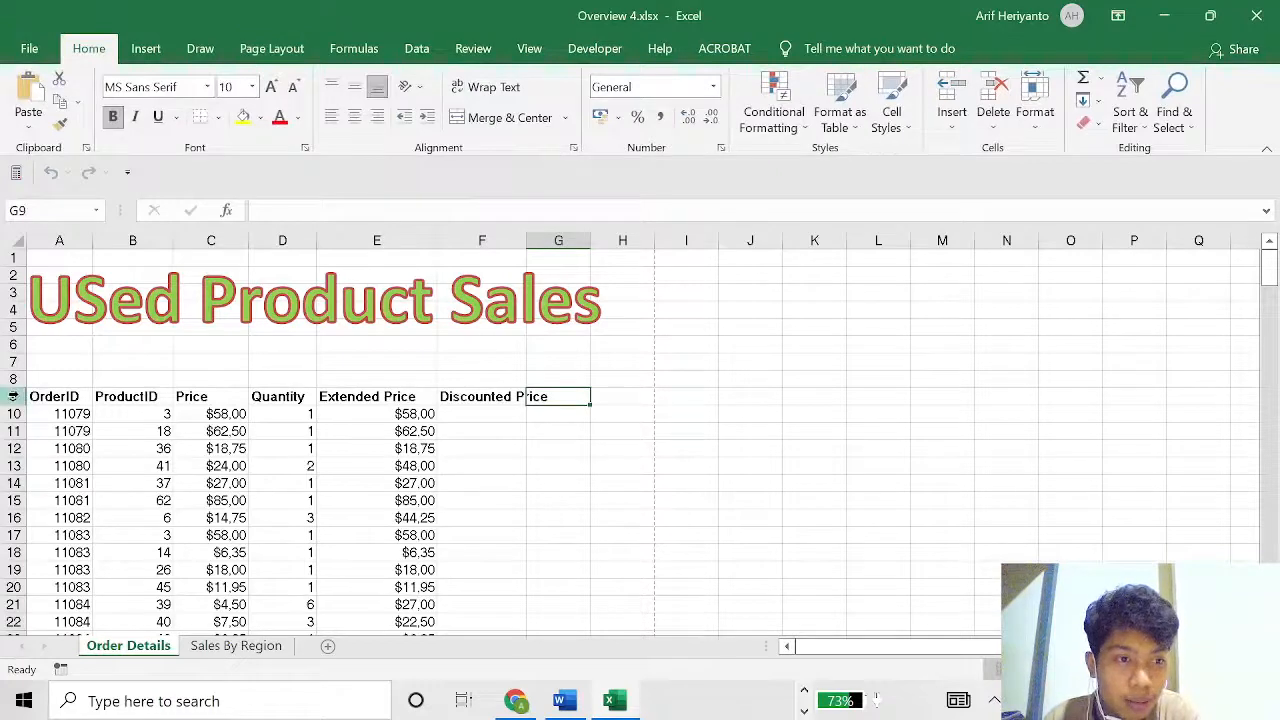
Set row 9 ($9:$9) as the print title row repeated at the top of every Order Details page.
click(12, 396)
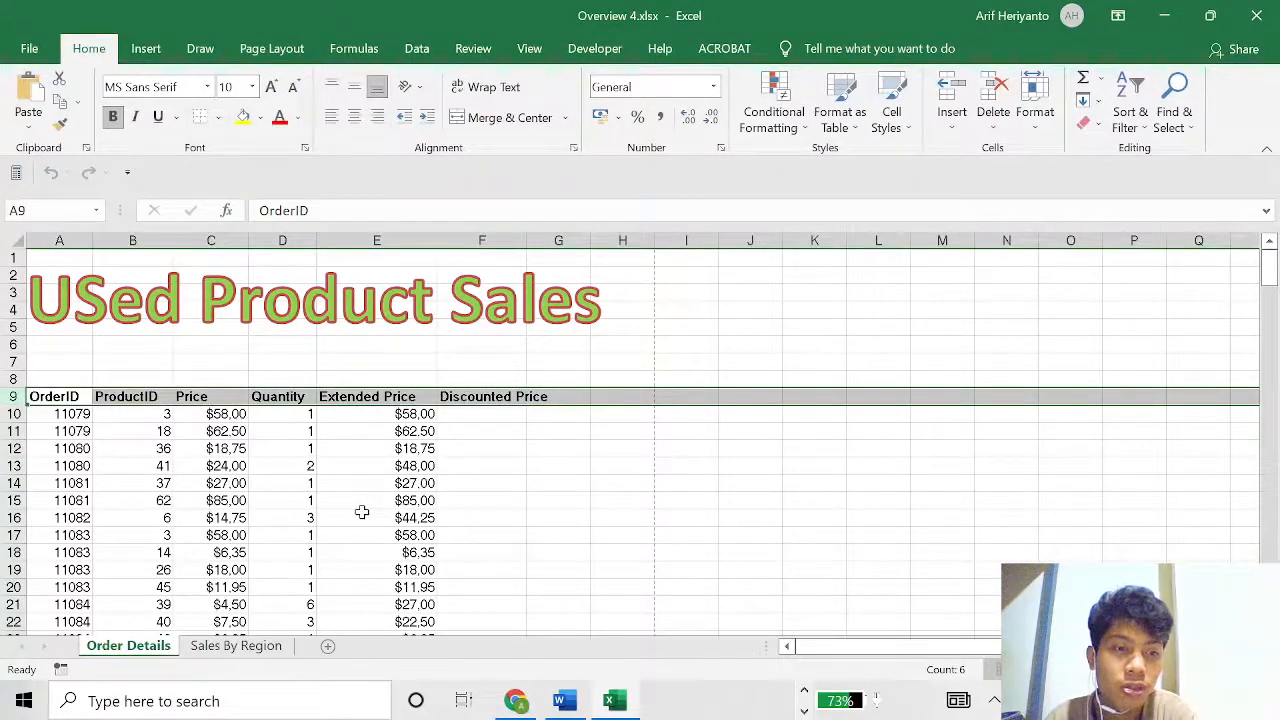
click(285, 48)
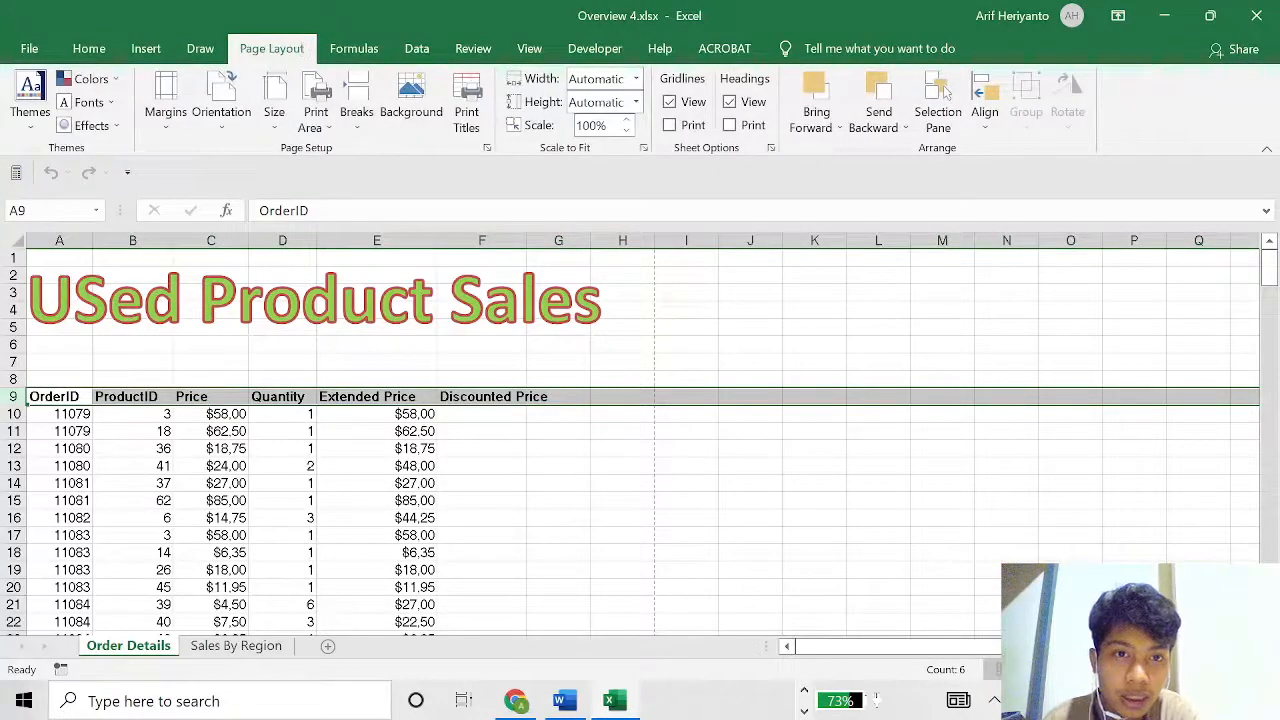
click(470, 98)
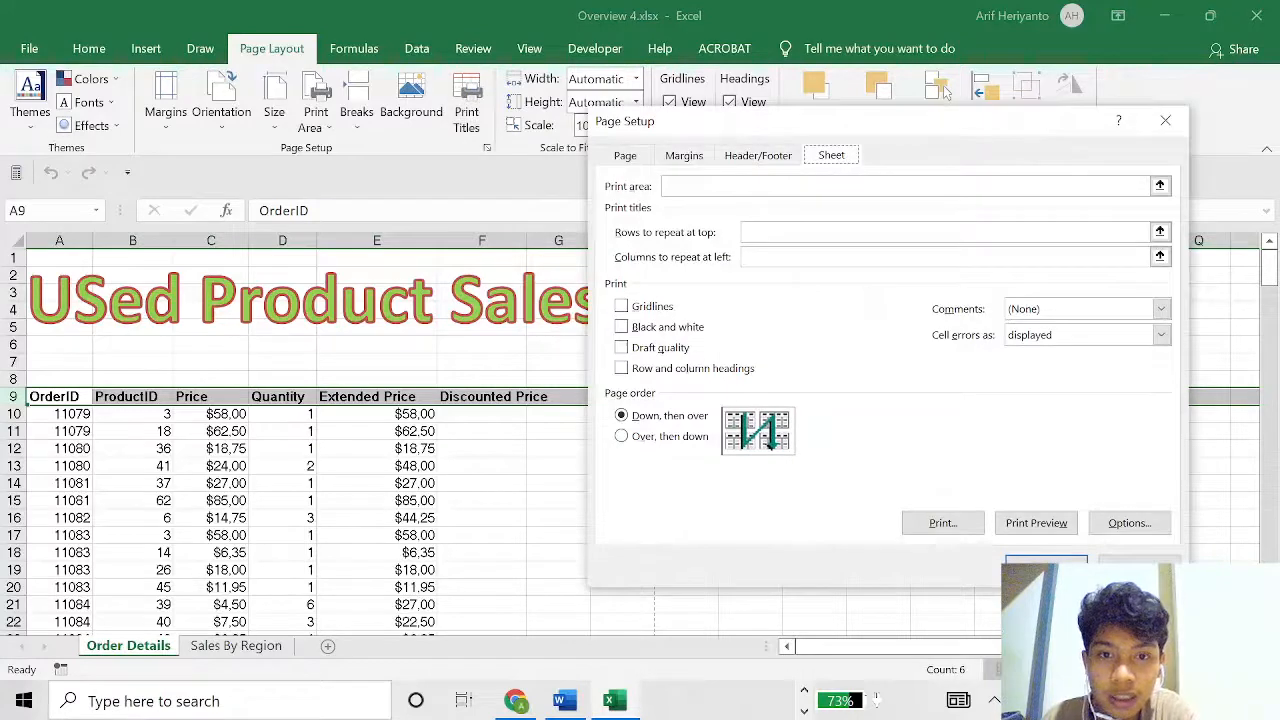
click(740, 232)
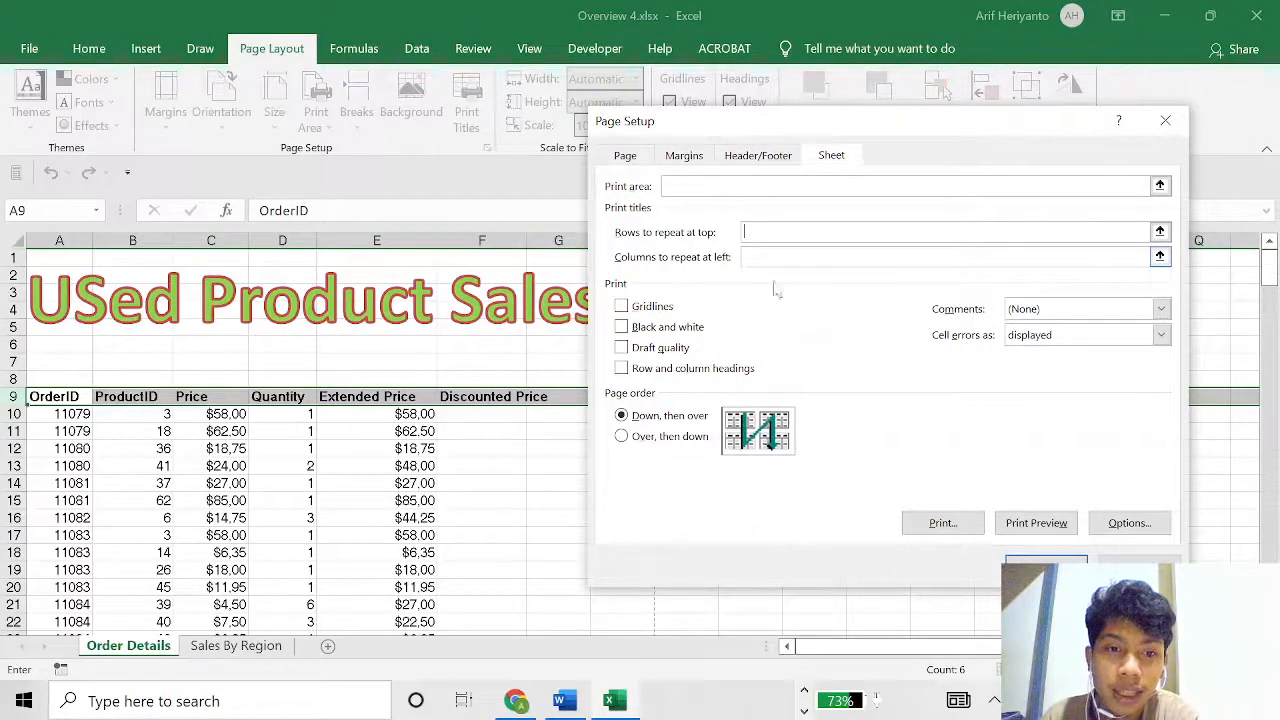
click(13, 396)
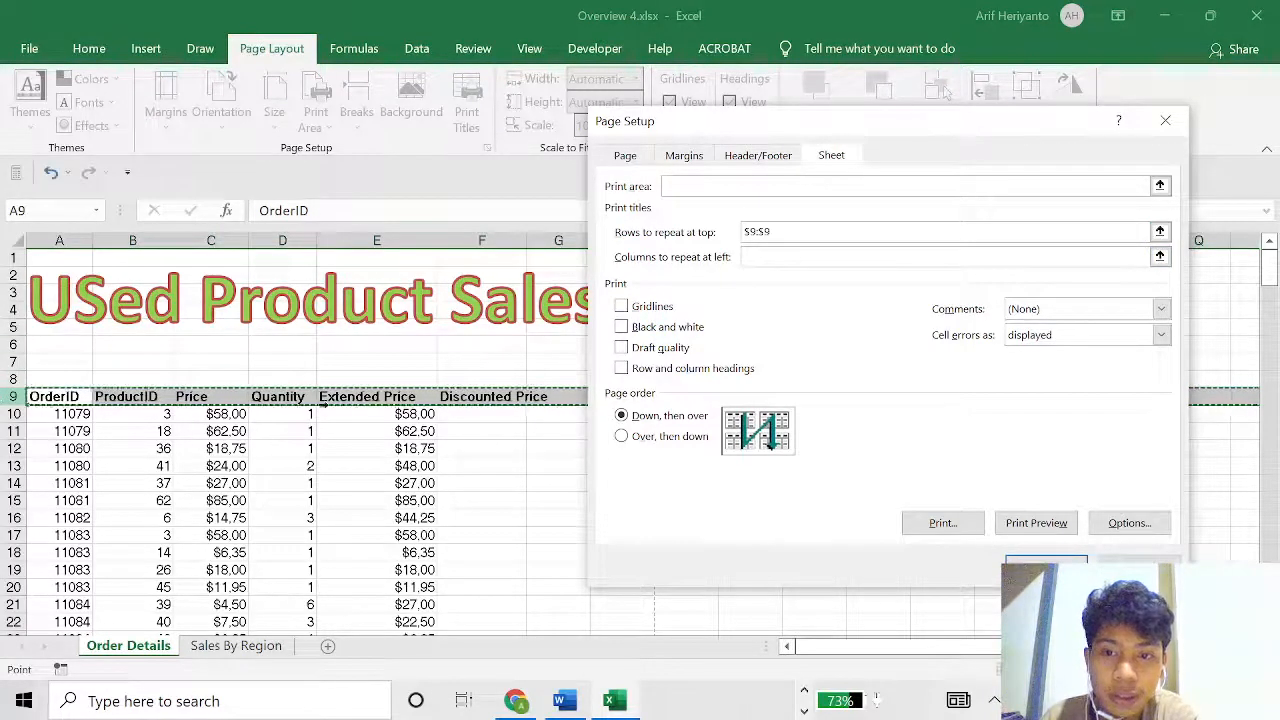
click(1028, 558)
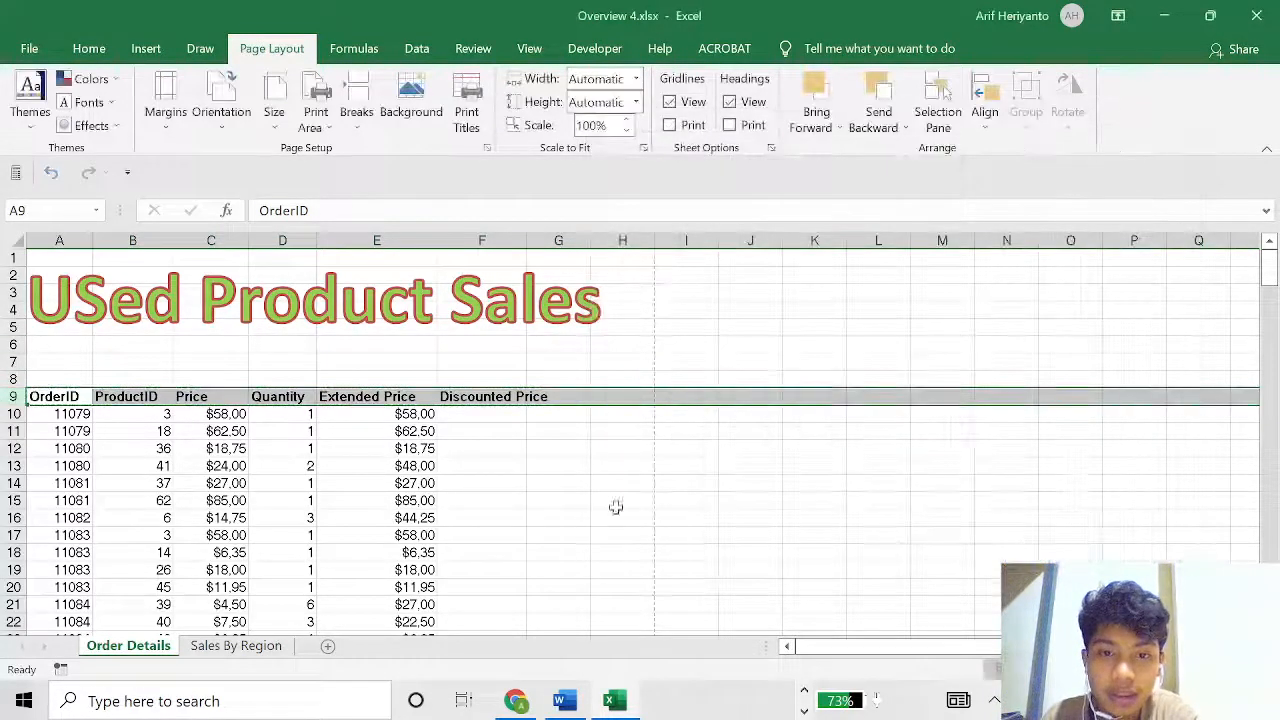
Preview the Order Details printout and check the pages for the repeated row 9 column headings.
click(346, 428)
click(281, 361)
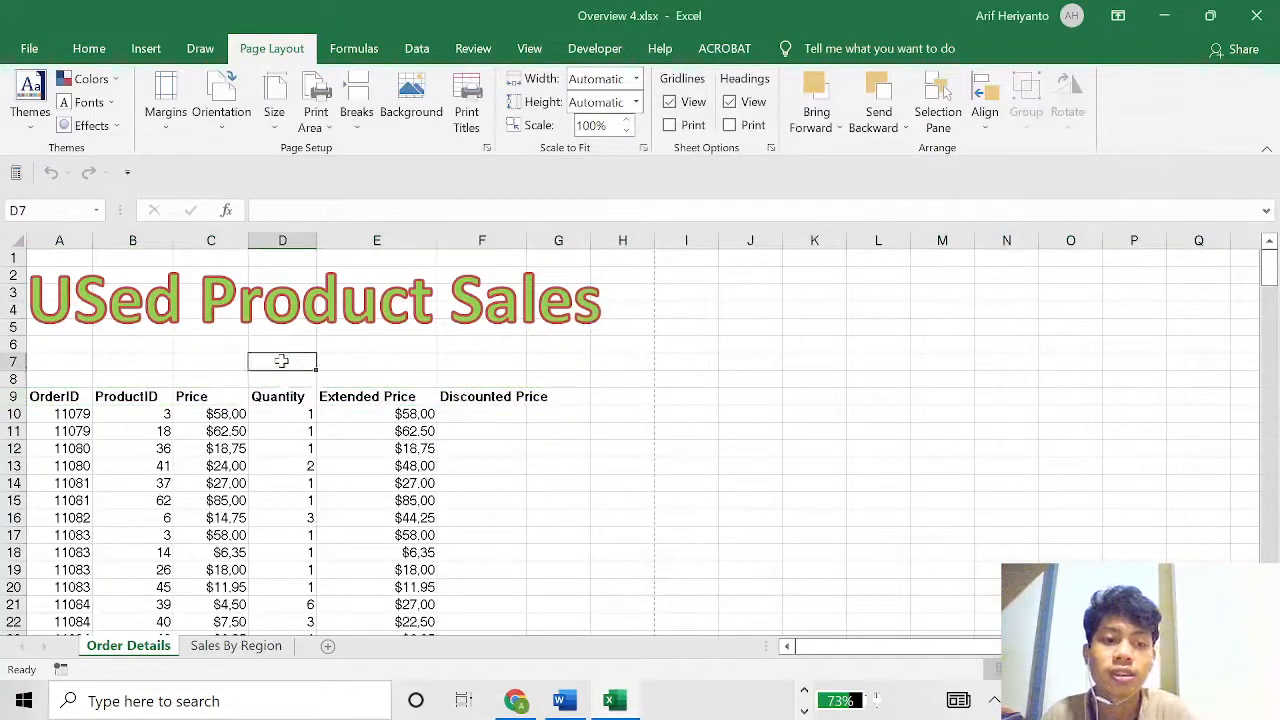
key(ctrl+p)
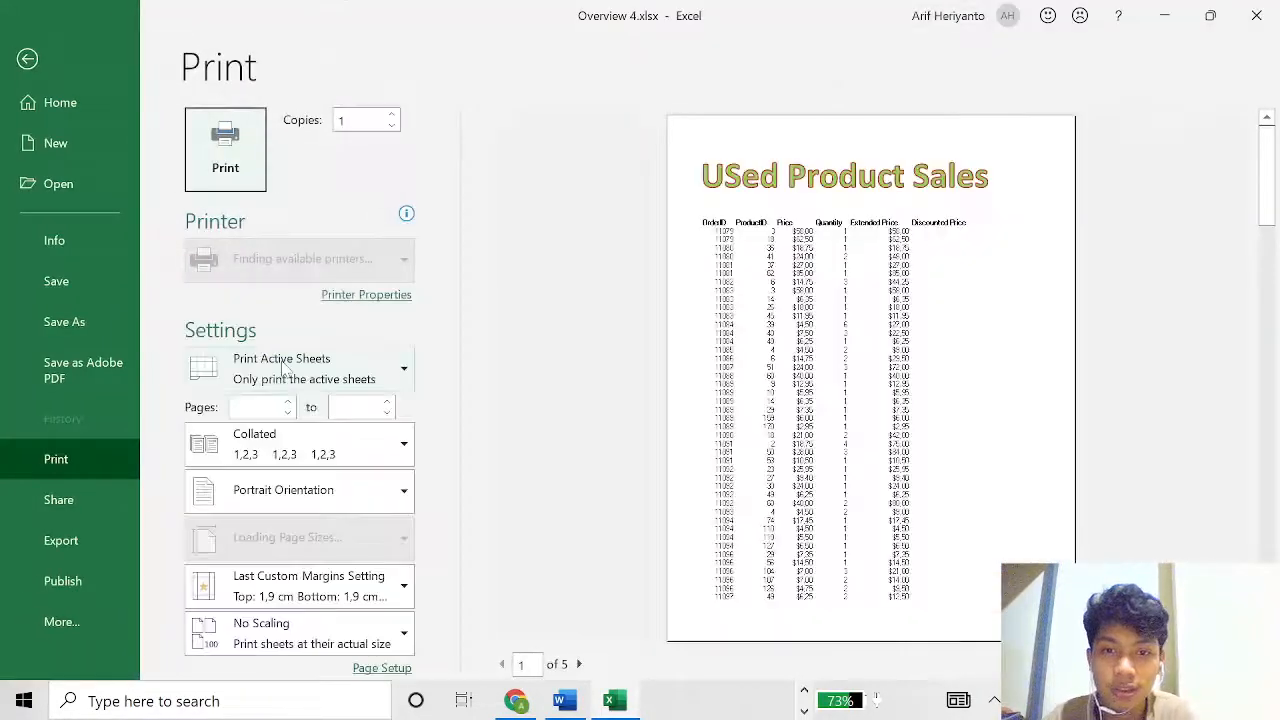
scroll(933, 287, down, 4)
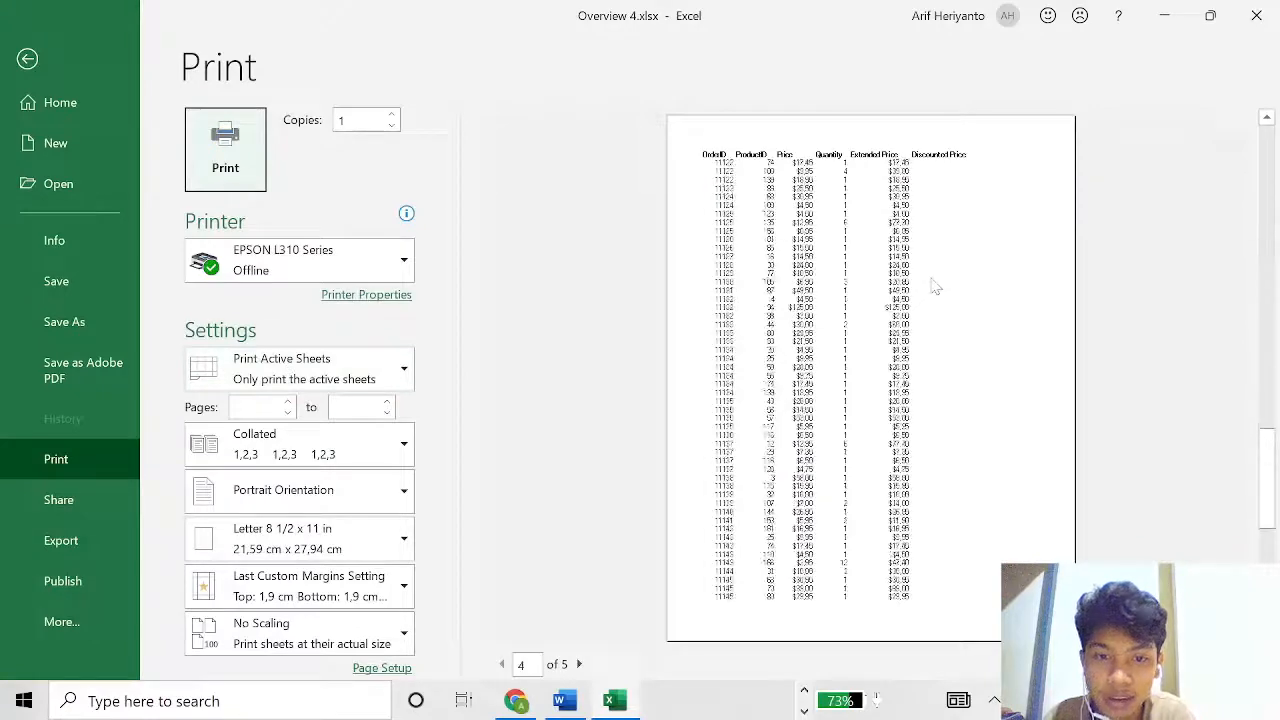
Recheck the Order Details print preview pages for the row 9 headings, then return to the worksheet.
scroll(933, 287, up, 5)
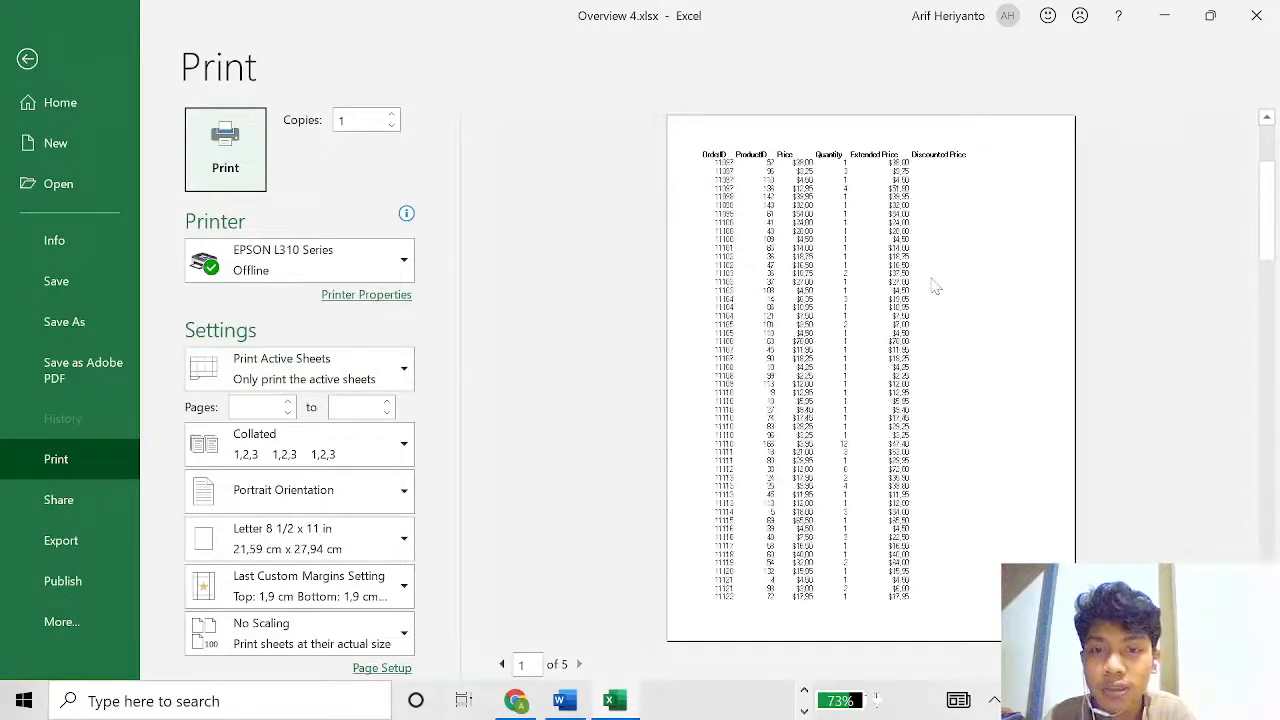
scroll(740, 215, down, 3)
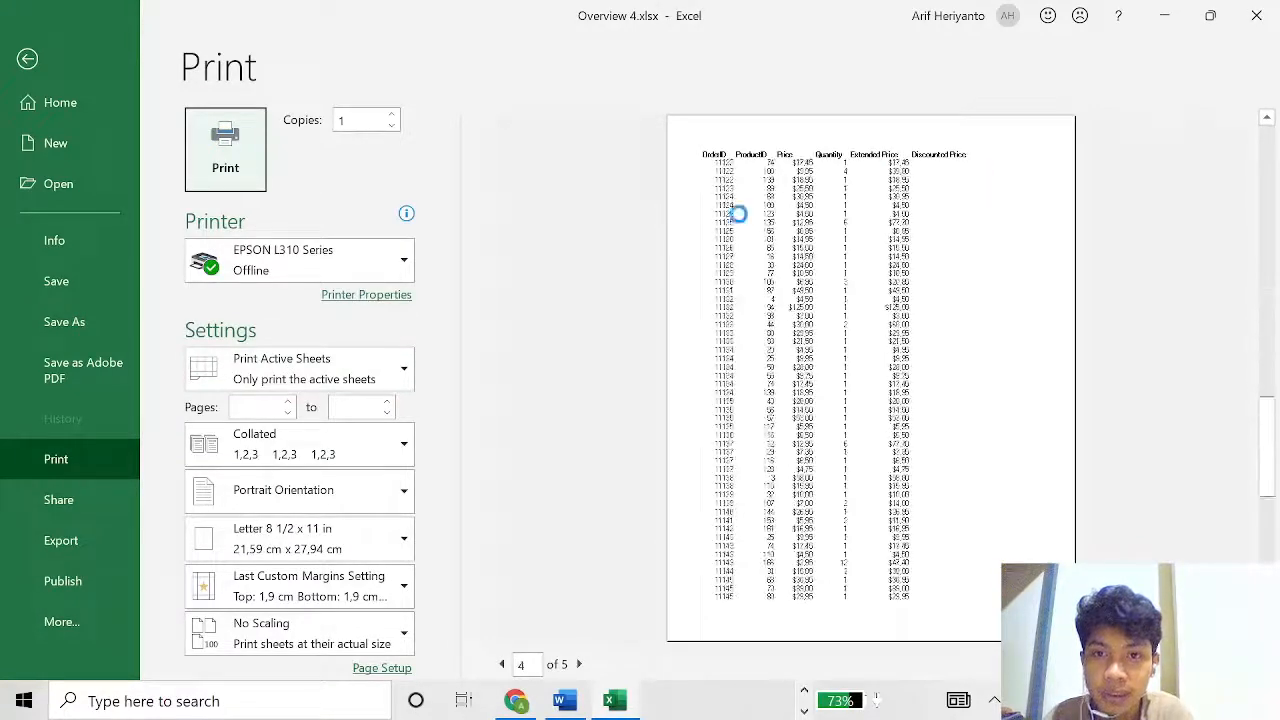
scroll(943, 163, down, 2)
key(Escape)
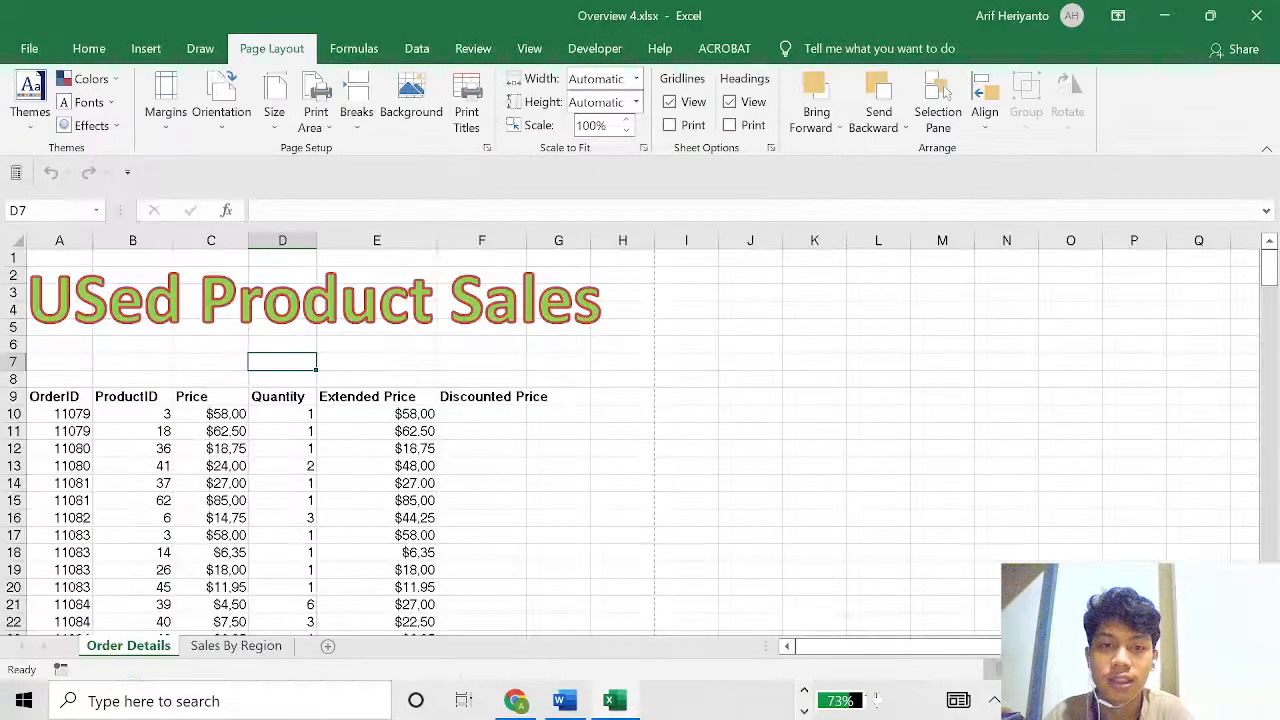
Check the Task 2 instruction in the Practice Overview 4 Word document and return to Overview 4.xlsx in Excel.
key(alt+Tab)
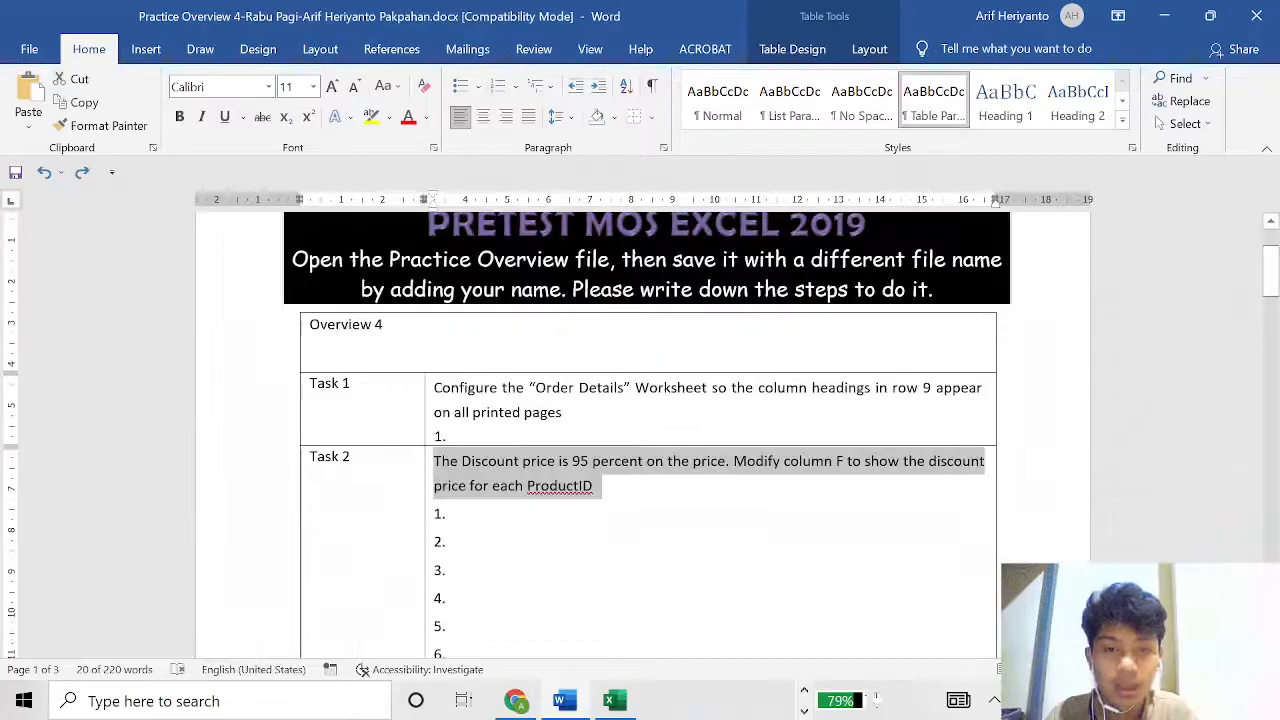
click(465, 570)
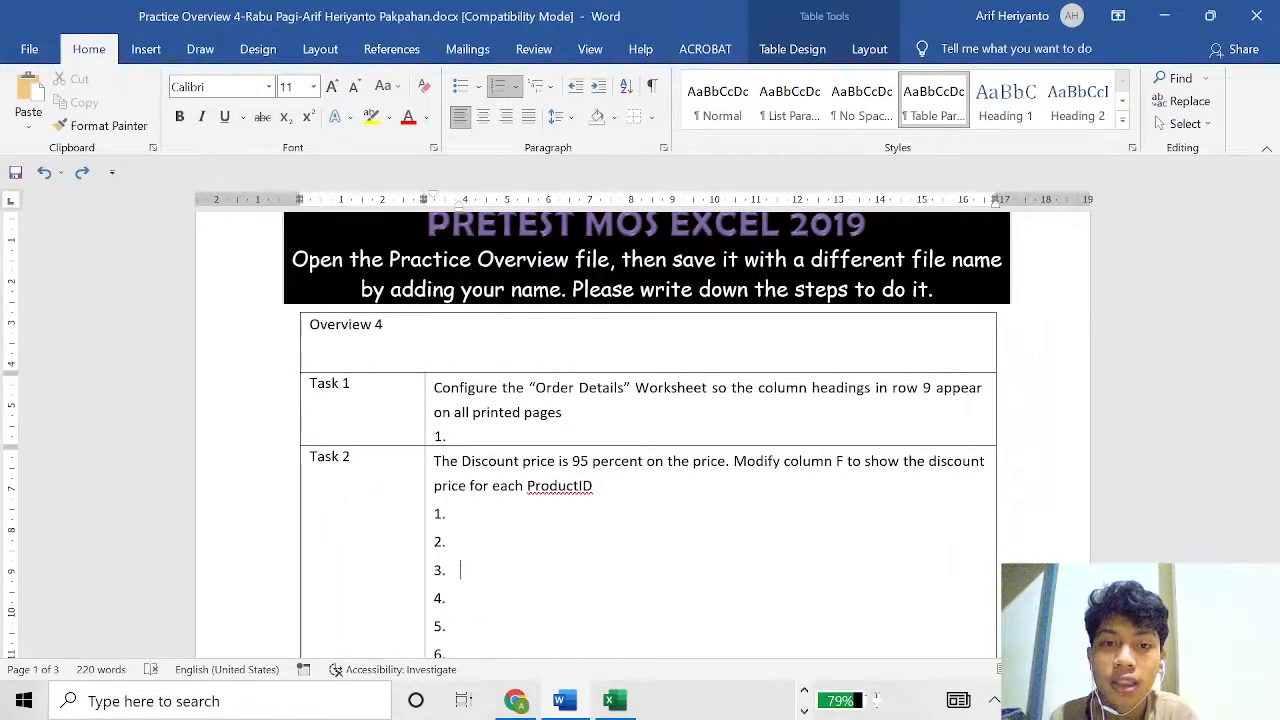
key(alt+Tab)
key(alt+Tab)
key(alt+Tab)
key(alt+Tab)
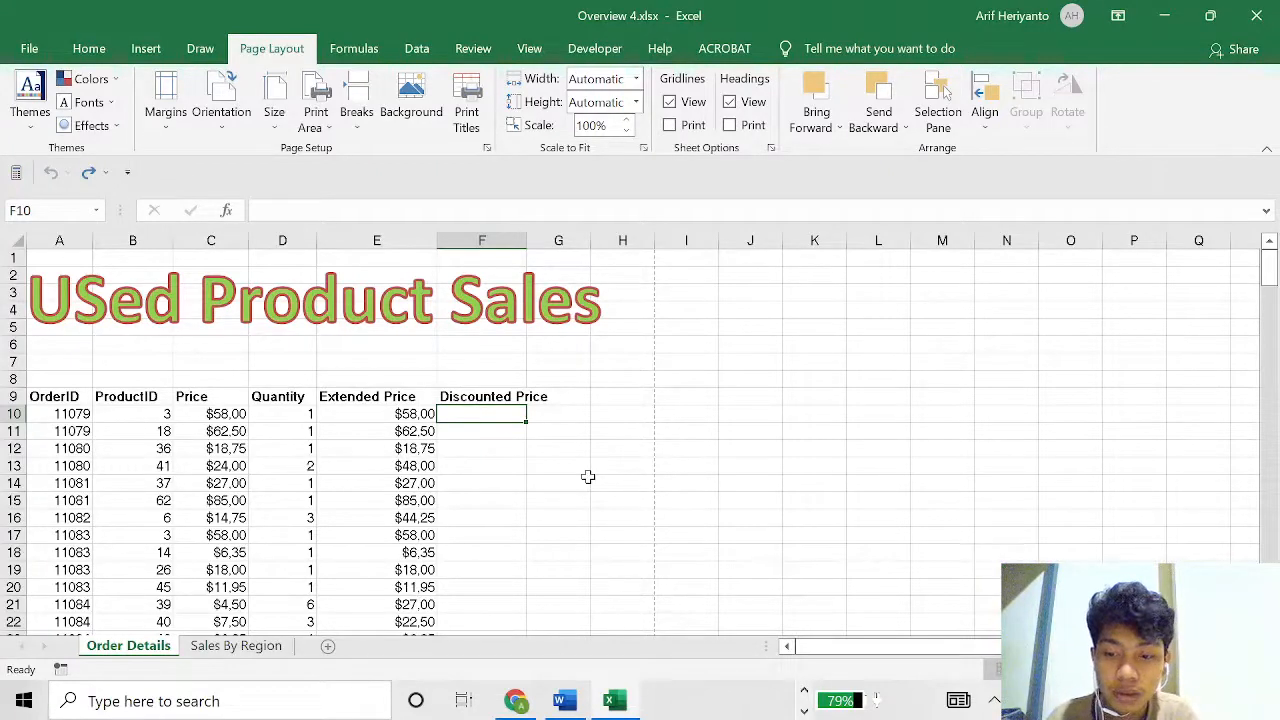
Enter the formula =95%*C10 in cell F10 and fill it down the whole Discounted Price column.
text(=9)
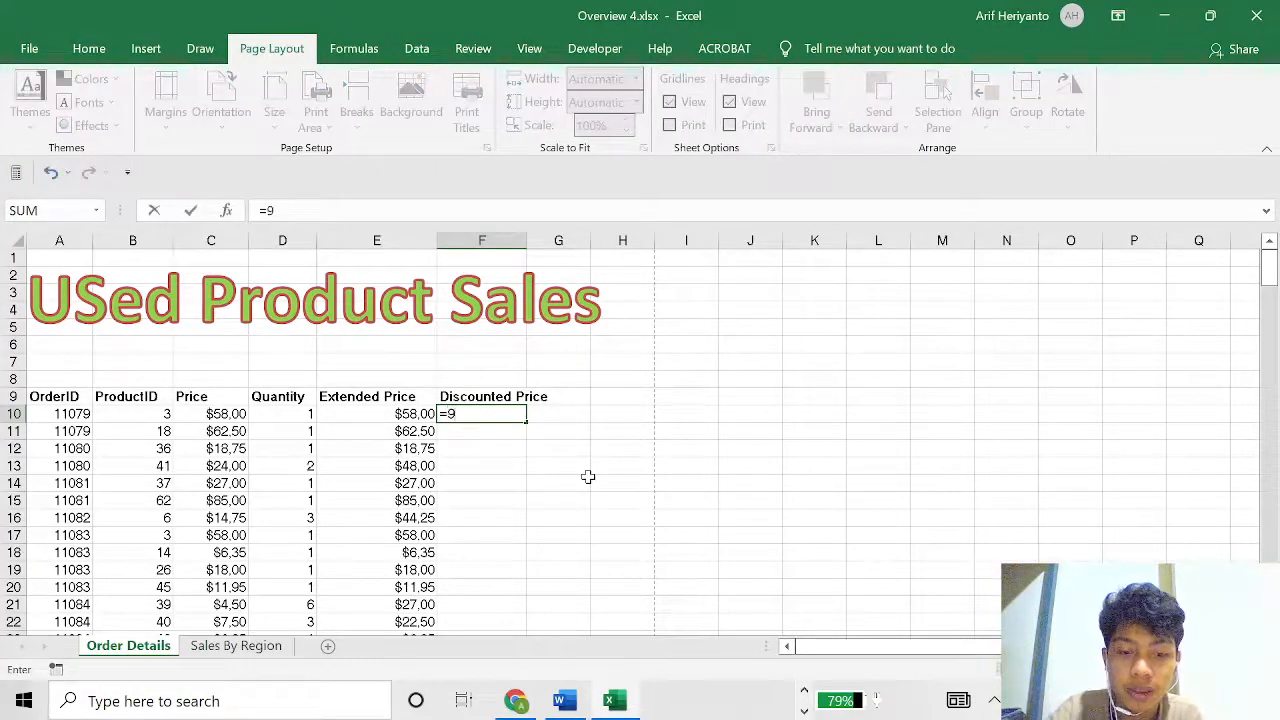
text(5)
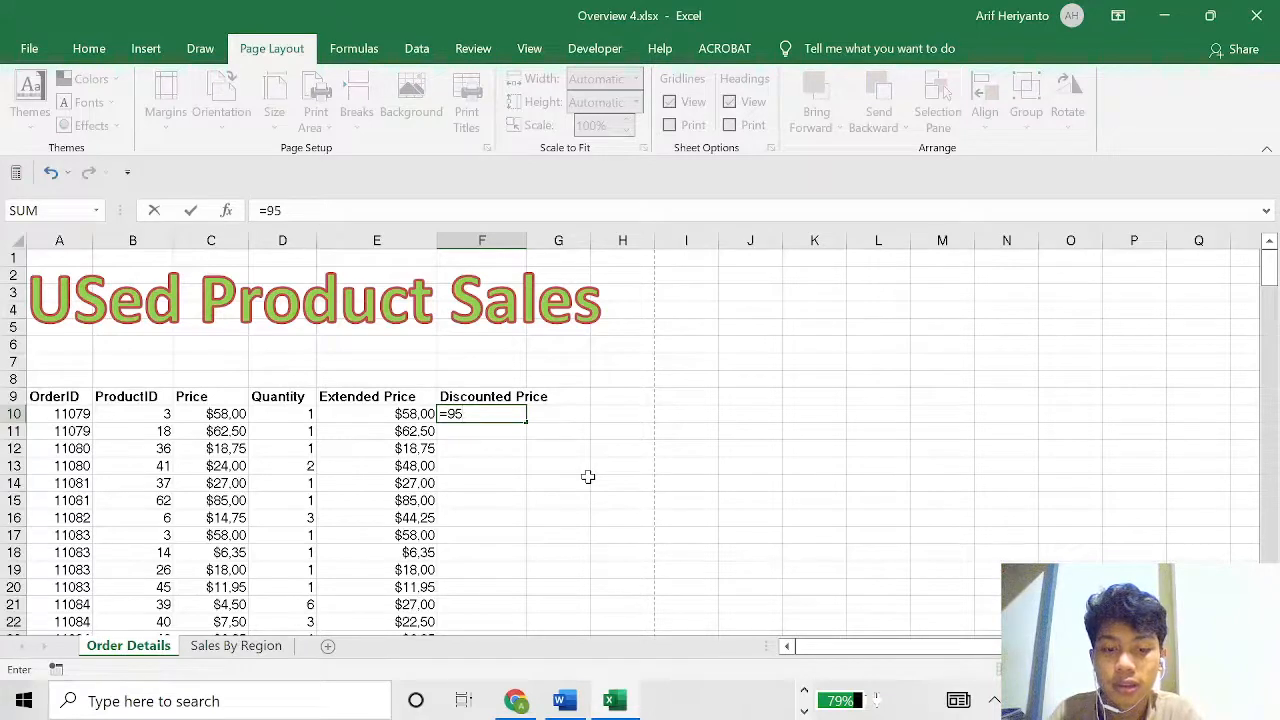
text(%)
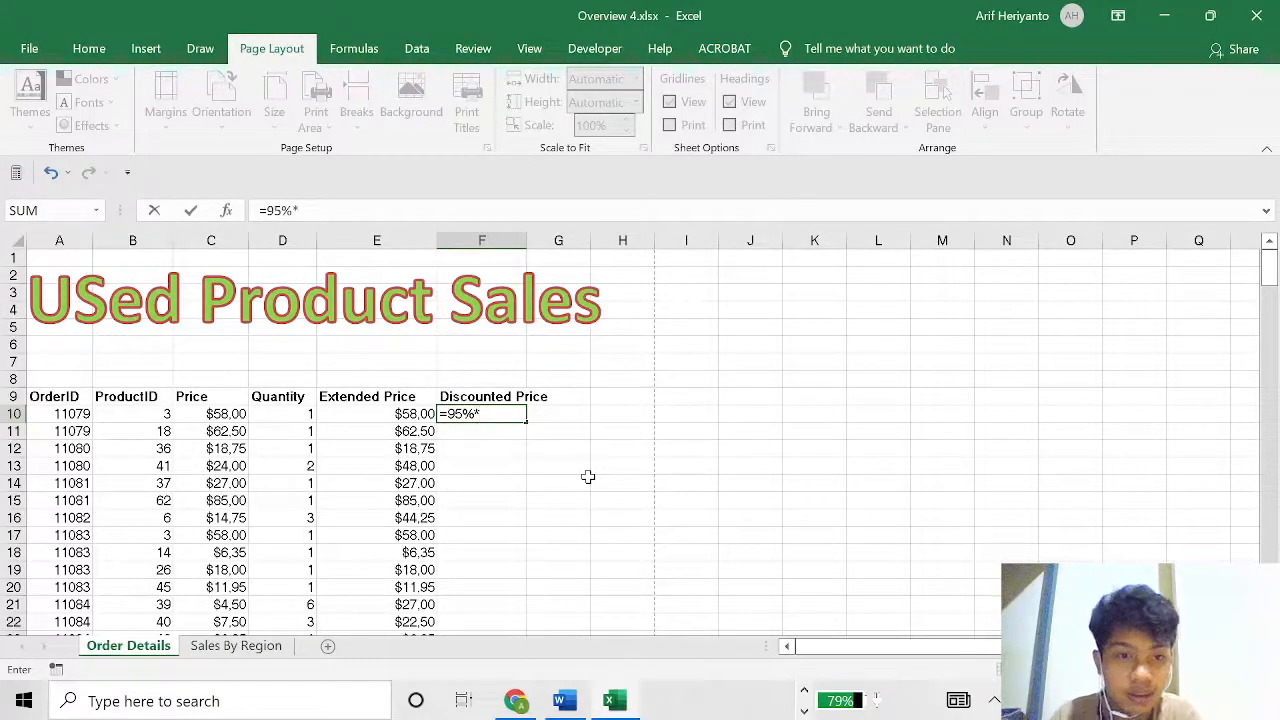
text(*)
click(230, 414)
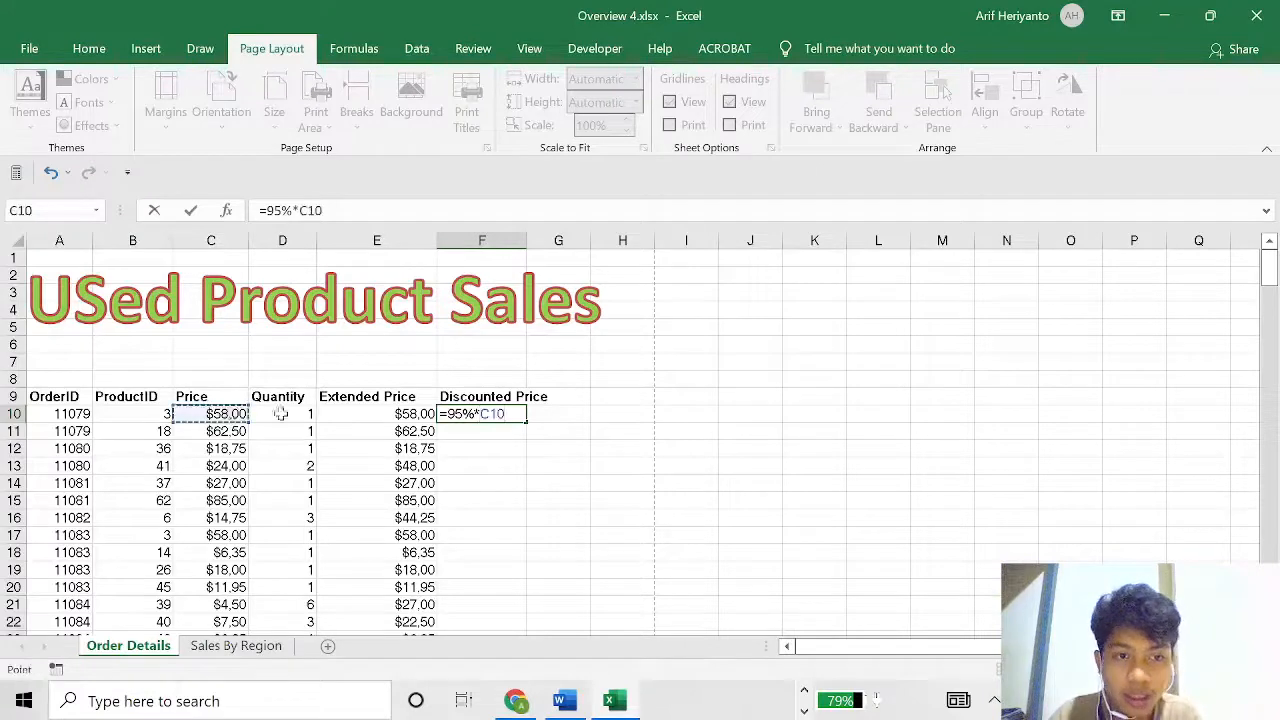
key(Return)
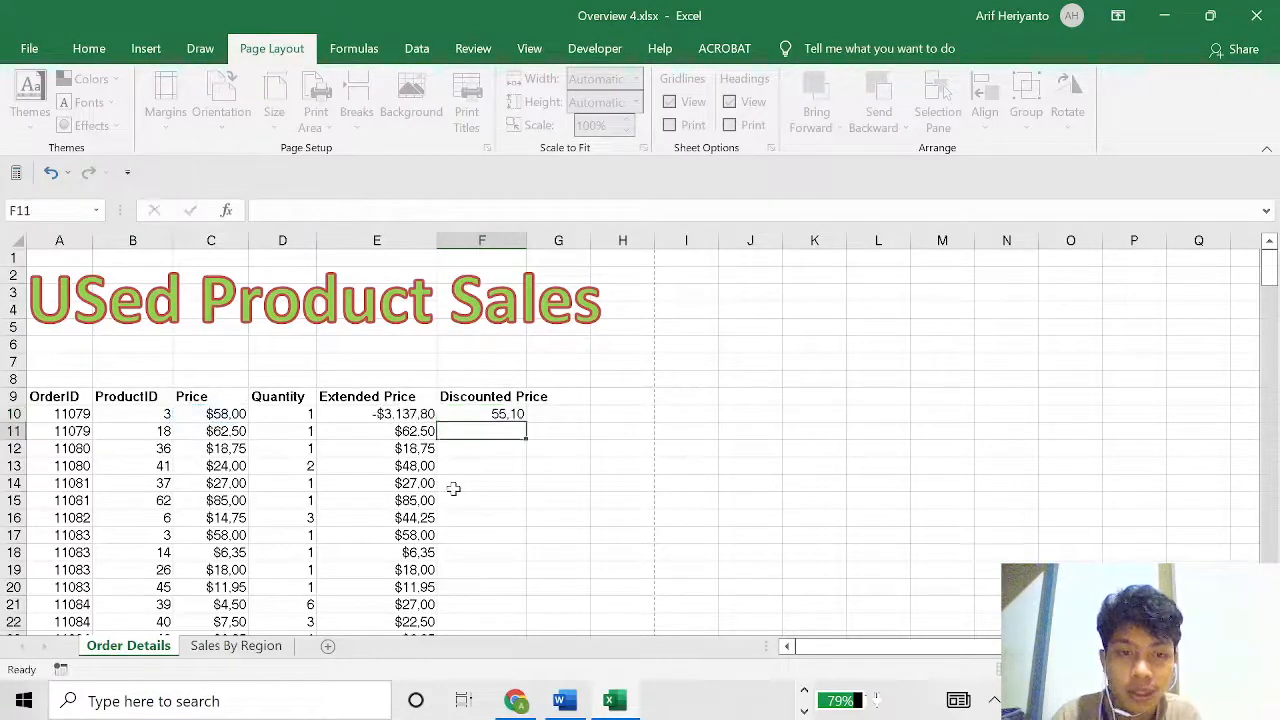
click(509, 413)
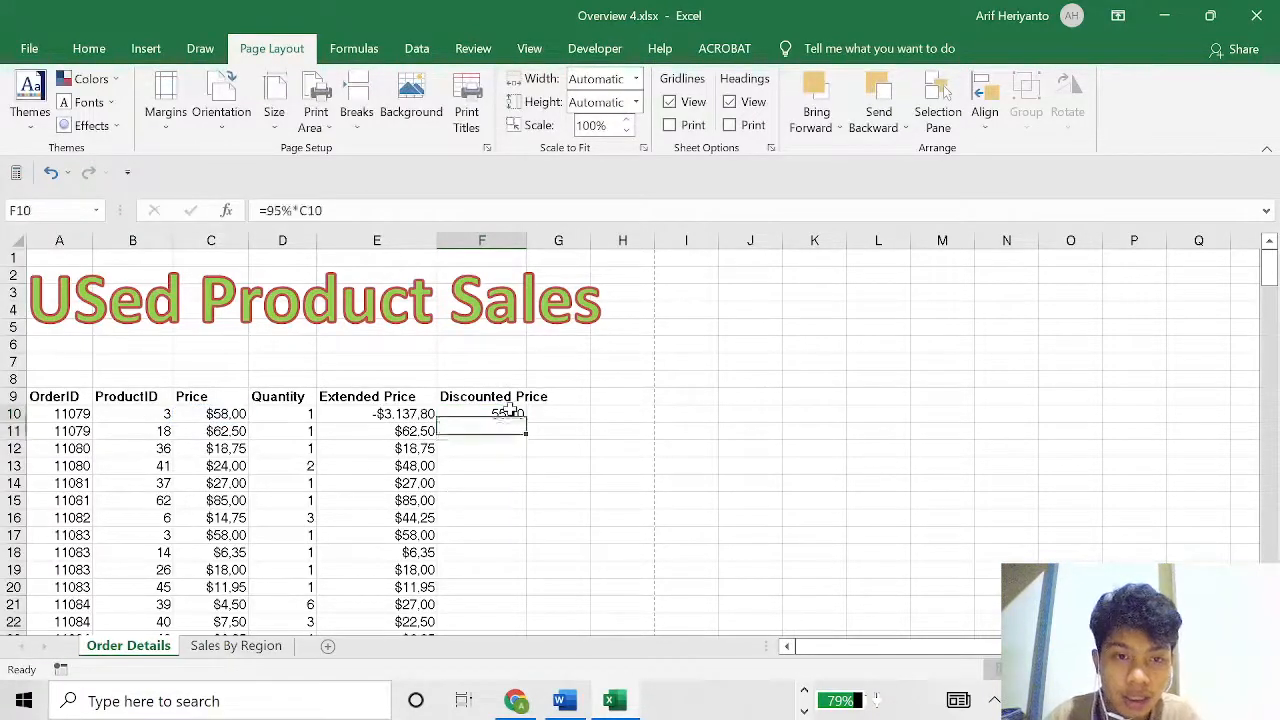
double_click(527, 423)
Check the filled Discounted Price values and formulas throughout column F, ending back at cell F10.
scroll(573, 513, down, 7)
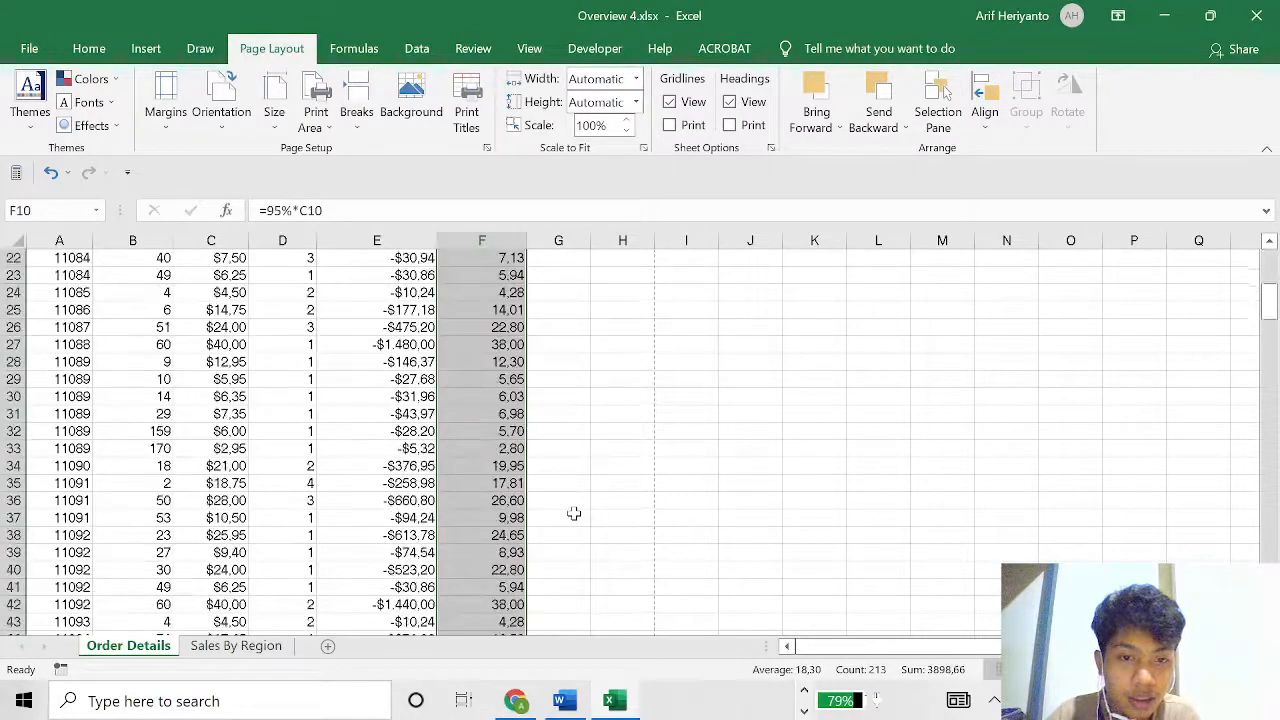
scroll(573, 513, down, 19)
click(597, 444)
scroll(597, 446, down, 7)
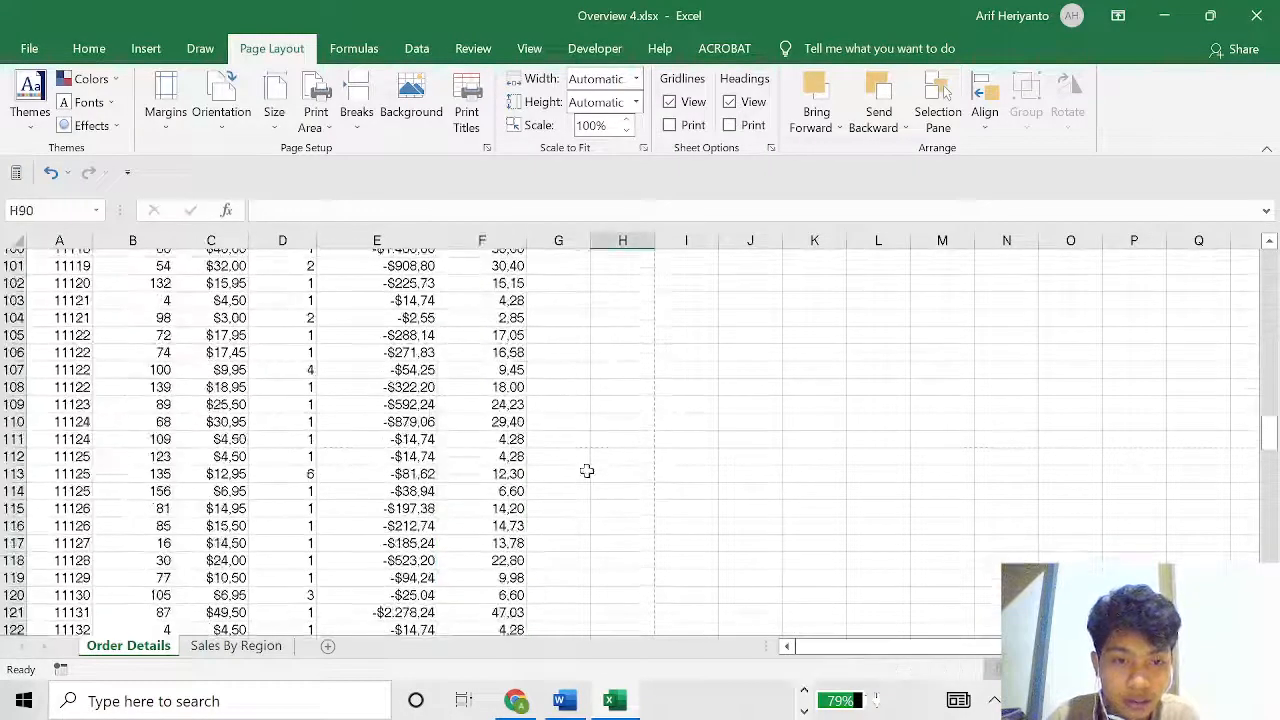
scroll(587, 471, down, 11)
scroll(717, 540, up, 20)
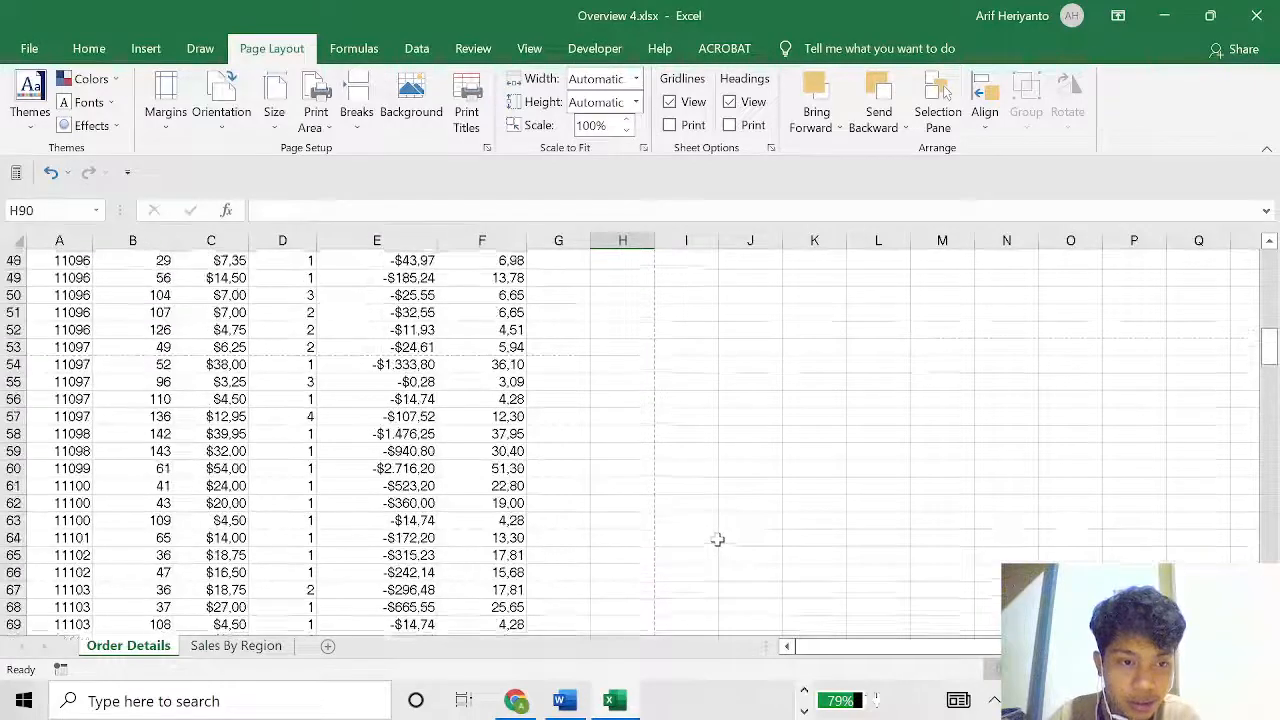
scroll(717, 540, up, 6)
click(484, 416)
key(Down)
key(Down)
key(Down)
key(Up)
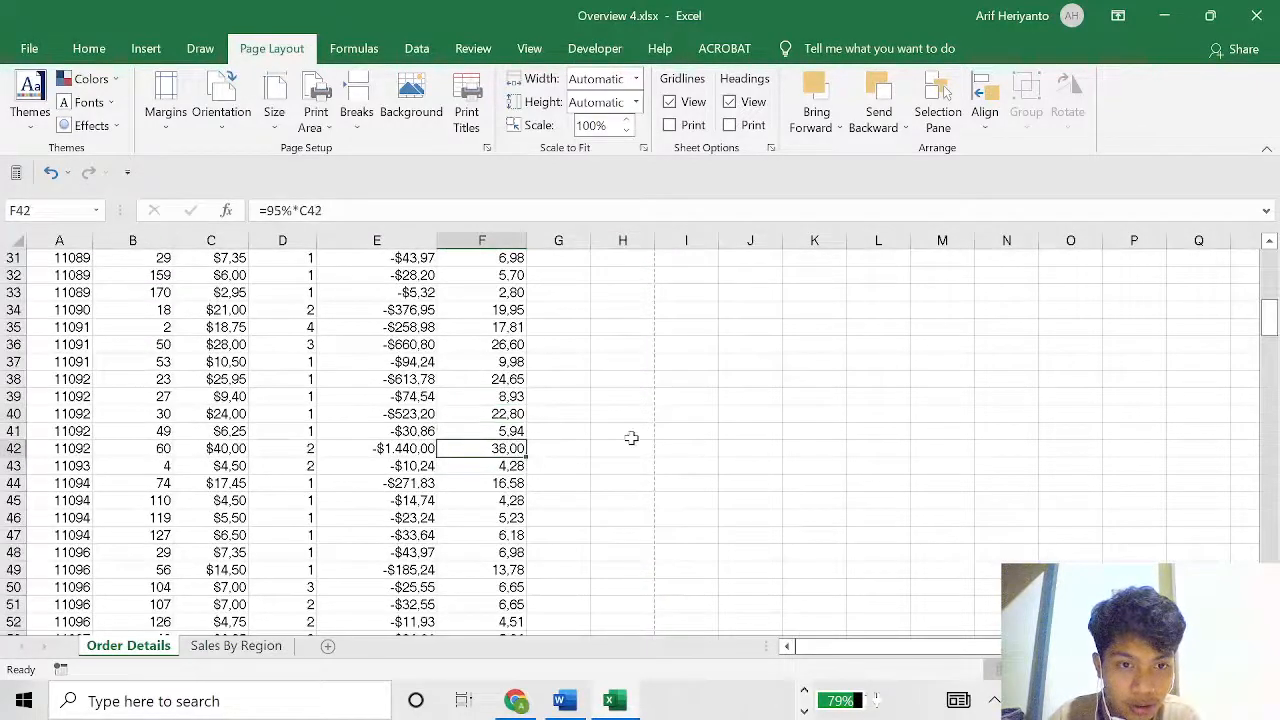
scroll(631, 437, up, 10)
click(524, 414)
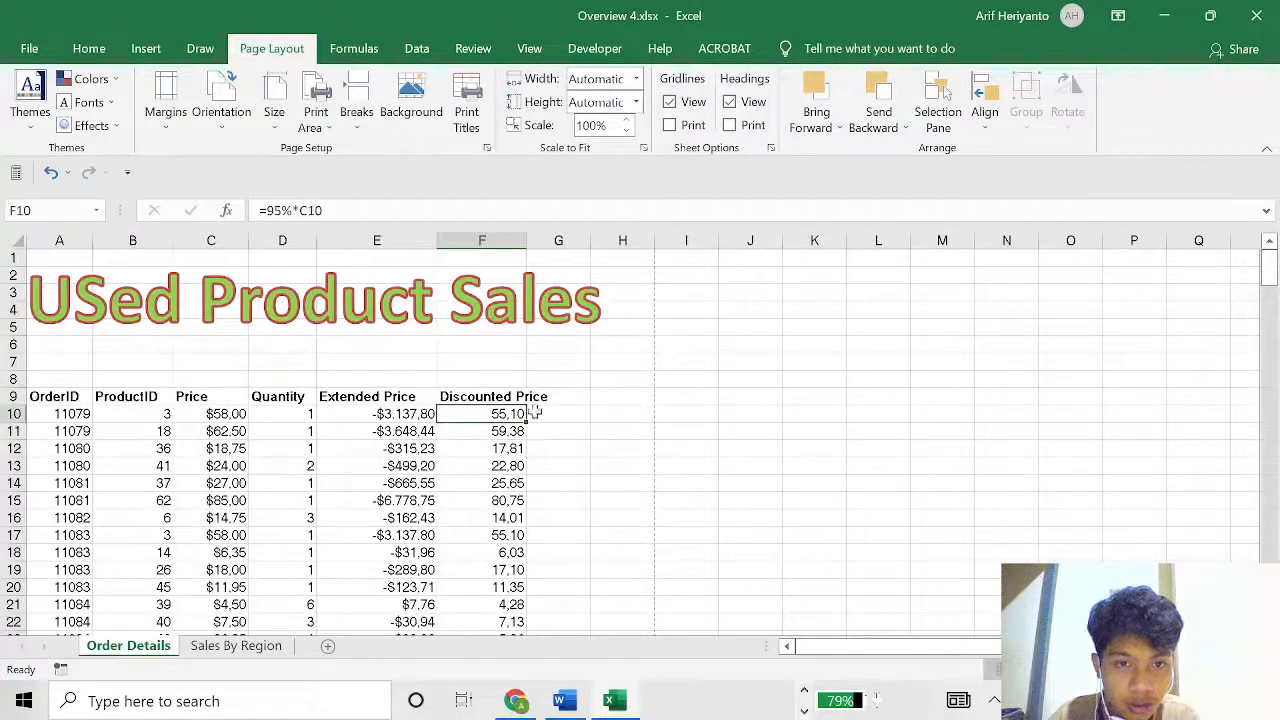
Check the Task 3 instruction in the Word document and return to the Order Details worksheet in Excel.
key(alt+Tab)
key(Tab)
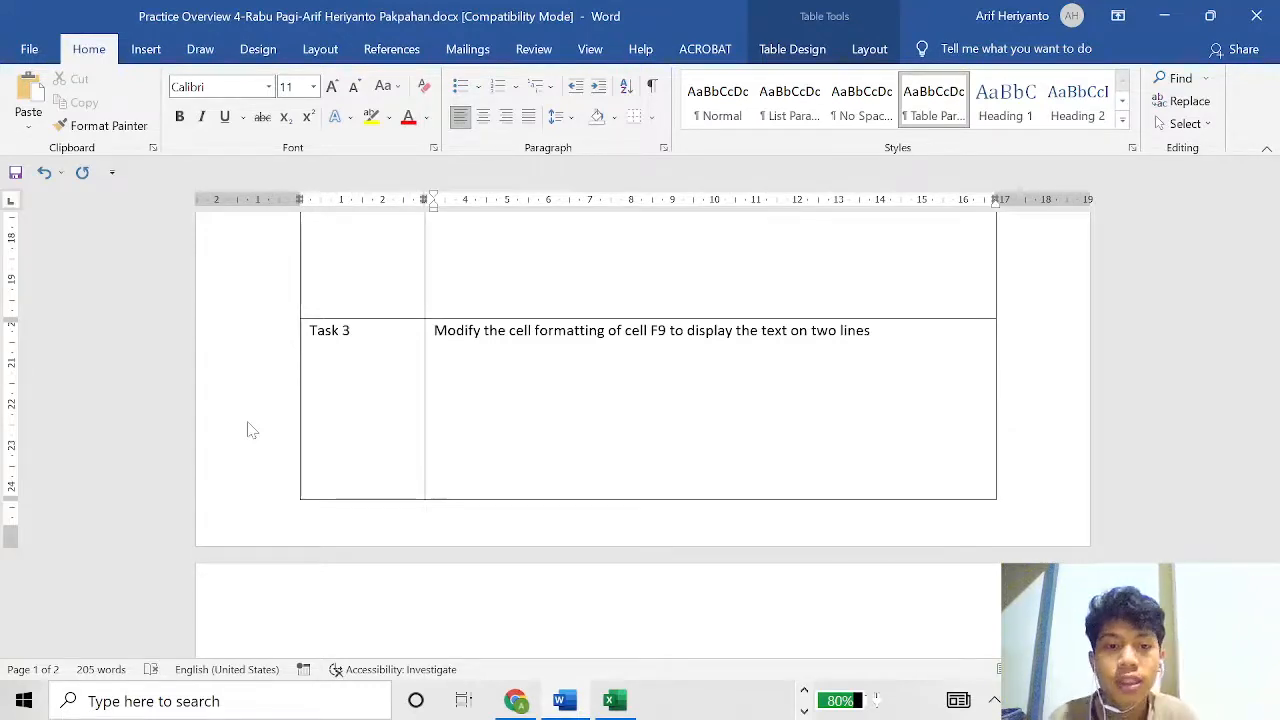
key(alt+Tab)
key(Tab)
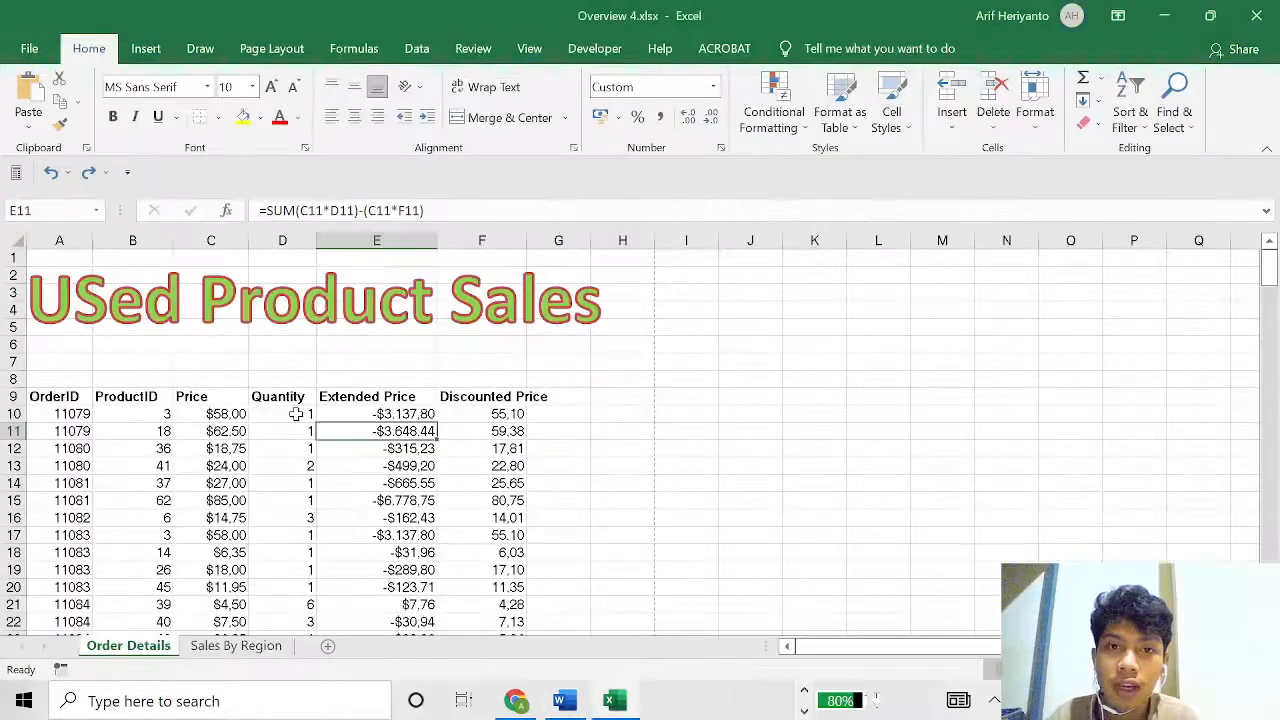
Wrap the text of the Discounted Price heading in cell F9 onto two lines.
click(600, 385)
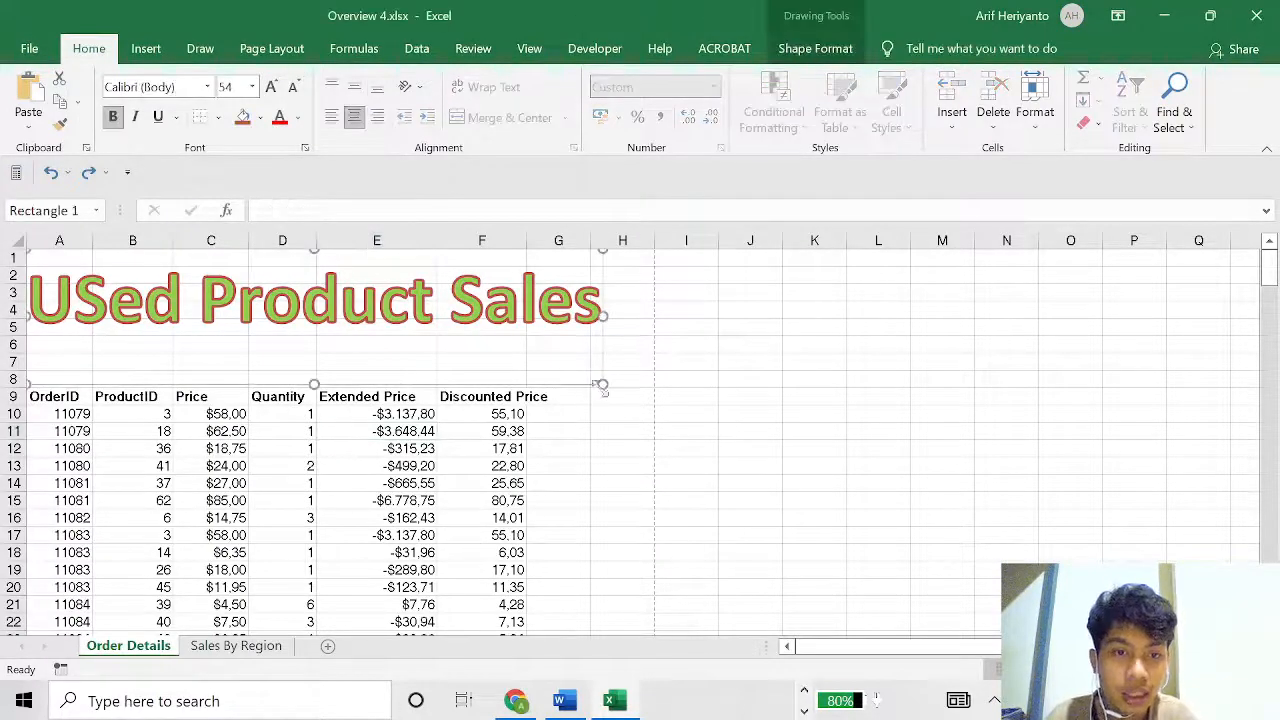
drag(642, 470, 650, 484)
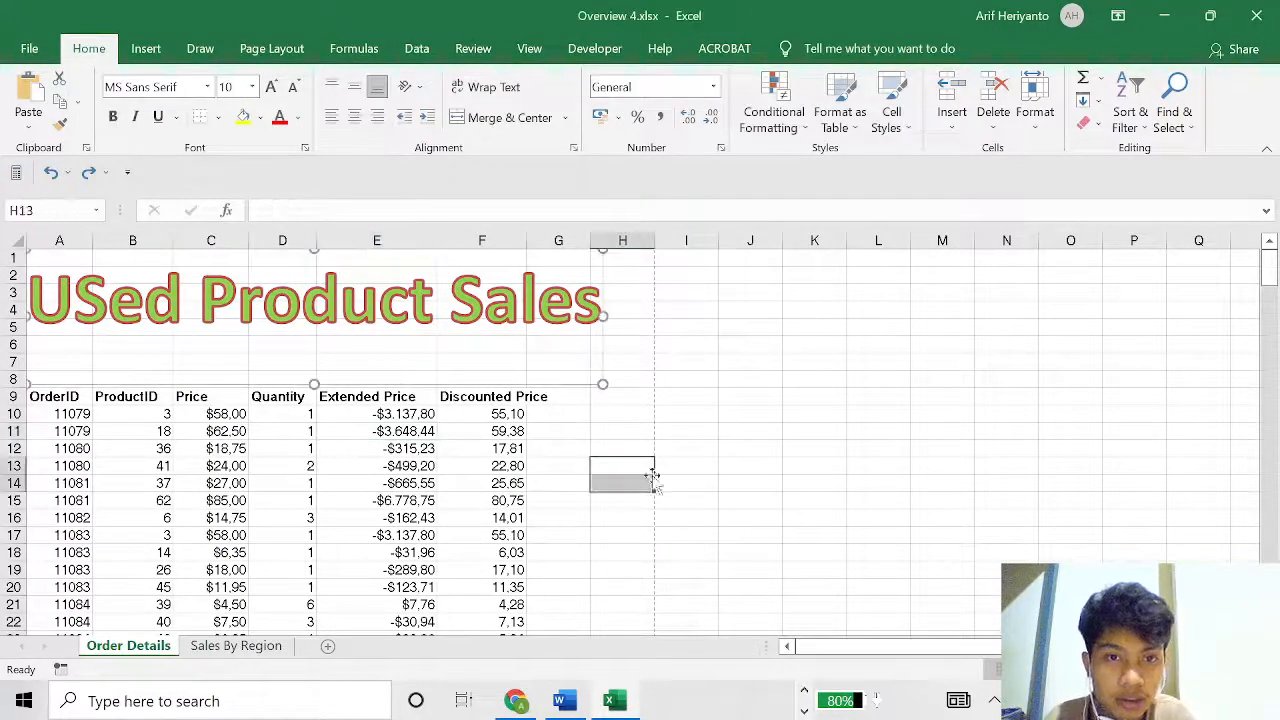
click(484, 398)
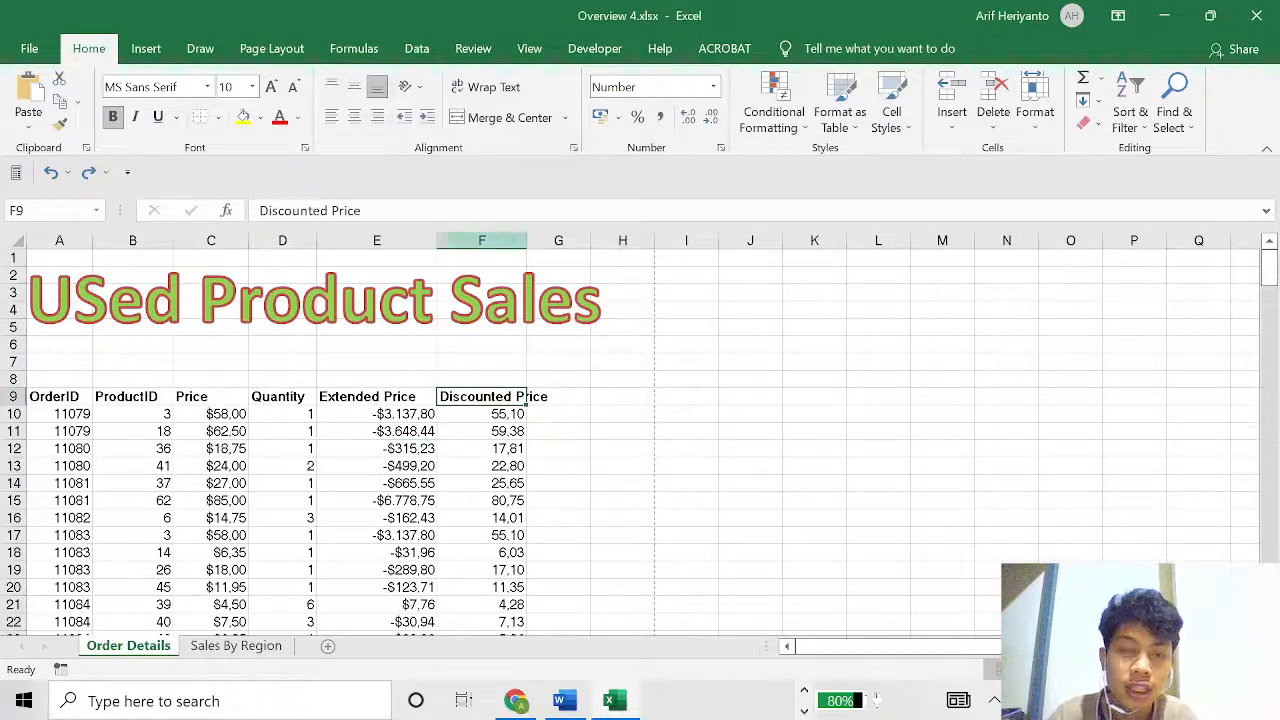
click(500, 88)
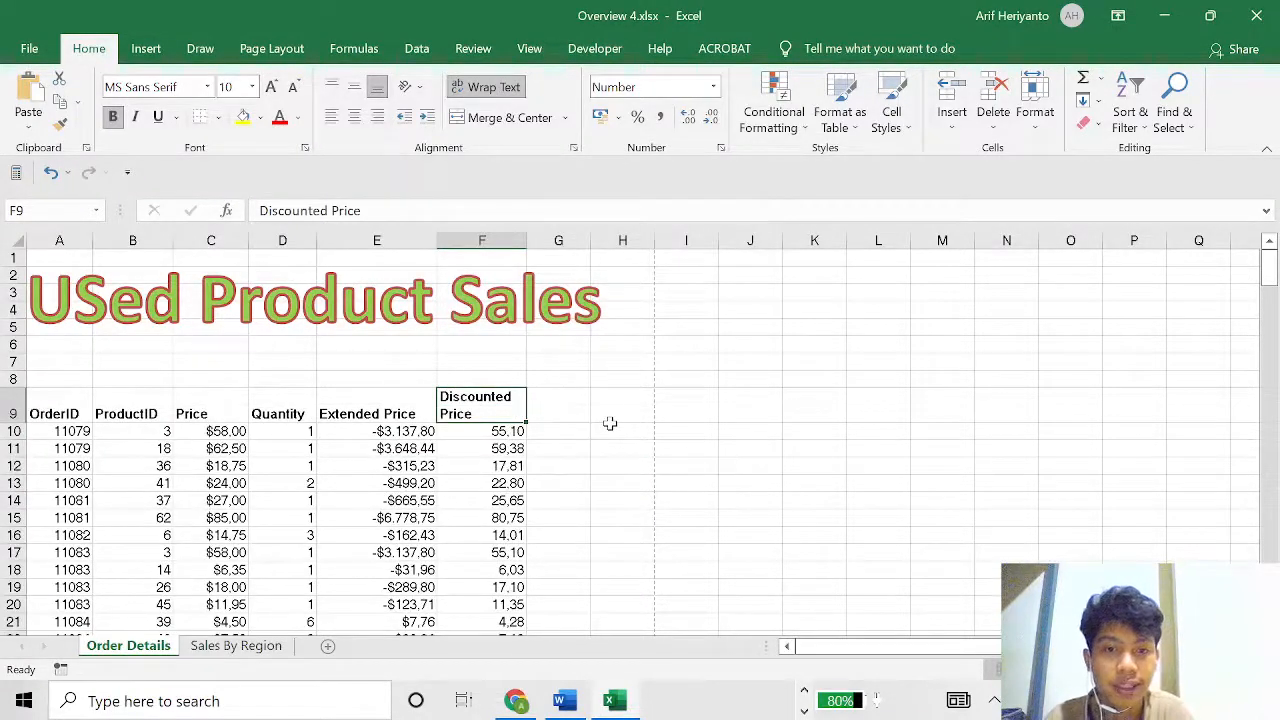
Check the Task 4 instruction in the Word document and switch back to Overview 4.xlsx in Excel.
key(alt+Tab)
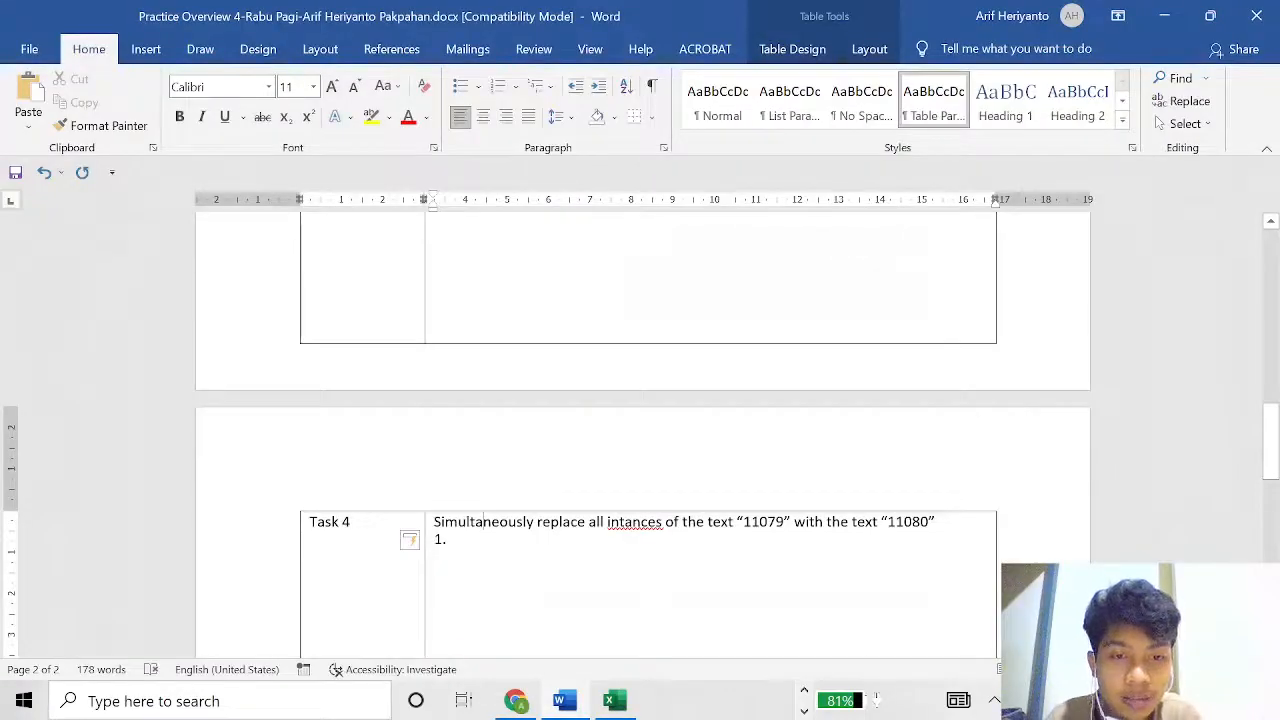
click(650, 550)
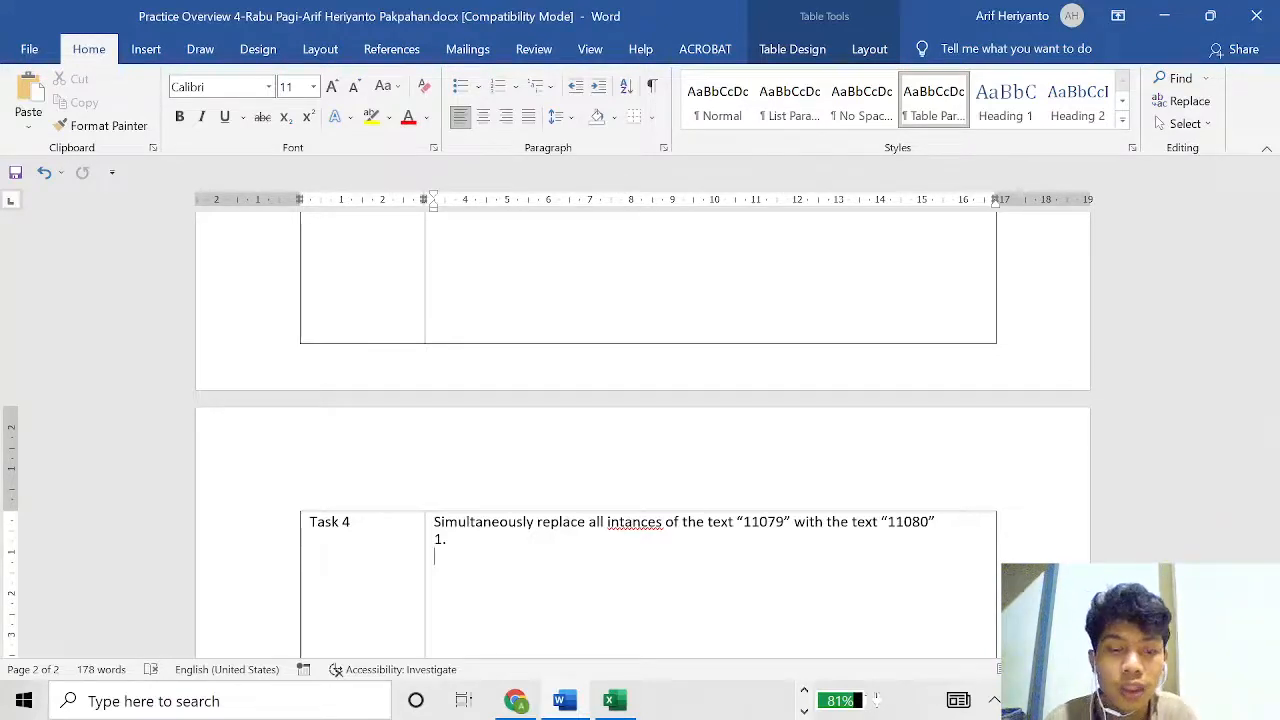
key(alt+Tab)
key(Tab)
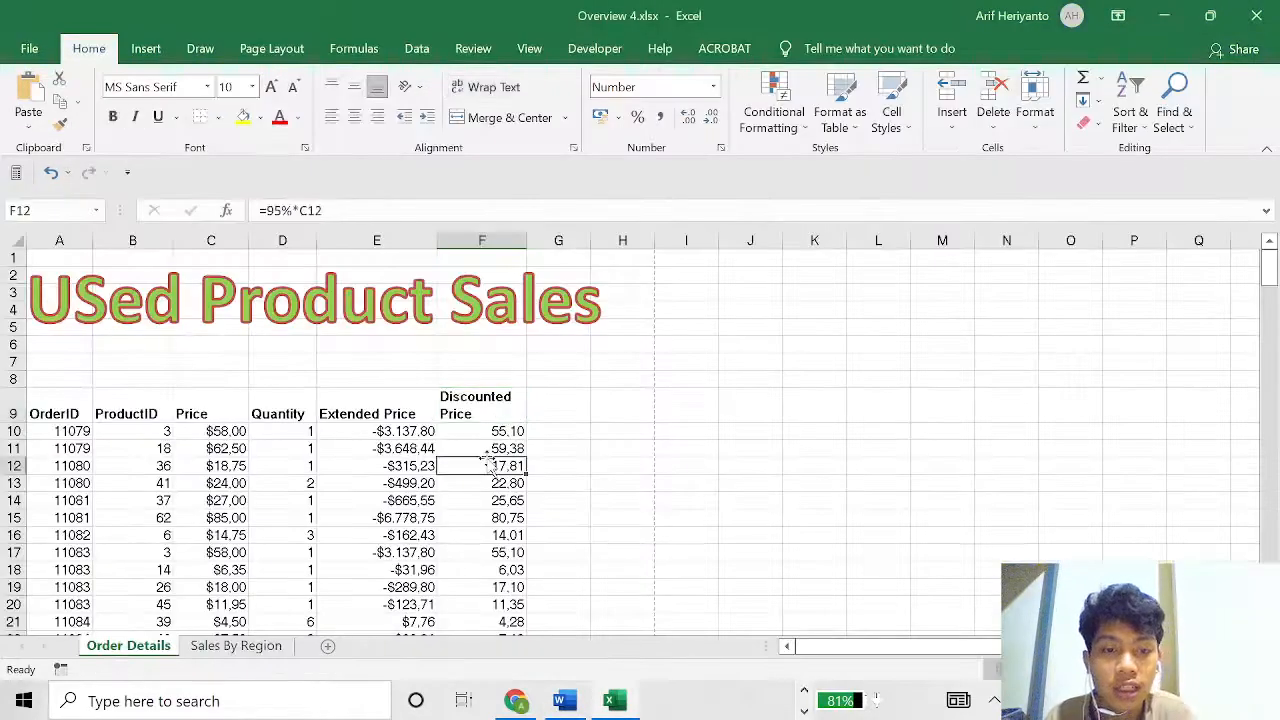
Start a find and replace on the Order Details sheet with 11079, copied from Word's Task 4, as the search text.
key(ctrl+h)
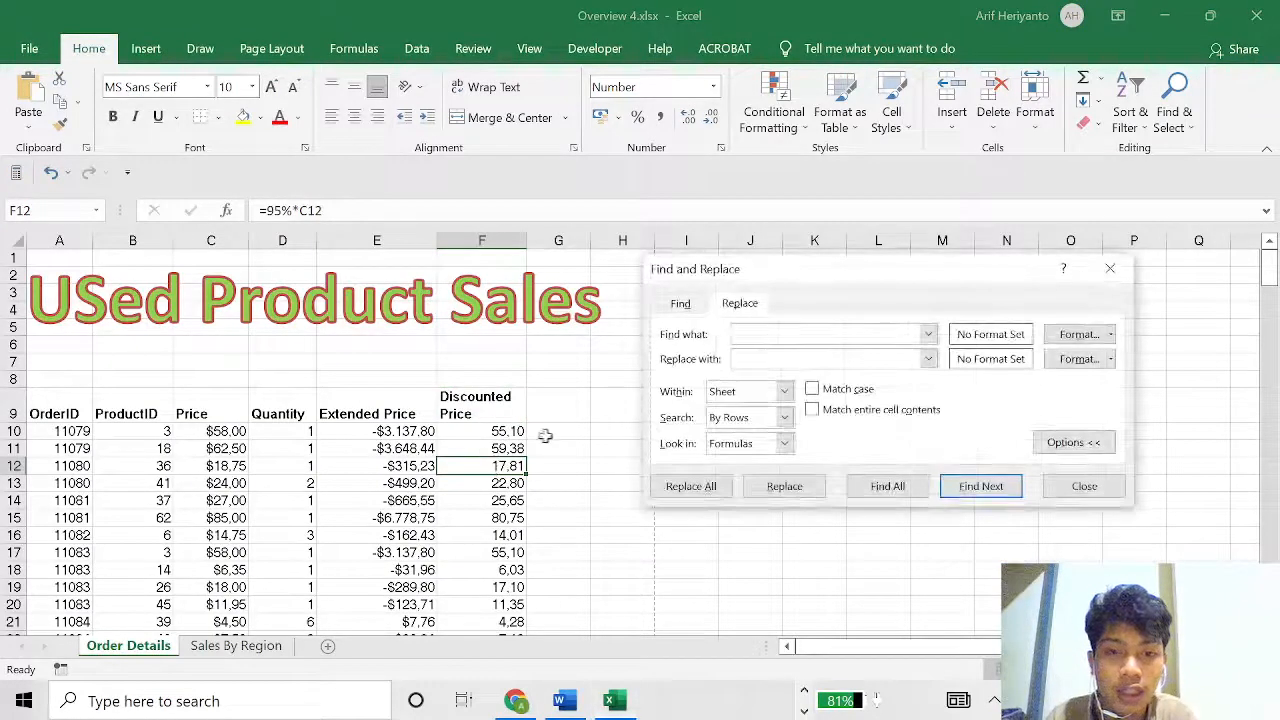
key(alt+Tab)
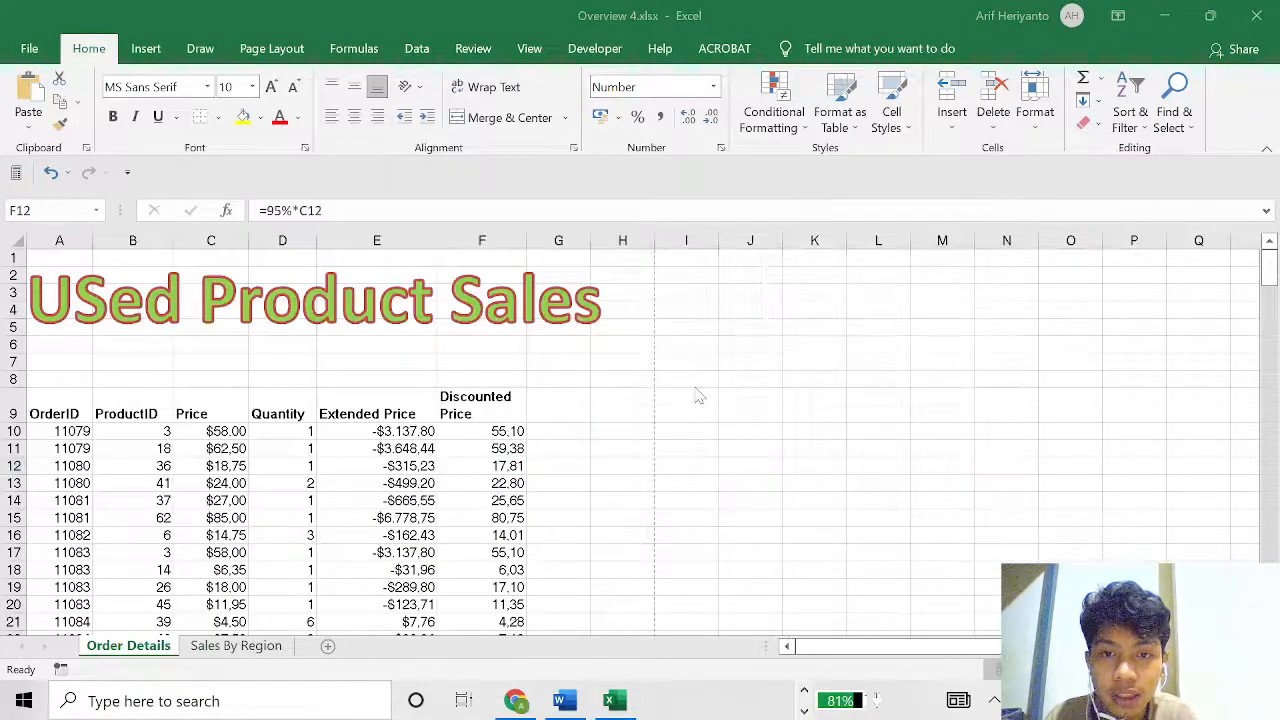
key(alt+Tab)
key(alt+Tab)
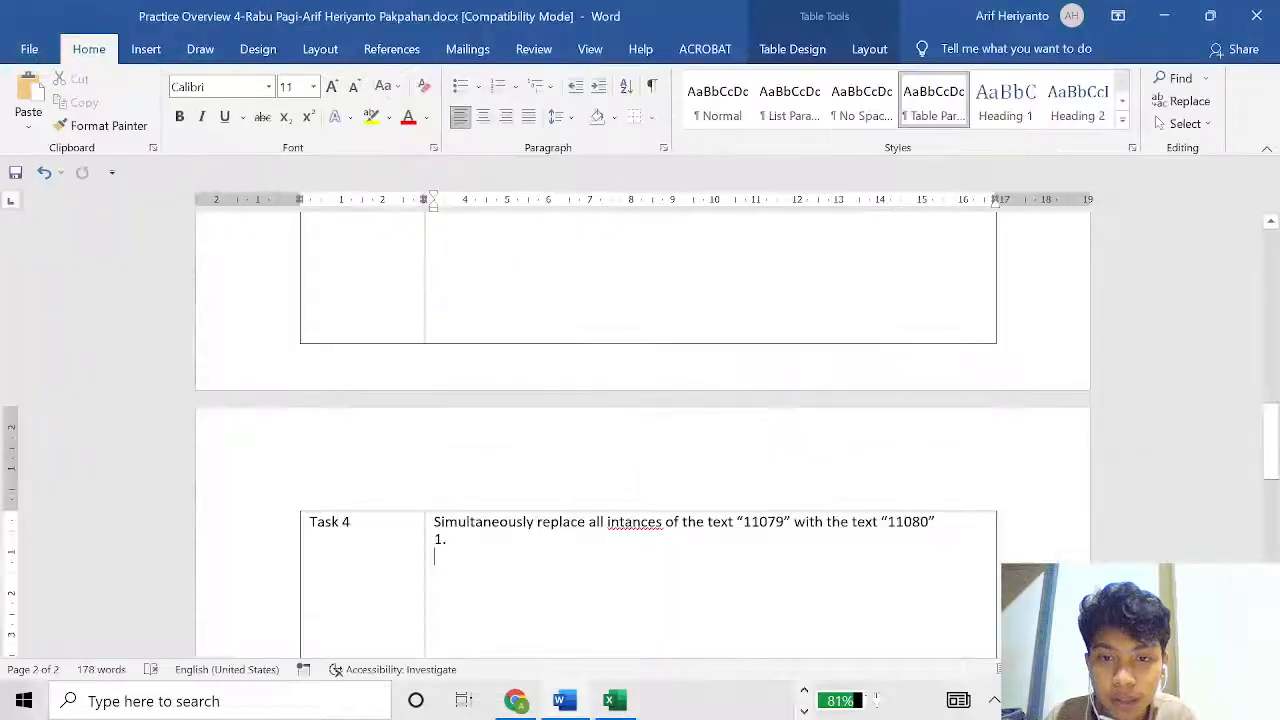
double_click(764, 522)
key(ctrl+c)
key(alt+Tab)
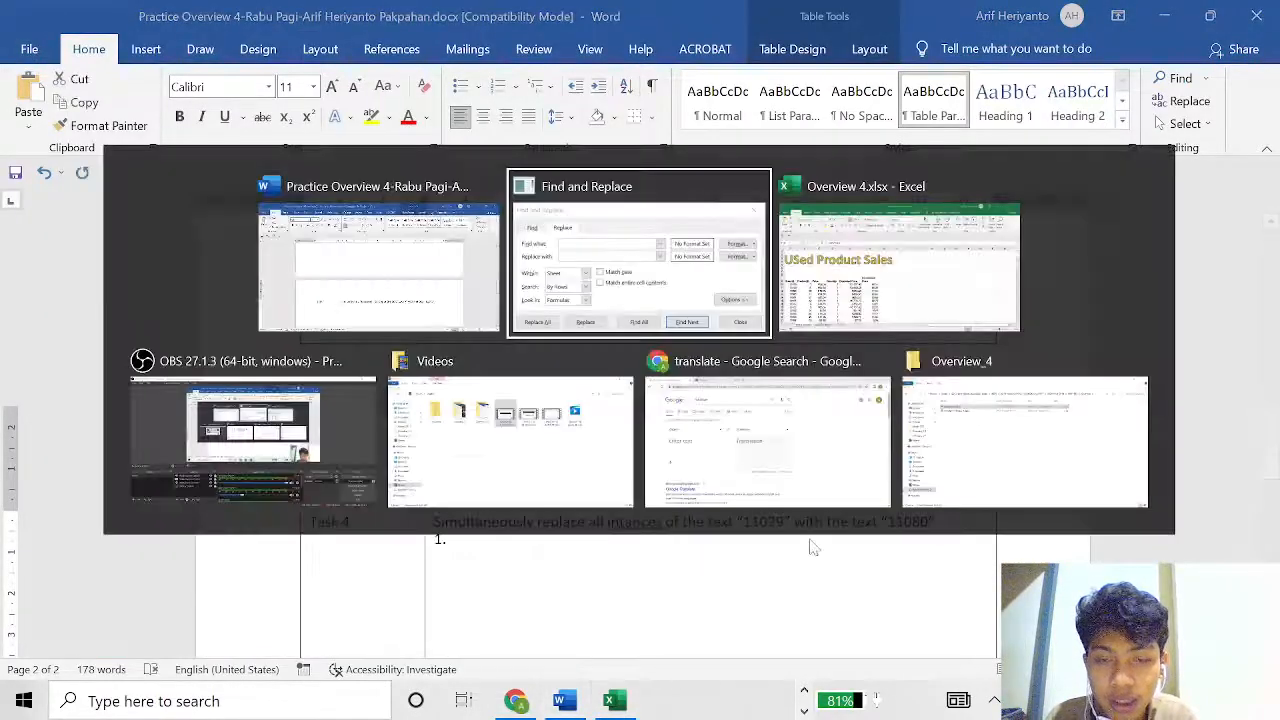
key(ctrl+v)
key(alt+Tab)
key(alt+Tab)
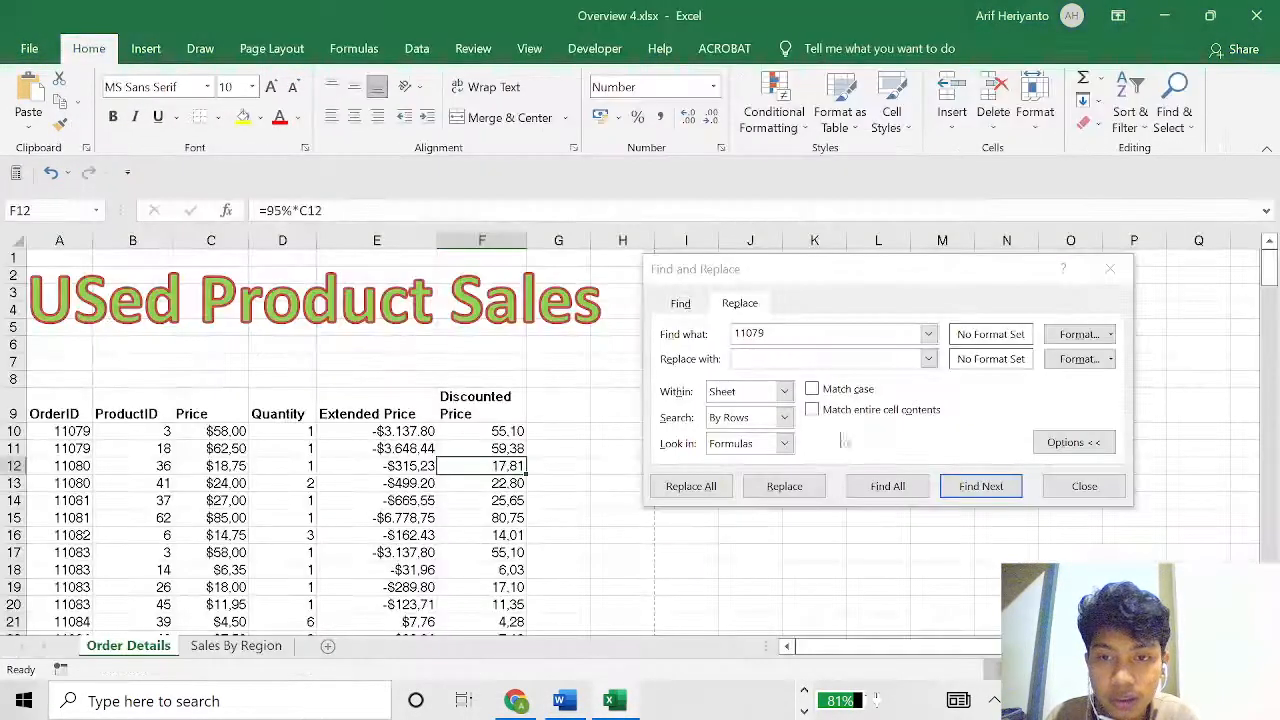
Set 11080, taken from Task 4 in Word, as the replacement text and replace all instances of 11079 on the sheet.
key(alt+Tab)
key(alt+Tab)
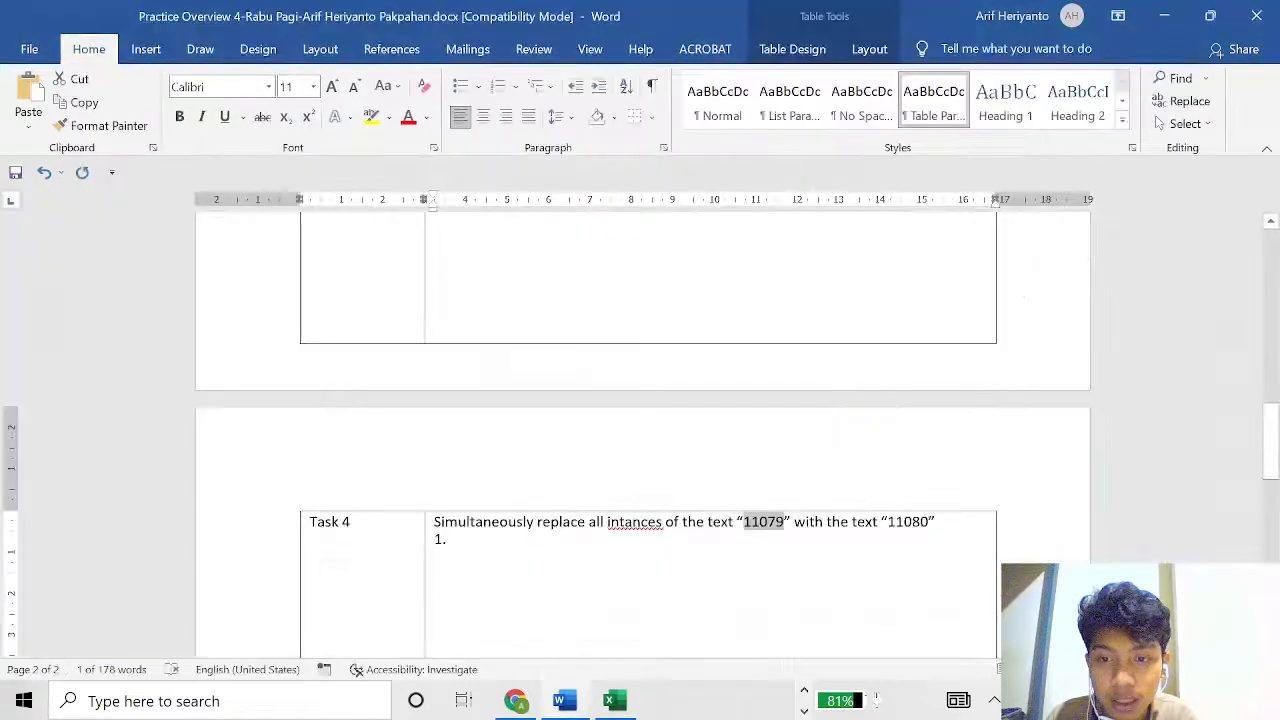
double_click(907, 521)
key(alt+Tab)
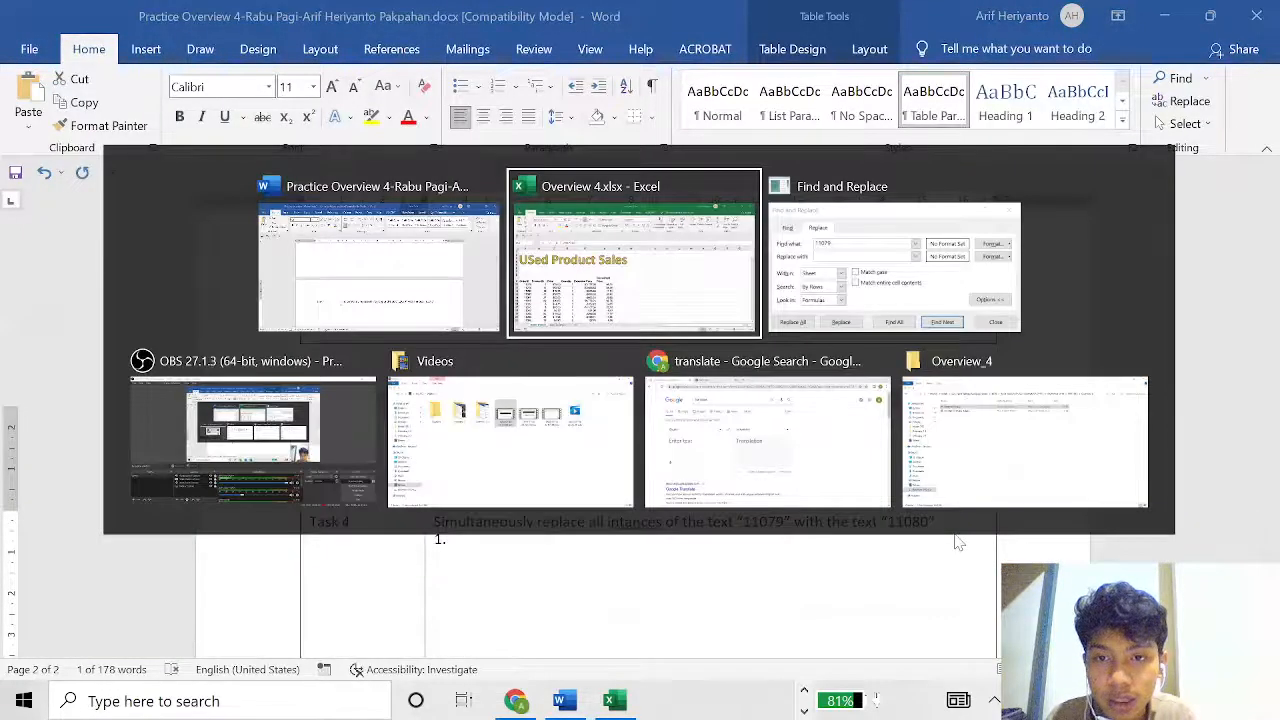
key(ctrl+v)
key(alt+Tab)
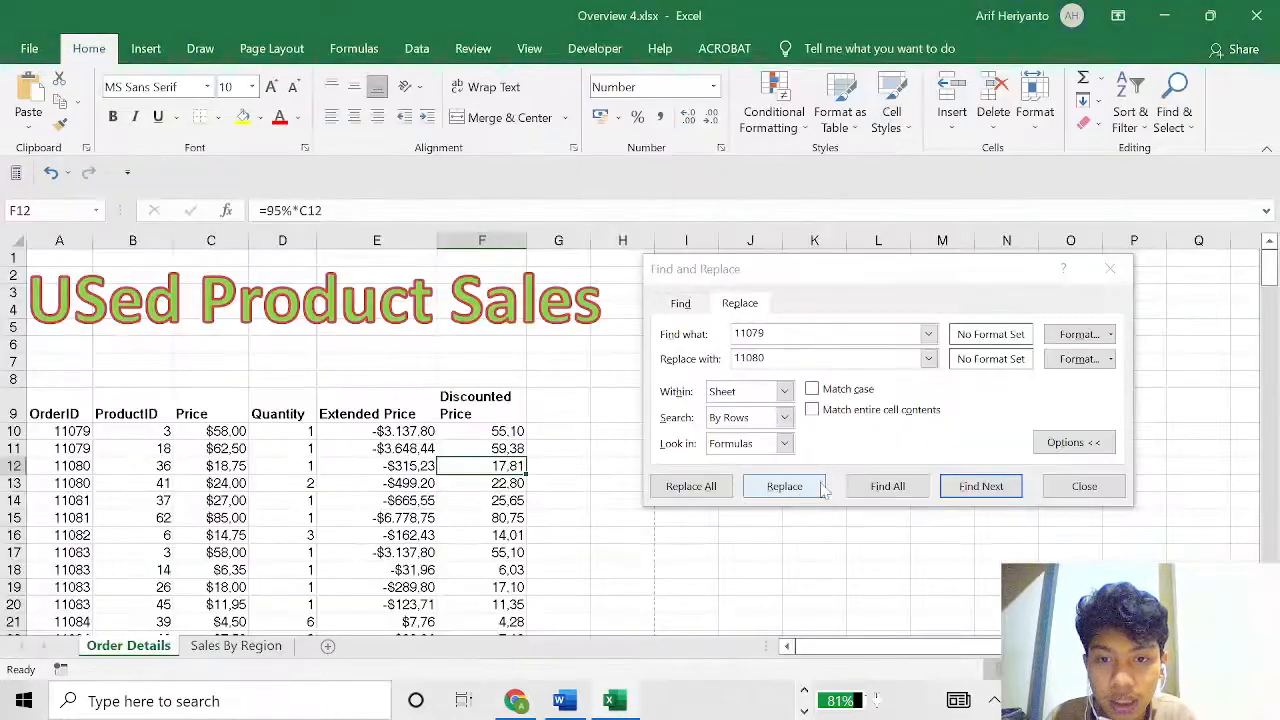
click(703, 494)
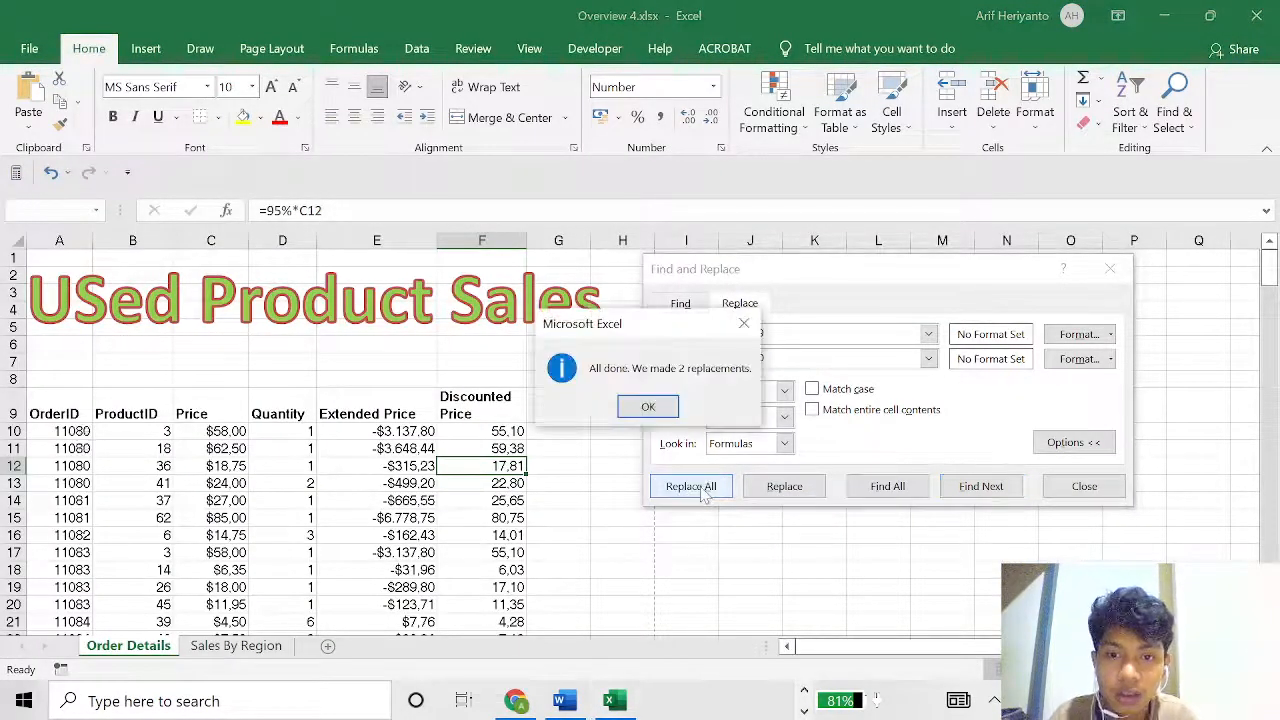
Dismiss the replacement summary, close Find and Replace, and select cell F10 on the Order Details sheet.
click(652, 407)
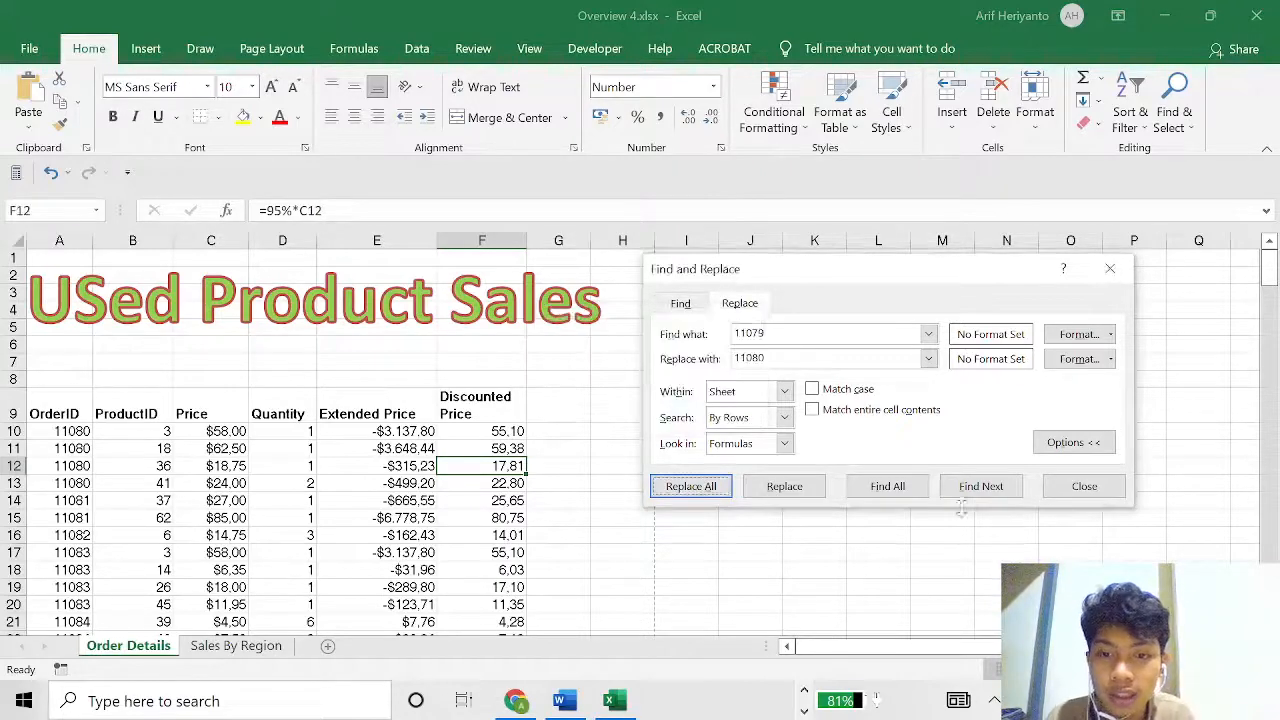
click(1084, 486)
click(508, 431)
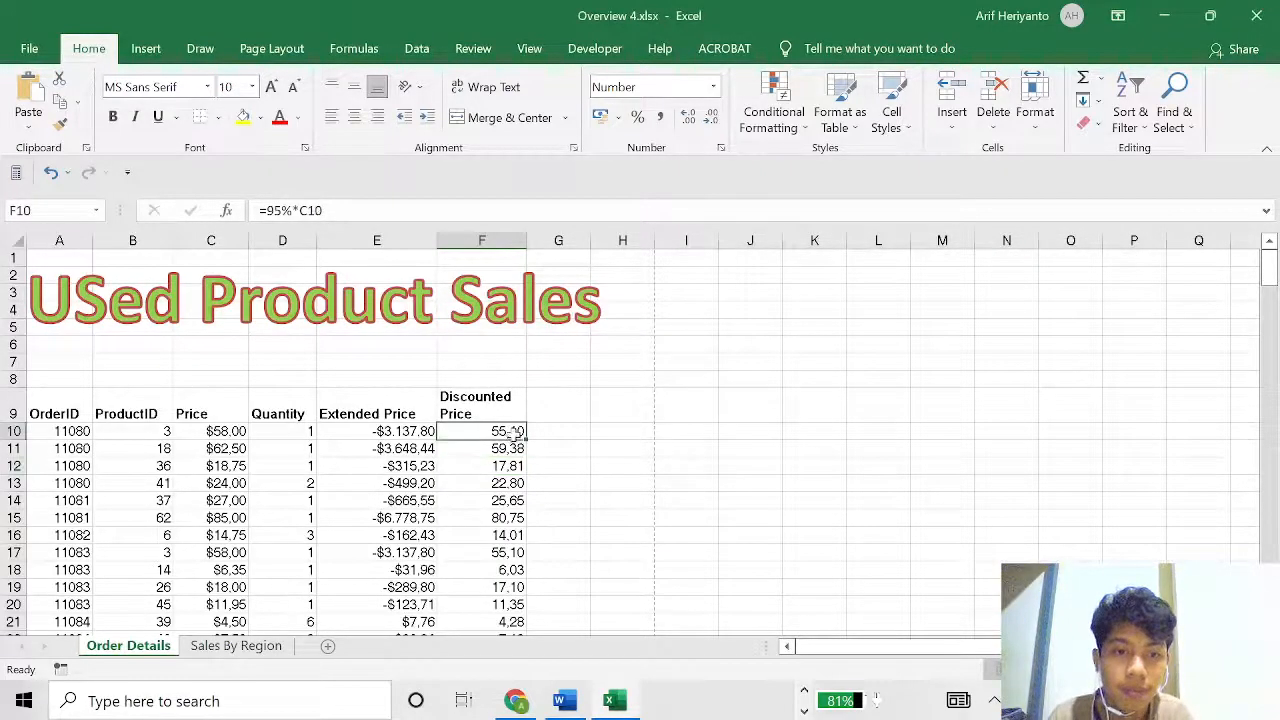
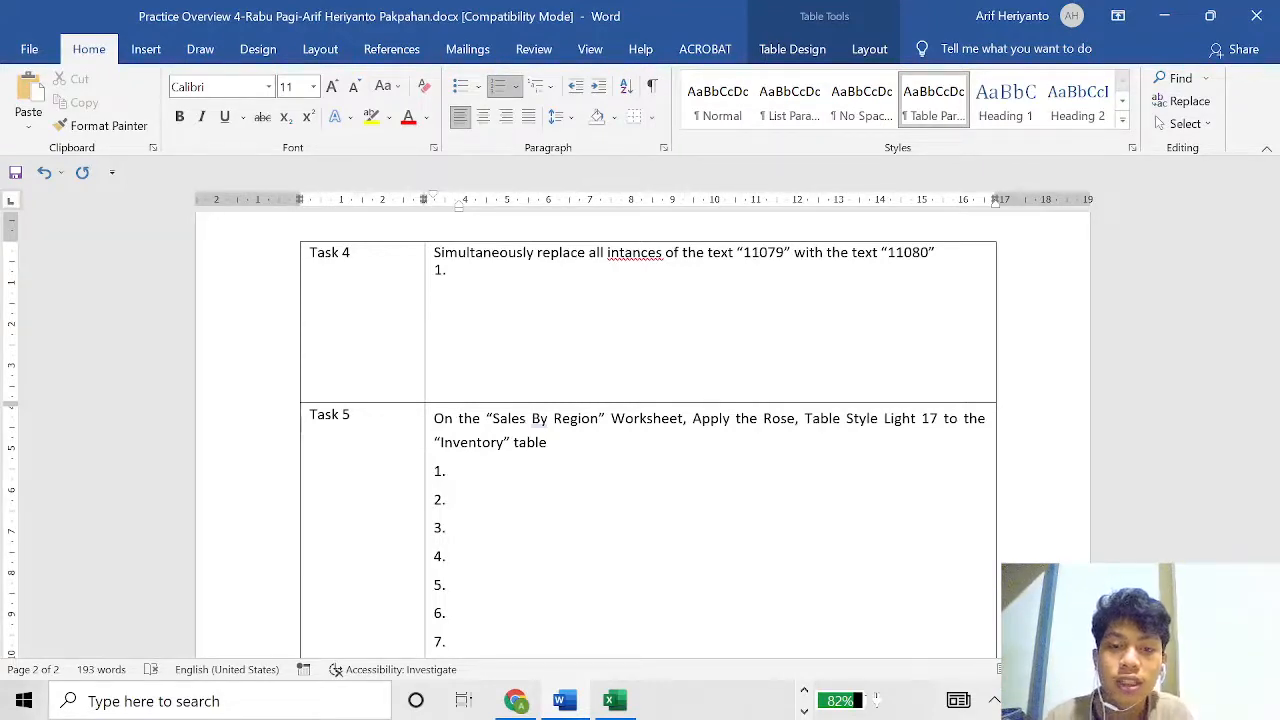
Return to Overview 4.xlsx in Excel and format the Order Details range A9:F222 as a table with headers in Rose, Table Style Light 17.
key(alt+Tab)
key(Tab)
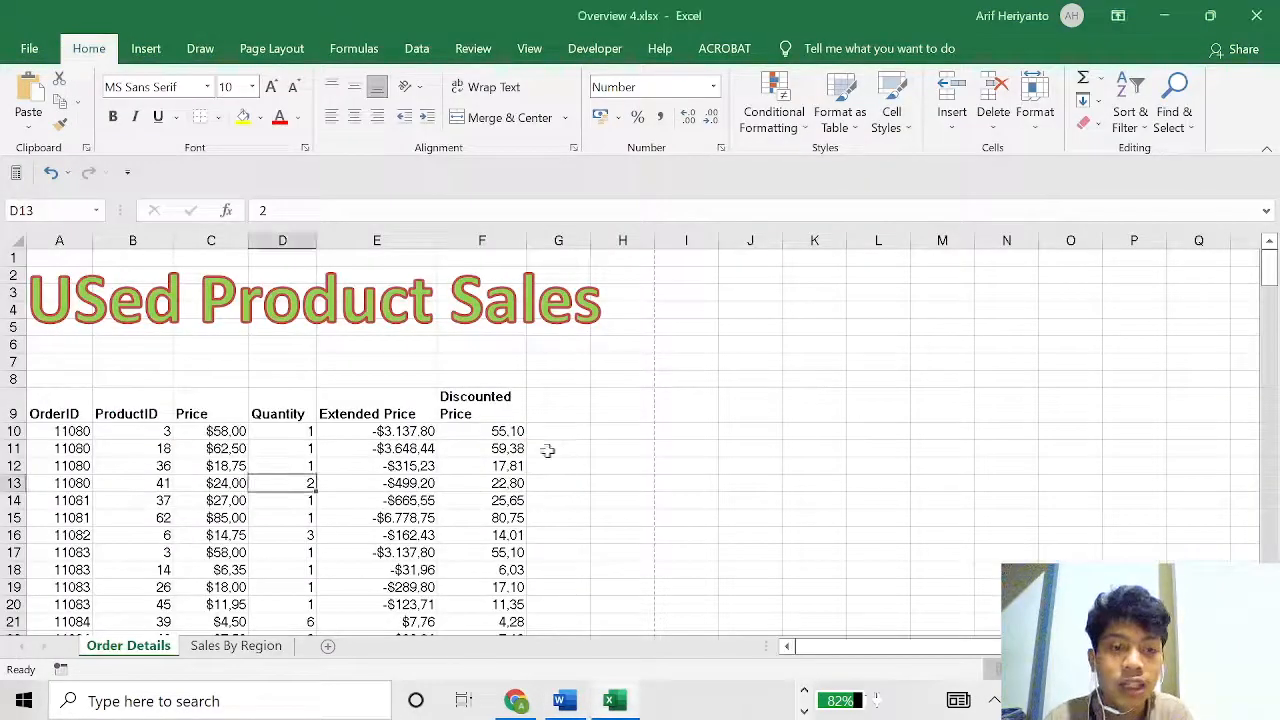
click(430, 455)
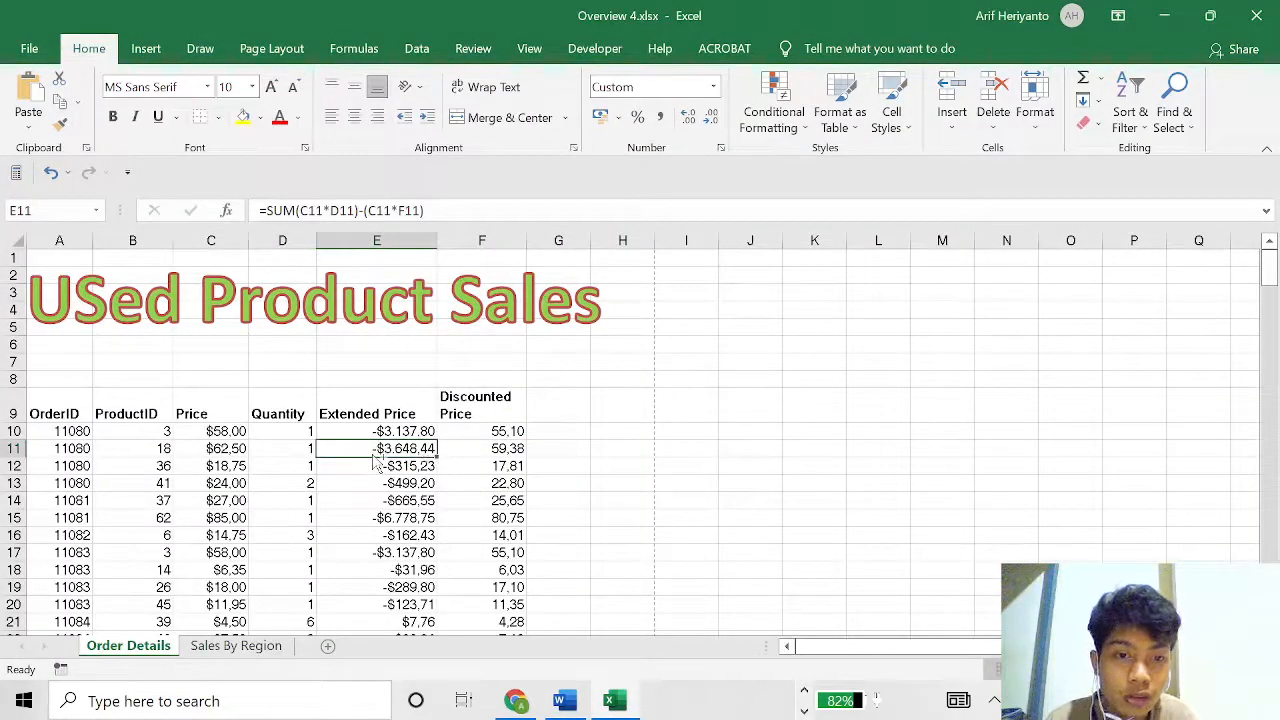
key(ctrl+a)
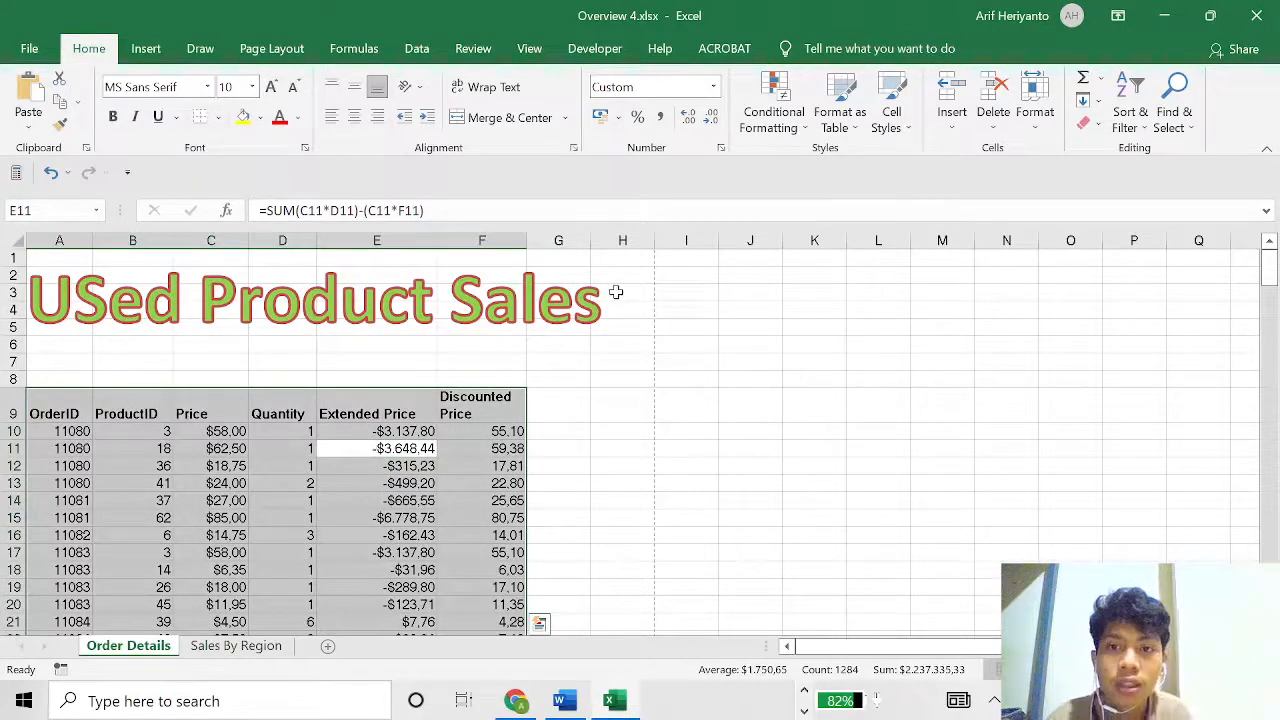
click(855, 128)
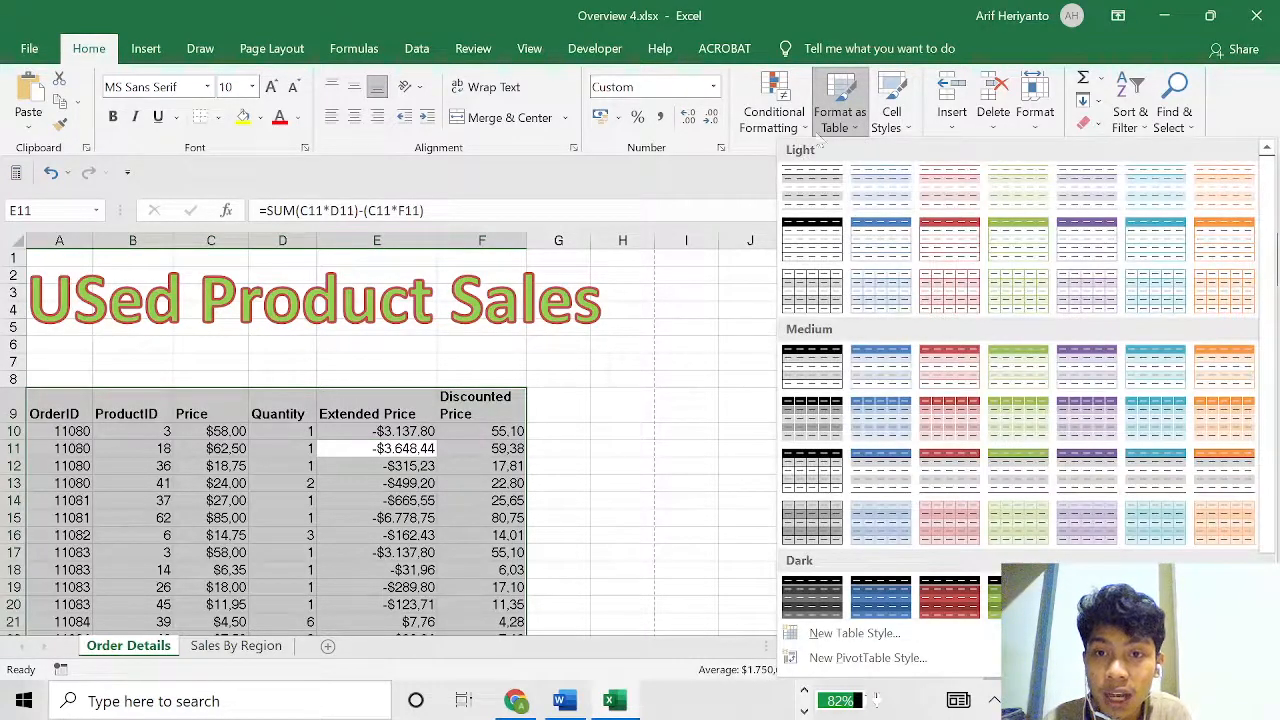
click(945, 292)
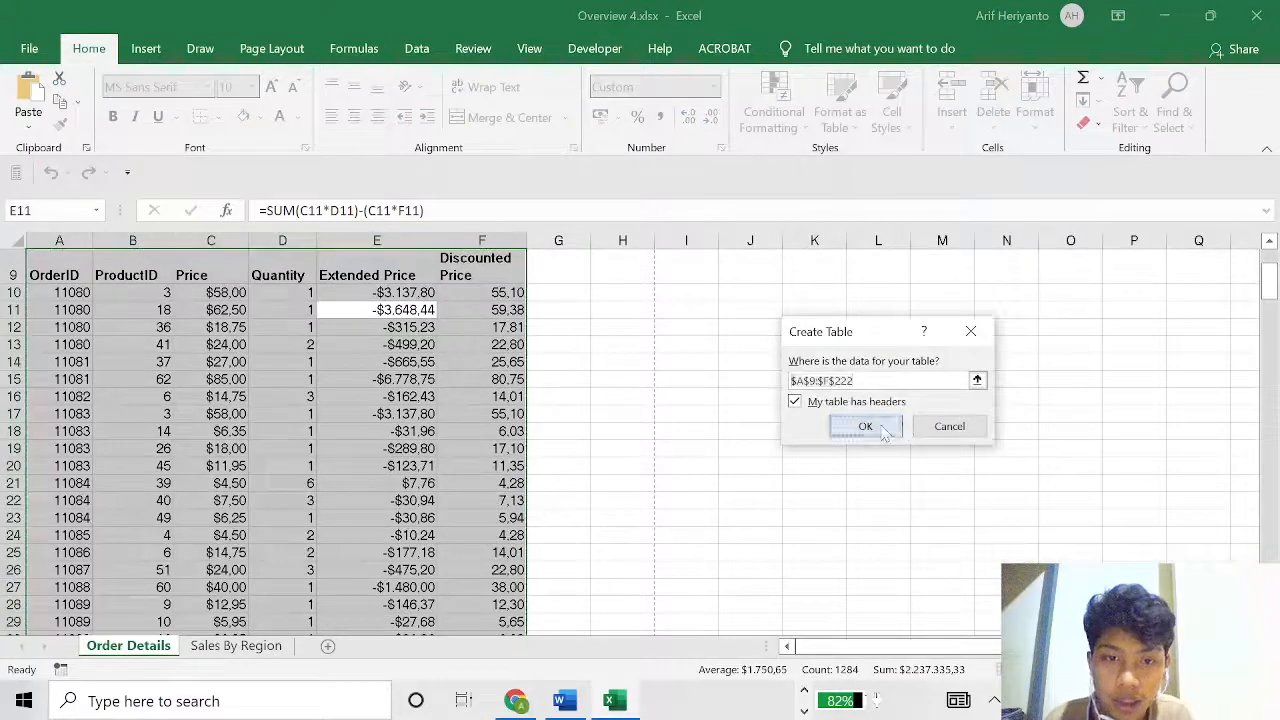
click(865, 426)
scroll(806, 426, up, 3)
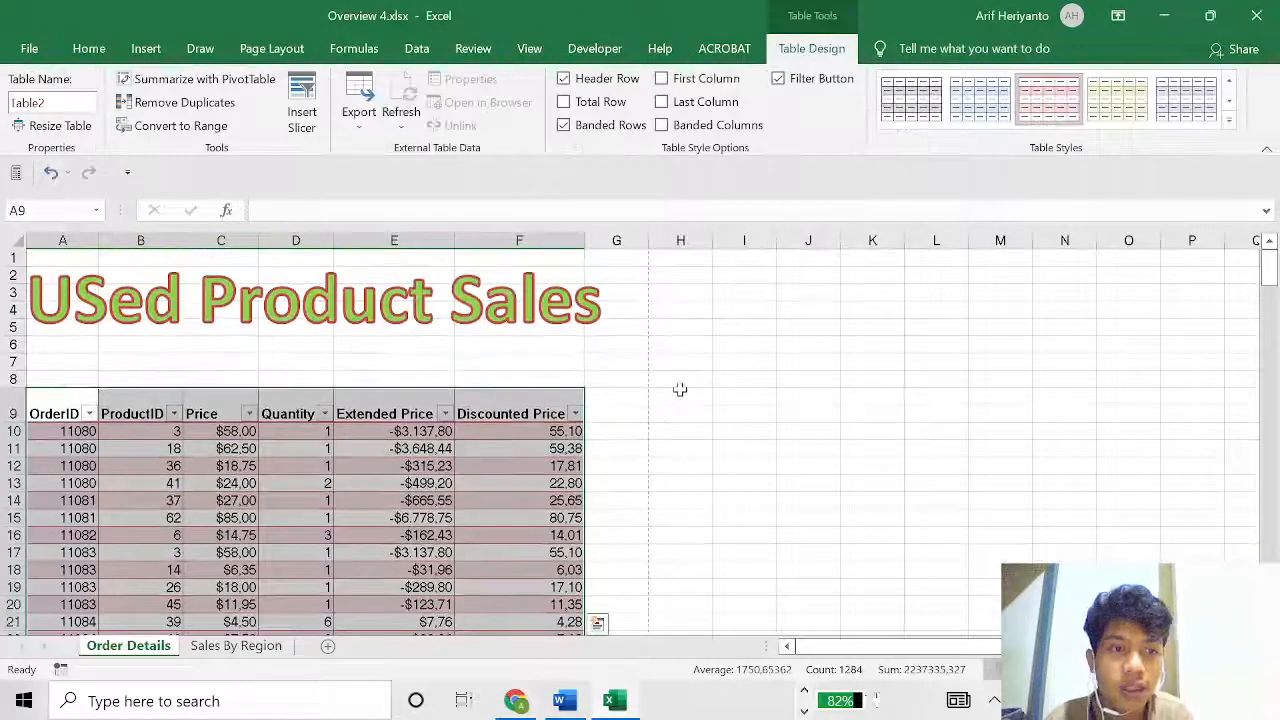
click(679, 393)
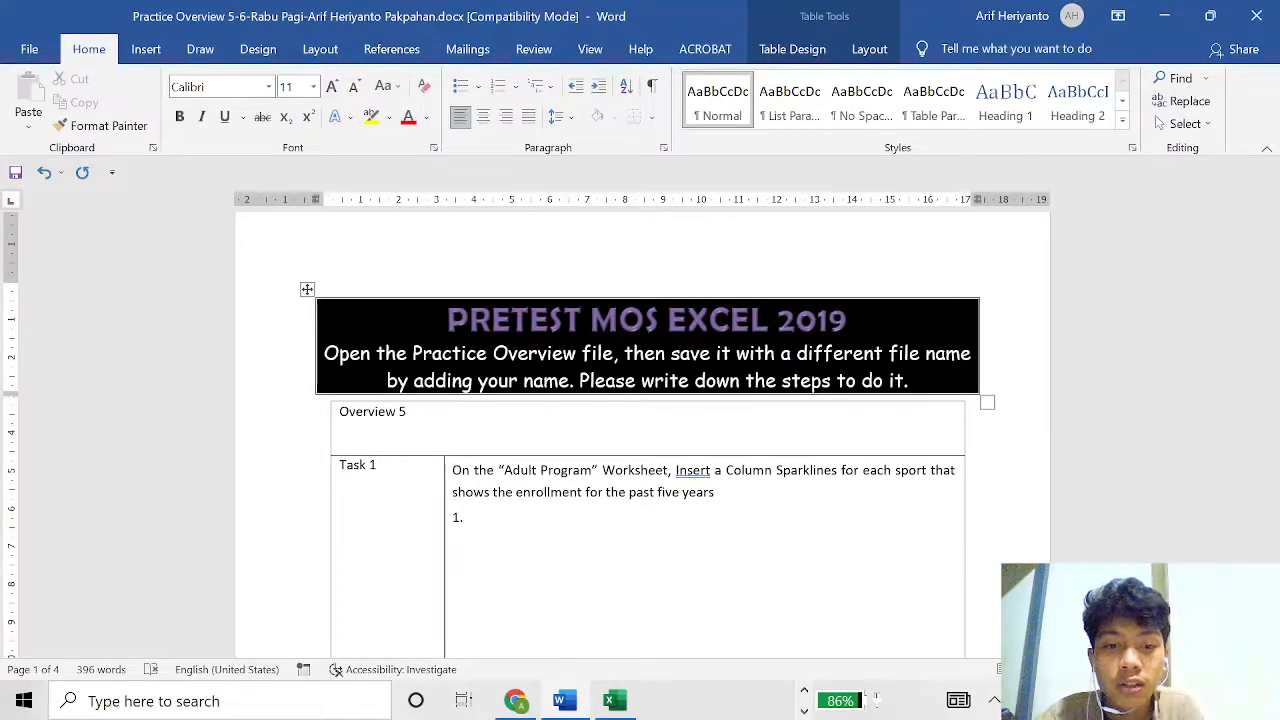
Switch from the Overview 5 Task 1 instruction in Word to the Adult Program sheet of Overview 5.xlsx in Excel.
key(alt+Tab)
key(alt+Tab)
key(alt+Tab)
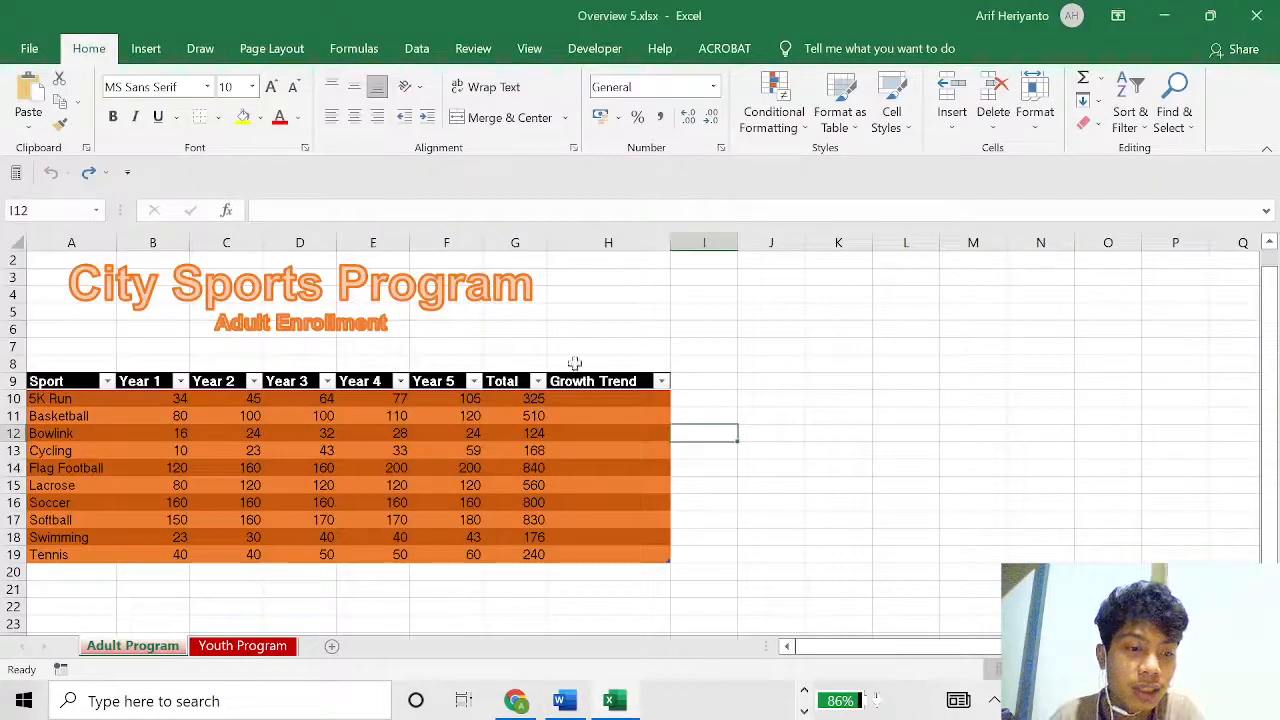
click(900, 312)
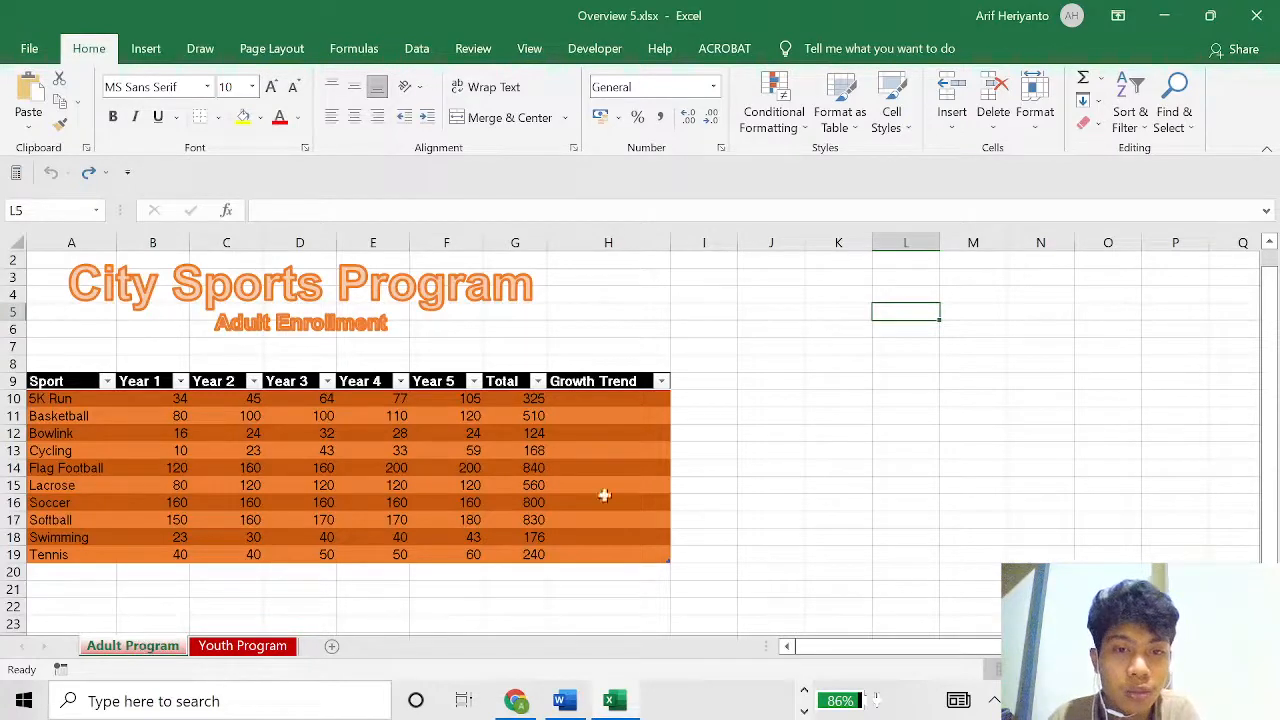
Insert a line sparkline in the 5K Run row's Growth Trend cell H10, using B9:F9 as the data range.
click(639, 401)
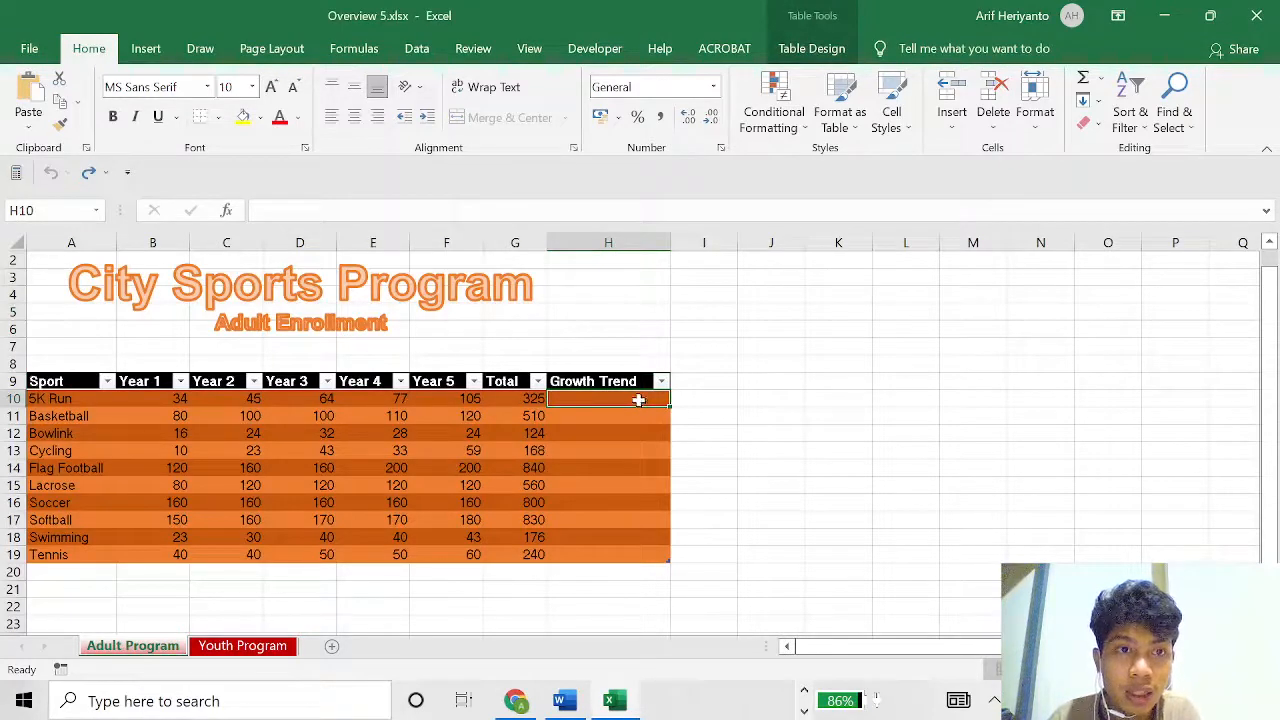
click(146, 48)
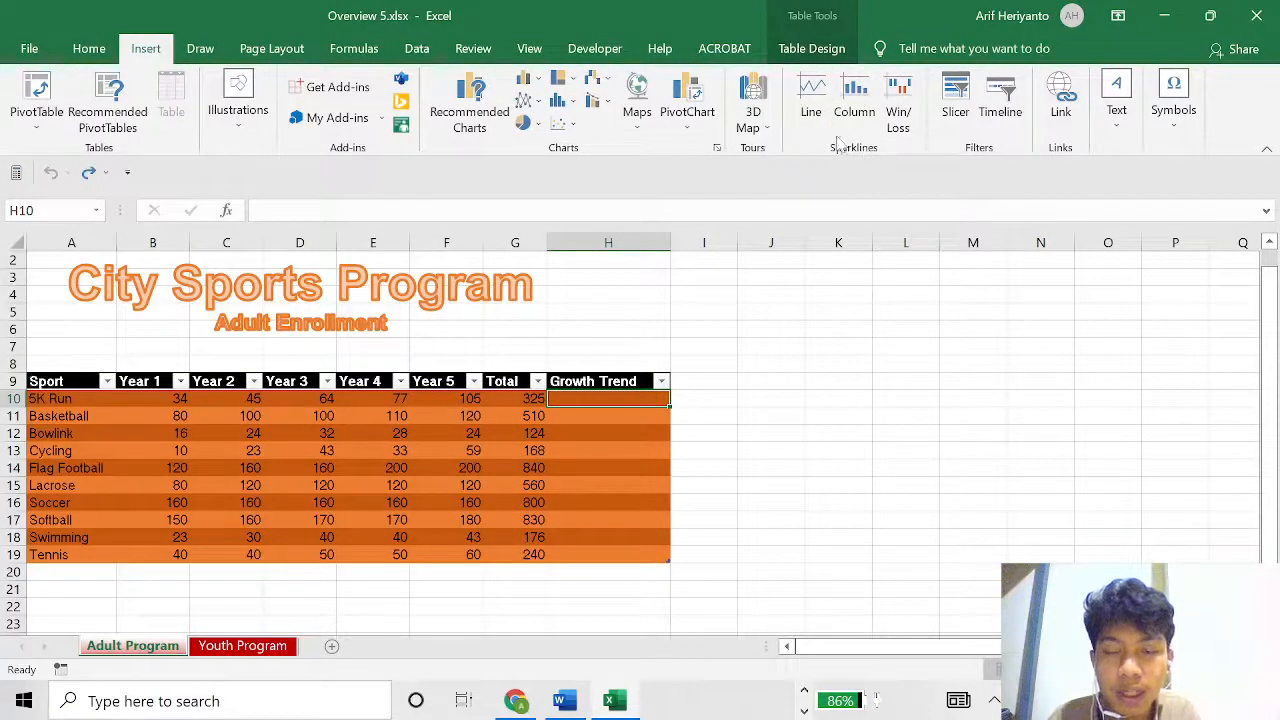
click(813, 106)
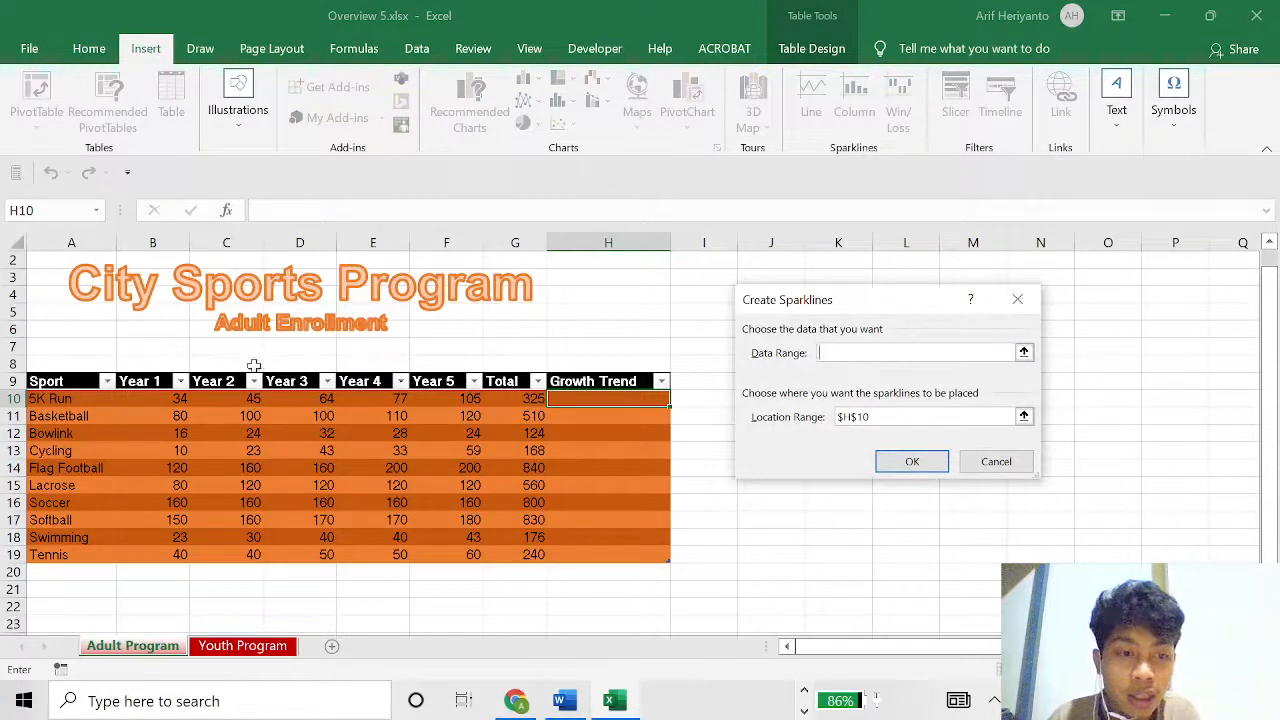
click(150, 384)
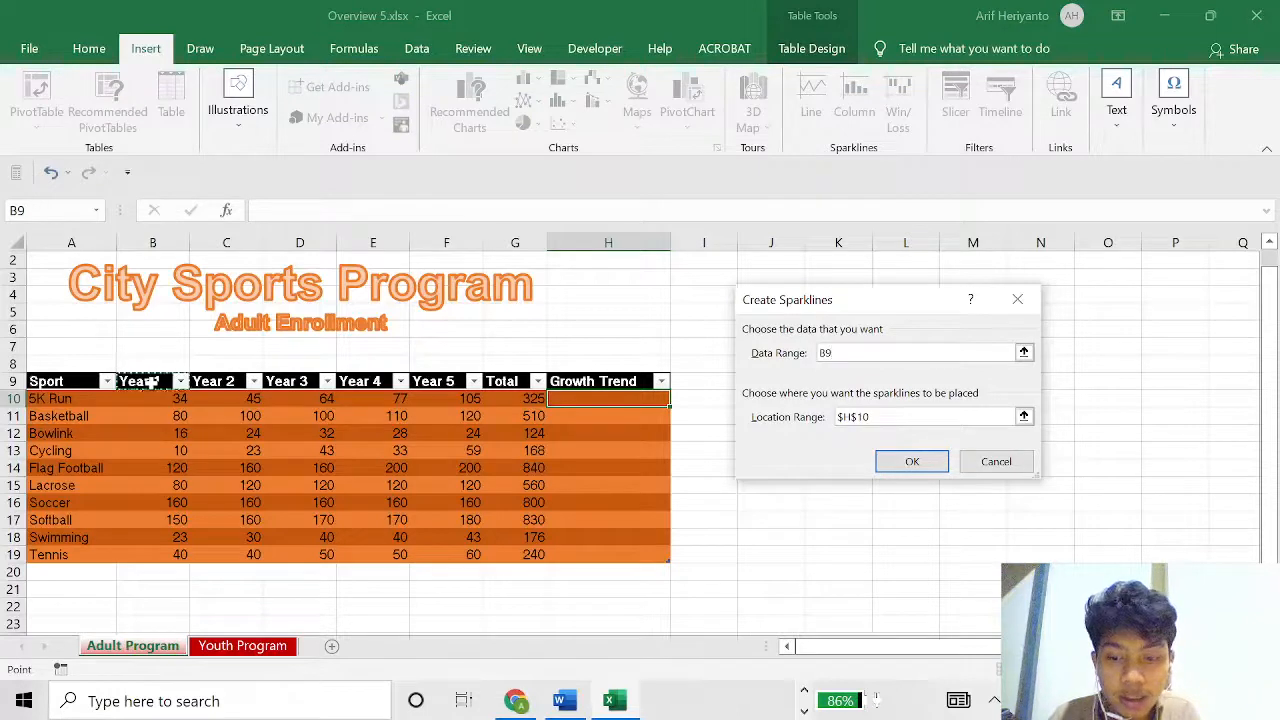
key(F8)
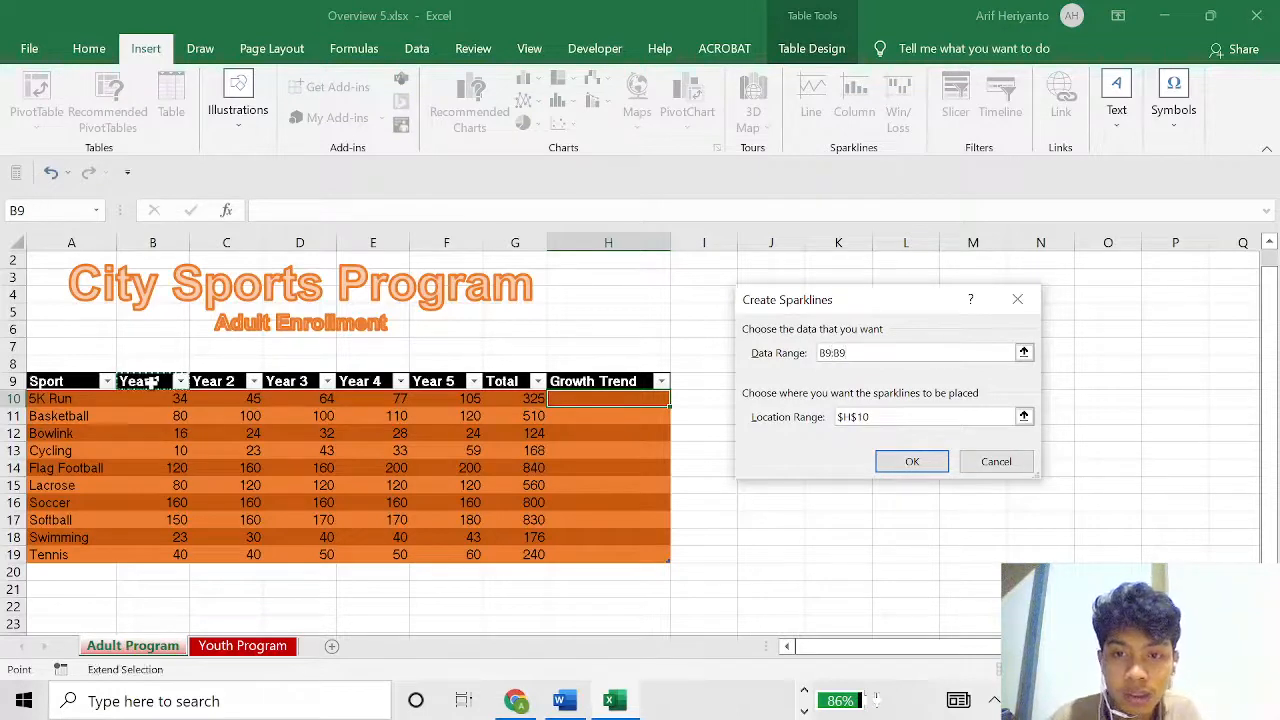
click(453, 381)
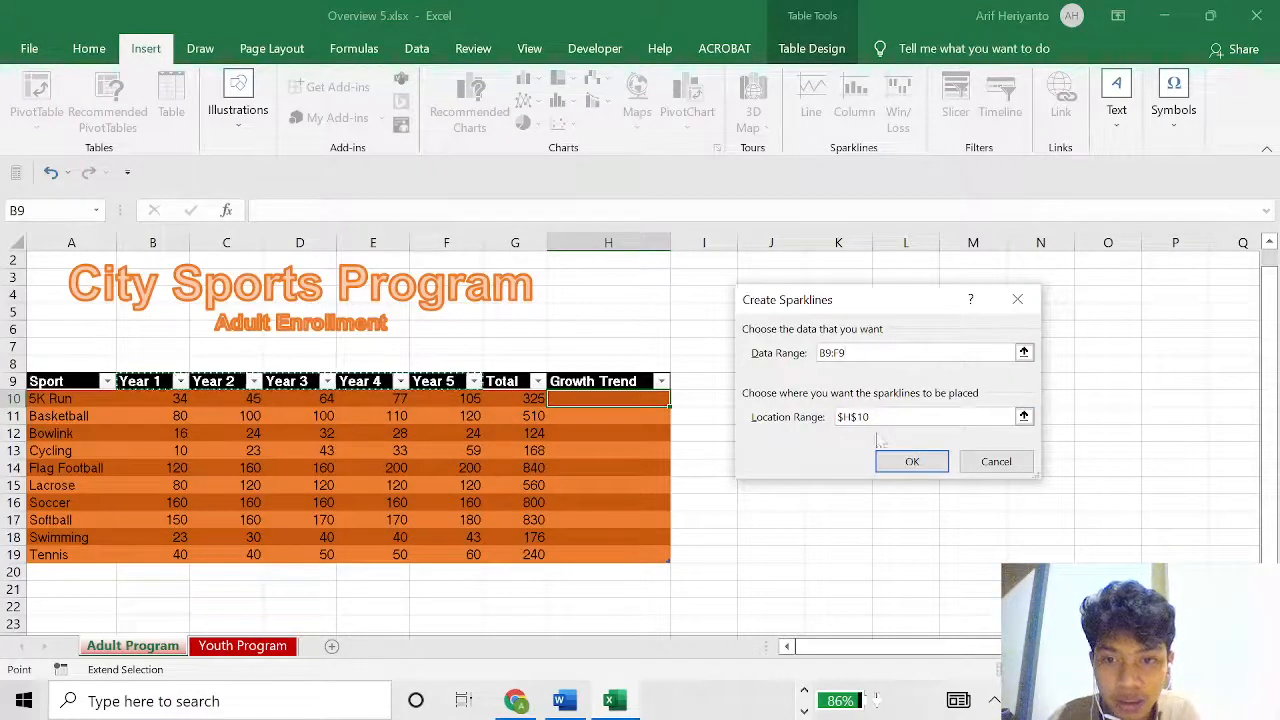
click(922, 459)
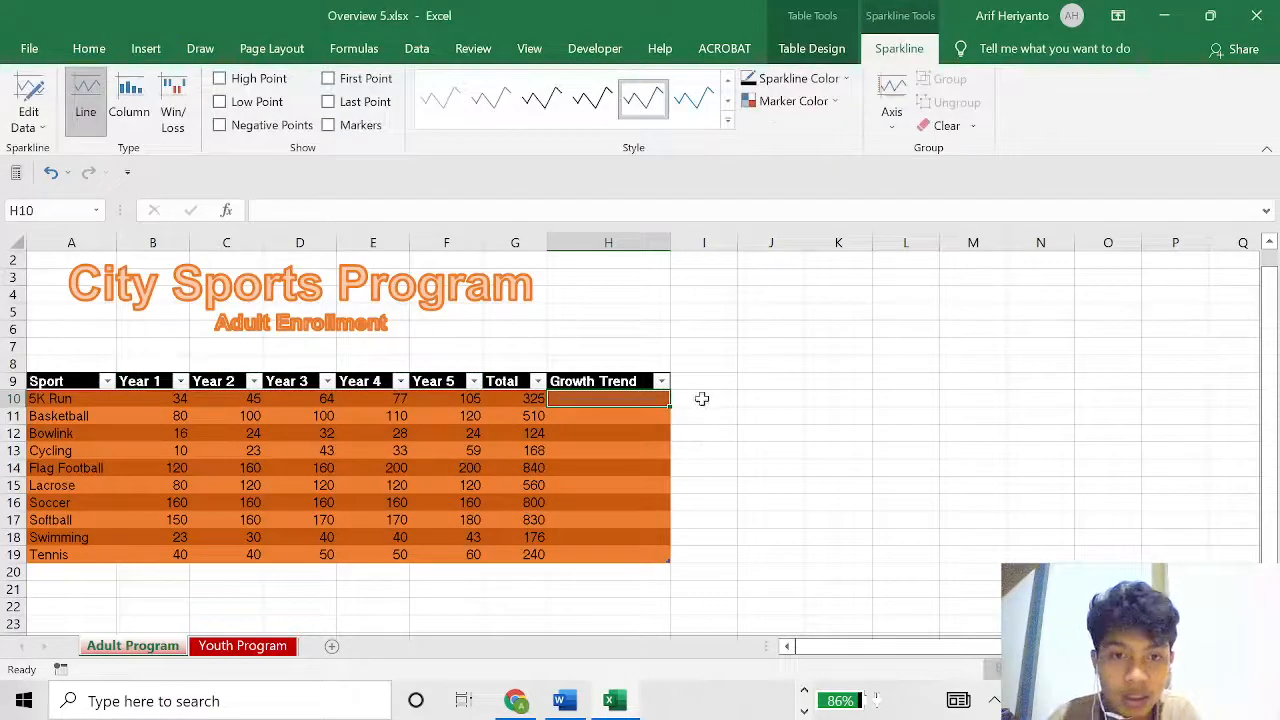
Fill the Growth Trend sparkline from H10 down through H19 and inspect the filled rows at a larger zoom.
drag(665, 405, 660, 572)
click(751, 449)
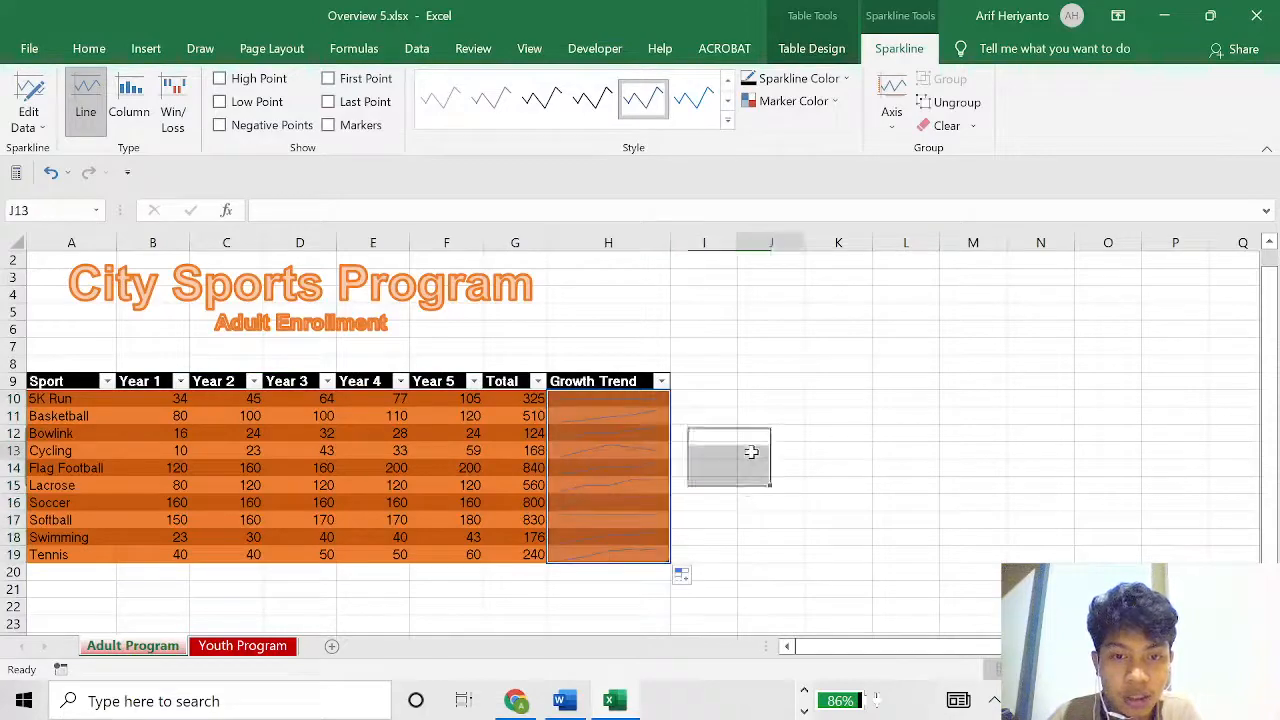
ctrl+scroll(614, 557, up, 1)
scroll(660, 530, down, 3)
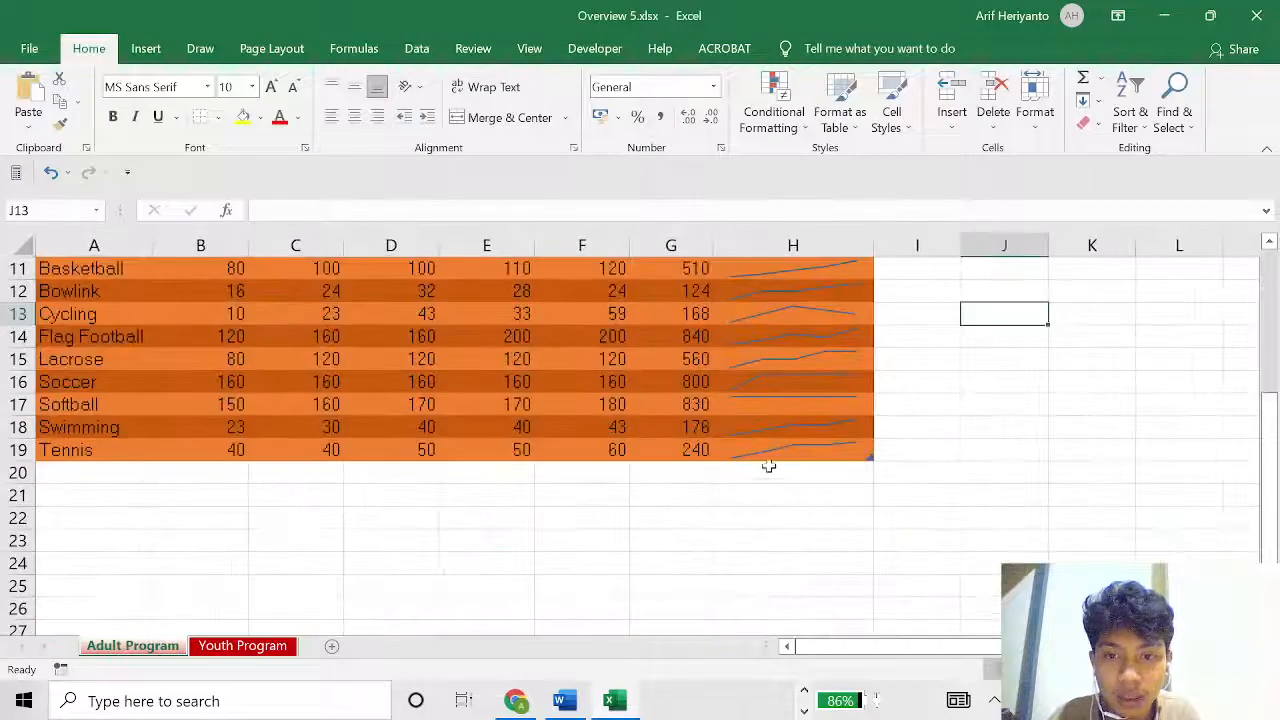
ctrl+scroll(775, 462, up, 1)
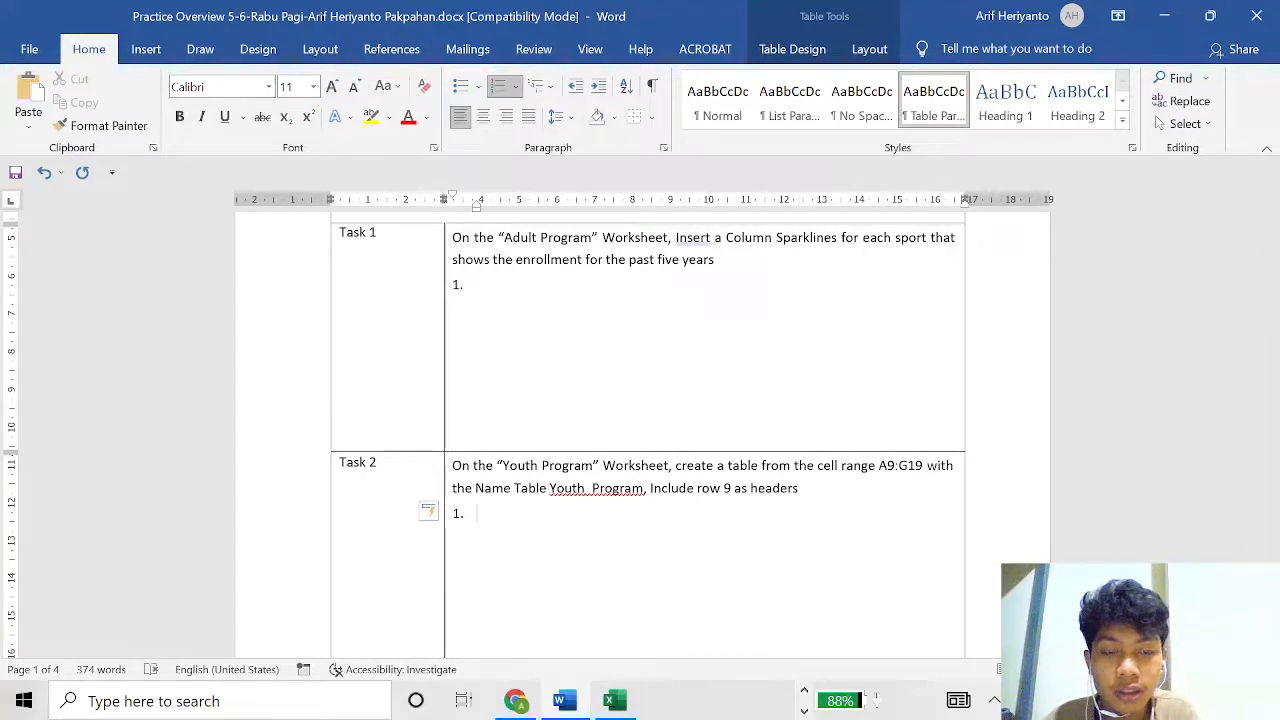
Switch from Task 2 in Word to Overview 5.xlsx in Excel and look over the enrollment data on the Youth Program sheet.
key(alt+Tab)
key(alt+Tab)
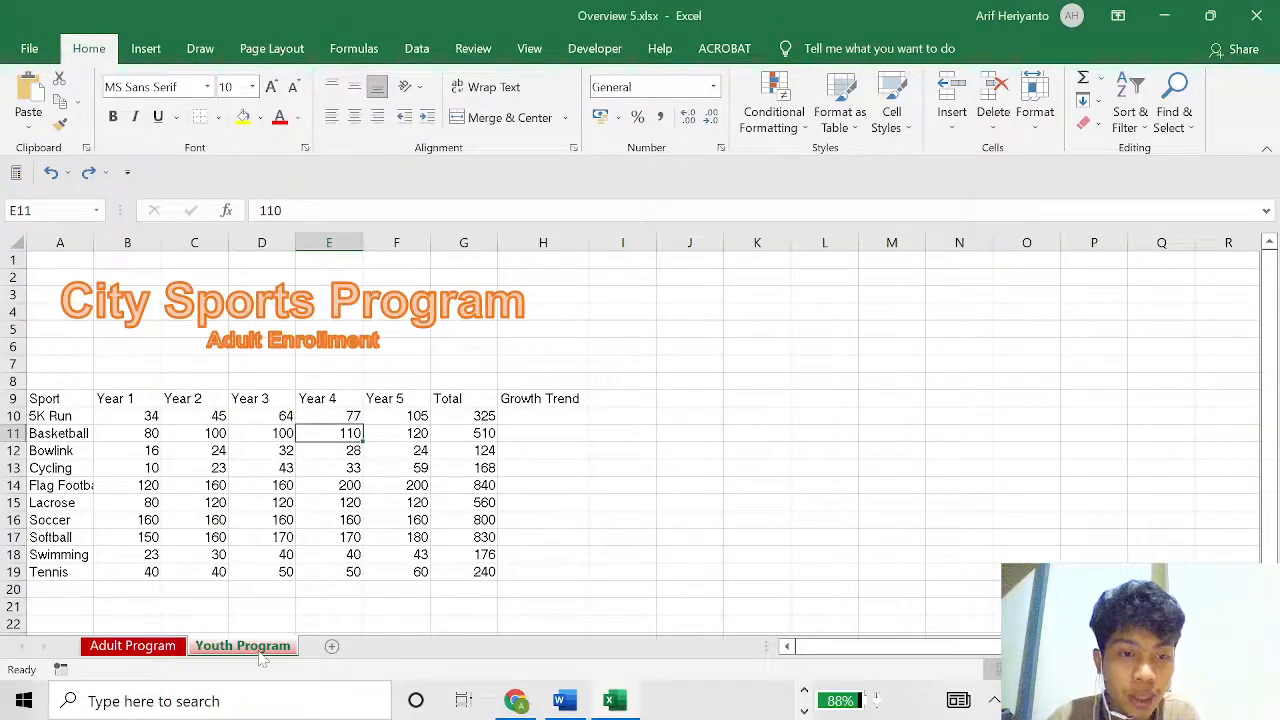
click(503, 501)
click(358, 588)
click(510, 485)
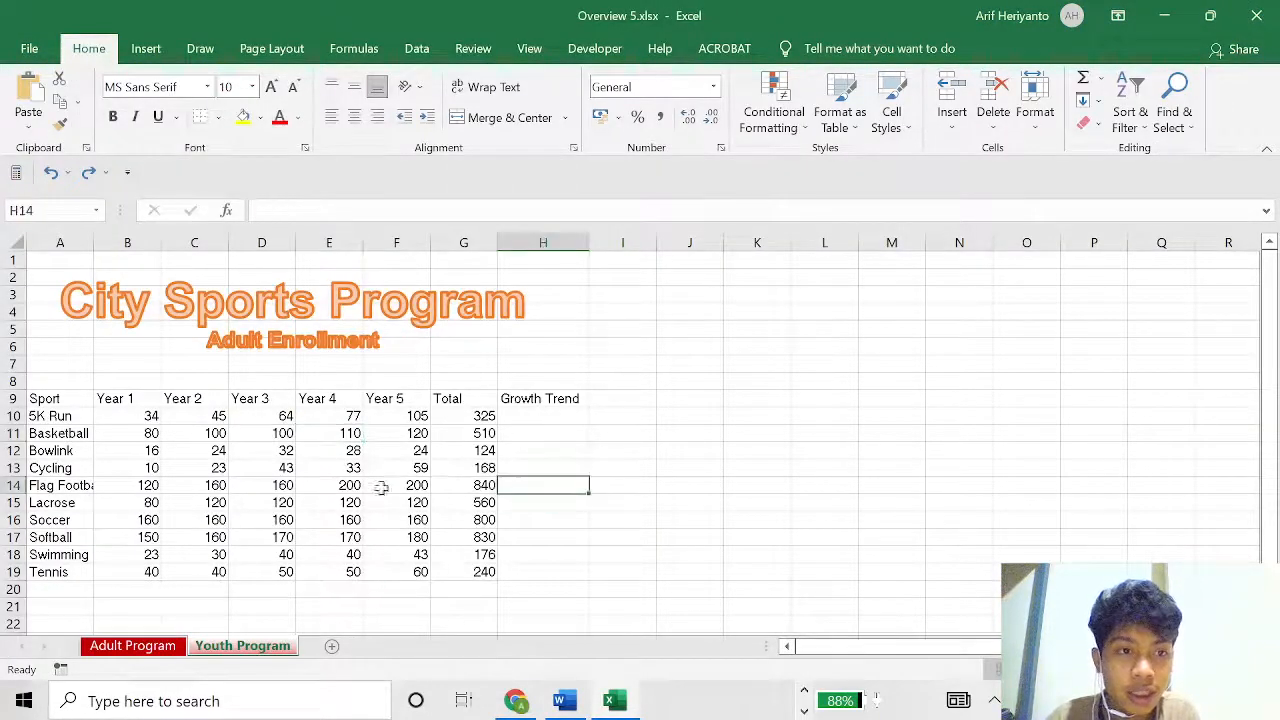
click(65, 462)
Create a table with headers from the Youth Program data range A9:H19.
click(292, 418)
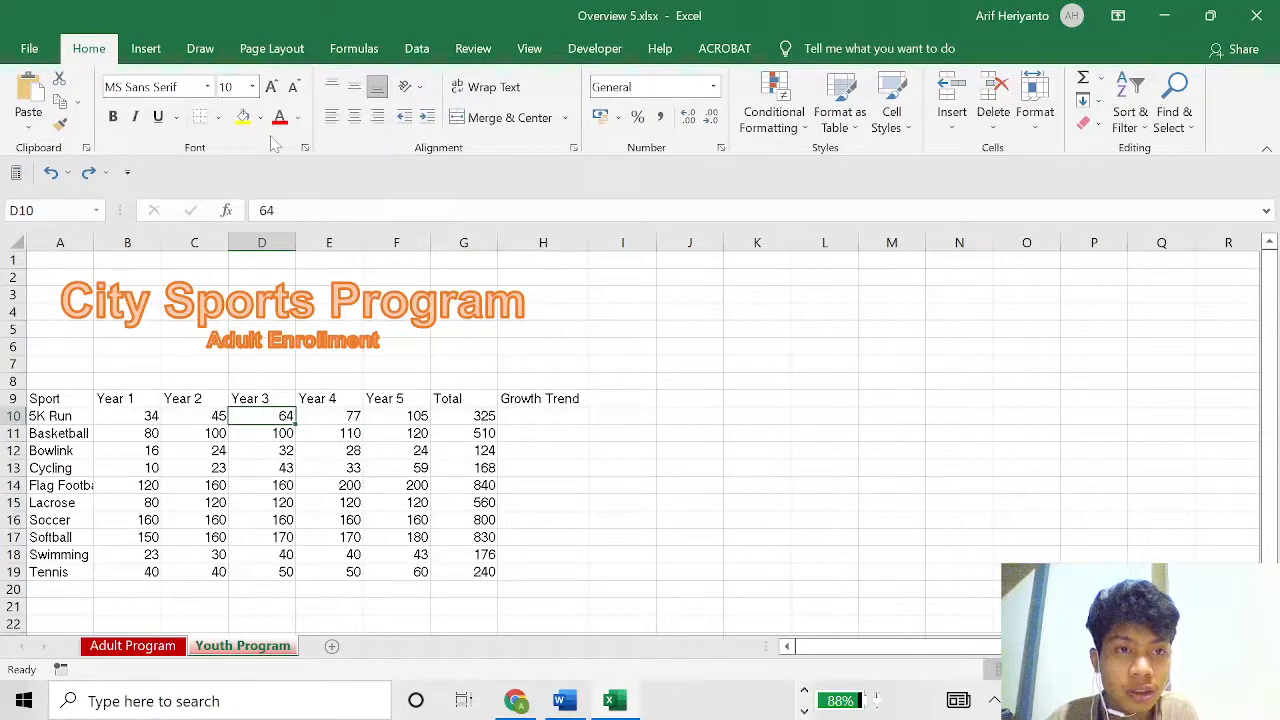
click(150, 50)
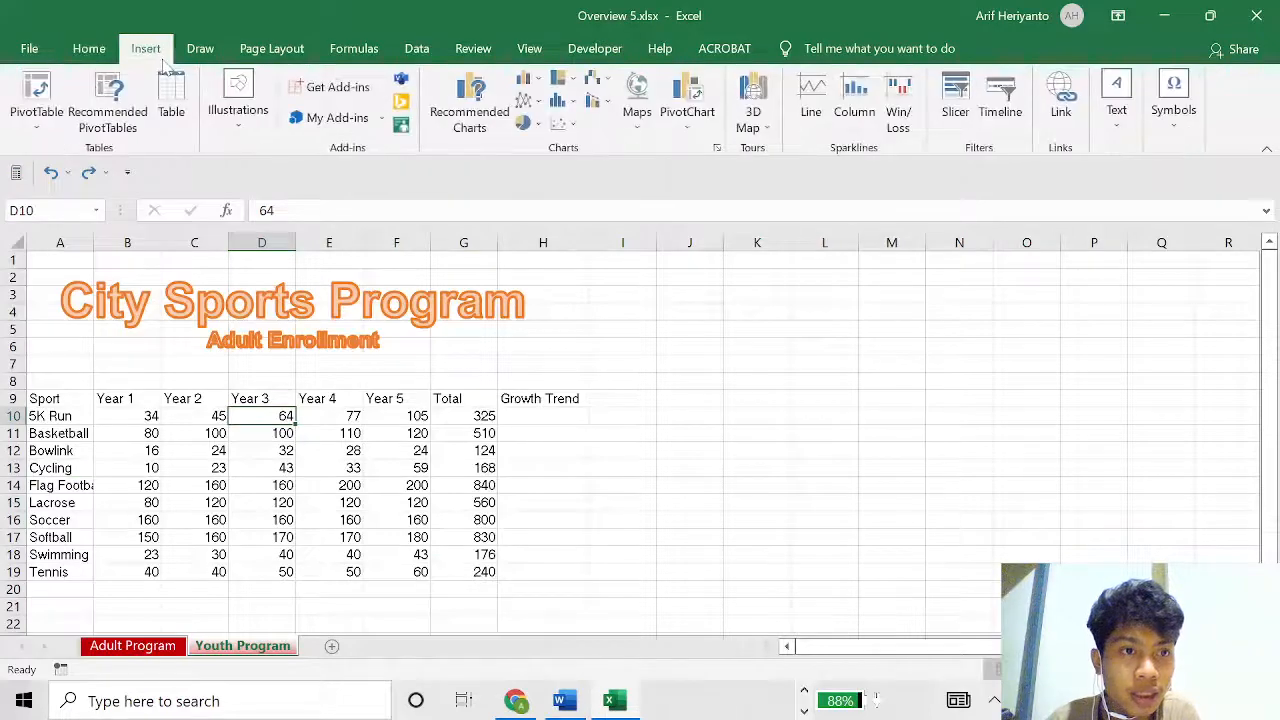
click(171, 95)
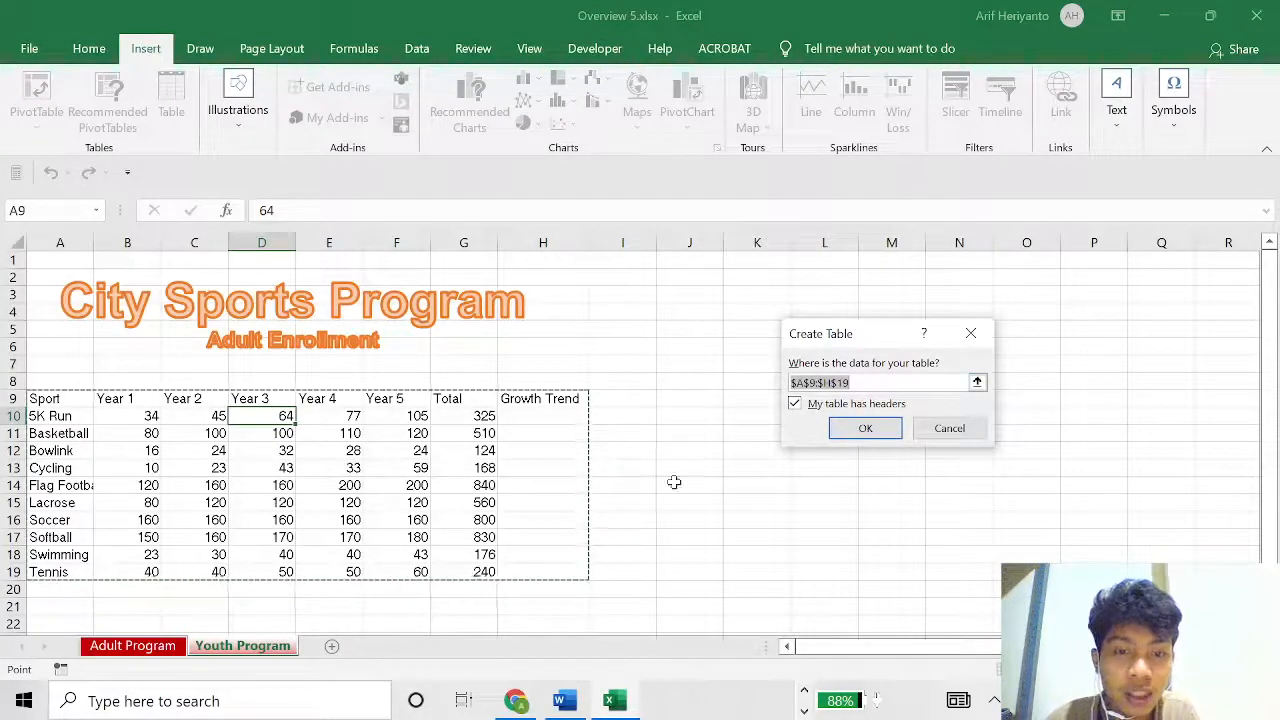
click(877, 436)
click(640, 381)
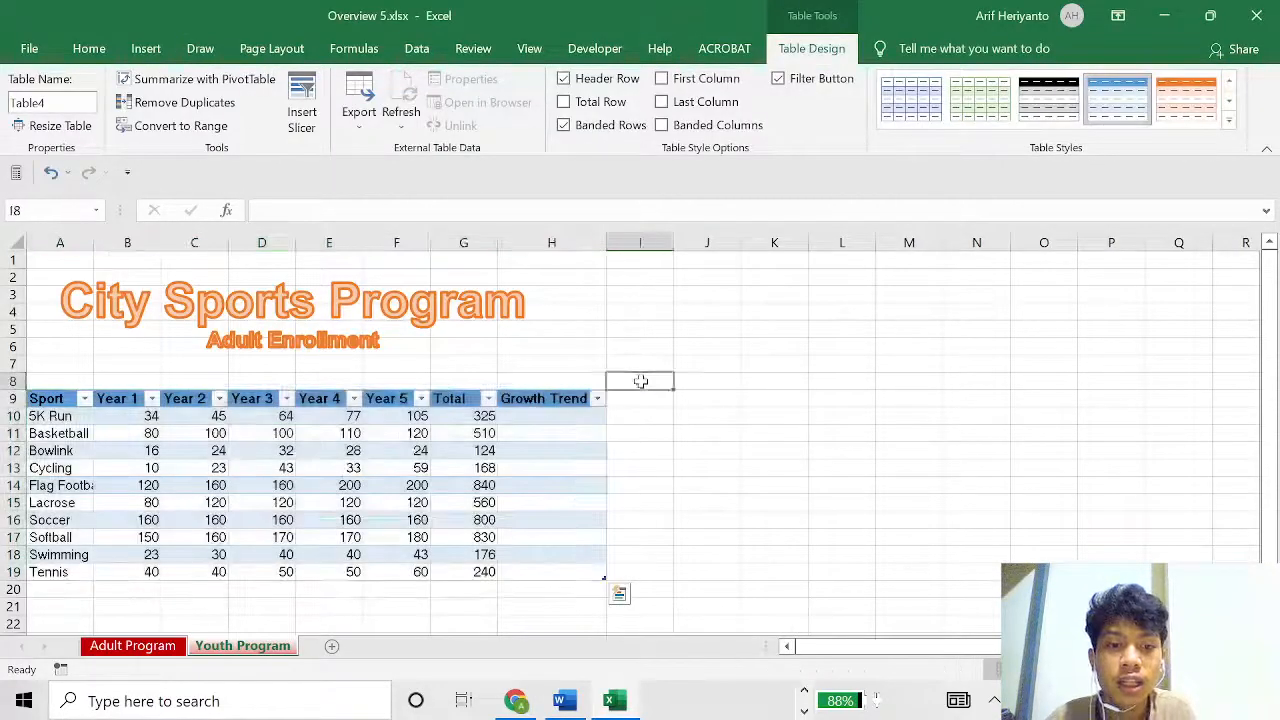
Check Task 3 in the Word document, return to Overview 5.xlsx in Excel and hide the Summary worksheet.
scroll(543, 512, up, 1)
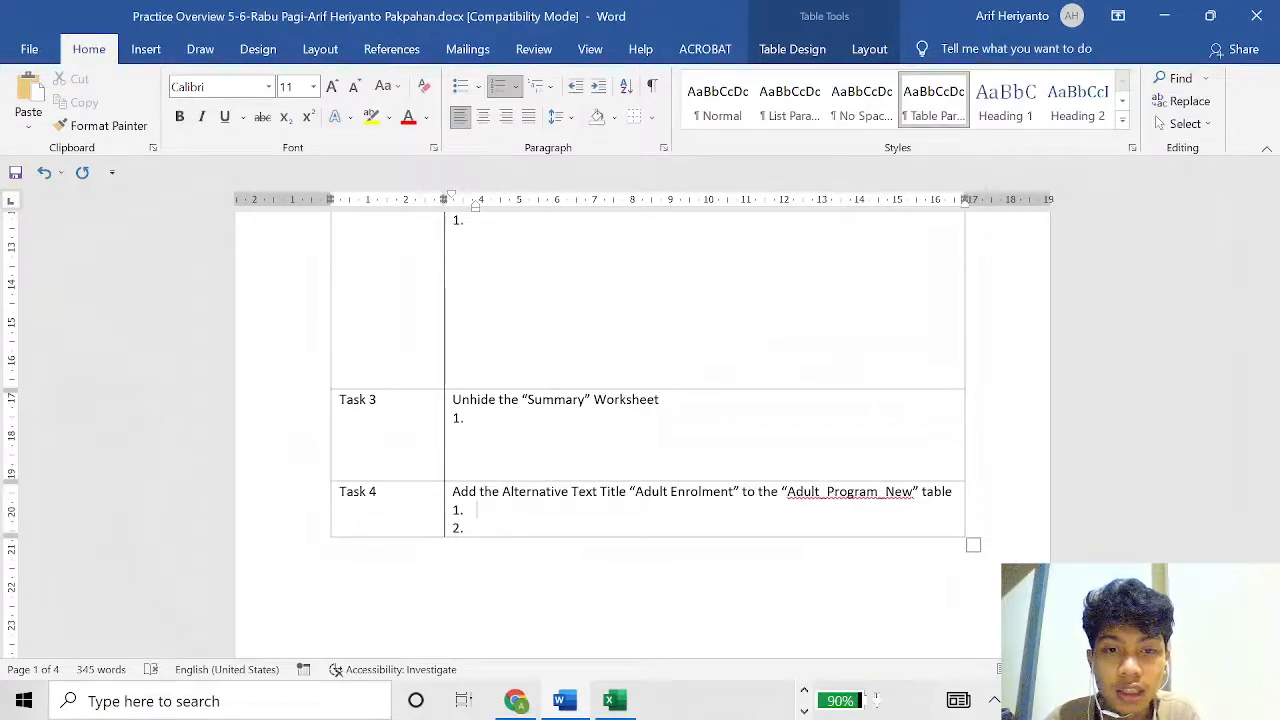
key(alt+Tab)
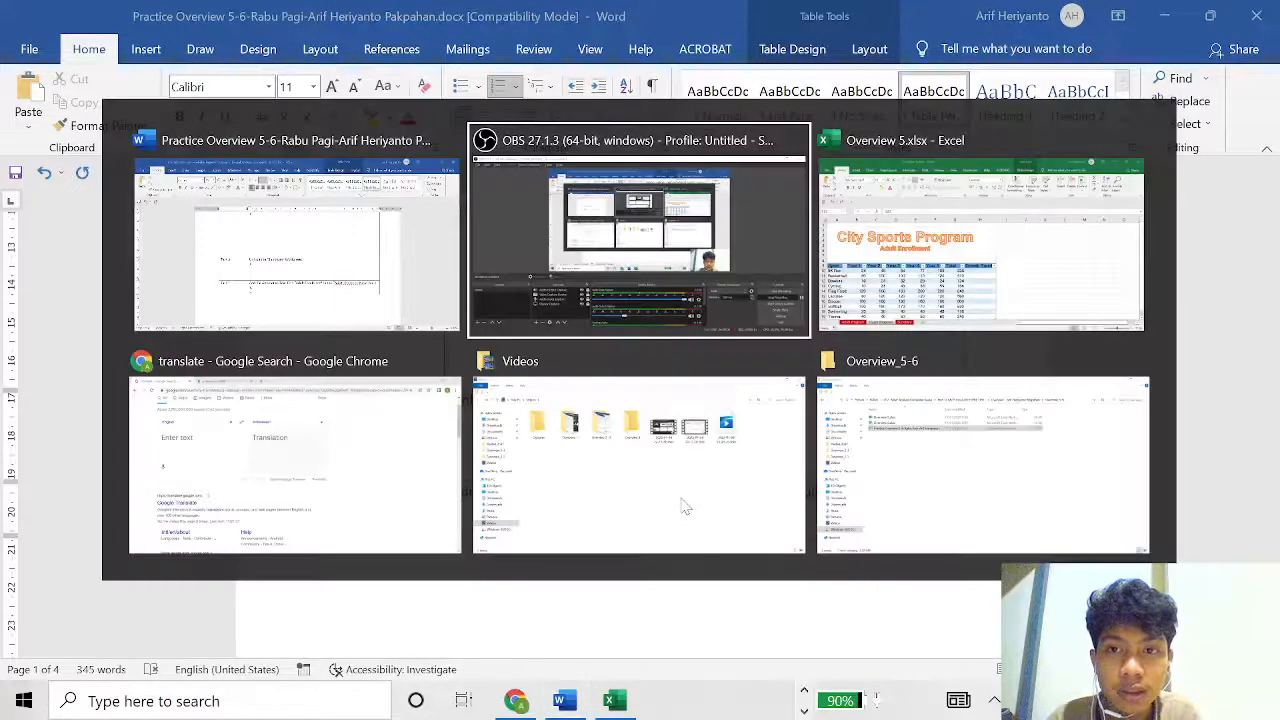
key(alt+Tab)
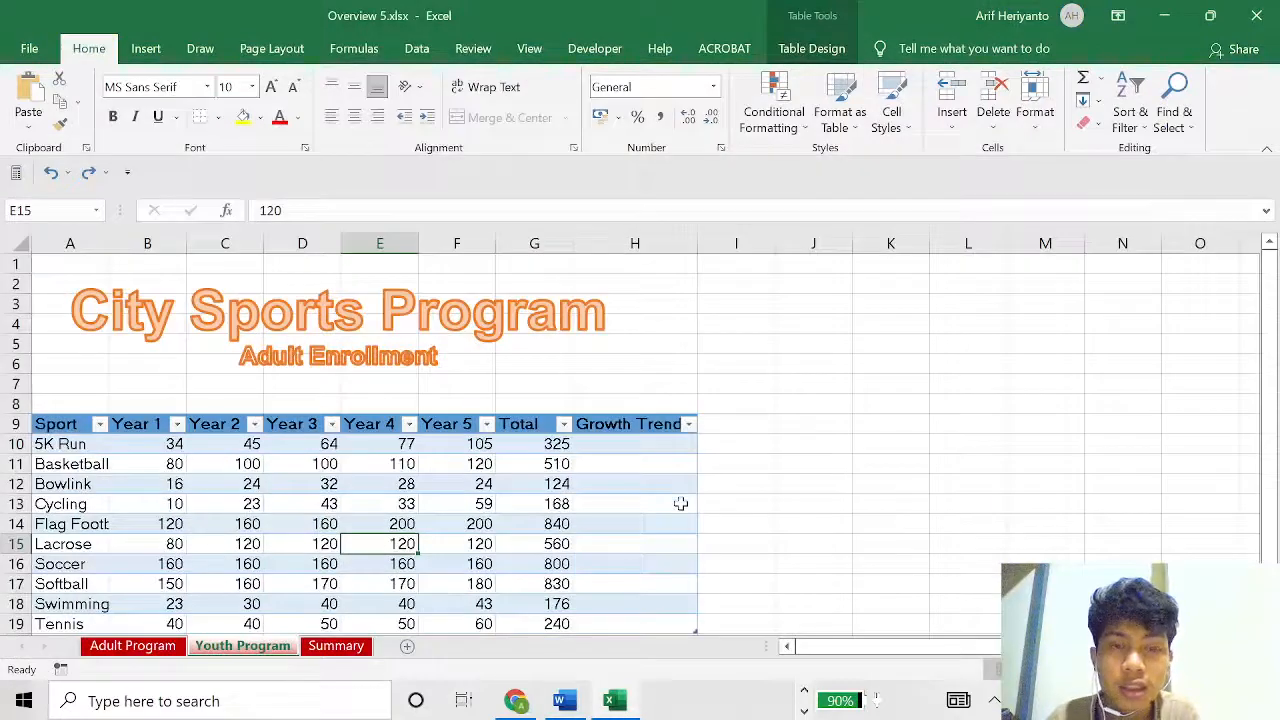
right_click(352, 650)
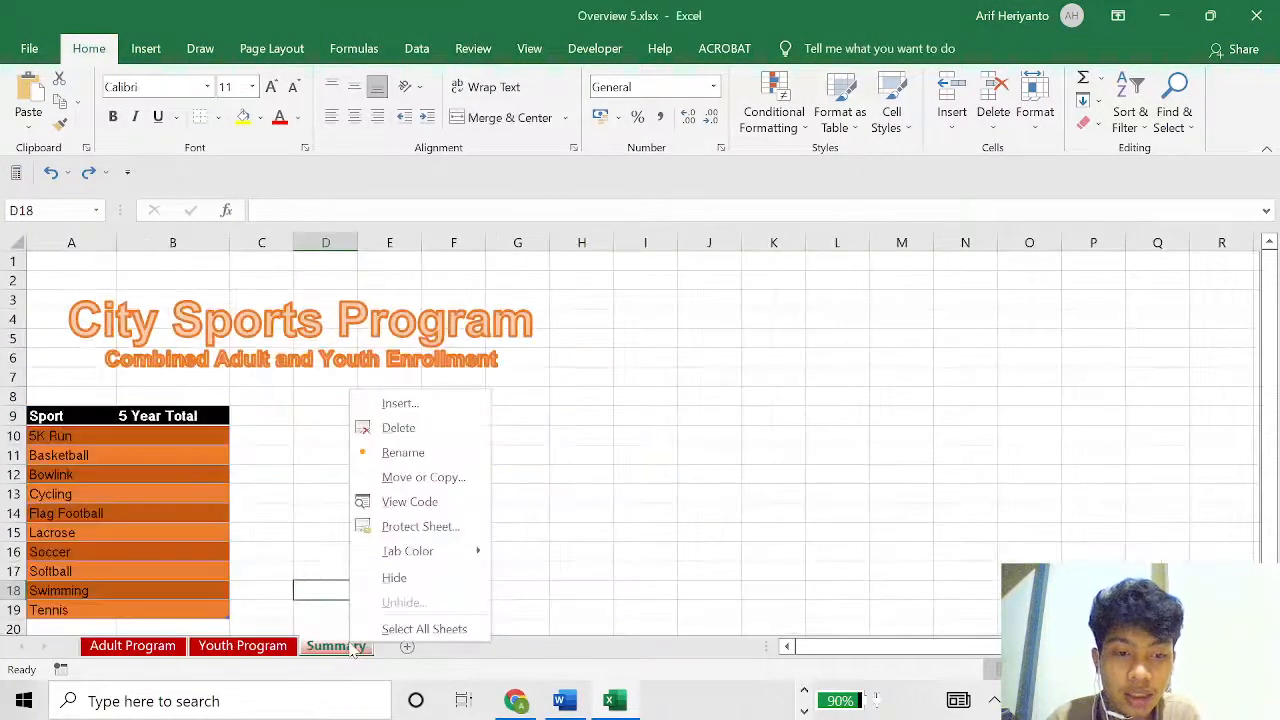
click(396, 578)
Check Task 4 in Word, return to Overview 5.xlsx in Excel and open the alternative text settings of the Adult Program table.
key(alt+Tab)
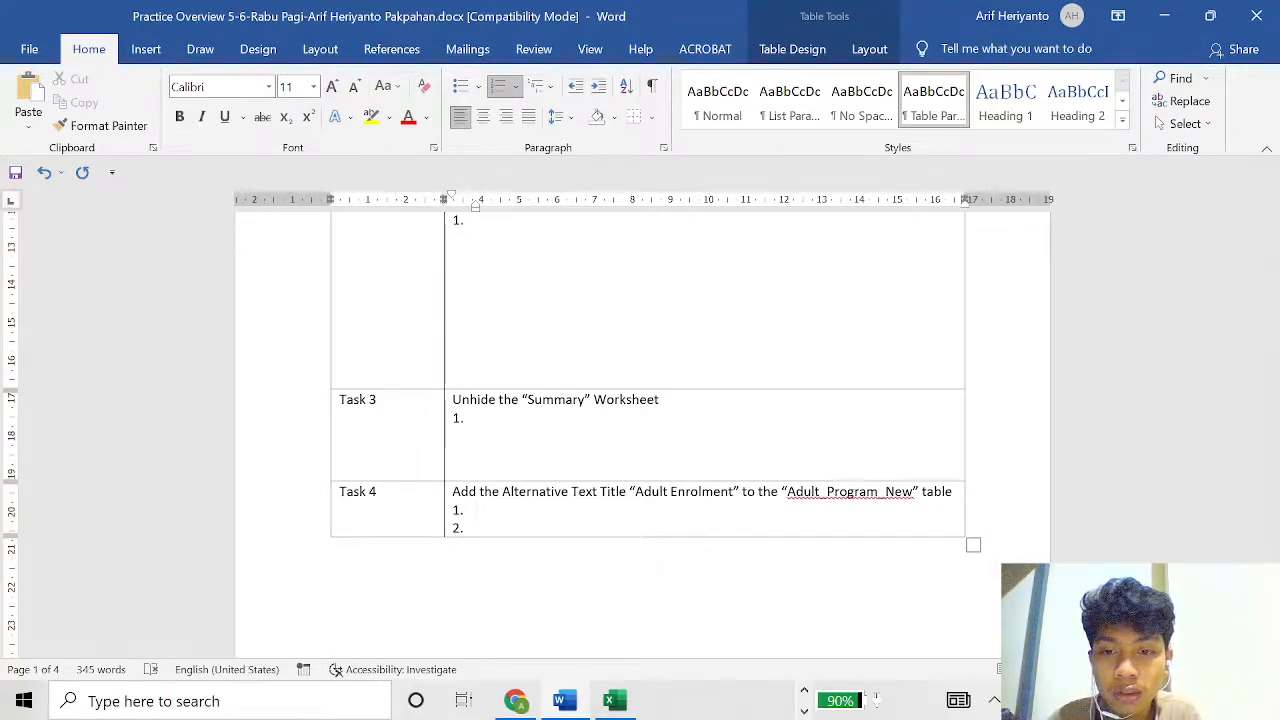
key(alt+Tab)
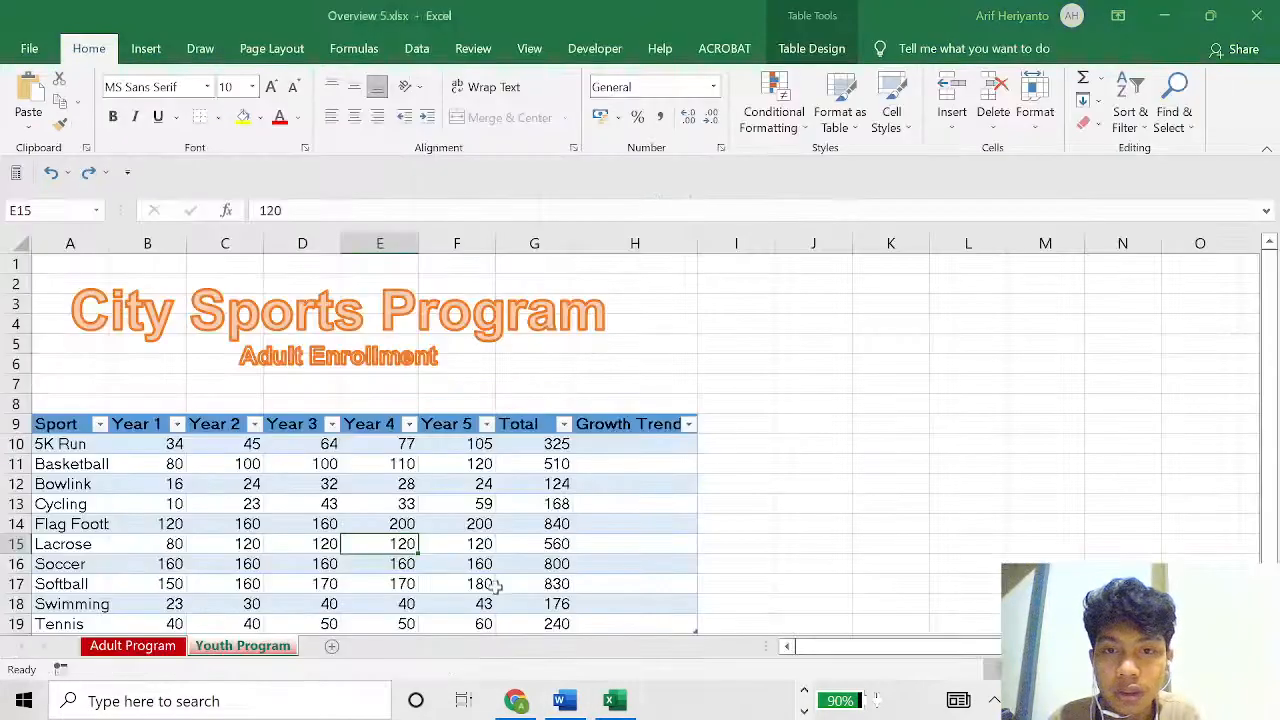
click(132, 646)
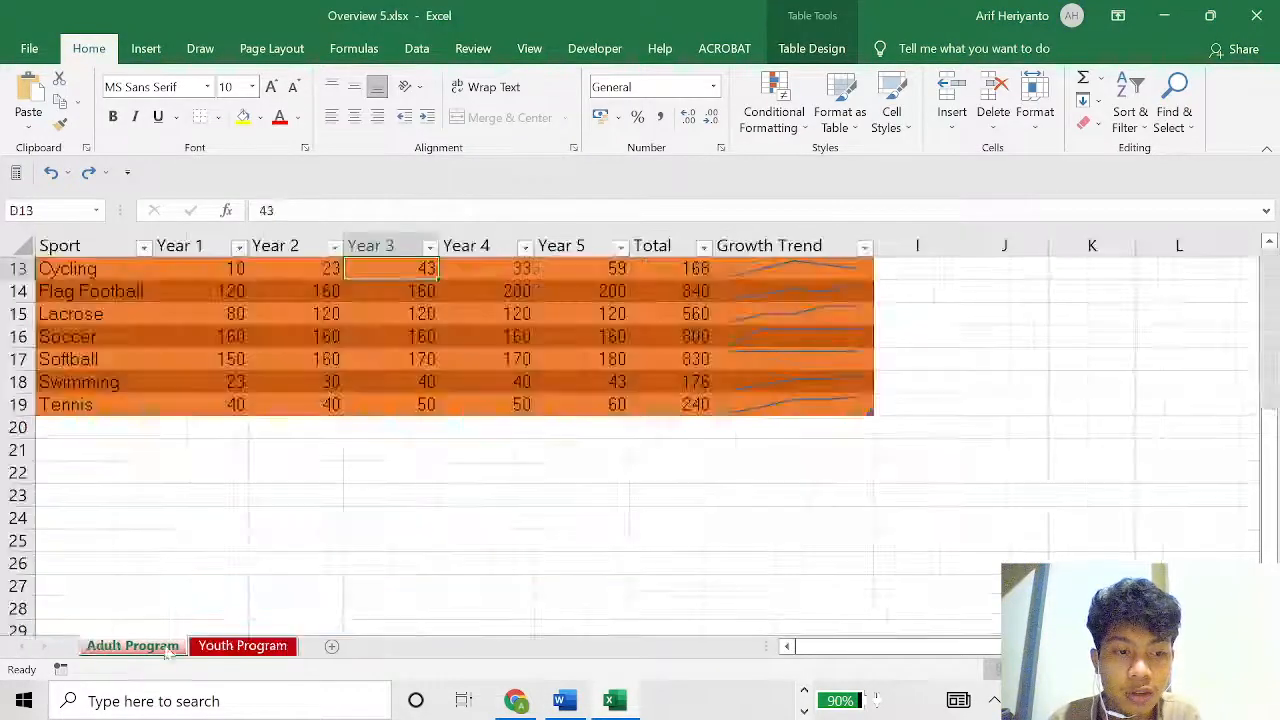
scroll(460, 511, up, 4)
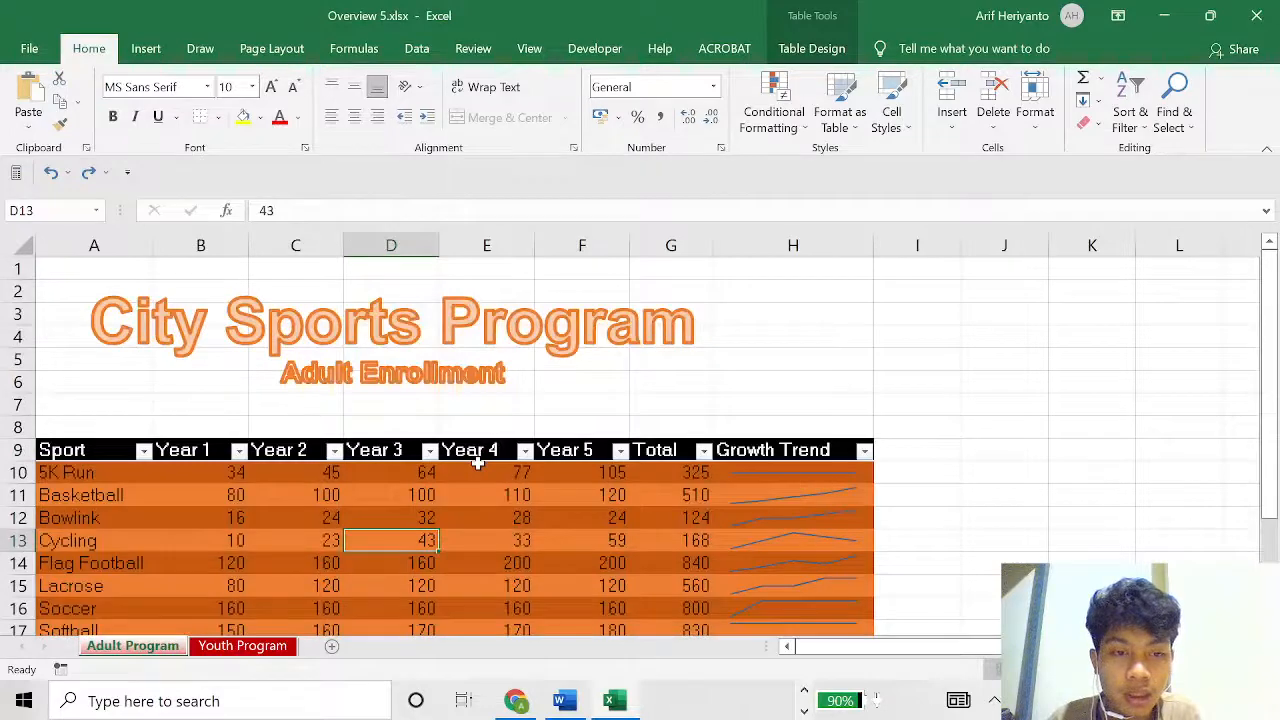
scroll(477, 465, down, 1)
click(376, 484)
right_click(461, 502)
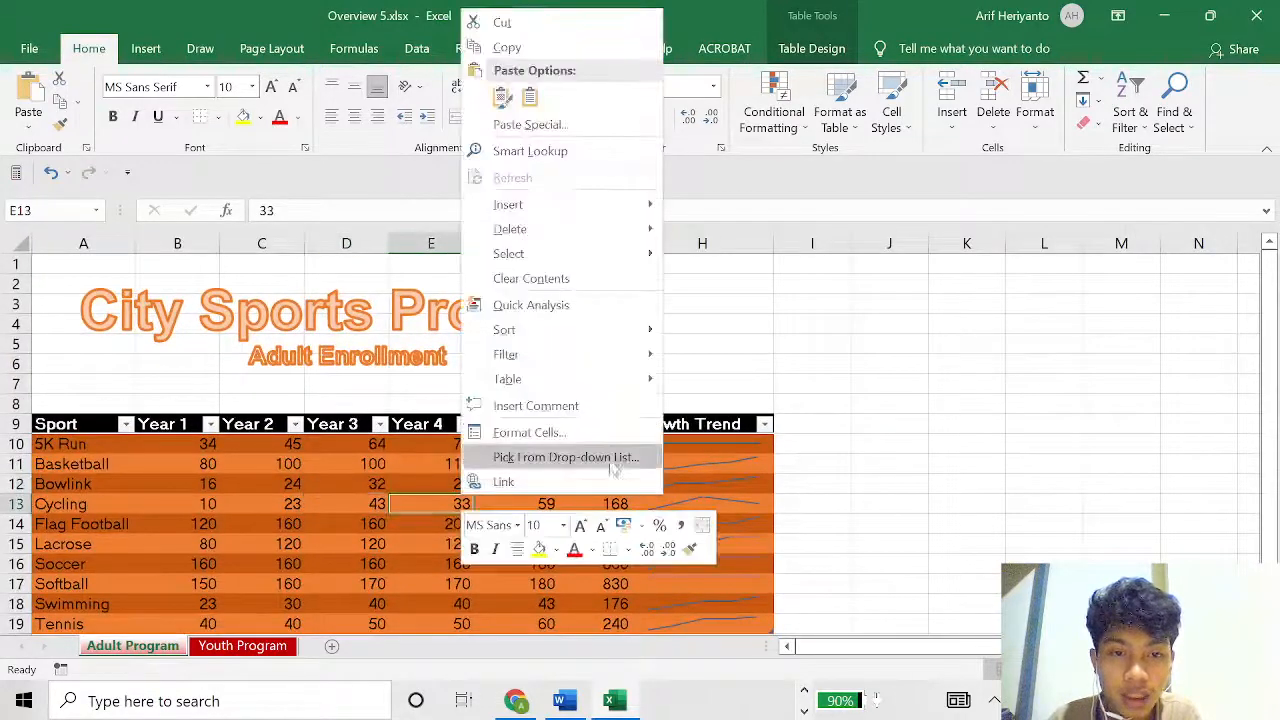
mouse_move(630, 386)
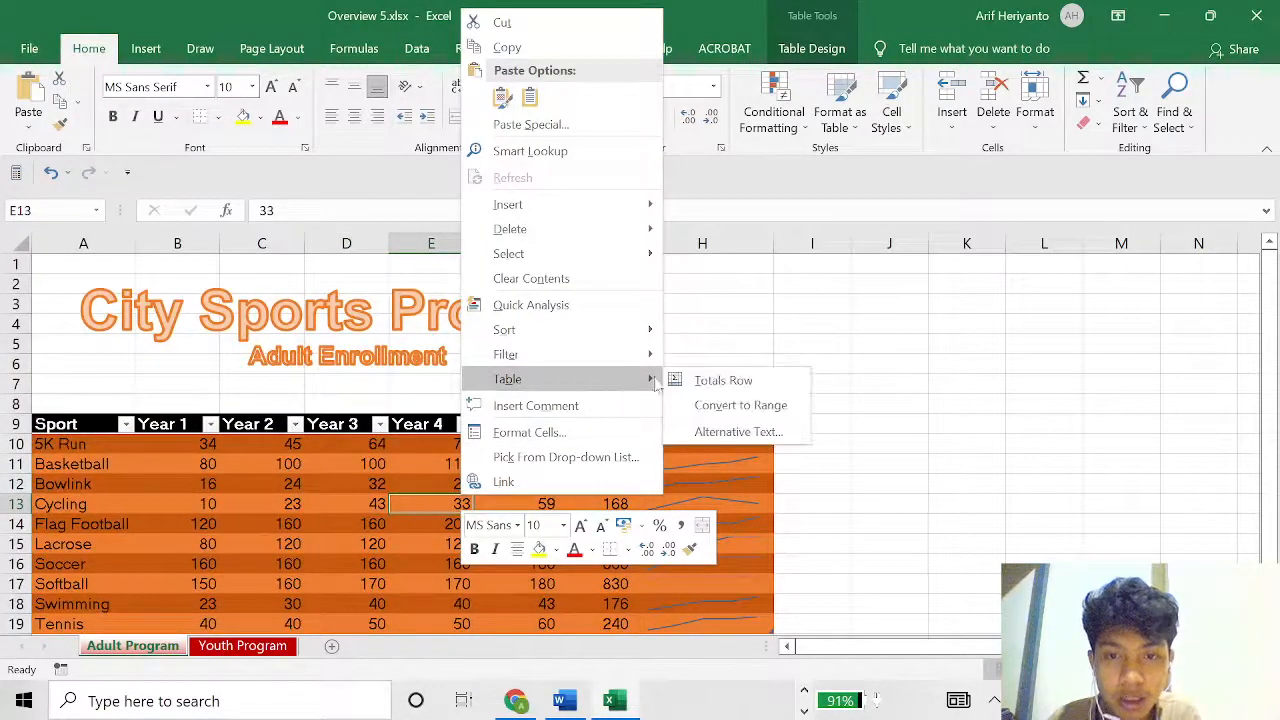
click(737, 429)
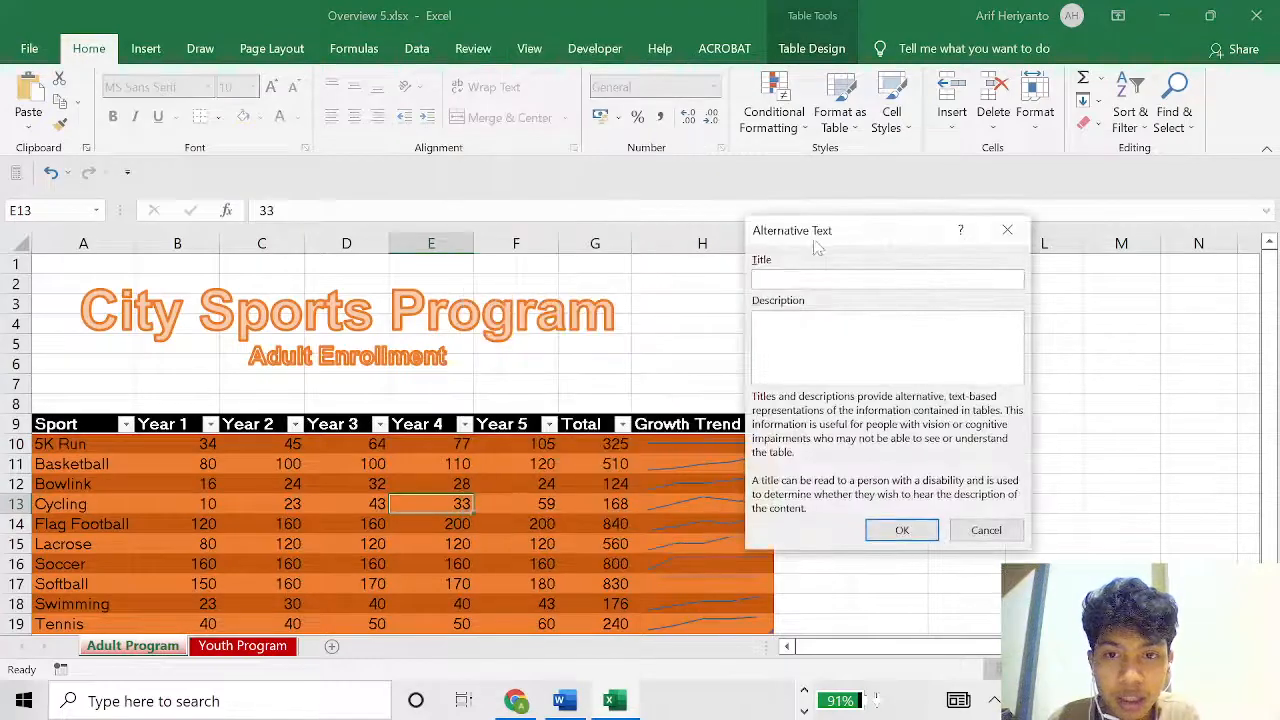
Copy the title "Adult Enrolment" from Task 4 in Word and apply it as the Adult Program table's alternative text title in Excel.
key(alt+Tab)
click(785, 330)
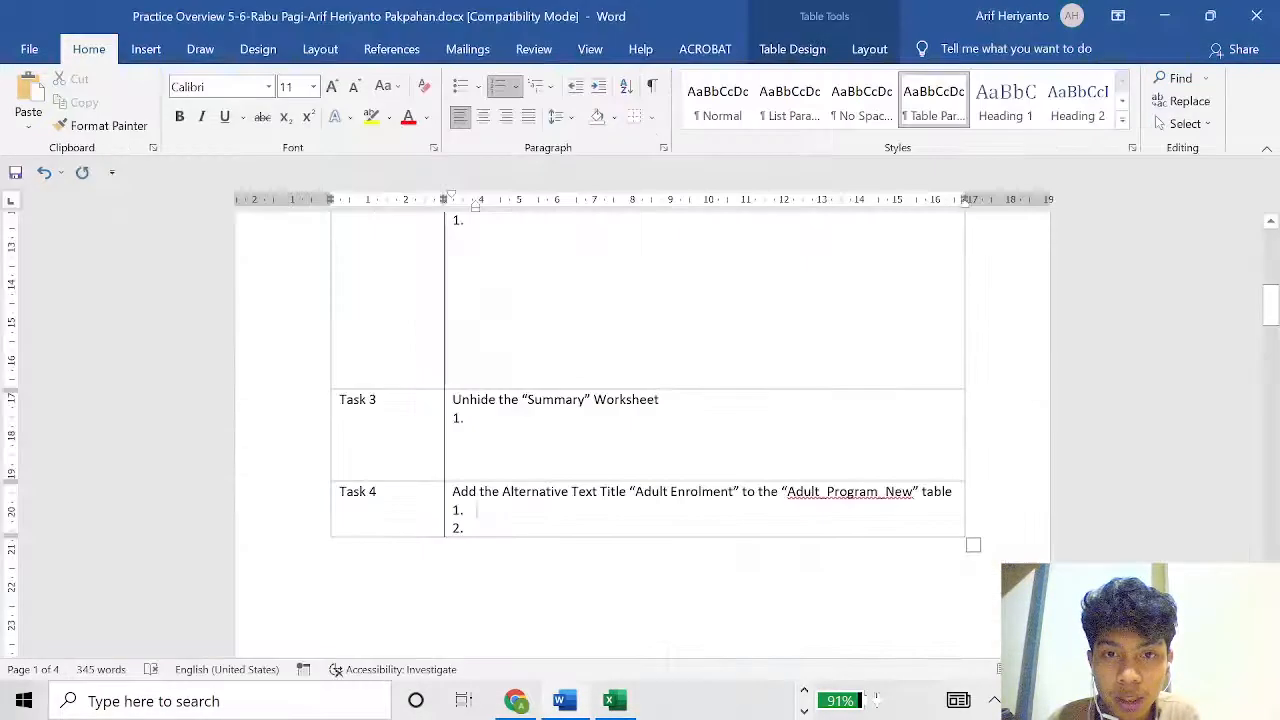
mouse_move(632, 492)
mouse_down()
mouse_move(600, 474)
mouse_move(632, 490)
mouse_up()
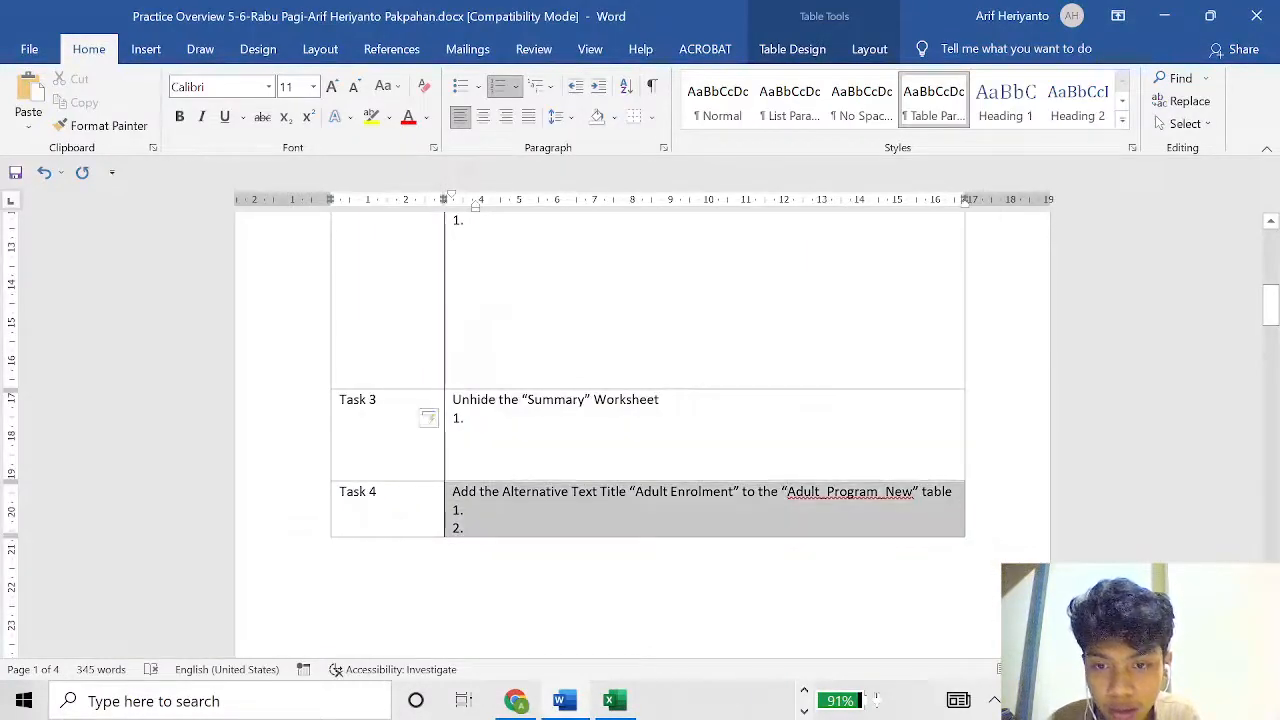
click(632, 491)
drag(914, 491, 803, 508)
key(ctrl+c)
key(alt+Tab)
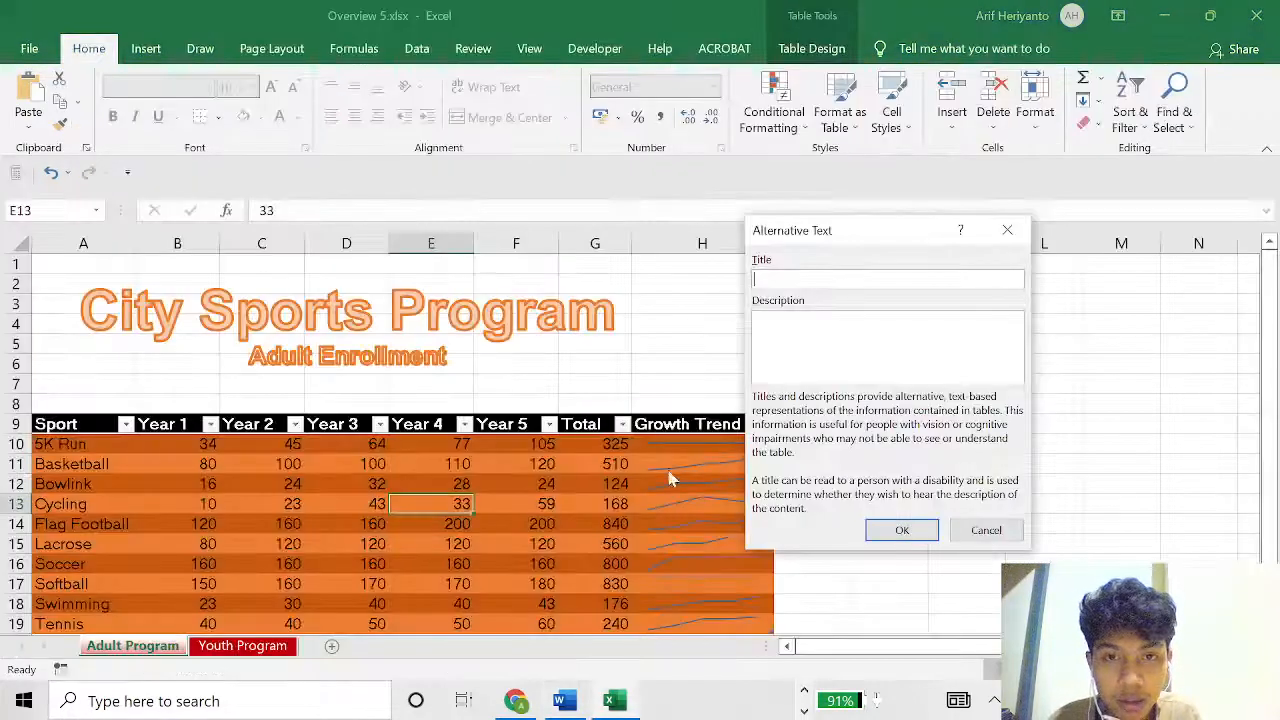
key(ctrl+v)
click(902, 530)
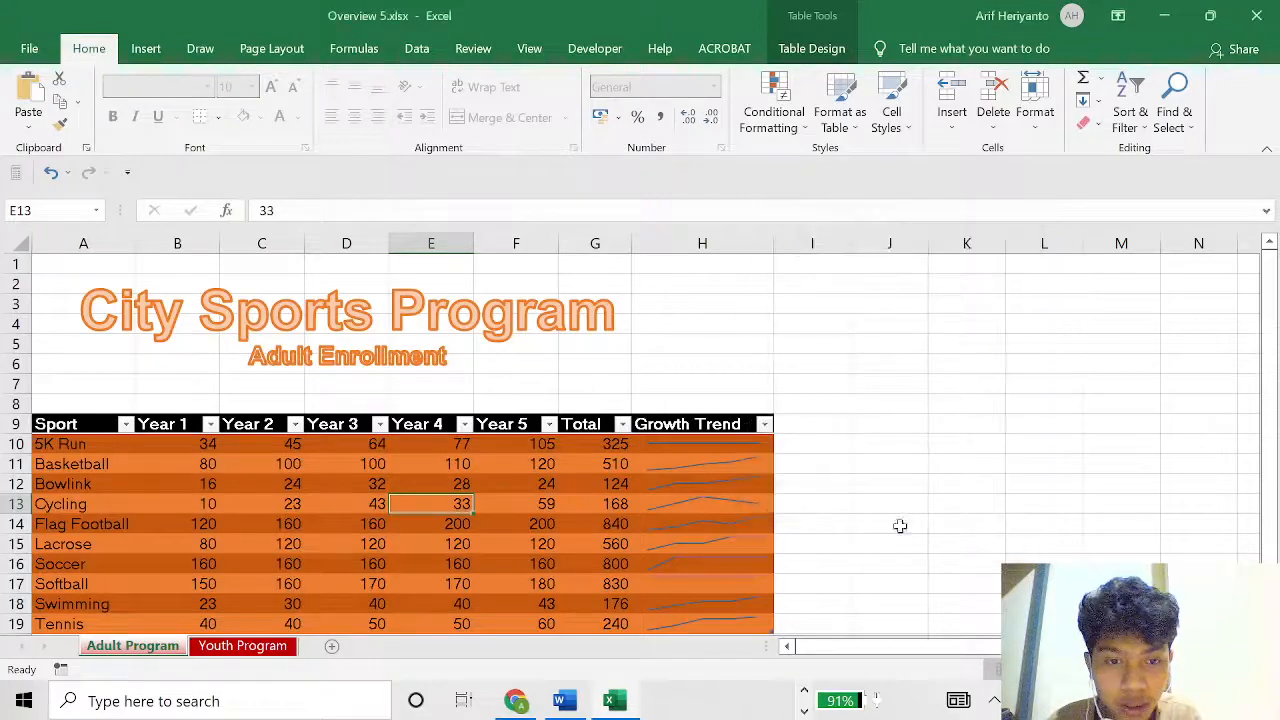
click(590, 503)
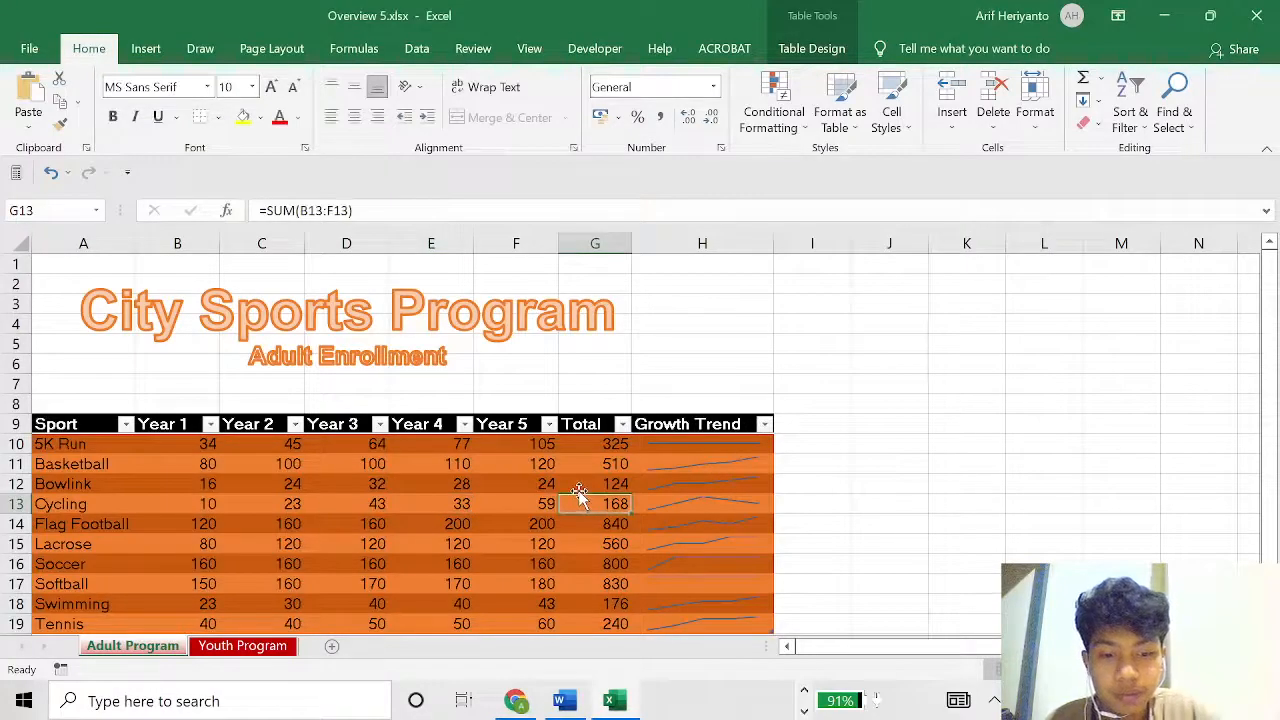
Read Overview 6 Task 1 in the Word document and switch to the Summer Bookings sheet of Overview 6.xlsx in Excel.
key(alt+Tab)
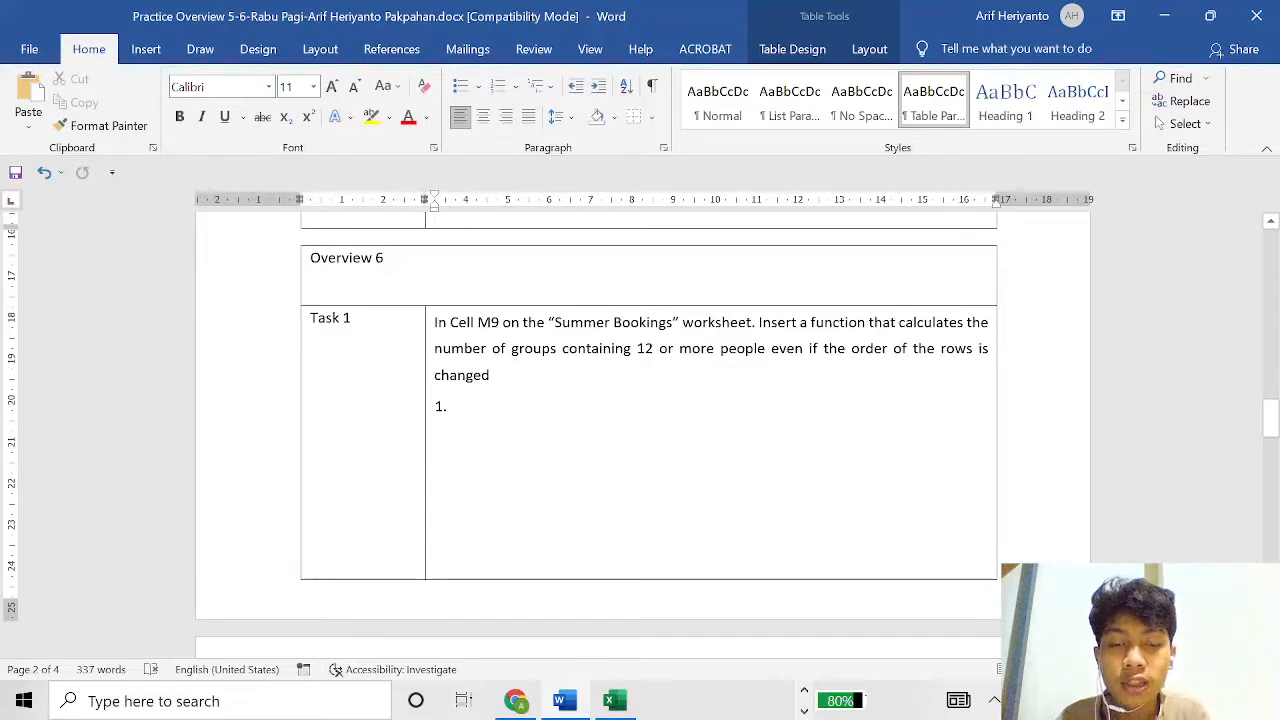
key(alt+Tab)
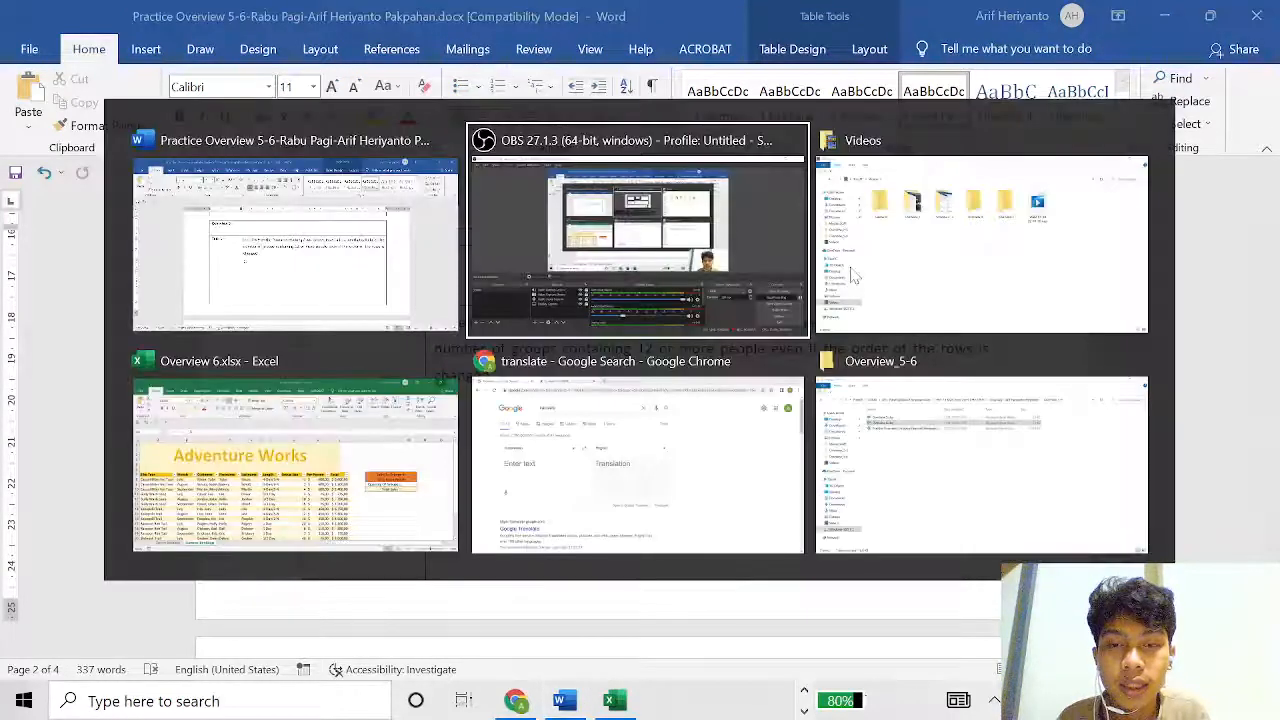
key(alt+Tab)
key(alt+Tab)
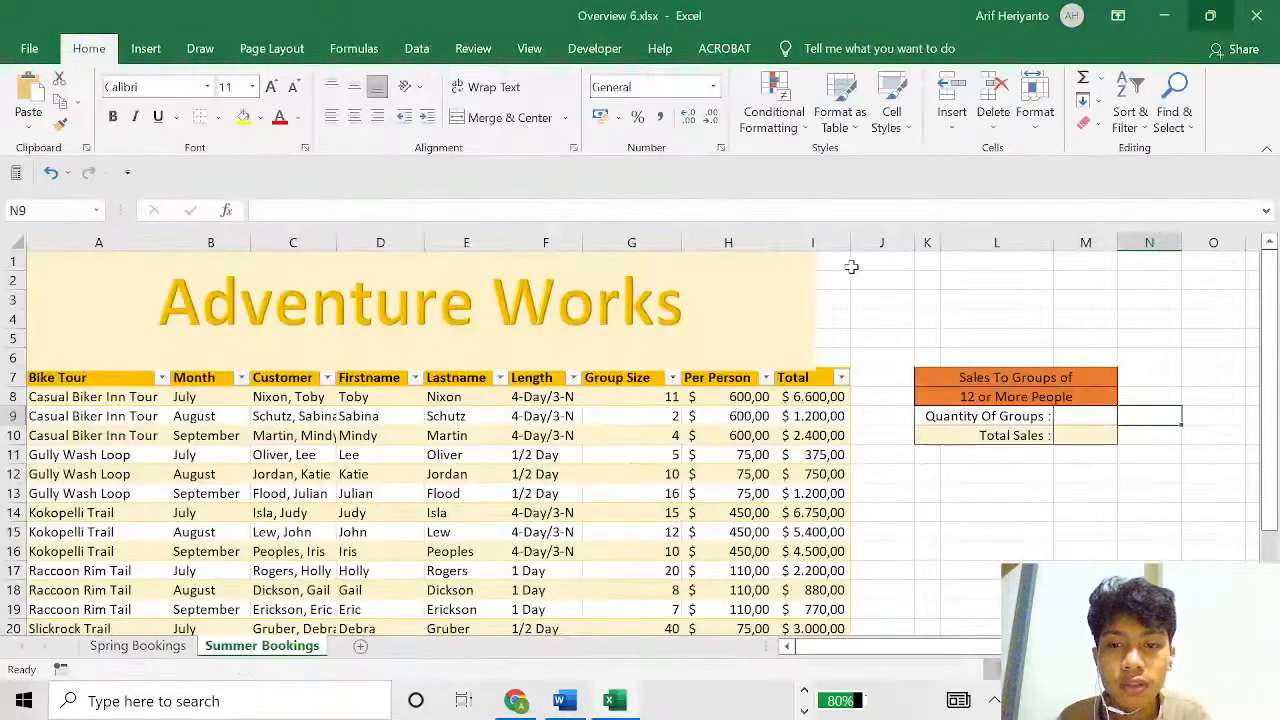
click(750, 320)
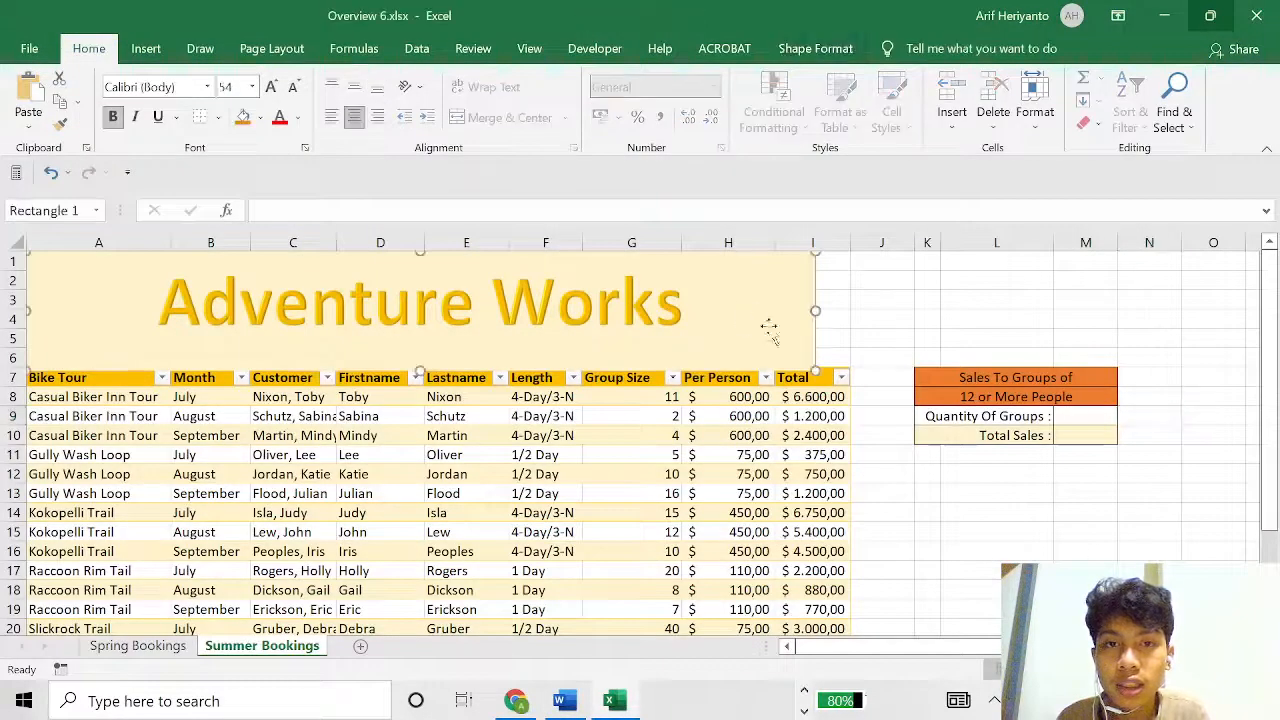
Enter a COUNTIF formula in M9 that counts Table1[Group Size] values meeting the criterion ">=12".
click(1079, 413)
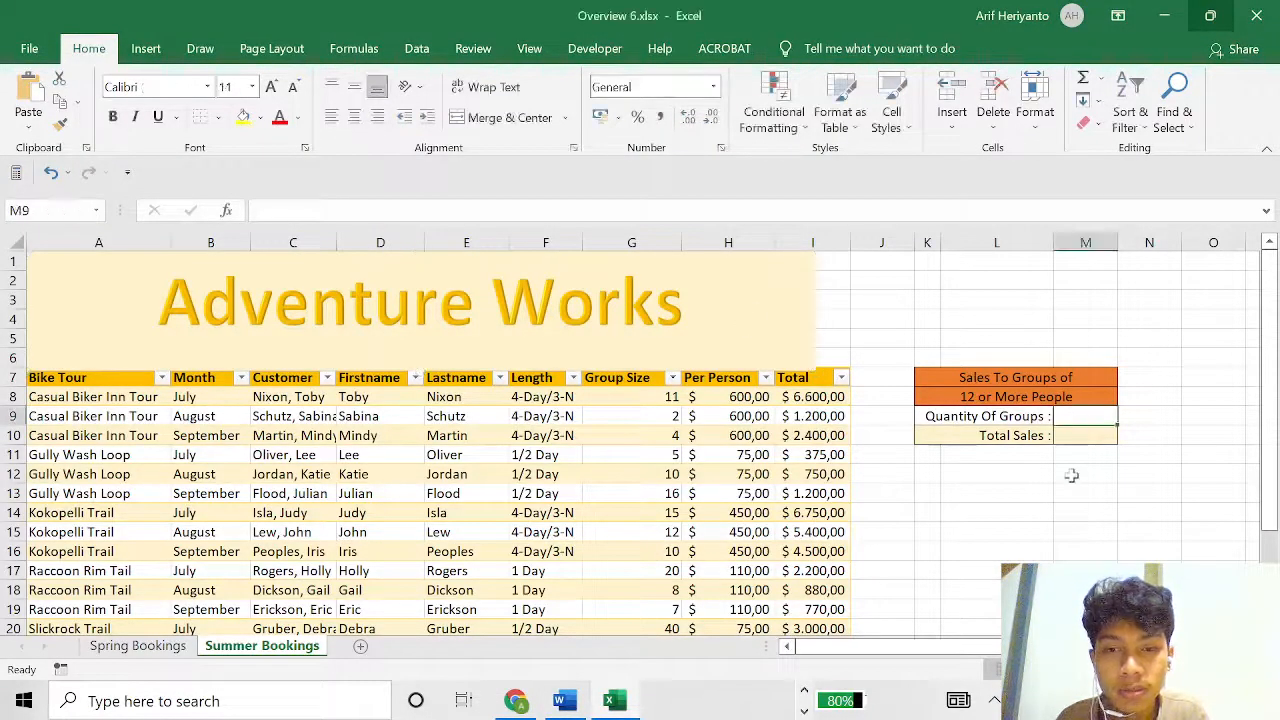
text(=)
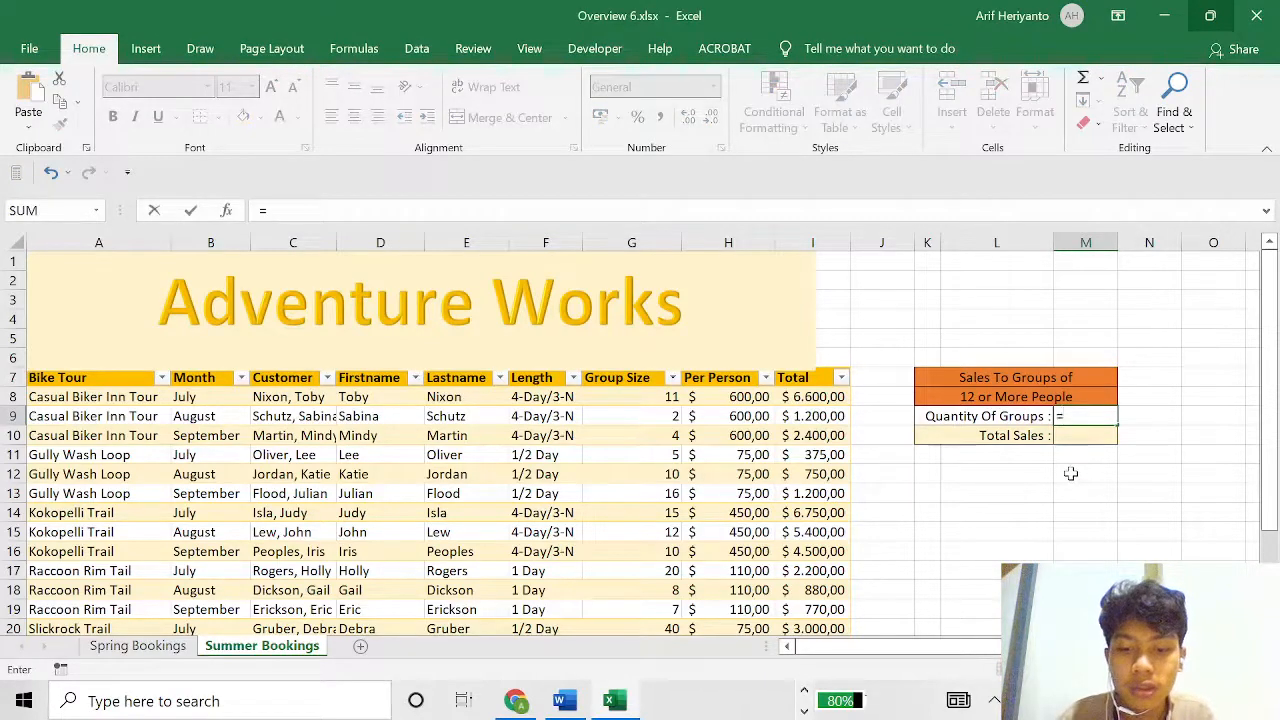
text(cou)
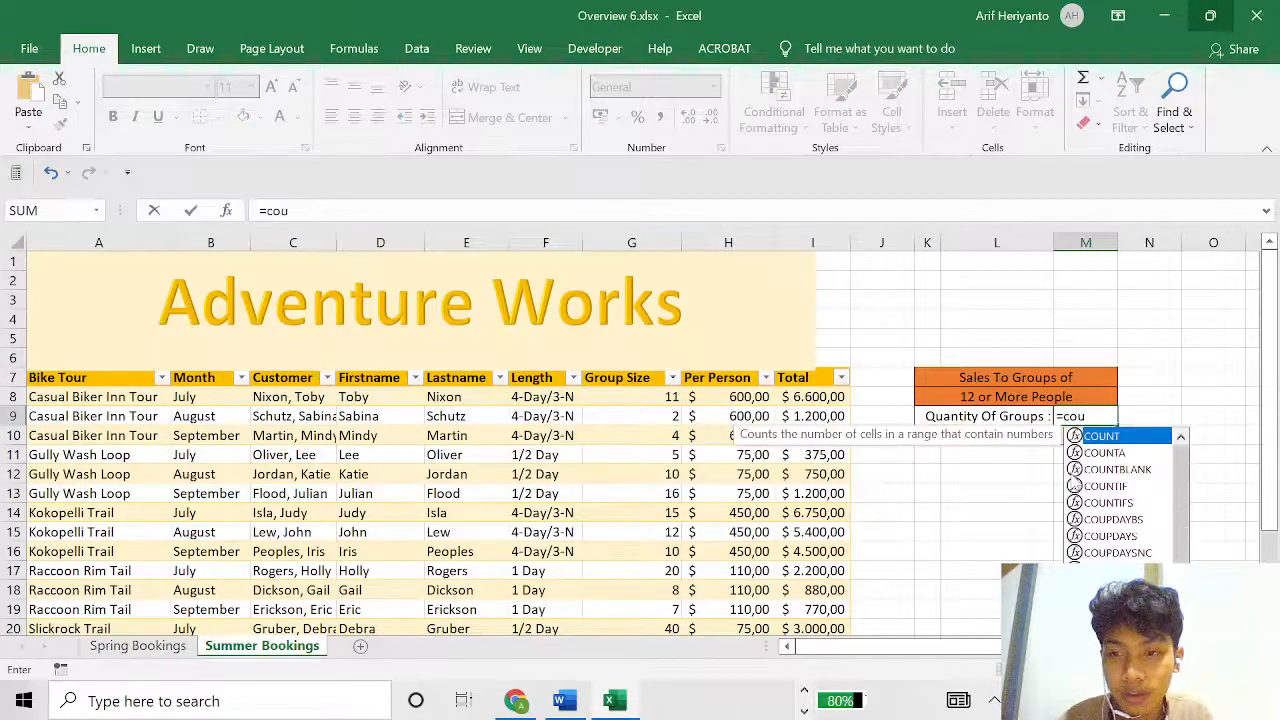
double_click(1105, 486)
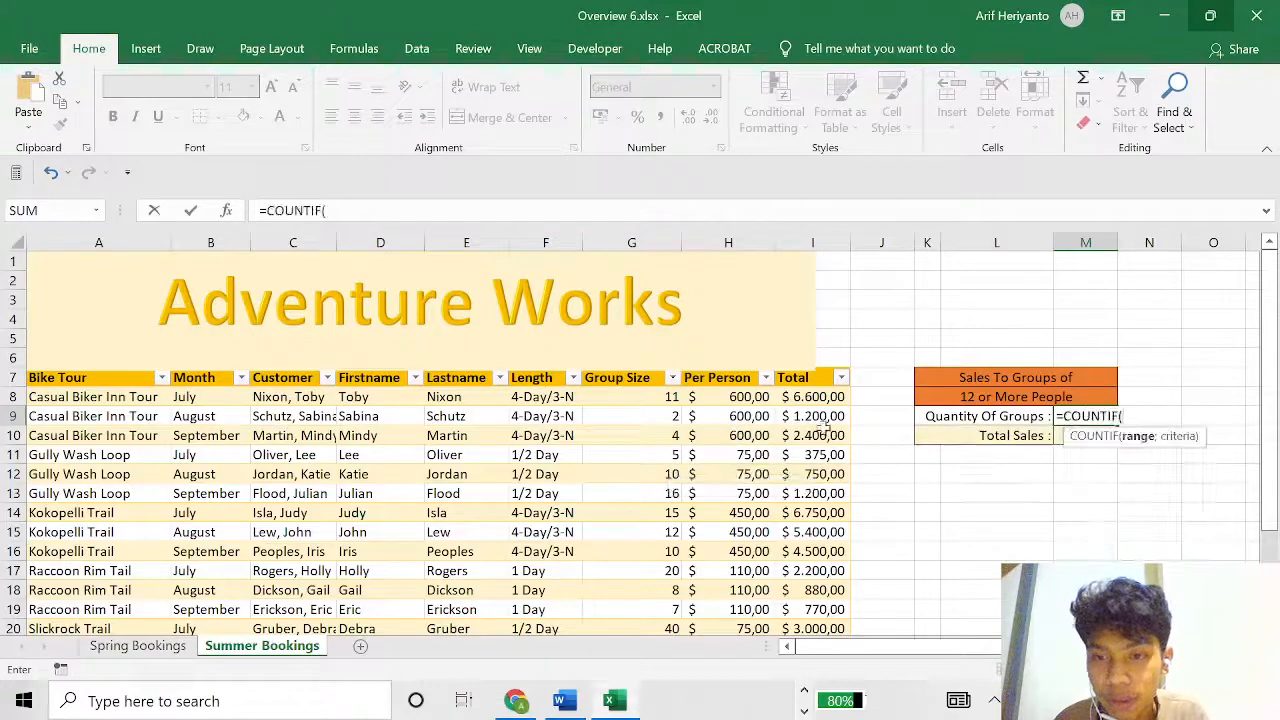
drag(631, 399, 655, 591)
scroll(1122, 470, up, 3)
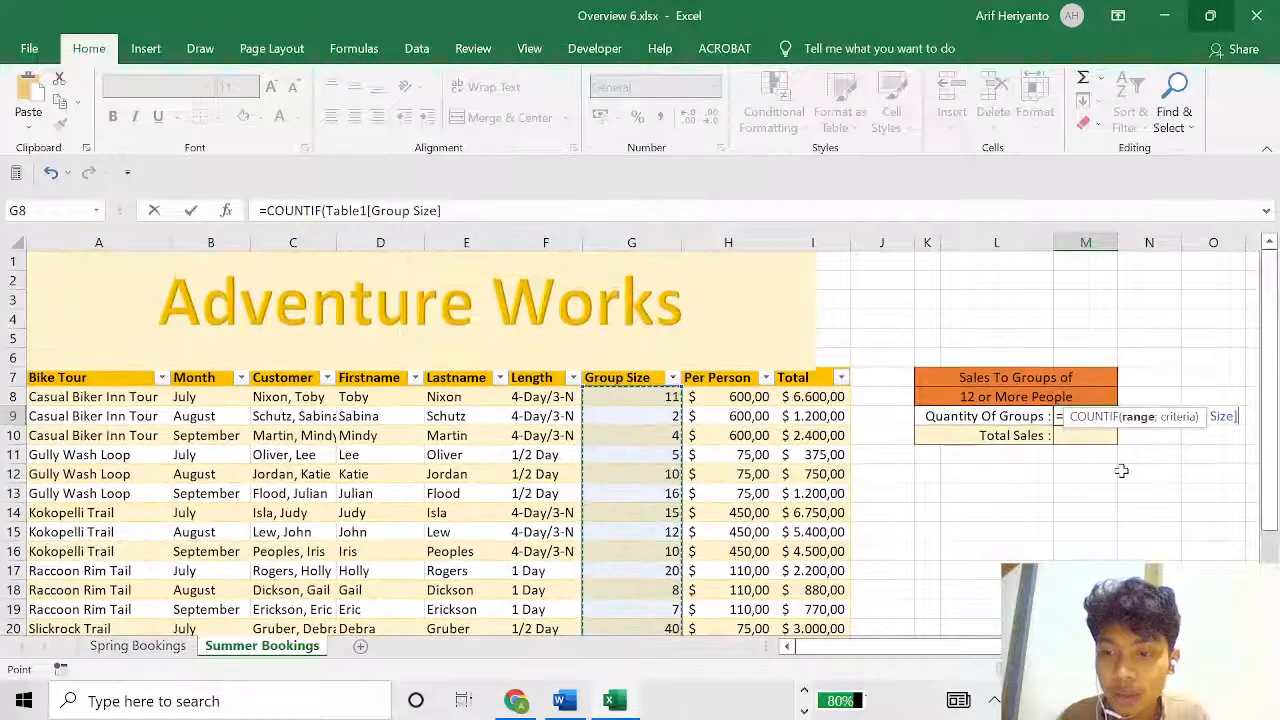
text(;)
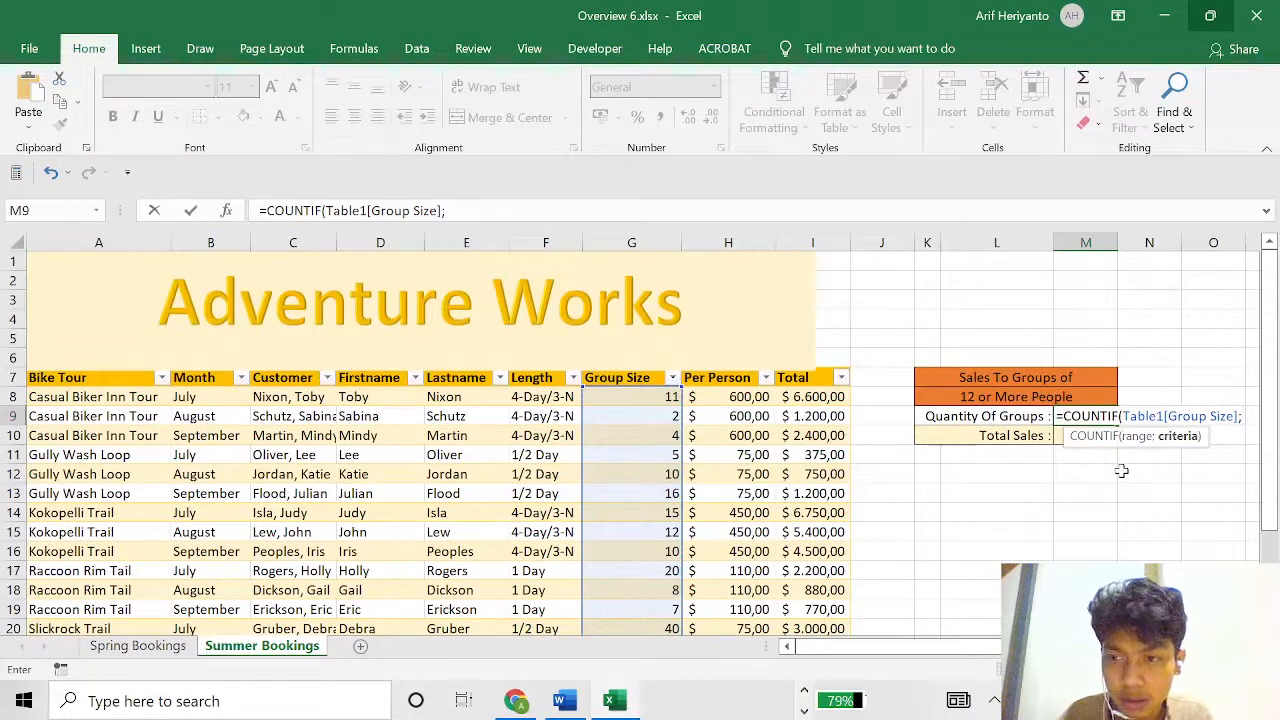
text(")
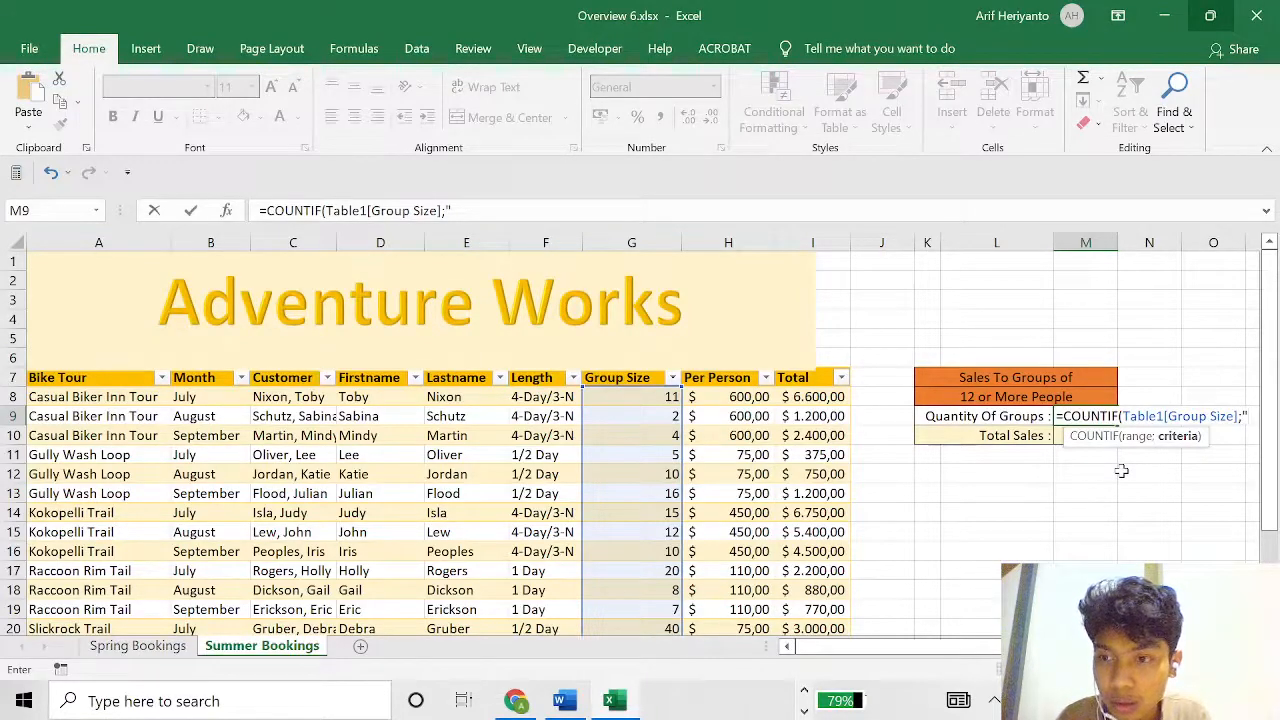
text(>)
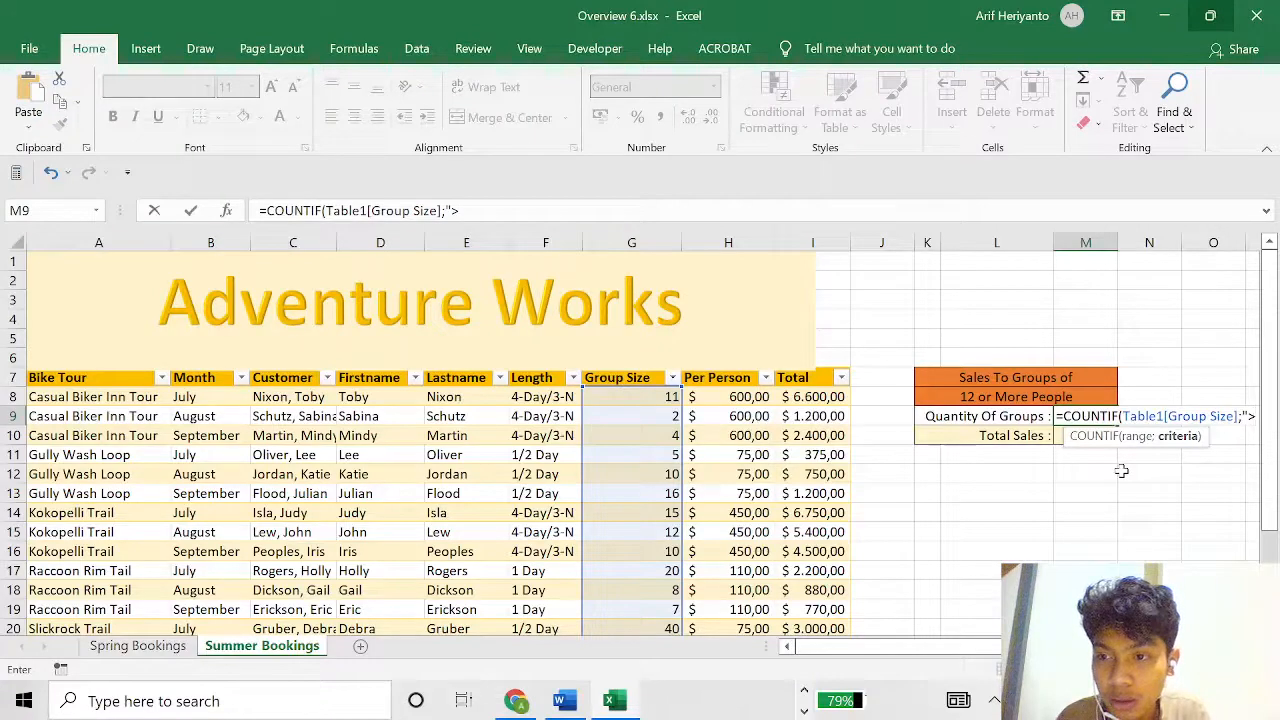
text(=12)
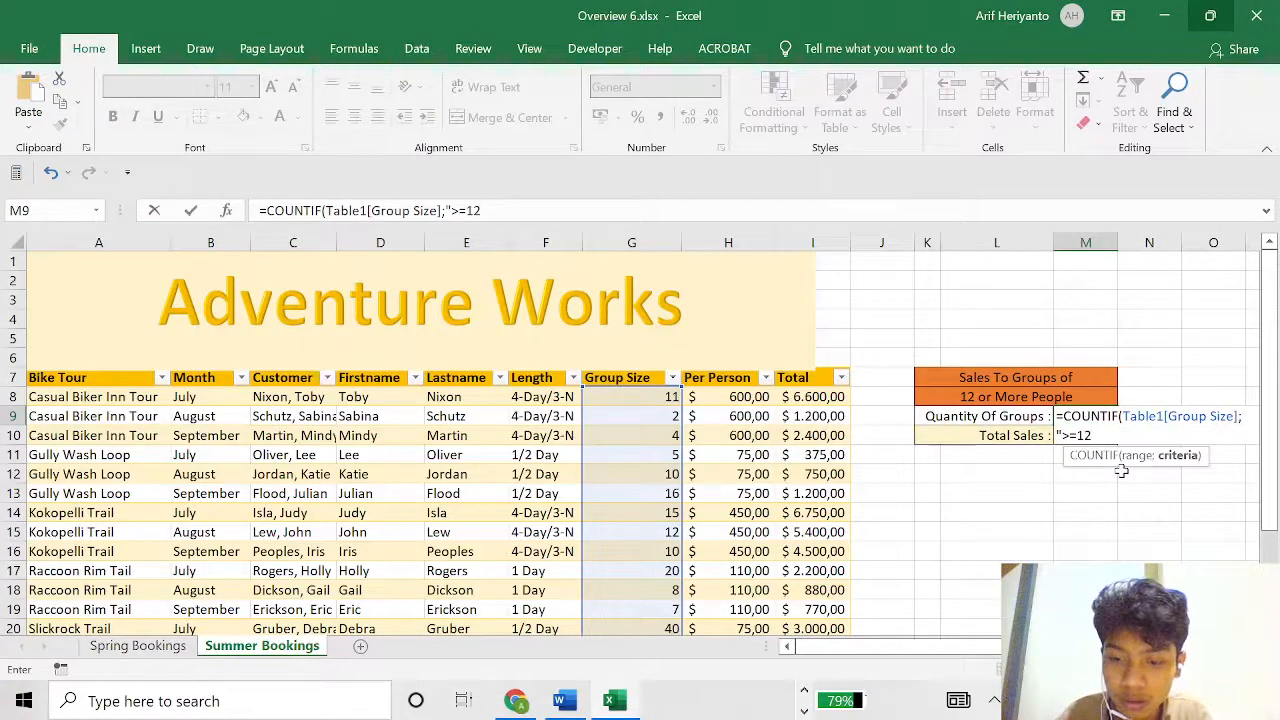
text())
key(Return)
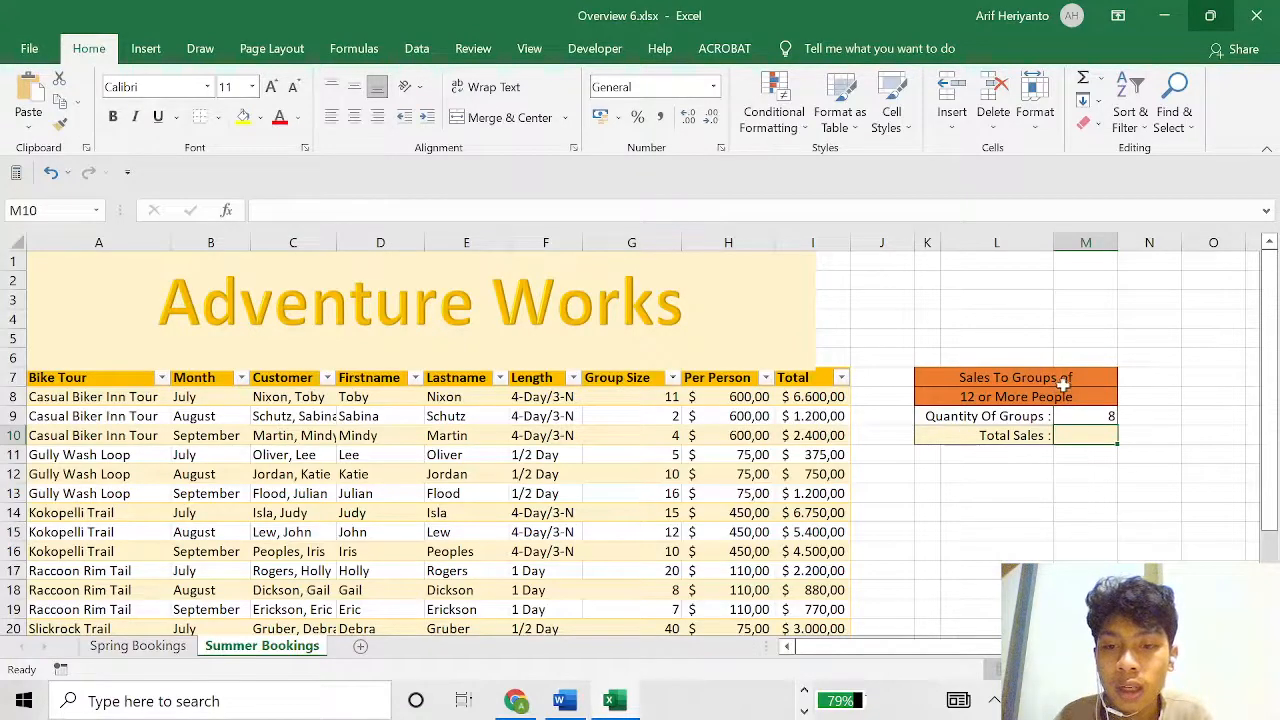
Read the Task 2 instructions in the Word practice document and return to the Summer Bookings worksheet in Excel.
scroll(1065, 383, down, 2)
scroll(1065, 383, up, 2)
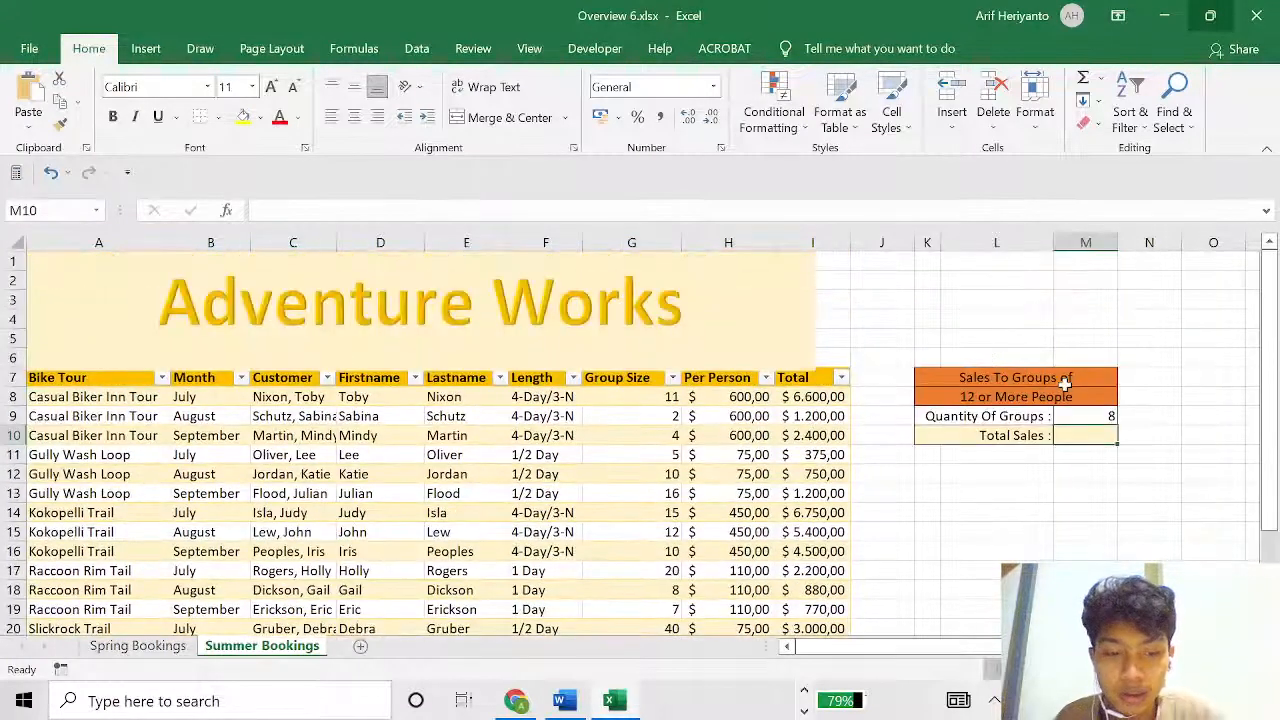
key(alt+Tab)
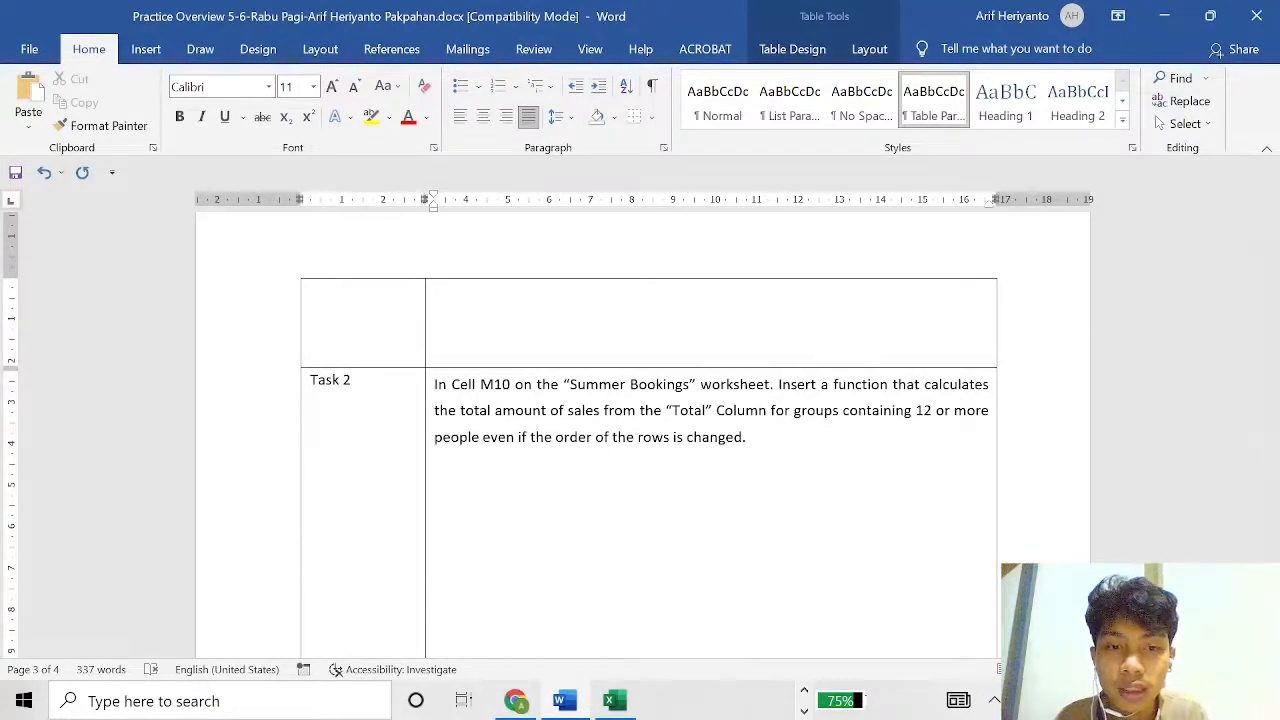
key(alt+Tab)
key(alt+Tab)
key(alt+Tab)
key(alt+Tab)
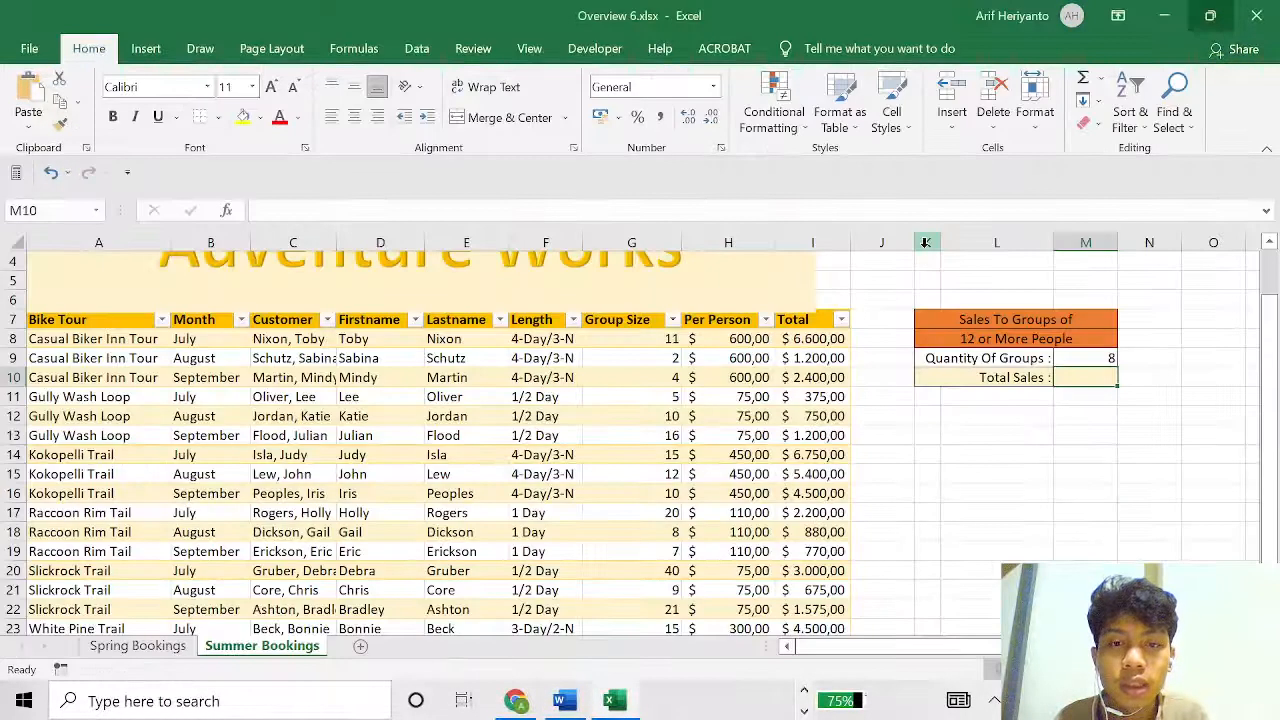
Start a SUMIF formula in cell M10 with the table's Group Size column as the range.
click(881, 357)
click(1065, 374)
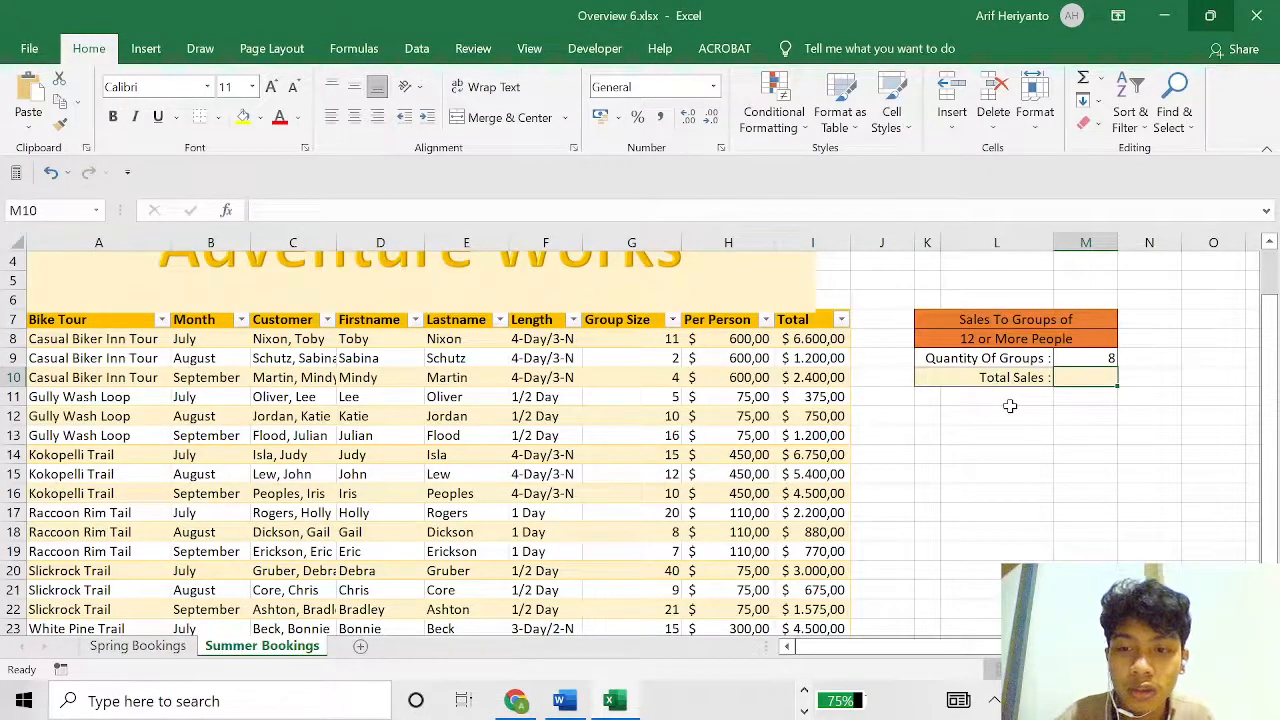
text(=sum)
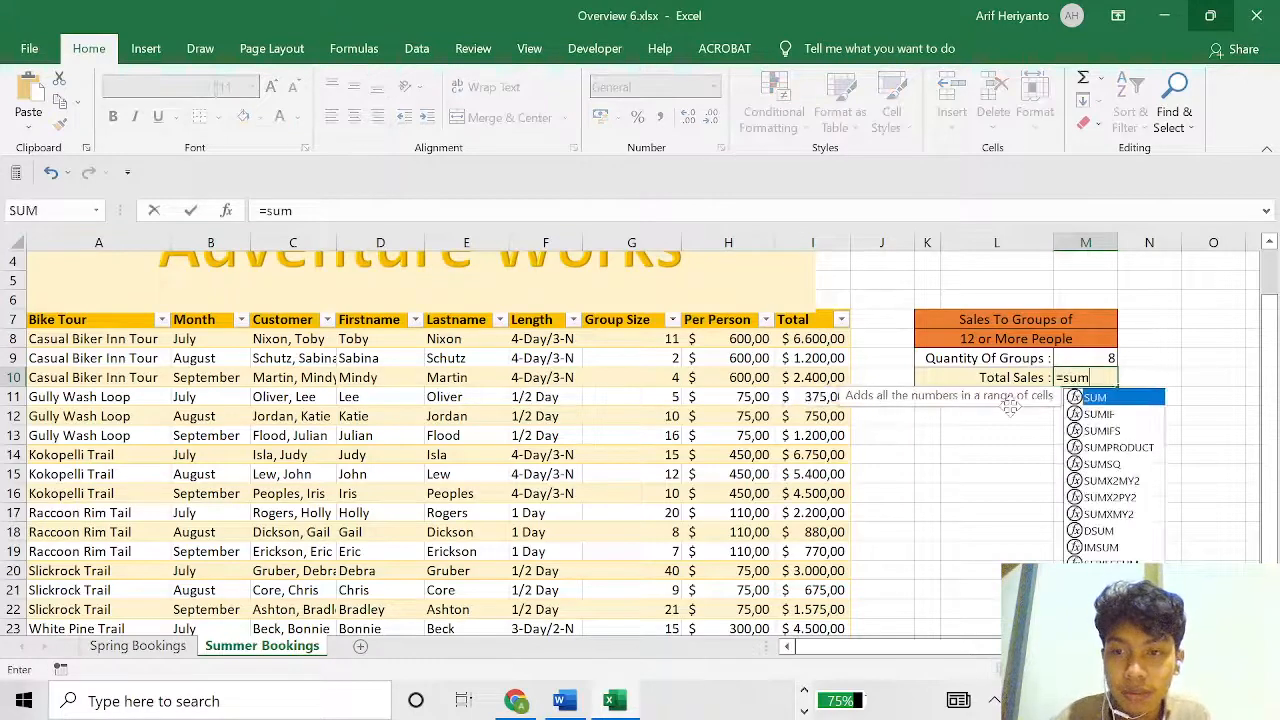
double_click(1092, 414)
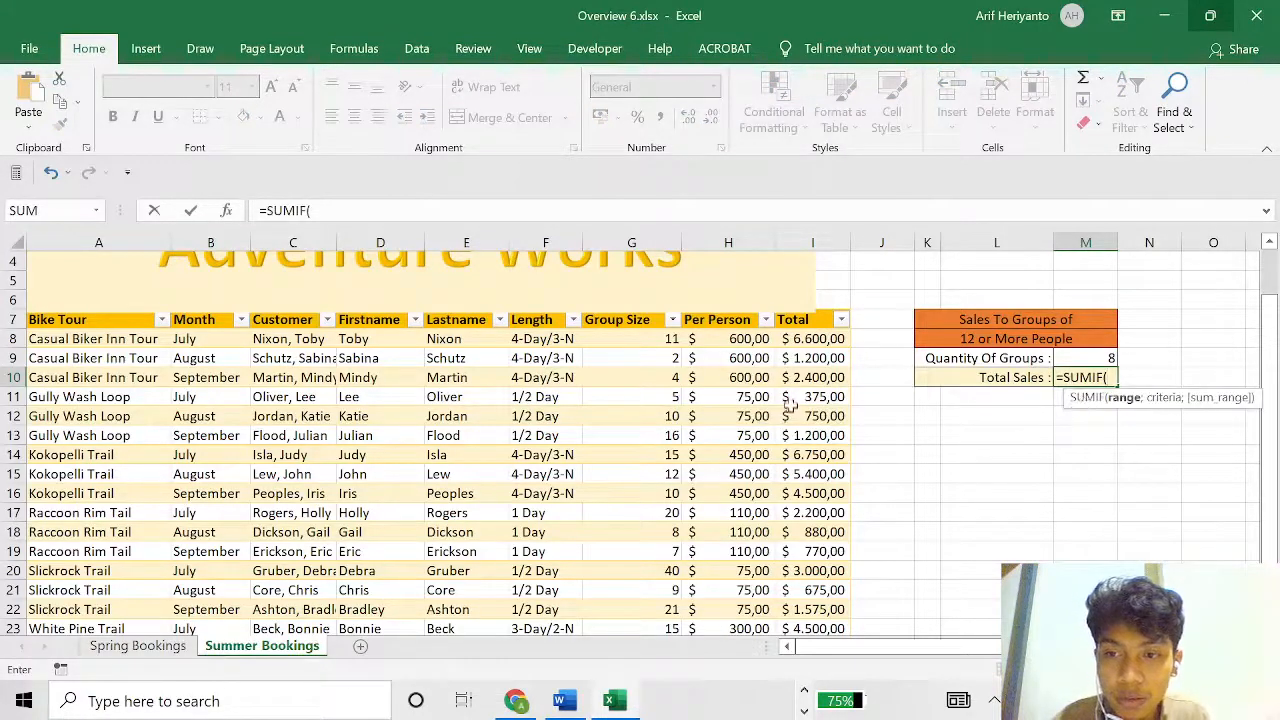
drag(623, 340, 660, 600)
drag(612, 714, 657, 586)
scroll(857, 500, up, 2)
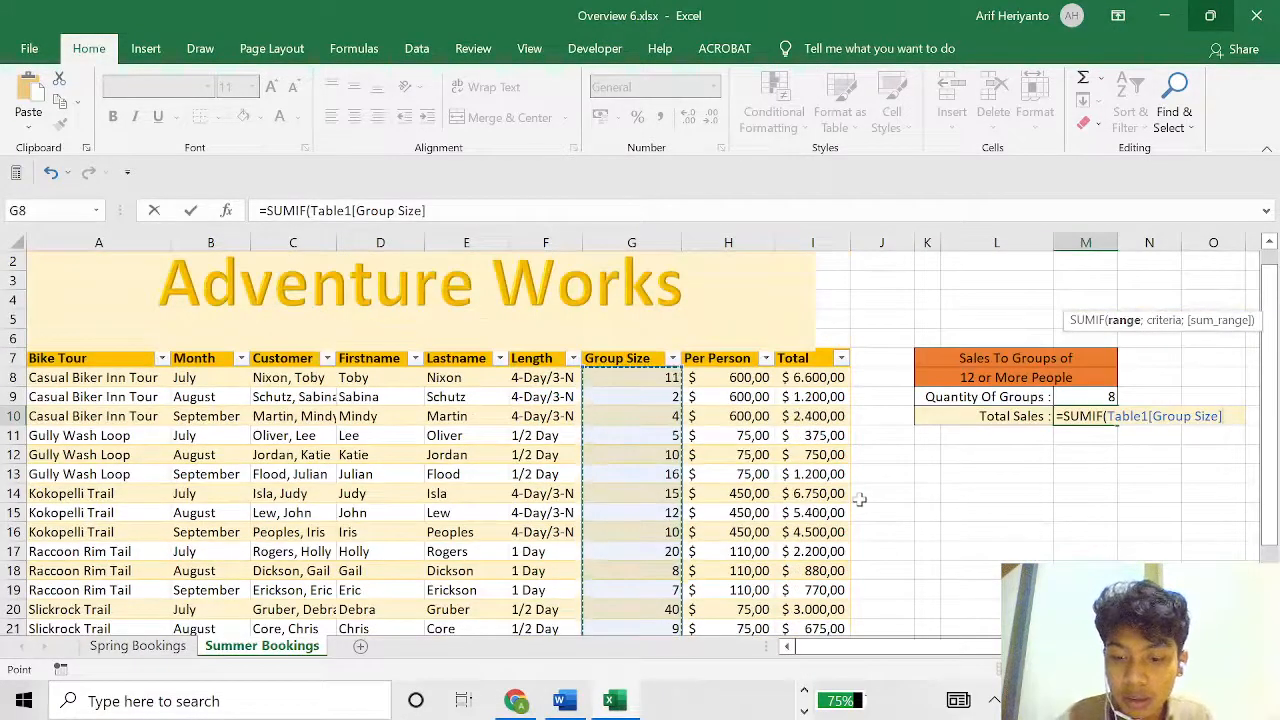
Complete the SUMIF formula in M10 with the criterion ">=12" and the table's Total column as the sum range.
text(;)
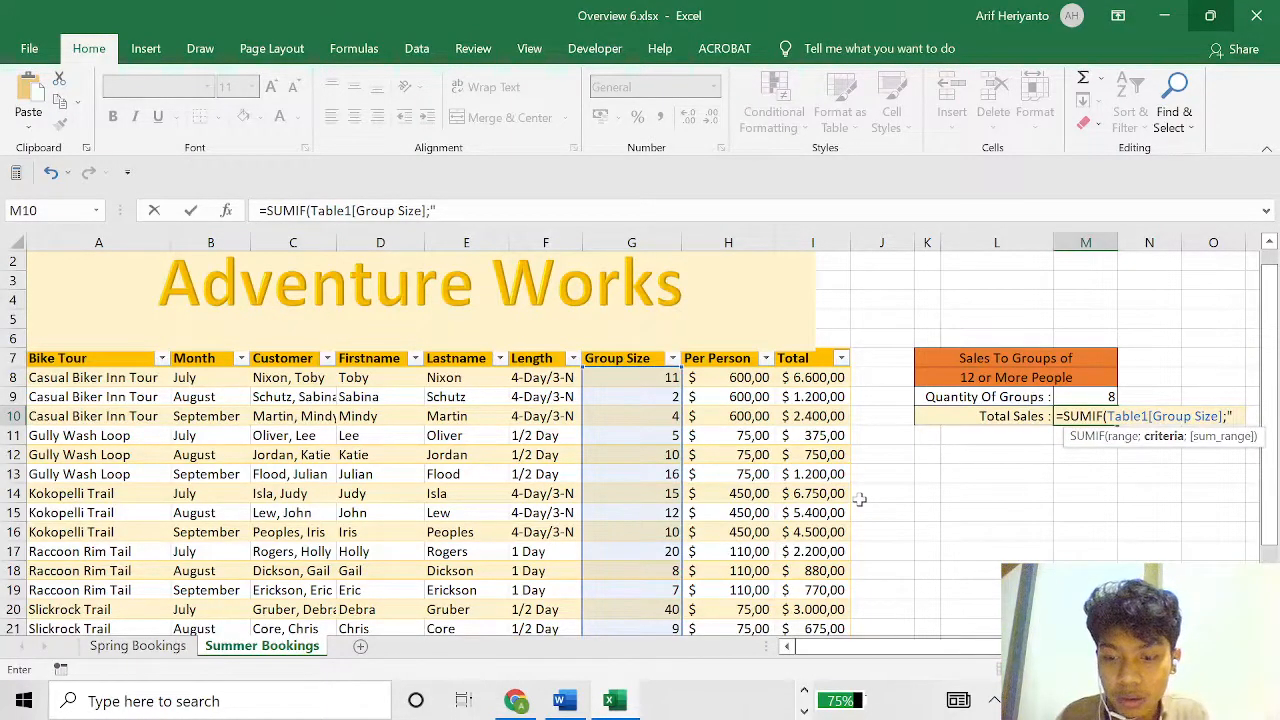
text(">)
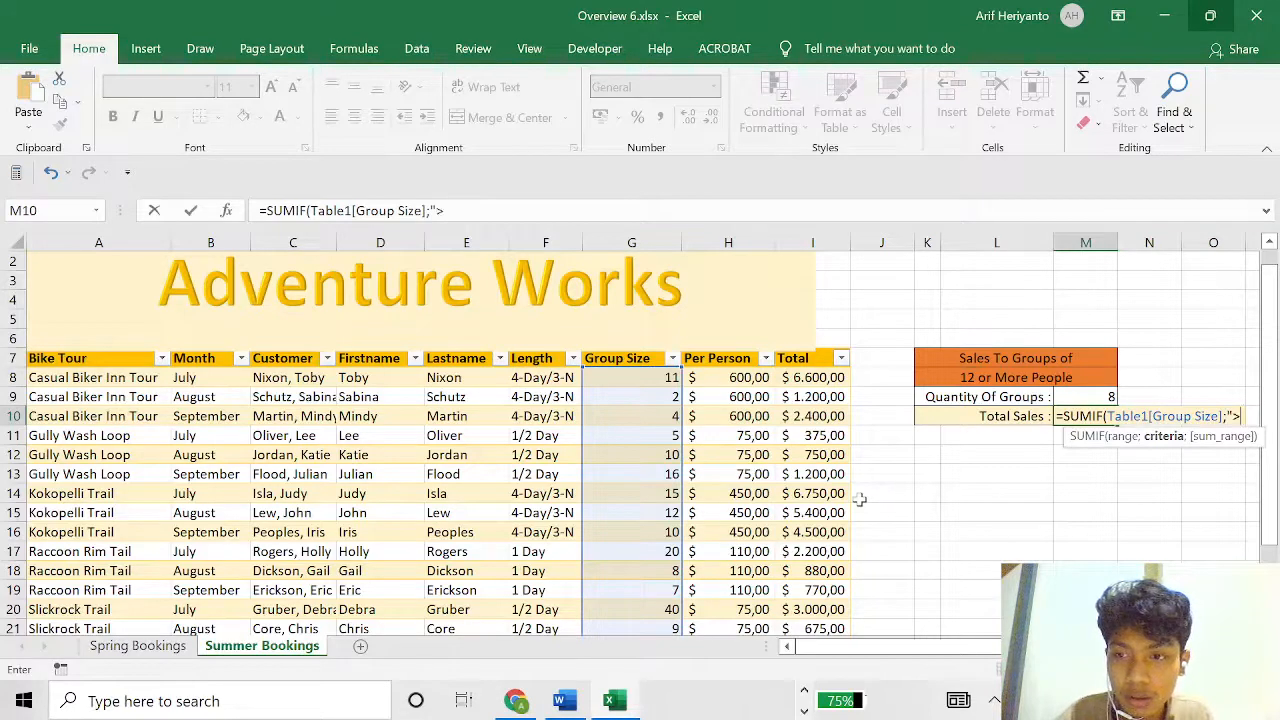
text(=12)
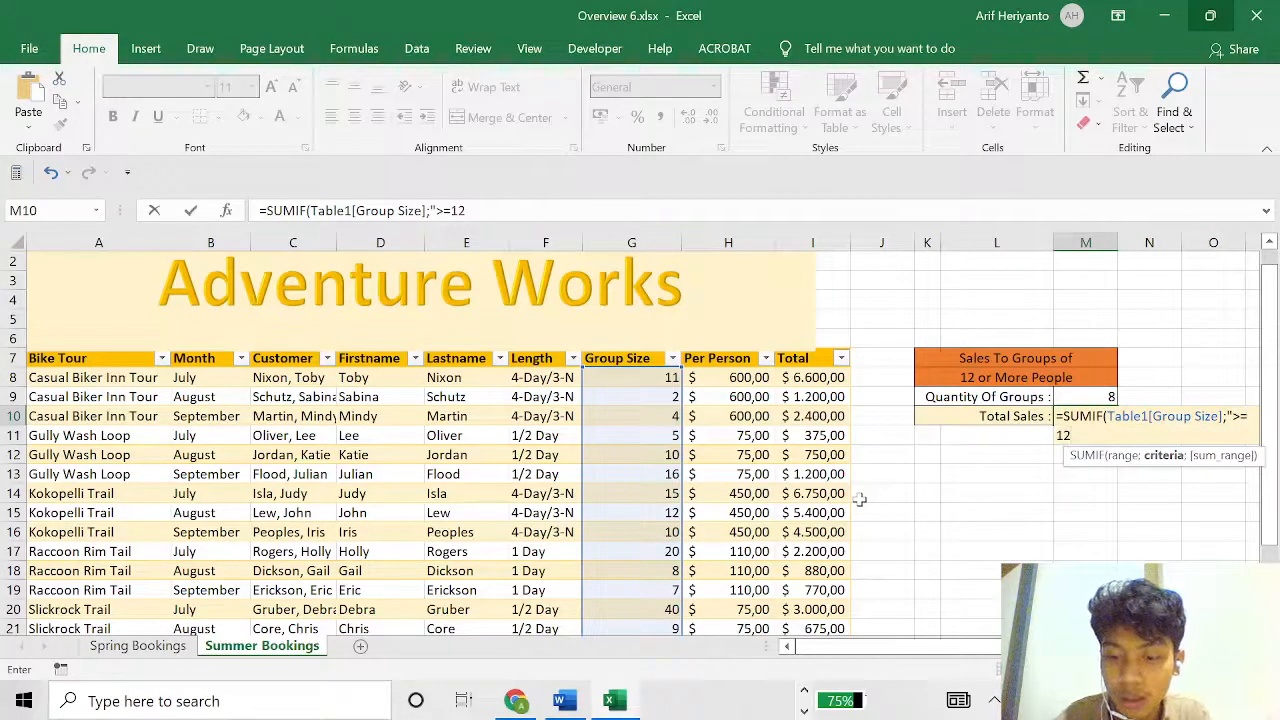
text(";)
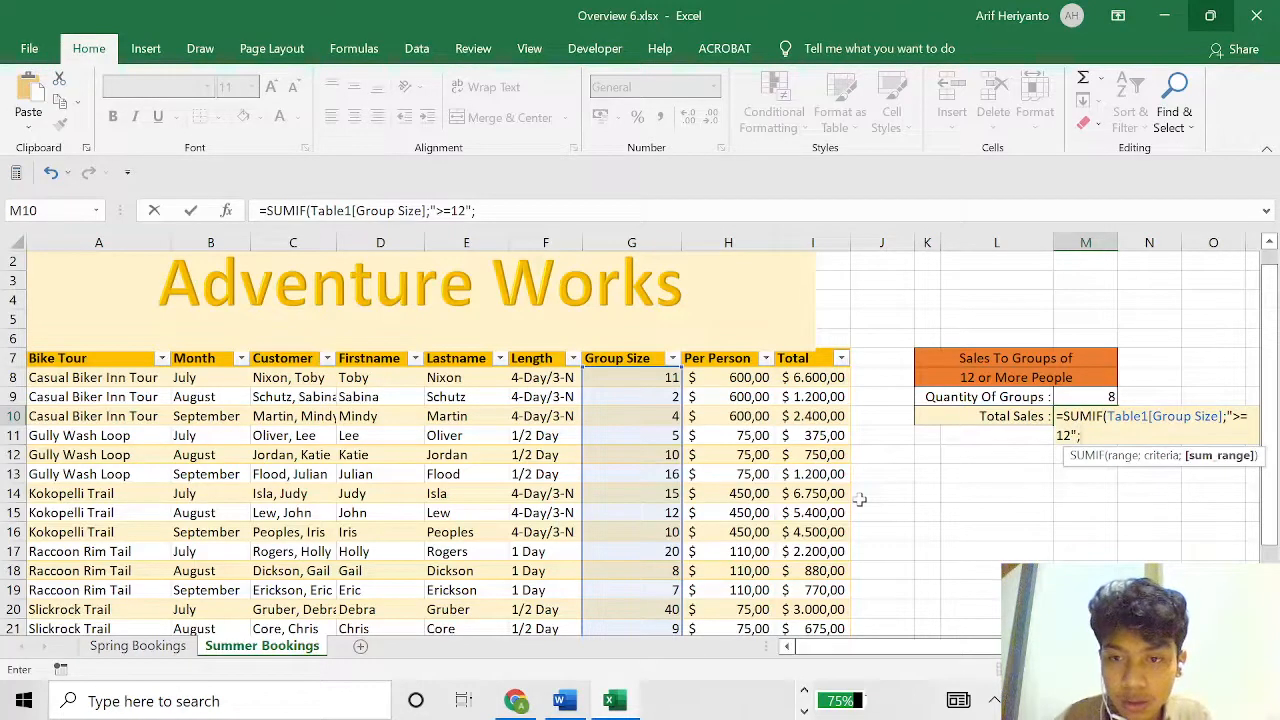
drag(812, 378, 835, 640)
scroll(835, 571, up, 1)
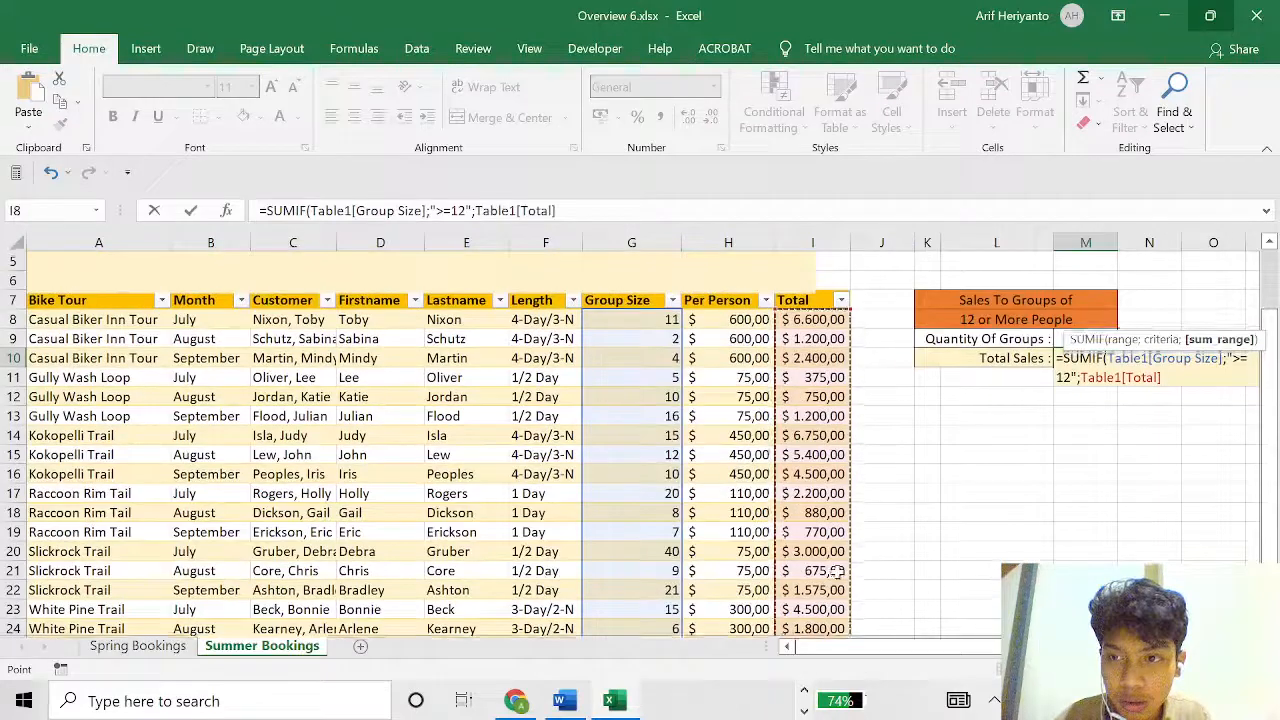
key(Return)
scroll(960, 585, up, 1)
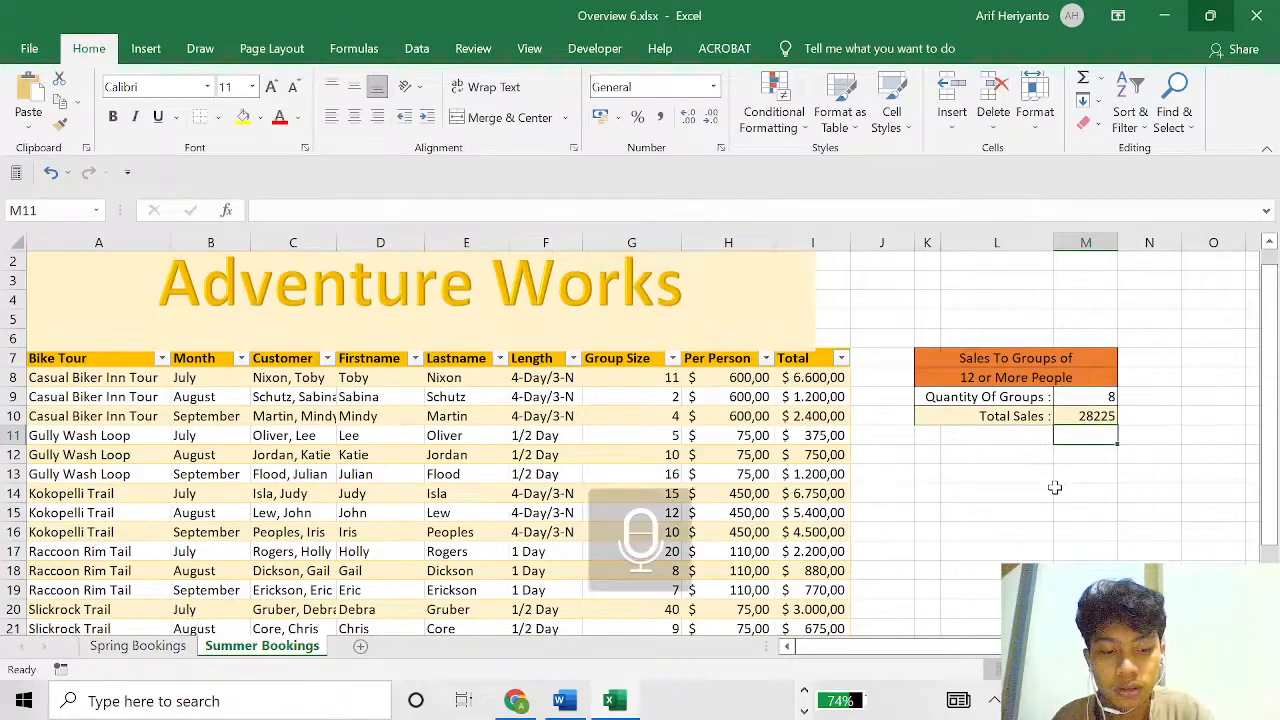
Read the Task 3 instructions in the Word practice document and return to the Overview 6 workbook in Excel.
key(alt+Tab)
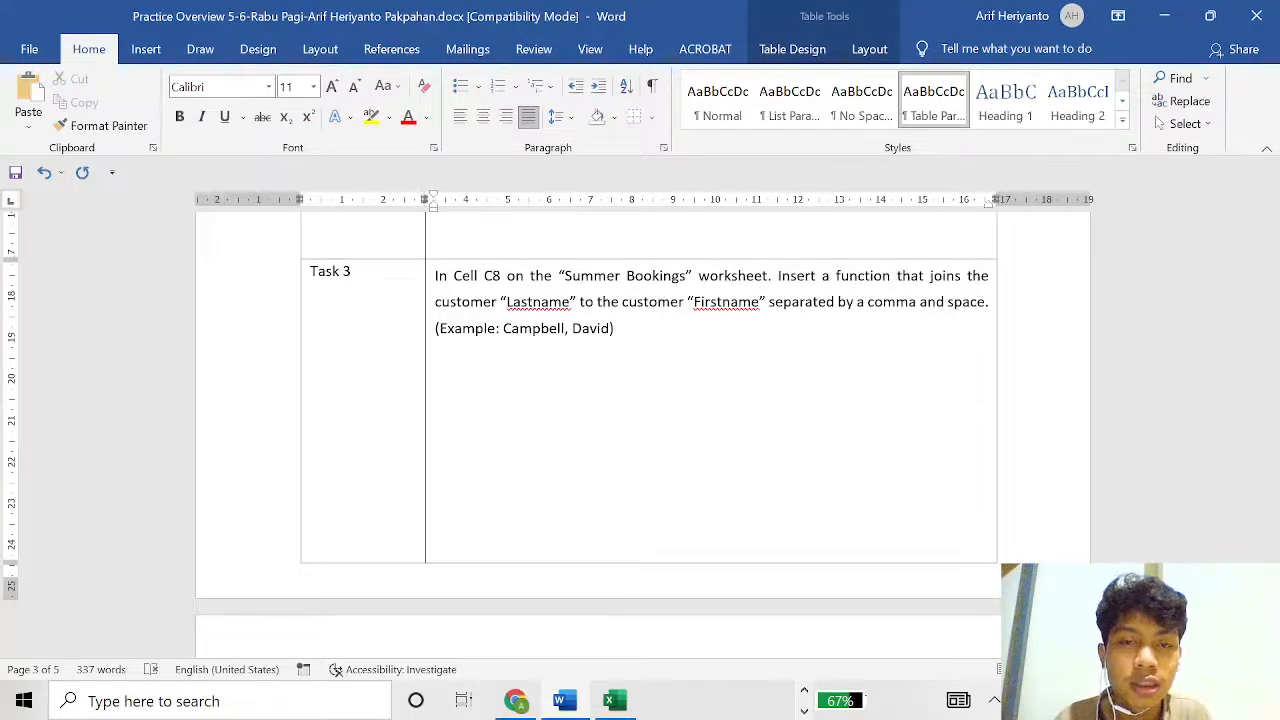
key(alt+Tab)
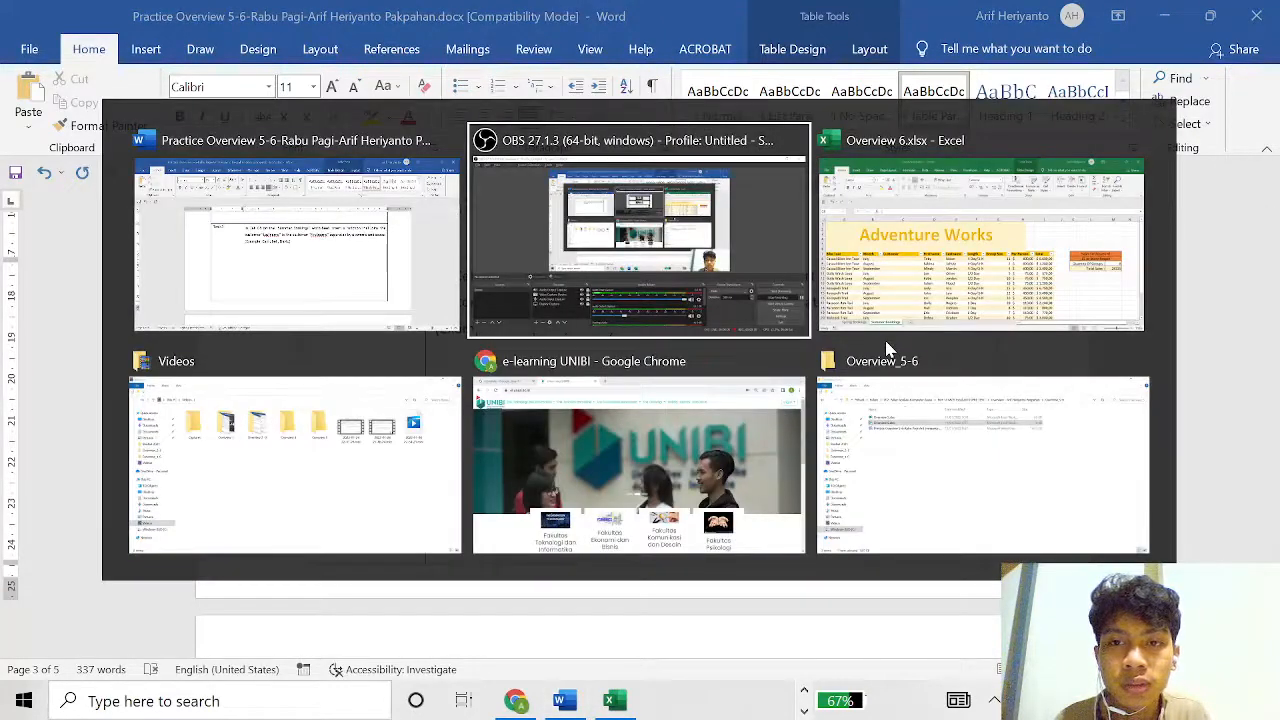
click(886, 340)
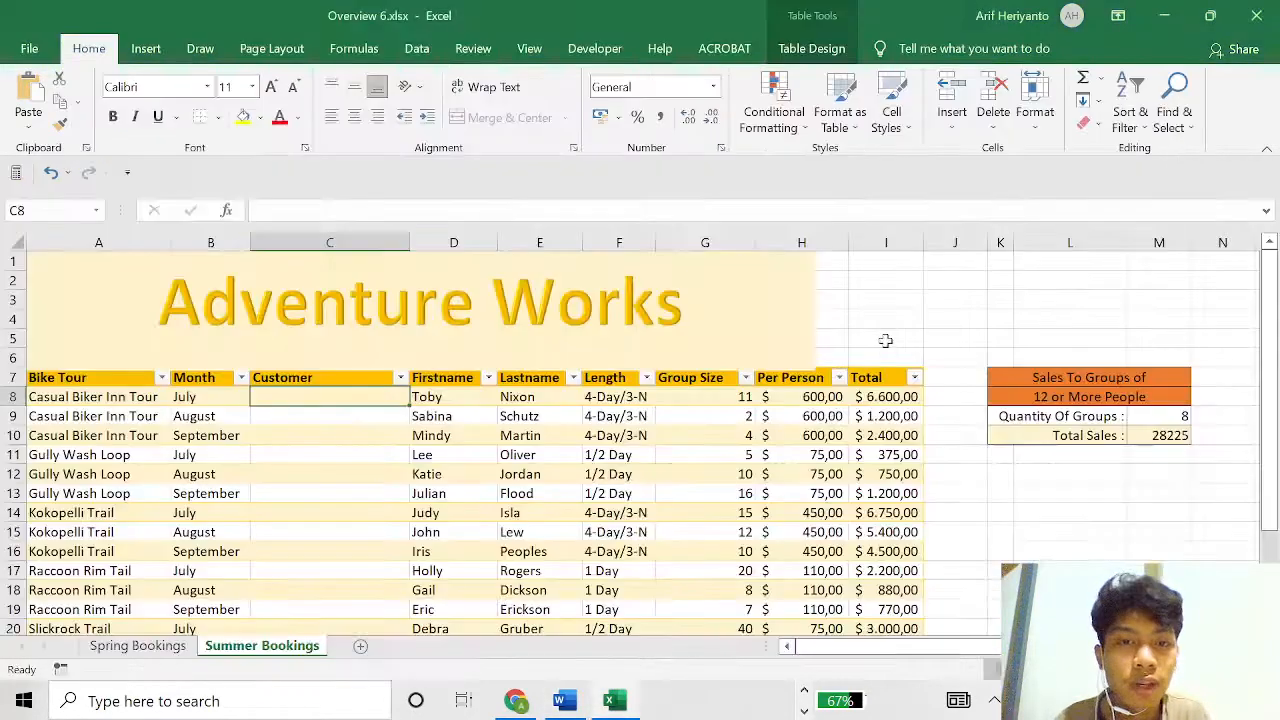
click(435, 438)
click(346, 395)
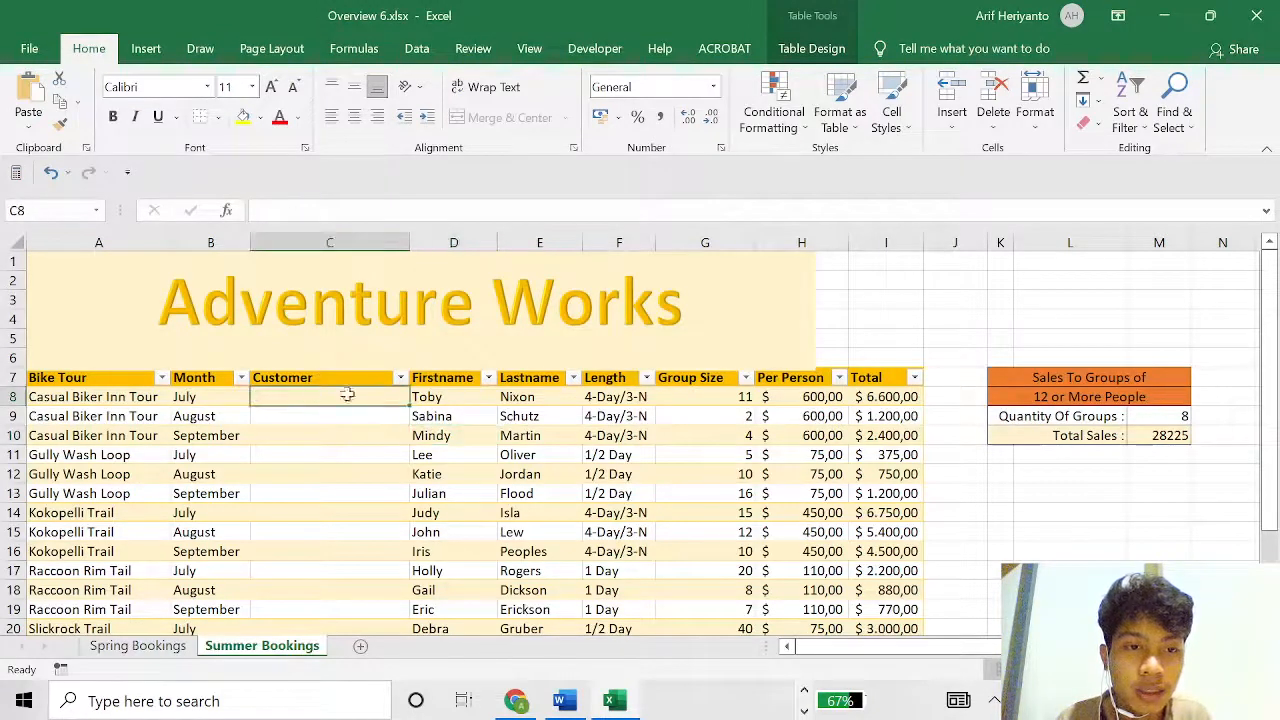
text(=con)
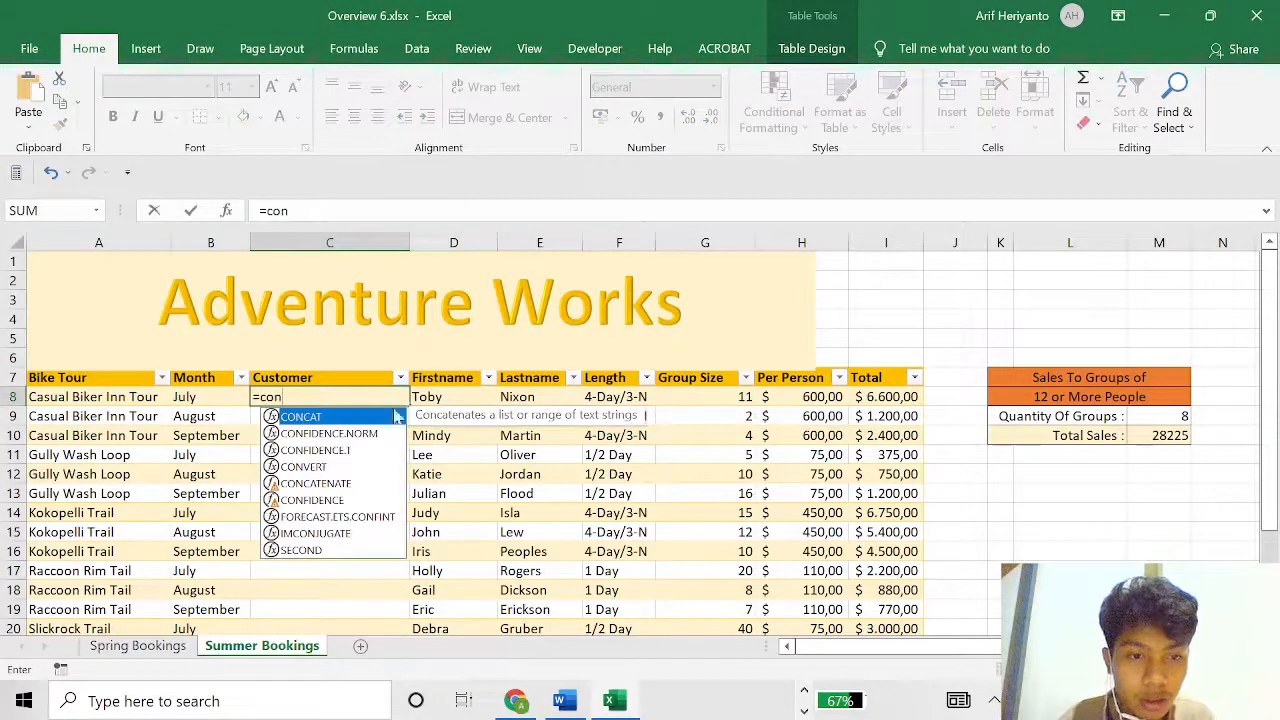
double_click(335, 483)
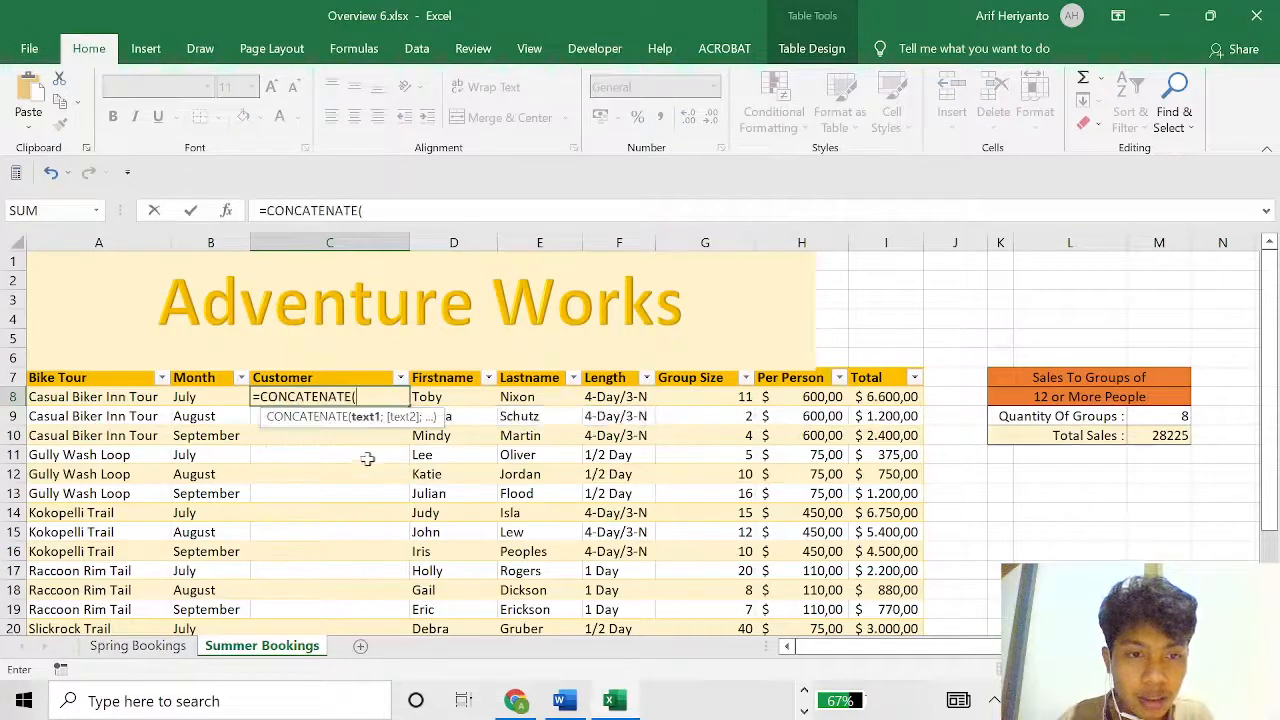
click(528, 396)
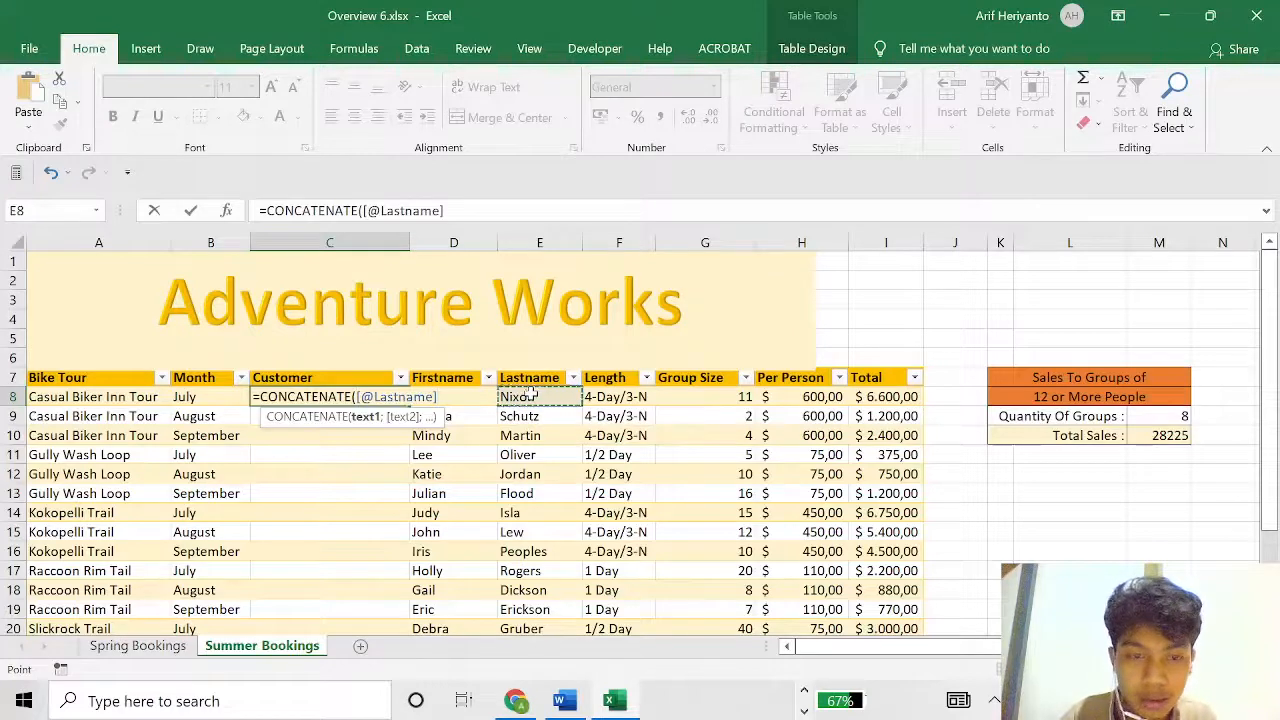
text(;"")
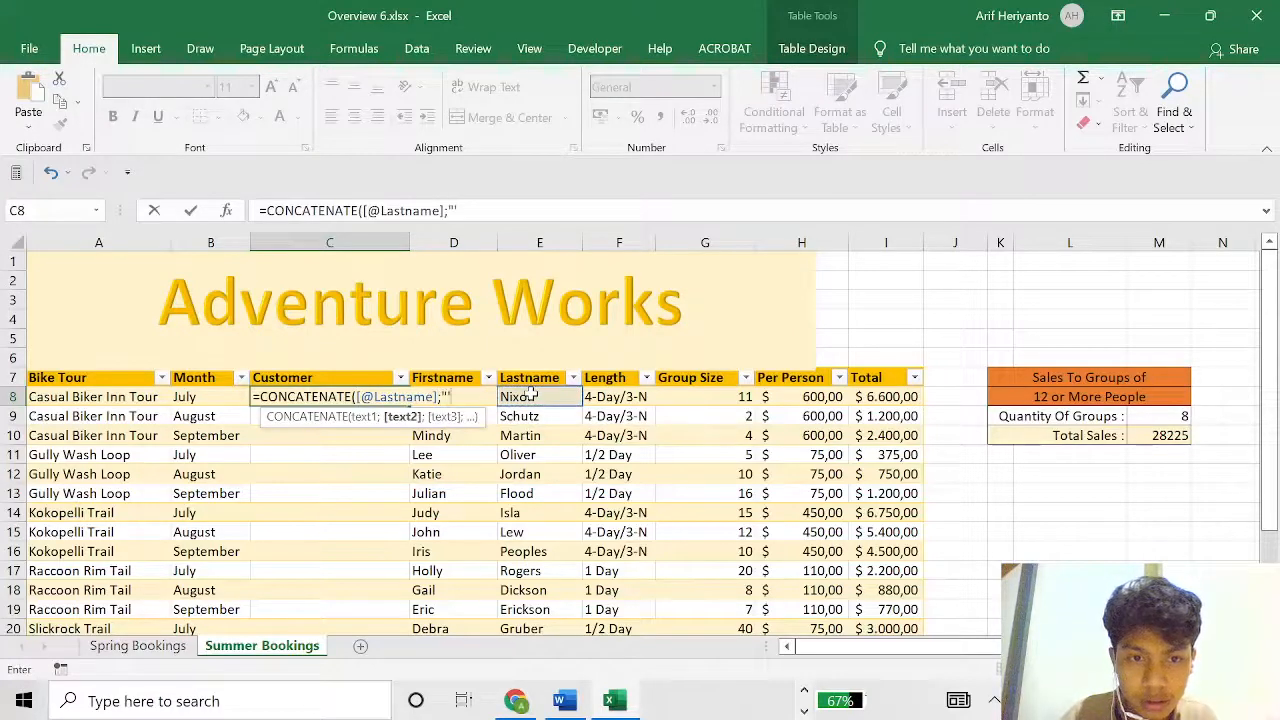
key(BackSpace)
text(,)
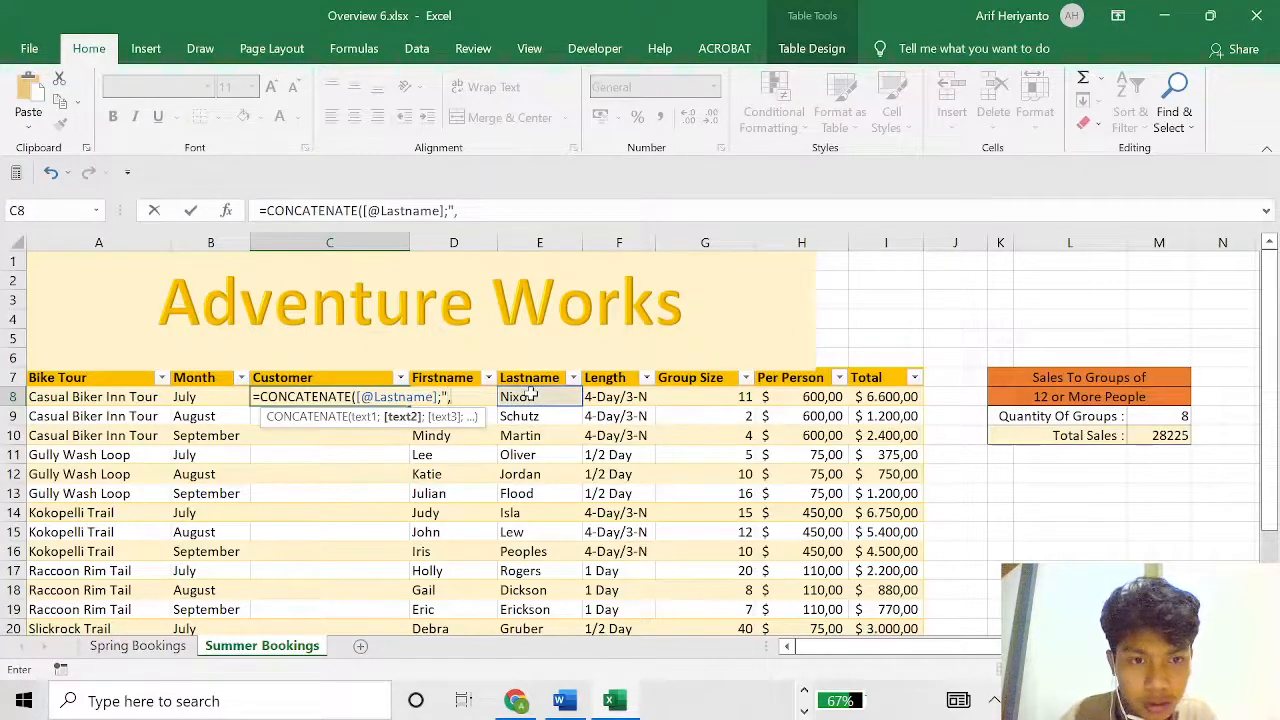
text( ")
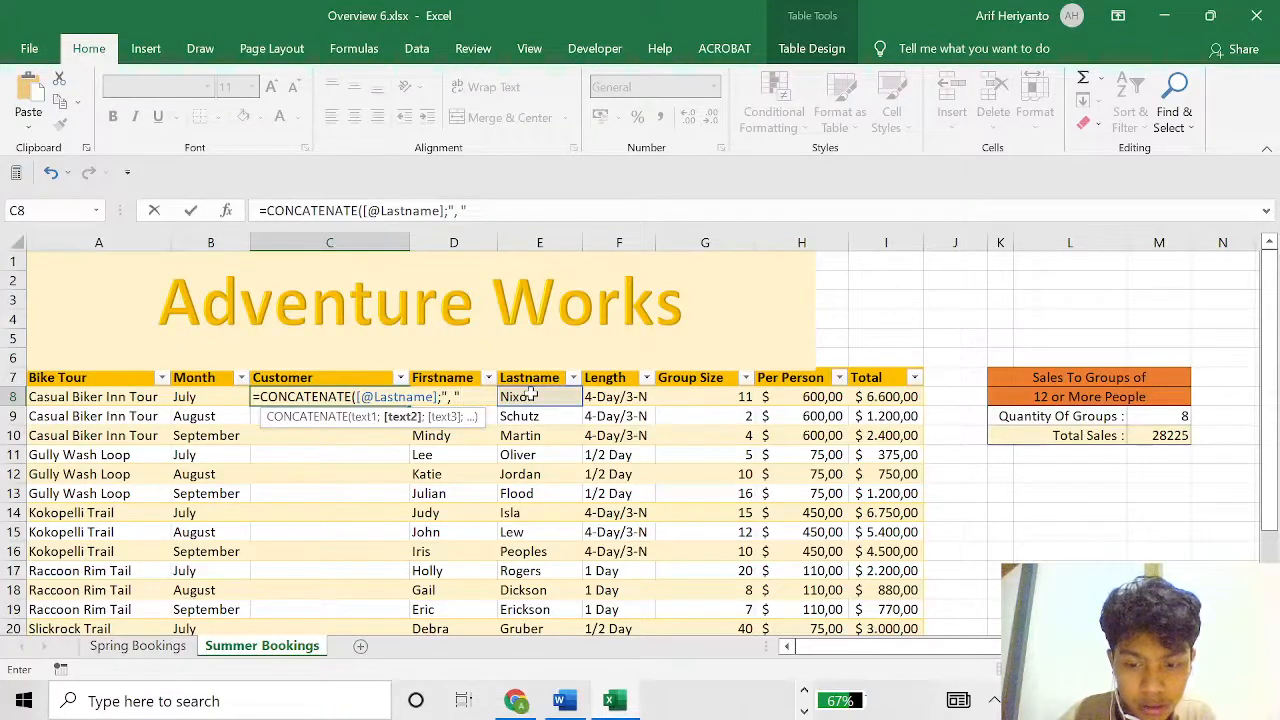
text(;)
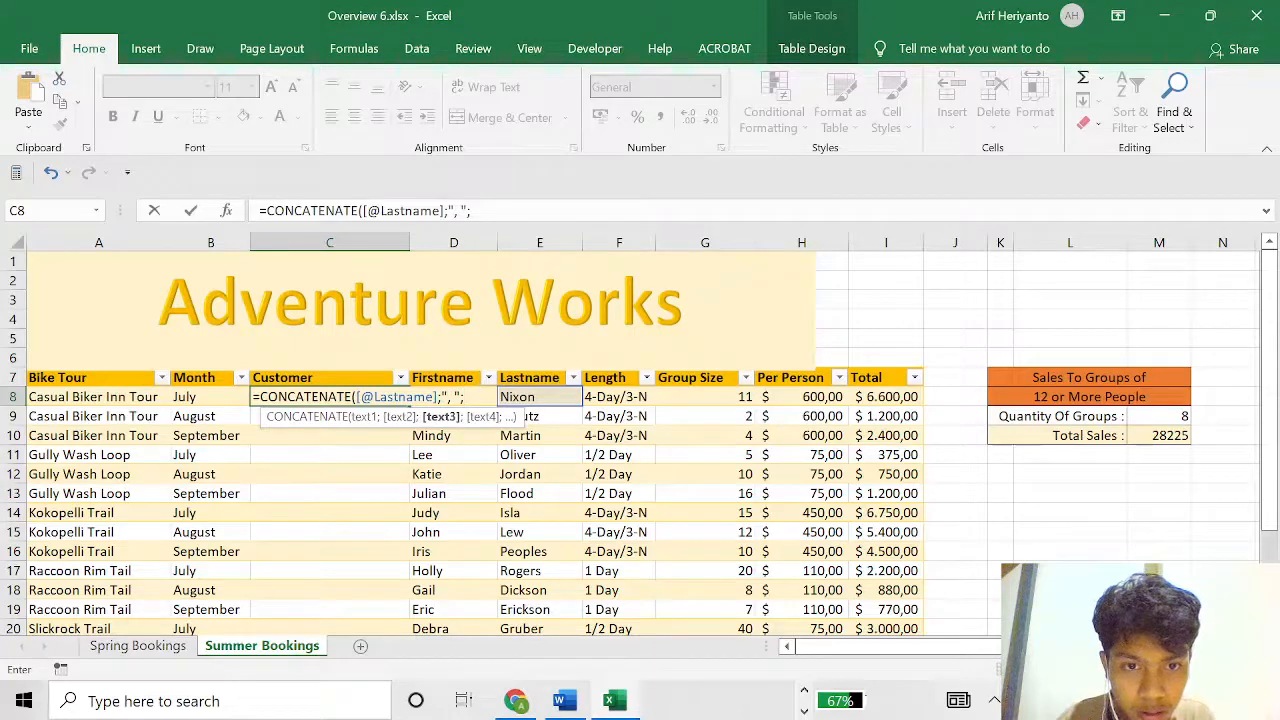
click(497, 370)
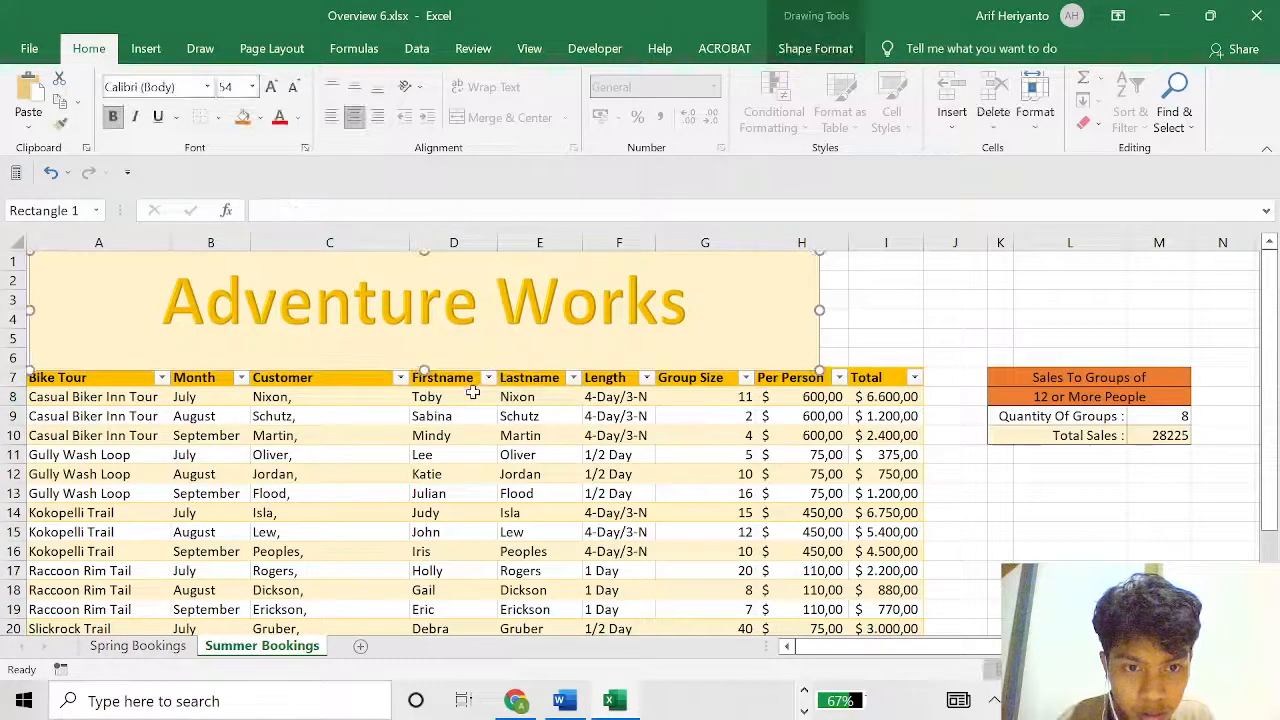
Widen the Firstname and Customer columns of the bookings table.
double_click(364, 396)
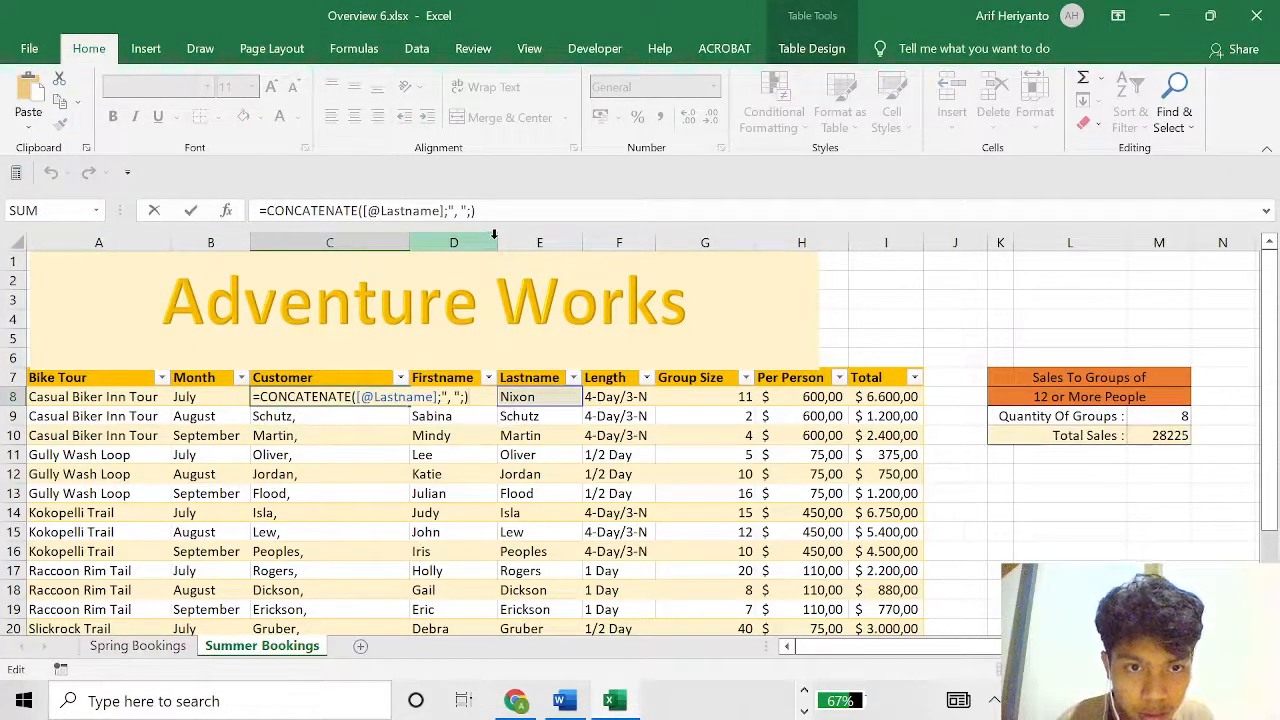
drag(498, 240, 545, 242)
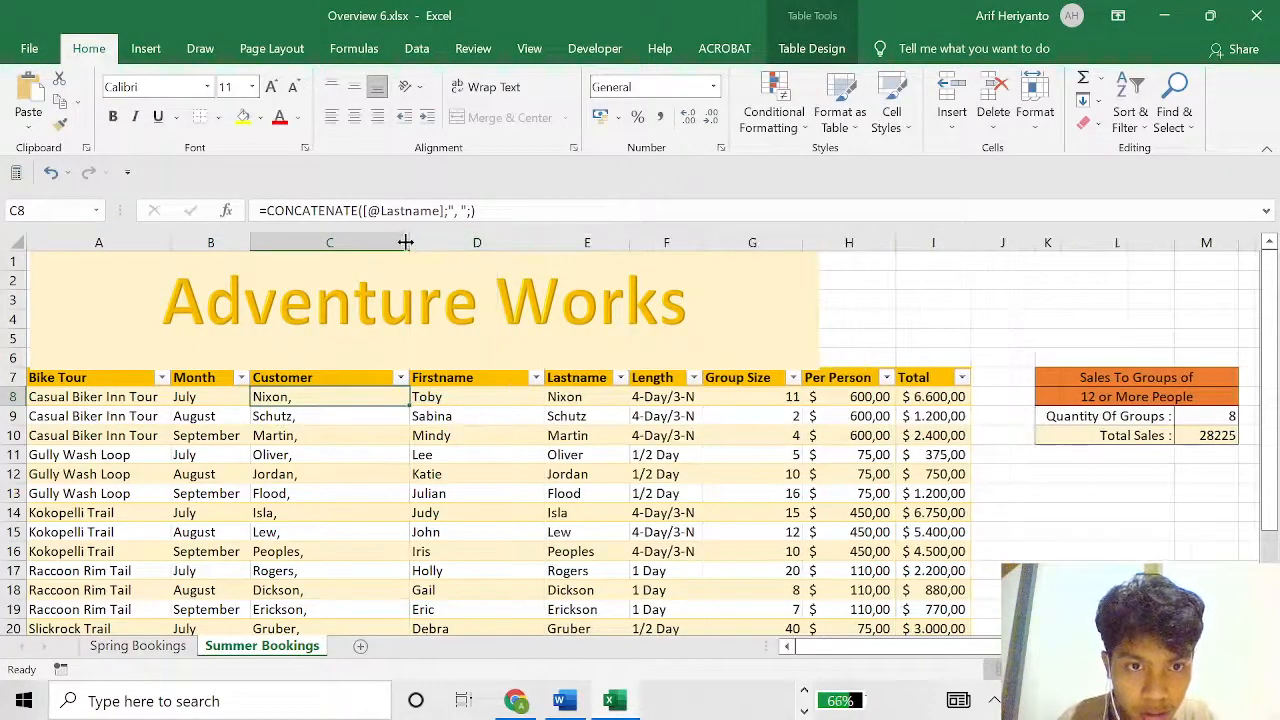
drag(409, 242, 463, 350)
click(433, 405)
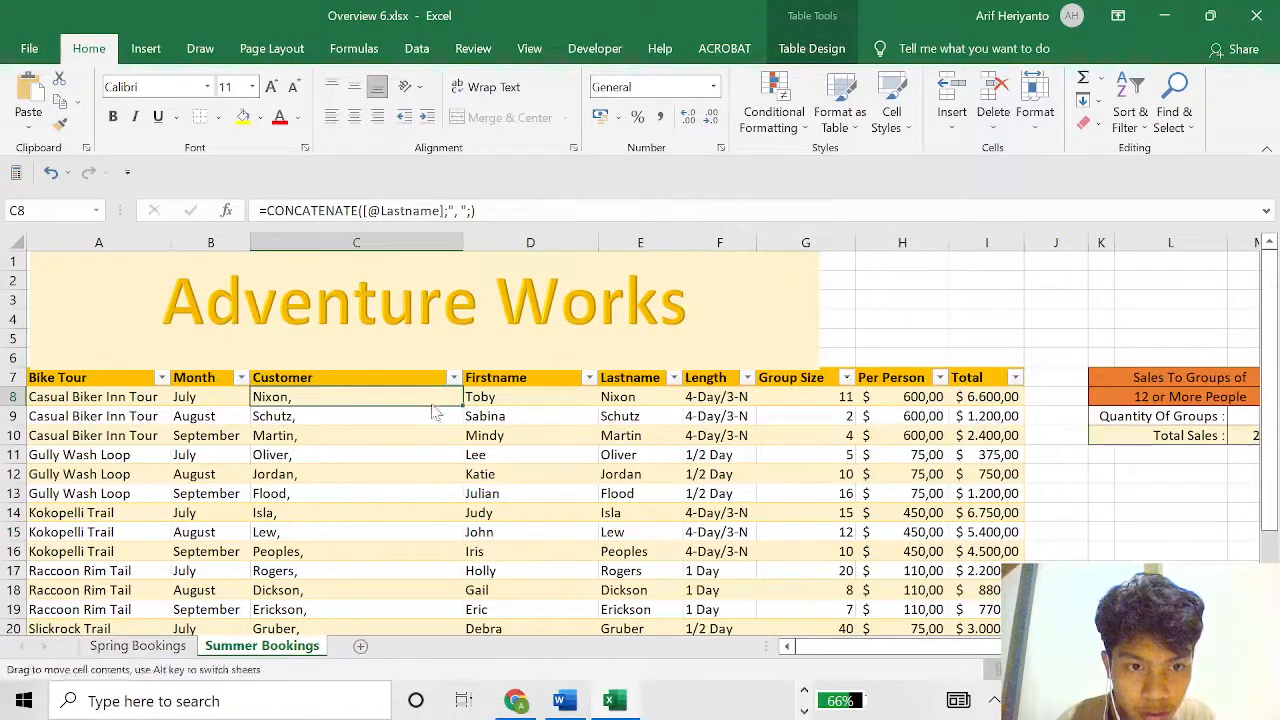
double_click(433, 405)
click(432, 403)
scroll(418, 356, up, 5)
click(408, 396)
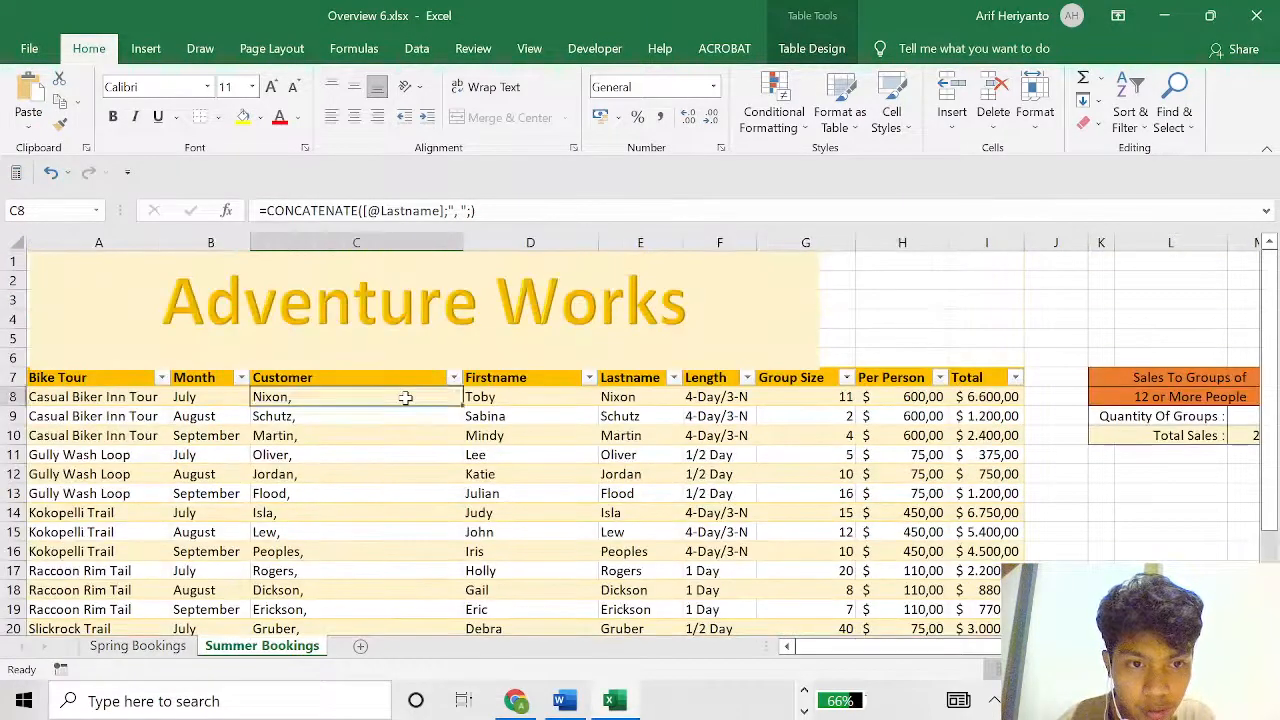
double_click(408, 396)
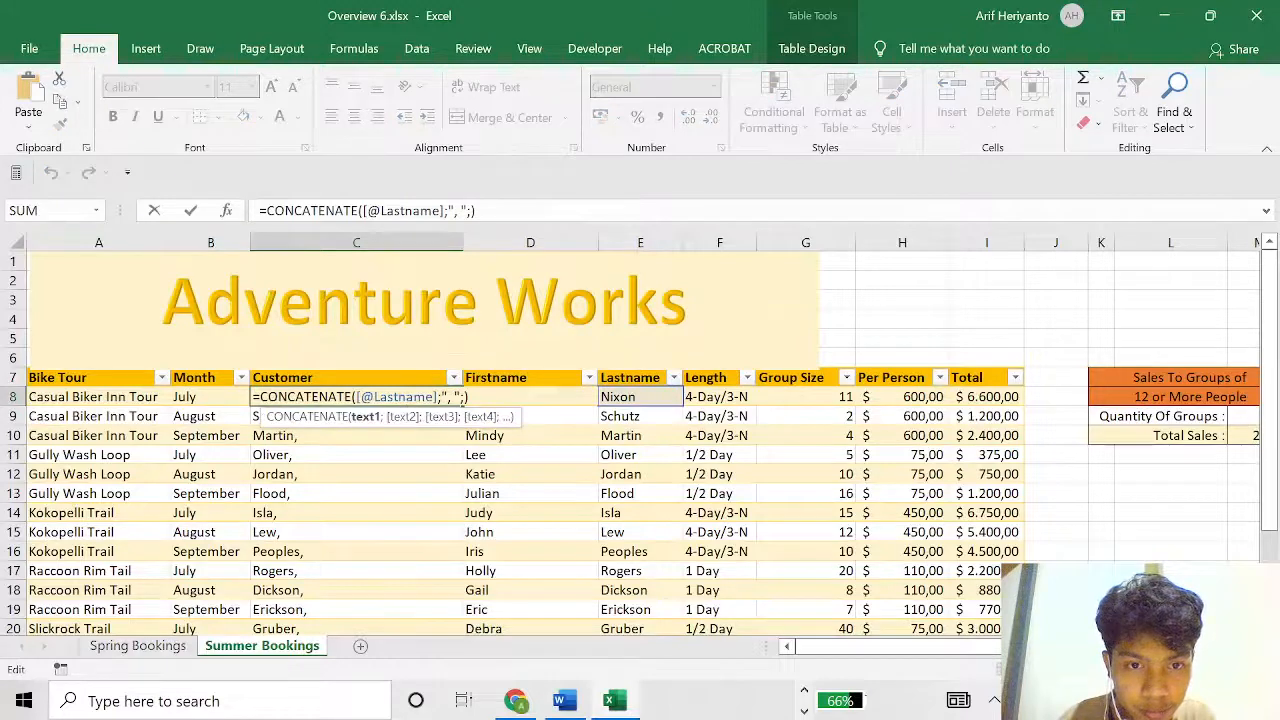
click(465, 397)
click(618, 397)
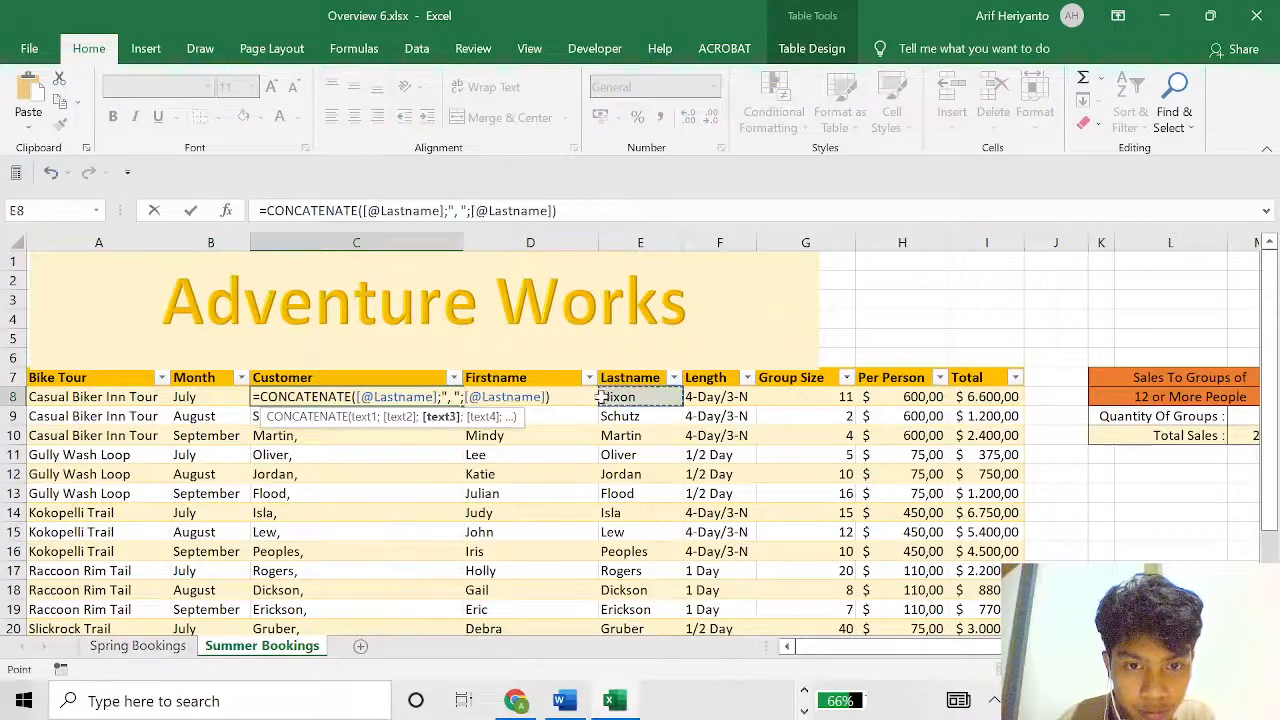
click(555, 377)
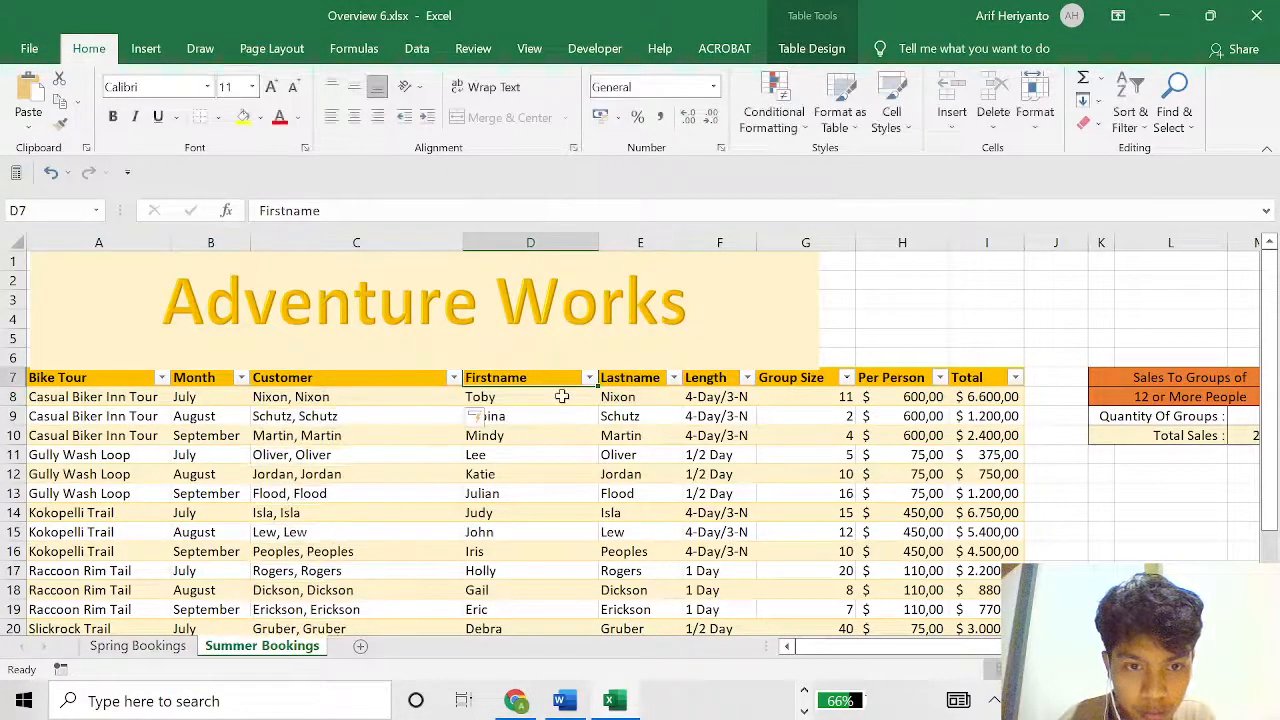
Replace the third argument of the CONCATENATE formula in cell C8 of the Summer Bookings table with D8.
click(532, 417)
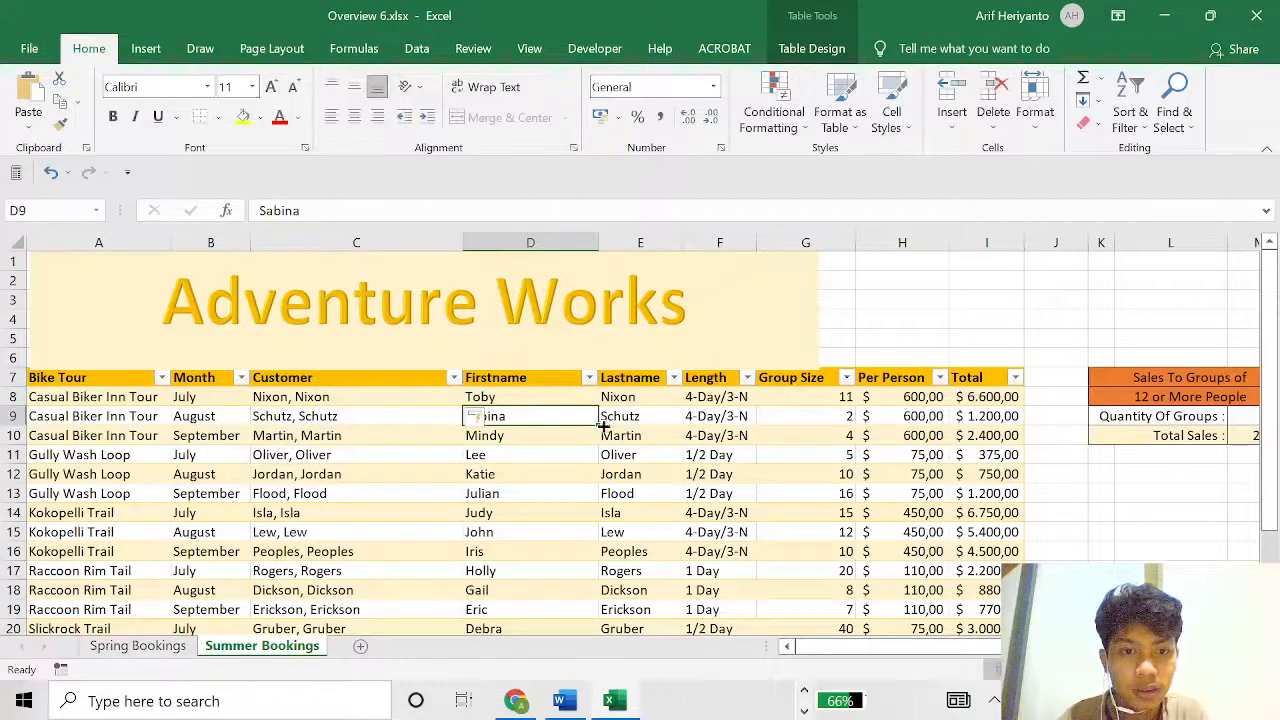
click(364, 437)
click(396, 391)
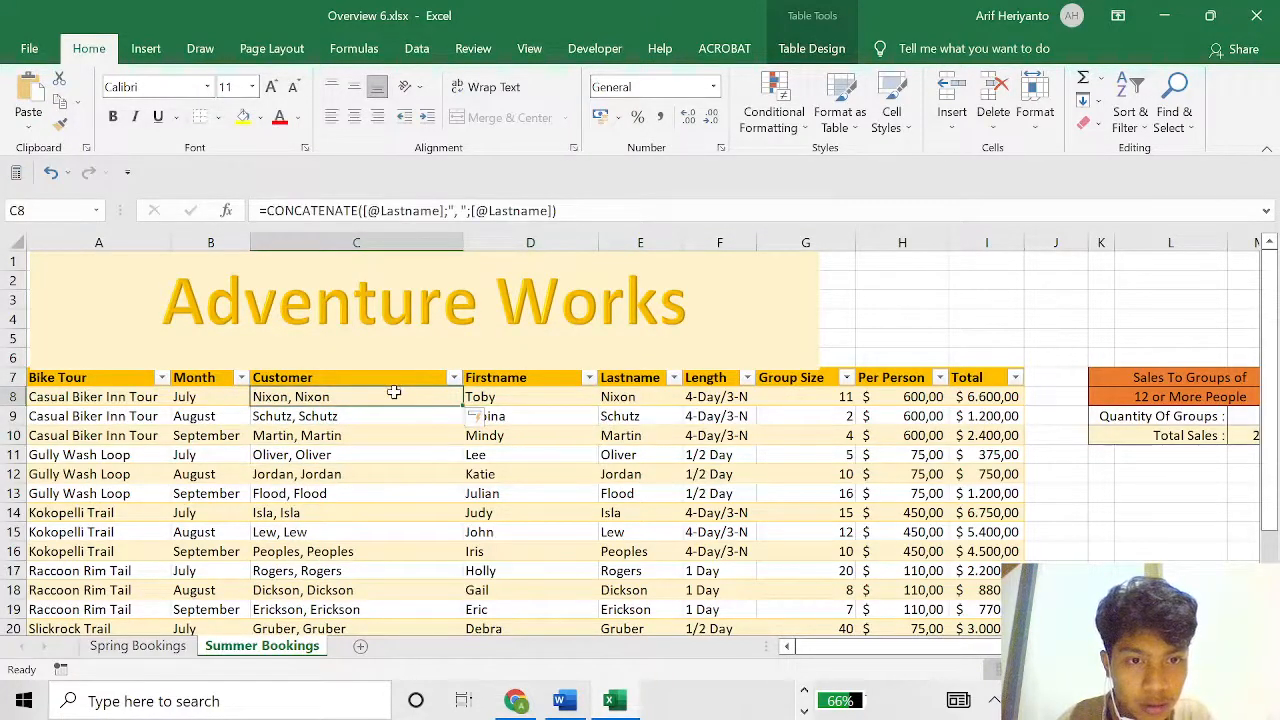
double_click(394, 396)
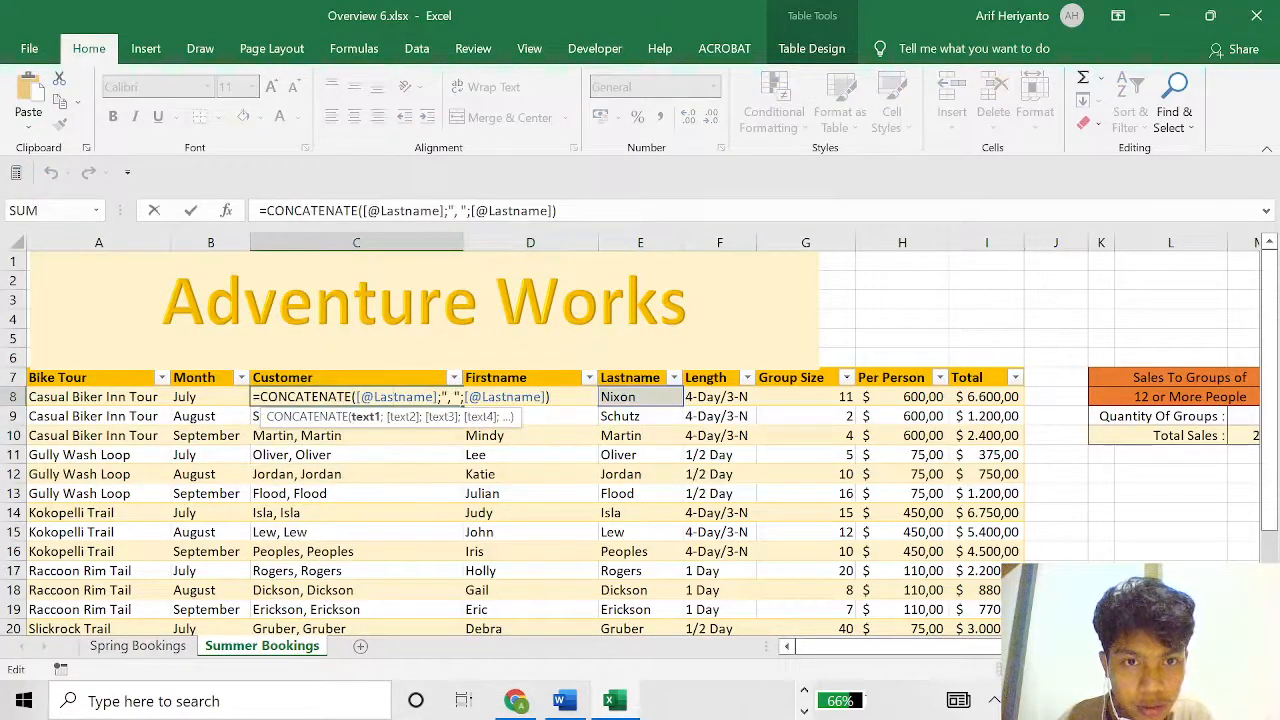
drag(471, 210, 556, 210)
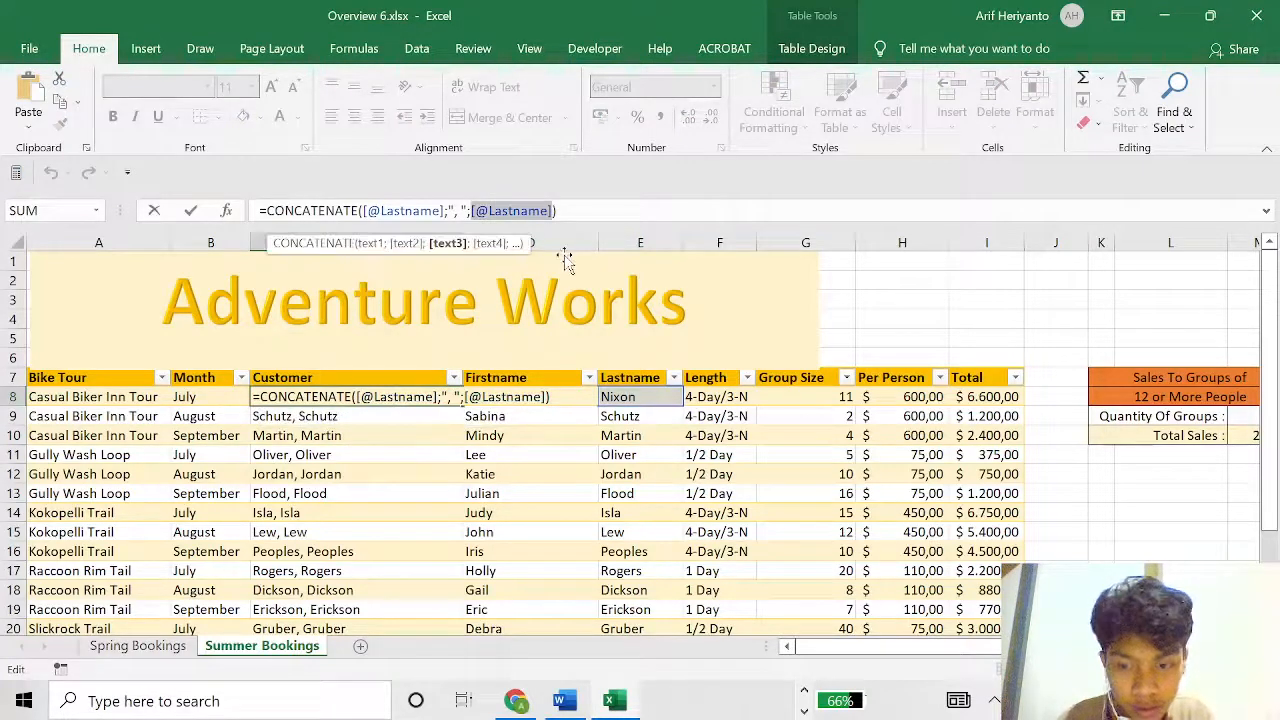
key(BackSpace)
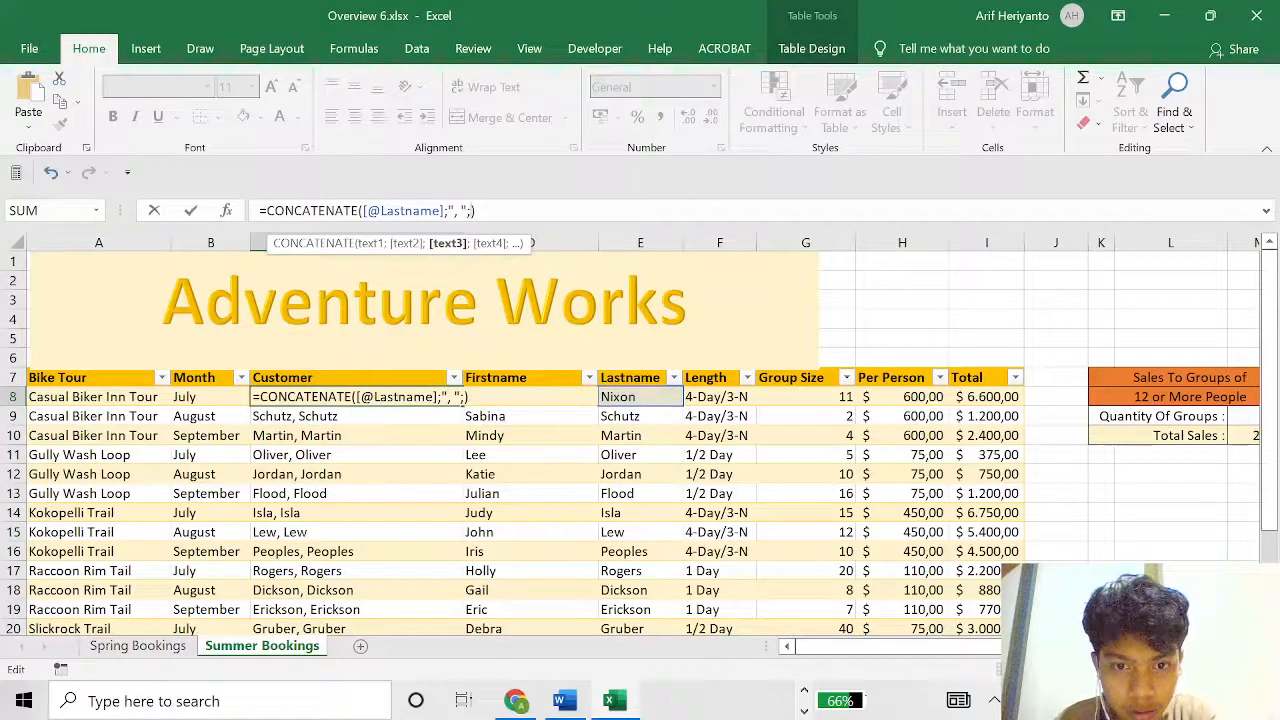
click(531, 420)
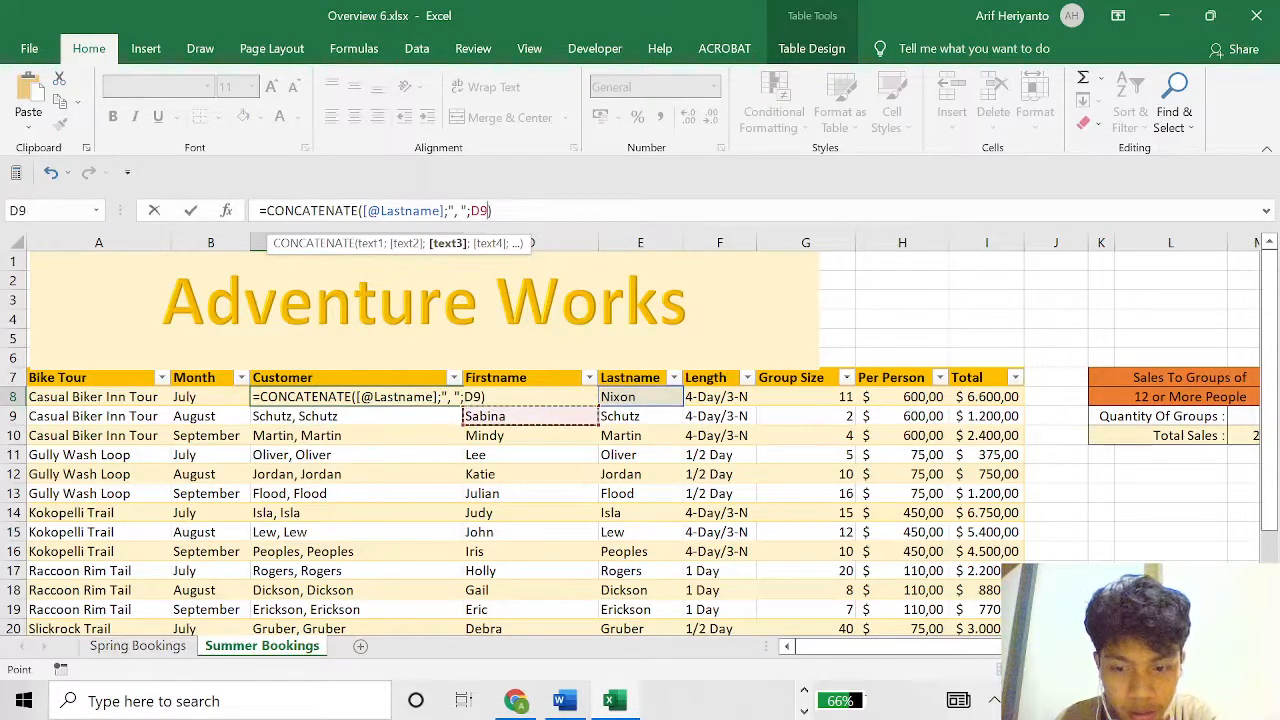
key(BackSpace)
text(8)
key(Return)
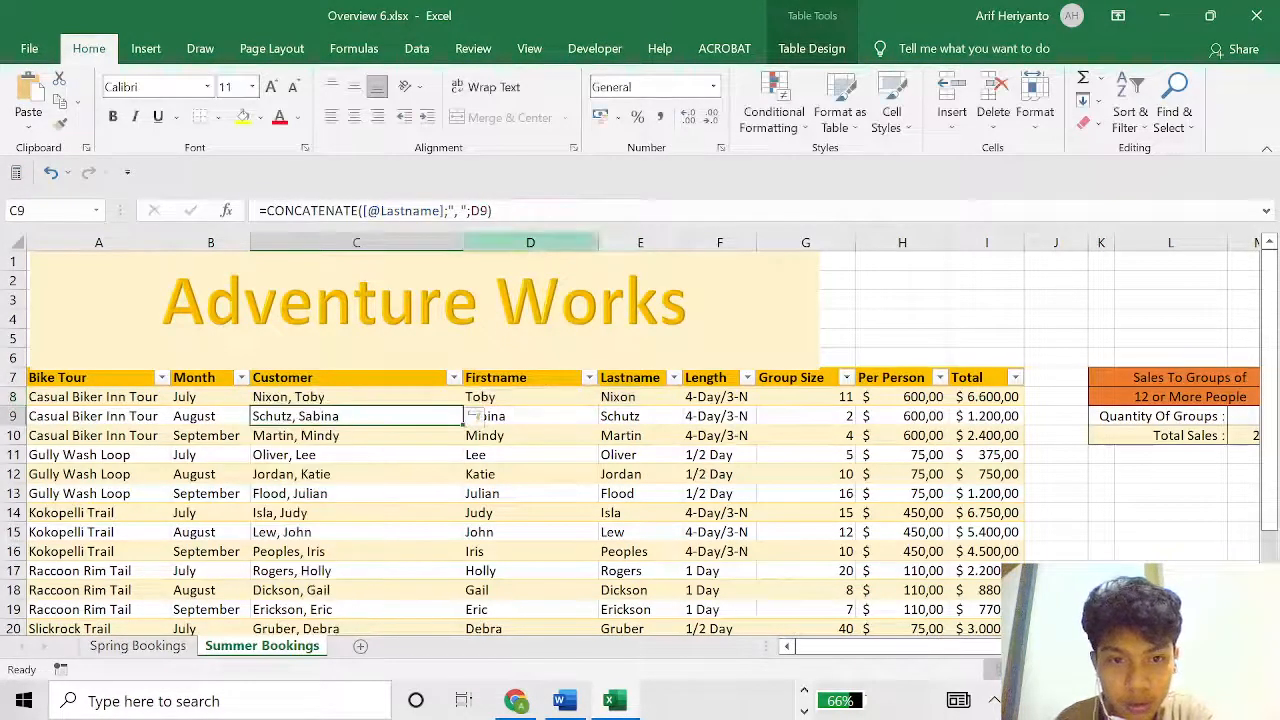
ctrl+scroll(494, 424, down, 1)
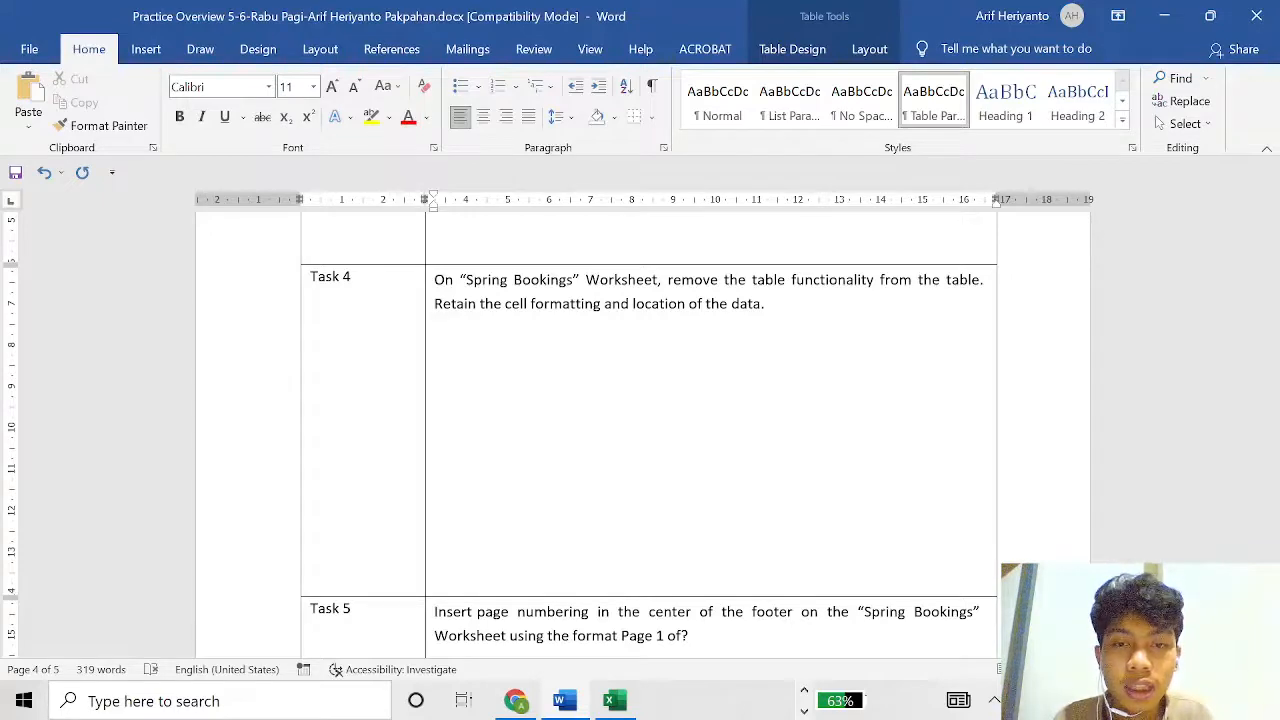
Return to the Overview 6 workbook in Excel and convert the table on the Spring Bookings worksheet to a normal range.
key(alt+Tab)
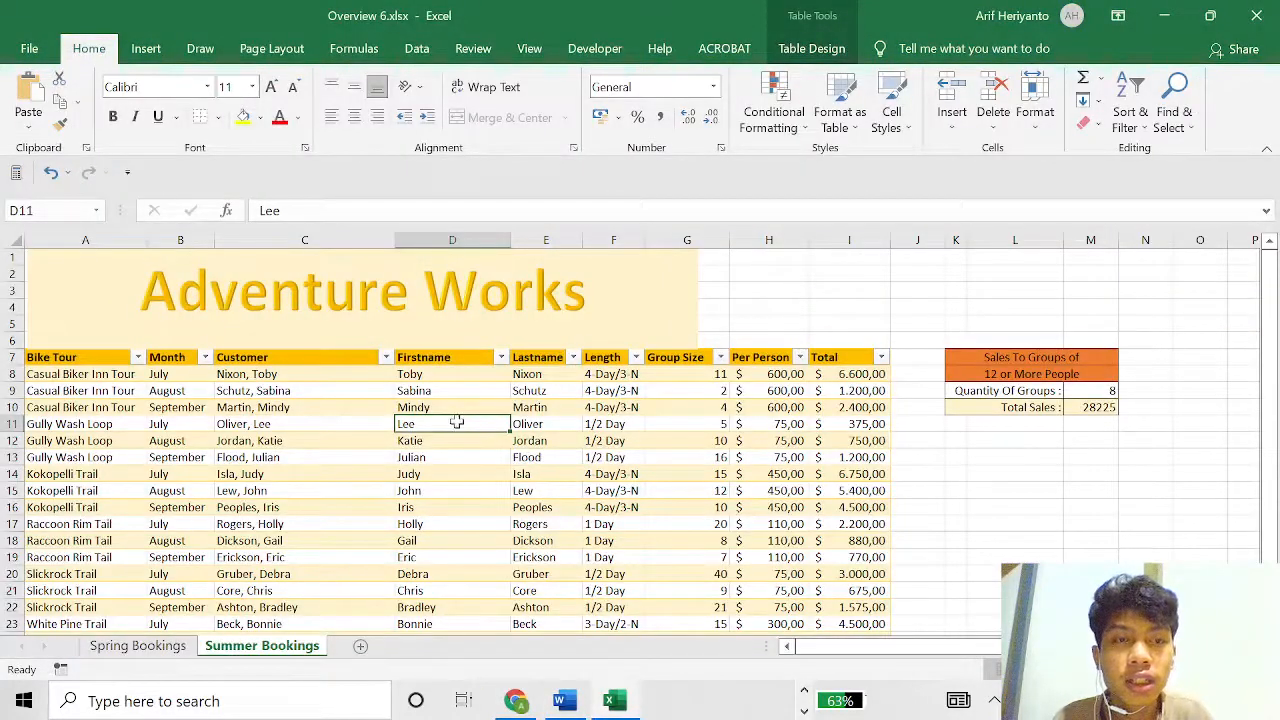
click(590, 438)
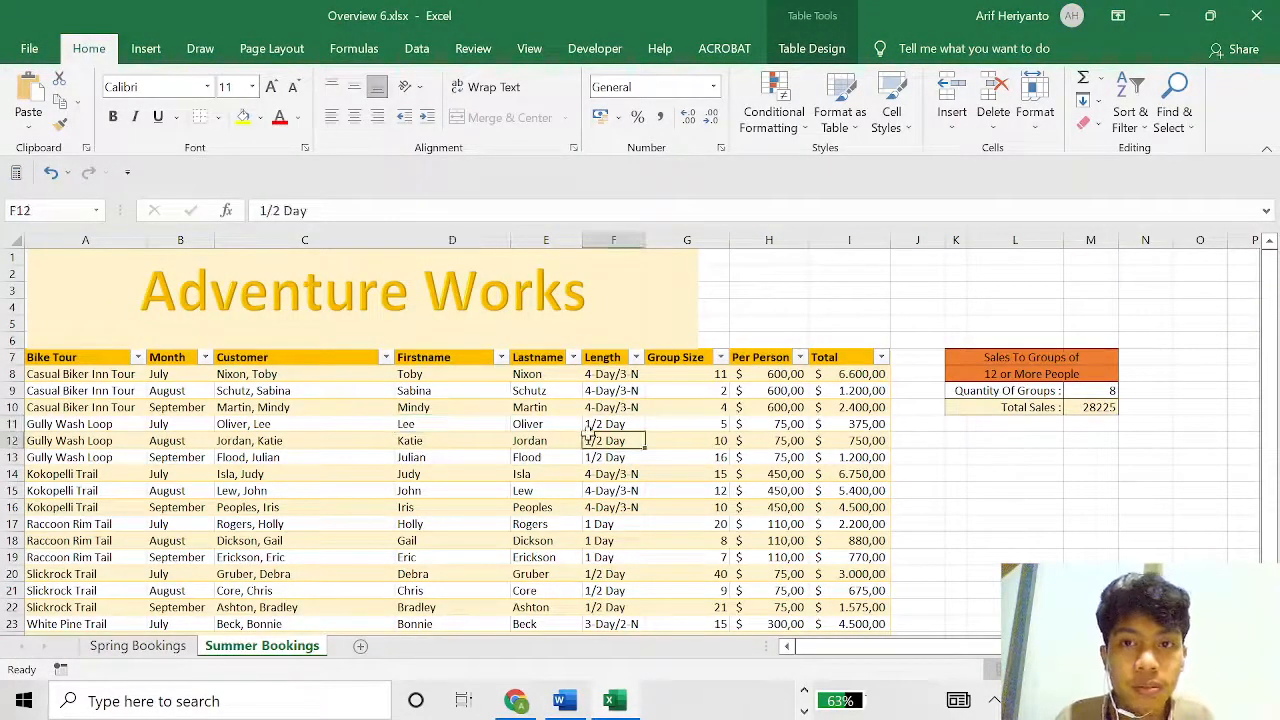
click(407, 455)
click(457, 474)
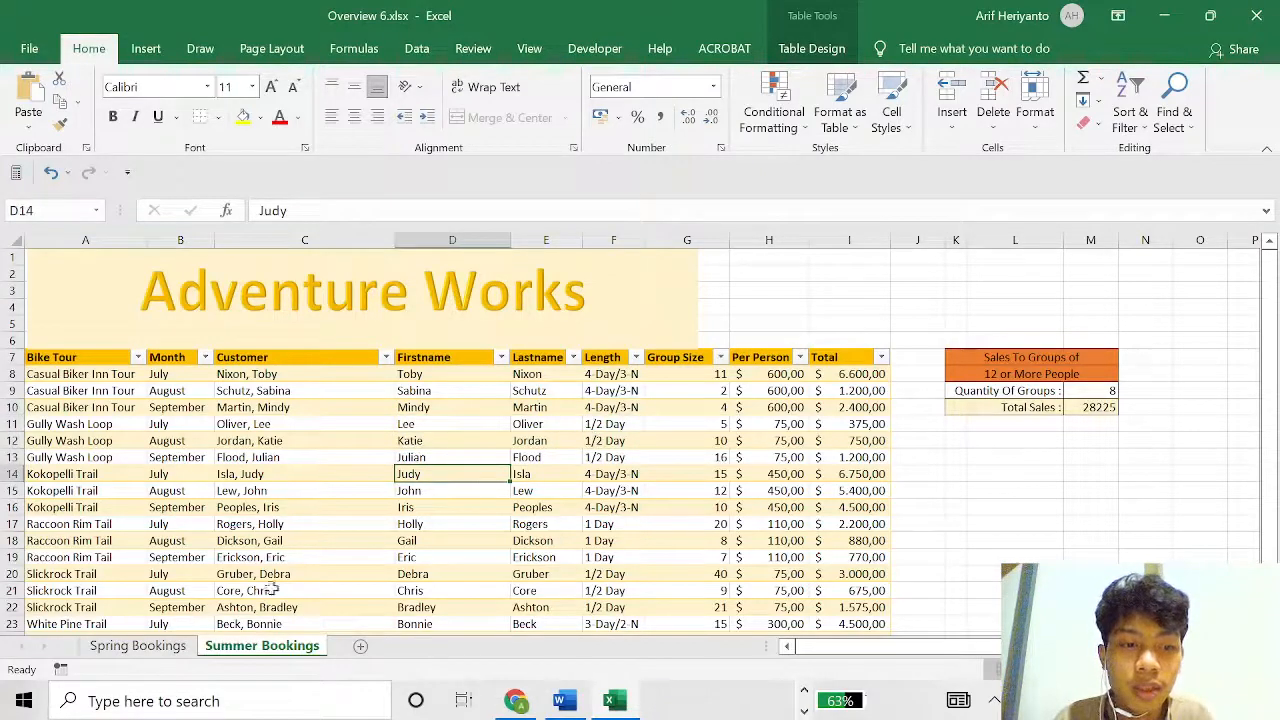
click(158, 650)
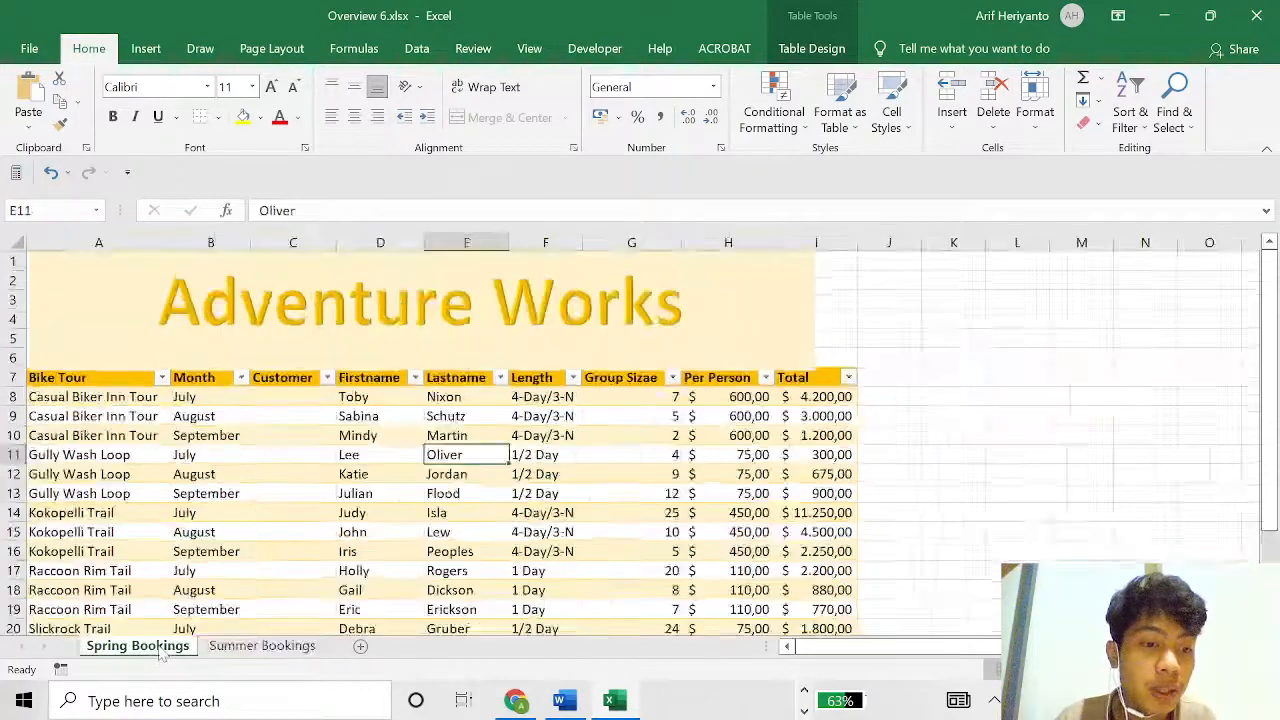
click(490, 416)
click(412, 533)
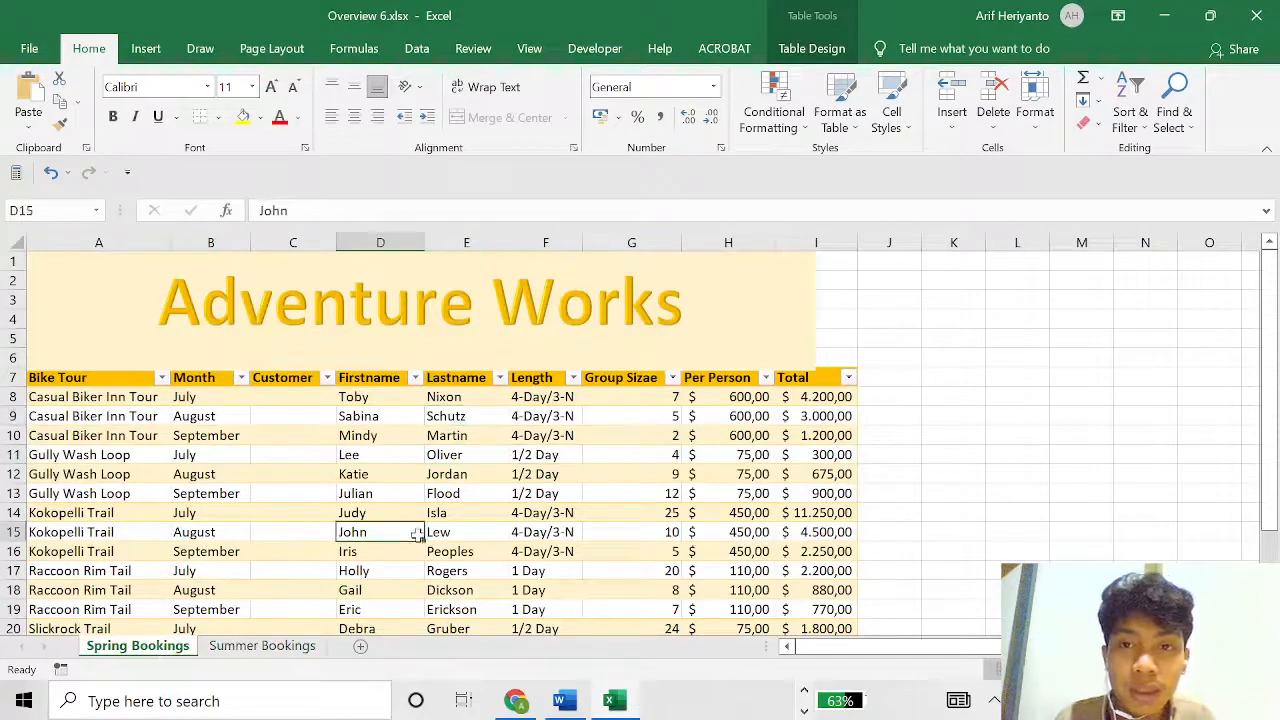
click(828, 50)
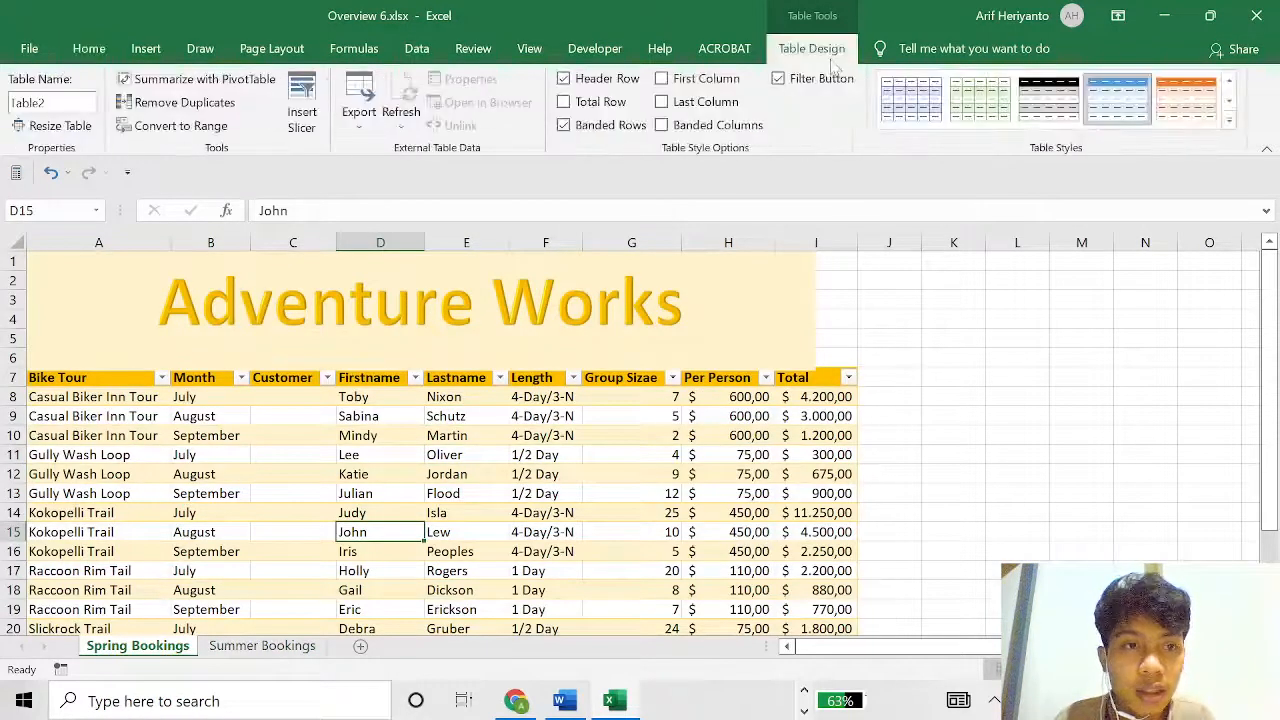
click(180, 126)
click(610, 407)
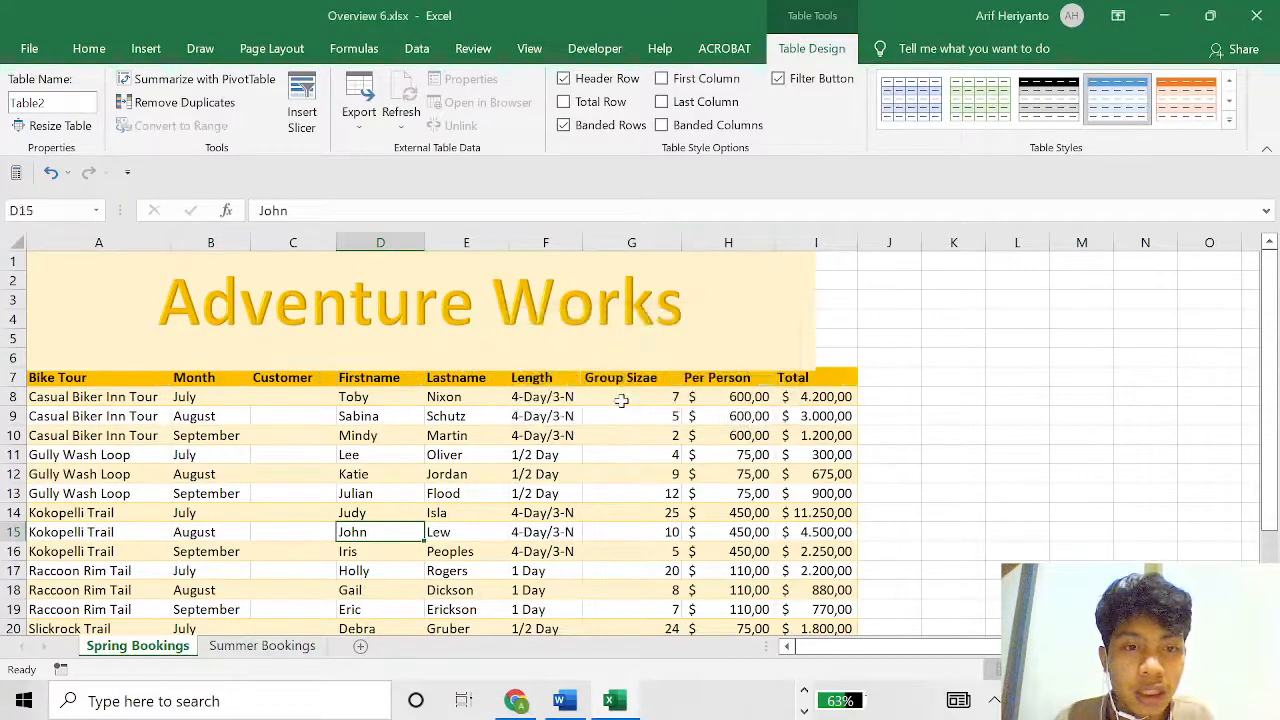
Check the header row and cell formatting of the converted range on the Spring Bookings worksheet.
click(515, 474)
click(343, 460)
click(676, 435)
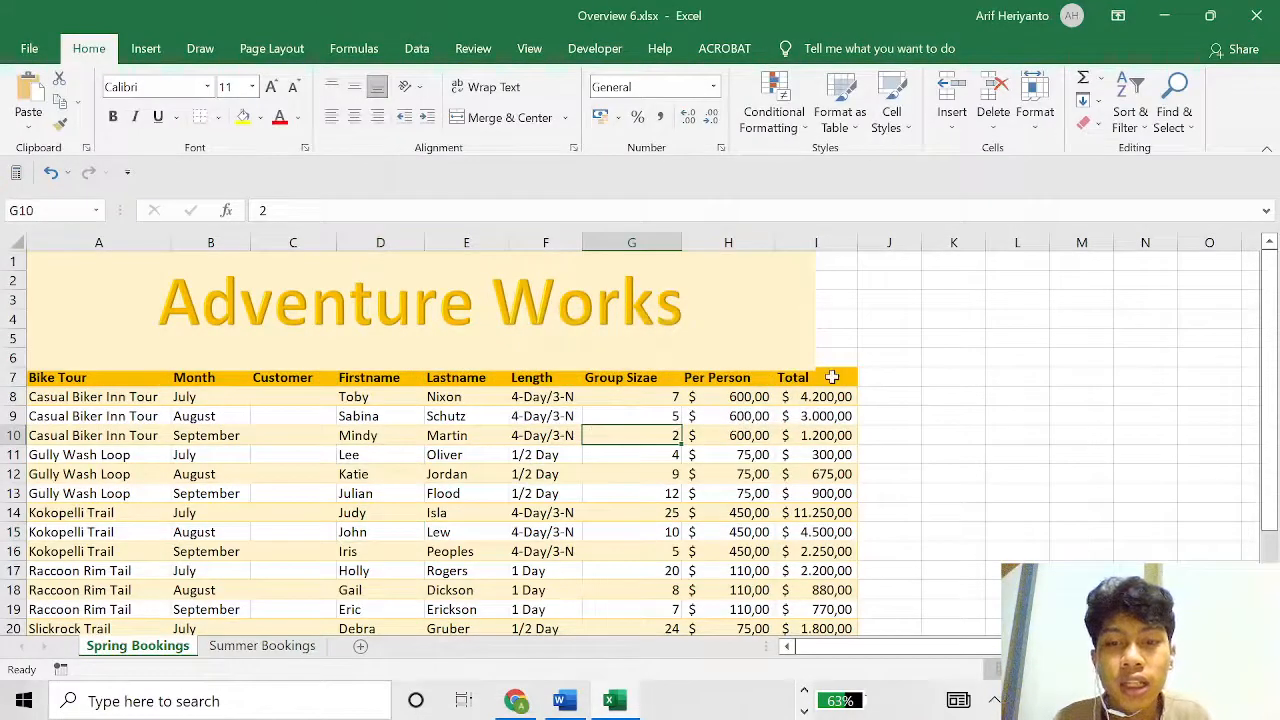
click(830, 377)
click(108, 377)
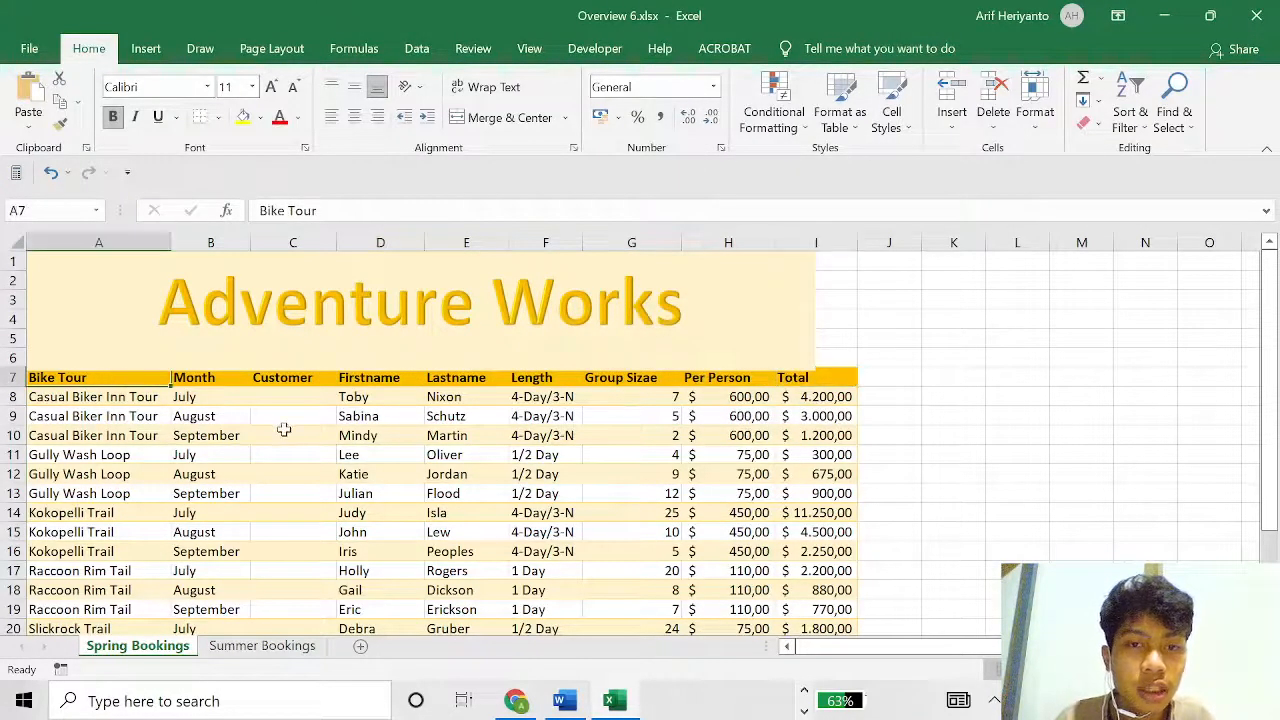
click(283, 430)
click(542, 476)
click(545, 512)
click(283, 513)
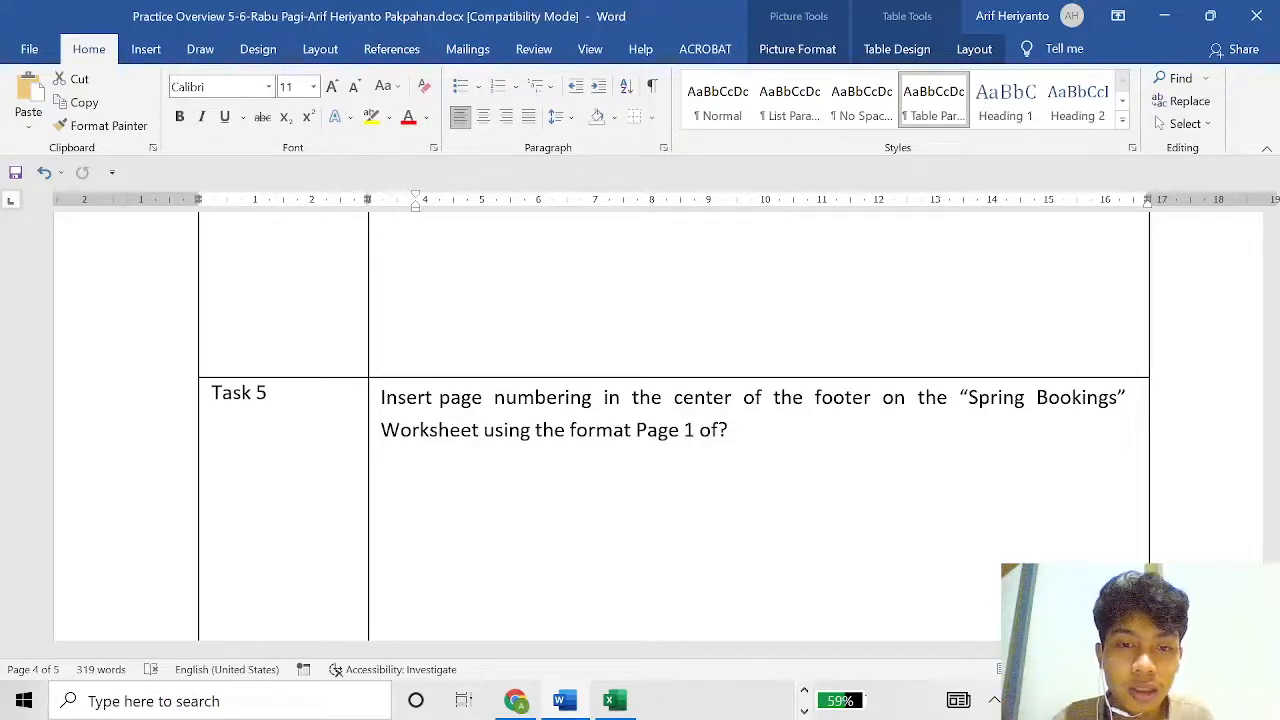
Switch from the Word practice document back to the Spring Bookings worksheet in Excel.
key(alt+Tab)
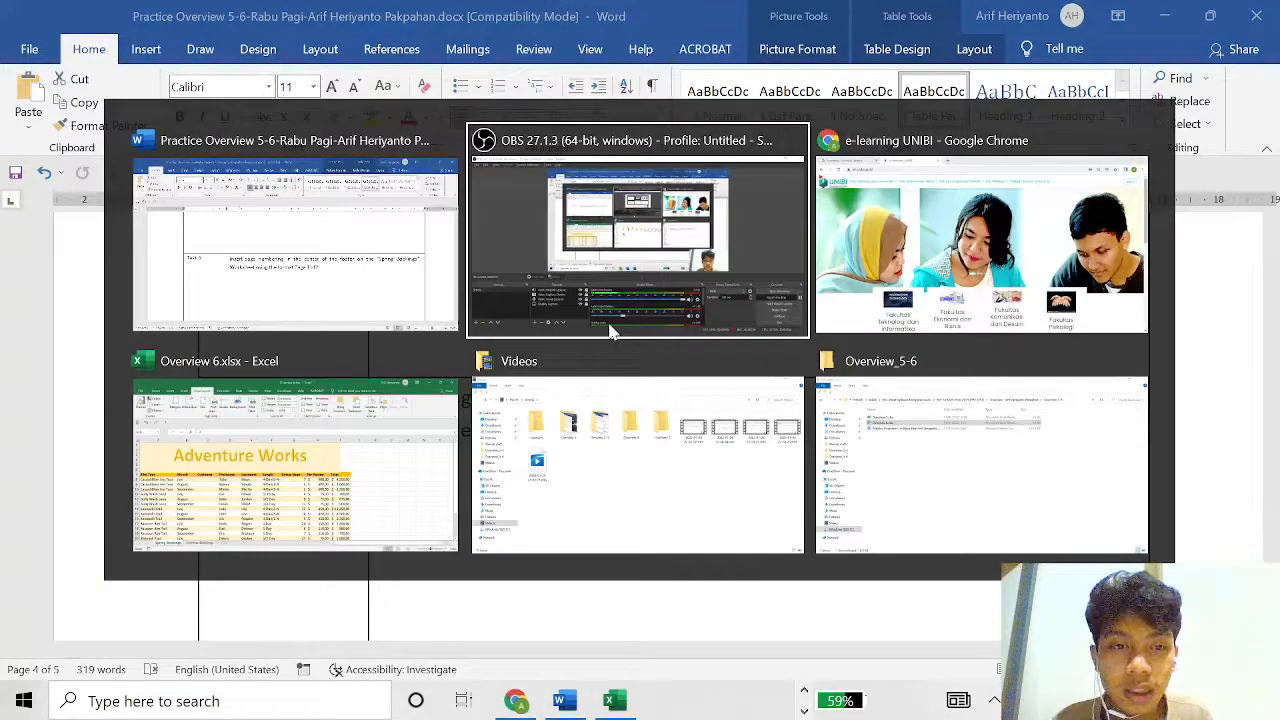
key(alt+Tab)
key(alt+Tab)
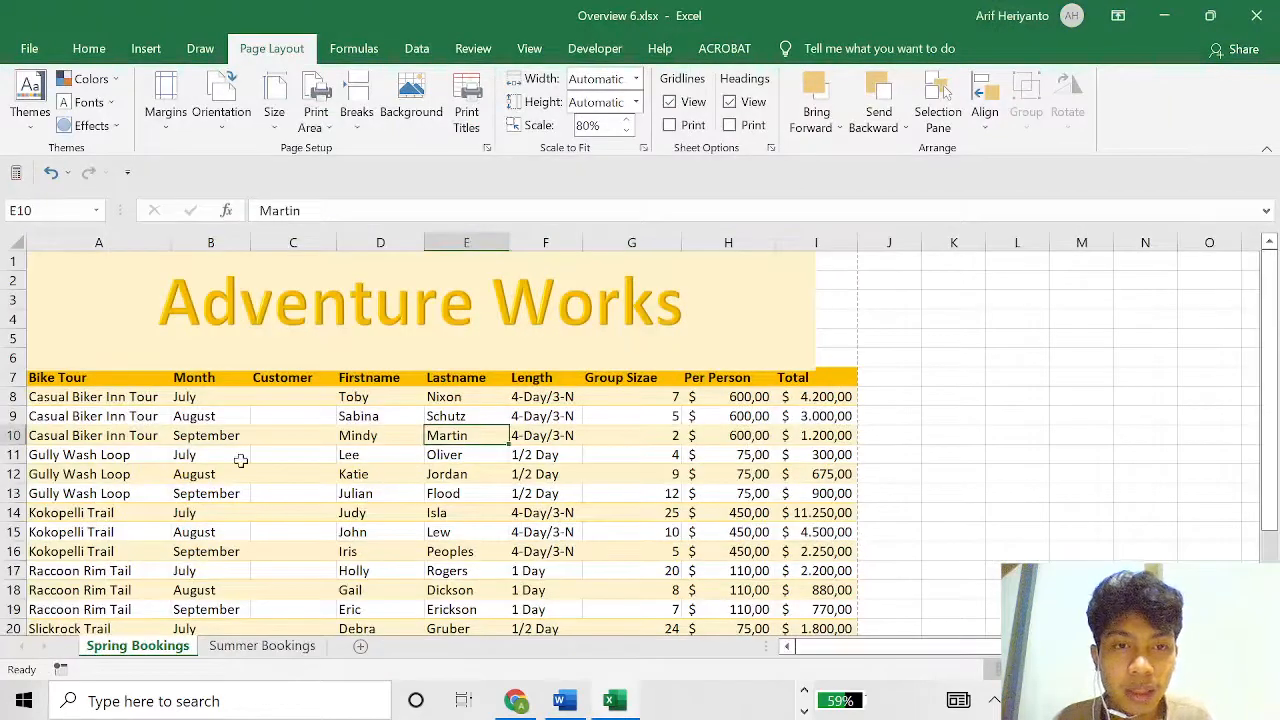
click(240, 460)
click(538, 476)
click(382, 521)
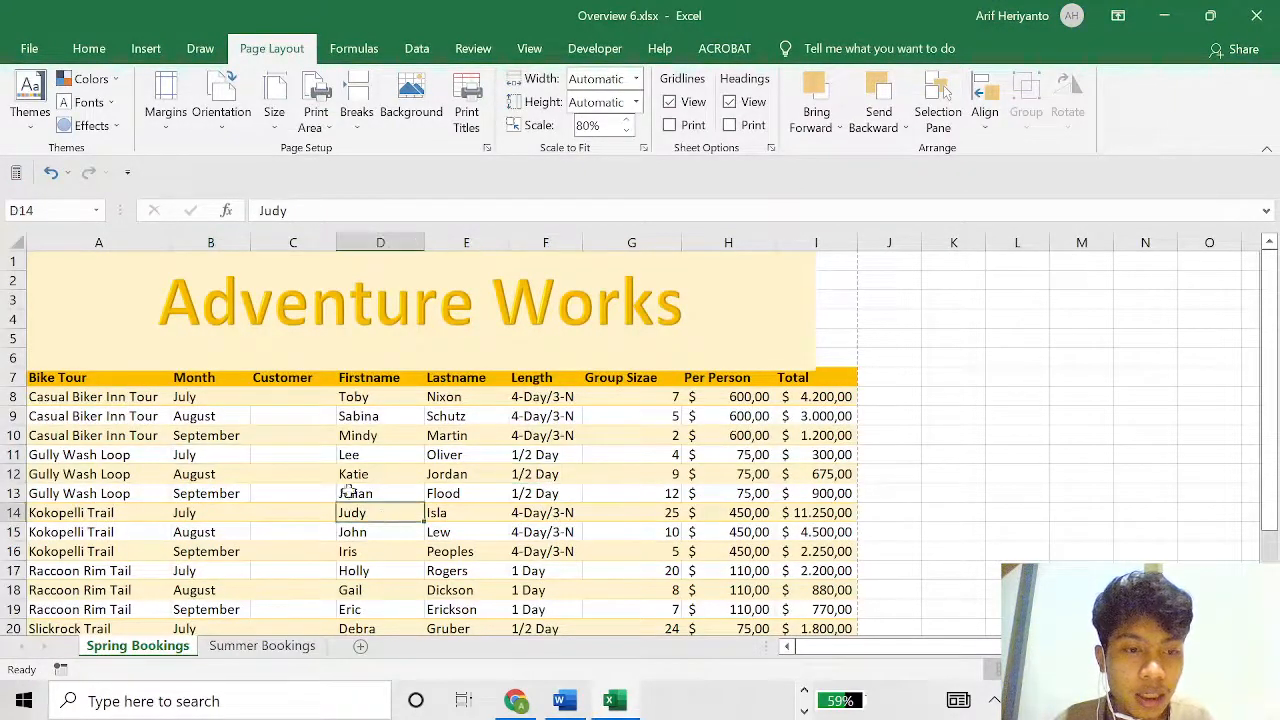
click(308, 396)
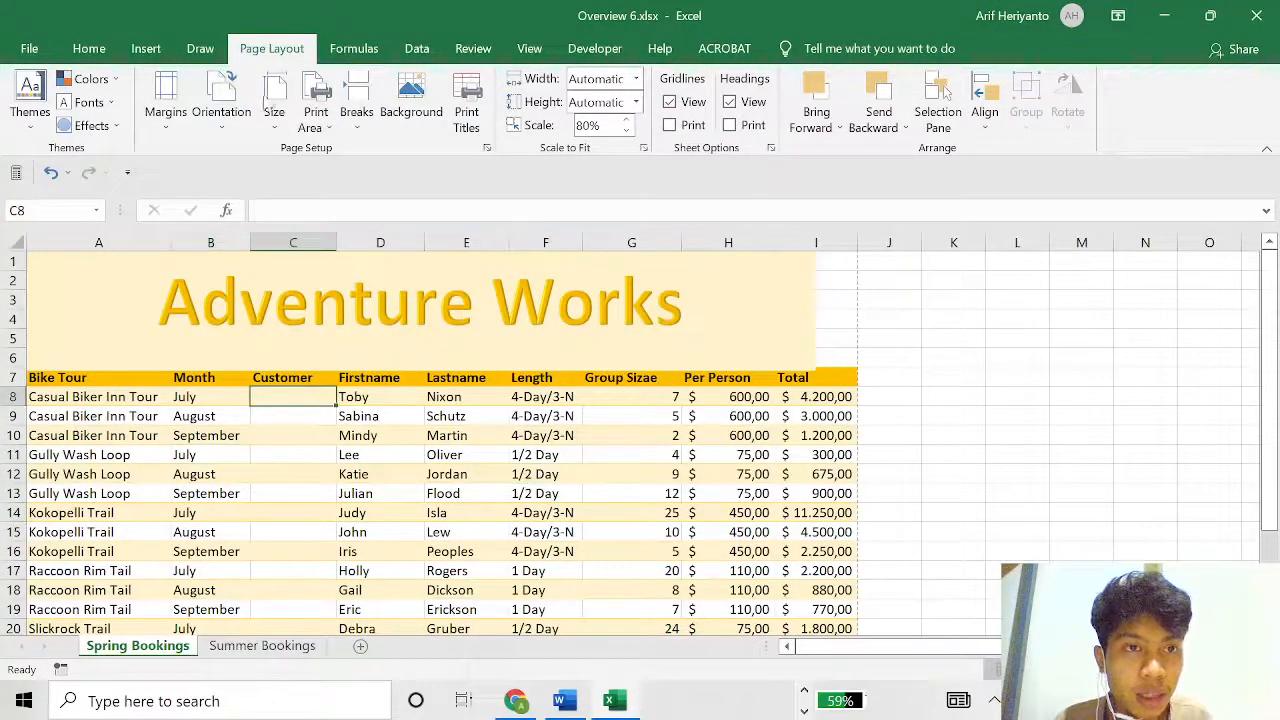
Review the center section of the Spring Bookings worksheet's custom footer in the page setup.
click(466, 110)
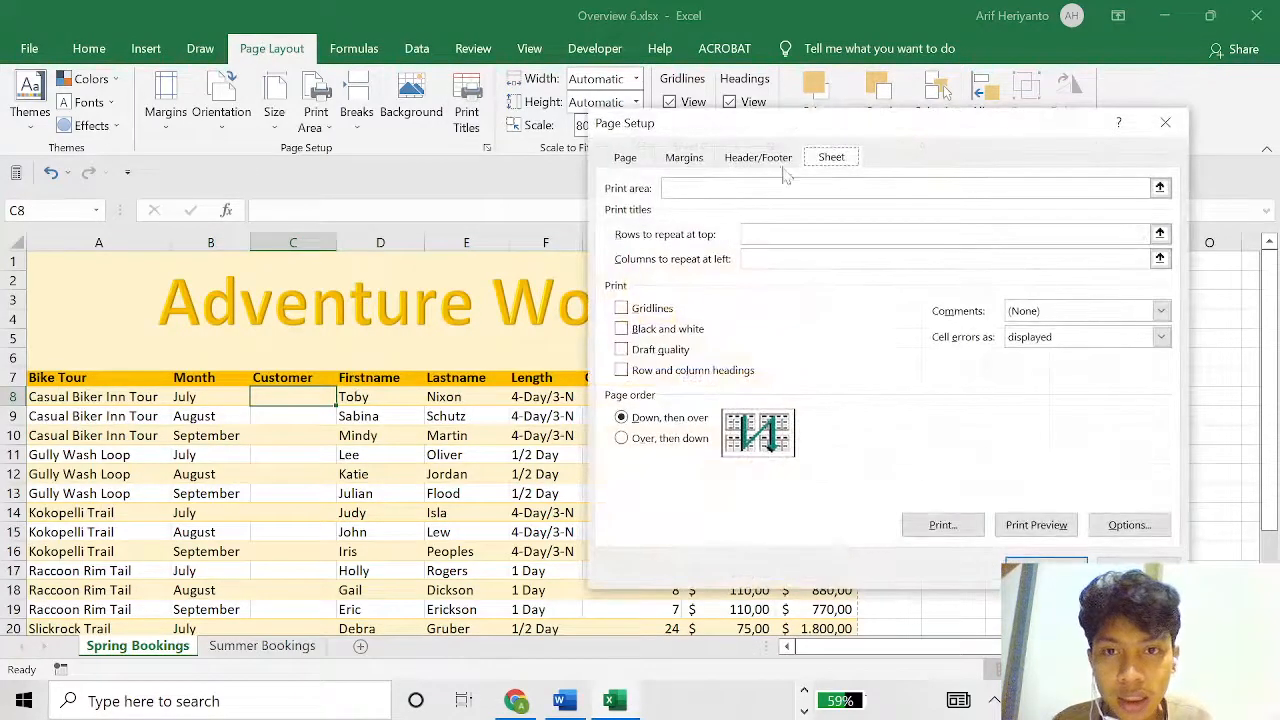
click(779, 161)
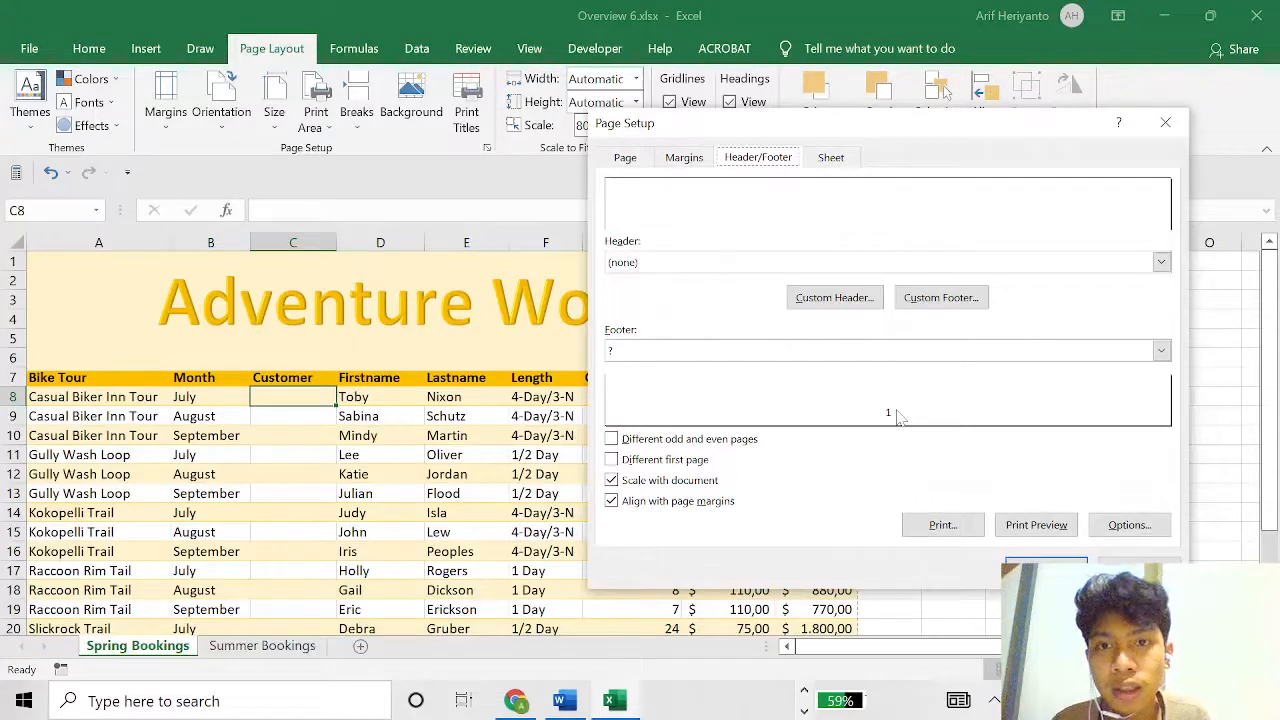
click(943, 299)
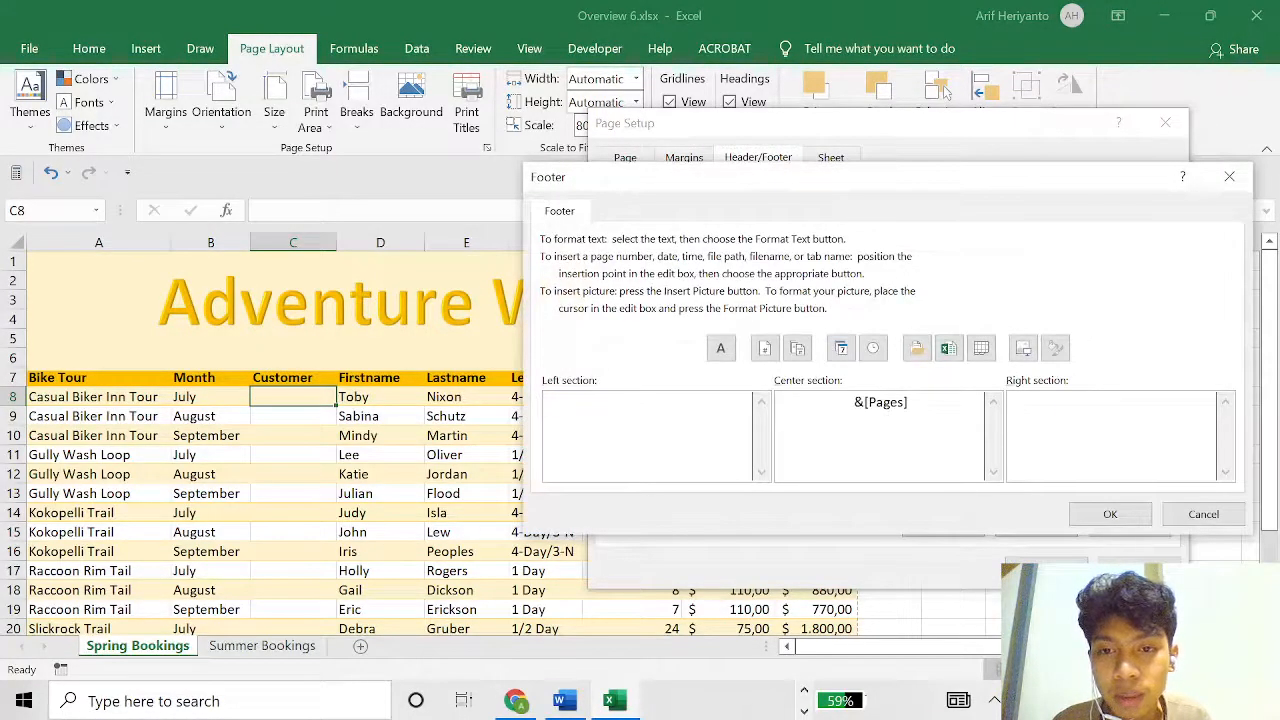
drag(904, 403, 910, 403)
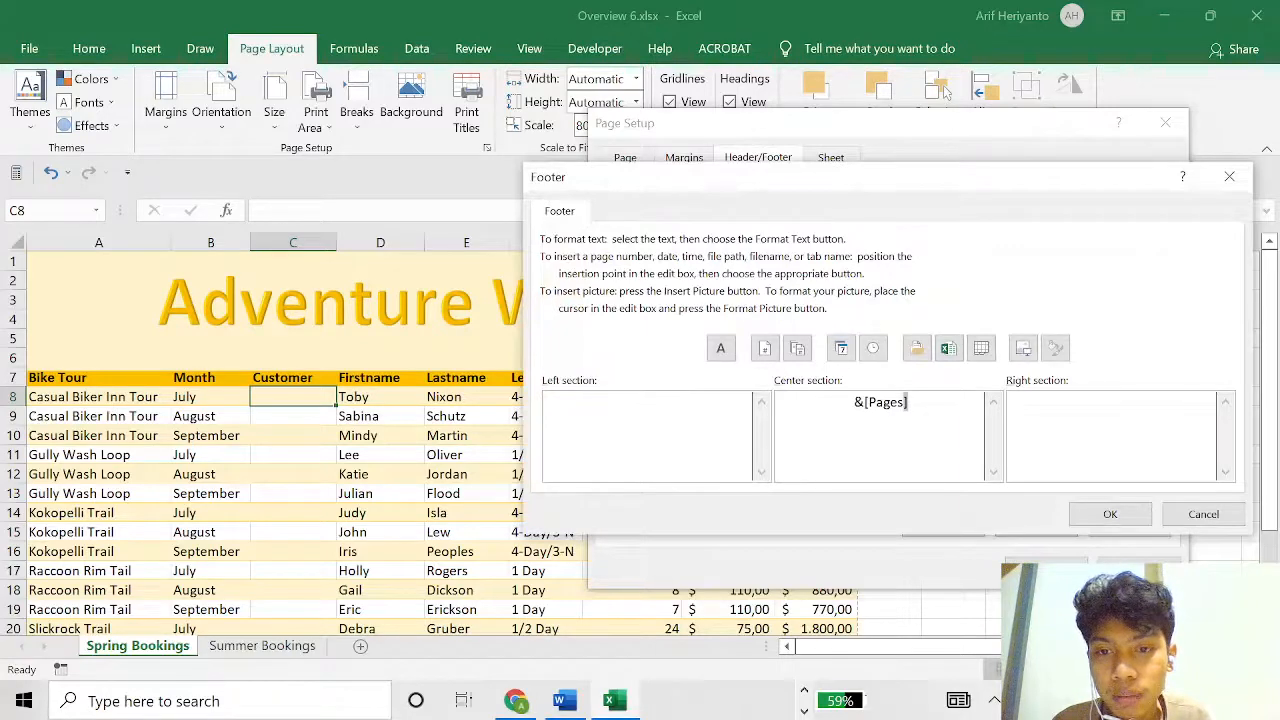
click(908, 402)
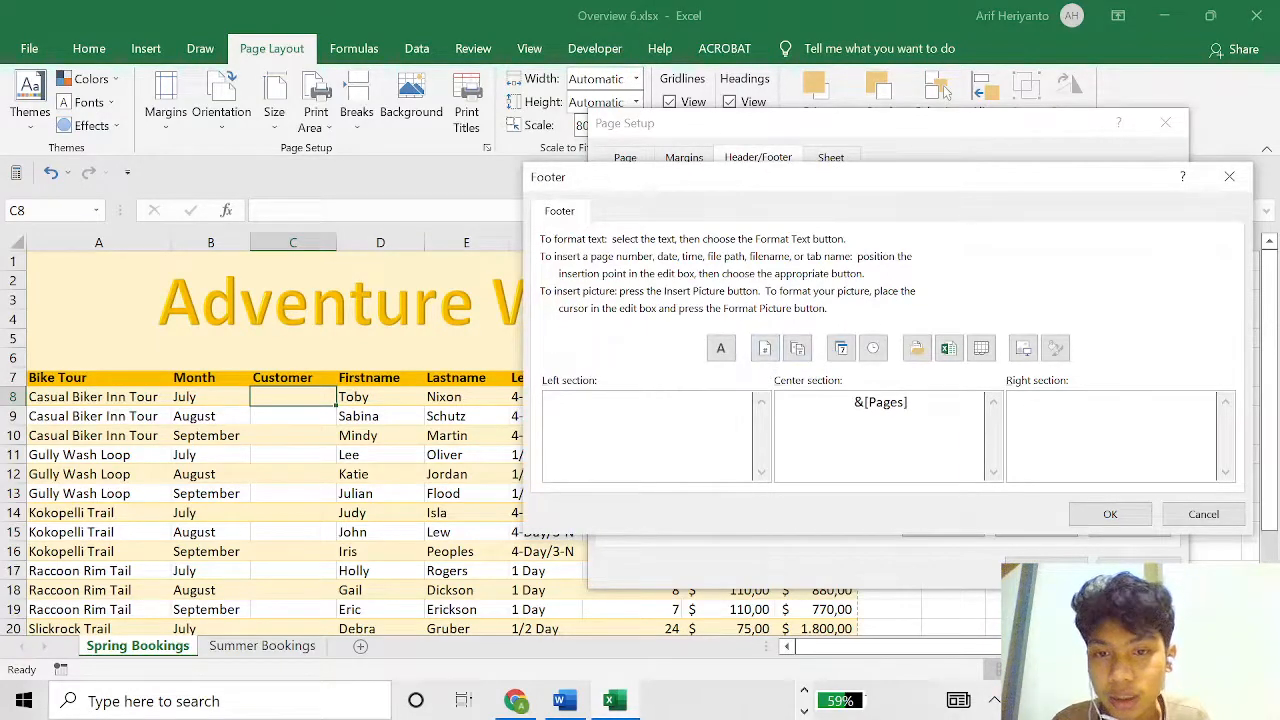
click(1110, 514)
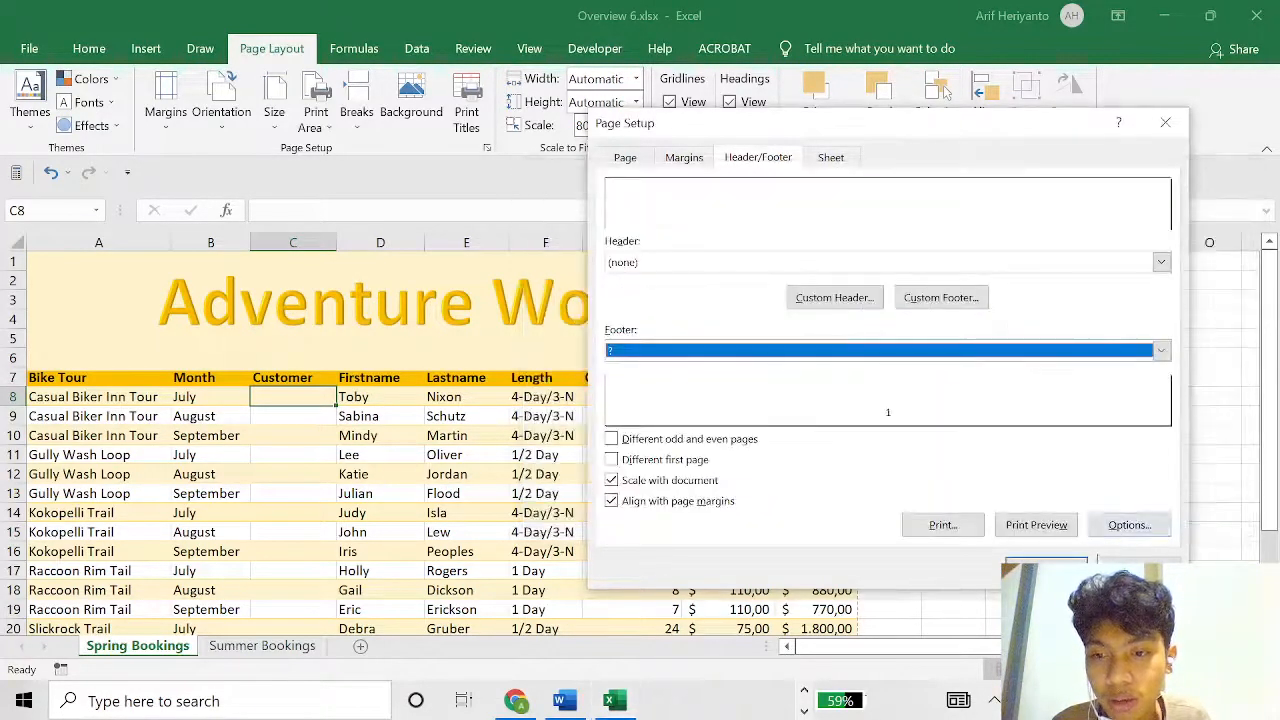
click(1030, 565)
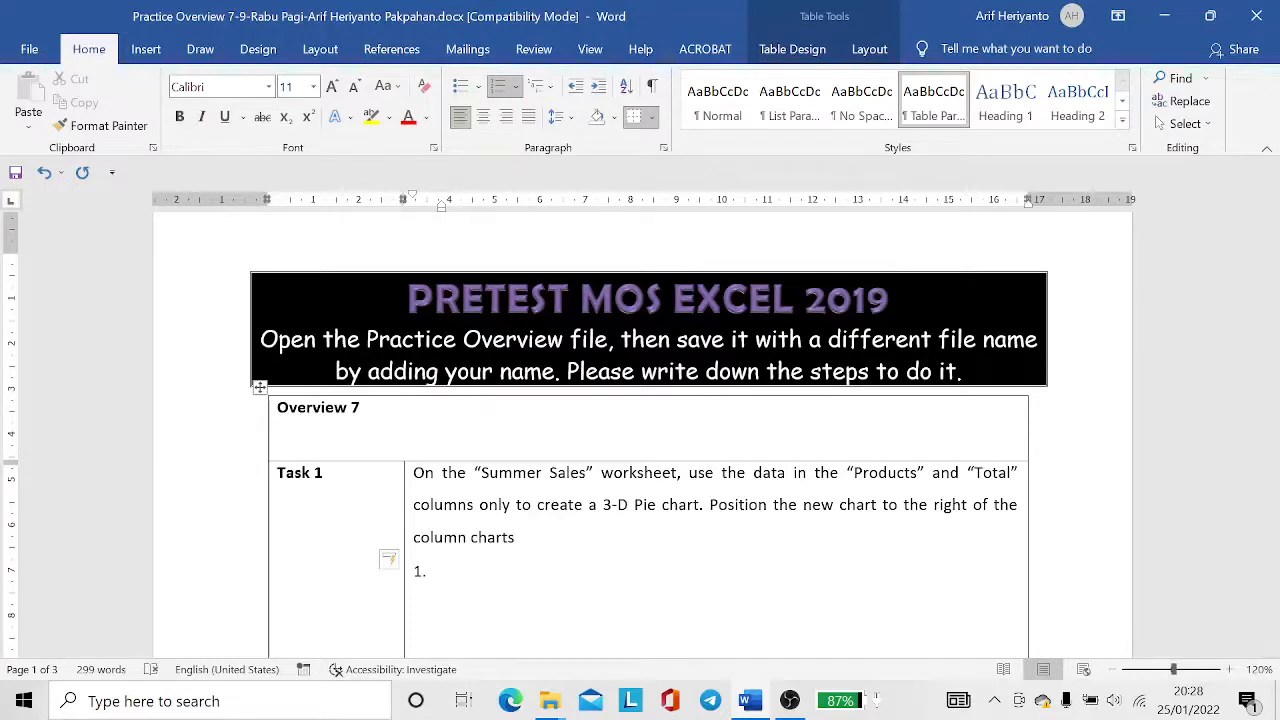
Switch to File Explorer, go to the Overview_7-9 folder inside MOS Excel 2019's PRE TEST folder, and open Overview 7.xlsx.
key(alt+Tab)
key(alt+Tab)
key(alt+Tab)
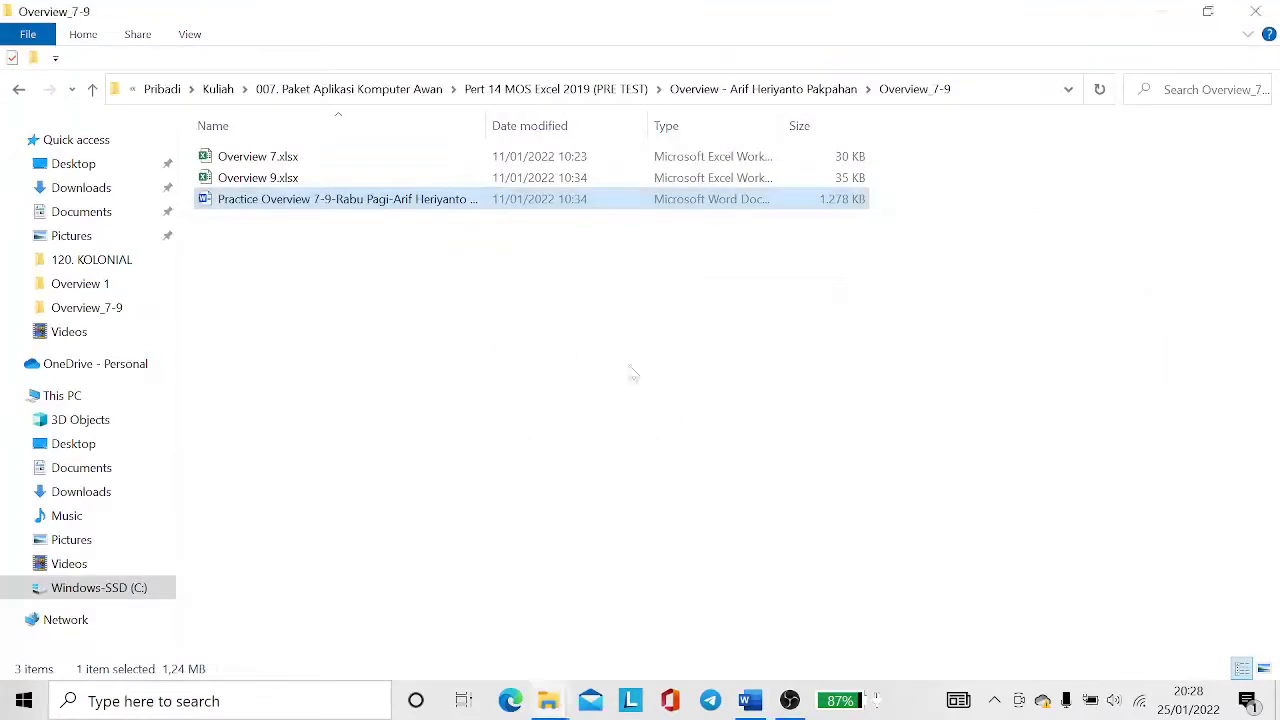
click(410, 92)
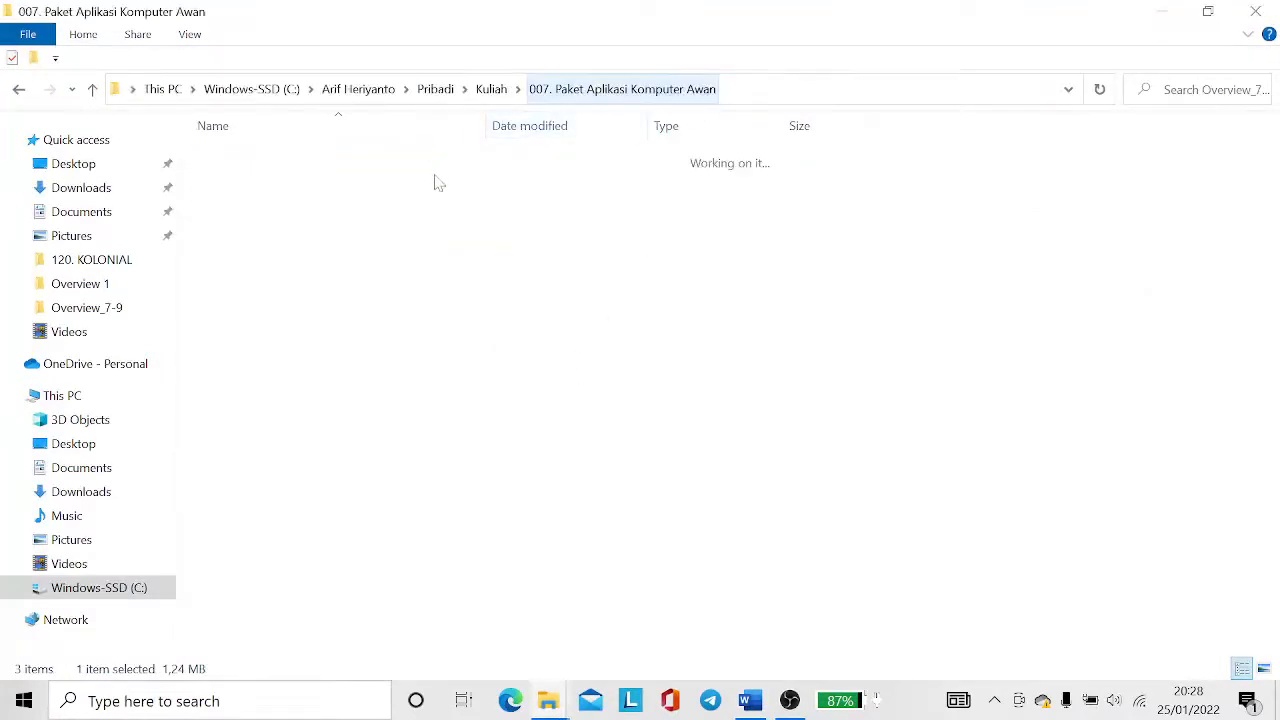
double_click(410, 163)
double_click(409, 164)
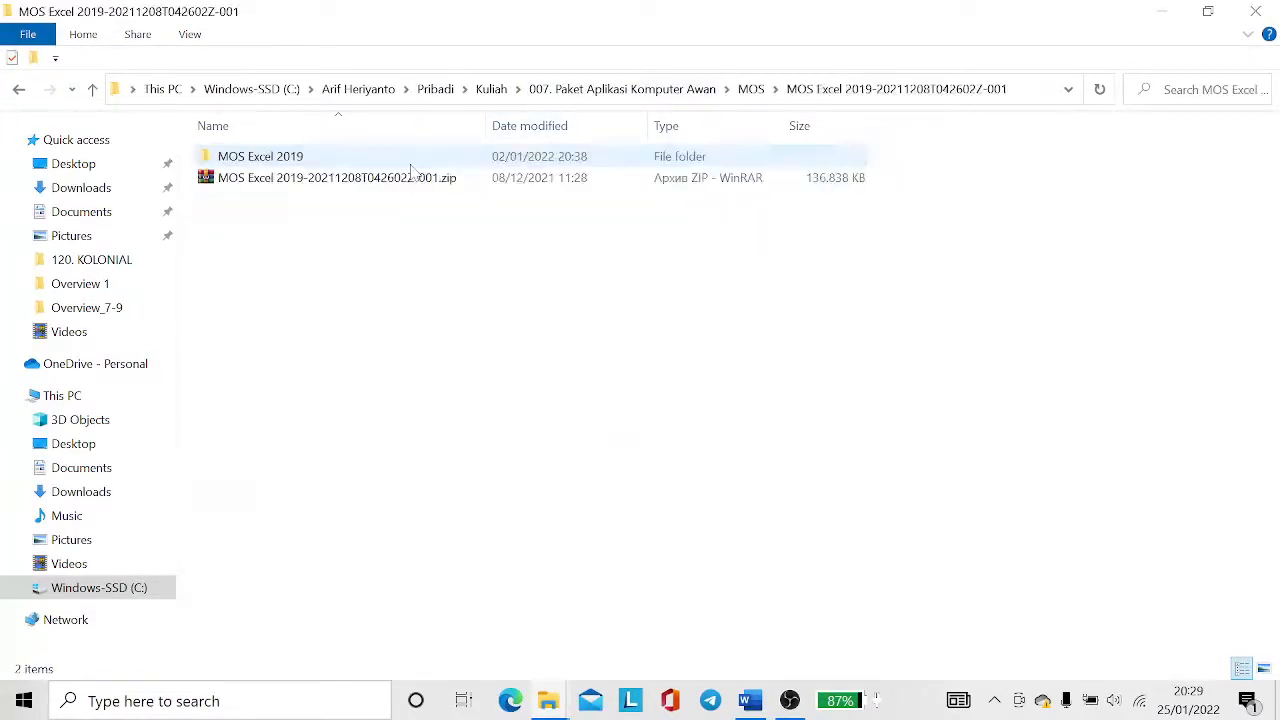
double_click(409, 164)
click(400, 242)
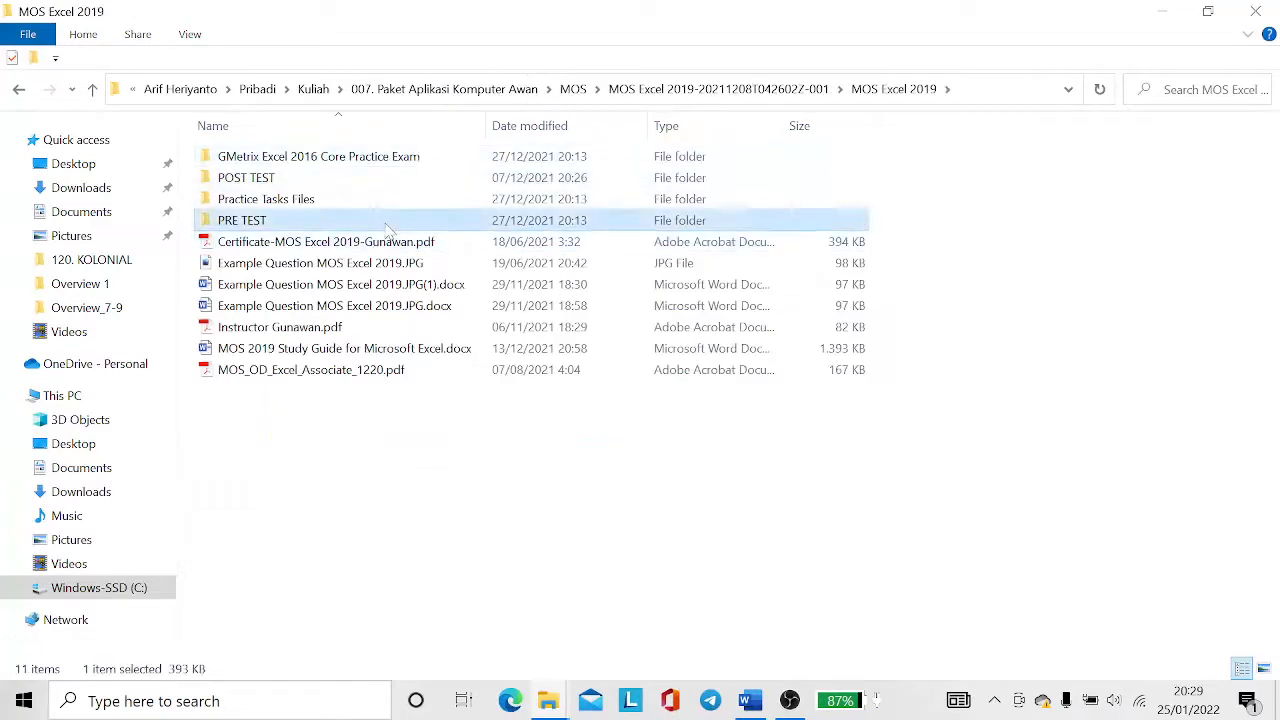
double_click(400, 220)
double_click(406, 244)
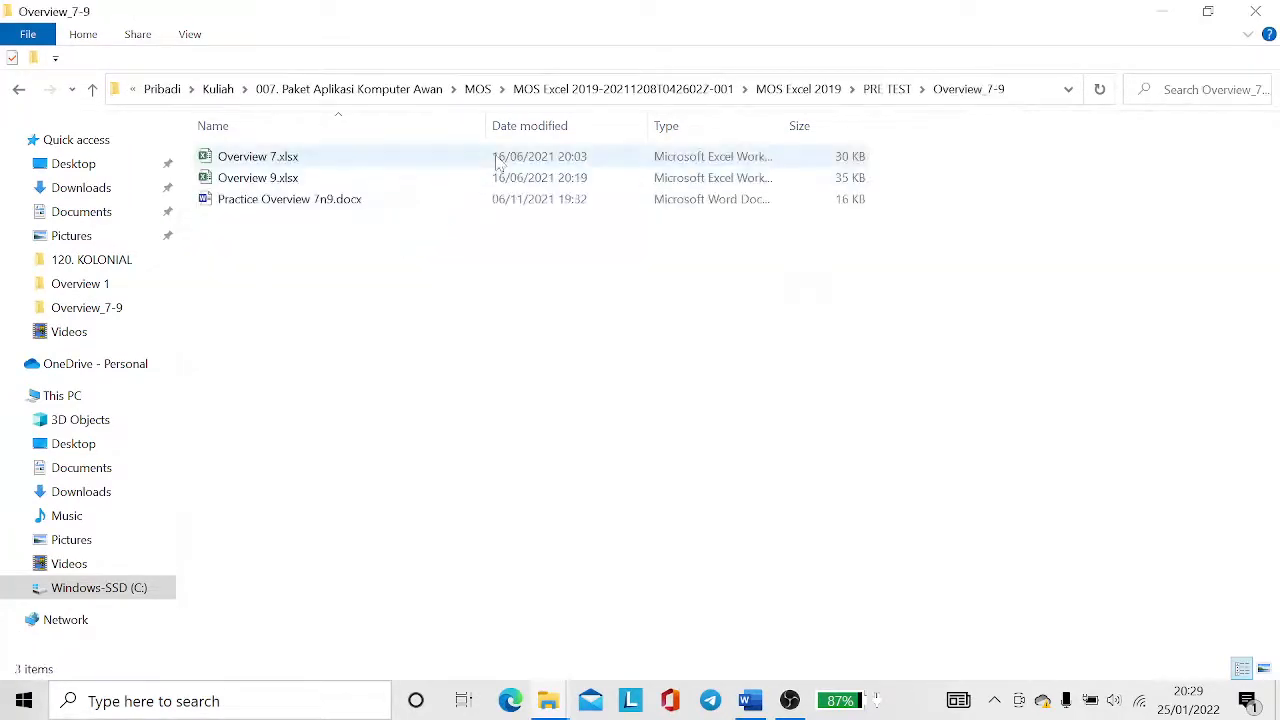
click(497, 160)
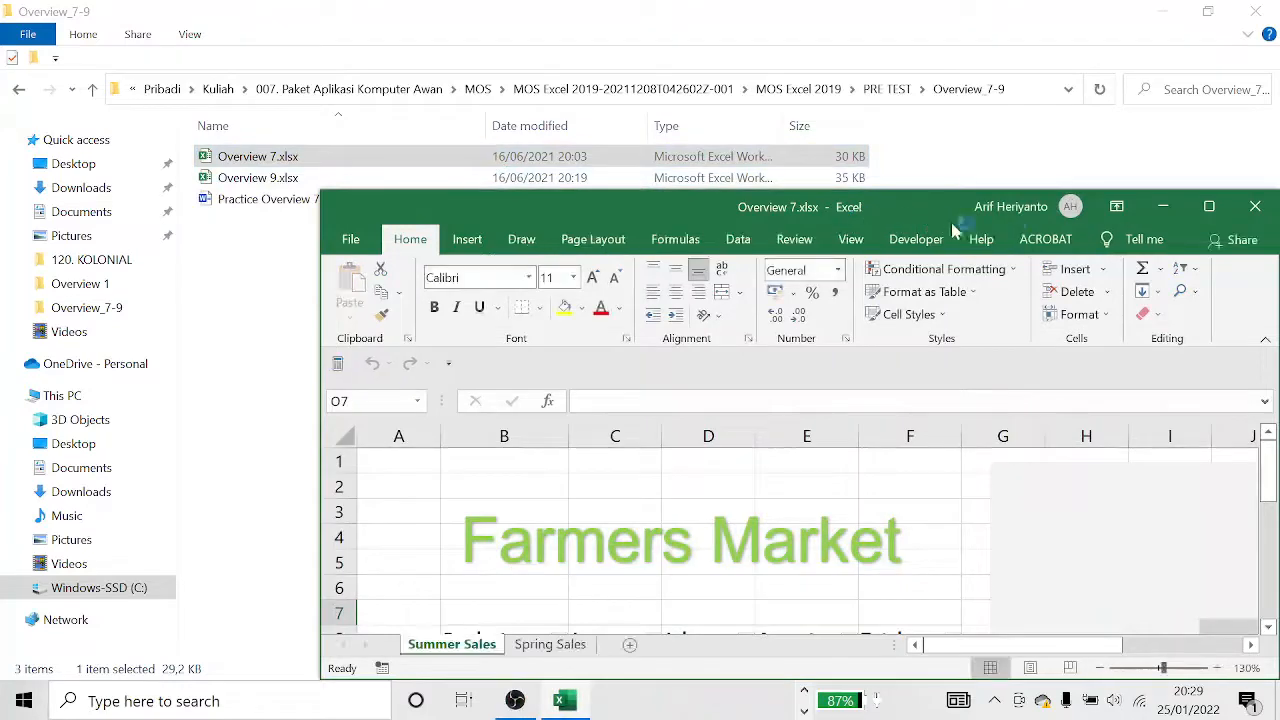
Delete the existing 3-D column chart from the Summer Sales worksheet of Overview 7.xlsx.
click(1210, 208)
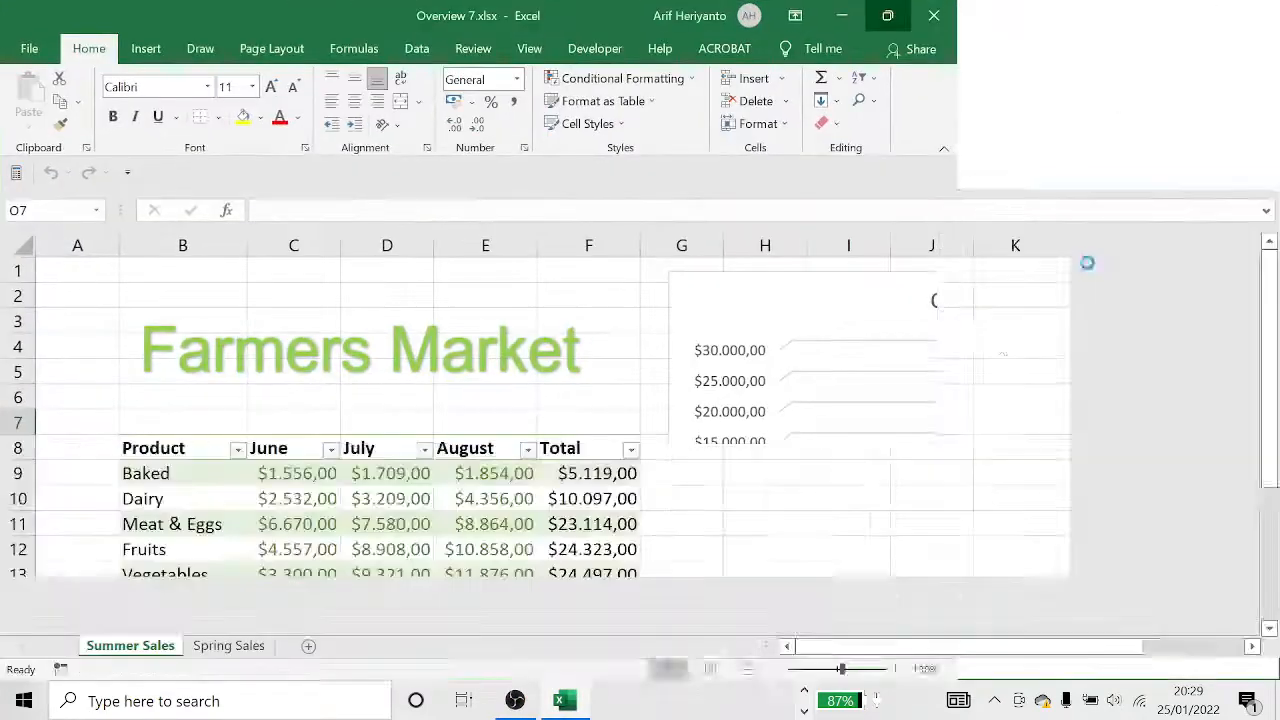
ctrl+scroll(818, 347, down, 2)
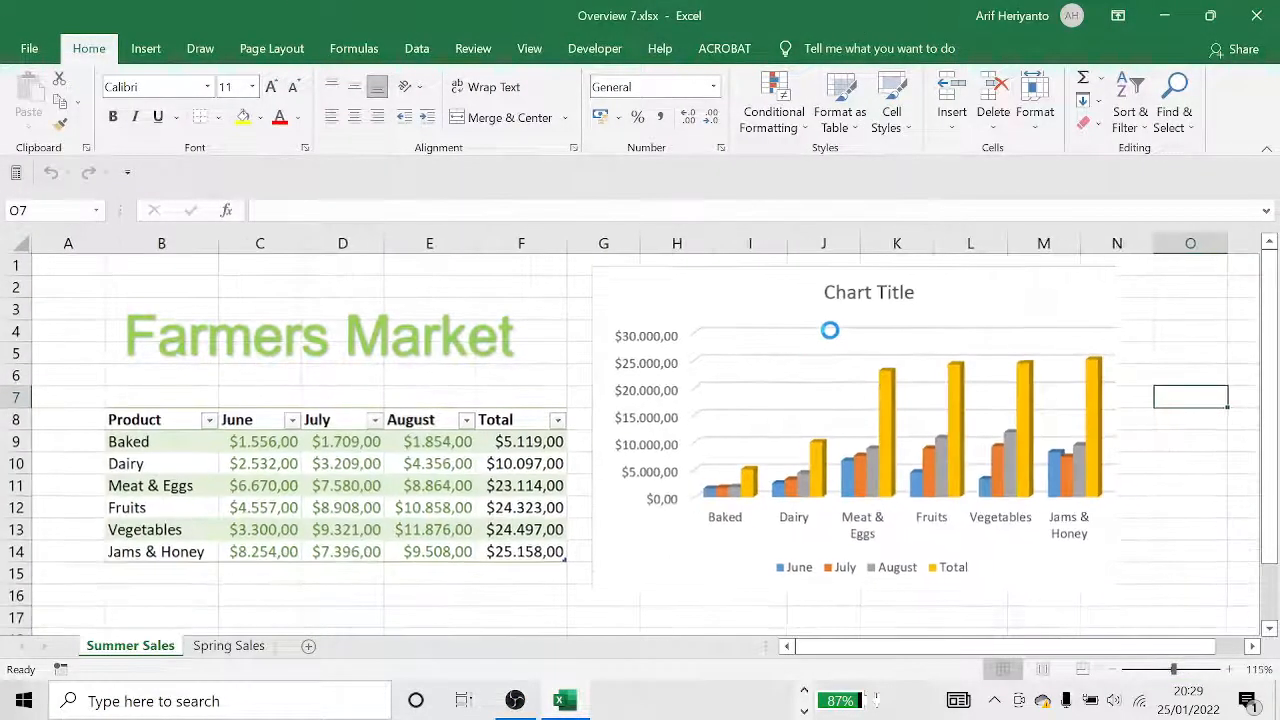
click(704, 296)
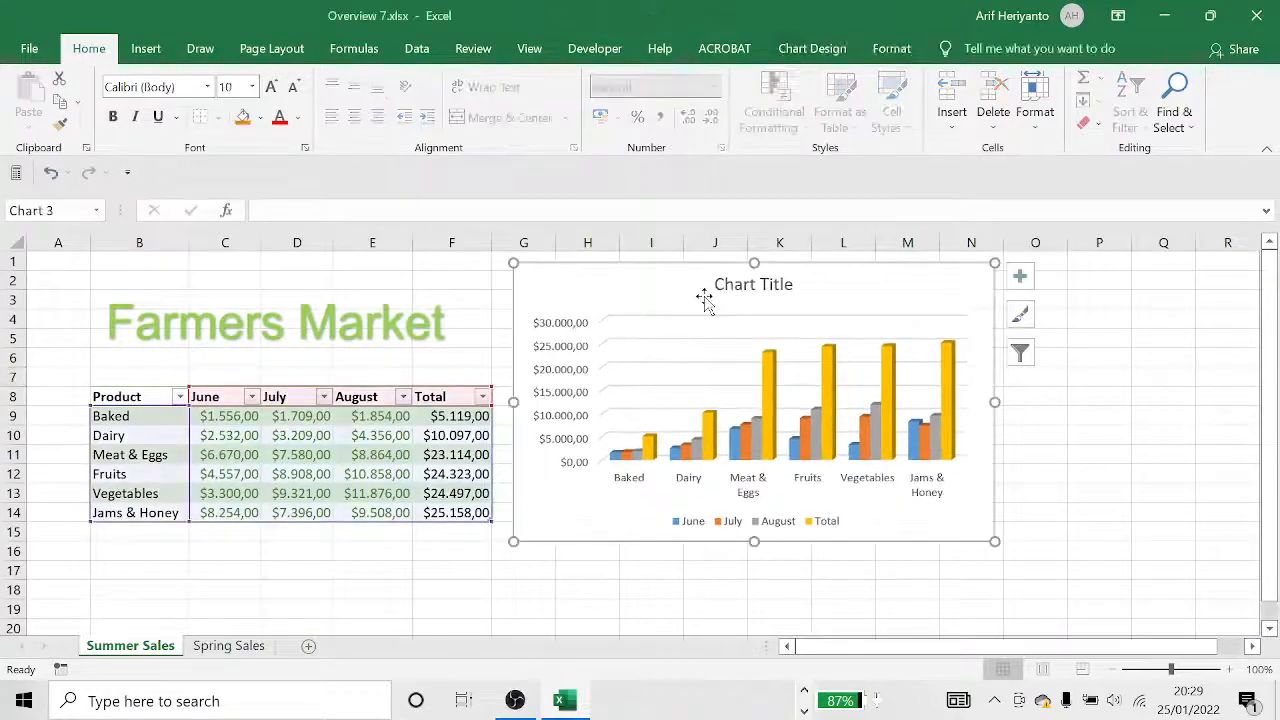
key(Delete)
click(550, 337)
click(598, 375)
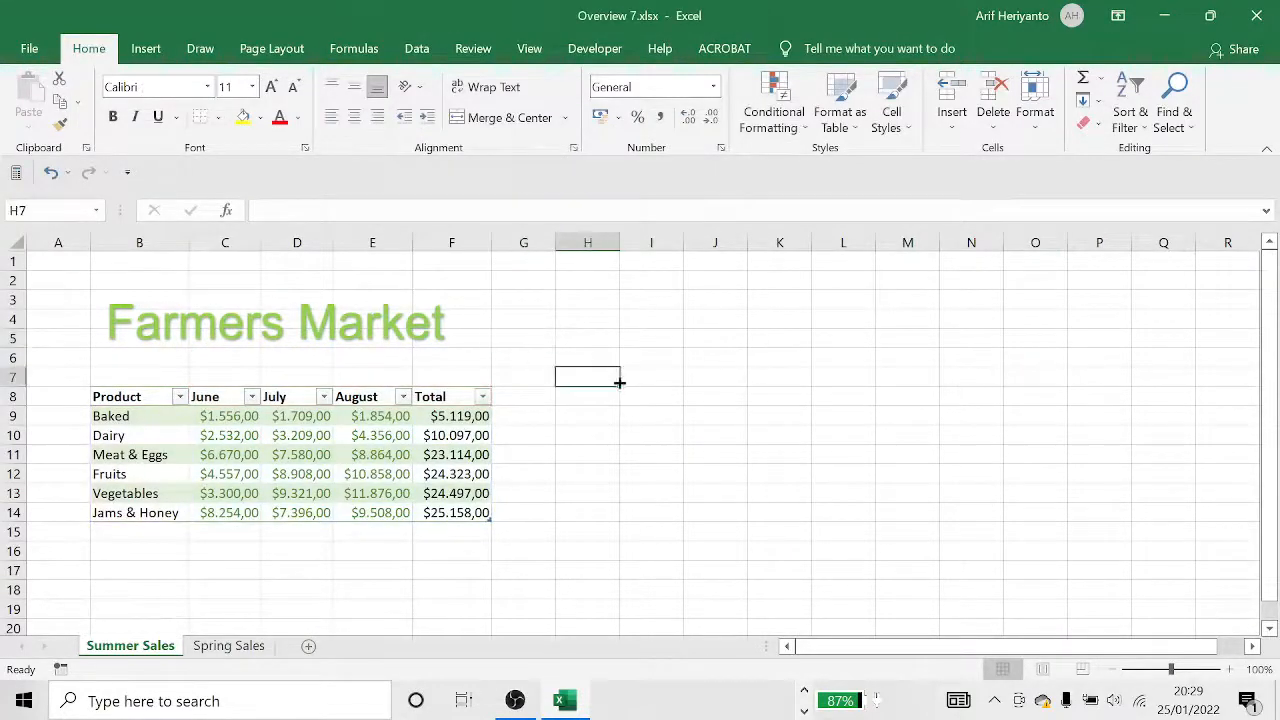
click(708, 399)
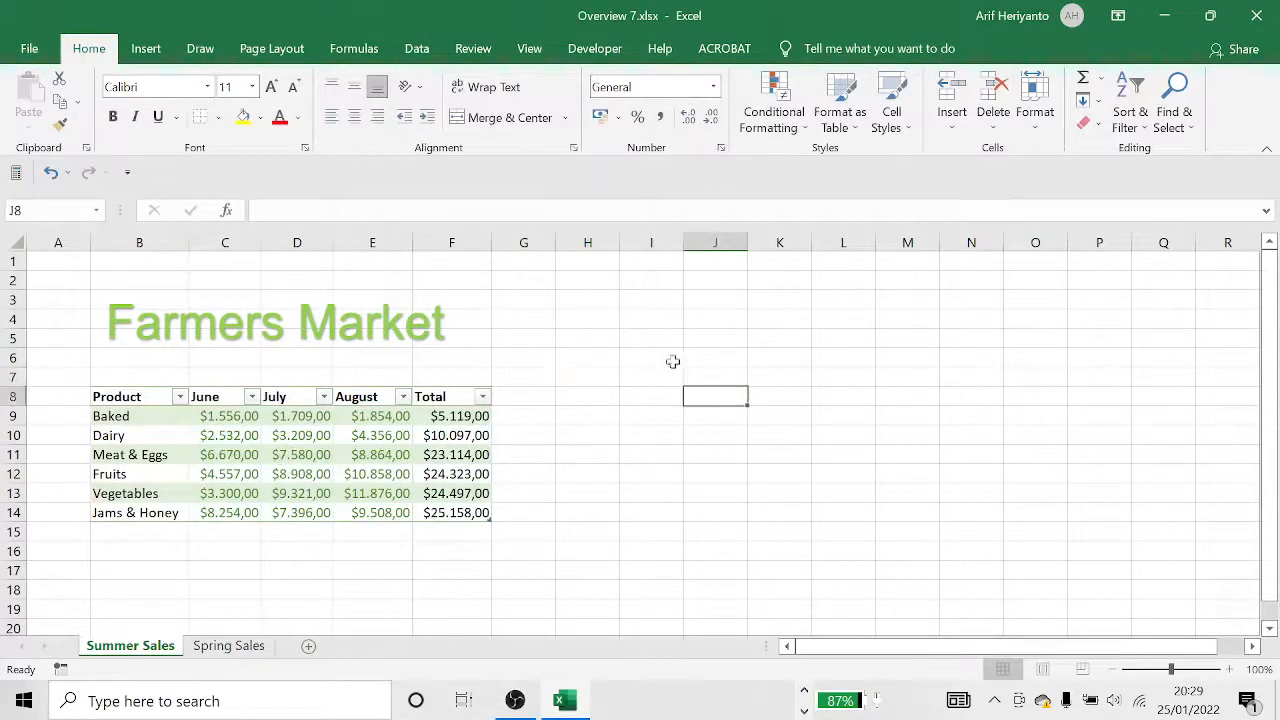
click(675, 362)
click(727, 404)
click(621, 410)
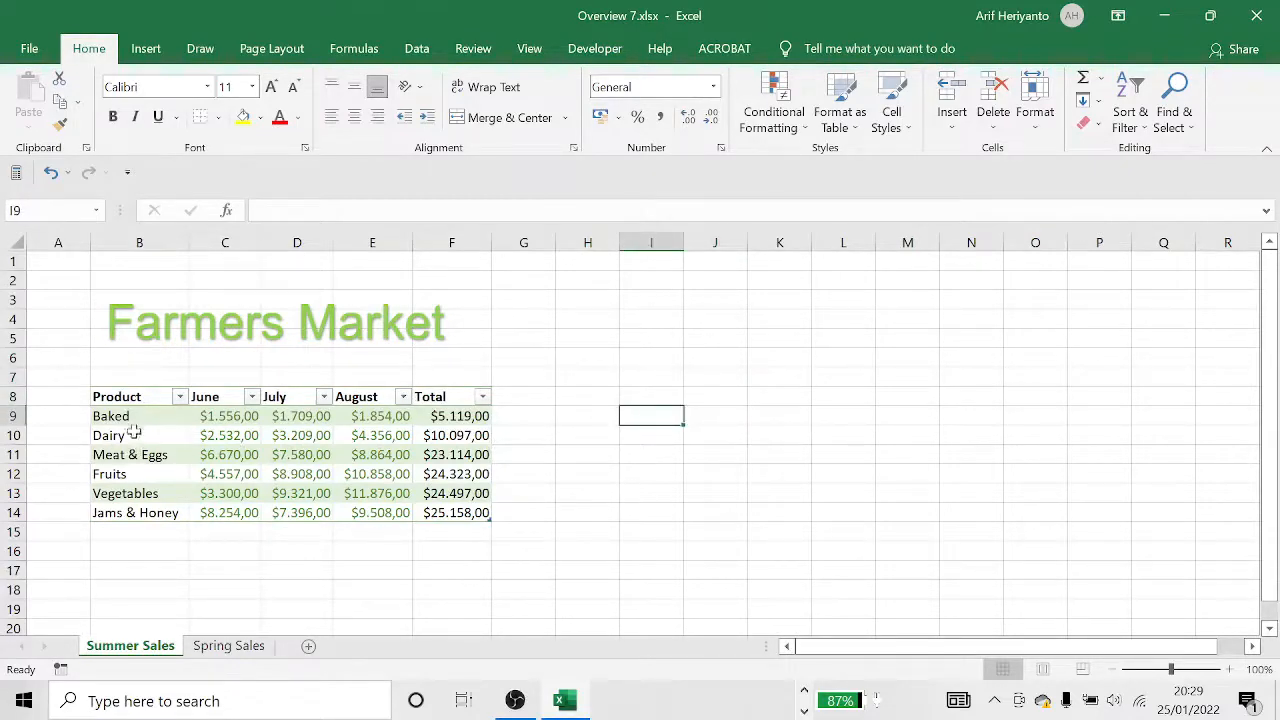
Insert a 3-D pie chart from the product names B9:B14 and totals F9:F14, and place it beside the Summer Sales table.
drag(138, 416, 130, 514)
drag(470, 416, 458, 514)
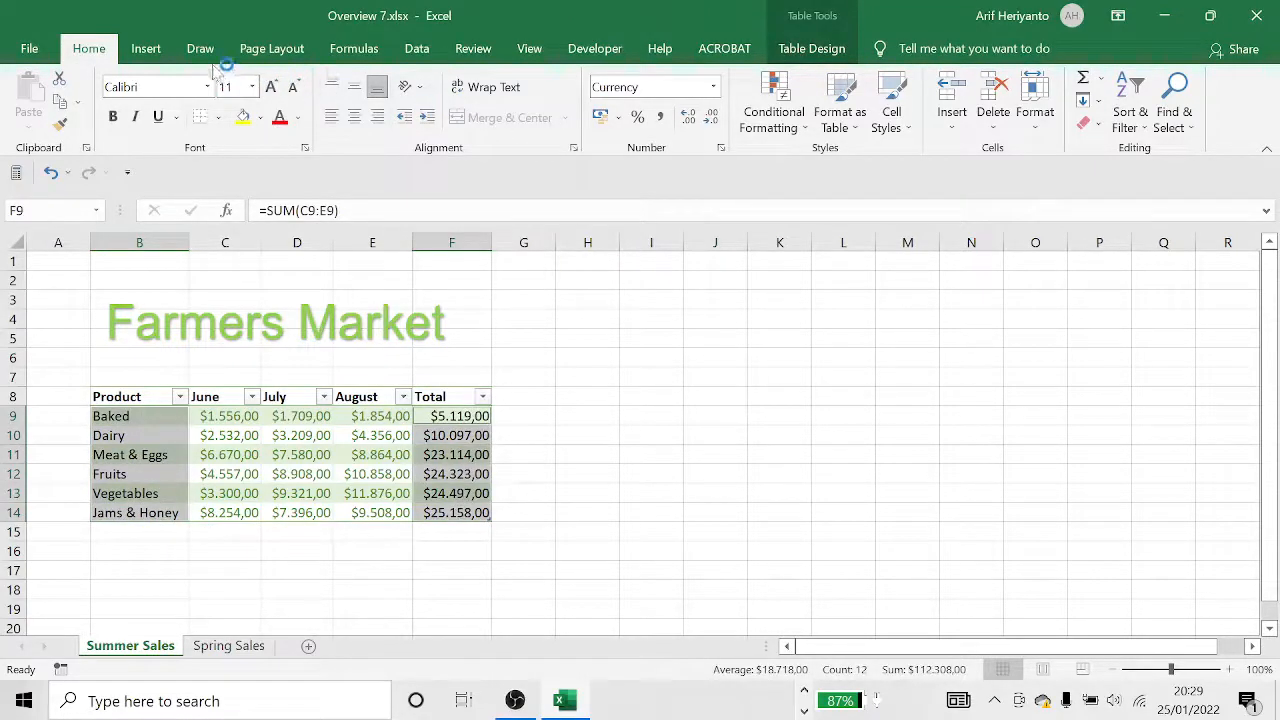
click(160, 57)
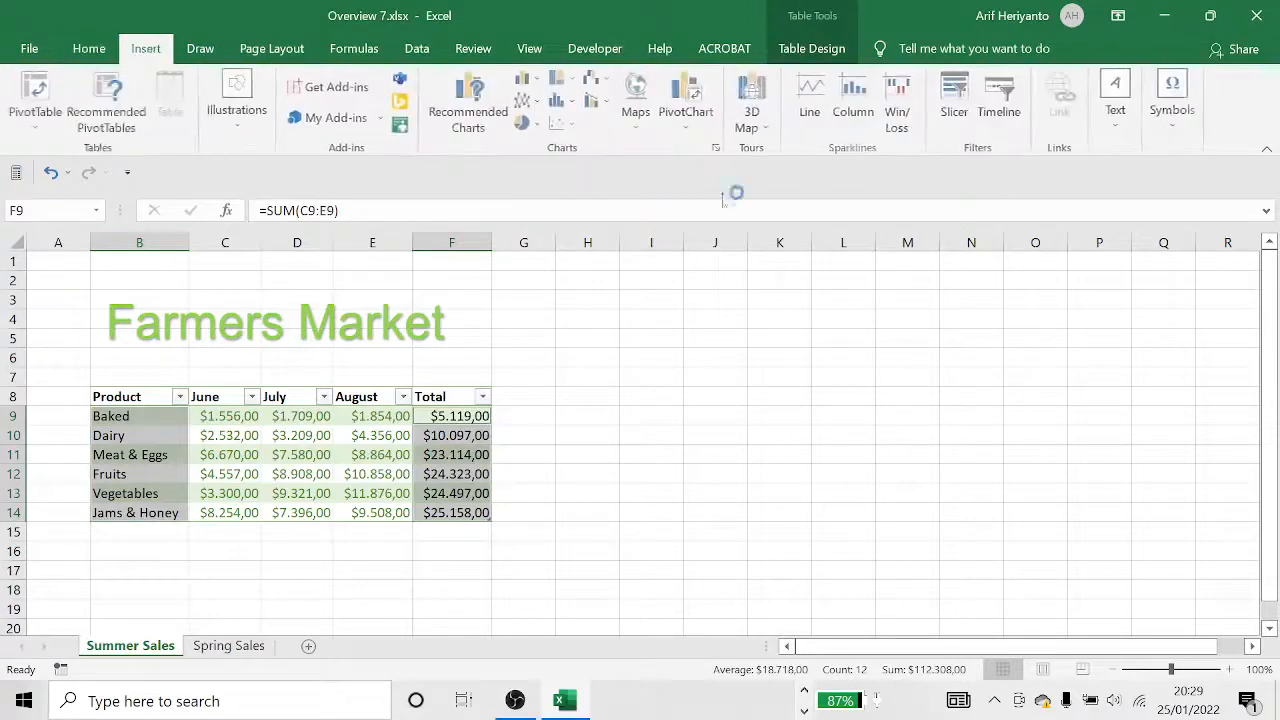
click(536, 126)
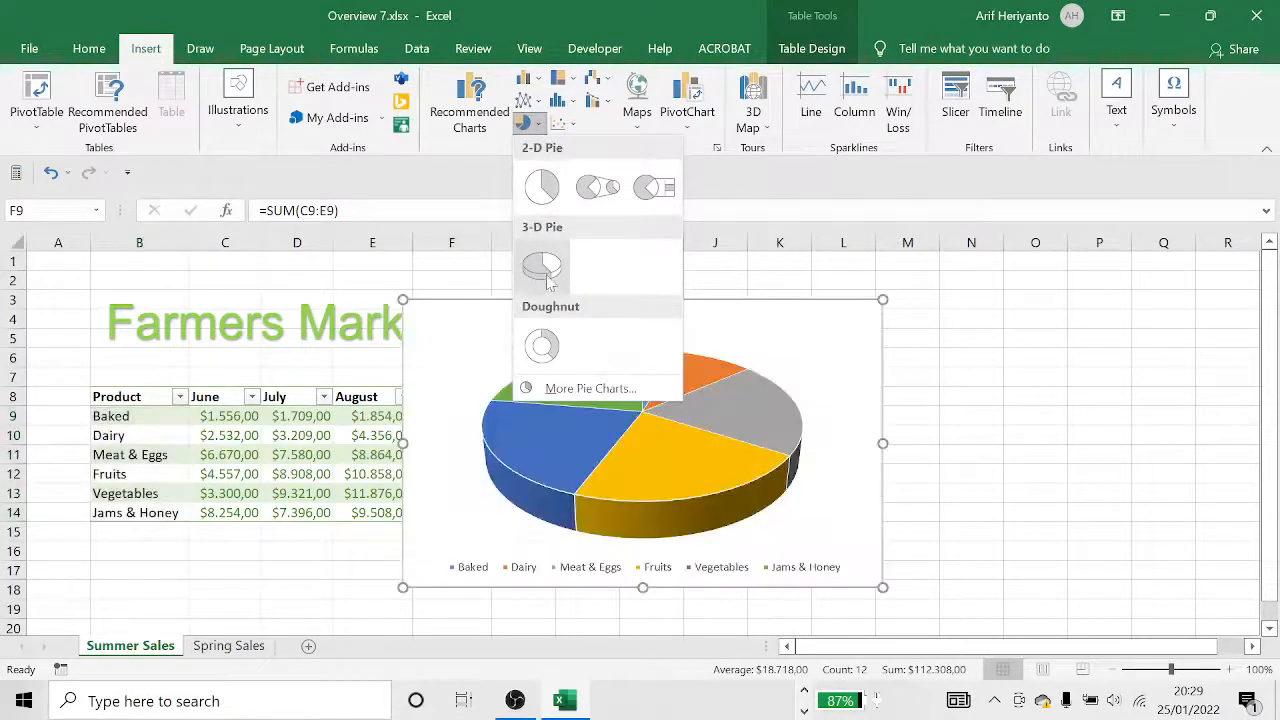
click(550, 276)
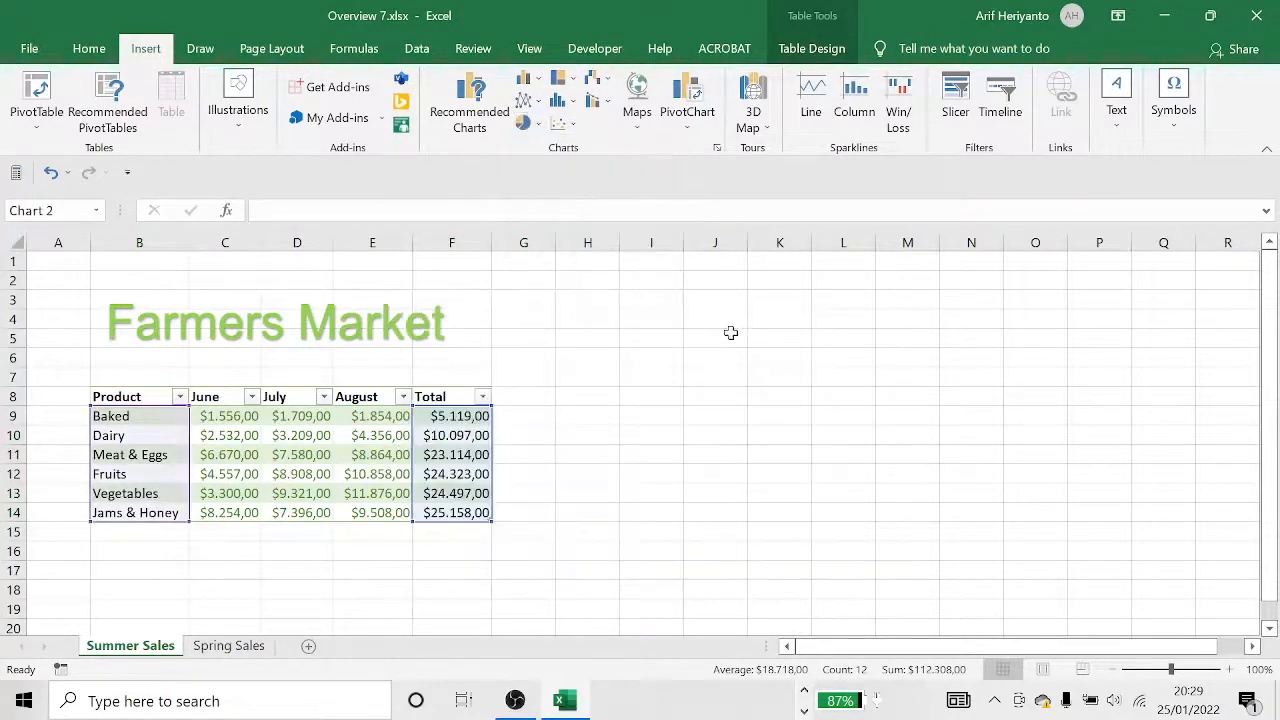
drag(731, 335, 882, 326)
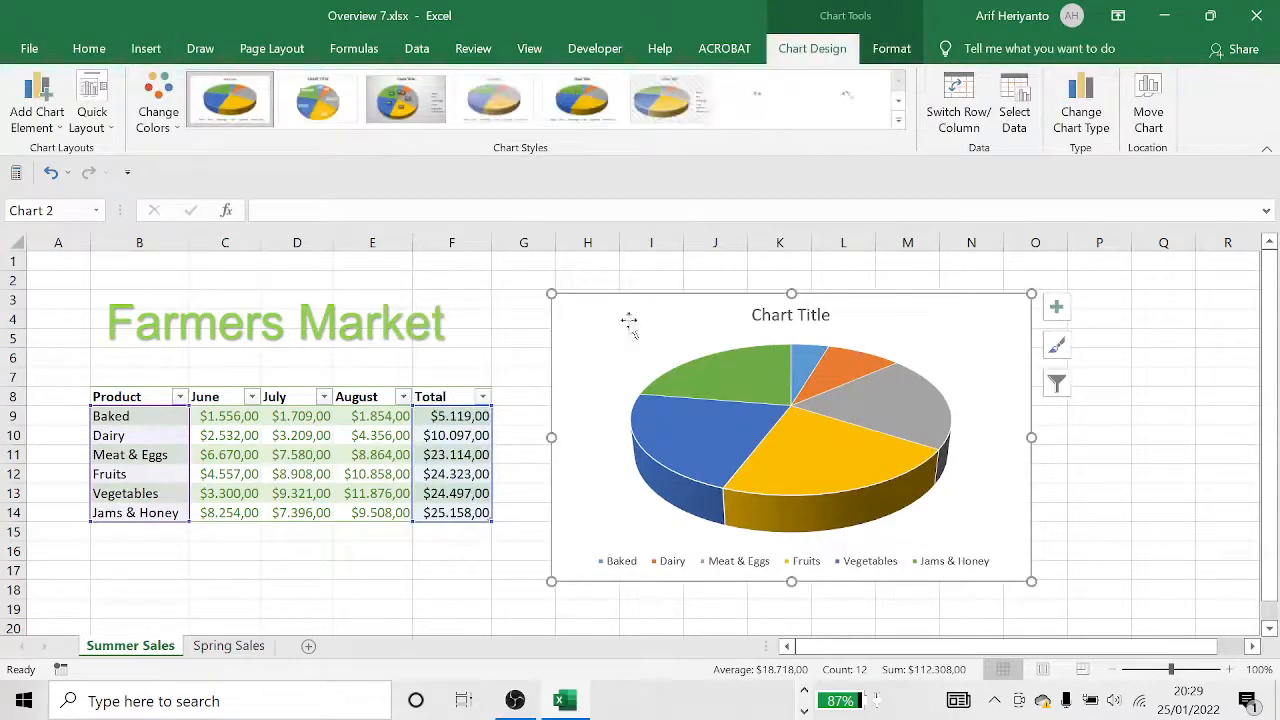
click(424, 284)
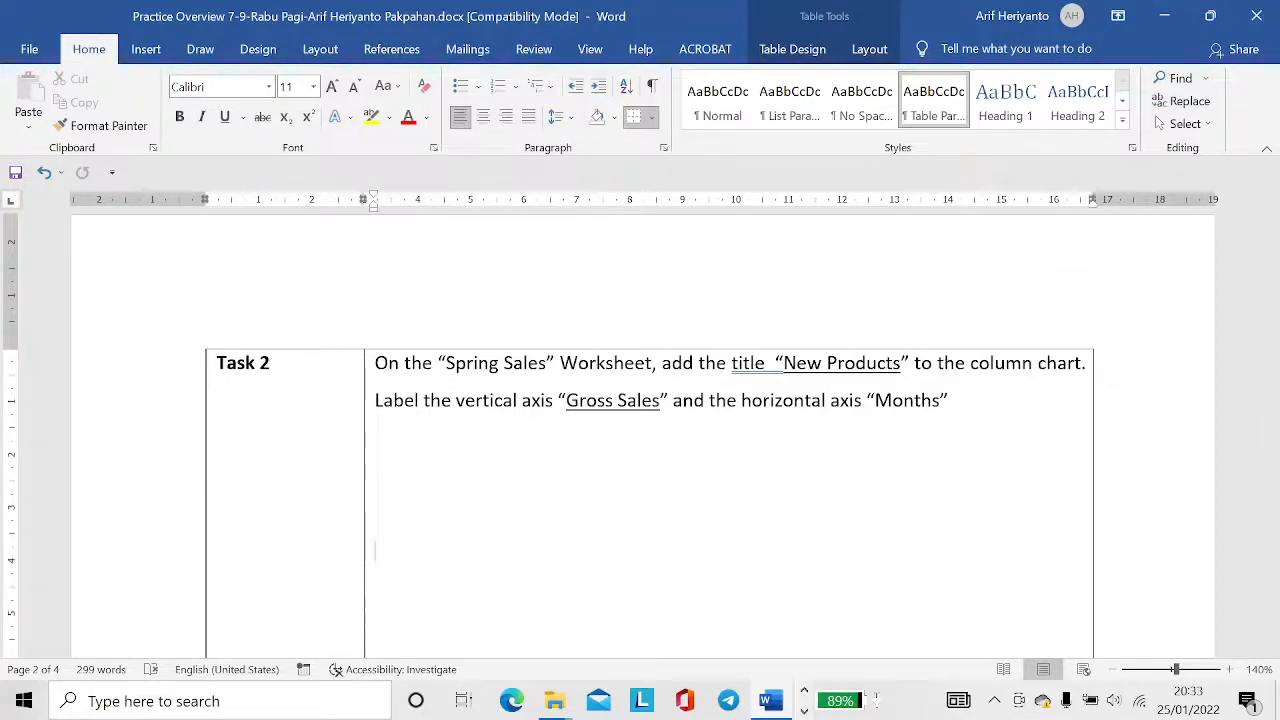
Switch from the Word practice document to Overview 7.xlsx in Excel and show the charts on the Spring Sales worksheet.
key(alt+Tab)
key(alt+Tab)
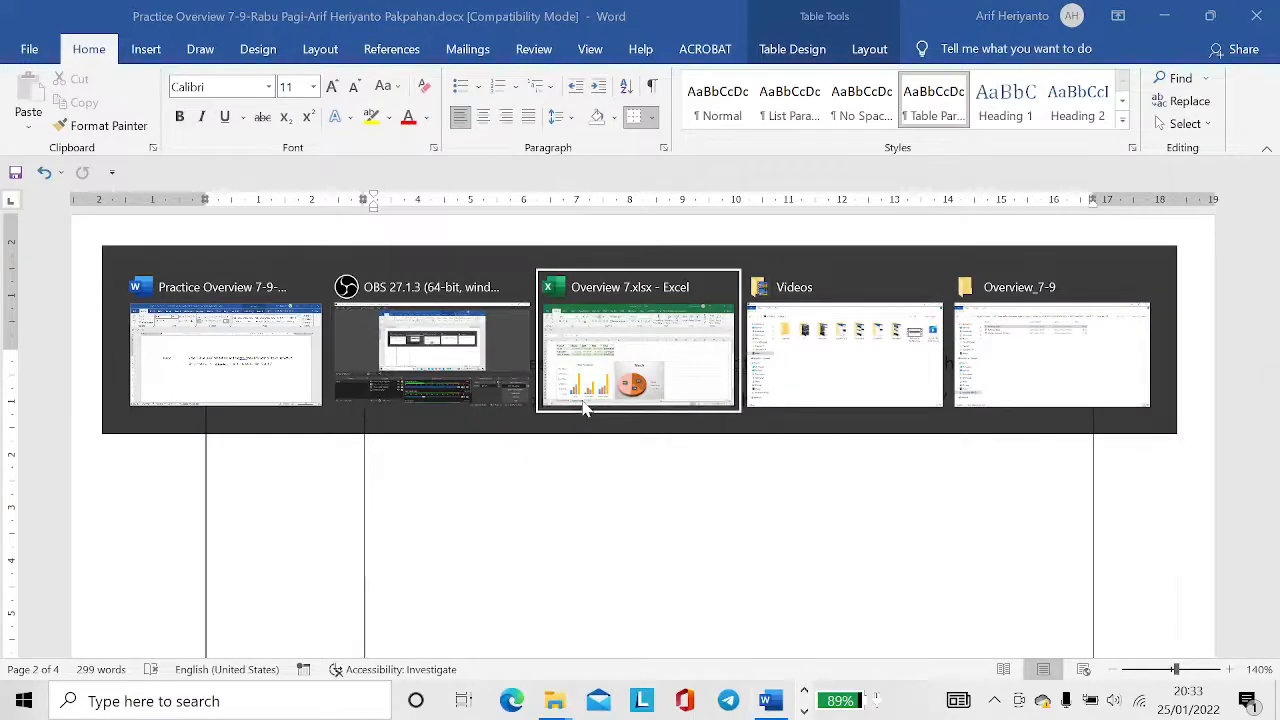
click(585, 405)
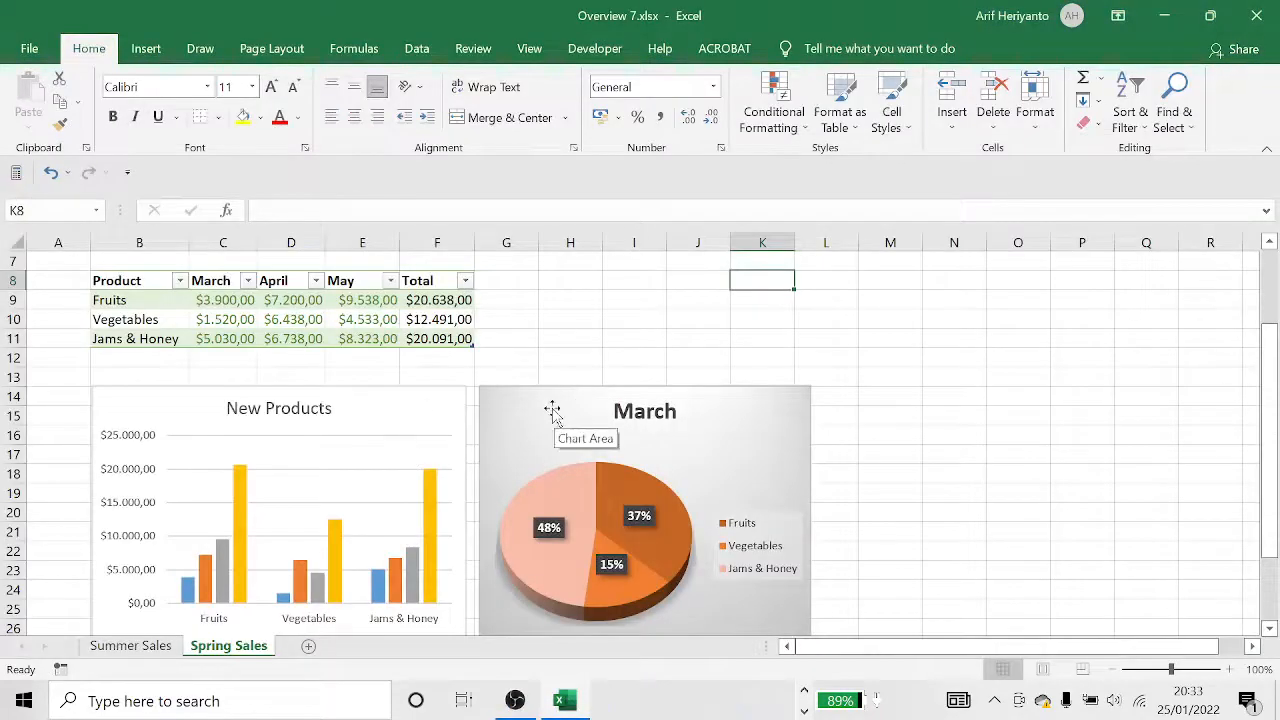
click(130, 645)
click(215, 646)
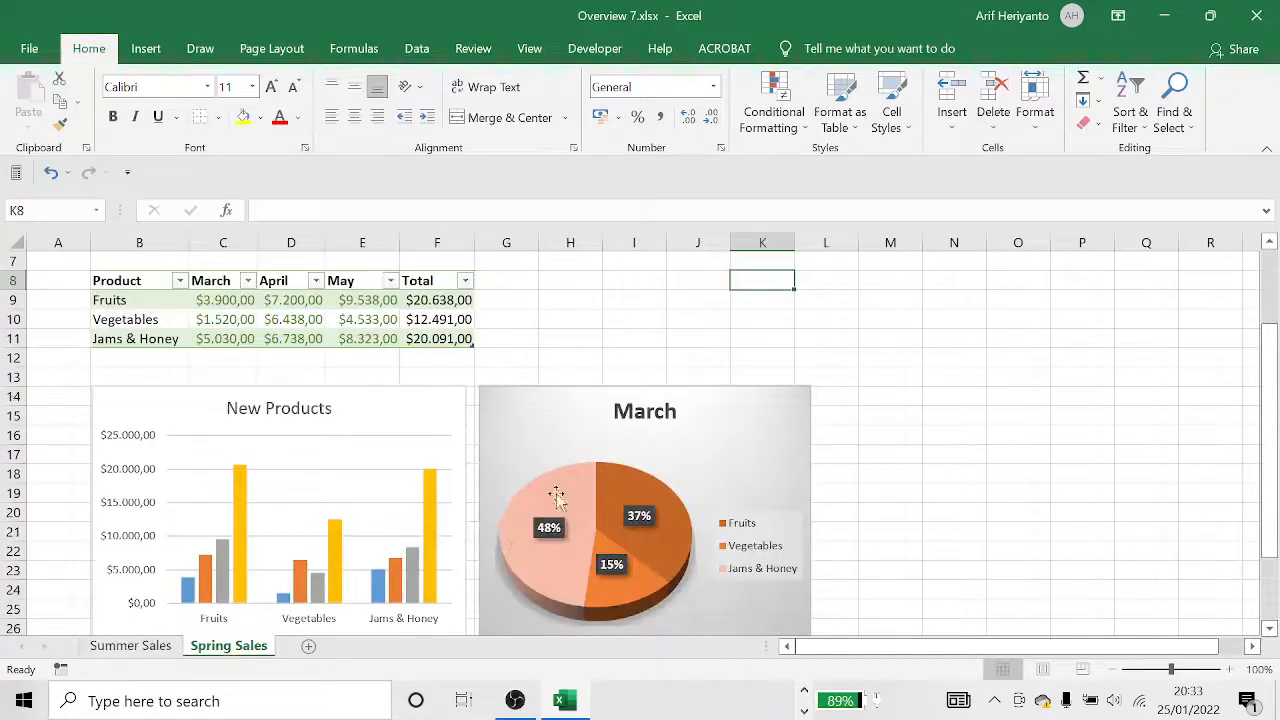
scroll(305, 405, down, 1)
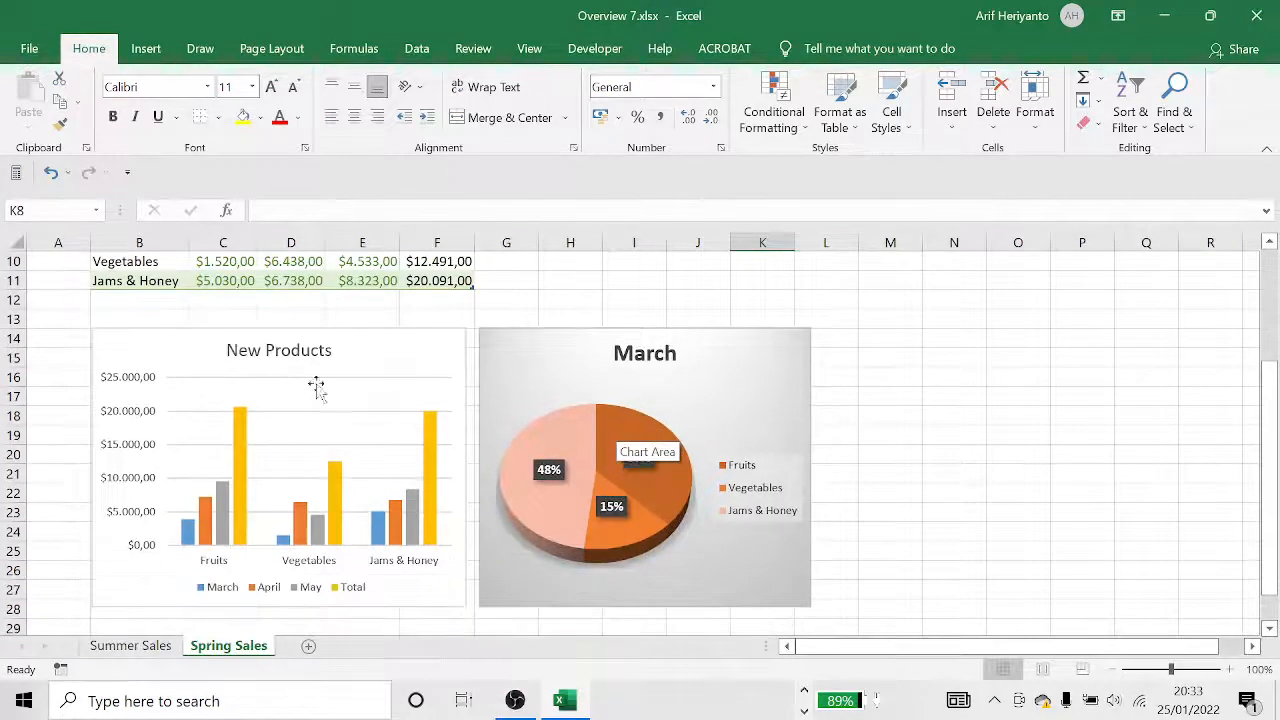
Add axis titles to the New Products column chart, leaving only the primary vertical title and turning off the primary horizontal one.
click(364, 380)
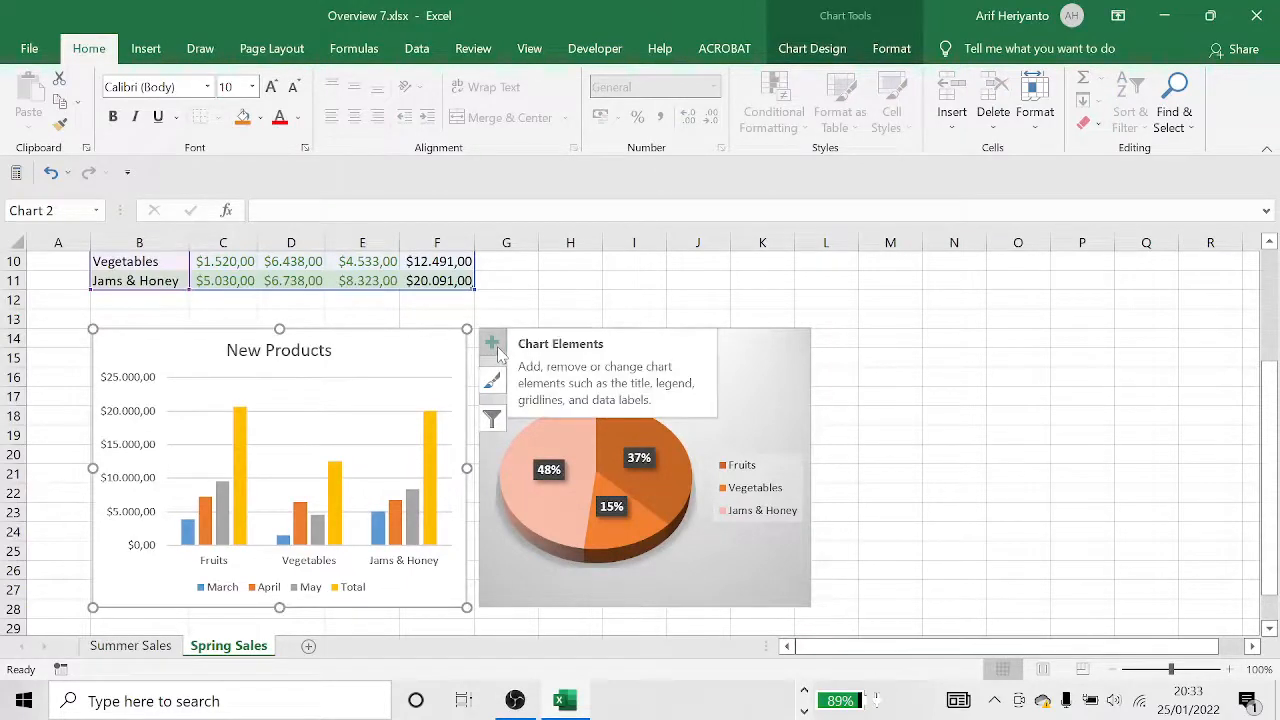
click(492, 344)
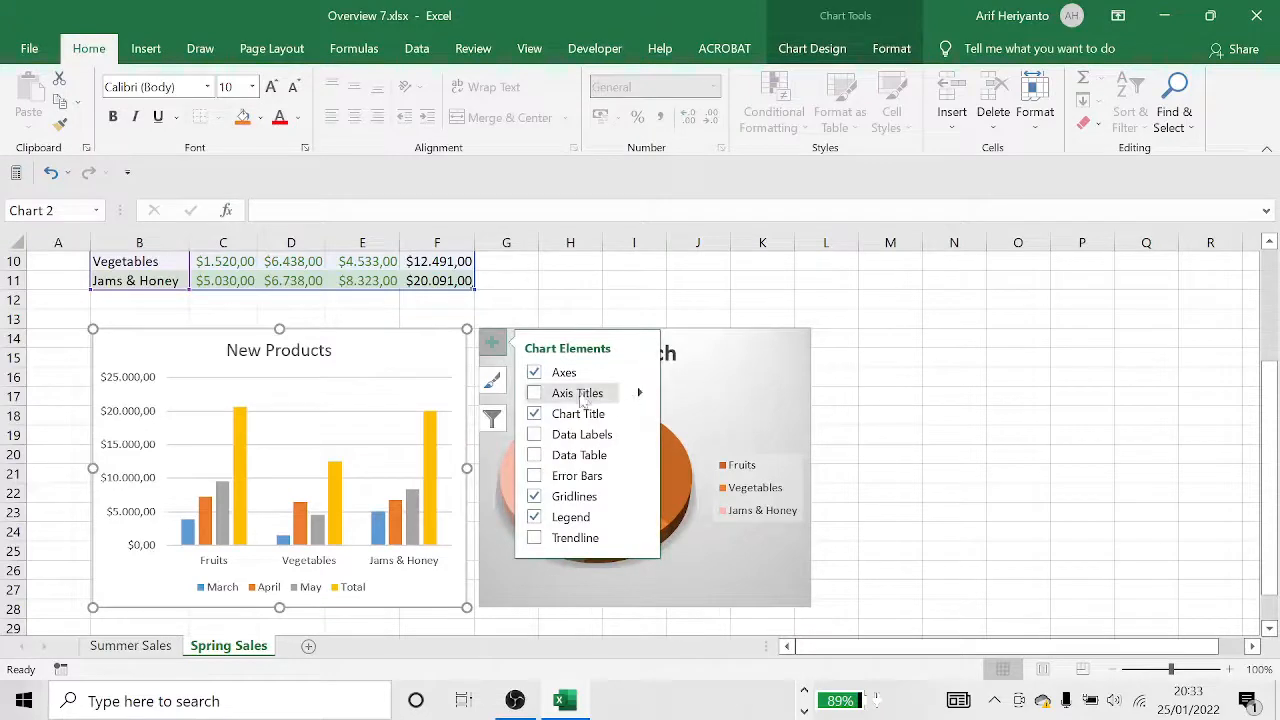
click(535, 394)
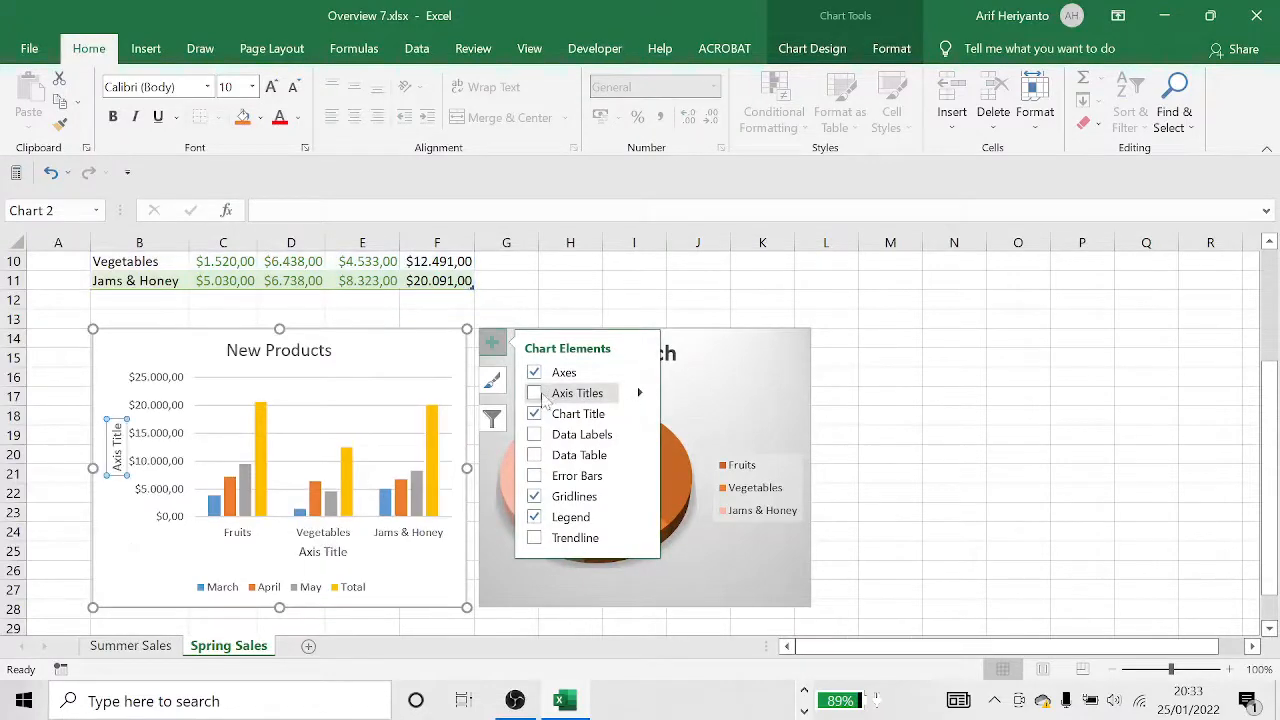
click(640, 395)
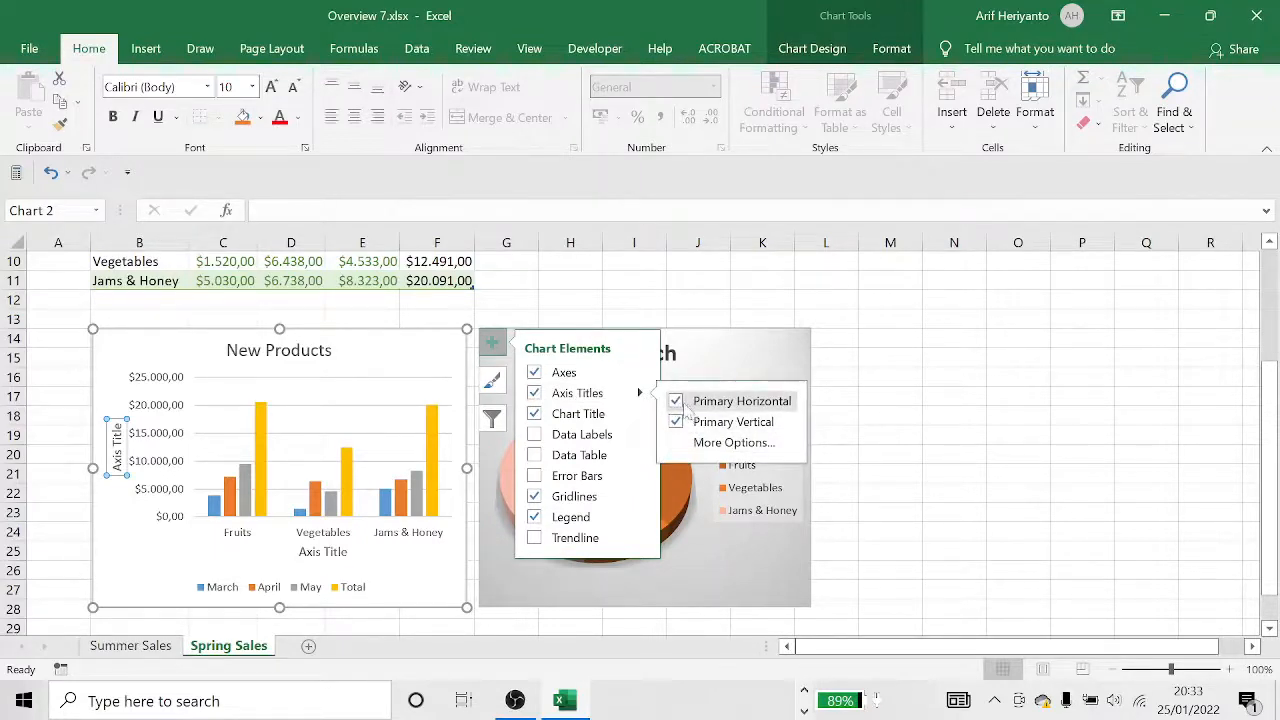
click(677, 402)
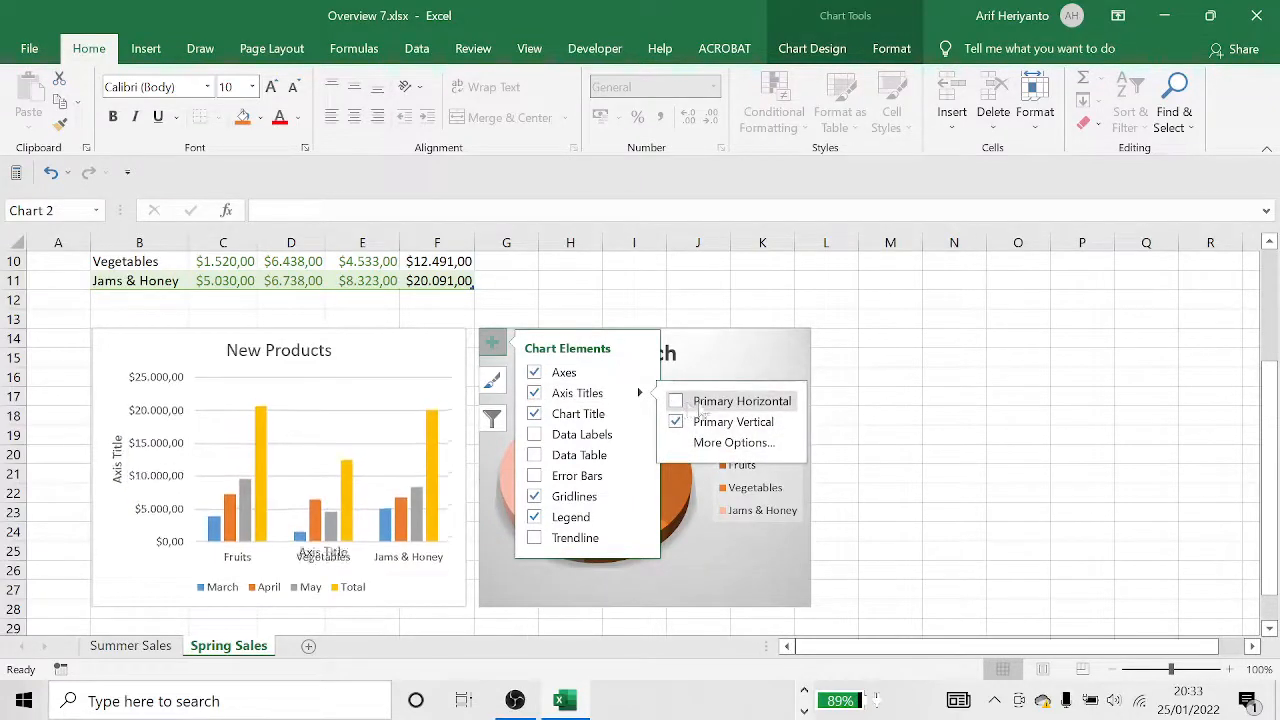
click(927, 381)
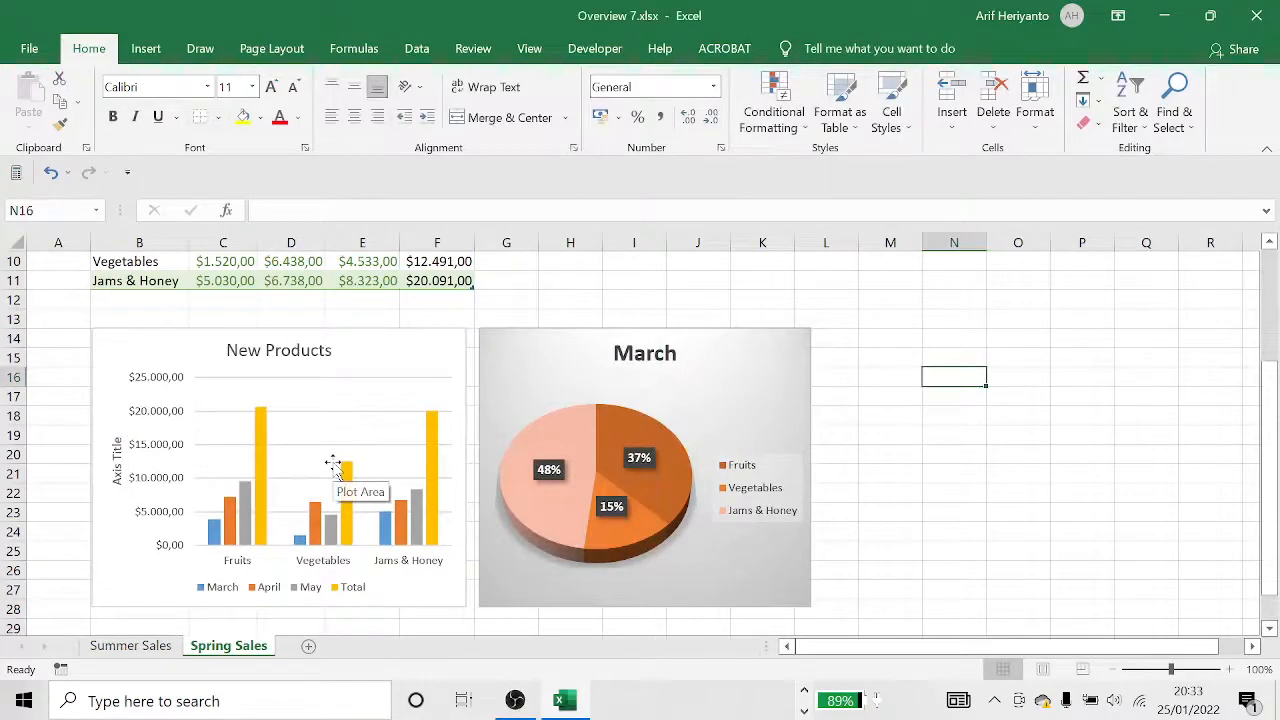
scroll(333, 467, down, 1)
scroll(333, 467, up, 1)
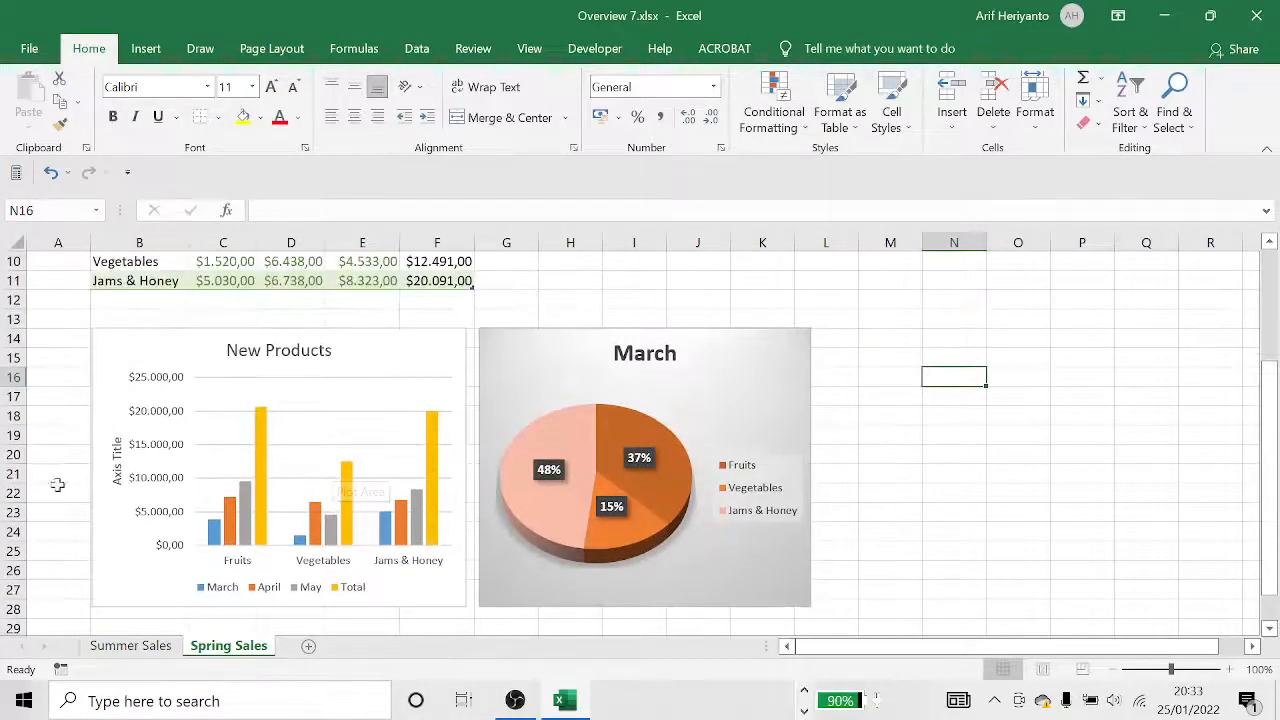
Replace the vertical axis title text of the New Products column chart with "Months".
click(117, 447)
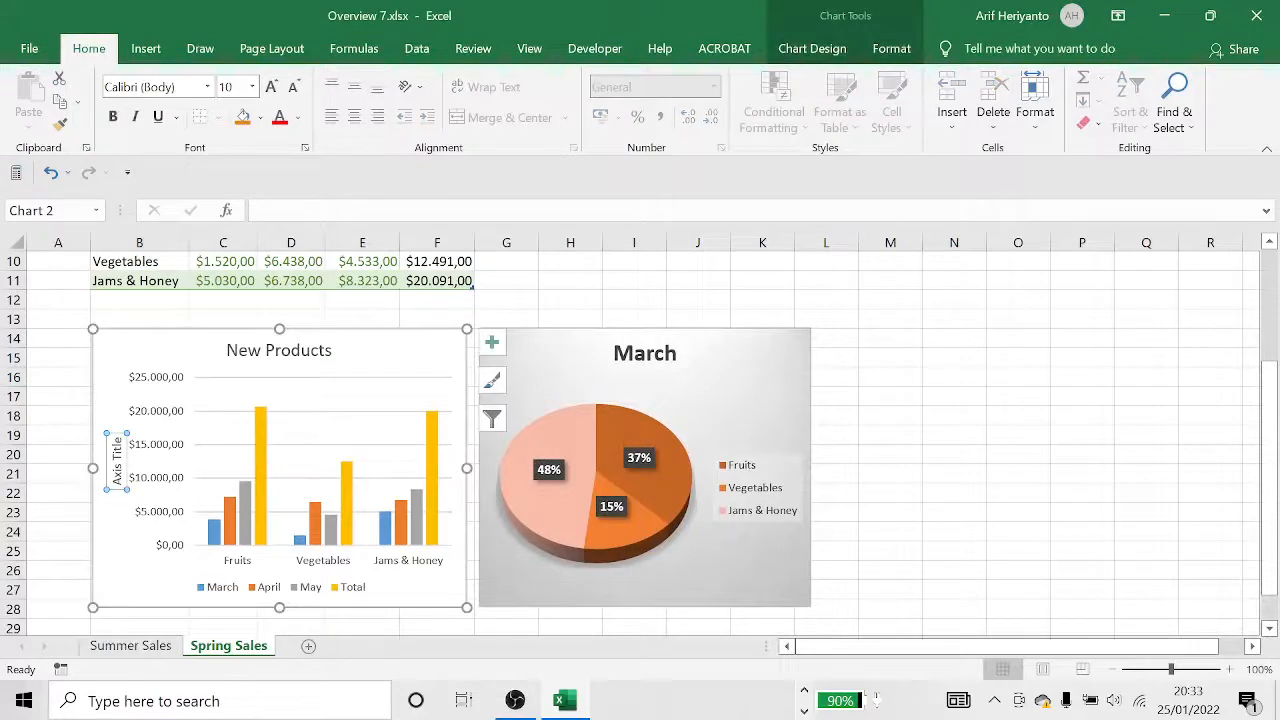
double_click(117, 450)
key(ctrl+a)
key(Caps_Lock)
text(M)
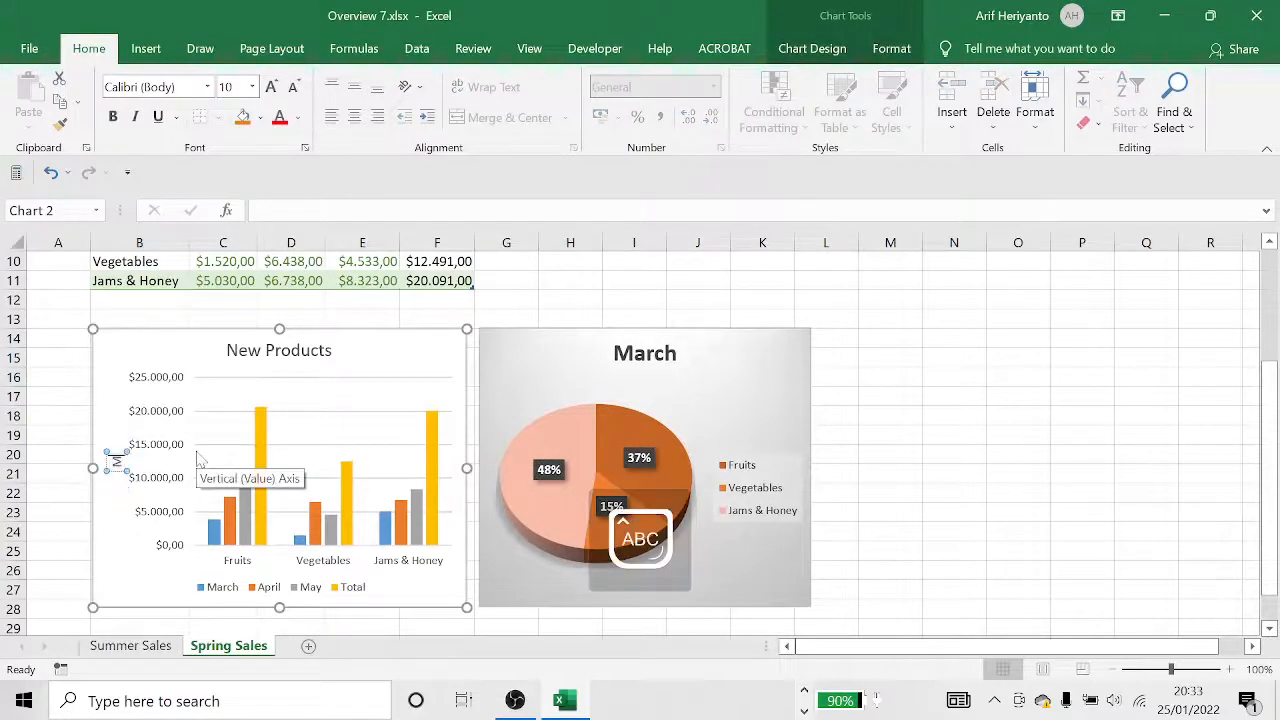
key(Caps_Lock)
text(onths)
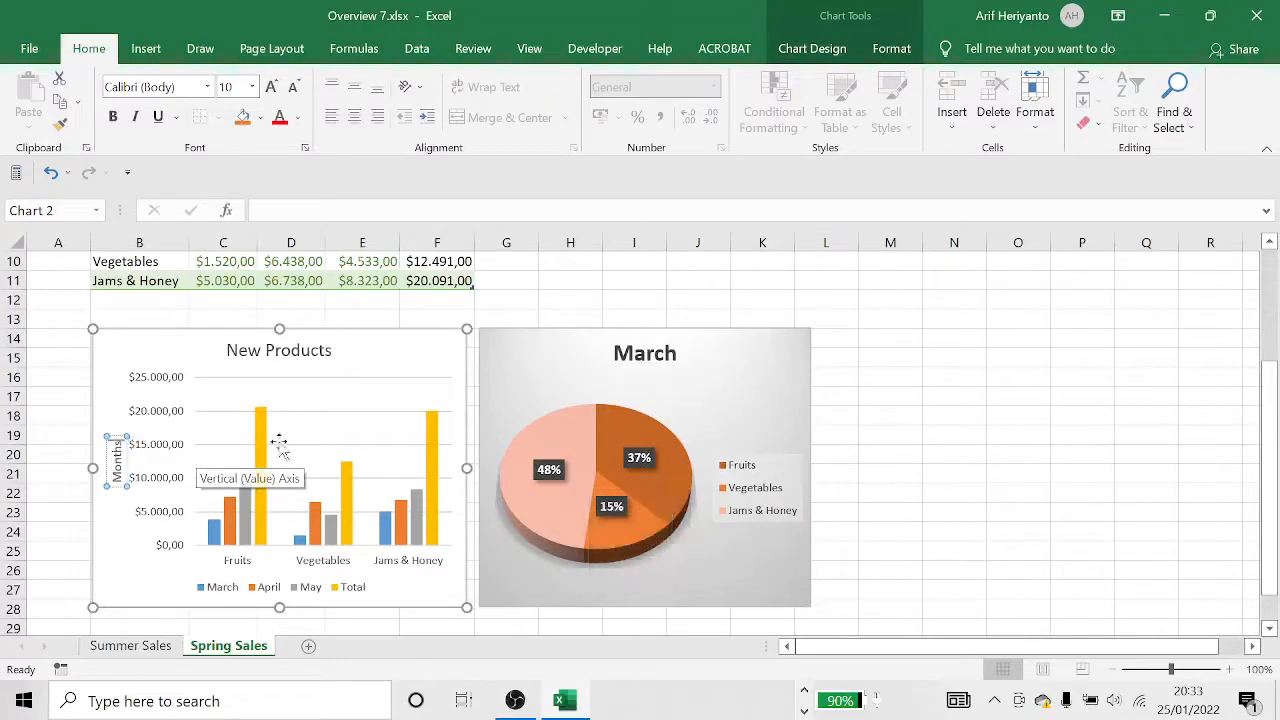
Check the Task 2 instructions in the Word practice document, return to the Spring Sales worksheet in Excel and deselect the chart.
key(alt+Tab)
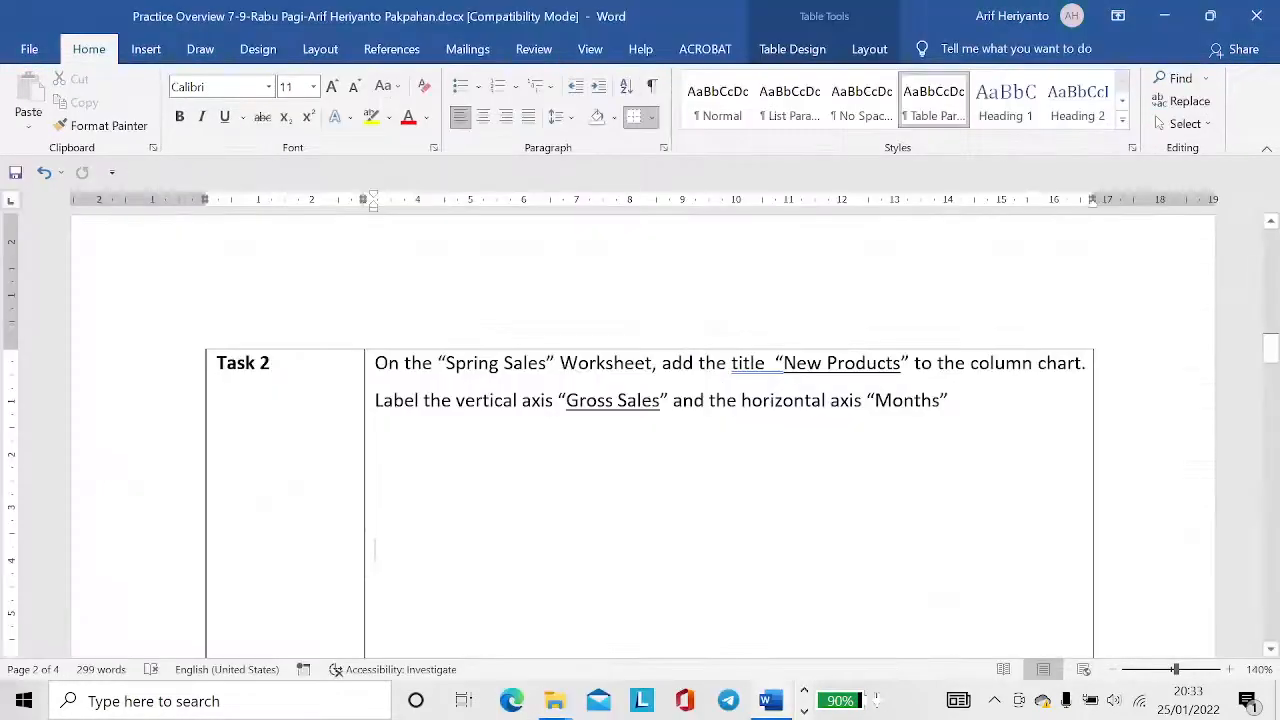
key(alt+Tab)
click(980, 337)
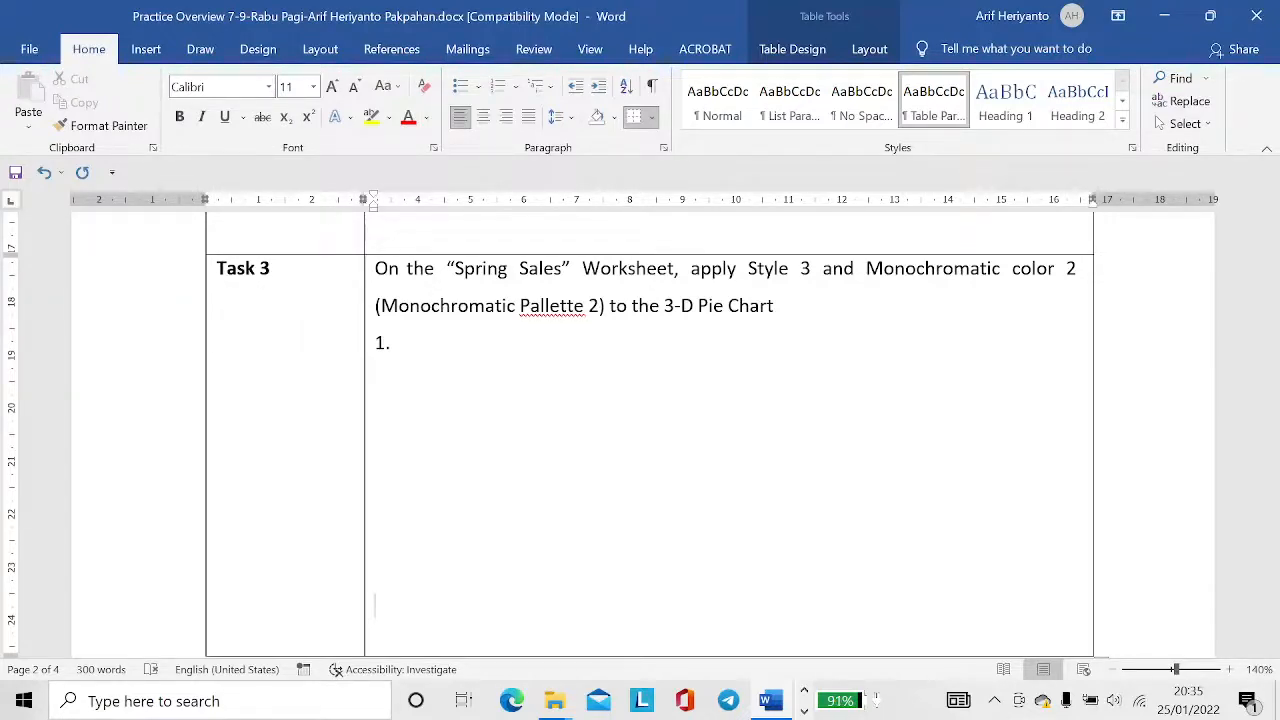
Switch from Word's Task 3 instructions to Excel and compare the charts on the Spring Sales and Summer Sales worksheets.
key(alt+Tab)
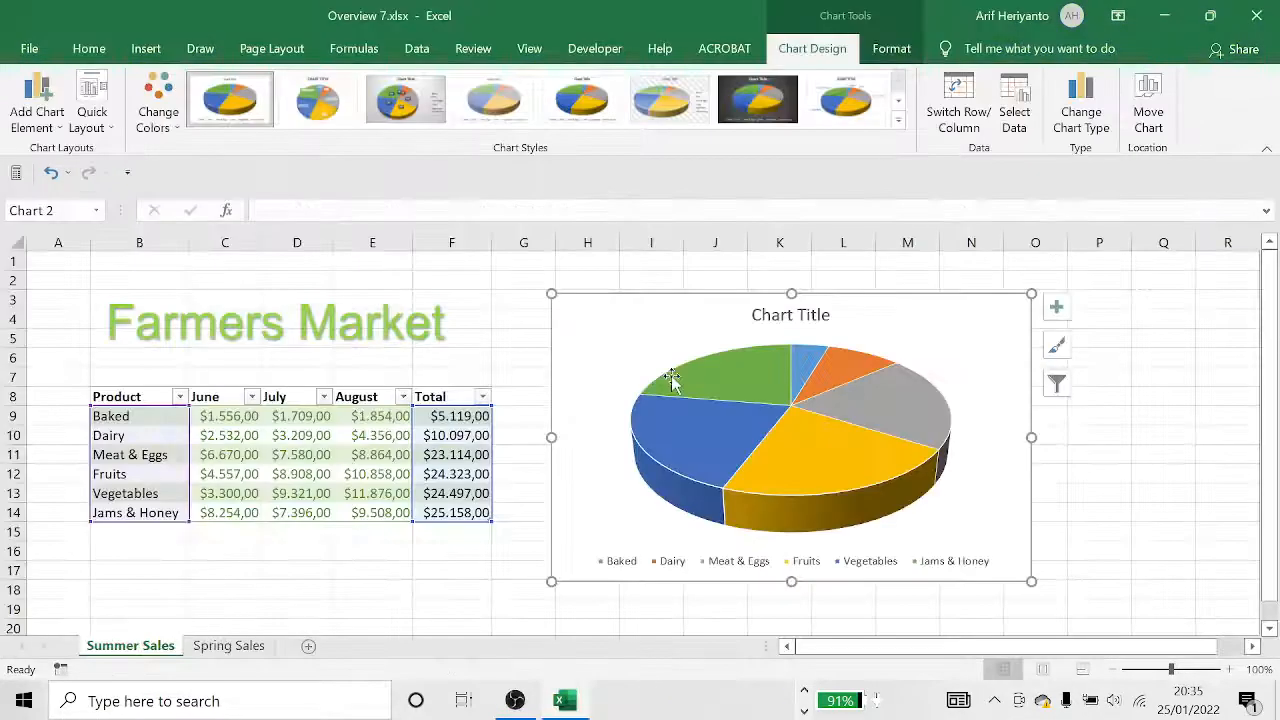
click(495, 538)
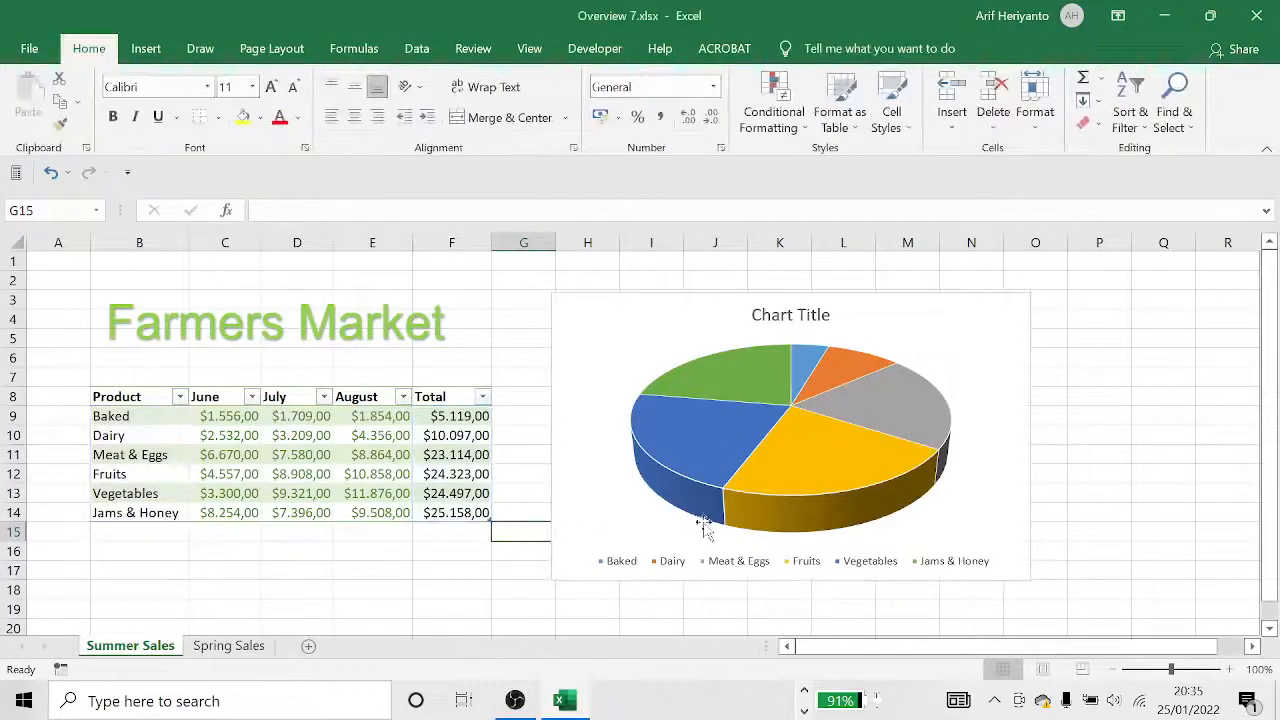
click(218, 648)
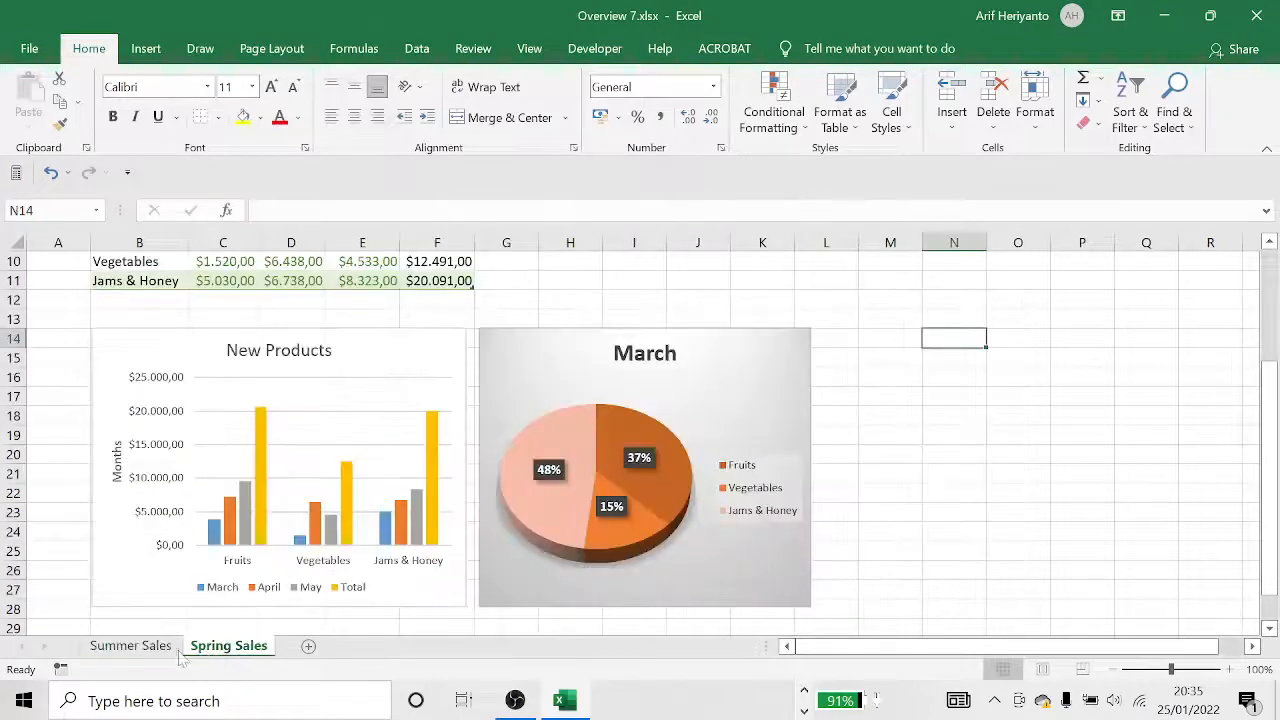
click(130, 645)
click(1220, 293)
Apply chart Style 3 to the 3-D pie chart on the Summer Sales worksheet.
click(757, 457)
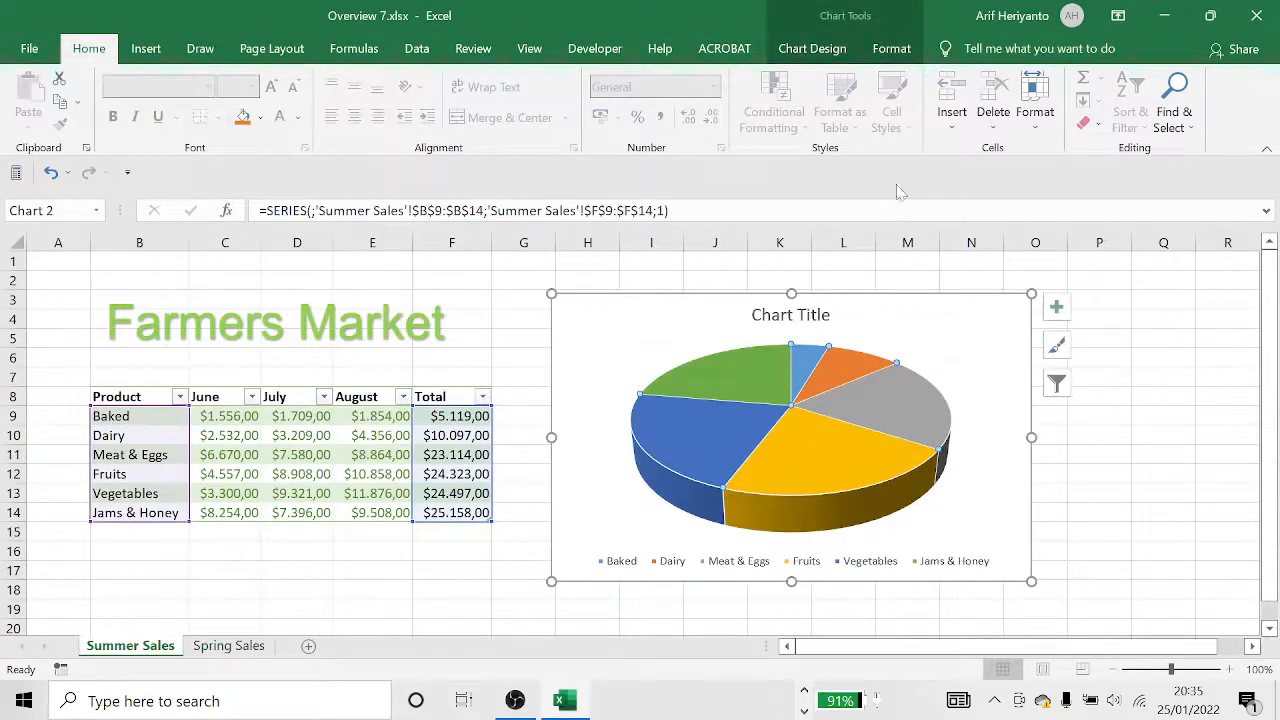
click(840, 52)
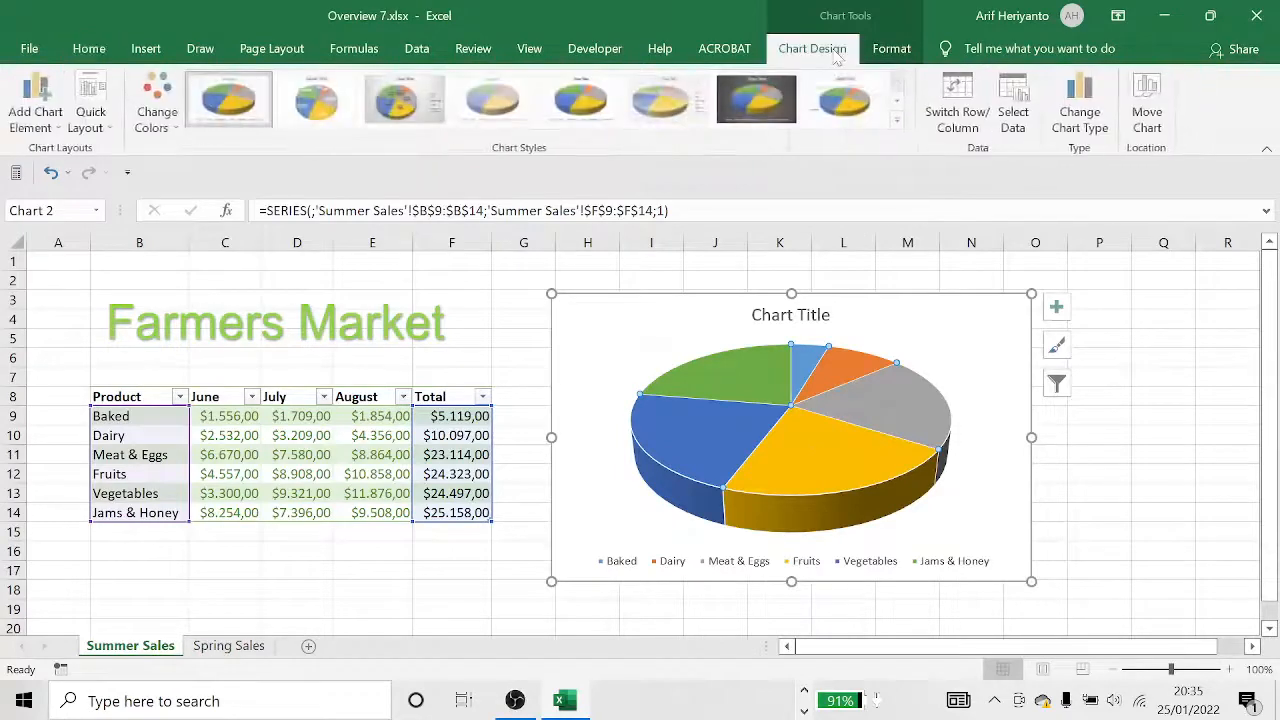
click(898, 120)
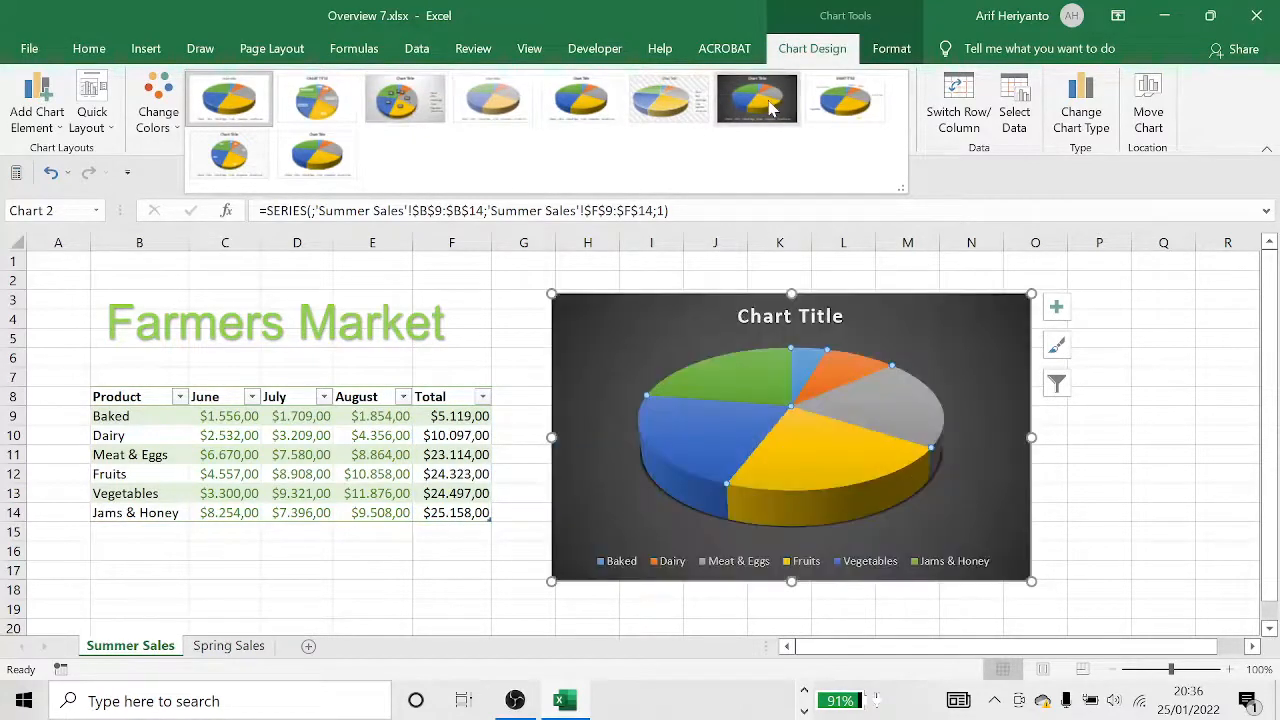
click(418, 115)
click(1176, 320)
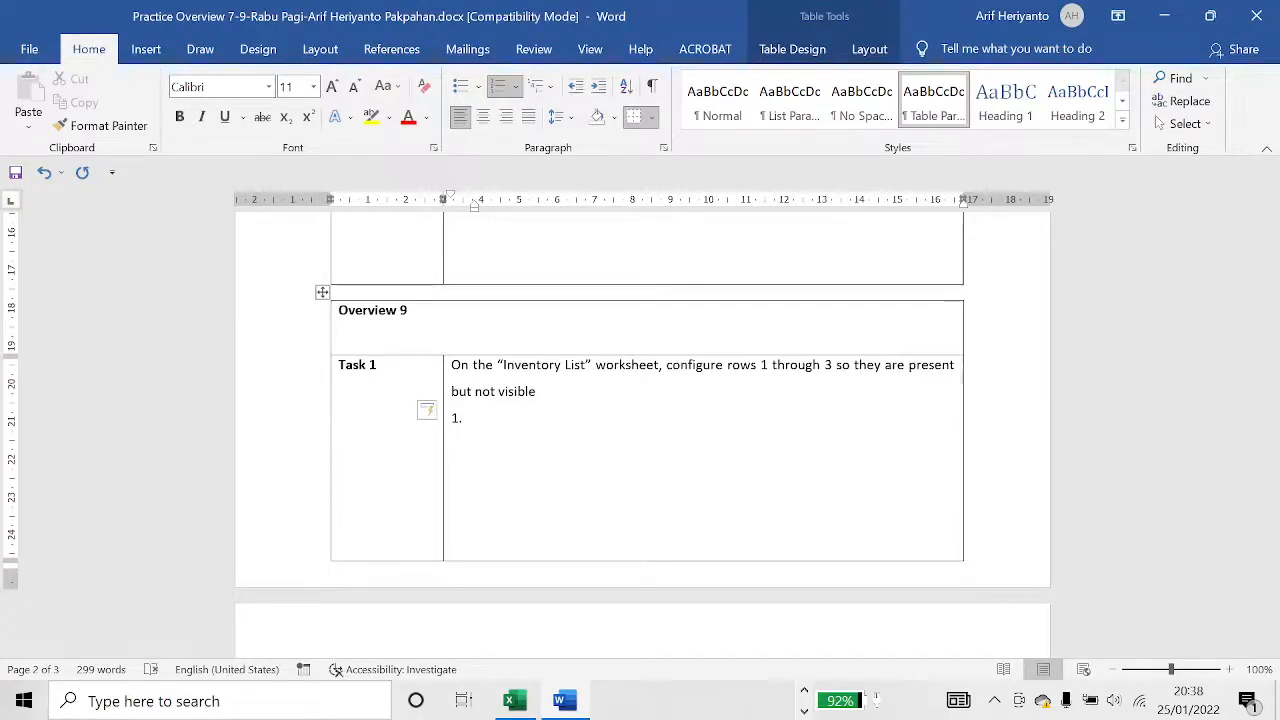
Switch from the Word instructions to the Overview 9 workbook in Excel and open the Inventory List worksheet.
key(alt+Tab)
click(490, 400)
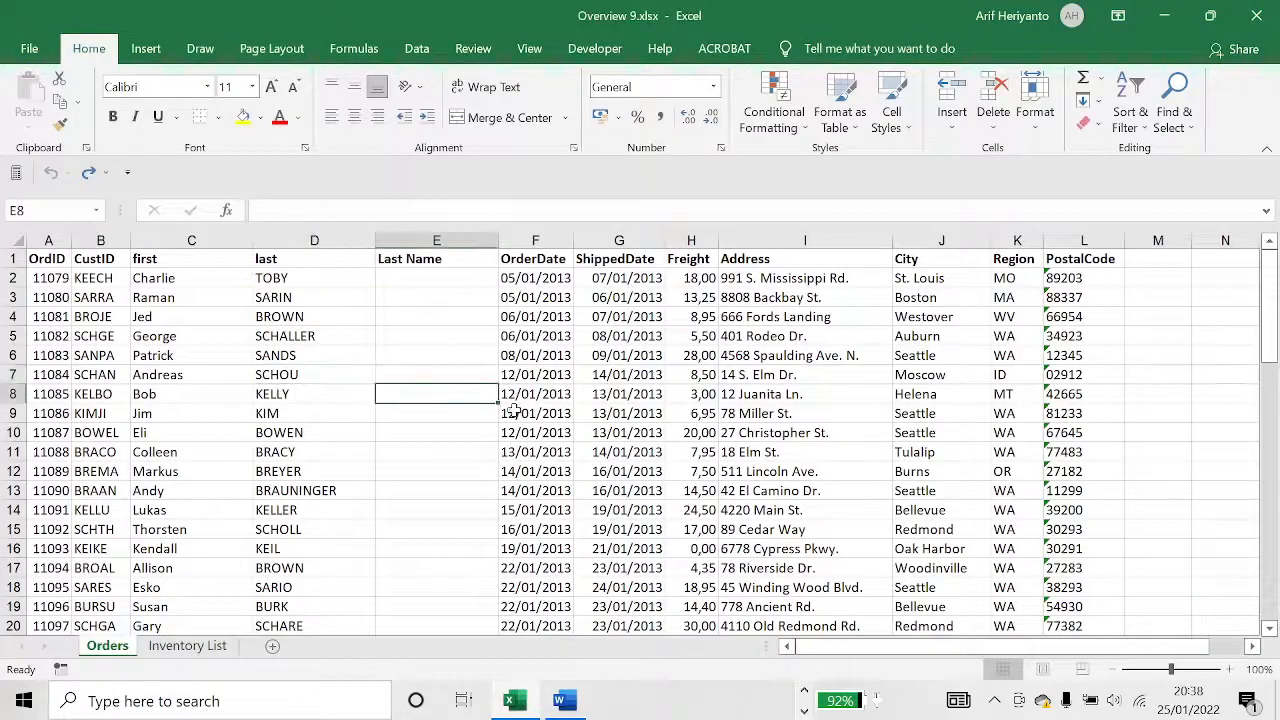
click(172, 648)
click(578, 400)
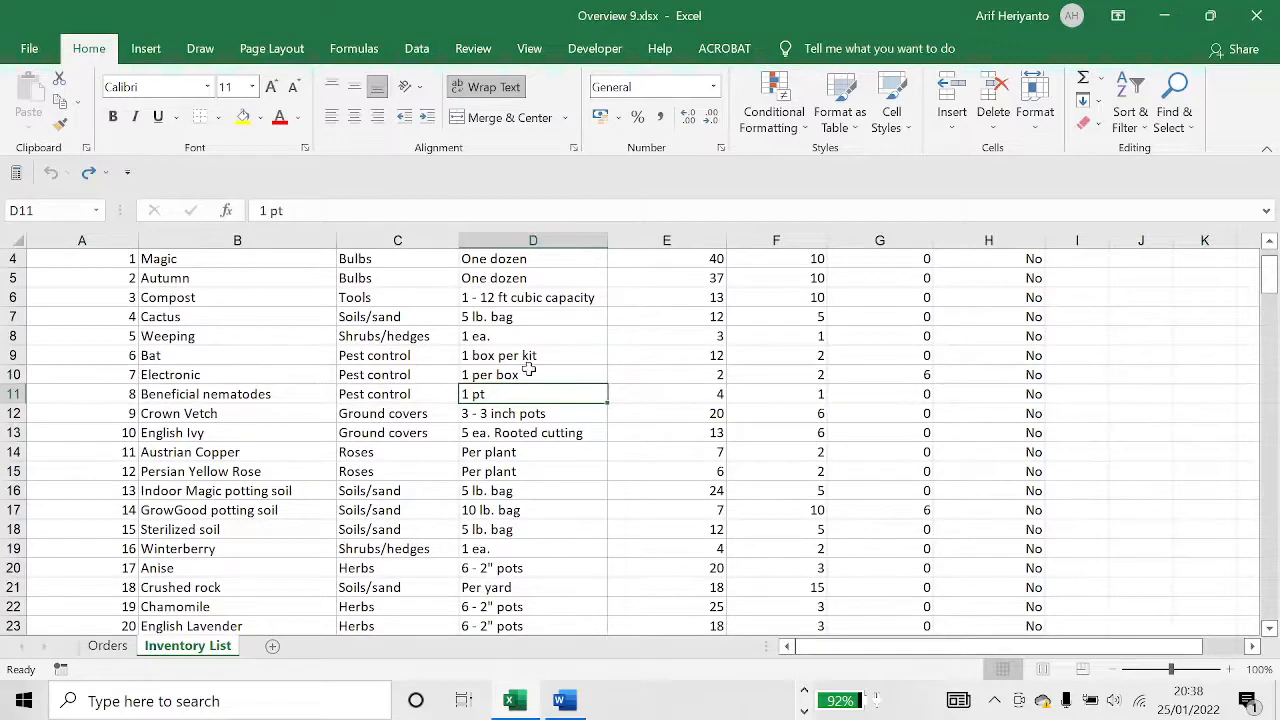
Examine the first rows and row numbering of the Inventory List worksheet for hidden rows above row 4.
click(248, 353)
click(160, 300)
click(82, 256)
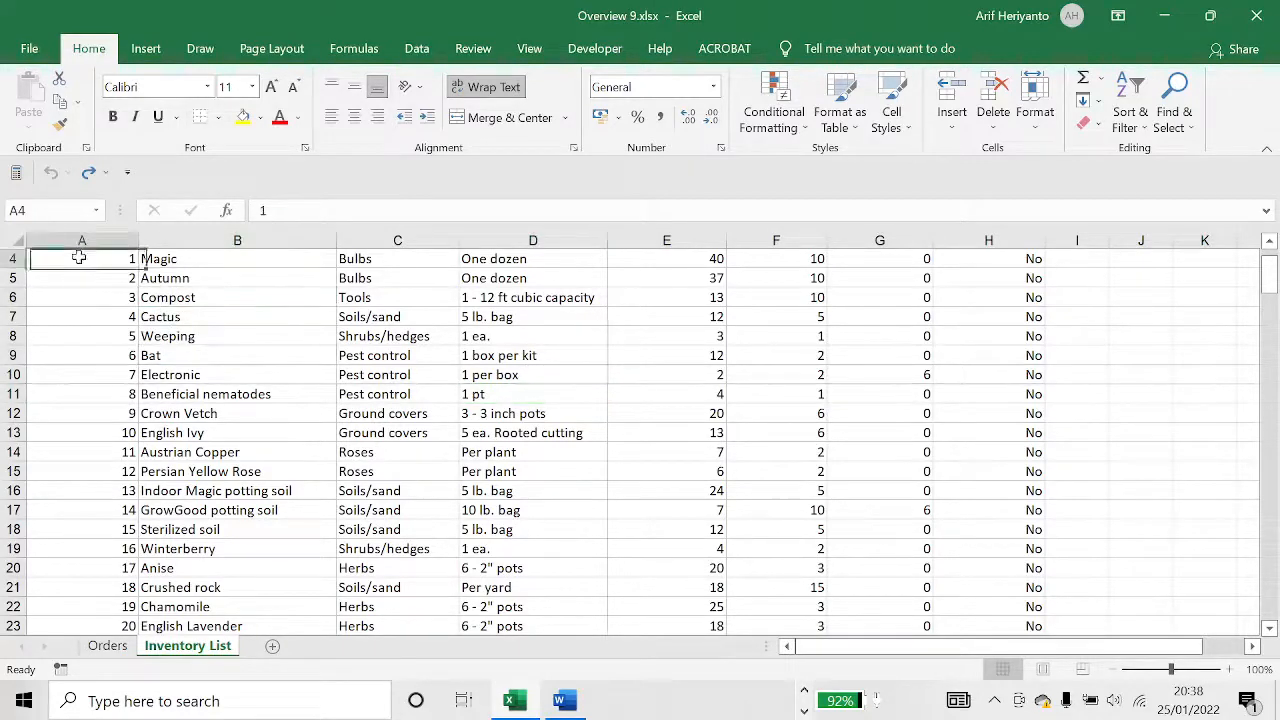
click(97, 271)
click(176, 278)
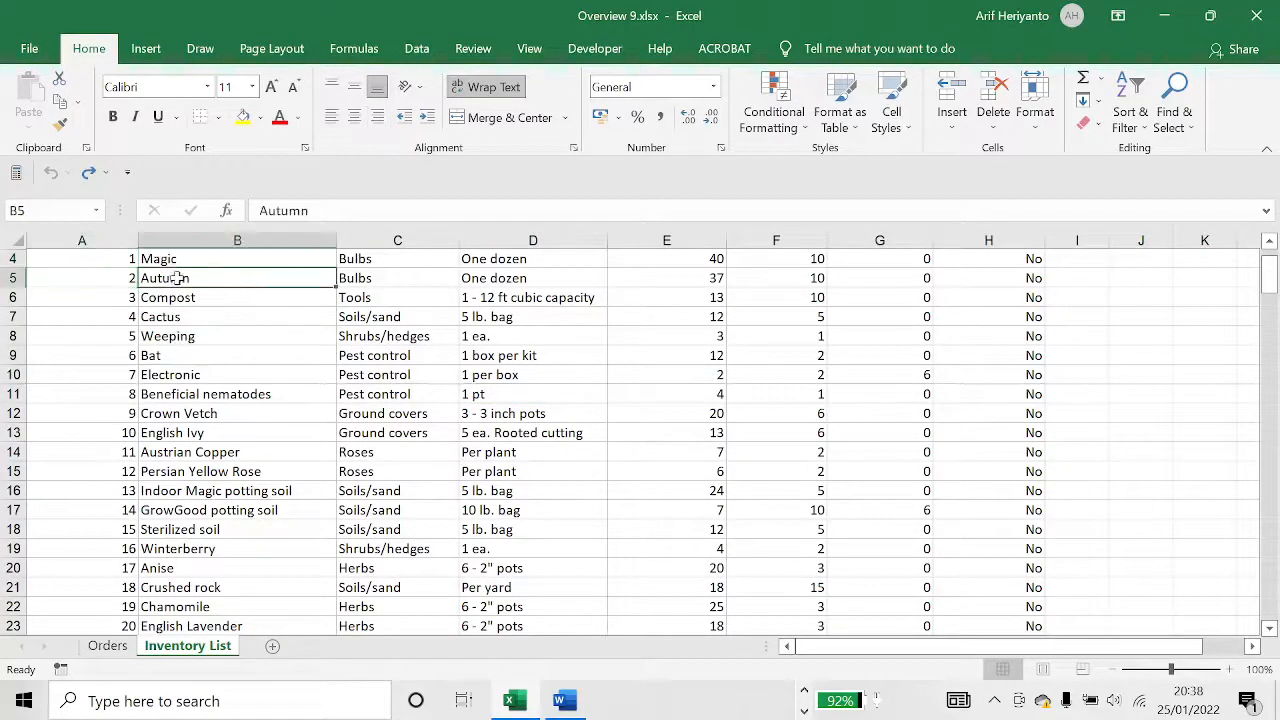
click(99, 281)
click(148, 298)
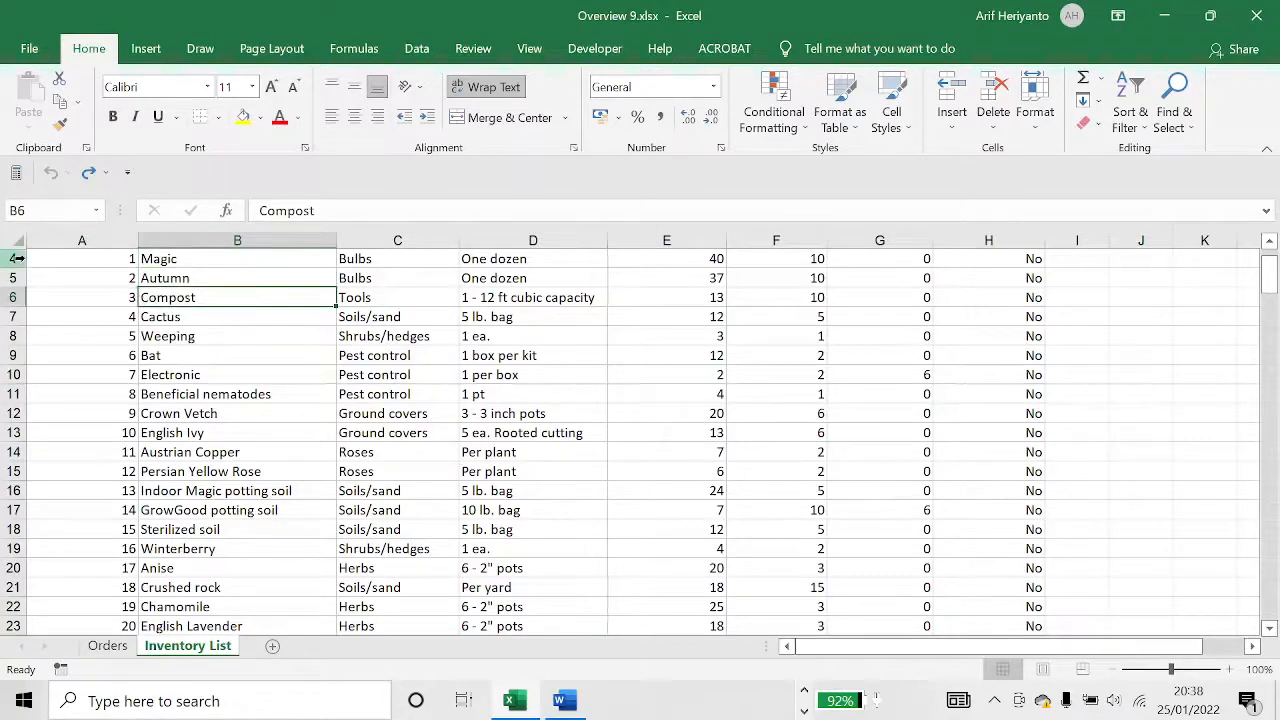
click(44, 263)
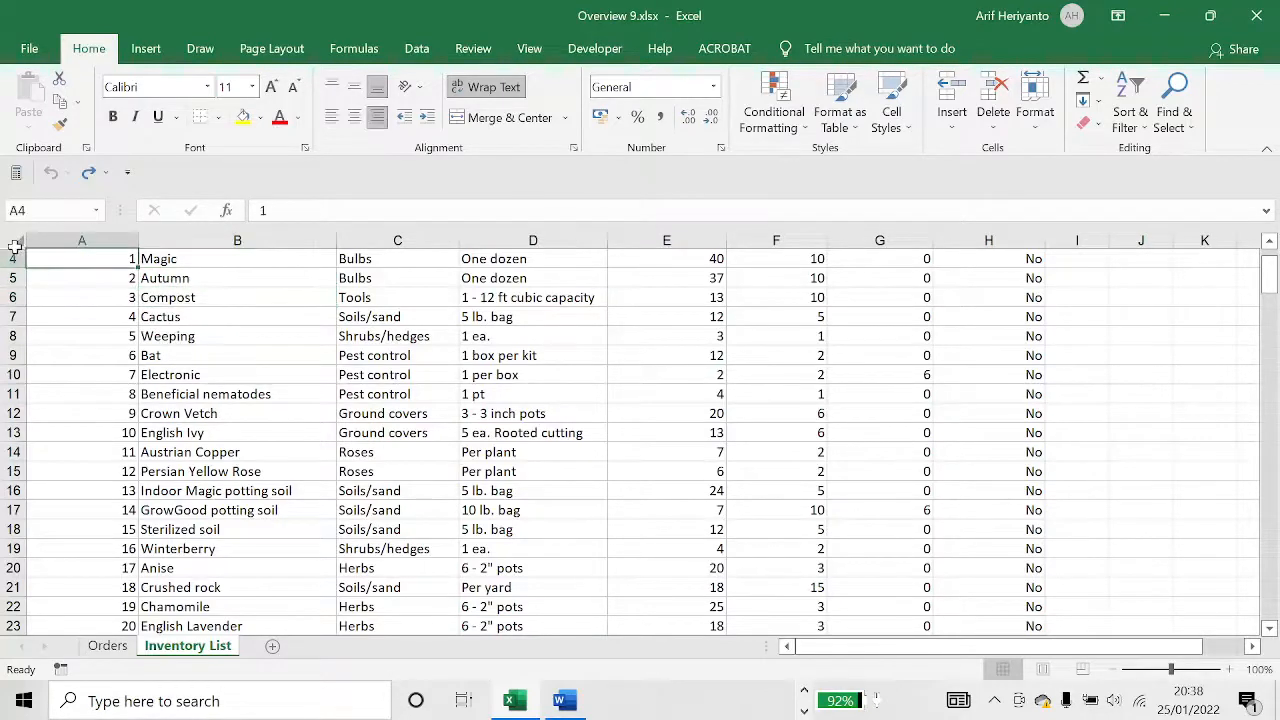
Unhide rows 1 through 3 above the inventory data on the Inventory List worksheet.
click(11, 252)
right_click(12, 254)
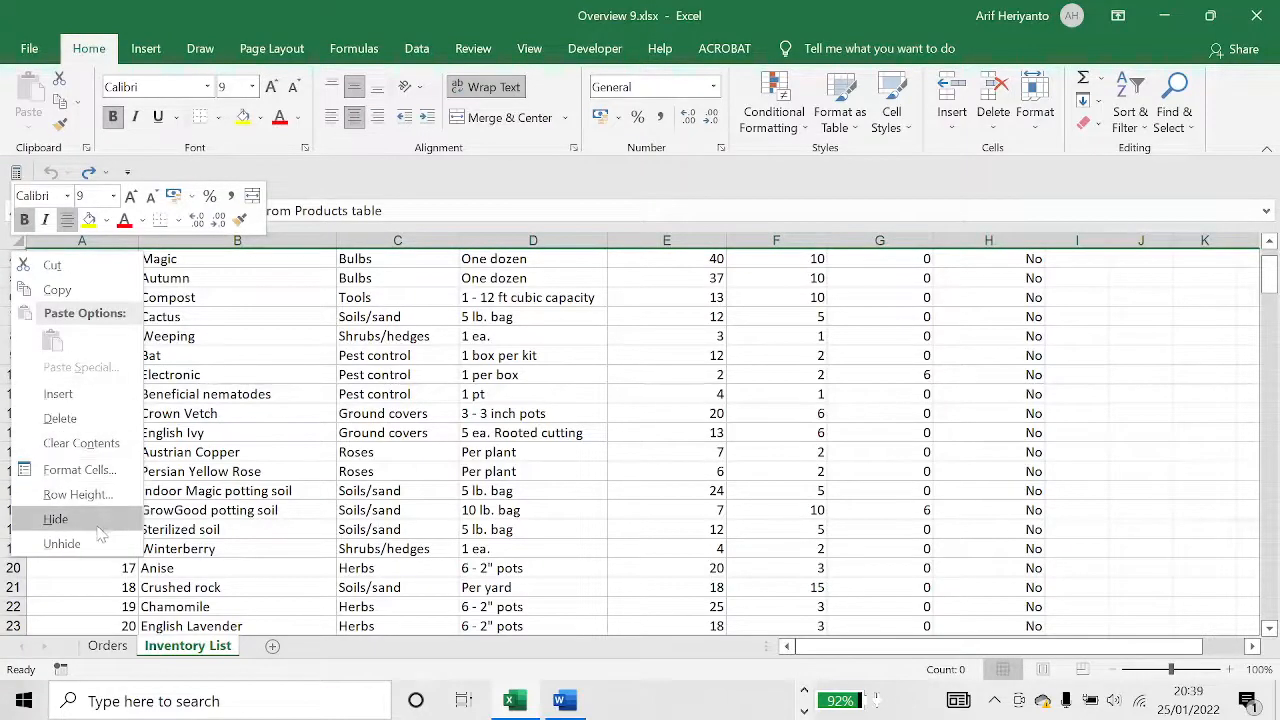
click(62, 543)
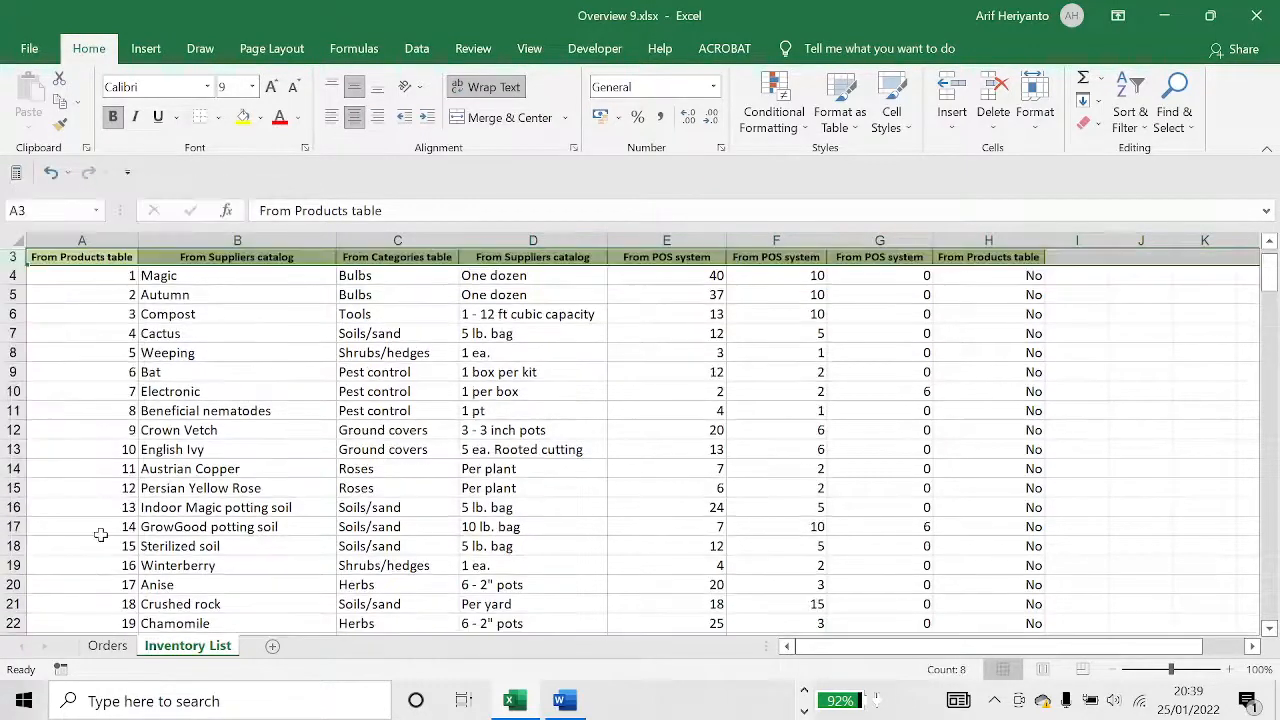
click(150, 333)
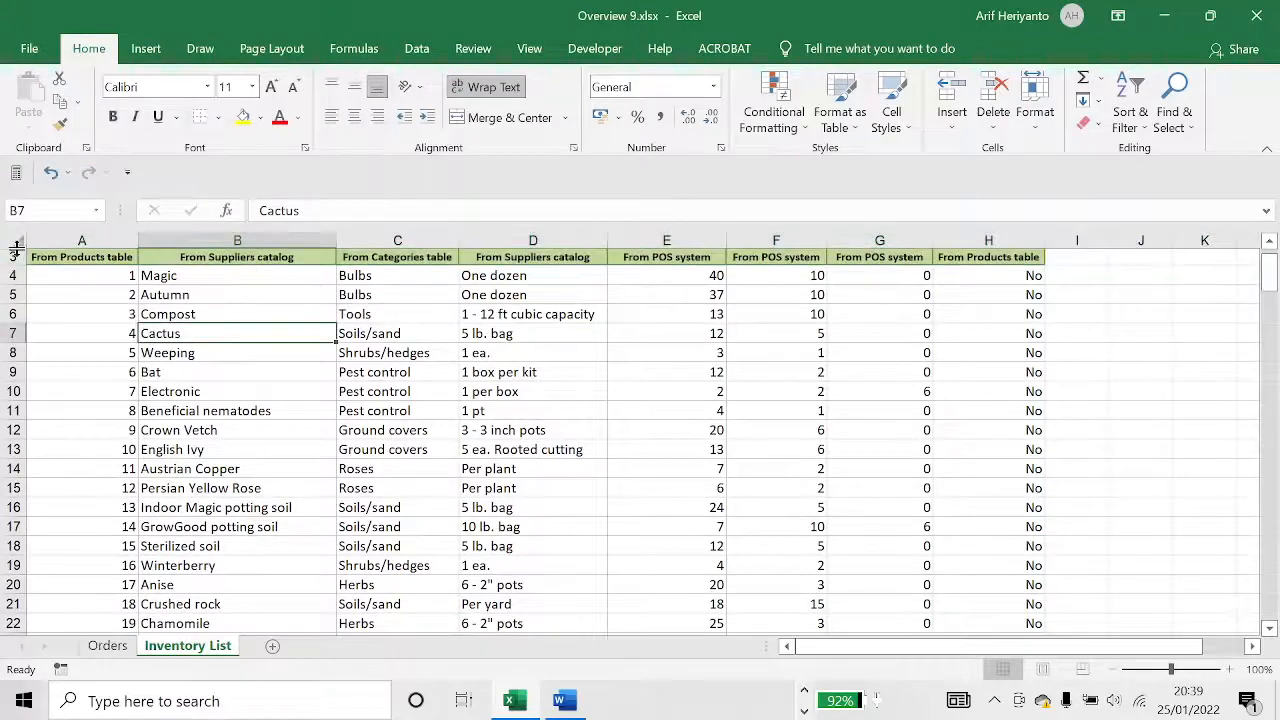
scroll(17, 248, up, 1)
scroll(17, 248, up, 1)
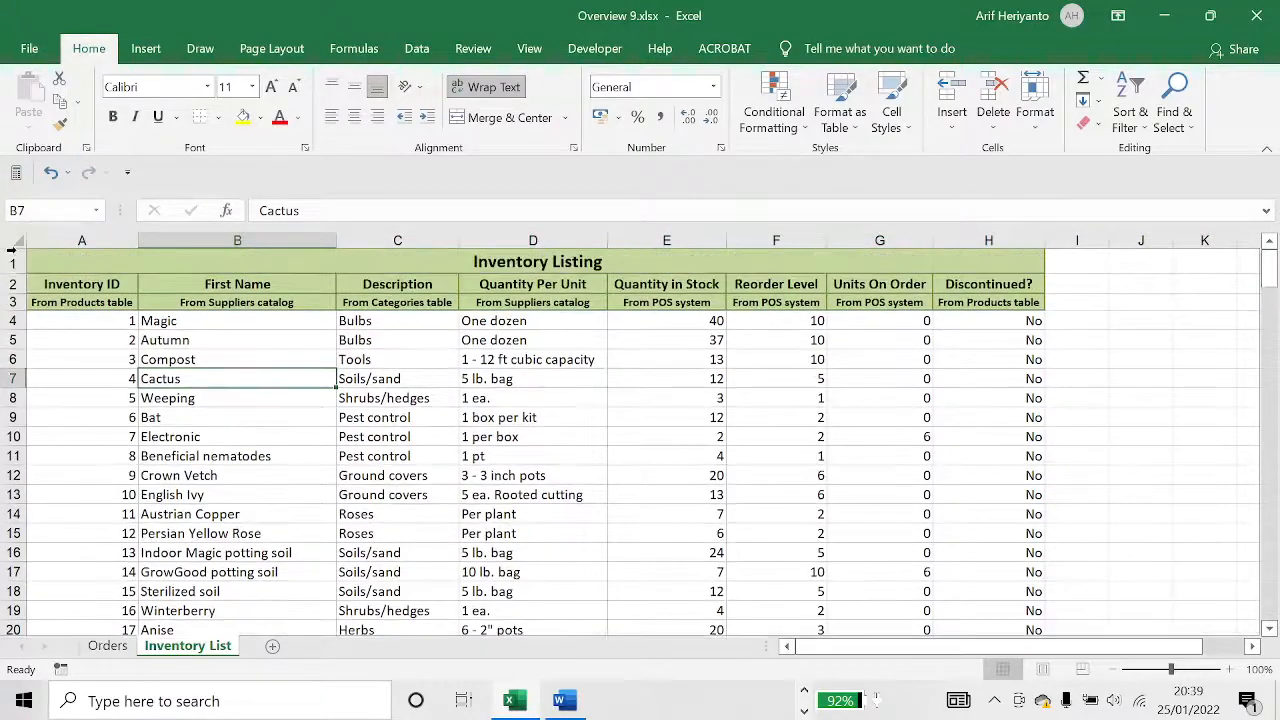
click(428, 418)
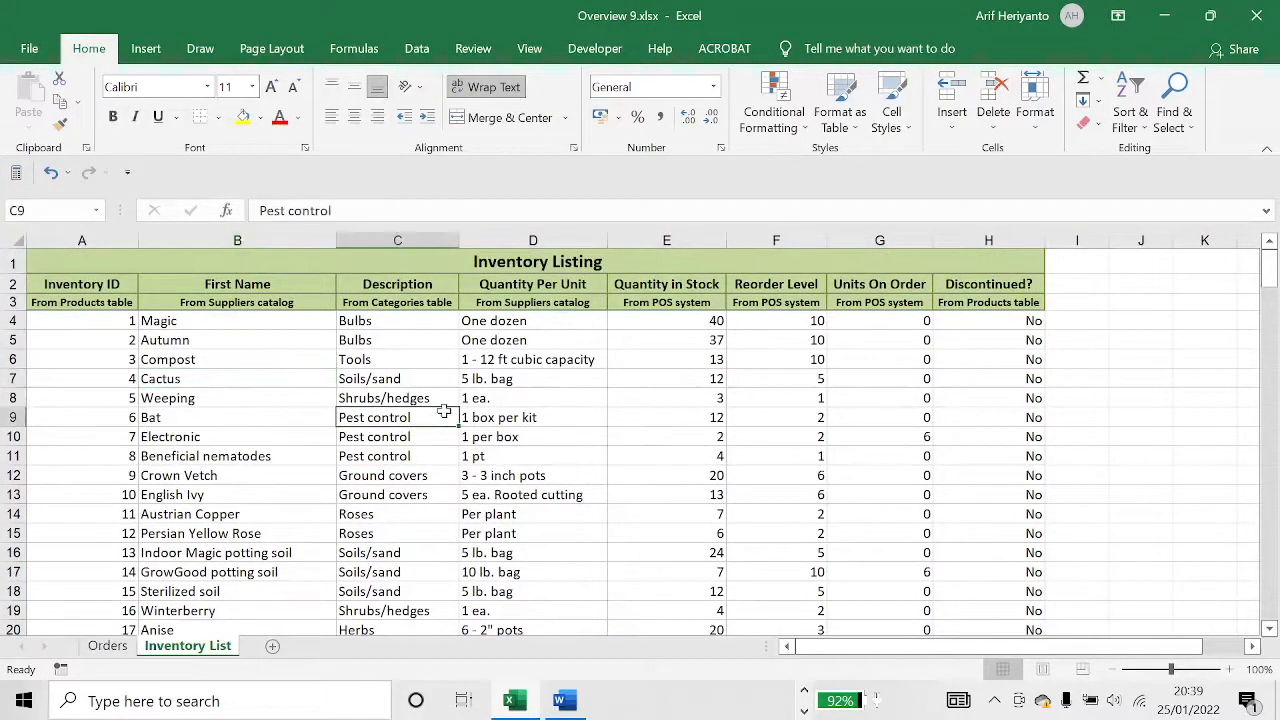
Check the Task 2 instructions in the Word practice document and return to the Inventory List worksheet in Excel.
key(alt+Tab)
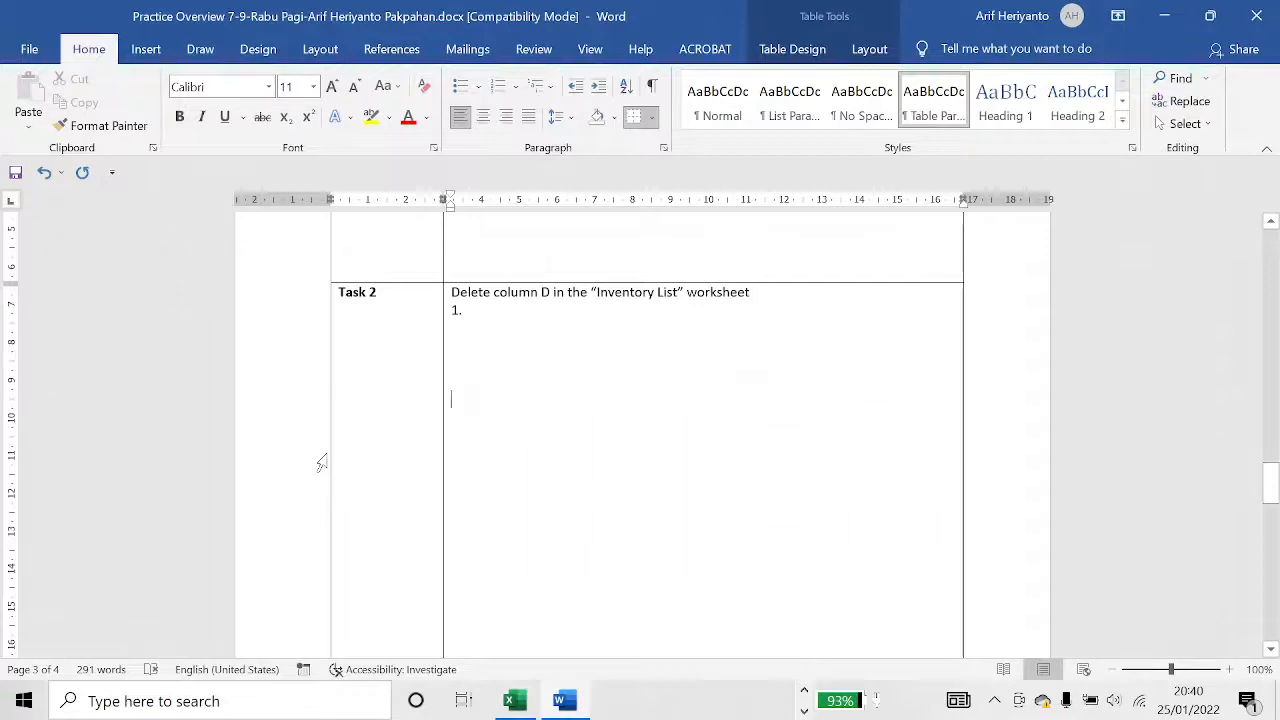
key(alt+Tab)
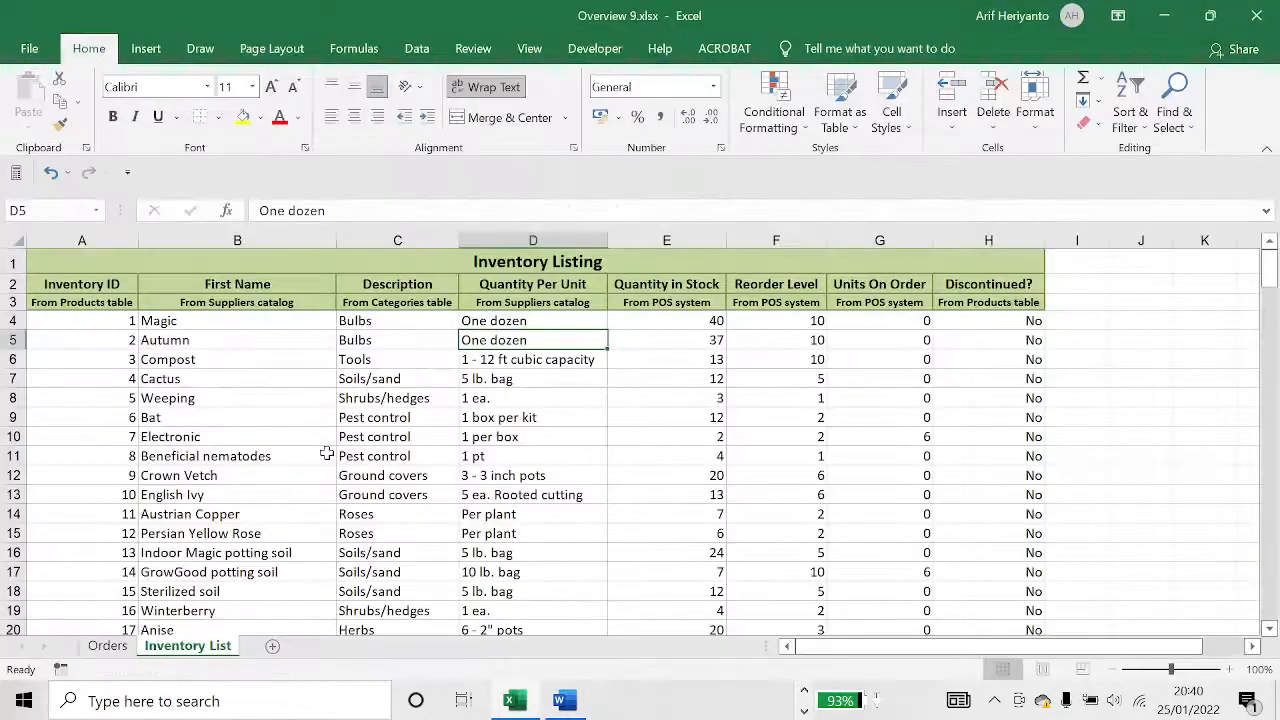
click(316, 396)
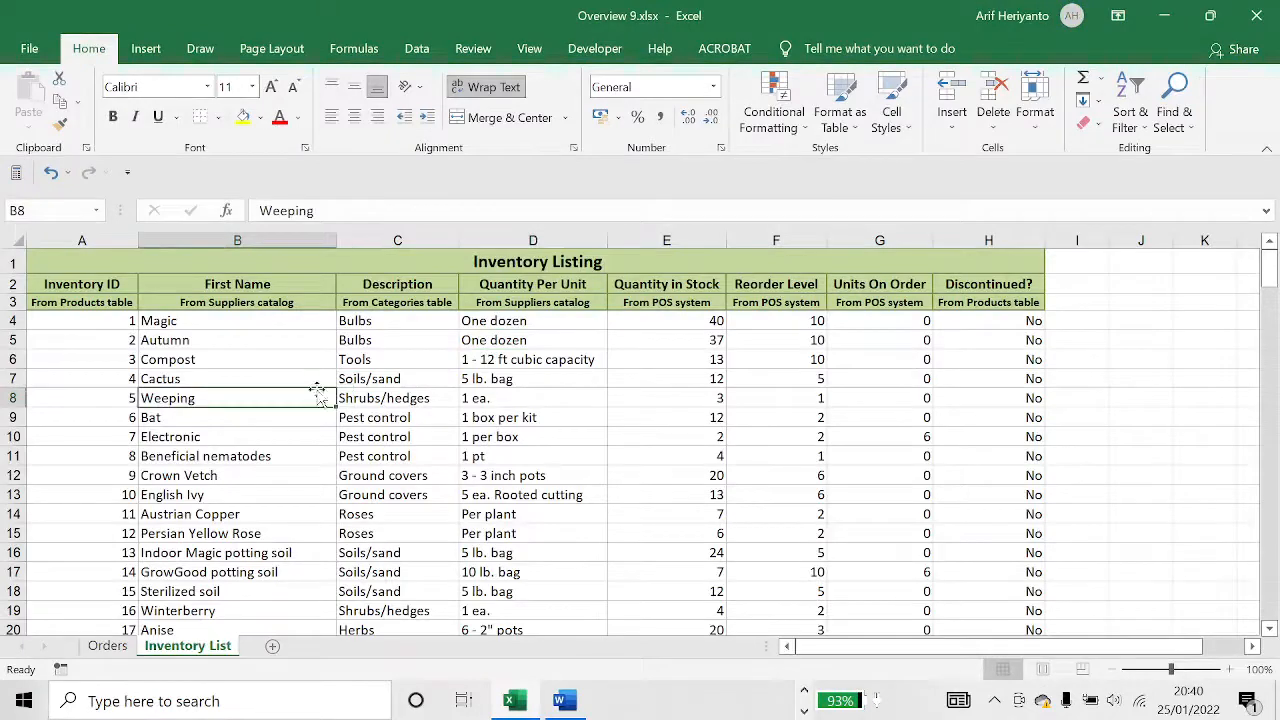
click(424, 480)
click(765, 452)
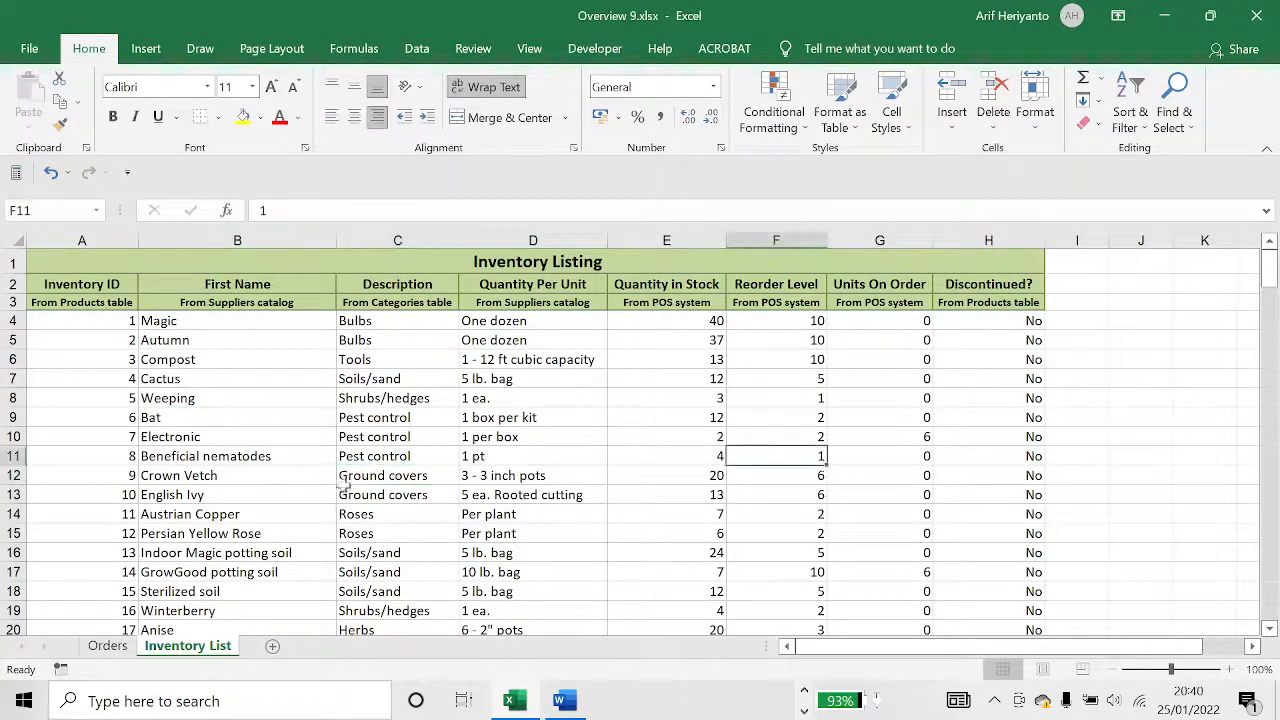
click(410, 494)
Delete column D, Quantity Per Unit, from the Inventory List worksheet.
click(563, 232)
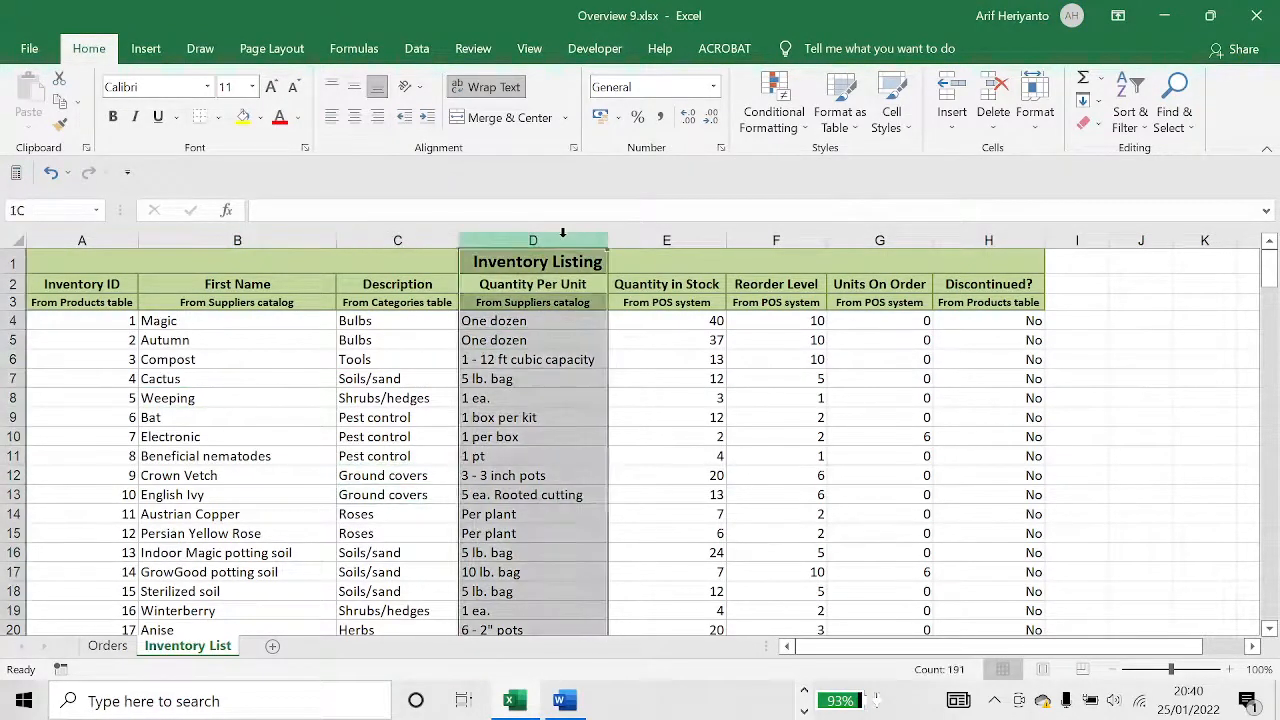
click(995, 92)
click(640, 340)
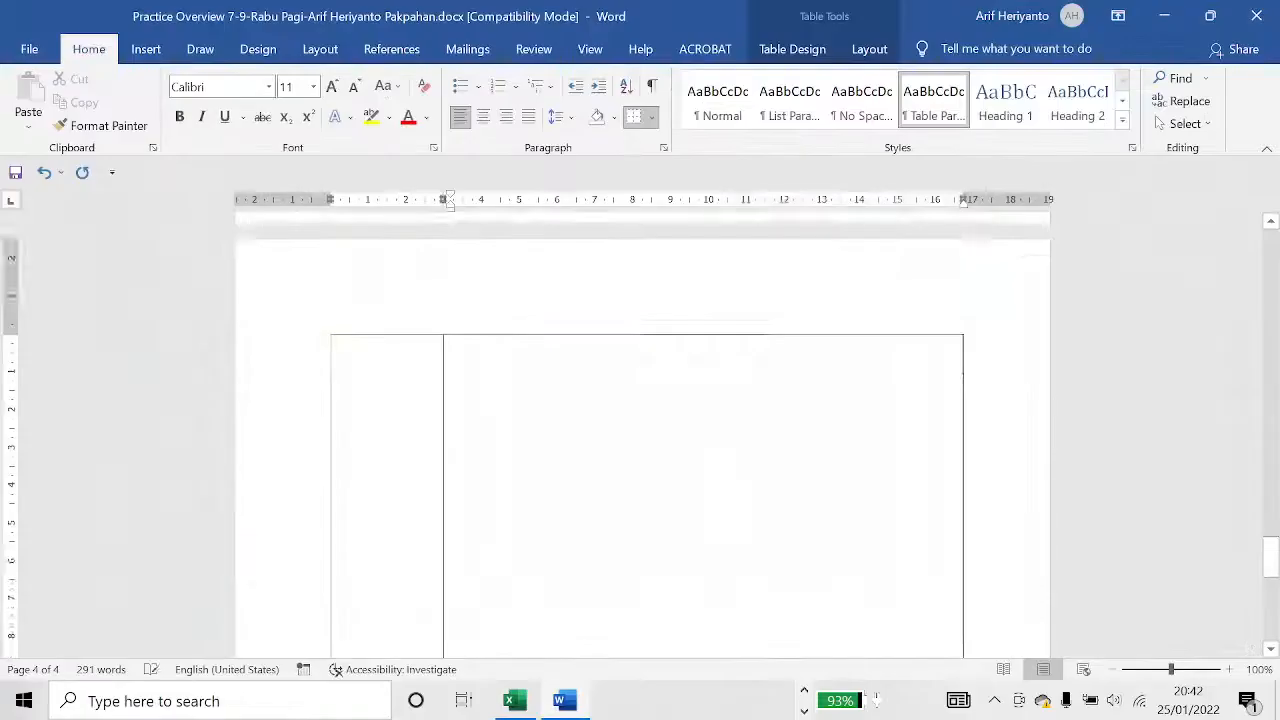
Read the Task 3 instructions in the Word practice document and switch back to the Overview 9 workbook in Excel.
scroll(643, 400, down, 5)
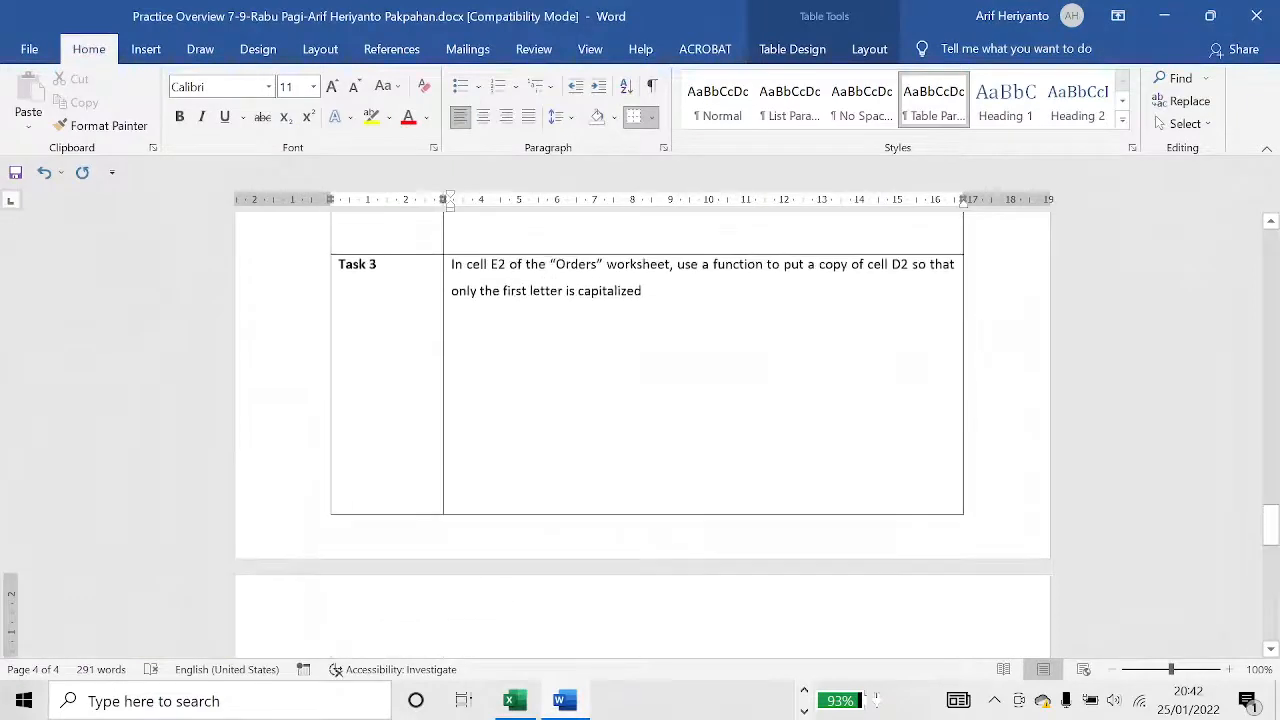
scroll(643, 400, up, 1)
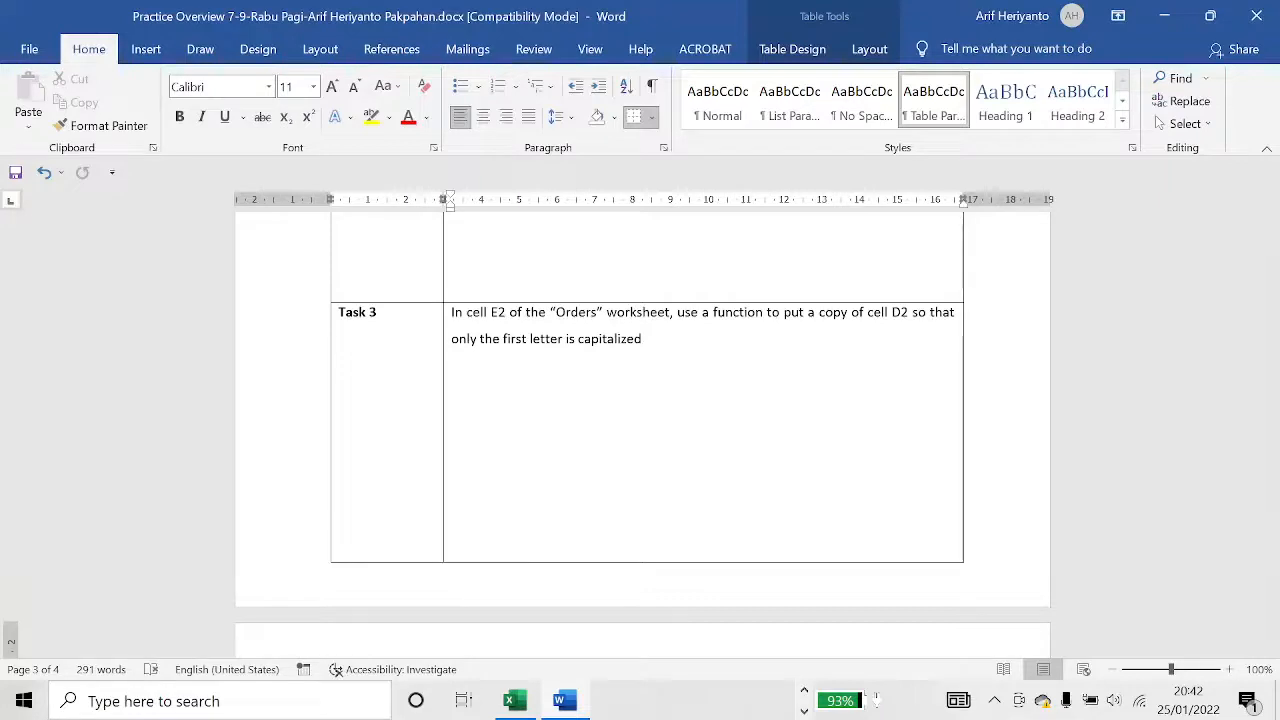
scroll(643, 430, up, 1)
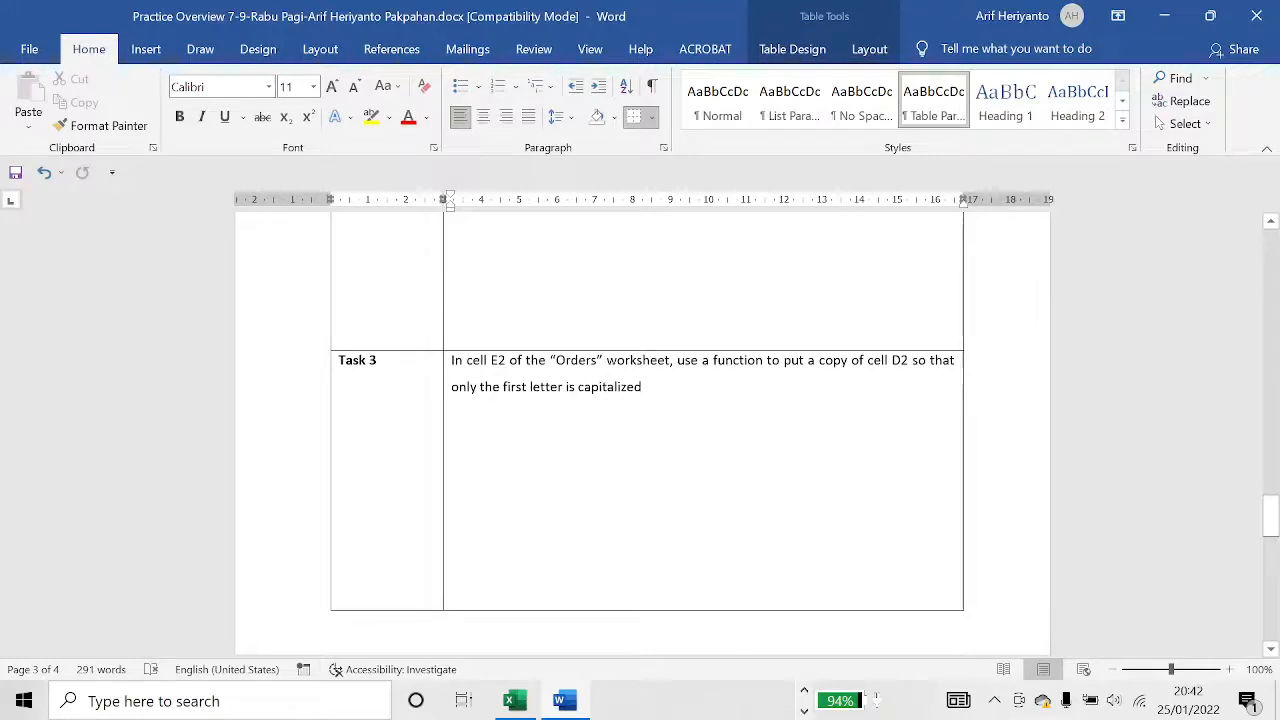
key(alt+Tab)
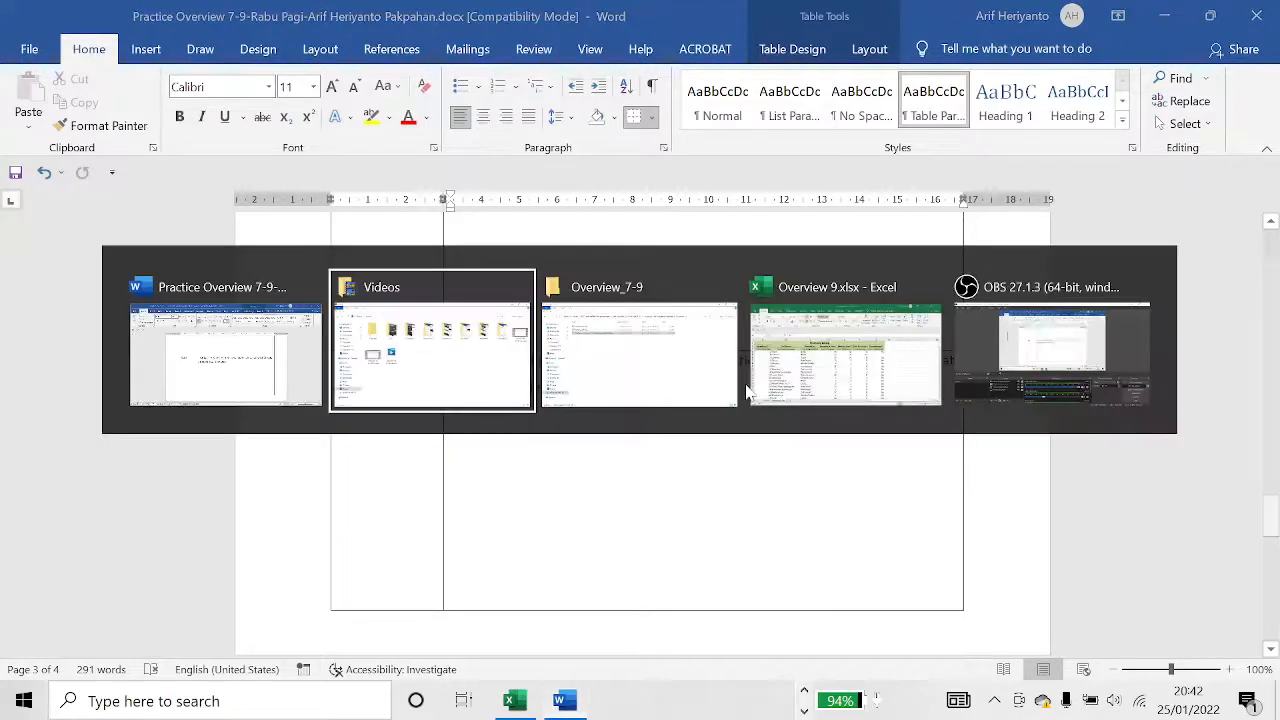
key(alt+Tab)
key(alt+Tab)
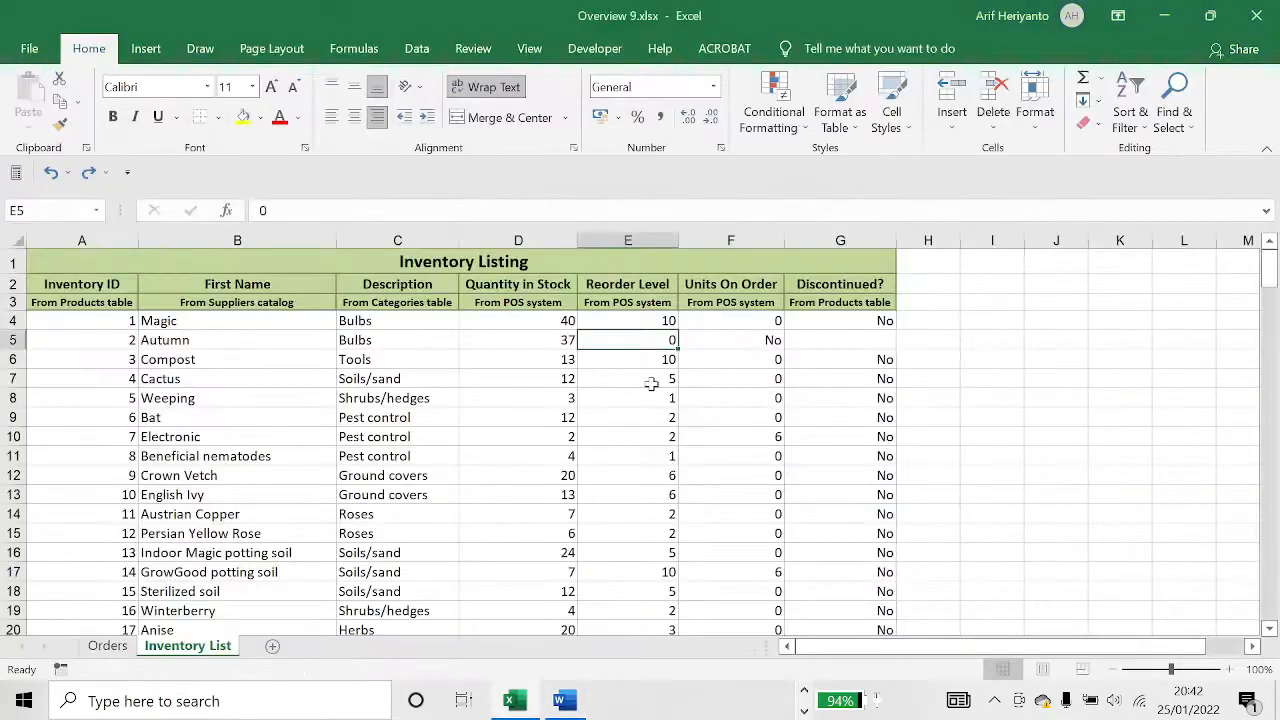
click(650, 383)
text(`)
key(Escape)
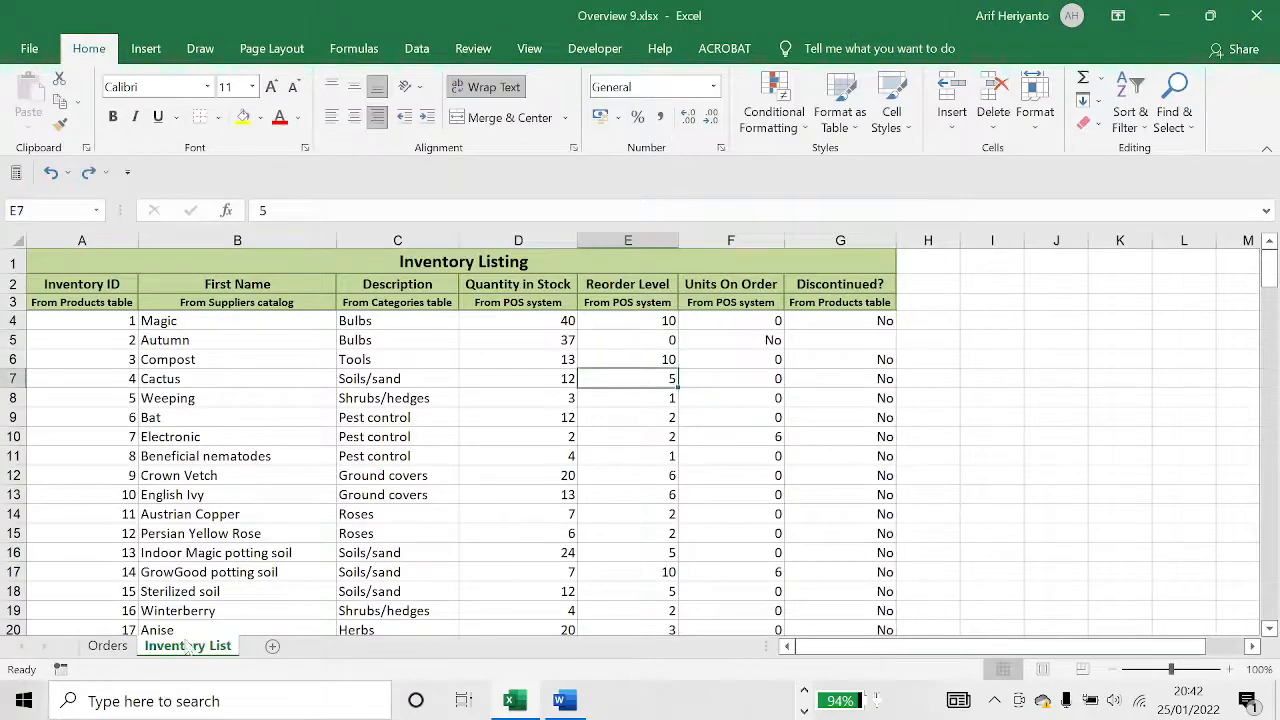
Open the Orders worksheet of the Overview 9 workbook.
click(121, 653)
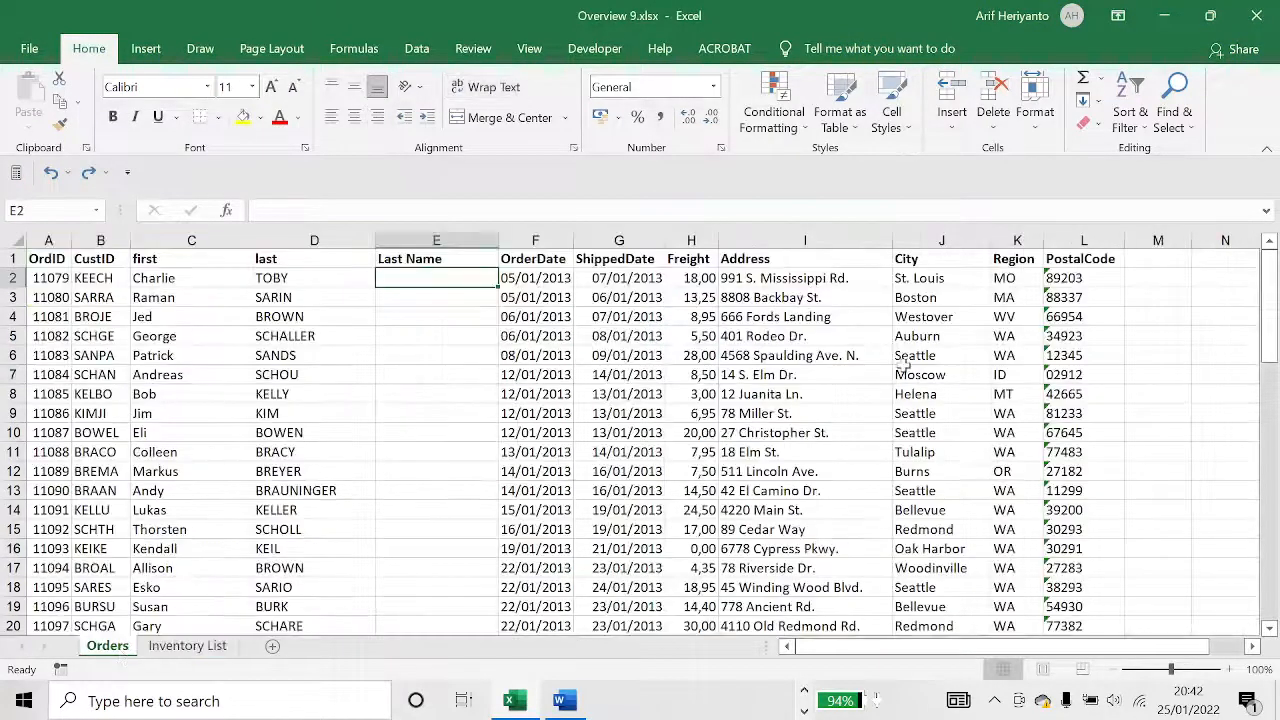
click(777, 368)
click(333, 387)
click(618, 356)
click(552, 451)
click(643, 372)
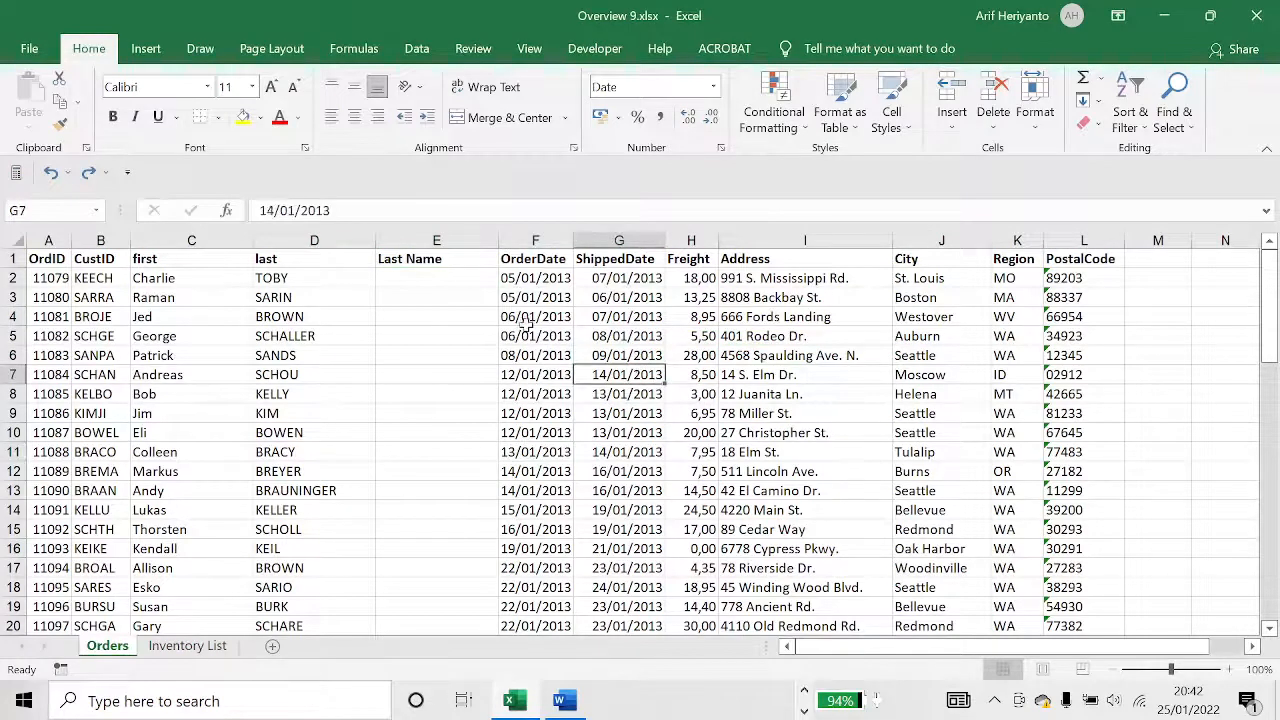
Enter the formula =PROPER(D2) in cell E2 of the Orders worksheet.
click(470, 279)
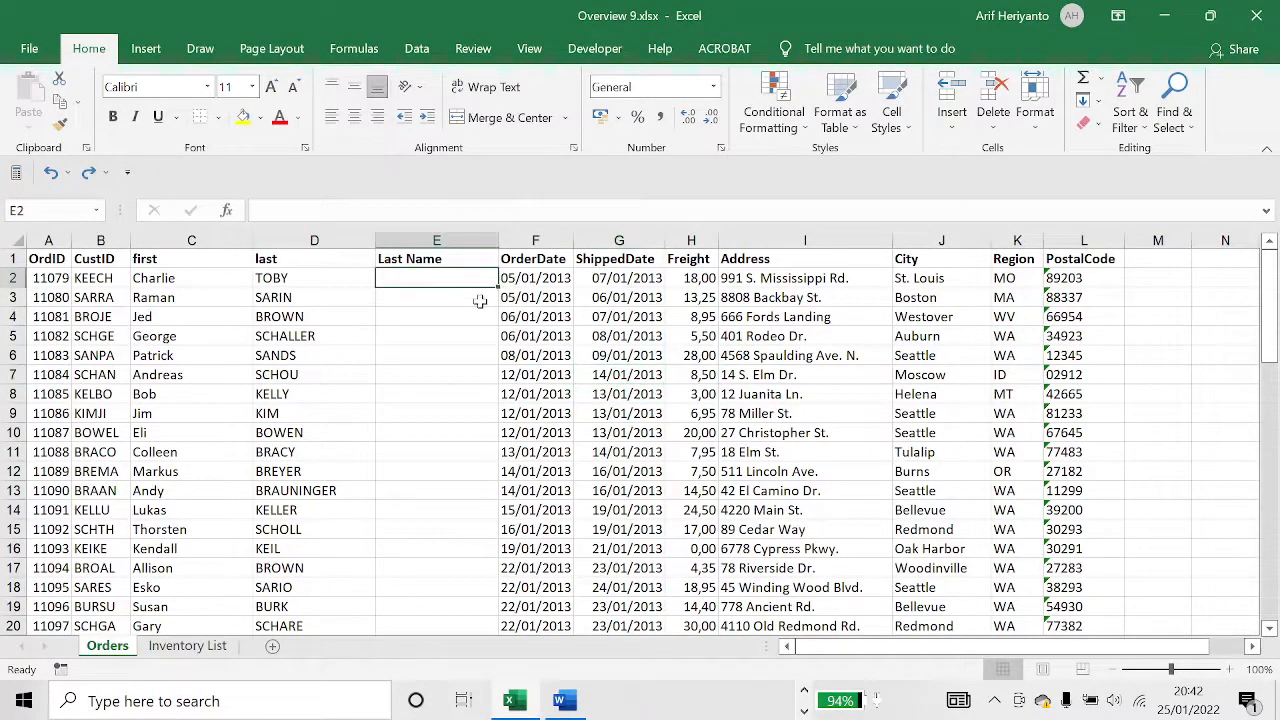
text(=prop)
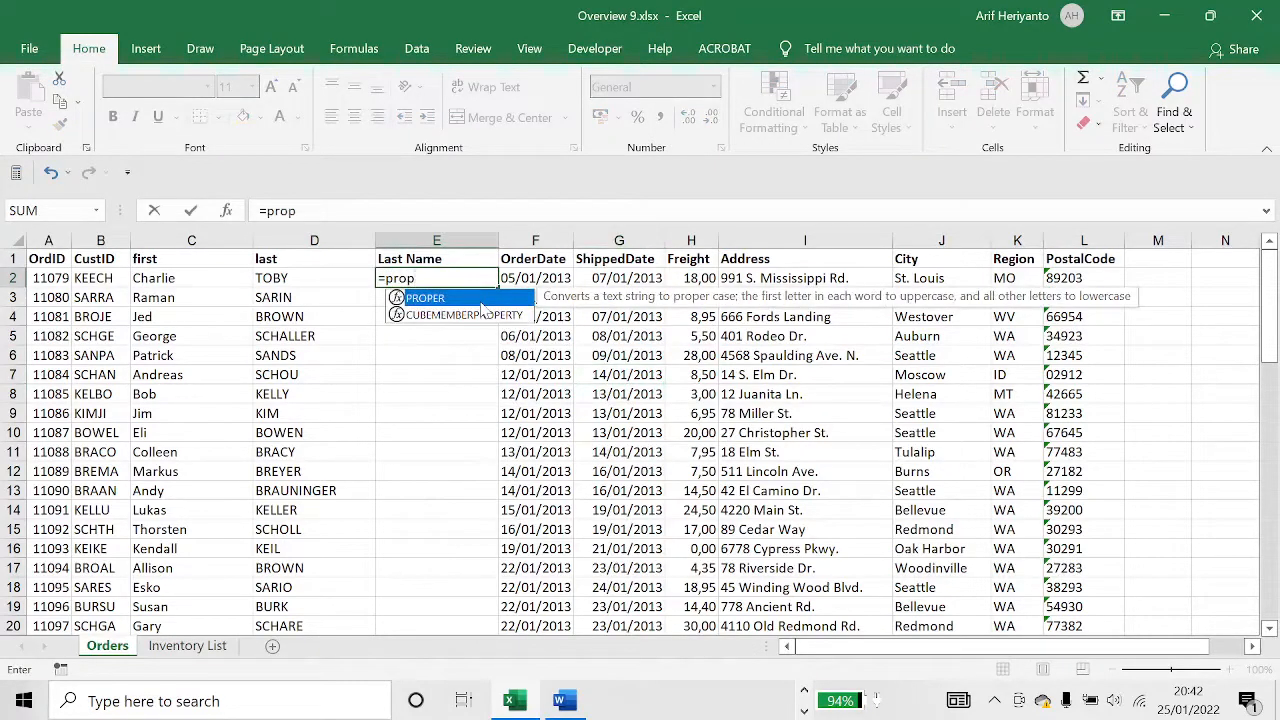
double_click(481, 300)
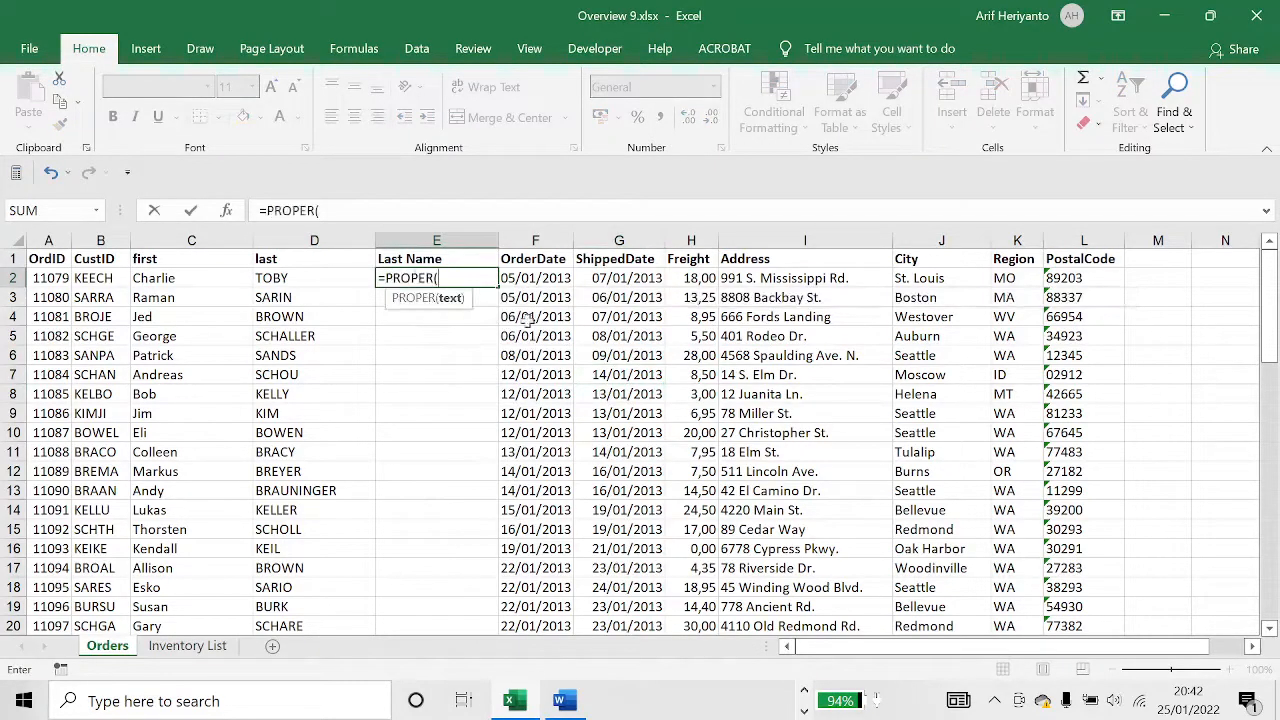
click(314, 277)
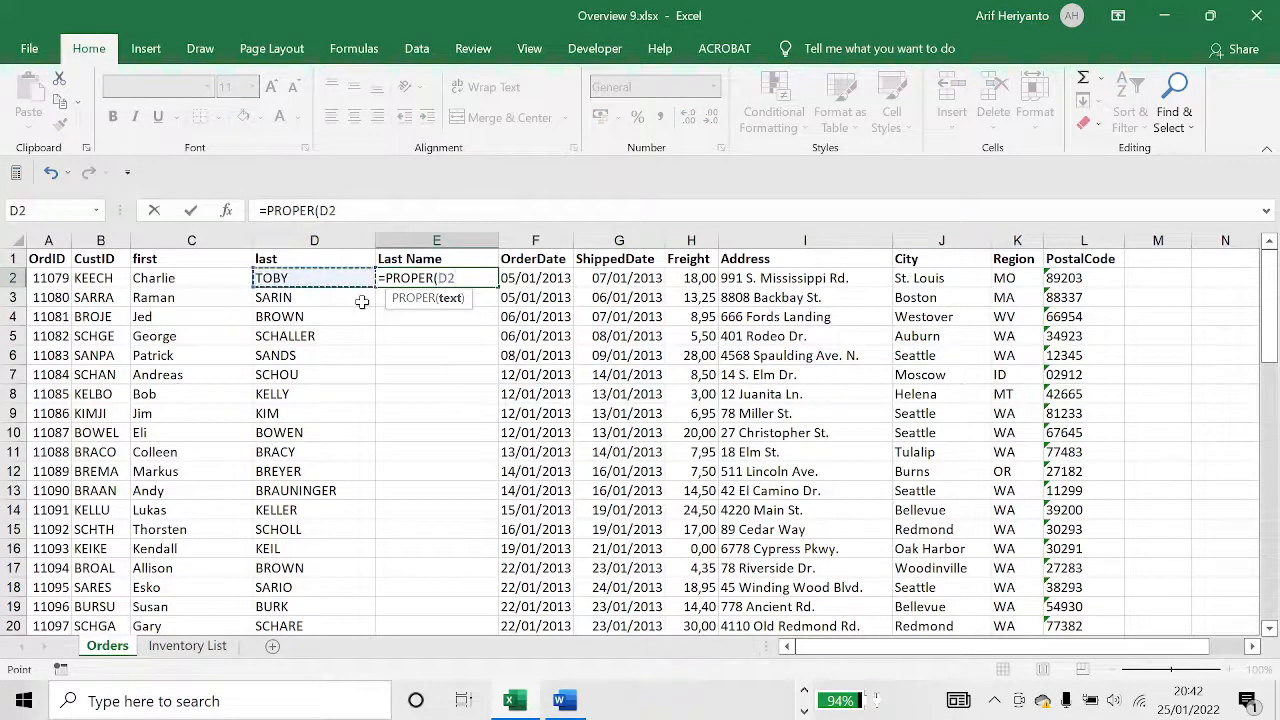
text())
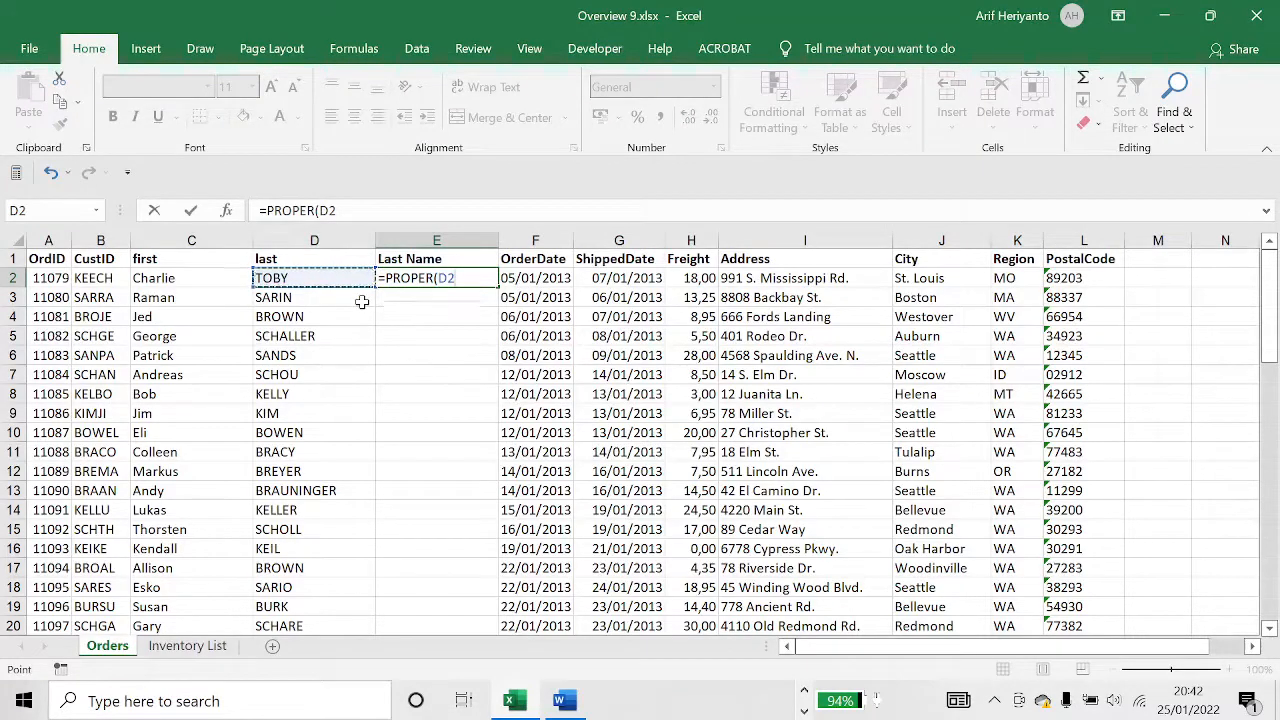
key(Return)
Fill the formula in E2 down the rest of the Last Name column, check the filled rows and deselect the range.
click(446, 276)
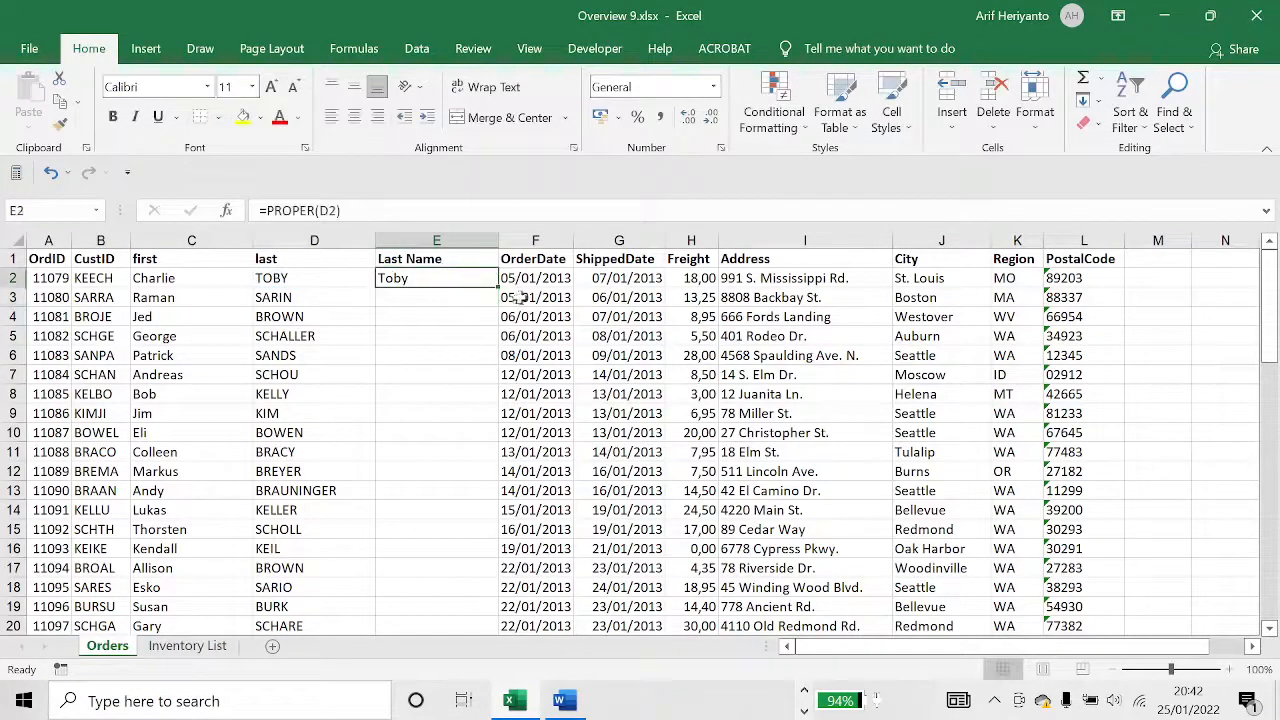
double_click(498, 287)
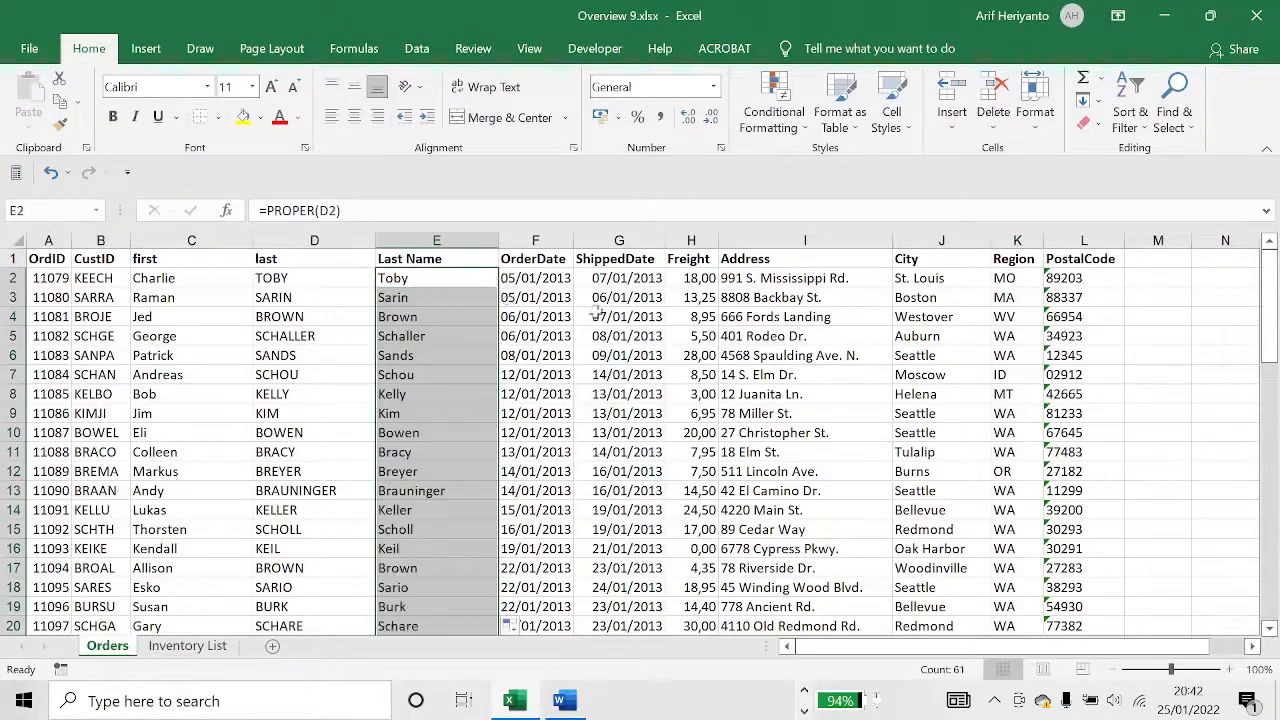
scroll(633, 361, down, 19)
scroll(633, 361, up, 19)
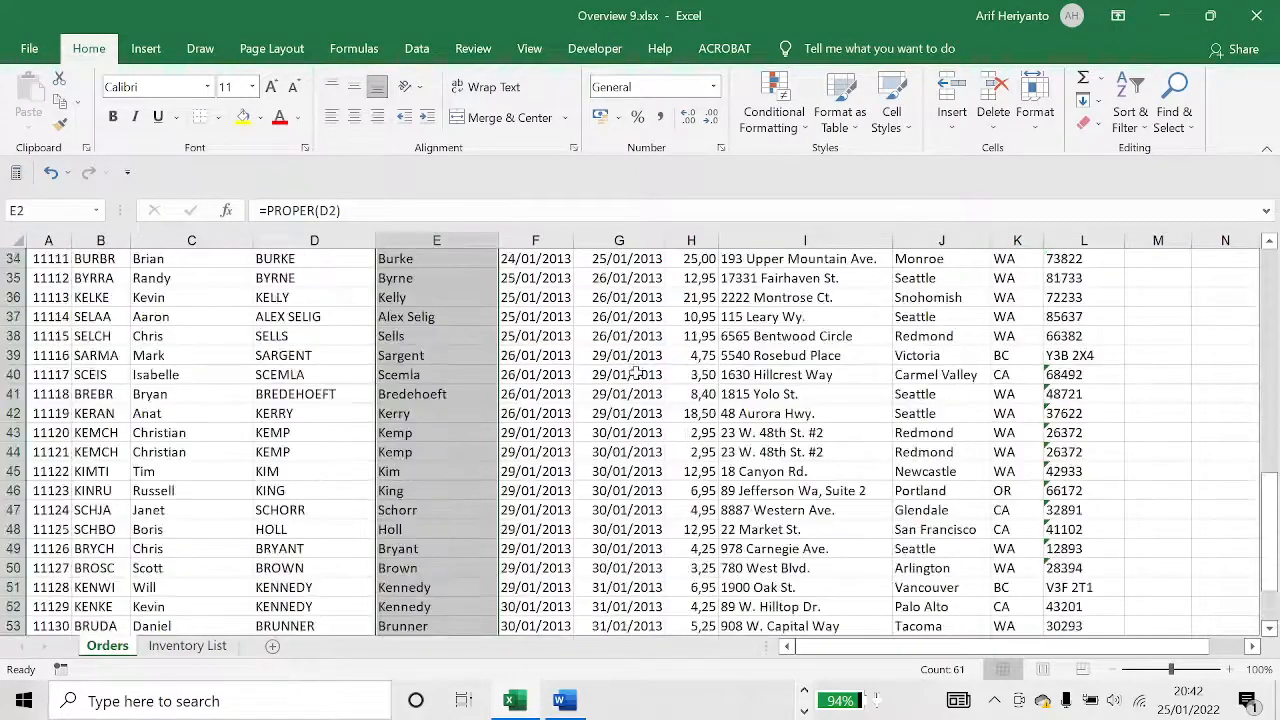
click(585, 338)
Check the Task 4 instructions in the Word practice document and go back to Excel's Inventory List worksheet.
key(alt+Tab)
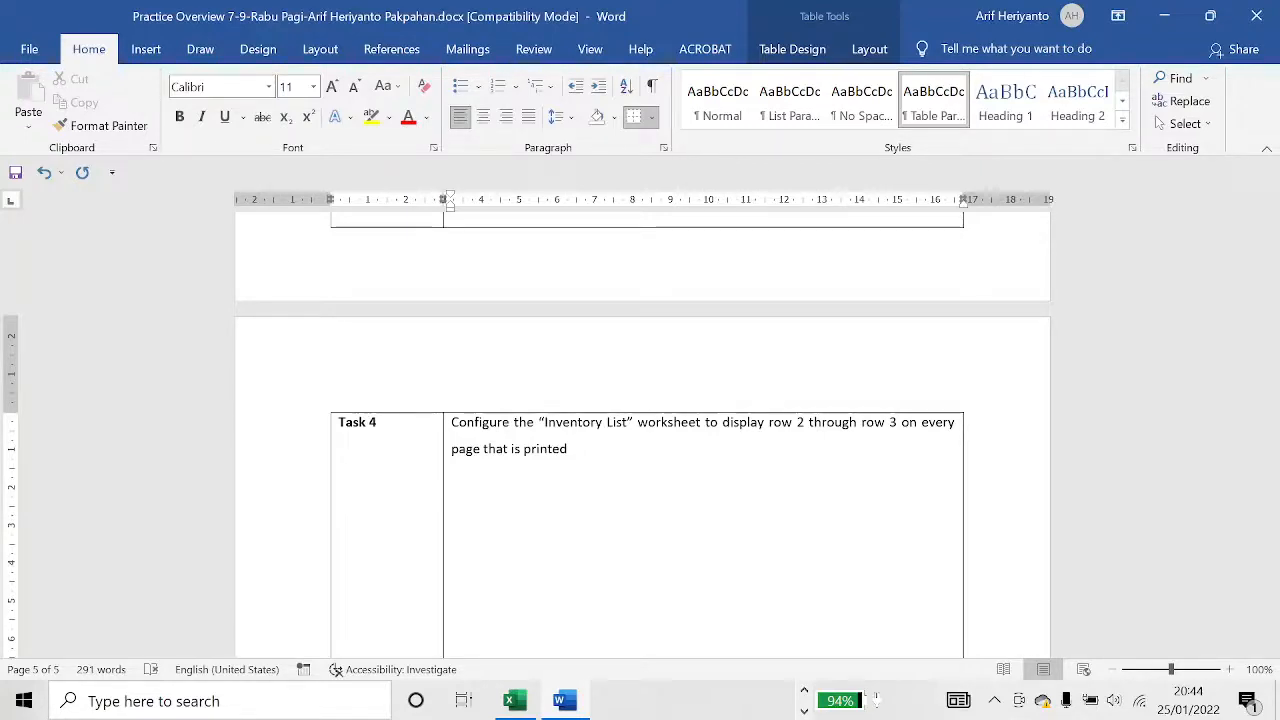
key(alt+Tab)
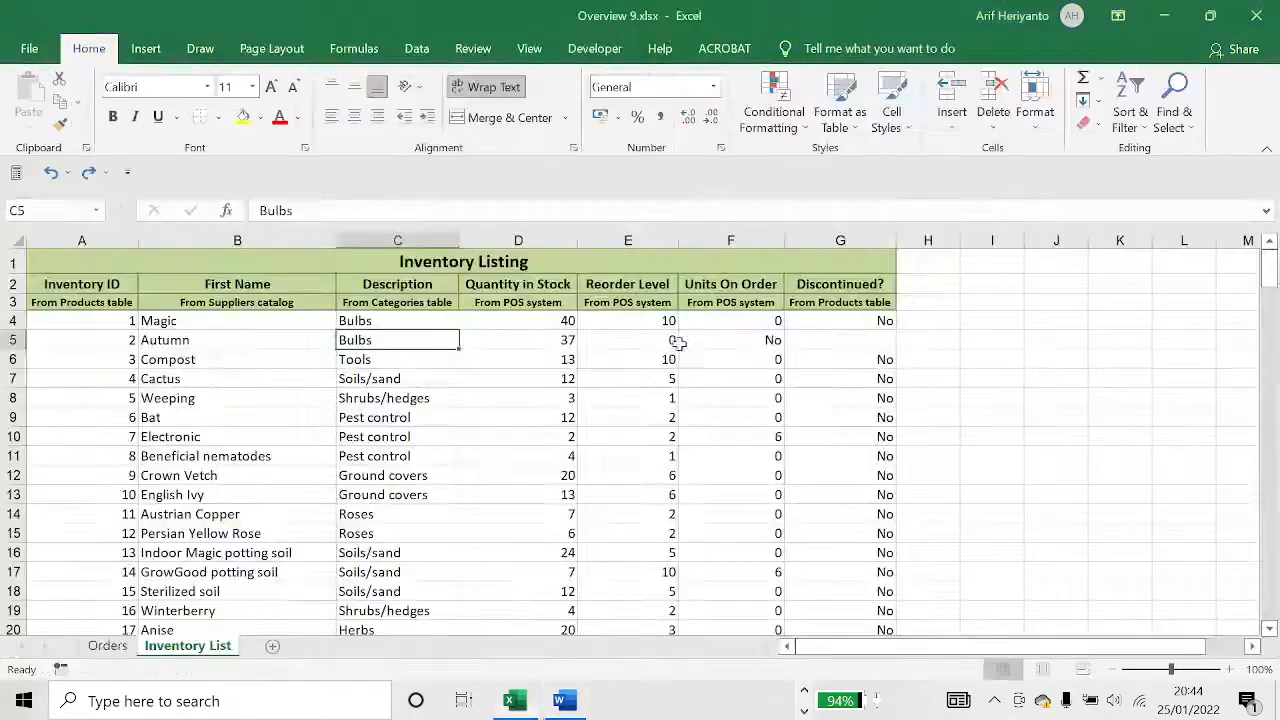
Open the print titles settings of the Inventory List worksheet and clear the rows to repeat at top.
click(445, 442)
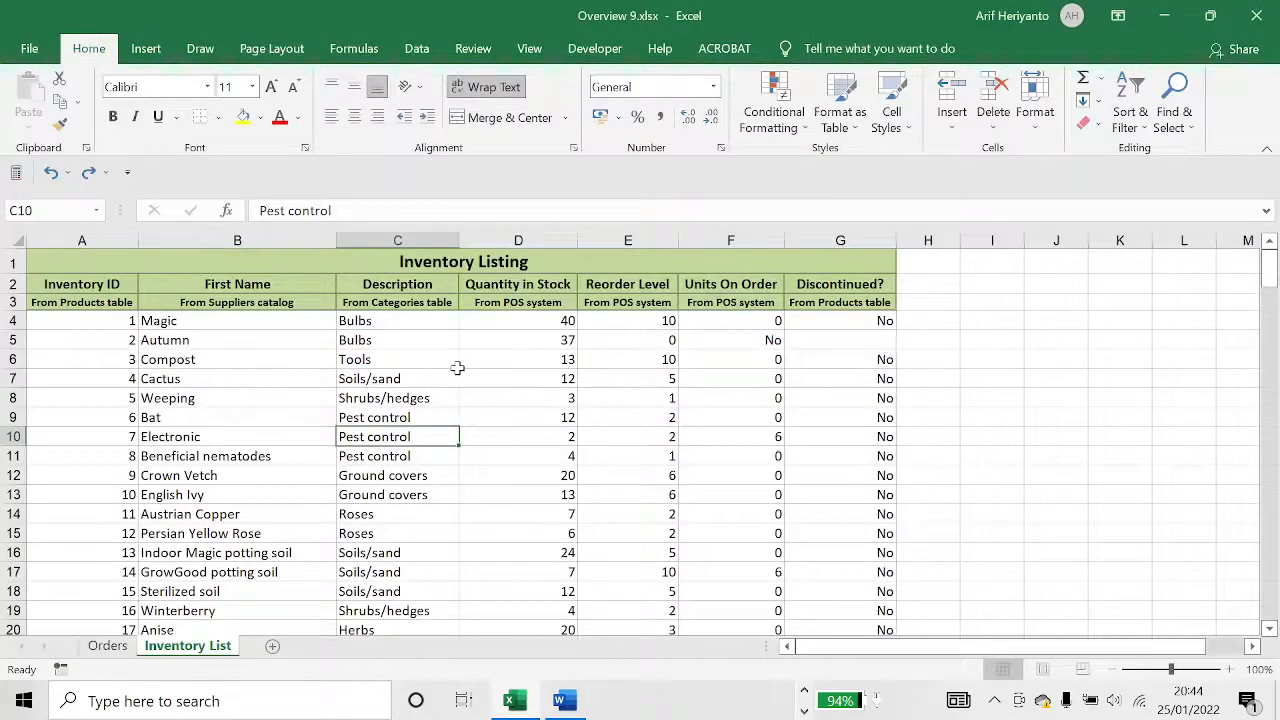
click(270, 55)
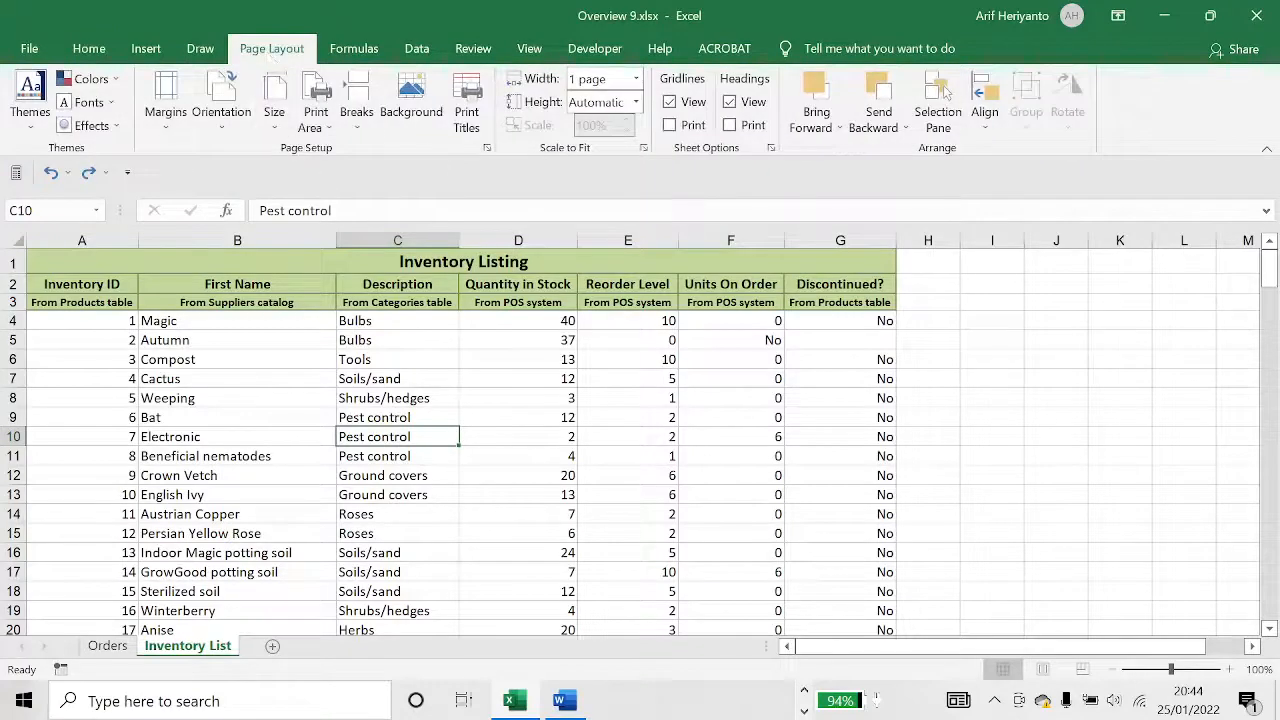
click(466, 110)
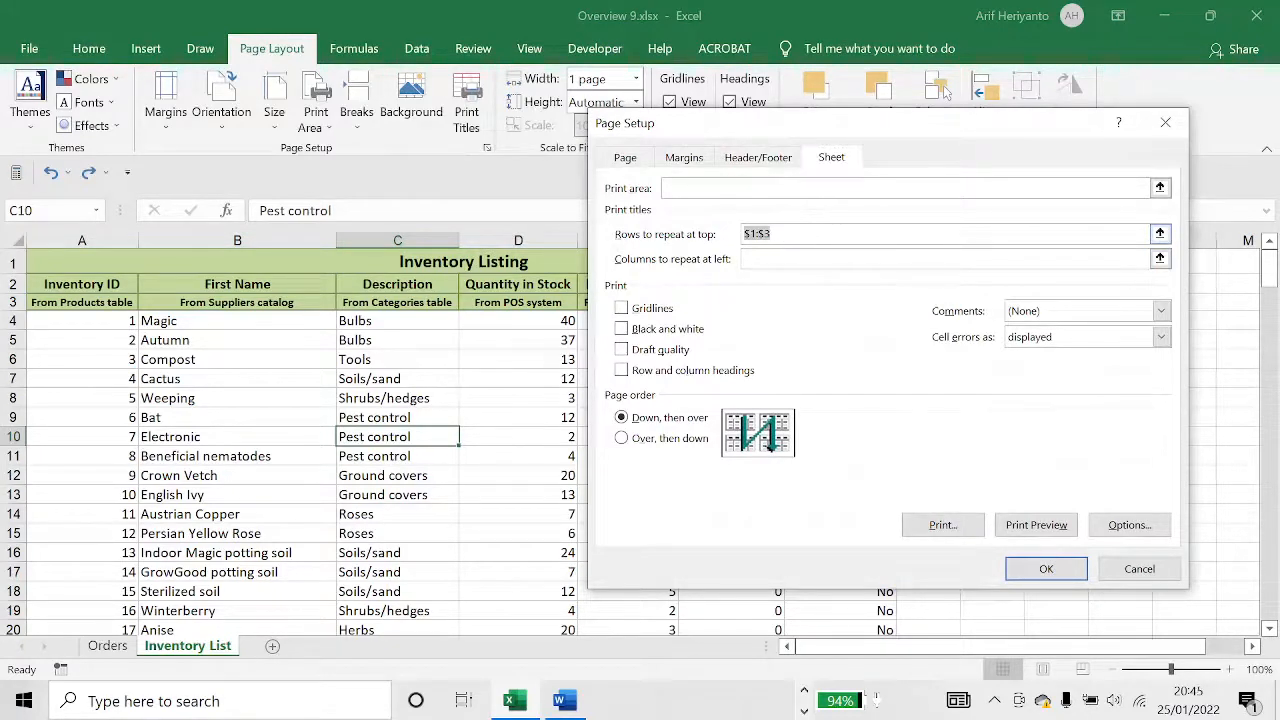
click(16, 258)
drag(16, 258, 16, 302)
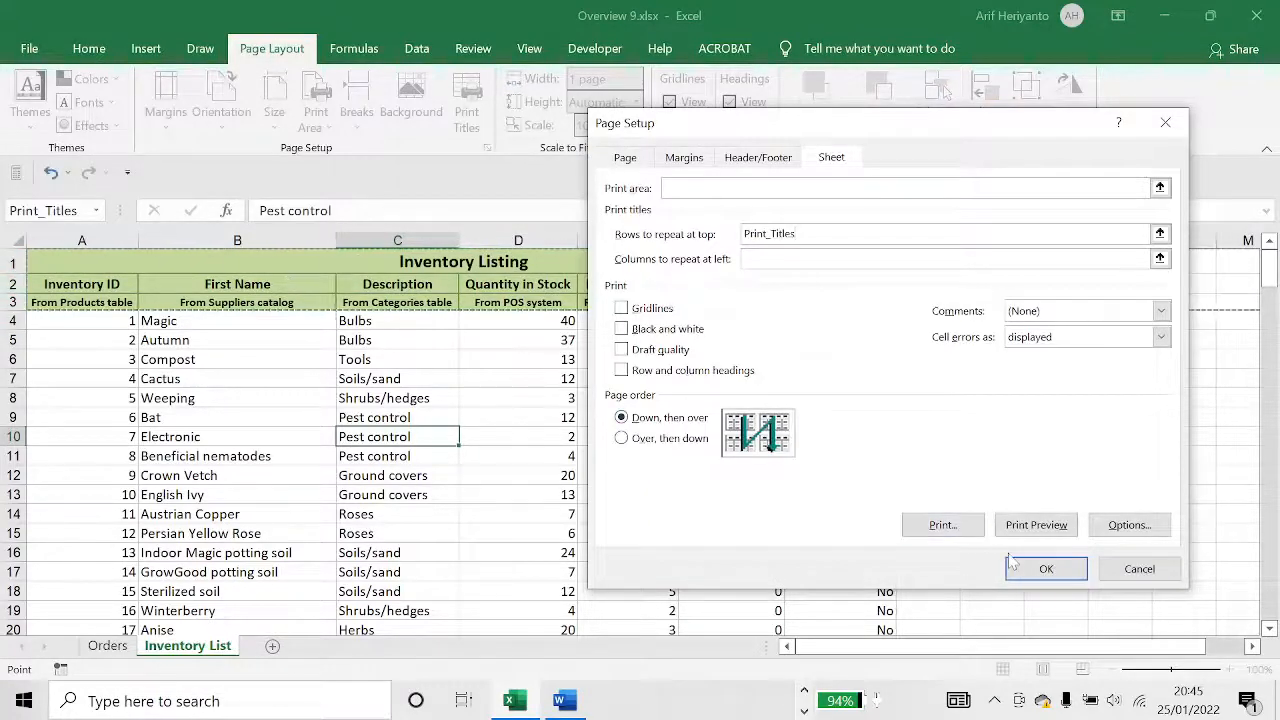
text(a)
key(BackSpace)
key(BackSpace)
key(BackSpace)
key(BackSpace)
key(BackSpace)
key(BackSpace)
key(BackSpace)
key(BackSpace)
key(BackSpace)
key(BackSpace)
key(BackSpace)
key(BackSpace)
key(BackSpace)
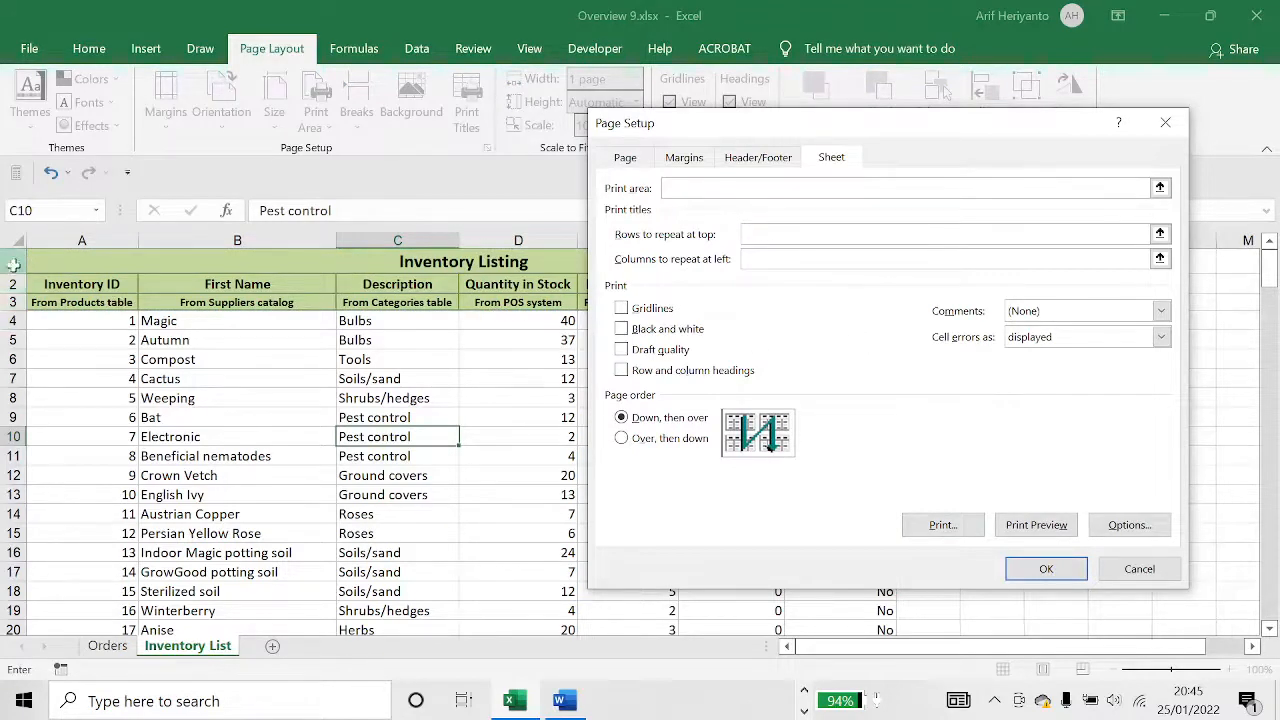
Set rows 1 to 3 of the Inventory List worksheet to repeat at the top of every printed page.
drag(12, 264, 8, 302)
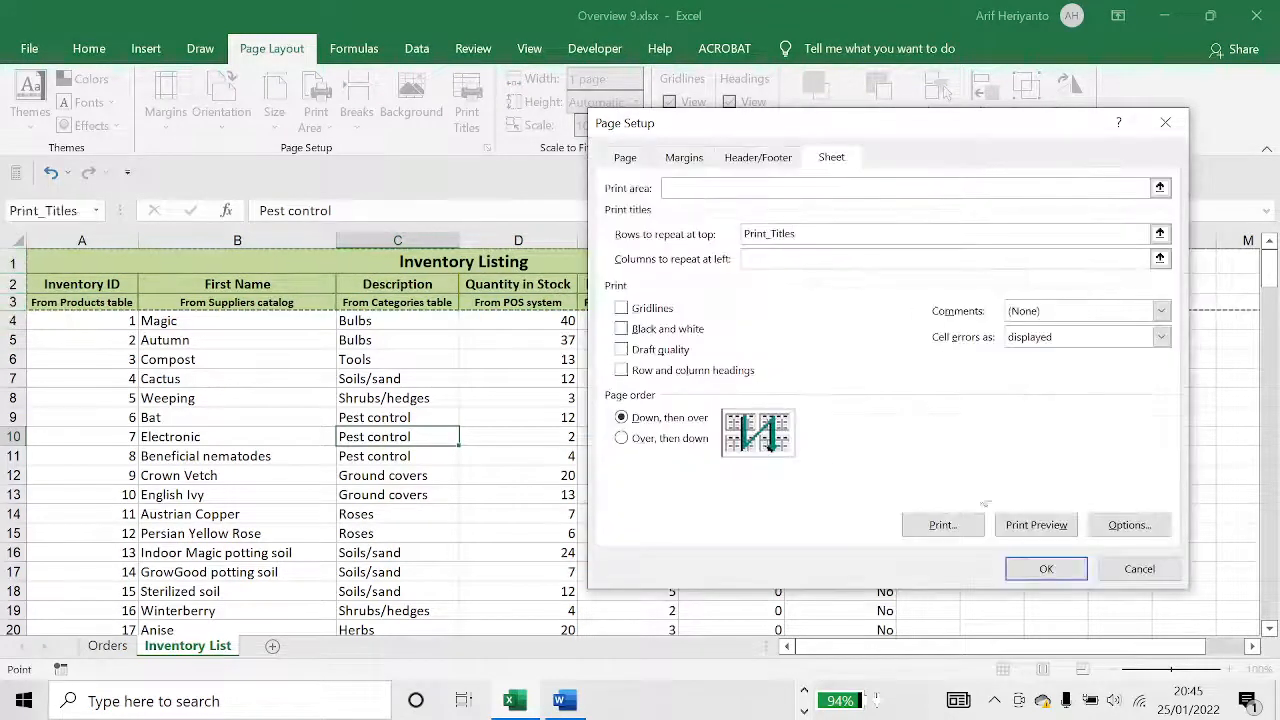
click(1046, 569)
click(345, 418)
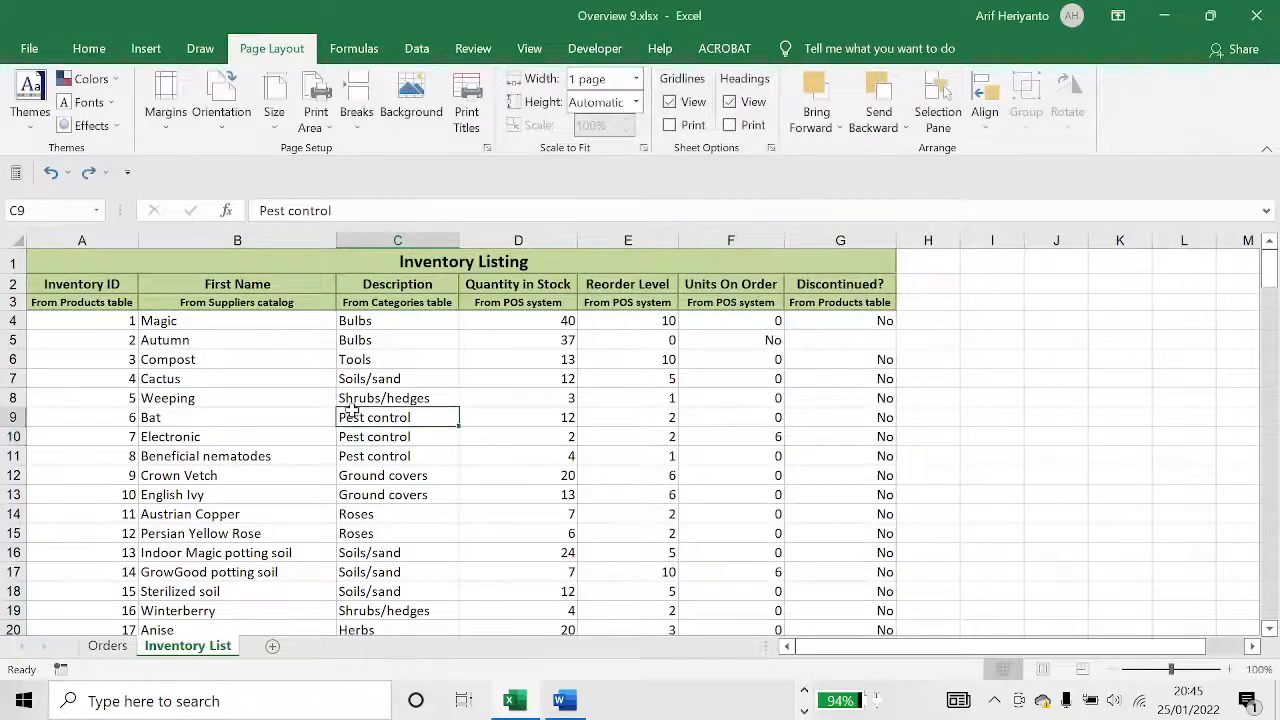
Preview the Inventory List printout, check the title rows across its pages and return to the worksheet.
click(251, 321)
click(88, 48)
click(322, 378)
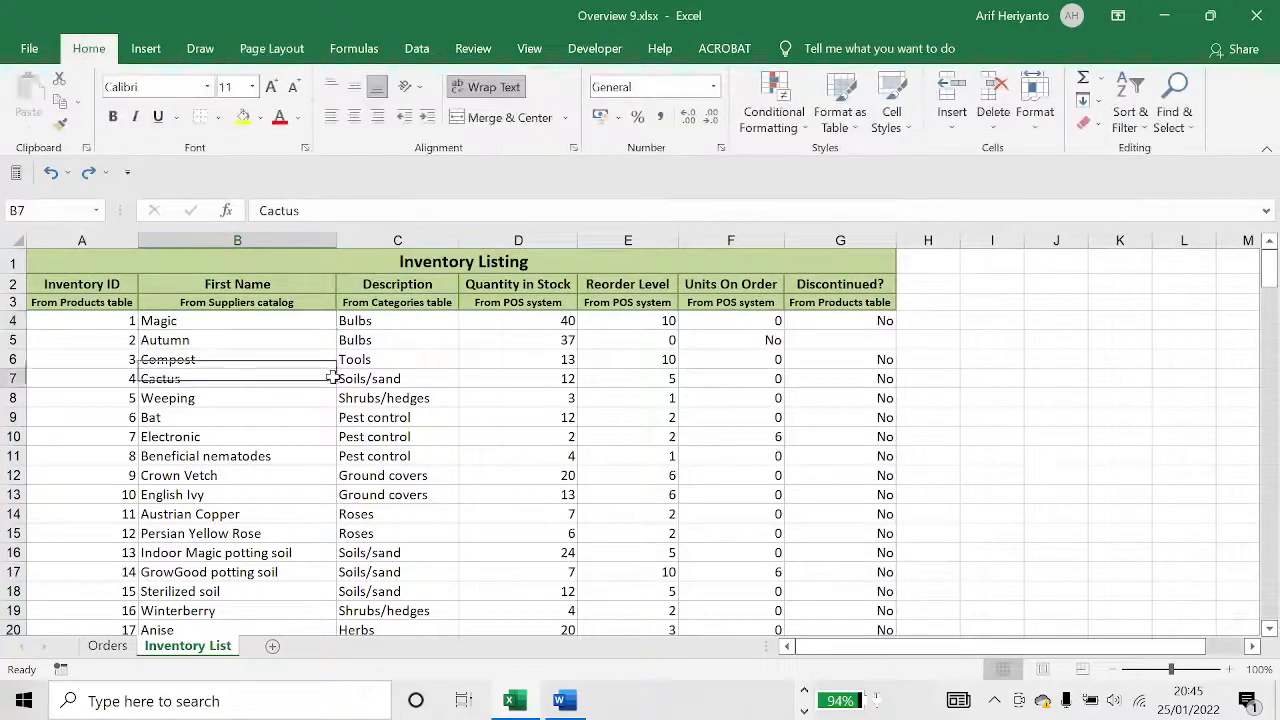
key(ctrl+p)
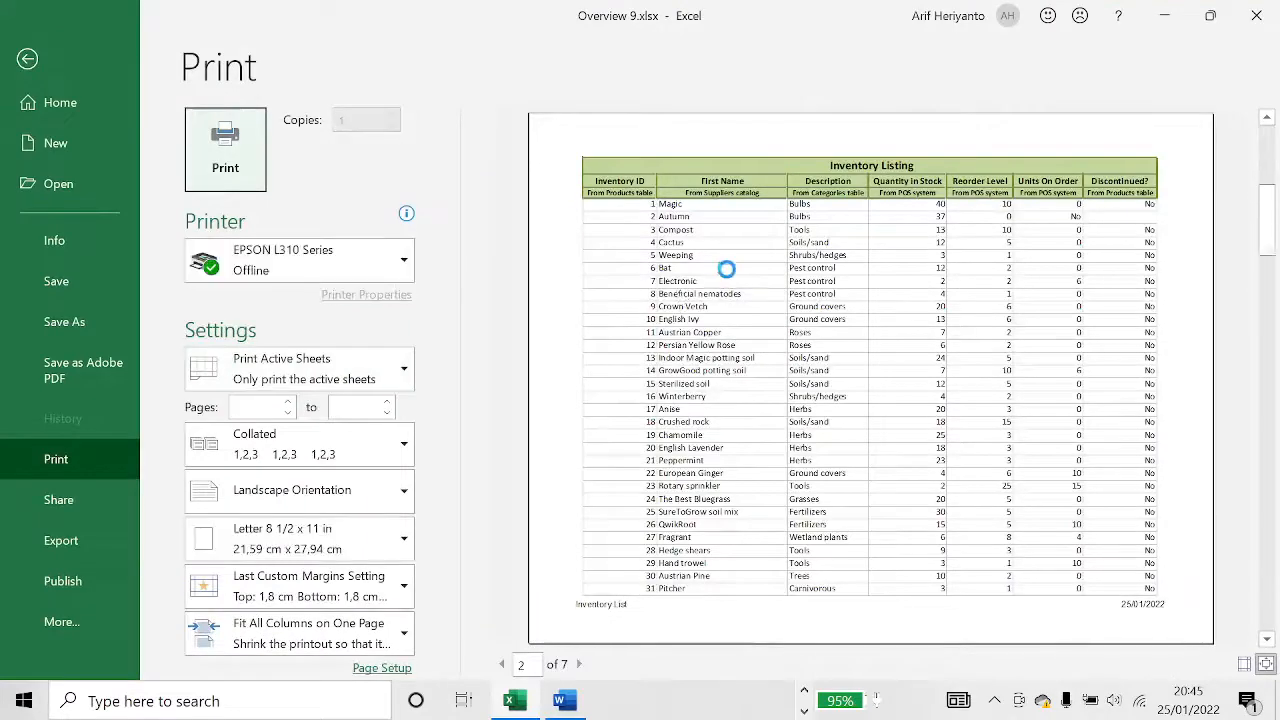
scroll(728, 275, down, 3)
scroll(769, 355, down, 3)
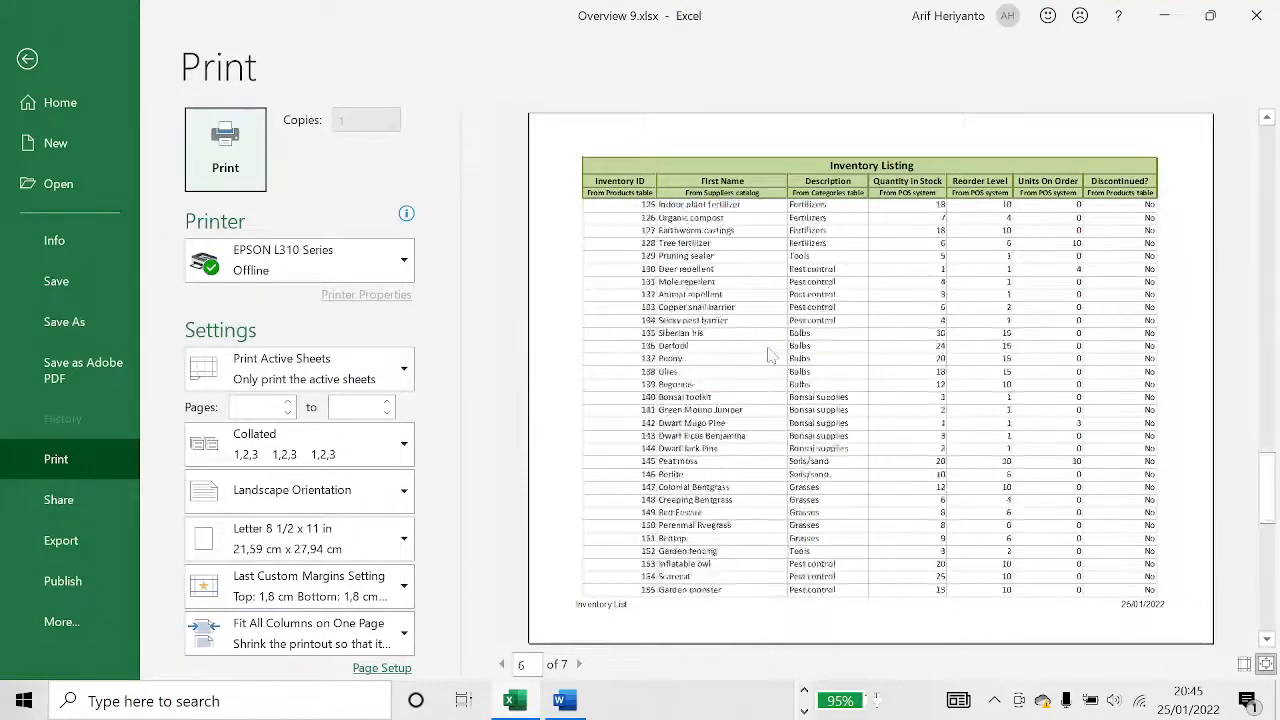
scroll(772, 356, up, 2)
scroll(772, 356, up, 4)
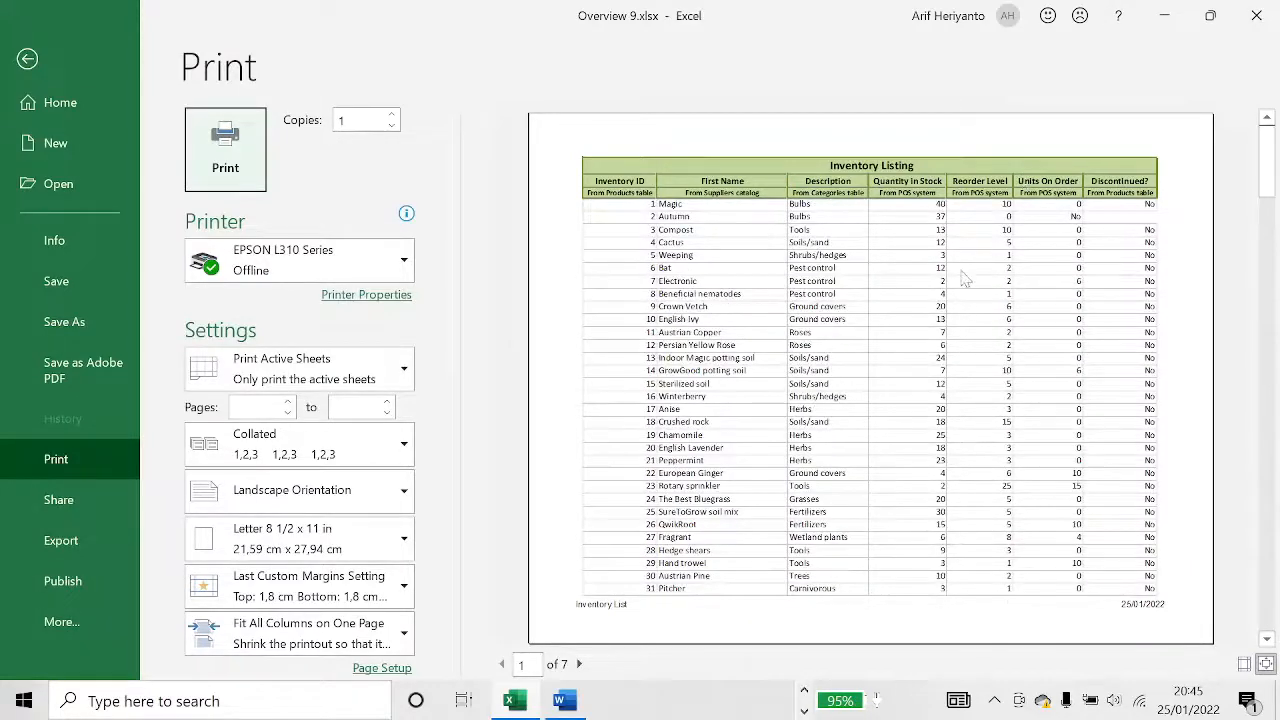
key(Escape)
click(336, 397)
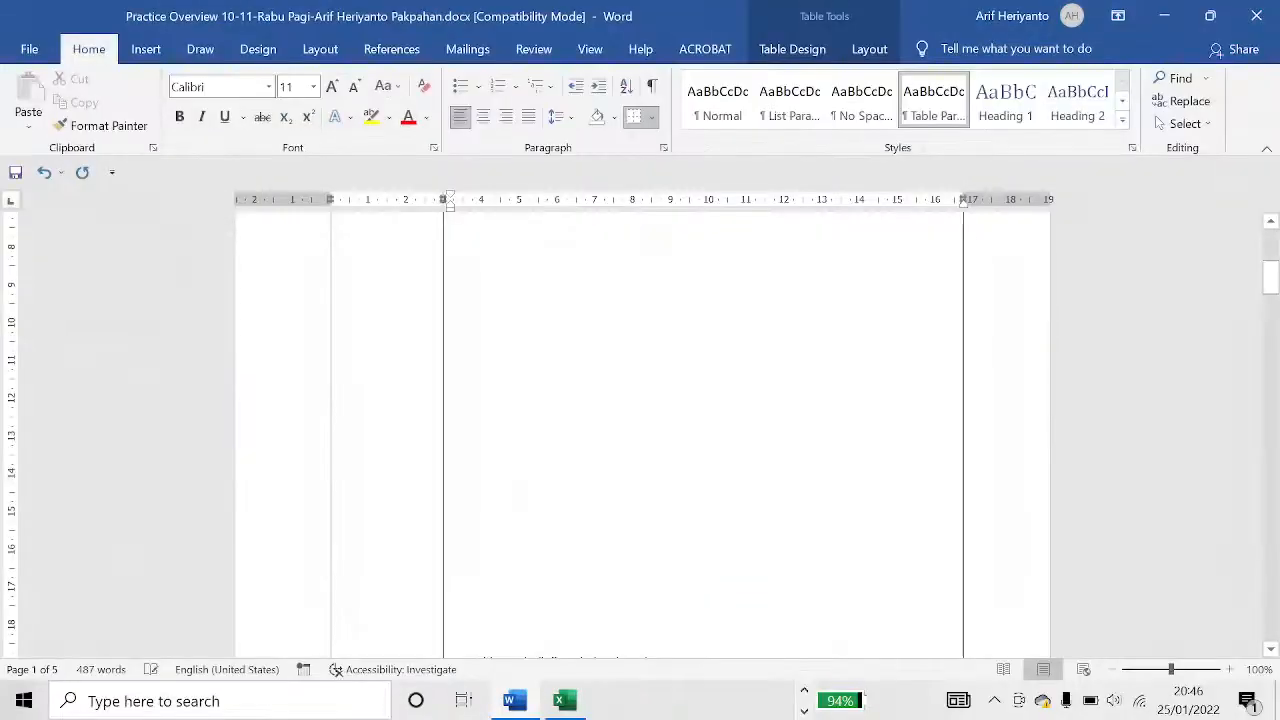
Check the Overview 10 Task 1 instructions in the Word practice document and switch to the Overview 10 workbook in Excel.
scroll(643, 434, up, 5)
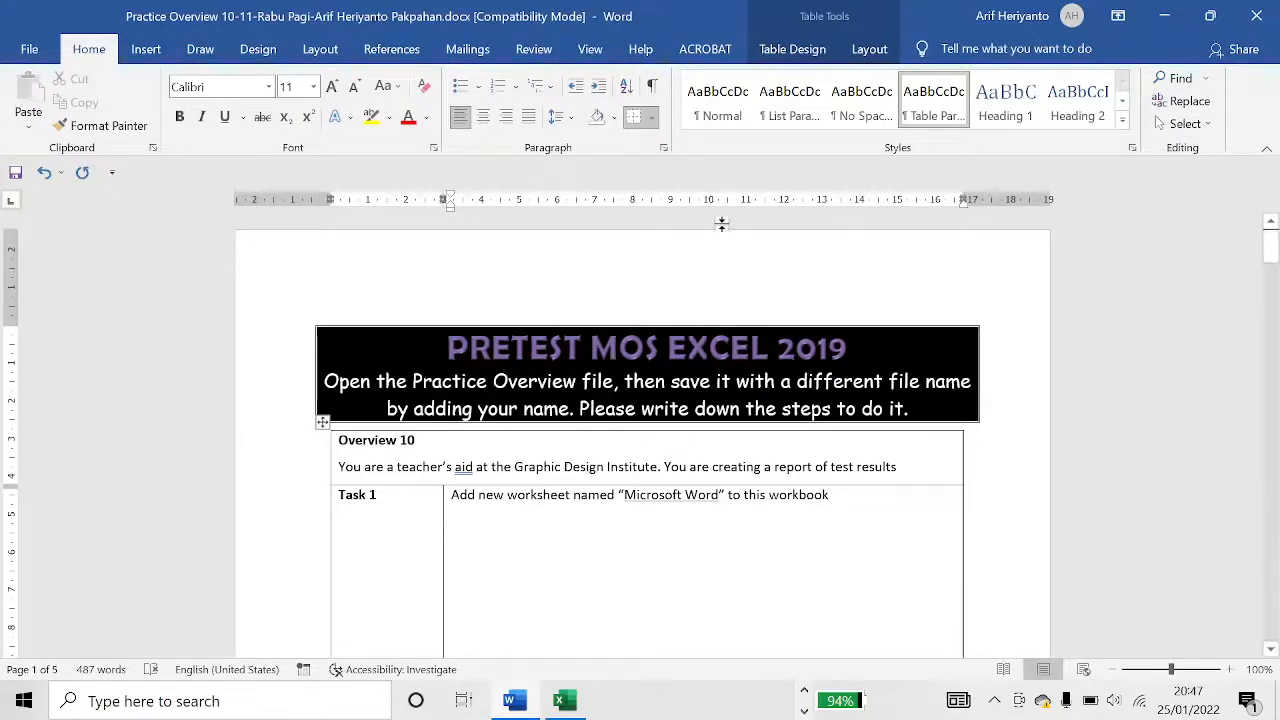
key(alt+Tab)
key(alt+Tab)
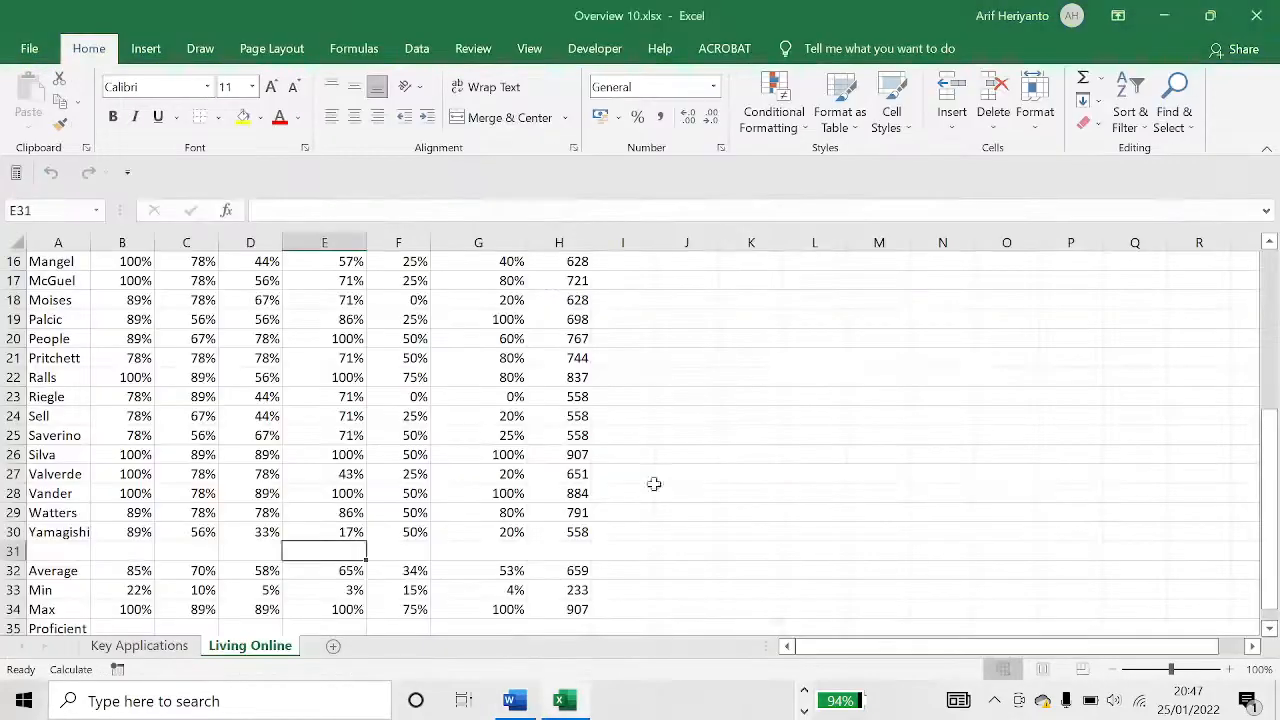
Add a new worksheet named Microsoft Word after the Living Online worksheet.
click(495, 433)
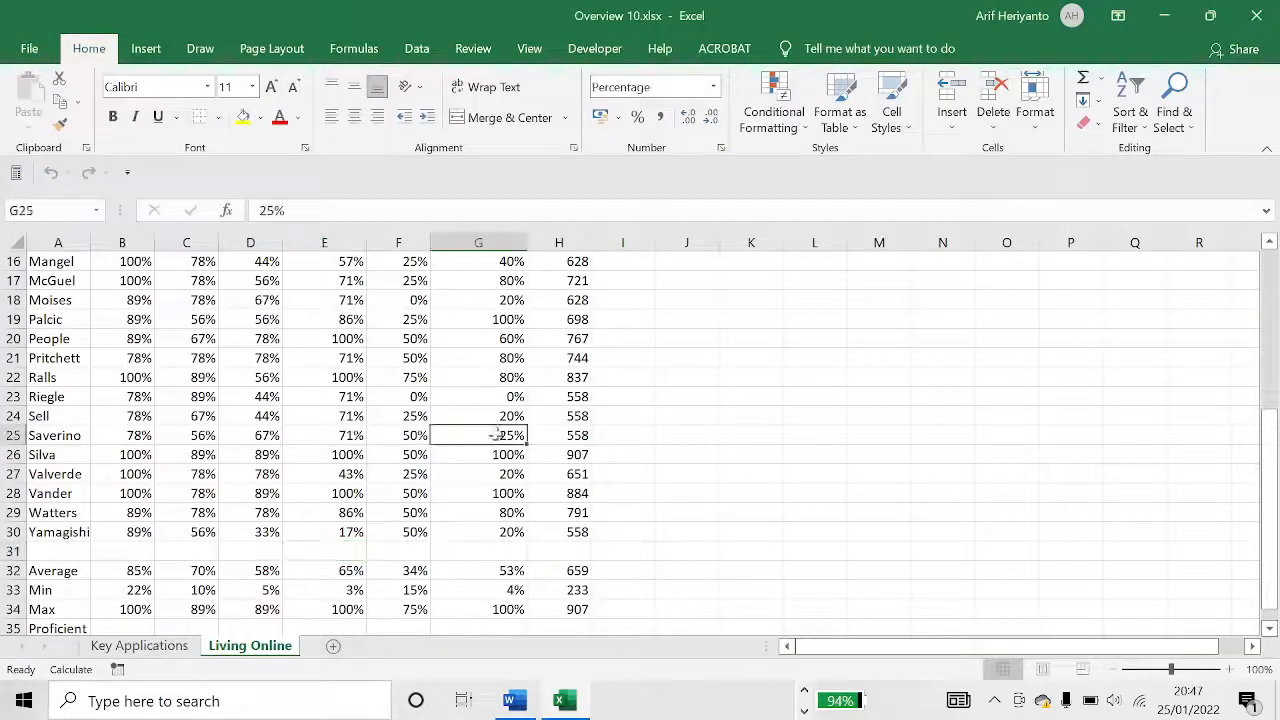
click(333, 647)
right_click(330, 645)
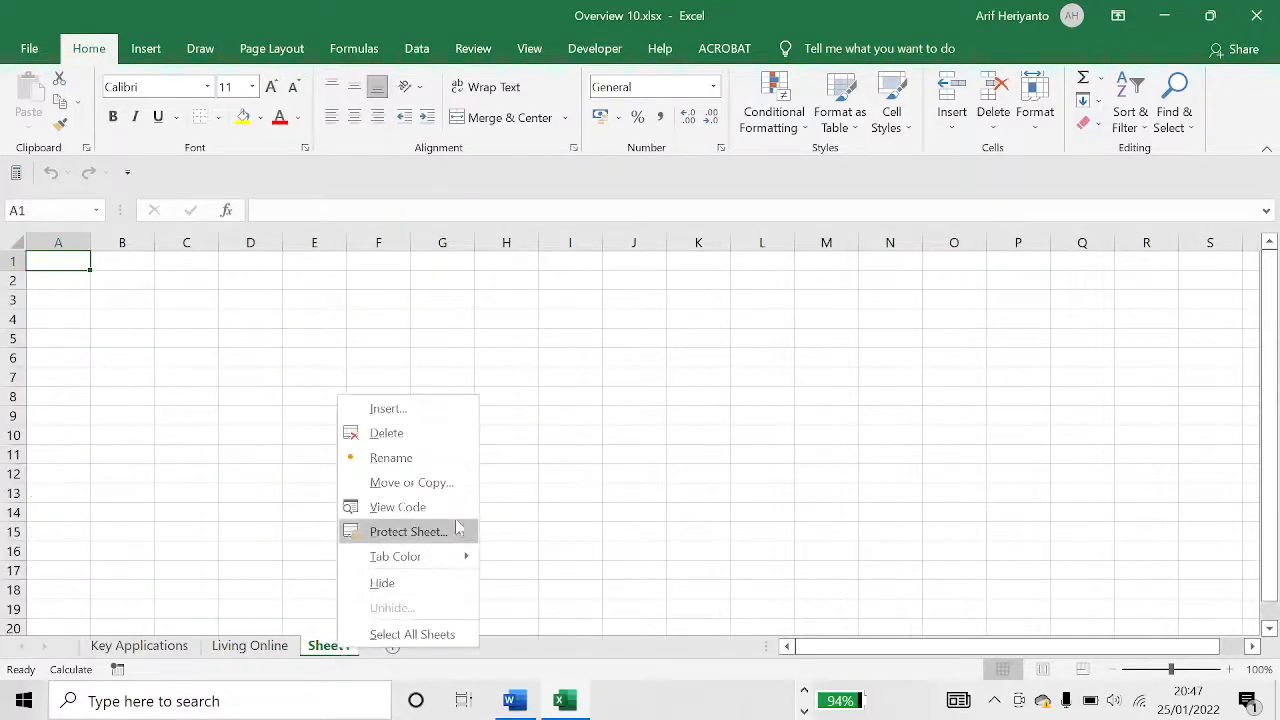
click(437, 457)
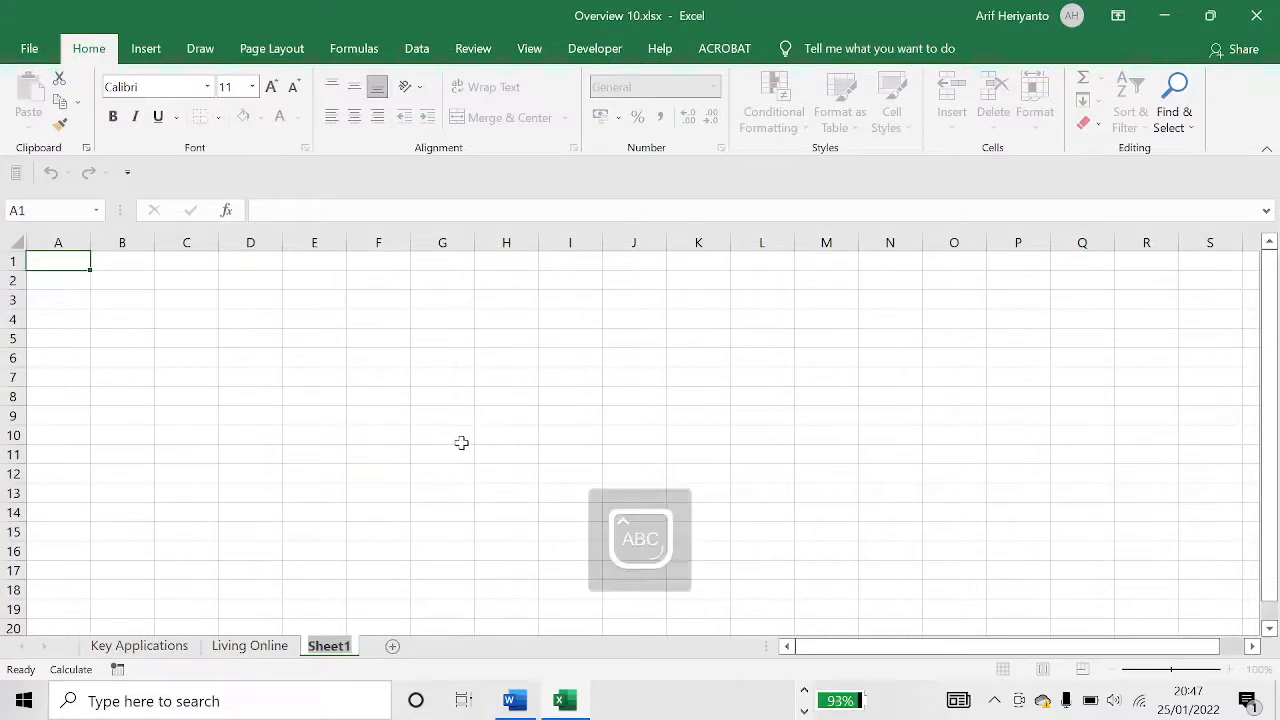
text(M)
key(Caps_Lock)
text(icr)
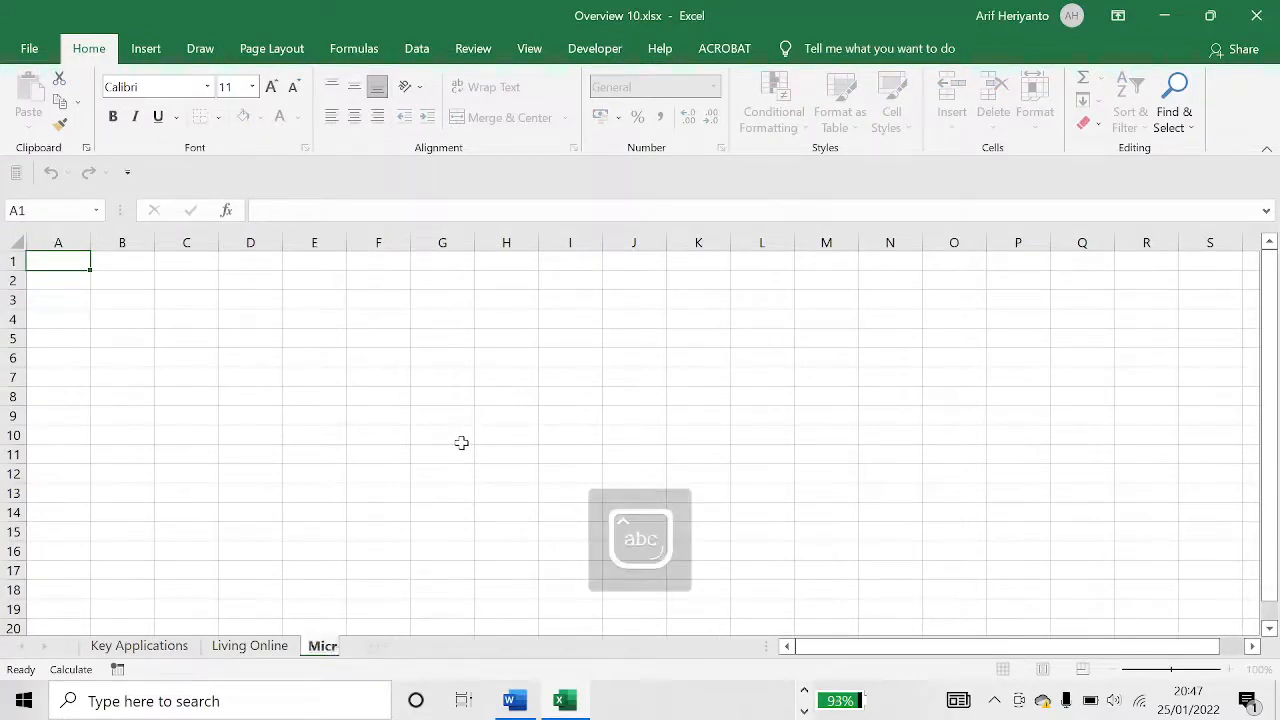
text(osoft)
key(Caps_Lock)
text(W)
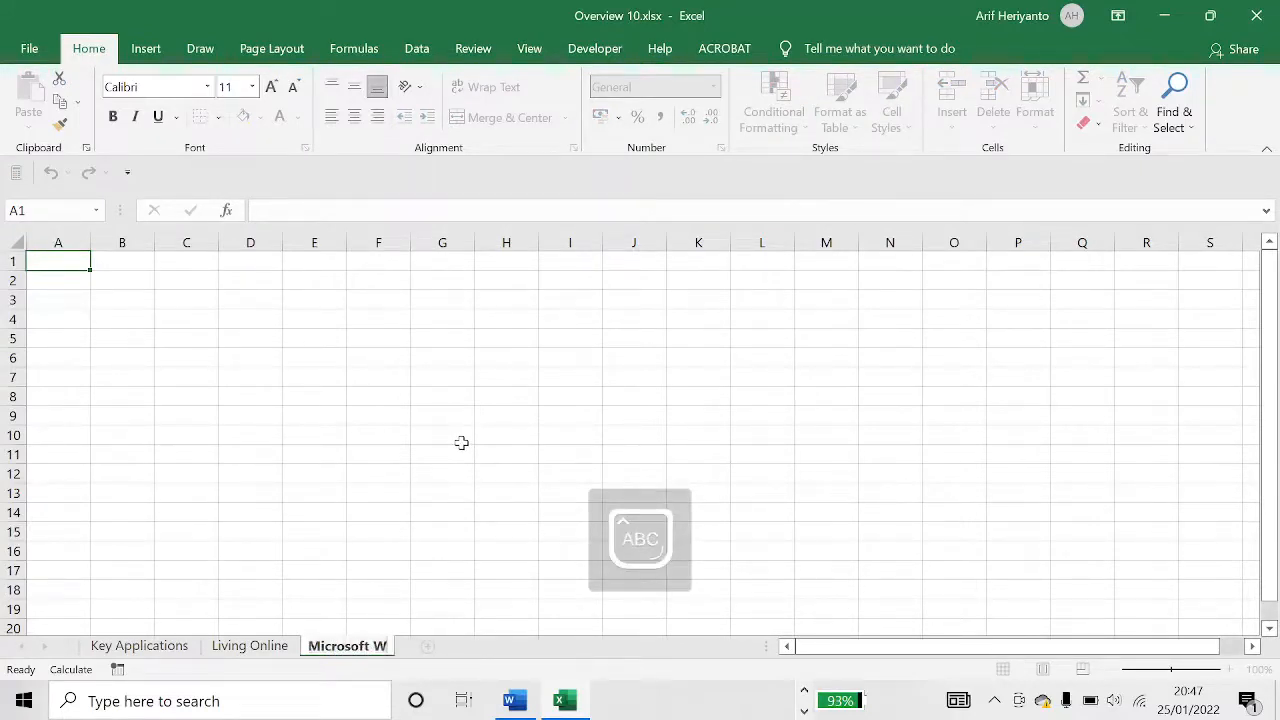
key(Caps_Lock)
text(ord)
key(Return)
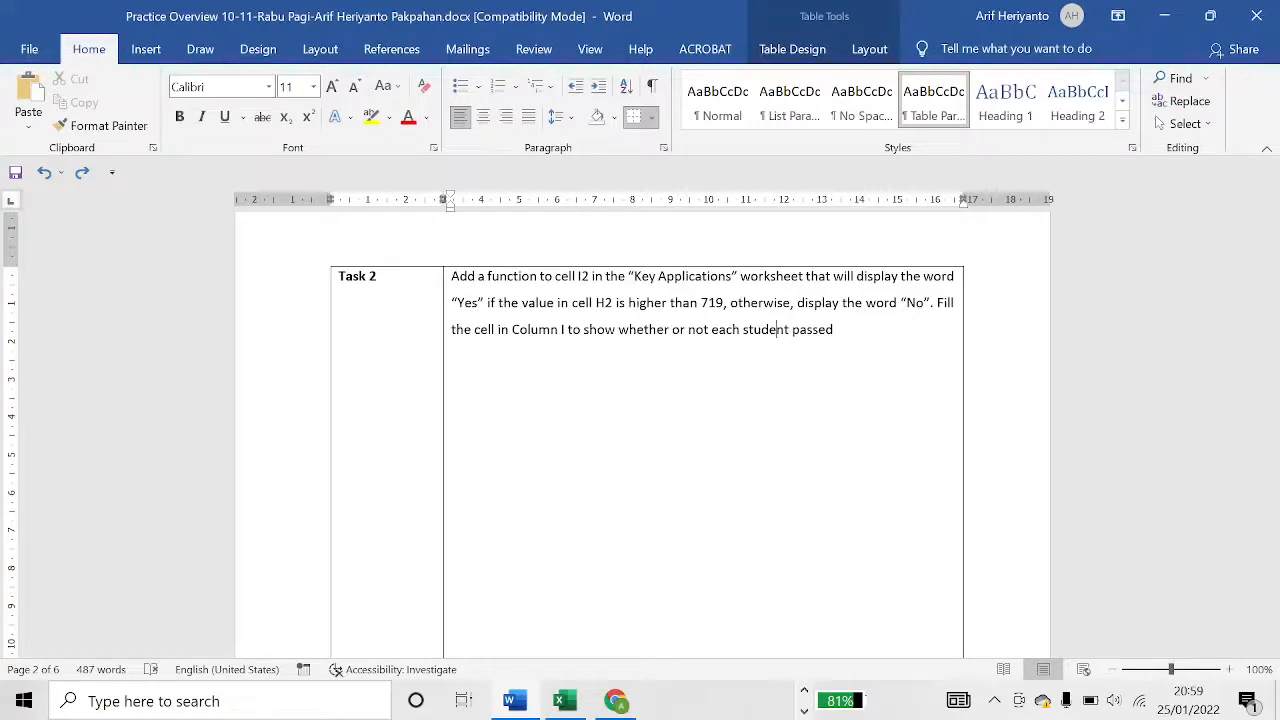
Switch to Excel and enter the formula =IF(H2>719;"Yes"; "No") in cell I2 of the Key Applications worksheet.
key(alt+Tab)
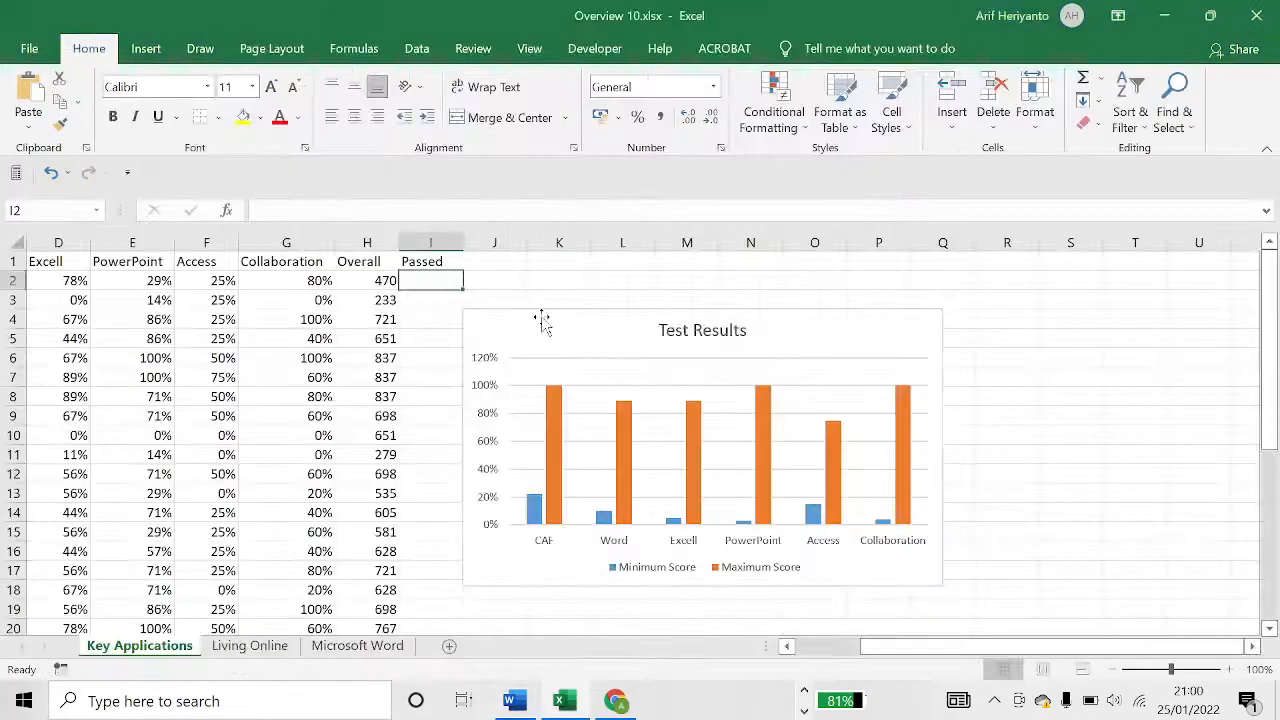
click(584, 285)
click(445, 281)
click(365, 211)
text(=IF(H2>719;"Yes"; "No"))
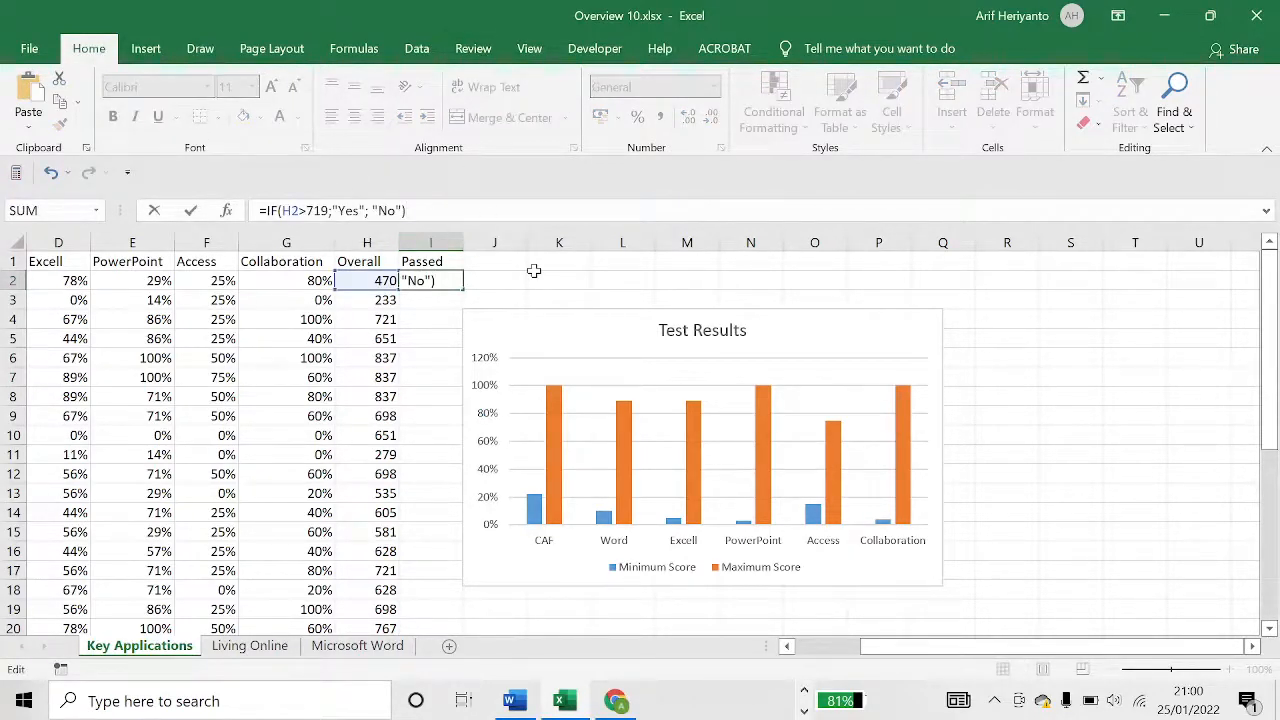
key(Return)
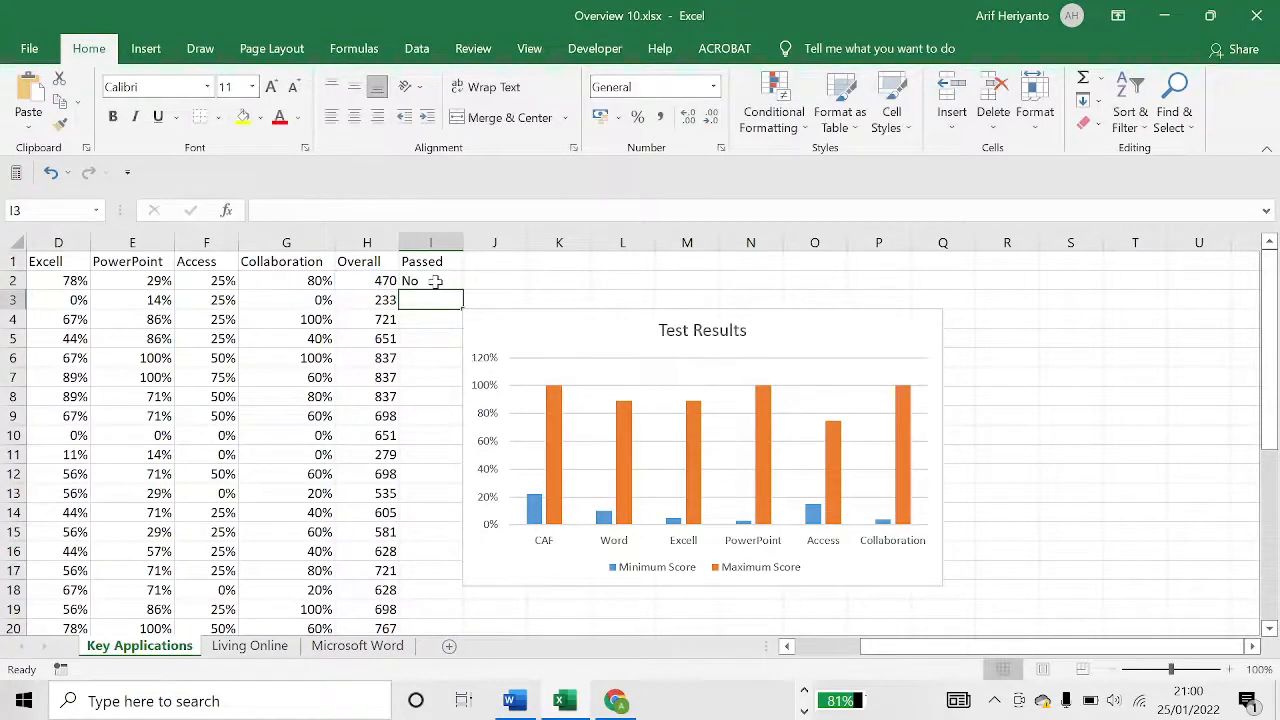
Fill the formula in I2 down the Passed column to row 34 and deselect the range.
click(437, 282)
double_click(463, 289)
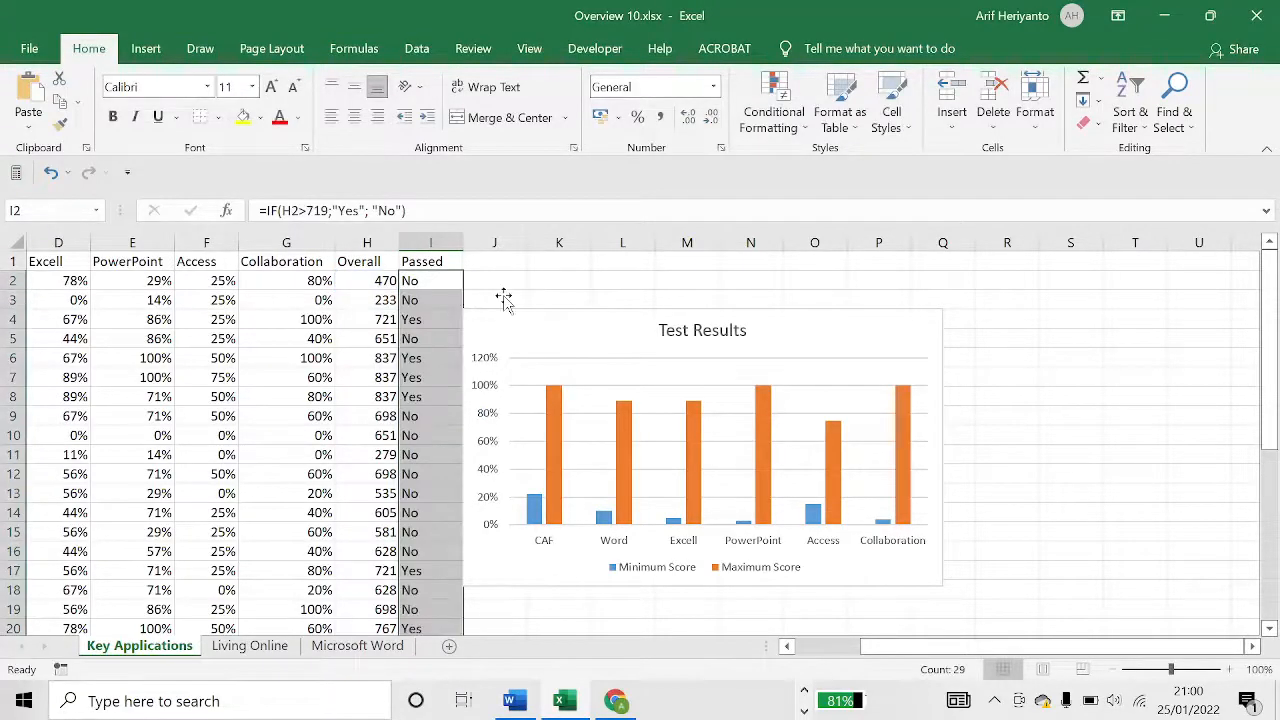
scroll(498, 313, down, 7)
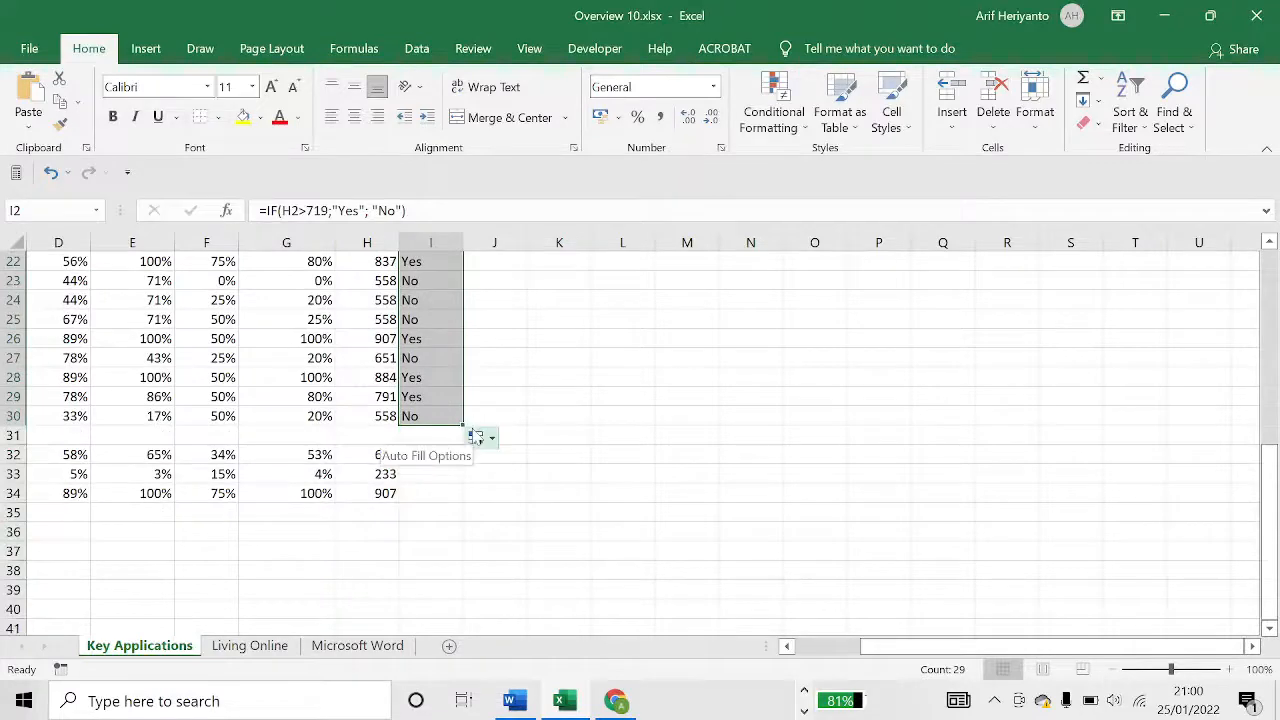
drag(463, 426, 456, 502)
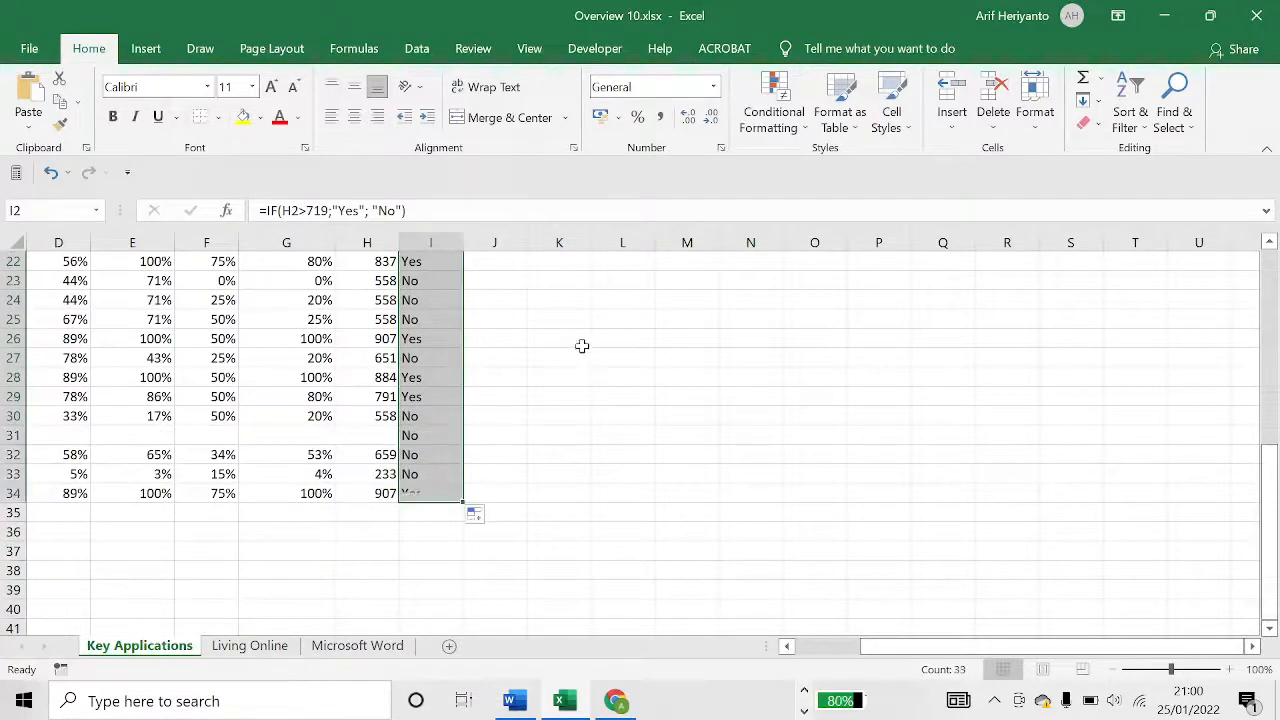
scroll(574, 339, up, 1)
scroll(574, 339, up, 6)
click(535, 278)
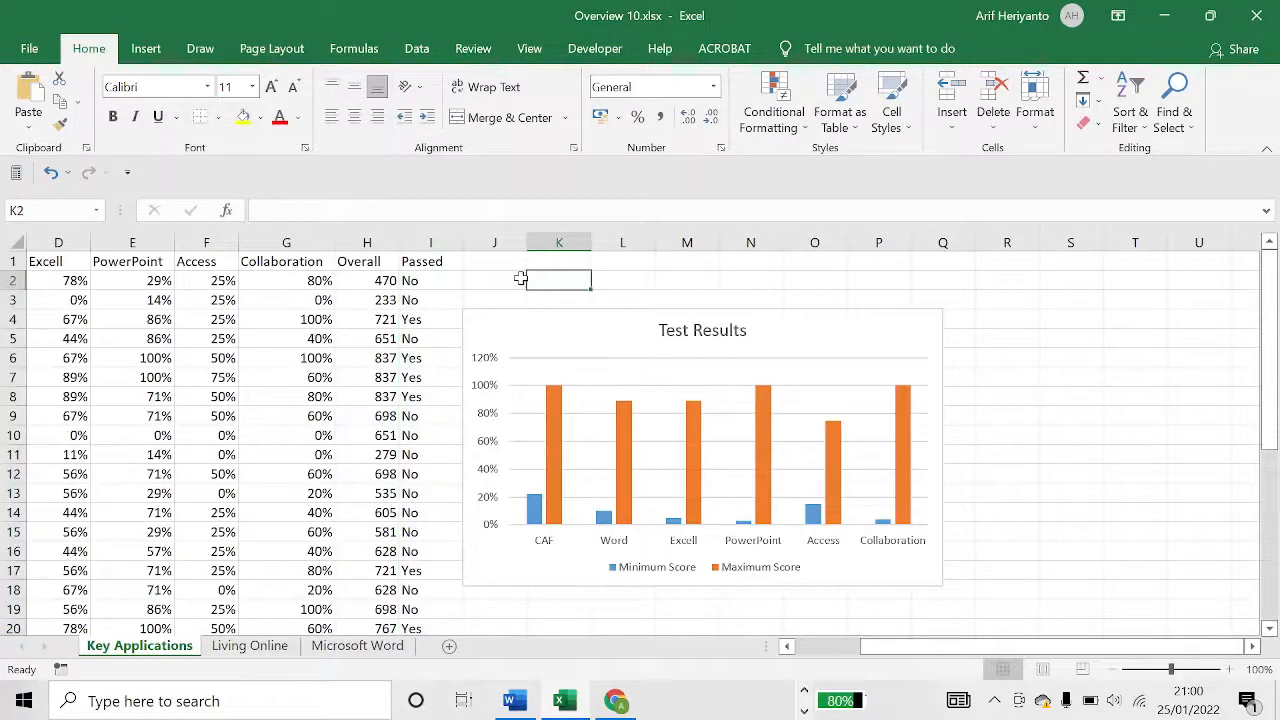
Check the Task 3 instructions in the Word practice document and go back to the Key Applications worksheet in Excel.
key(alt+Tab)
scroll(640, 430, up, 3)
scroll(640, 430, down, 1)
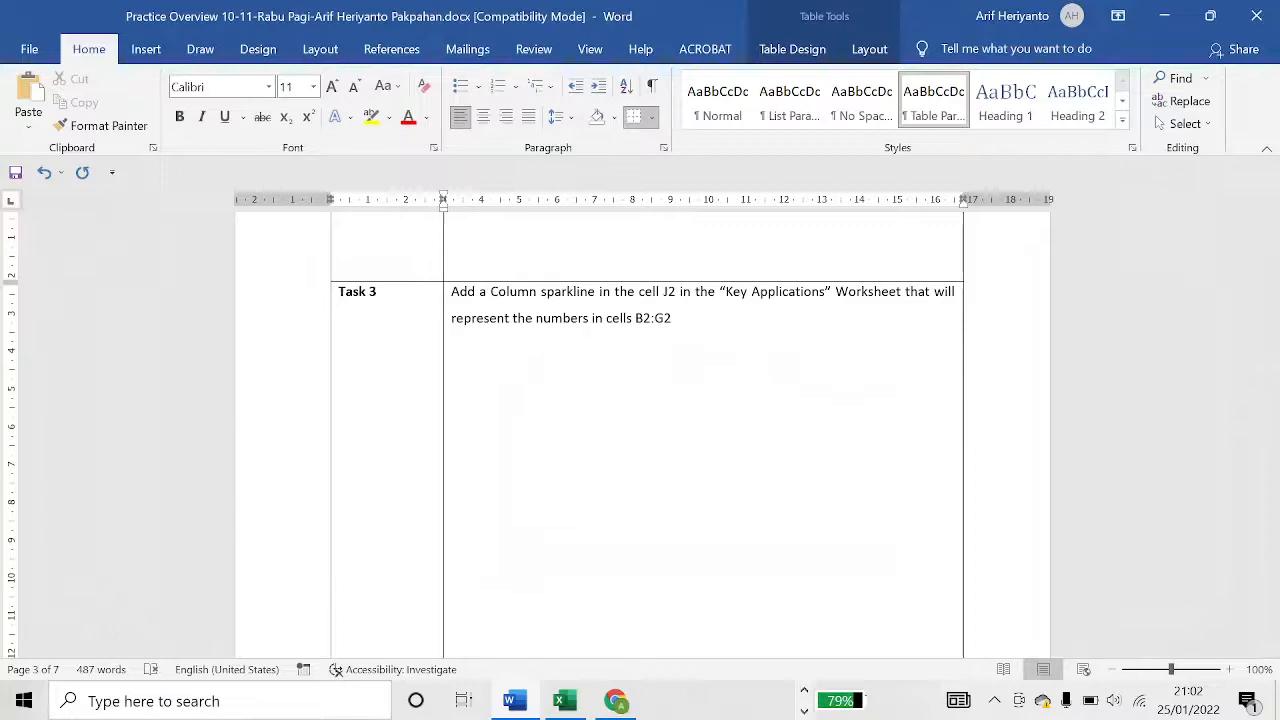
key(alt+Tab)
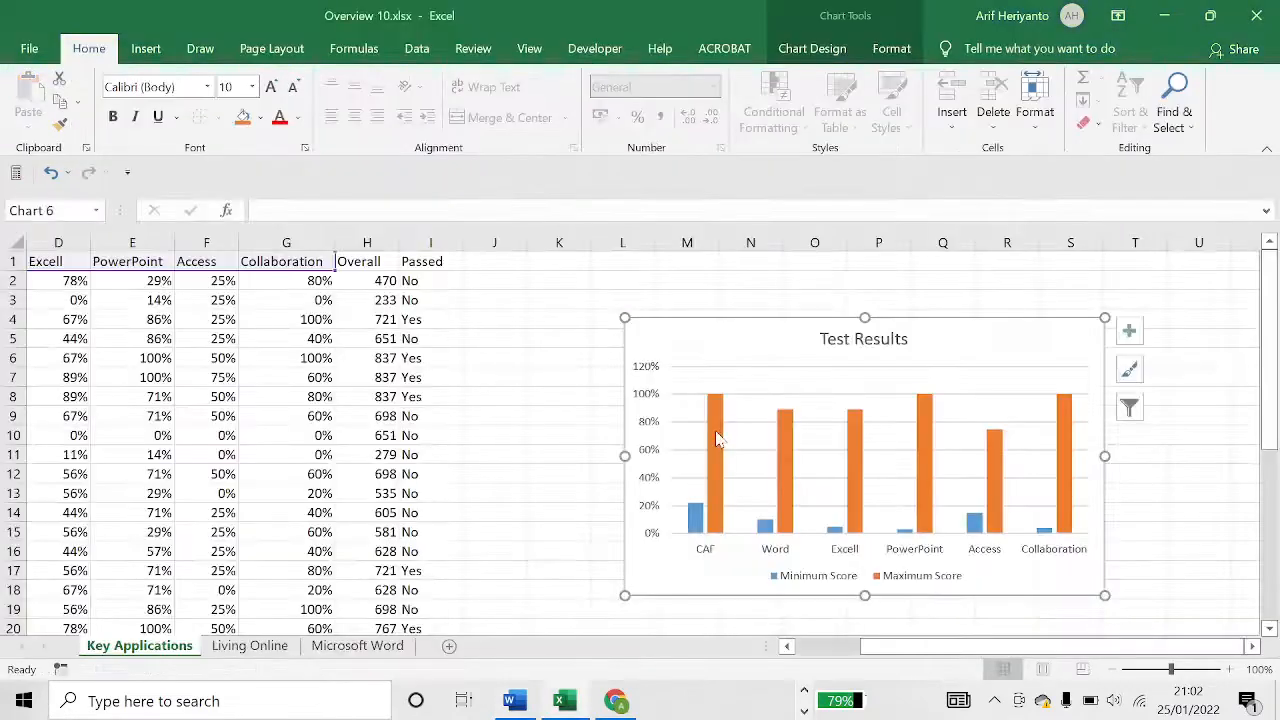
Insert a Column sparkline in cell J2 of the Key Applications worksheet using the data range B2:G2.
click(318, 396)
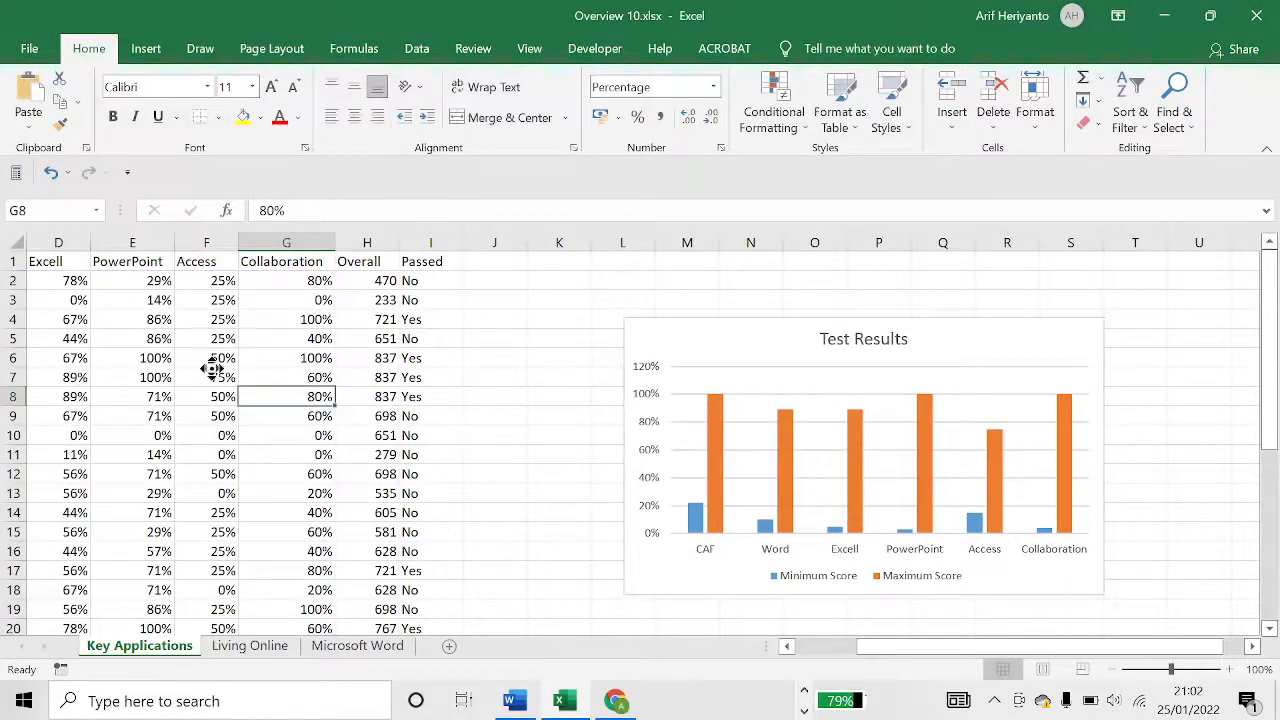
scroll(212, 368, left, 1)
scroll(428, 343, right, 20)
scroll(428, 343, left, 20)
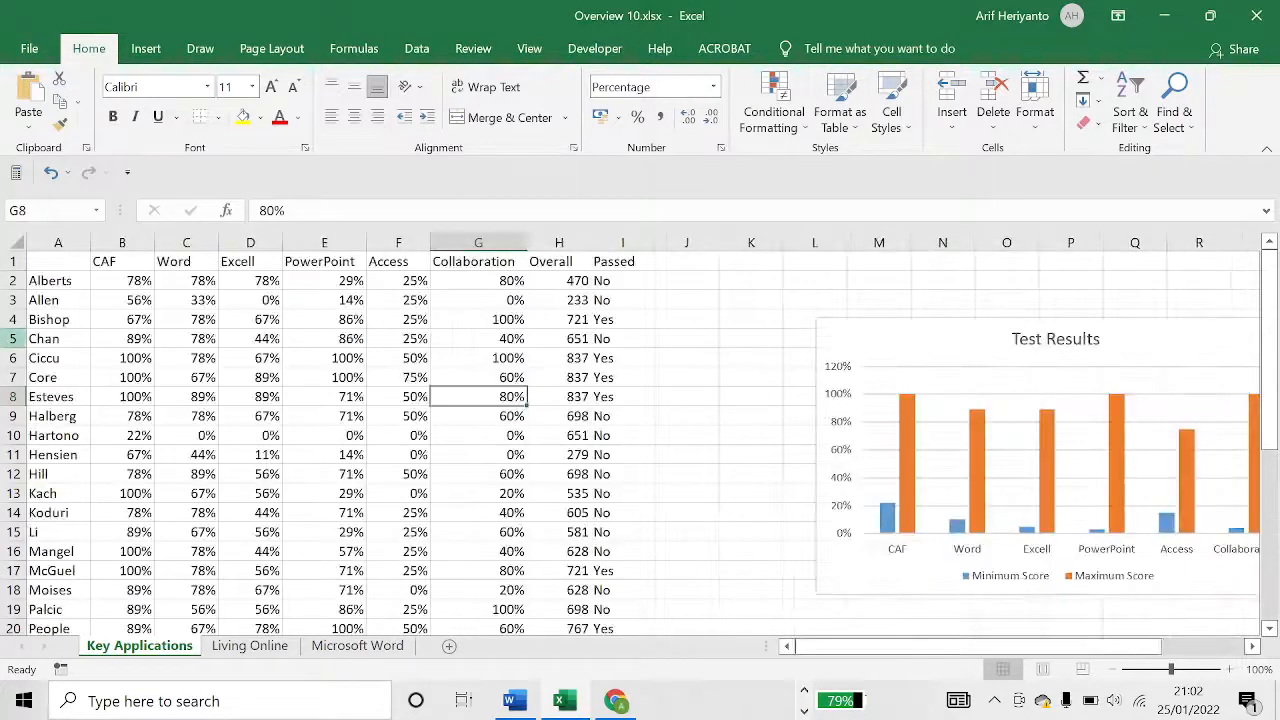
click(690, 429)
click(676, 278)
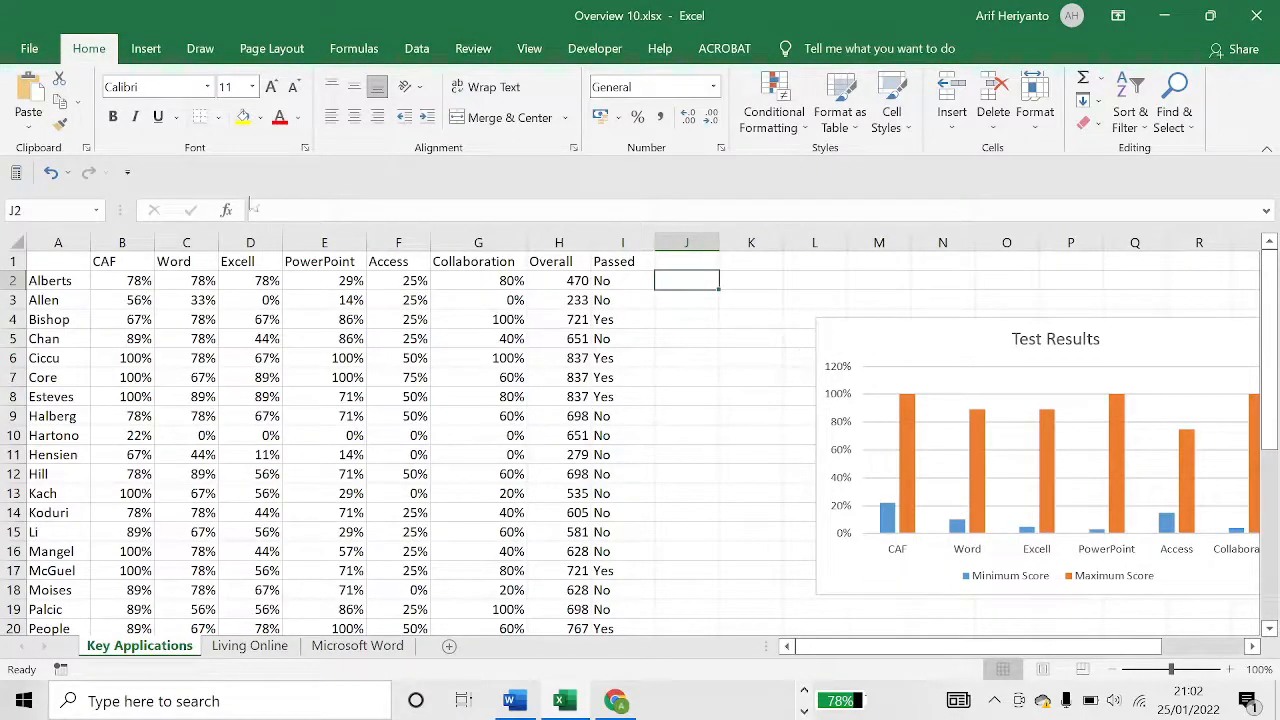
click(146, 48)
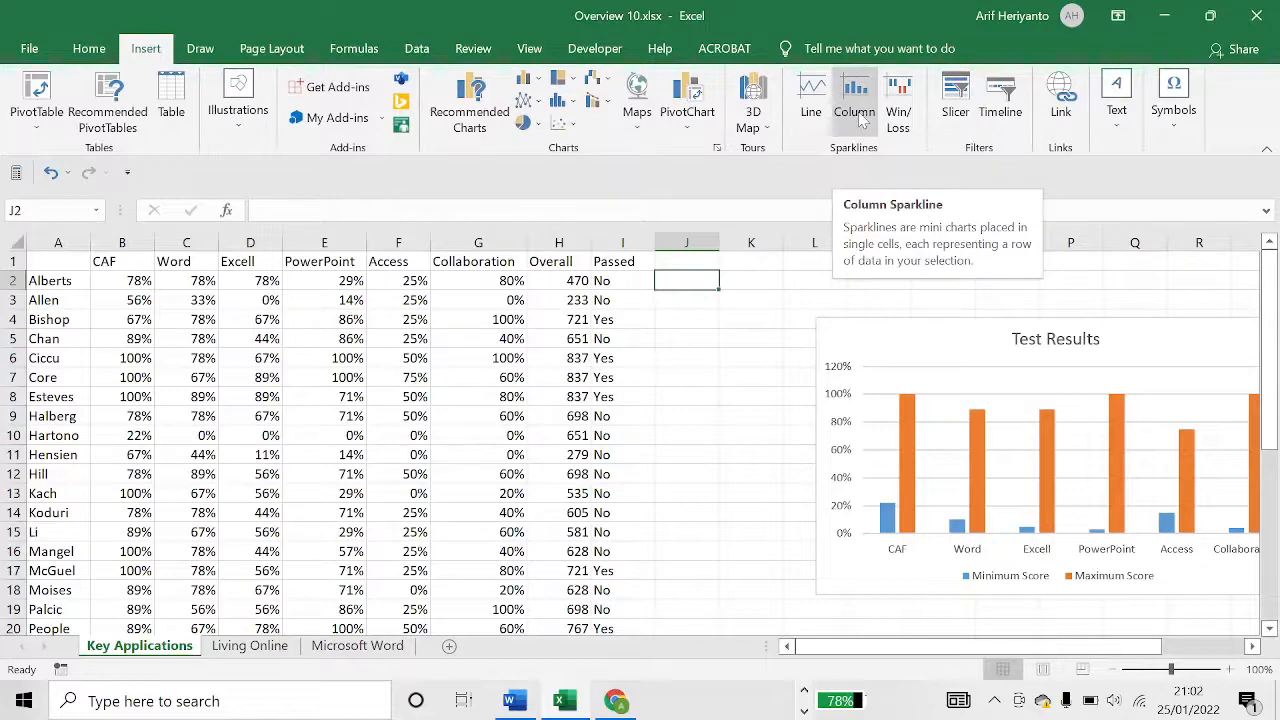
click(855, 112)
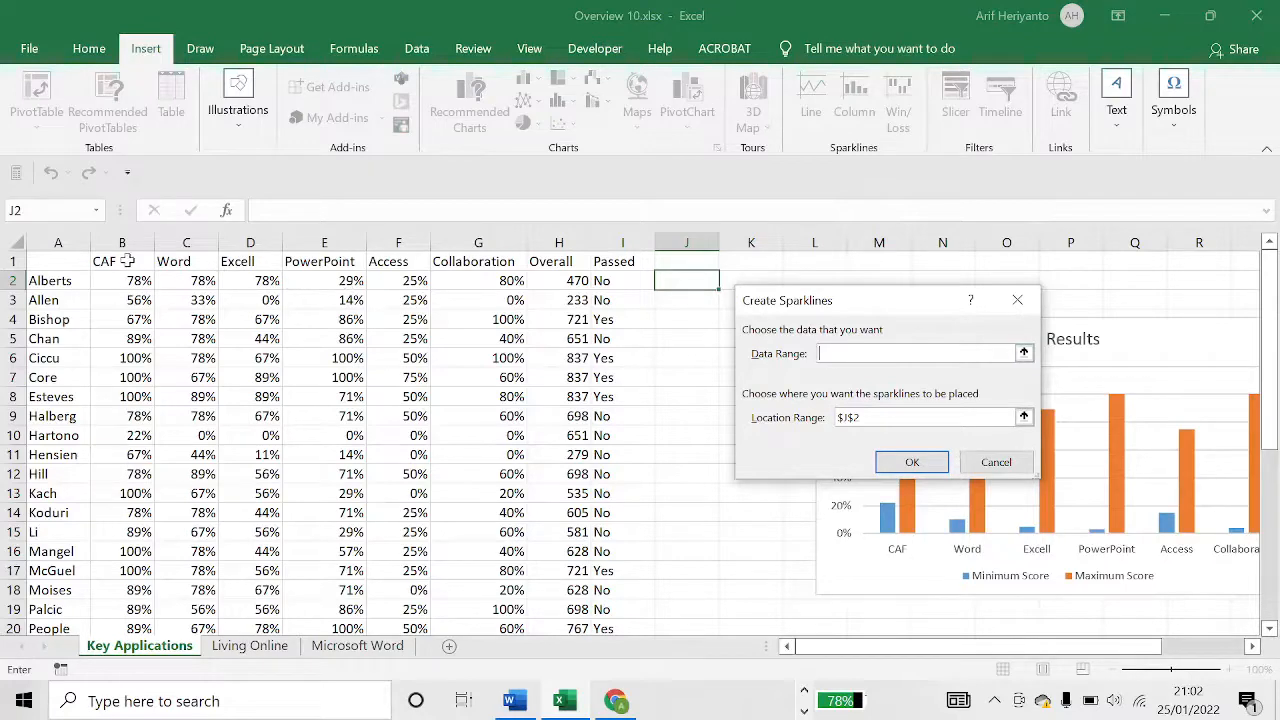
drag(121, 280, 515, 280)
click(930, 468)
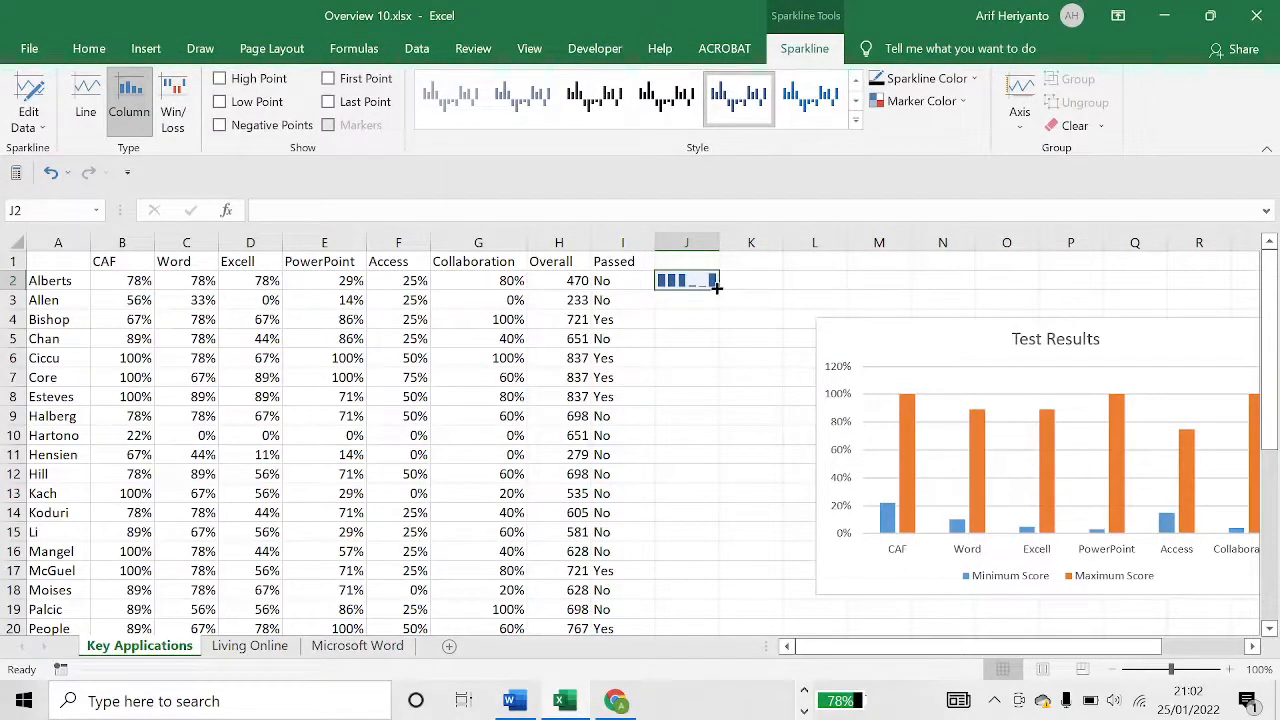
Fill the column sparkline in J2 down to row 34 of the Key Applications worksheet and deselect the range.
drag(716, 287, 679, 618)
scroll(755, 390, up, 5)
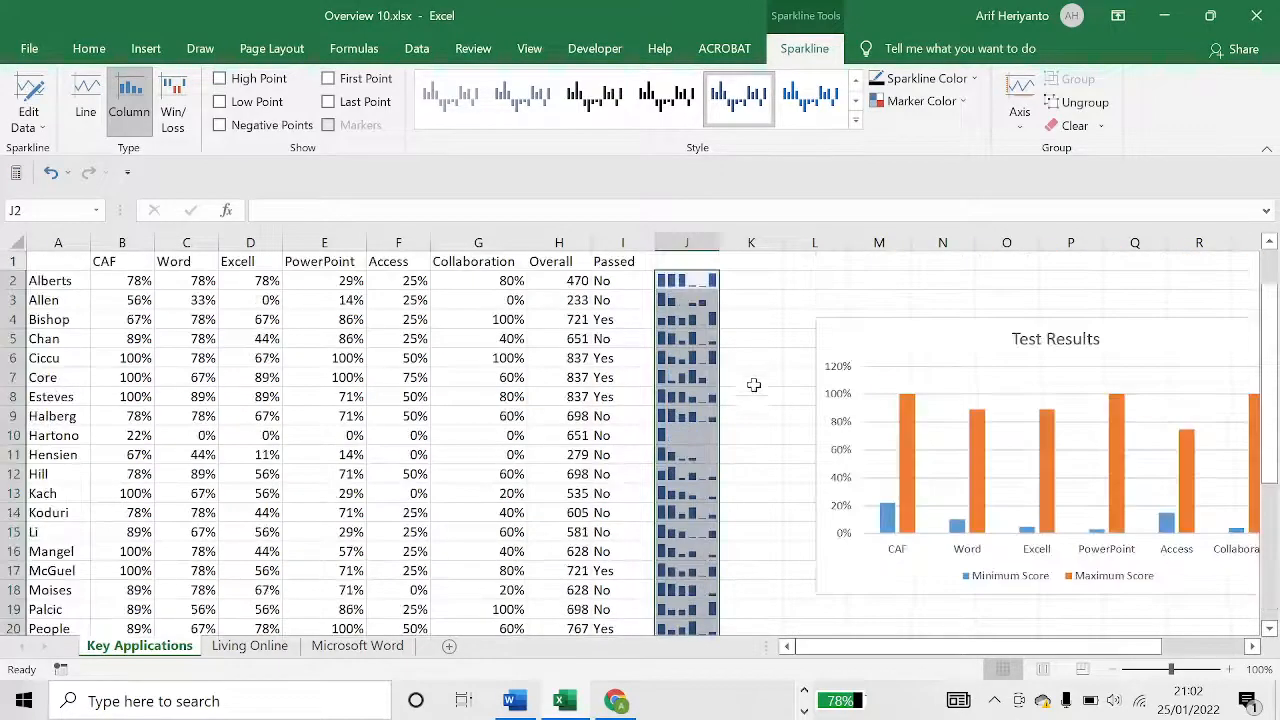
click(567, 344)
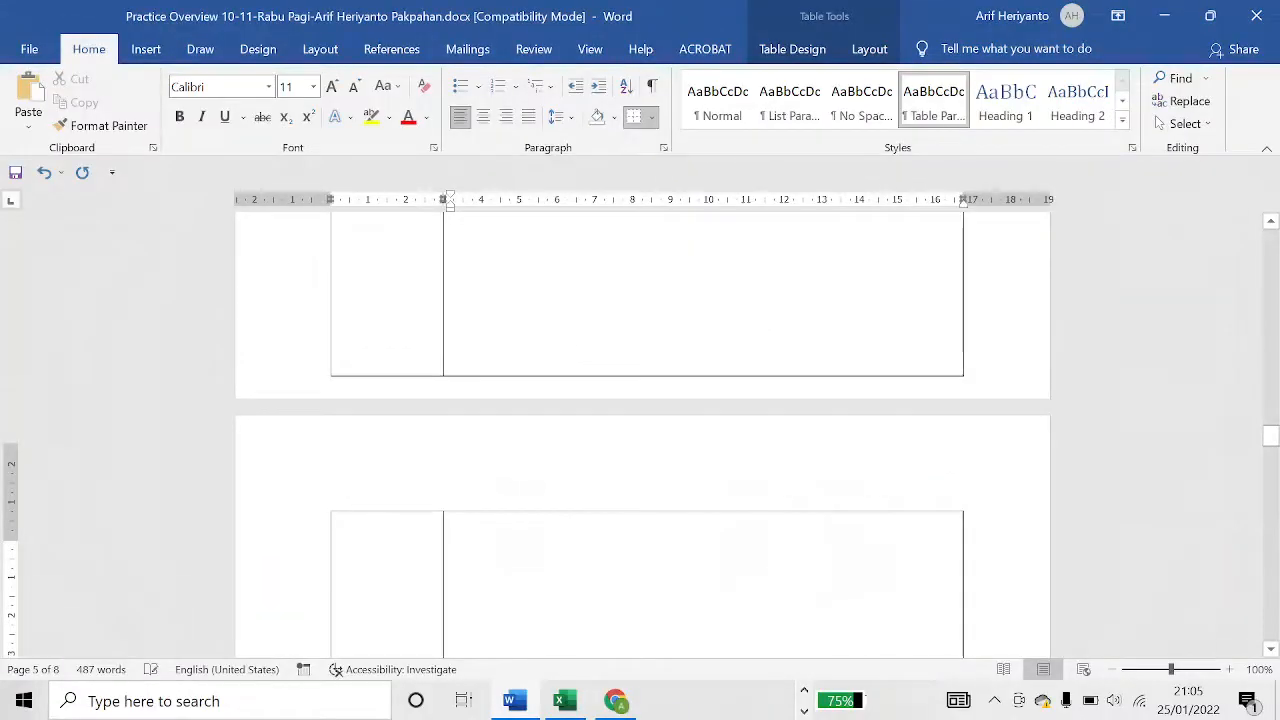
Check Task 4 in the Word practice document, then return to Excel and open the data source settings of the Test Results chart.
scroll(643, 435, down, 5)
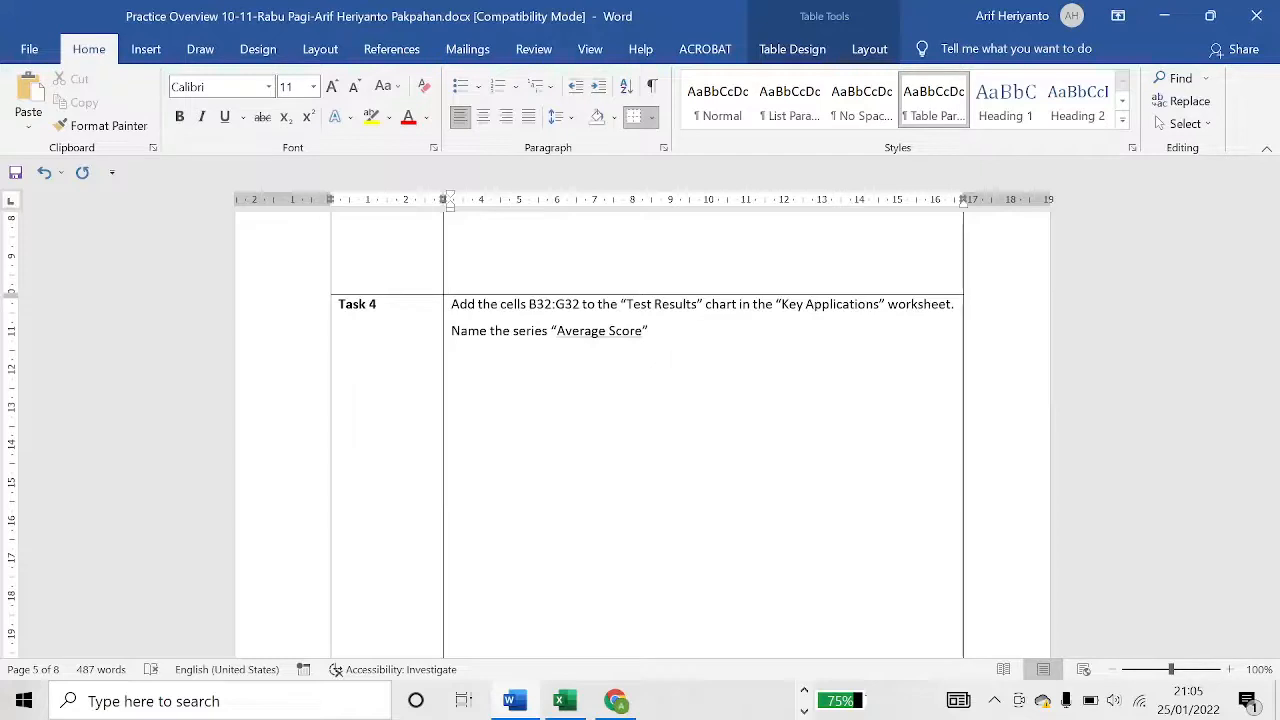
key(alt+Tab)
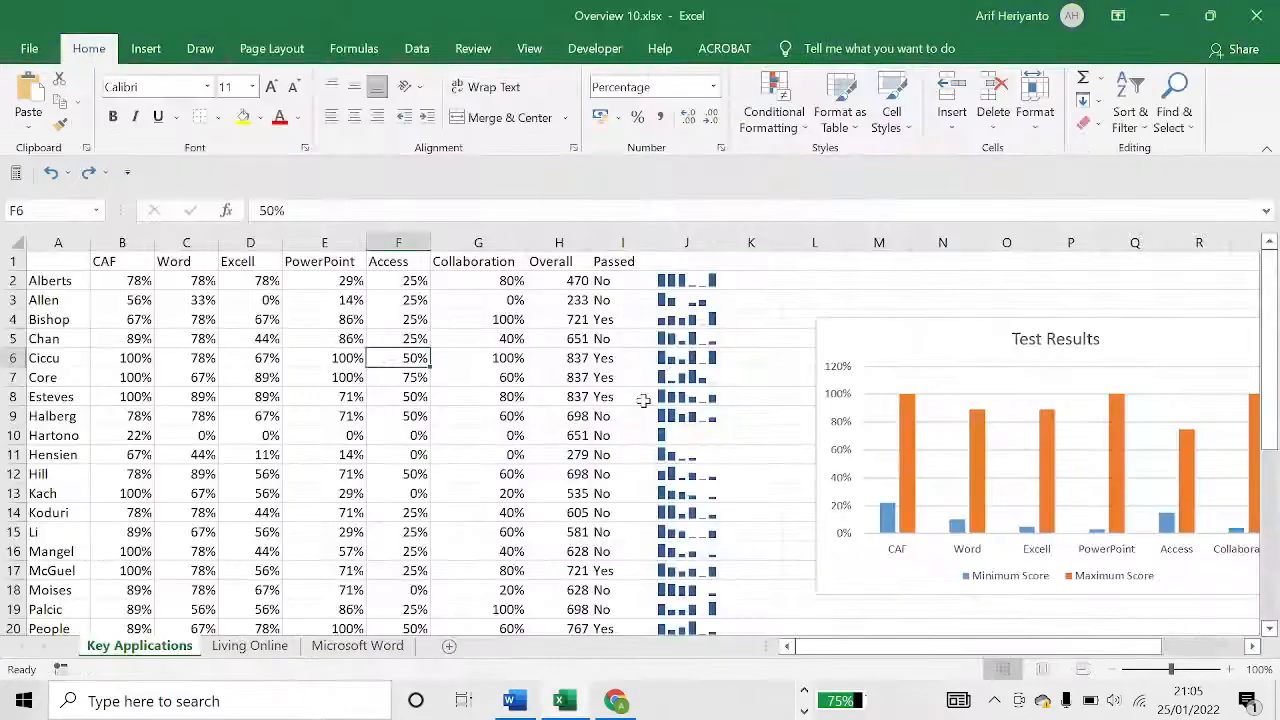
click(1042, 350)
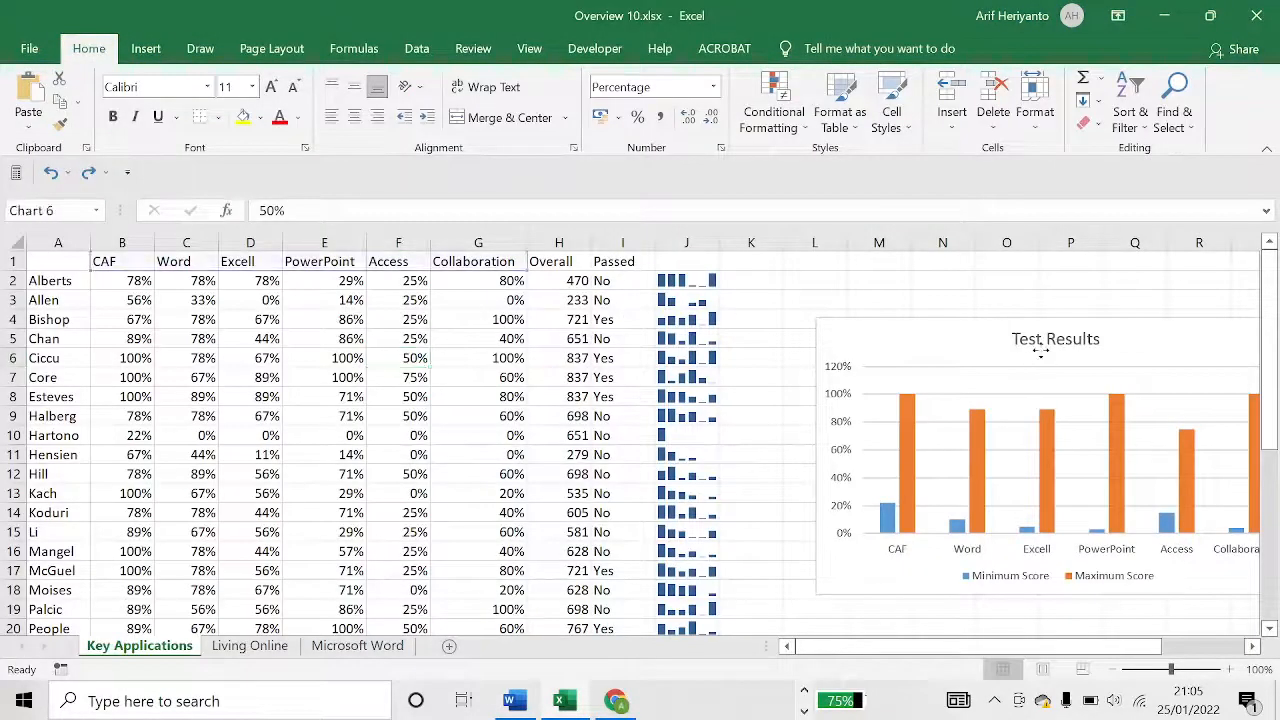
click(982, 358)
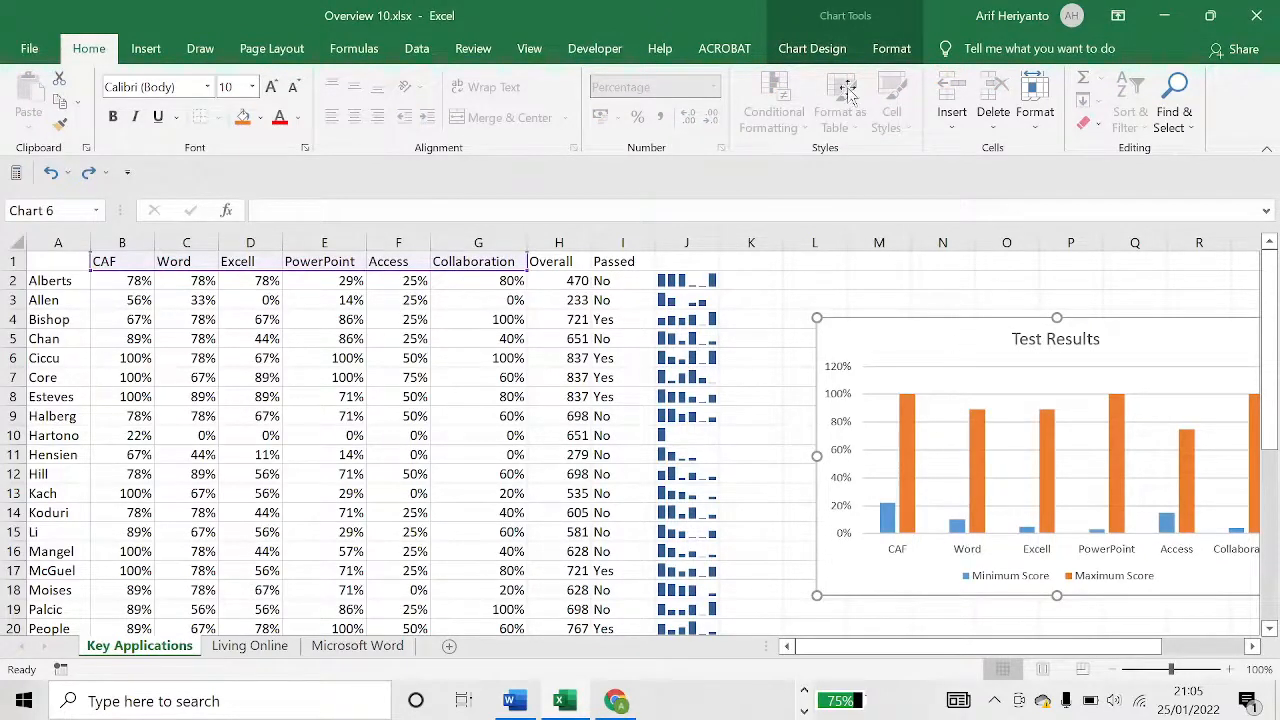
click(818, 50)
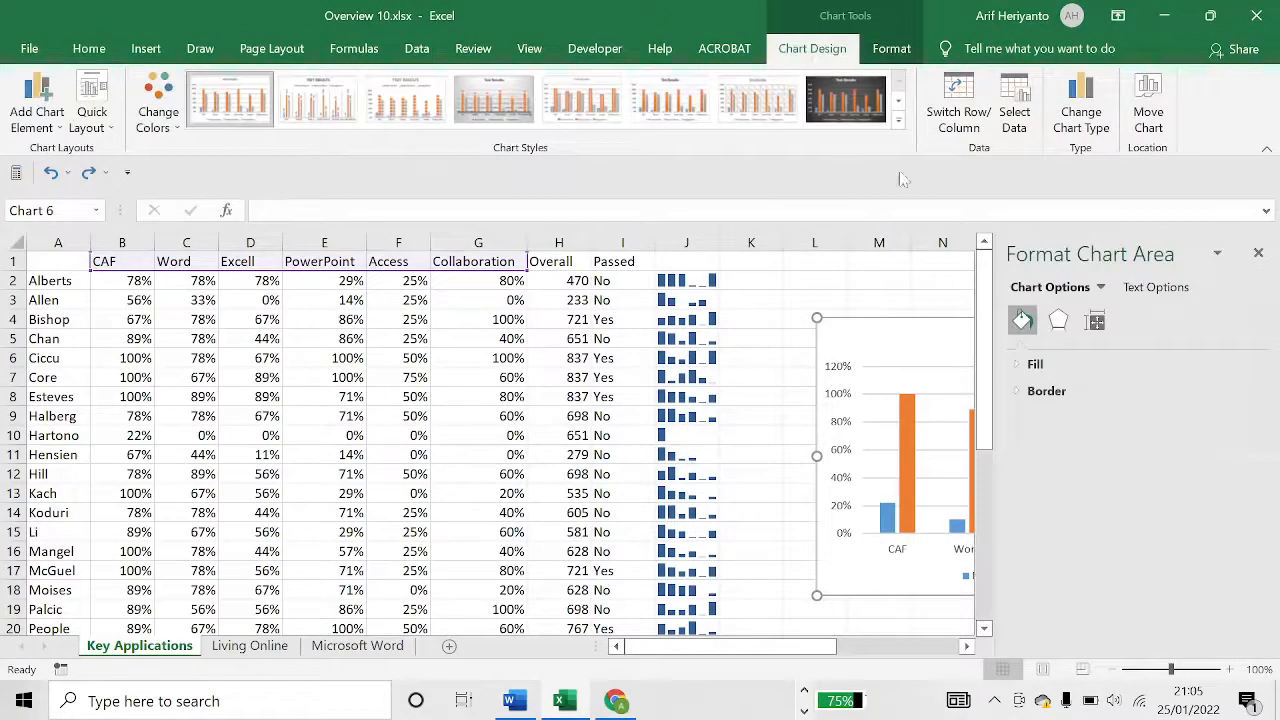
click(1030, 120)
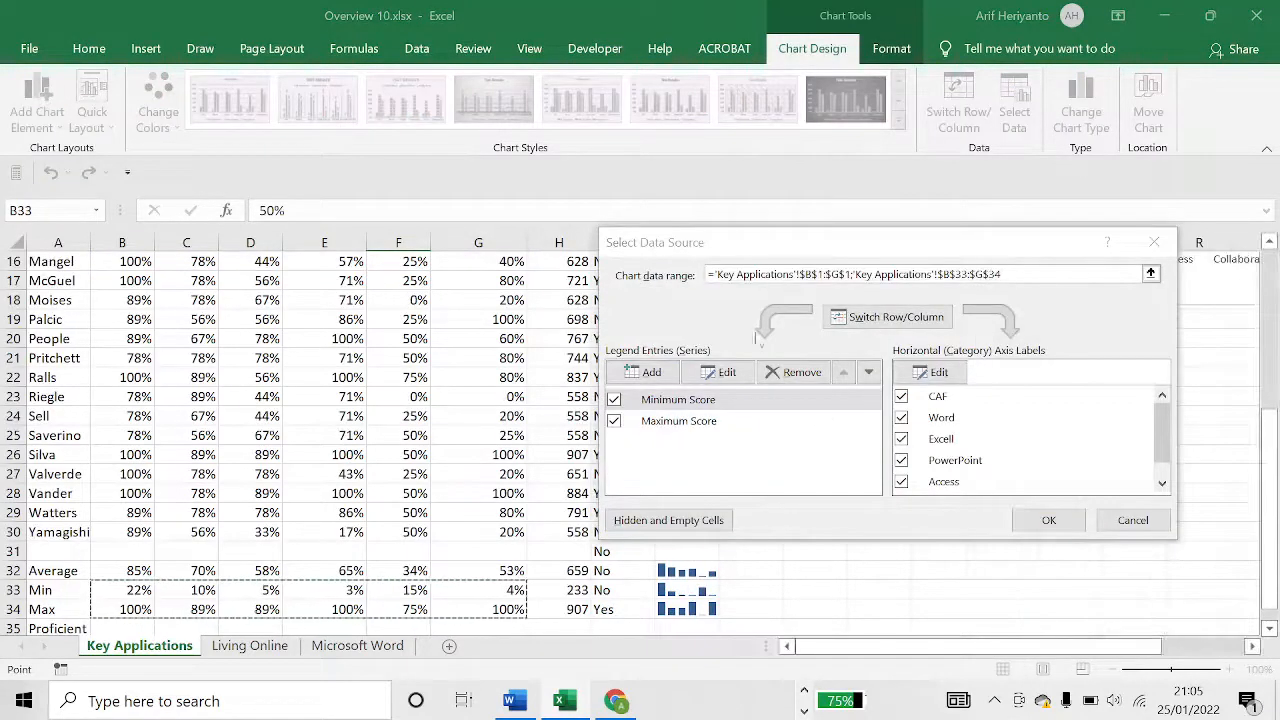
Add a new series named "Average Score" to the Test Results chart and clear its default series values.
click(651, 372)
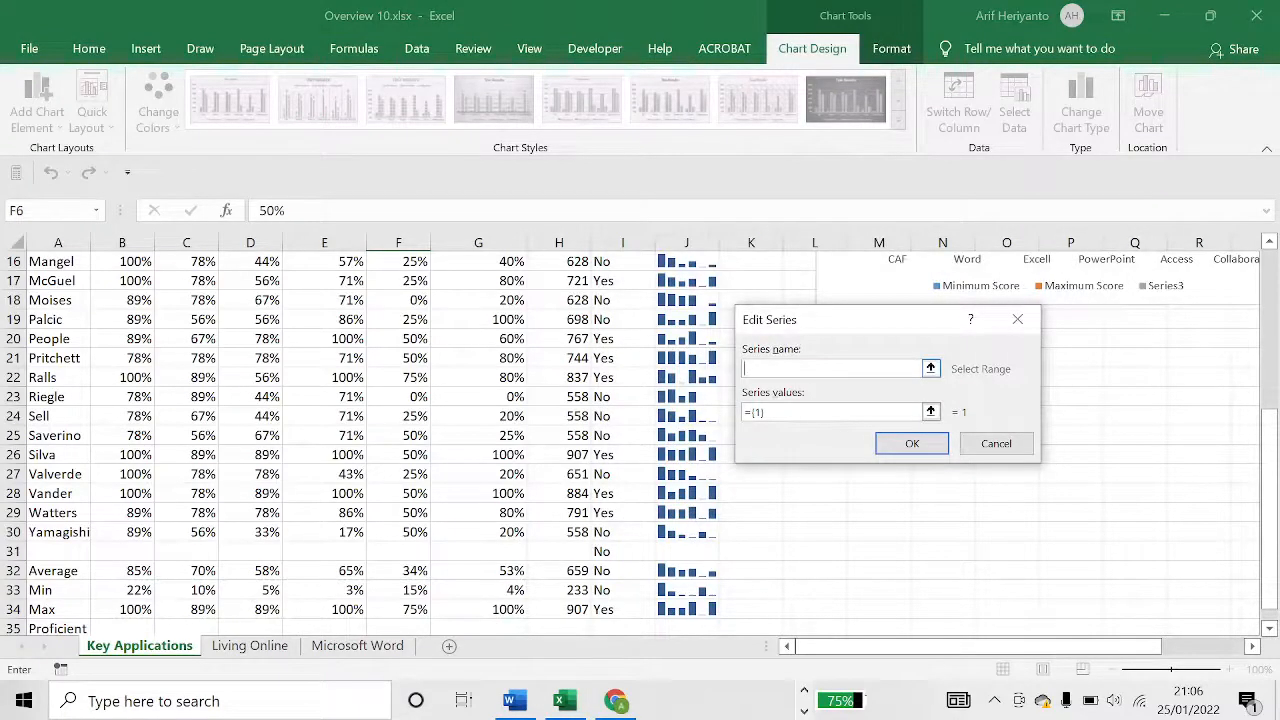
key(Caps_Lock)
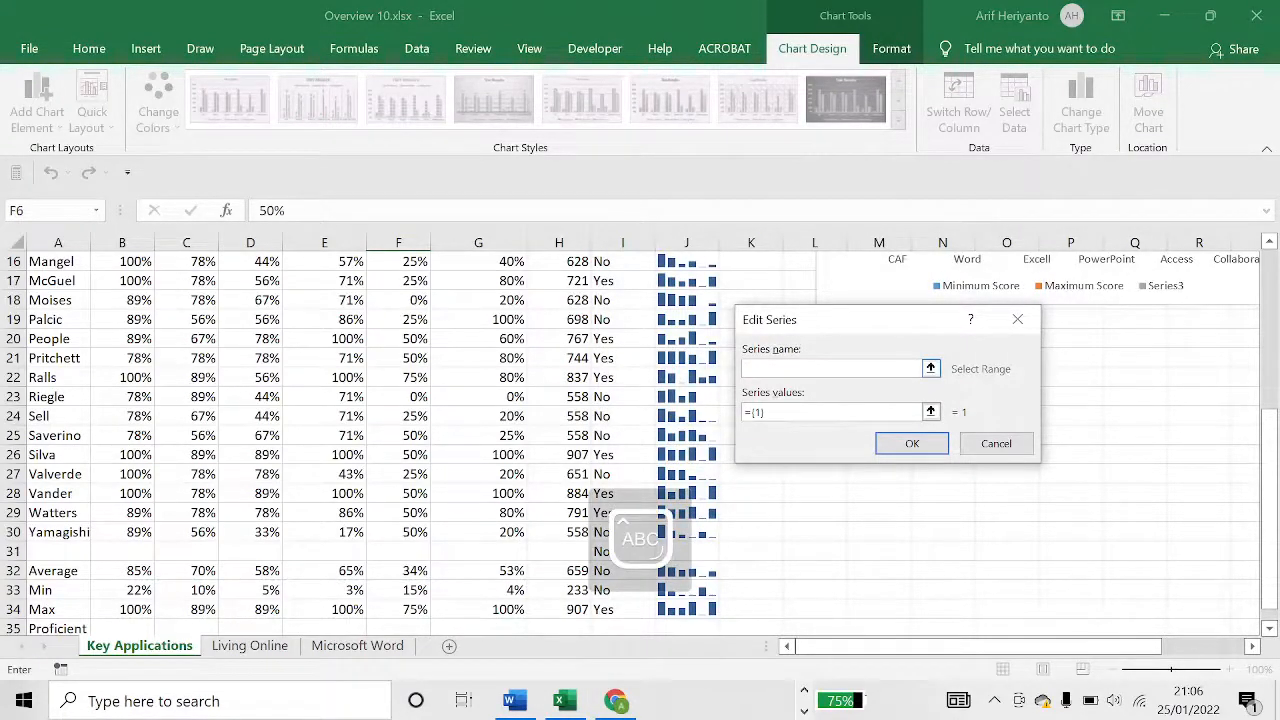
text(A)
key(Caps_Lock)
text(verage Score)
key(Tab)
key(BackSpace)
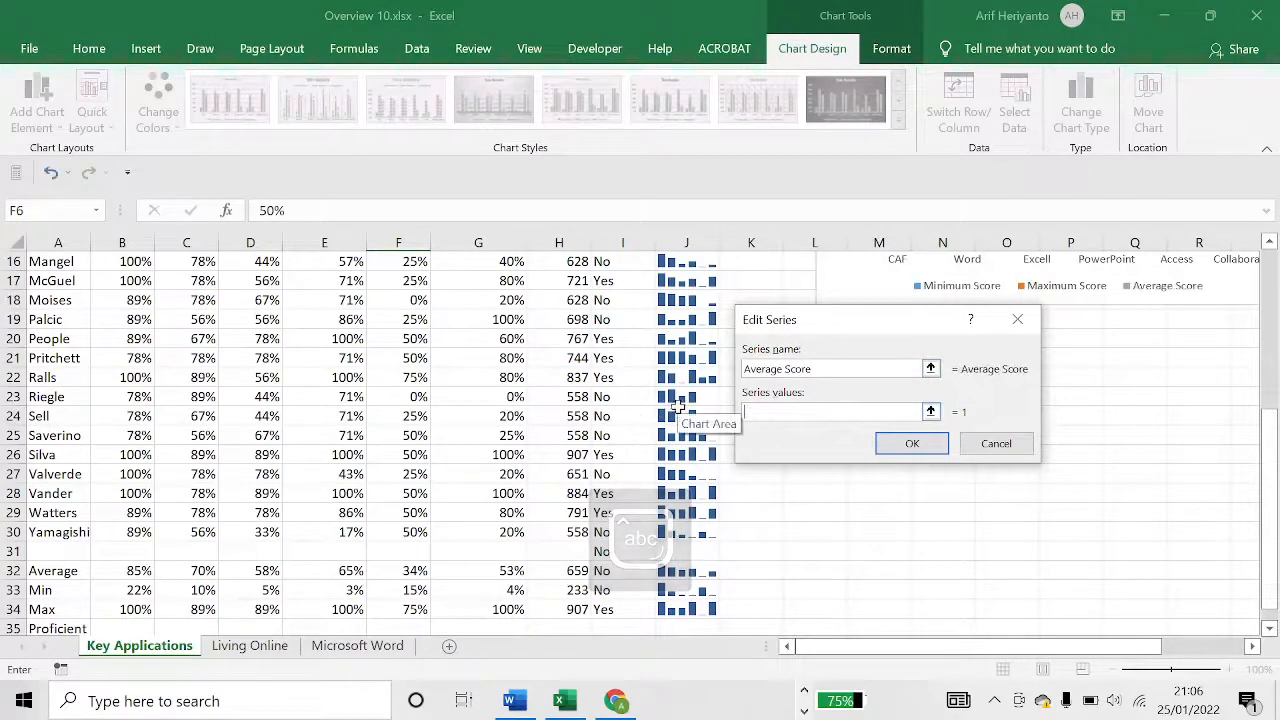
Set the Average Score series values to B2:G2 of the Key Applications worksheet and apply the chart data changes.
scroll(415, 338, up, 2)
scroll(420, 345, up, 3)
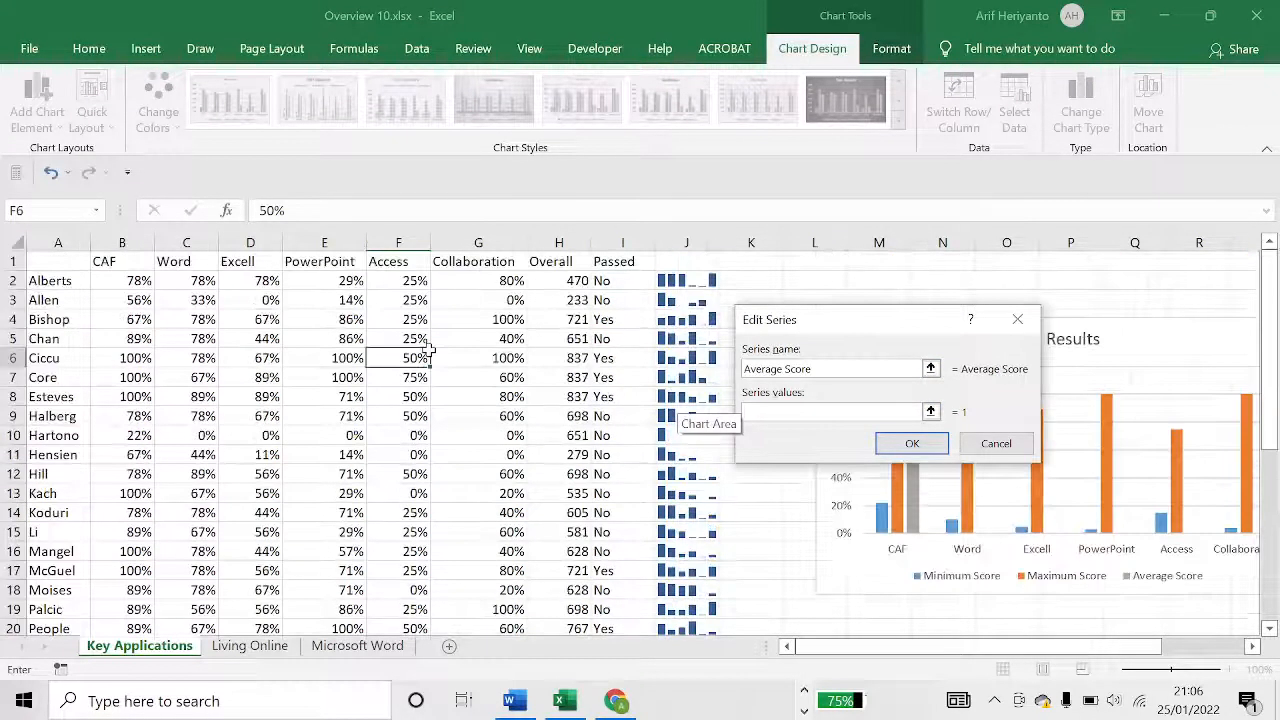
click(130, 283)
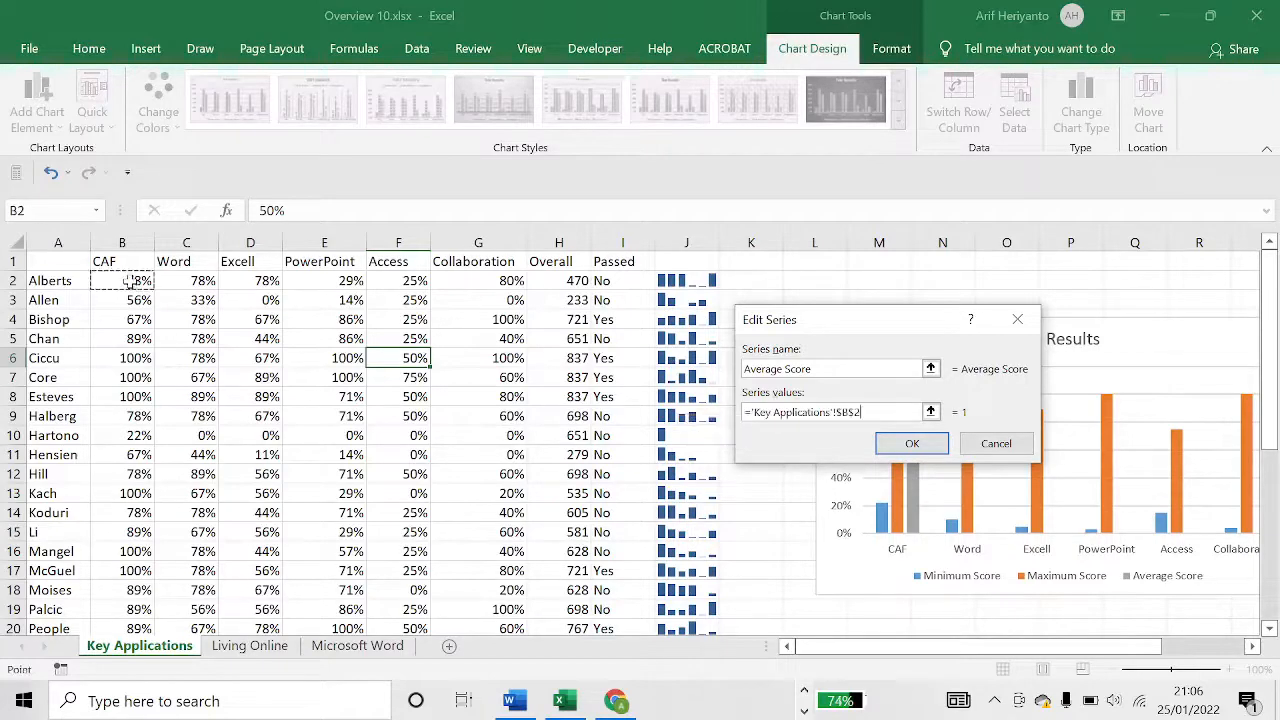
shift+click(487, 280)
click(926, 447)
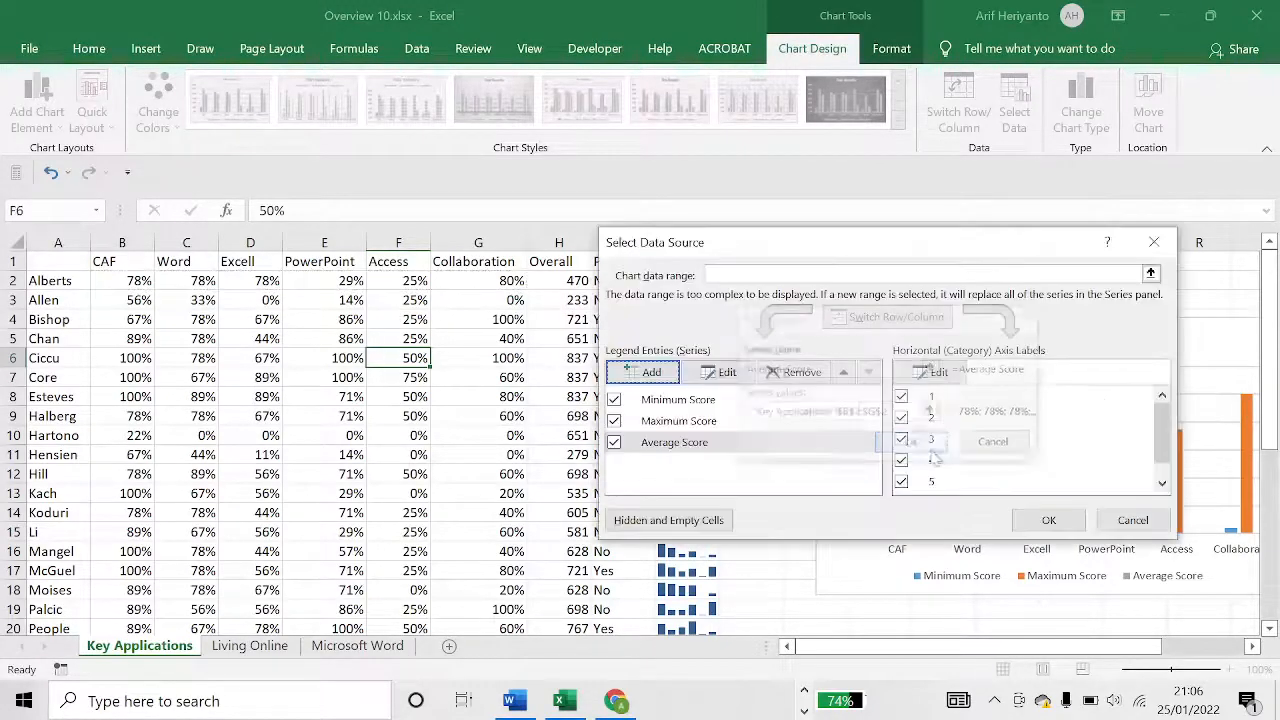
click(1040, 518)
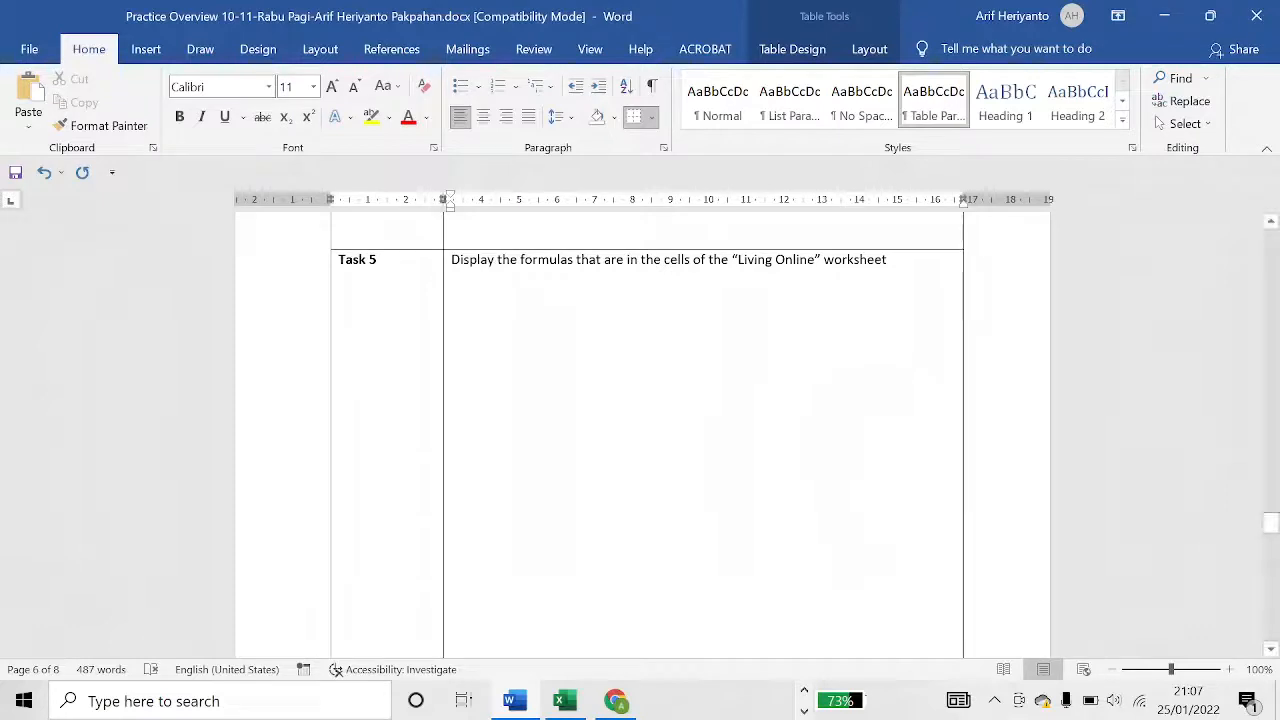
Switch to Excel, go to the Living Online worksheet and open the Advanced settings in Excel Options.
key(alt+Tab)
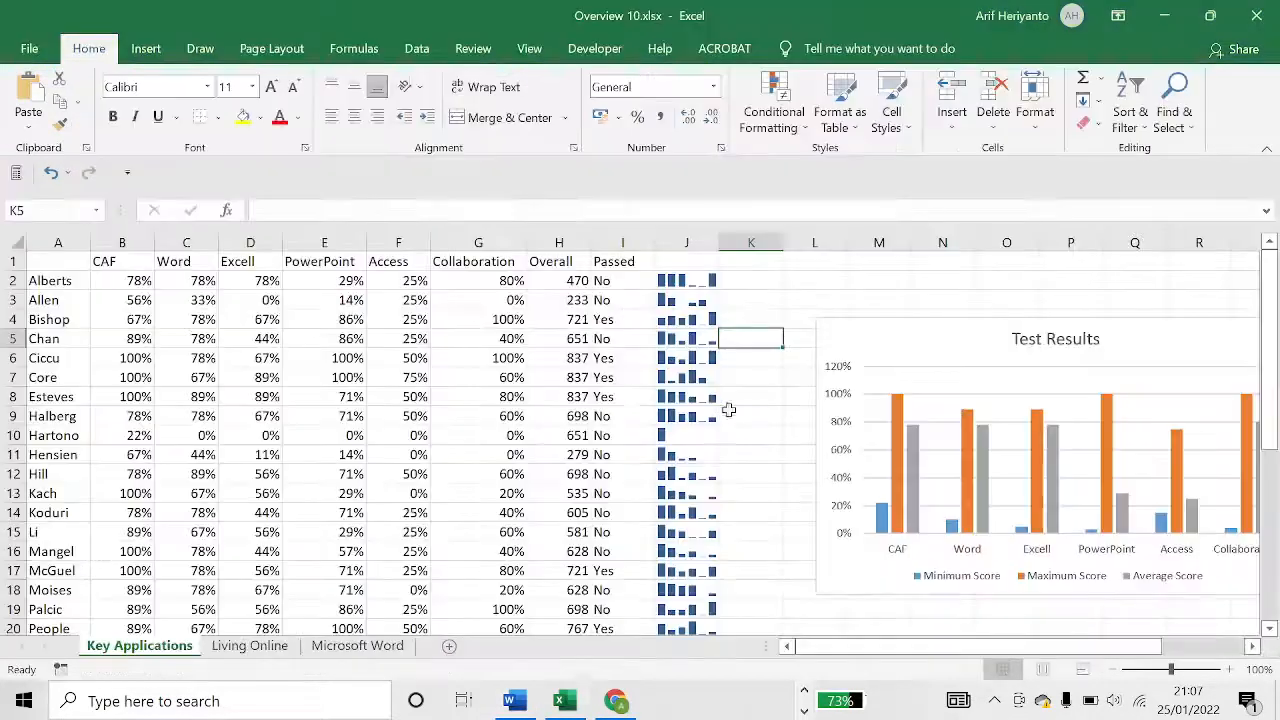
click(249, 645)
click(182, 416)
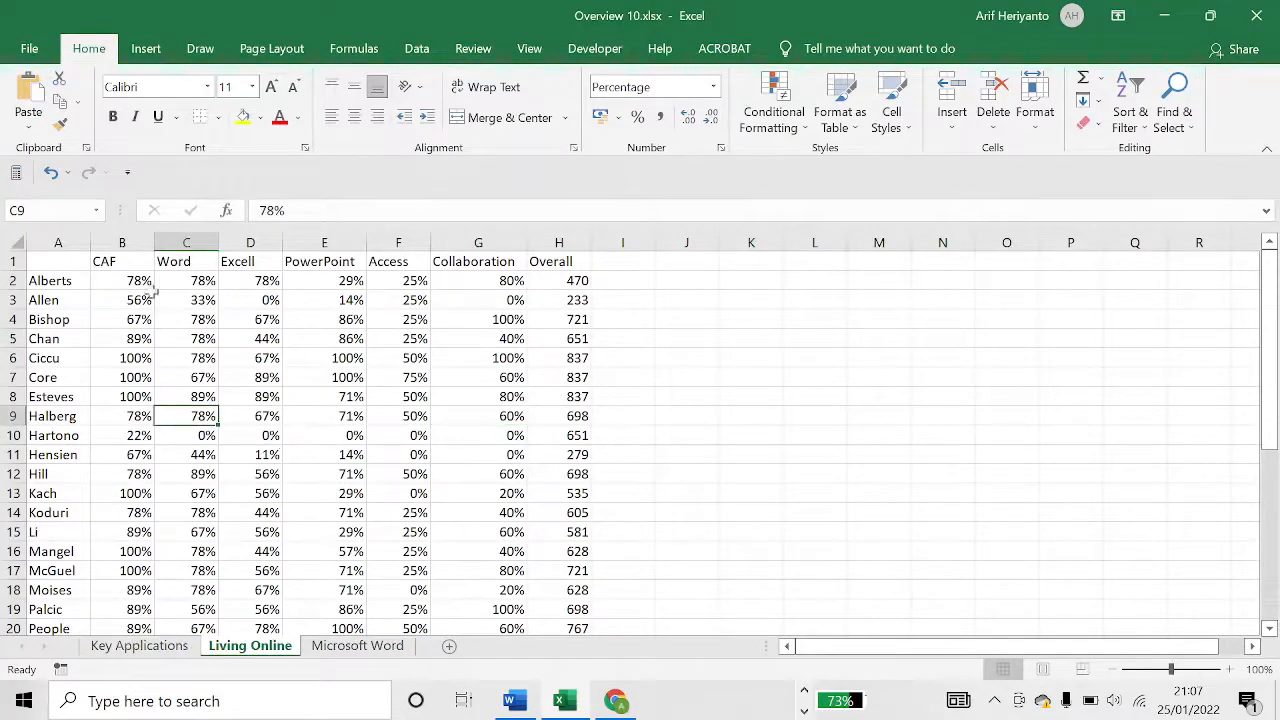
click(26, 52)
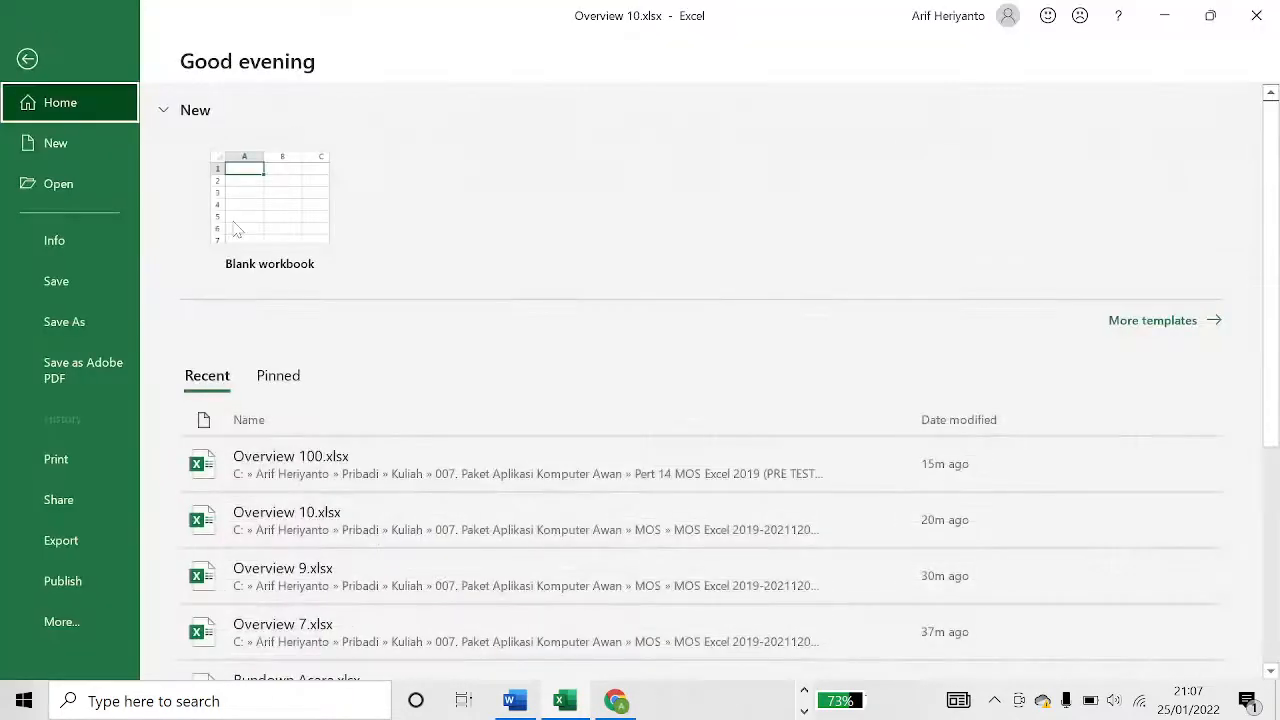
click(108, 615)
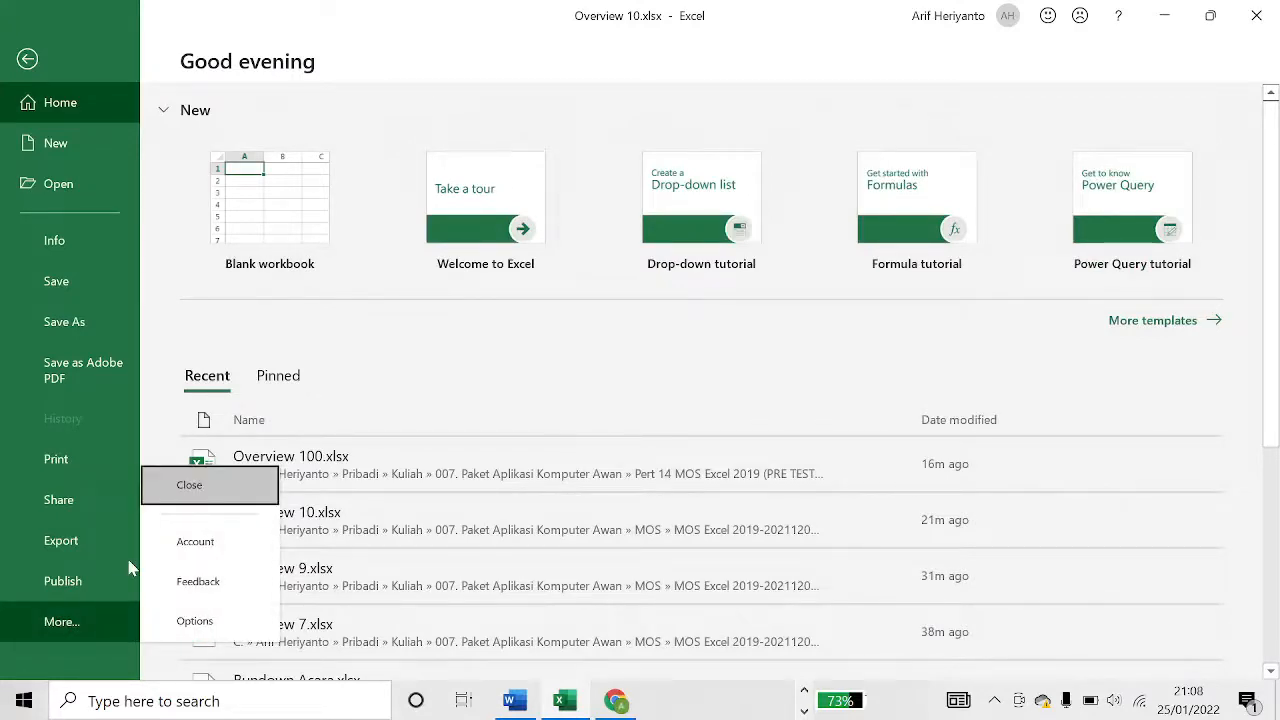
click(193, 621)
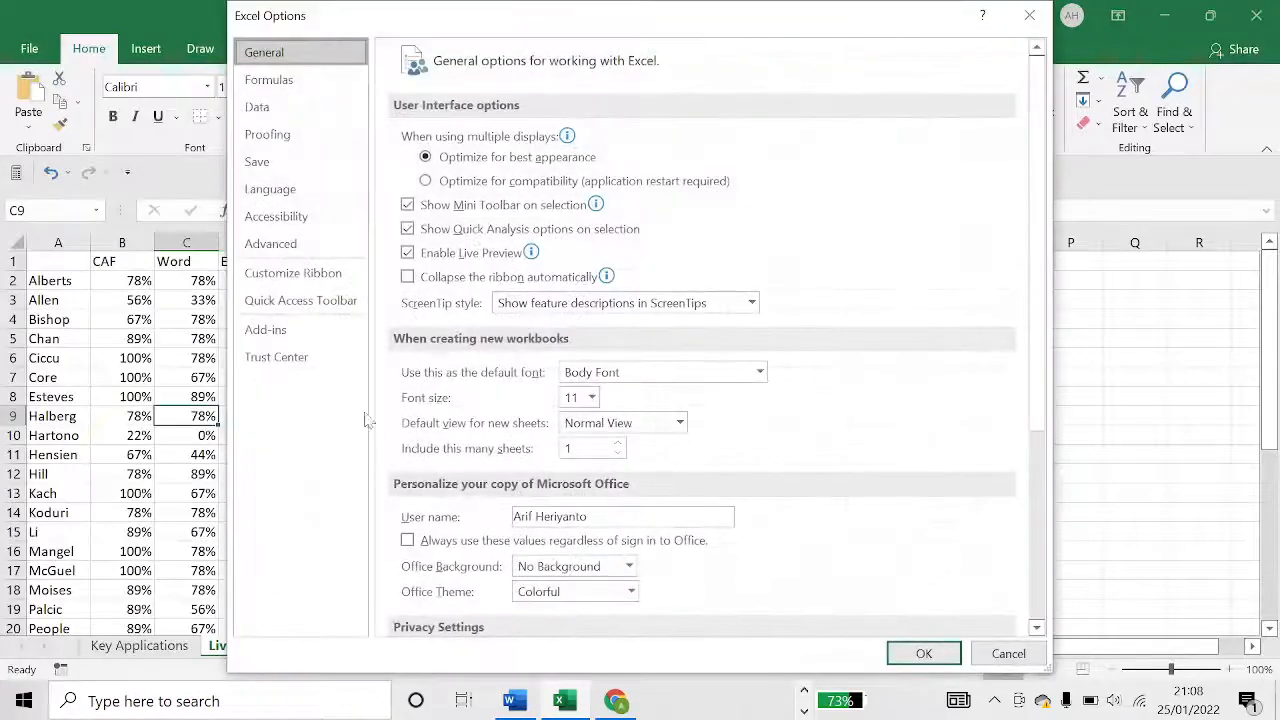
click(270, 243)
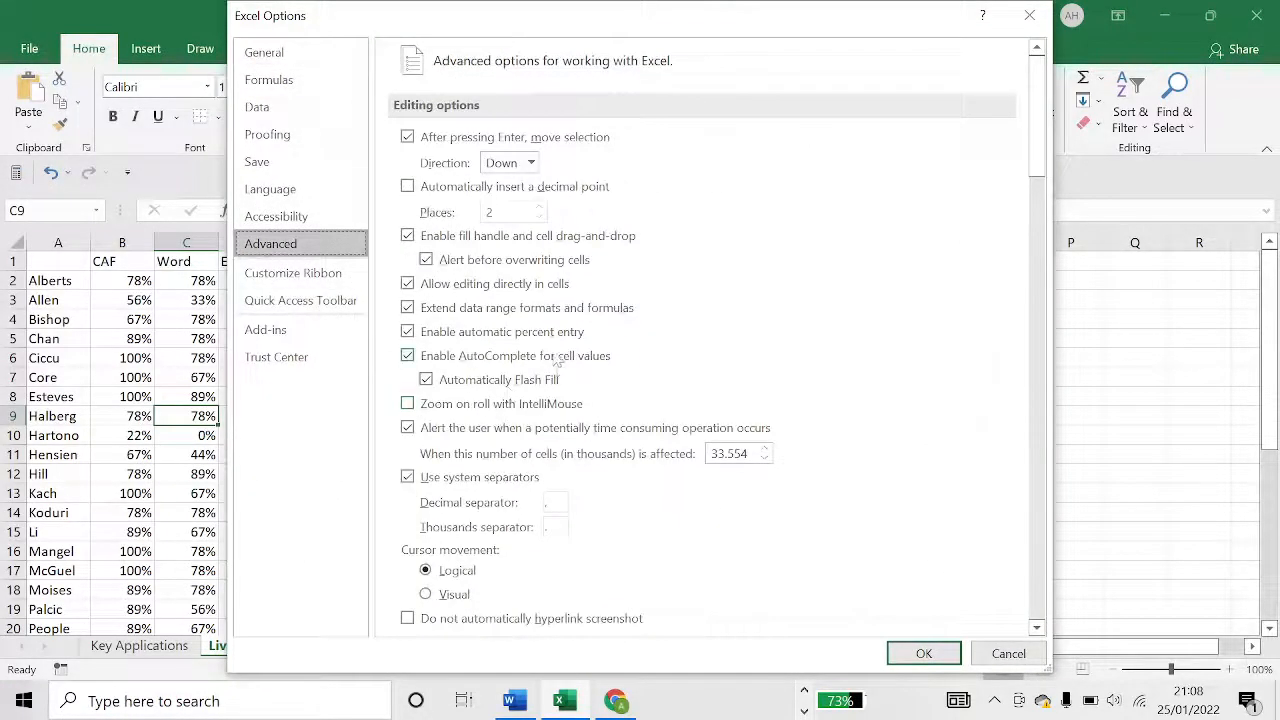
Set the Living Online worksheet to show formulas in cells instead of their calculated results and apply the options.
scroll(555, 365, down, 15)
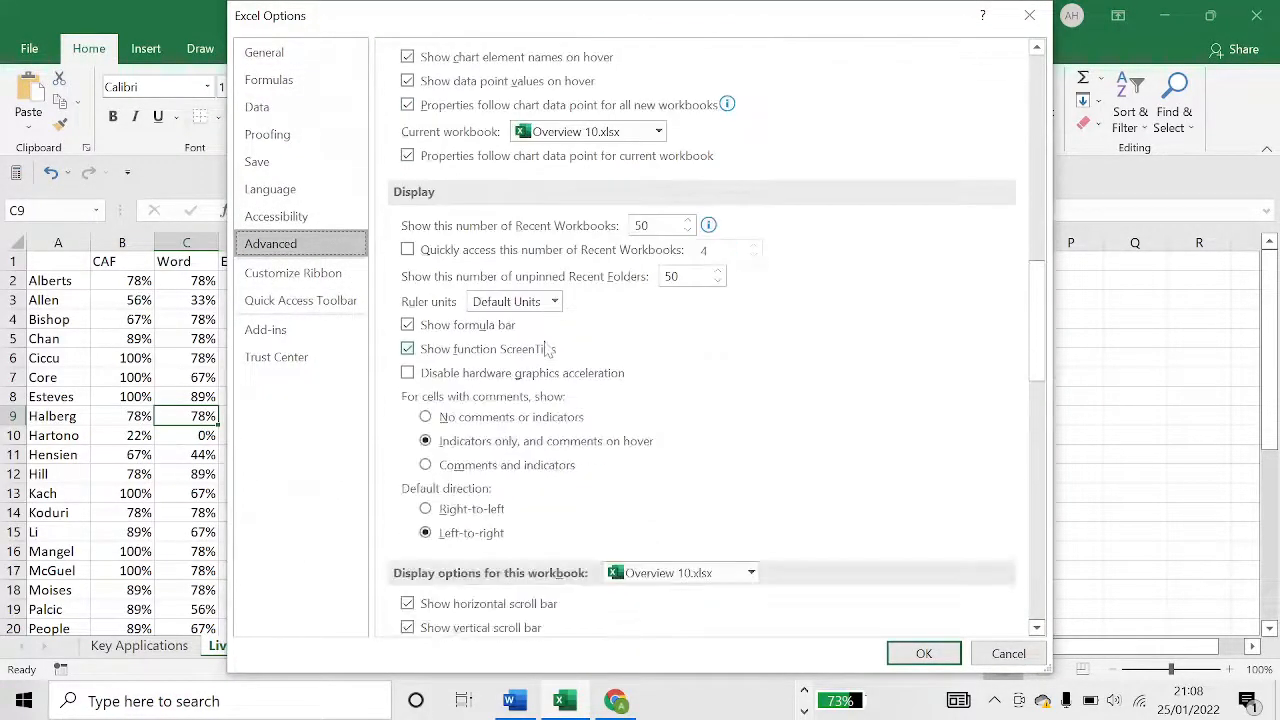
scroll(548, 348, down, 5)
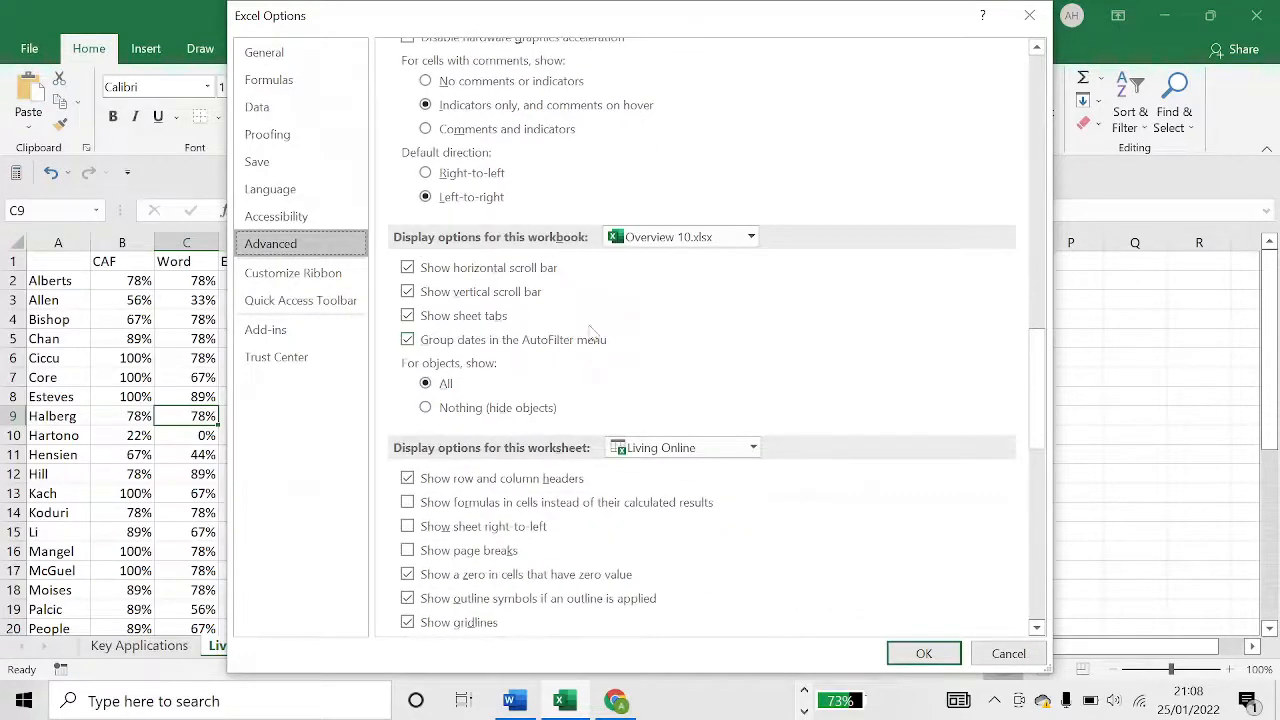
scroll(676, 350, down, 2)
scroll(500, 380, down, 1)
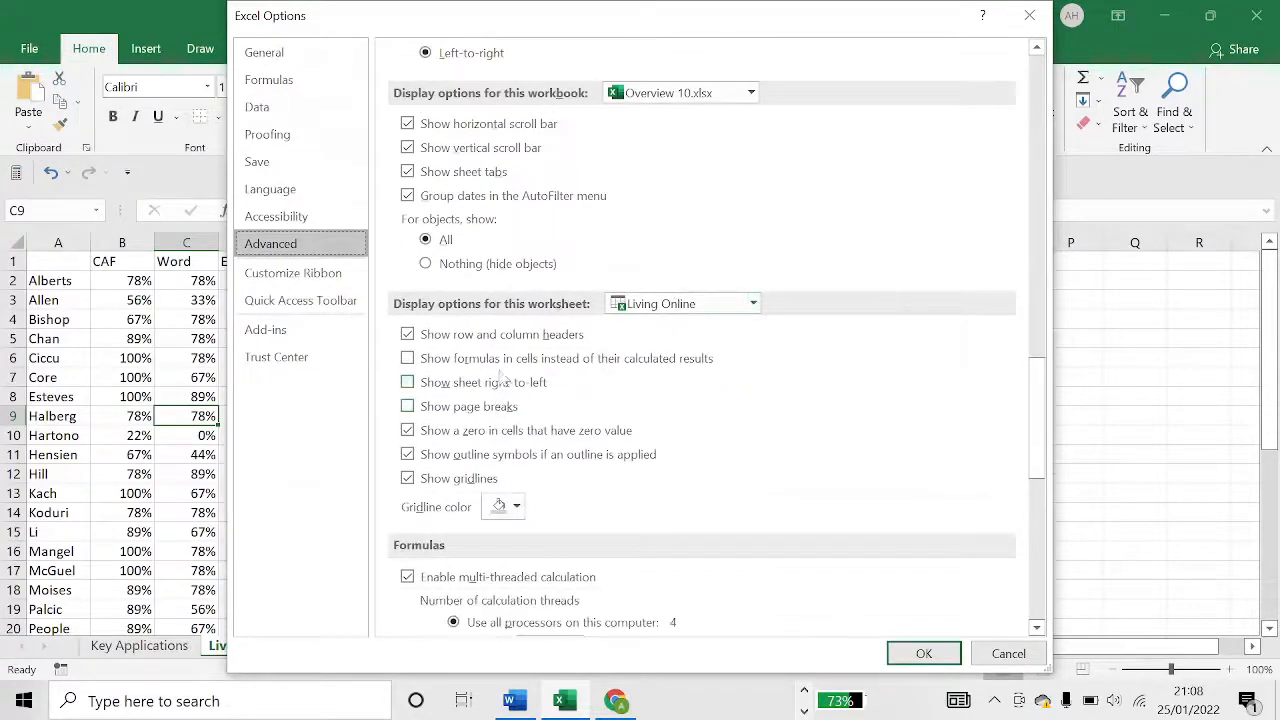
click(506, 360)
scroll(846, 398, down, 2)
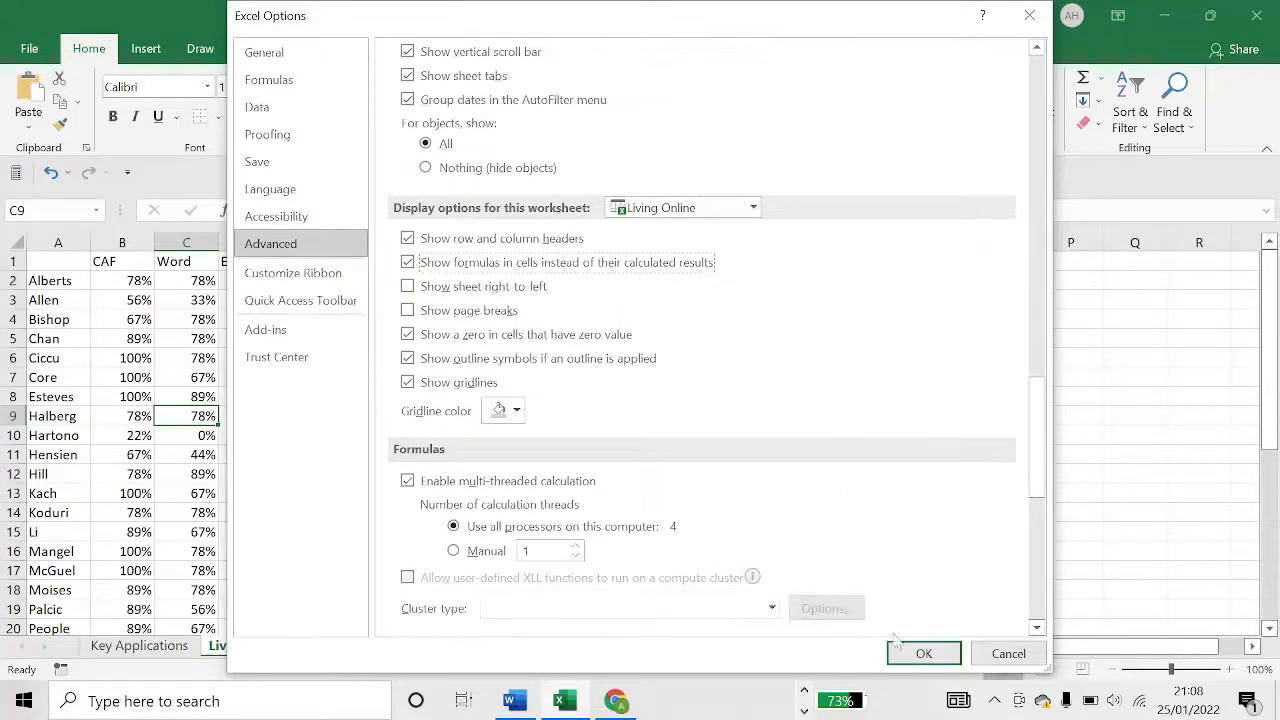
click(915, 652)
click(422, 358)
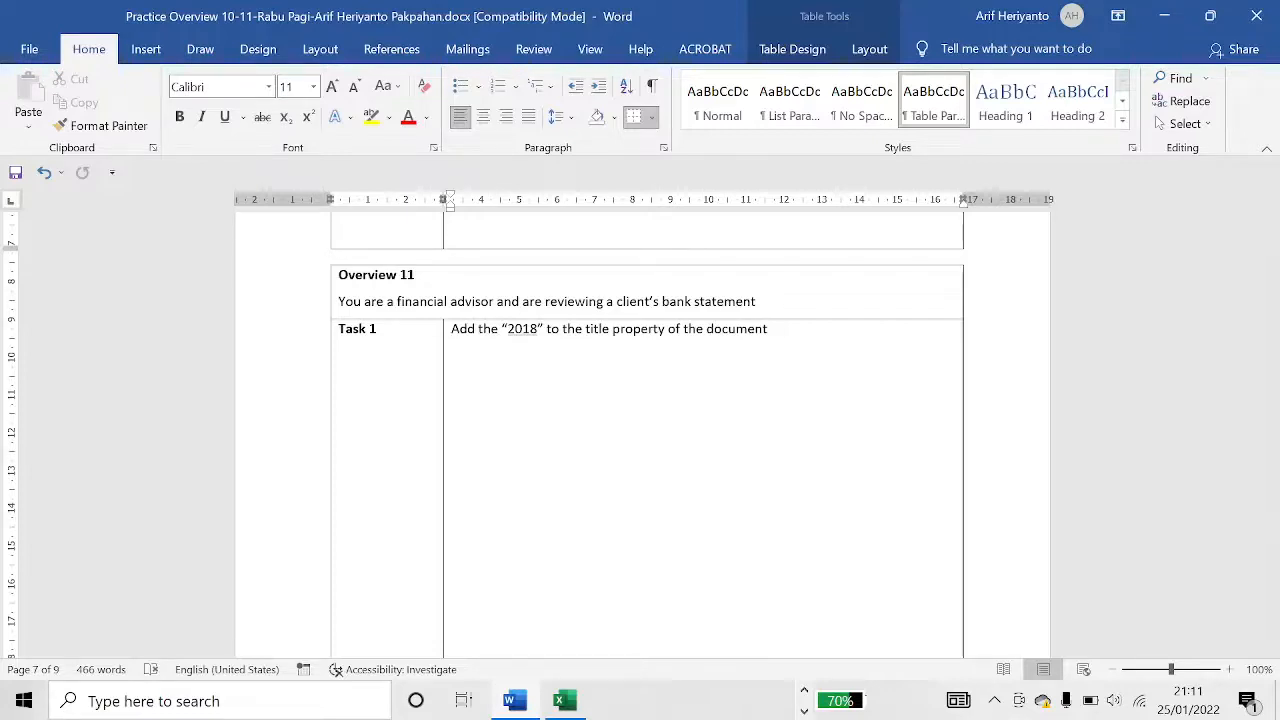
Switch from the Word practice document to the Overview 11 workbook in Excel and open its Info page.
key(alt+Tab)
key(alt+Tab)
key(alt+Tab)
key(alt+Tab)
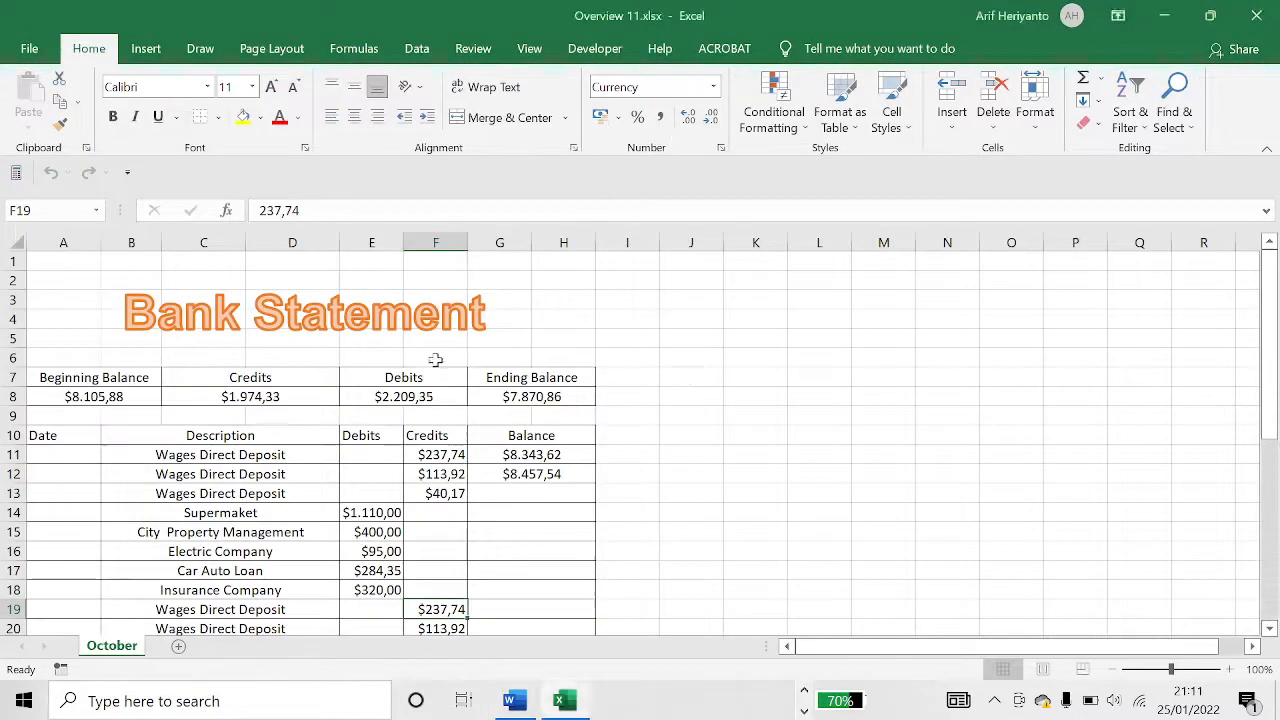
click(435, 359)
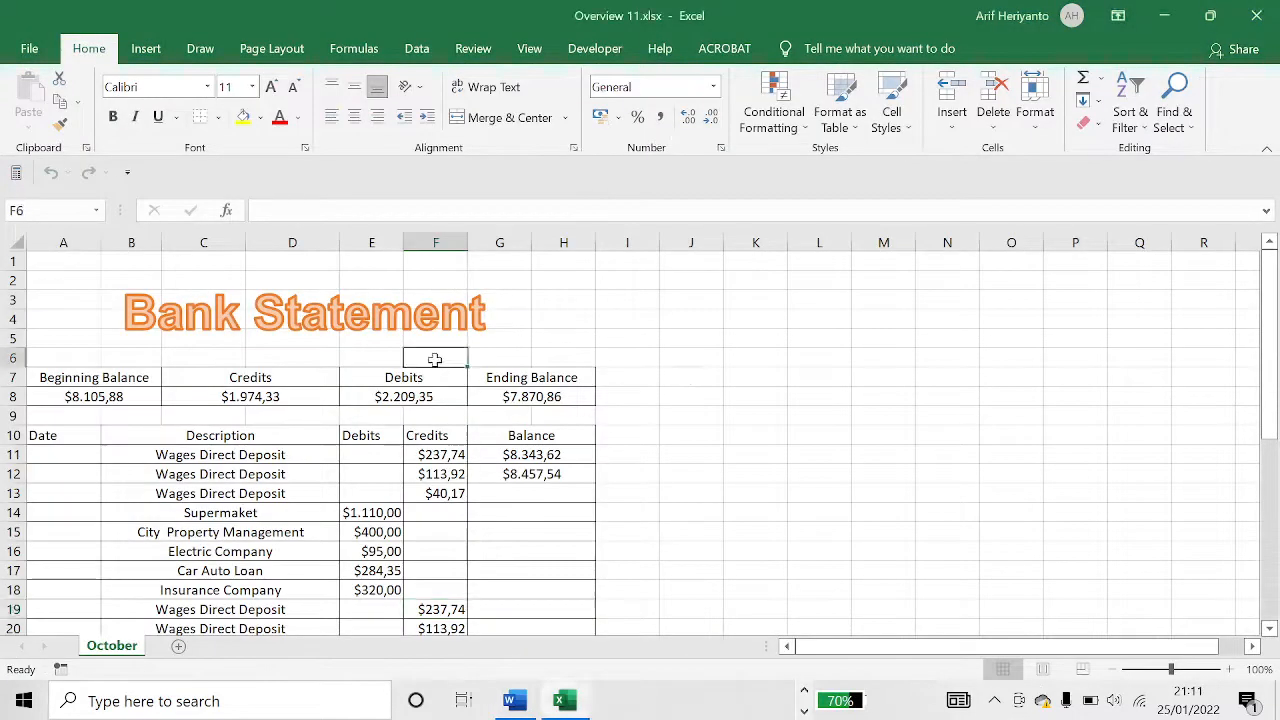
click(29, 48)
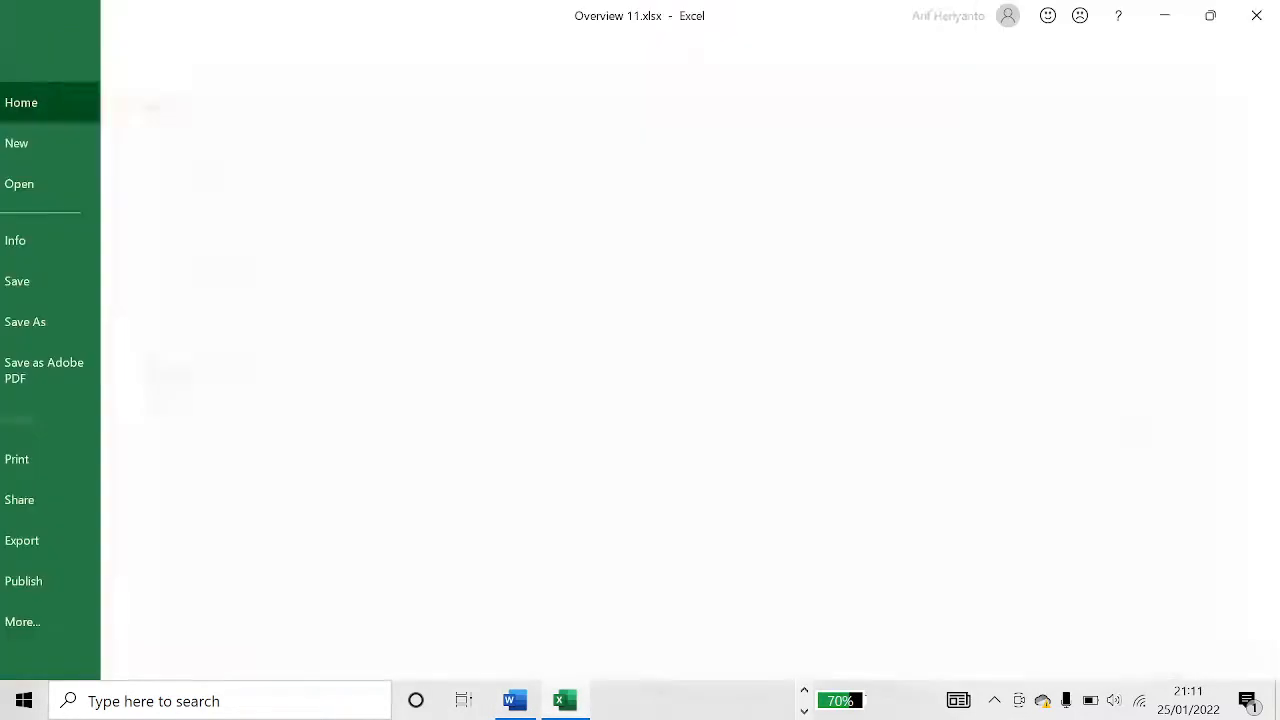
click(92, 233)
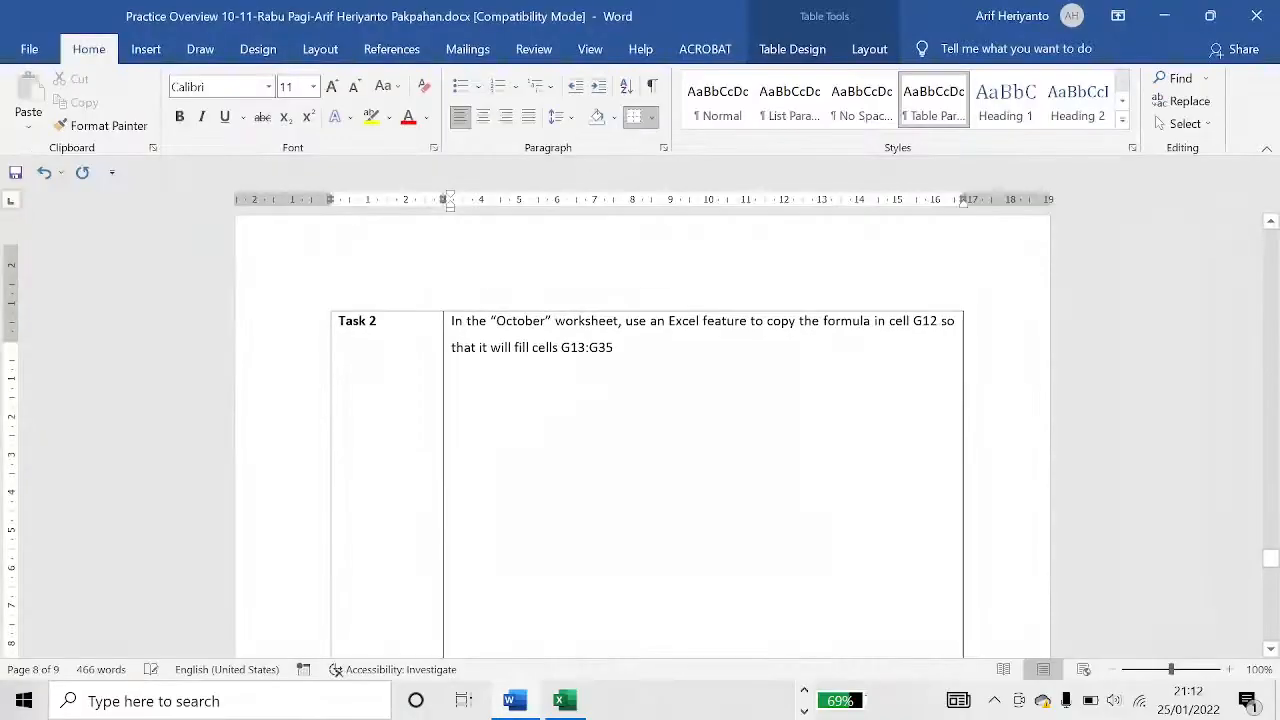
Check Task 2 in Word, then return to Excel and fill the Balance formula in G12 of the October worksheet down to G35.
scroll(643, 430, up, 1)
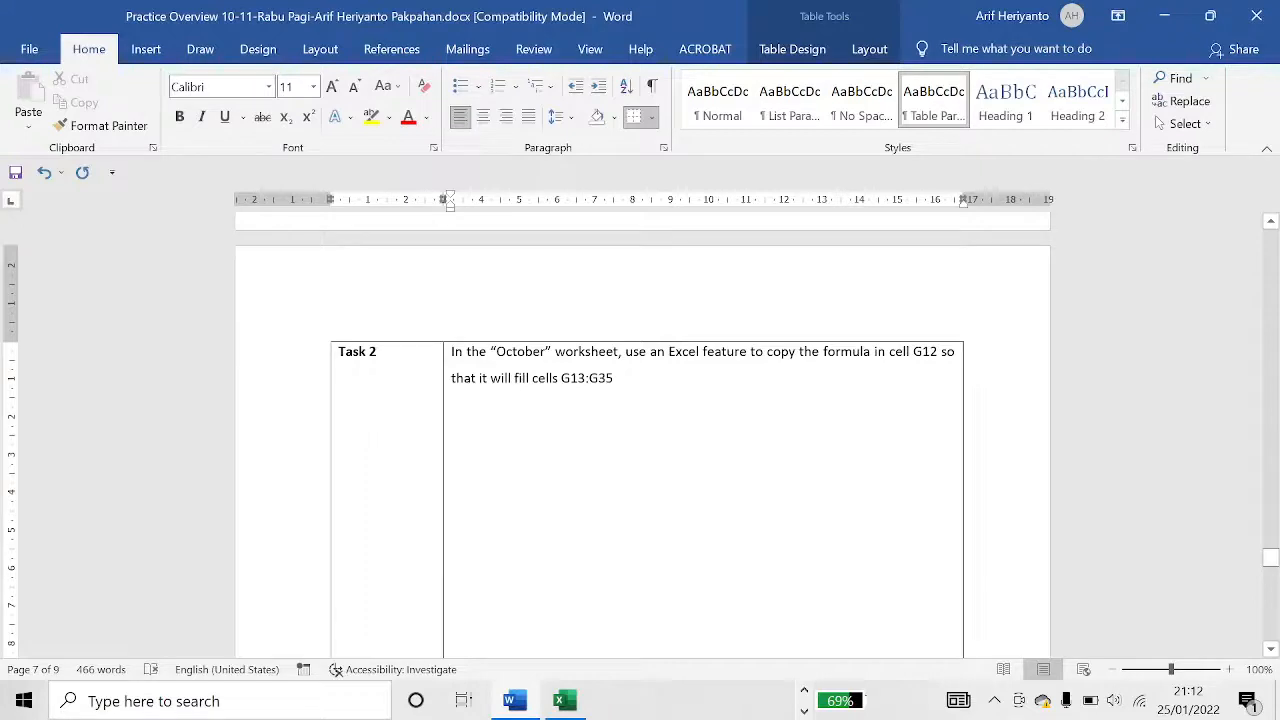
key(alt+Tab)
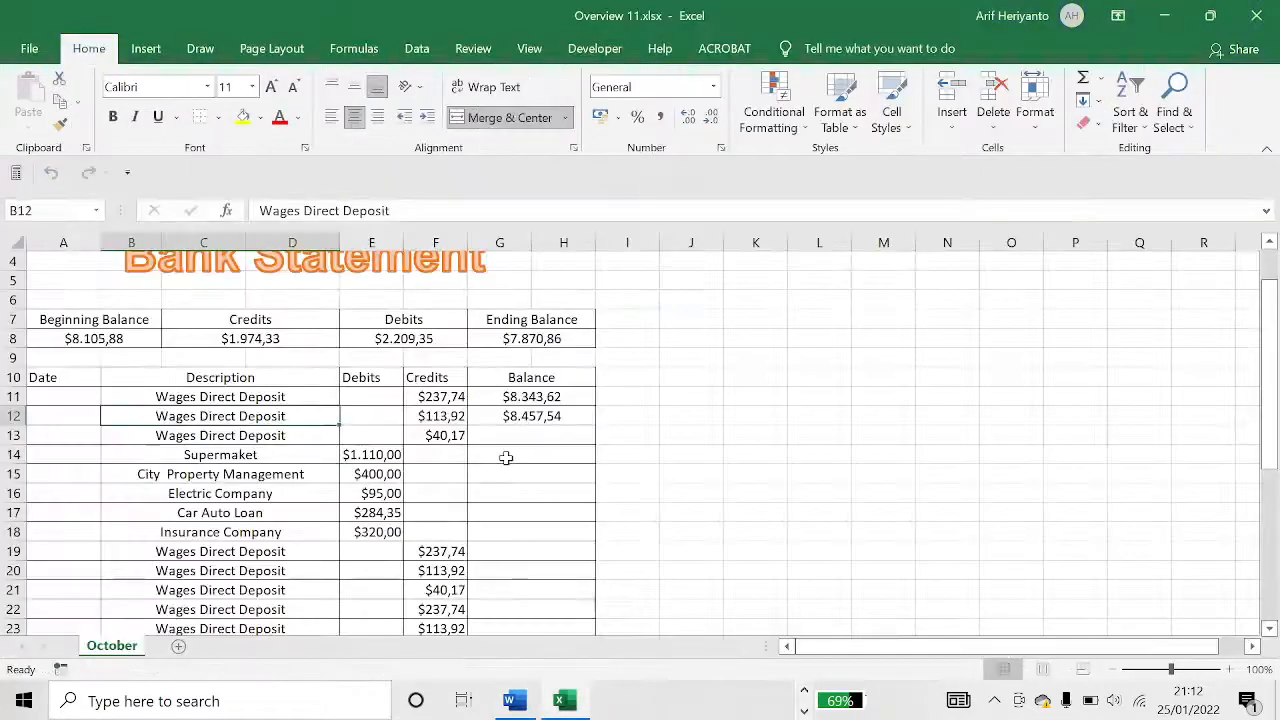
click(506, 458)
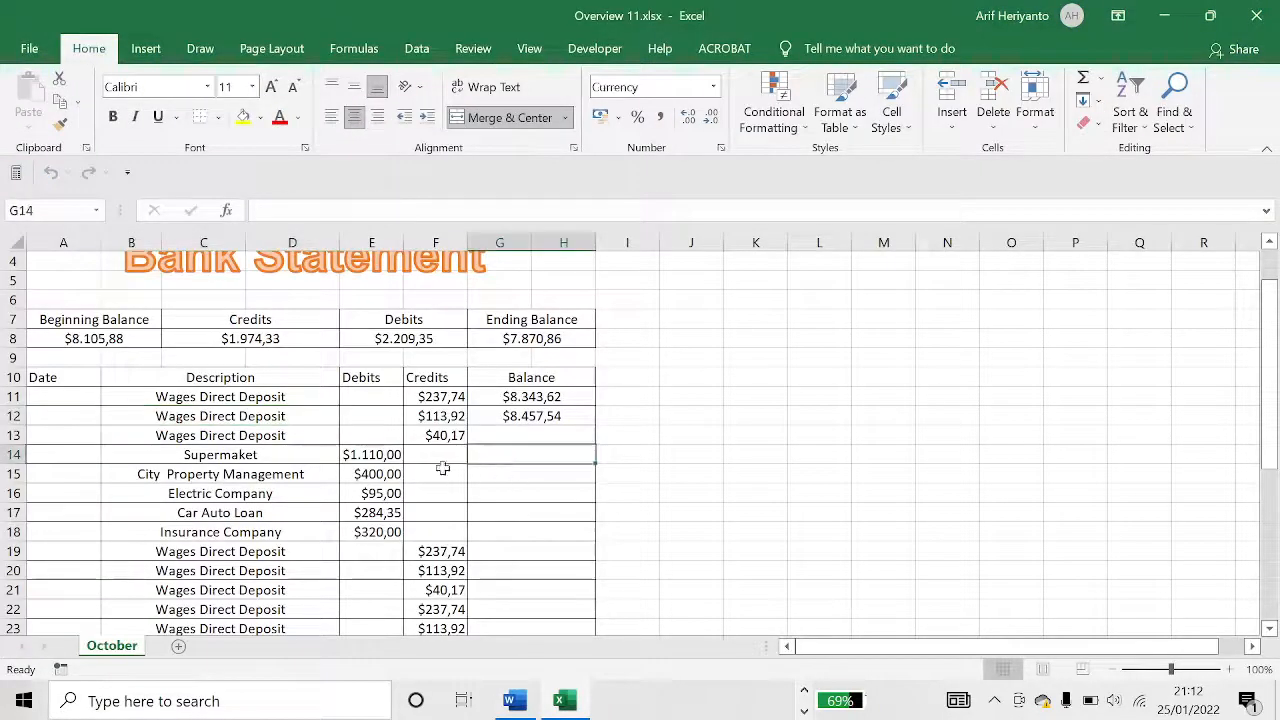
click(424, 470)
click(565, 414)
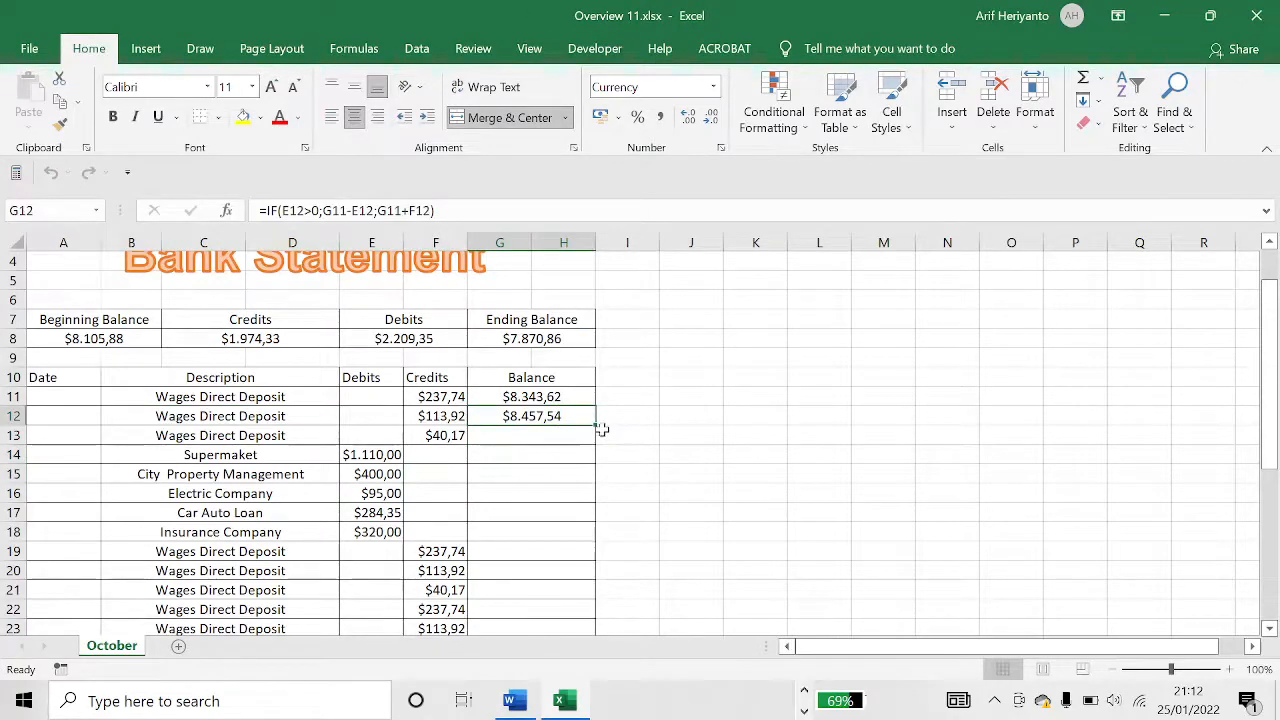
double_click(600, 428)
scroll(617, 466, down, 14)
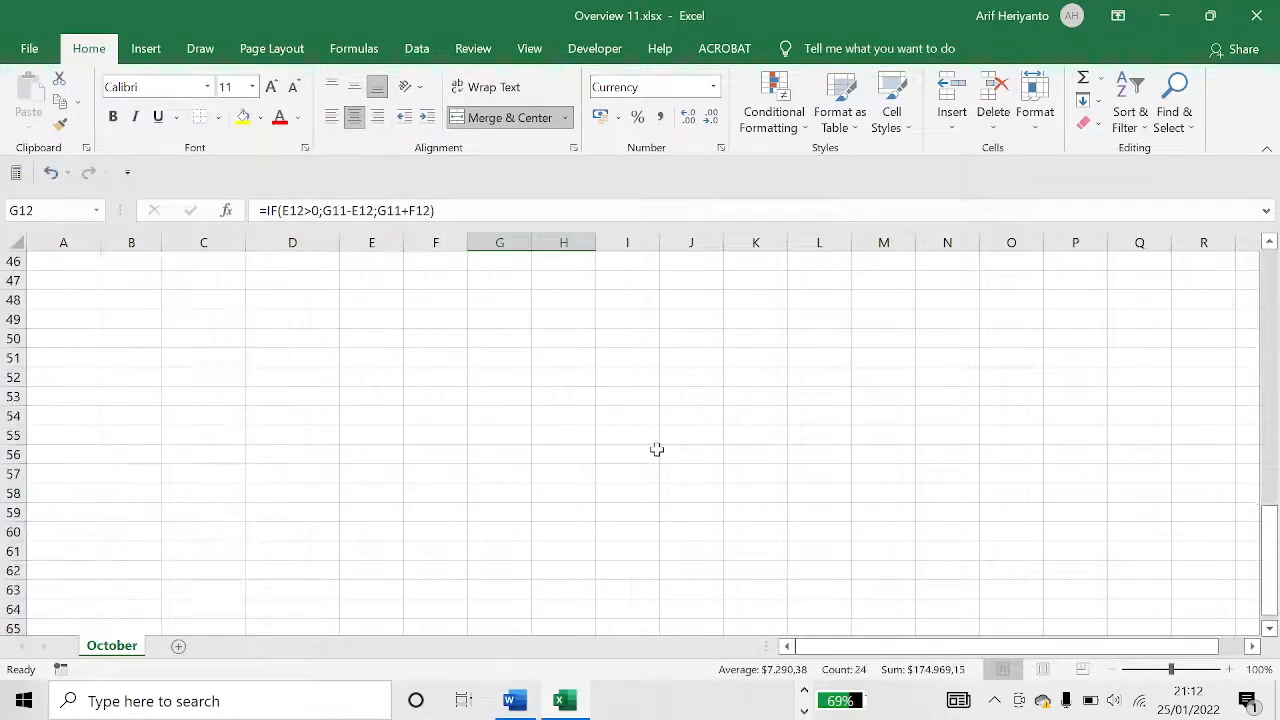
Check the filled Balance column down to its last row and inspect the formula in G35 of the October worksheet.
scroll(656, 449, up, 12)
scroll(648, 458, down, 2)
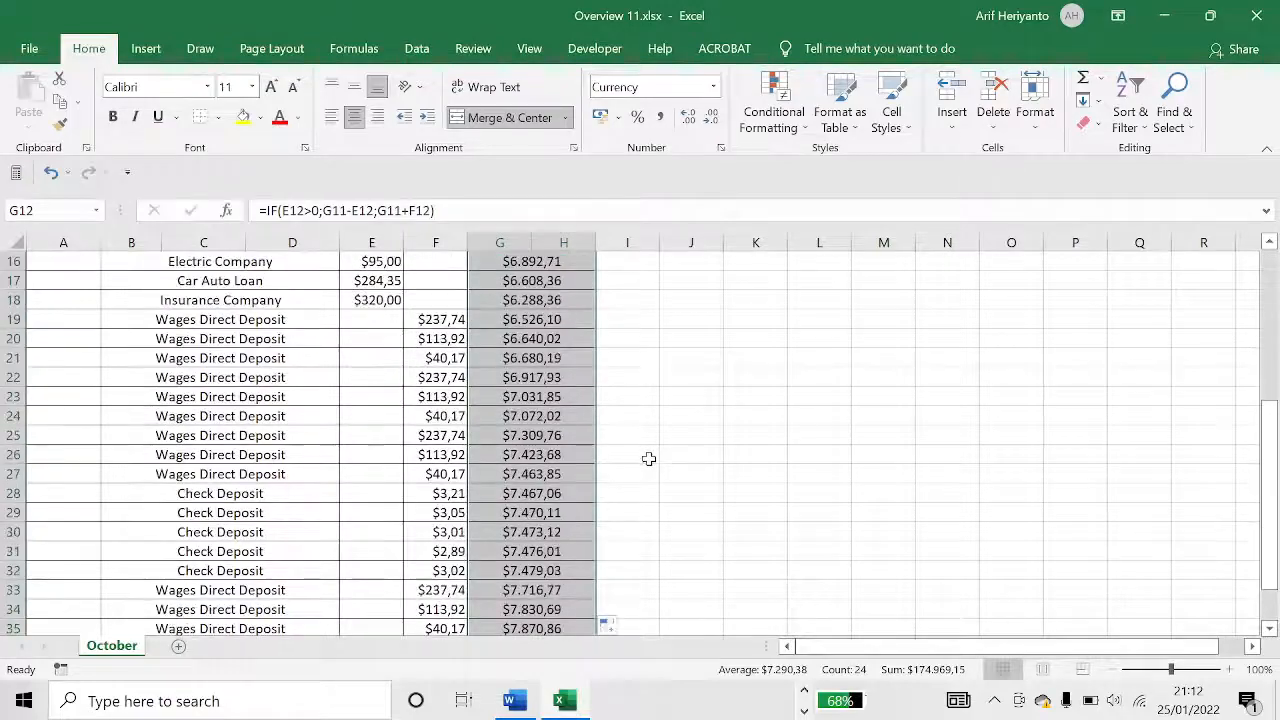
scroll(648, 458, down, 1)
click(533, 568)
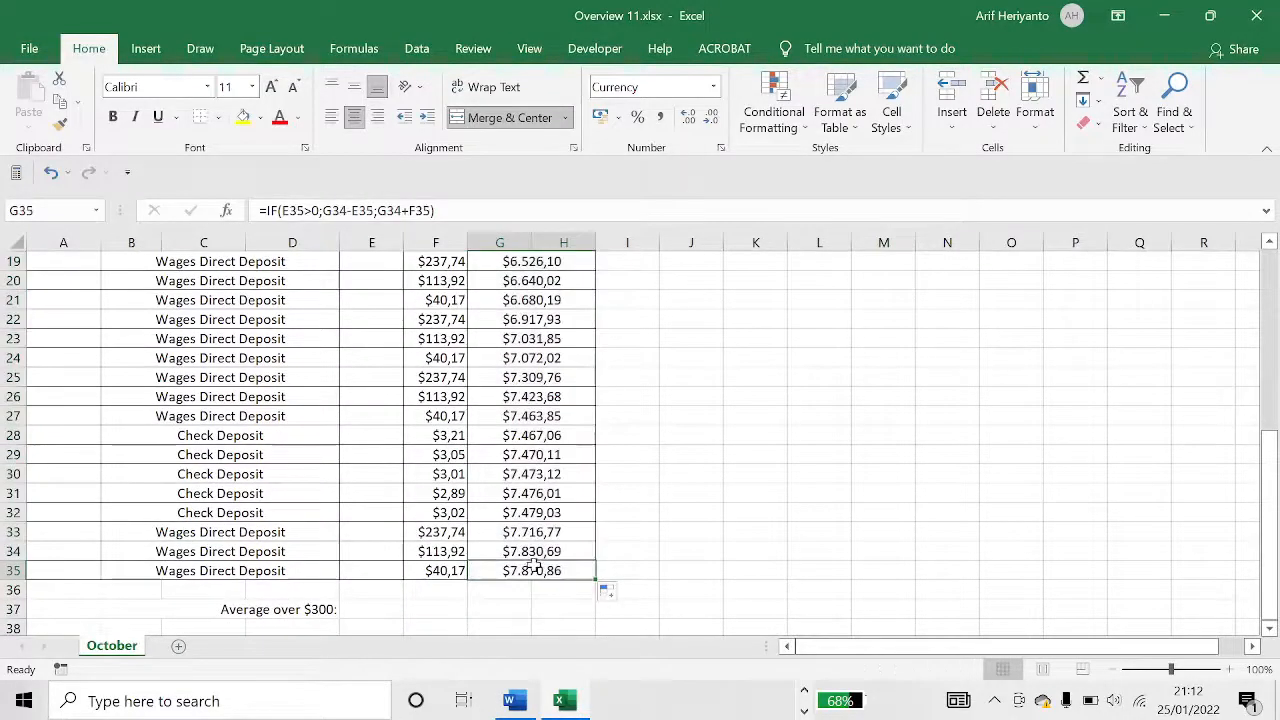
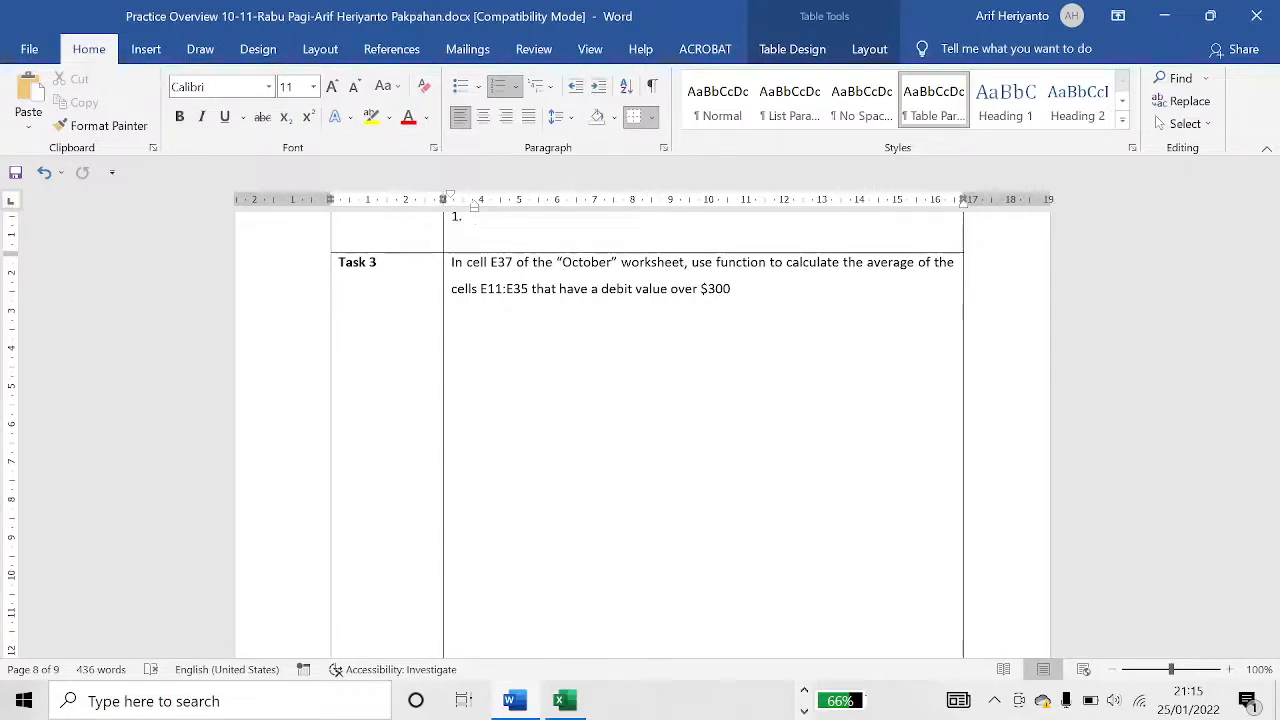
Switch from Word to Excel and enter =AVERAGEIF(E11:E35;">300") in cell E37 of the October worksheet.
key(alt+Tab)
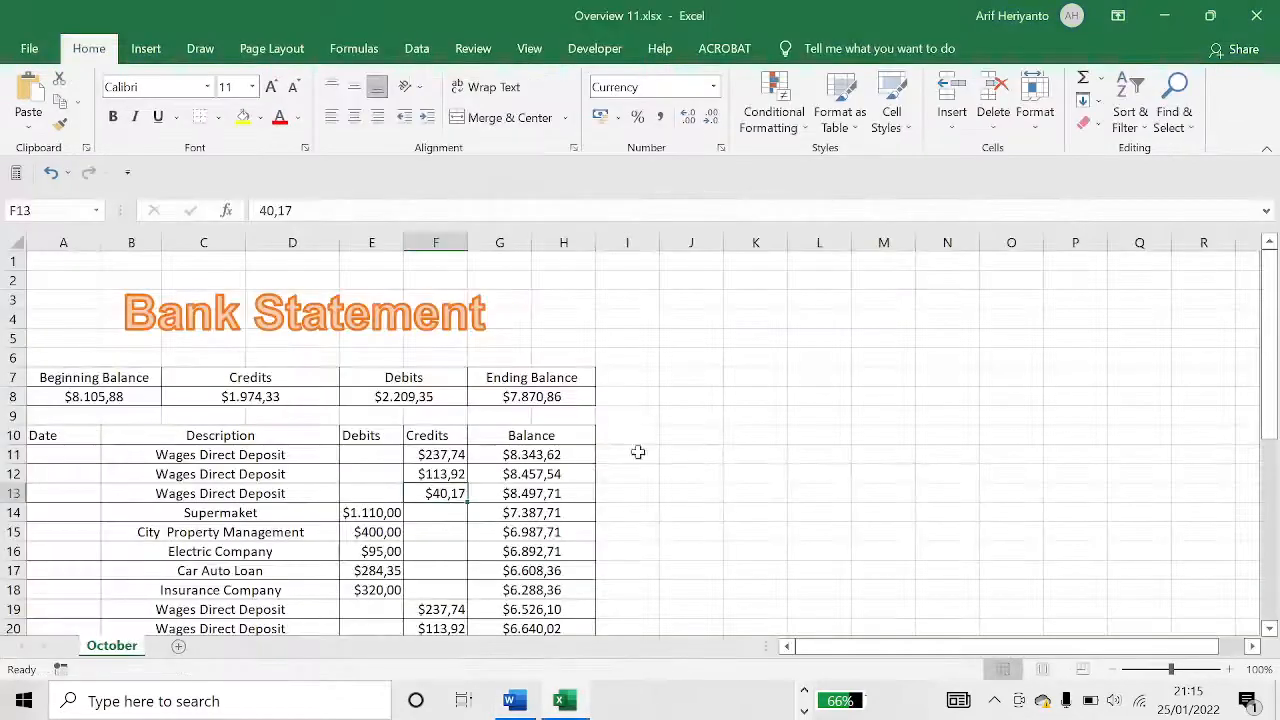
scroll(617, 429, down, 9)
click(630, 435)
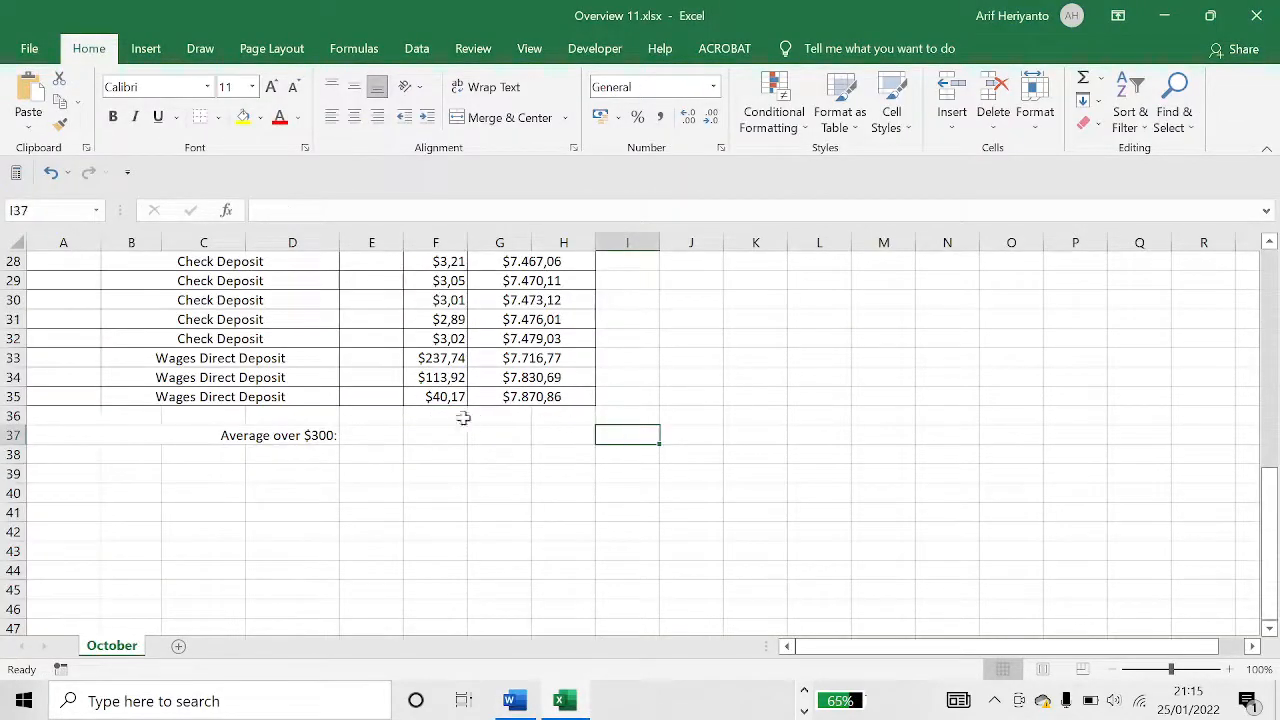
click(362, 430)
click(490, 211)
text(=AVERAGEIF(E11:E35;">30"))
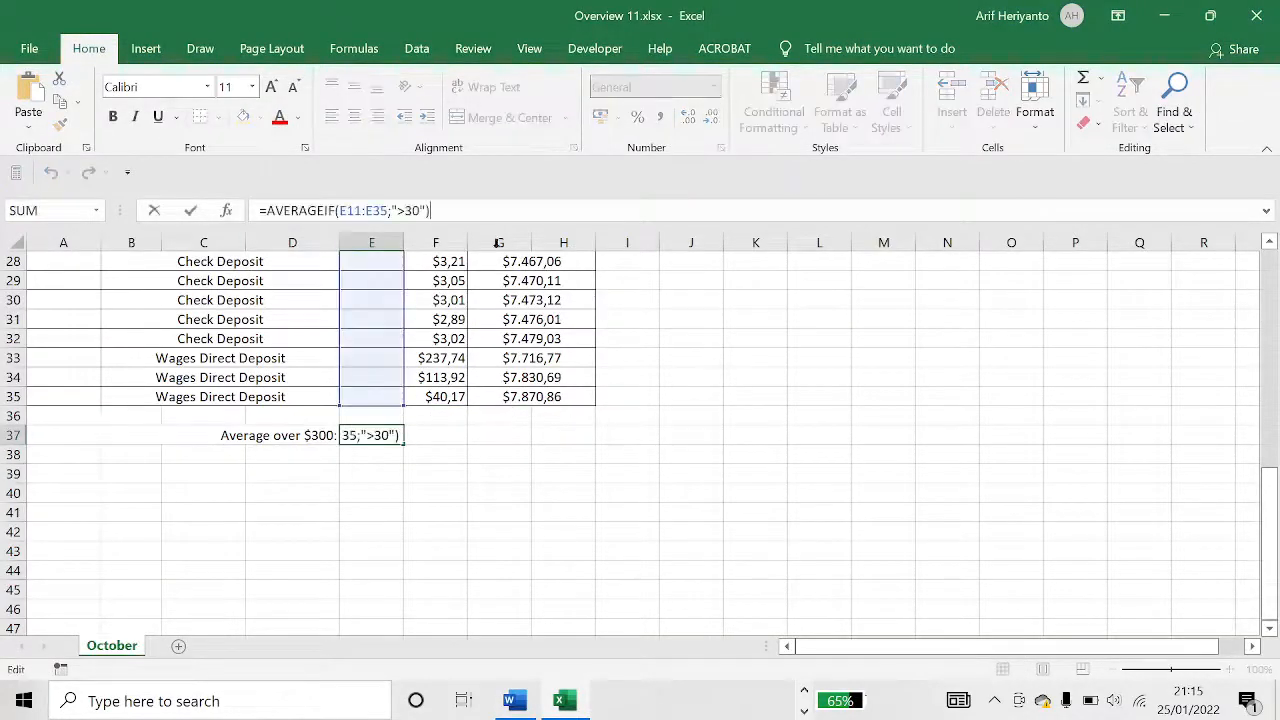
click(420, 211)
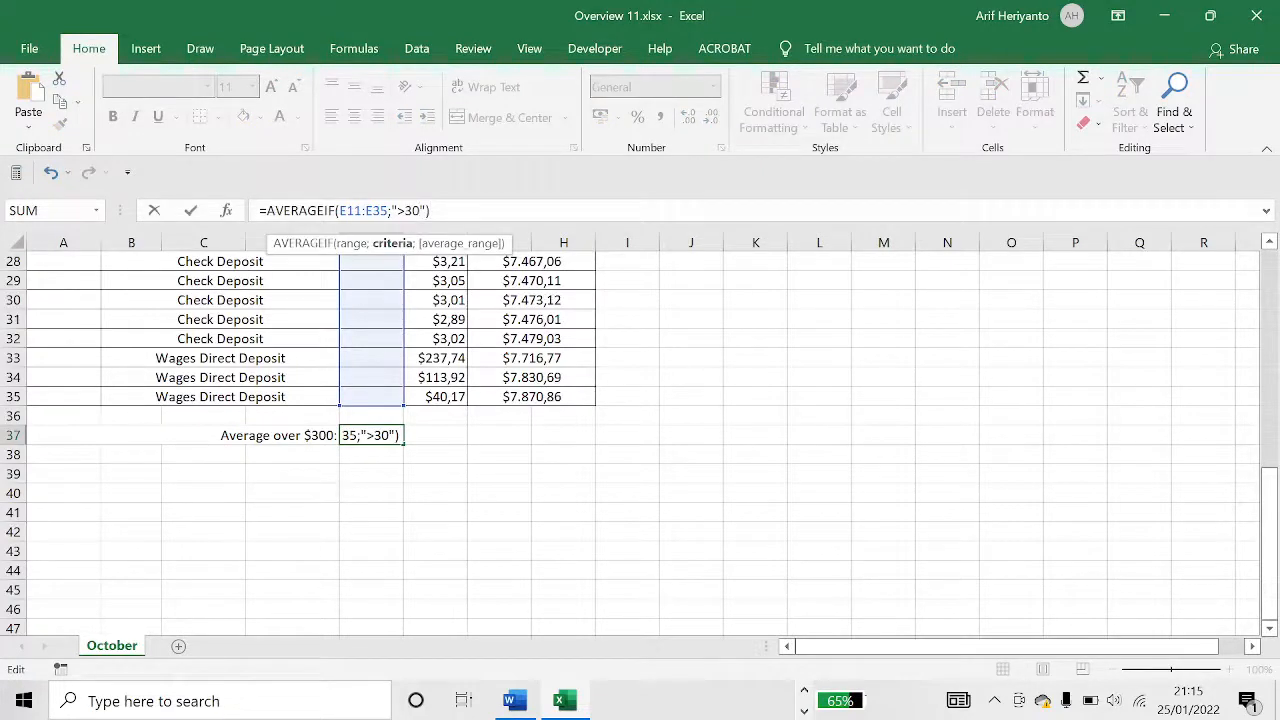
text(-)
key(BackSpace)
text(0)
key(Return)
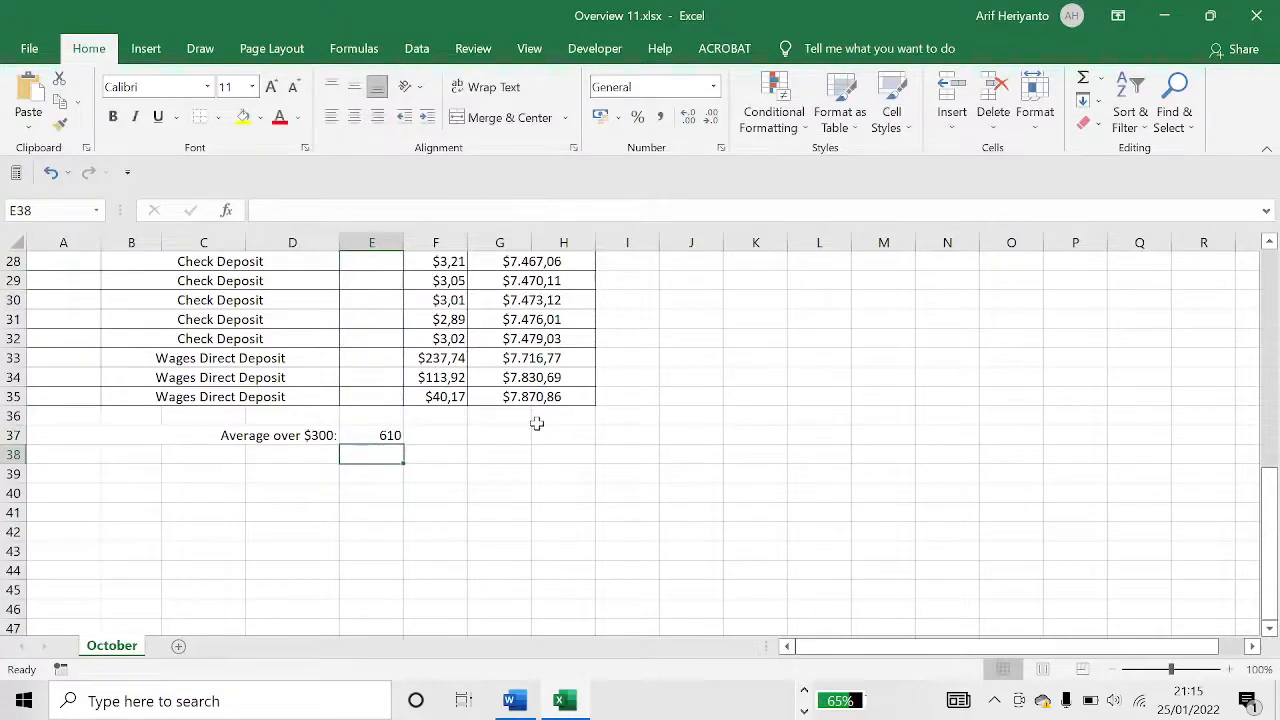
Check Task 4 in Word, then return to Excel, create a copy of the October worksheet before the original and show the copy.
key(alt+Tab)
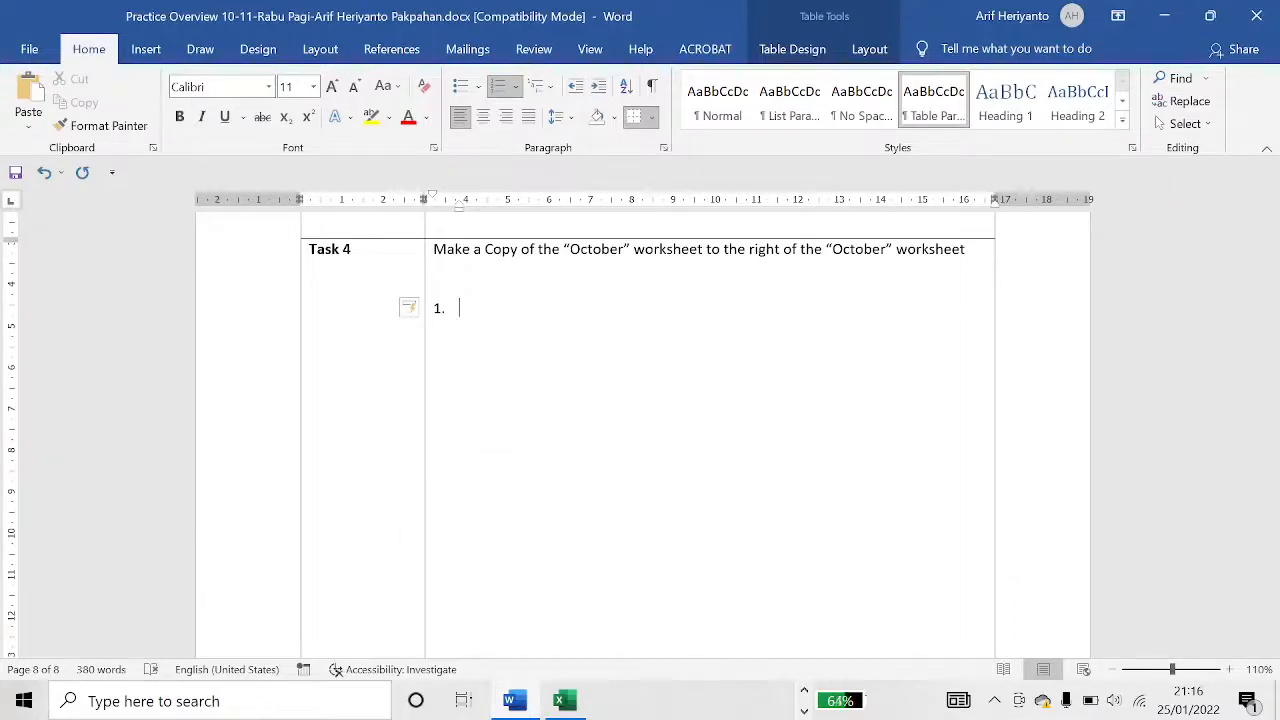
key(alt+Tab)
click(369, 517)
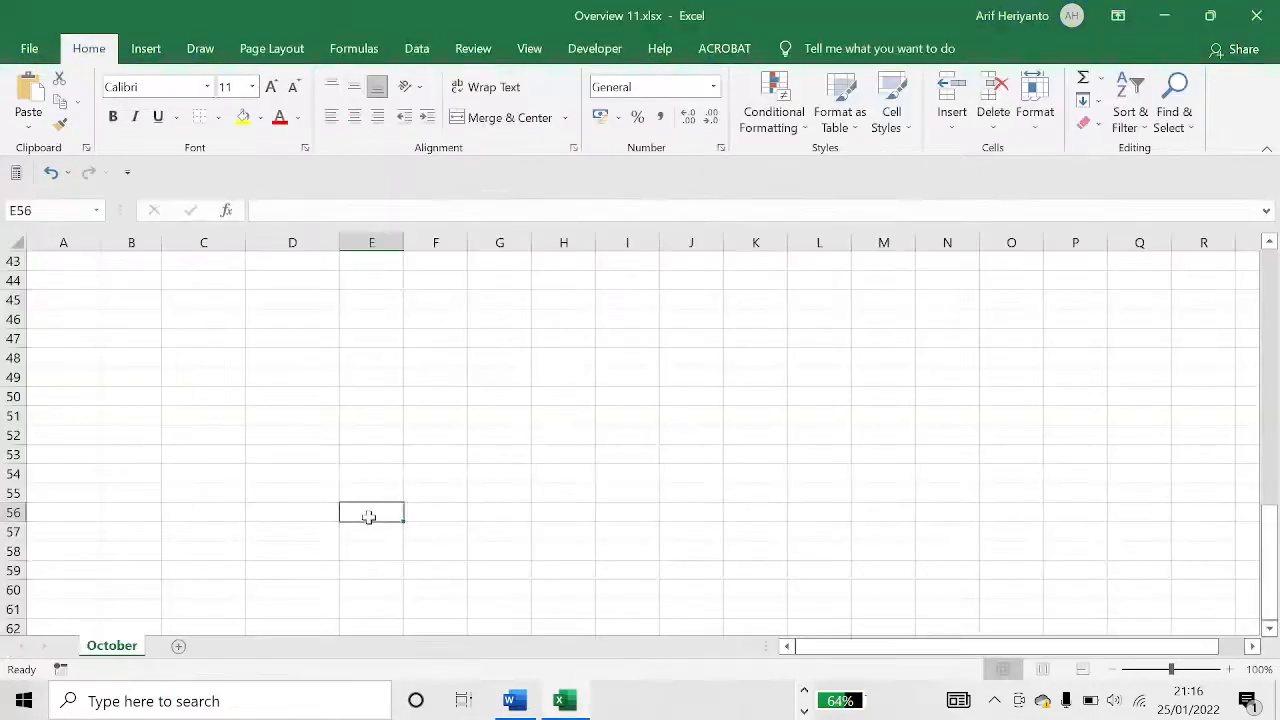
scroll(311, 539, up, 14)
click(485, 357)
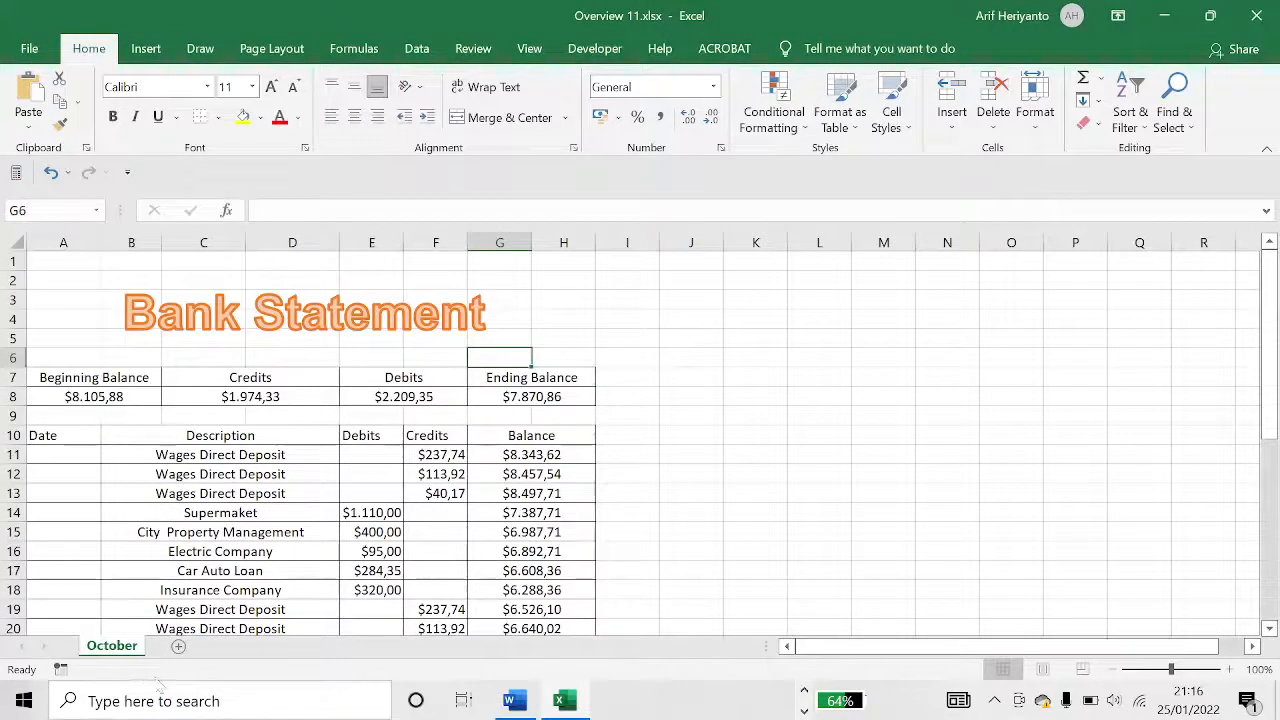
right_click(112, 646)
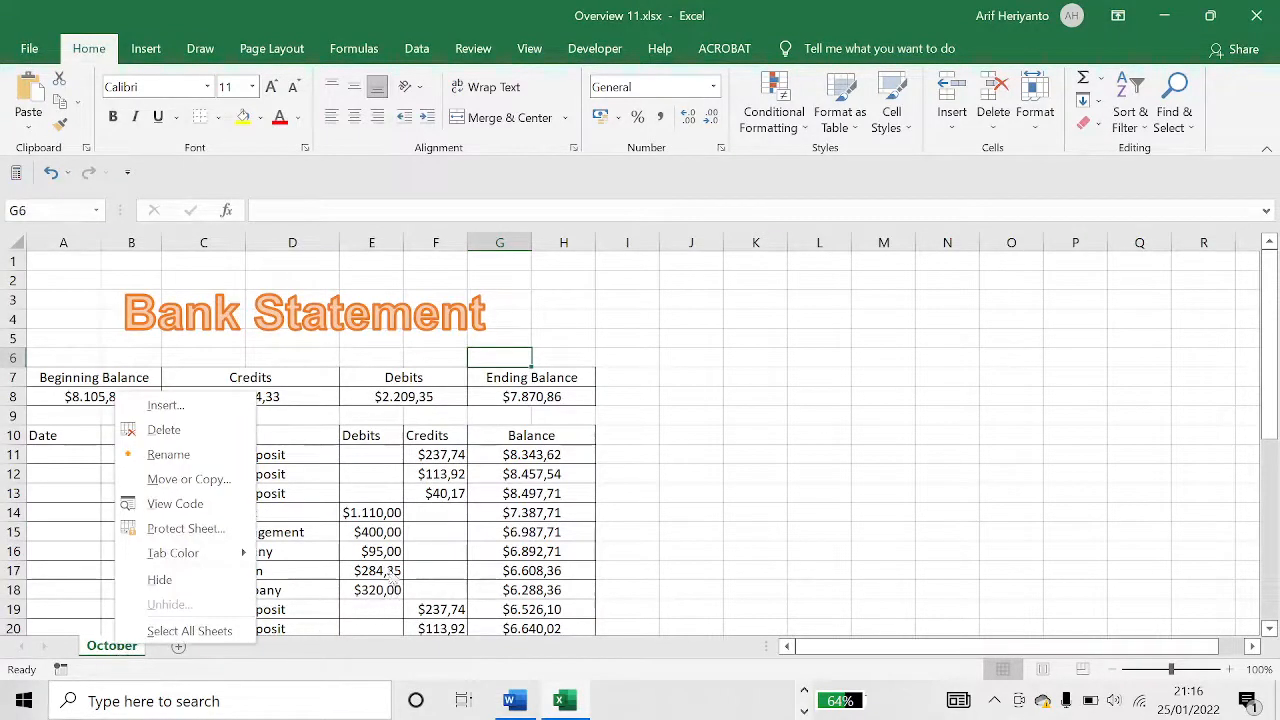
click(216, 484)
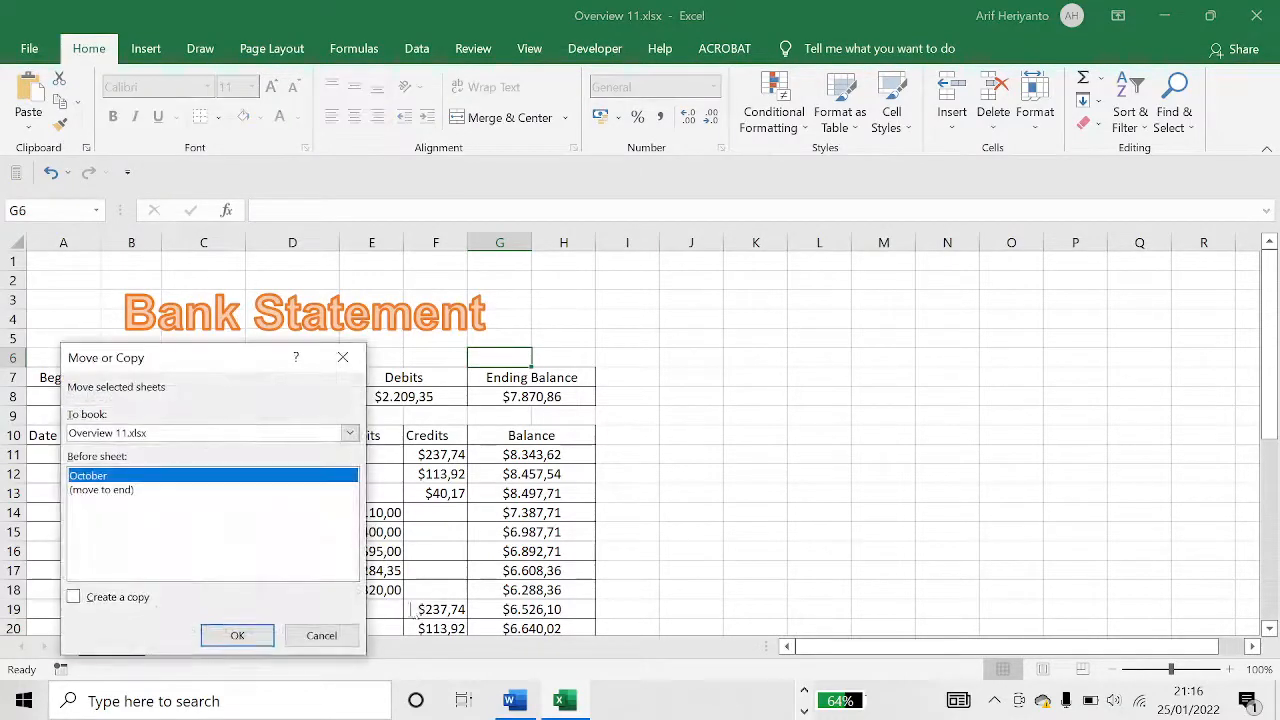
click(100, 598)
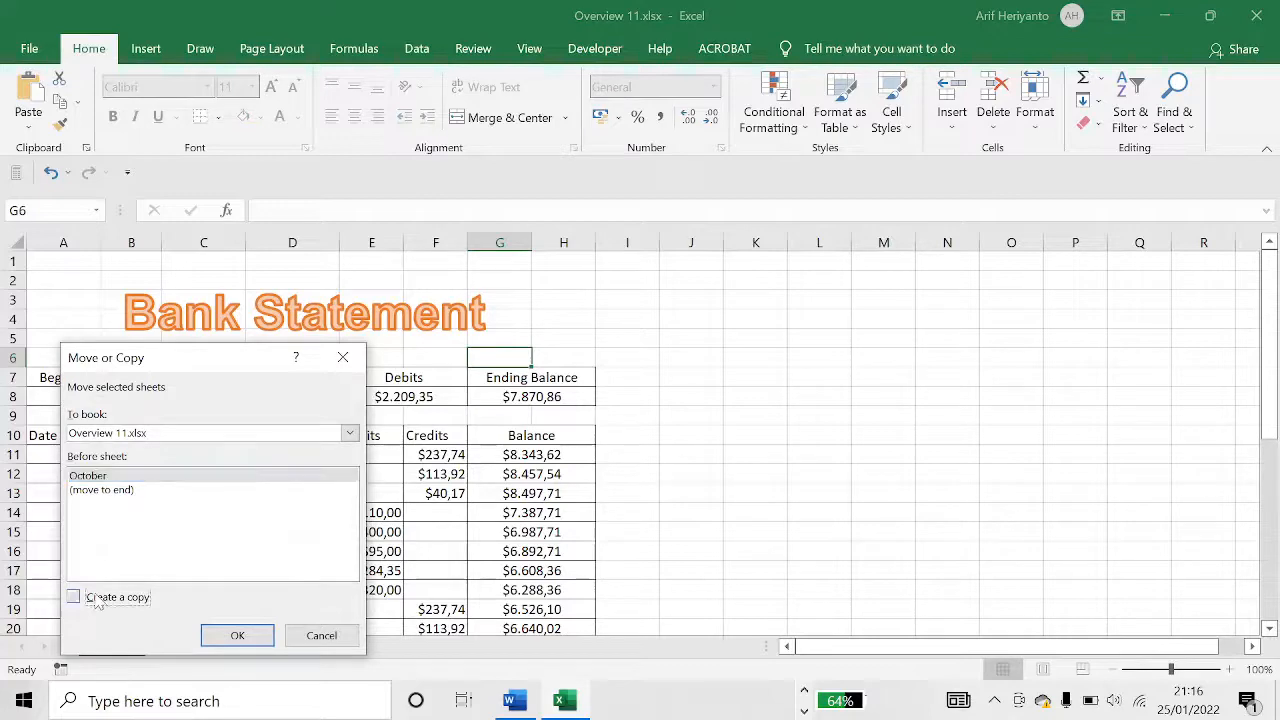
click(237, 635)
click(200, 645)
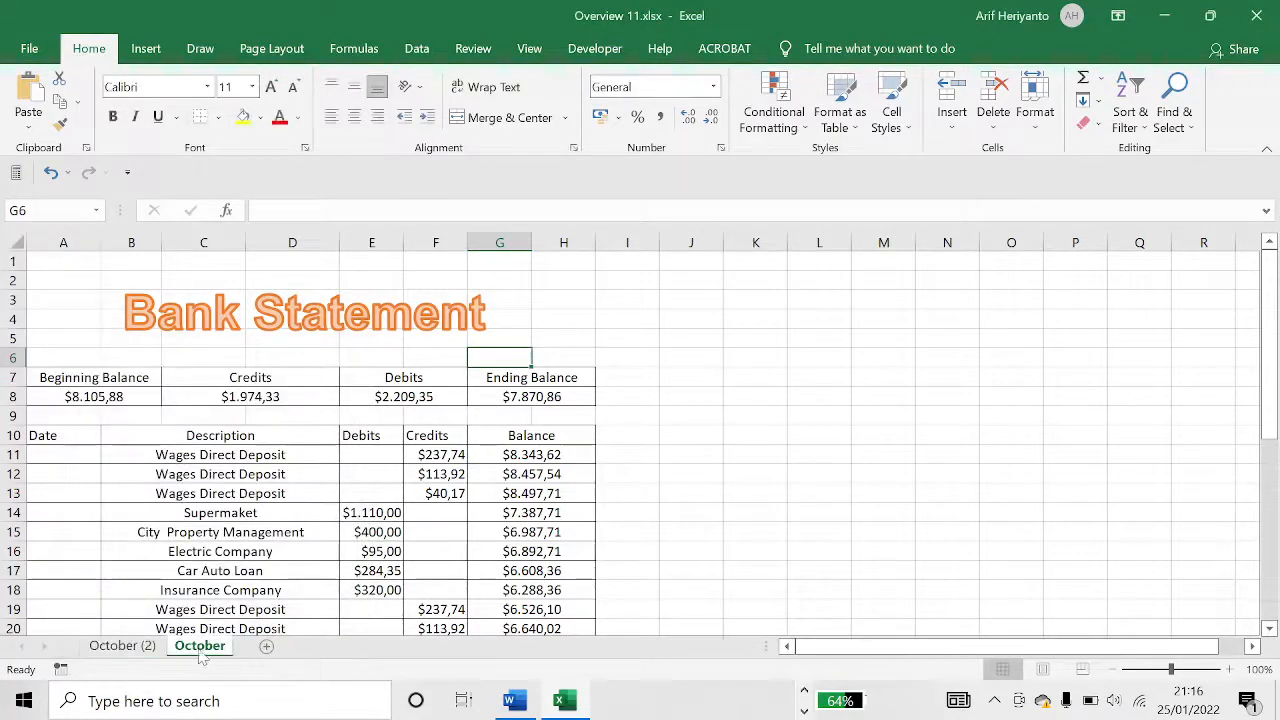
click(122, 645)
Check Task 5 in Word, then return to Excel and select cell H3 beside the Bank Statement title on October (2).
key(alt+Tab)
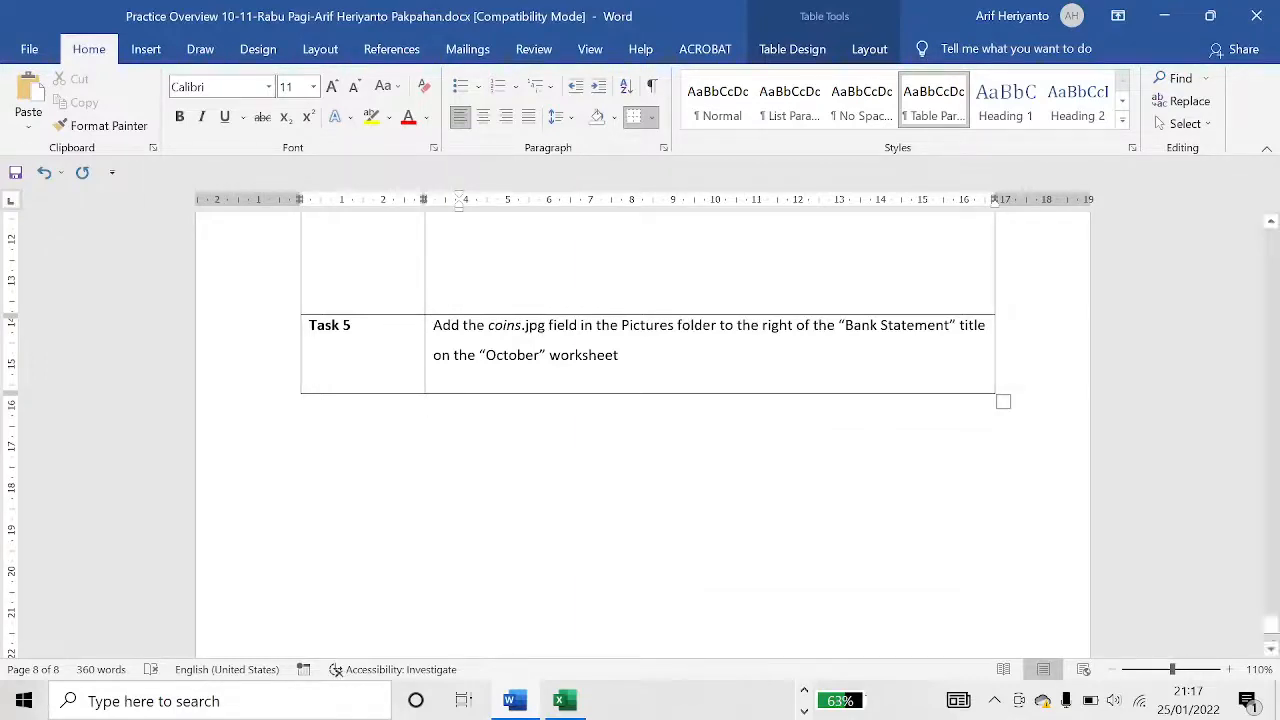
key(alt+Tab)
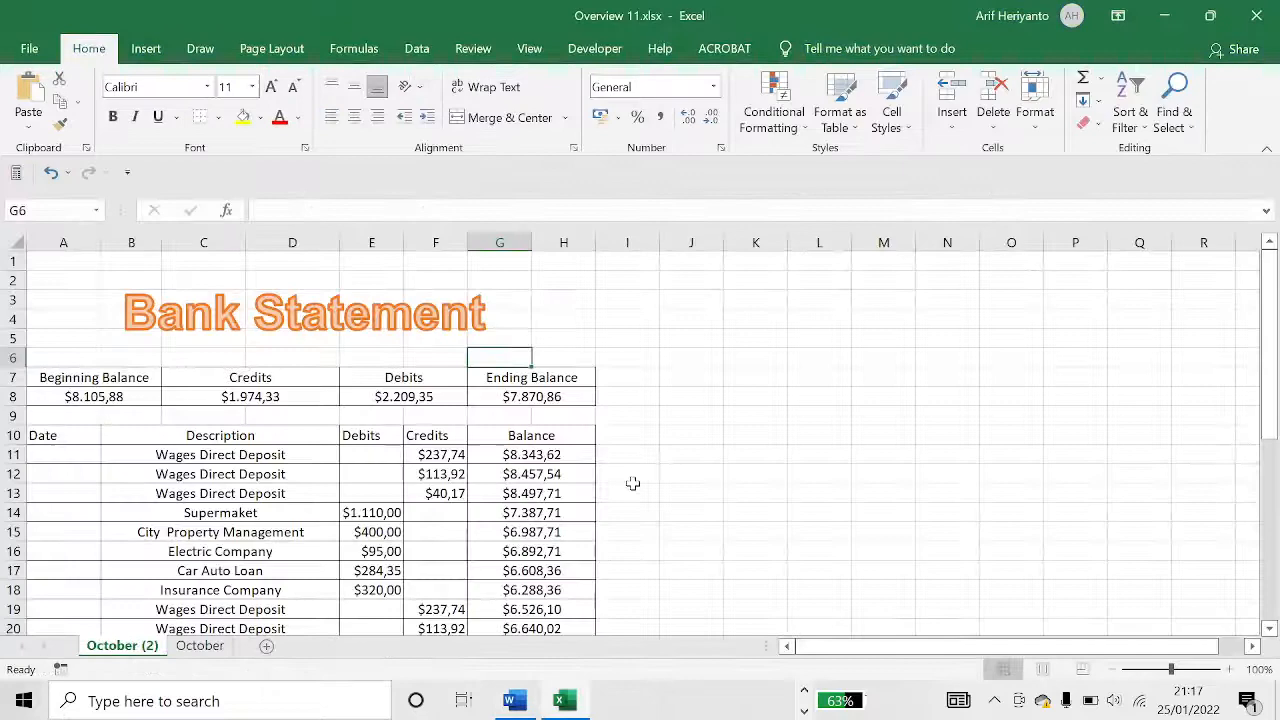
click(686, 436)
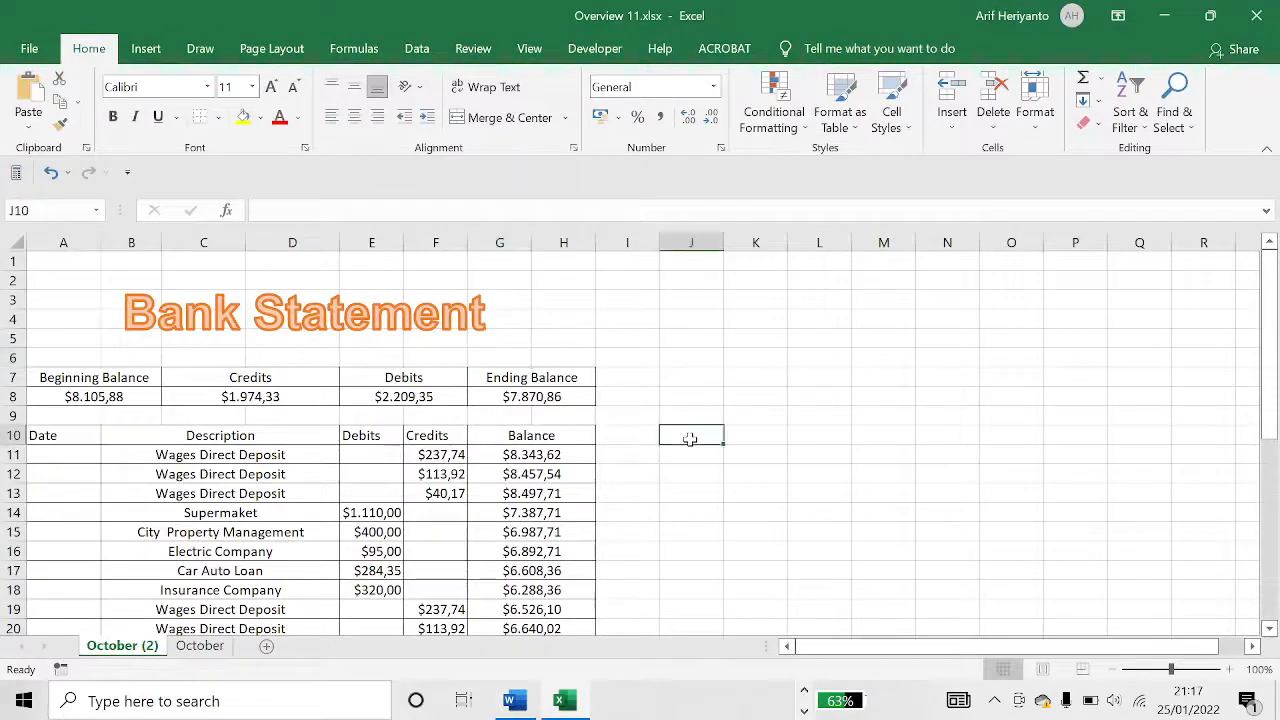
click(575, 301)
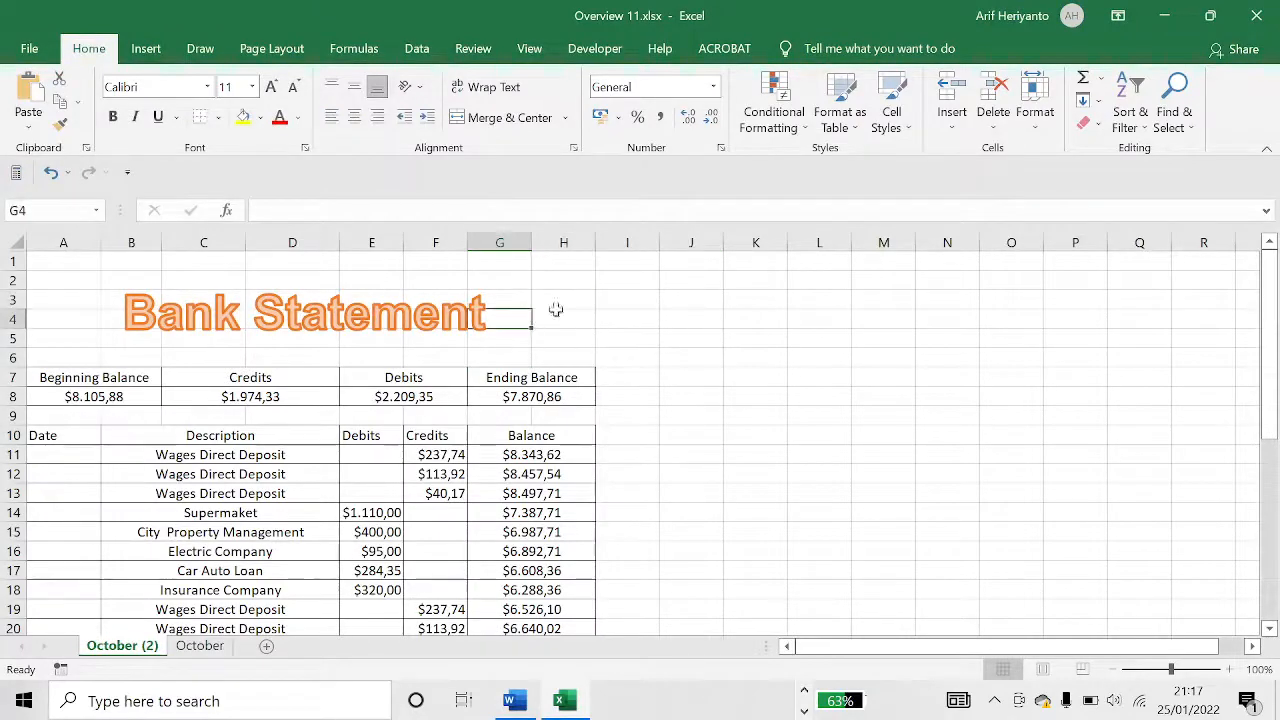
key(alt+Tab)
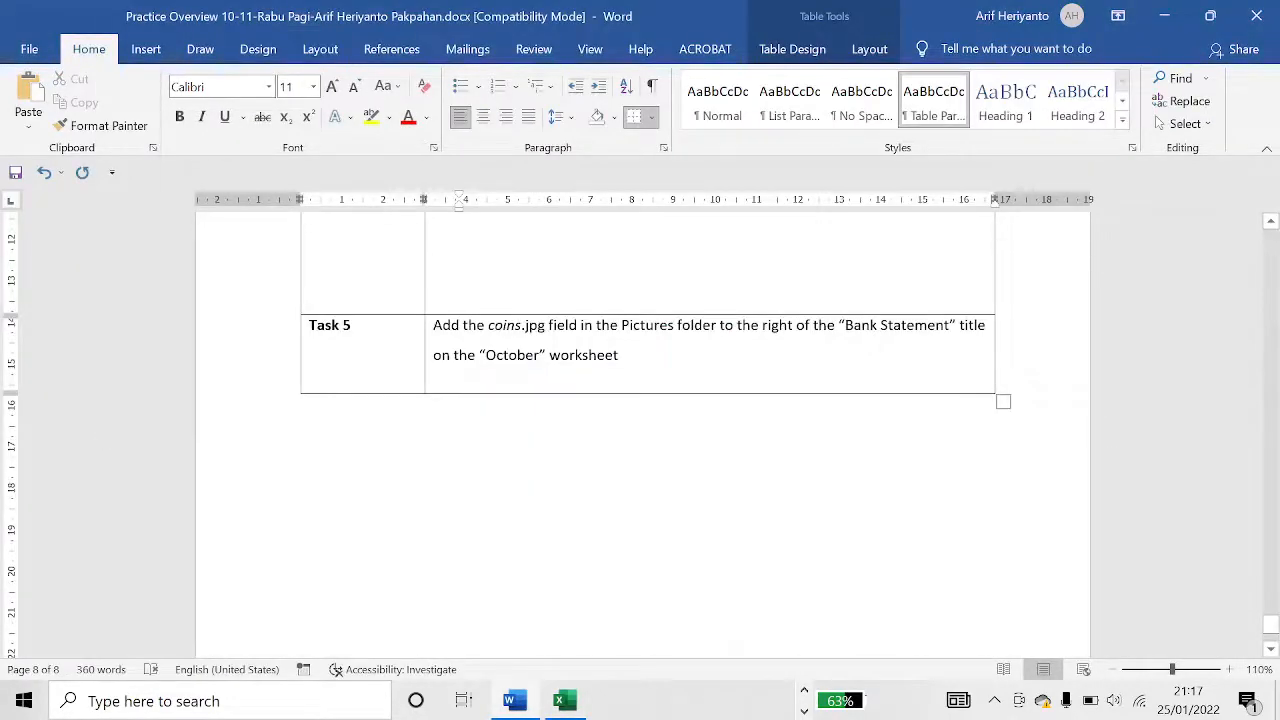
key(alt+Tab)
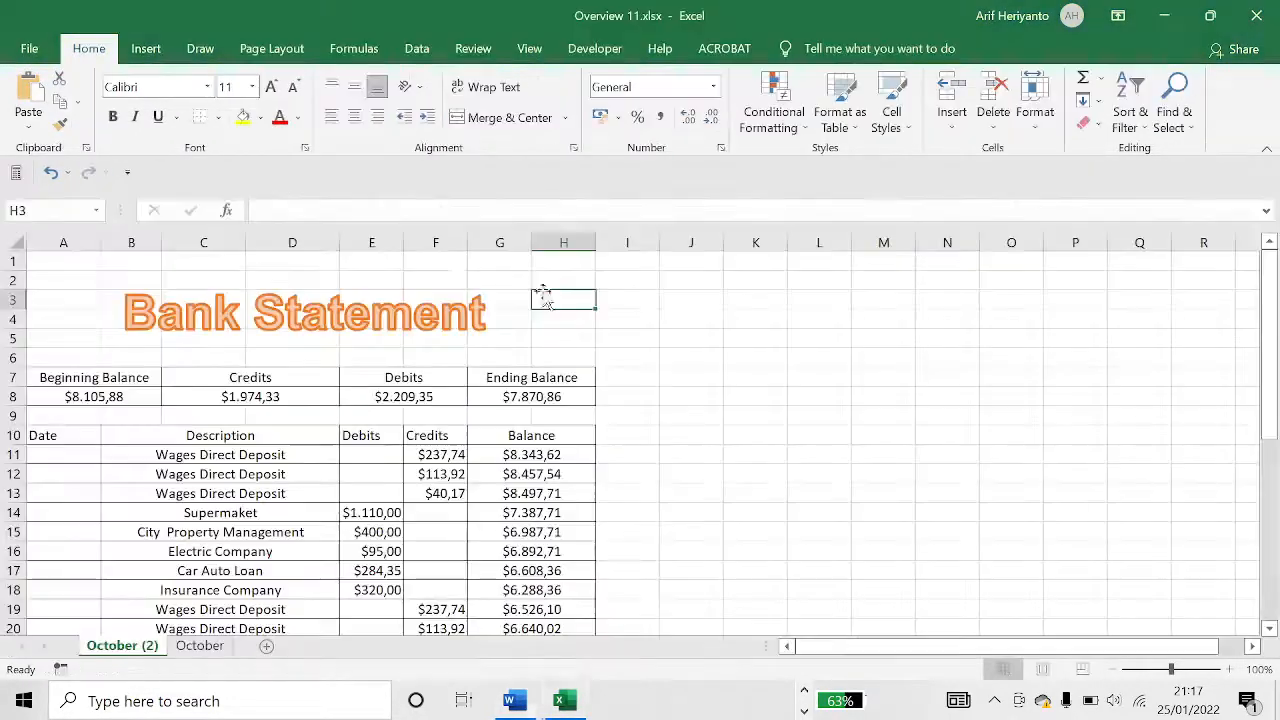
Start inserting a picture from this device and browse the Windows-SSD drive to the Kuliah folder inside Pribadi.
click(150, 50)
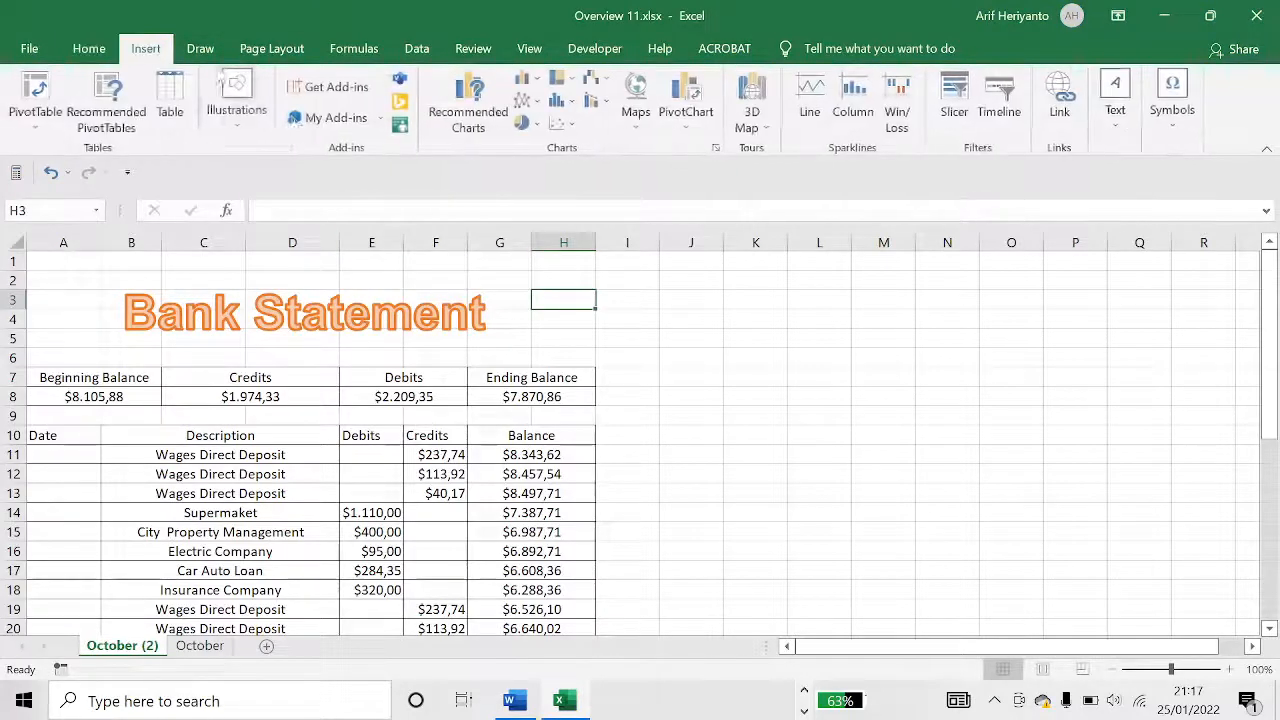
click(250, 126)
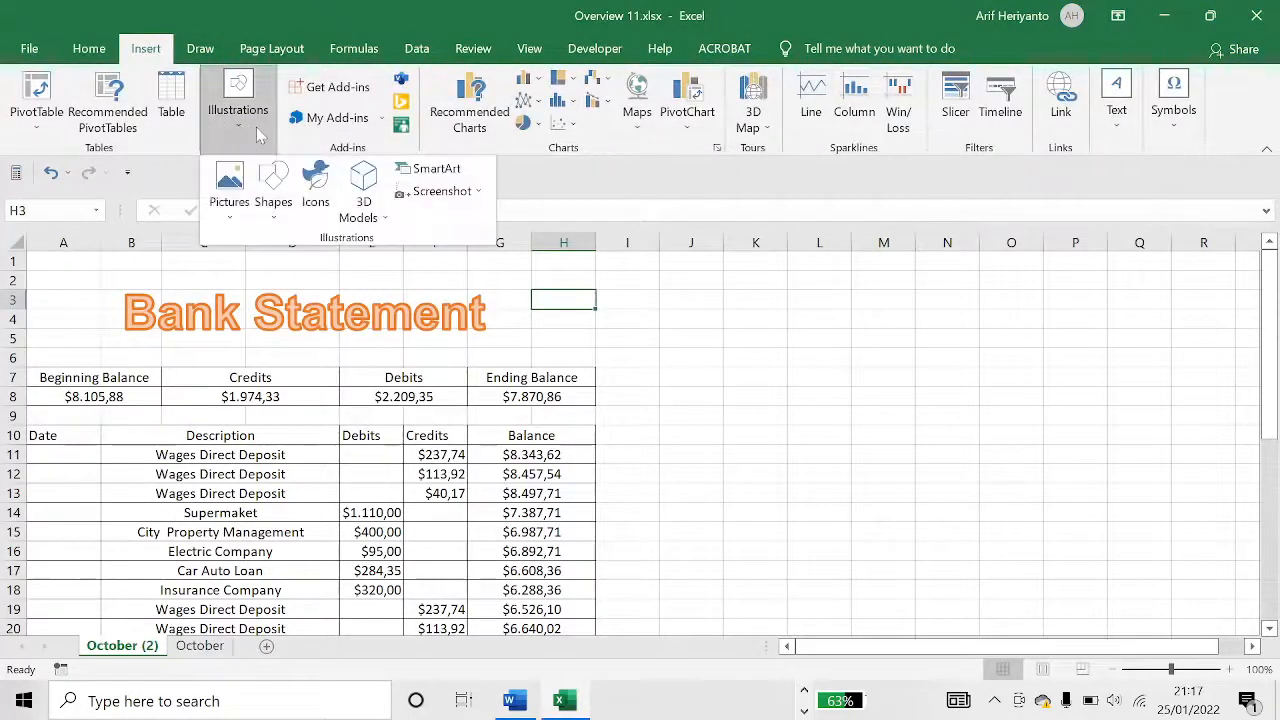
click(230, 195)
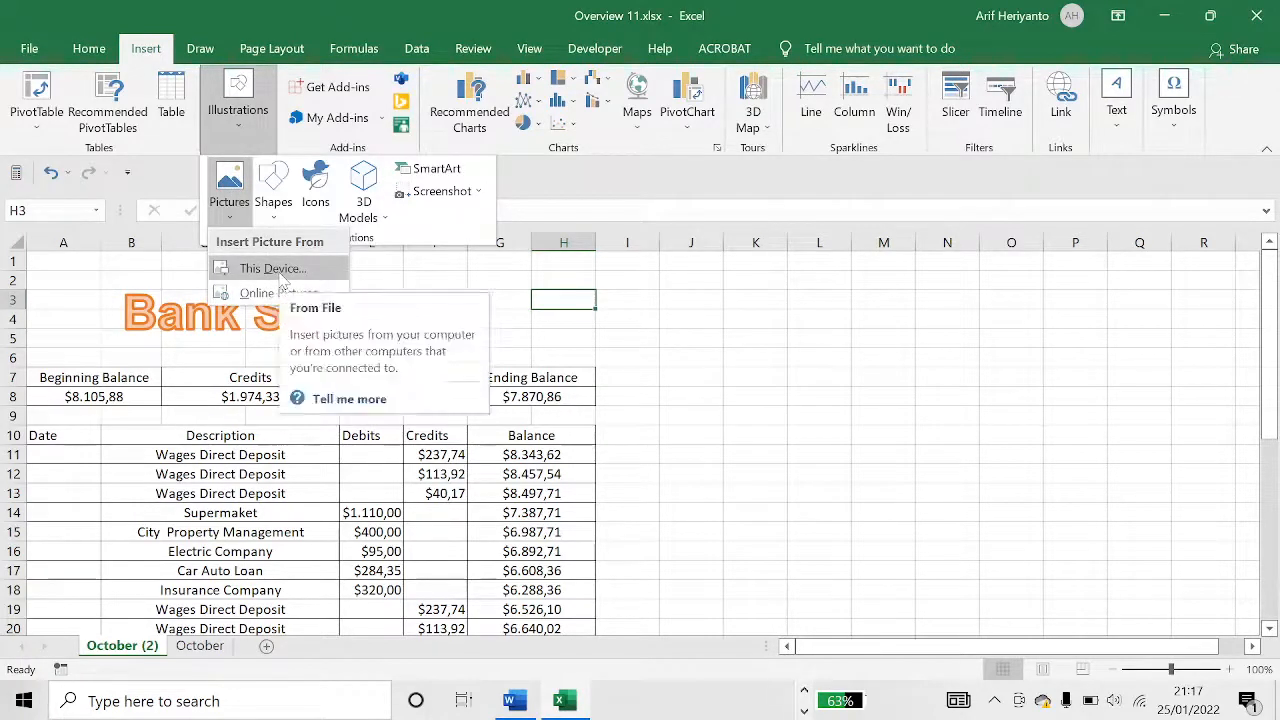
click(280, 270)
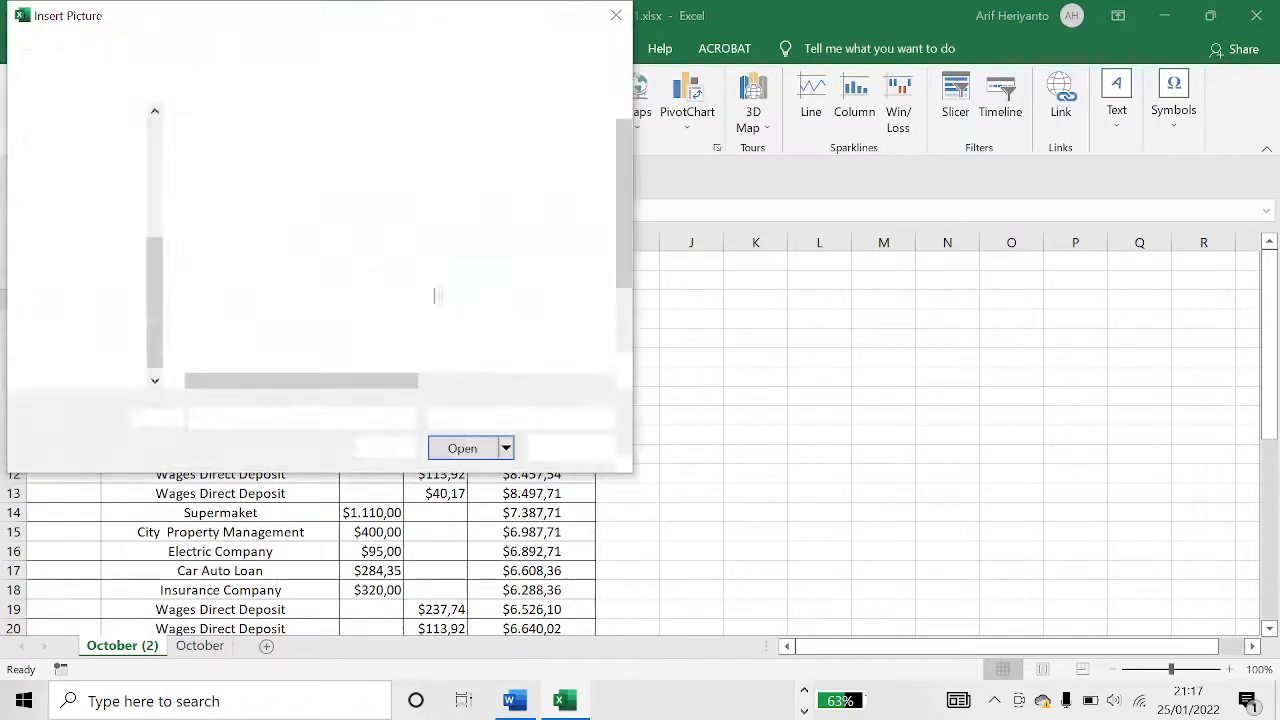
scroll(330, 280, down, 2)
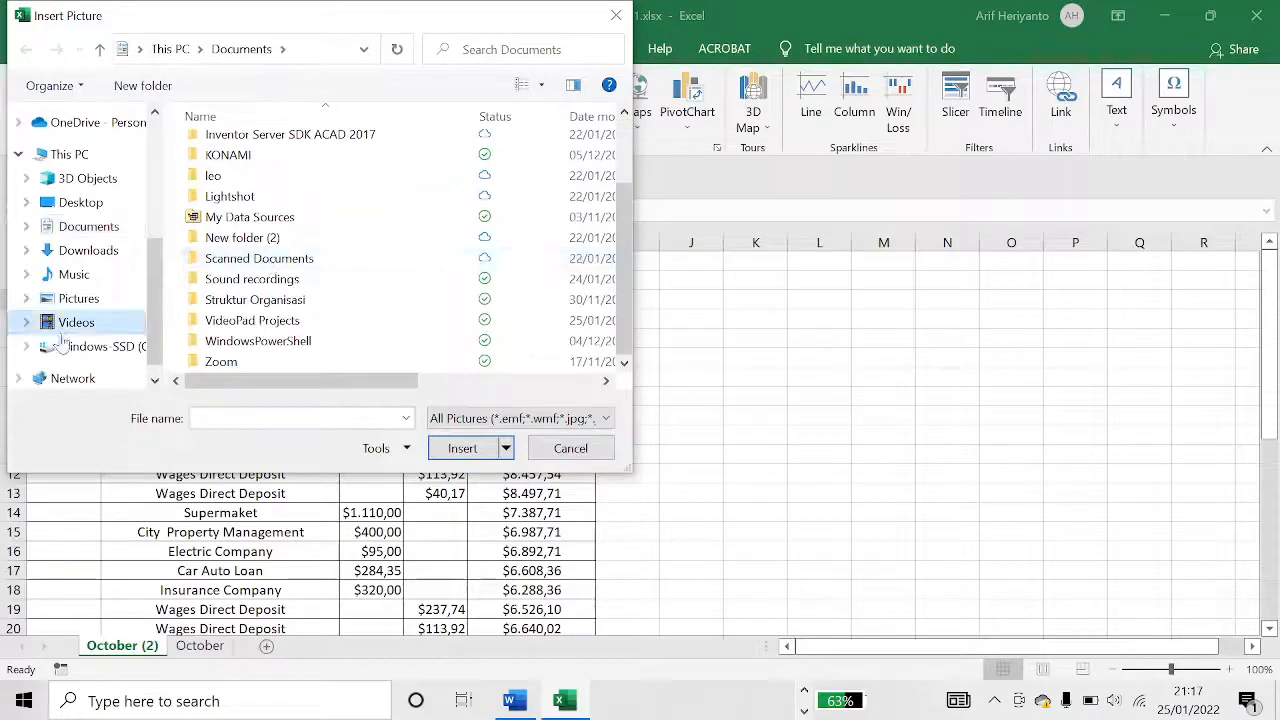
click(62, 330)
click(95, 346)
double_click(272, 145)
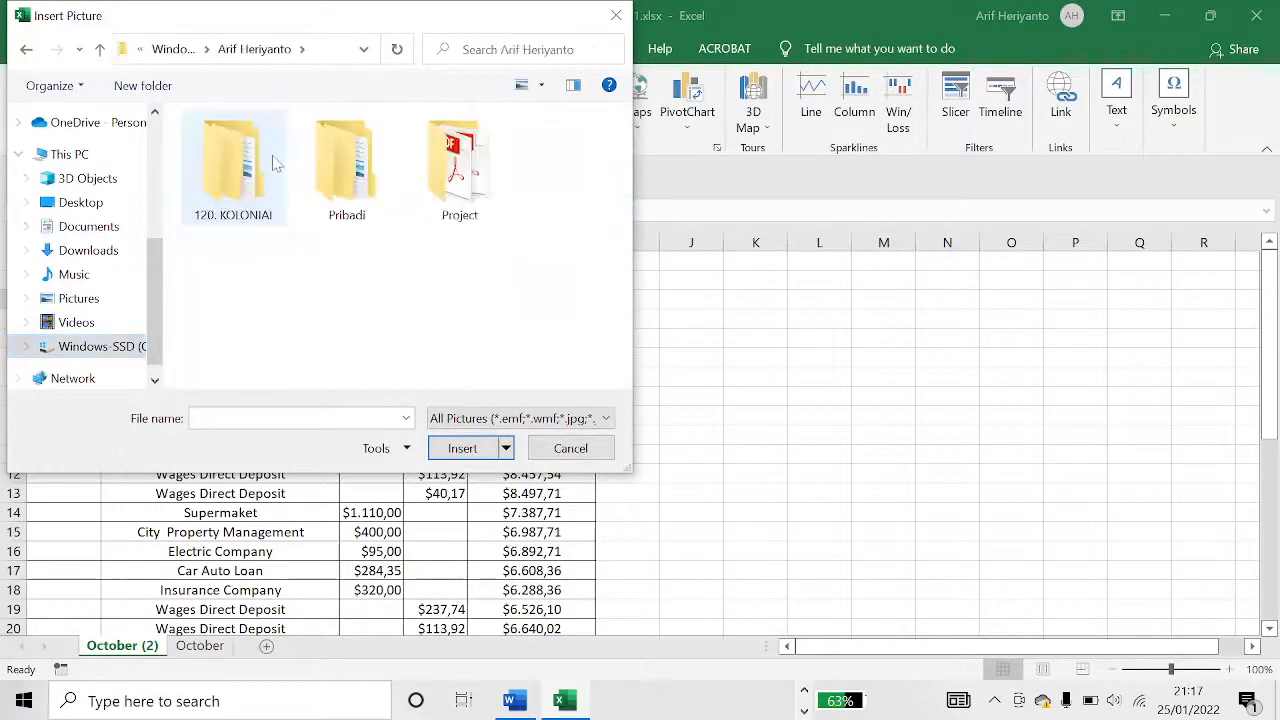
double_click(345, 162)
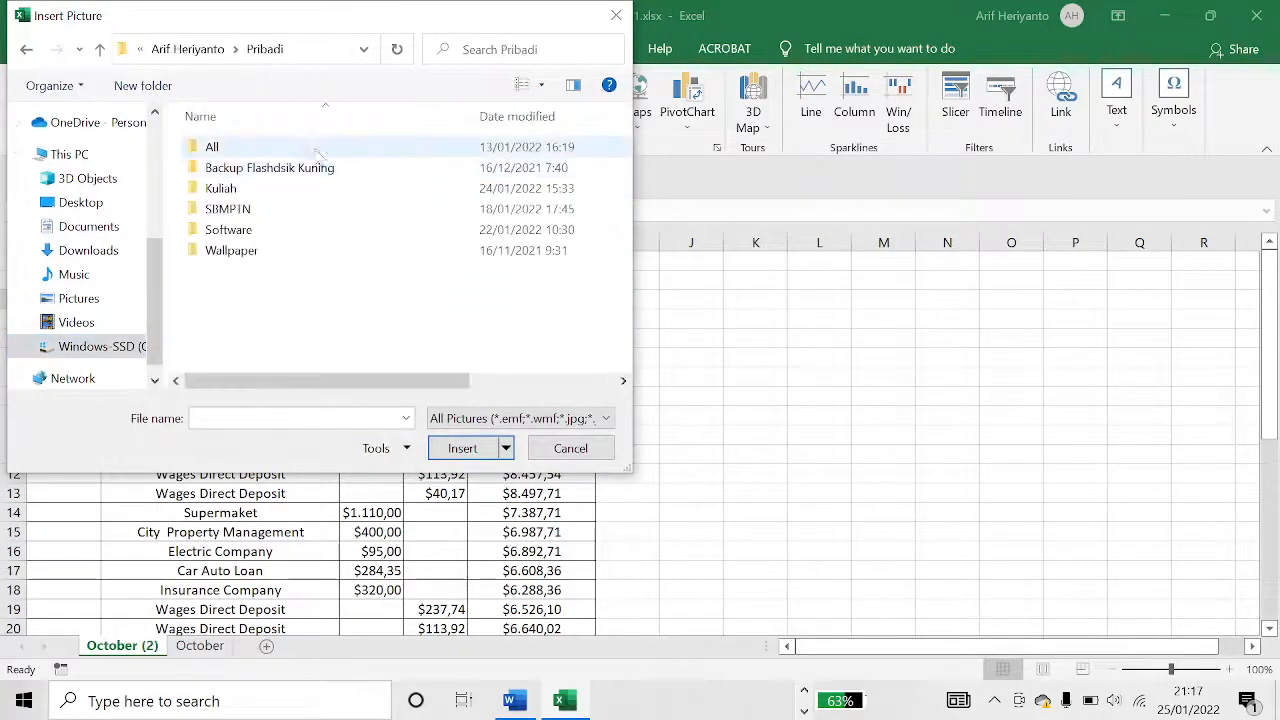
double_click(282, 190)
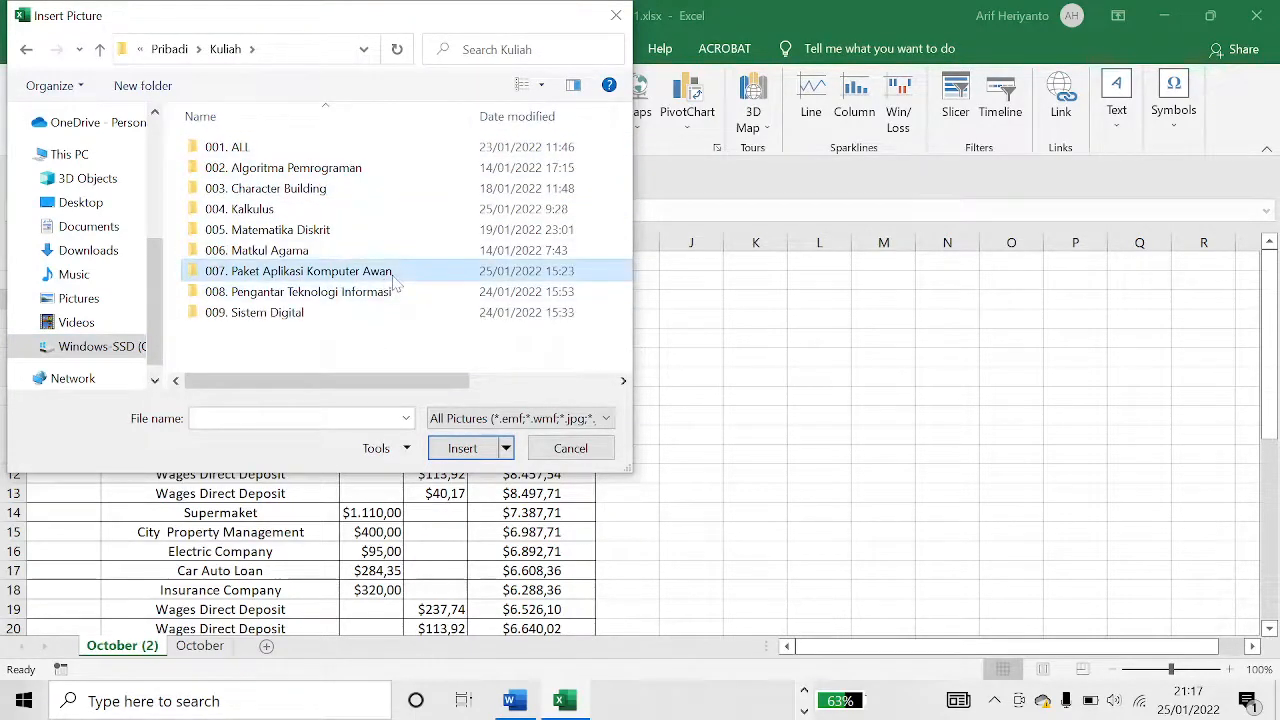
Browse from 007. Paket Aplikasi Komputer Awan through MOS, MOS Excel 2019 and PRE TEST to Overview_10-11 and insert coins.jpg.
double_click(395, 278)
double_click(343, 152)
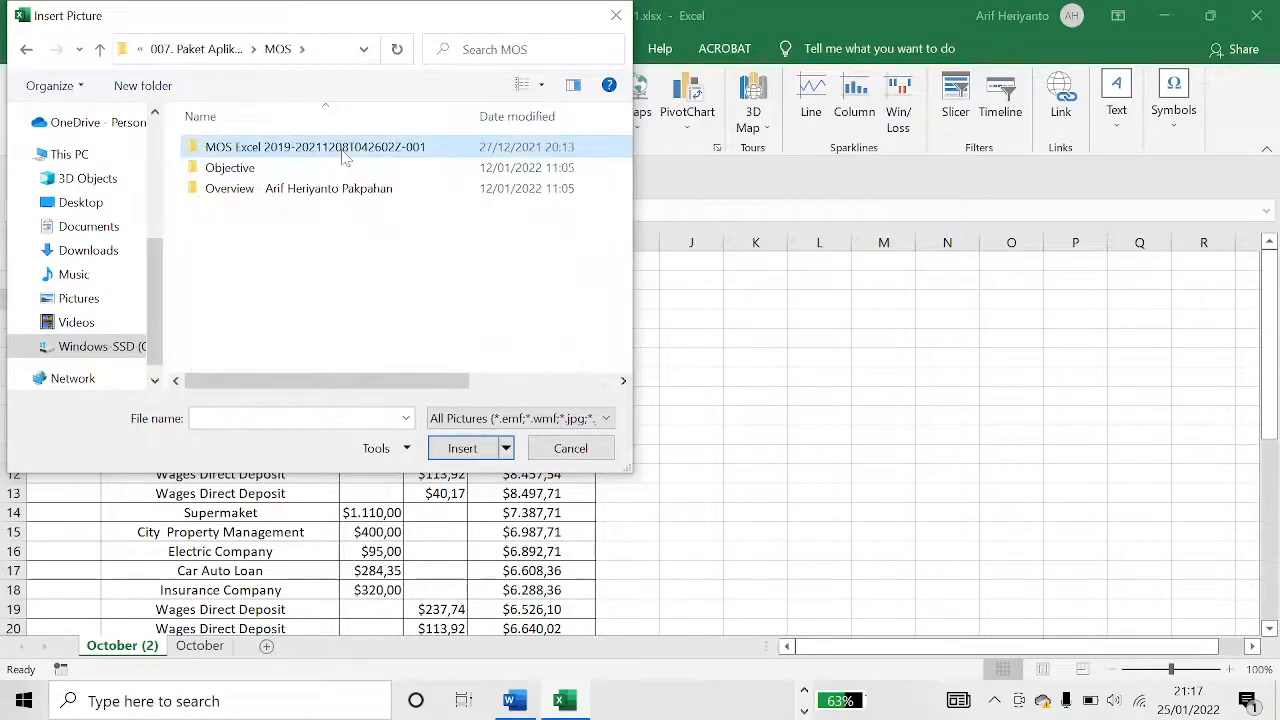
double_click(343, 152)
double_click(355, 150)
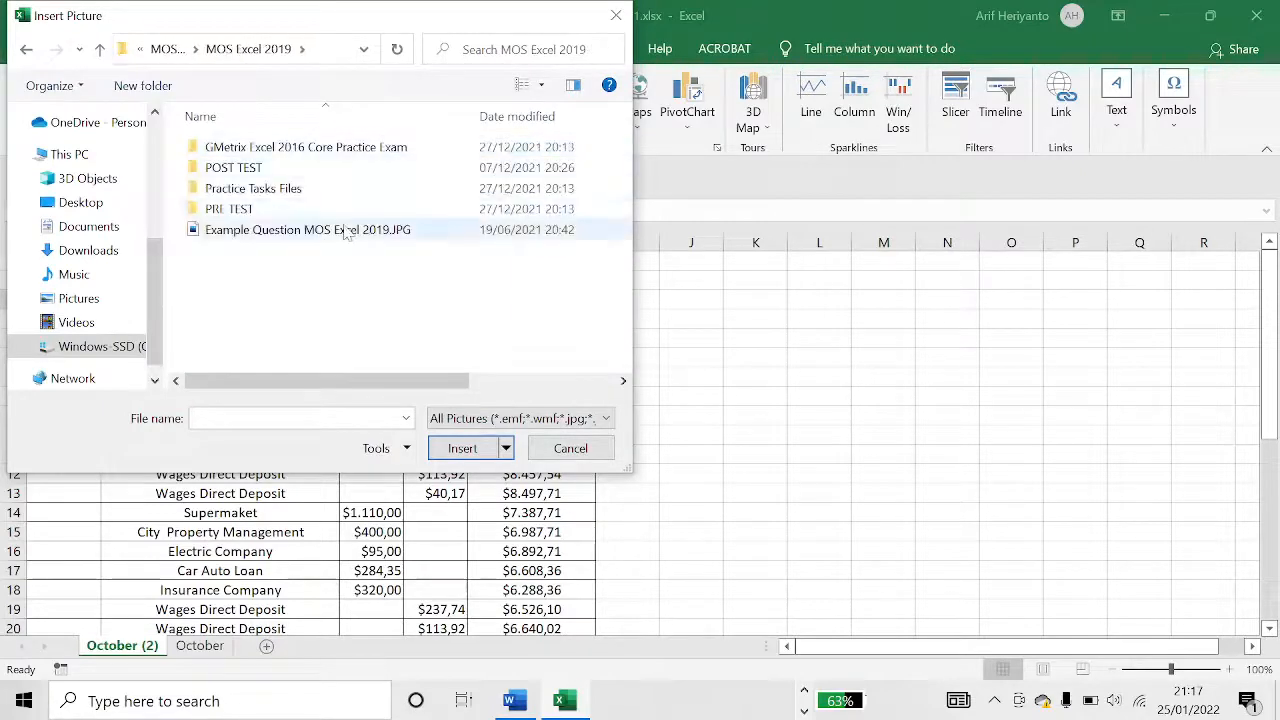
double_click(360, 209)
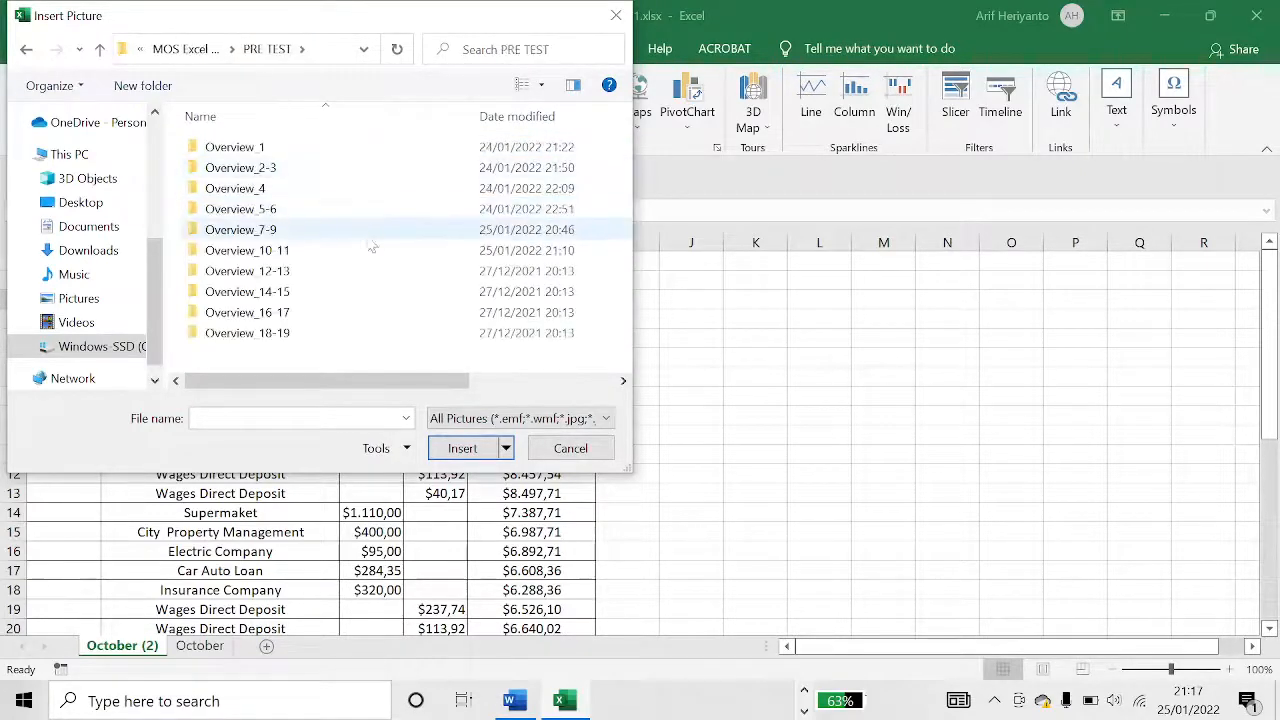
double_click(372, 249)
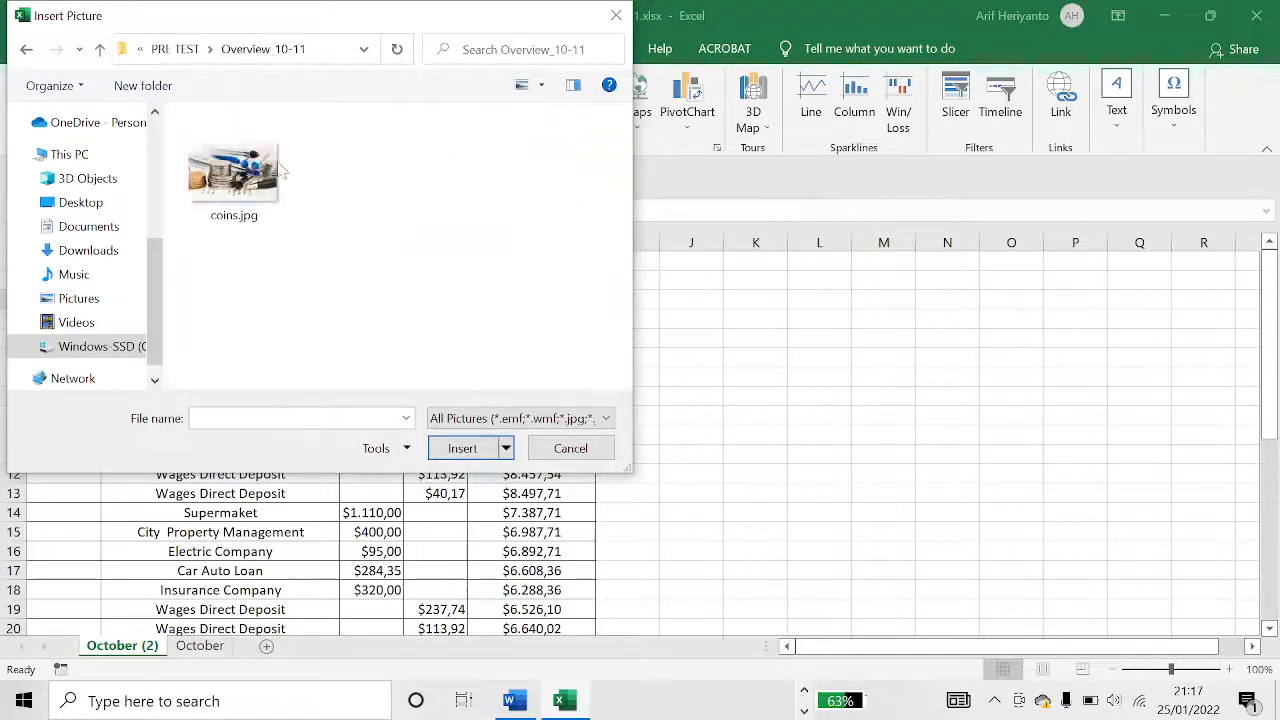
double_click(270, 172)
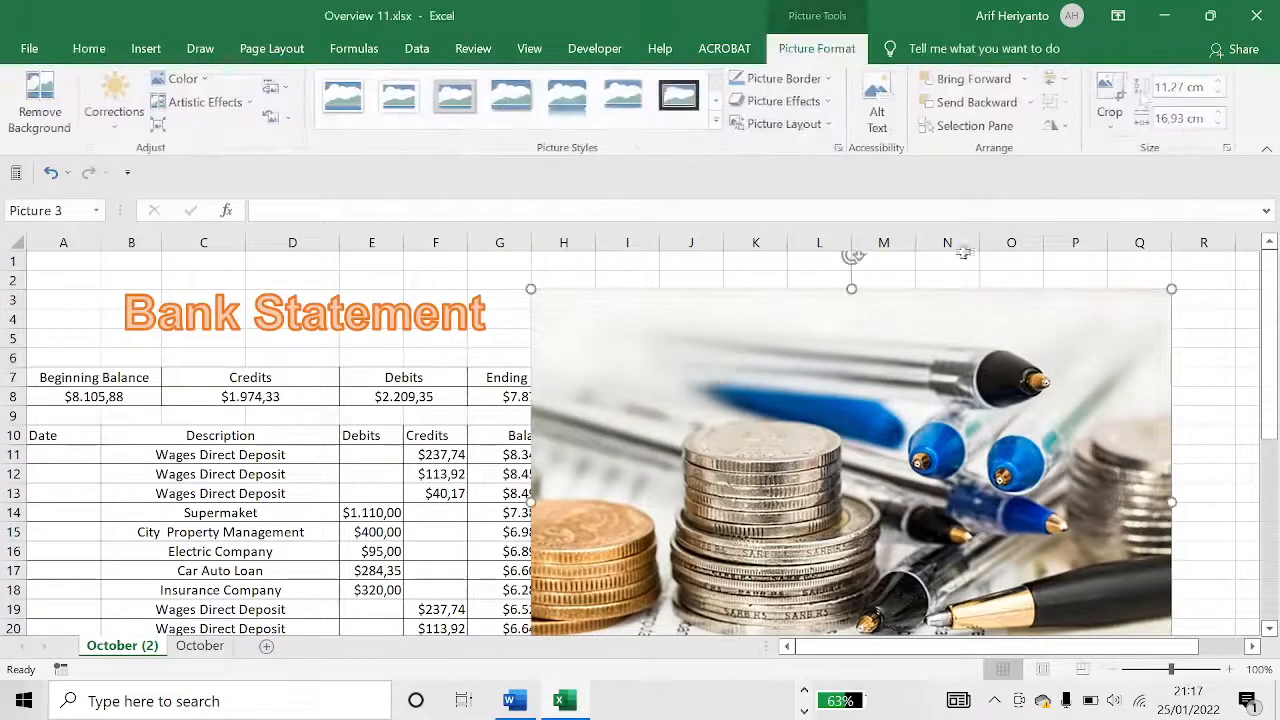
Resize the inserted coins picture, entering a height of 10 cm and then a height of 1 cm.
click(1175, 87)
text(10)
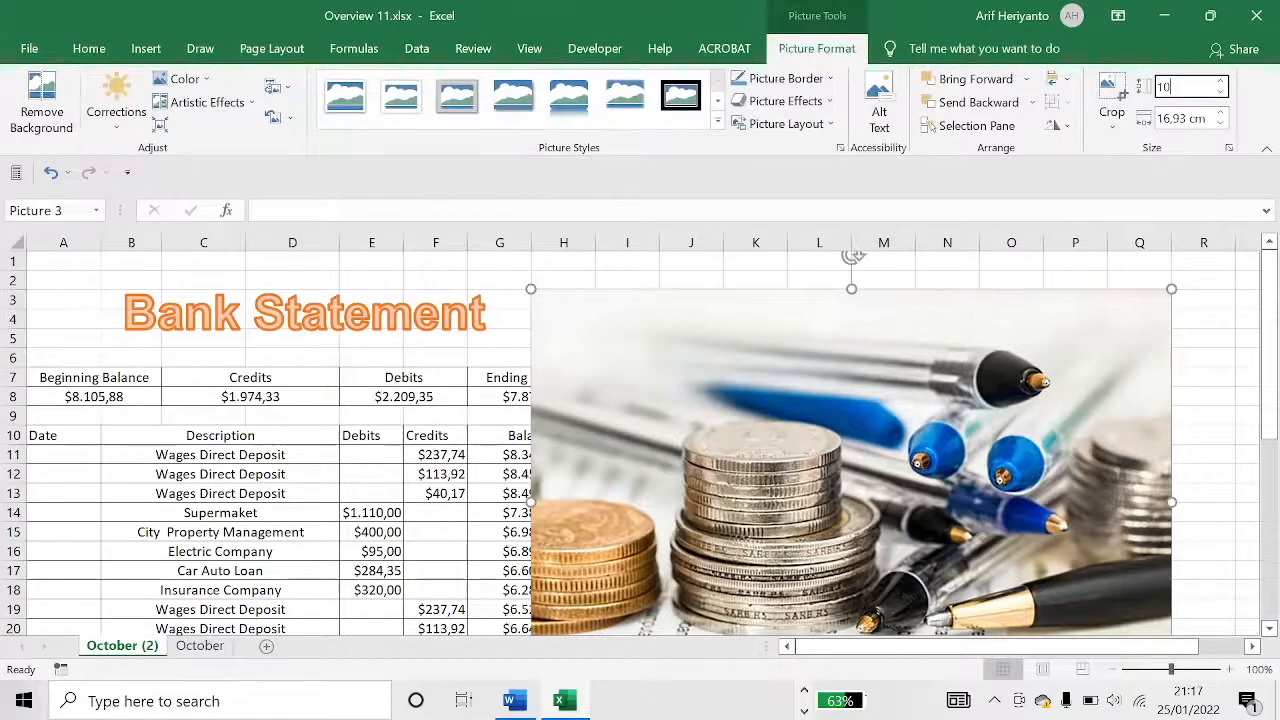
key(Return)
text(1)
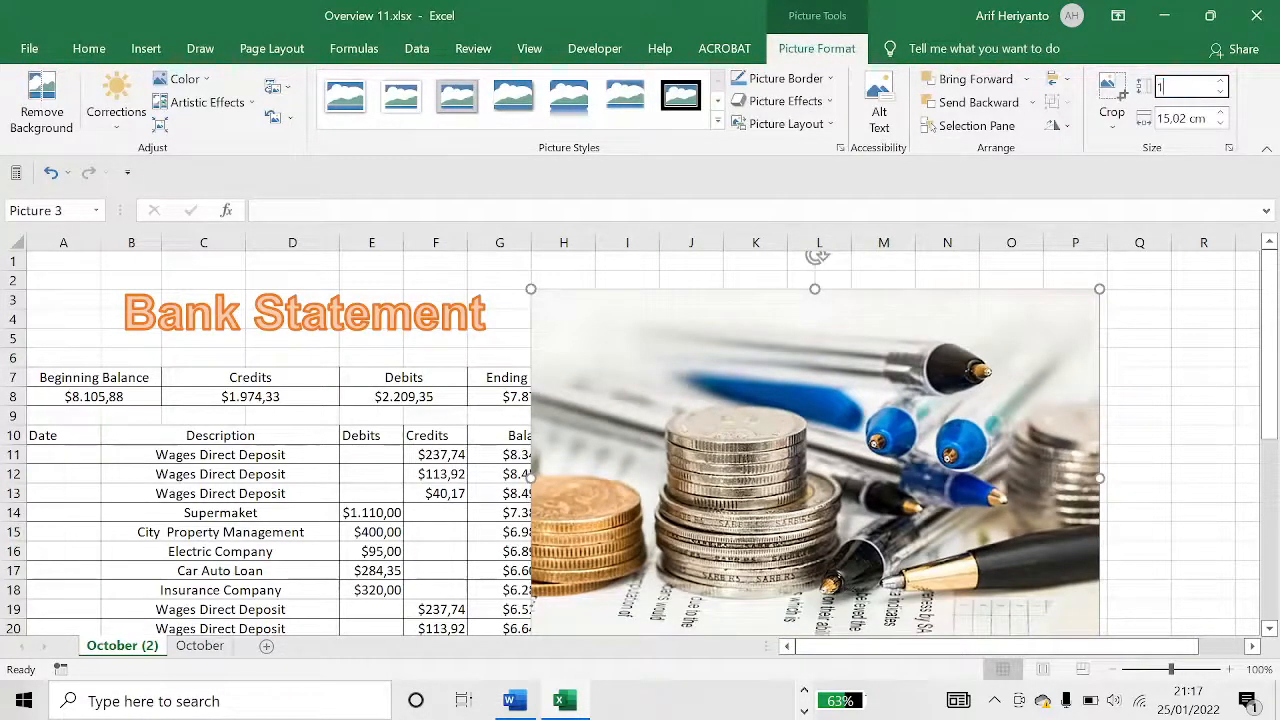
key(Return)
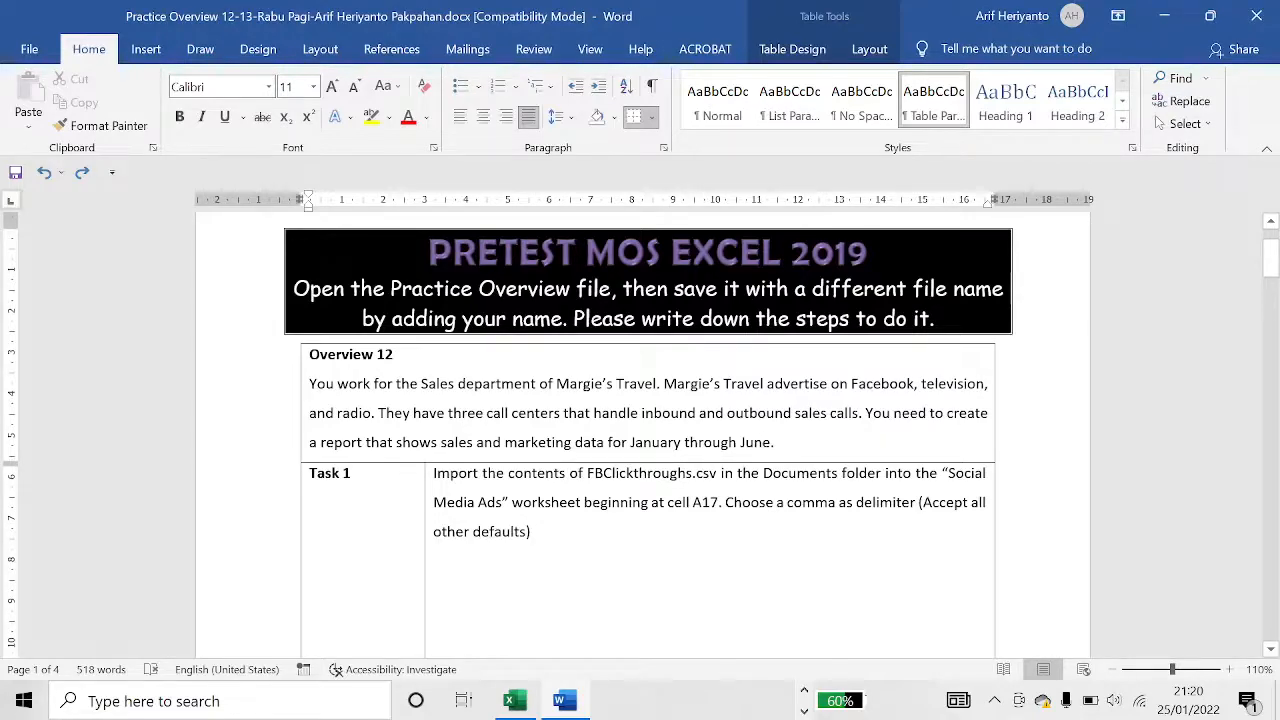
Switch from Word to the Overview 12 workbook in Excel and select cell A17 on the Social Media Ads worksheet.
key(alt+Tab)
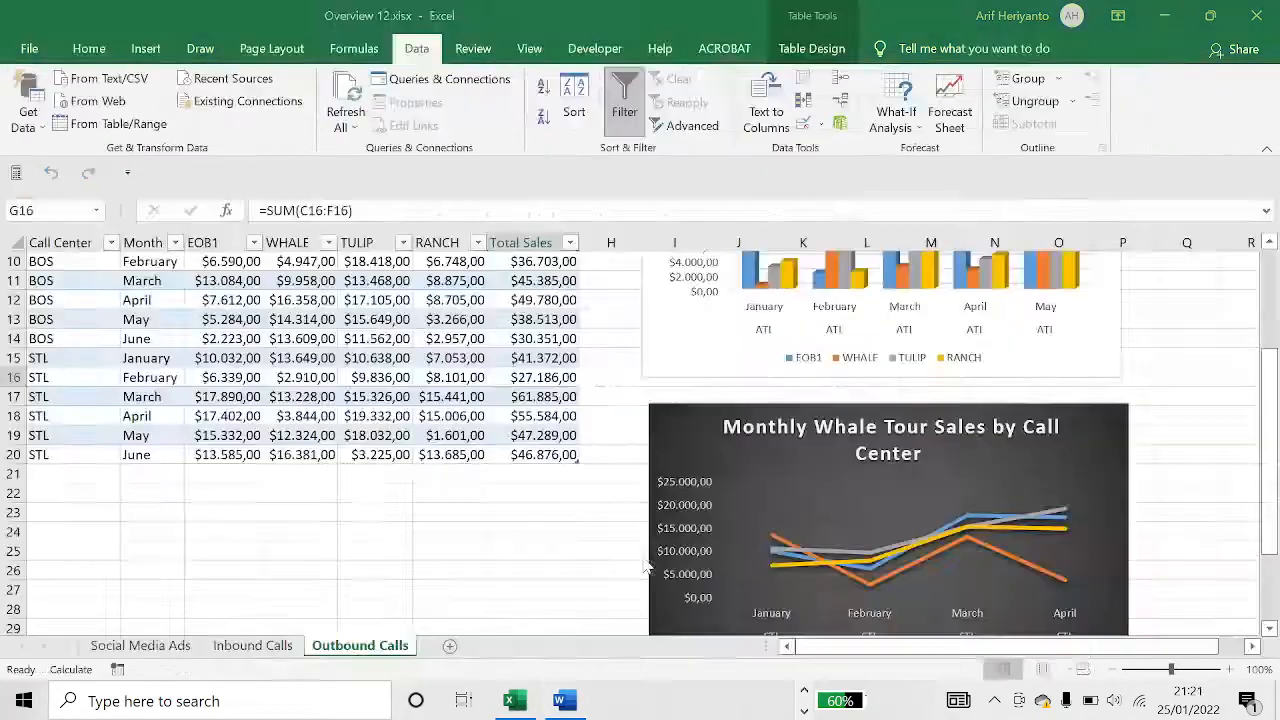
click(380, 455)
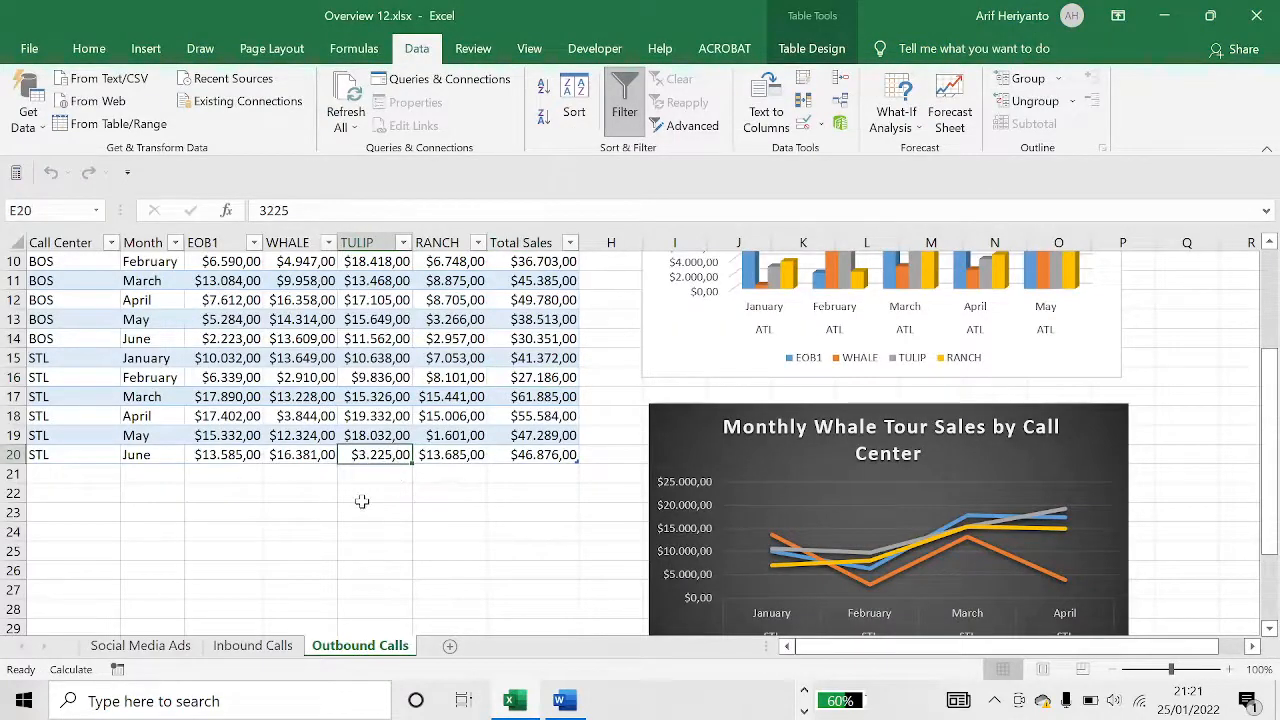
click(140, 645)
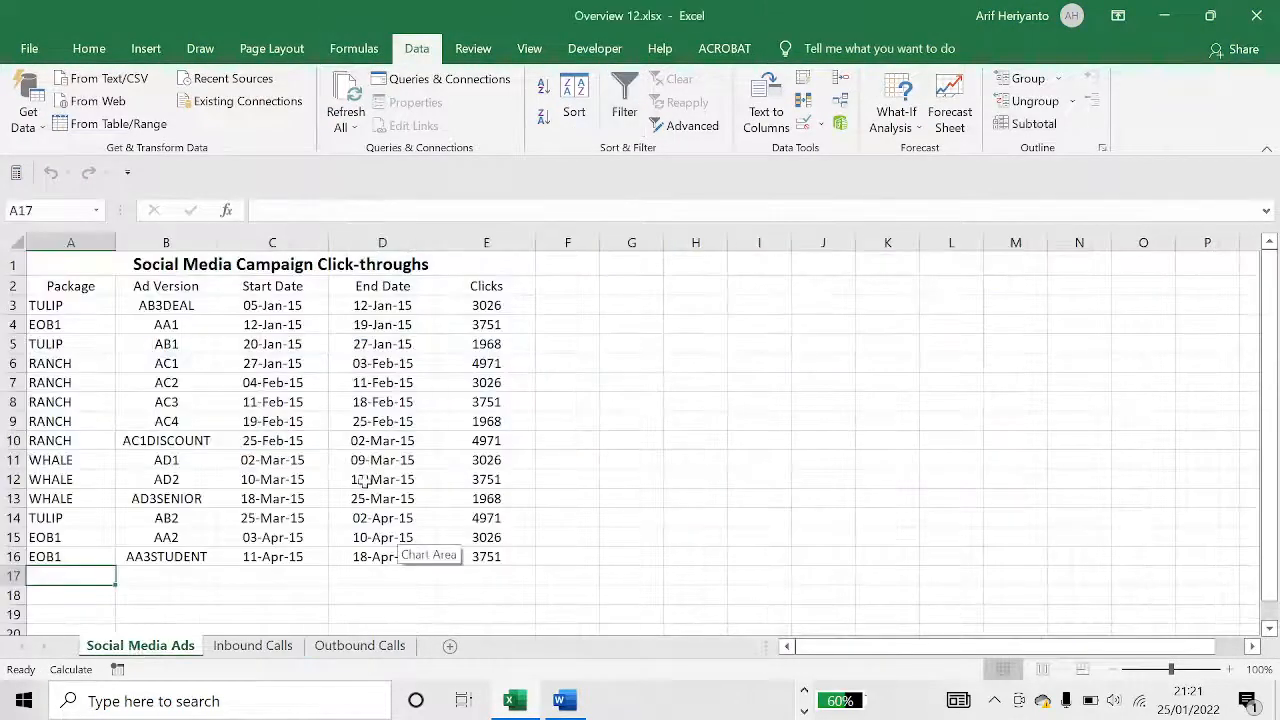
click(265, 495)
click(200, 590)
click(110, 573)
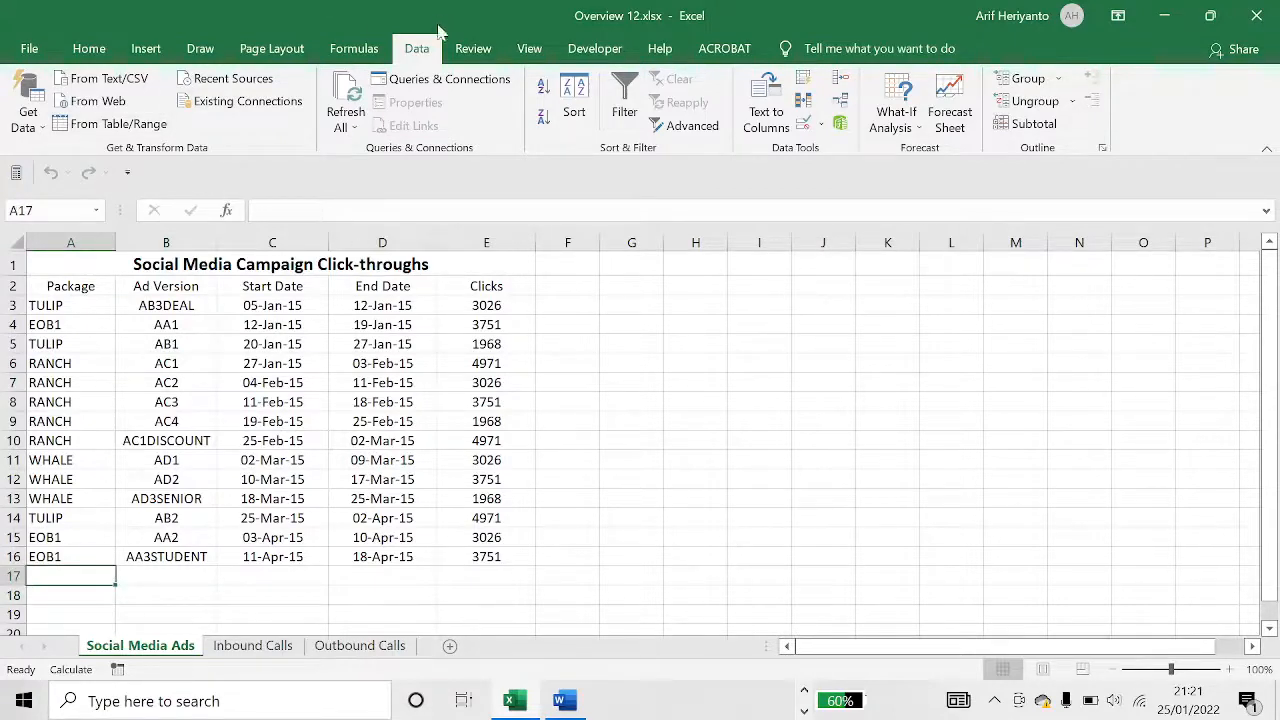
Start importing data from a text/CSV file and browse the Windows-SSD drive to the Kuliah folder inside Pribadi.
click(100, 78)
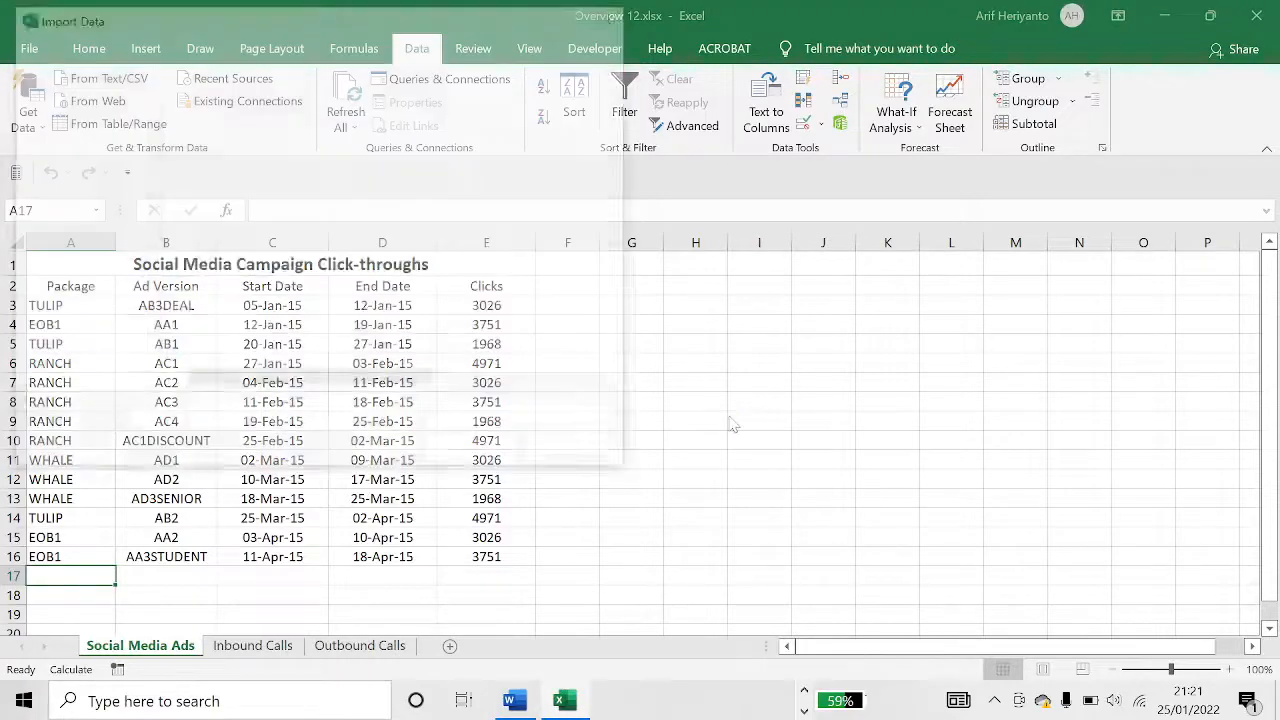
scroll(313, 273, down, 2)
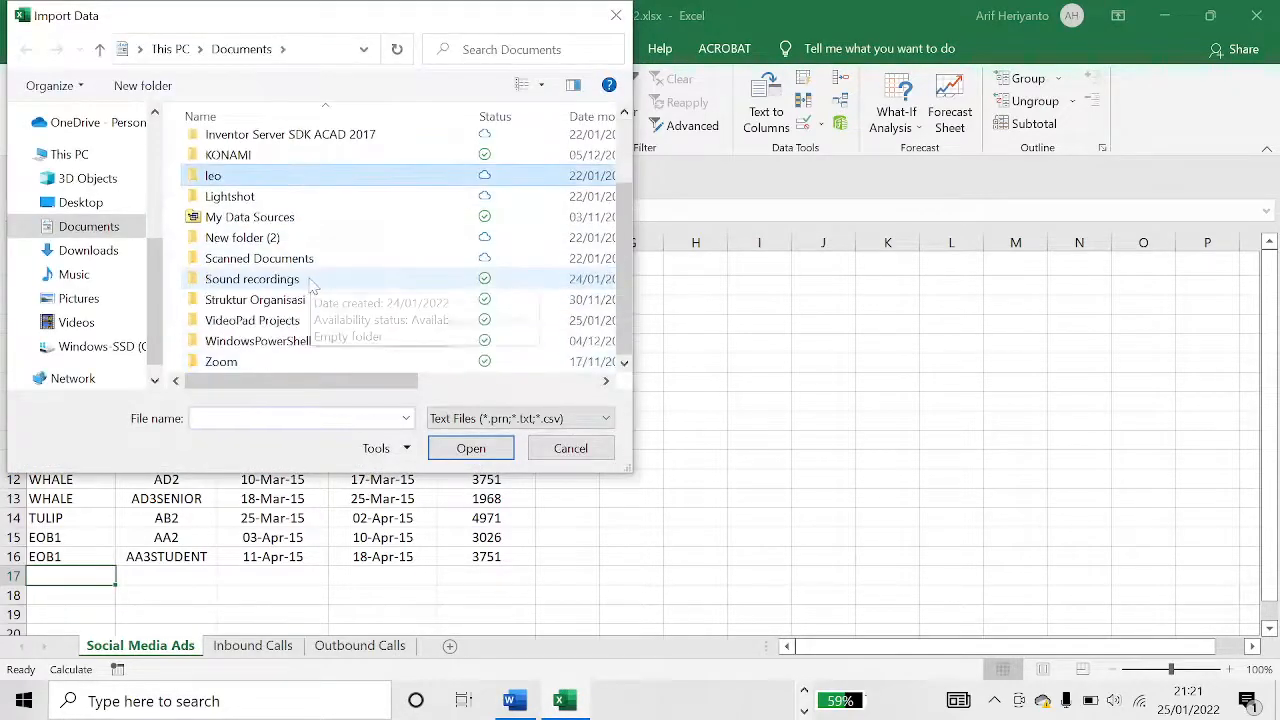
click(80, 298)
click(110, 346)
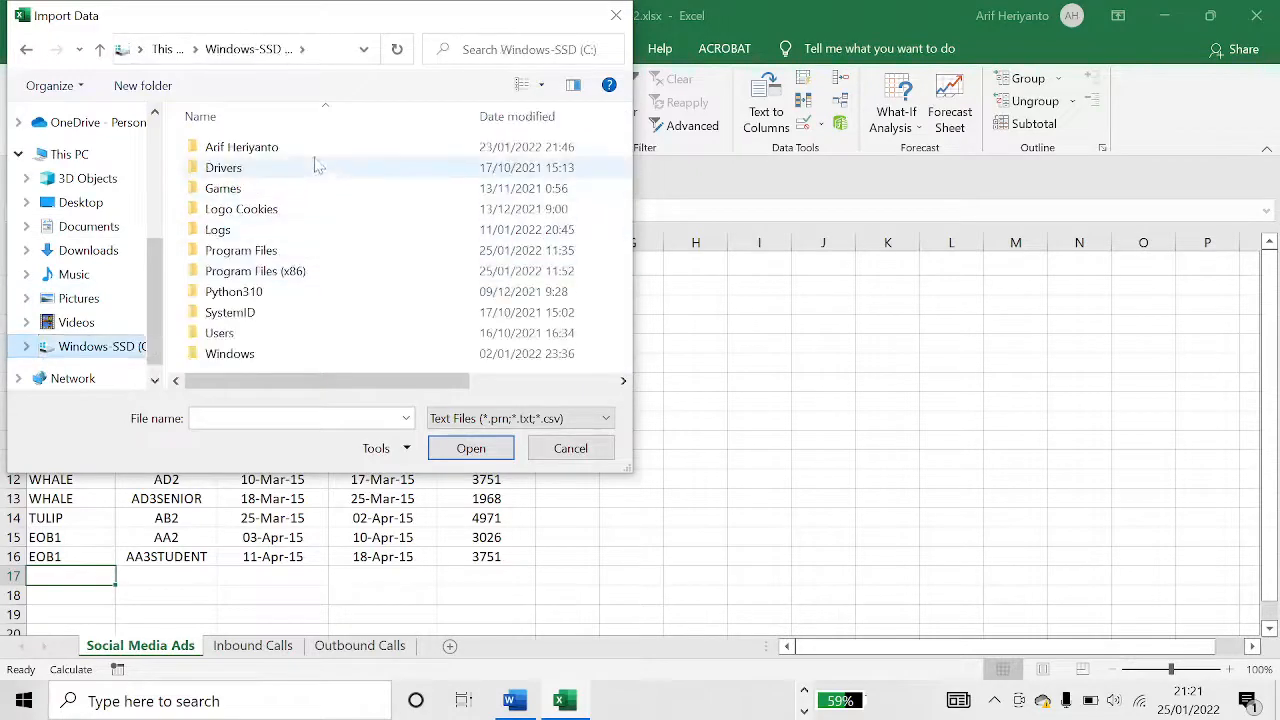
double_click(312, 143)
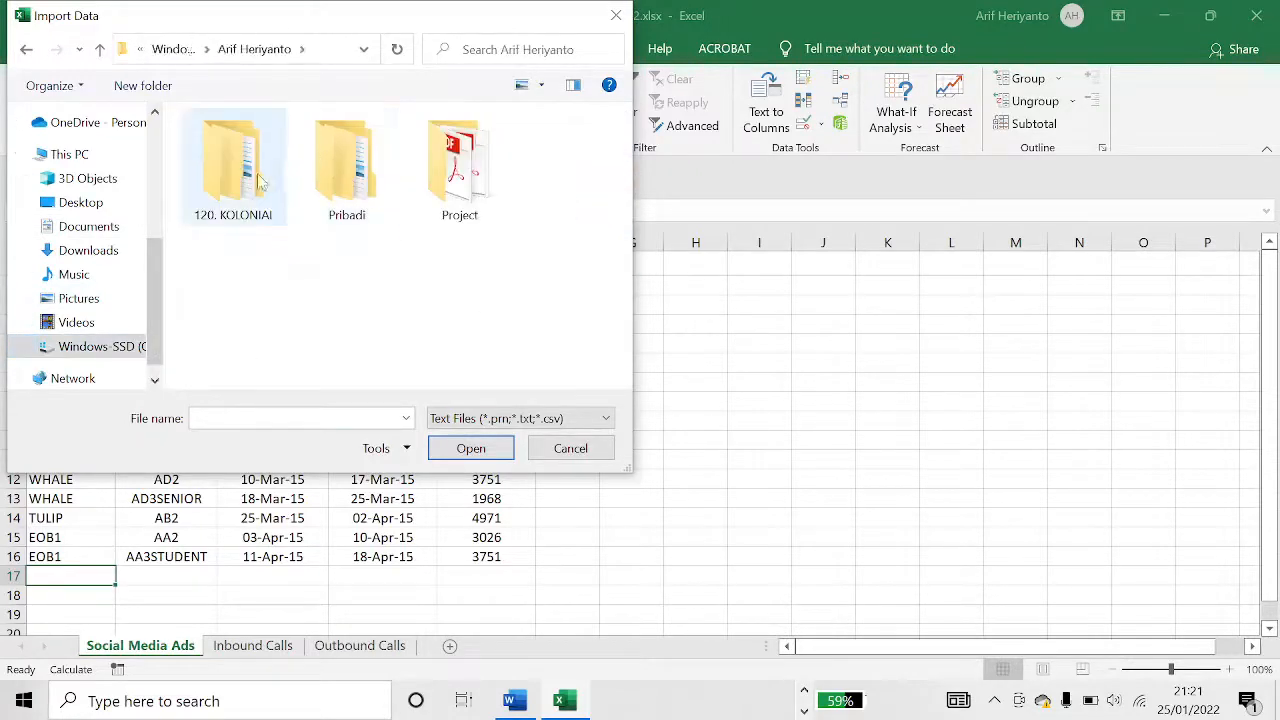
double_click(347, 168)
double_click(286, 188)
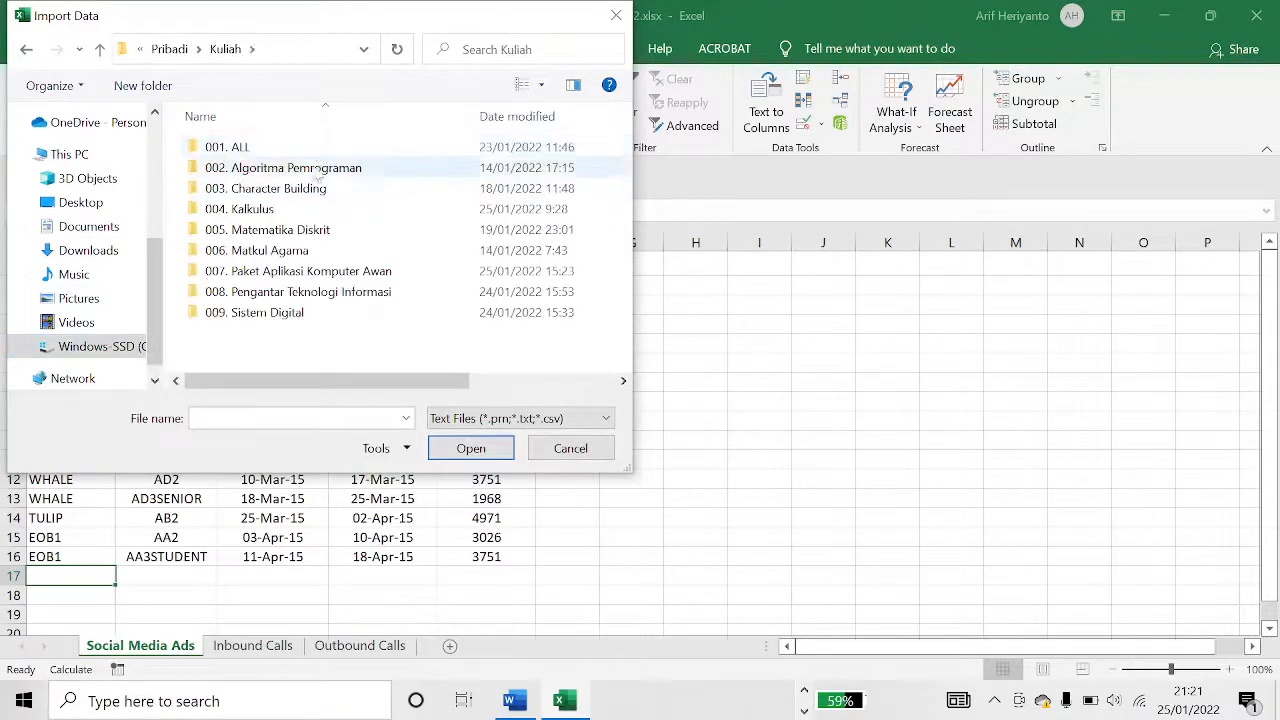
Browse from 007. Paket Aplikasi Komputer Awan through MOS, MOS Excel 2019 and PRE TEST to Overview_12-13 and open FBClickthroughs.csv.
double_click(331, 272)
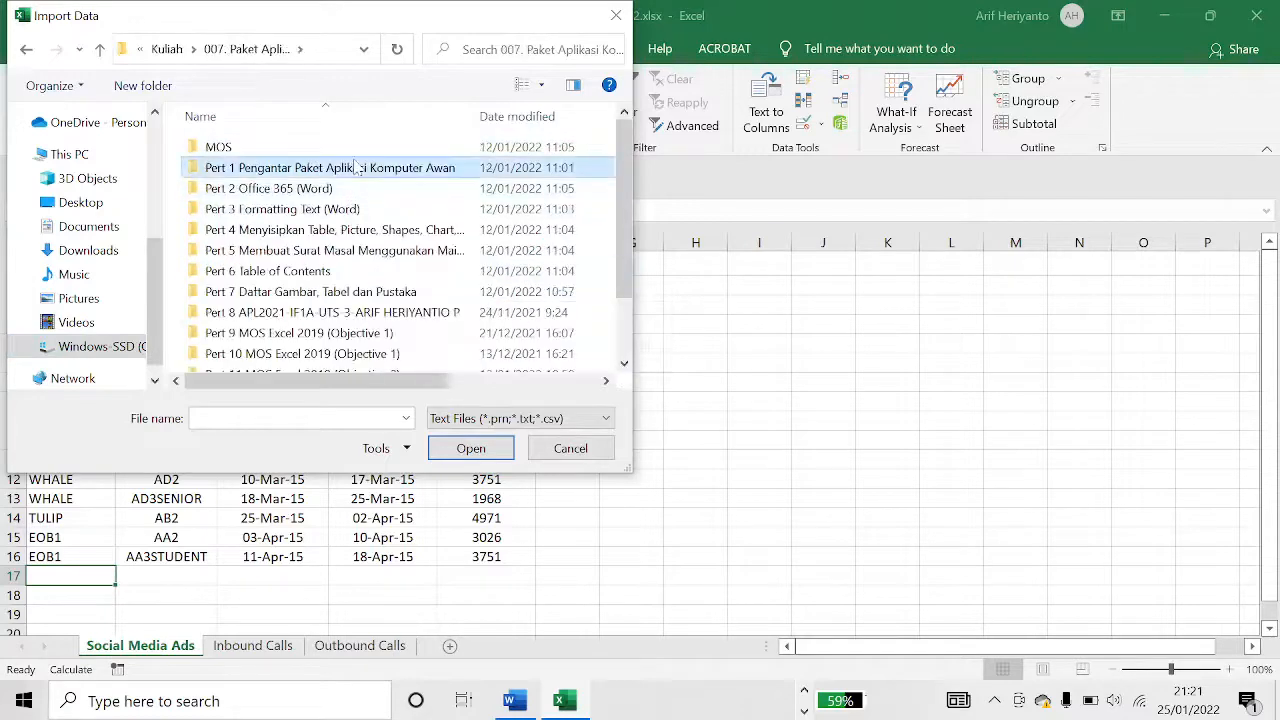
double_click(363, 149)
double_click(365, 152)
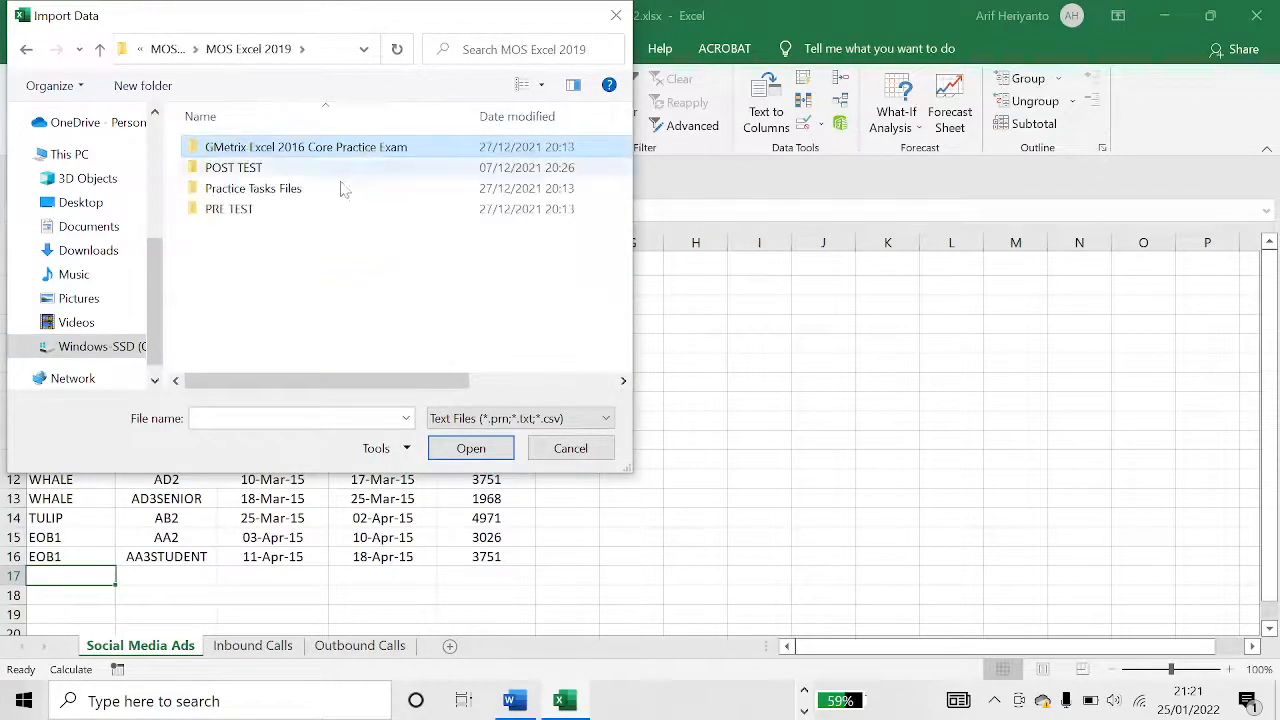
double_click(330, 208)
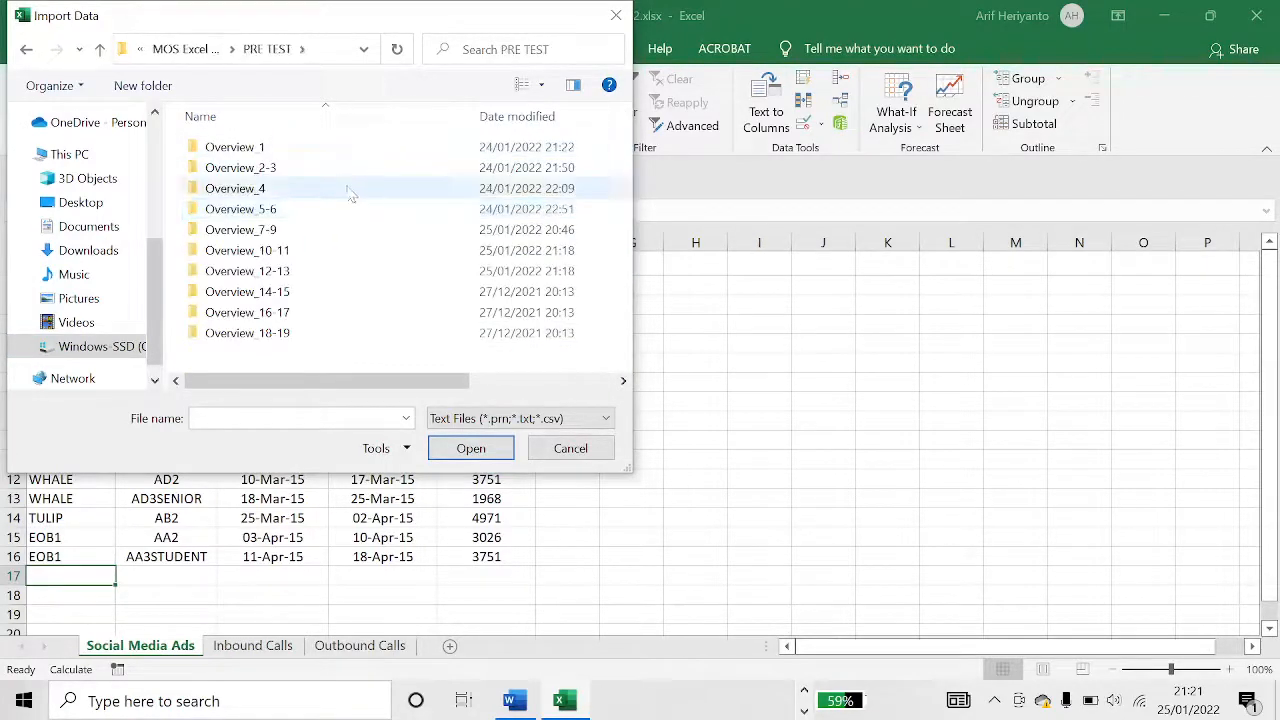
double_click(329, 275)
double_click(347, 150)
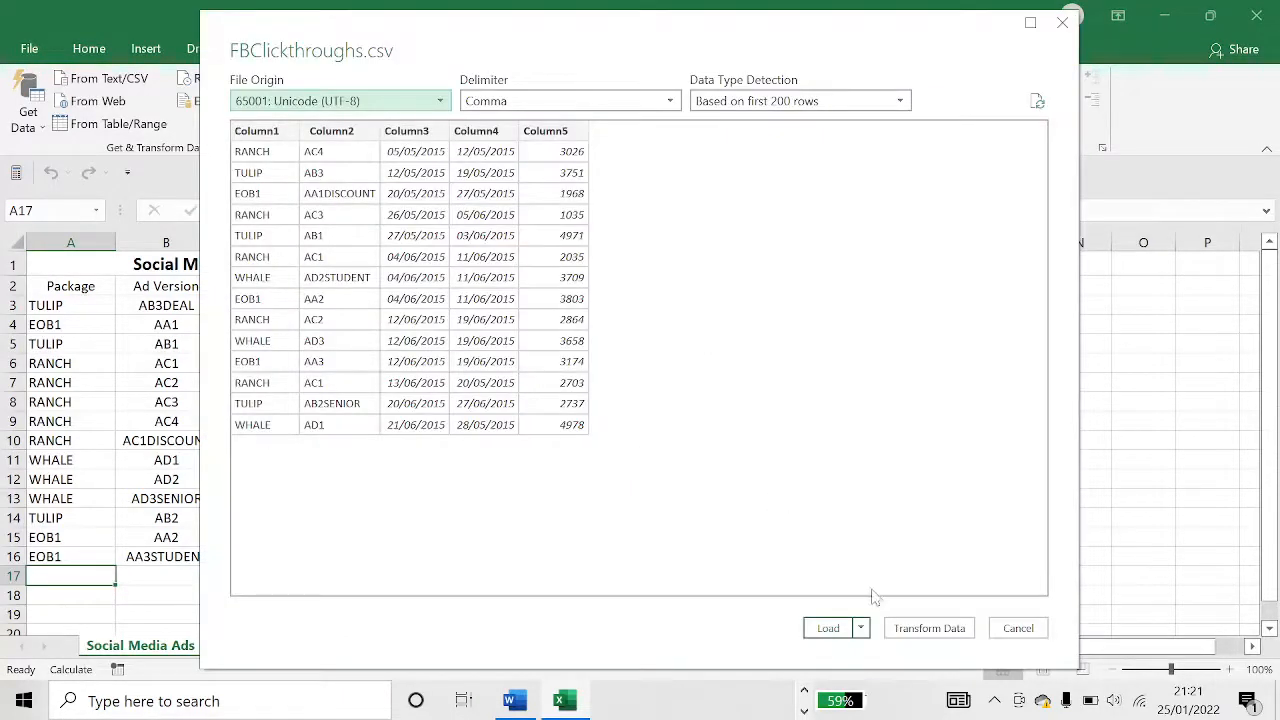
Load the comma-delimited FBClickthroughs.csv data as a table into the existing worksheet at cell A17 and review the imported rows.
click(860, 628)
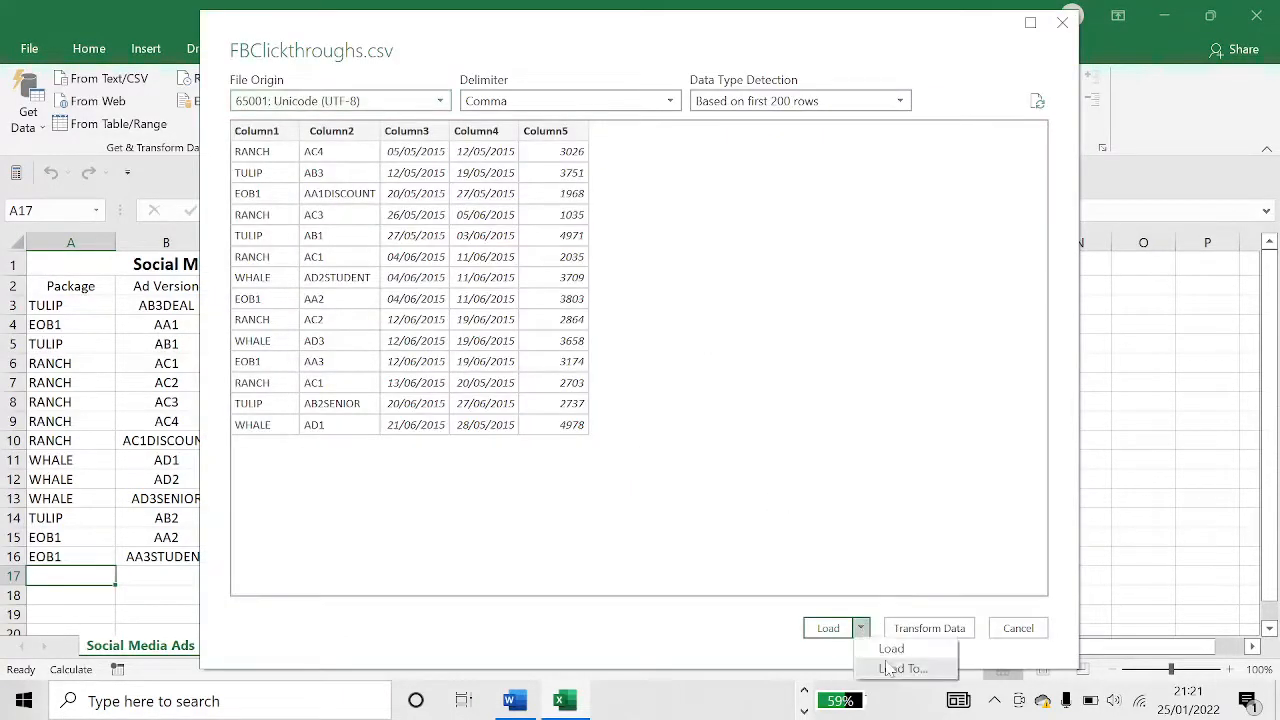
click(882, 649)
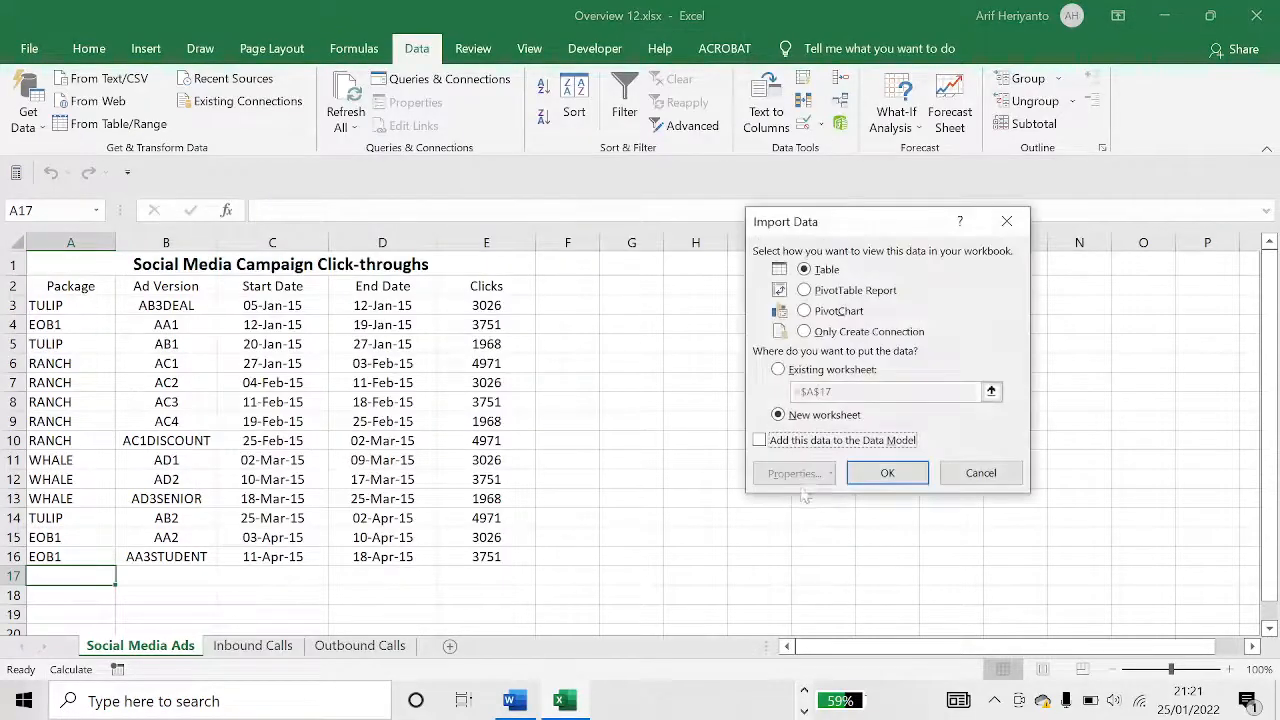
click(814, 374)
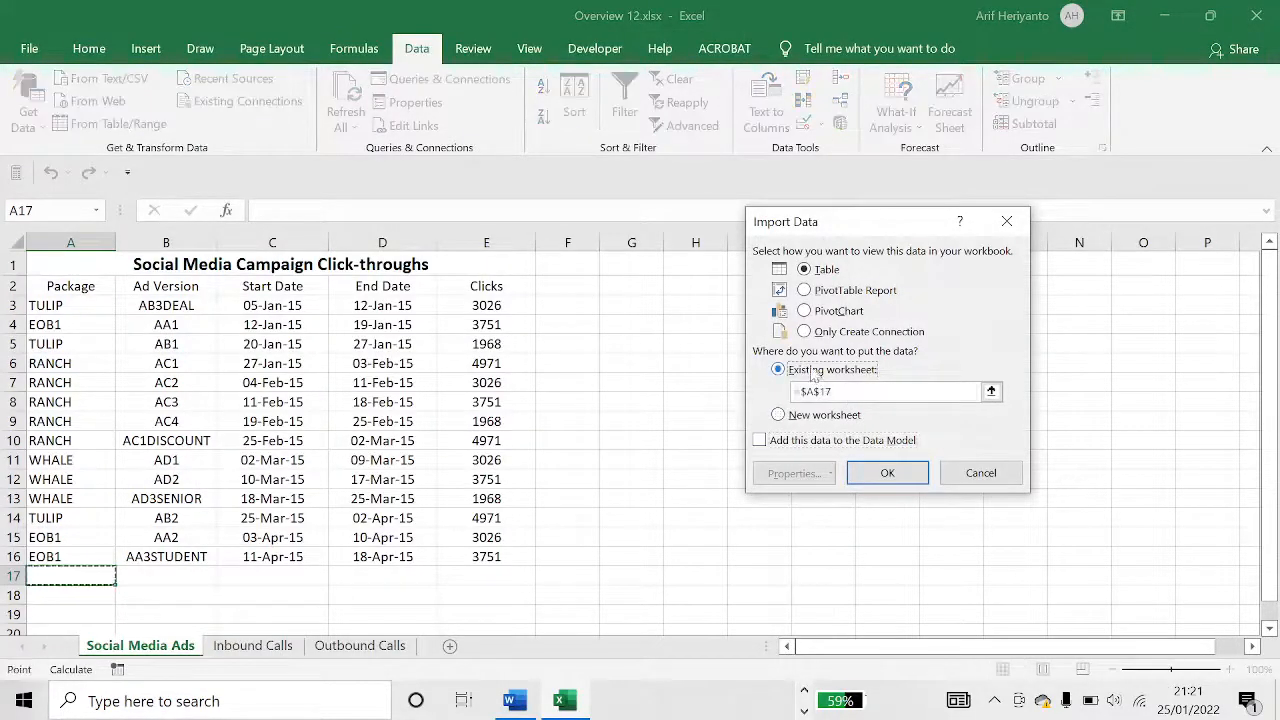
click(872, 470)
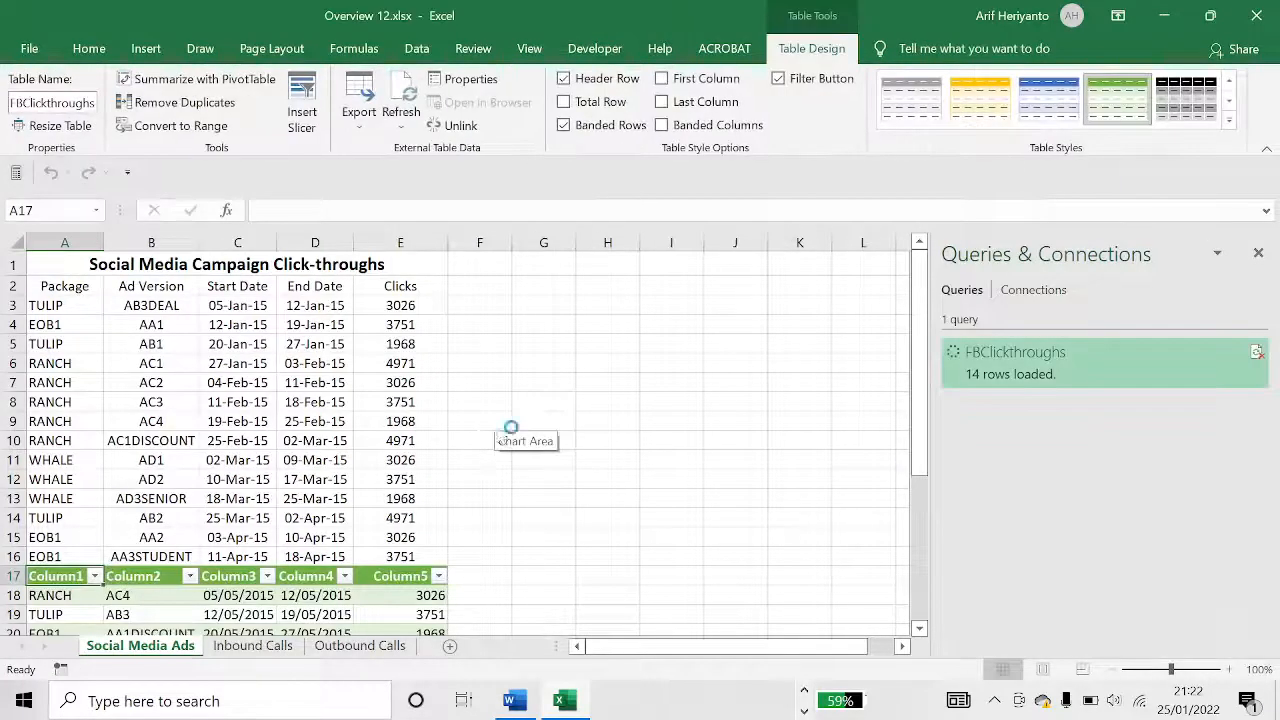
scroll(495, 425, down, 3)
scroll(500, 430, up, 2)
scroll(503, 434, up, 1)
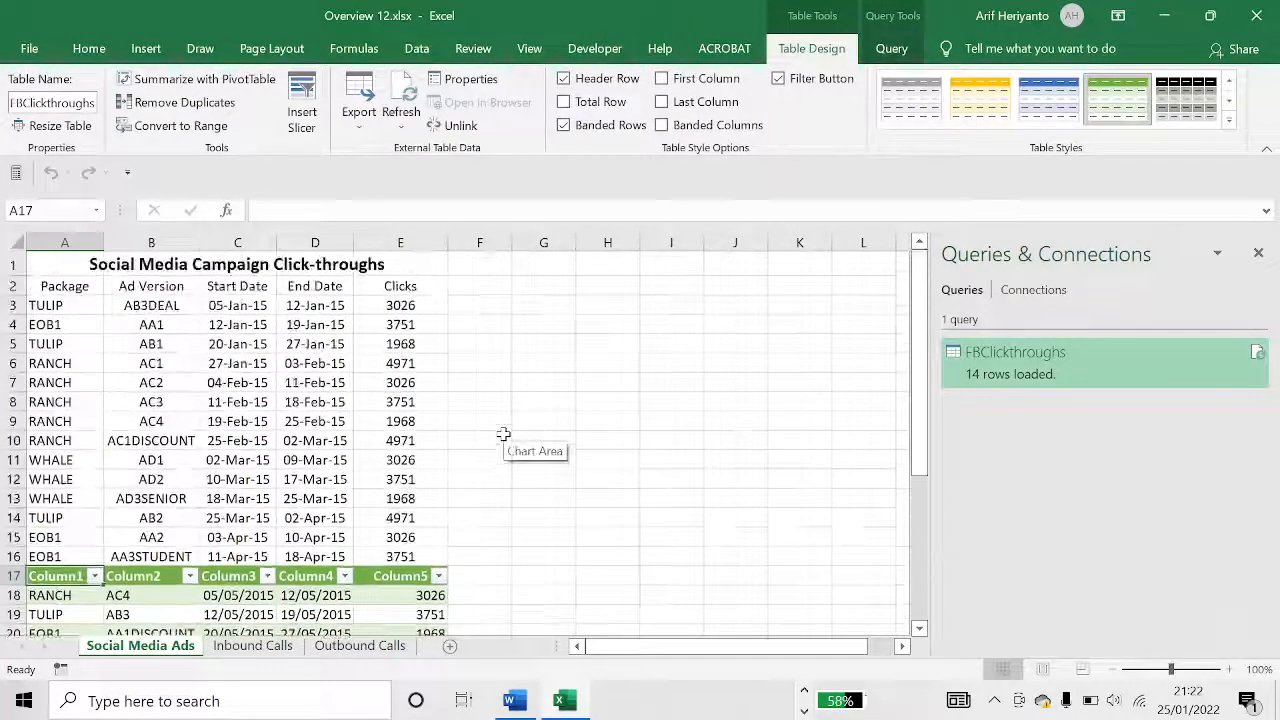
click(420, 425)
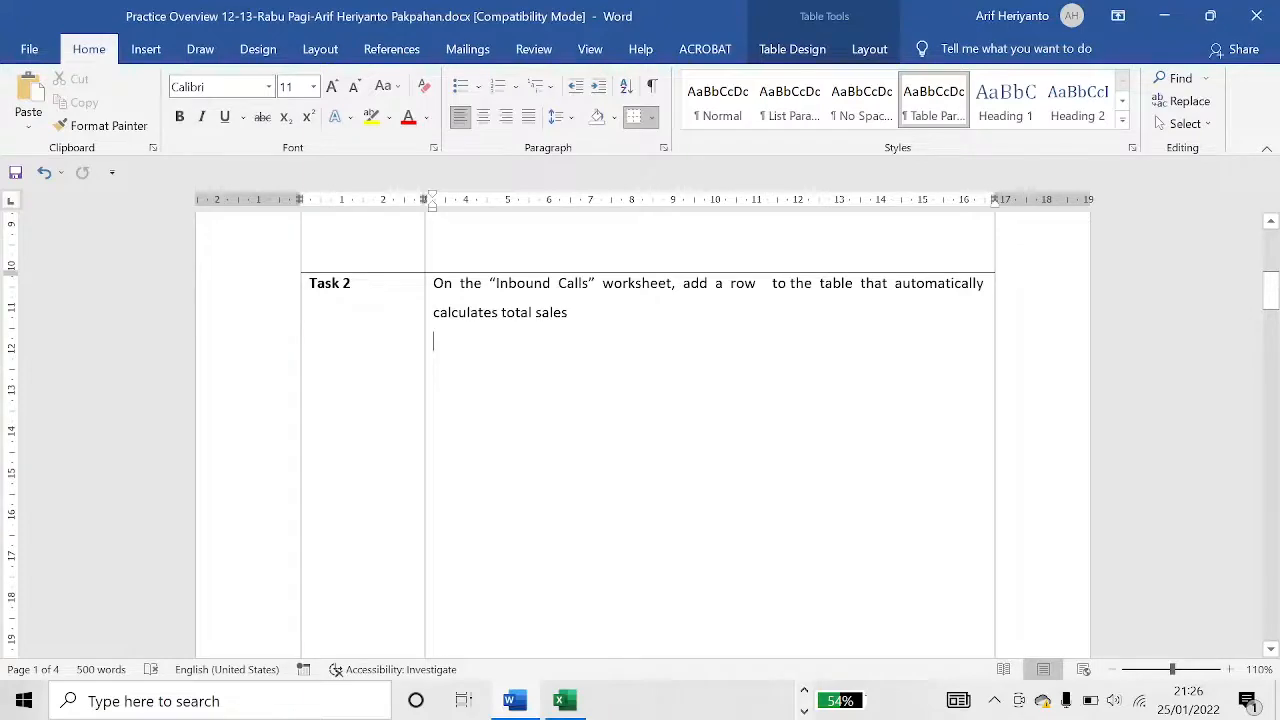
Return from Word to Excel, show the Inbound Calls worksheet and select G21 in the empty table row under Total Sales.
key(alt+Tab)
scroll(619, 390, down, 4)
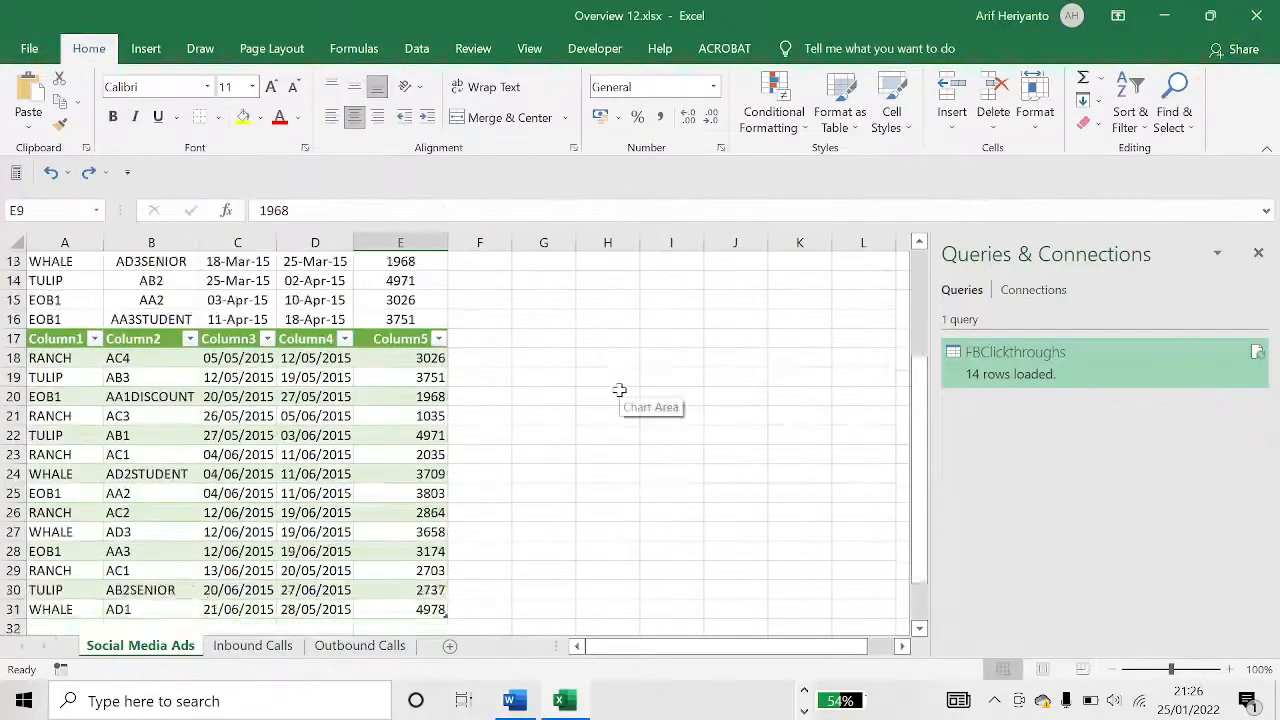
scroll(619, 390, up, 4)
click(255, 645)
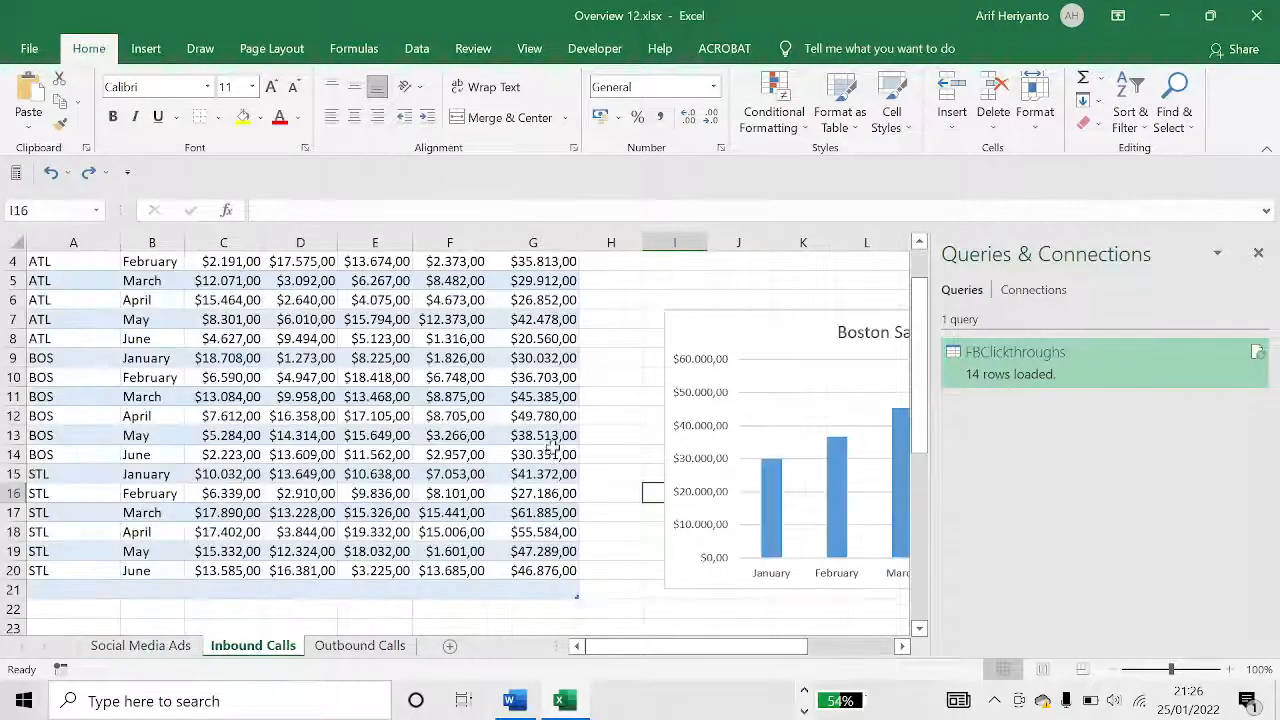
click(588, 456)
click(560, 551)
click(544, 592)
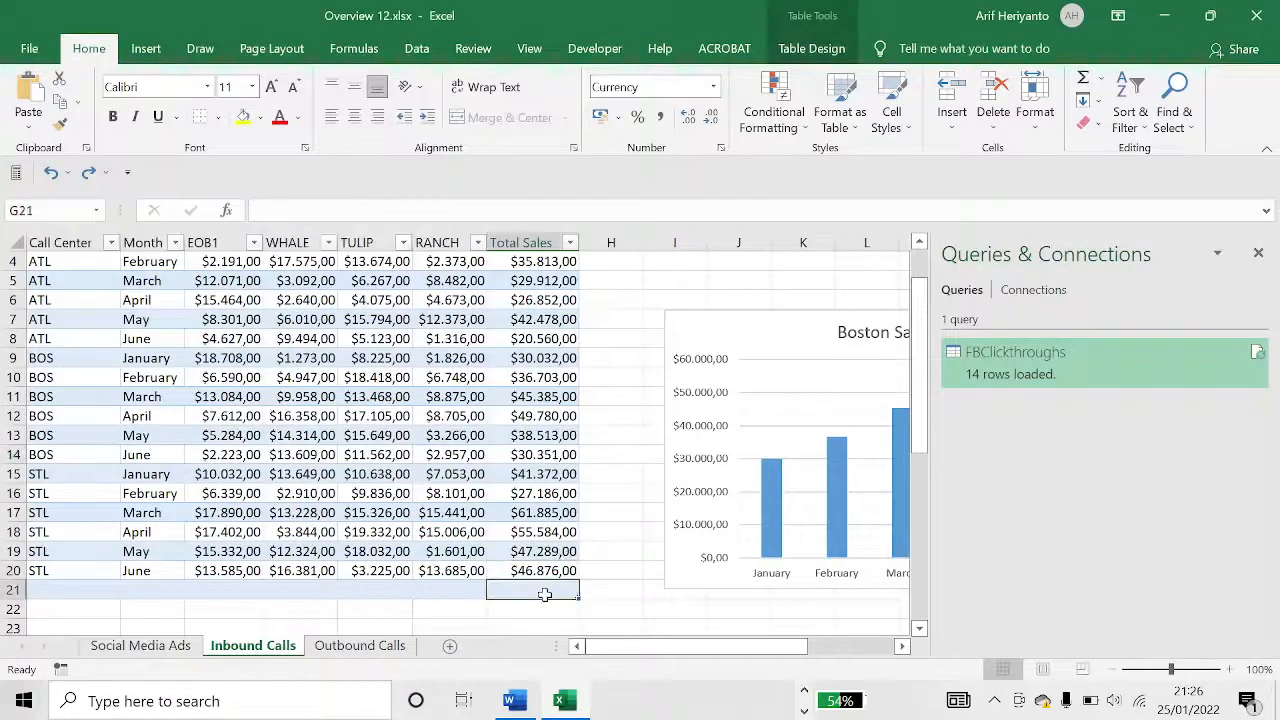
scroll(620, 478, up, 1)
scroll(626, 472, down, 6)
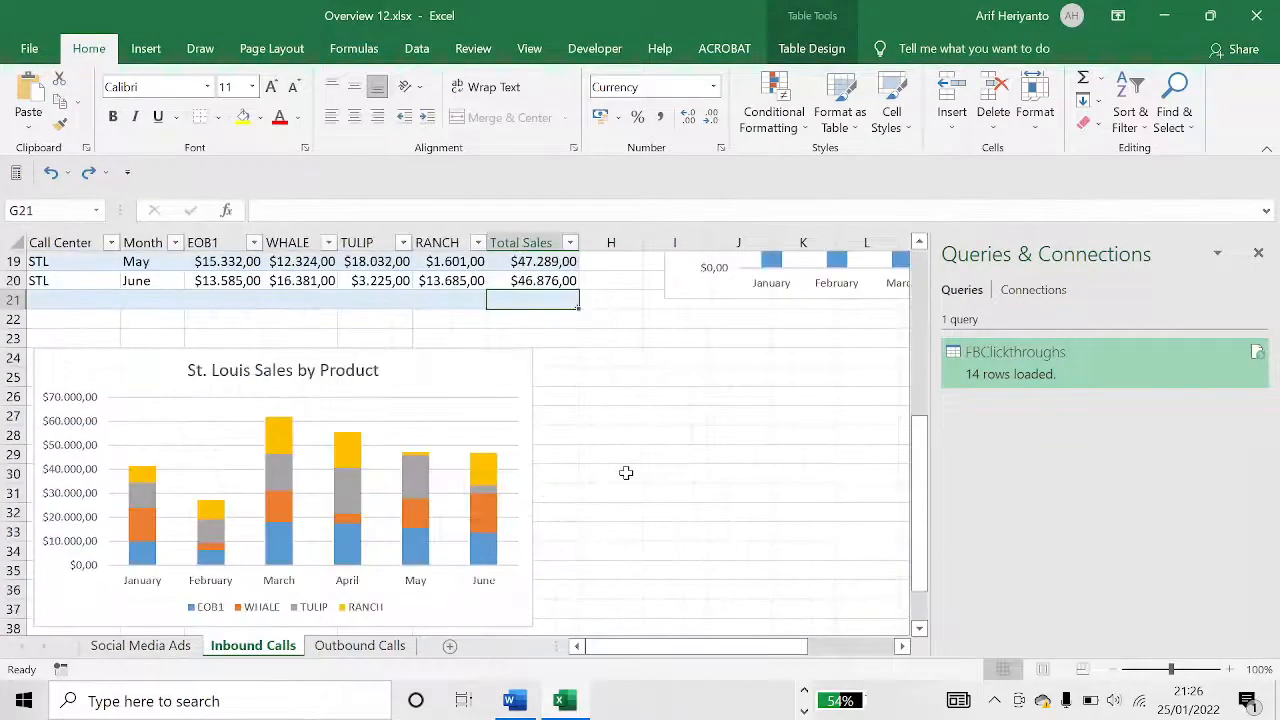
scroll(626, 472, up, 5)
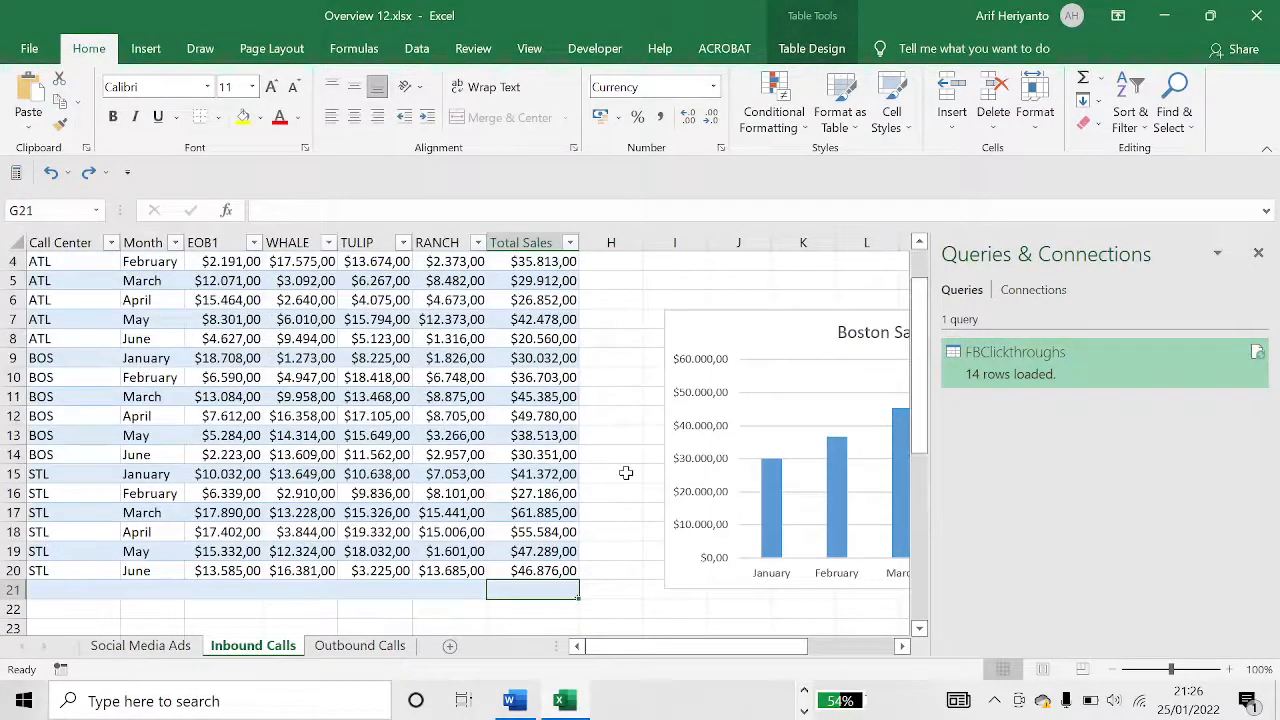
Total the Total Sales column in G21 with a SUBTOTAL formula using function 9 (SUM) over G3 to G20.
text(=su)
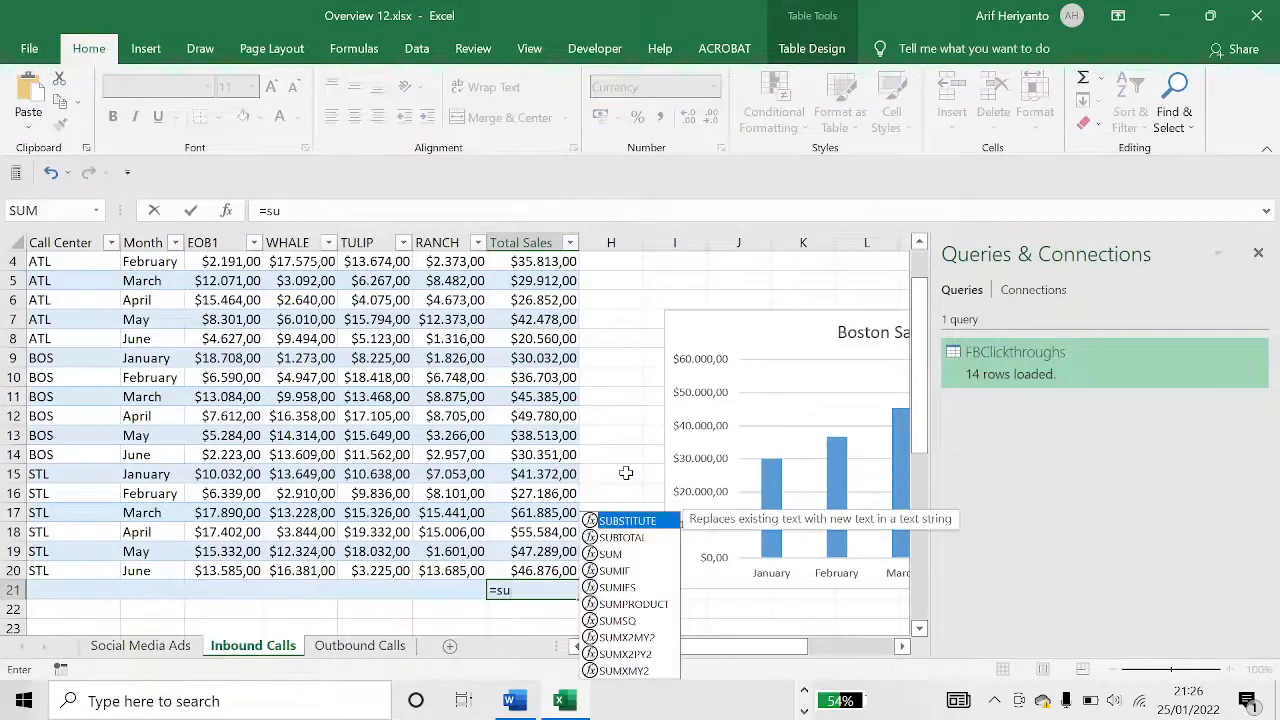
double_click(622, 538)
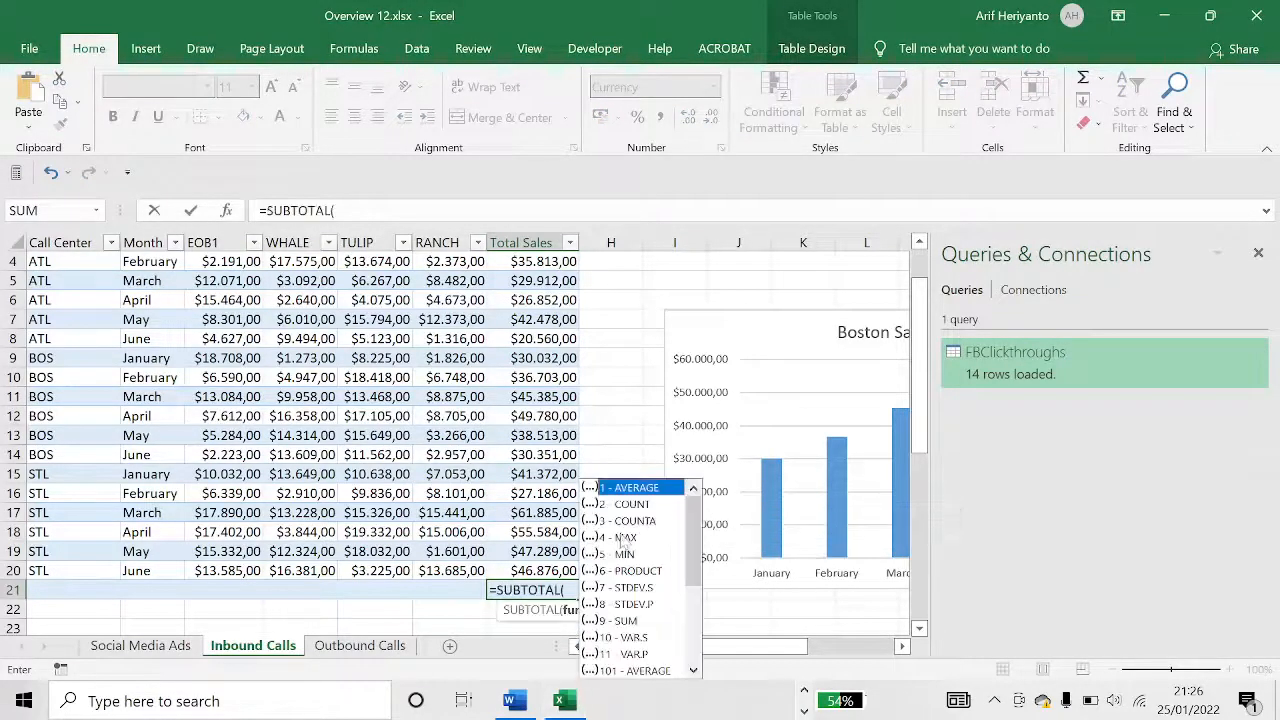
double_click(633, 621)
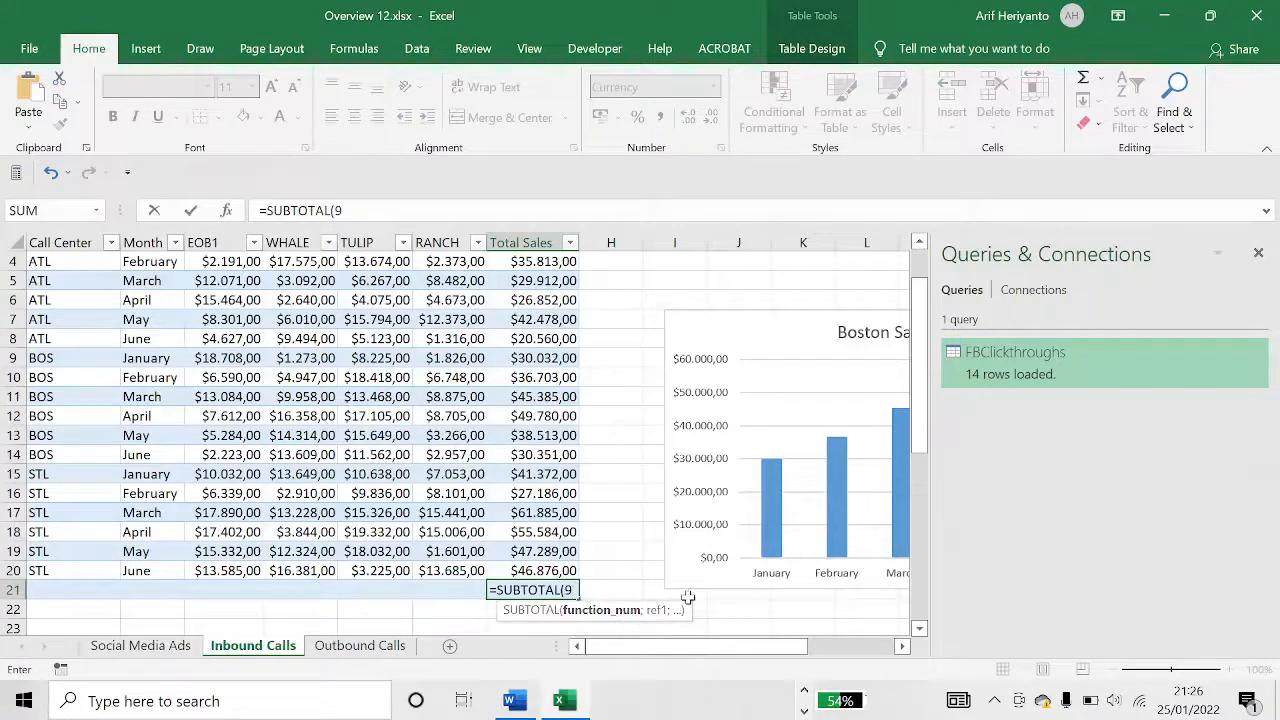
text(;)
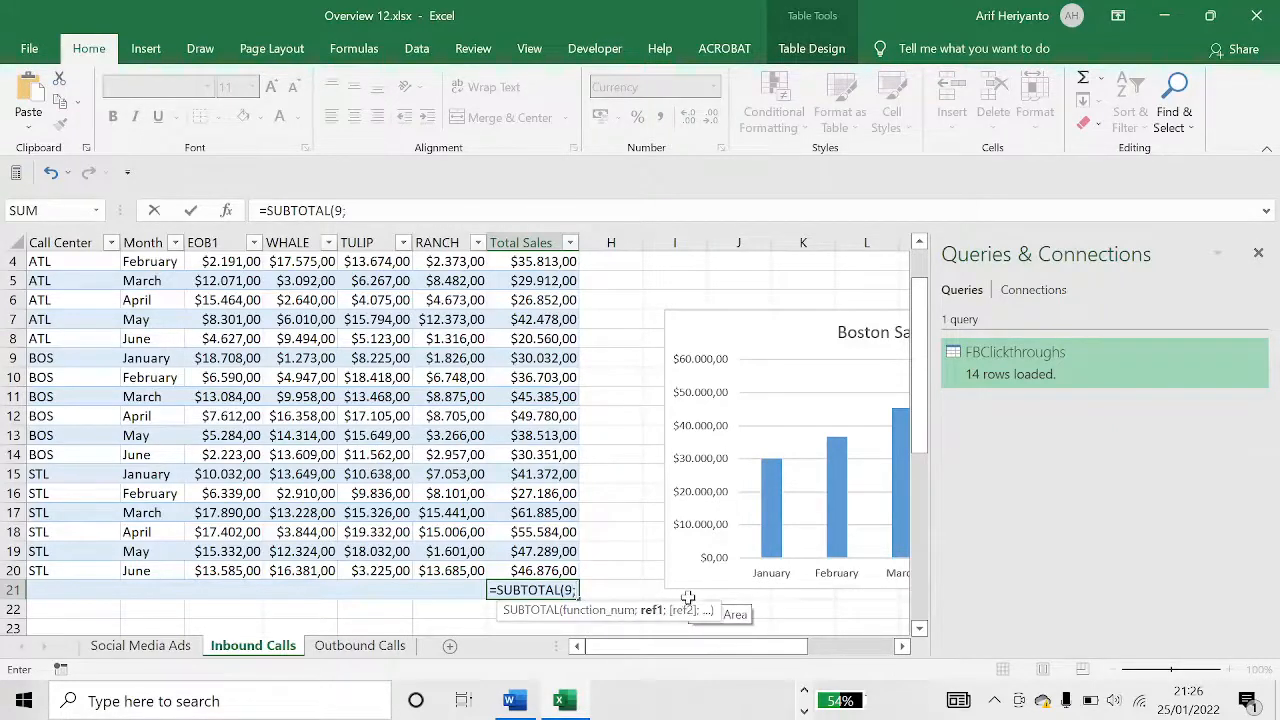
scroll(600, 491, up, 1)
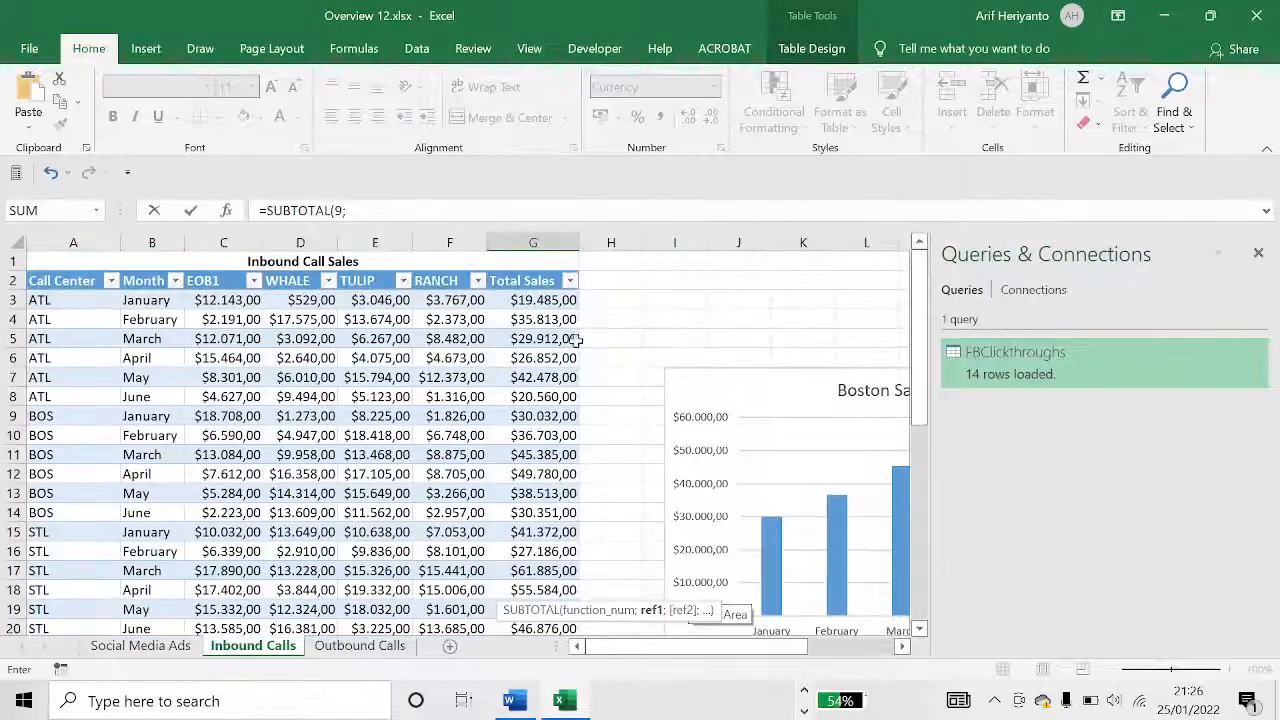
drag(545, 300, 572, 574)
key(Return)
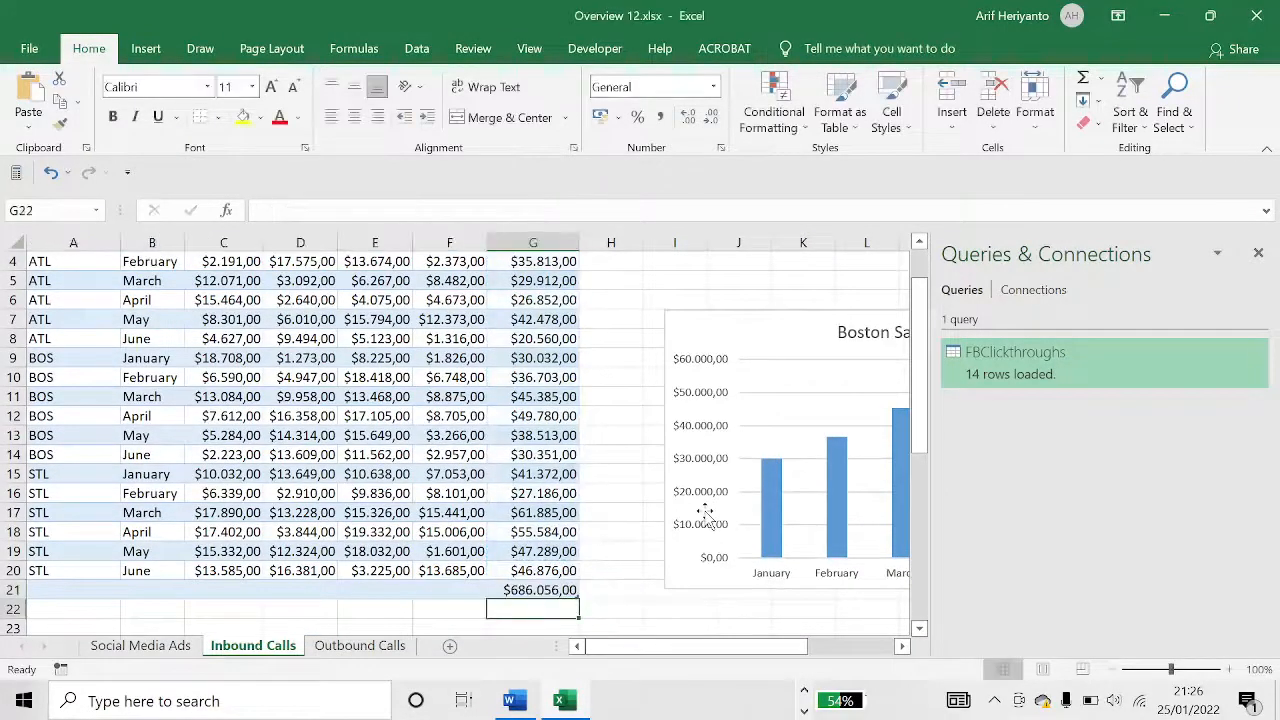
Switch to Word to read the Task 3 chart-resizing instruction, and return to the Inbound Calls worksheet in Excel.
key(alt+Tab)
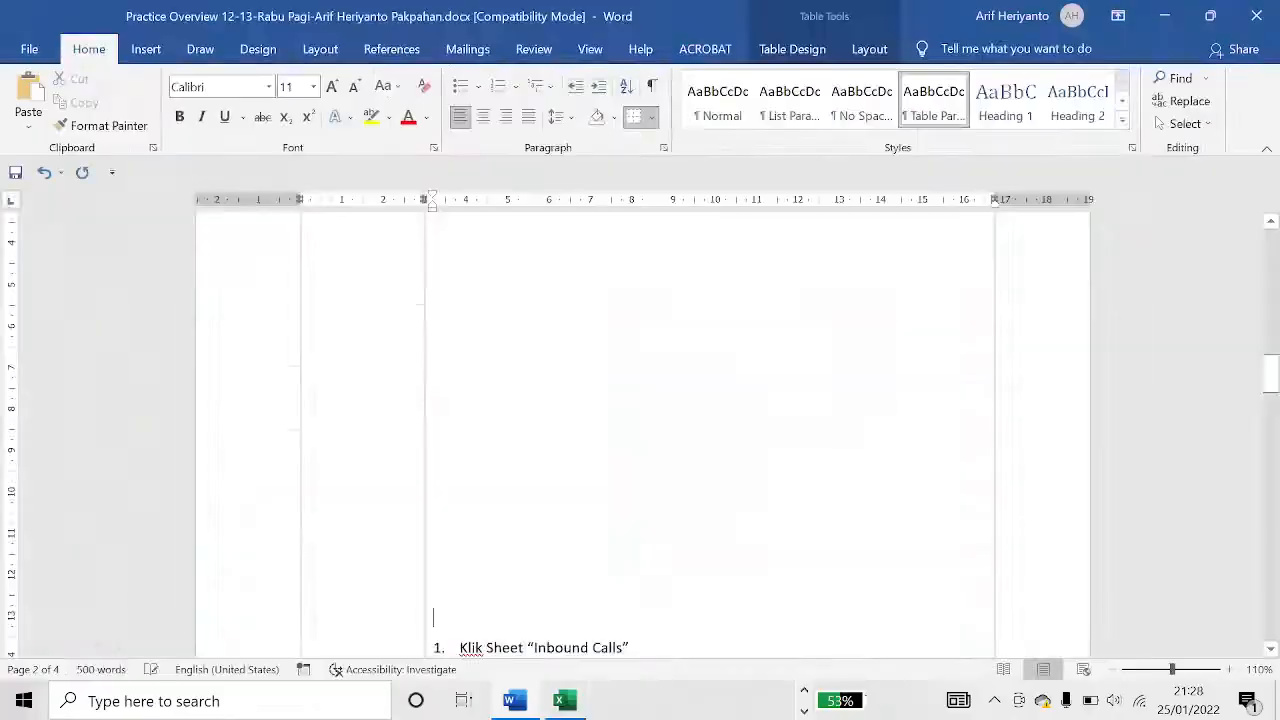
scroll(640, 430, up, 3)
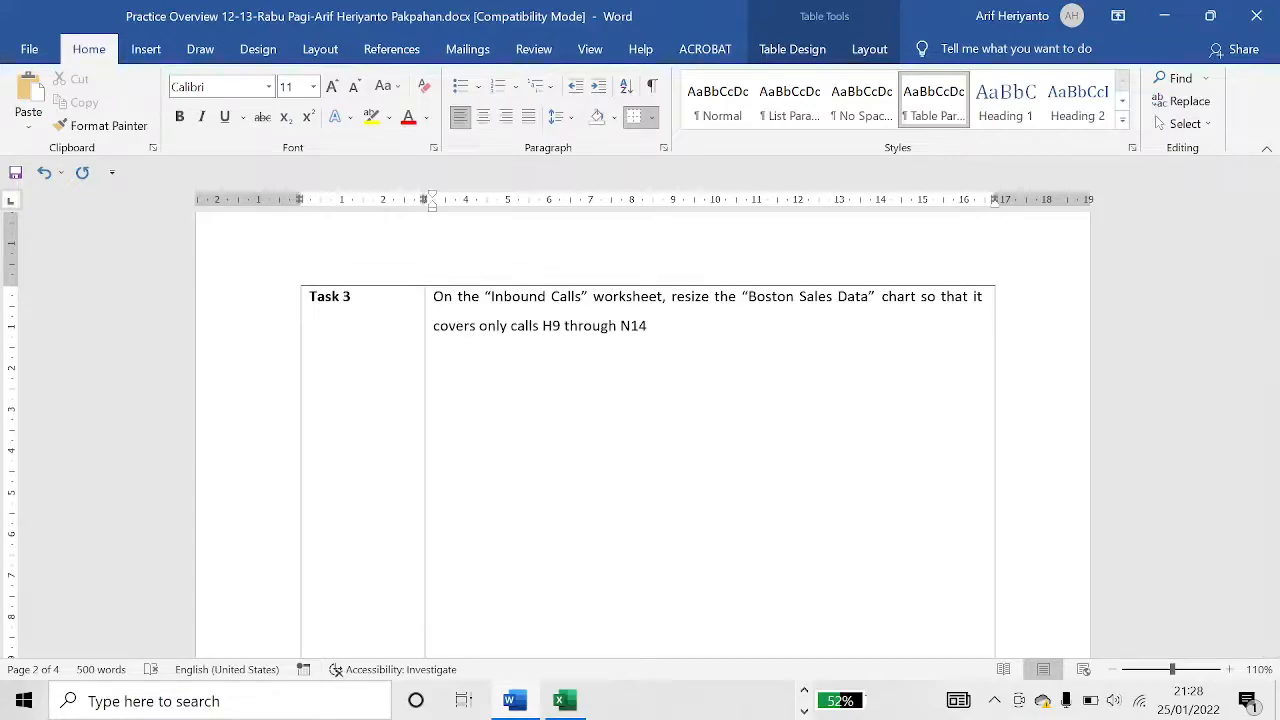
key(alt+Tab)
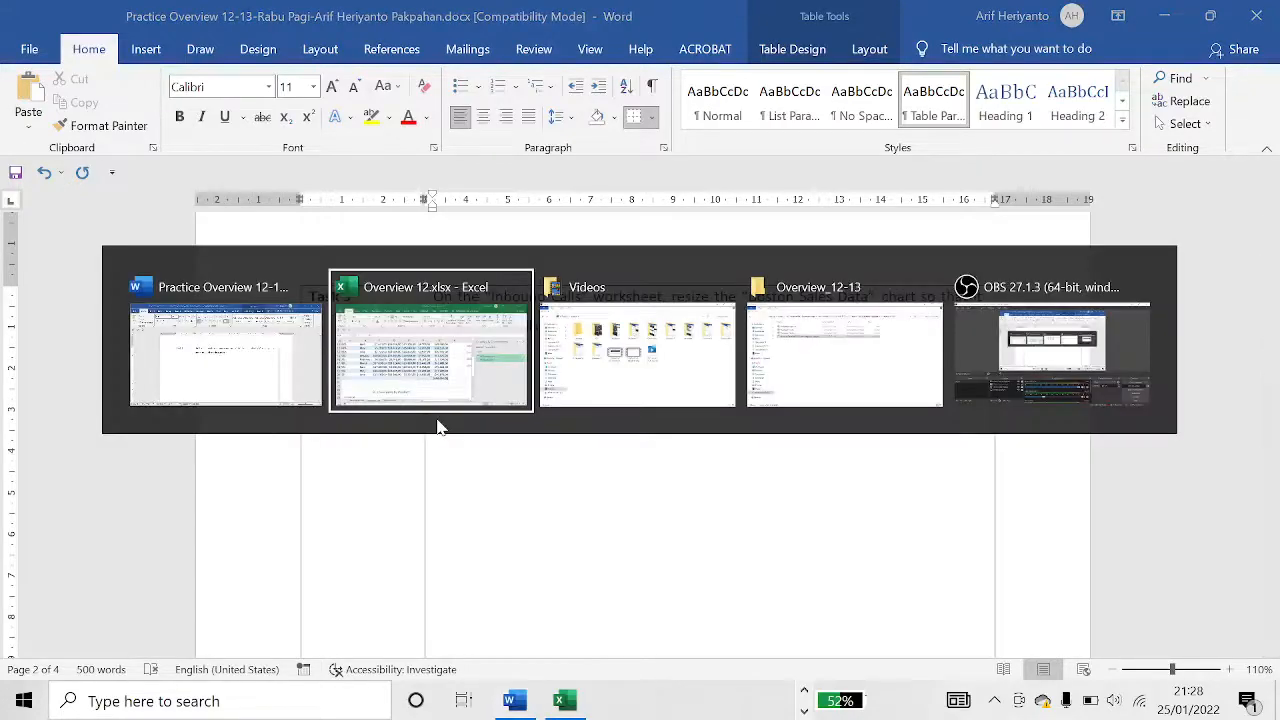
scroll(546, 531, down, 4)
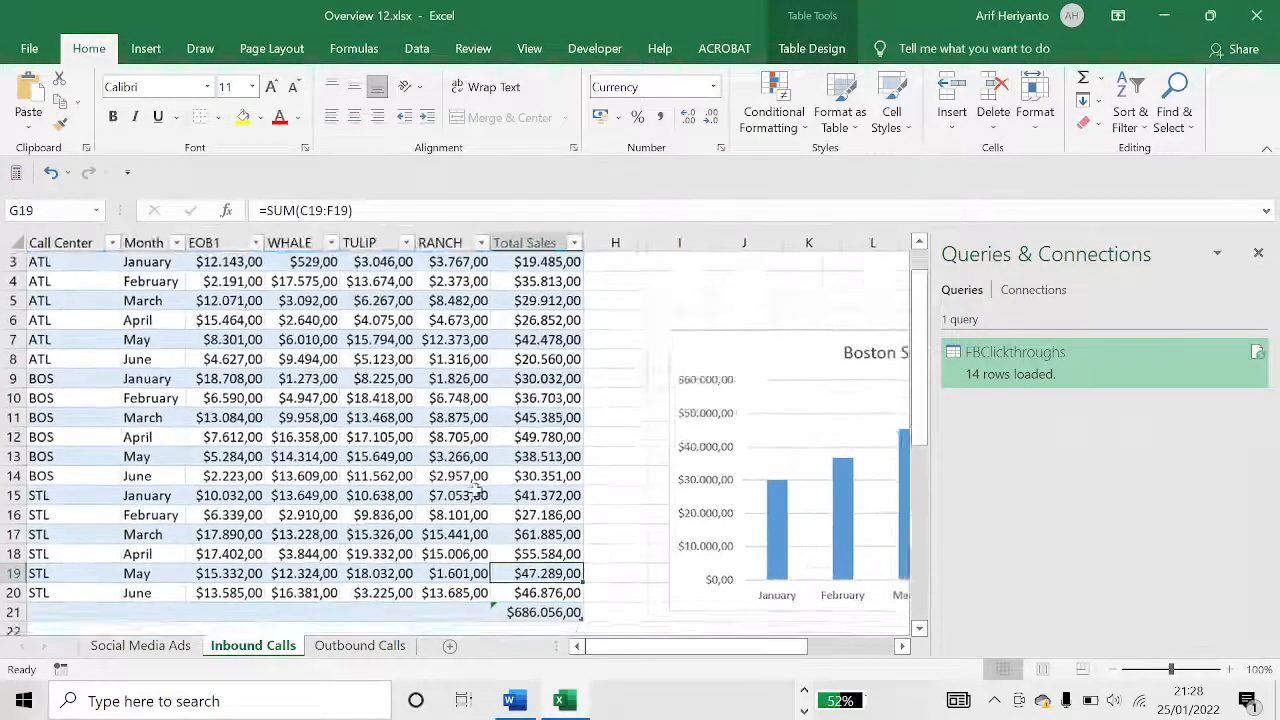
Move the Boston Sales Data chart next to the table at column H and shrink it to span about H5 to N16.
click(757, 357)
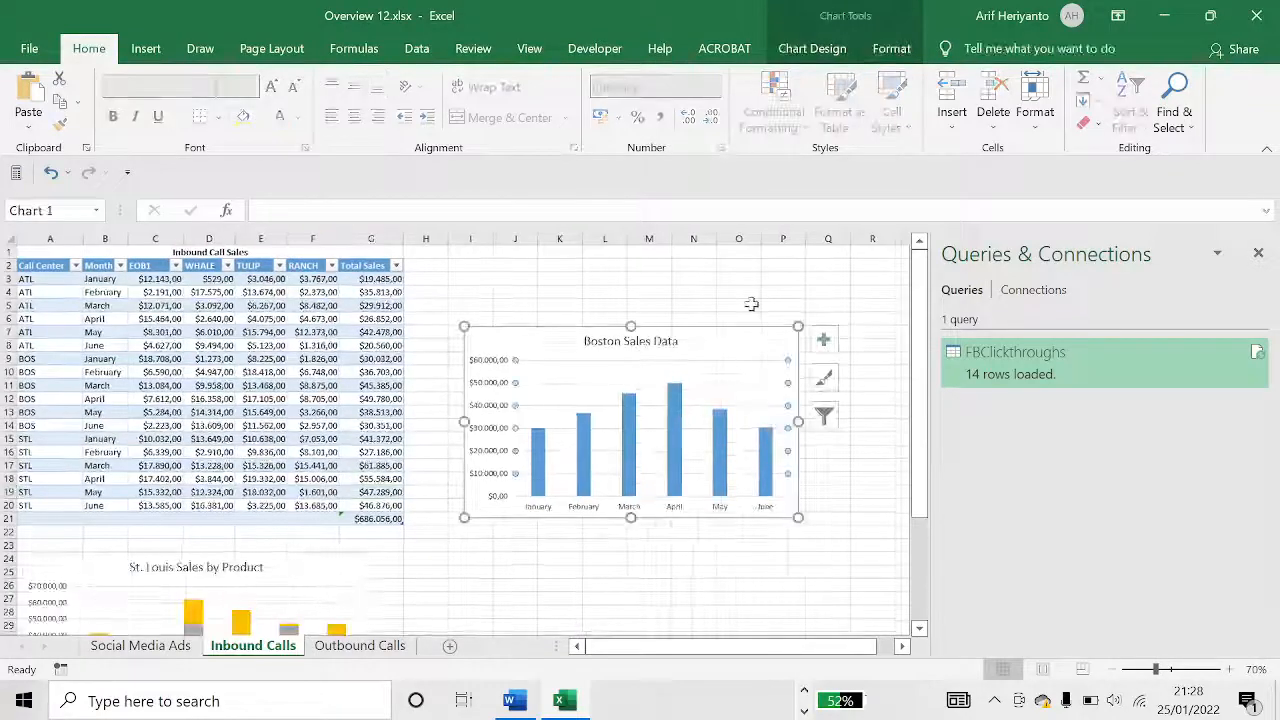
scroll(751, 300, up, 1)
scroll(815, 310, right, 1)
scroll(815, 310, left, 5)
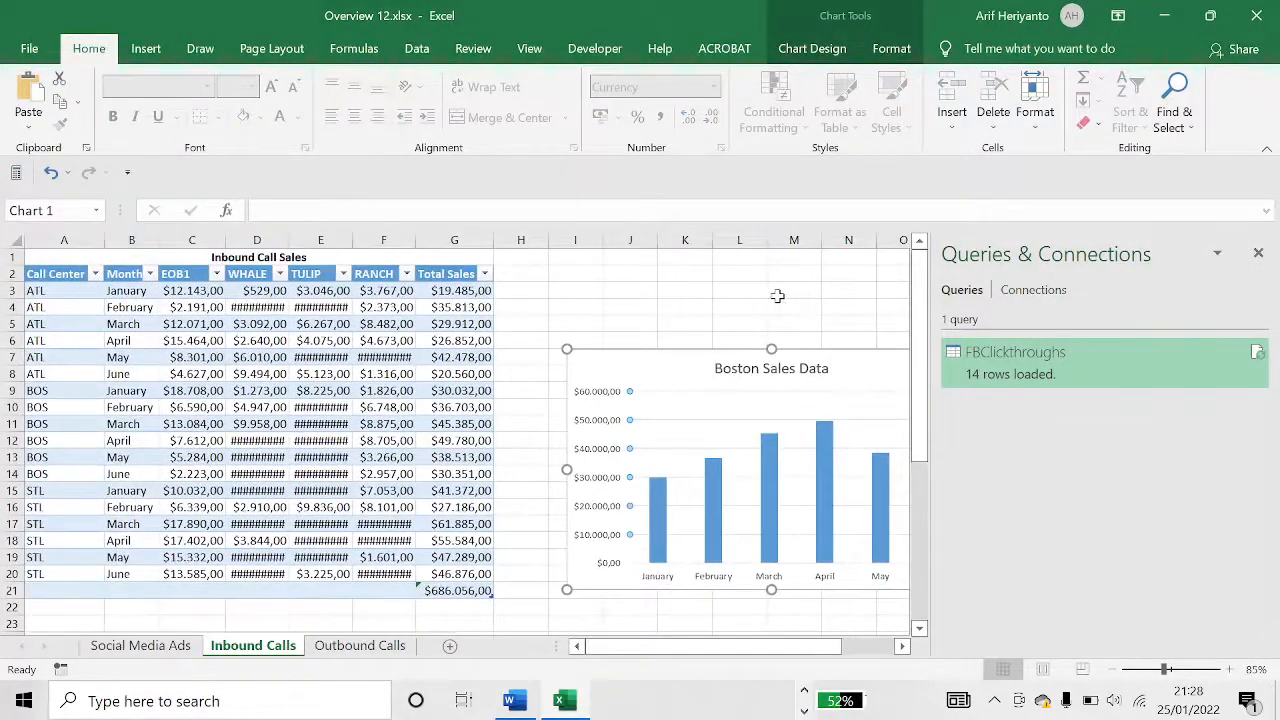
drag(673, 358, 609, 323)
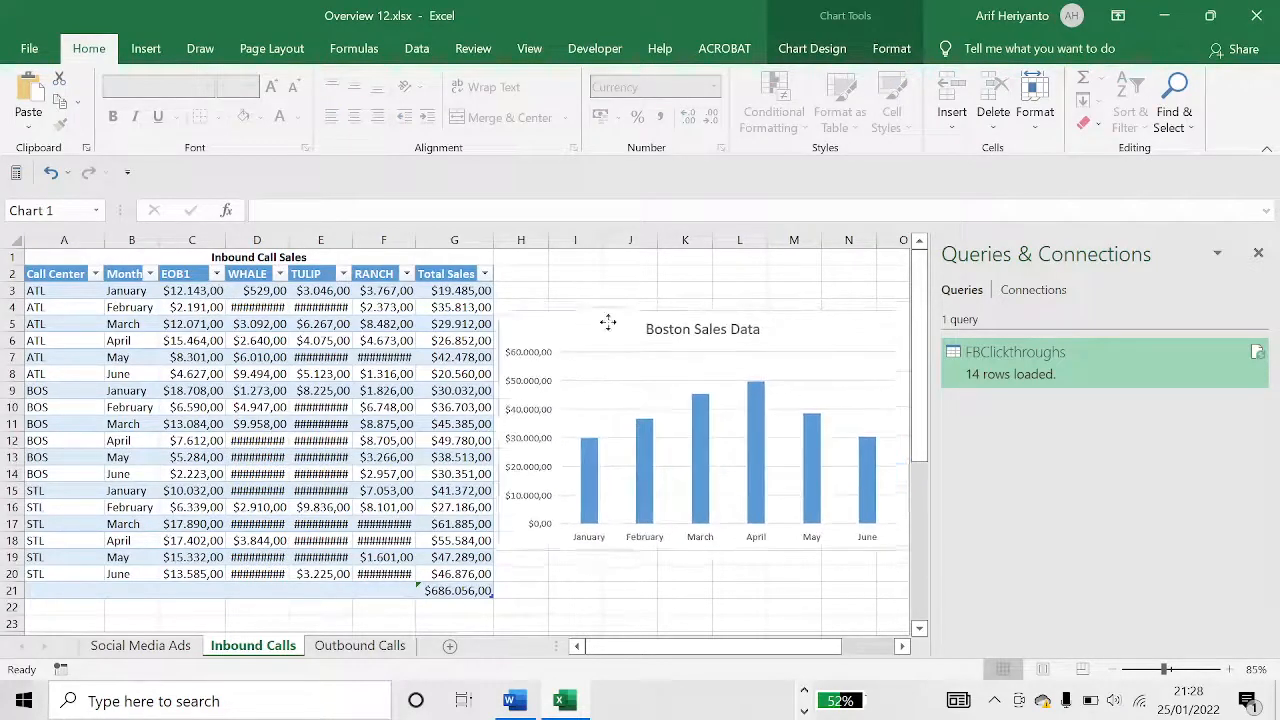
drag(679, 647, 700, 655)
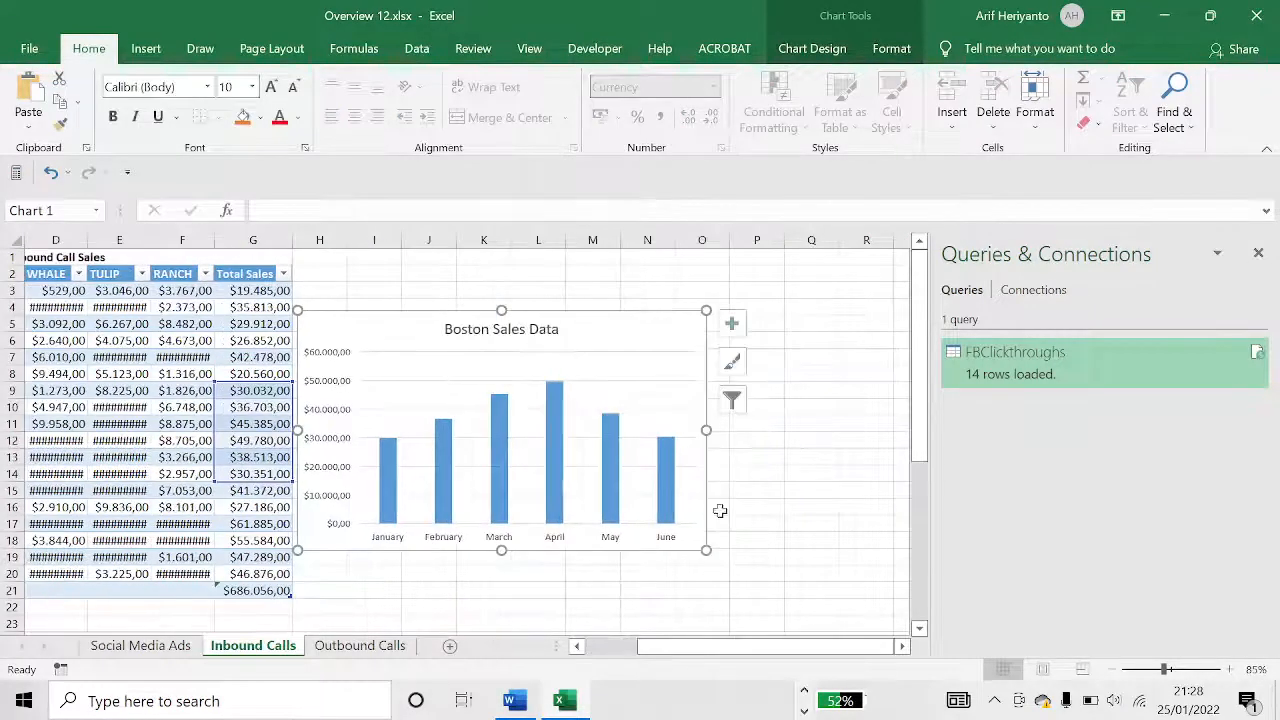
drag(706, 549, 673, 503)
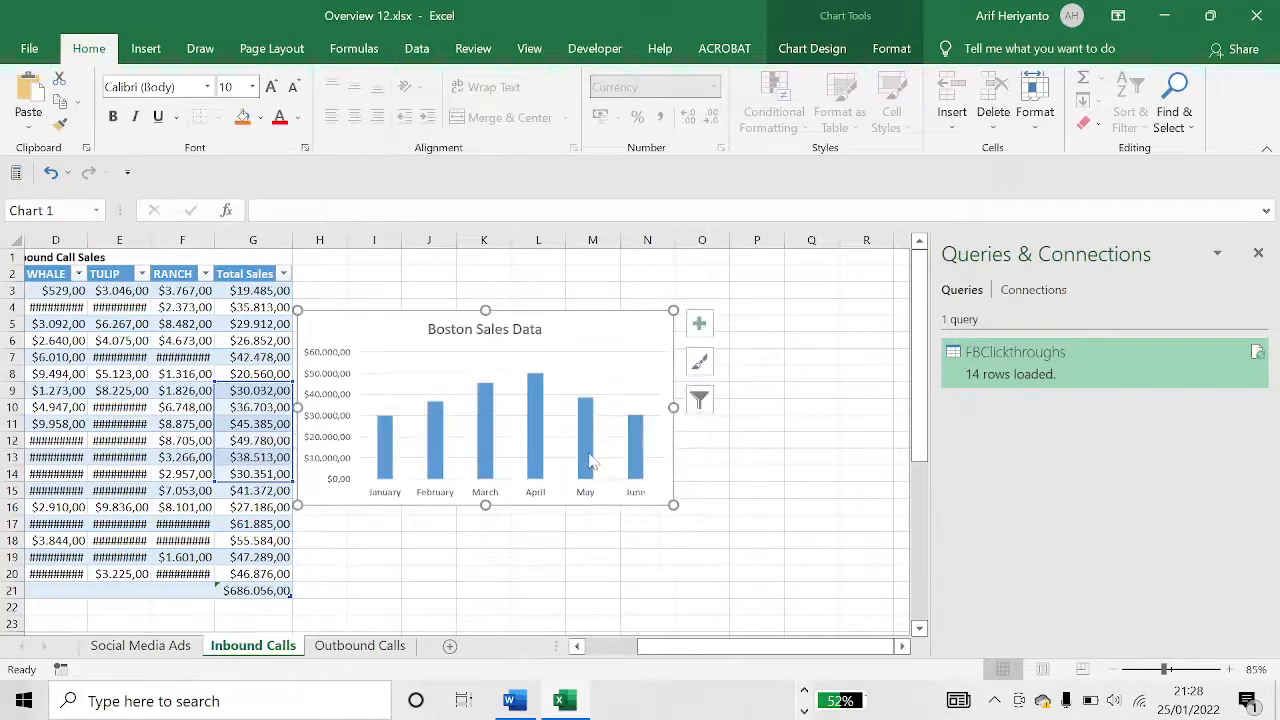
click(749, 507)
Switch to Word to read the Task 4 chart-moving instruction, and return to the Outbound Calls worksheet in Excel.
key(alt+Tab)
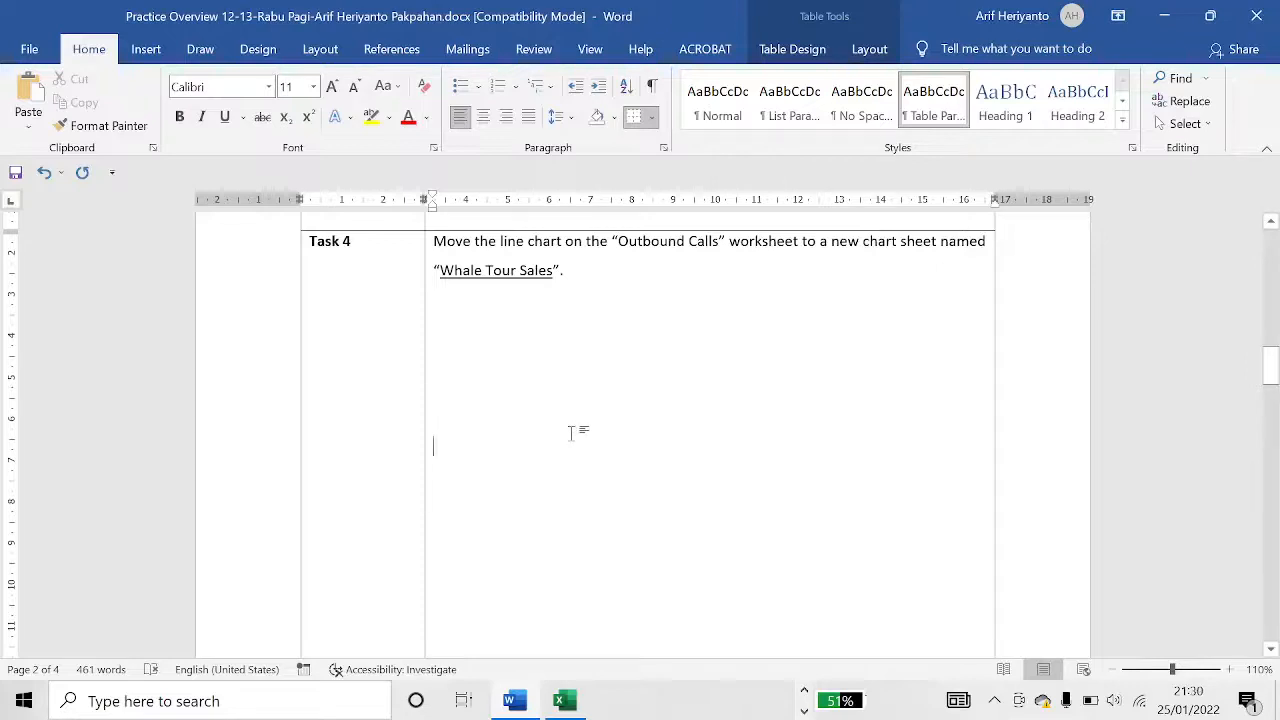
key(alt+Tab)
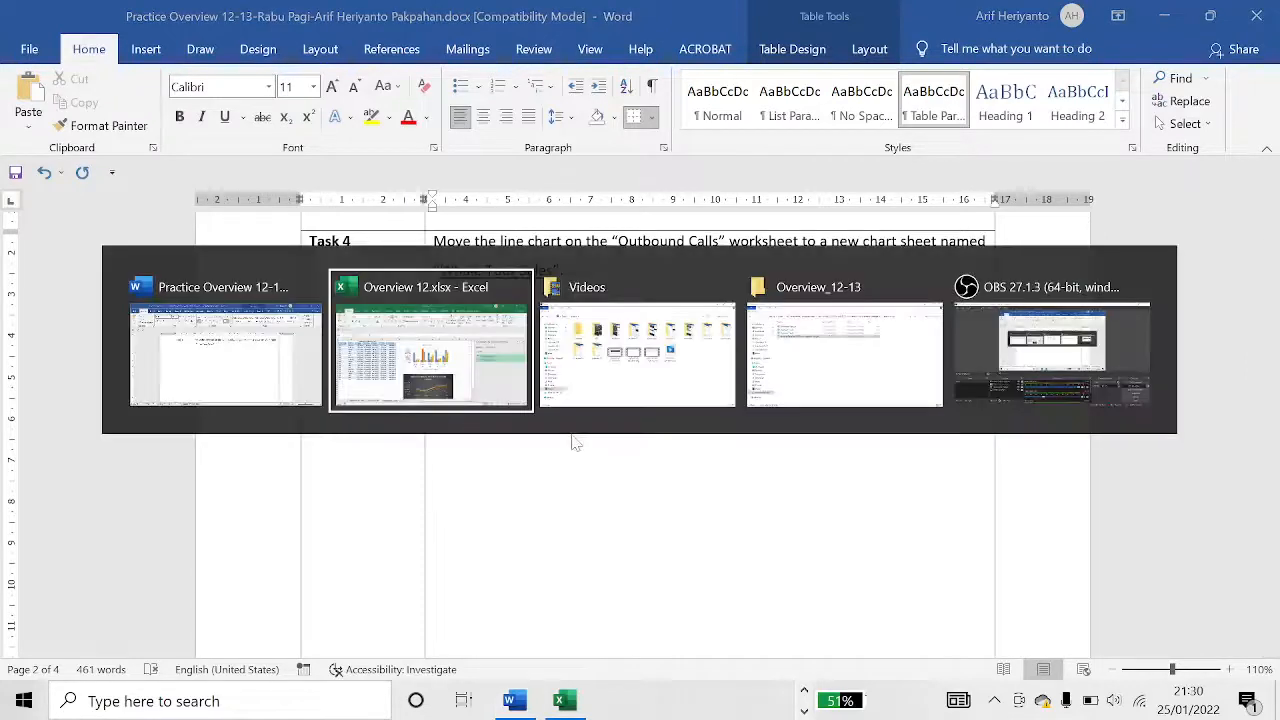
click(260, 479)
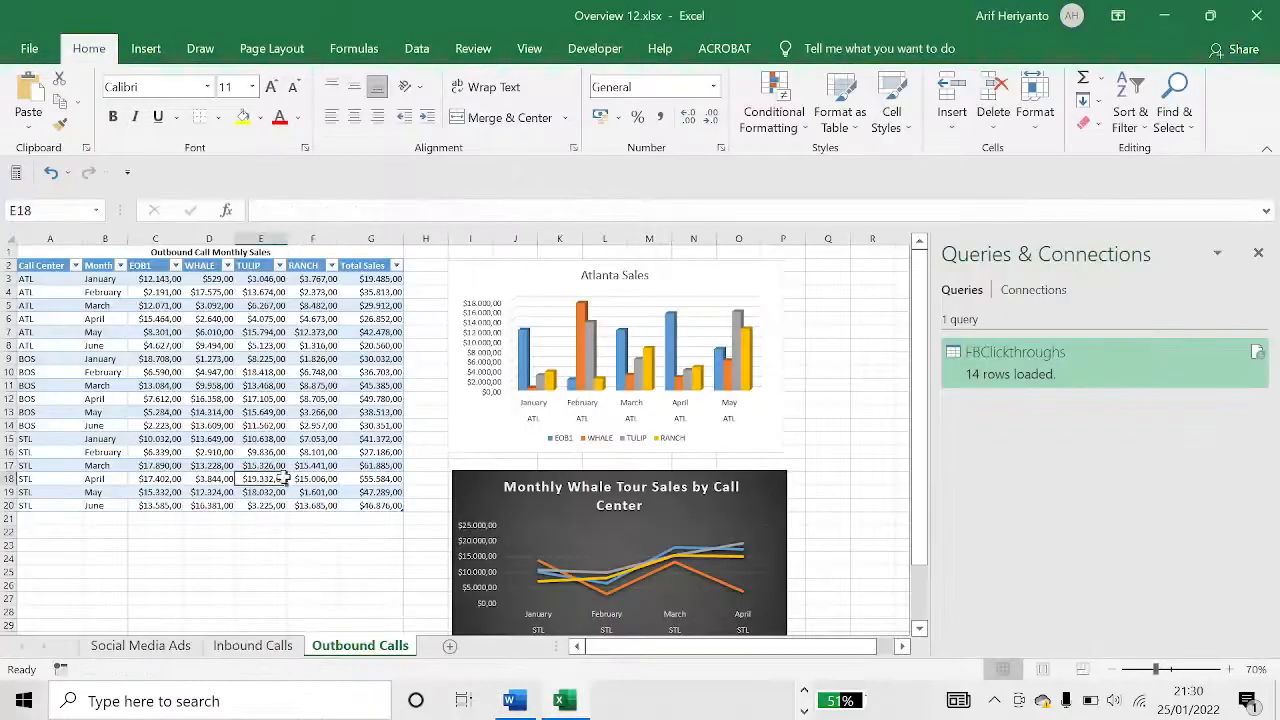
Add a new worksheet and rename it "Whale Tour Sales" with the name copied from Task 4 in Word.
click(449, 646)
right_click(462, 646)
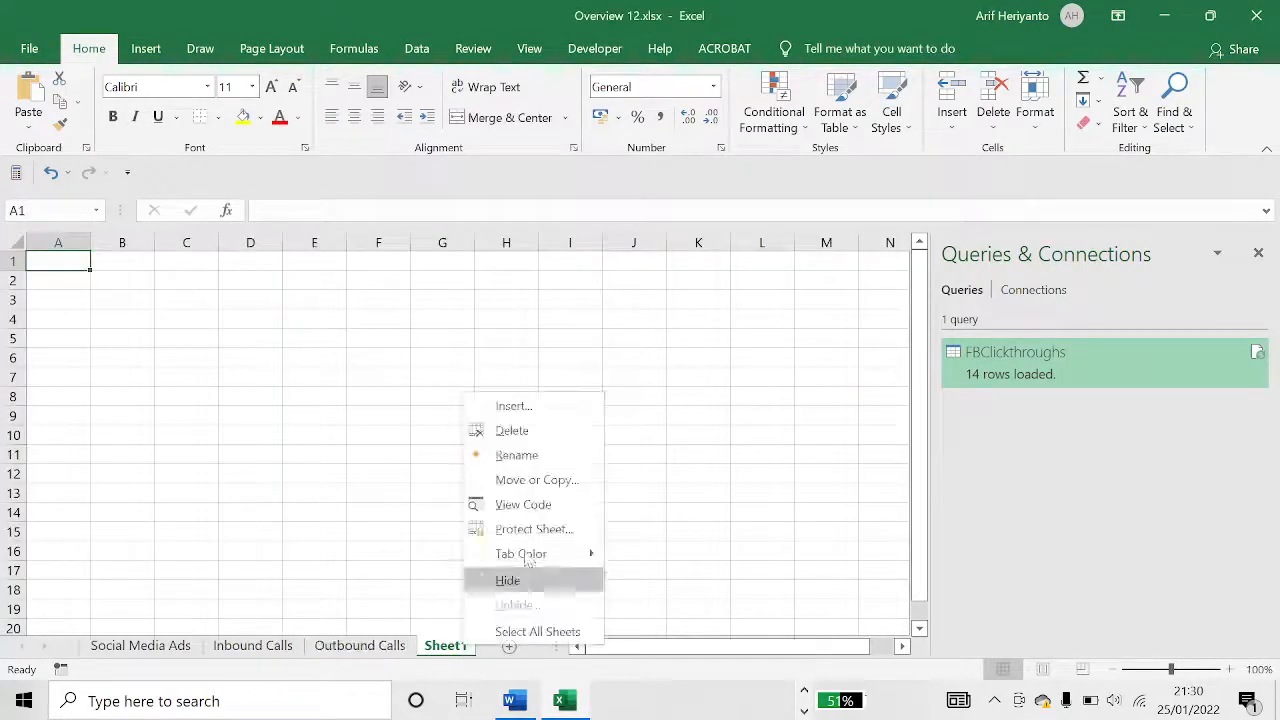
click(560, 455)
key(alt+Tab)
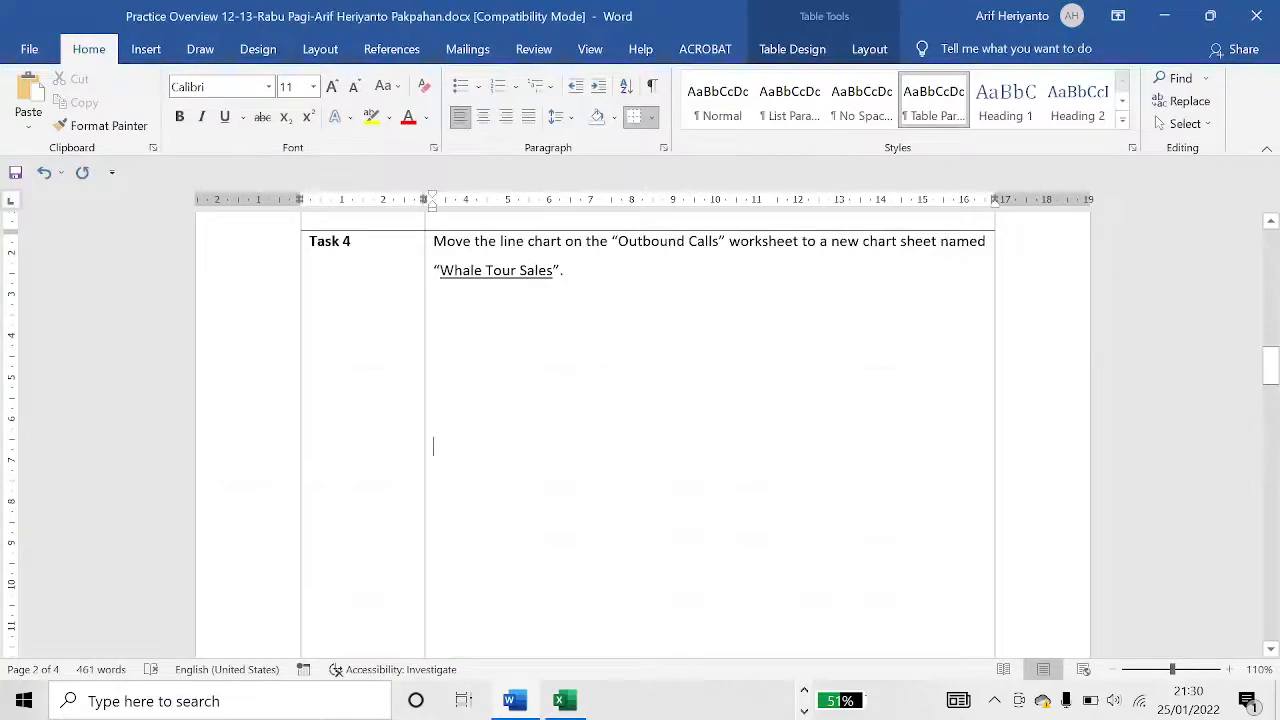
drag(553, 270, 440, 270)
key(ctrl+c)
key(alt+Tab)
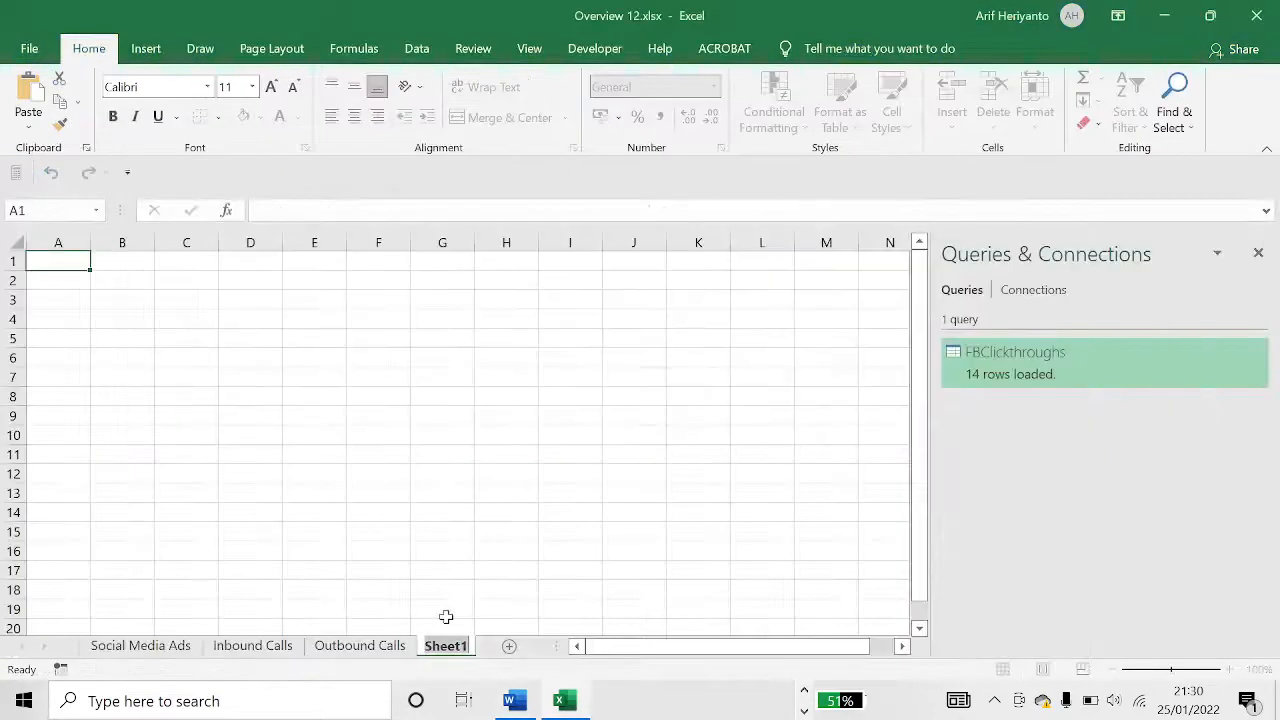
key(ctrl+v)
click(377, 549)
Cut the Monthly Whale Tour Sales by Call Center line chart from Outbound Calls and paste it at B2 on Whale Tour Sales.
click(255, 650)
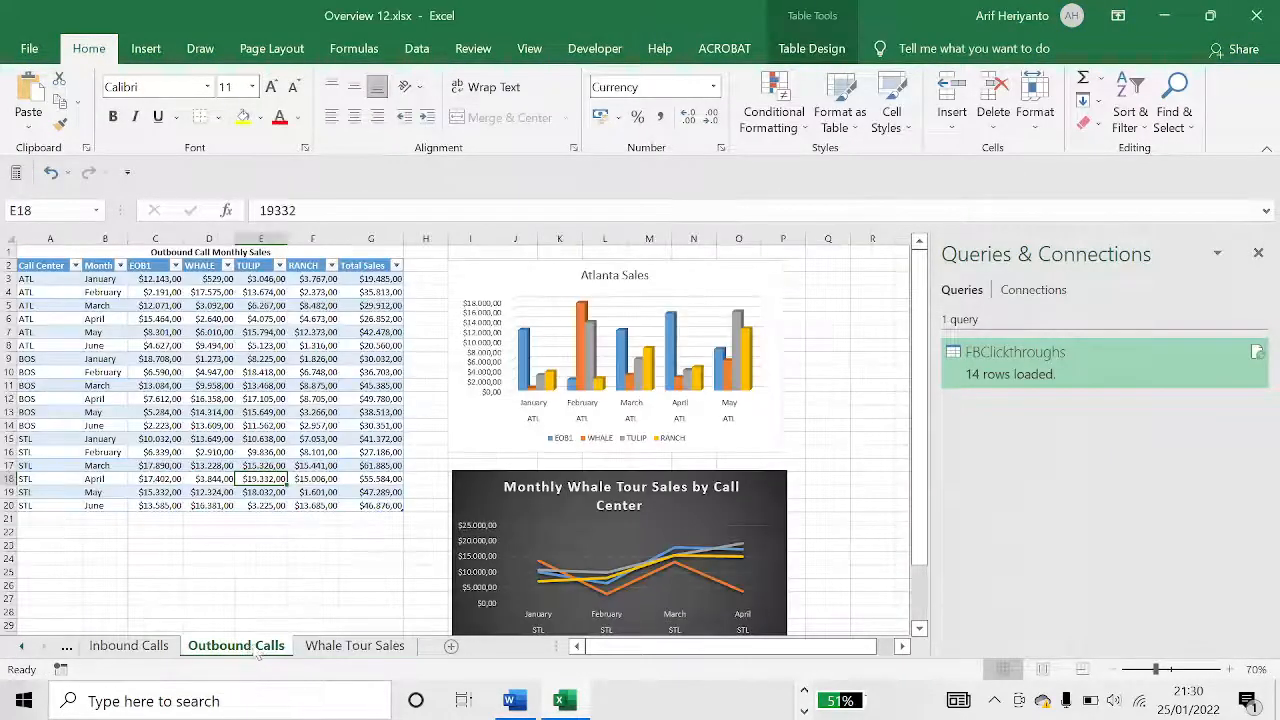
click(557, 565)
scroll(655, 510, down, 2)
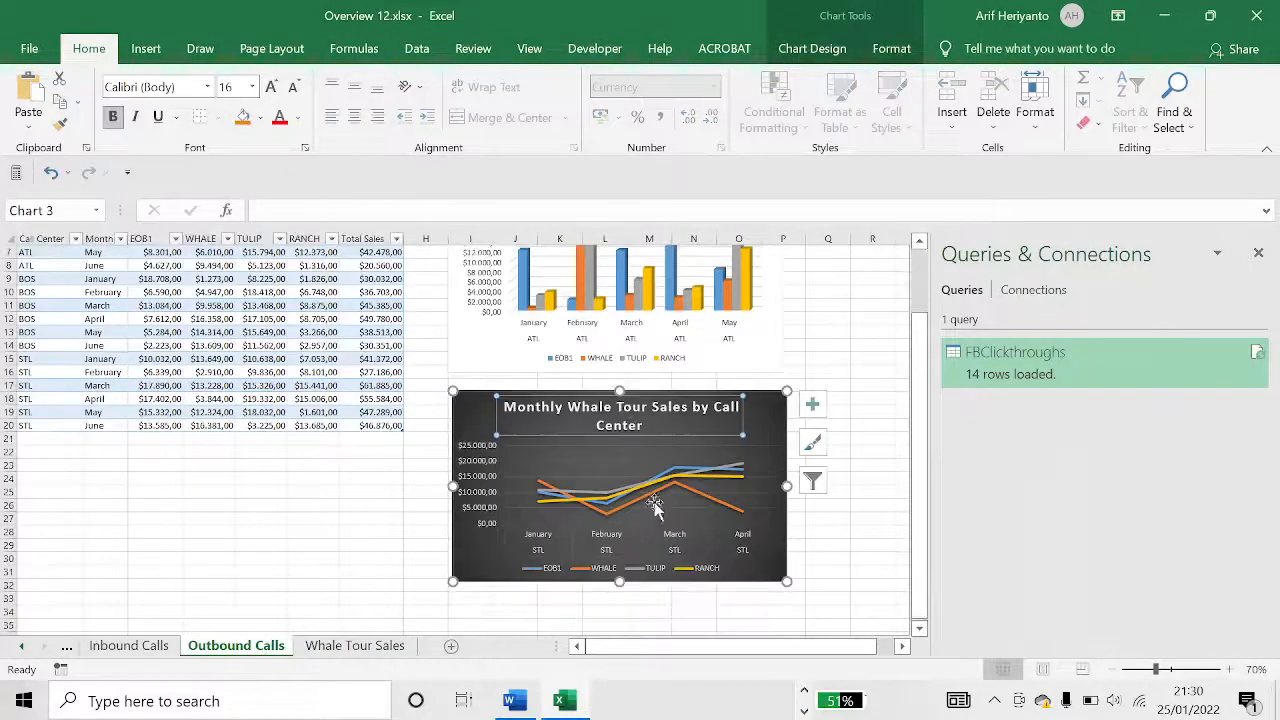
click(472, 410)
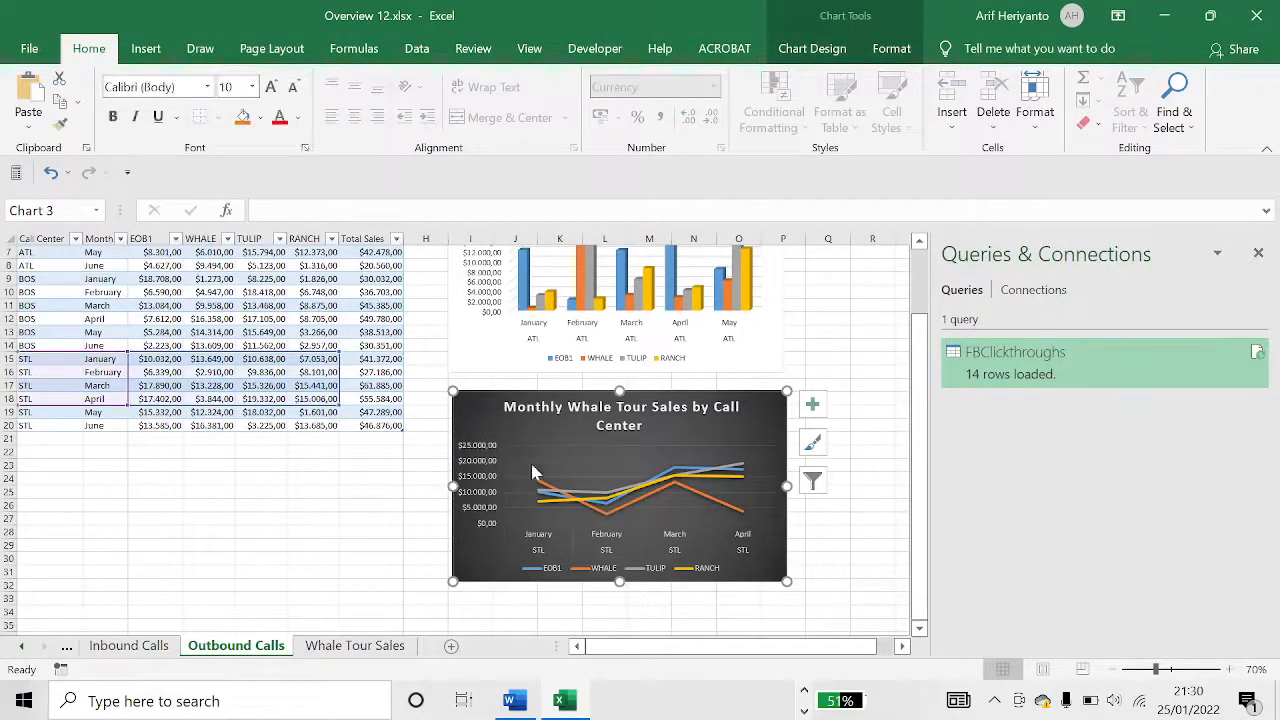
key(ctrl+x)
click(357, 648)
click(262, 372)
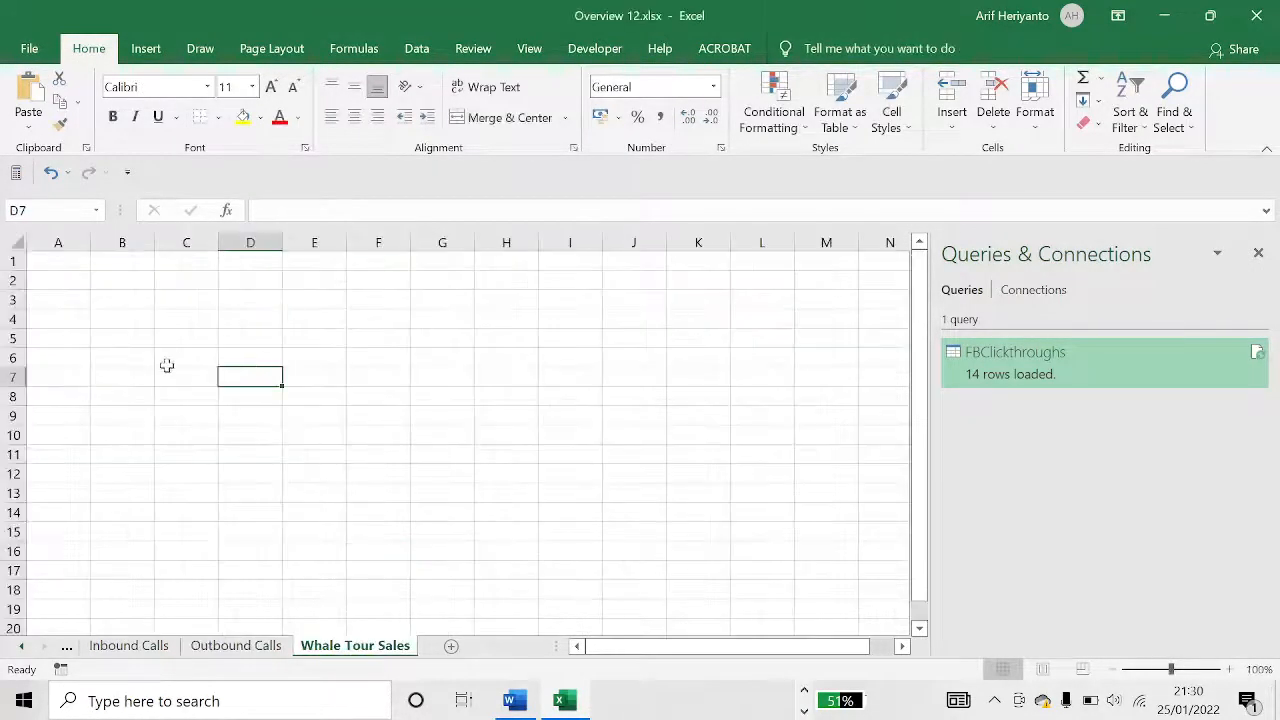
click(135, 285)
key(ctrl+v)
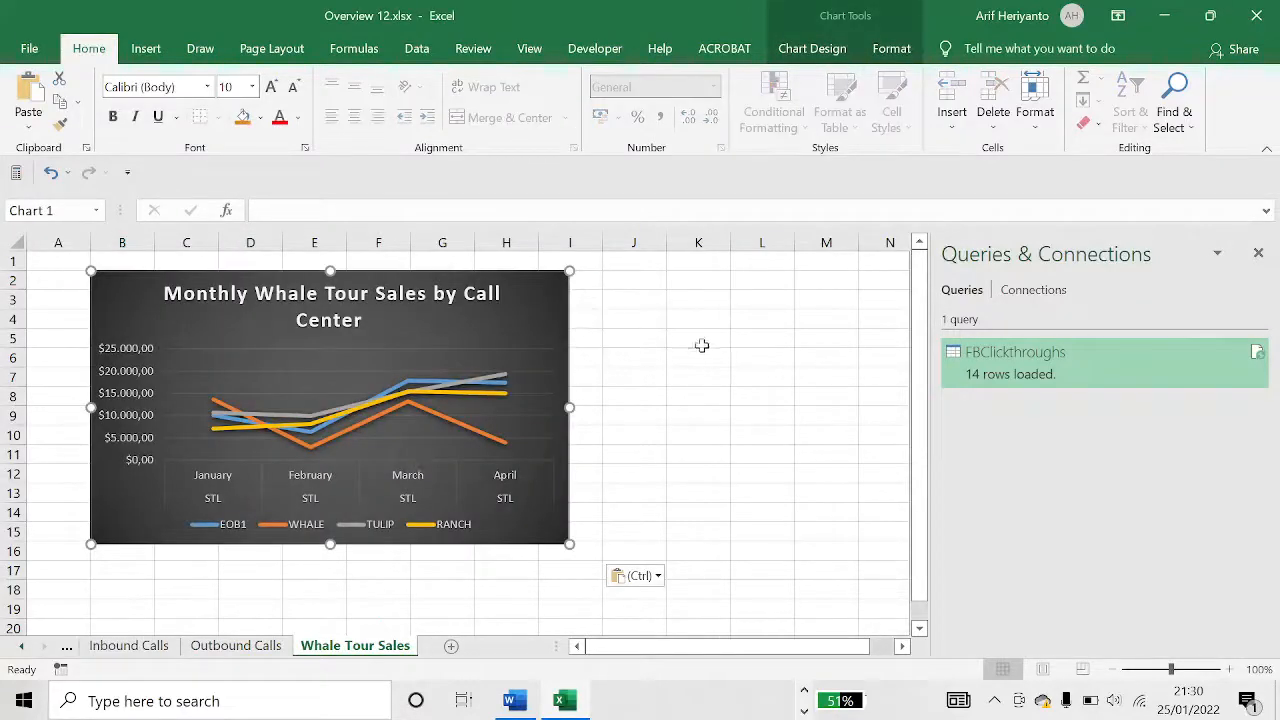
click(699, 346)
Switch to Word to read the Task 5 St. Louis chart instruction, and return to Excel's Inbound Calls worksheet.
key(alt+Tab)
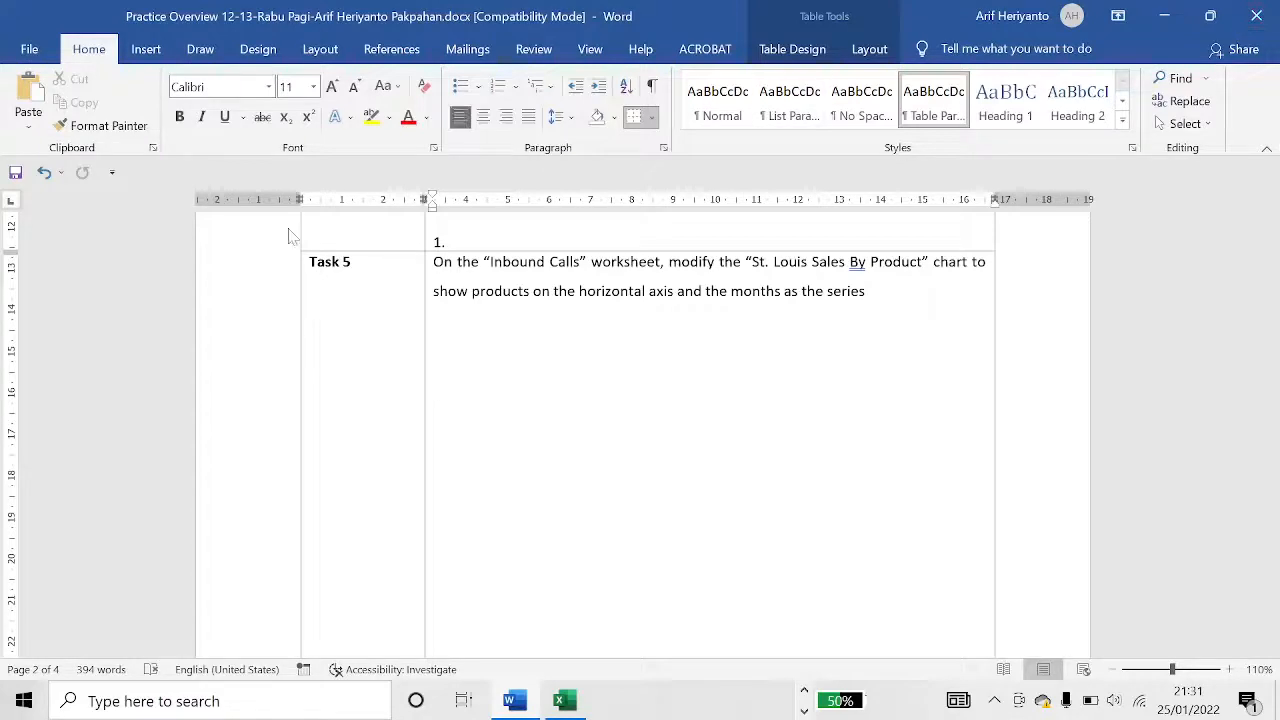
key(alt+Tab)
click(612, 381)
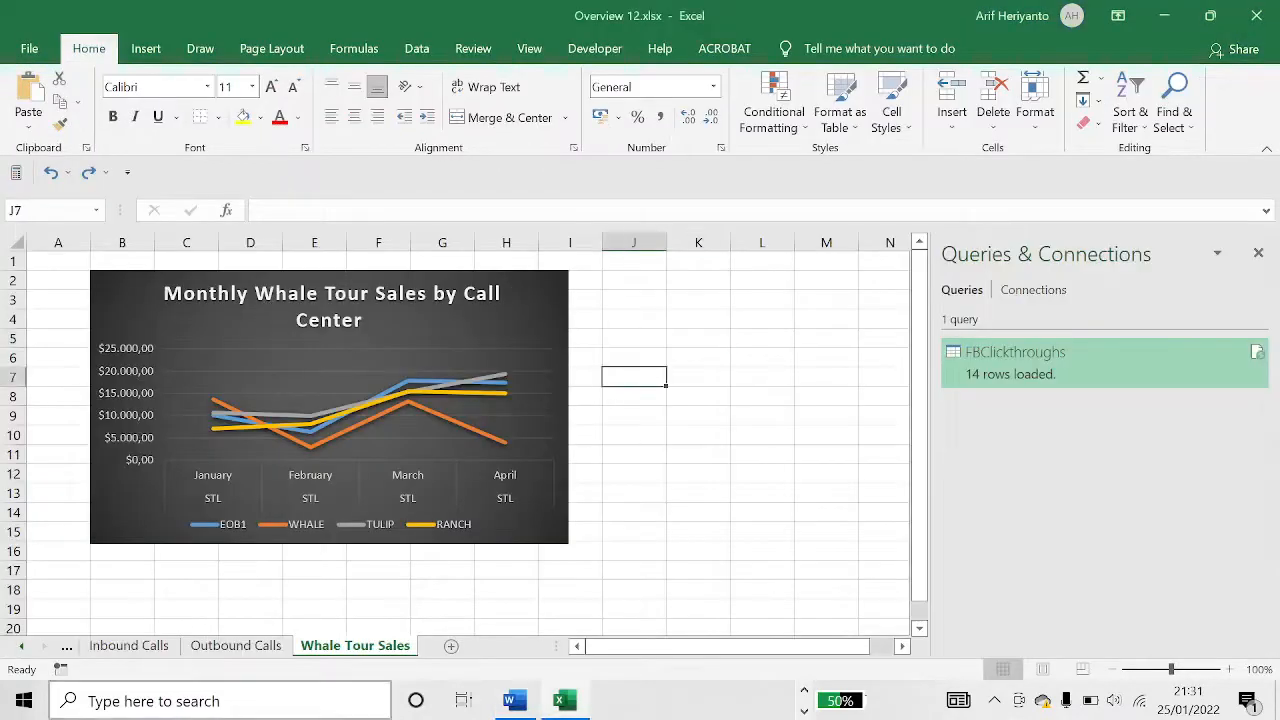
click(240, 645)
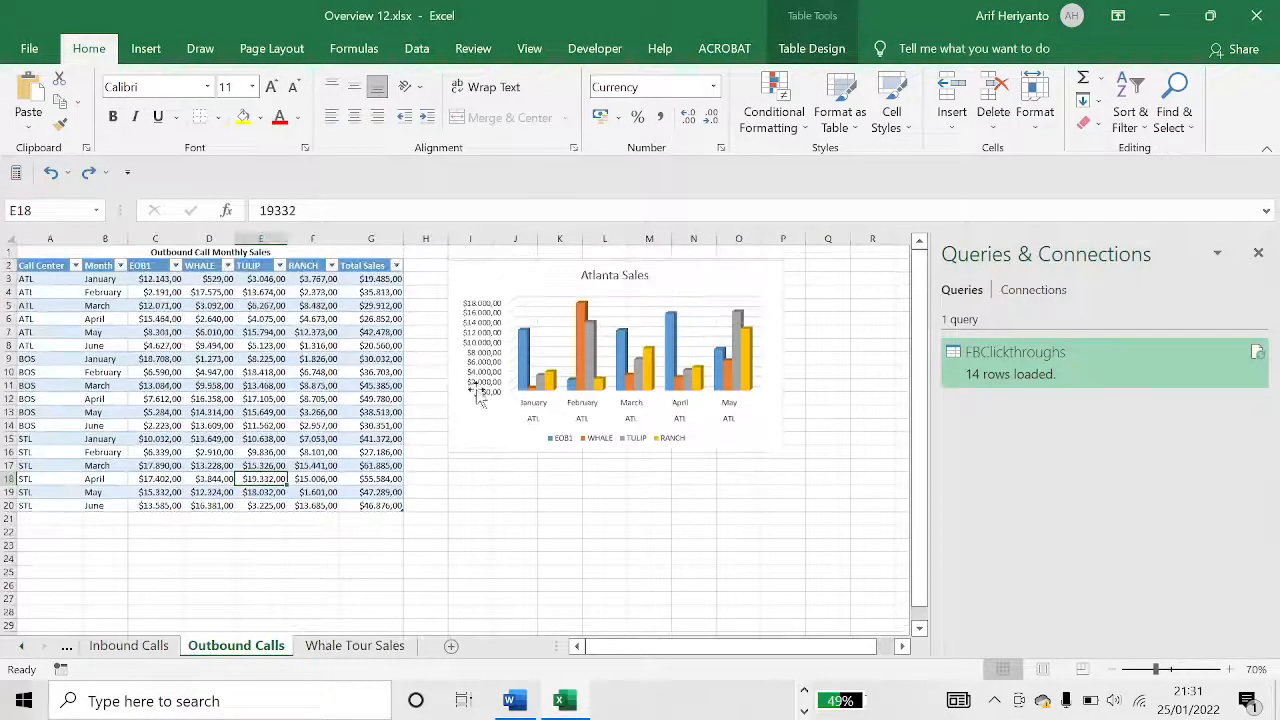
click(129, 645)
scroll(380, 474, down, 1)
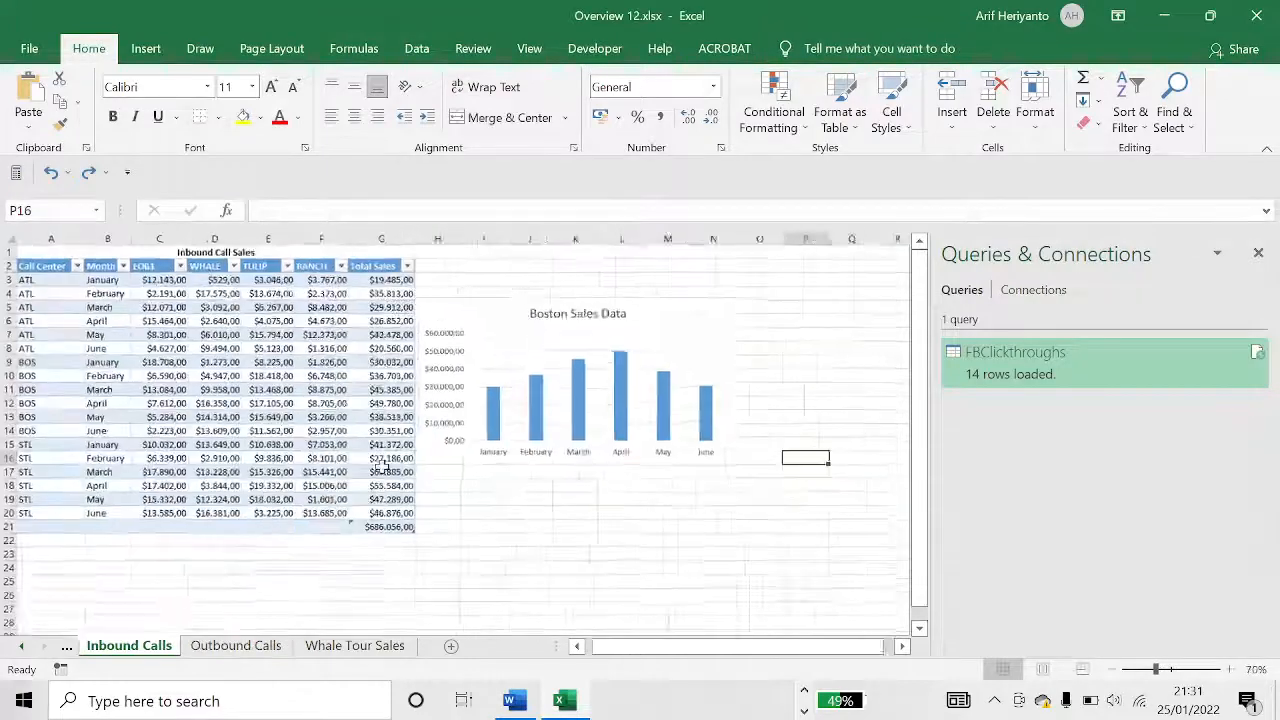
Locate and select the St. Louis Sales by Product chart below the Inbound Calls table.
scroll(458, 403, up, 1)
scroll(414, 414, down, 2)
scroll(300, 458, down, 2)
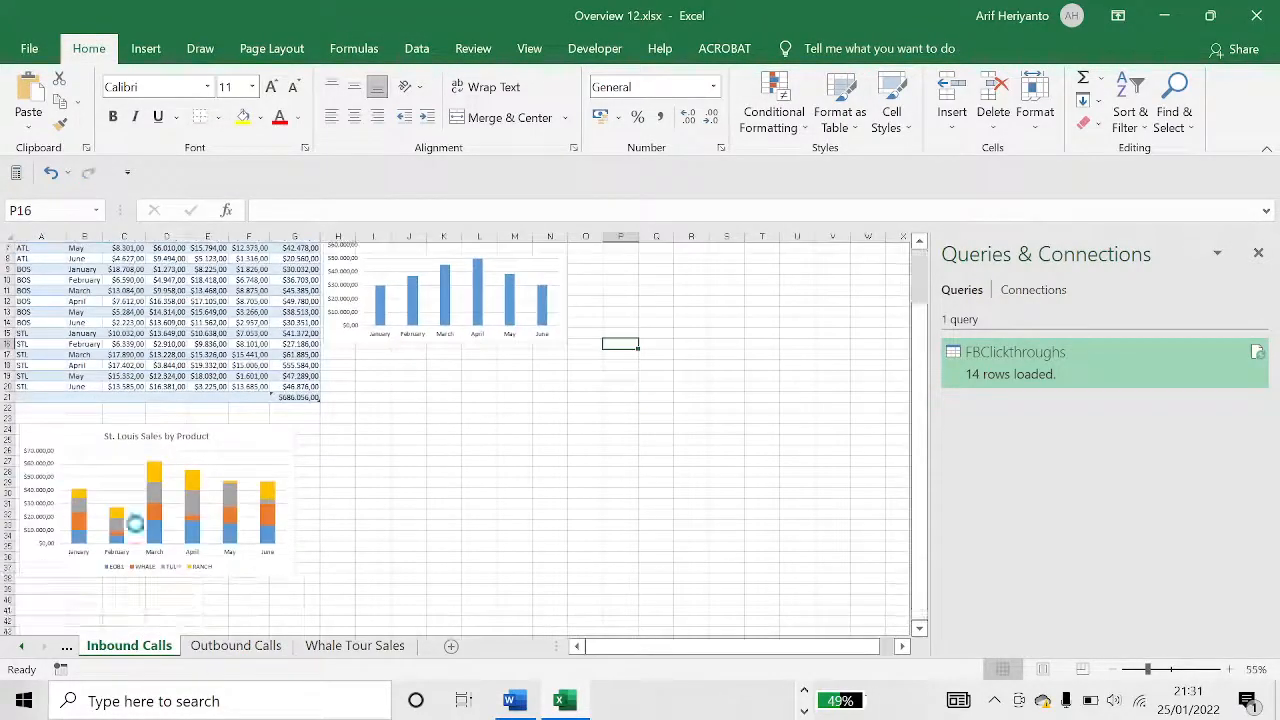
scroll(394, 431, up, 2)
scroll(450, 430, down, 1)
scroll(323, 420, right, 20)
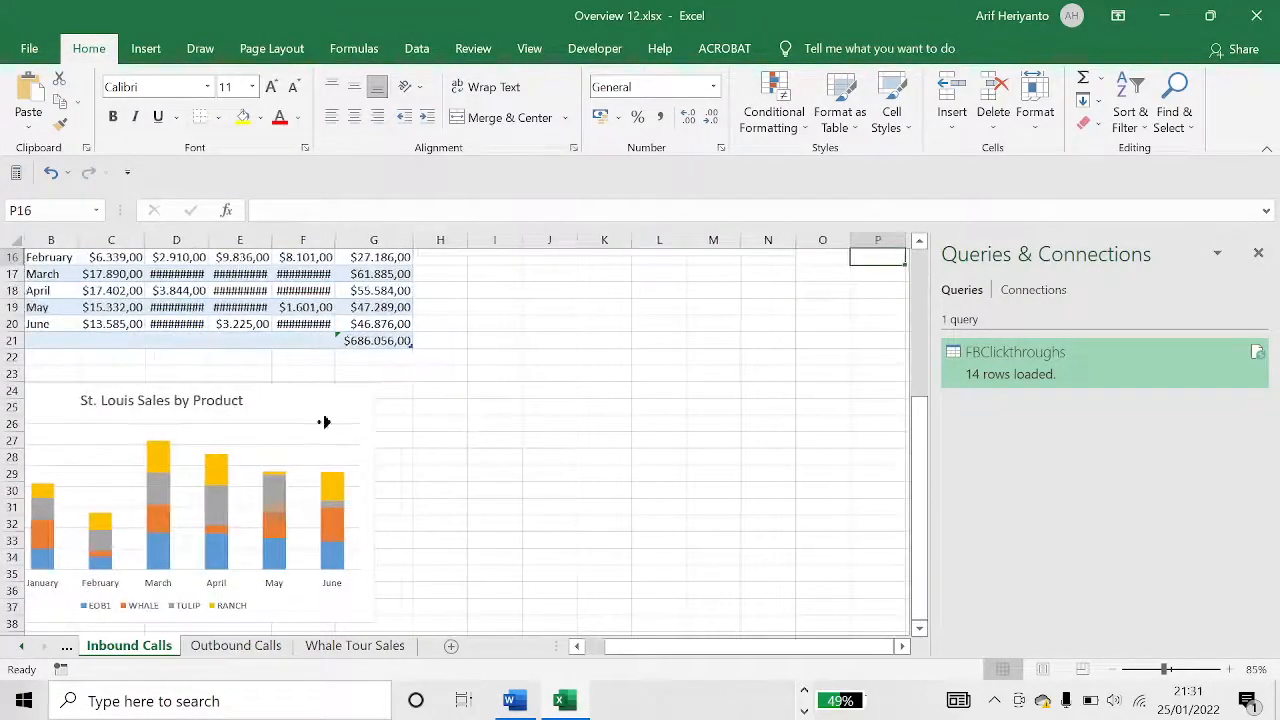
click(503, 572)
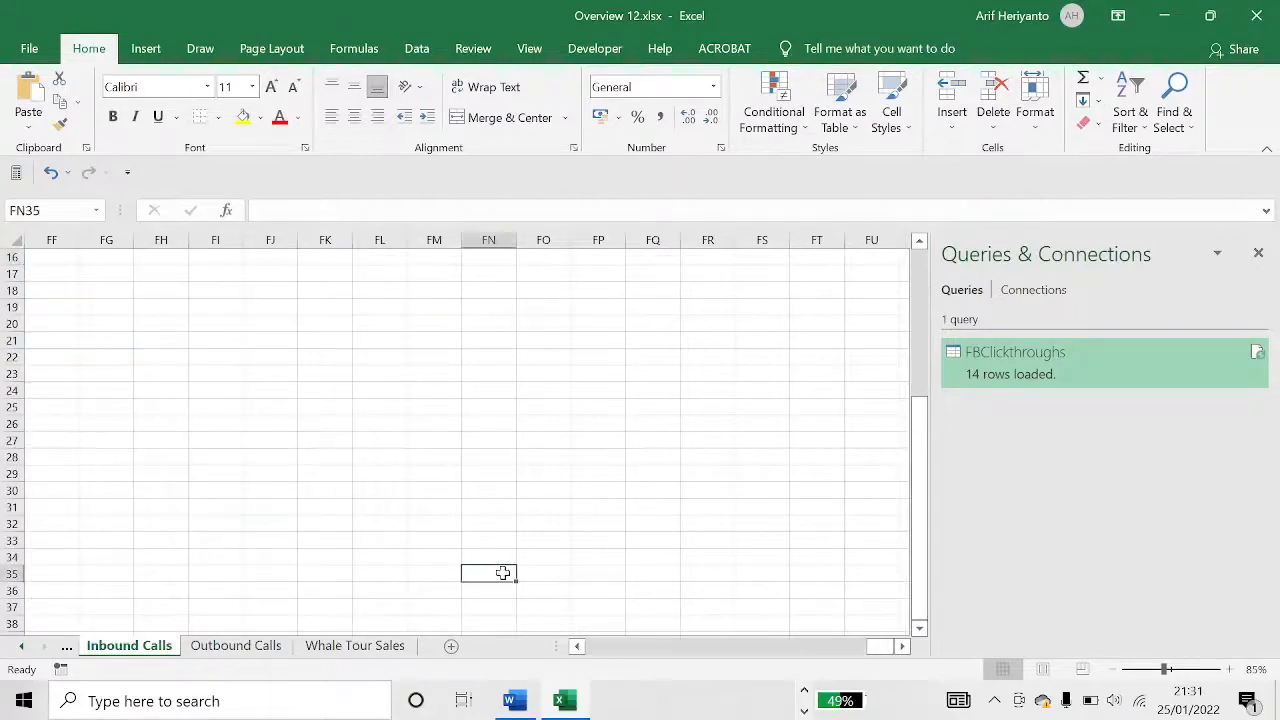
key(Home)
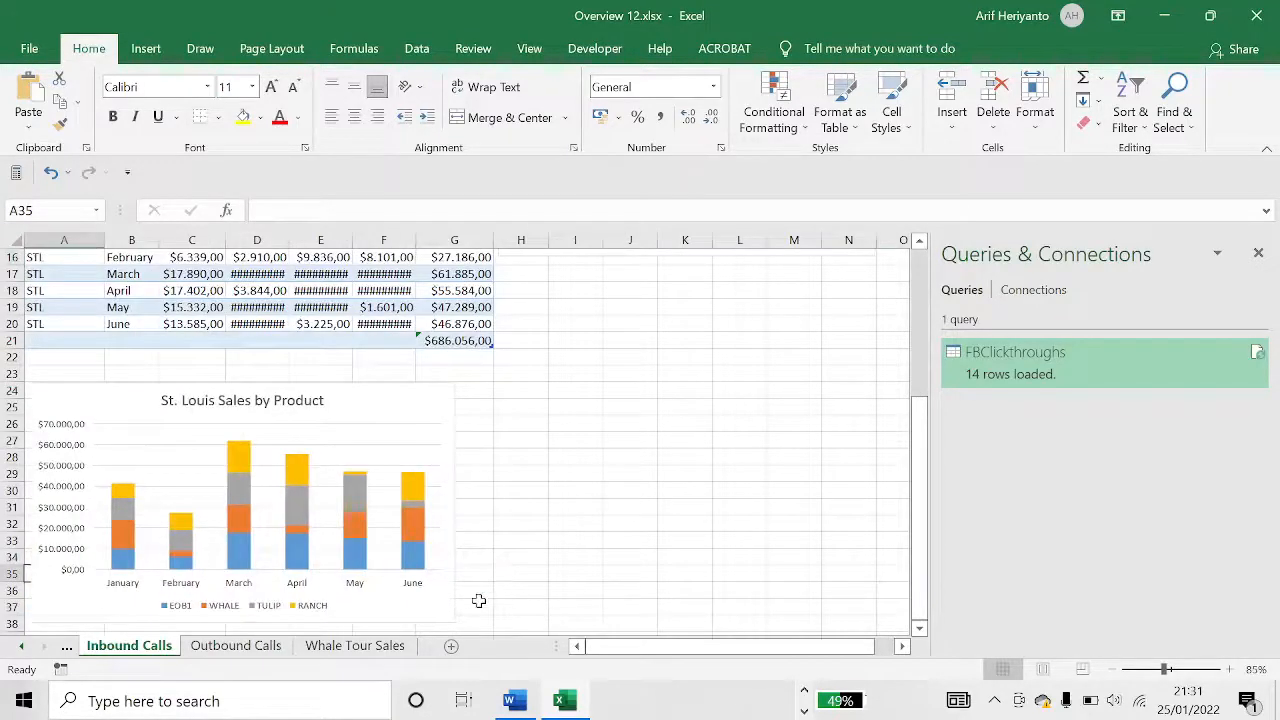
click(402, 428)
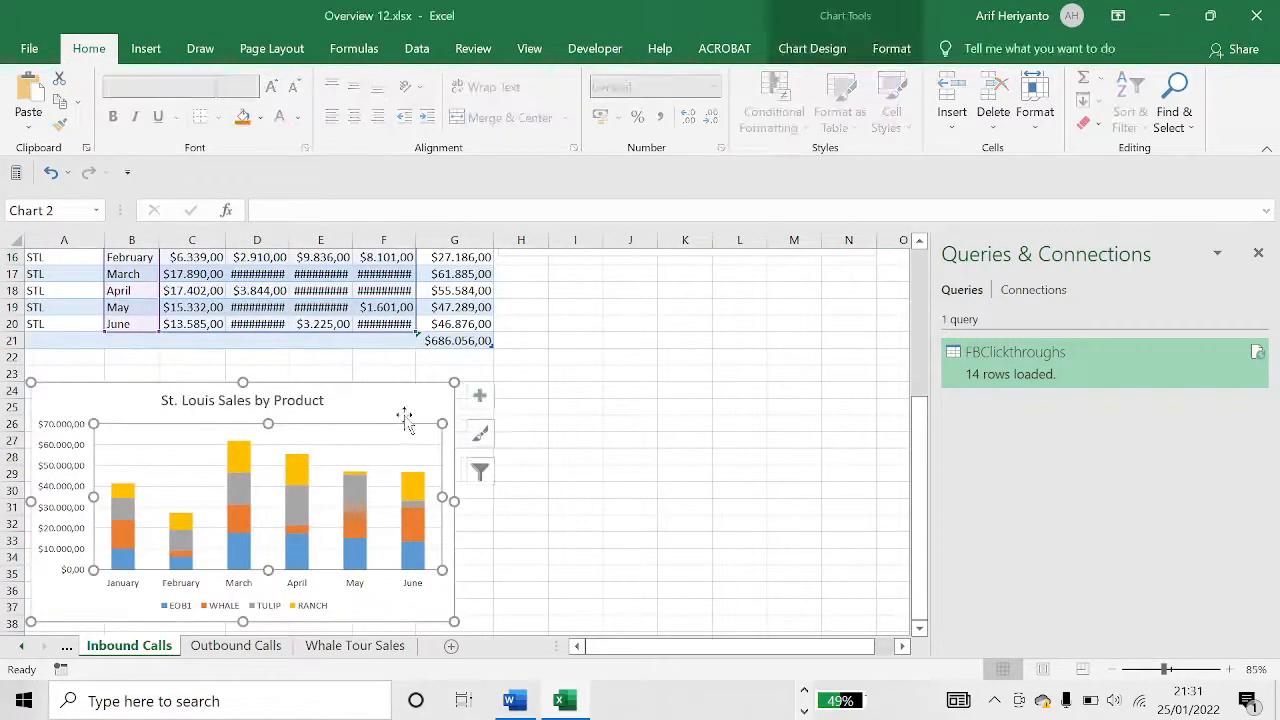
click(484, 476)
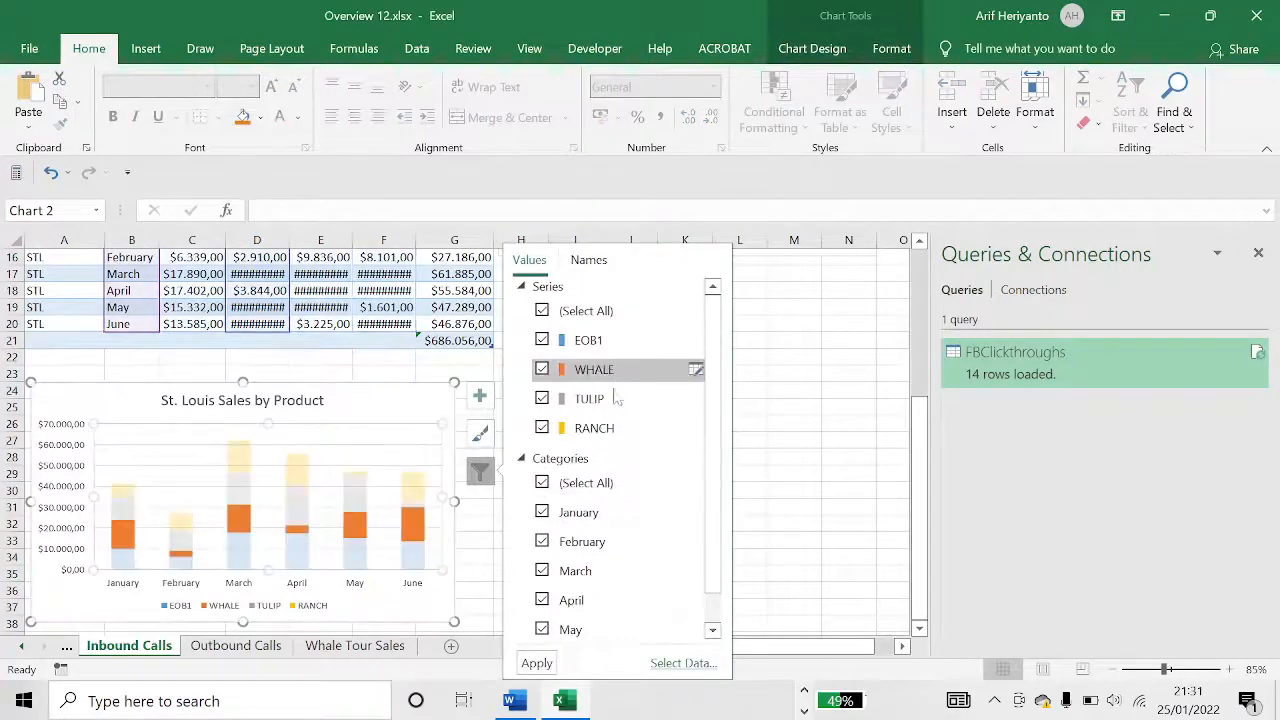
click(588, 260)
click(540, 261)
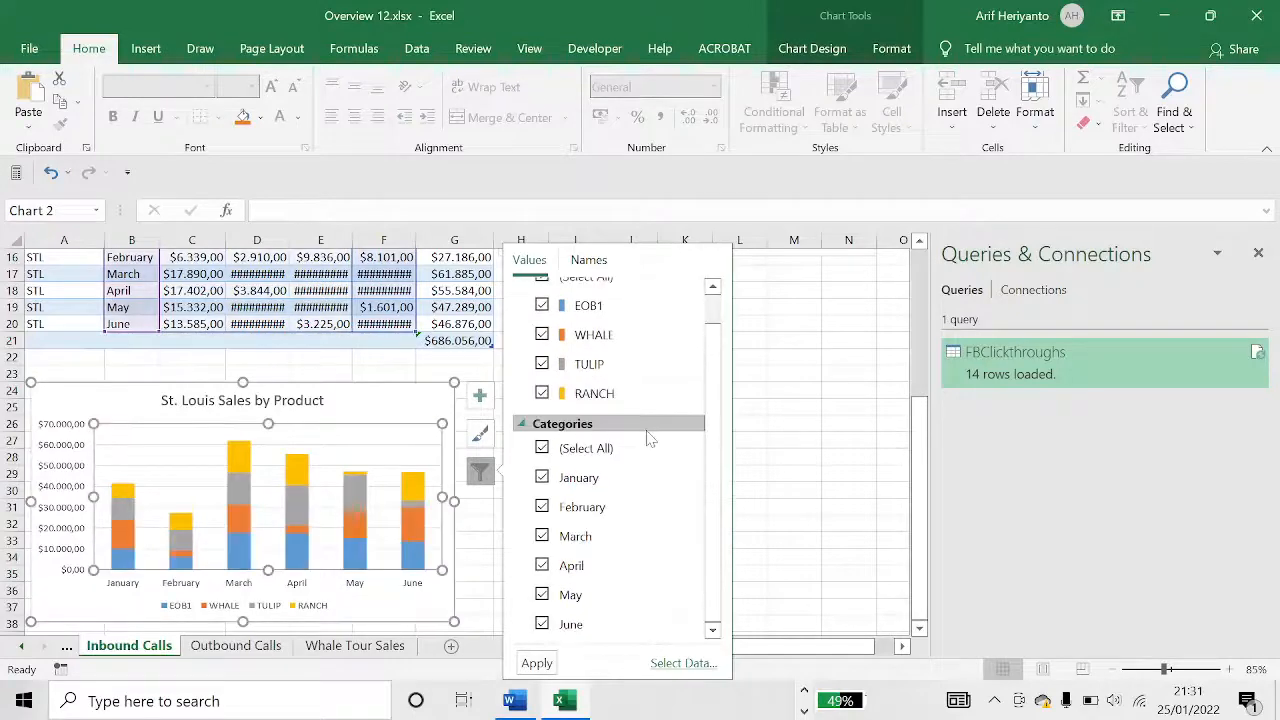
click(675, 665)
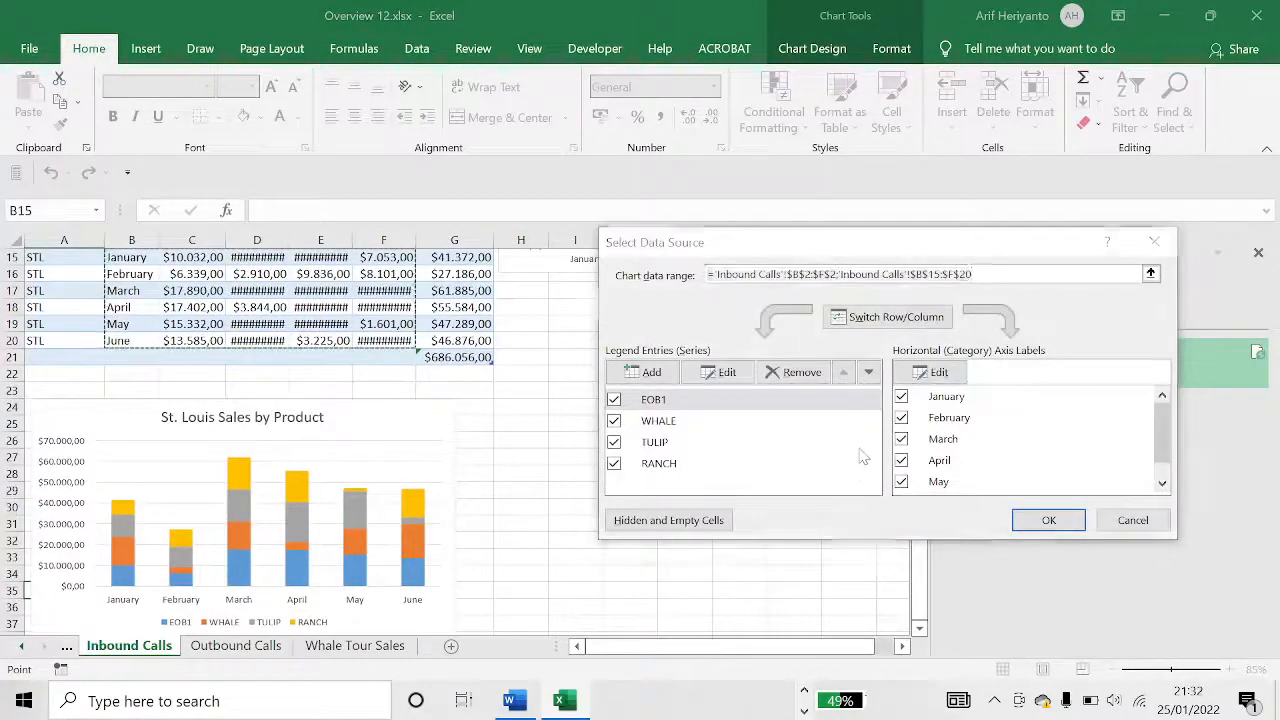
key(alt+Tab)
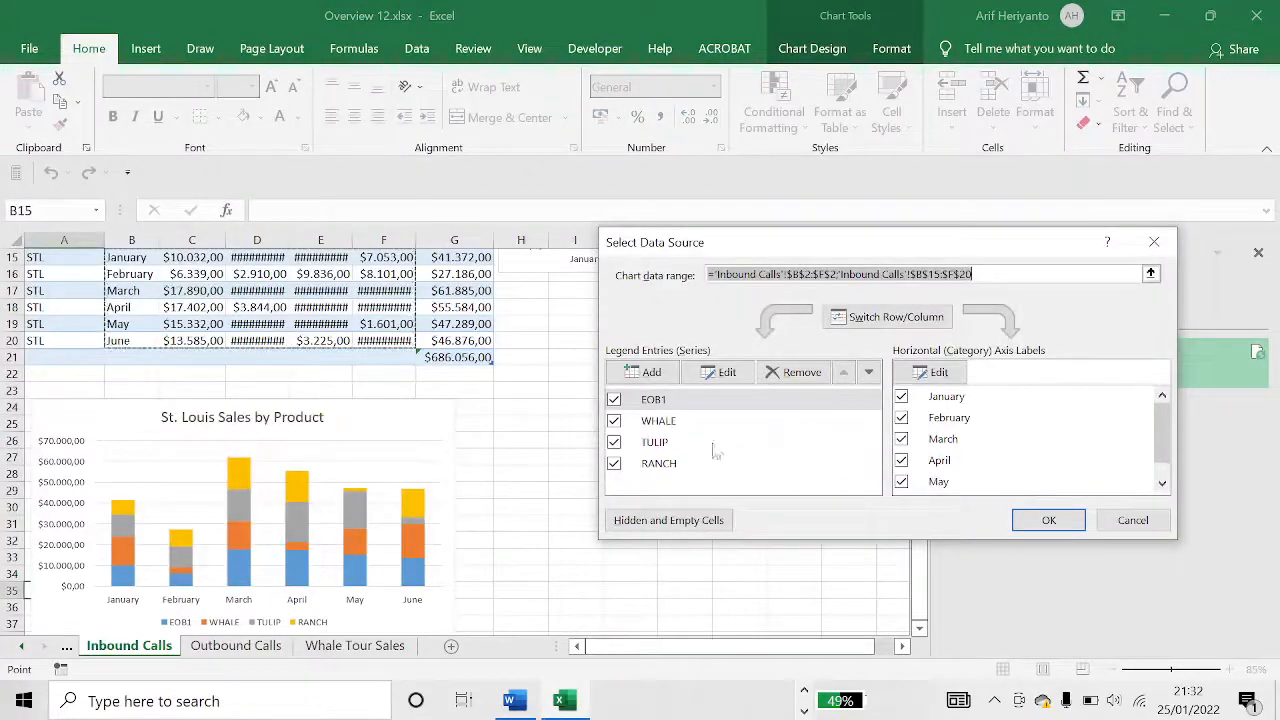
click(468, 423)
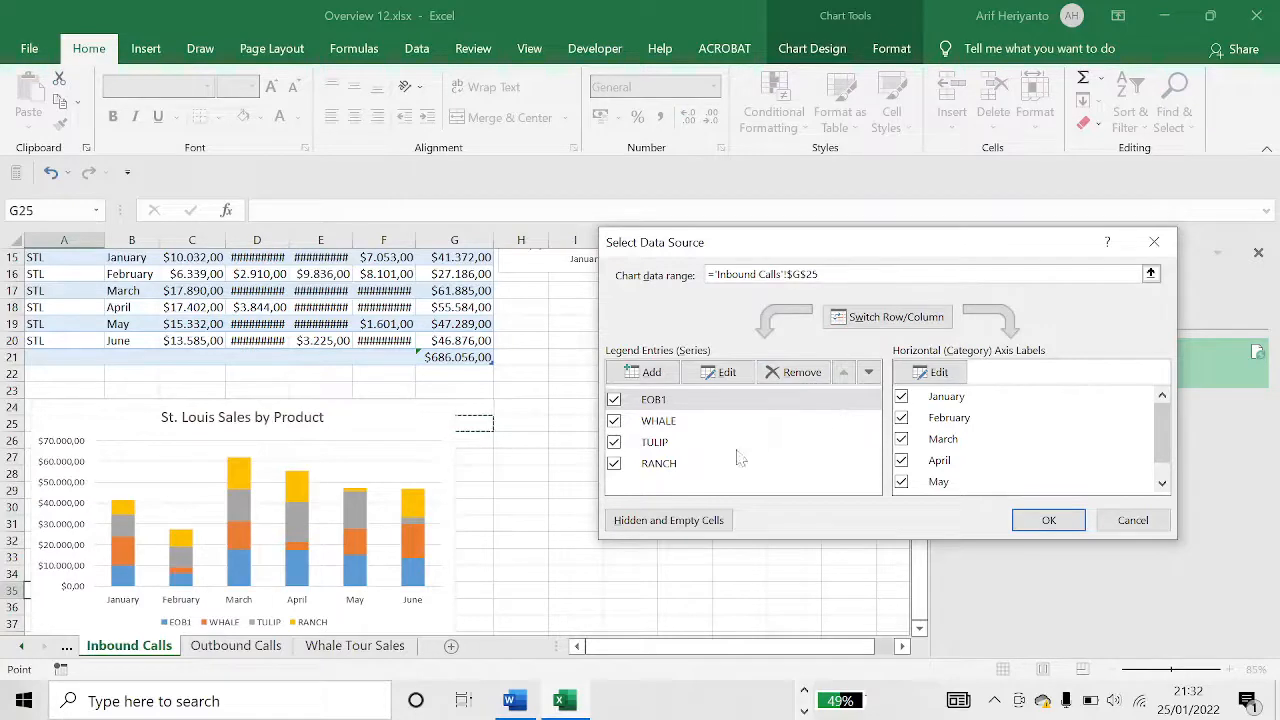
click(855, 274)
drag(852, 274, 491, 271)
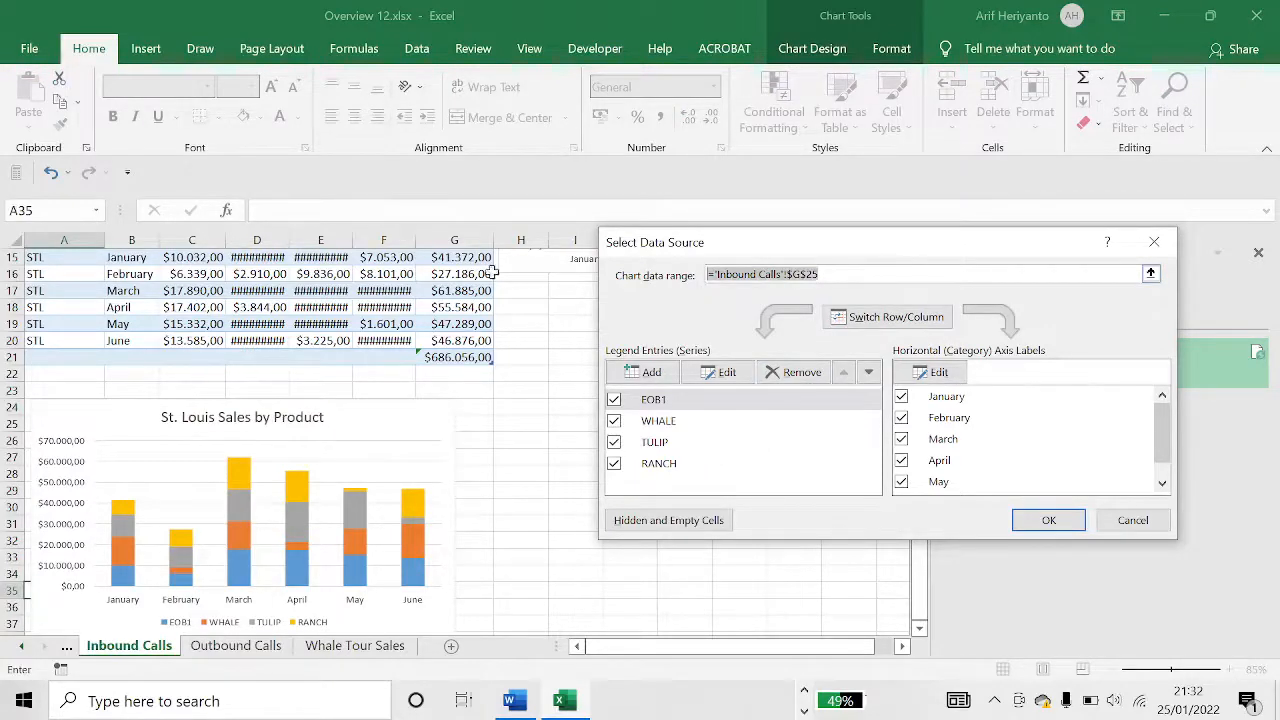
click(897, 315)
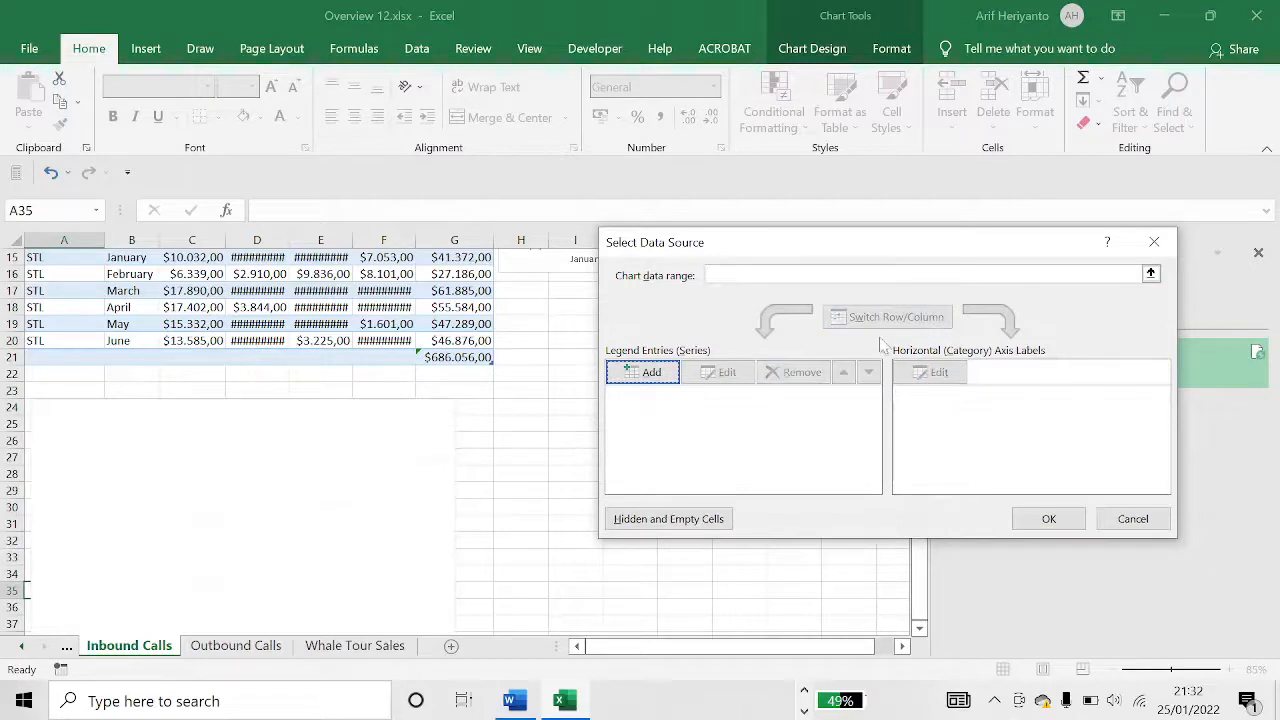
click(1125, 519)
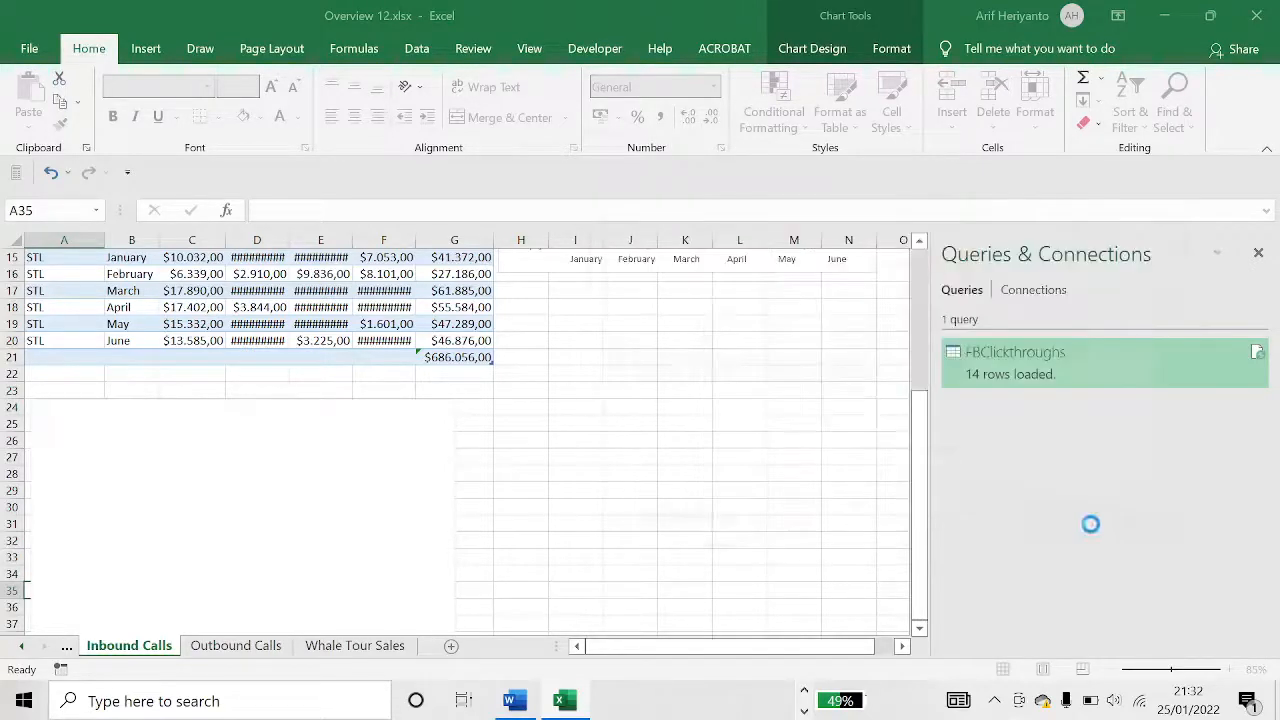
Switch the rows and columns in the data source of the St. Louis Sales by Product chart.
click(480, 488)
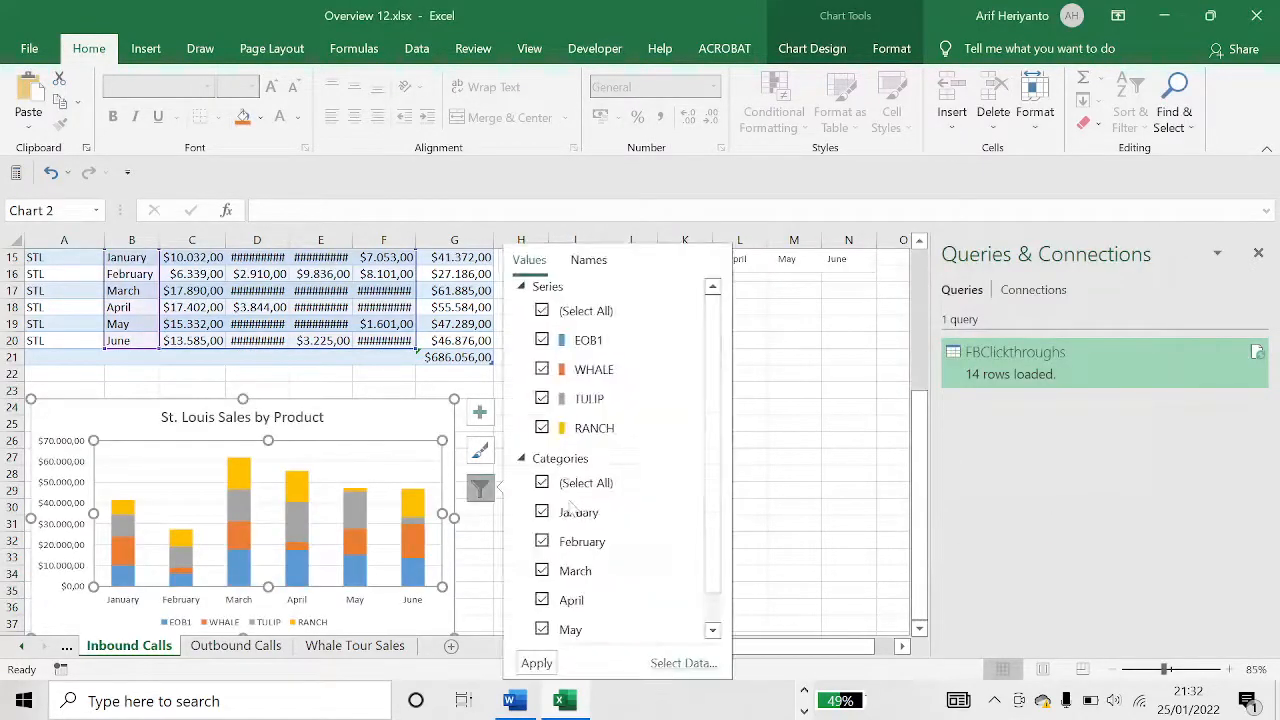
click(684, 663)
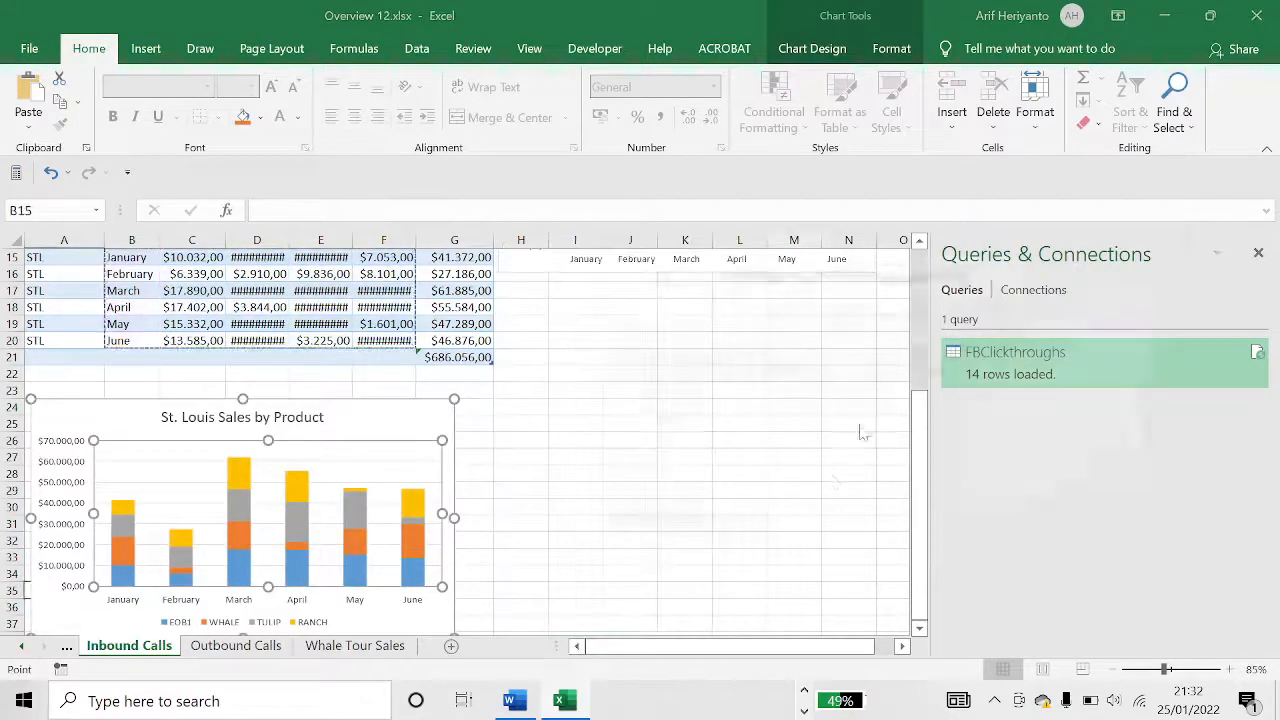
click(911, 318)
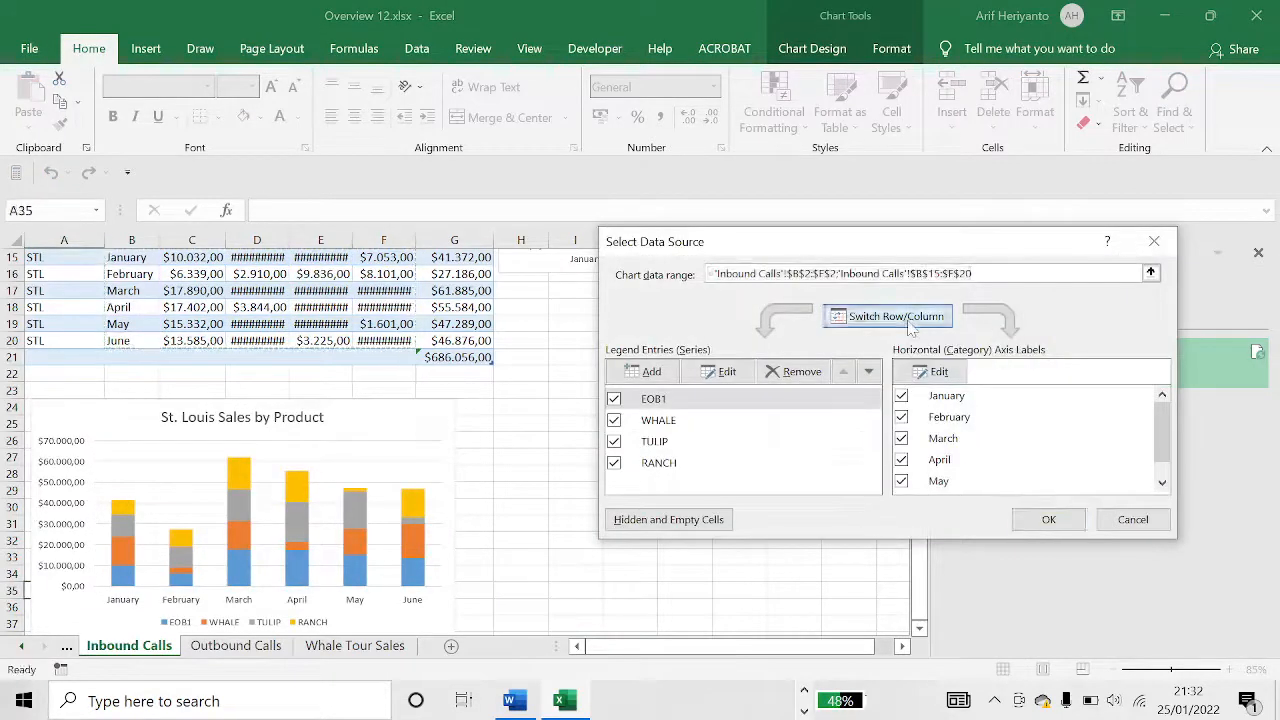
click(1045, 519)
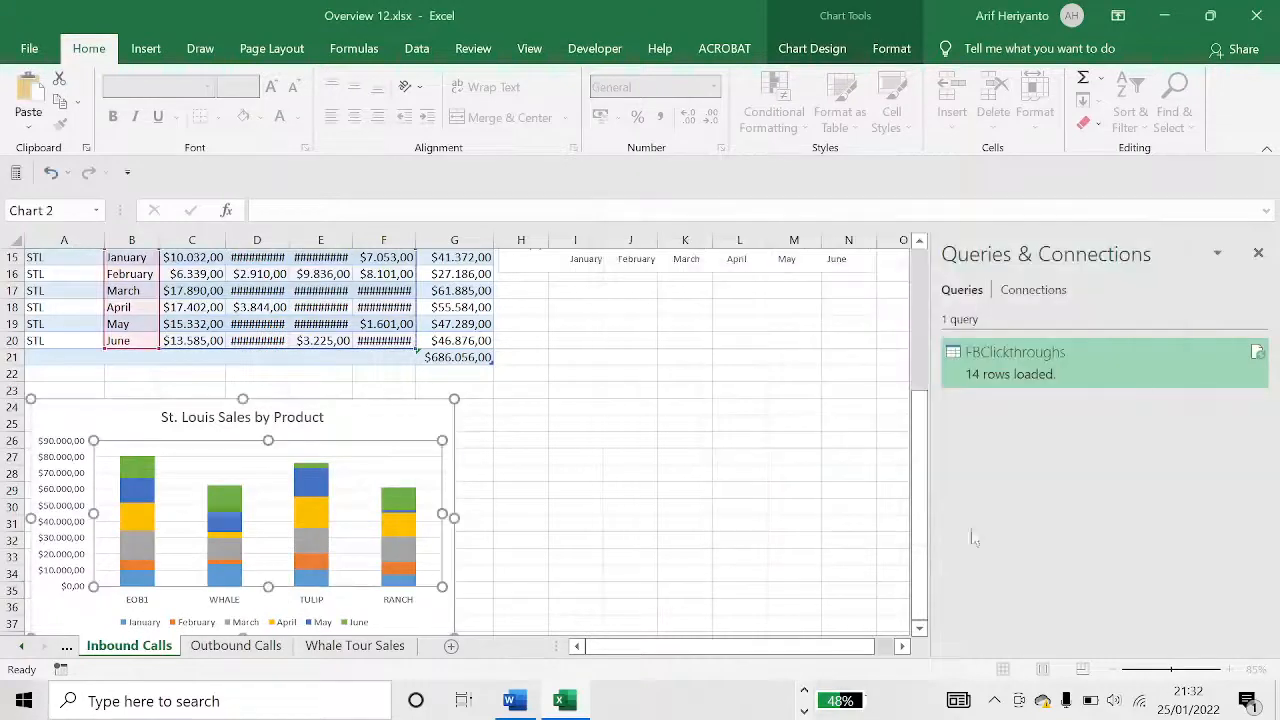
click(470, 522)
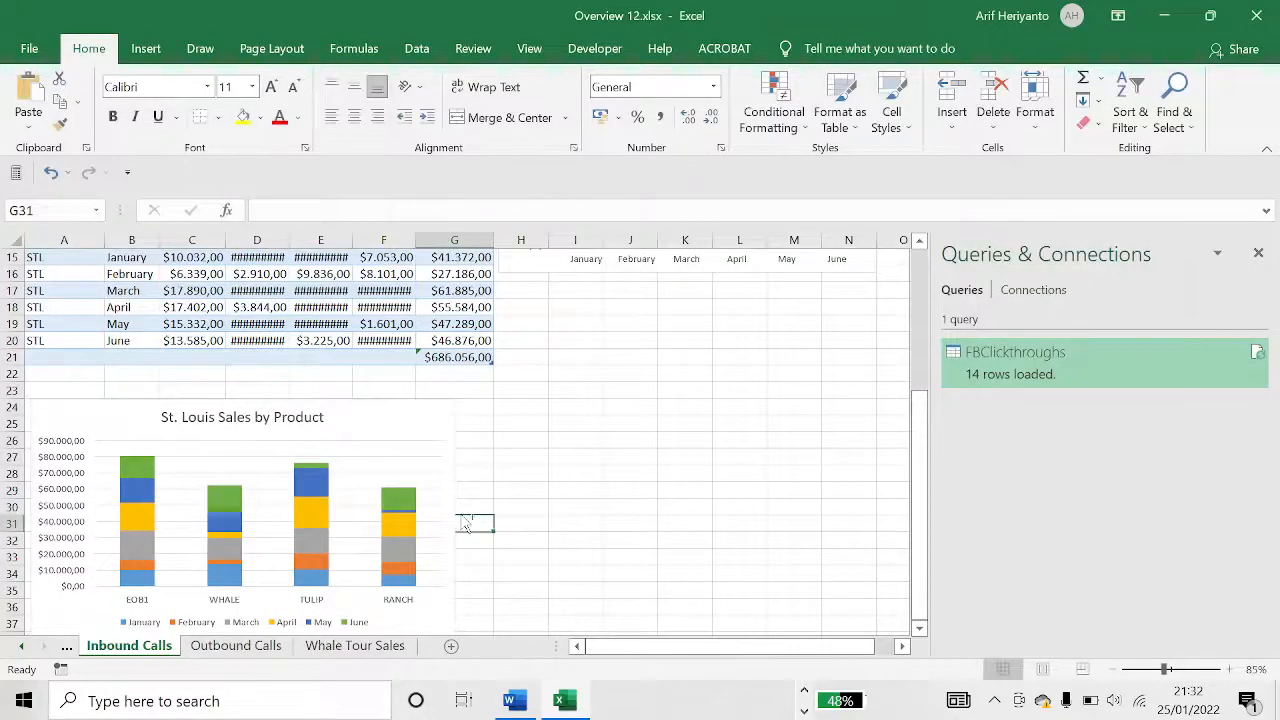
Check Task 1 in the Word document, then insert a column right of Work Phone on the Donor Contact Info sheet of Overview 13.xlsx.
key(alt+Tab)
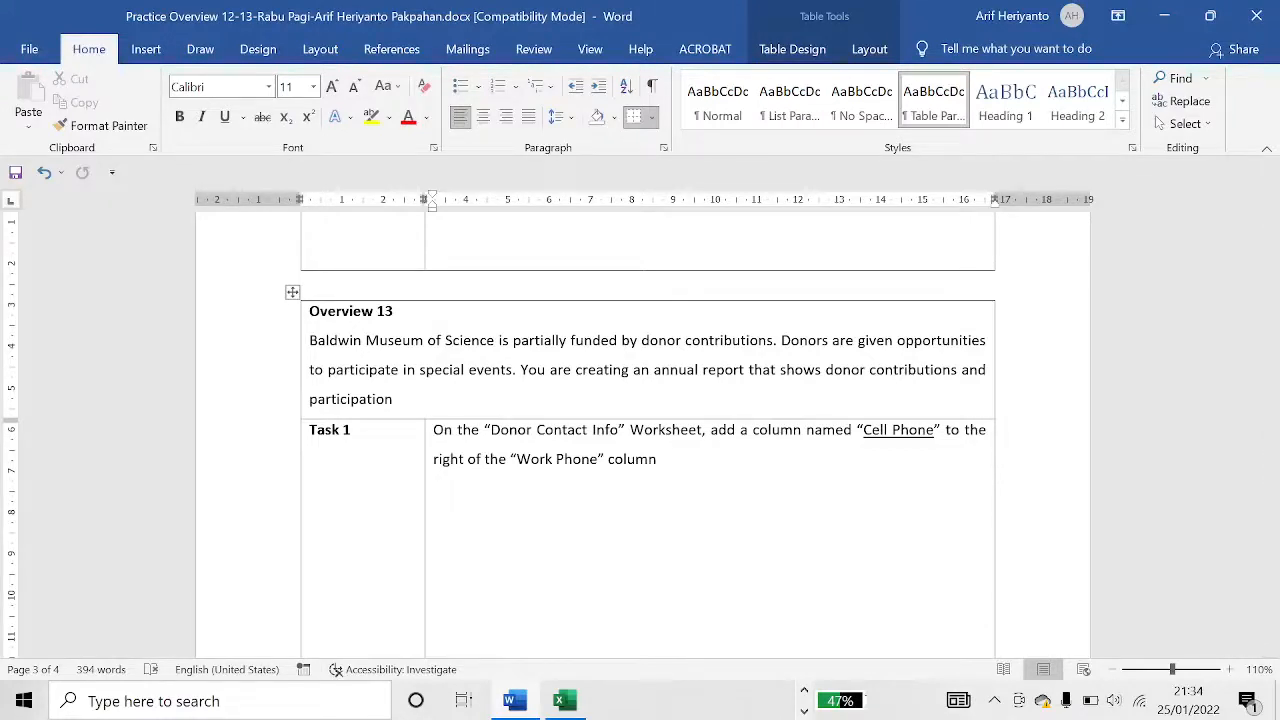
key(alt+Tab)
key(alt+Tab)
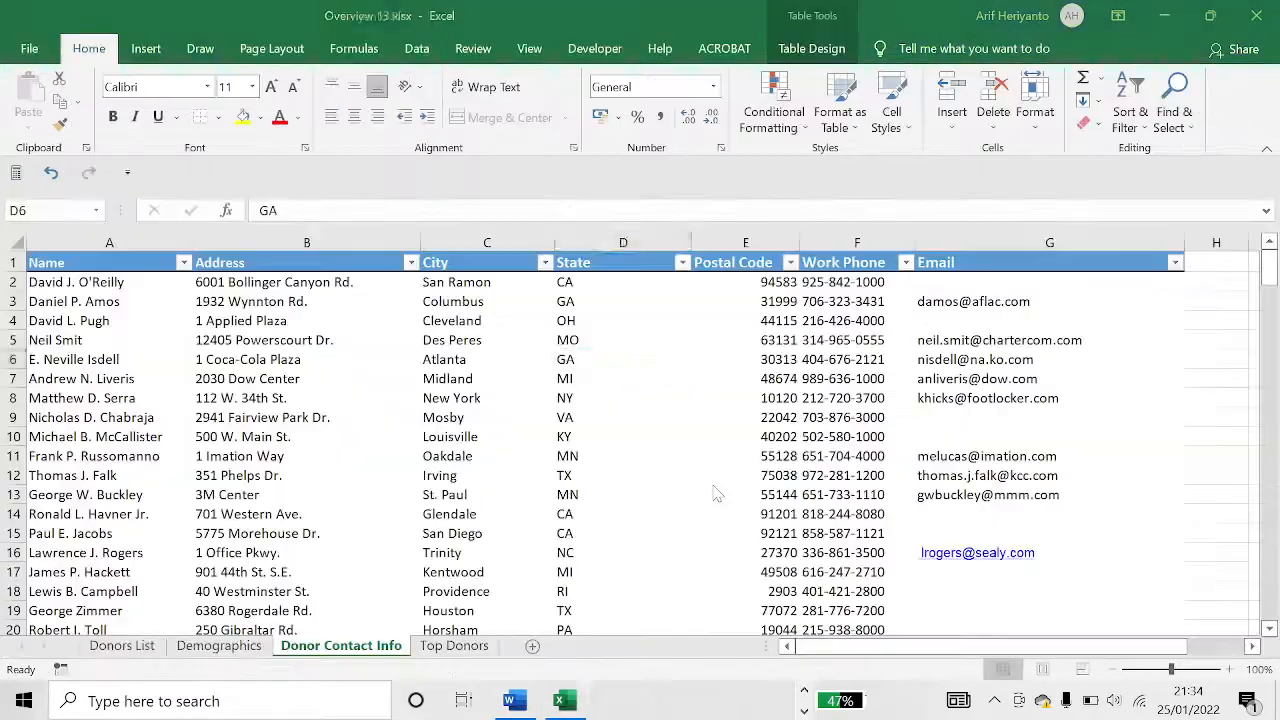
click(600, 398)
click(402, 421)
click(612, 414)
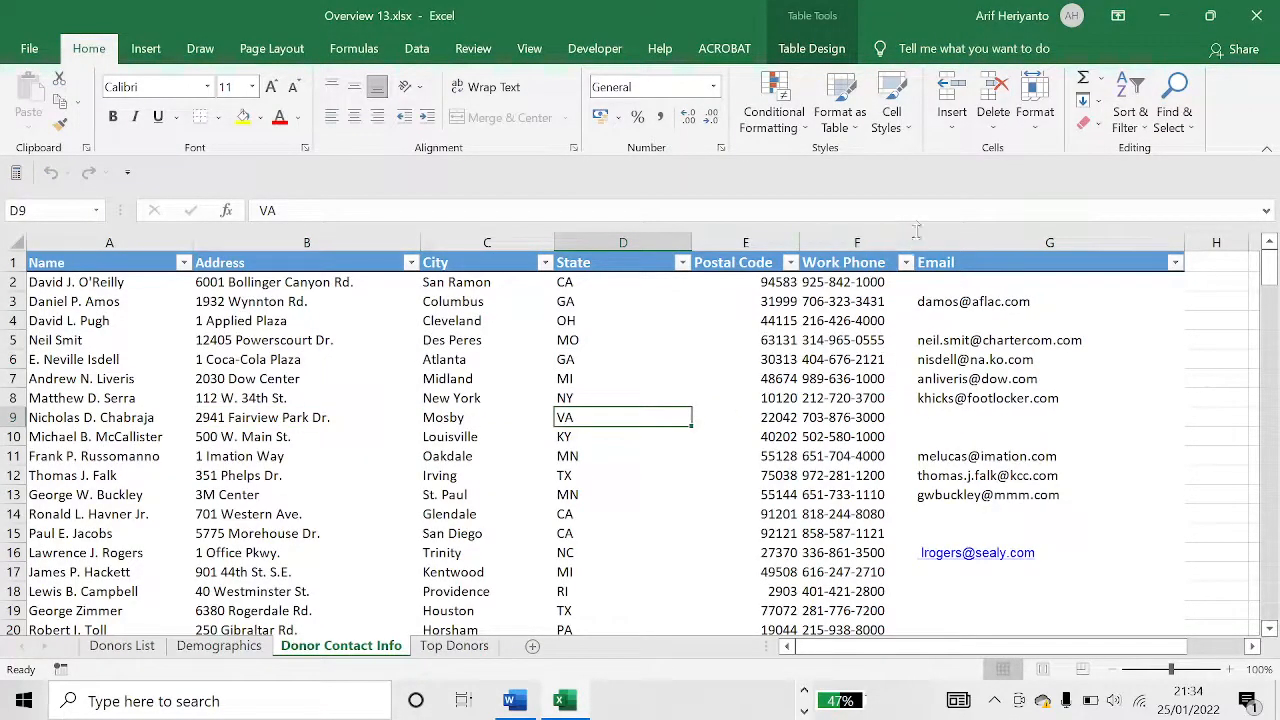
click(951, 238)
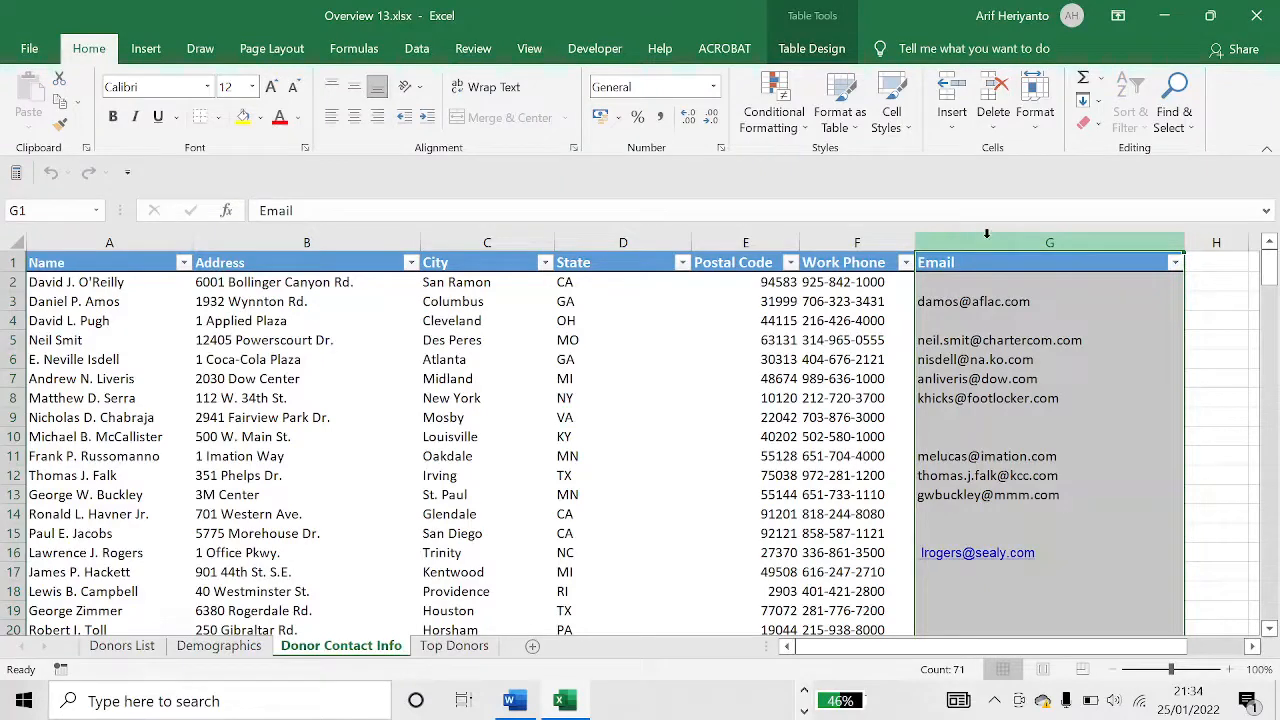
click(955, 100)
click(969, 298)
click(969, 262)
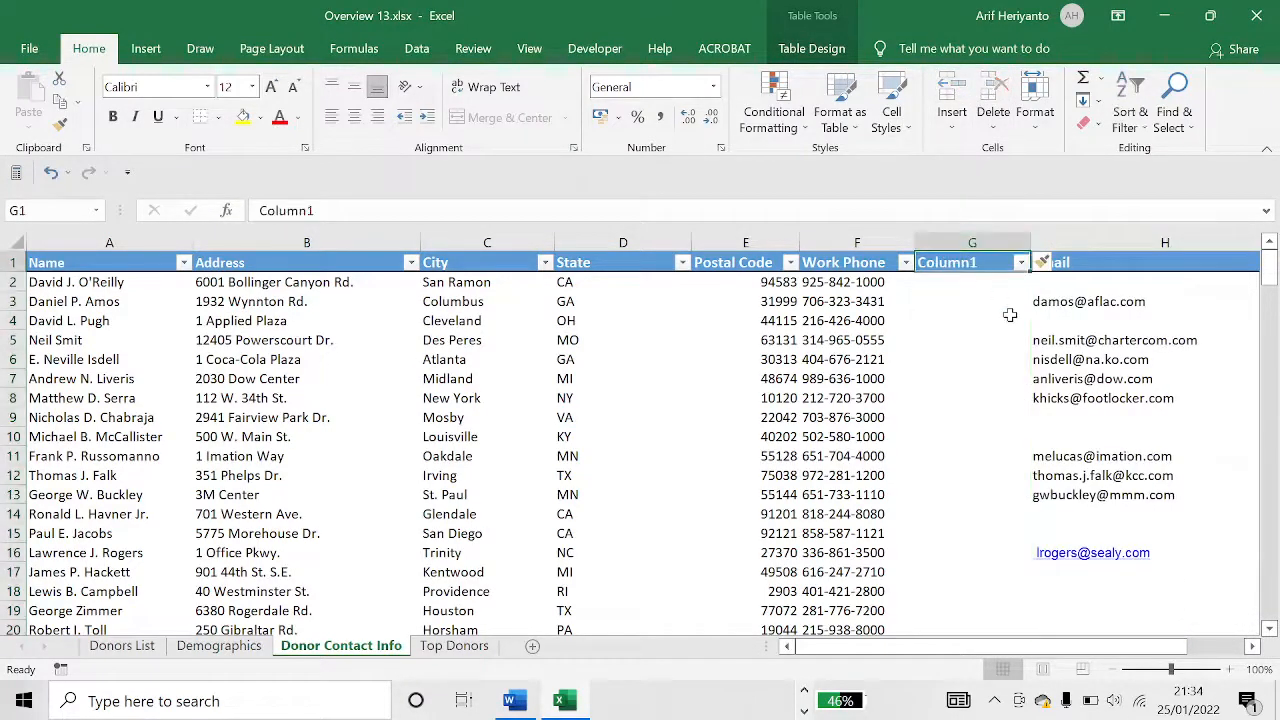
Name the header of the new column beside Work Phone "Cell Phone", as worded in the Word task document.
key(alt+Tab)
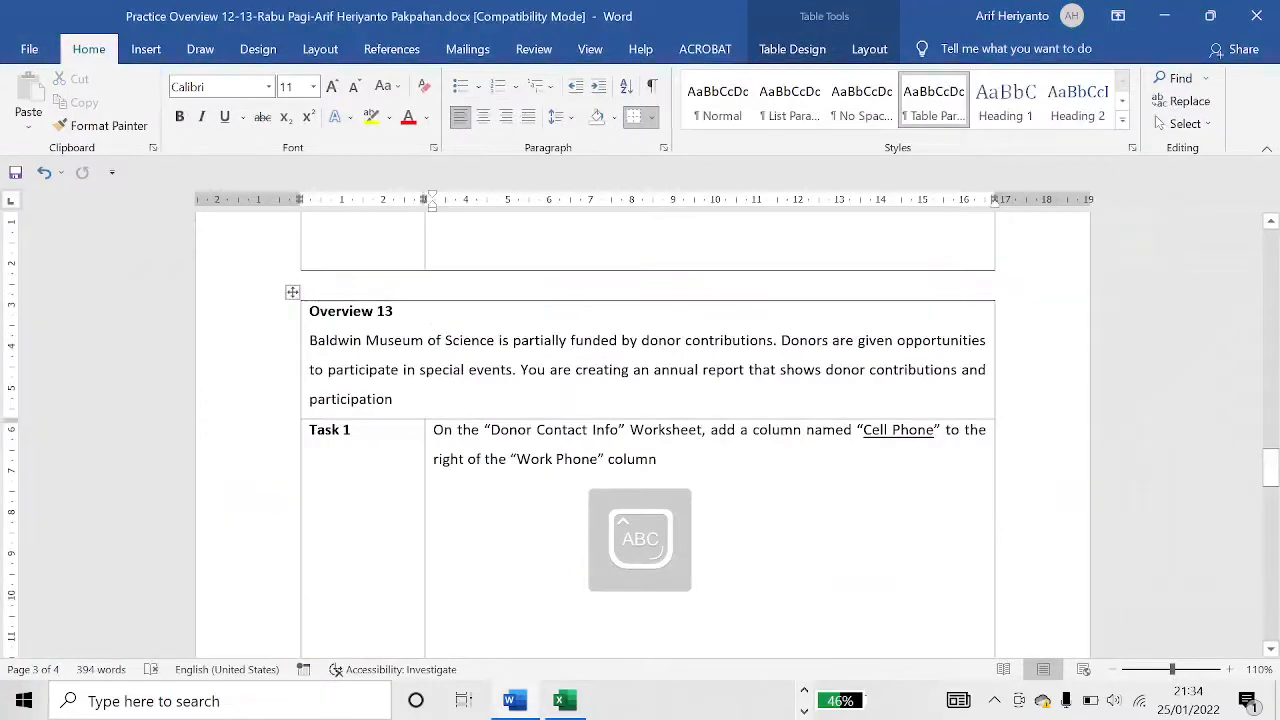
key(alt+Tab)
text(Ceel)
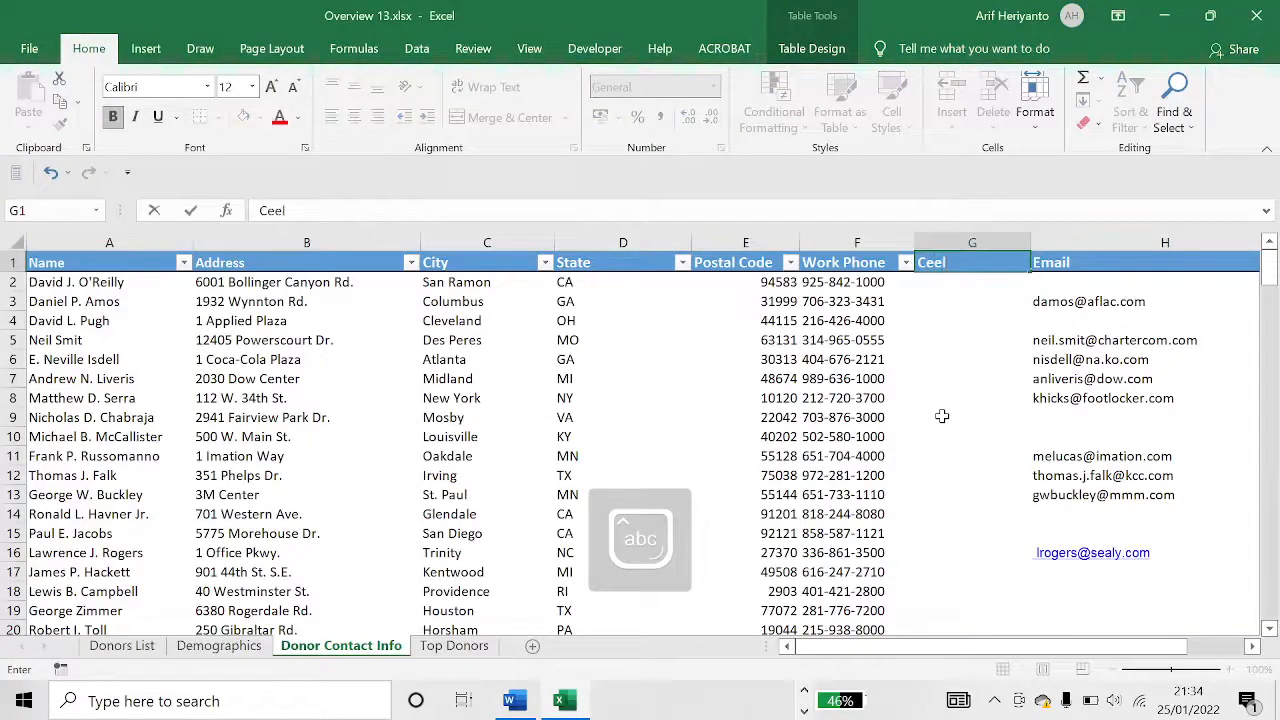
key(Caps_Lock)
key(Caps_Lock)
text(ll Phone)
key(Return)
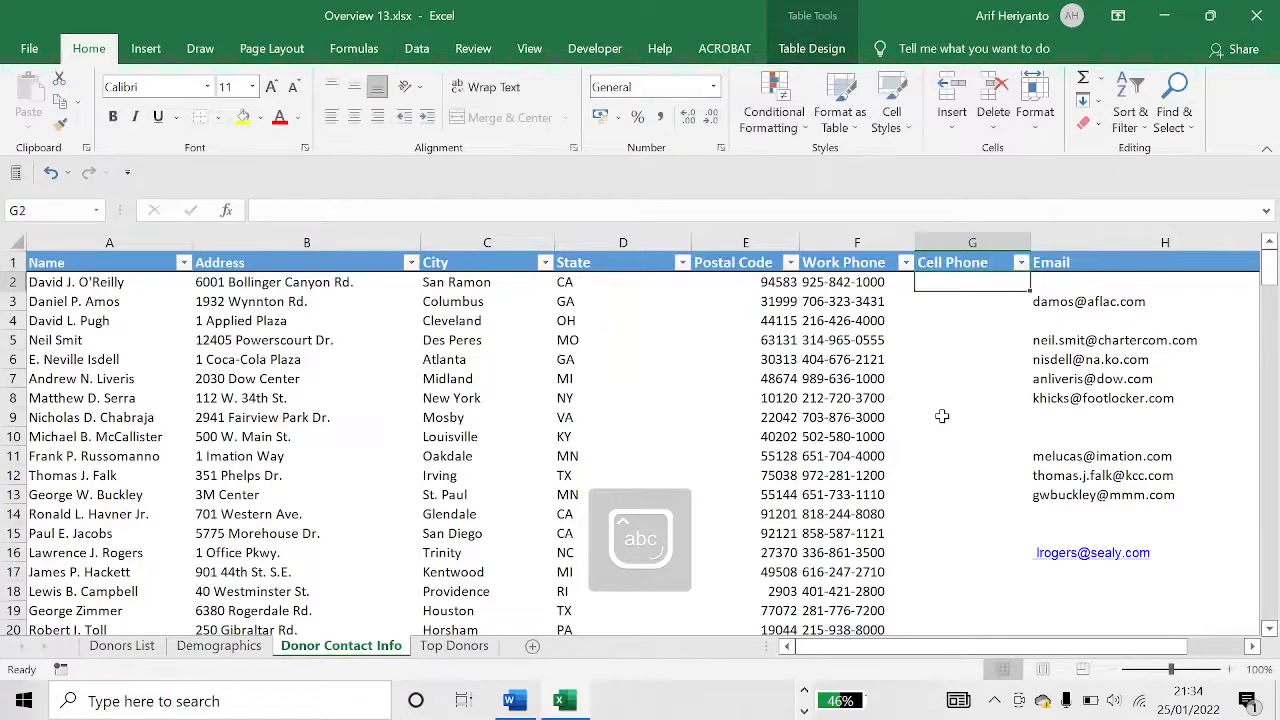
Read Task 2 in the Word document and open the Donors List worksheet in Overview 13.xlsx.
key(alt+Tab)
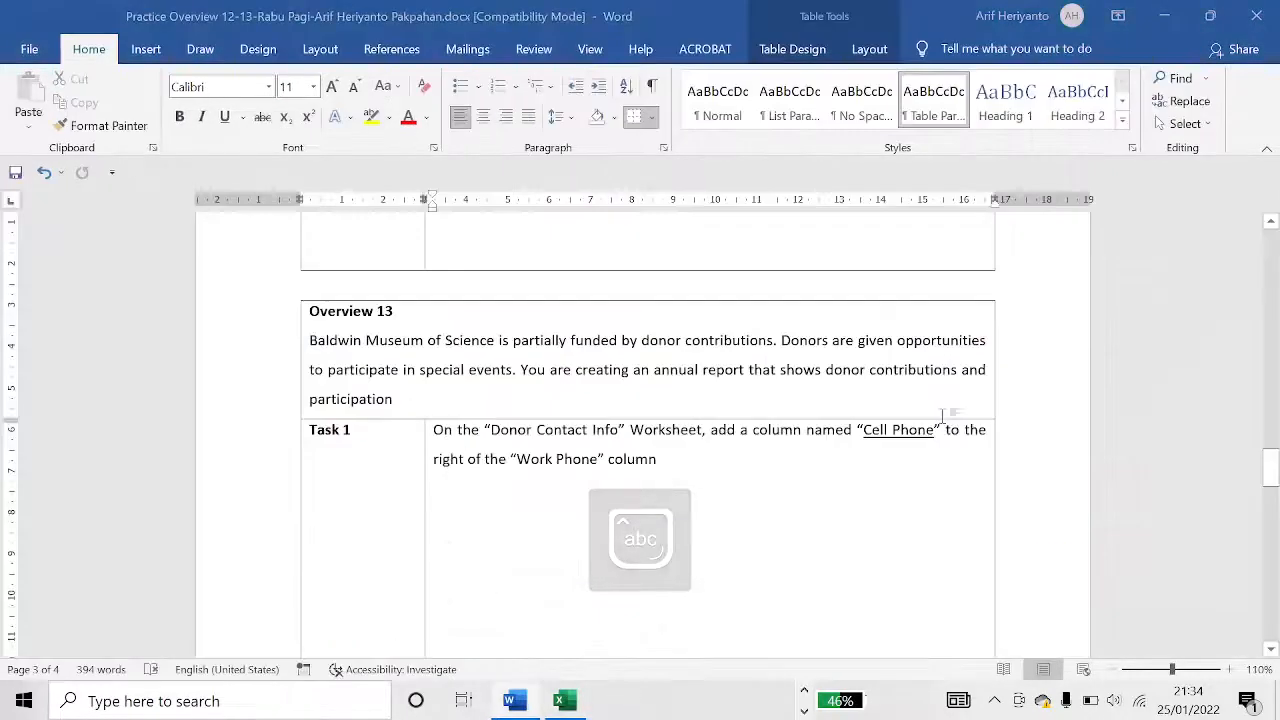
key(alt+Tab)
key(alt+Tab)
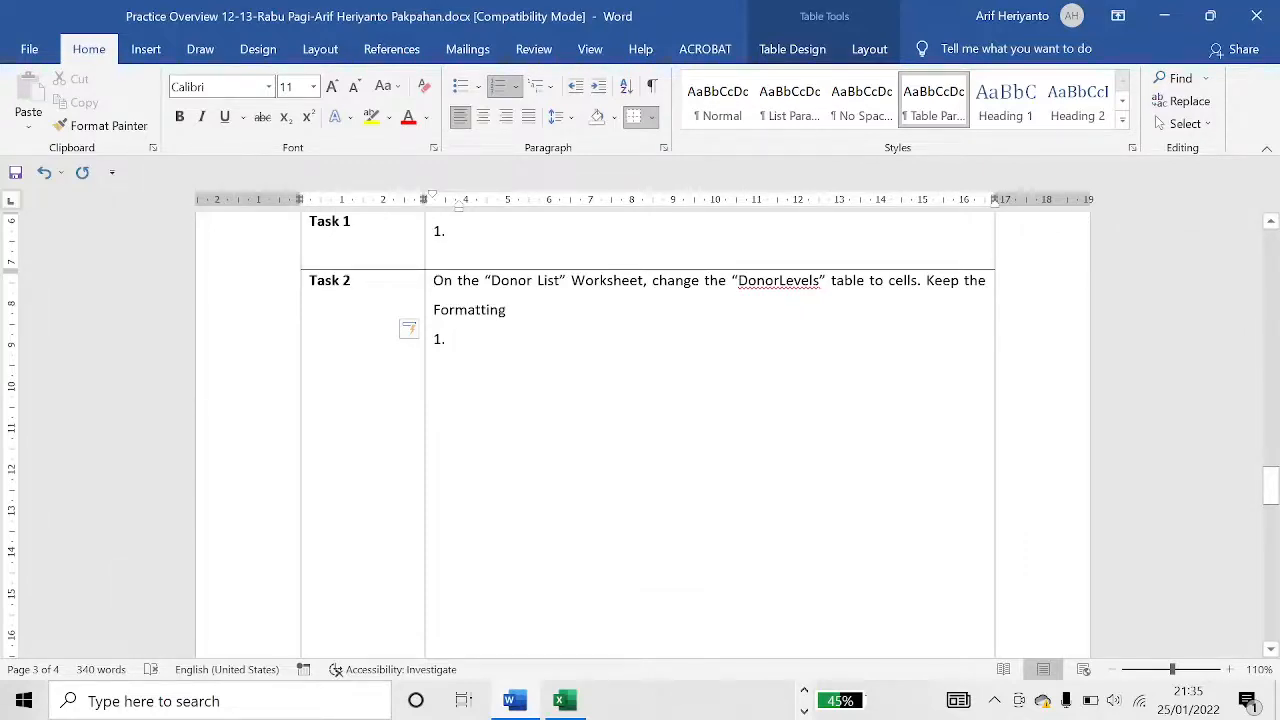
key(alt+Tab)
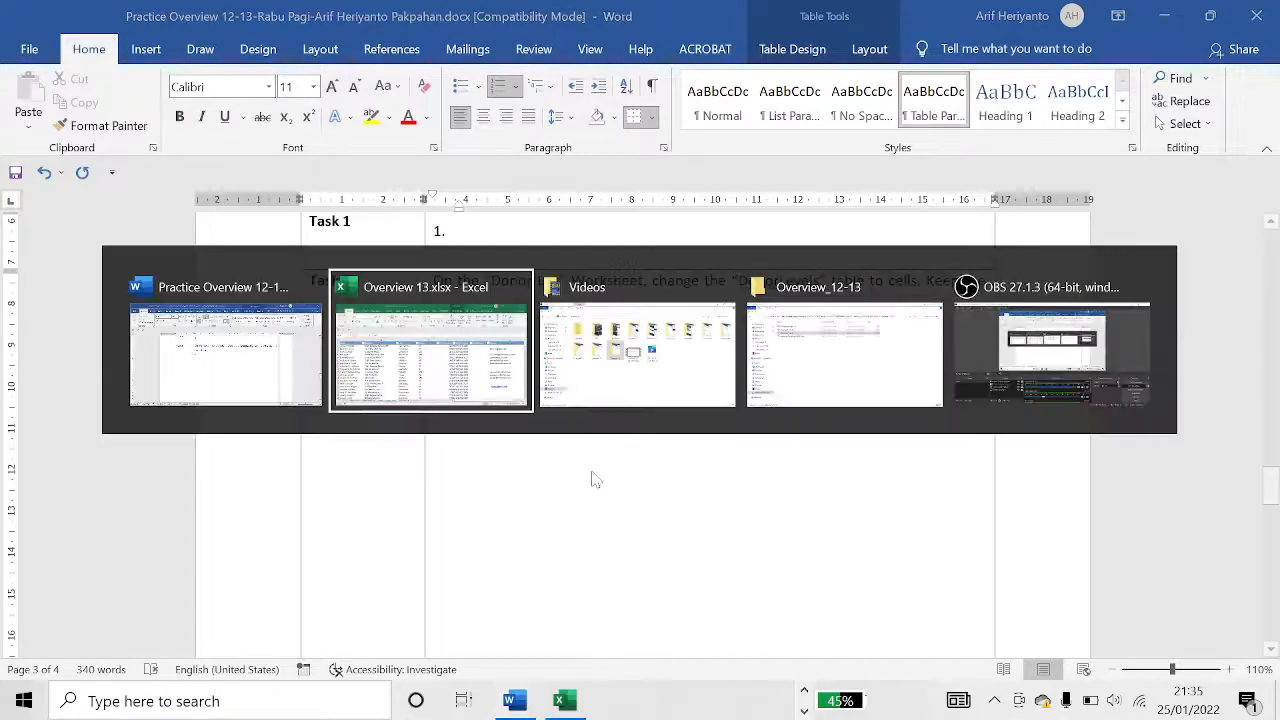
key(Up)
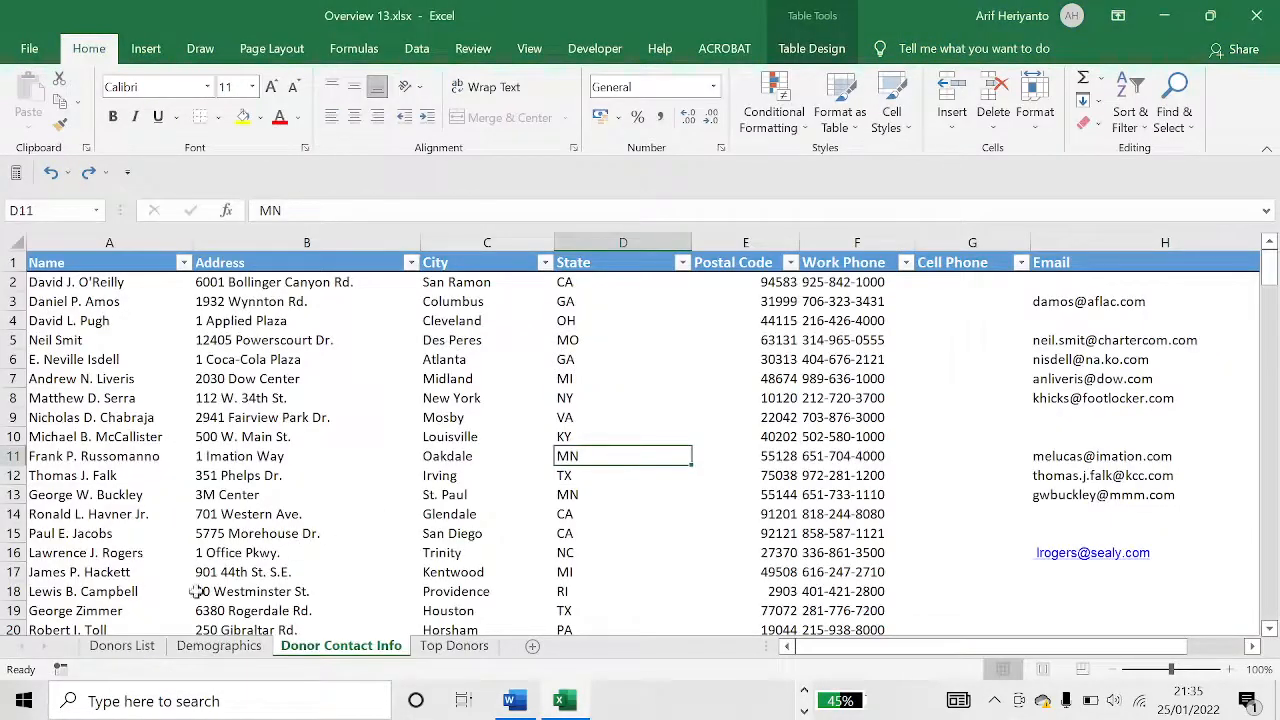
click(122, 645)
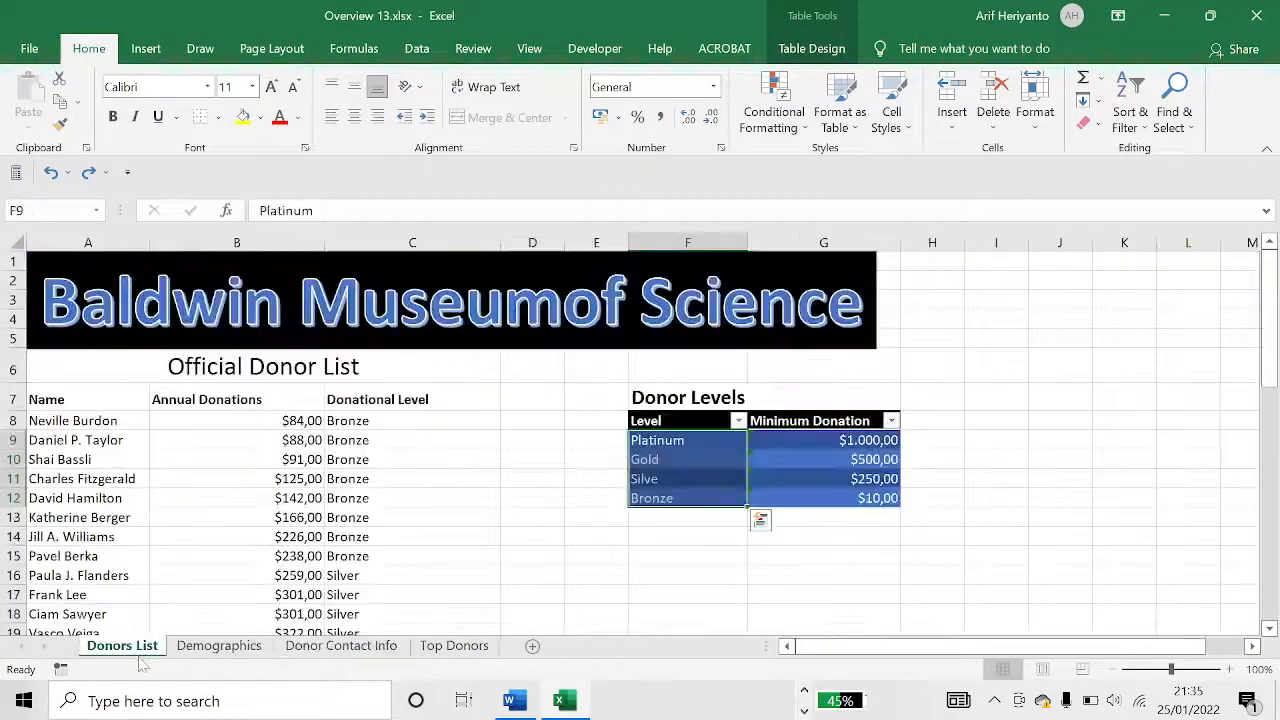
click(177, 517)
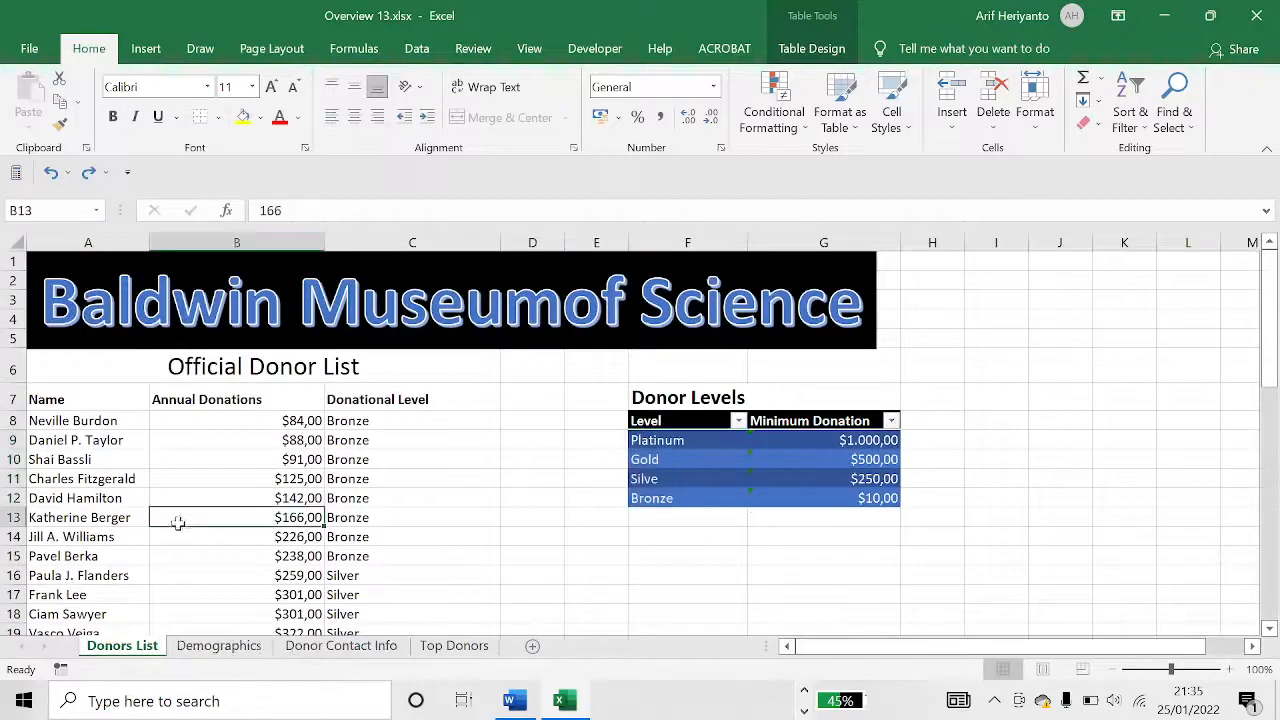
Clear the Donor Levels heading in F7 on the Donors List sheet and return to the Word task document.
click(703, 399)
key(Delete)
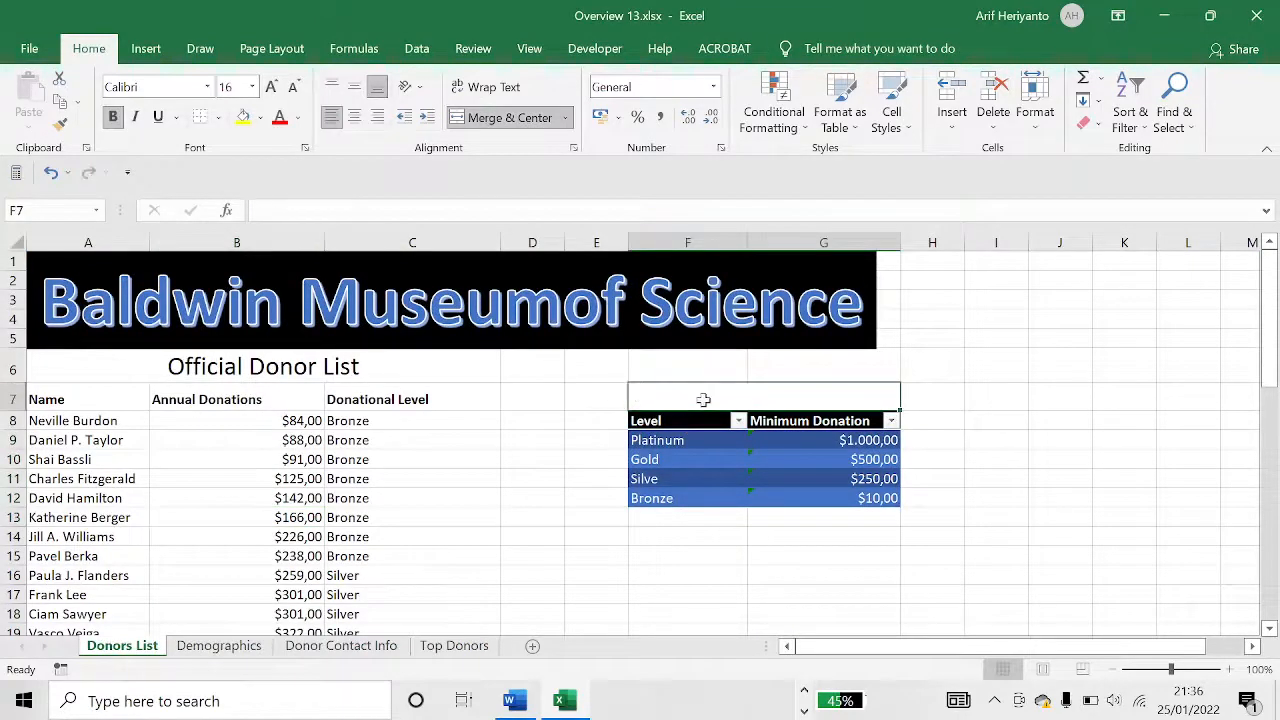
click(680, 420)
click(593, 372)
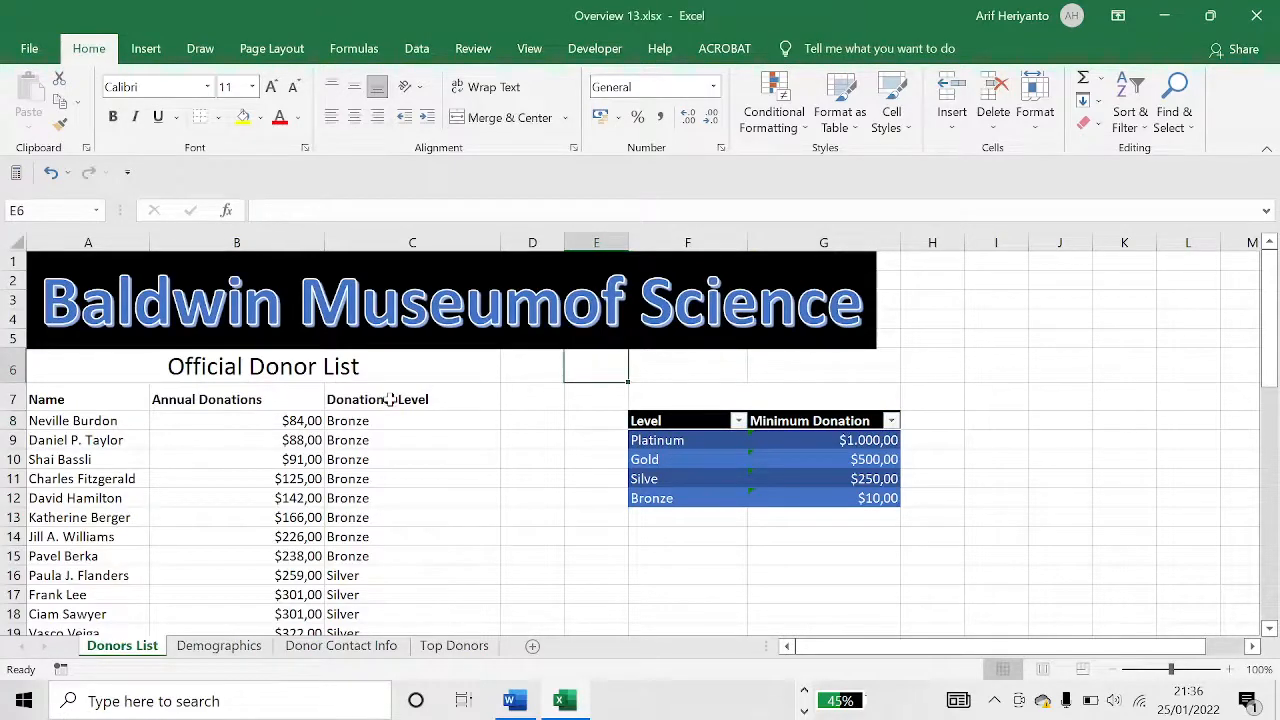
key(alt+Tab)
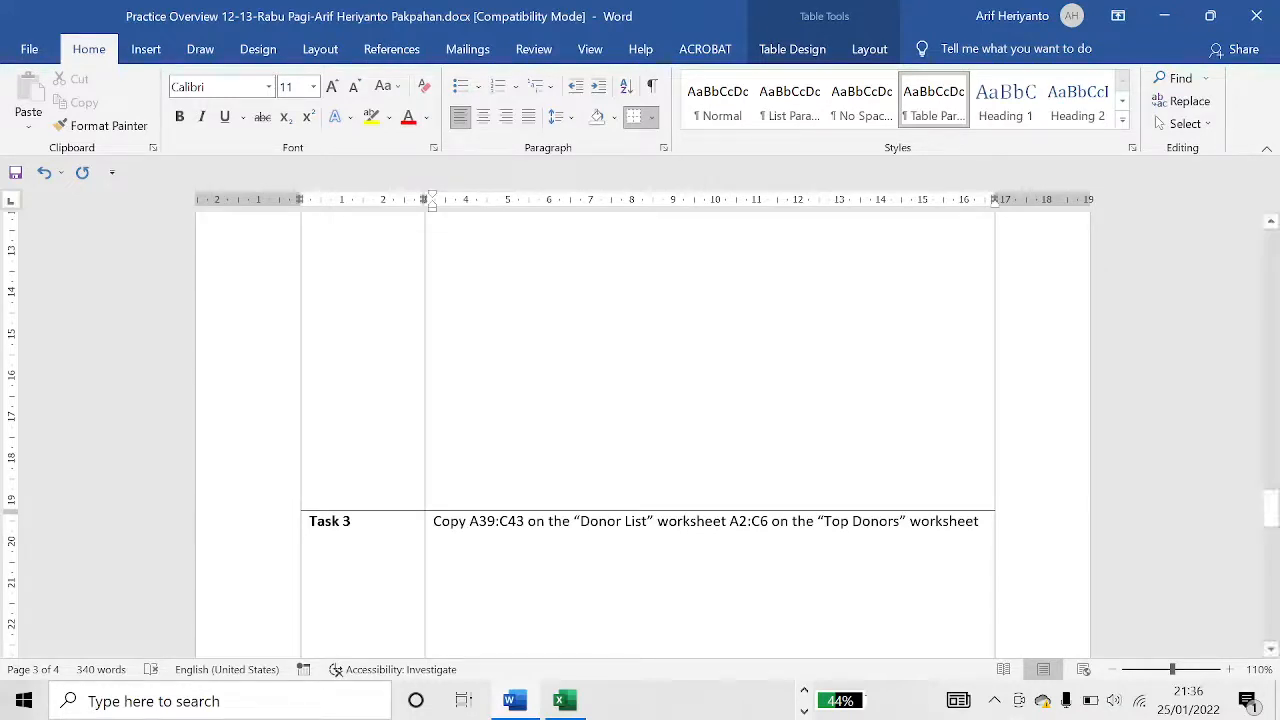
Switch to Overview 13.xlsx and copy the range A39:C43 on the Donors List worksheet.
key(alt+Tab)
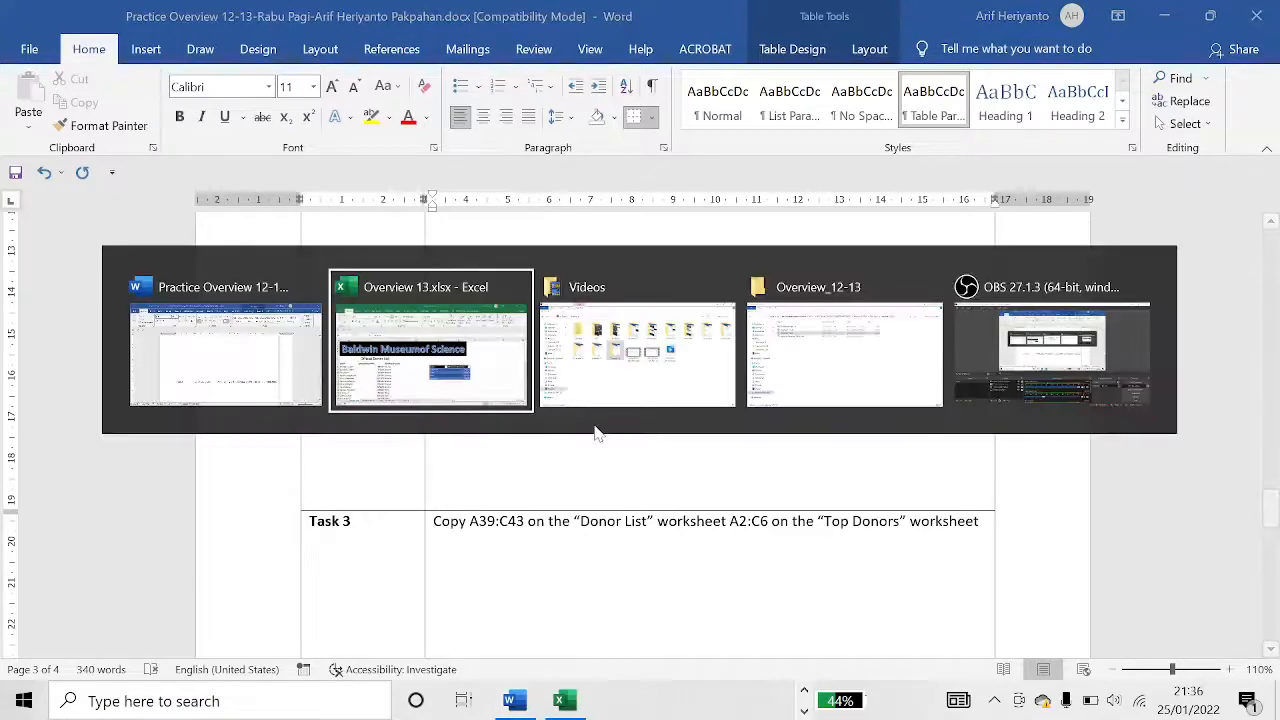
key(alt+Tab)
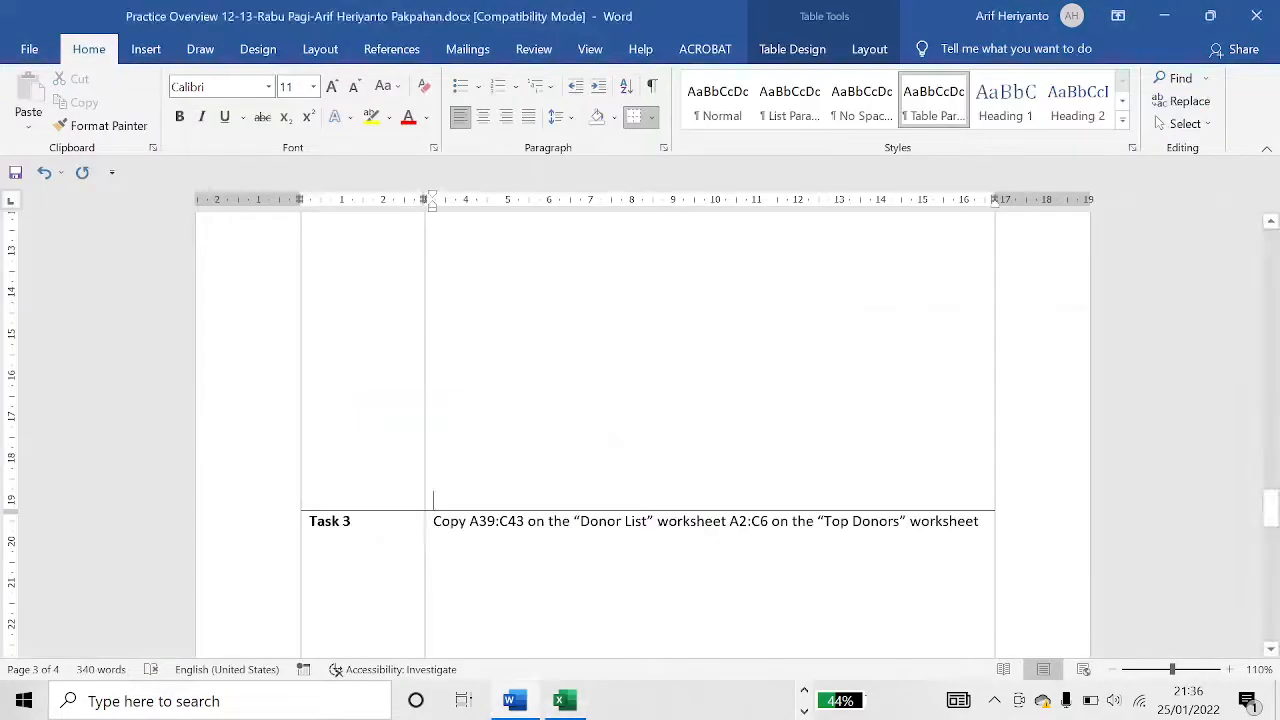
key(alt+Tab)
key(alt+Tab)
key(alt+Tab)
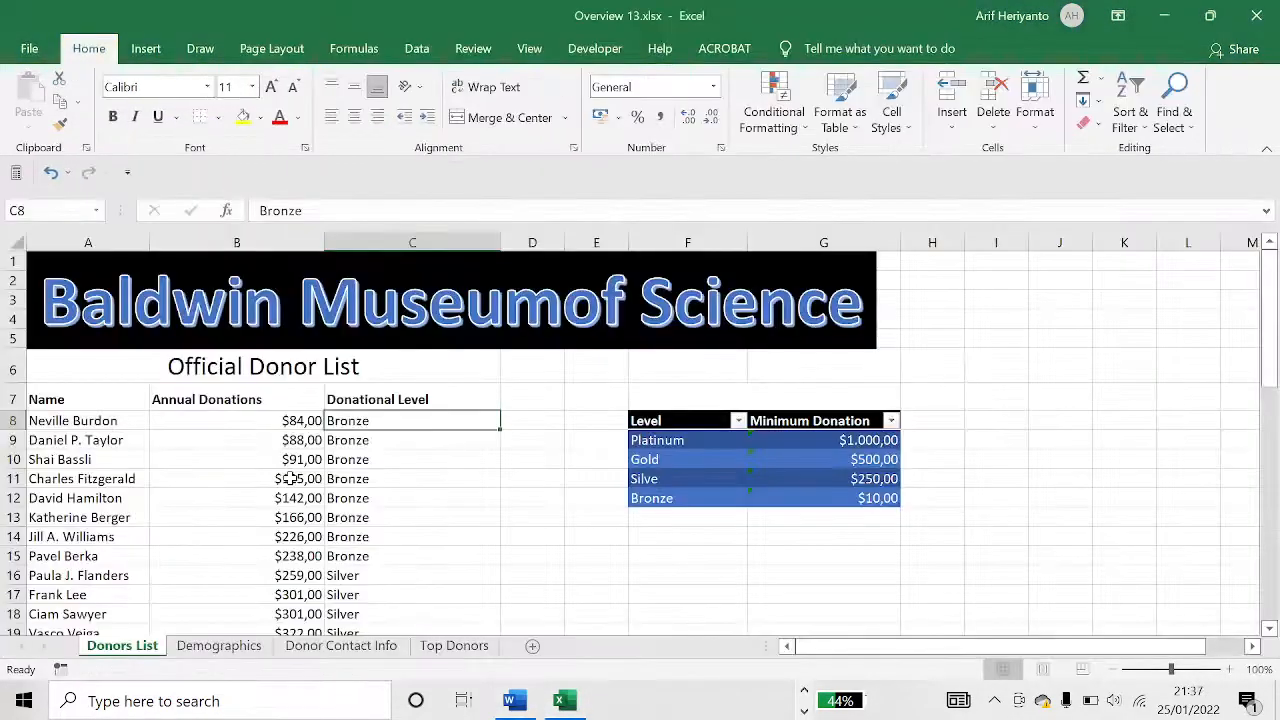
click(268, 478)
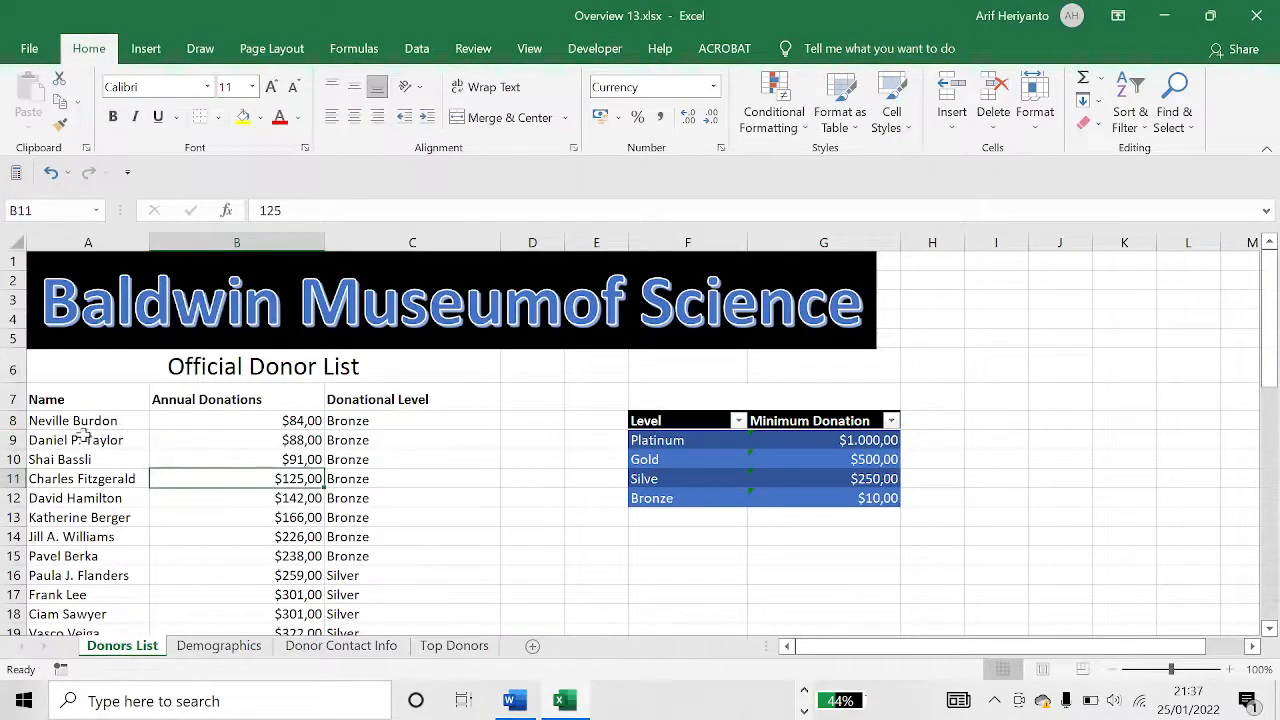
scroll(120, 438, down, 7)
scroll(122, 438, down, 1)
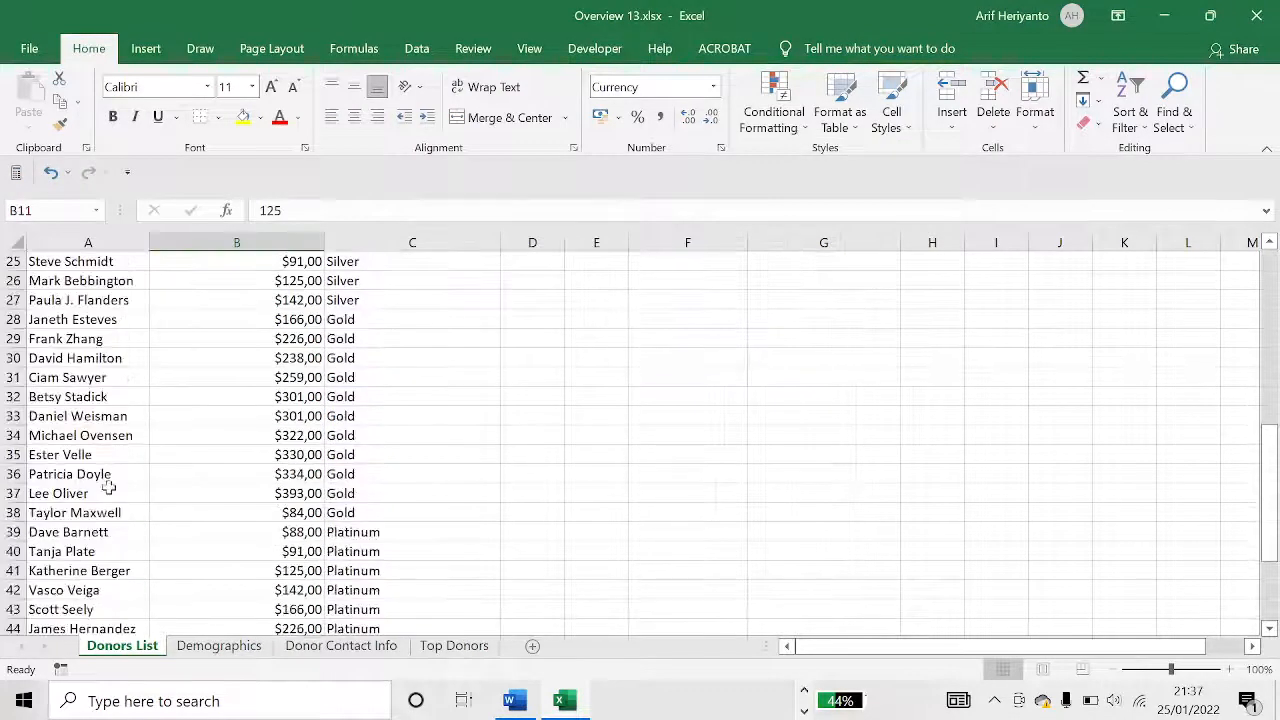
drag(70, 532, 358, 397)
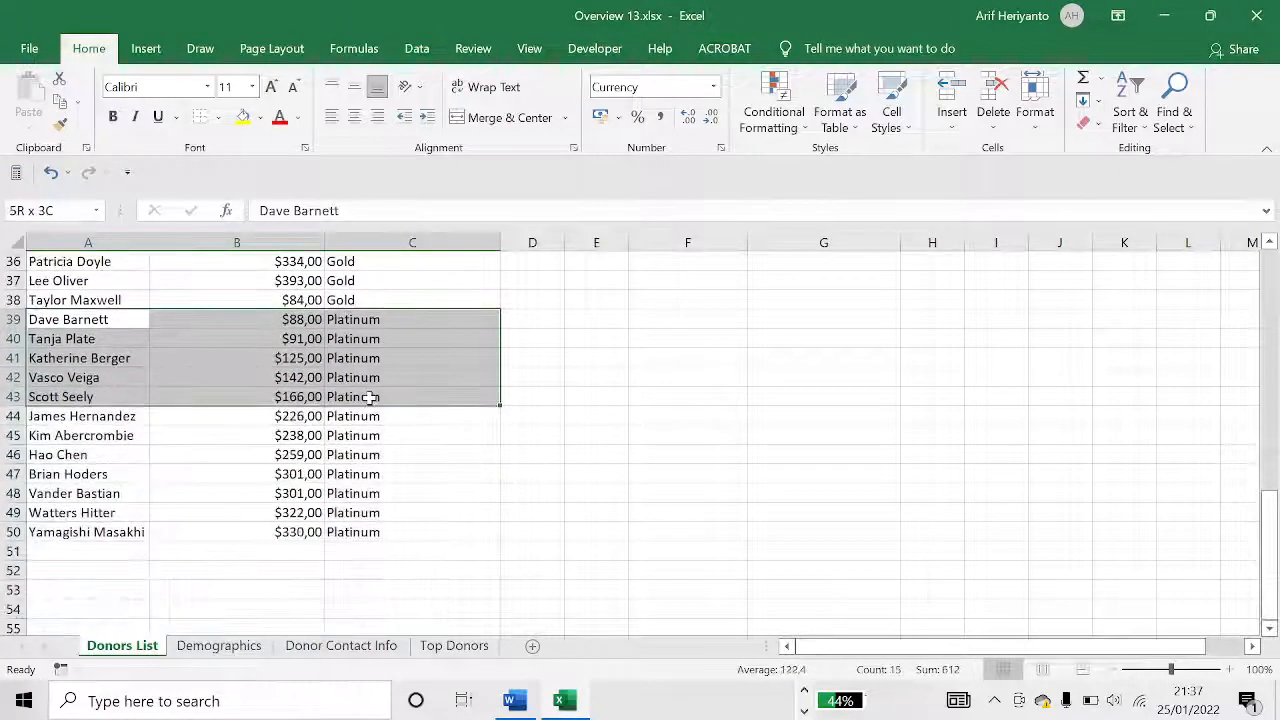
key(alt+Tab)
key(alt+Tab)
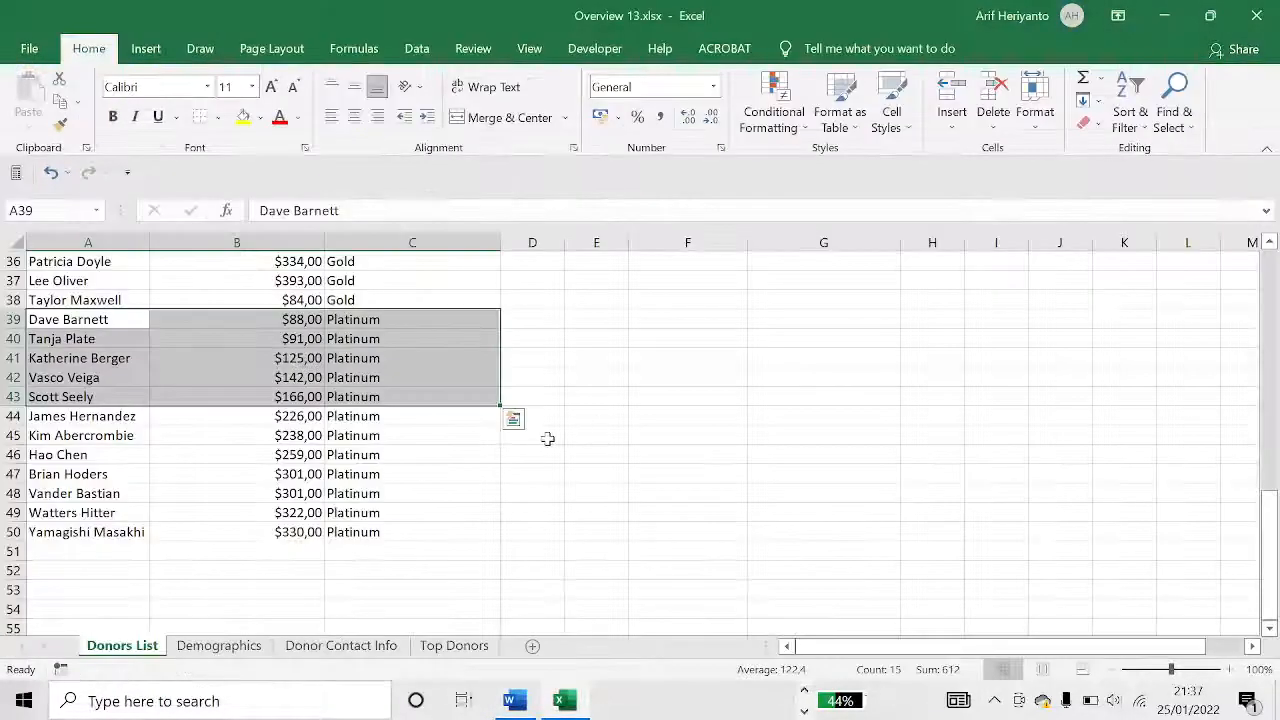
key(ctrl+c)
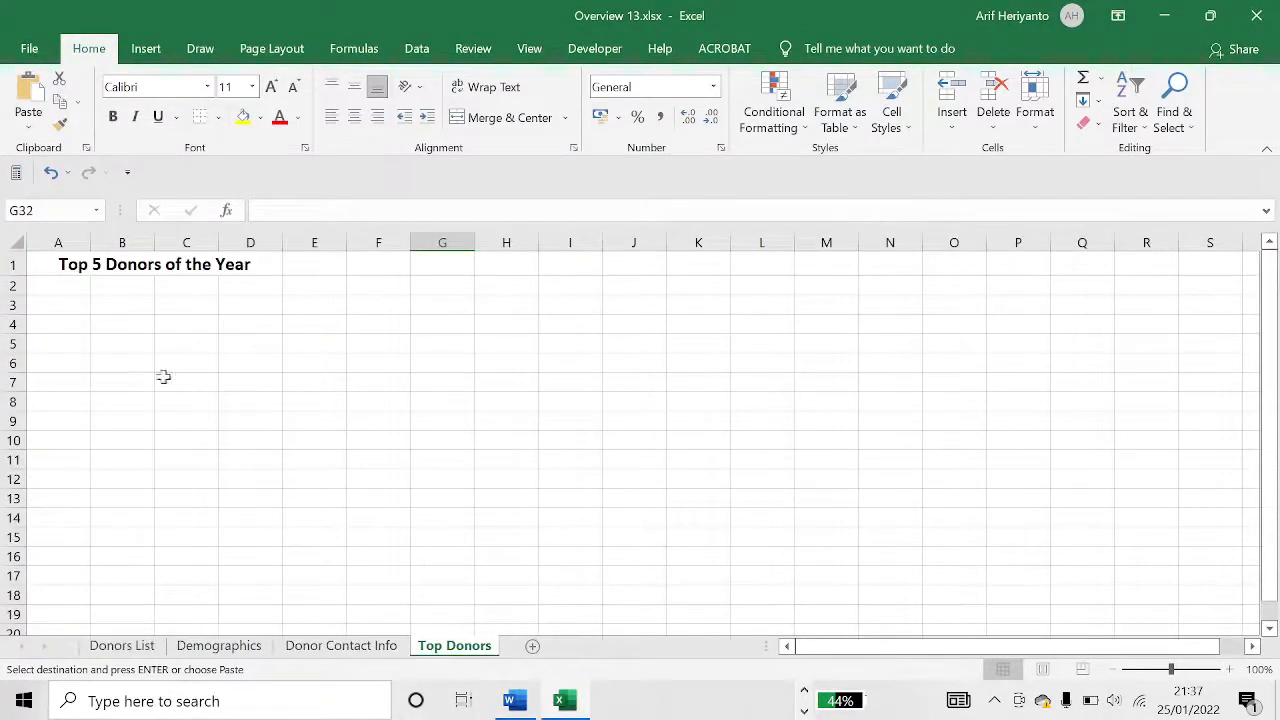
Paste the copied donor rows on the Top Donors worksheet, starting in cell A2.
click(34, 285)
key(ctrl+v)
click(371, 345)
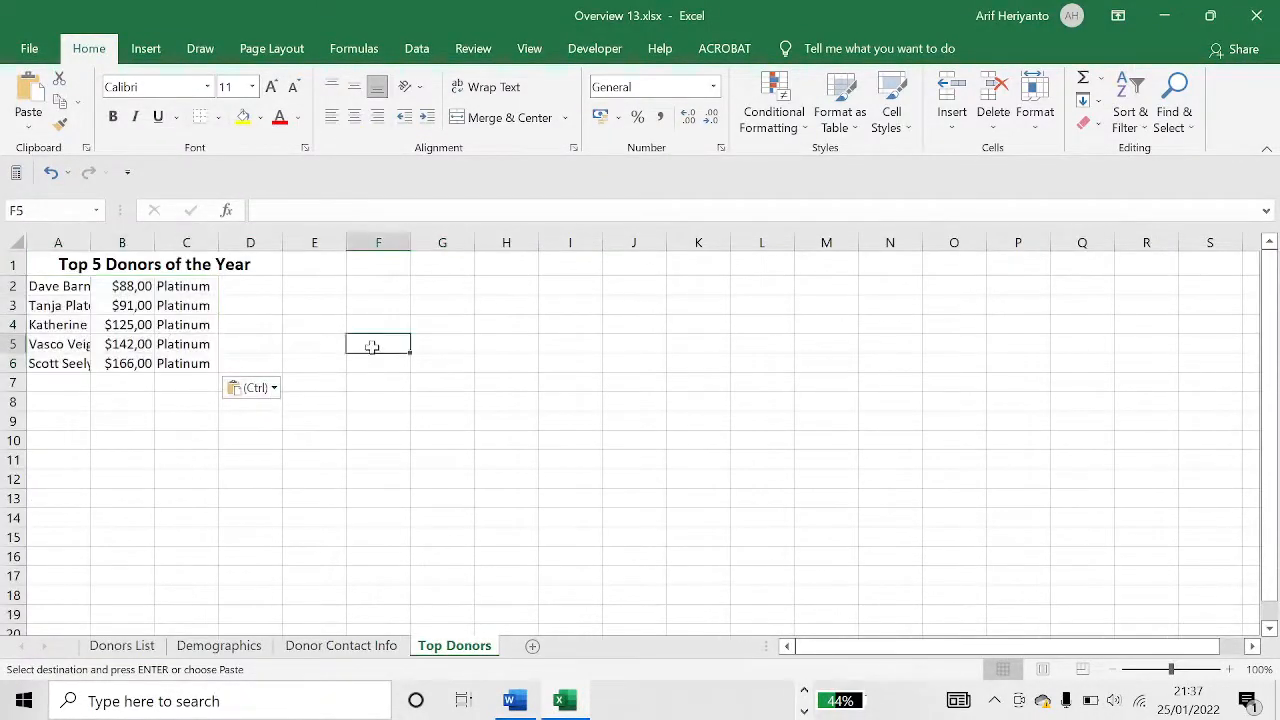
Read Task 4 in the Word document and open the Demographics worksheet in Overview 13.xlsx.
key(alt+Tab)
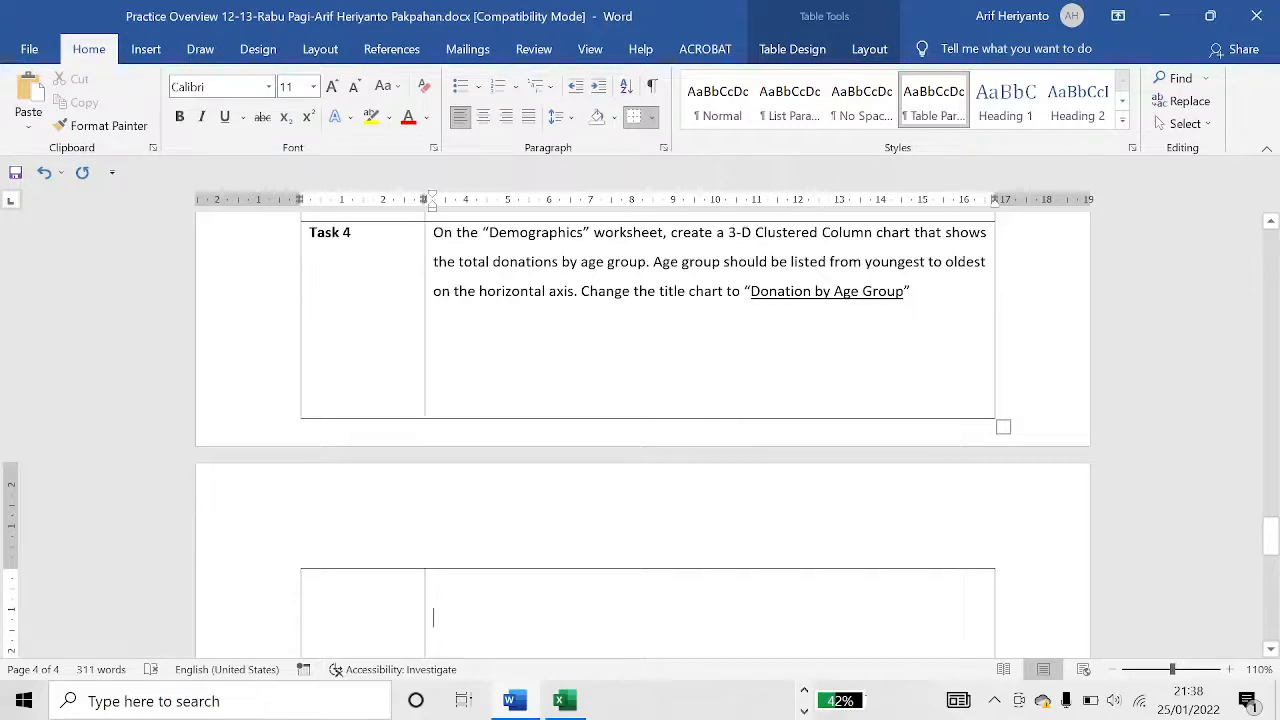
key(alt+Tab)
drag(378, 344, 471, 432)
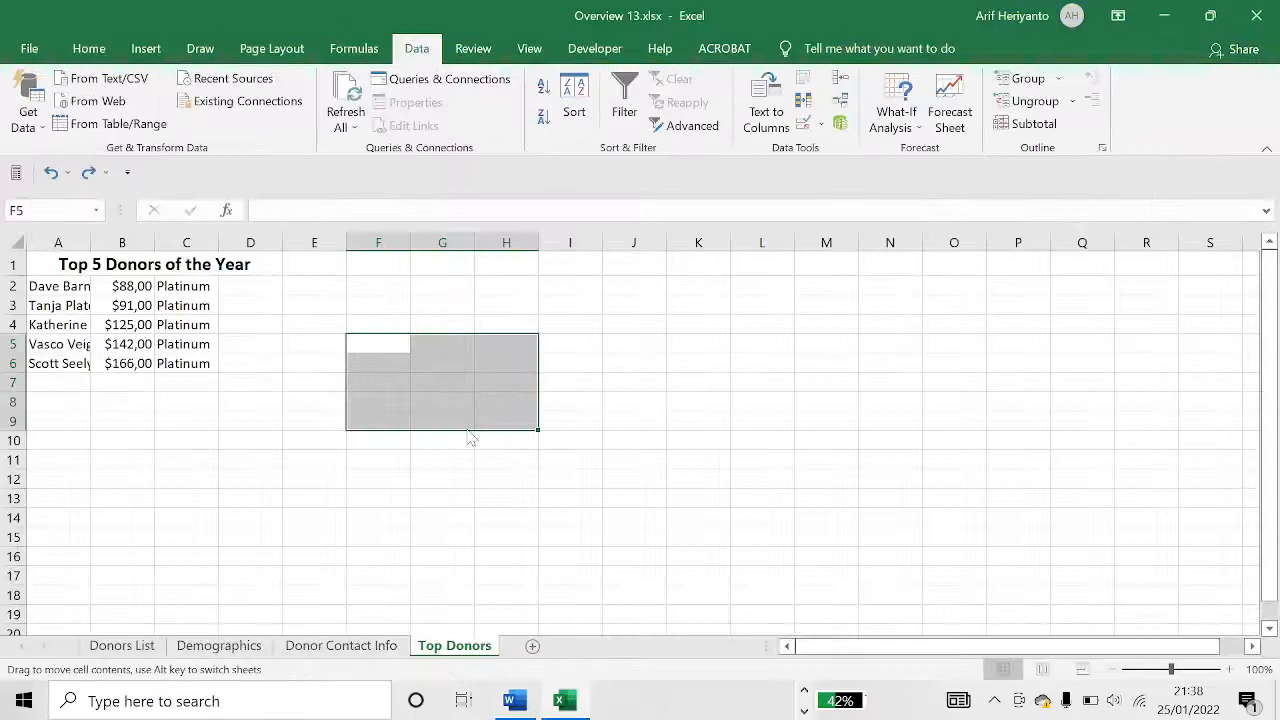
click(455, 528)
click(218, 645)
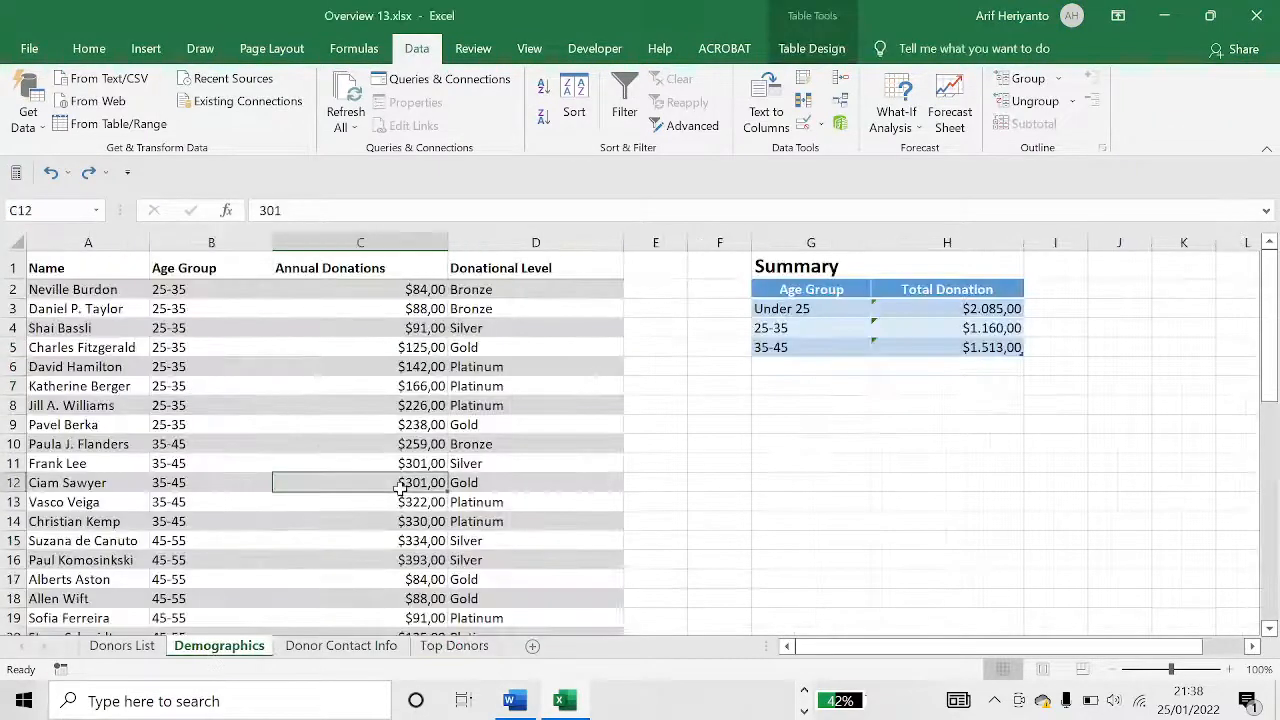
Turn on filtering for the header row of the donor range on the Demographics worksheet.
click(283, 345)
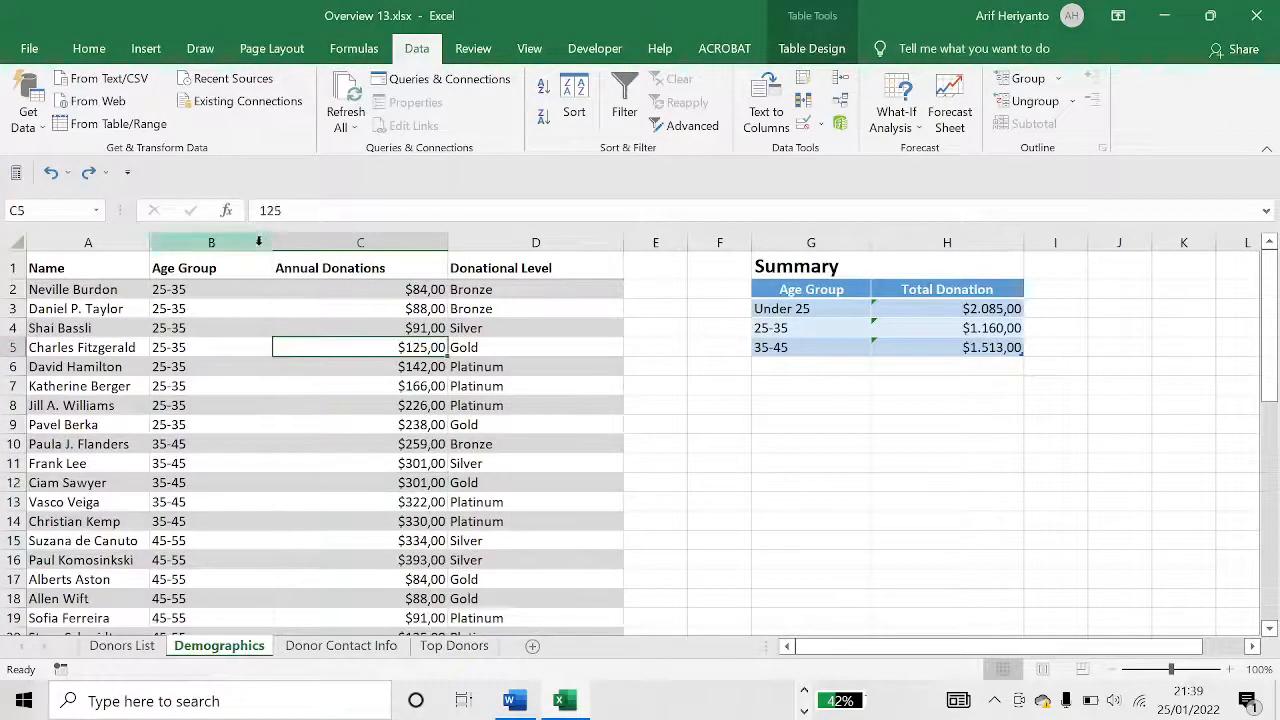
click(206, 270)
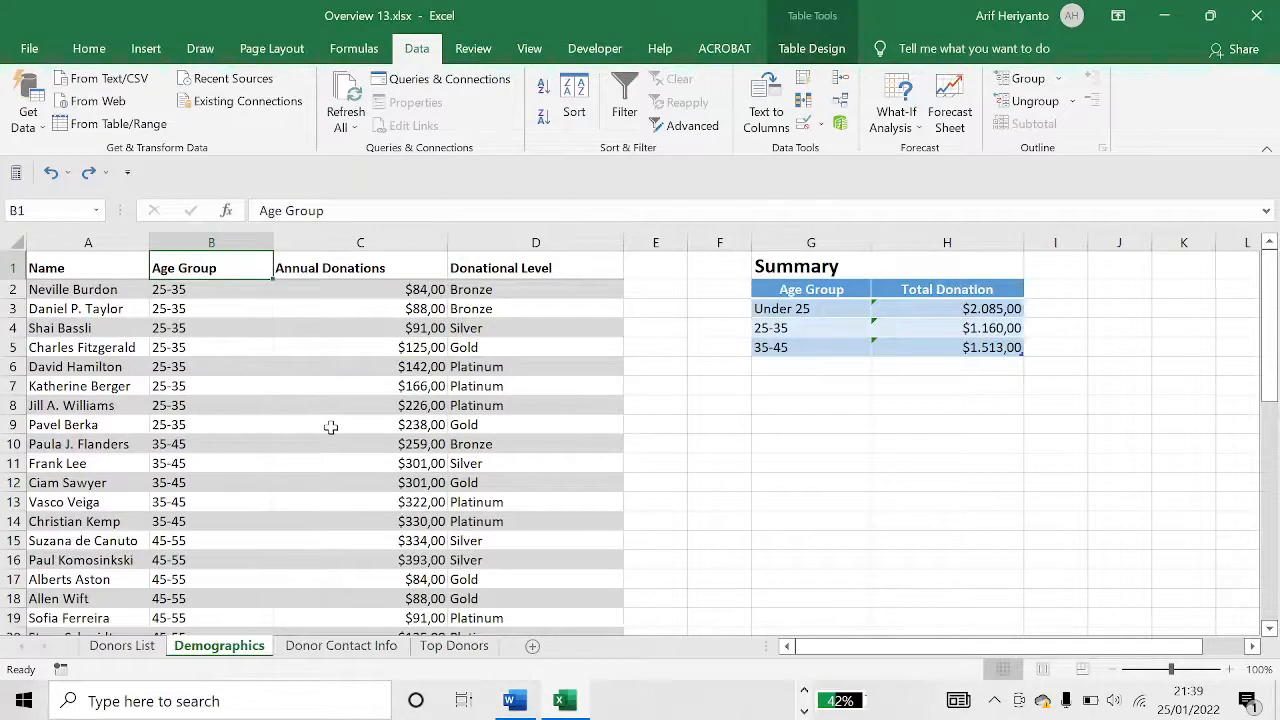
click(632, 100)
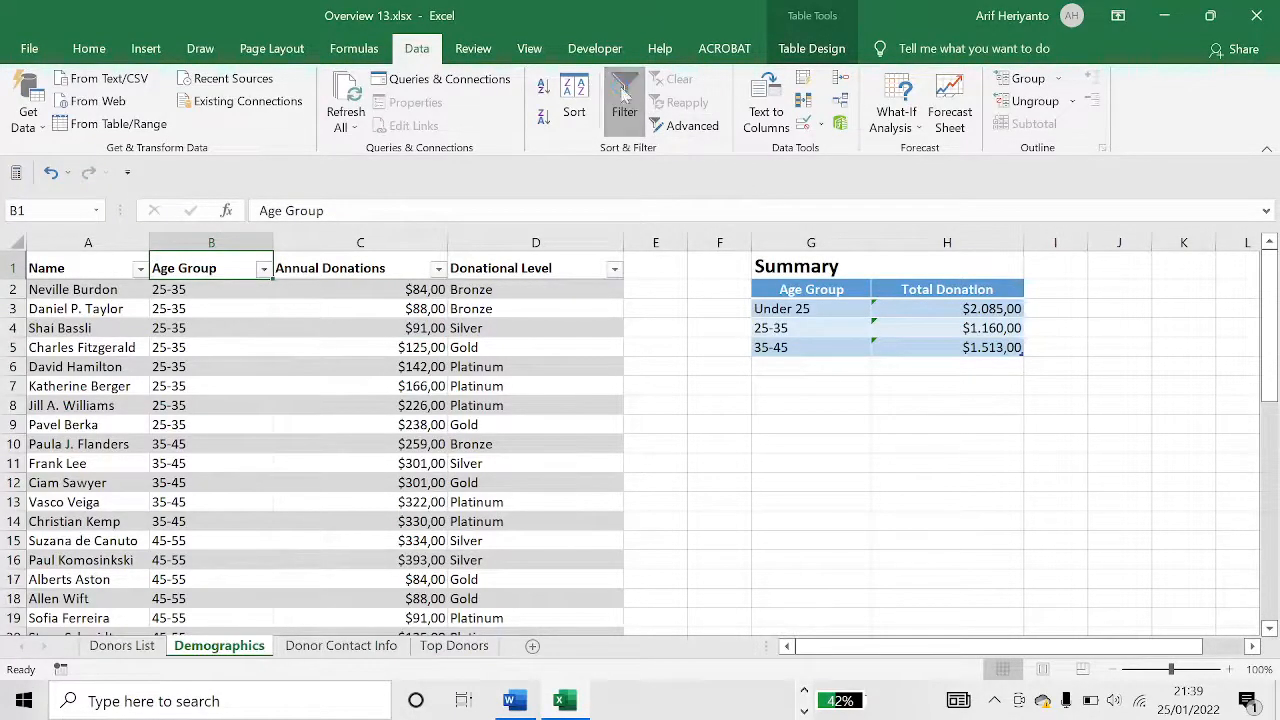
Apply a custom sort to the Demographics donor range by Age Group, on cell values, in A to Z order.
click(264, 270)
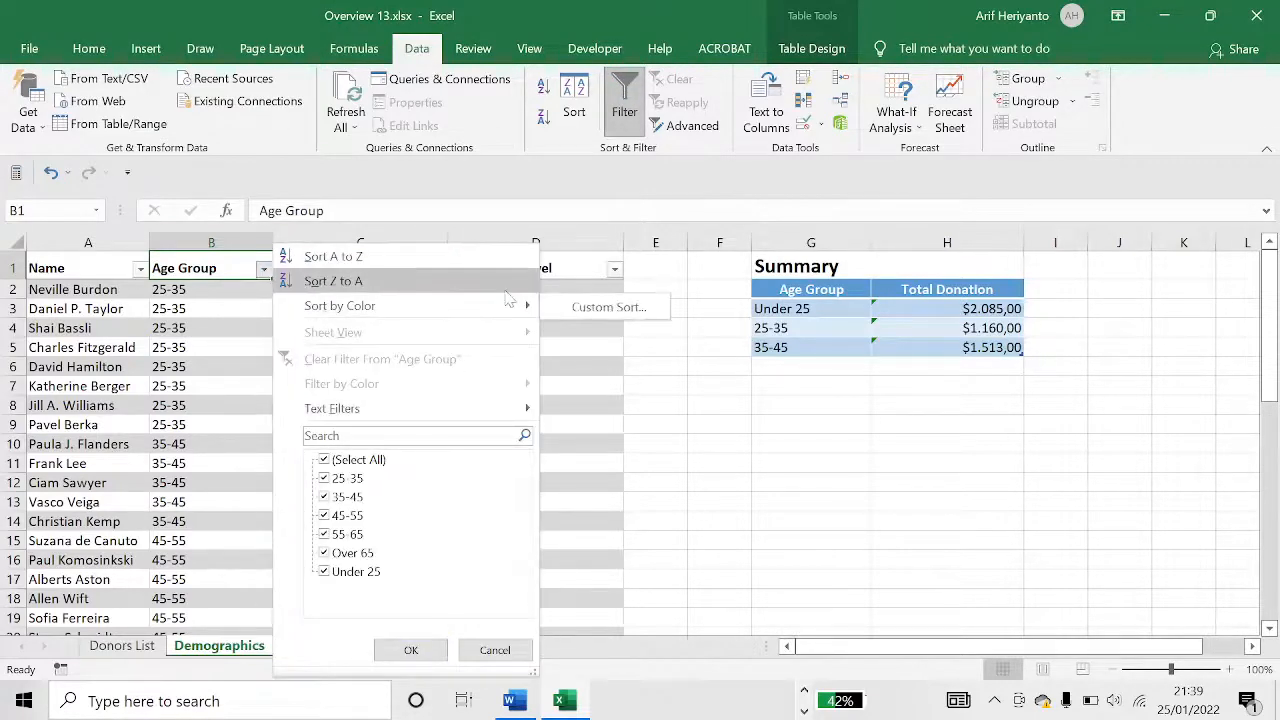
mouse_move(517, 308)
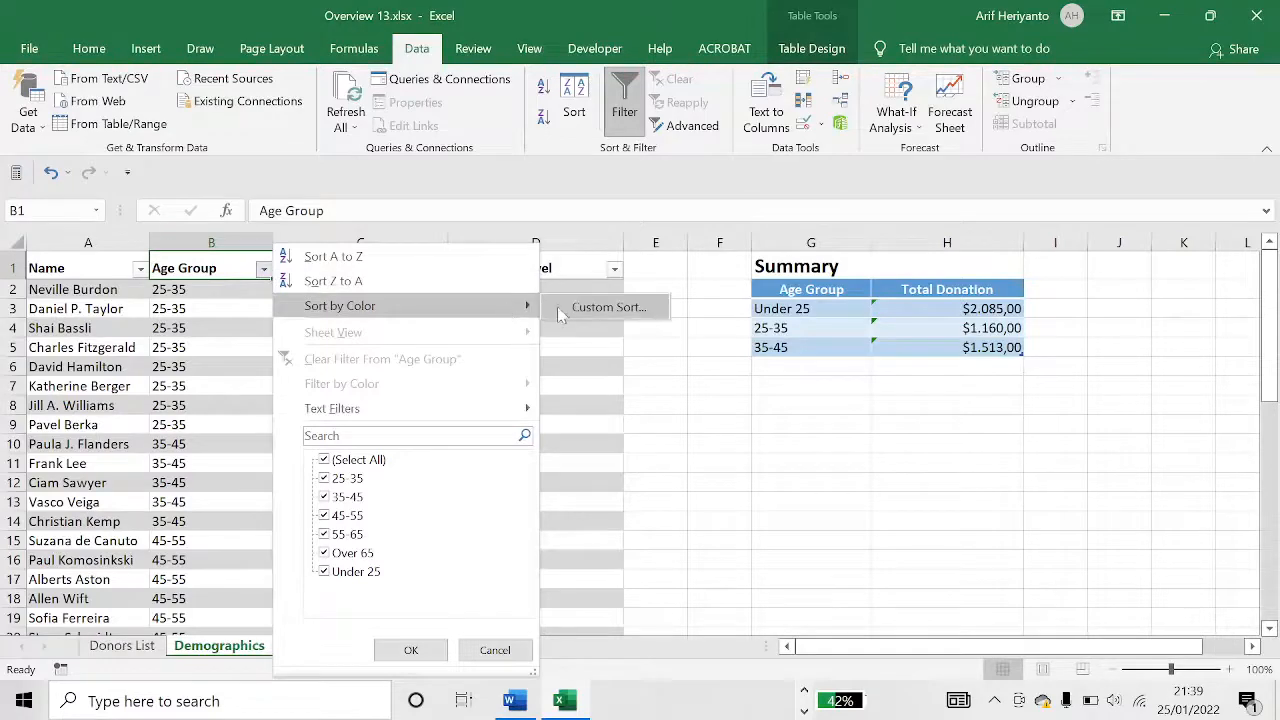
click(603, 307)
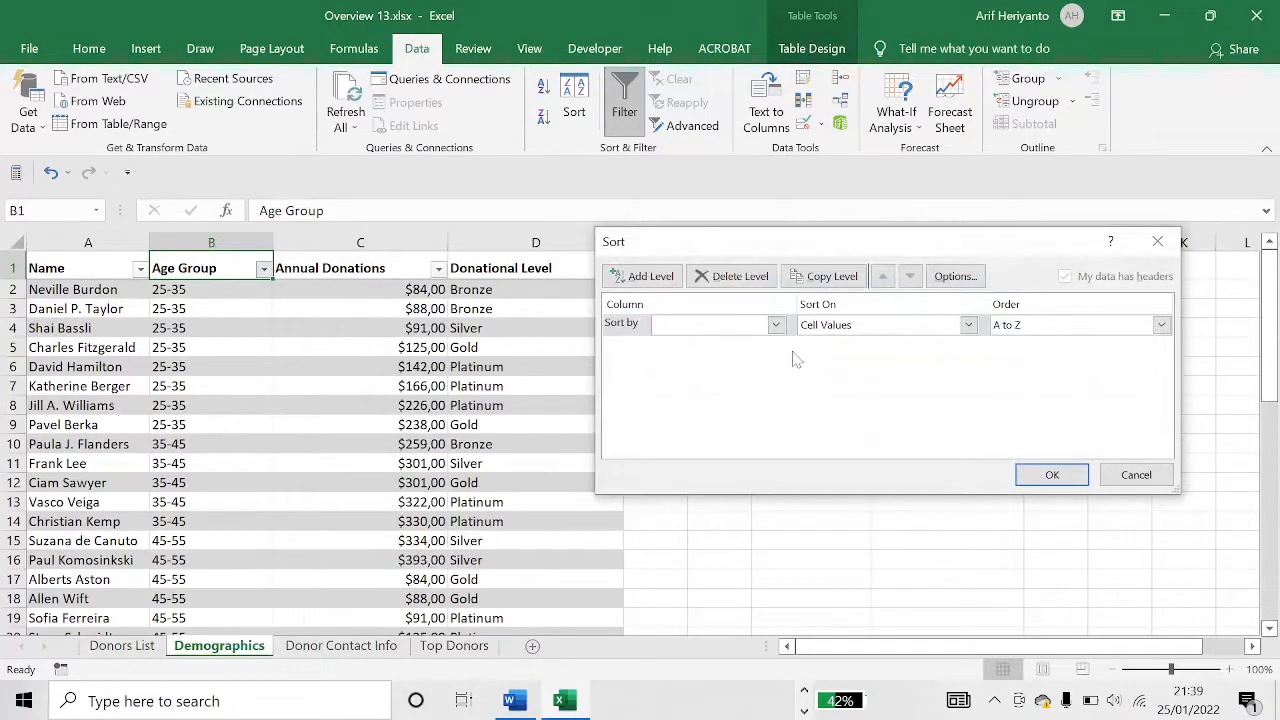
click(776, 326)
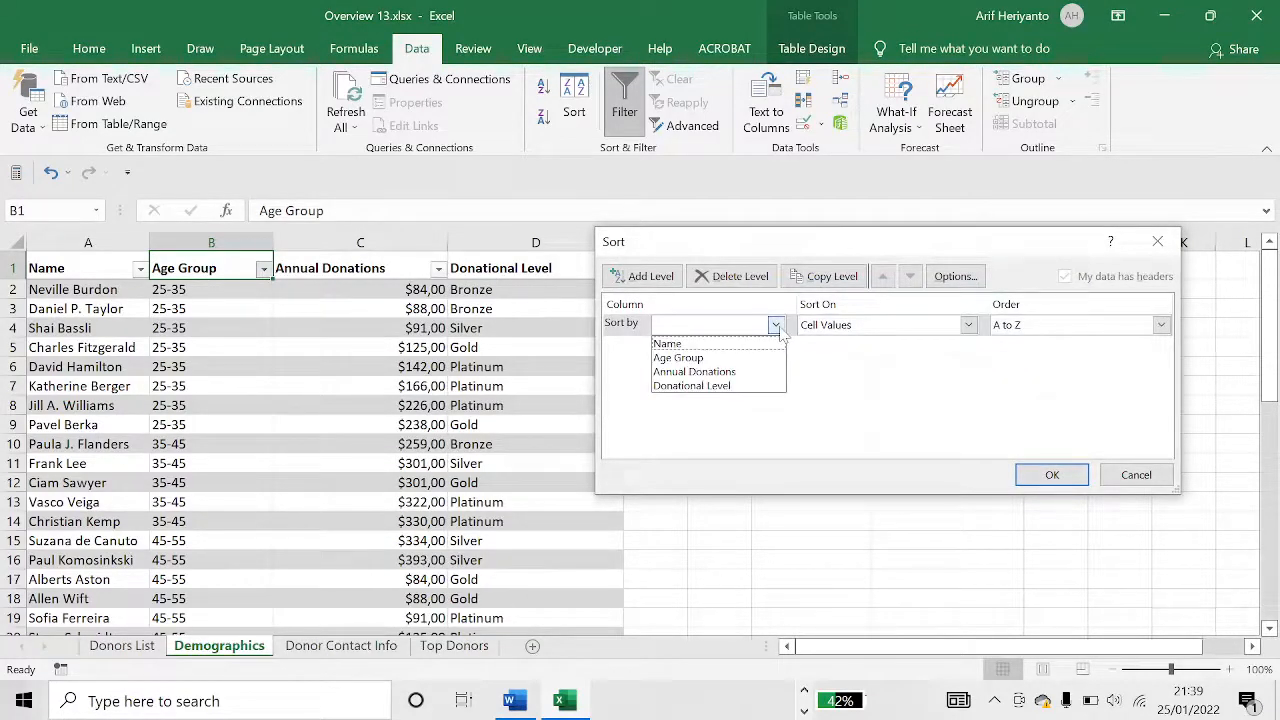
click(766, 359)
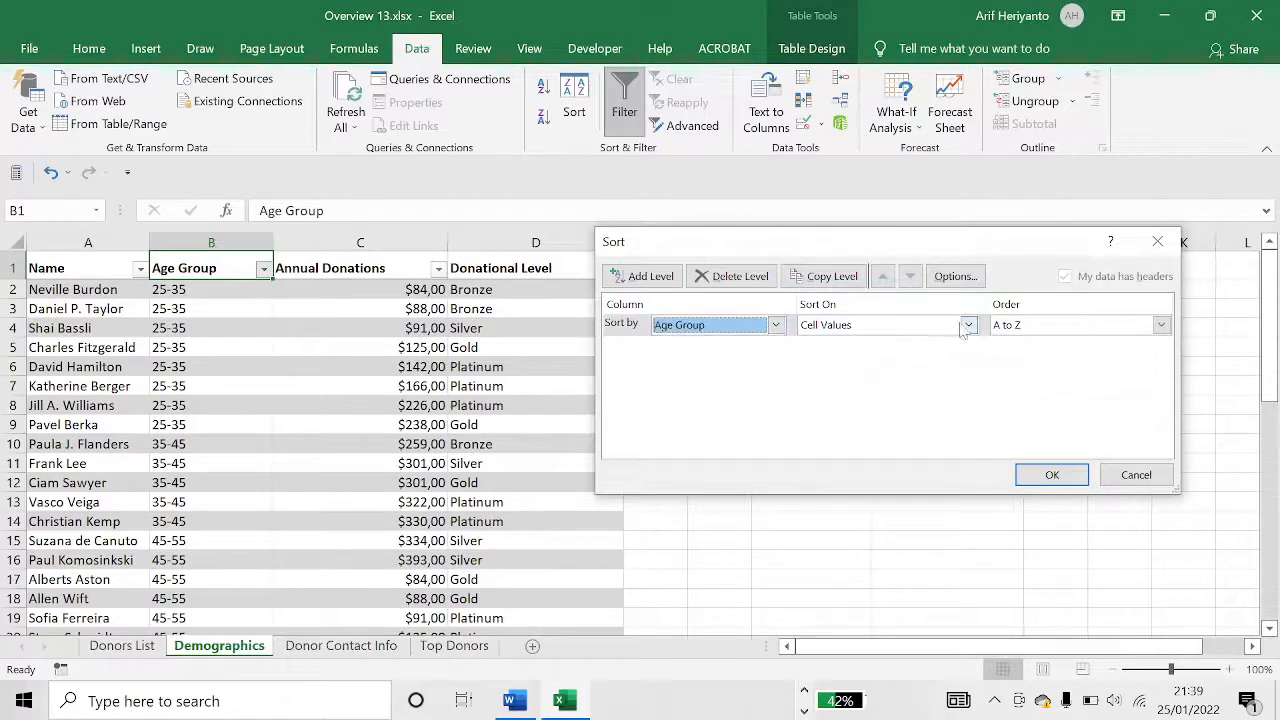
click(1050, 326)
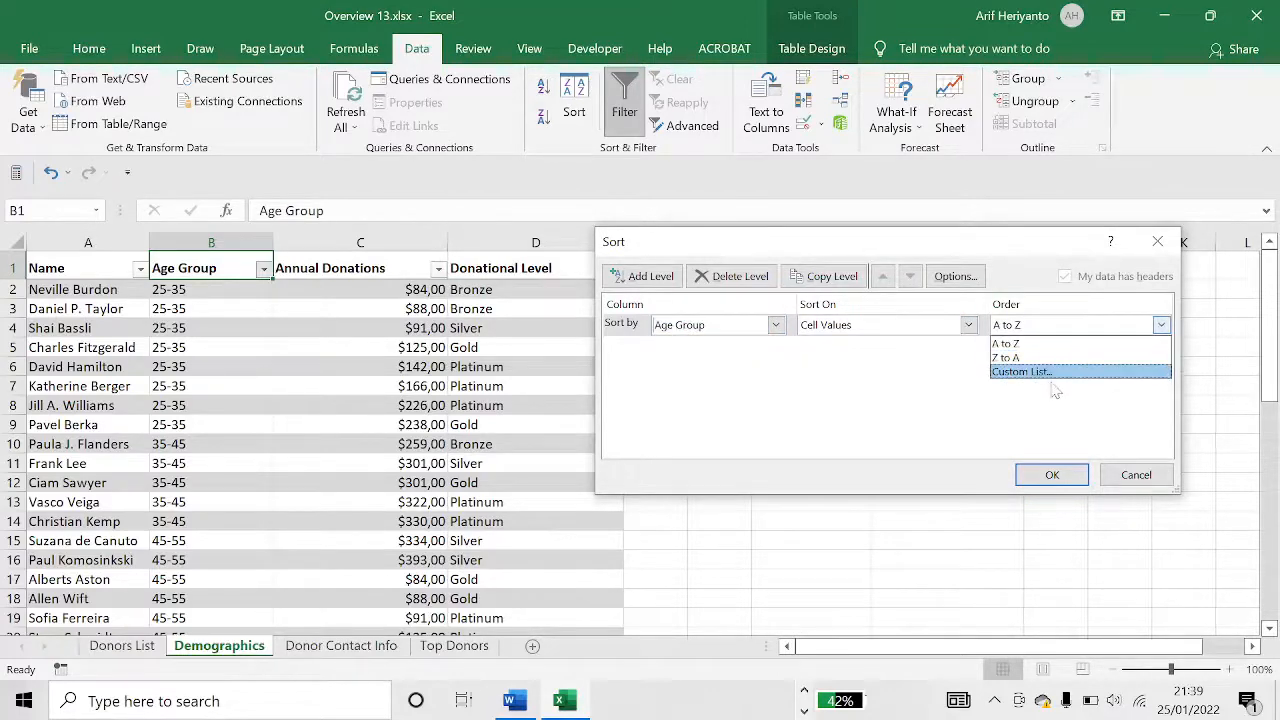
click(1047, 470)
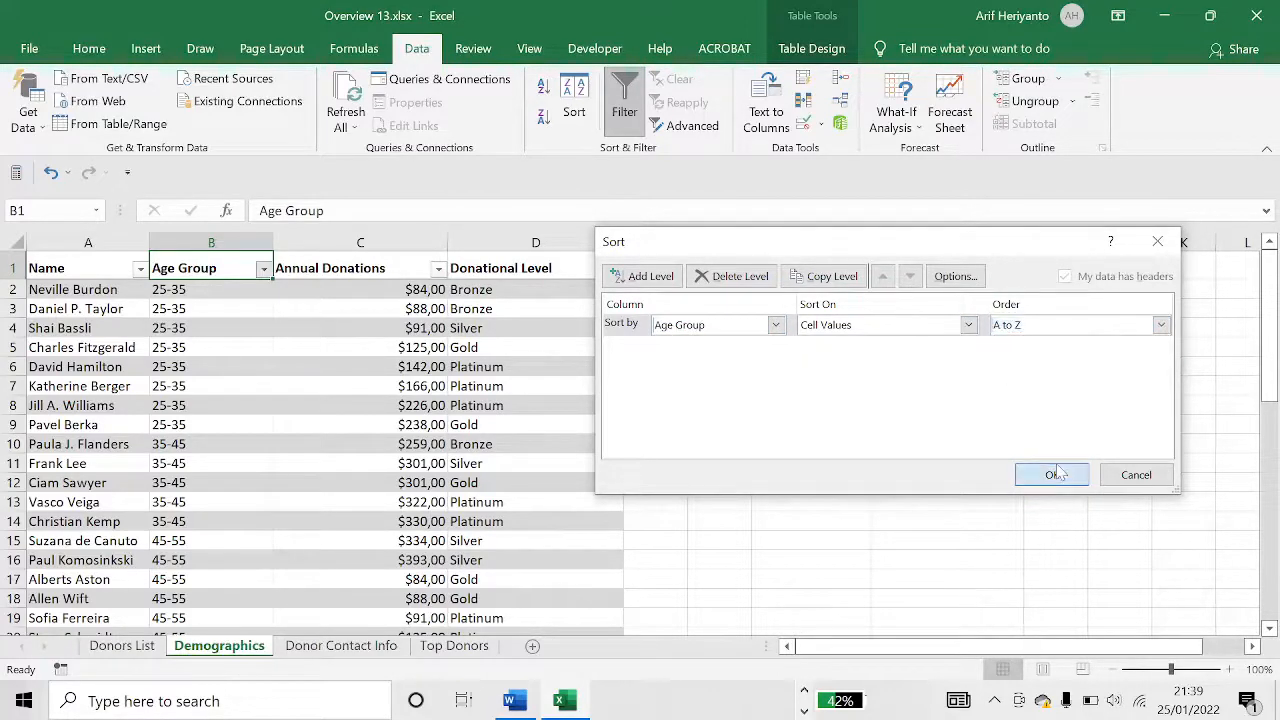
click(1051, 474)
click(369, 424)
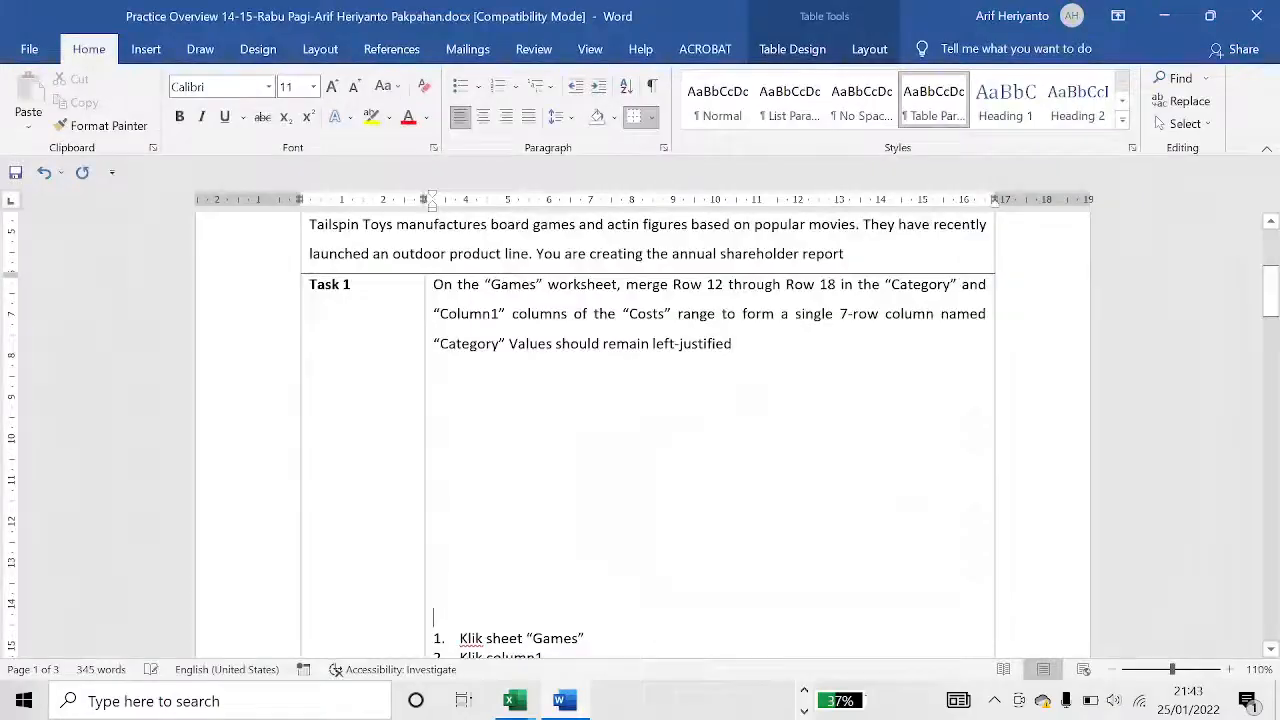
Read Task 1 of Overview 14 in the Word document and switch to the Games worksheet in Overview 14.xlsx.
scroll(640, 430, up, 3)
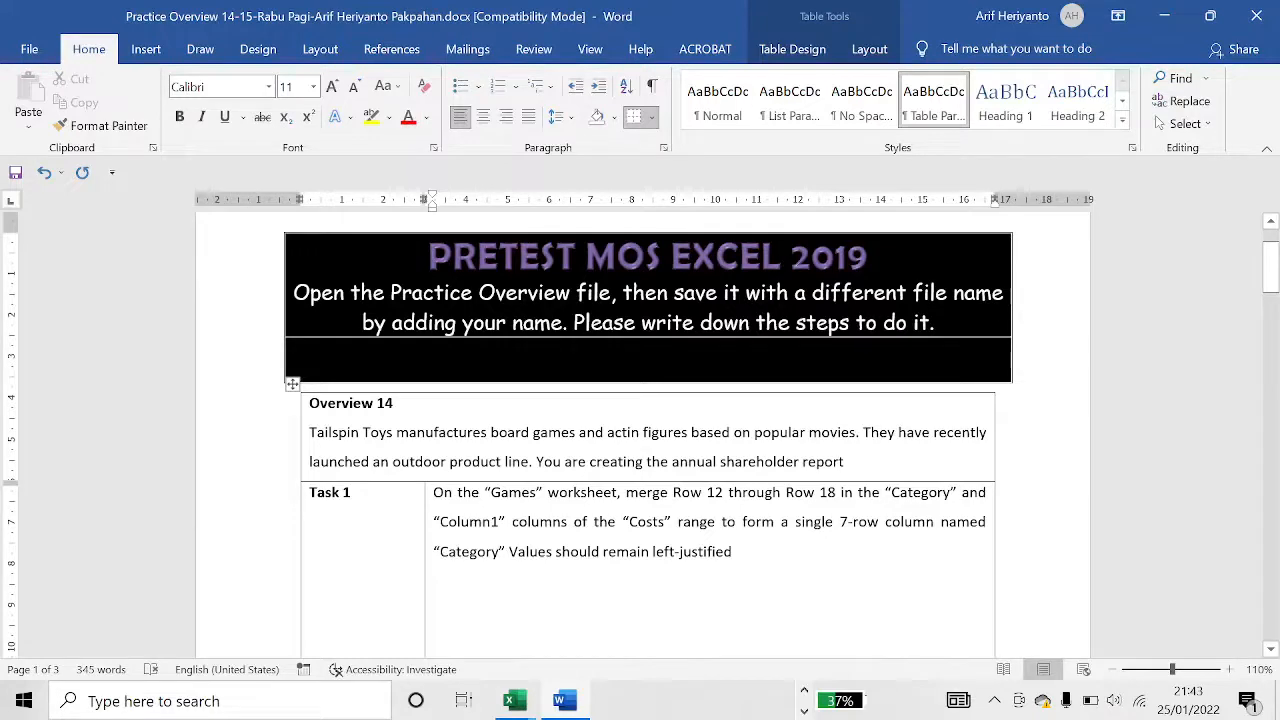
key(alt+Tab)
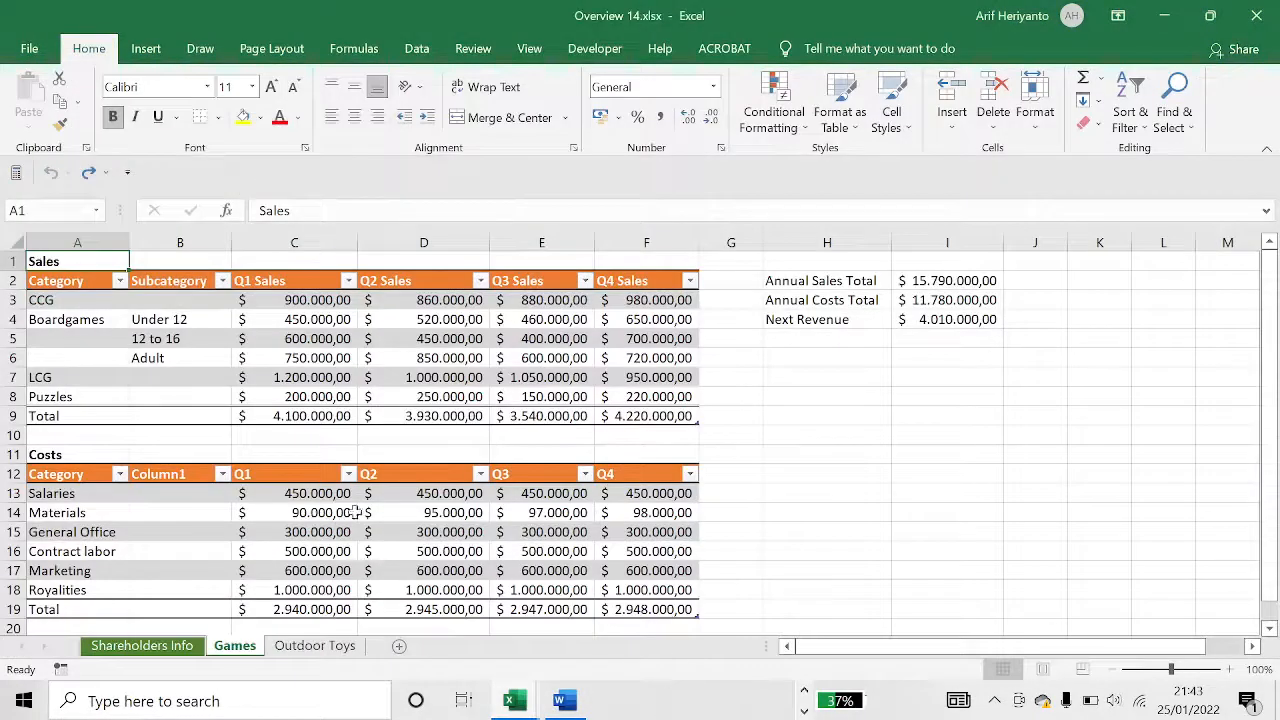
click(363, 508)
click(295, 549)
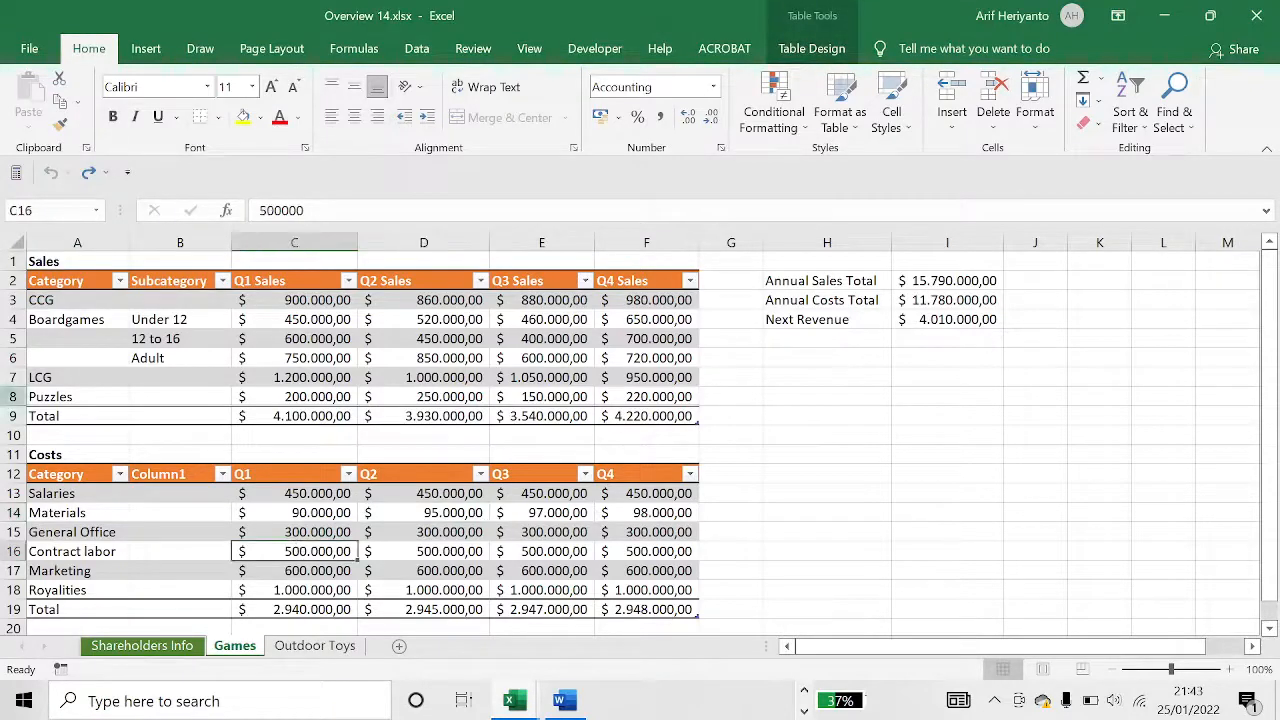
Delete rows 10 and 11, including the Costs heading, on the Games worksheet.
drag(18, 437, 18, 455)
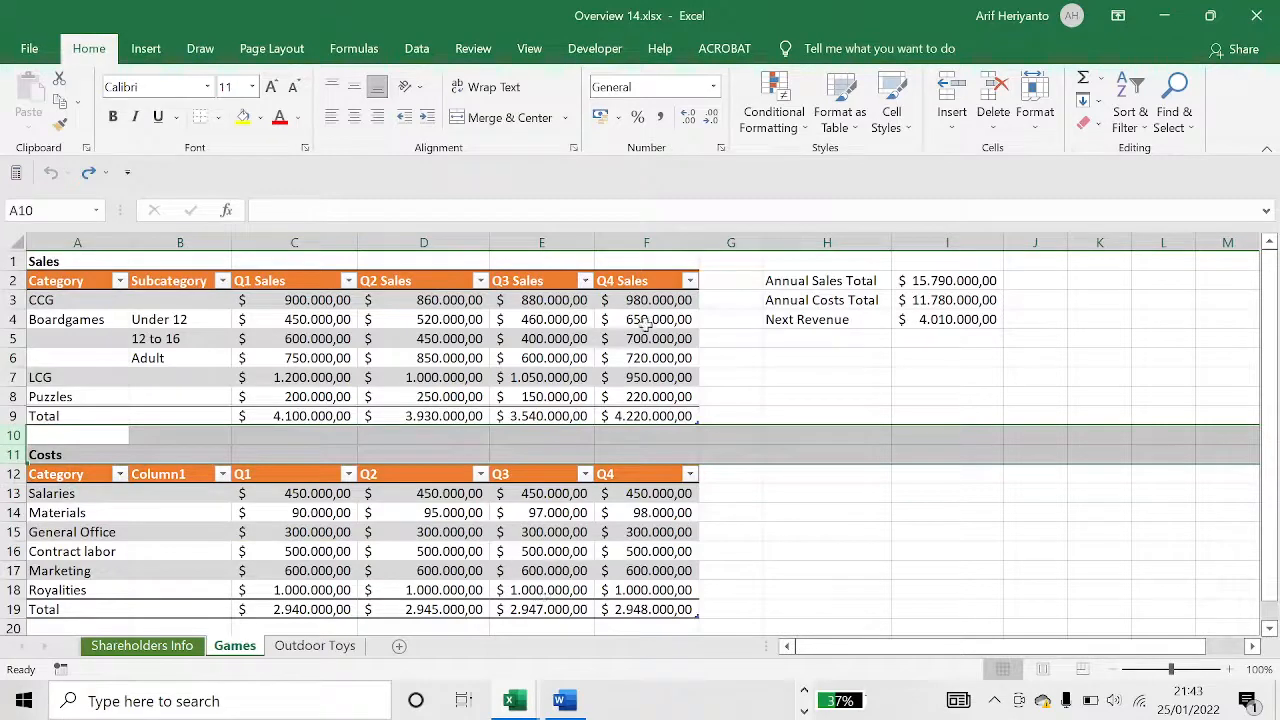
click(993, 95)
click(660, 476)
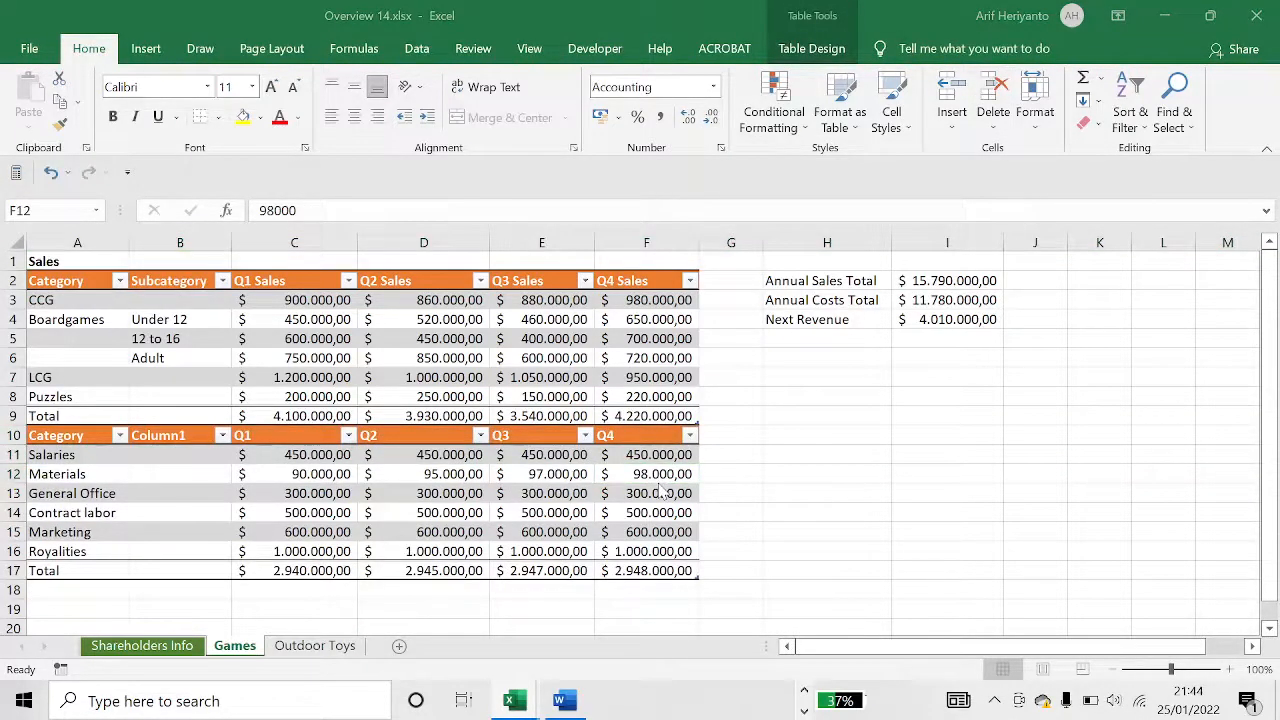
Find Task 2 of Overview 14 in the Word document and open the Shareholders Info worksheet.
key(alt+Tab)
scroll(660, 490, up, 5)
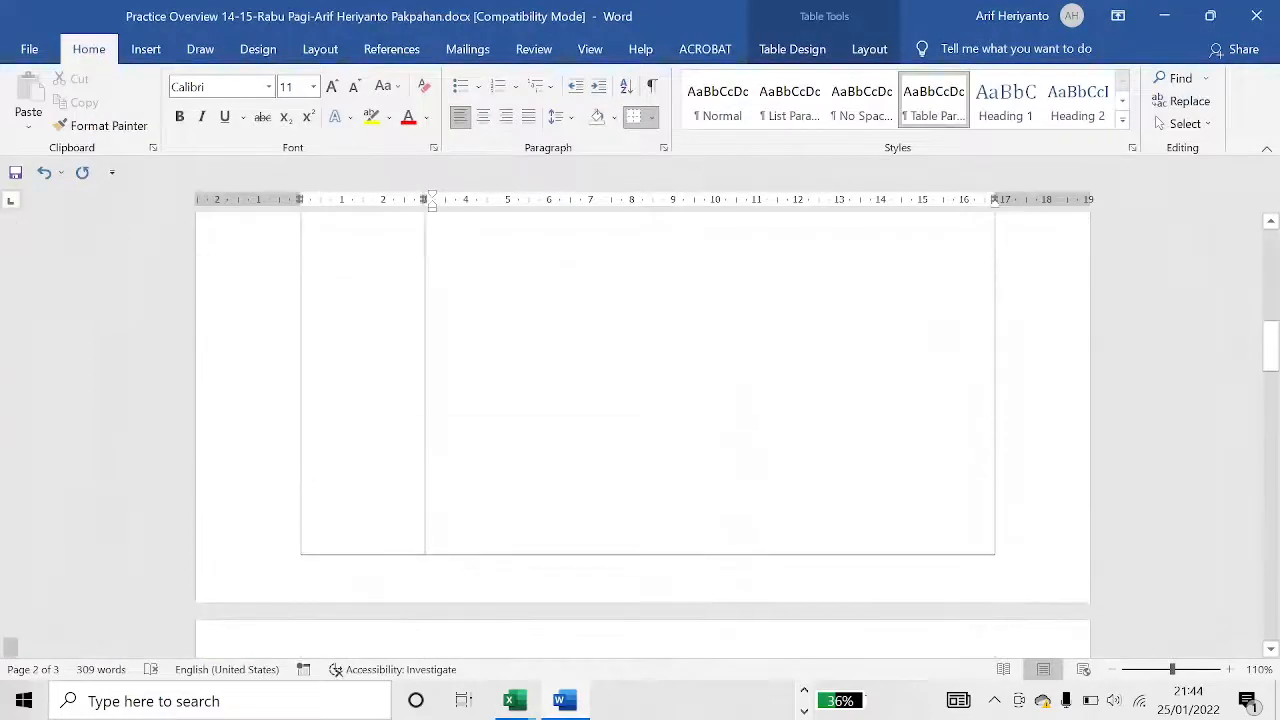
scroll(648, 430, up, 4)
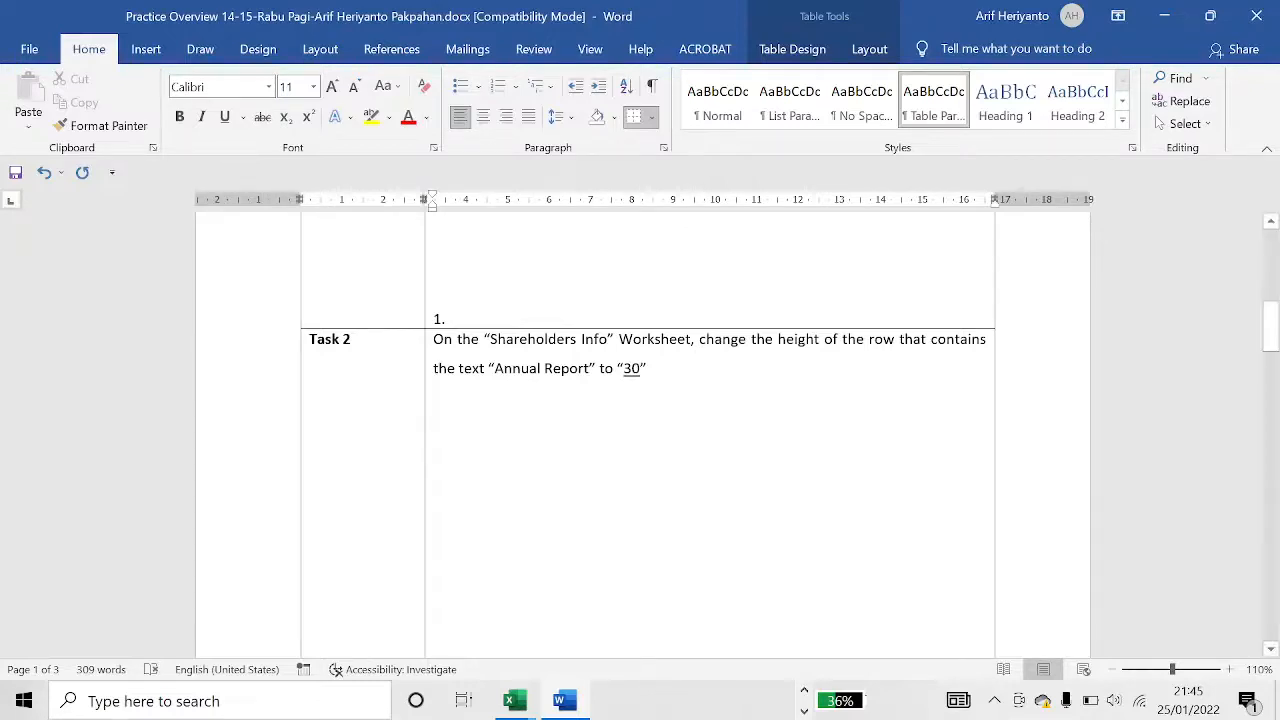
key(alt+Tab)
click(428, 513)
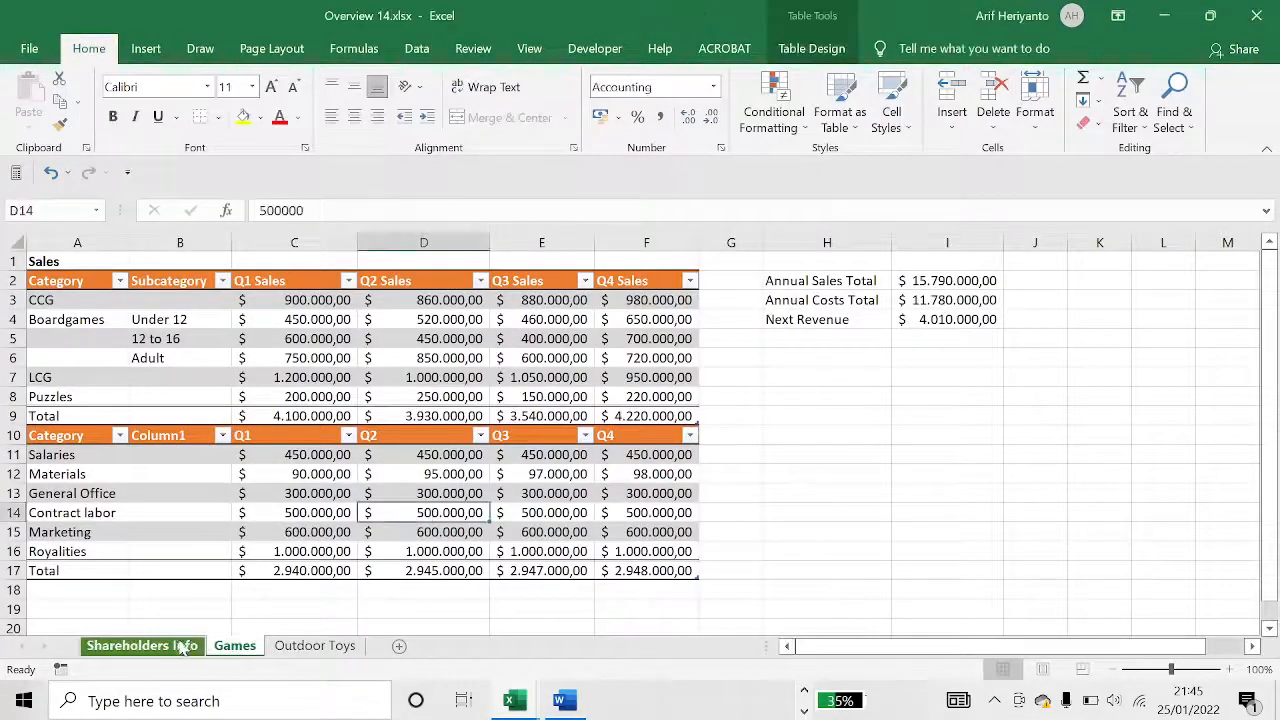
click(180, 646)
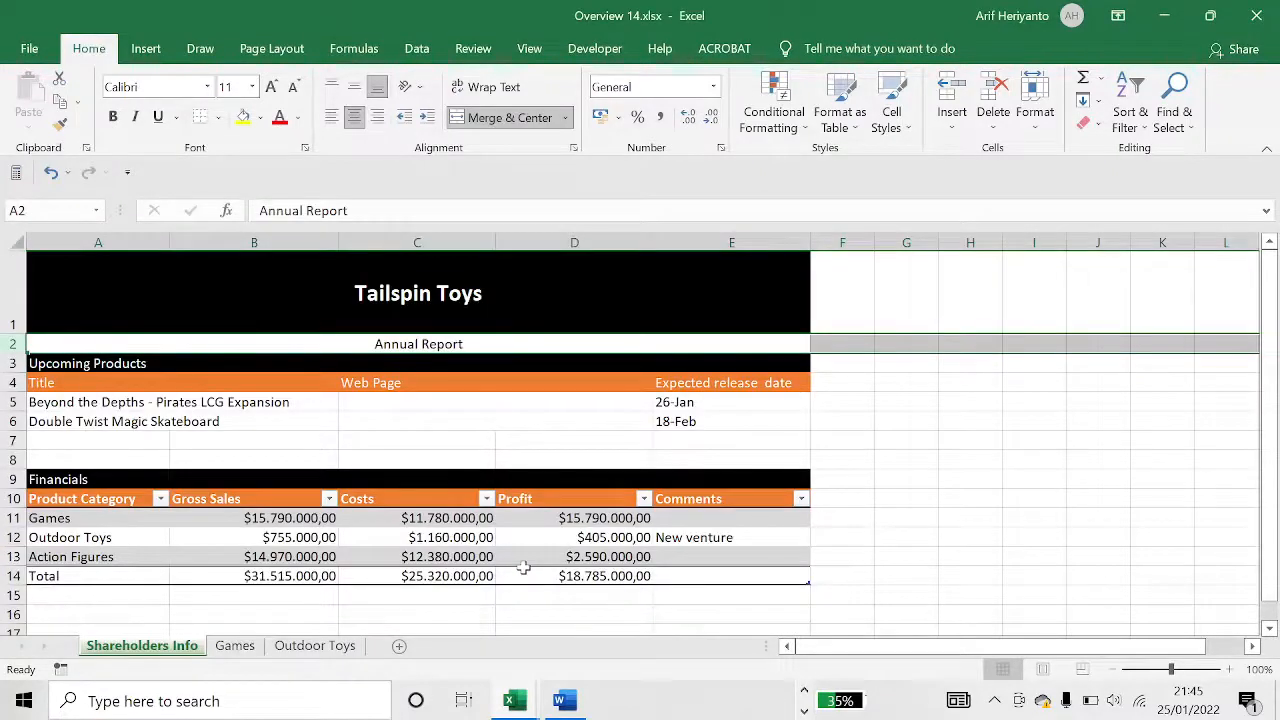
Set the font size of the "Annual Report" text in A2 on the Shareholders Info worksheet to 30.
click(420, 517)
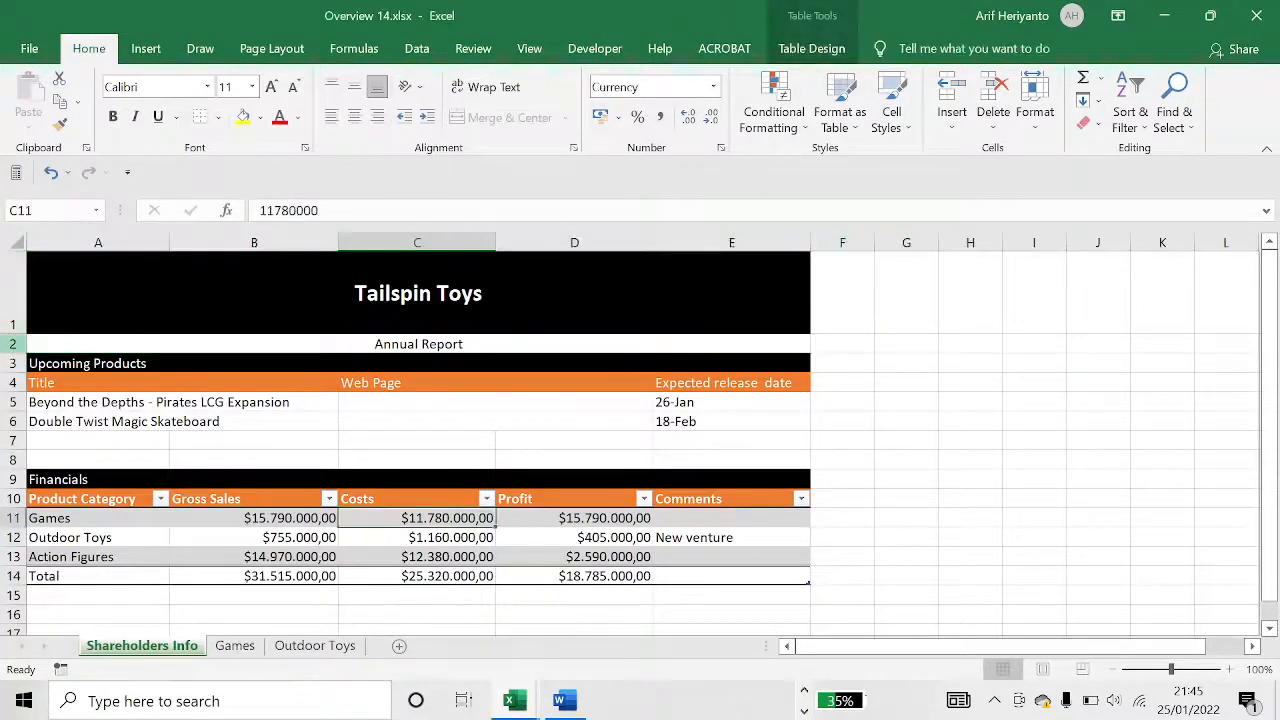
click(190, 346)
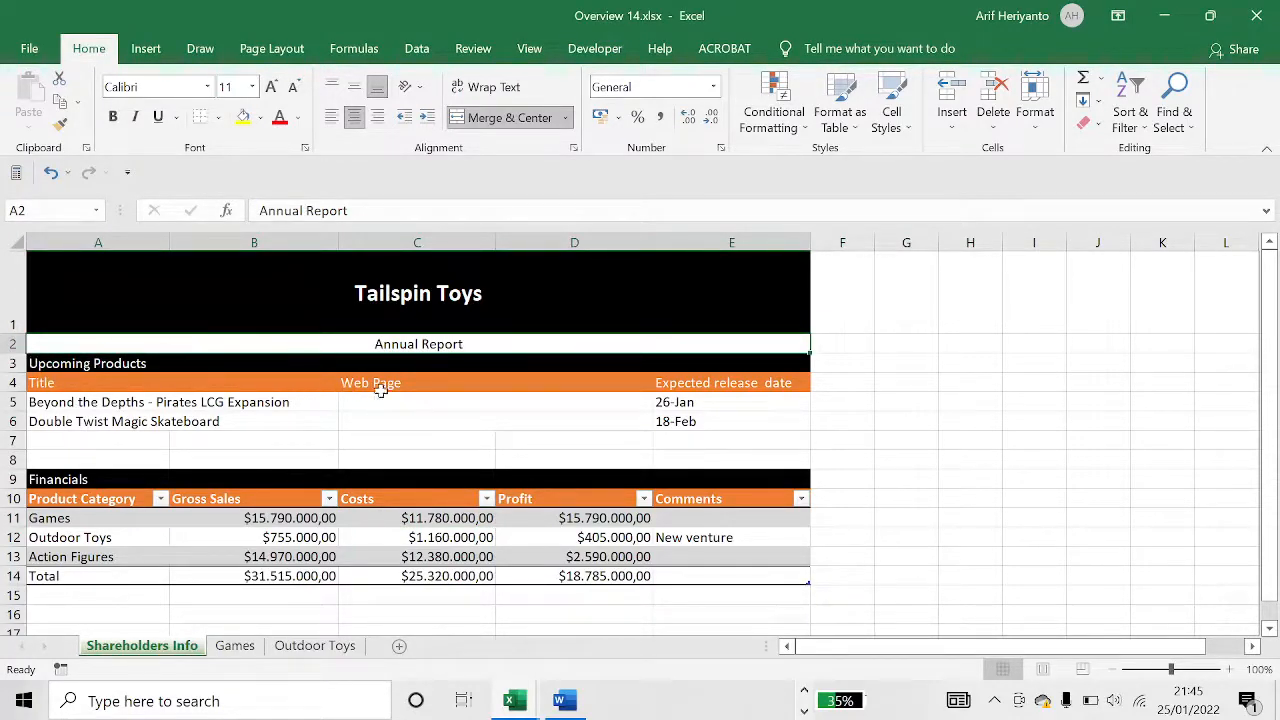
click(226, 87)
text(30)
key(Return)
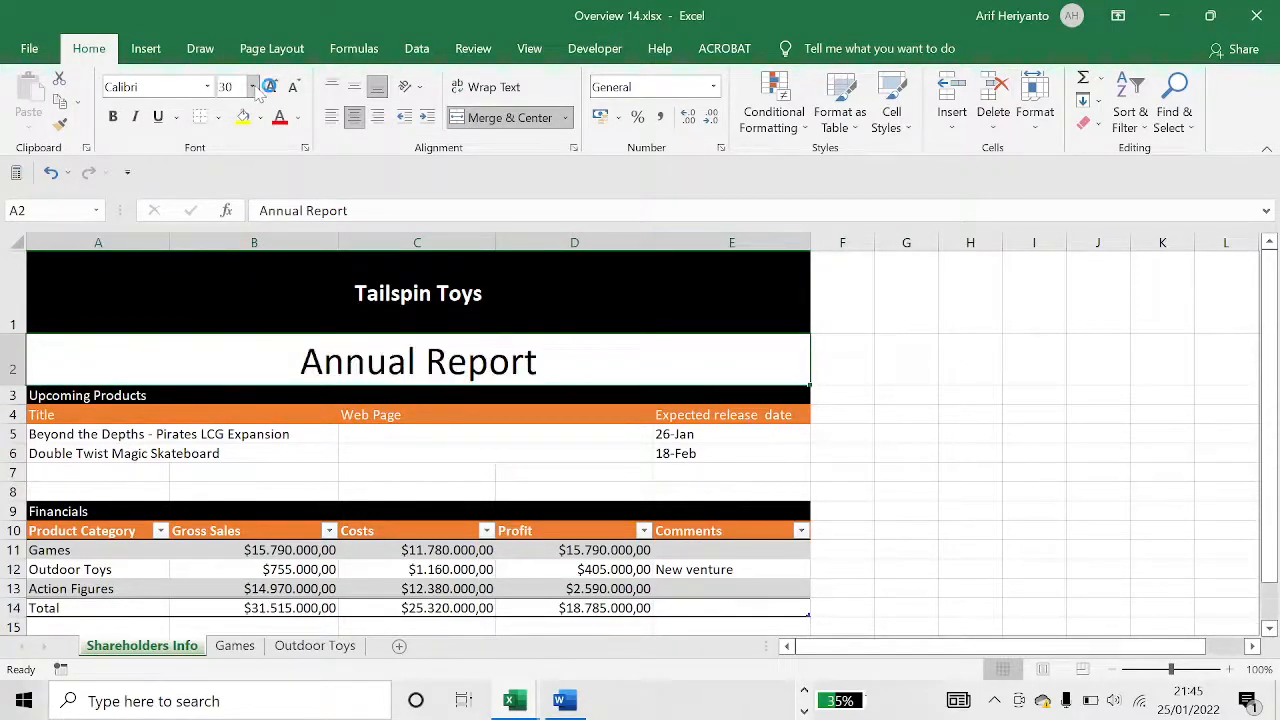
Find Task 3 of Overview 14 in the Word document and open the Outdoor Toys worksheet in Overview 14.xlsx.
key(alt+Tab)
scroll(640, 430, up, 4)
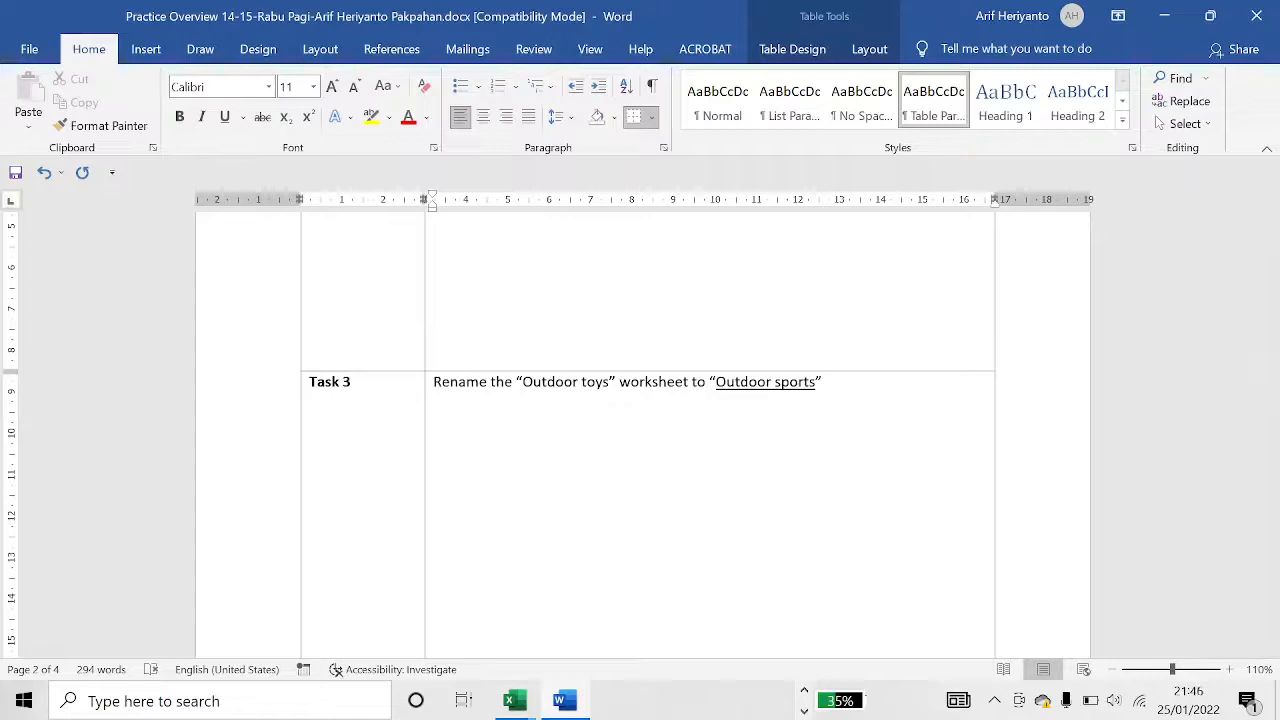
key(alt+Tab)
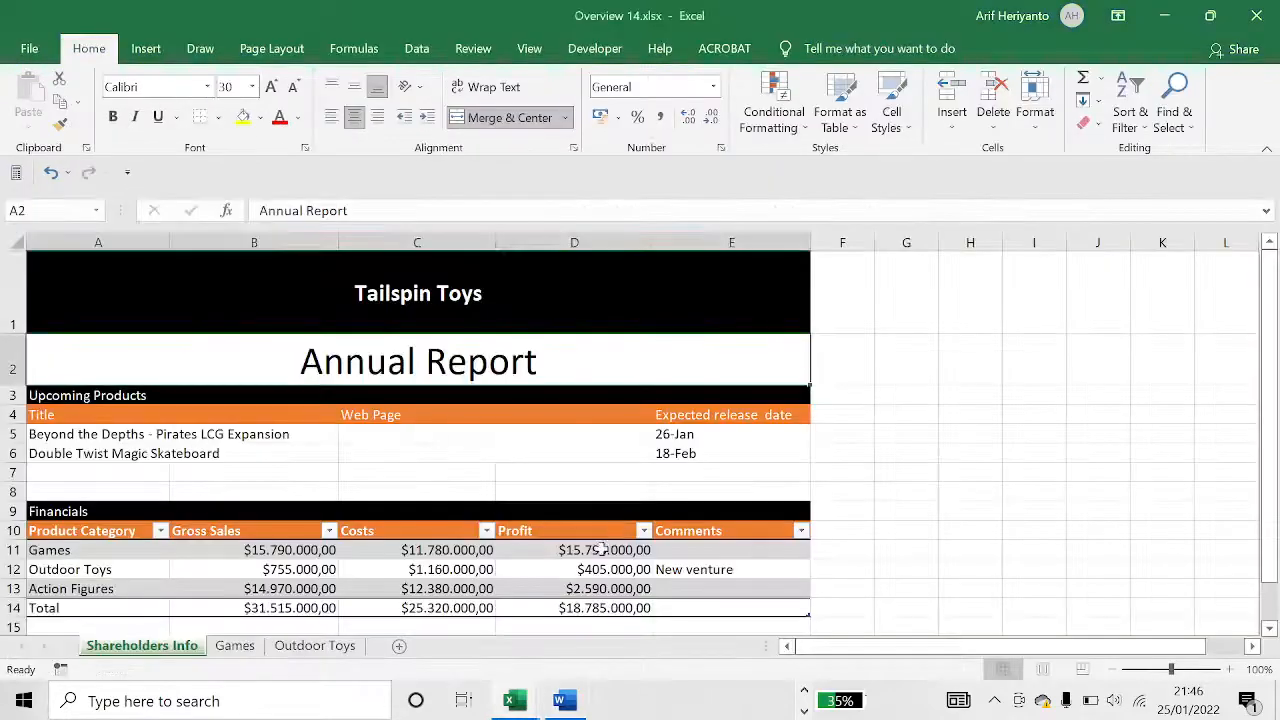
click(302, 646)
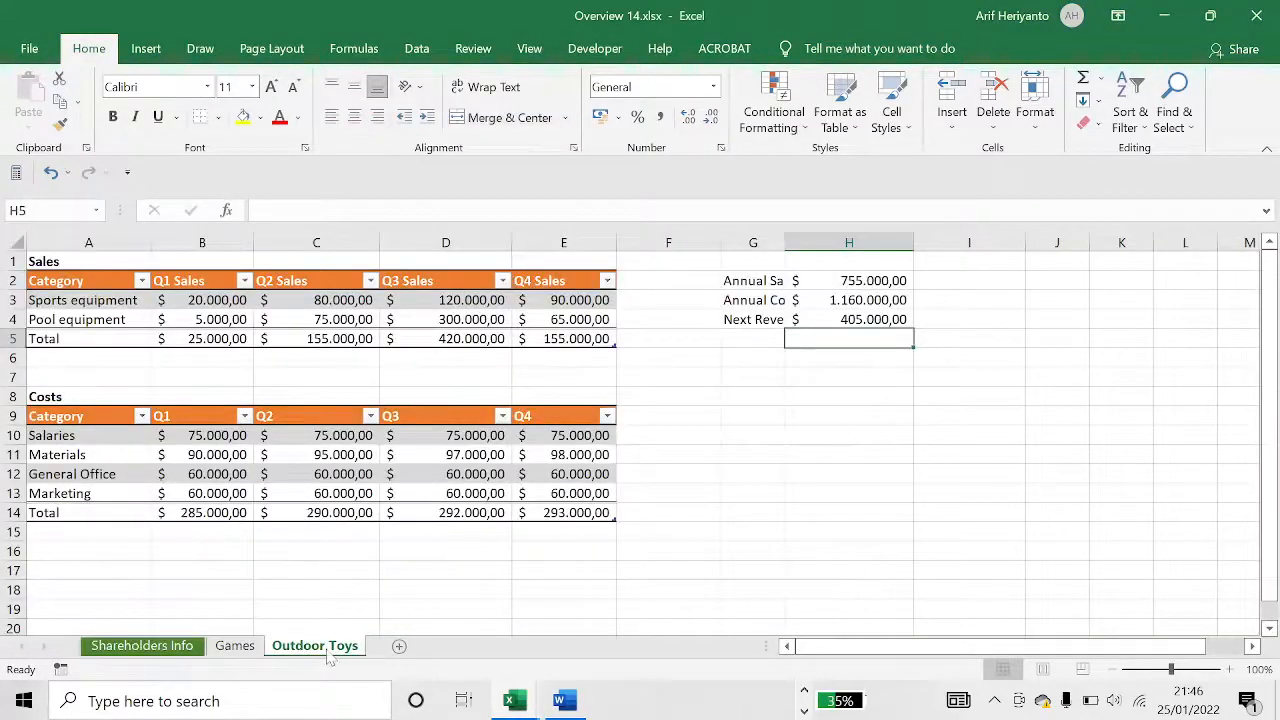
Rename the Outdoor Toys worksheet as "Outdoor Sport".
right_click(328, 650)
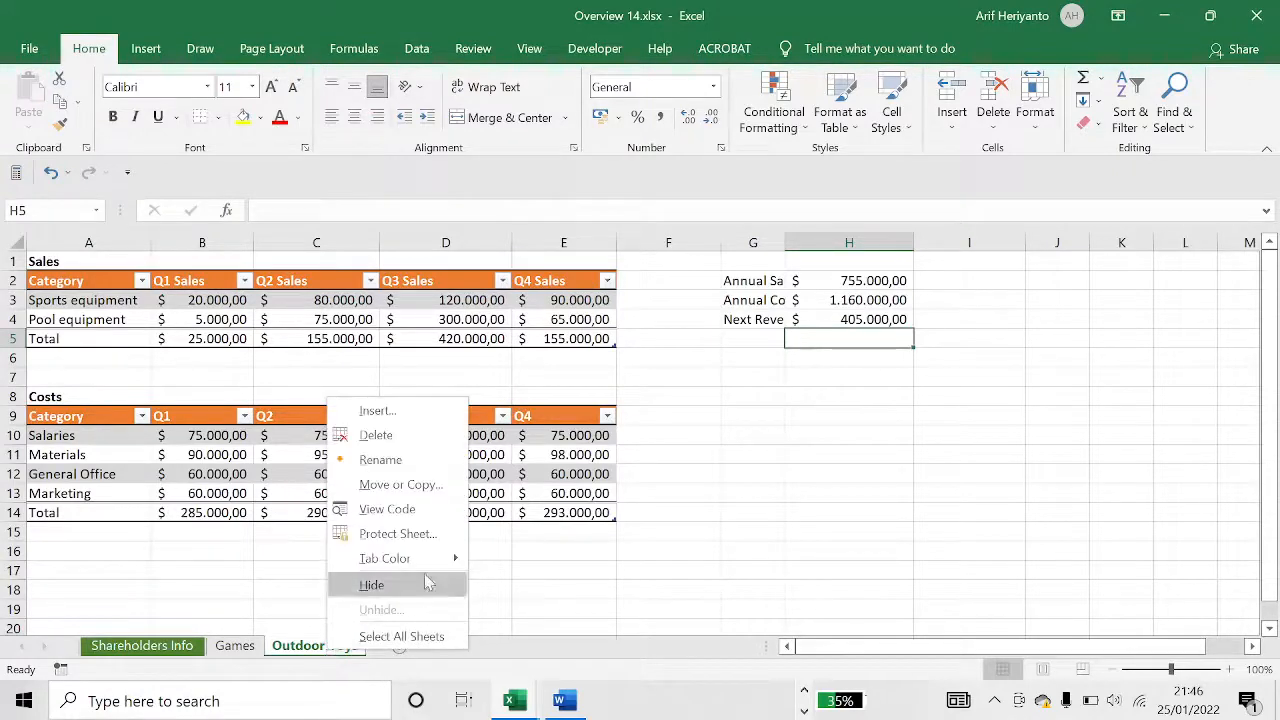
click(380, 460)
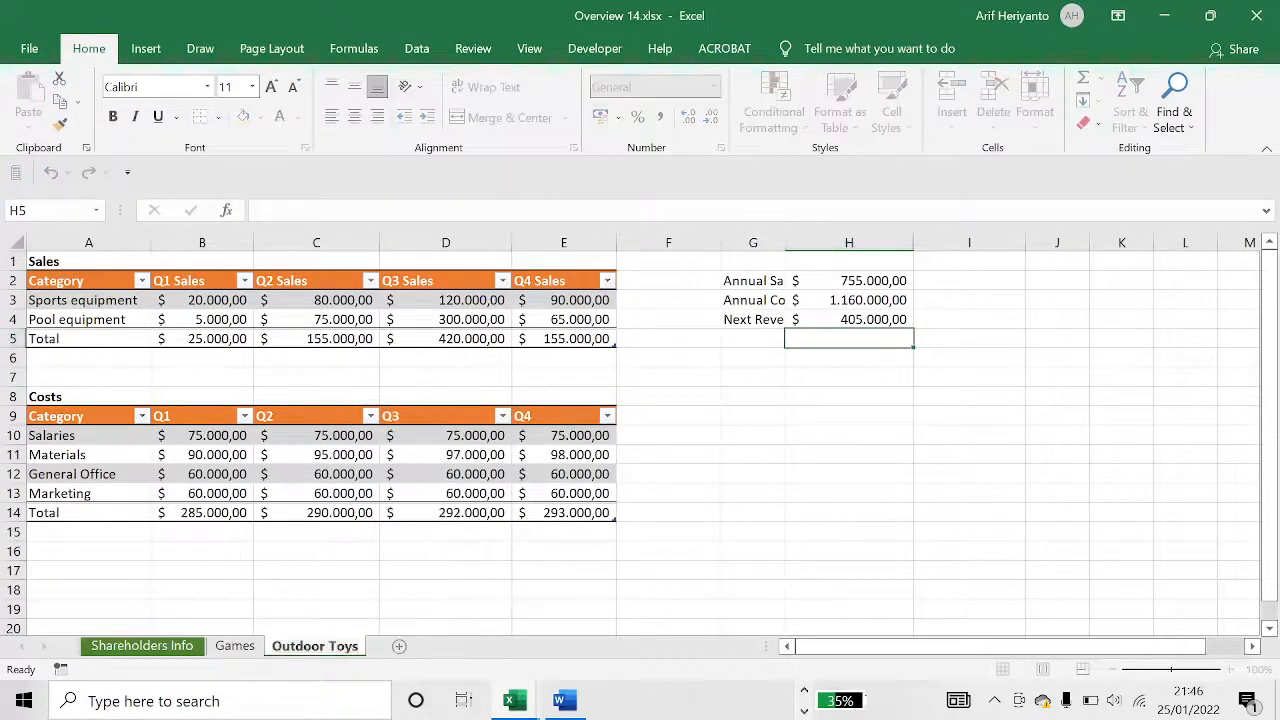
key(BackSpace)
key(BackSpace)
key(BackSpace)
key(BackSpace)
text(Sp)
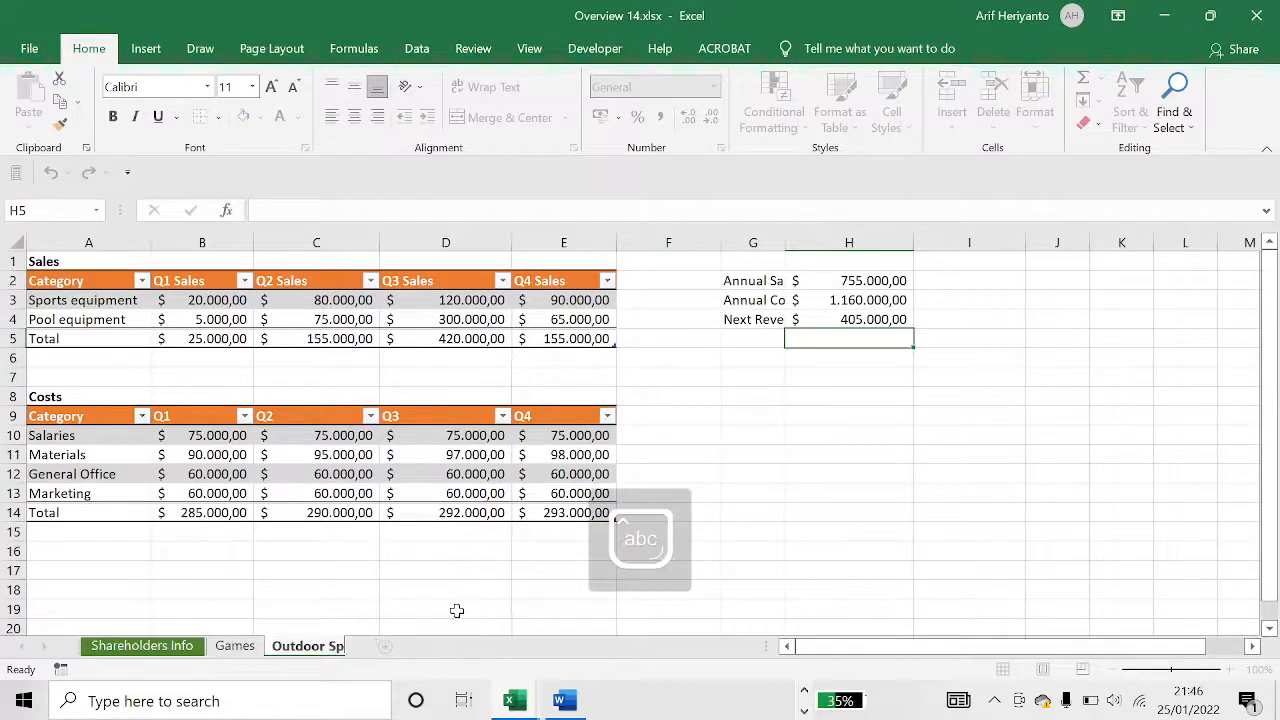
text(ort)
key(Return)
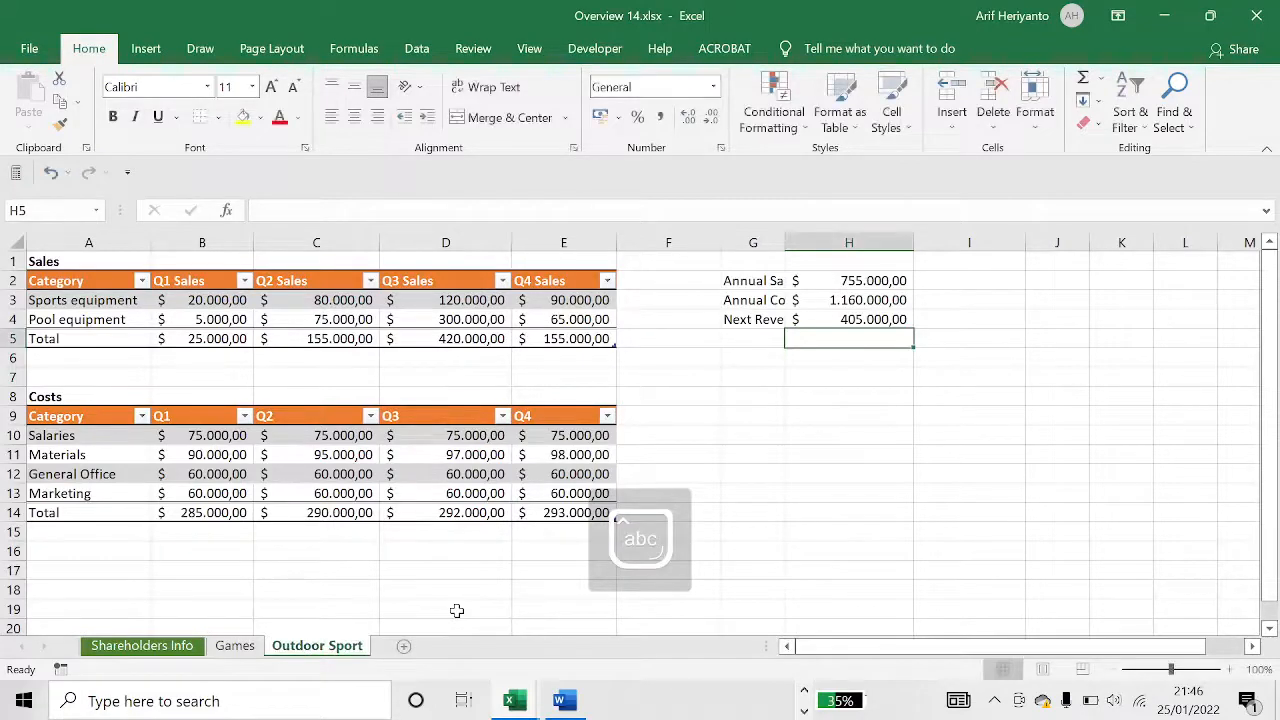
Check Task 3 in the Word document and correct the worksheet name to "Outdoor Sports".
key(alt+Tab)
key(alt+Tab)
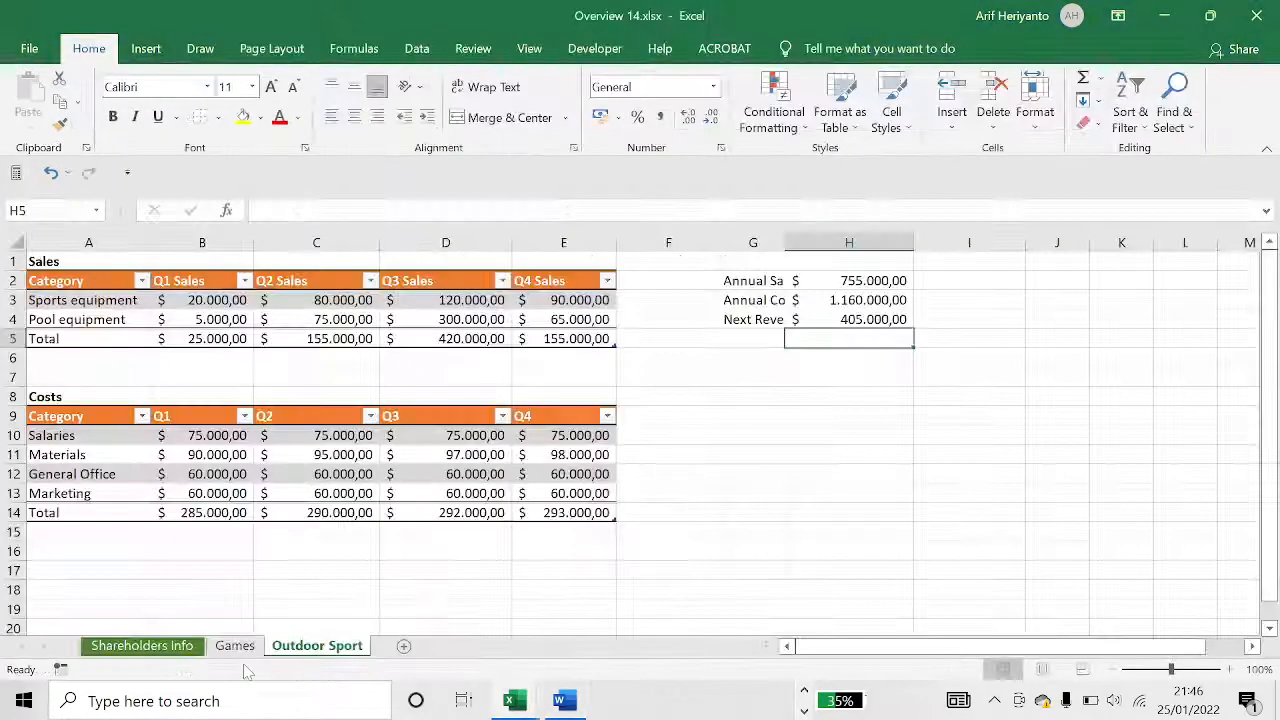
right_click(320, 645)
click(421, 457)
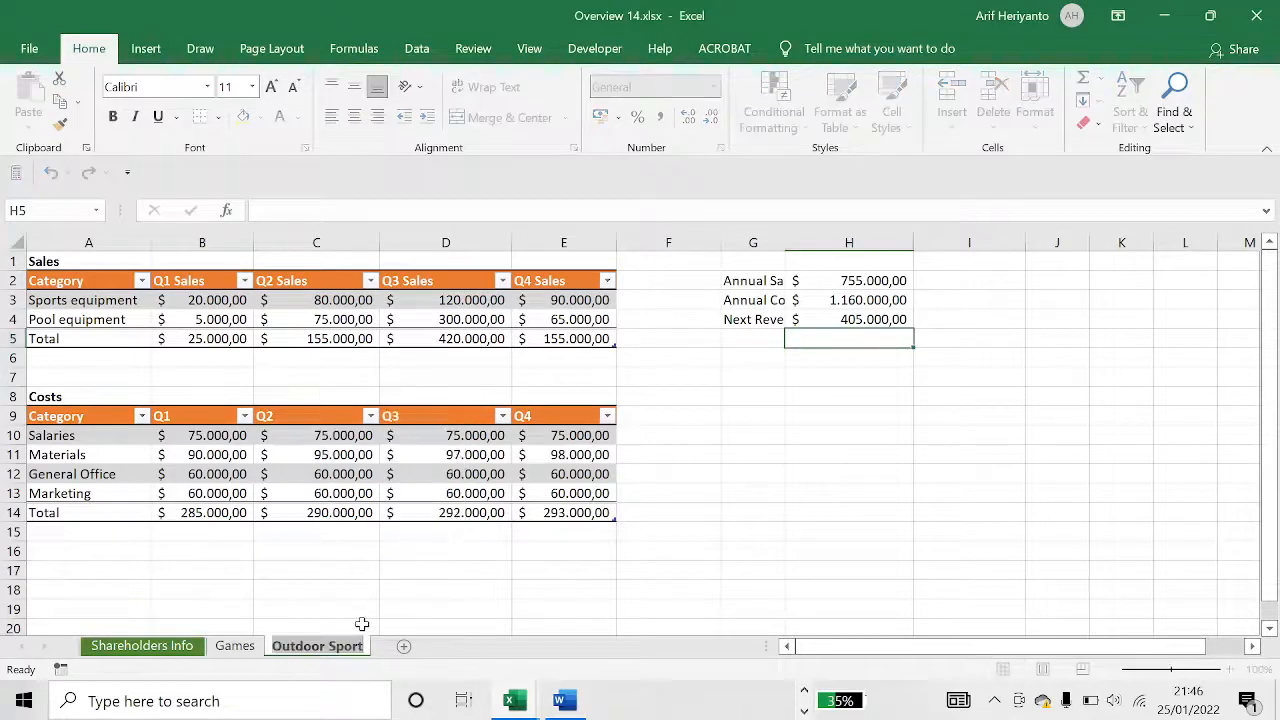
click(367, 651)
right_click(367, 651)
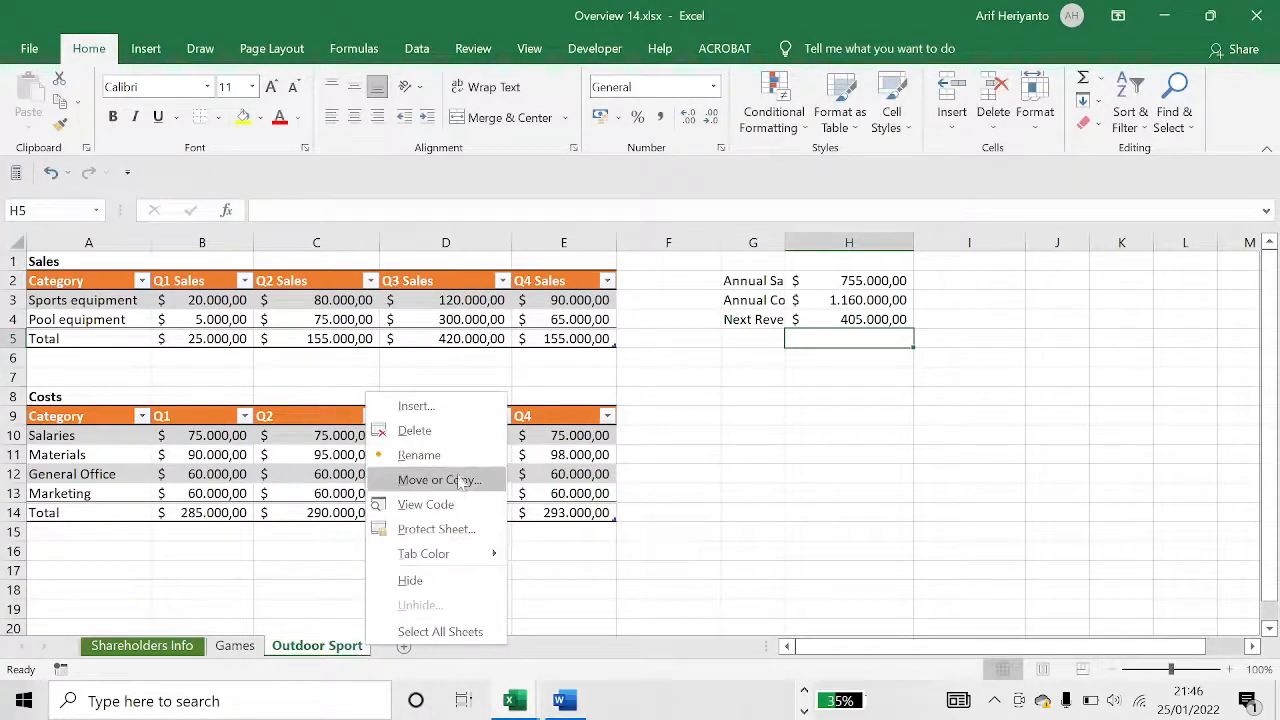
click(421, 457)
key(End)
text(s)
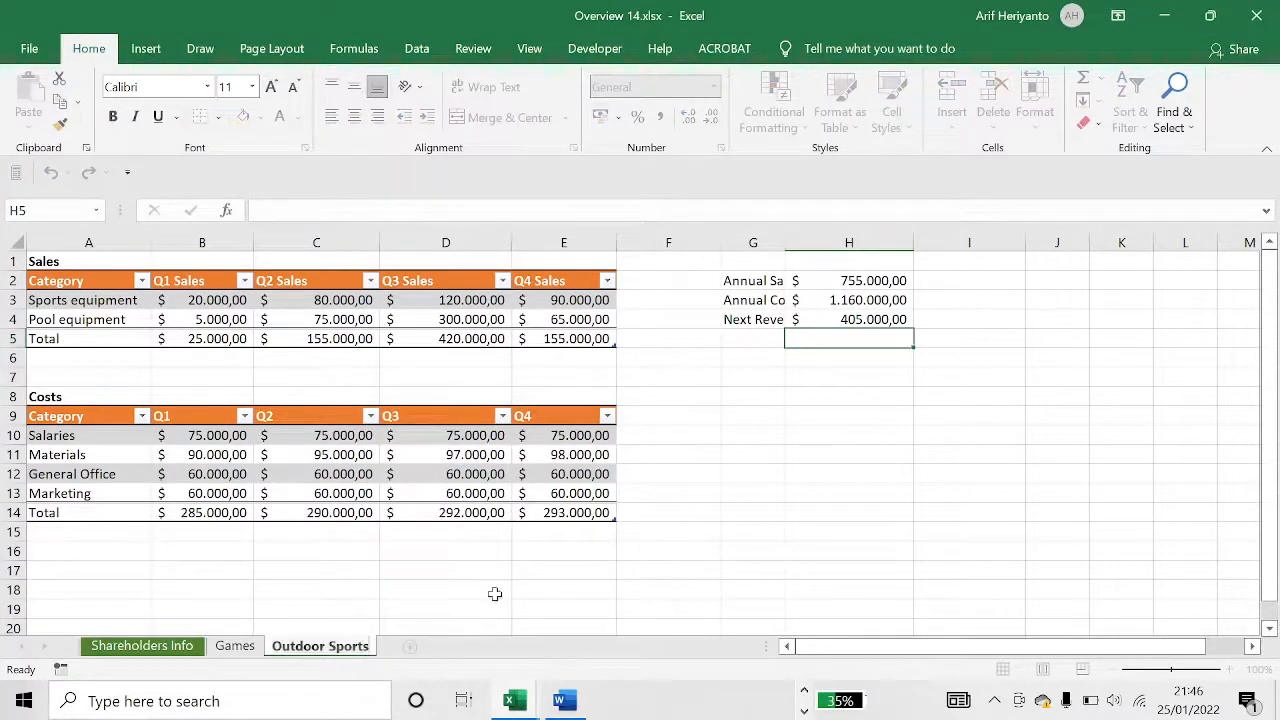
click(551, 546)
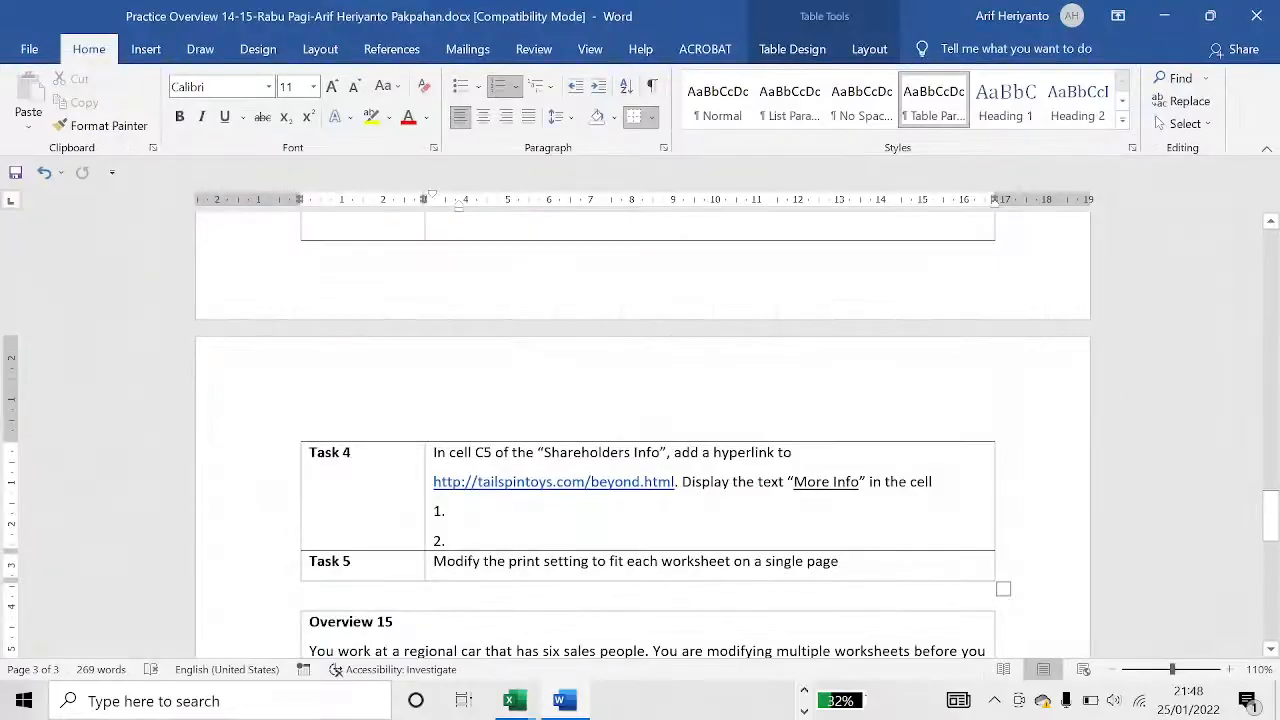
Read Task 4 of Overview 14 in the Word document and select cell C5 on the Shareholders Info worksheet.
key(alt+Tab)
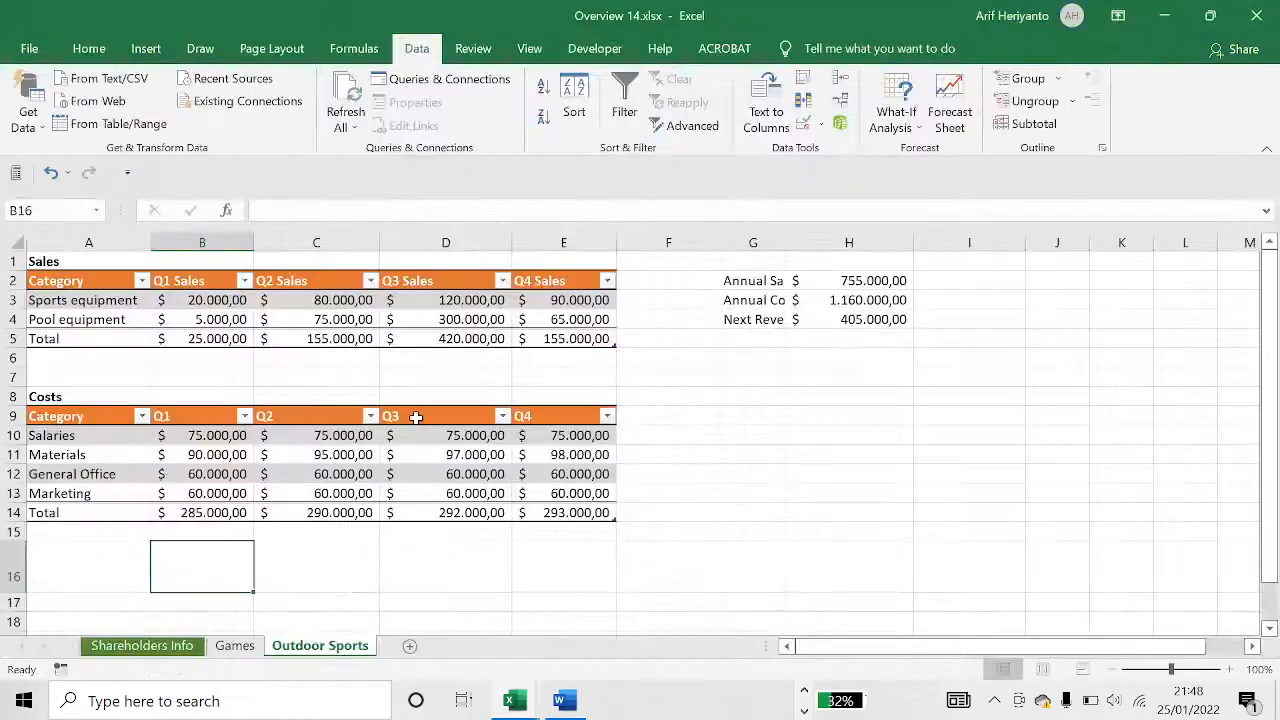
key(alt+Tab)
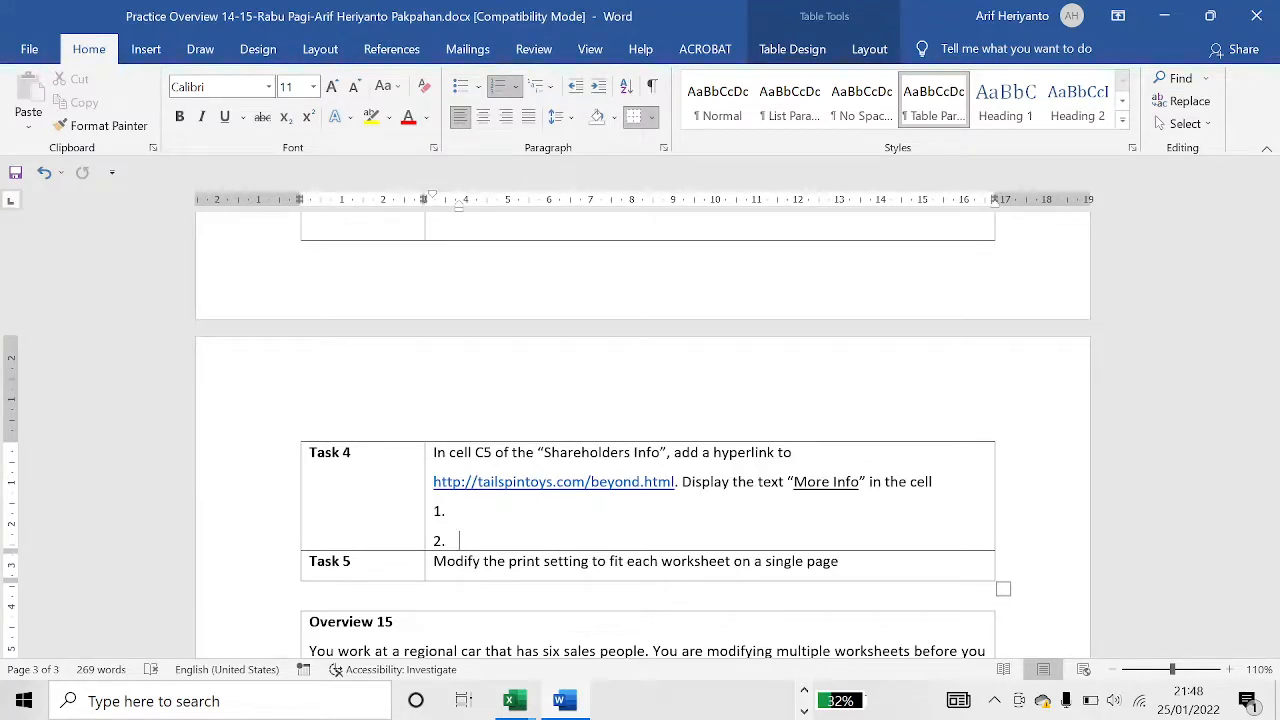
key(alt+Tab)
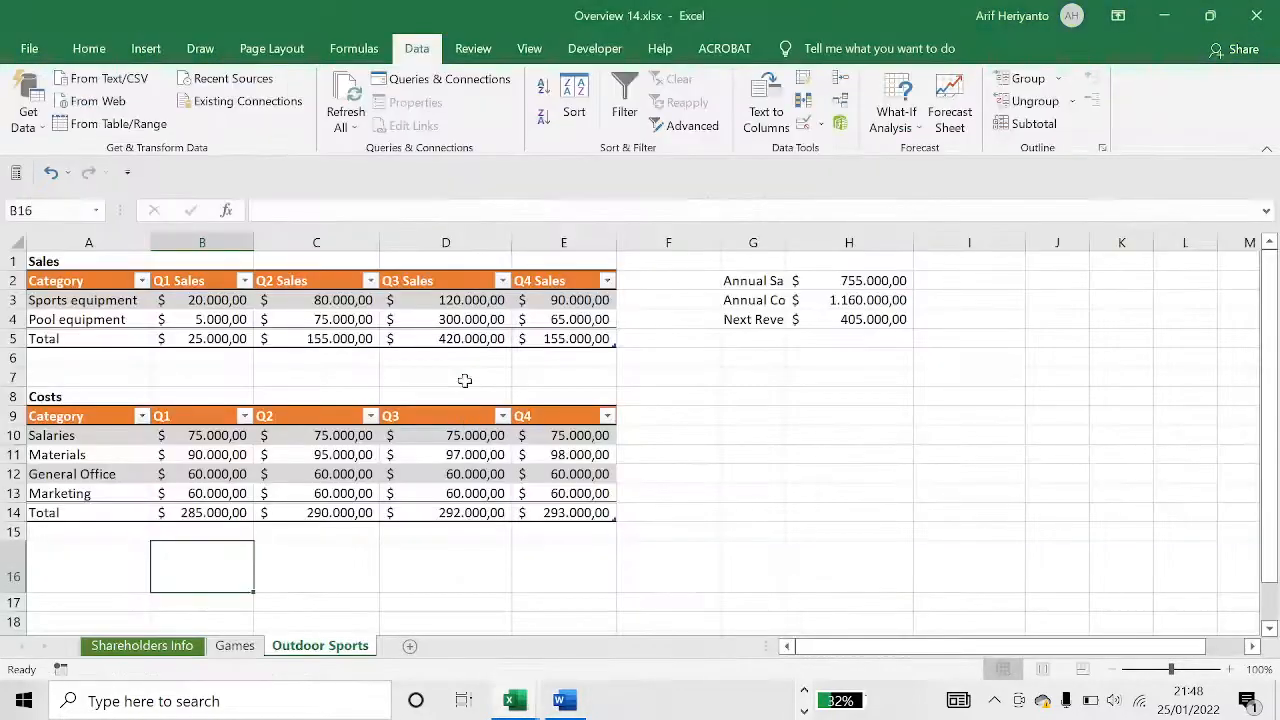
click(426, 470)
click(142, 647)
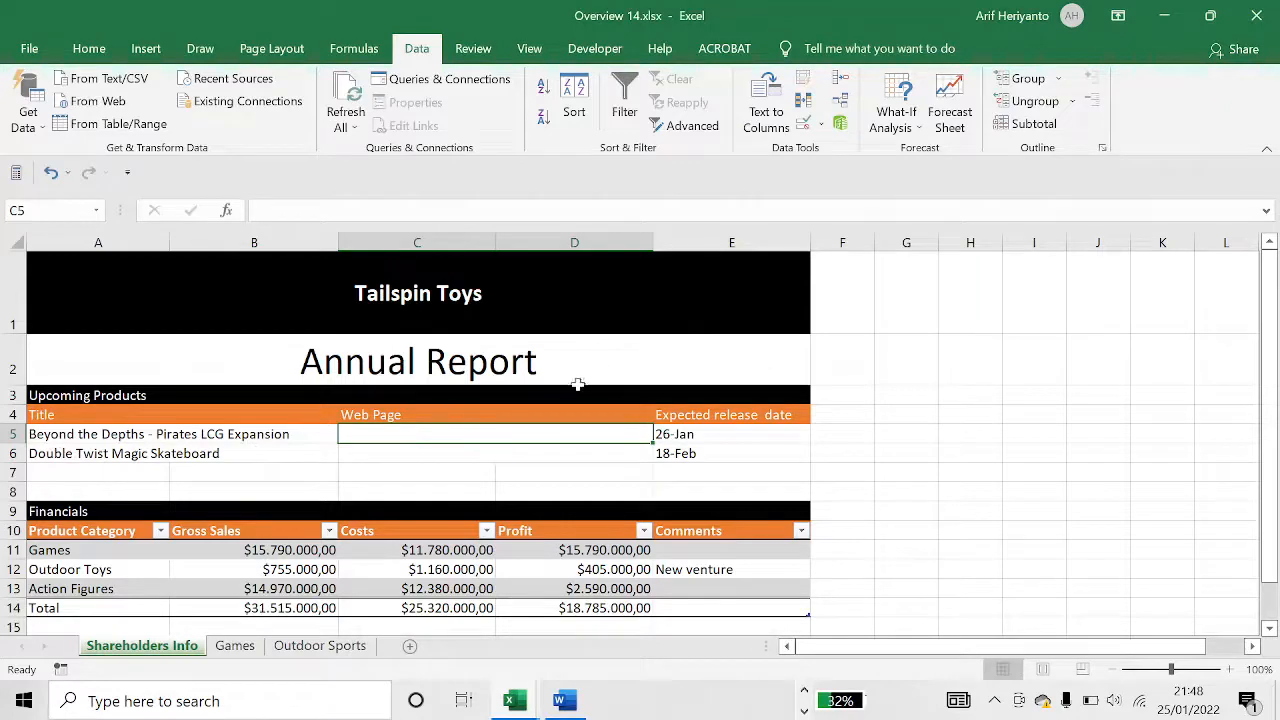
click(487, 338)
click(422, 426)
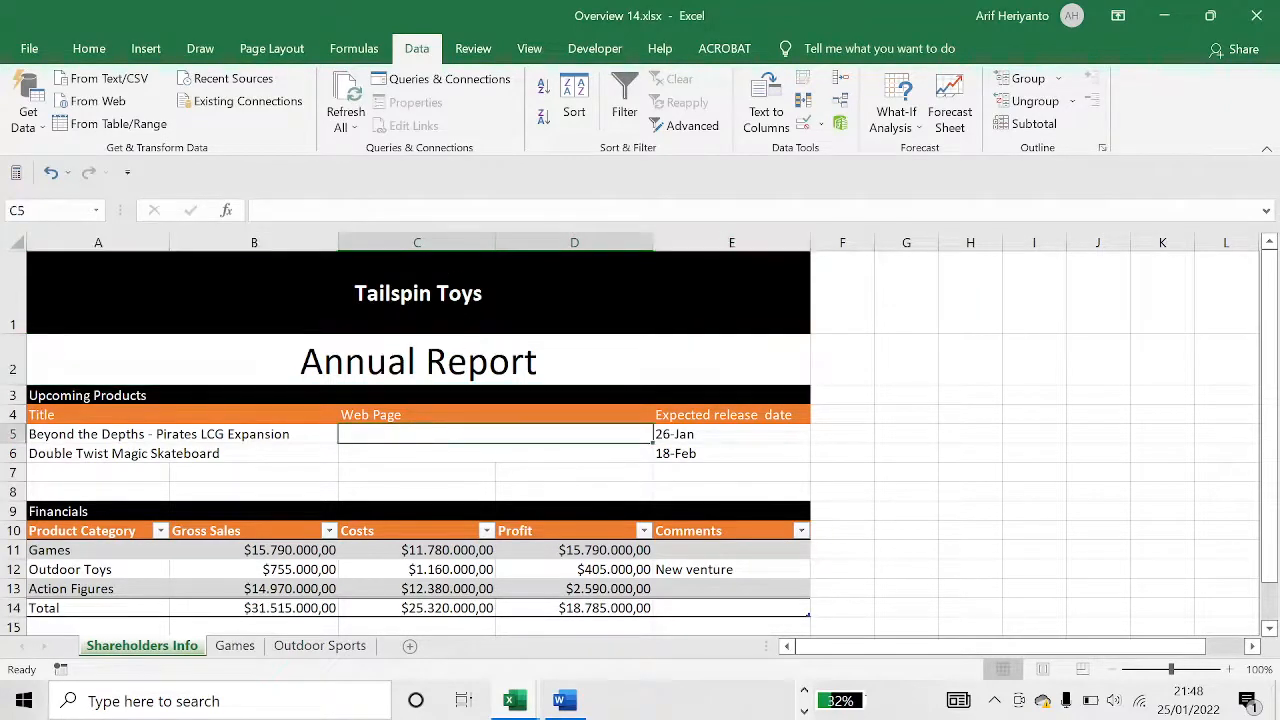
Open the Insert Hyperlink dialog for cell C5 of the Shareholders Info worksheet.
click(143, 48)
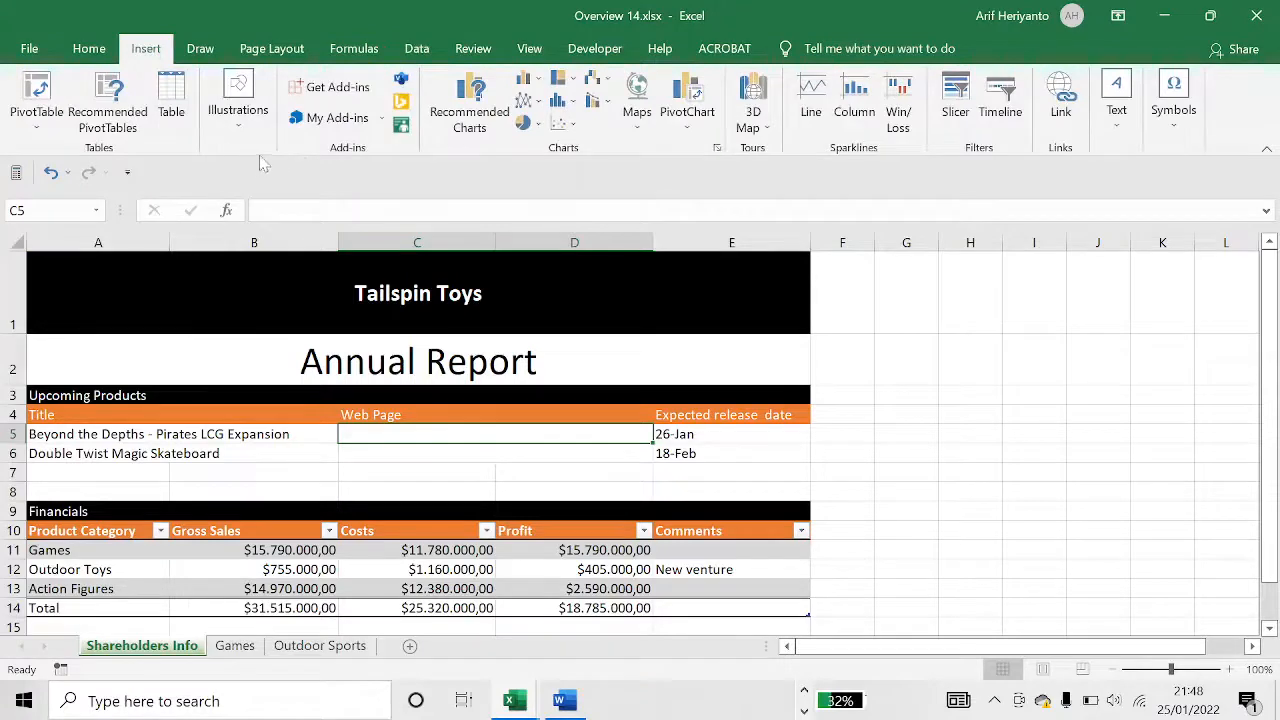
click(198, 50)
click(168, 55)
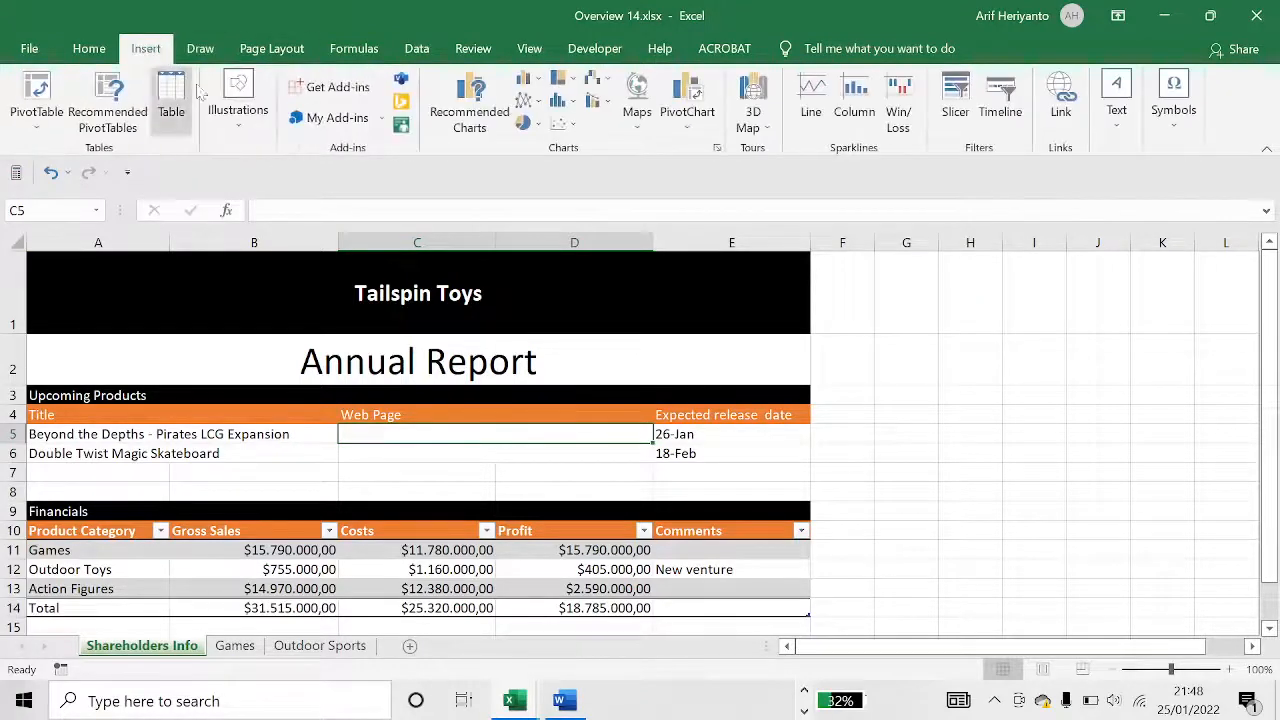
click(236, 103)
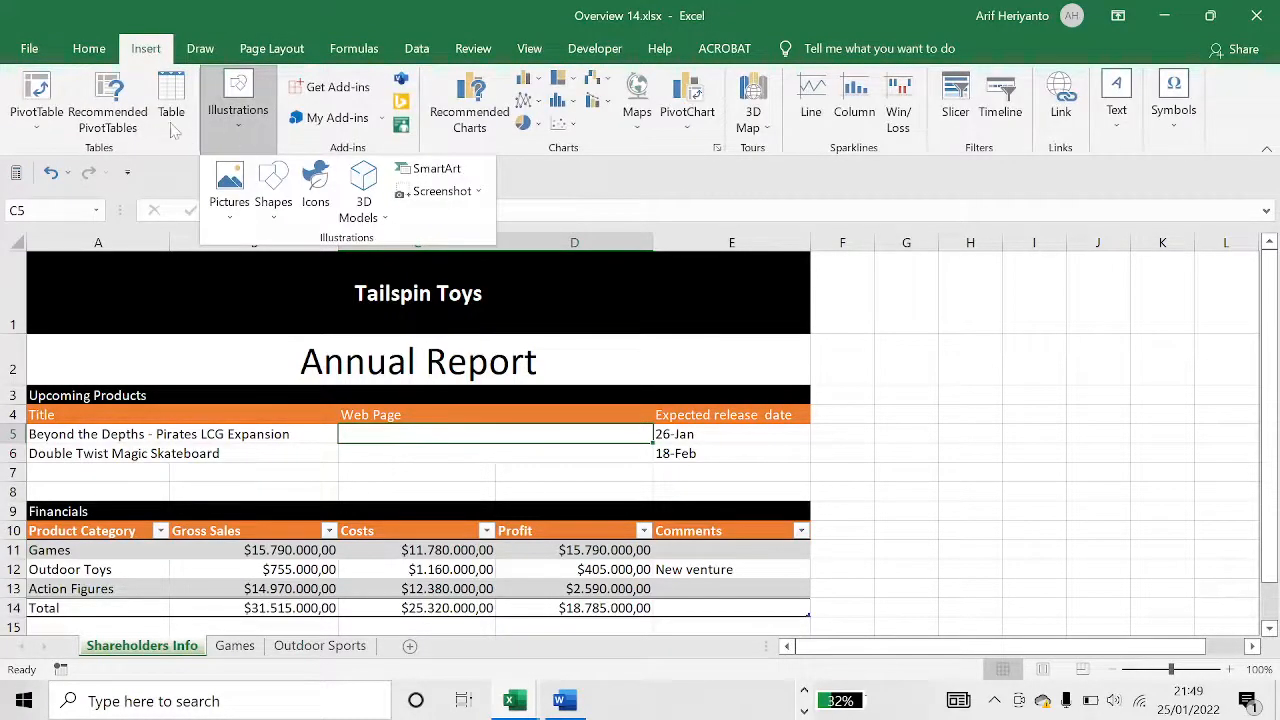
click(232, 128)
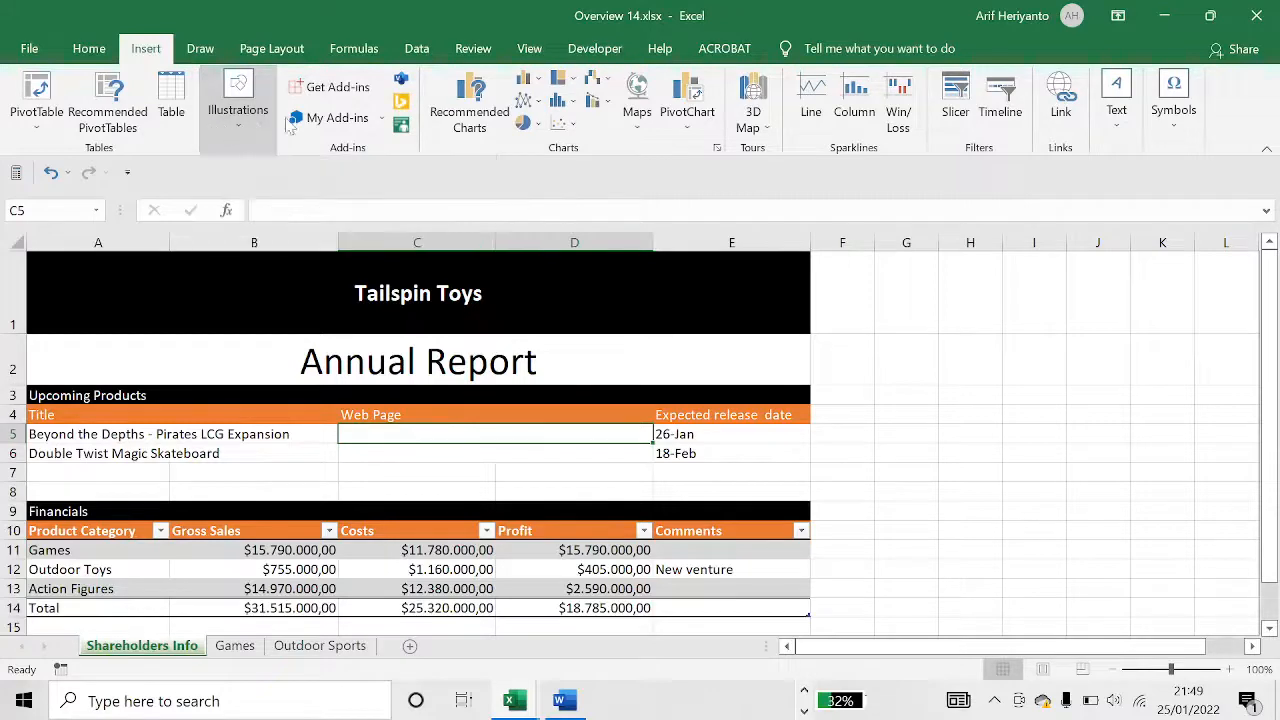
click(271, 48)
click(146, 56)
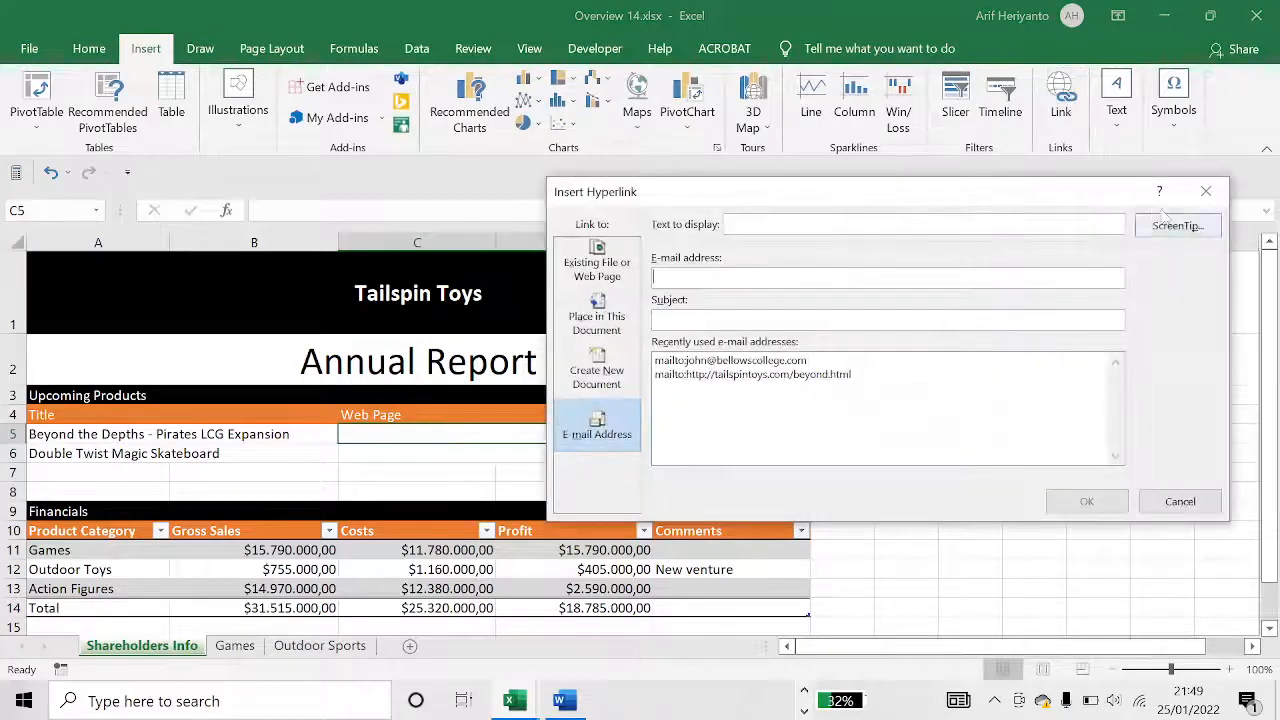
key(alt+Tab)
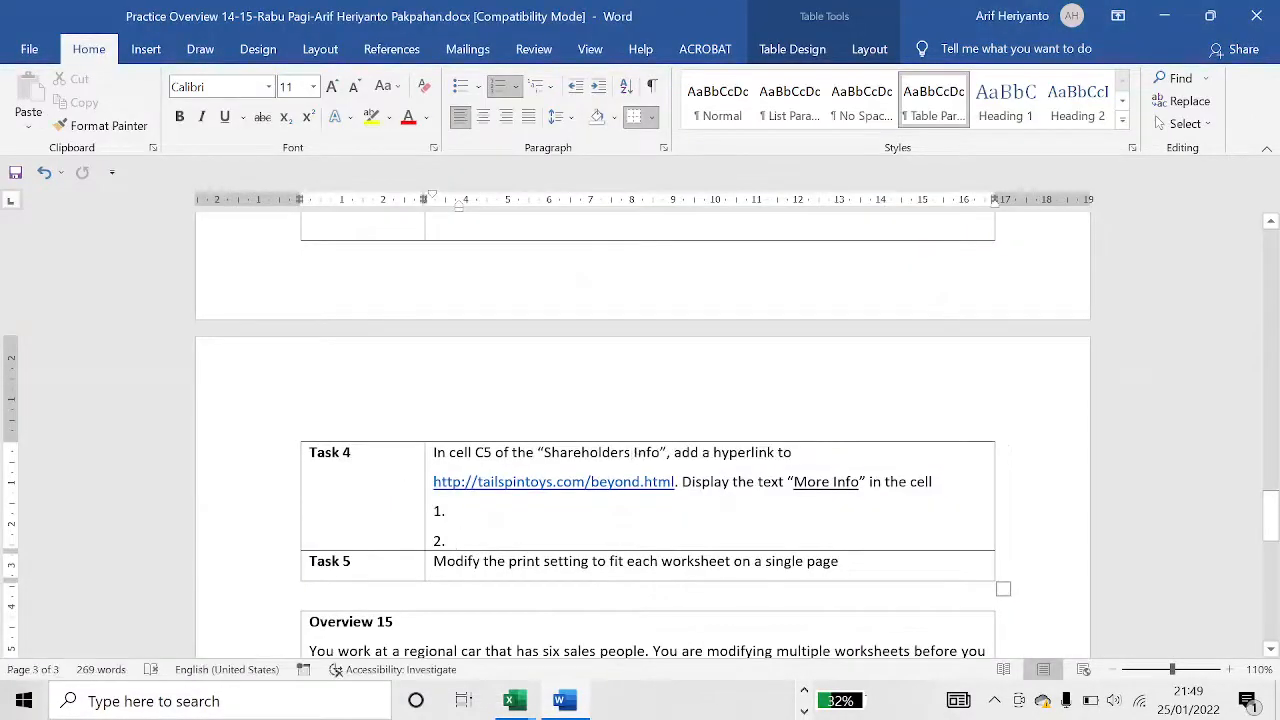
drag(676, 482, 436, 486)
key(ctrl+c)
key(alt+Tab)
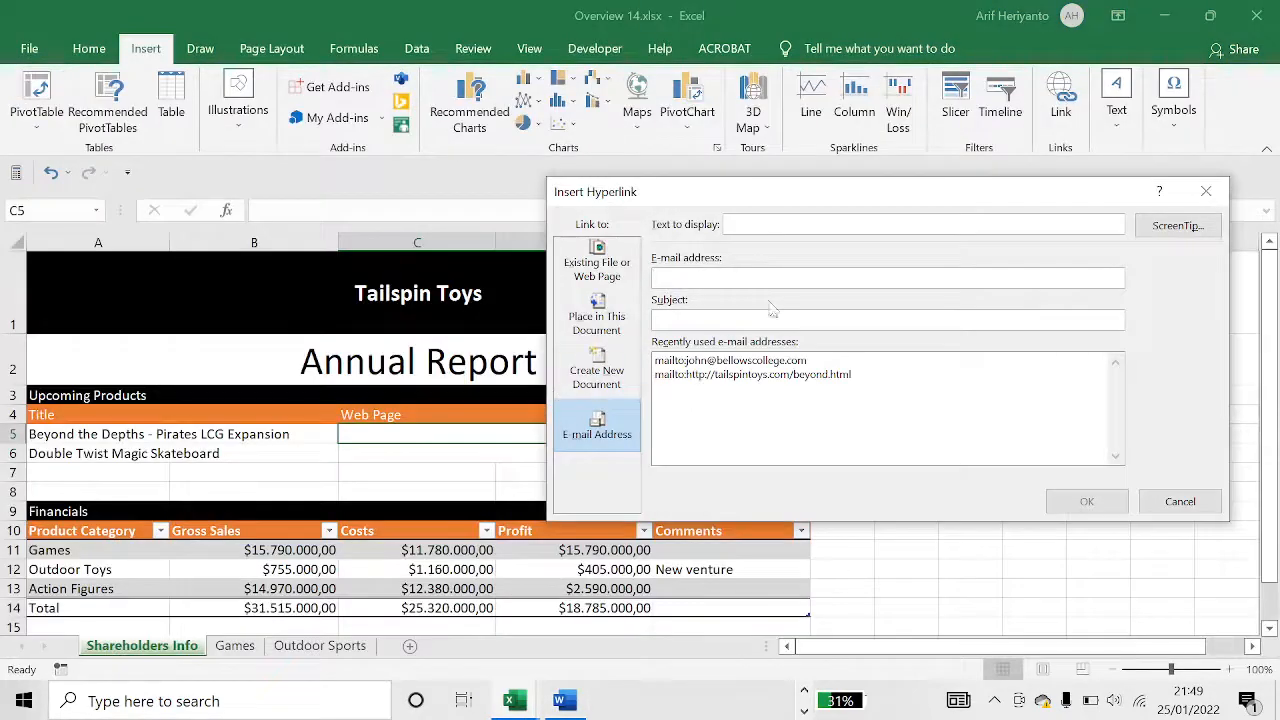
click(634, 276)
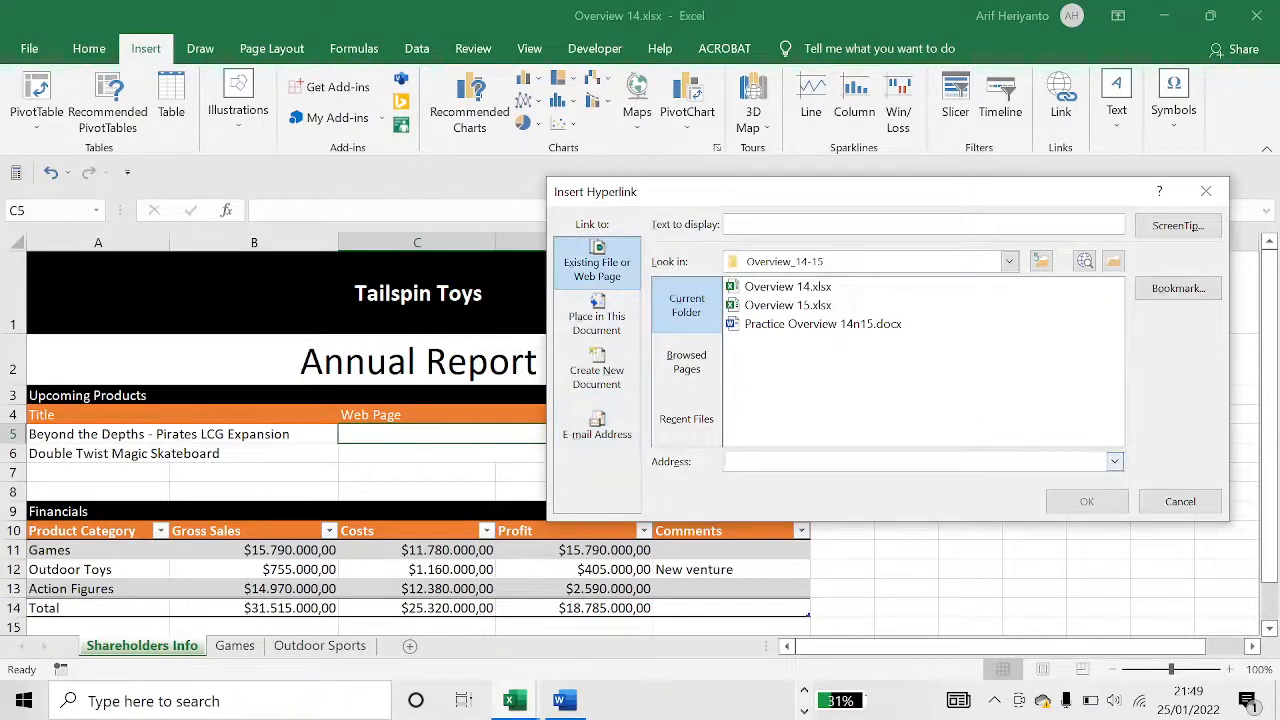
click(776, 460)
key(ctrl+v)
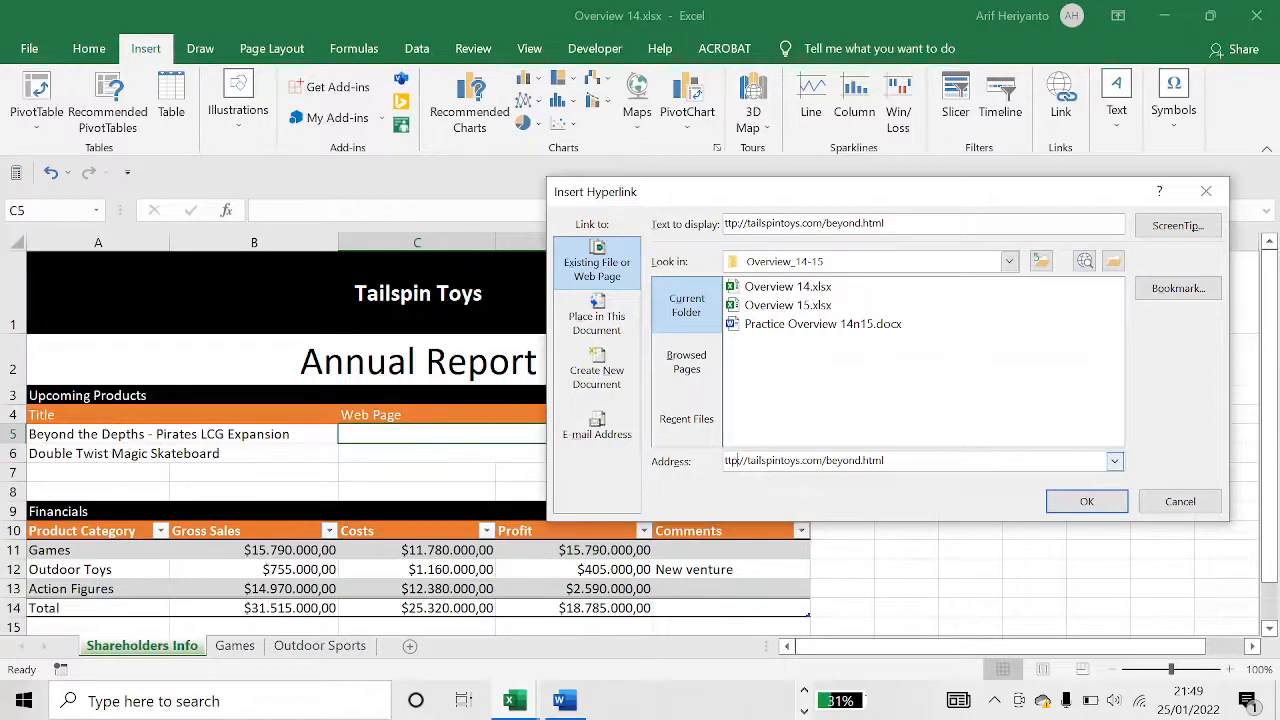
text(h)
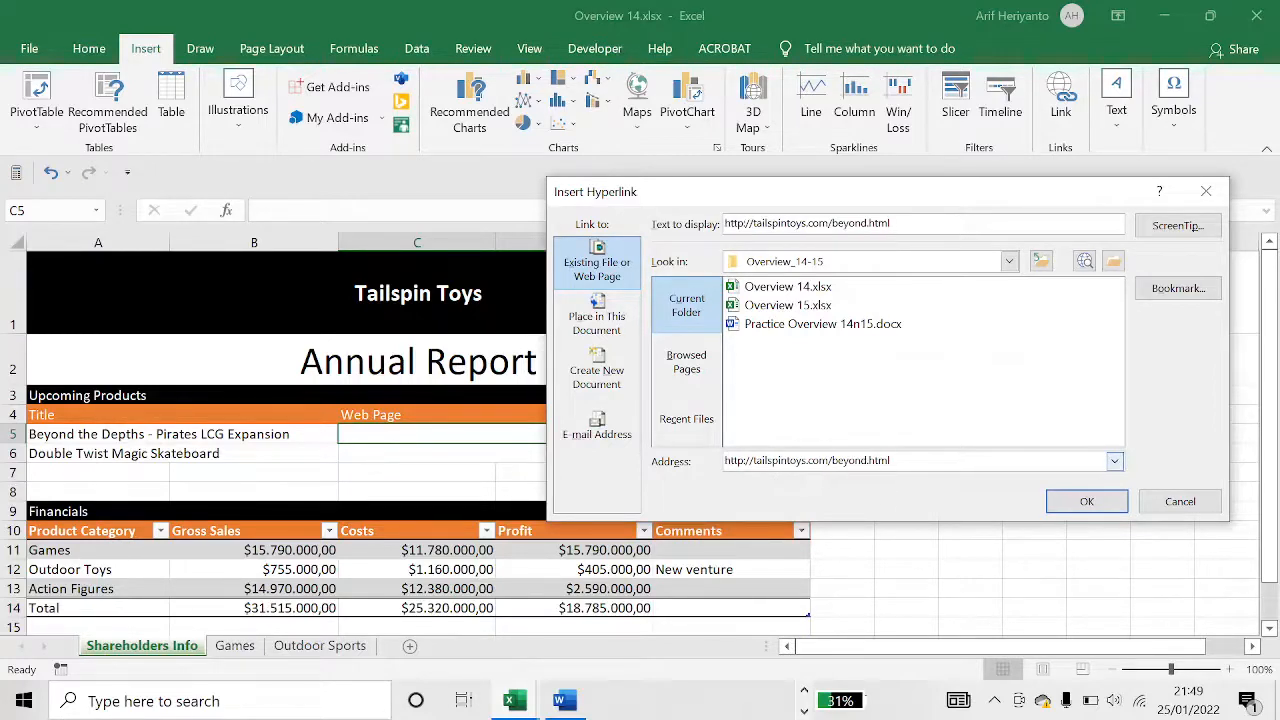
click(1087, 502)
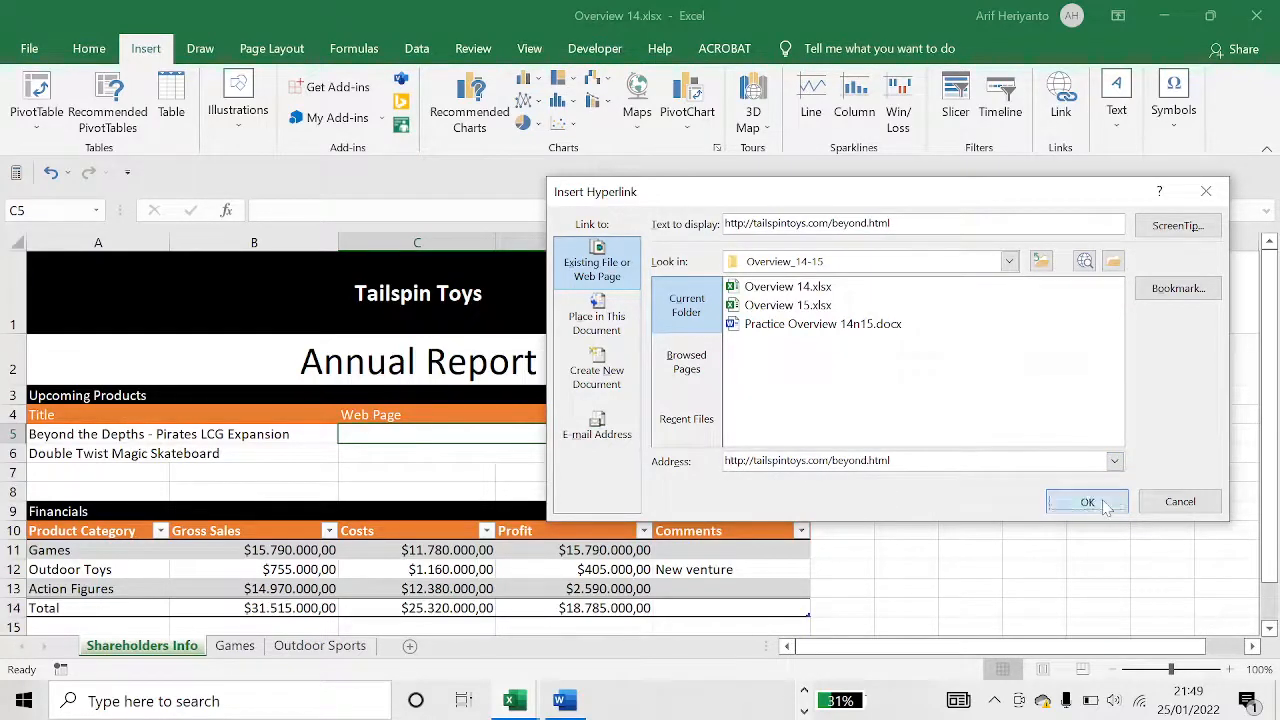
click(478, 460)
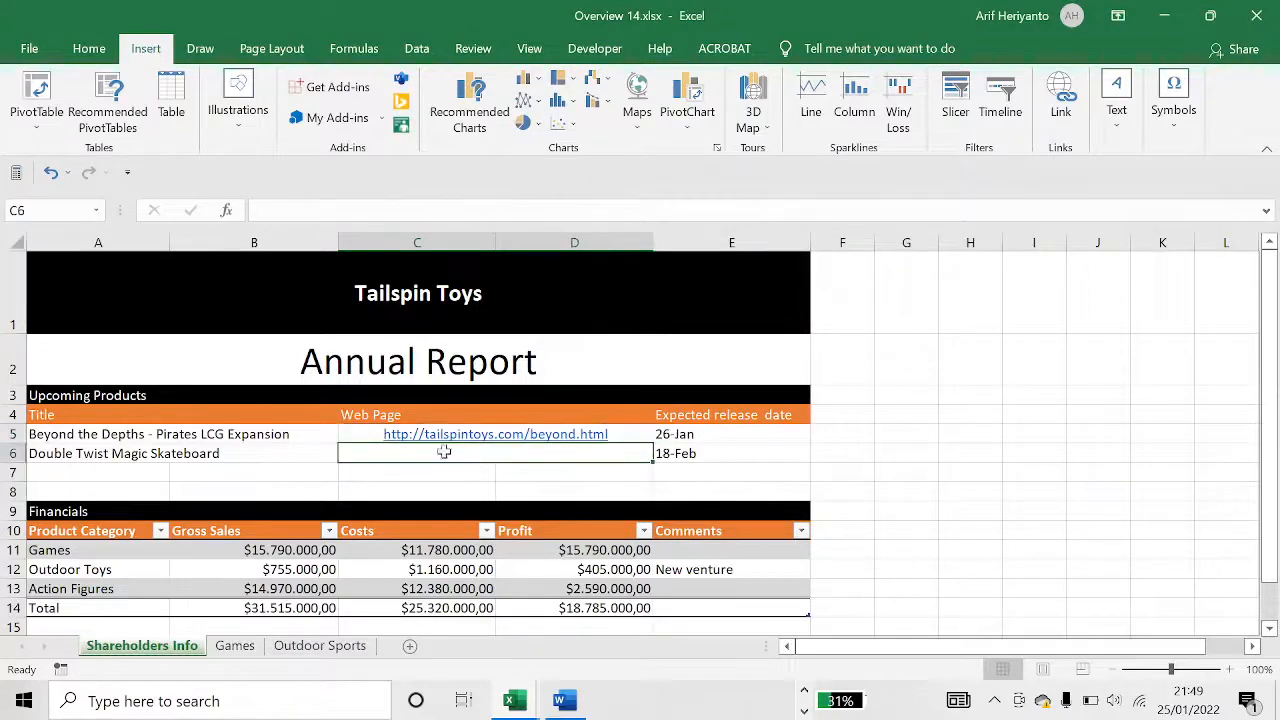
click(400, 472)
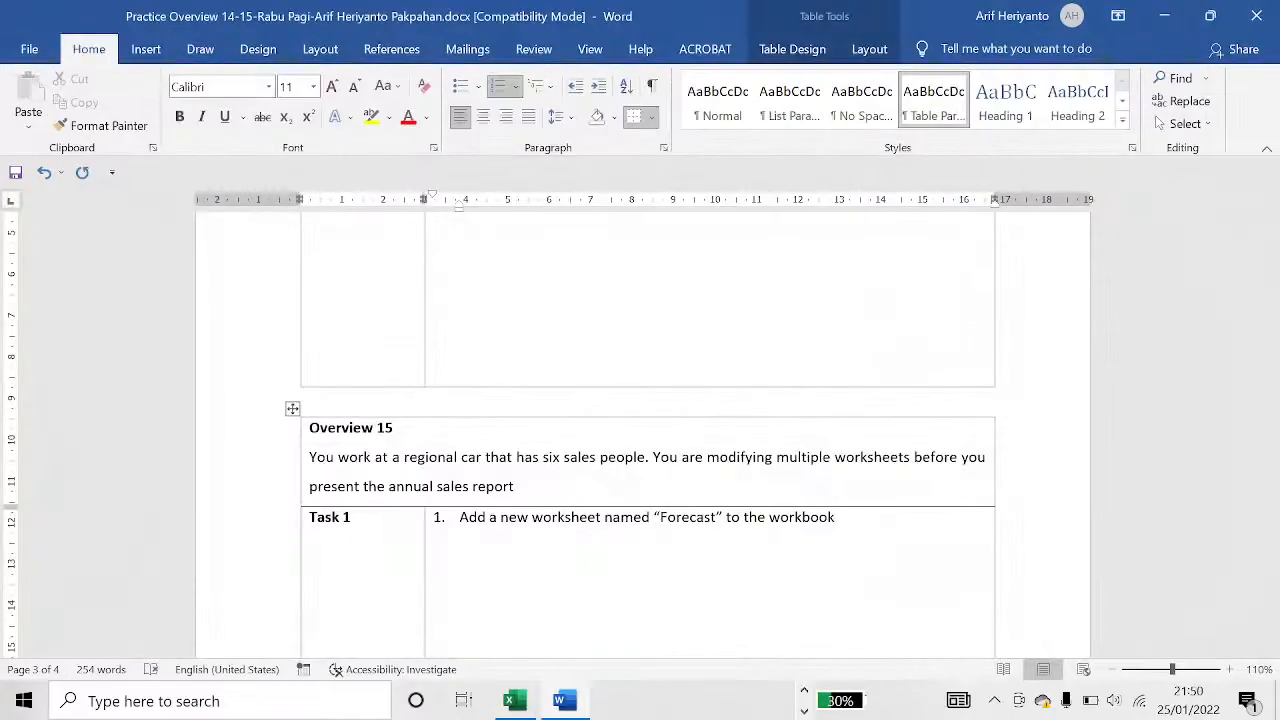
Undo the last numbering change in Task 1 of Overview 15 and select the word "Forecast" in the Word document.
key(ctrl+z)
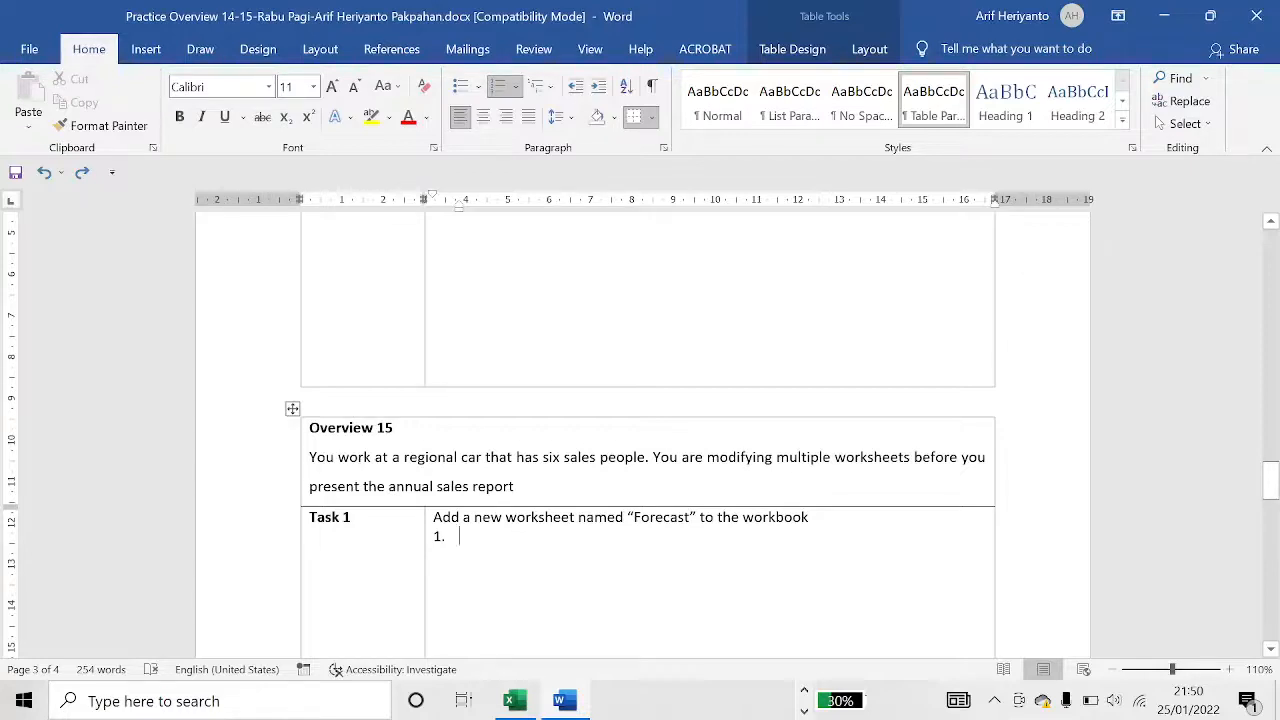
double_click(670, 517)
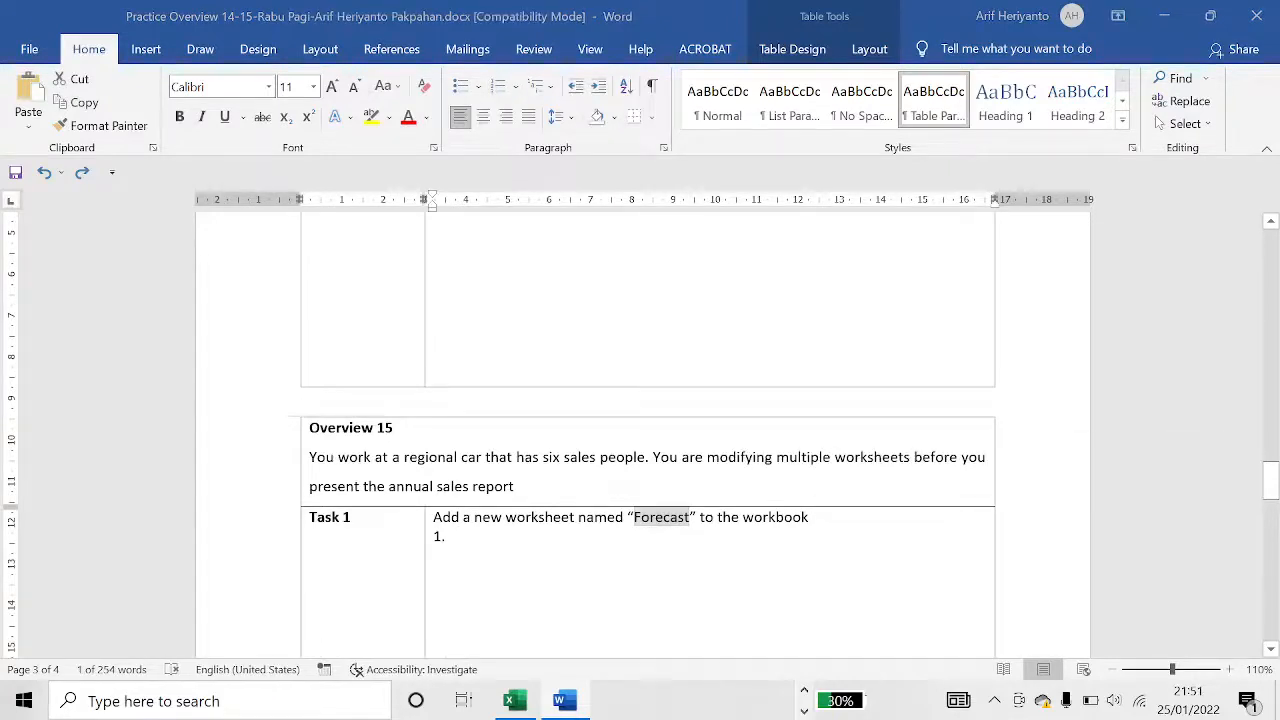
Switch to Overview 15.xlsx and add a new worksheet after the Data worksheet.
key(alt+Tab)
key(alt+Tab)
key(alt+Tab)
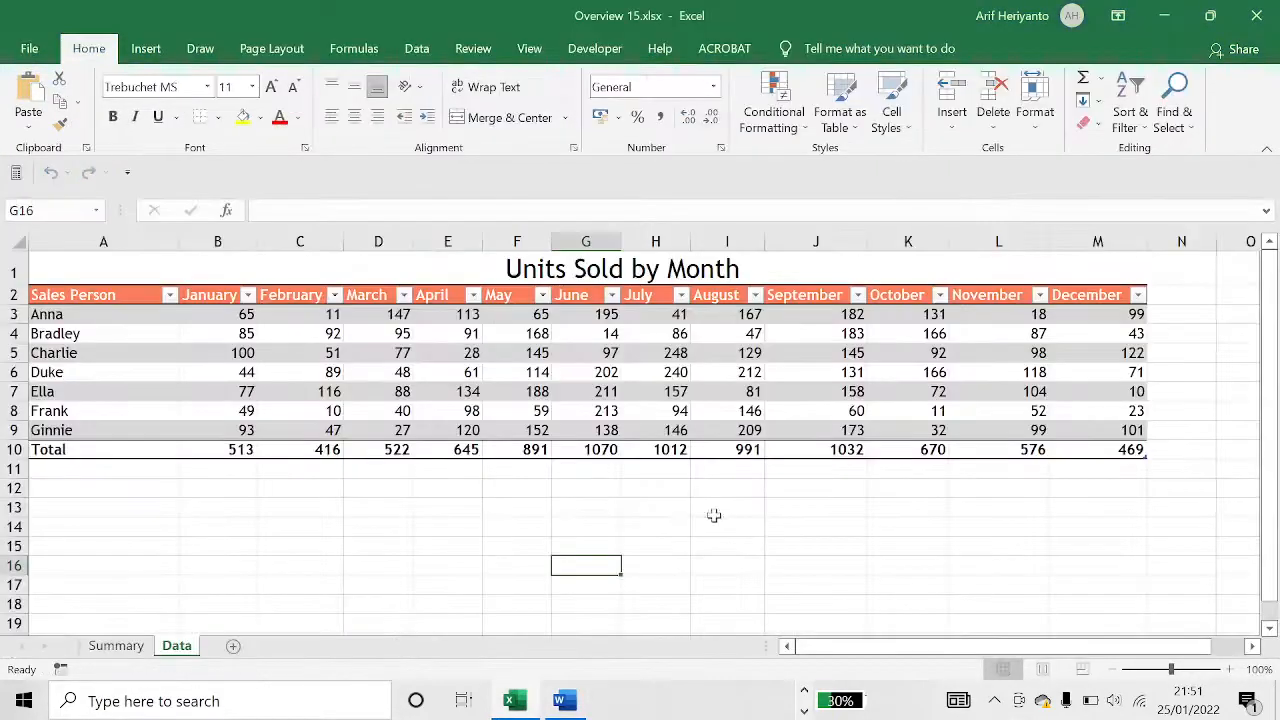
click(573, 508)
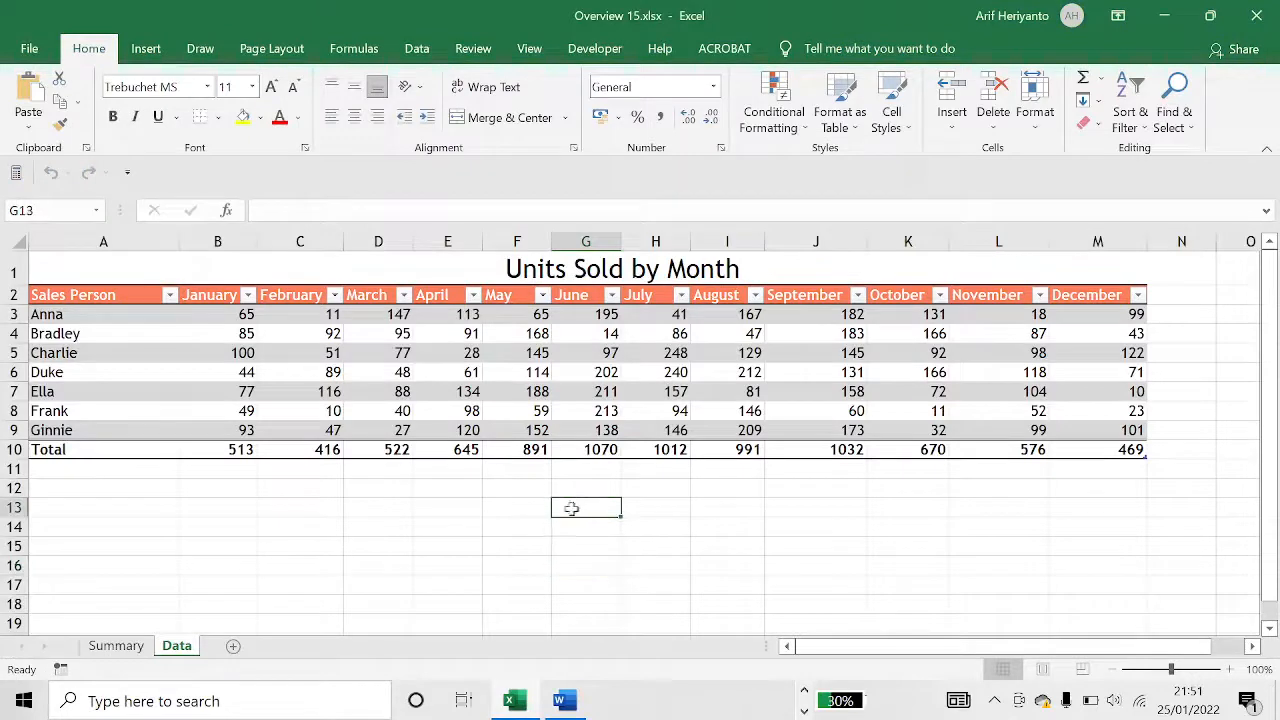
click(236, 649)
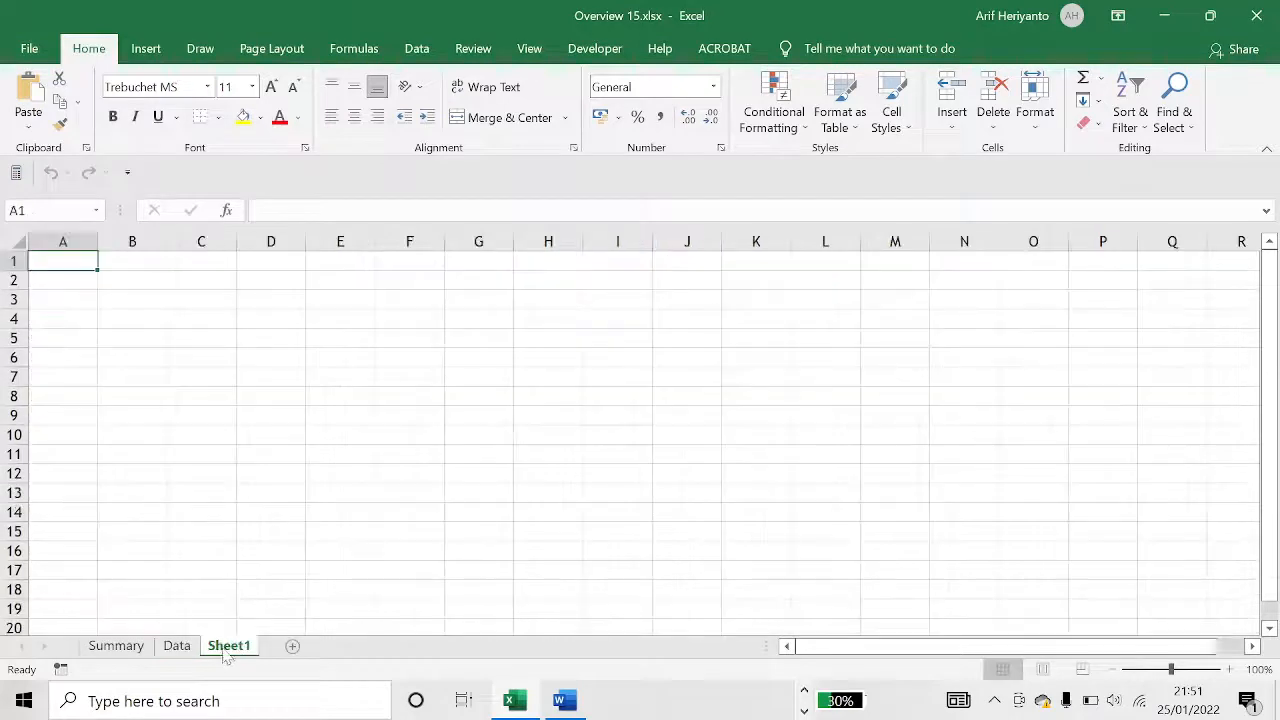
Rename the new worksheet as Forecast.
right_click(229, 646)
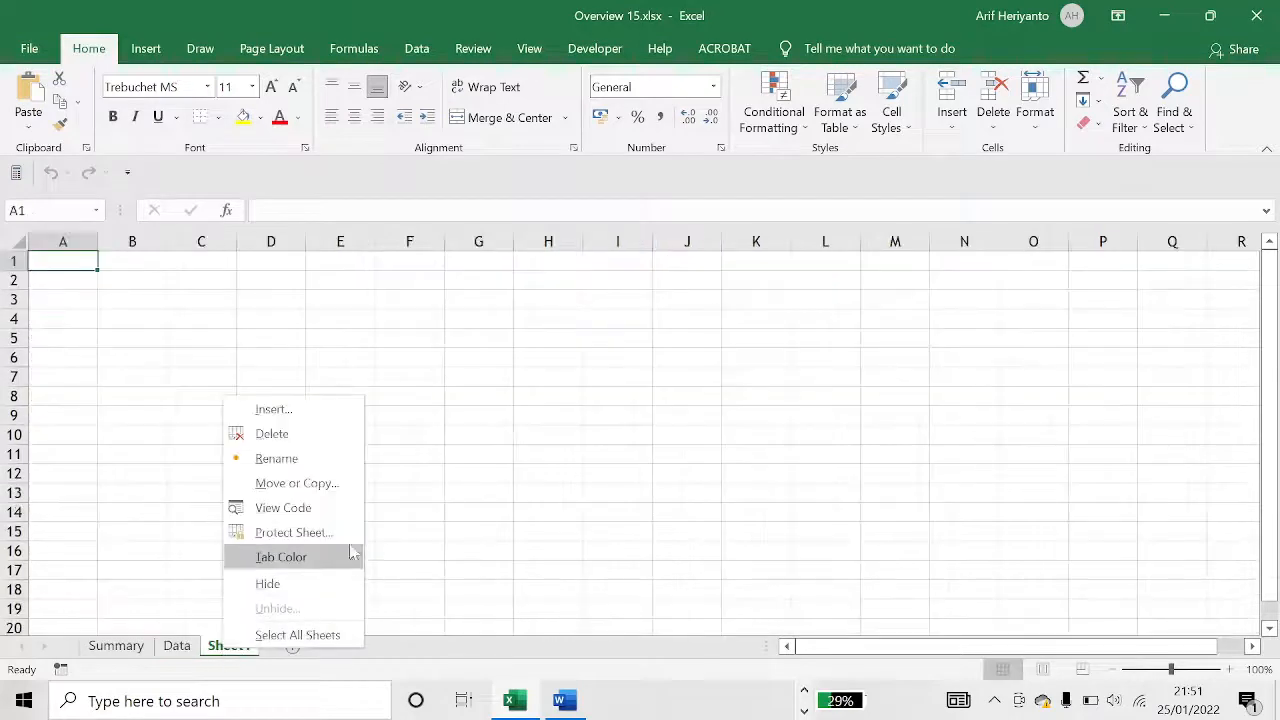
click(311, 456)
text(Forecast)
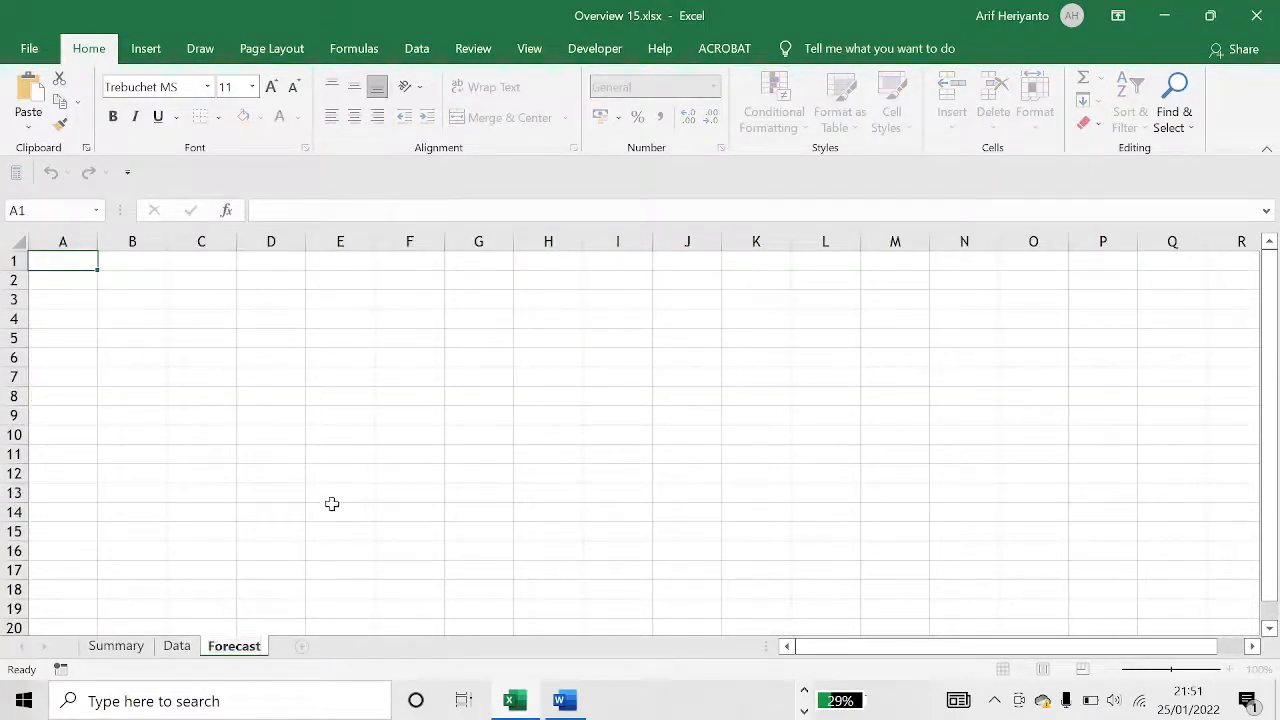
click(240, 380)
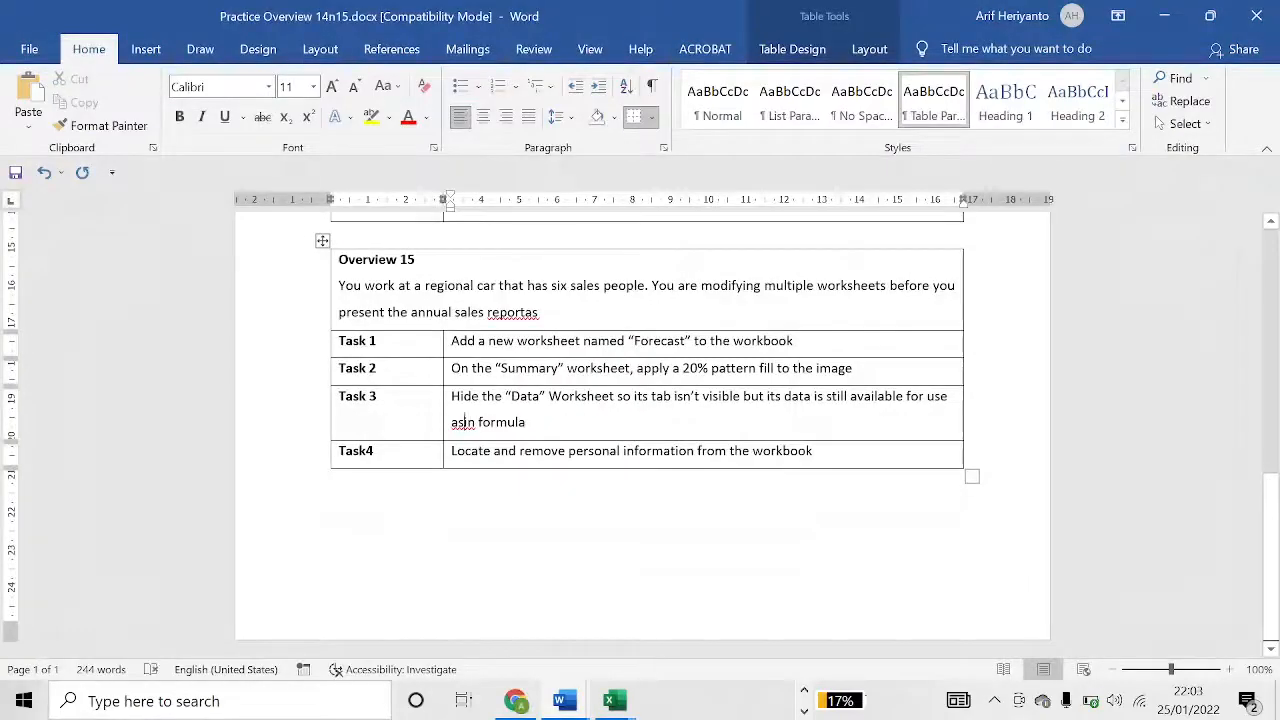
Undo the stray text in Task 3 of the Word document and hide the Data worksheet in Overview 15.xlsx.
key(ctrl+z)
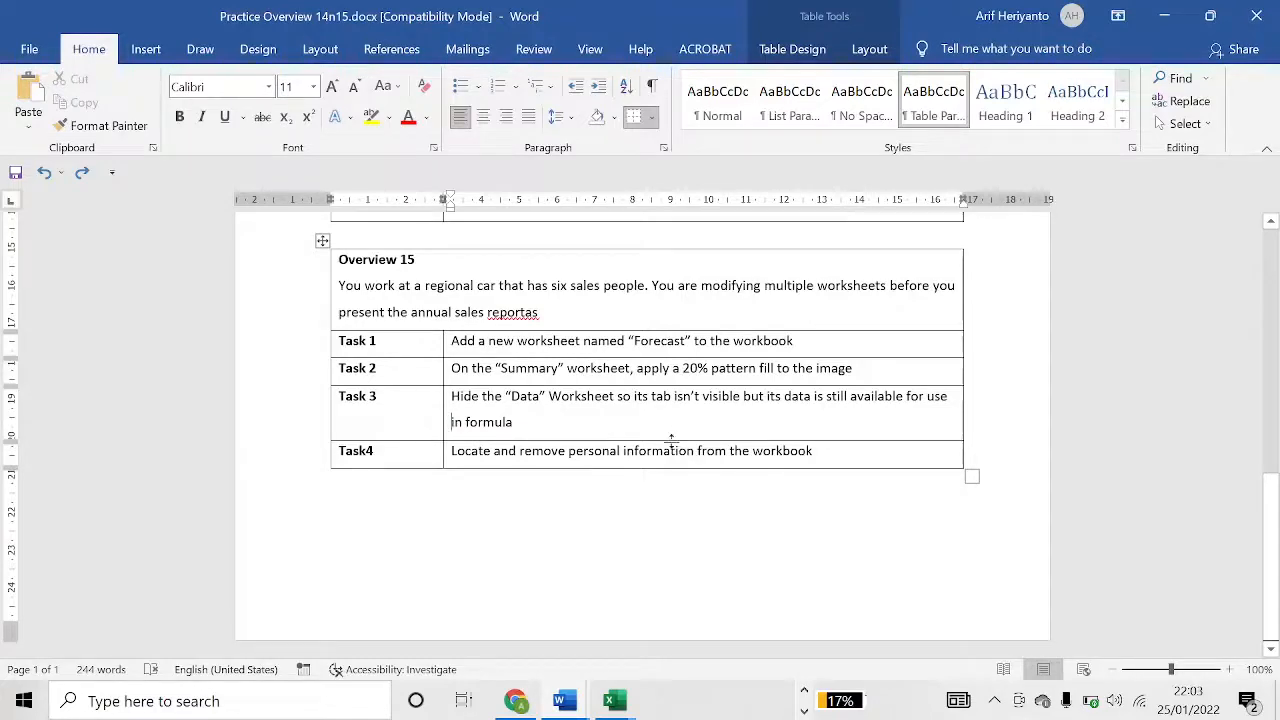
key(alt+Tab)
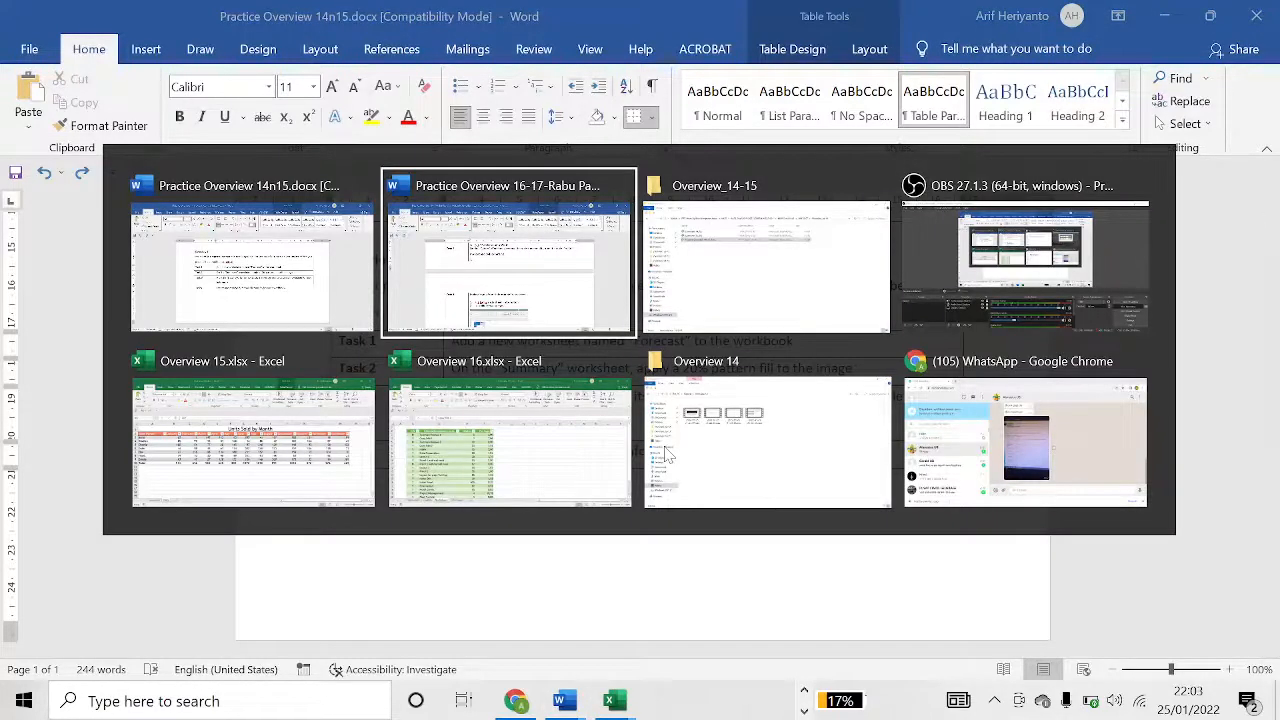
key(alt+Tab)
key(alt+Tab)
key(alt+Tab)
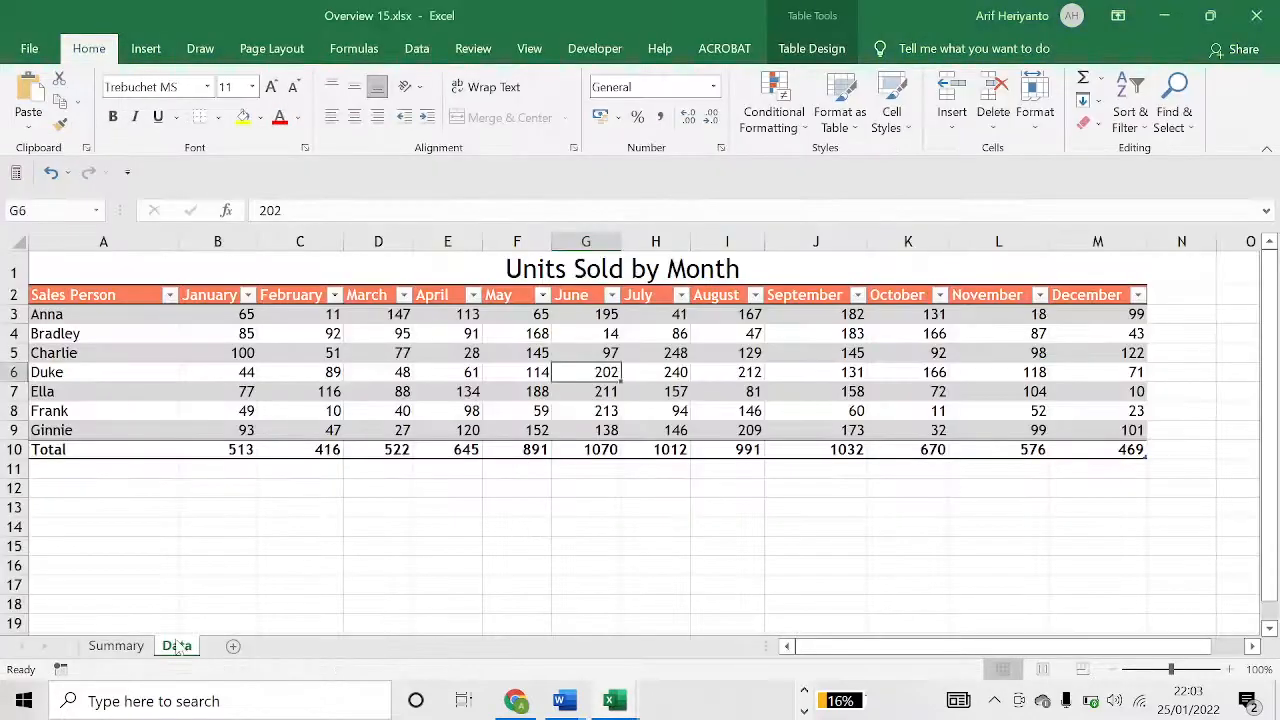
right_click(180, 648)
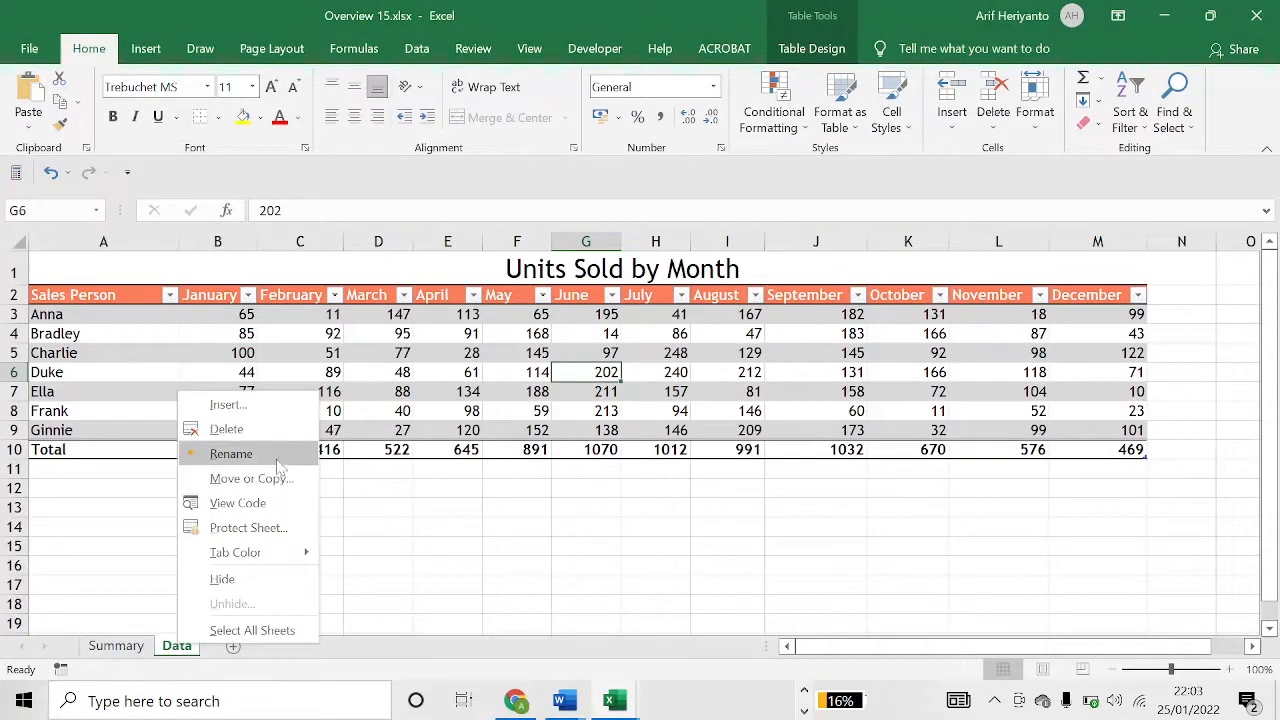
click(250, 578)
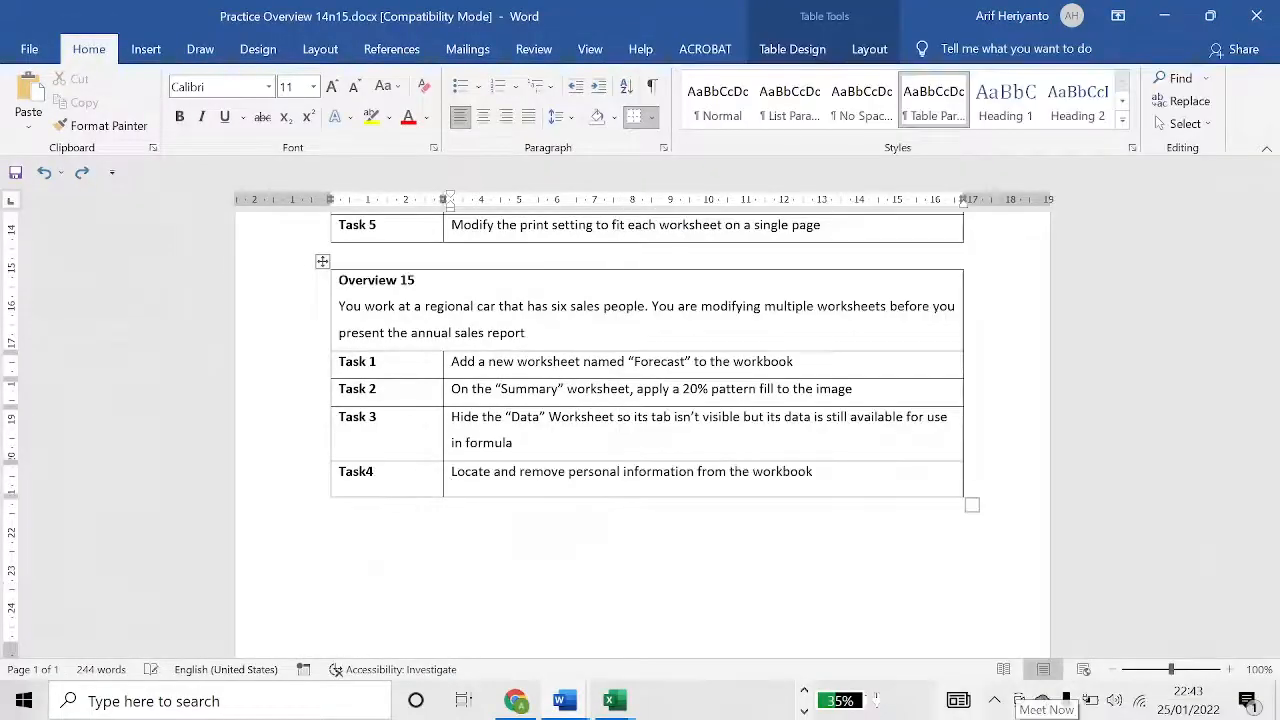
Switch to the Overview_14-15 folder in File Explorer and open Overview 15.xlsx.
mouse_move(958, 700)
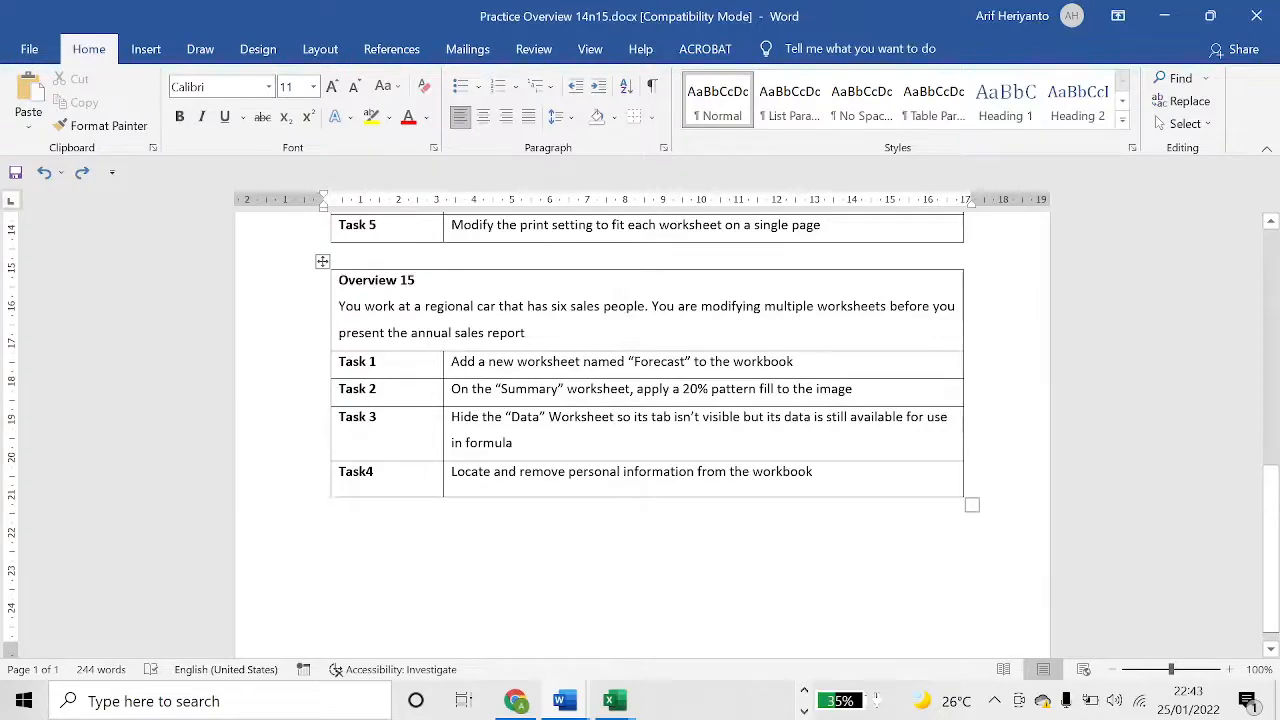
key(alt+Tab)
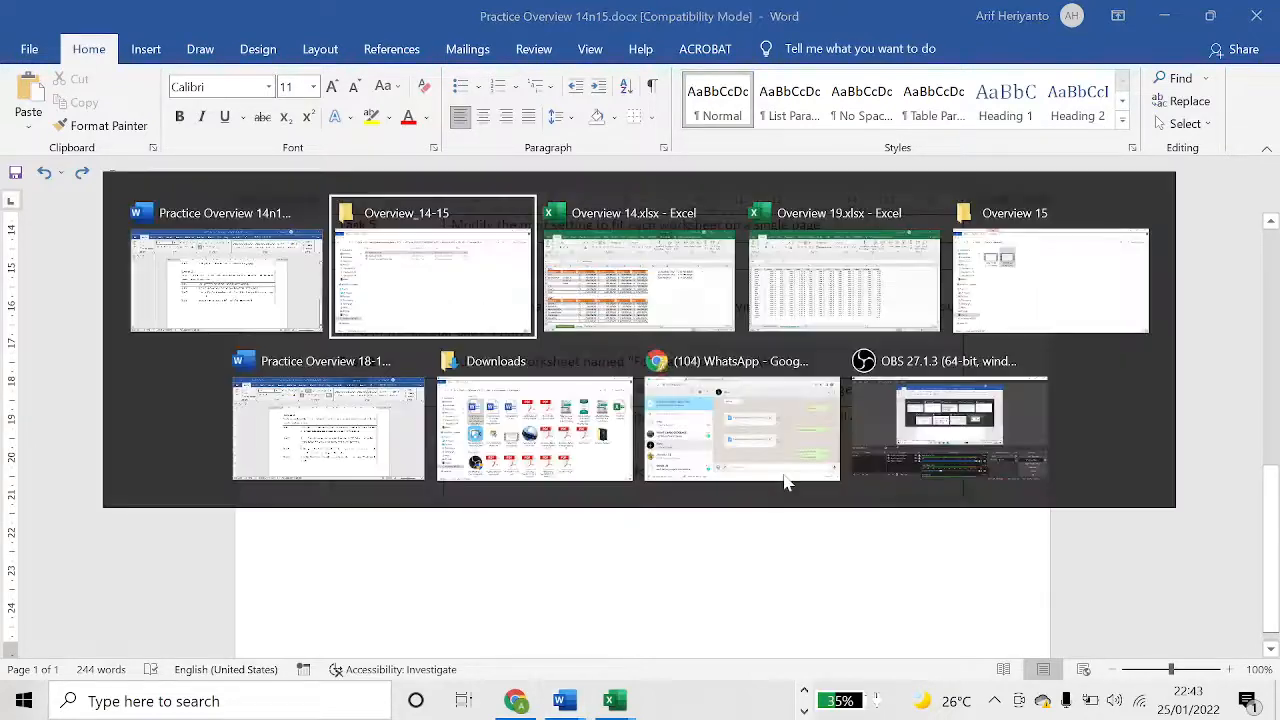
key(alt+Tab)
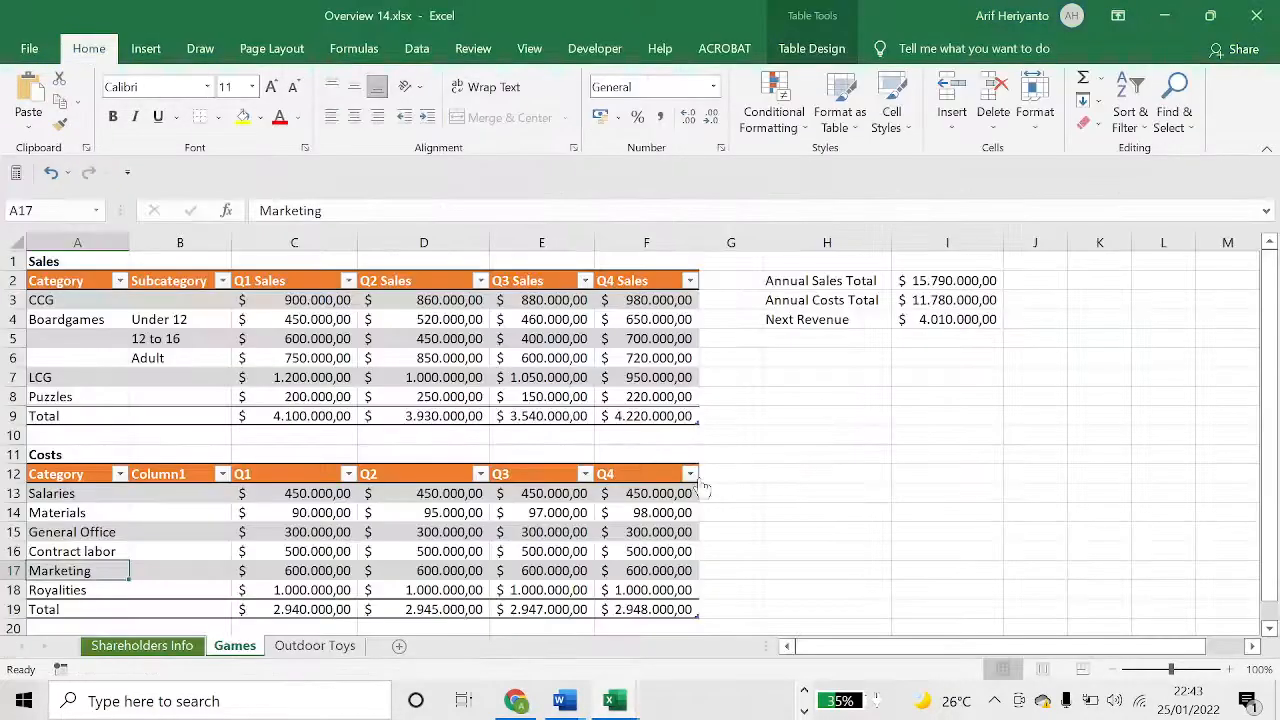
key(alt+Tab)
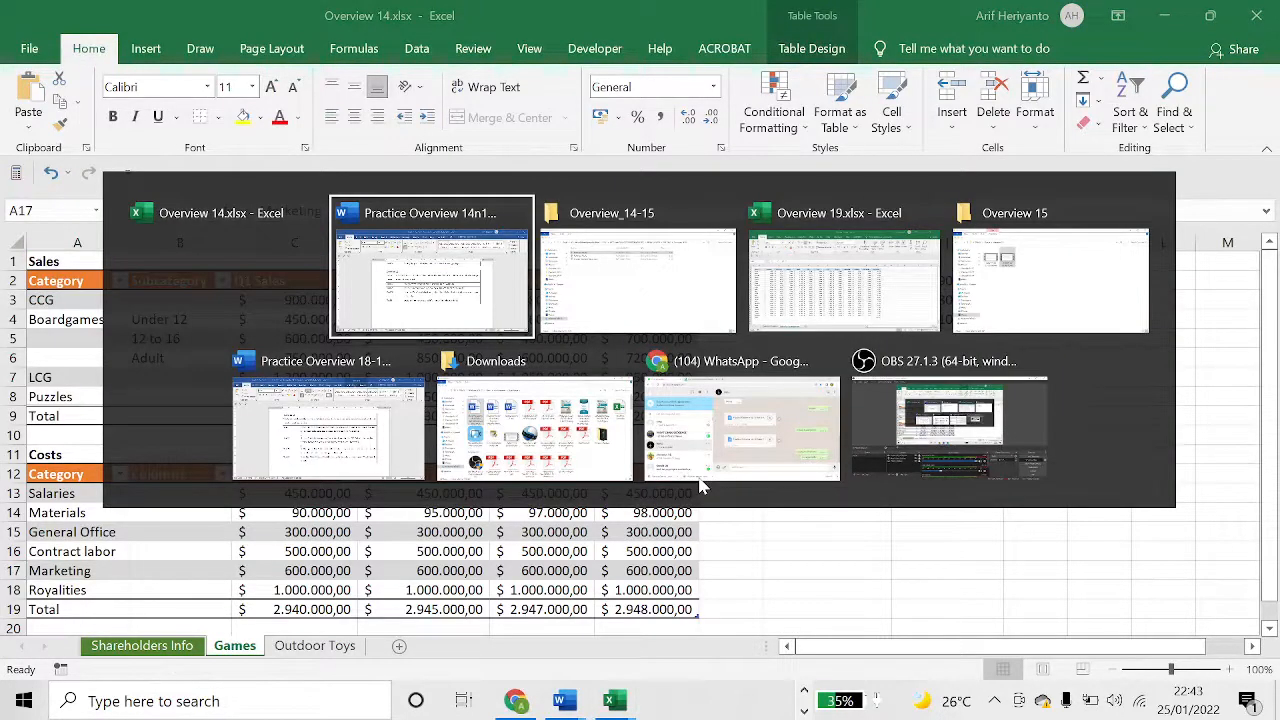
key(alt+Tab)
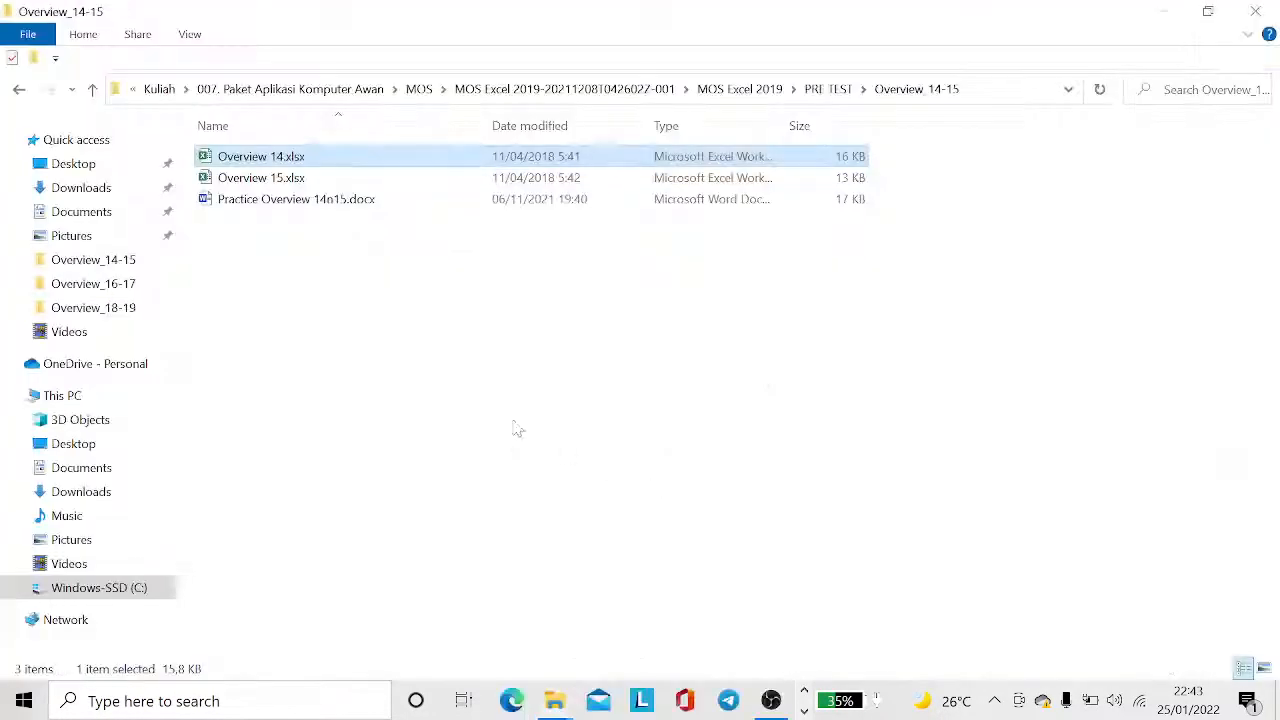
double_click(300, 177)
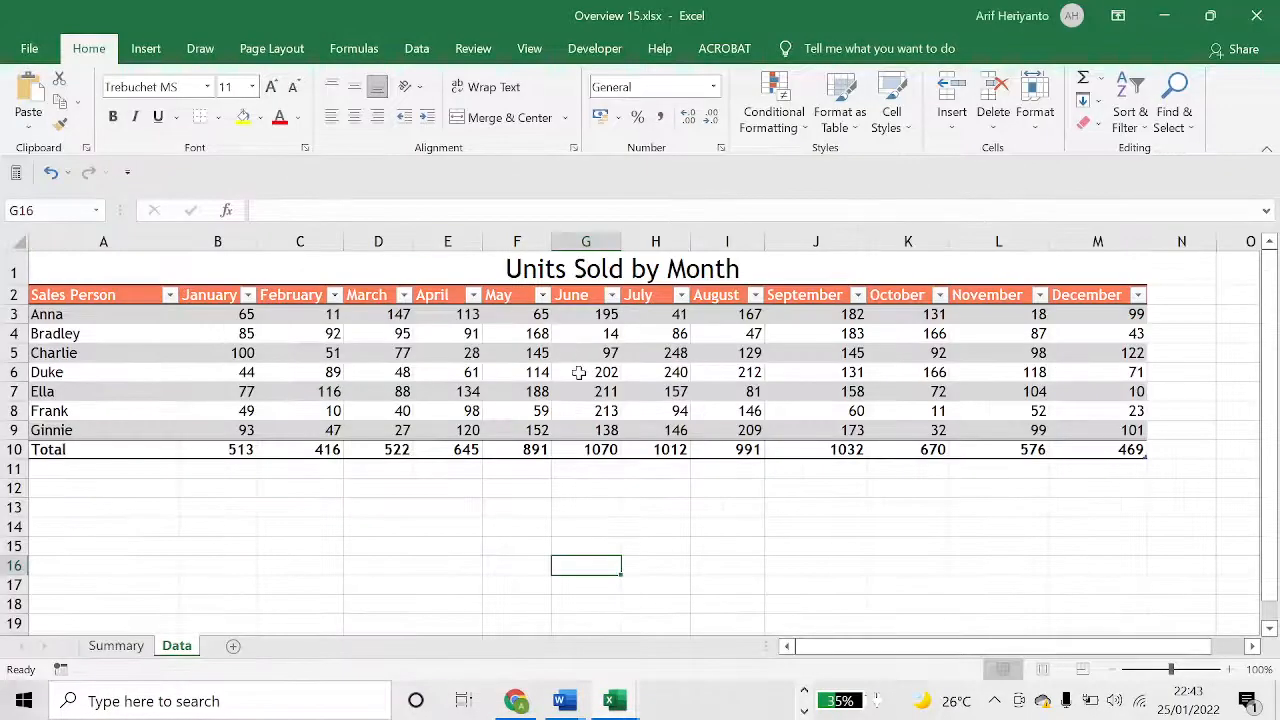
click(466, 395)
Inspect the workbook for hidden properties and personal information with the Document Inspector, keeping the default content checks.
click(29, 48)
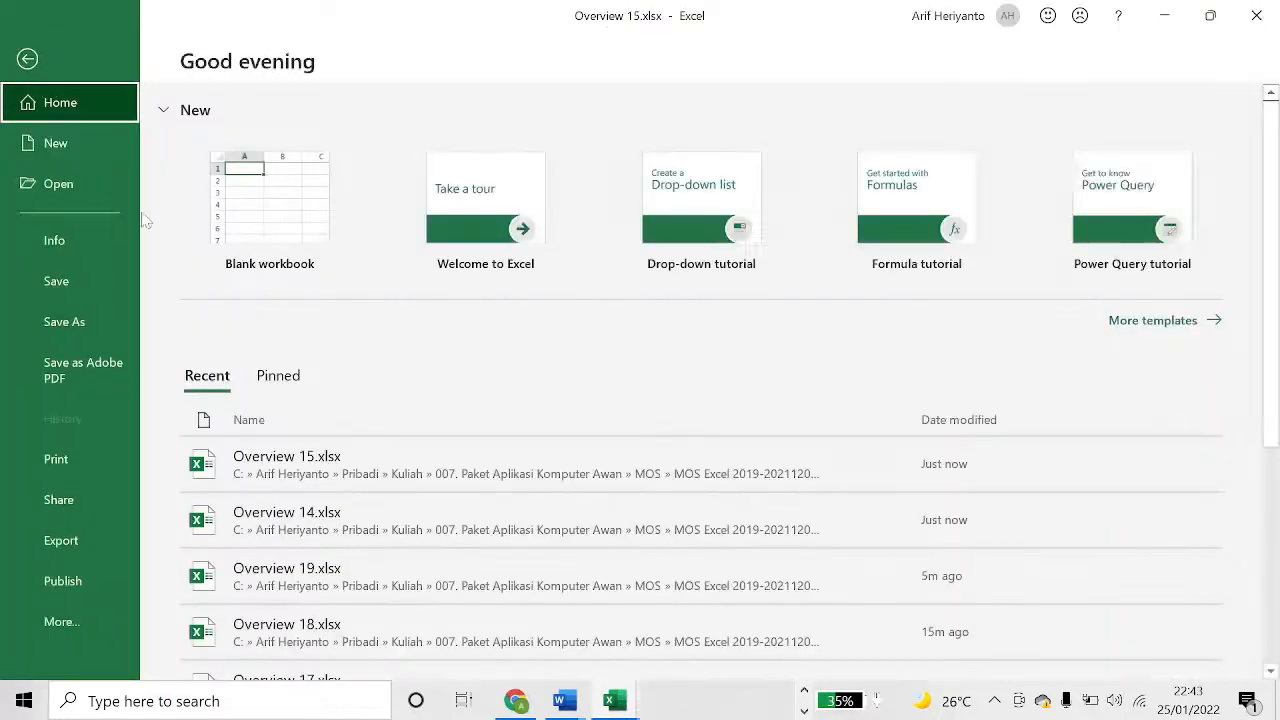
click(120, 240)
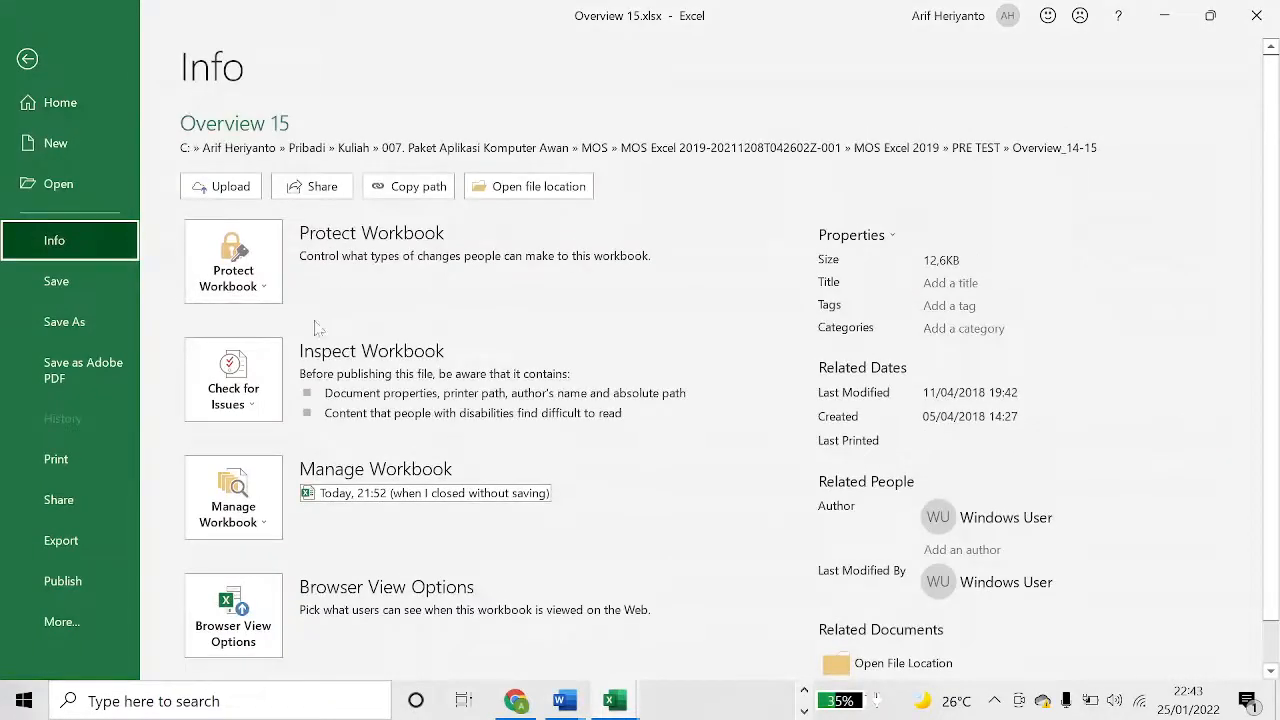
click(232, 392)
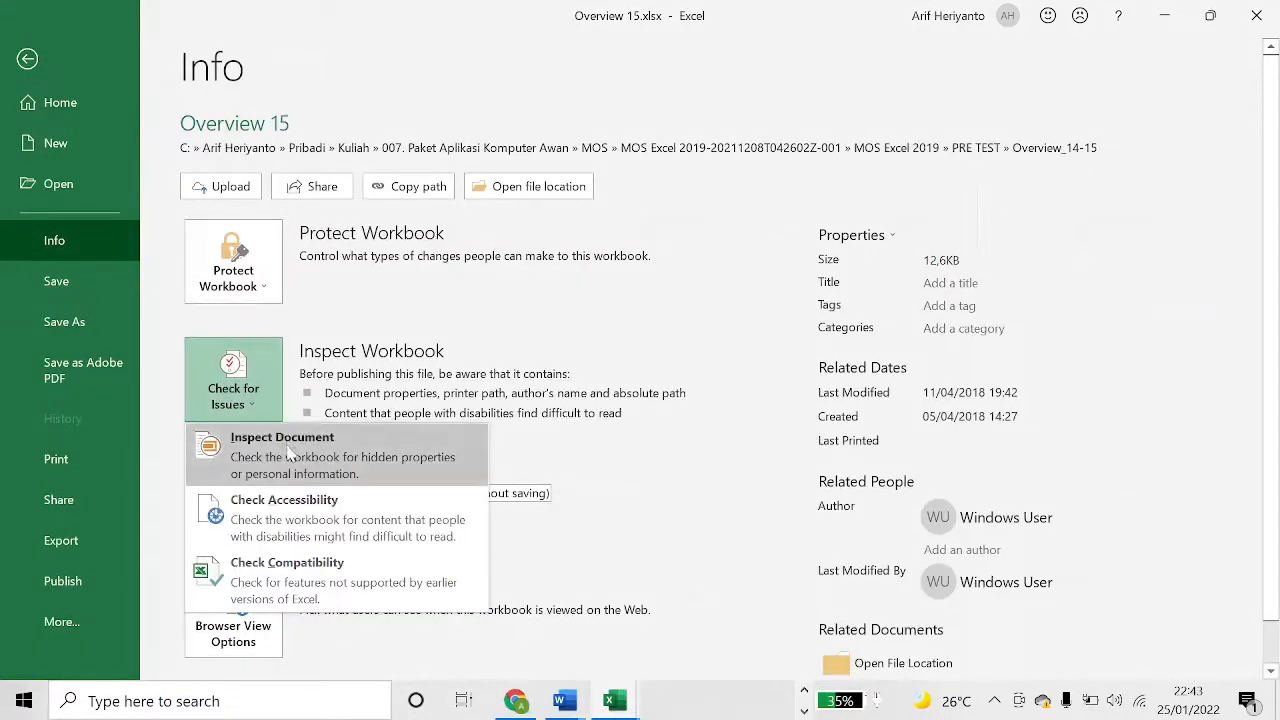
click(288, 450)
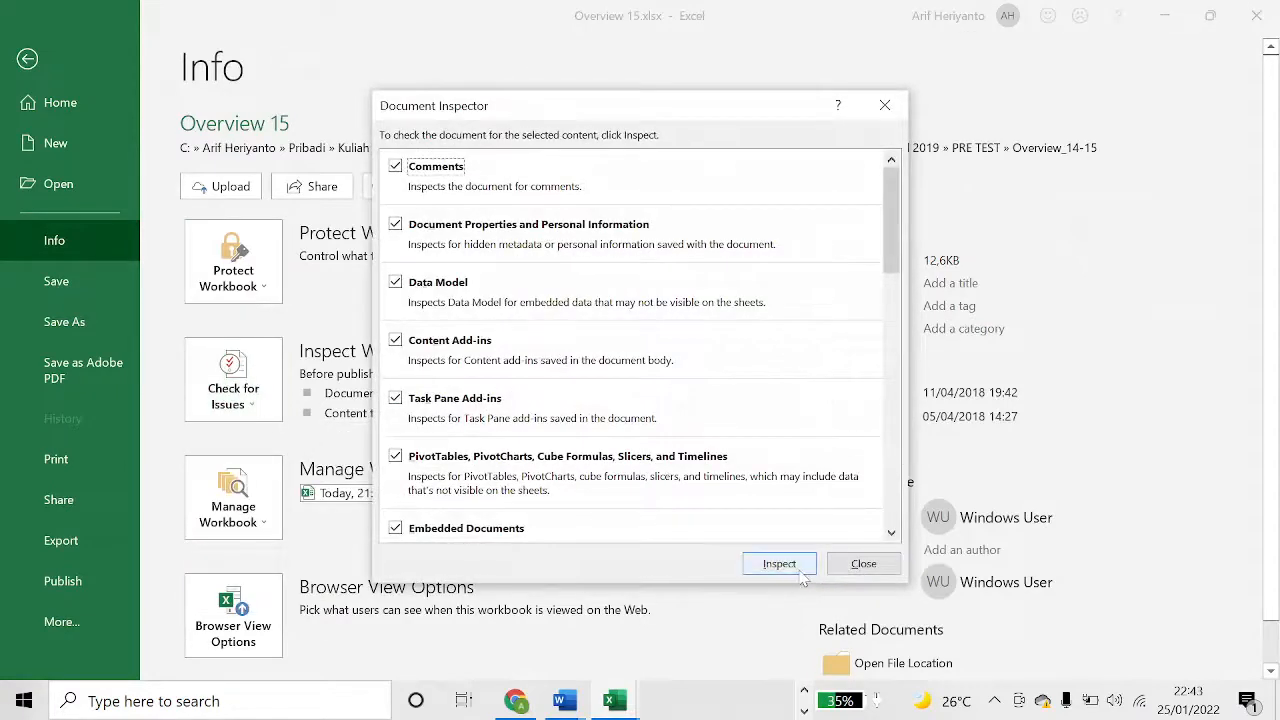
click(802, 570)
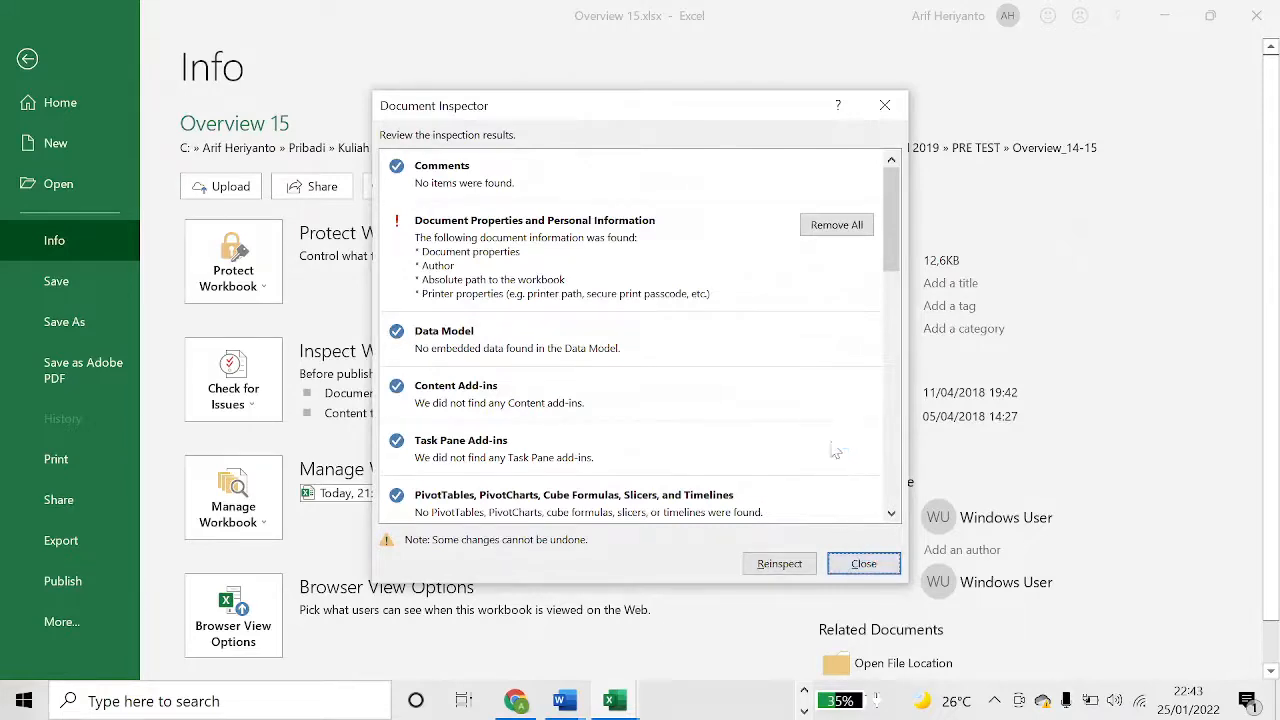
click(863, 564)
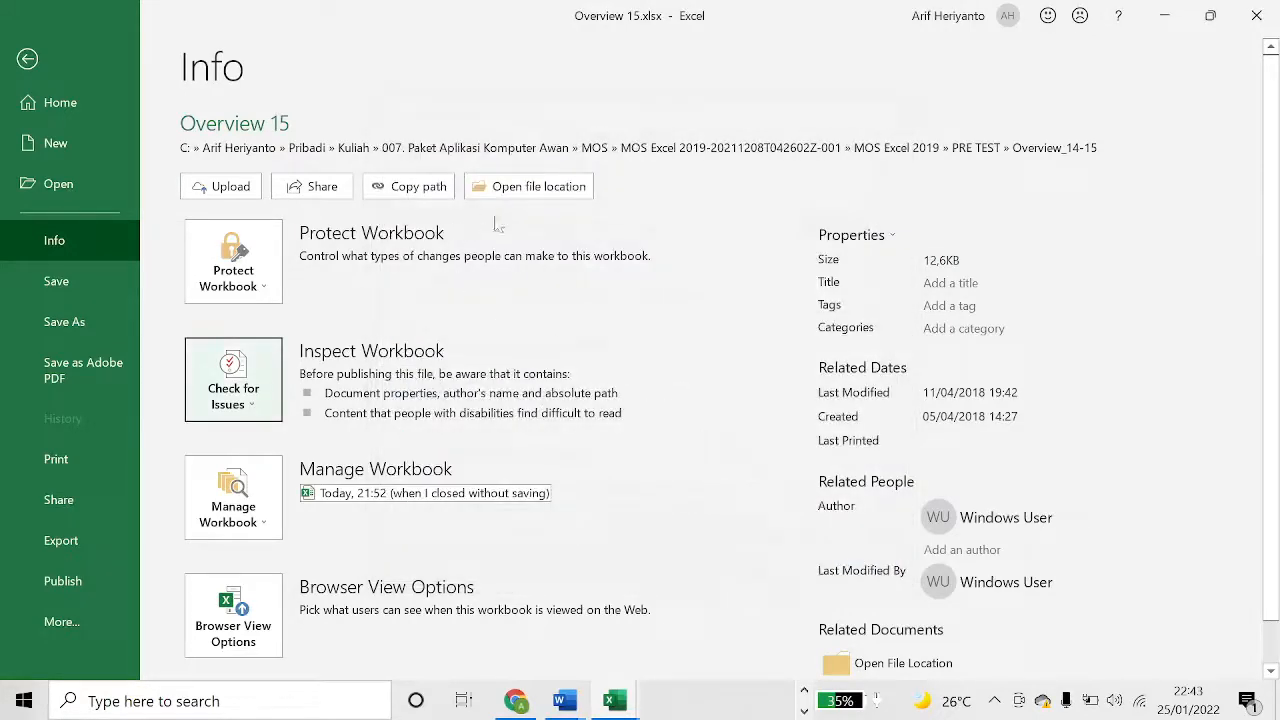
click(52, 68)
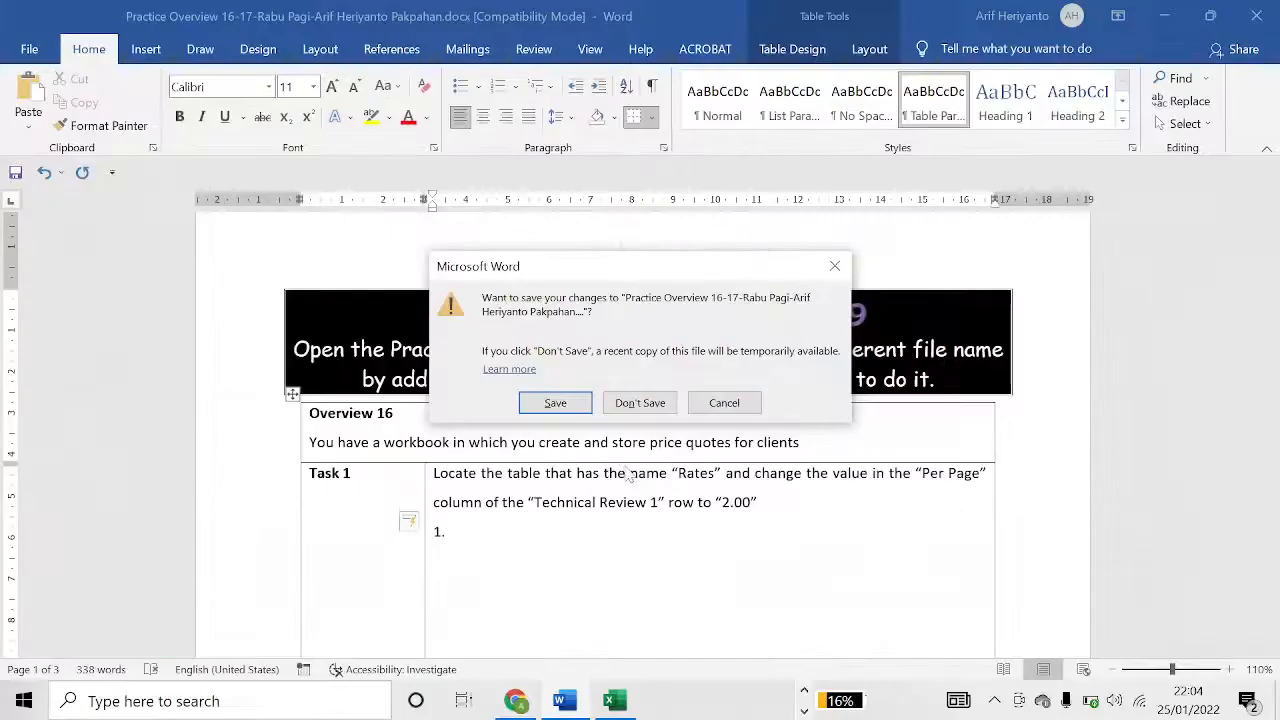
Switch to Overview 16.xlsx and set the Per Page value of Technical Review 1 to 2 on the Worksheet sheet.
click(636, 478)
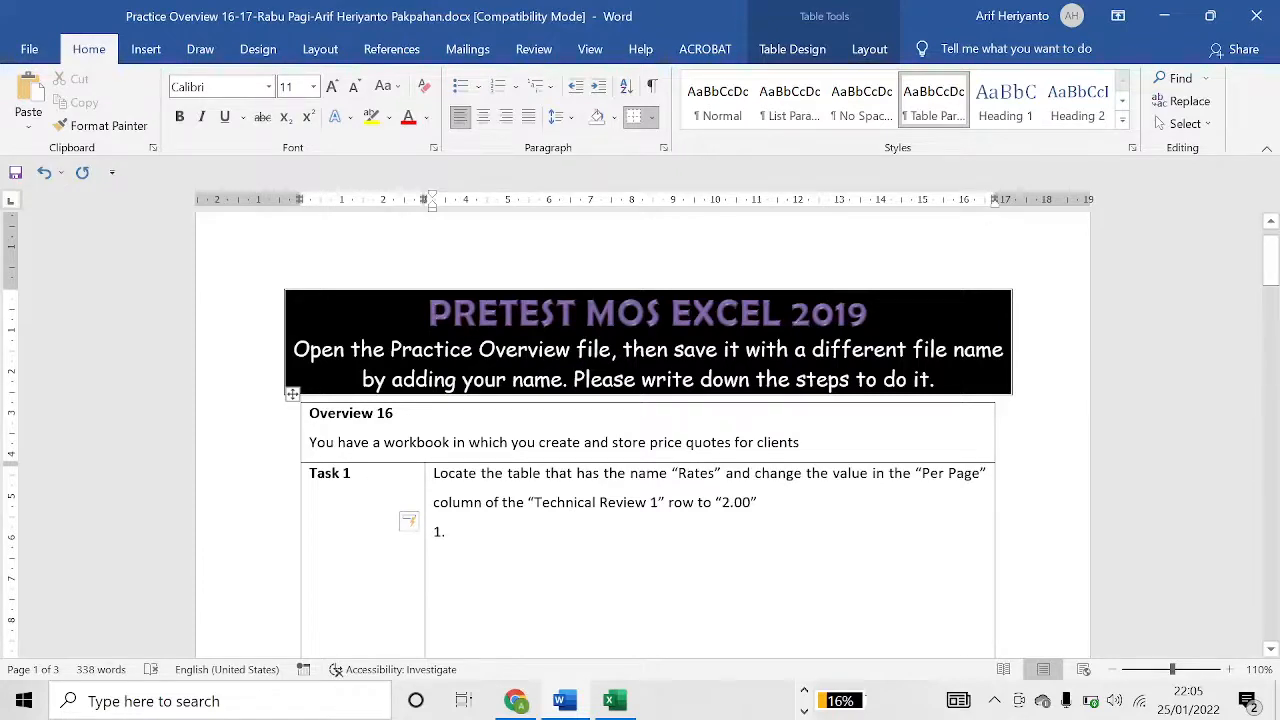
key(alt+Tab)
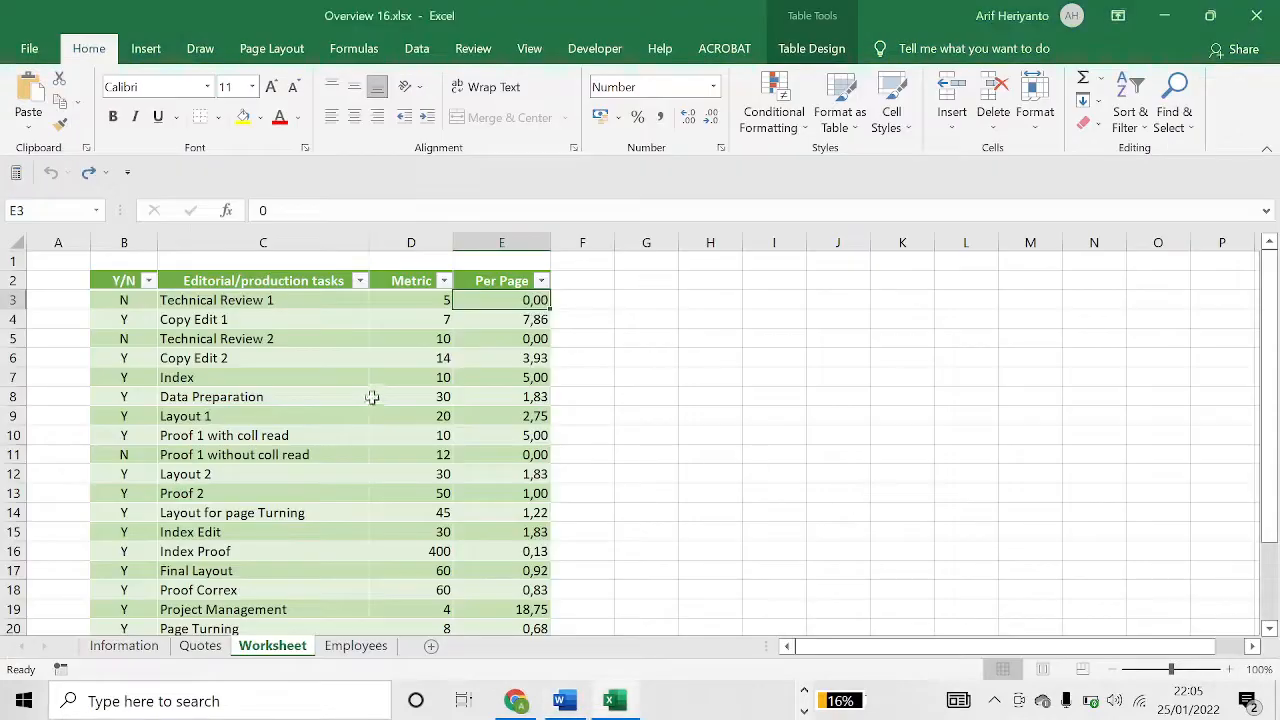
click(362, 394)
click(264, 316)
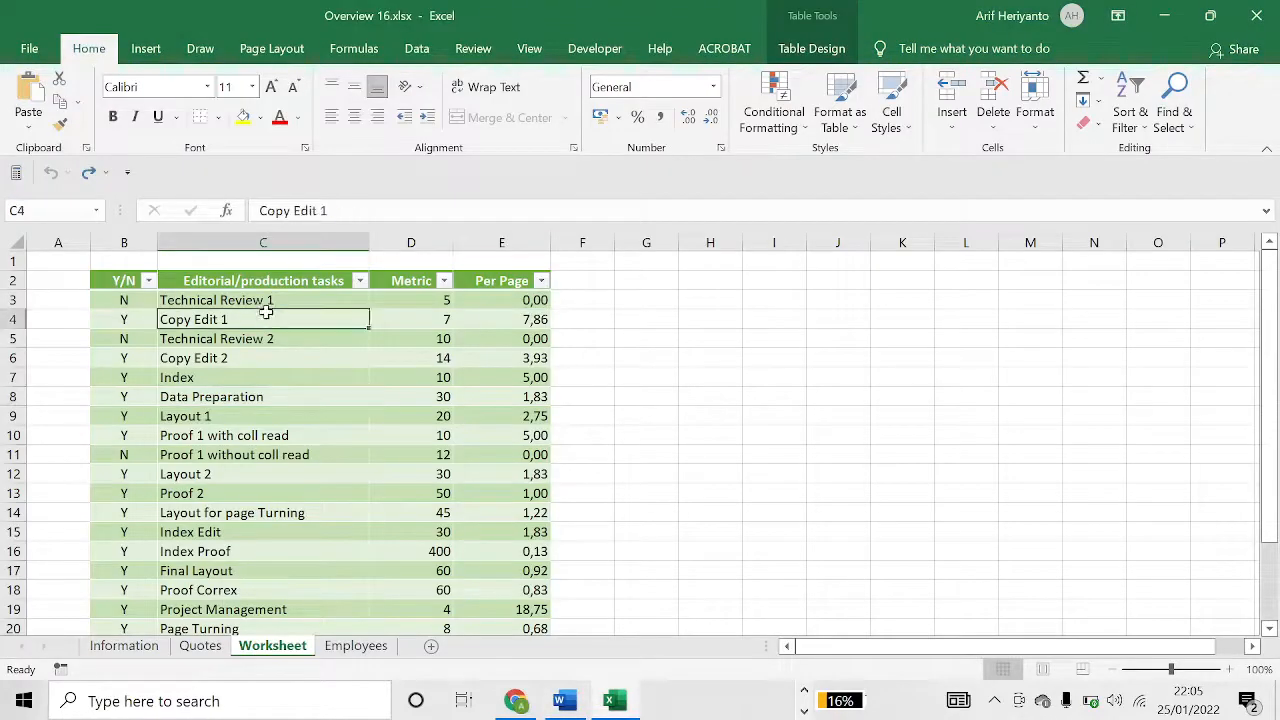
click(537, 316)
click(538, 301)
text(2)
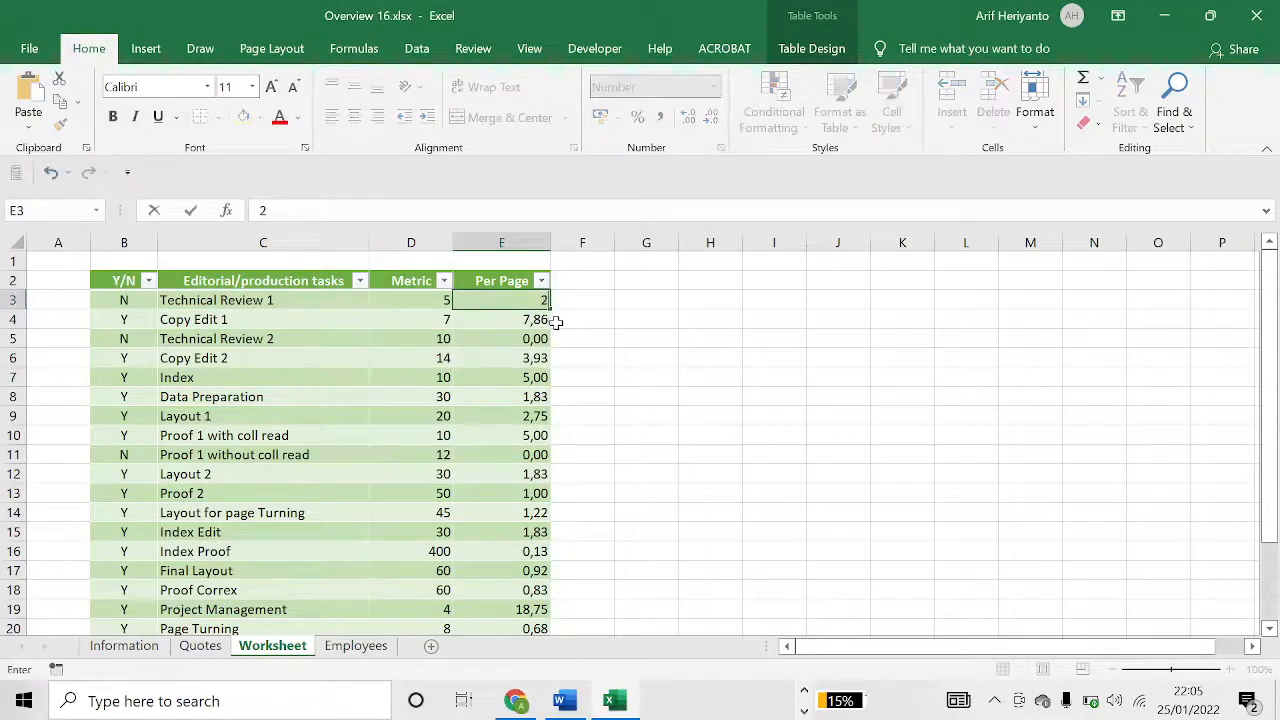
key(Return)
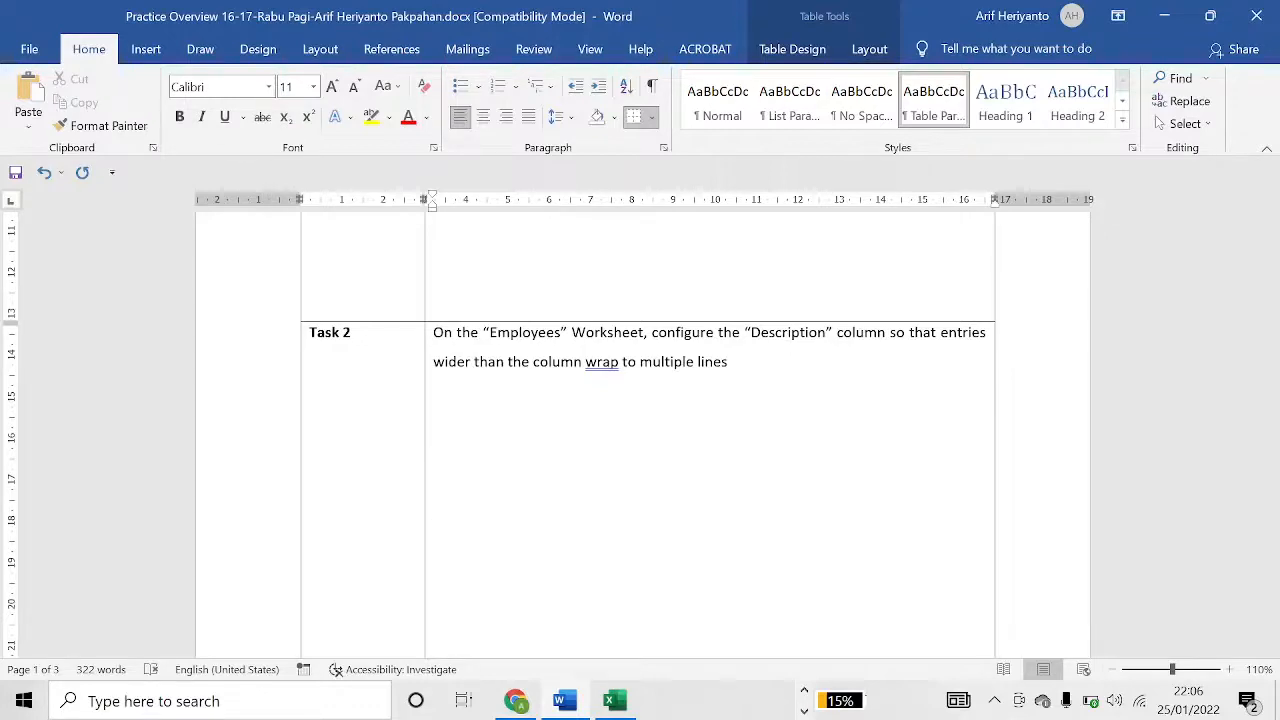
Return to Overview 16.xlsx and select the entire Description column on the Employees worksheet.
key(alt+Tab)
key(alt+Tab)
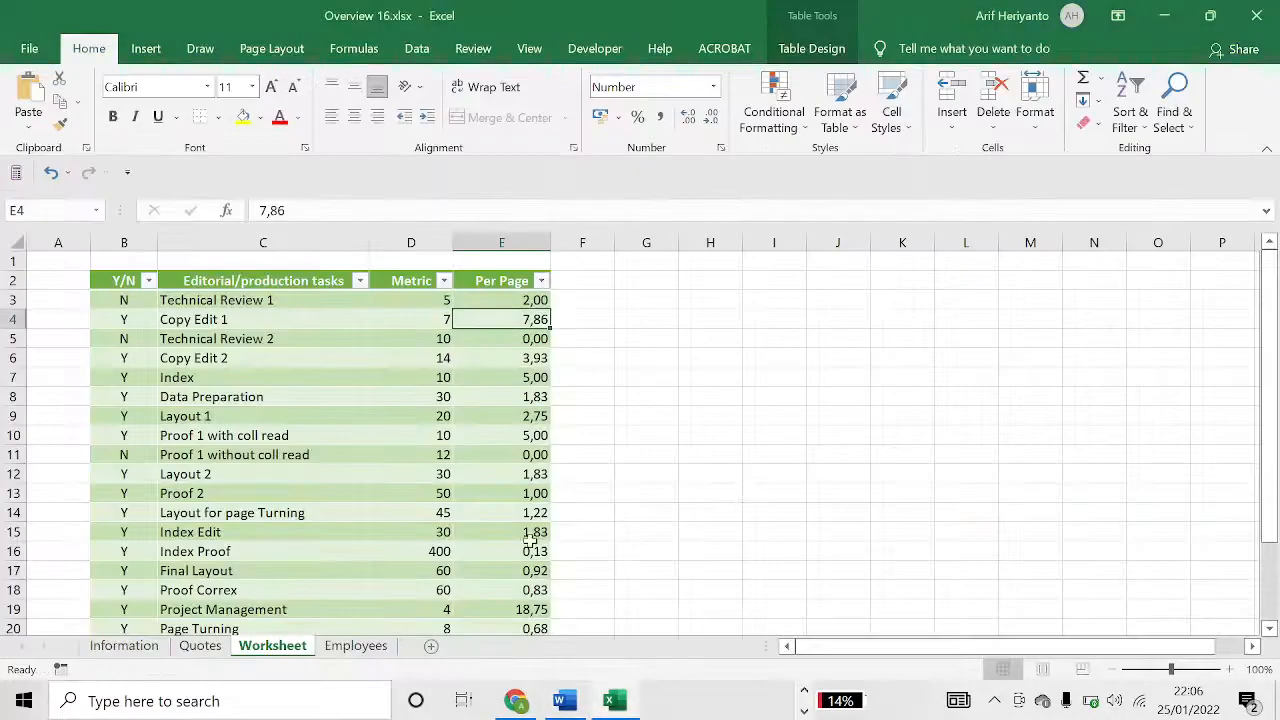
click(355, 645)
click(595, 383)
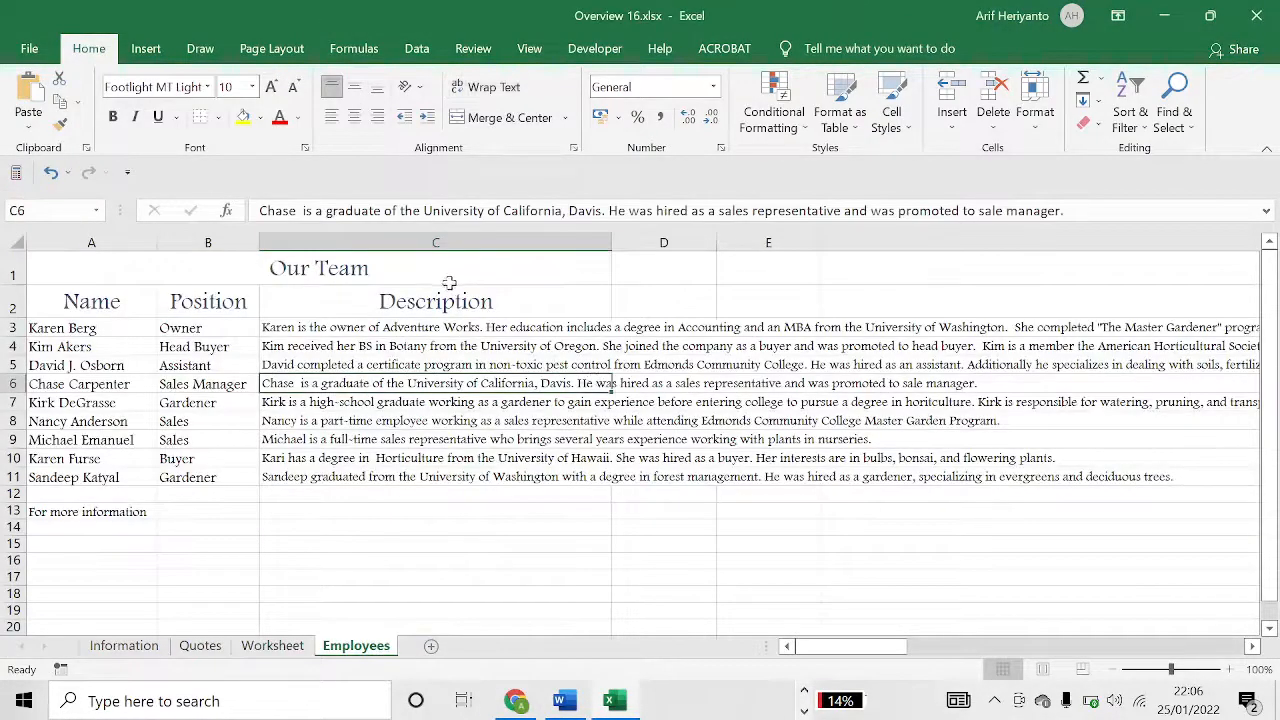
click(584, 314)
click(584, 328)
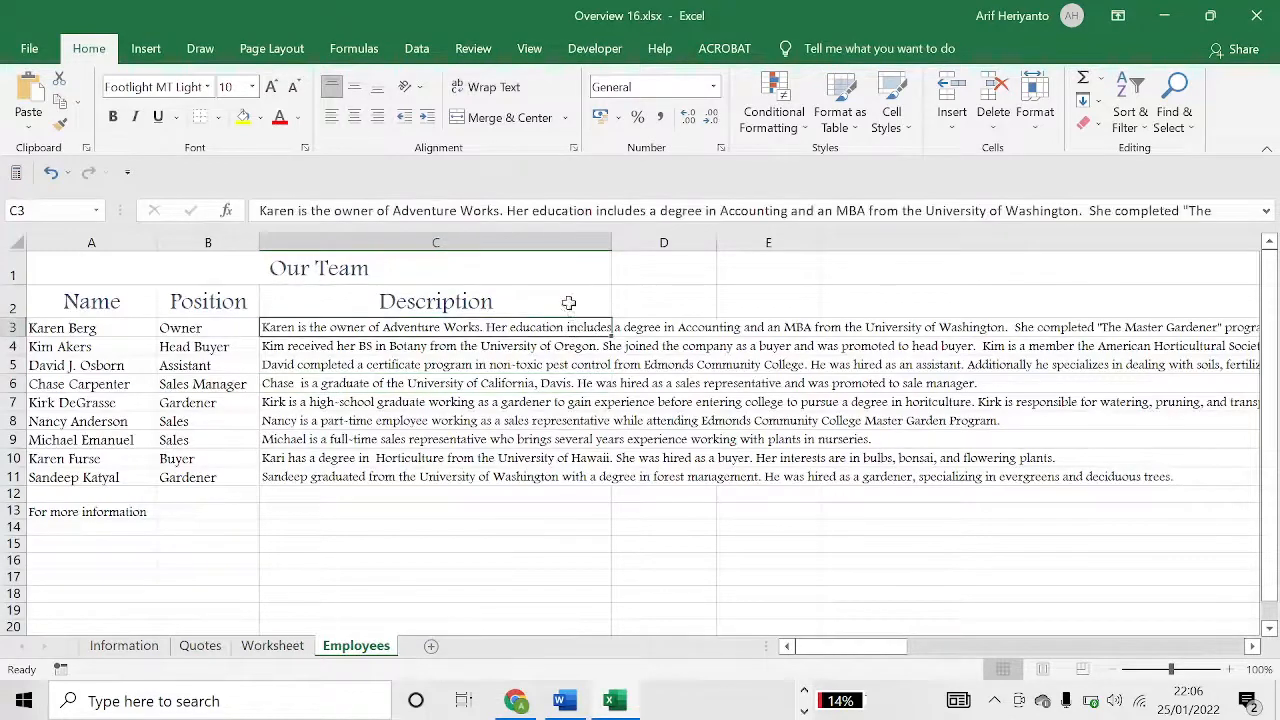
click(542, 241)
click(673, 308)
click(530, 257)
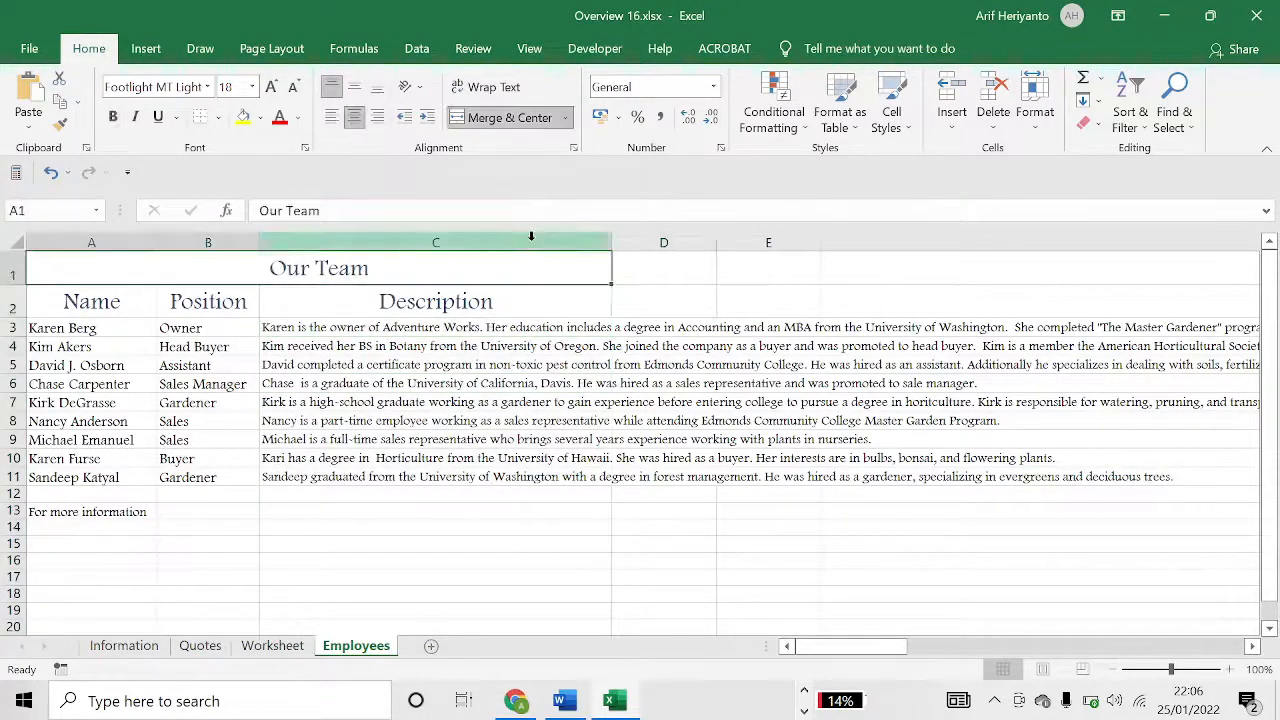
click(531, 240)
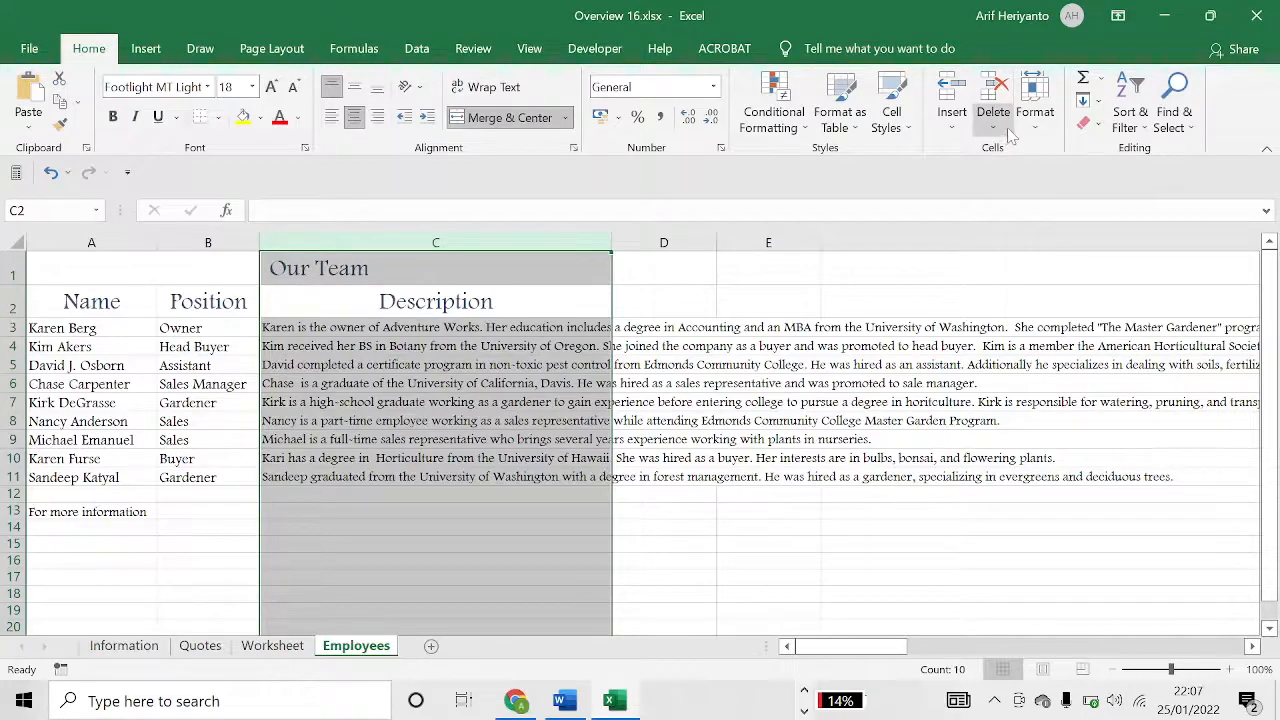
click(1045, 126)
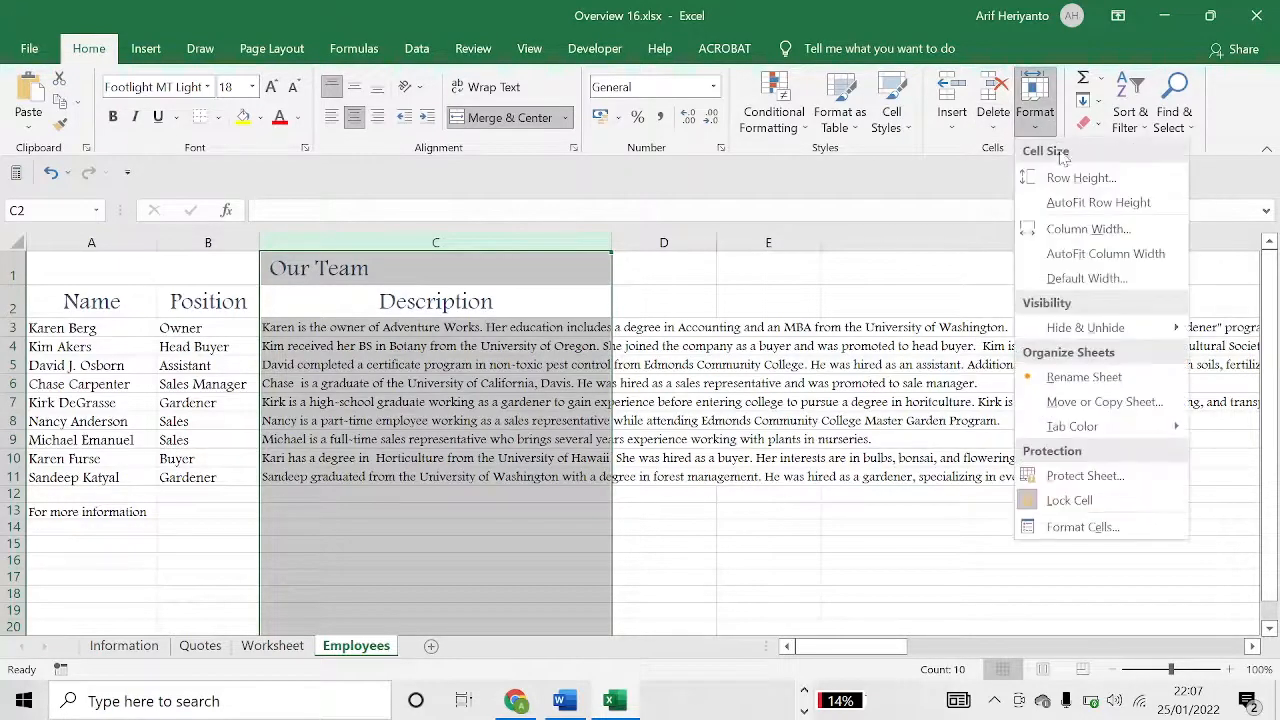
click(1090, 234)
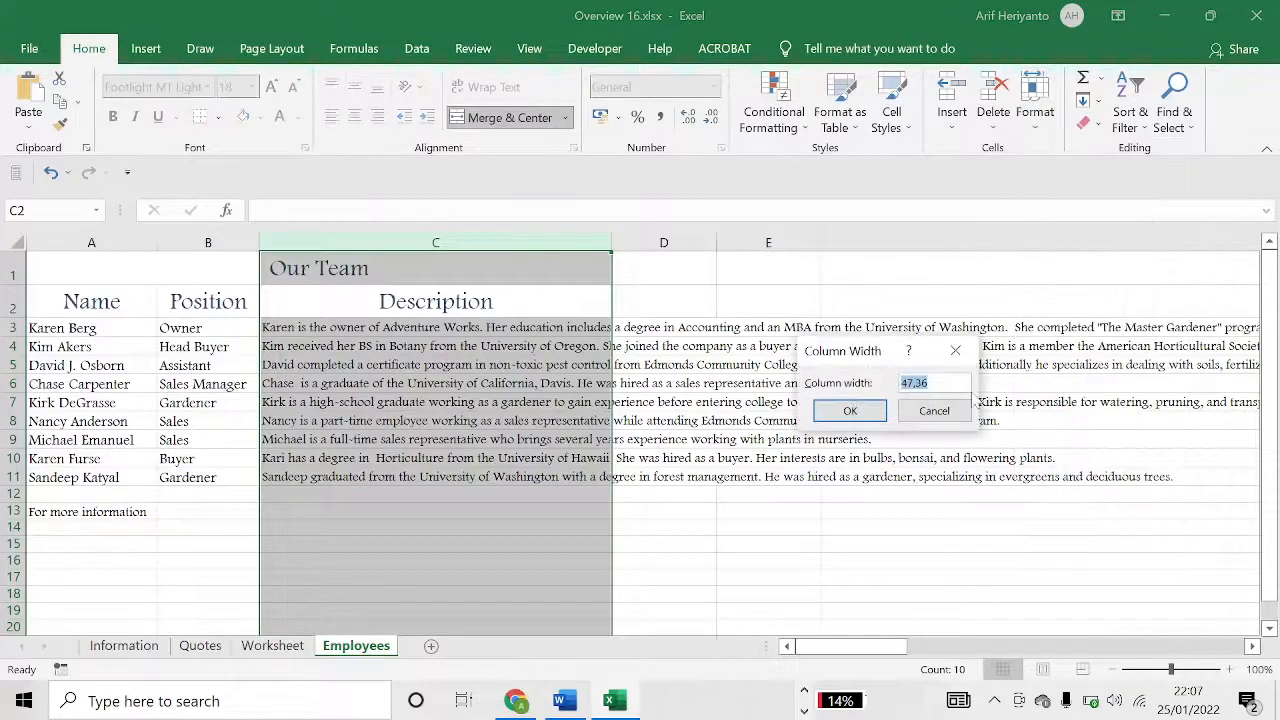
click(934, 410)
AutoFit the width of the Description column on the Employees worksheet.
click(1035, 112)
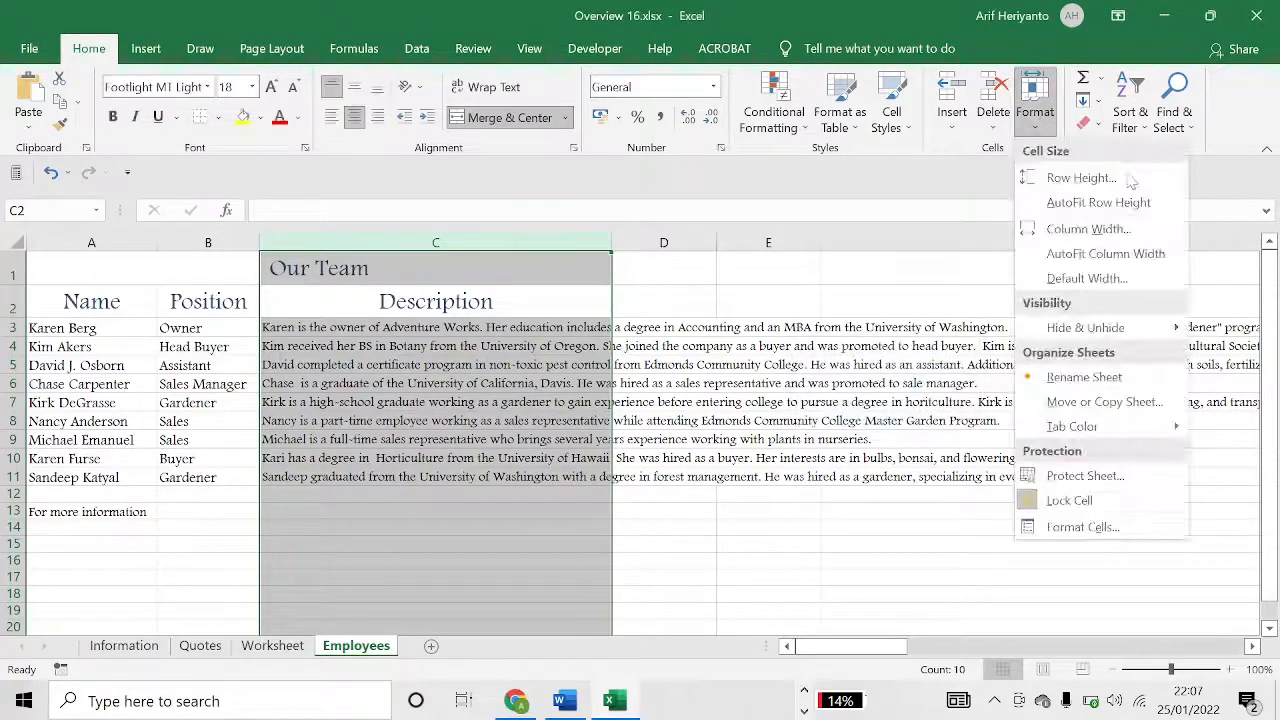
click(1110, 256)
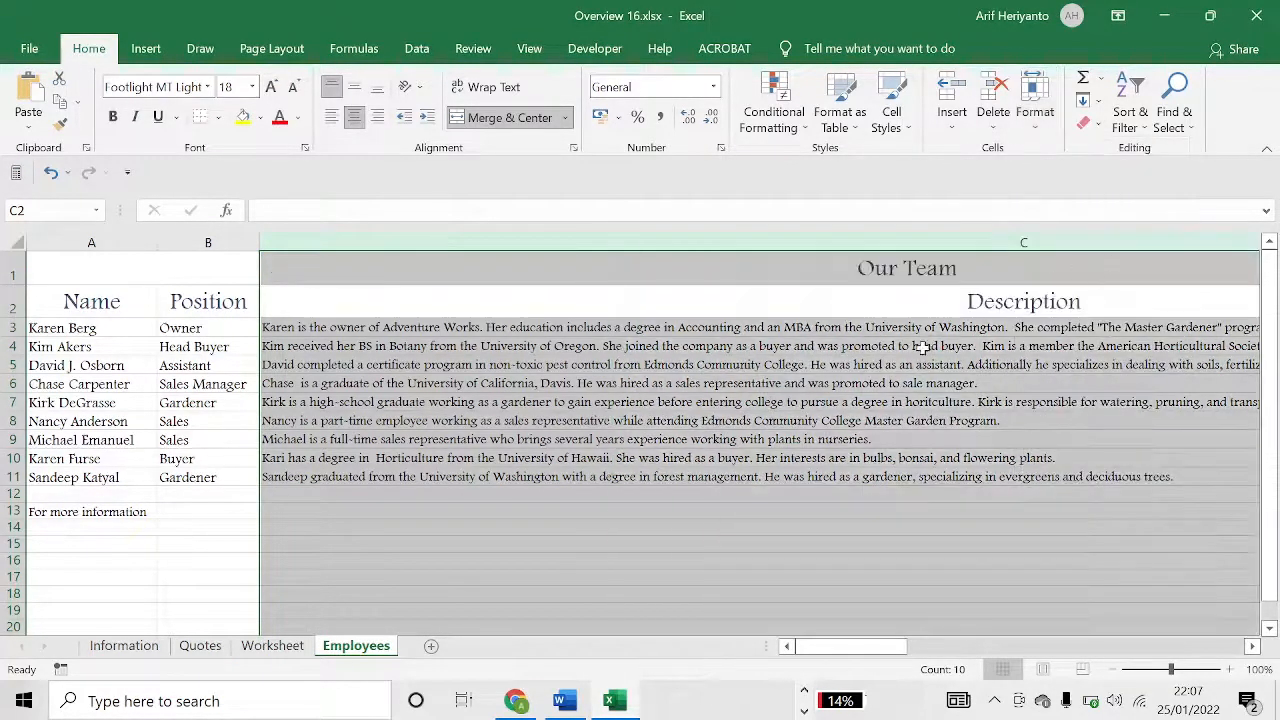
Switch to the Quotes worksheet in Overview 16.xlsx and convert its table to a normal range, retaining the font and cell formatting.
click(682, 457)
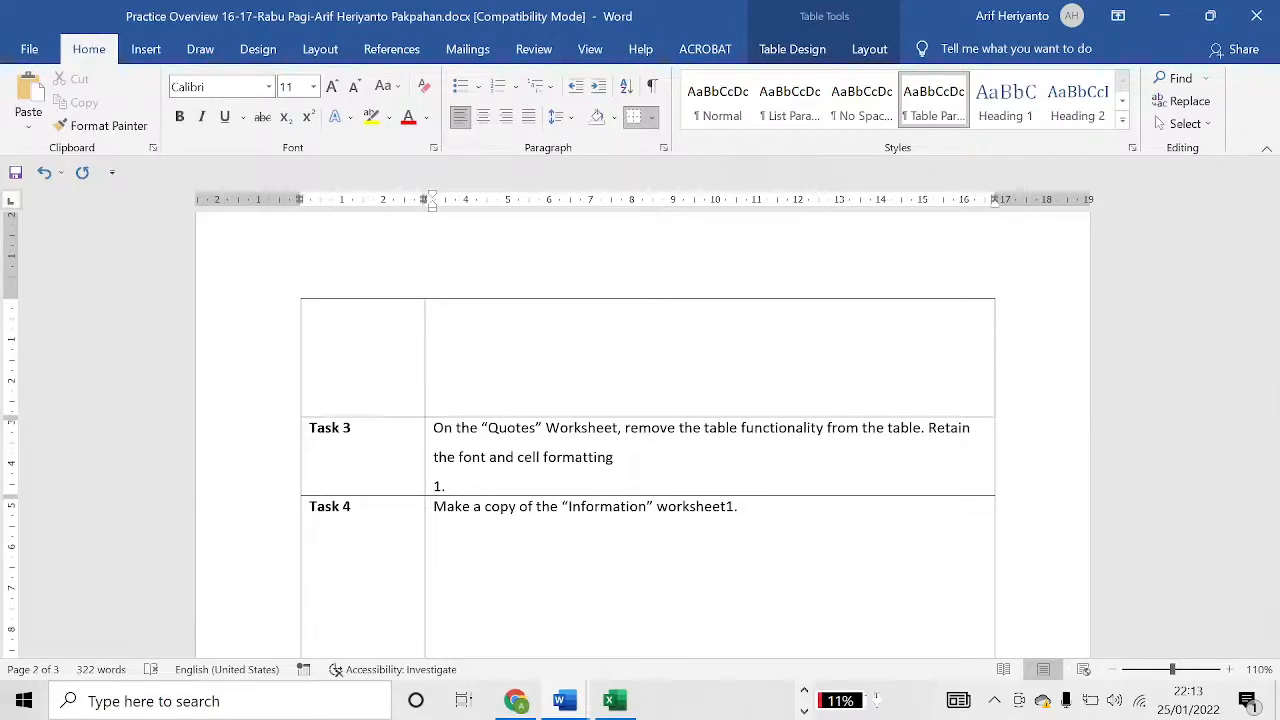
key(alt+Tab)
key(alt+Tab)
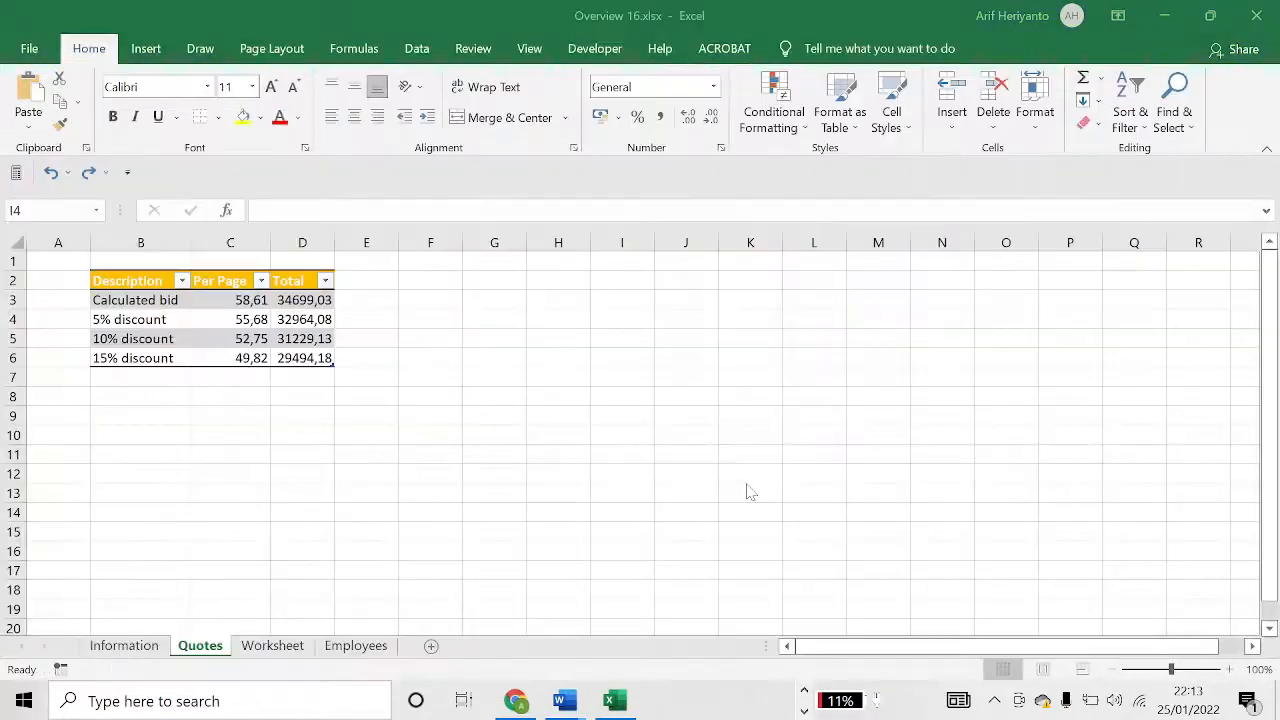
click(505, 343)
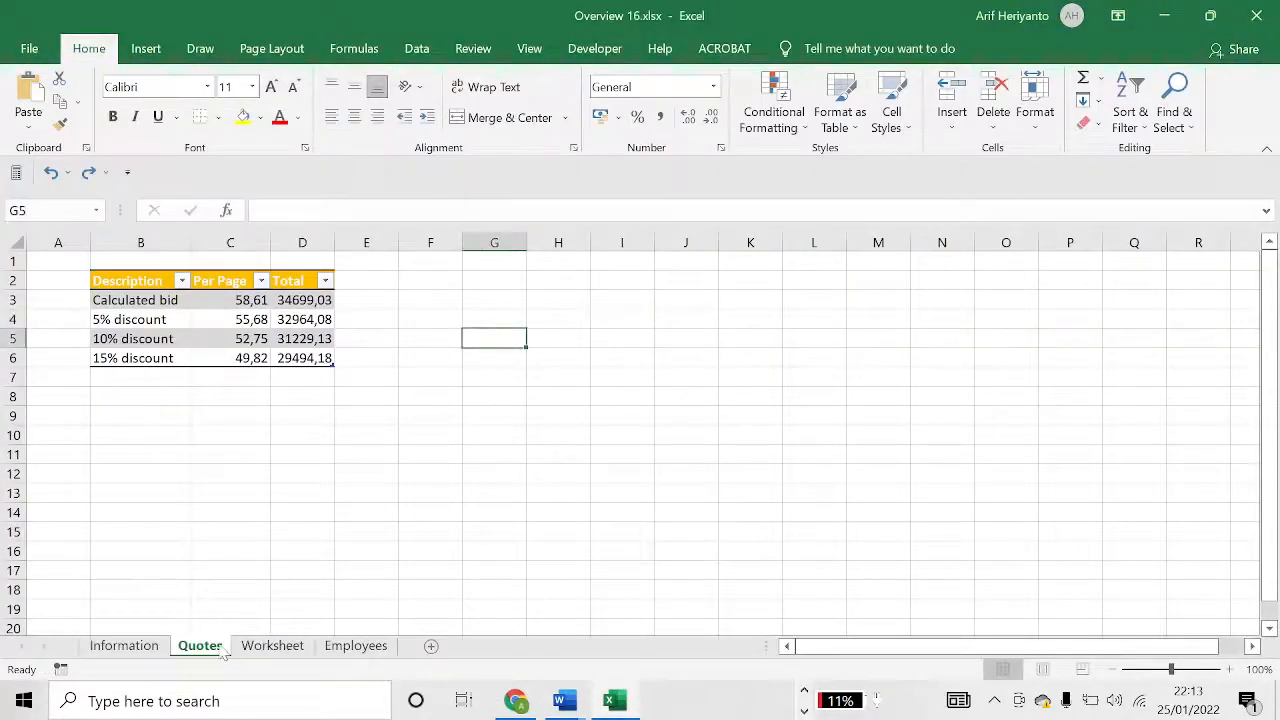
click(152, 281)
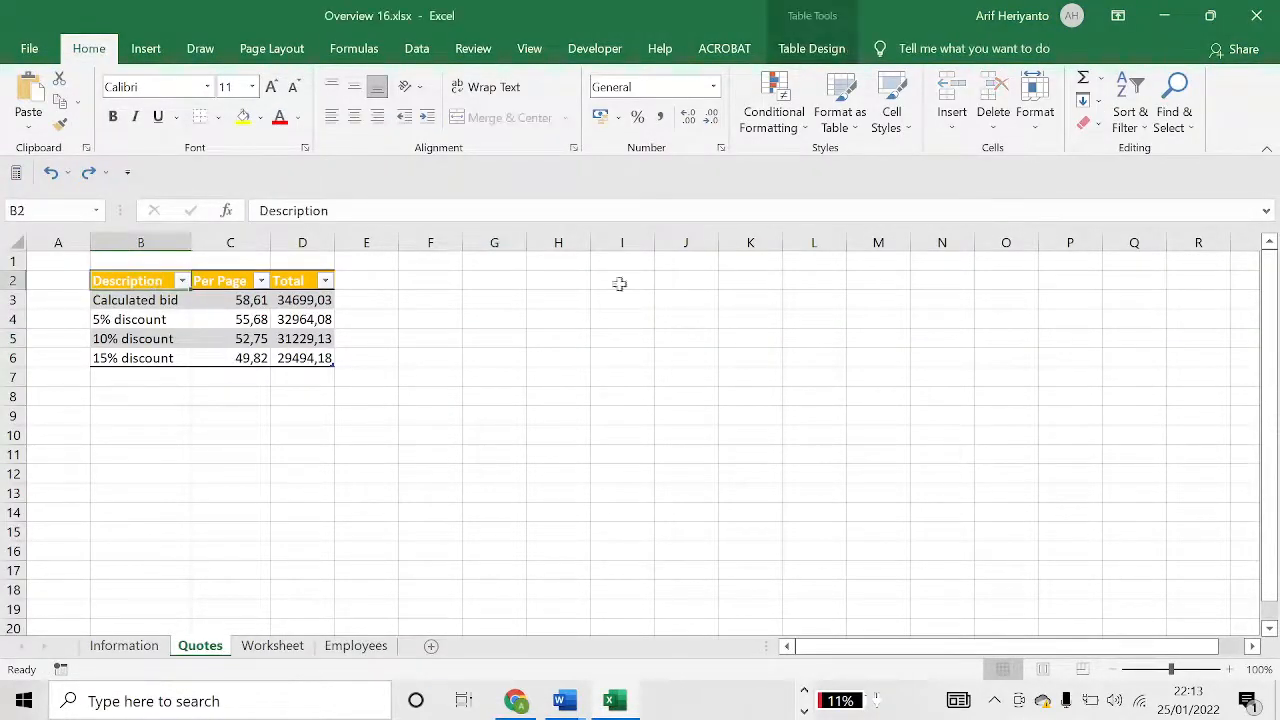
click(811, 49)
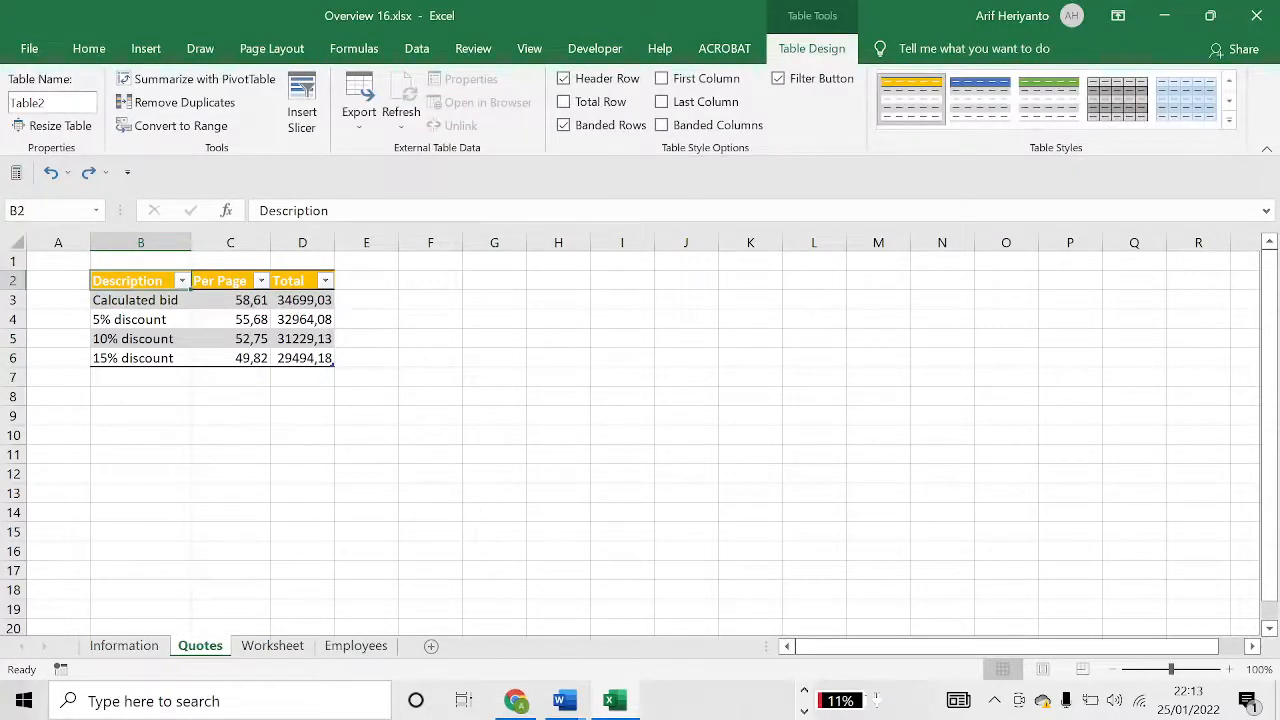
click(178, 126)
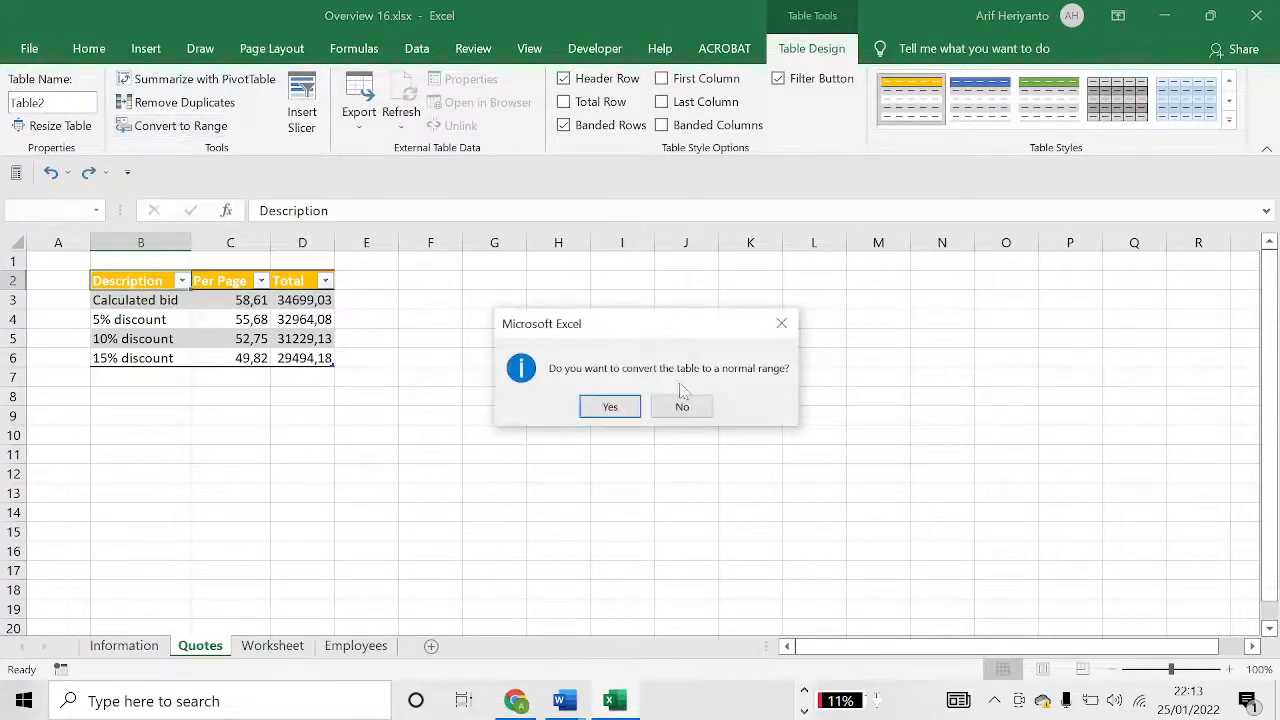
click(605, 407)
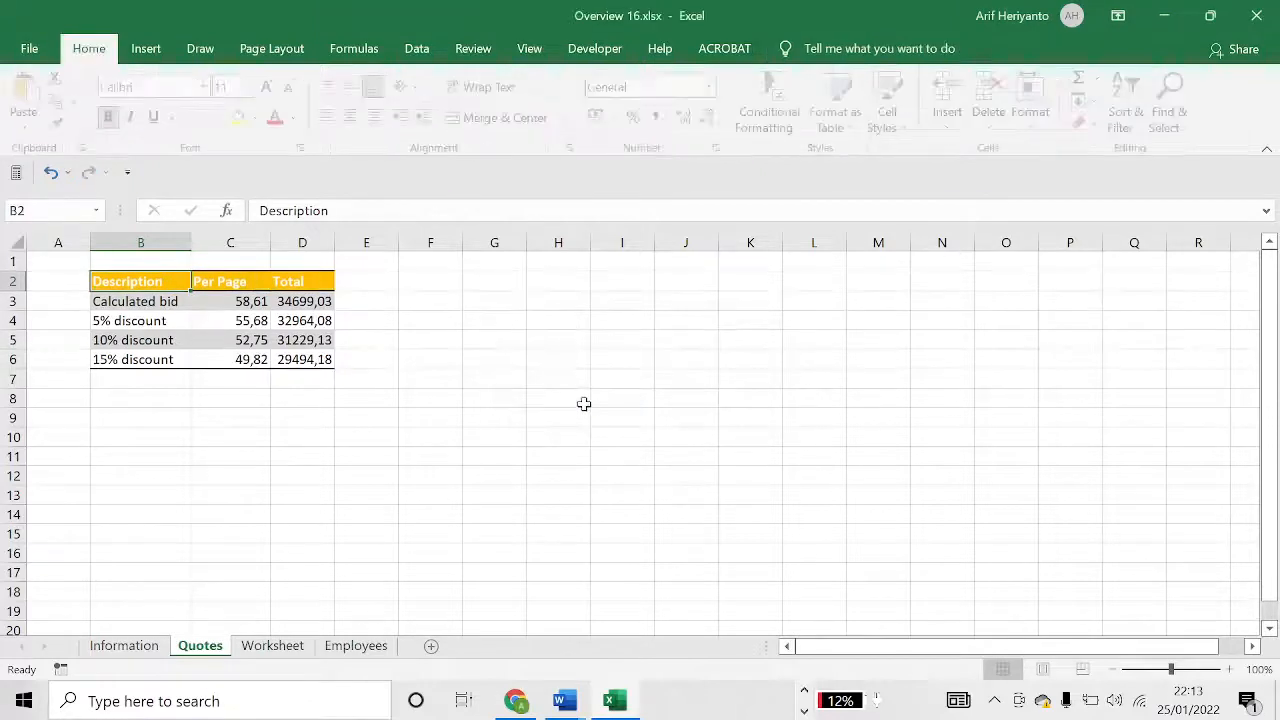
Examine the cells of the converted range on the Quotes worksheet to check its formatting.
click(440, 300)
click(258, 300)
click(143, 281)
click(215, 318)
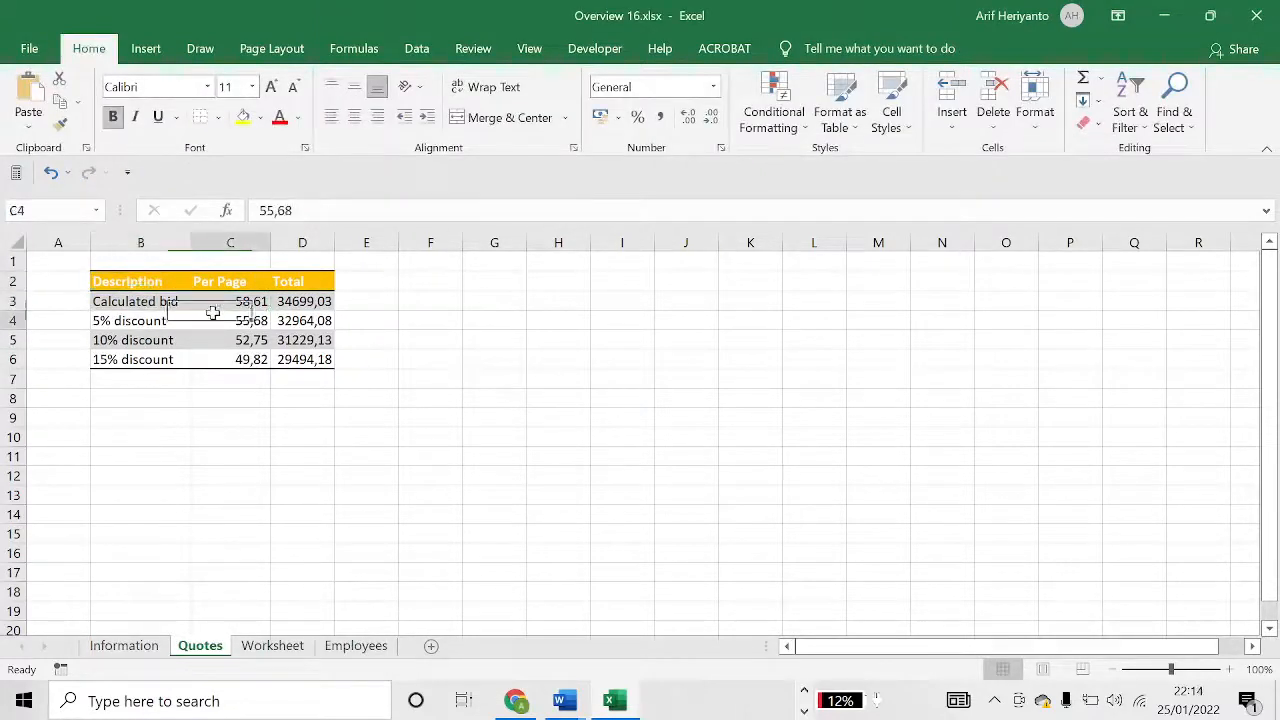
click(286, 320)
click(420, 320)
click(408, 417)
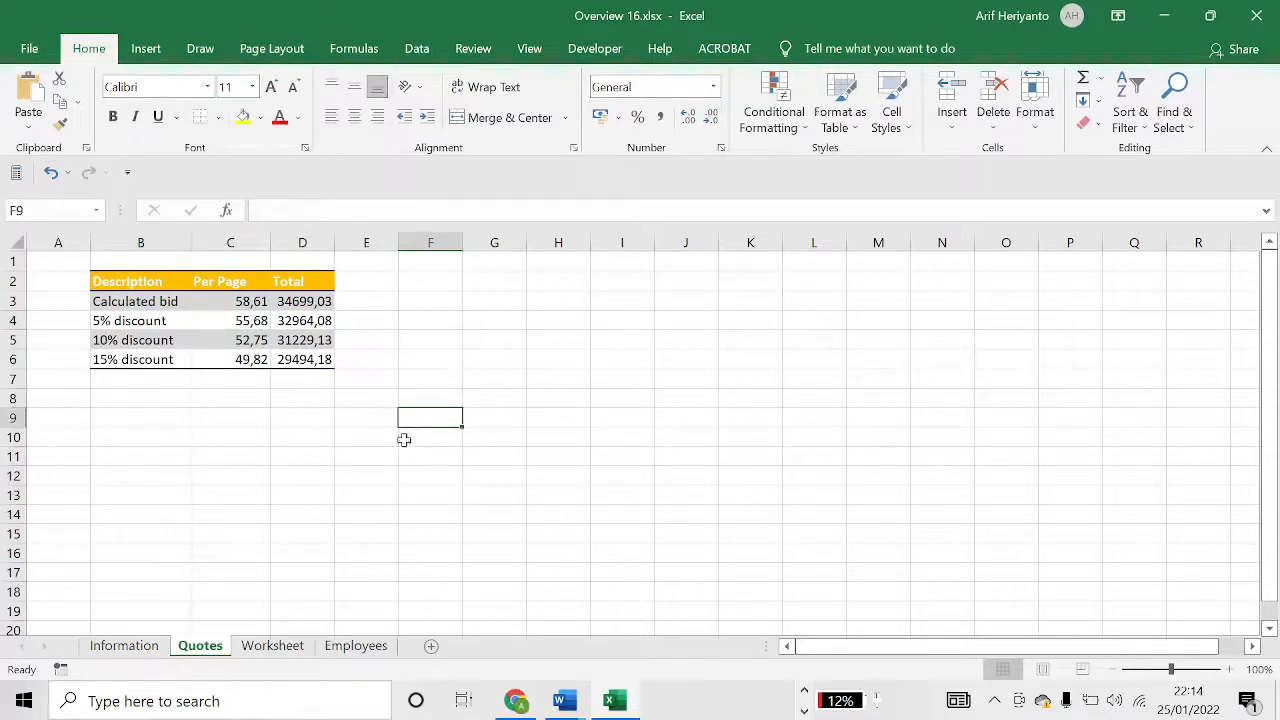
drag(366, 379, 120, 269)
click(444, 474)
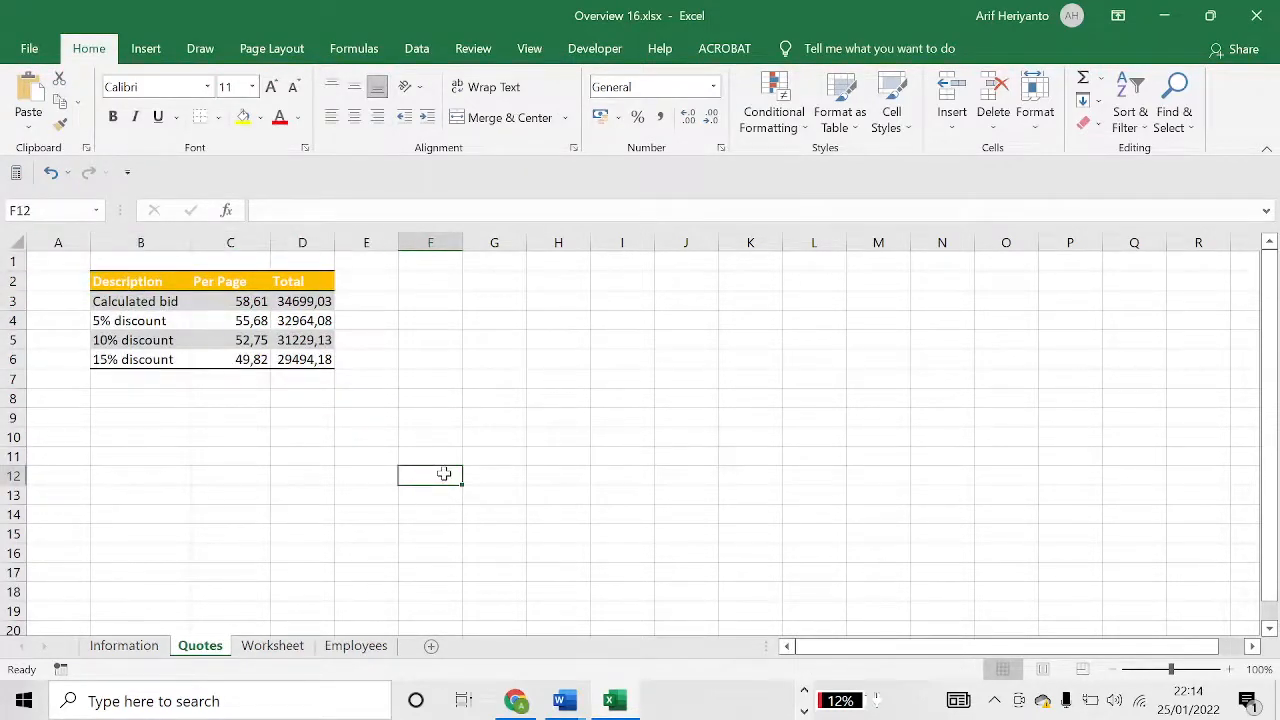
Check Task 4 in the Word practice document and create a copy of the Information worksheet before the original in Overview 16.xlsx.
key(alt+Tab)
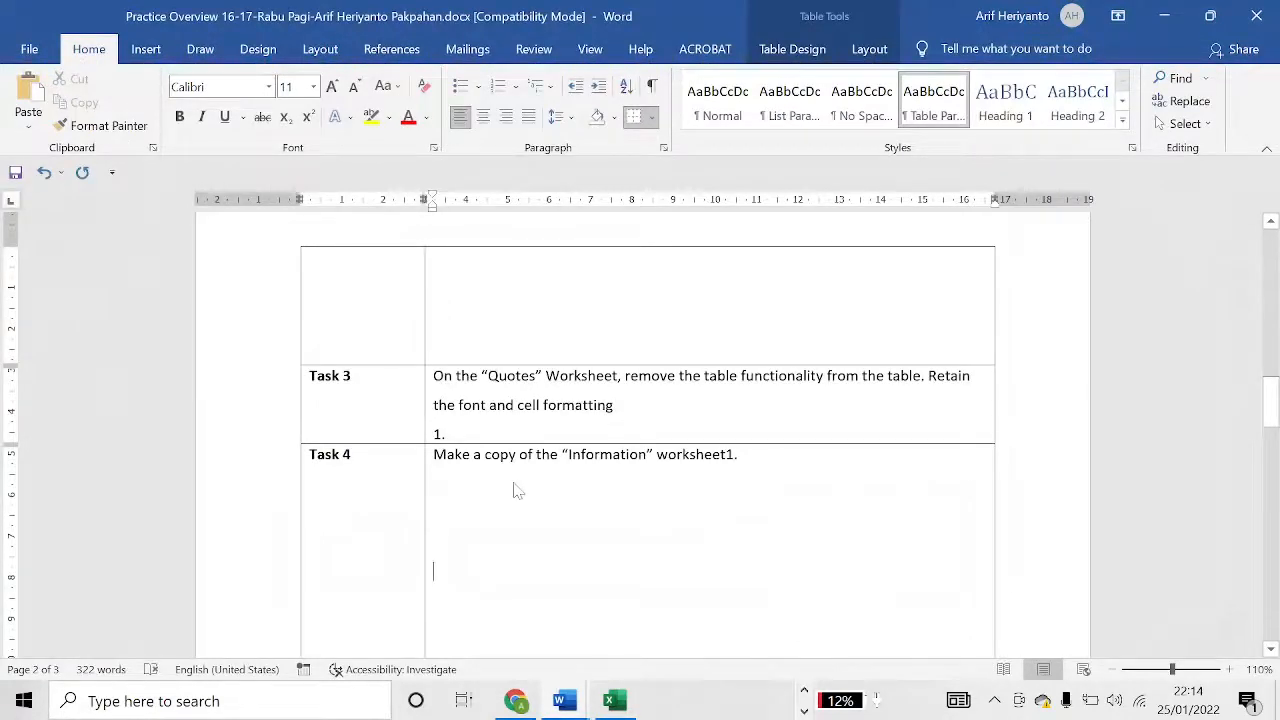
scroll(517, 490, up, 1)
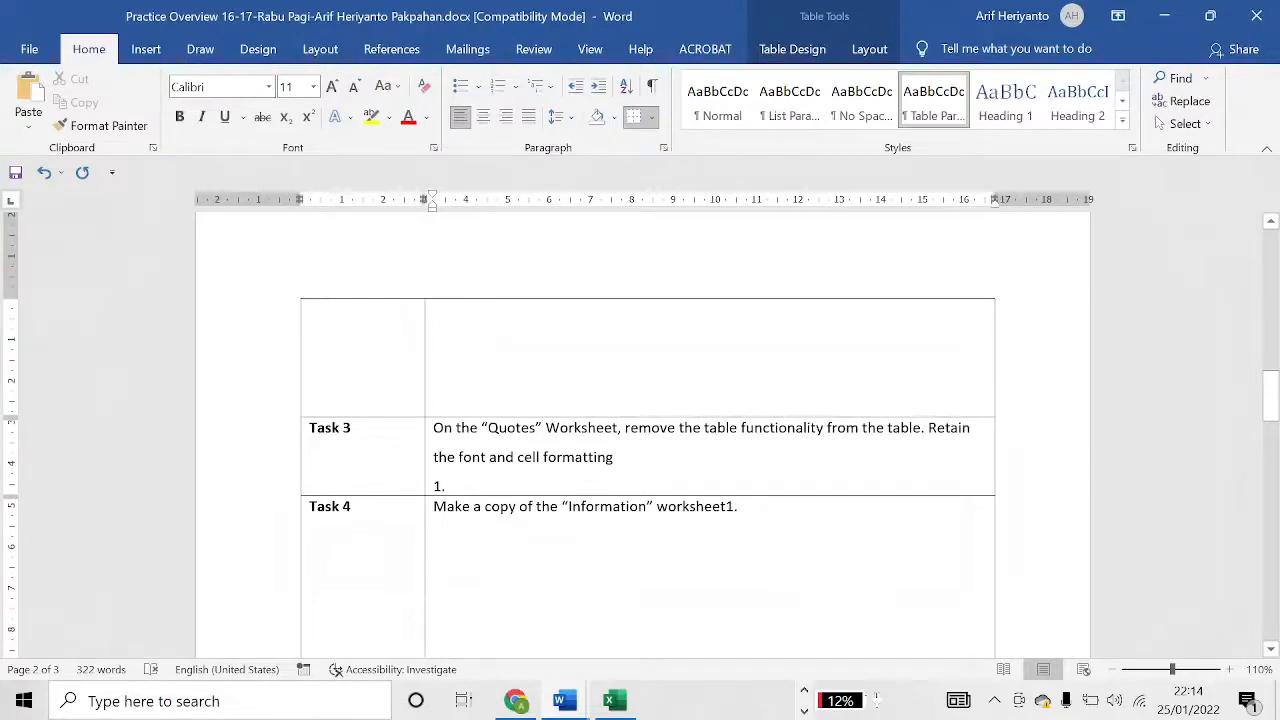
key(alt+Tab)
key(Tab)
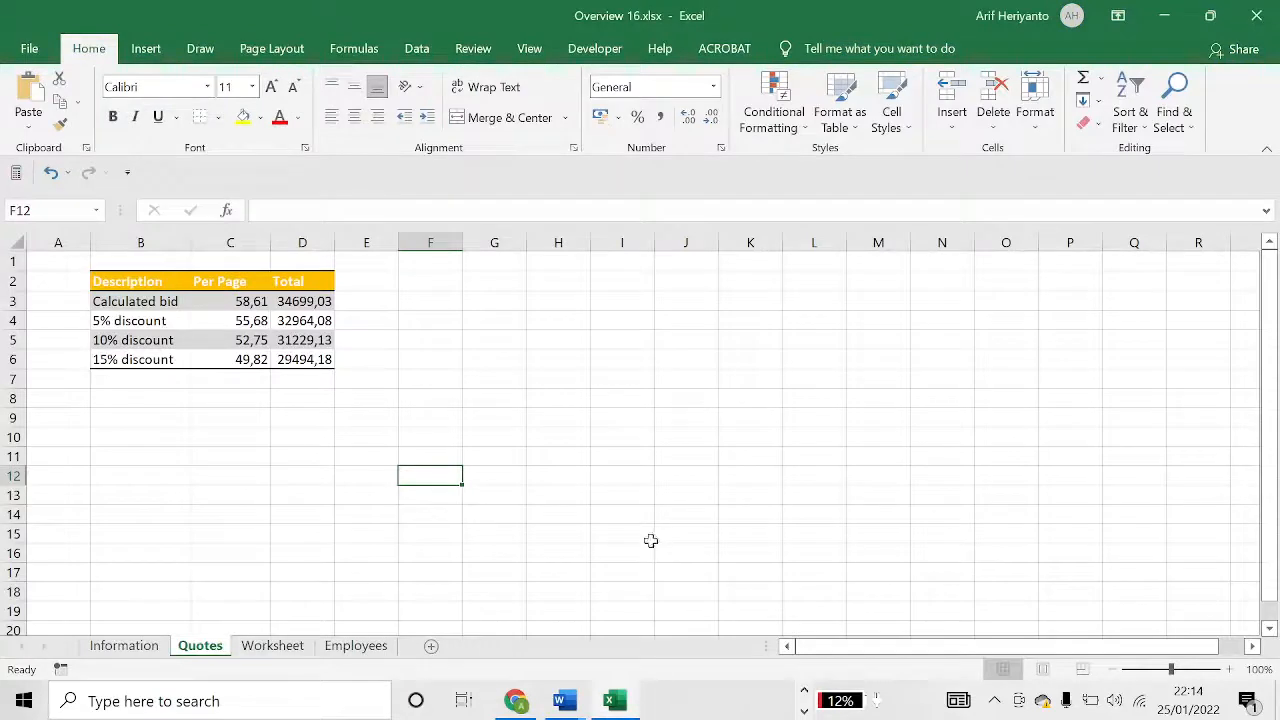
click(584, 460)
click(489, 556)
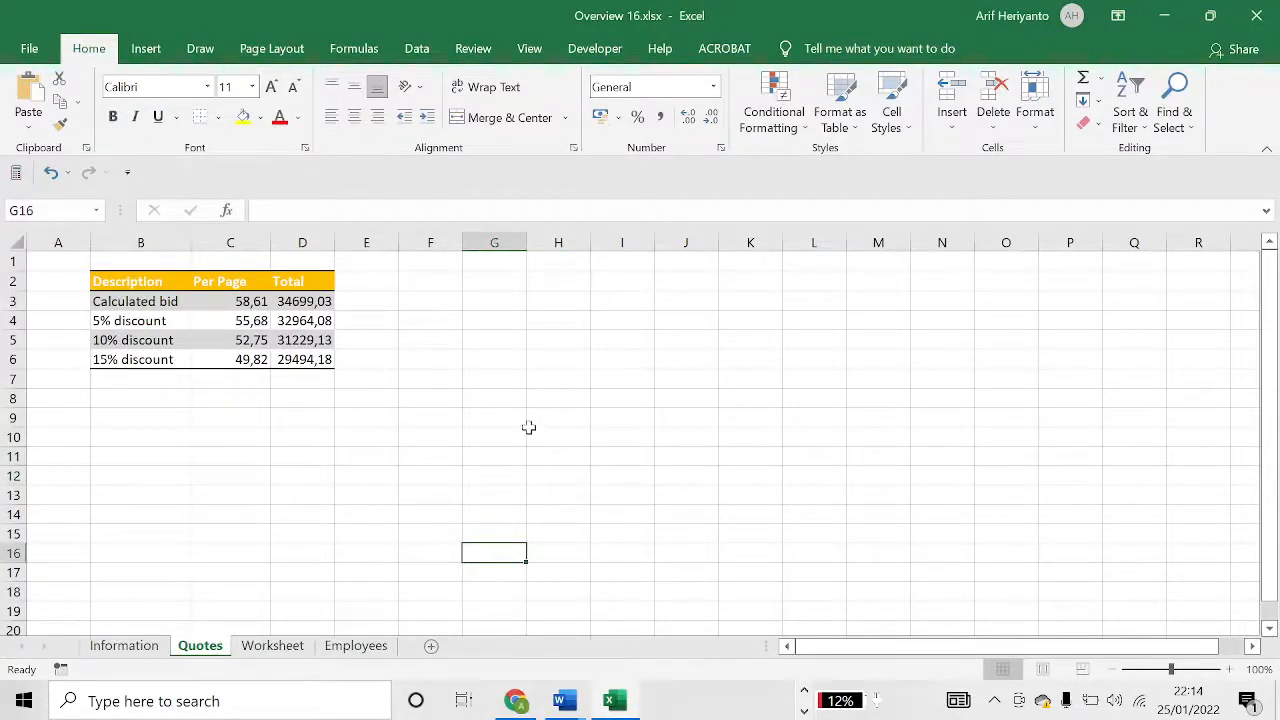
right_click(148, 651)
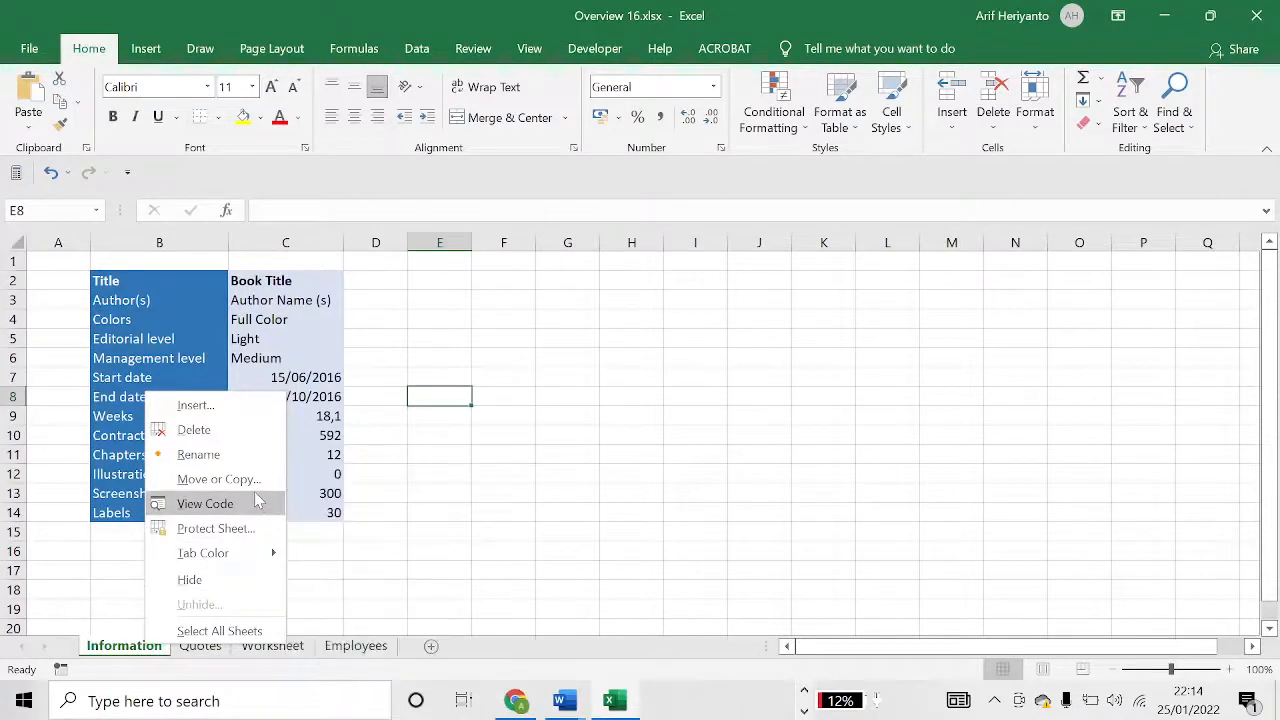
click(245, 479)
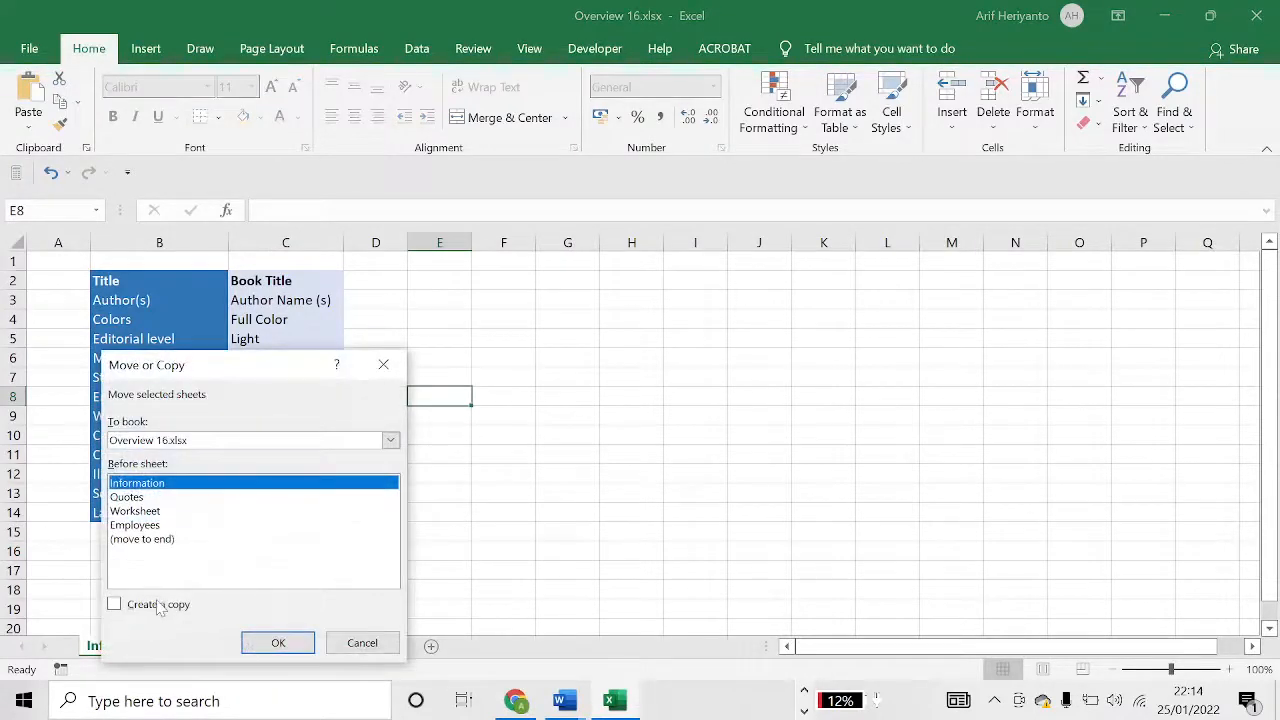
click(157, 606)
key(alt+Tab)
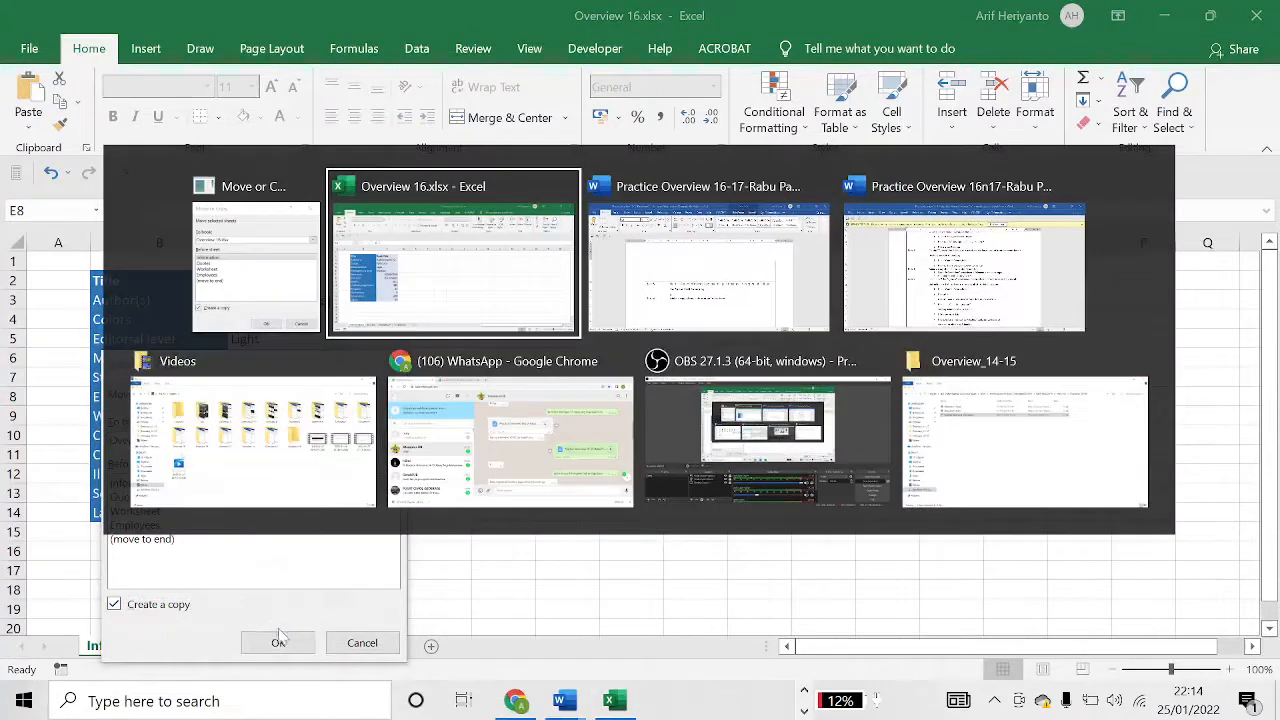
key(alt+Tab)
key(Tab)
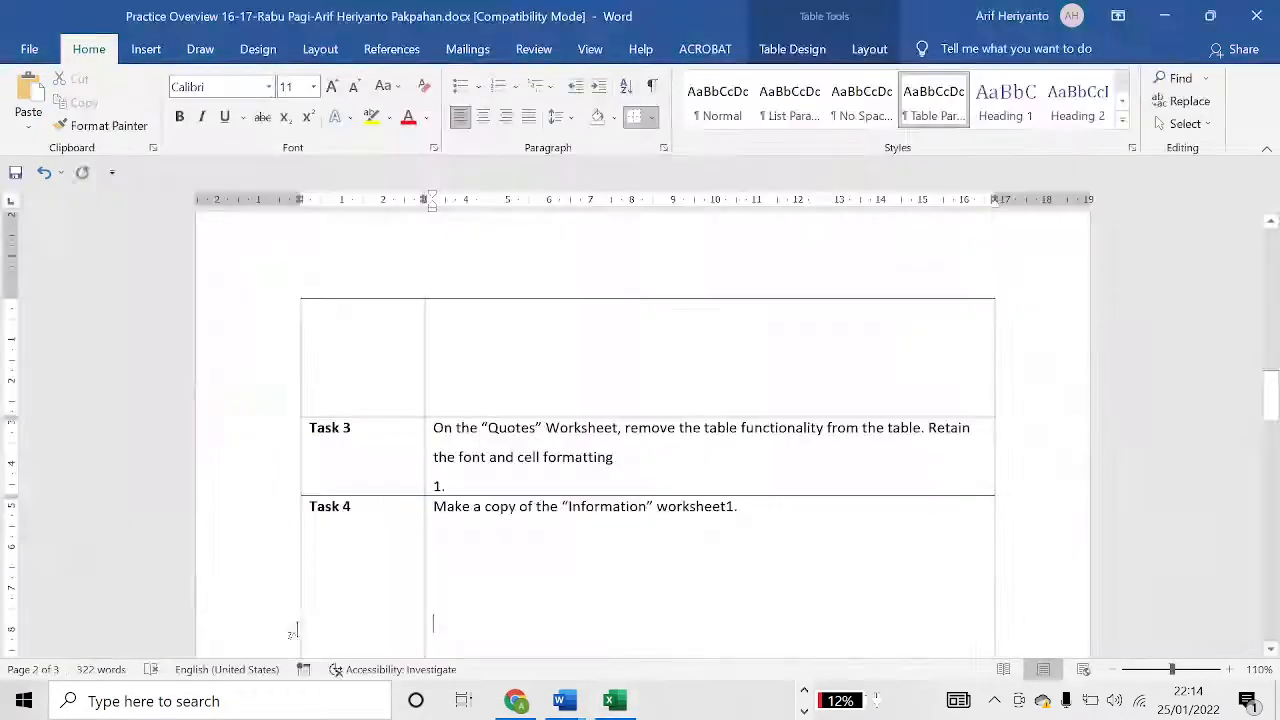
key(alt+Tab)
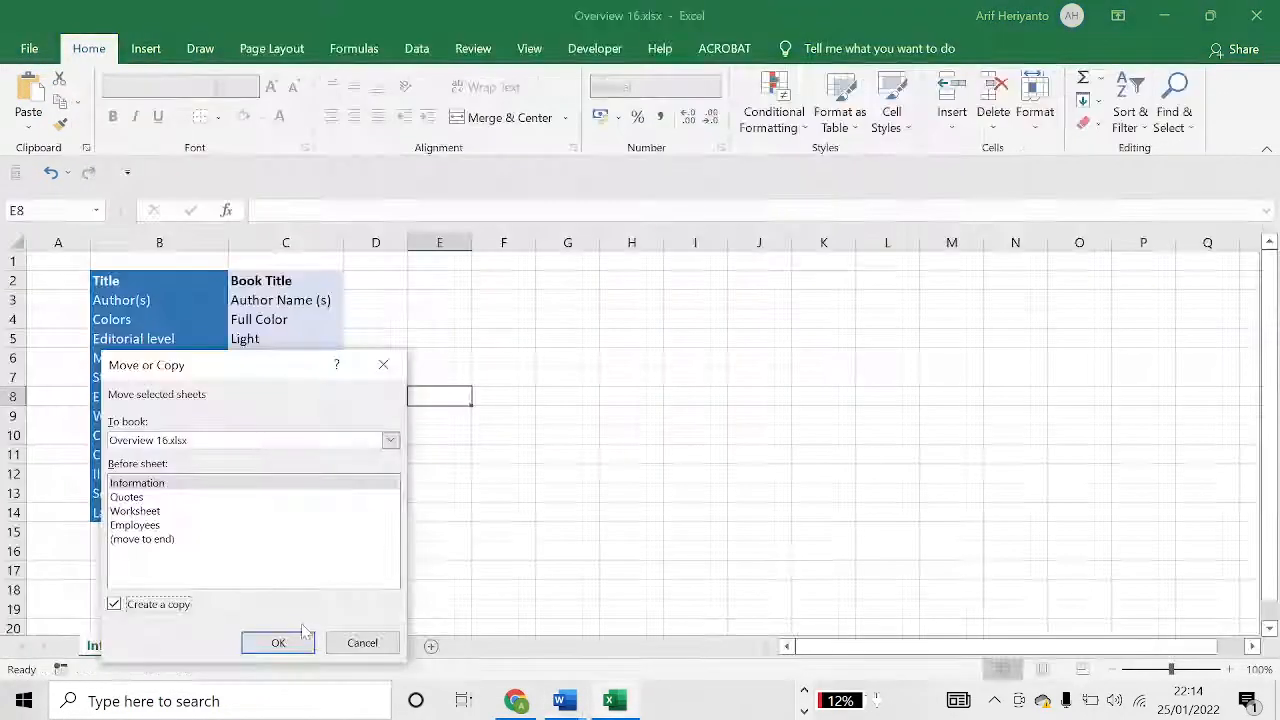
click(298, 642)
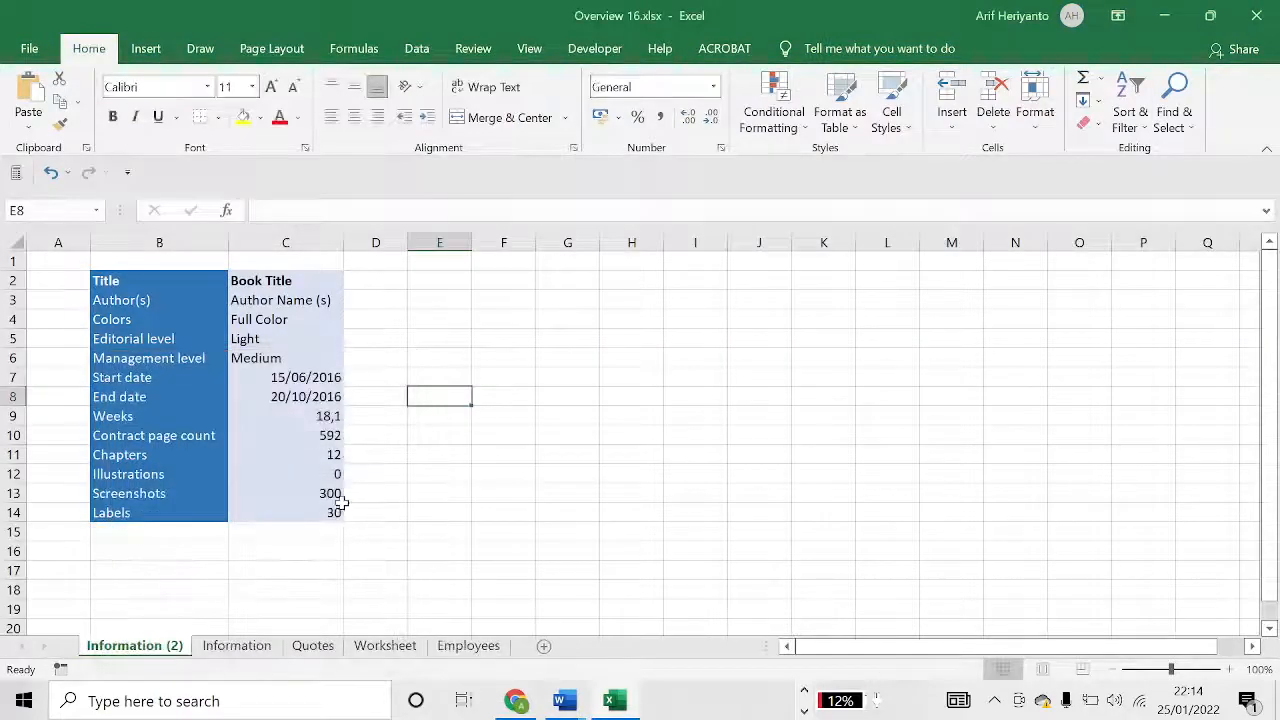
click(340, 512)
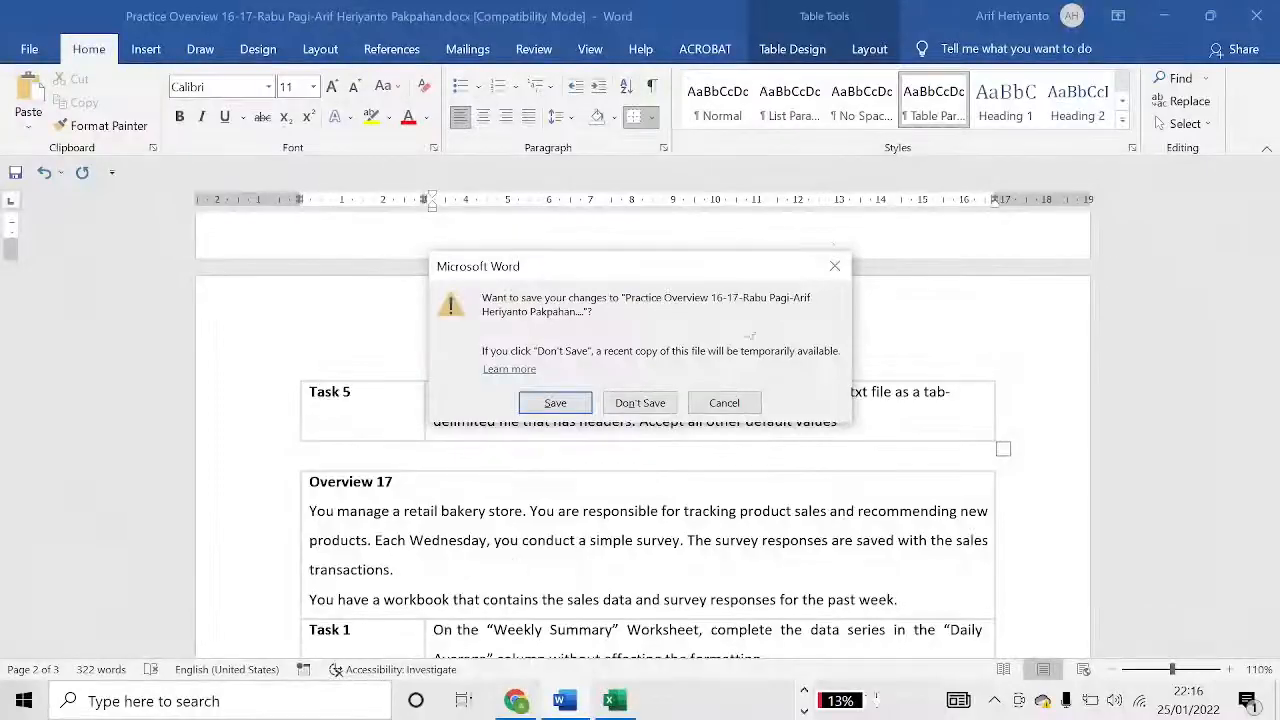
Cancel closing the Word practice document and start a text file import at cell F3 of the Quotes worksheet in Overview 16.xlsx.
click(838, 265)
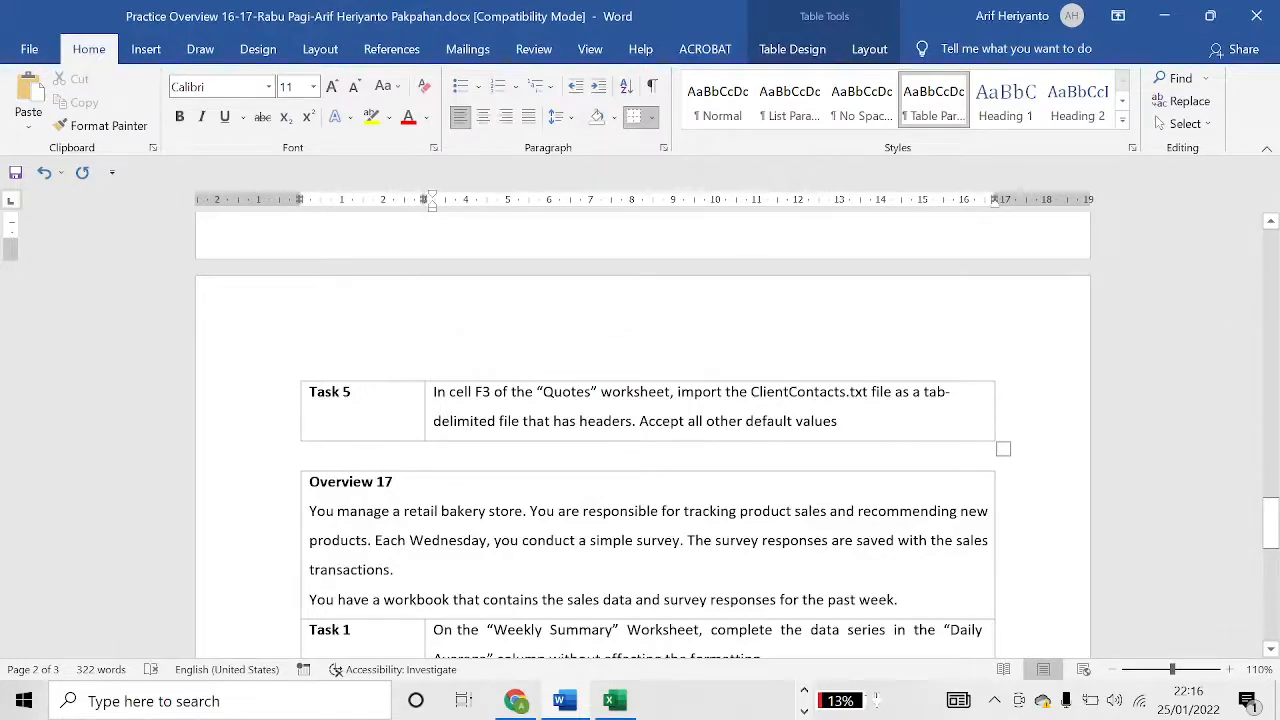
key(alt+Tab)
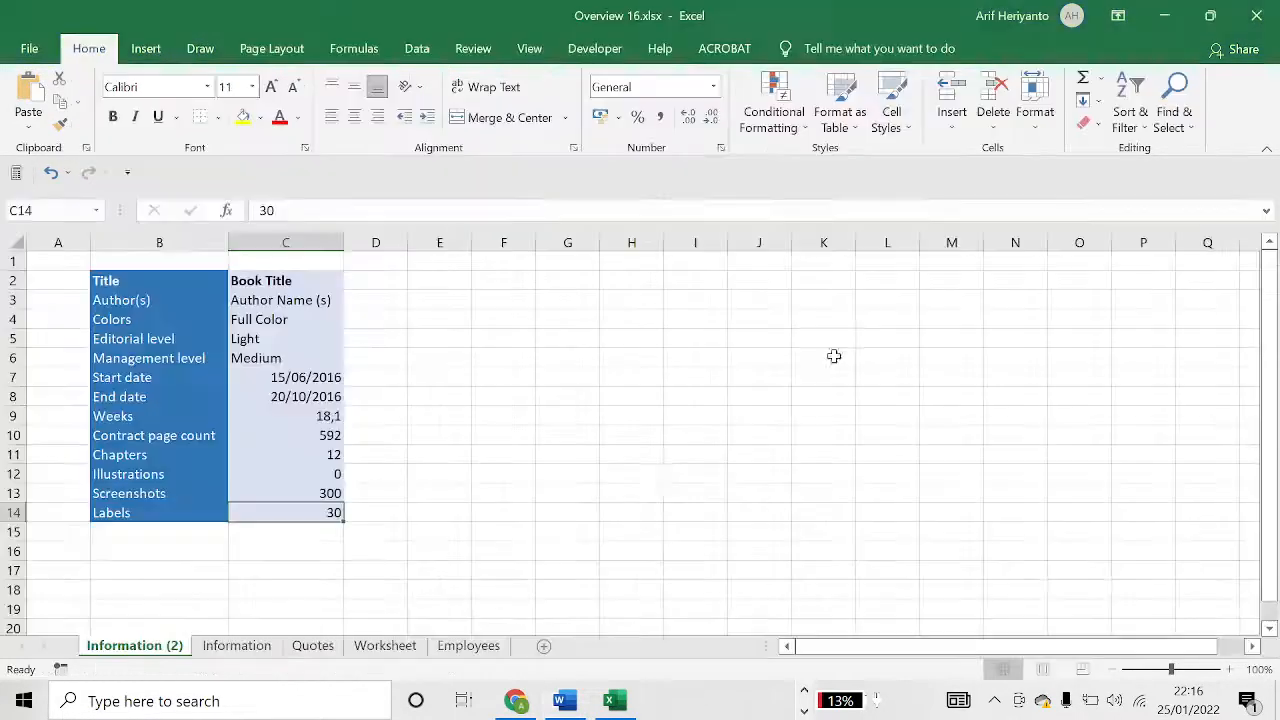
click(324, 648)
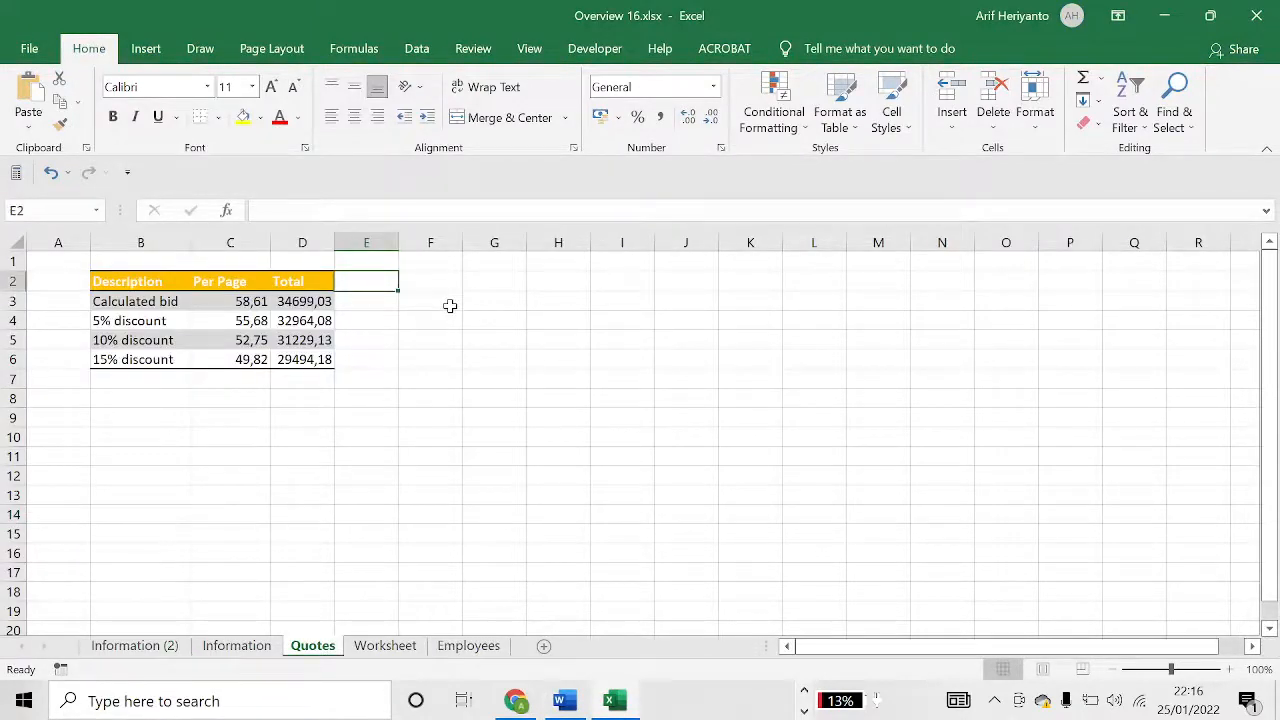
key(alt+Tab)
key(alt+Tab)
click(428, 281)
click(438, 304)
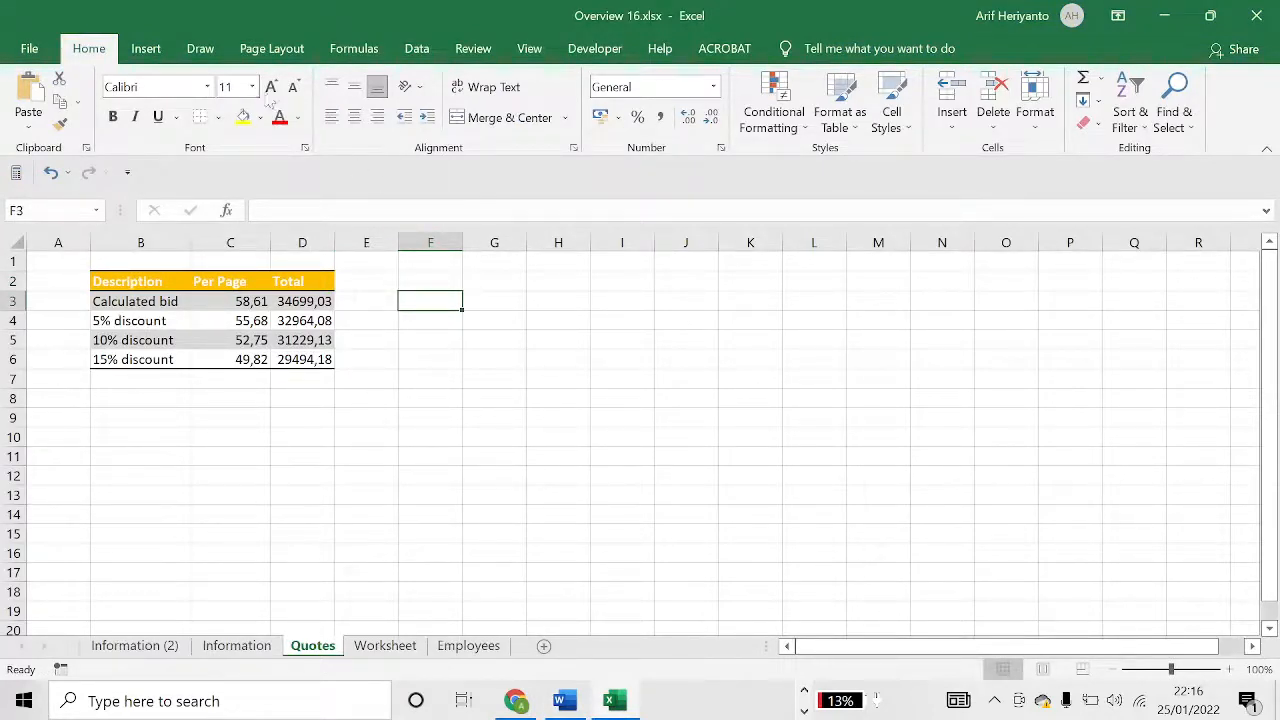
click(150, 50)
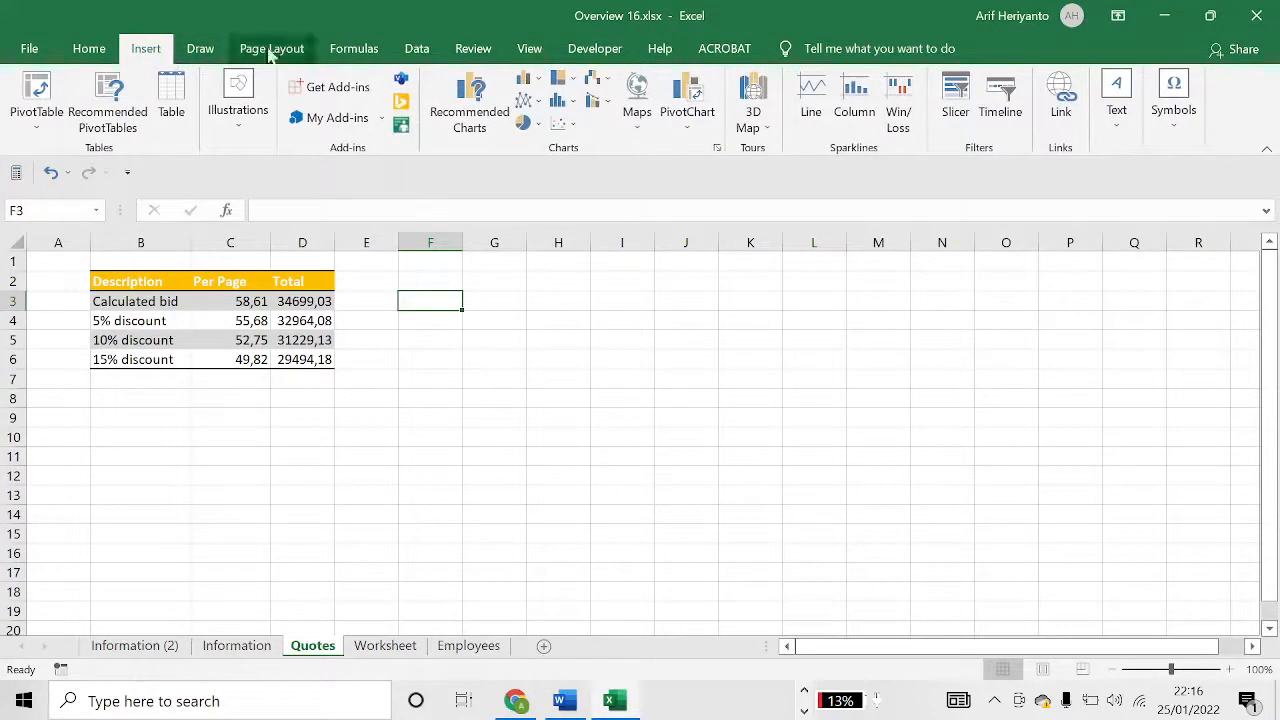
click(417, 48)
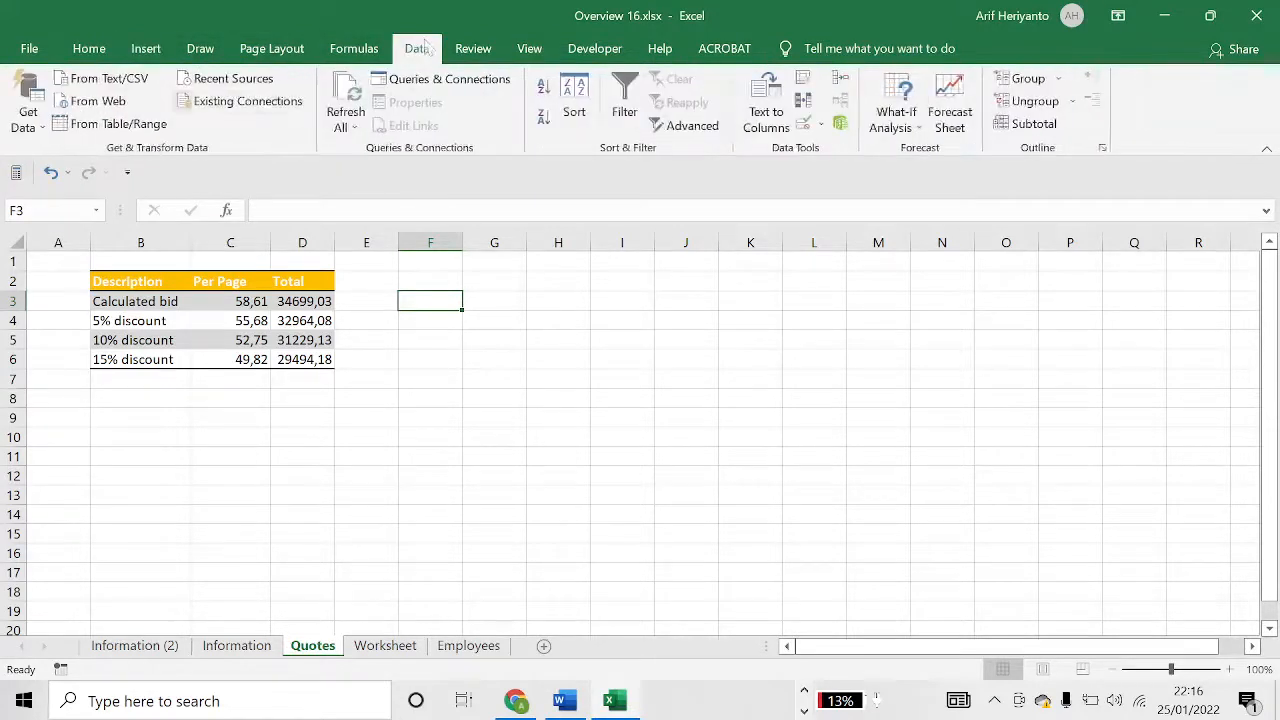
click(130, 86)
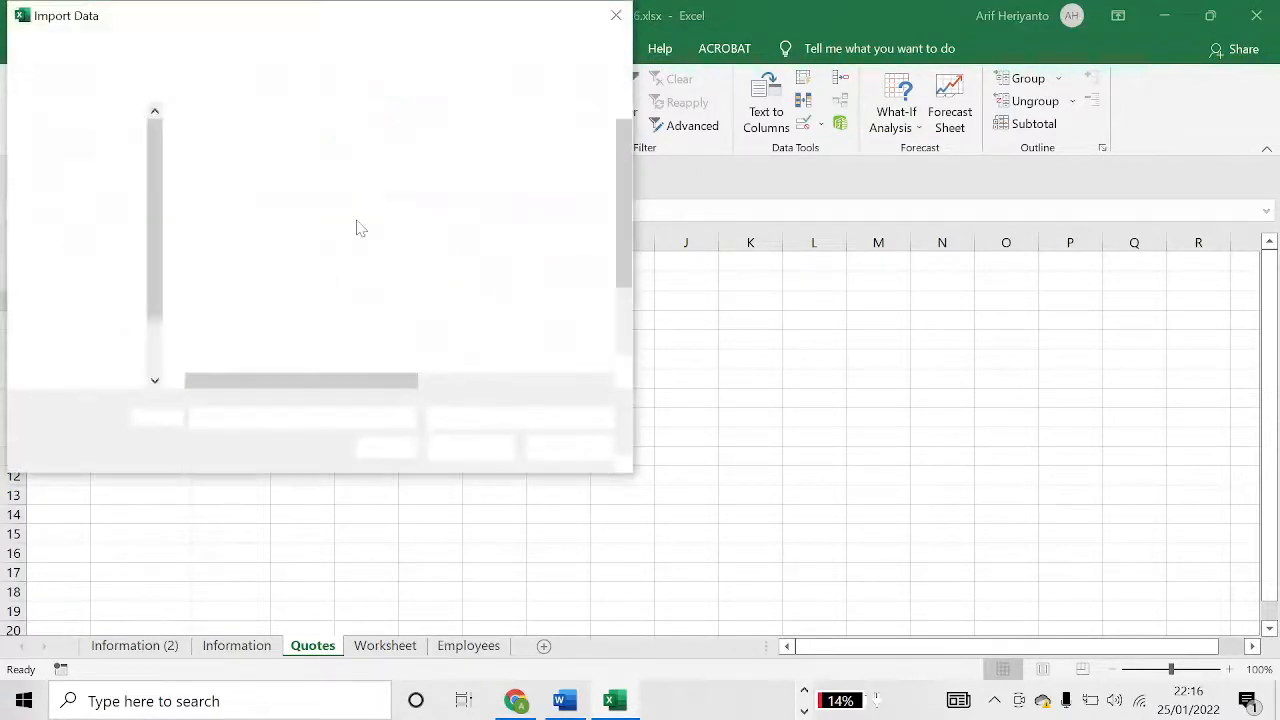
Browse the C: drive to the Pribadi, Kuliah, 007. Paket Aplikasi Komputer Awan folder for the text file import.
scroll(277, 262, down, 2)
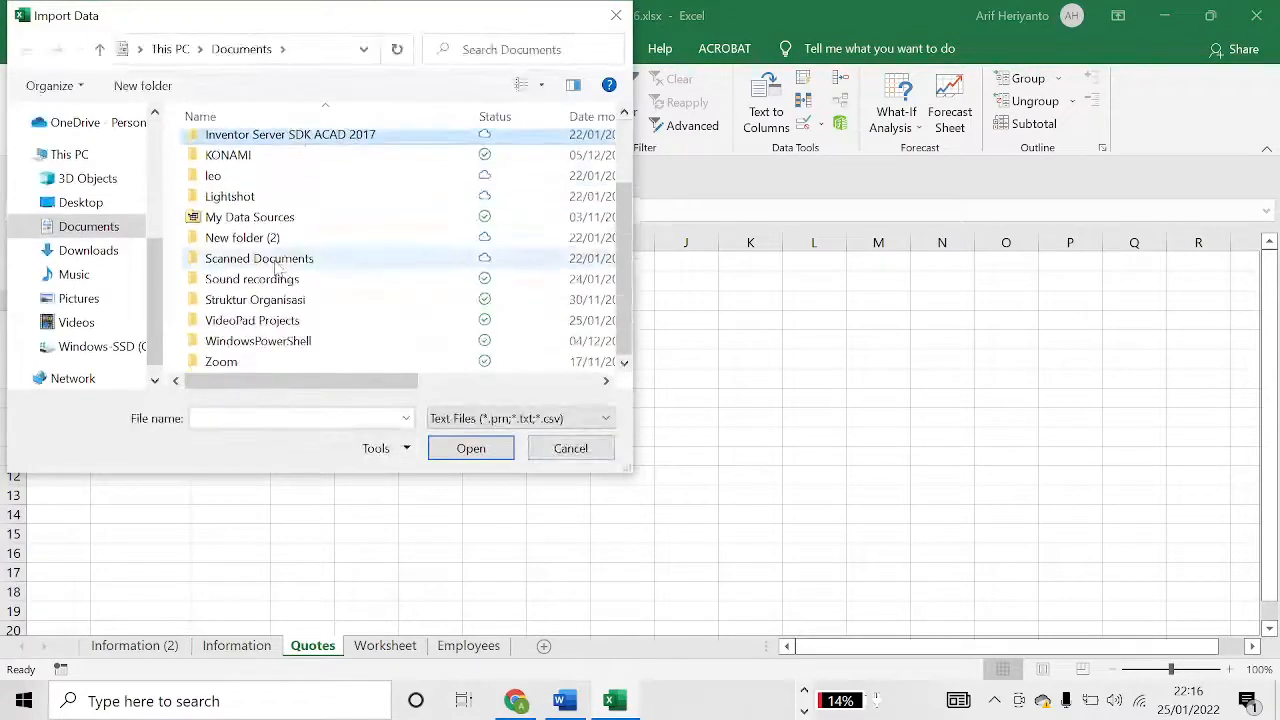
click(125, 348)
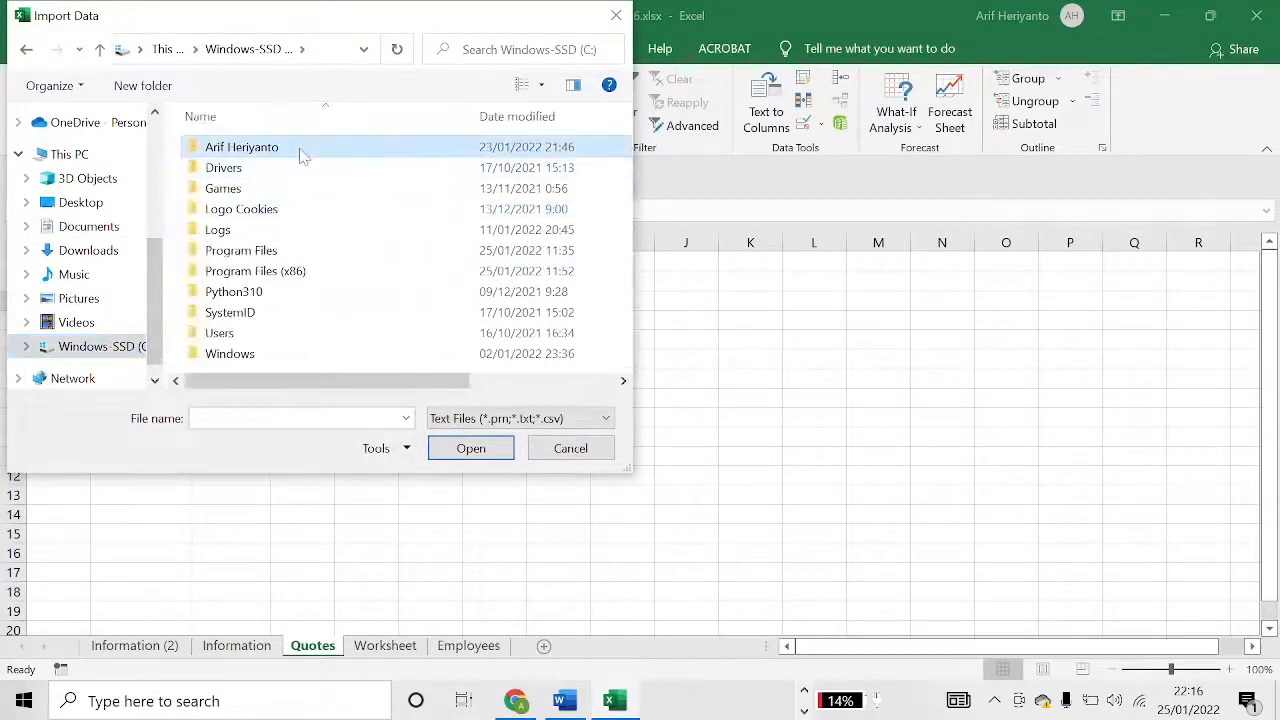
double_click(300, 148)
double_click(355, 163)
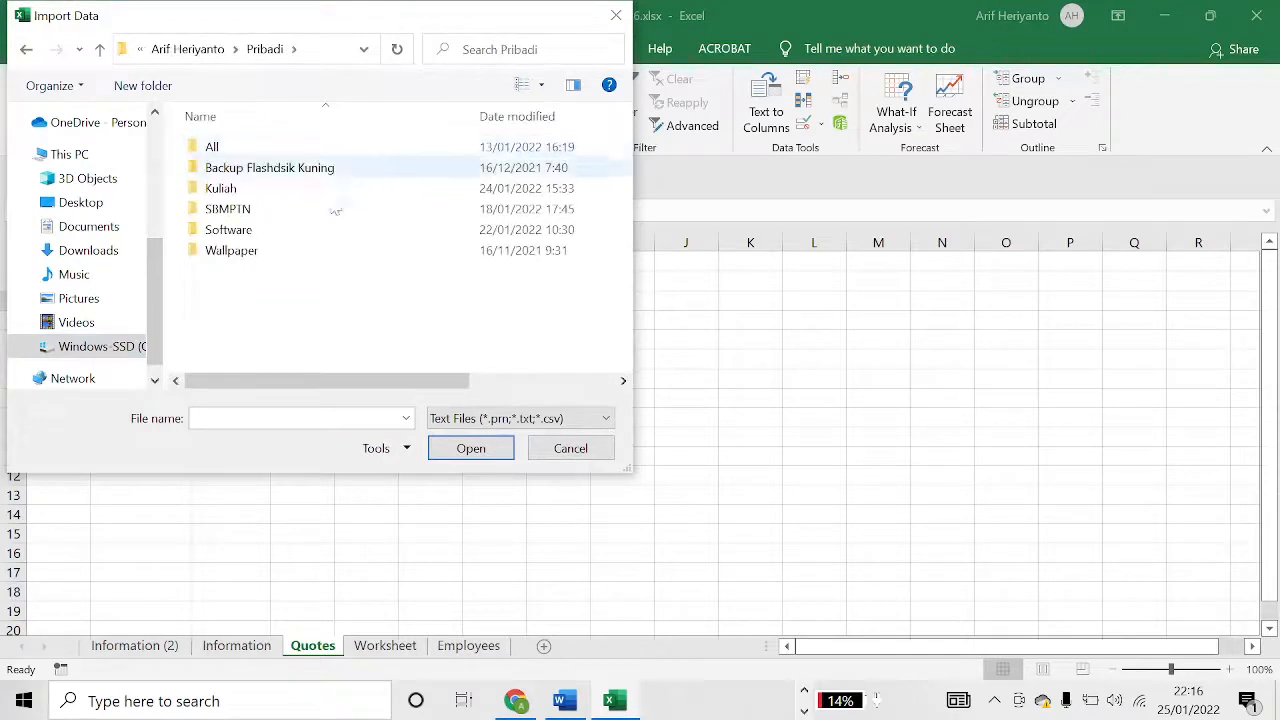
double_click(345, 190)
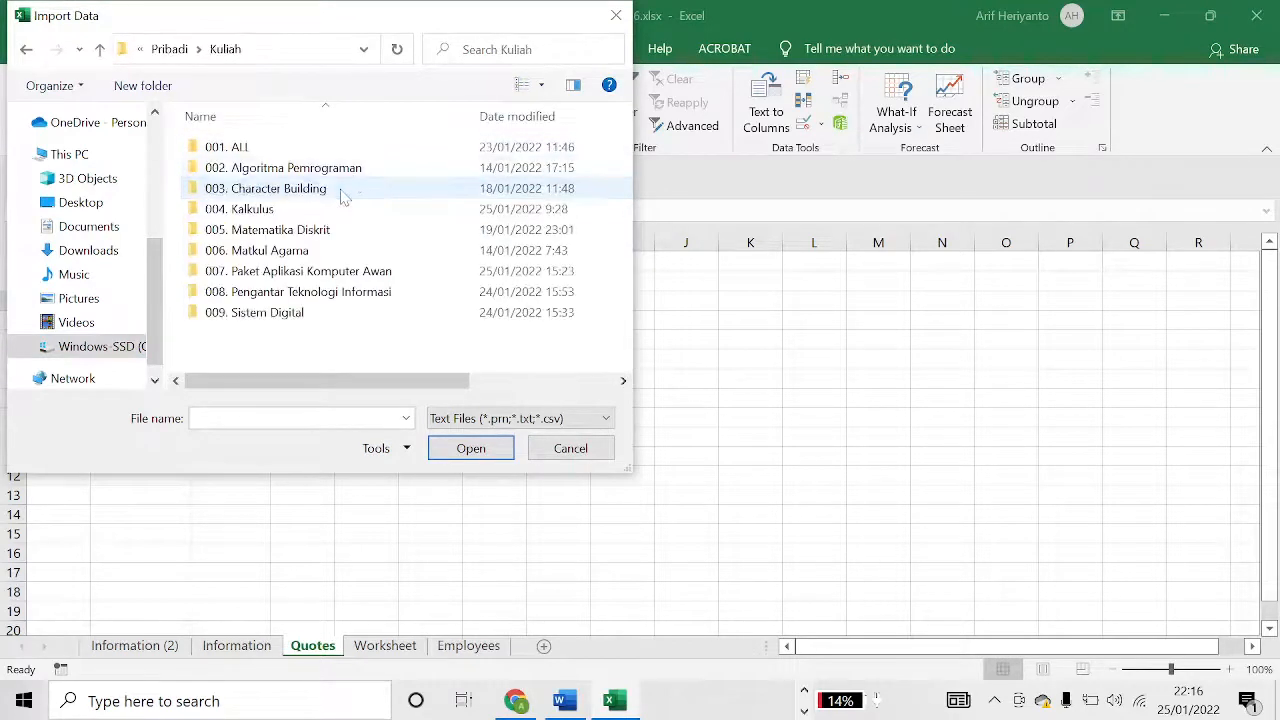
click(388, 274)
double_click(388, 274)
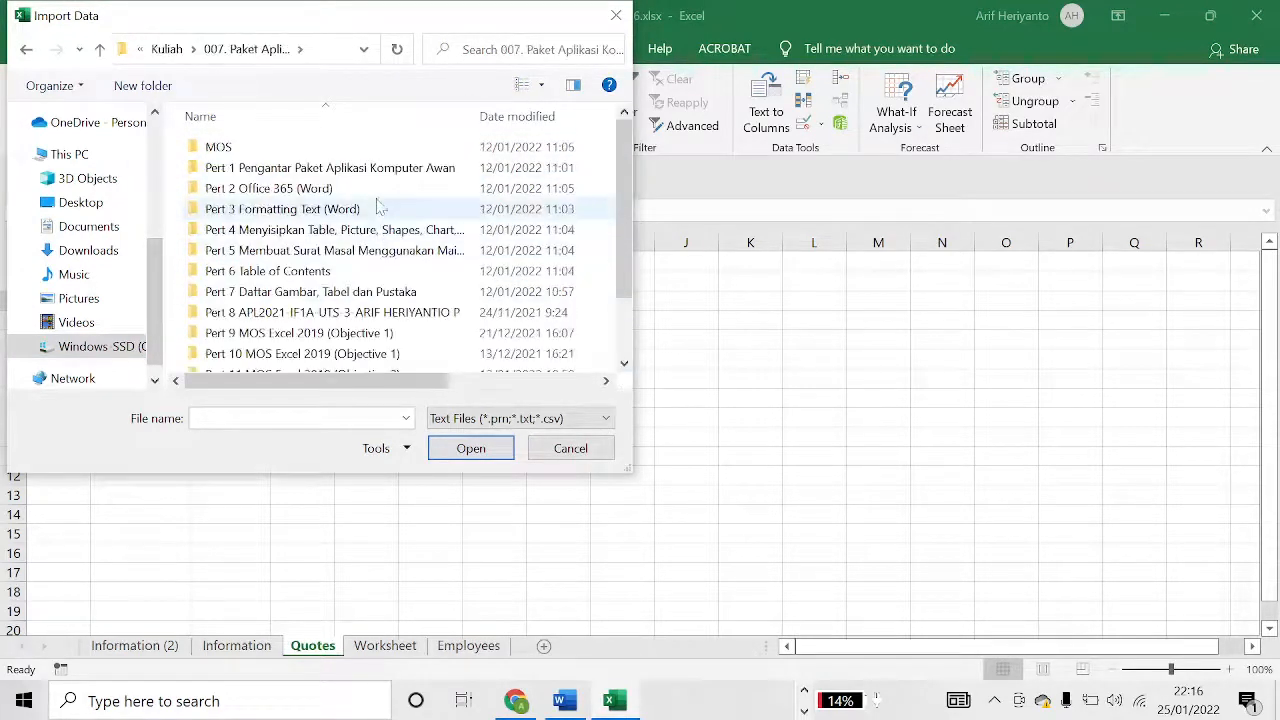
Open ClientContacts.txt for import from the MOS folder's MOS Excel 2019, PRE TEST, Overview_16-17 subfolder.
scroll(372, 200, down, 1)
scroll(368, 180, up, 2)
double_click(366, 150)
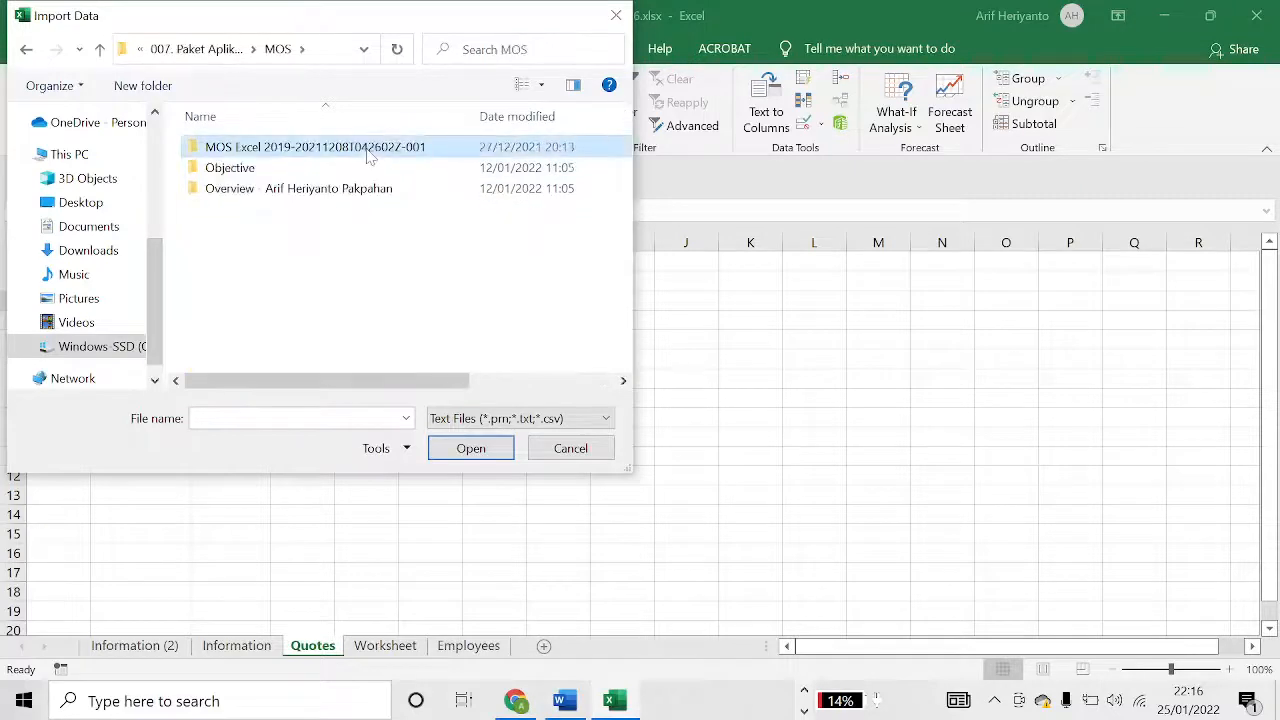
double_click(368, 150)
double_click(368, 152)
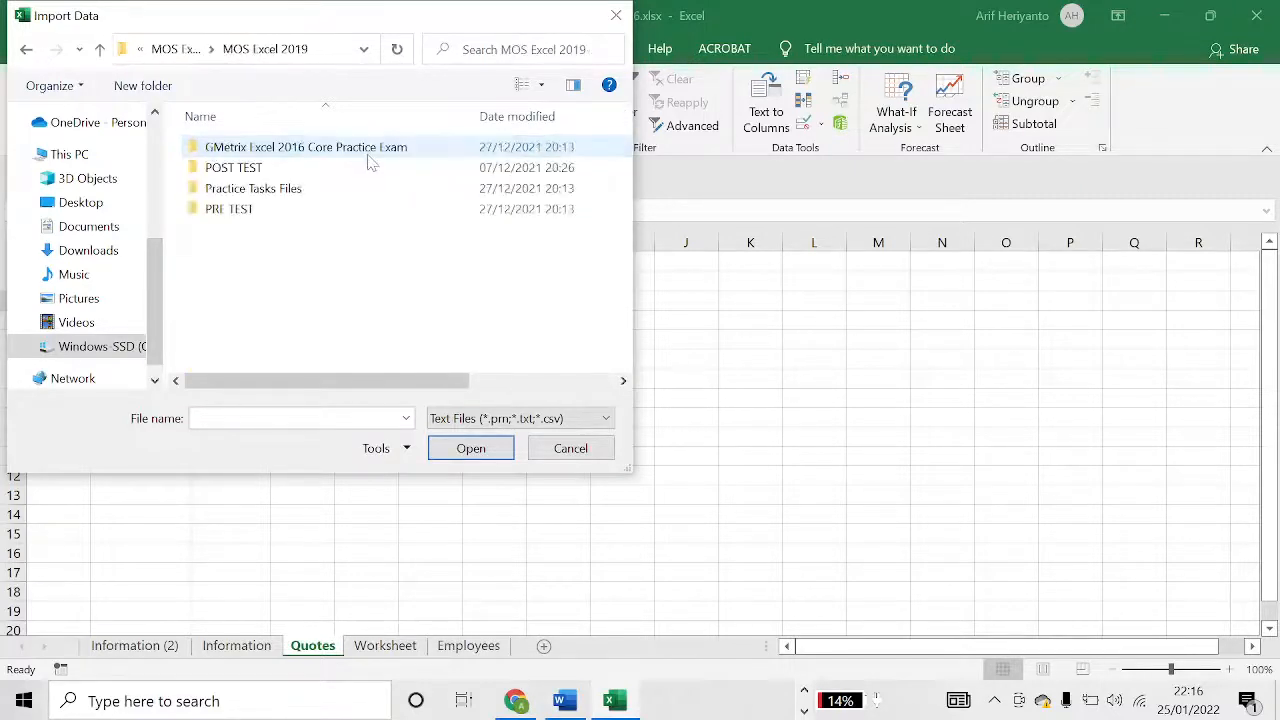
double_click(340, 208)
double_click(332, 316)
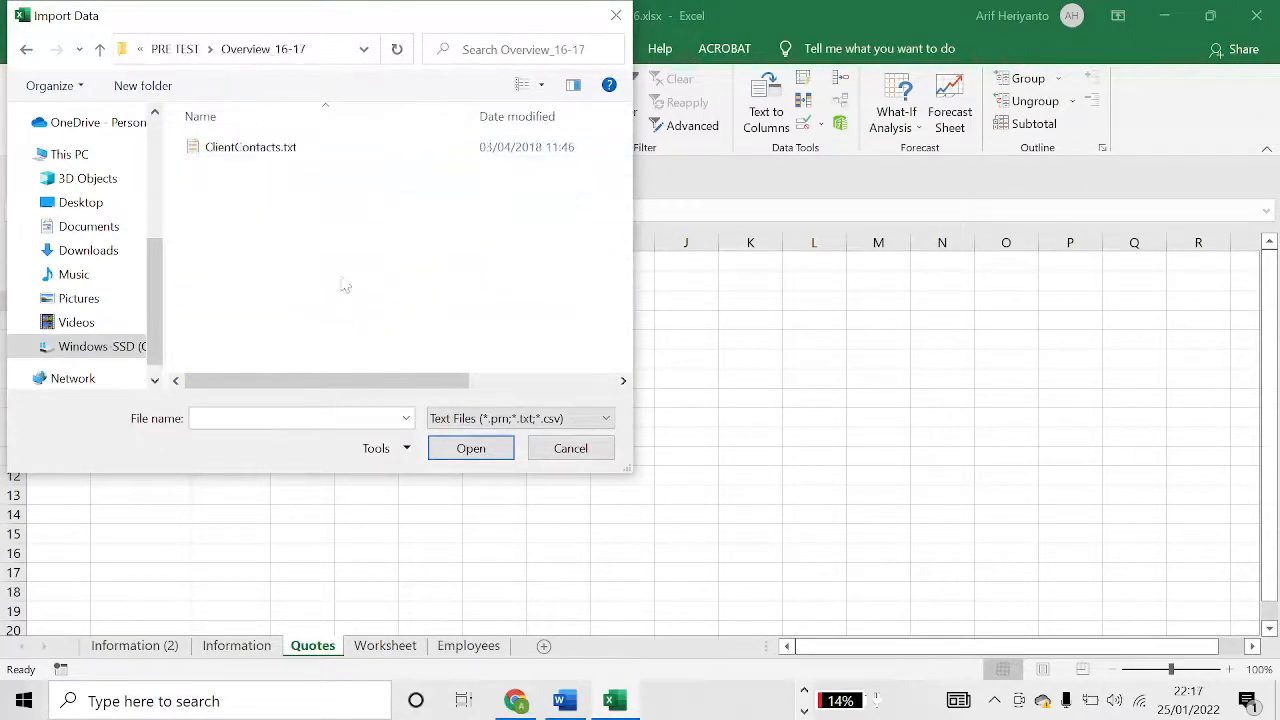
double_click(378, 152)
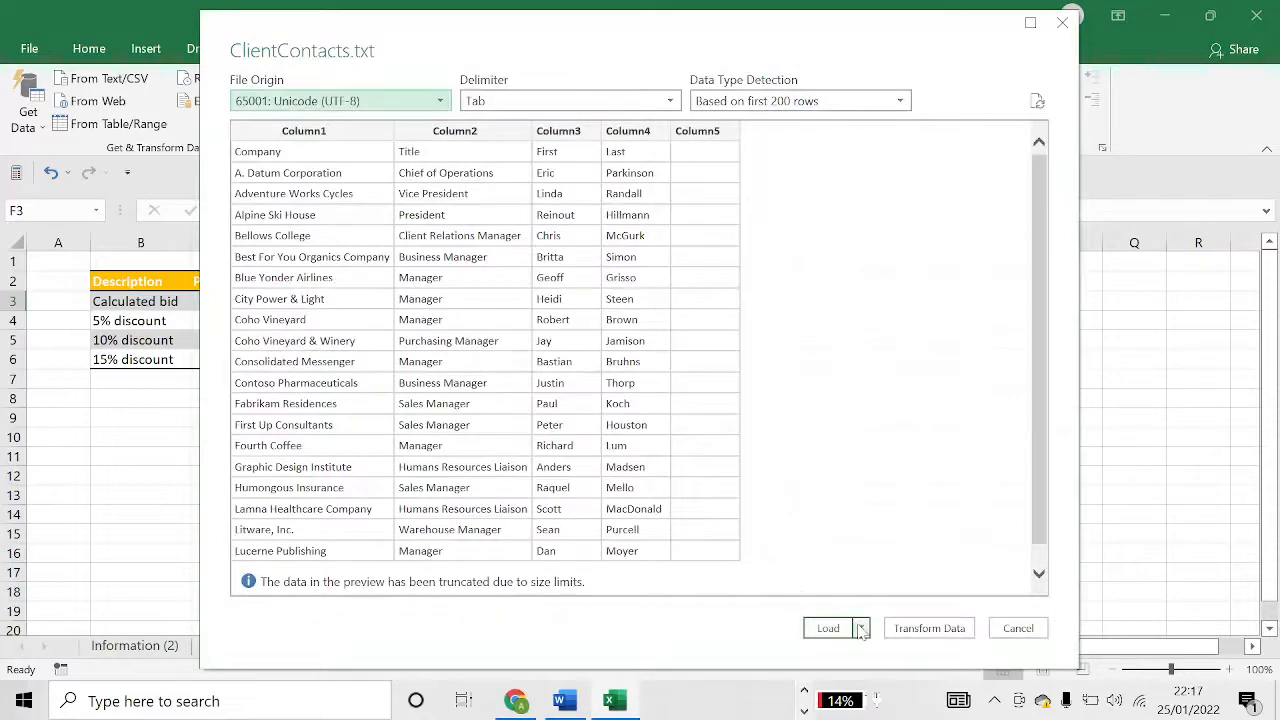
Load the ClientContacts data as a table into the existing Quotes worksheet at cell F3.
click(860, 628)
click(880, 648)
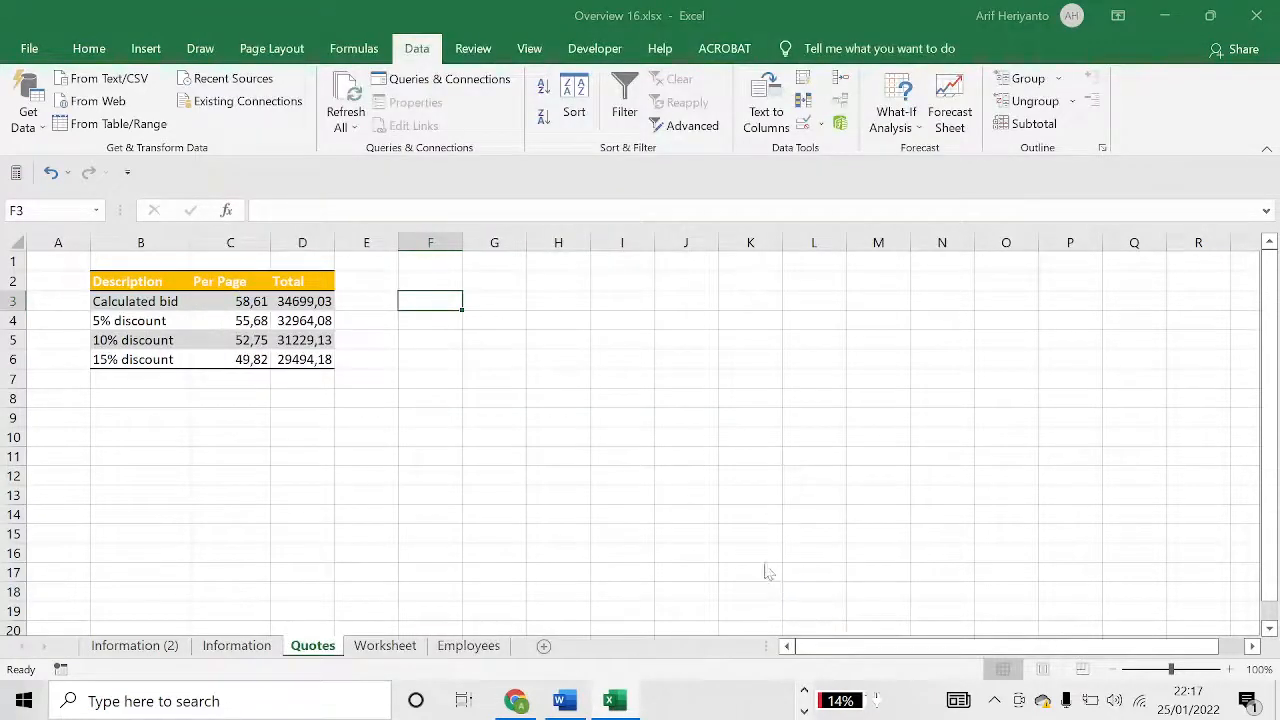
click(778, 368)
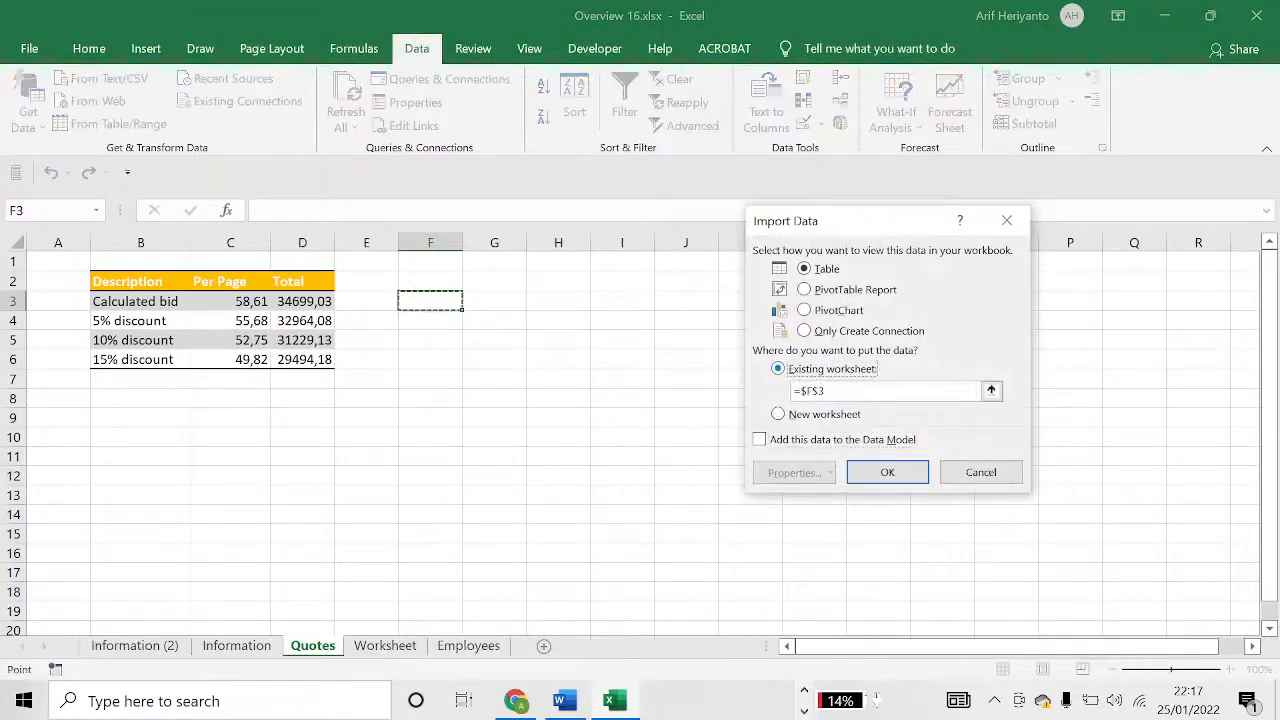
click(882, 470)
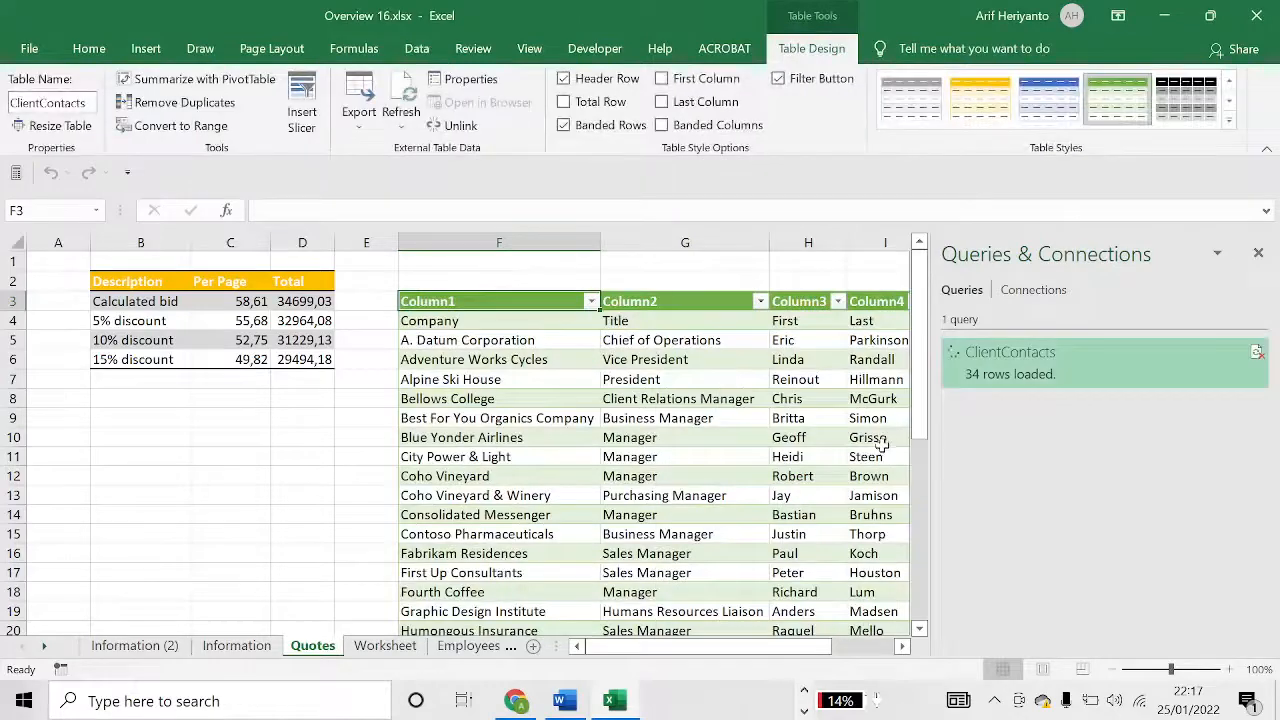
click(574, 416)
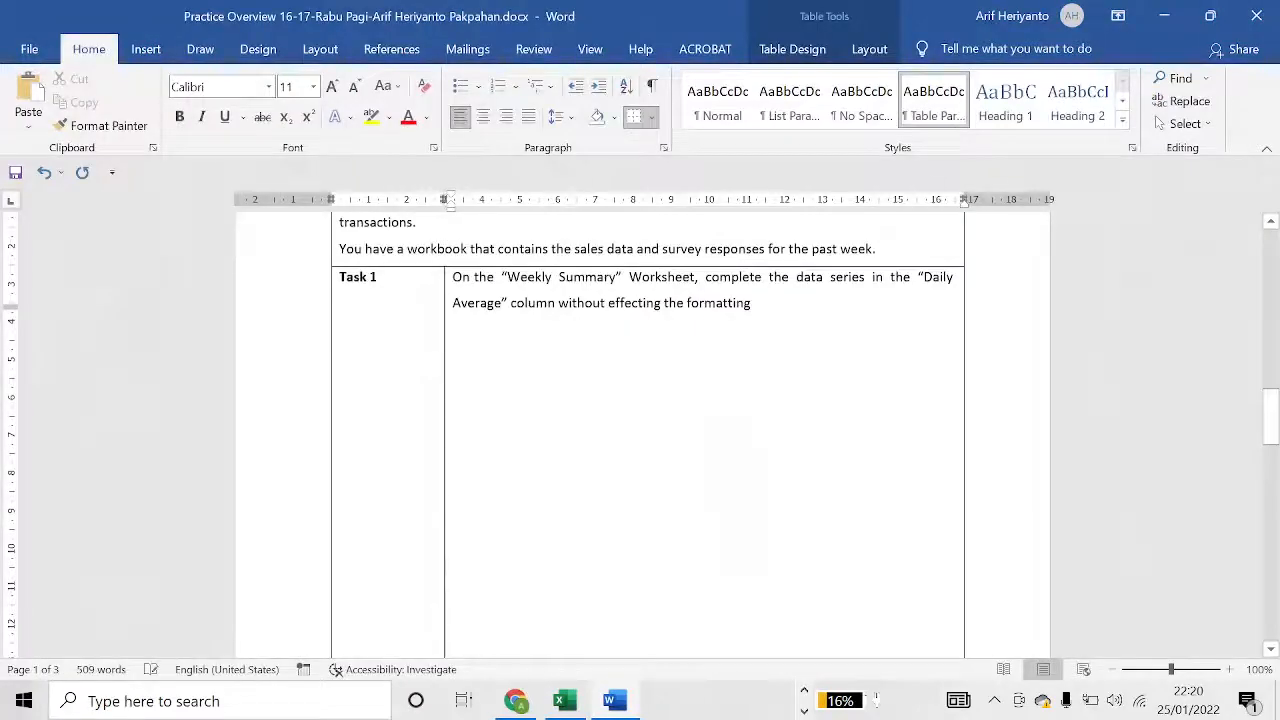
Check Overview 17 Task 1 in Word, switch to Overview 17.xlsx and fill the Daily Average formula from J3 down to J10.
scroll(648, 430, up, 1)
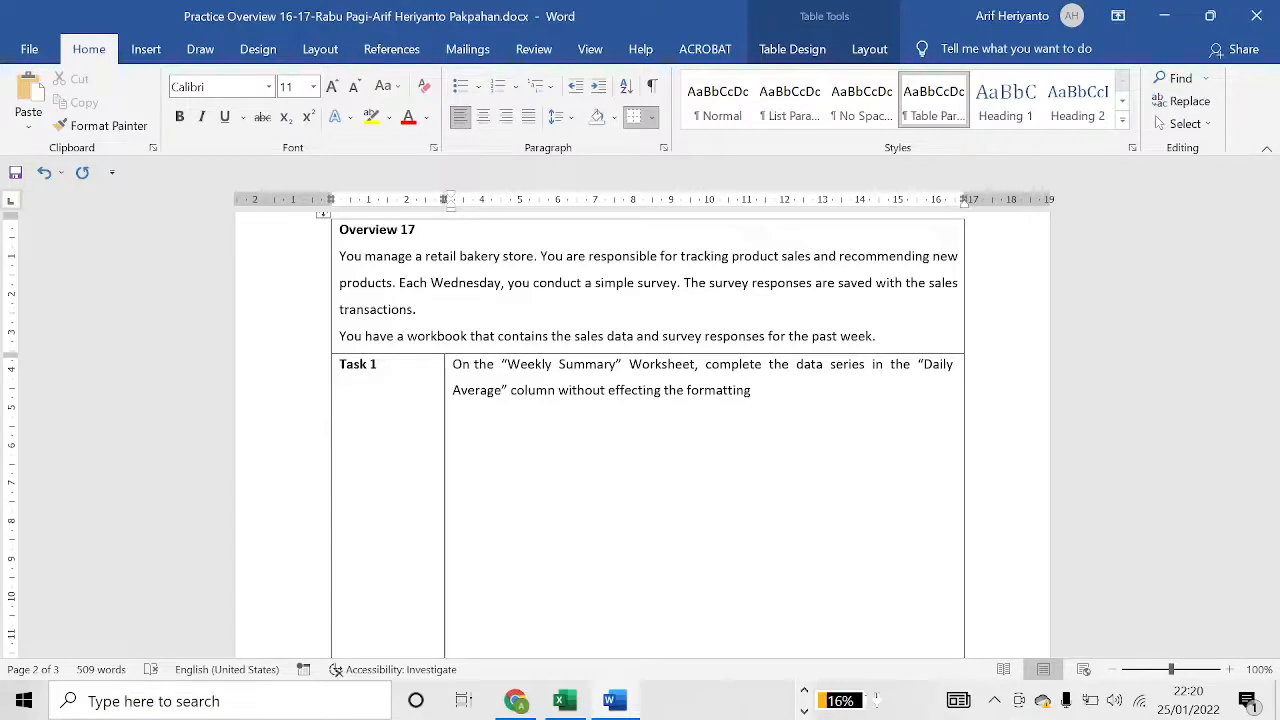
key(alt+Tab)
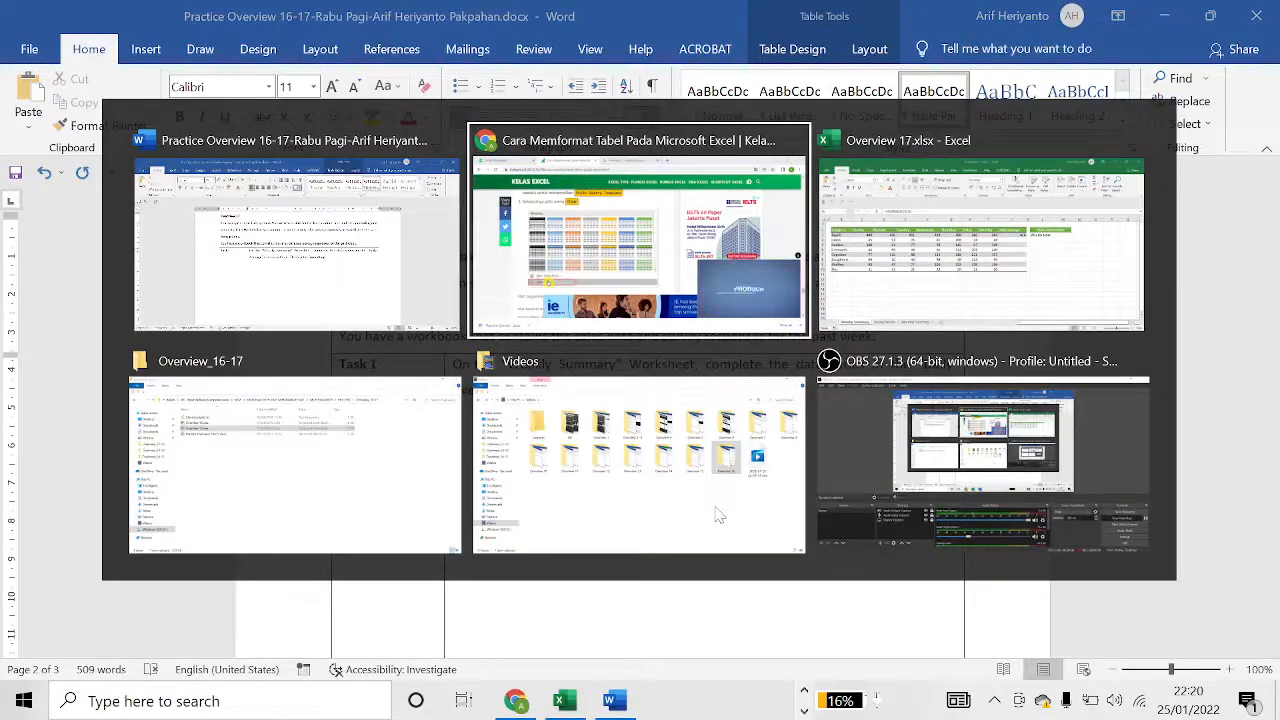
key(Tab)
click(728, 458)
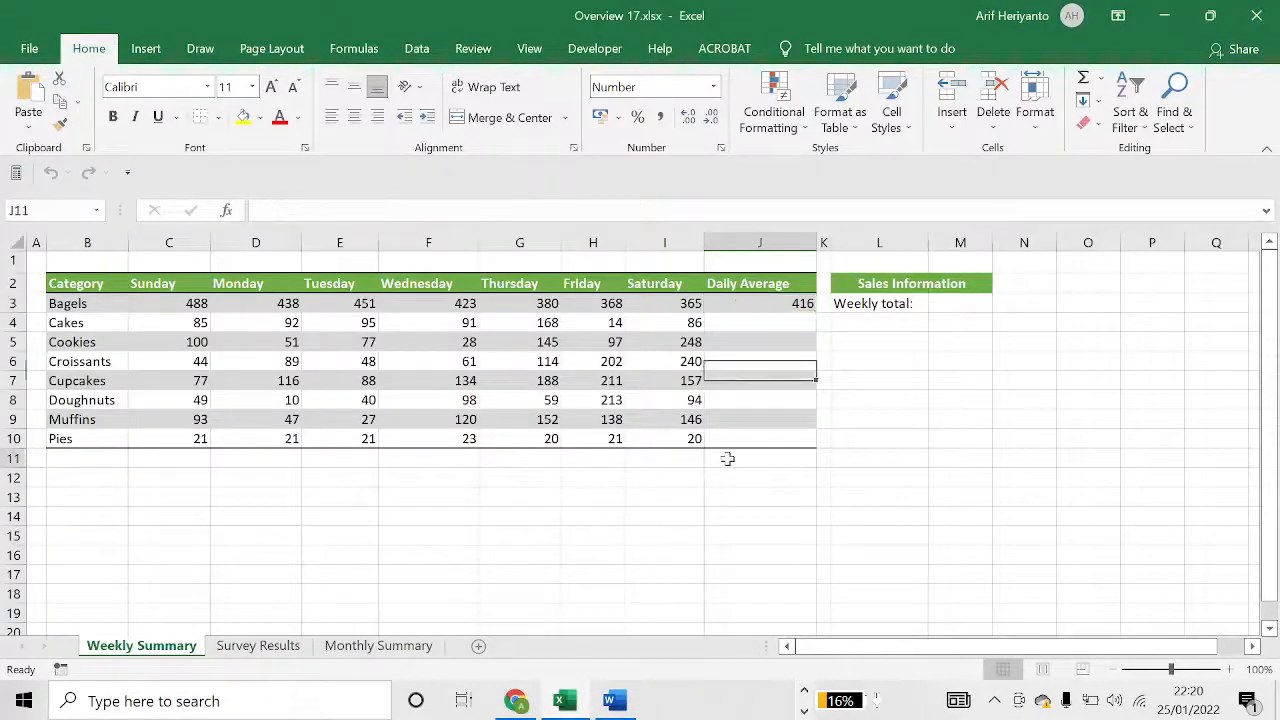
click(788, 306)
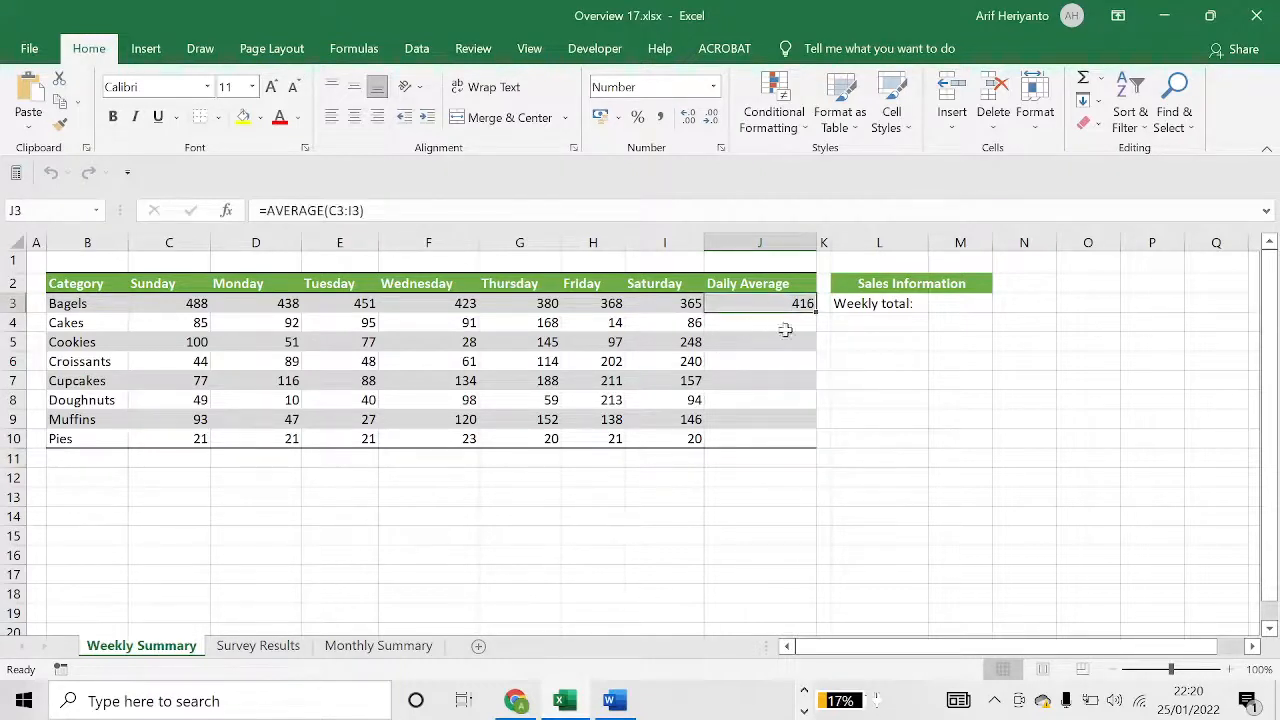
drag(820, 311, 796, 443)
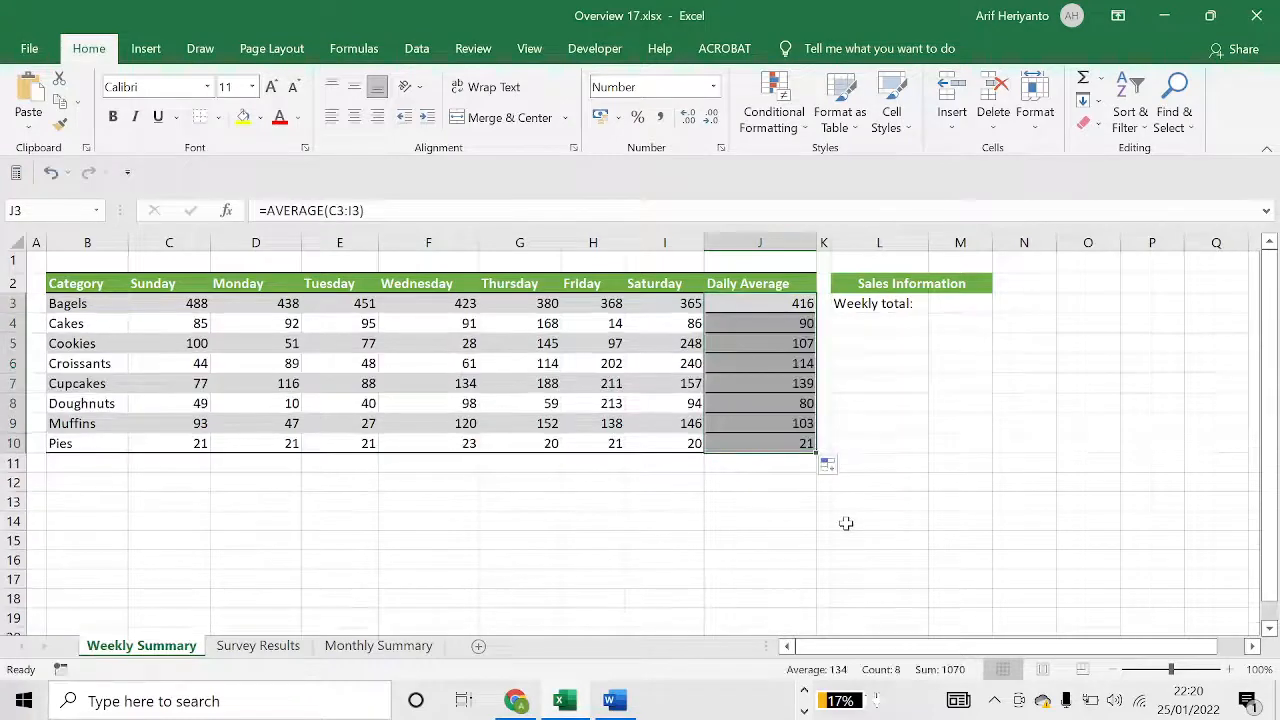
Try Fill Formatting Only on the filled Daily Average column, and set its fill option to Fill Without Formatting.
click(830, 466)
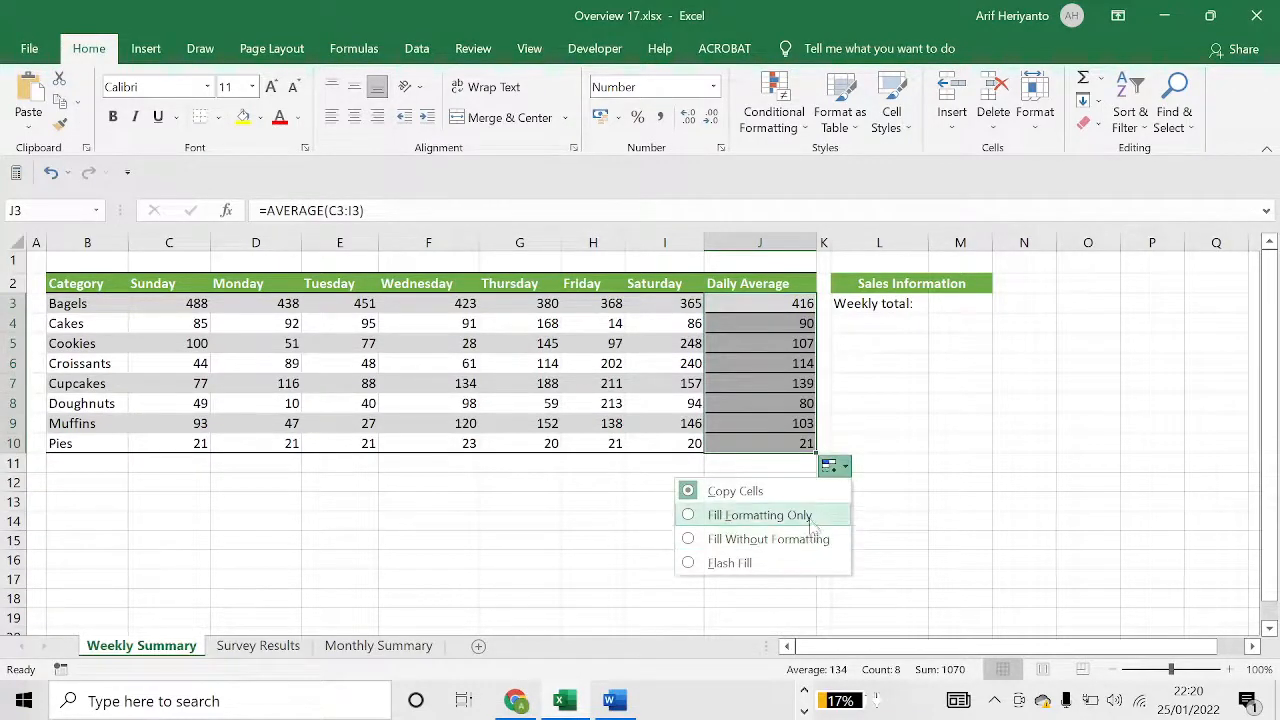
click(805, 515)
click(828, 464)
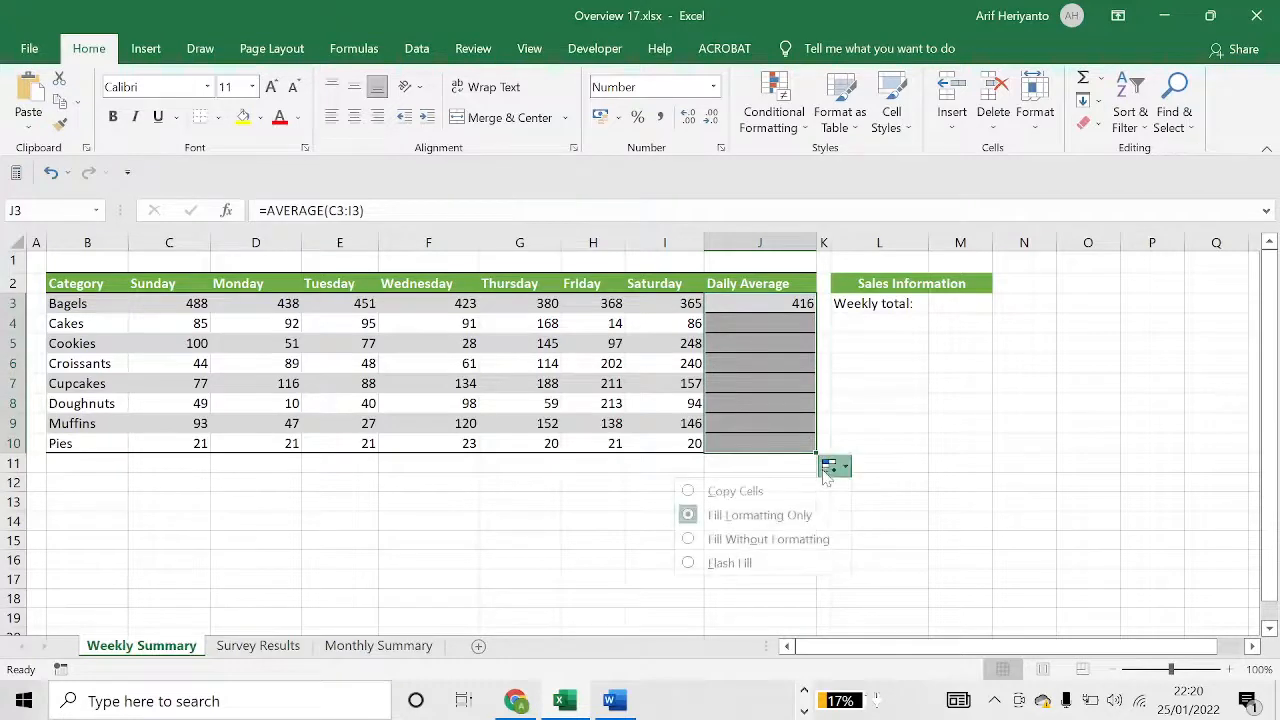
click(797, 536)
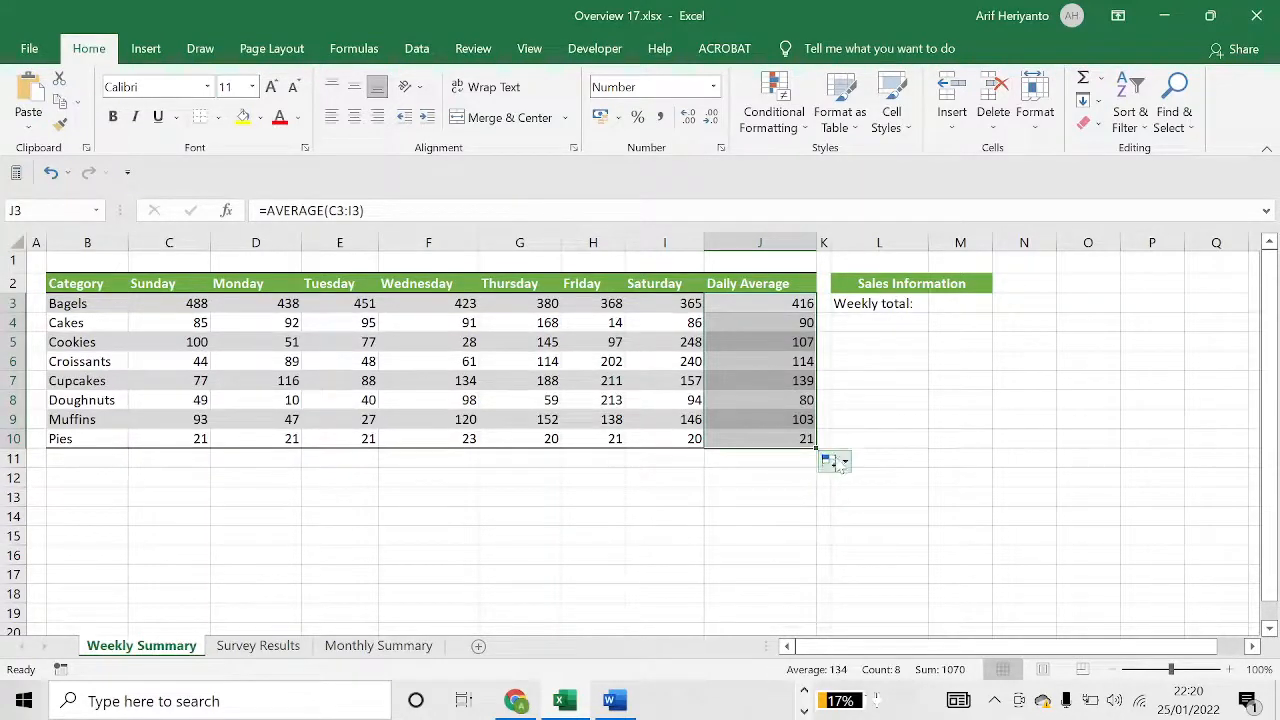
click(834, 461)
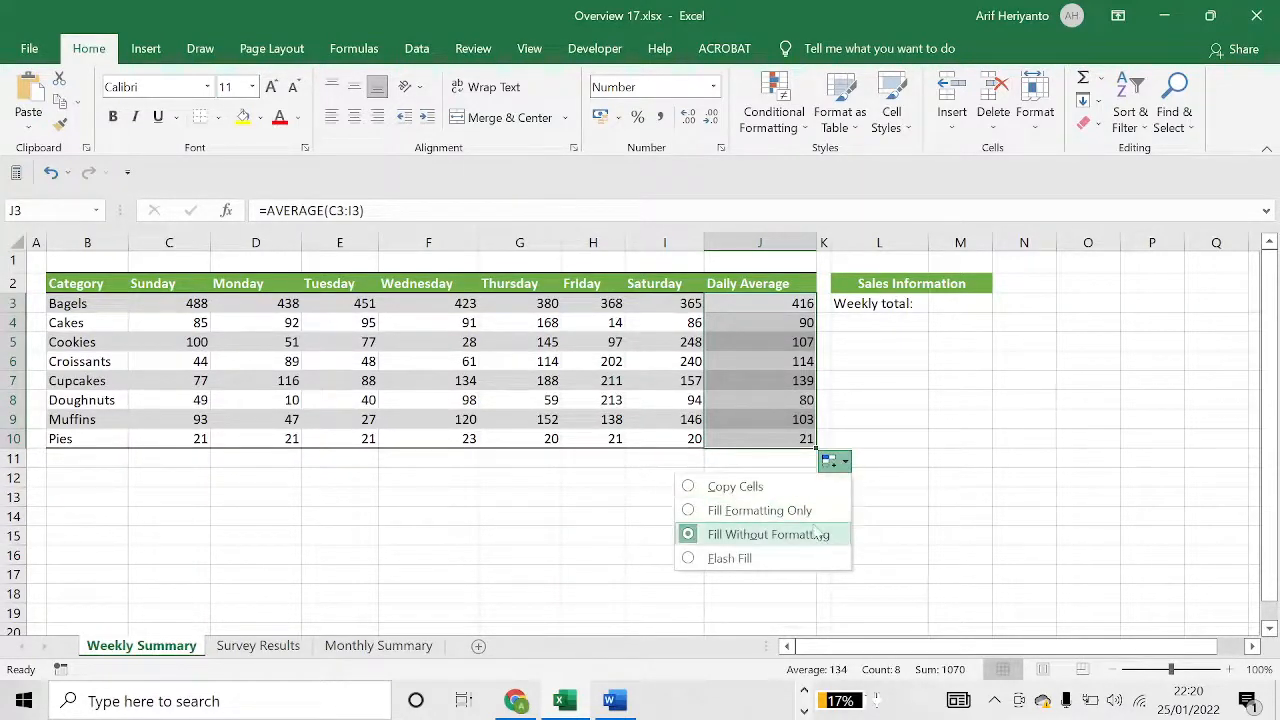
click(908, 385)
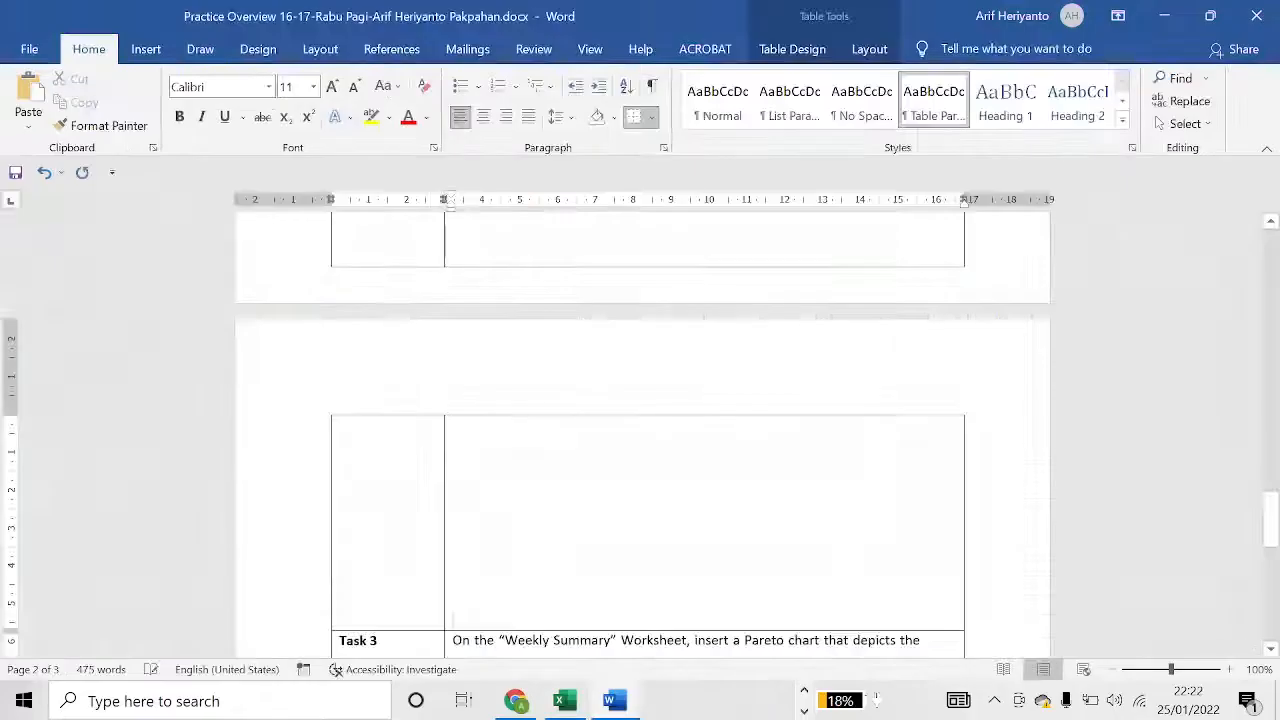
Check Overview 17 Task 2 in the Word practice document and open the Monthly Summary worksheet in Overview 17.xlsx.
scroll(640, 430, up, 10)
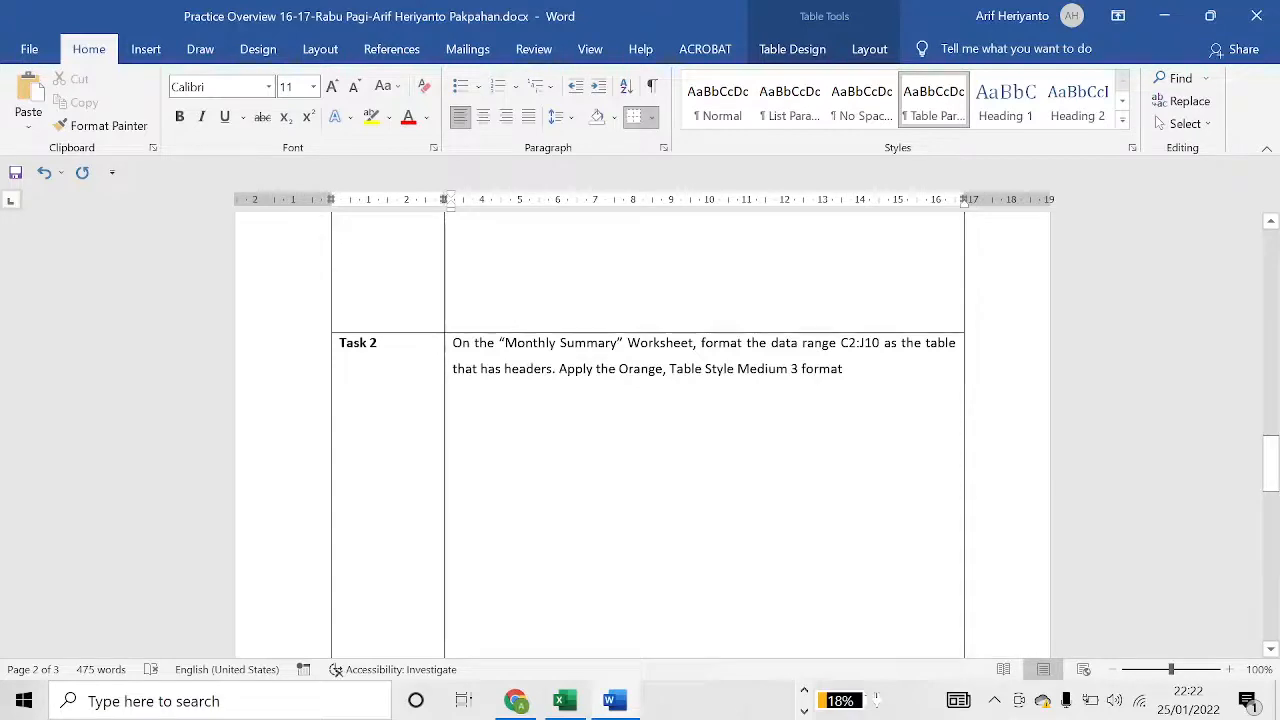
key(alt+Tab)
key(alt+Tab)
key(alt+Tab)
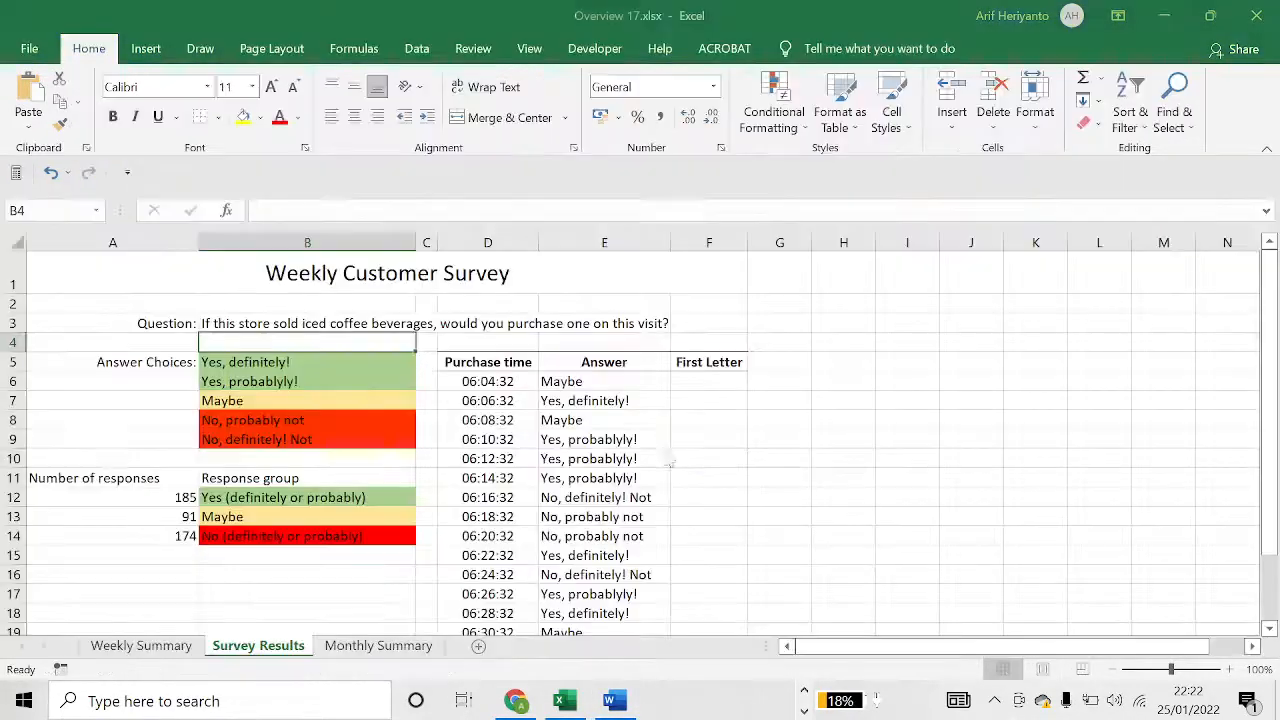
click(459, 536)
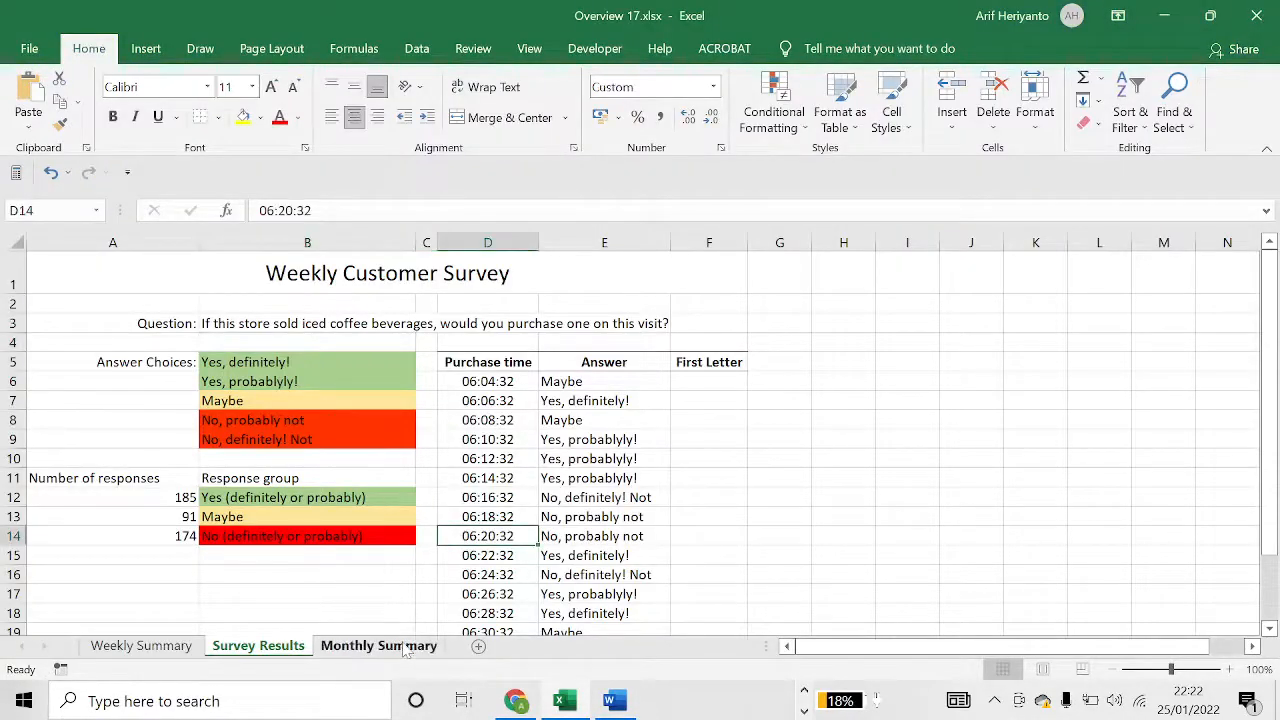
click(400, 646)
click(549, 457)
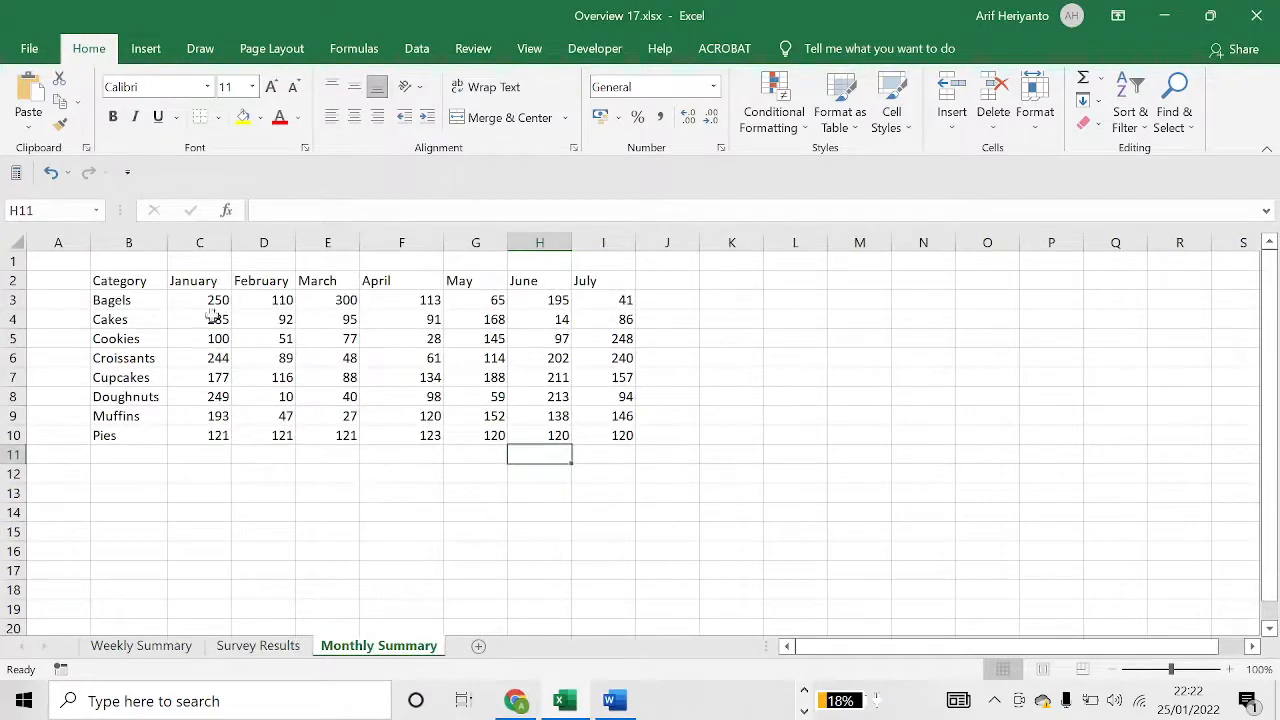
Recheck Task 2 in Word and format range C2:J10 on Monthly Summary as a table with headers in Orange, Table Style Medium 3.
drag(211, 283, 600, 437)
key(alt+Tab)
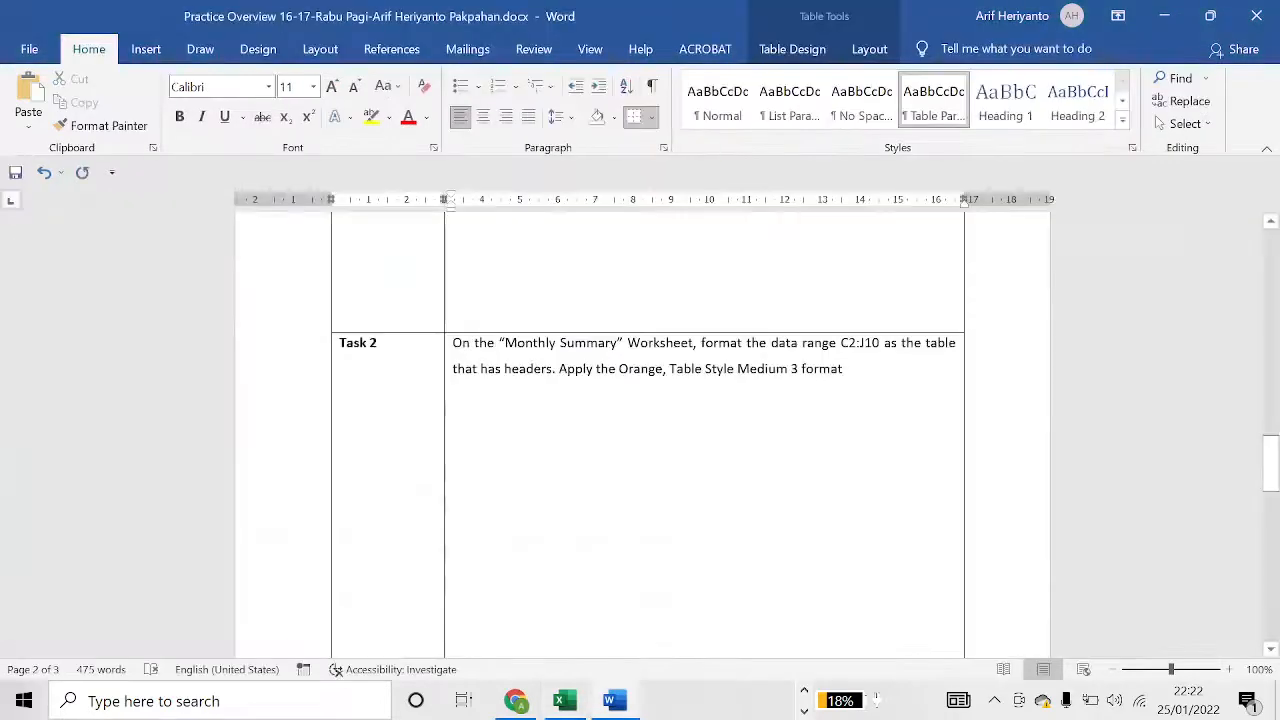
key(alt+Tab)
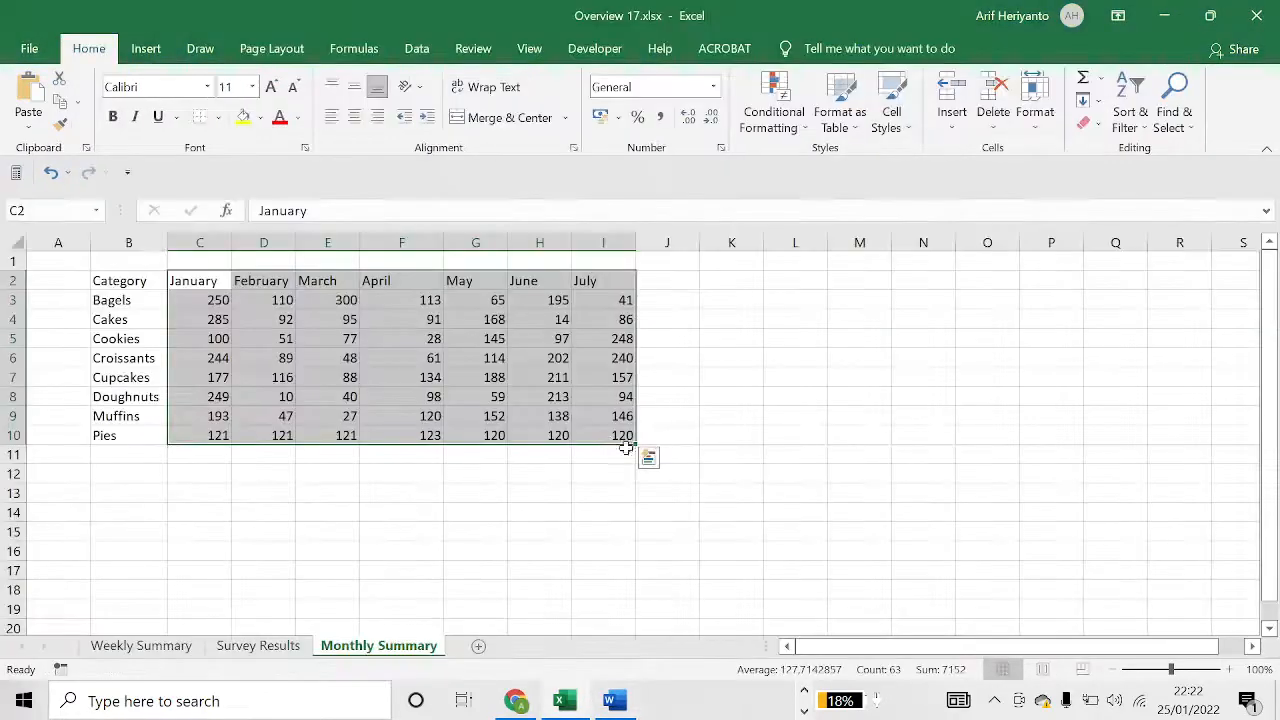
click(512, 421)
drag(208, 281, 665, 438)
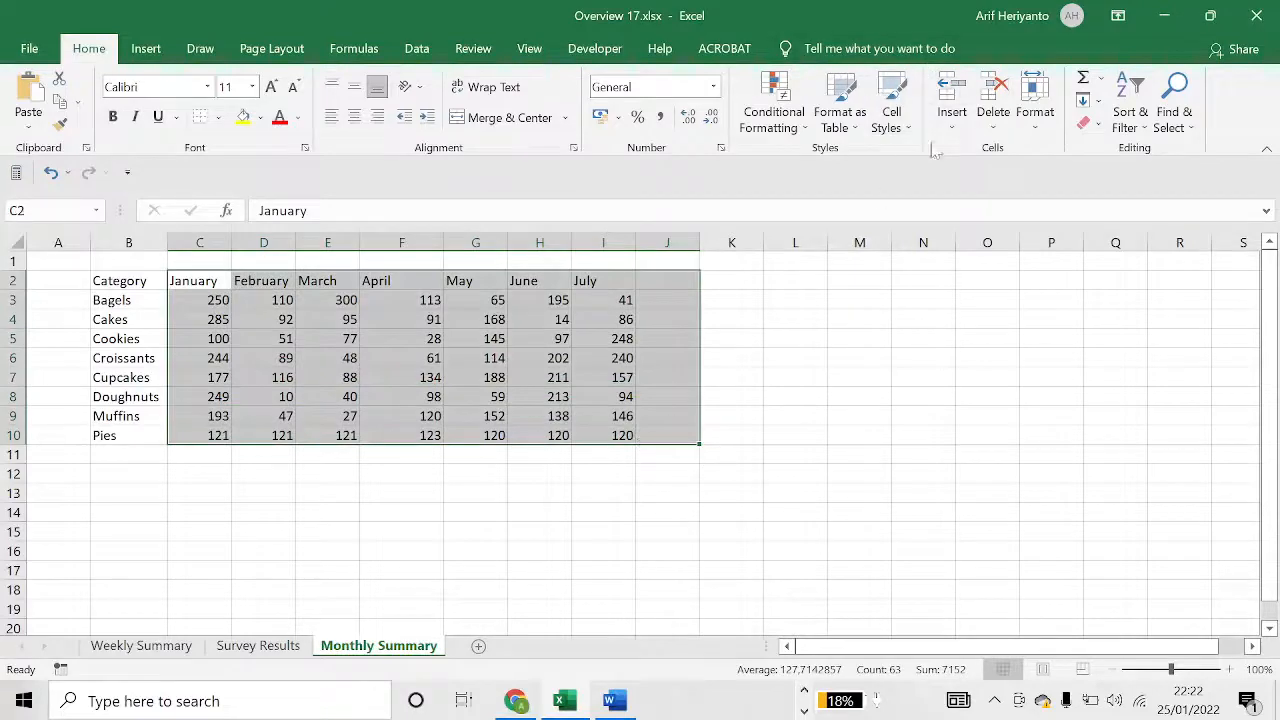
click(860, 137)
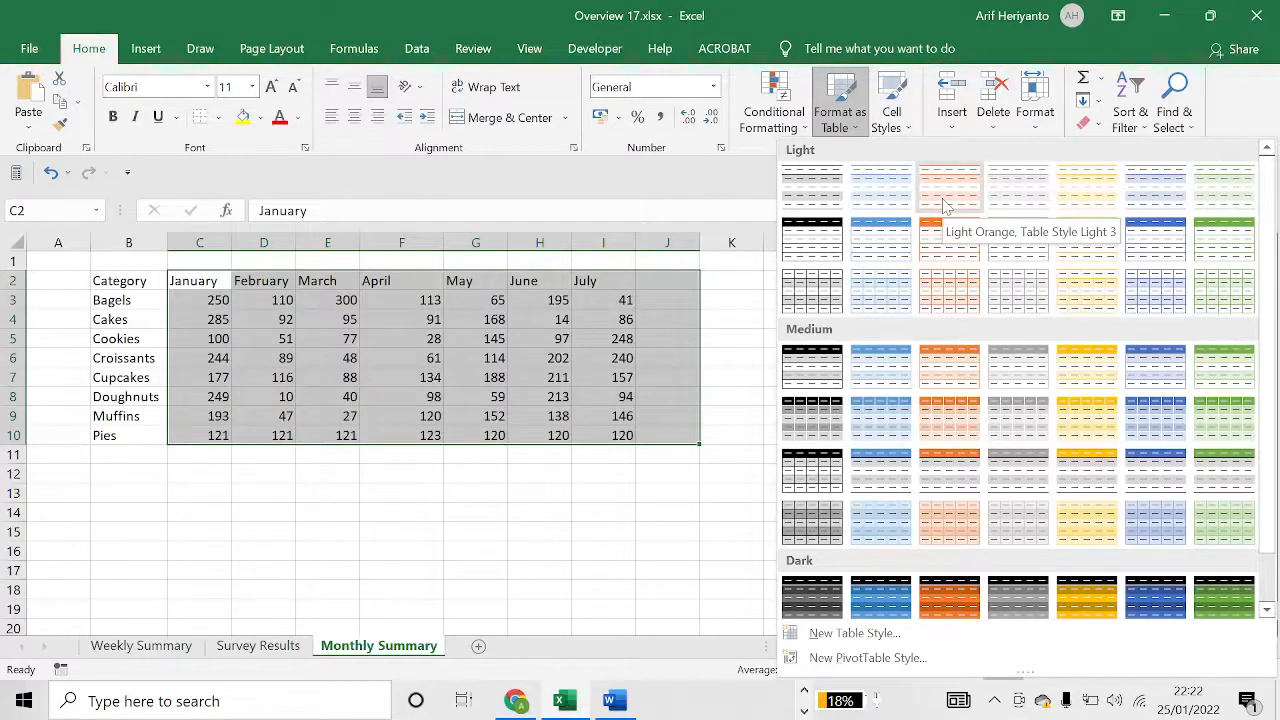
key(alt+Tab)
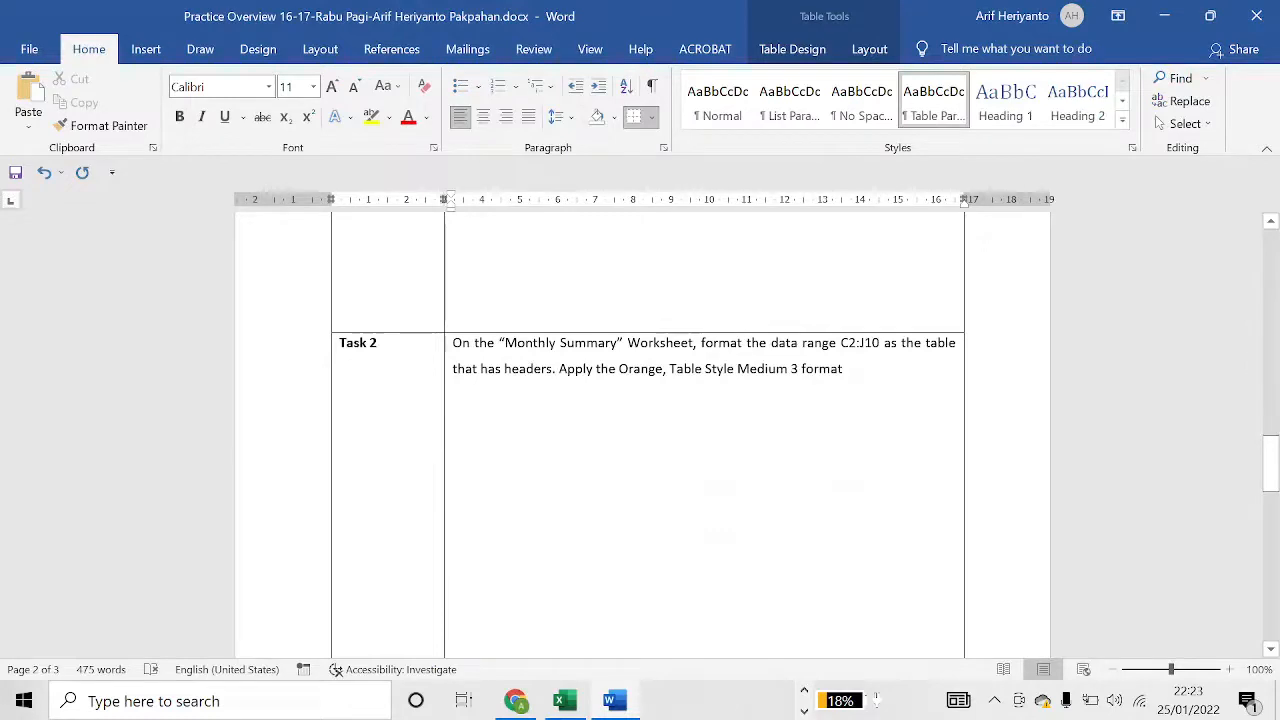
key(alt+Tab)
click(862, 428)
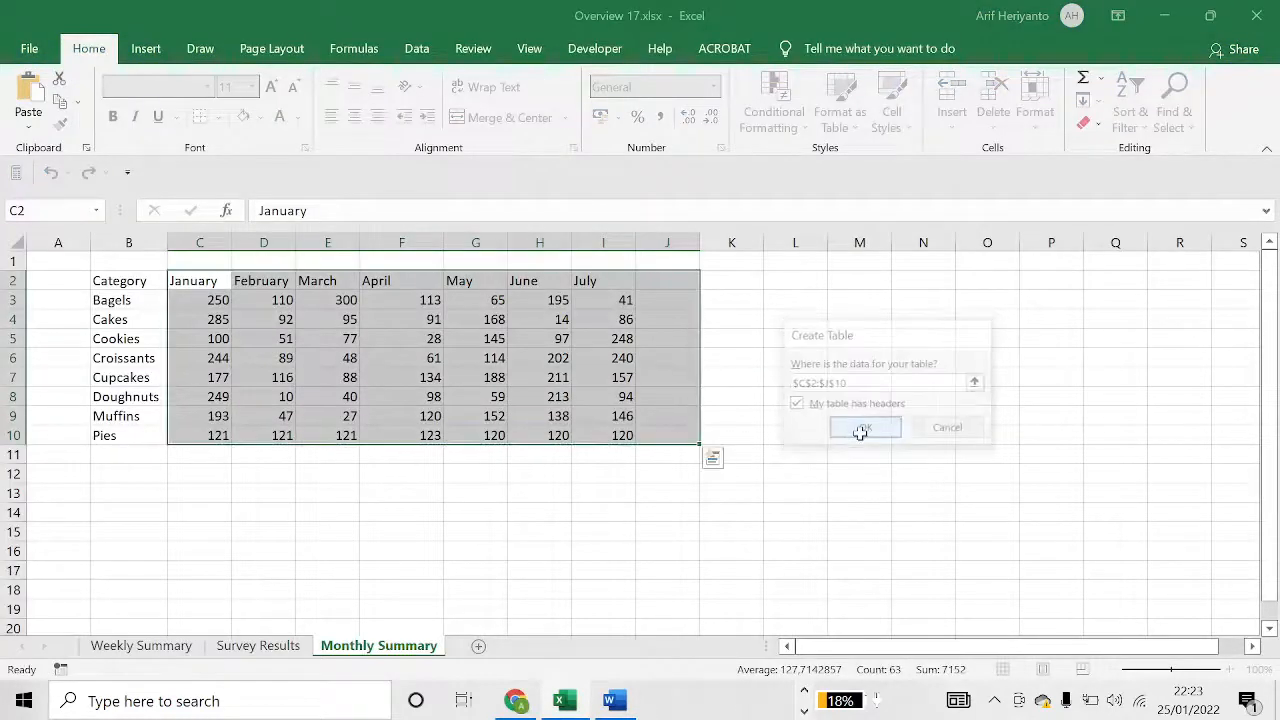
click(455, 505)
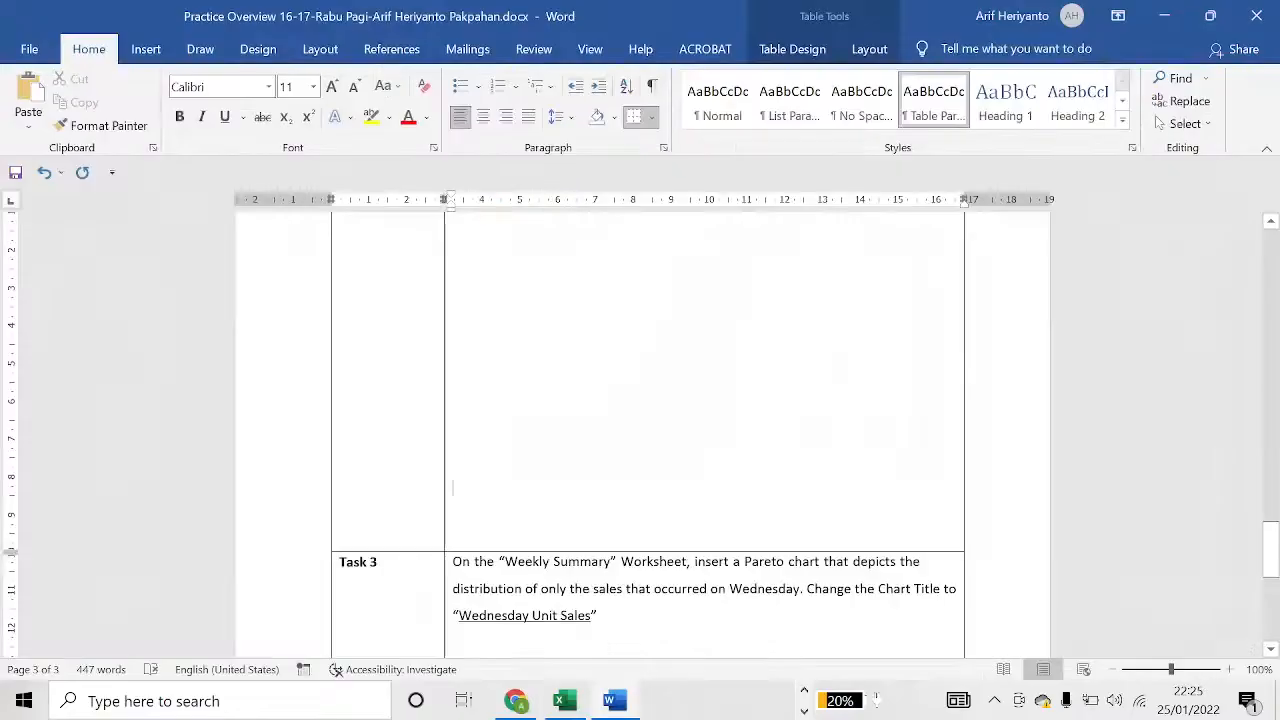
Read Overview 17 Task 3 in the Word practice document and switch to the Weekly Summary worksheet in Overview 17.xlsx.
scroll(648, 430, down, 3)
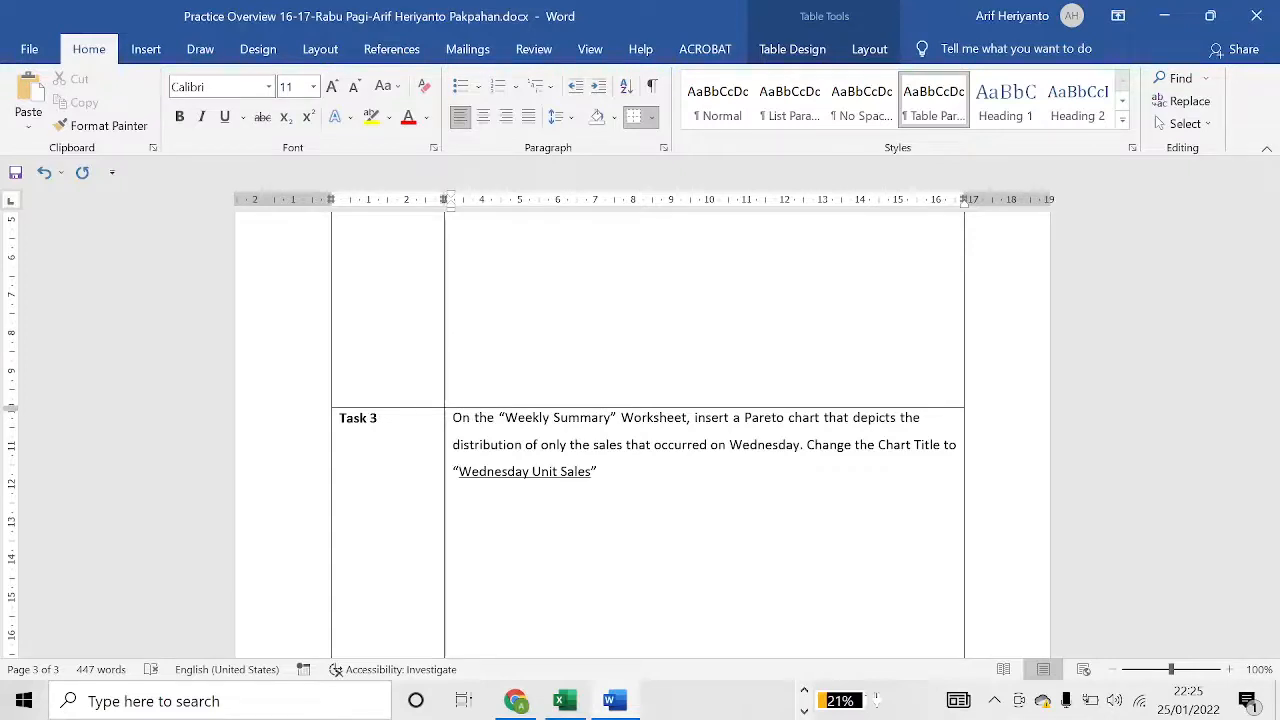
scroll(705, 366, down, 1)
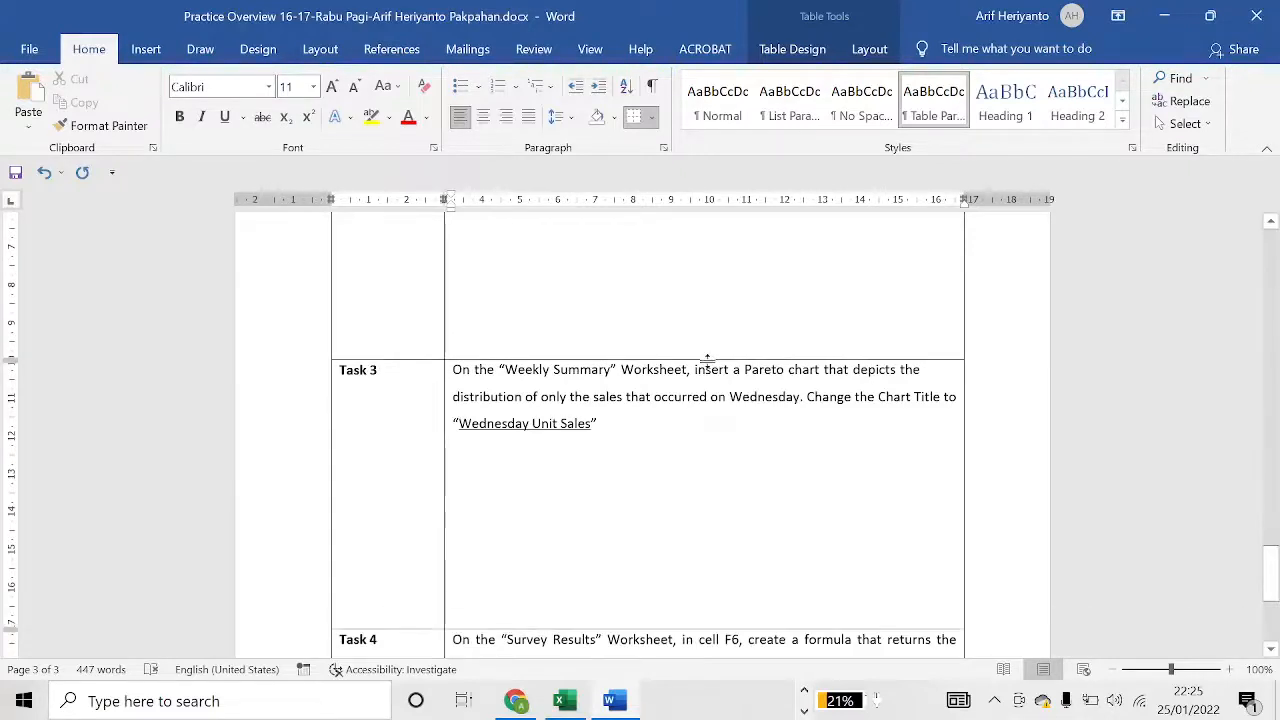
key(alt+Tab)
click(873, 401)
click(605, 402)
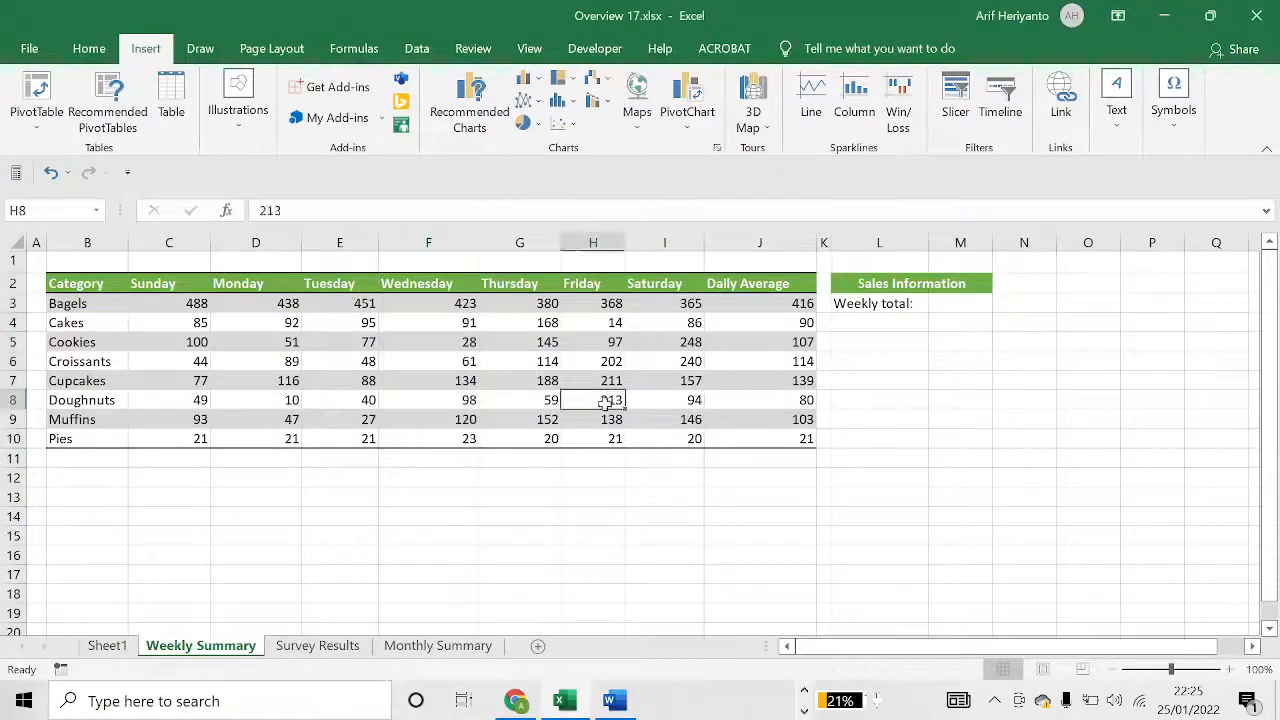
click(373, 356)
click(576, 361)
key(alt+Tab)
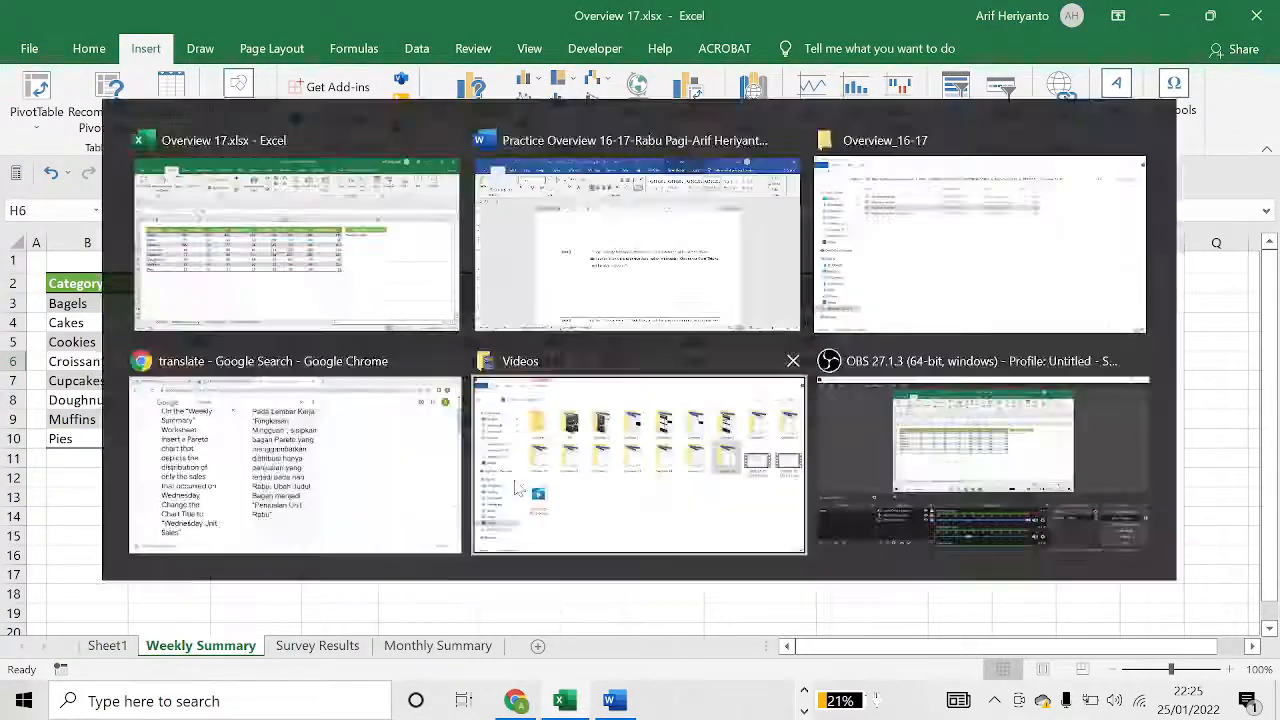
key(alt+Tab)
click(486, 418)
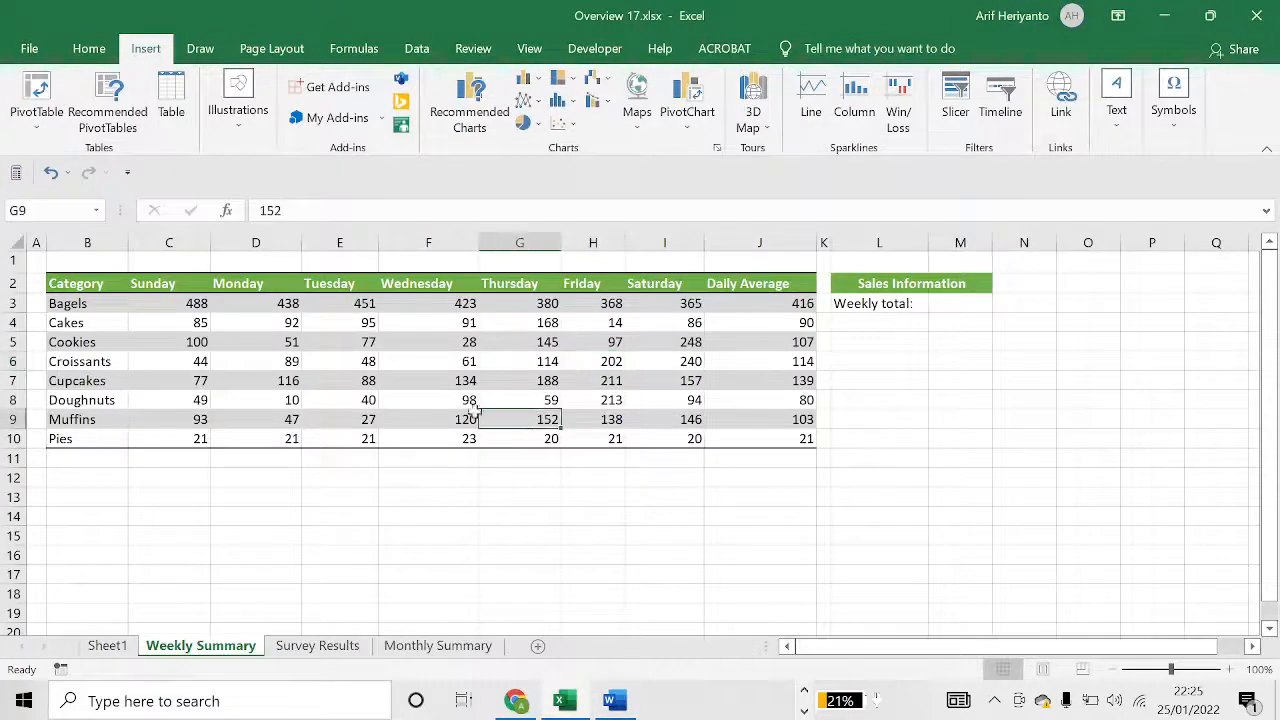
Insert a Pareto chart of the Wednesday sales in F2:F10 and move it below the Sales Information heading.
drag(438, 283, 430, 438)
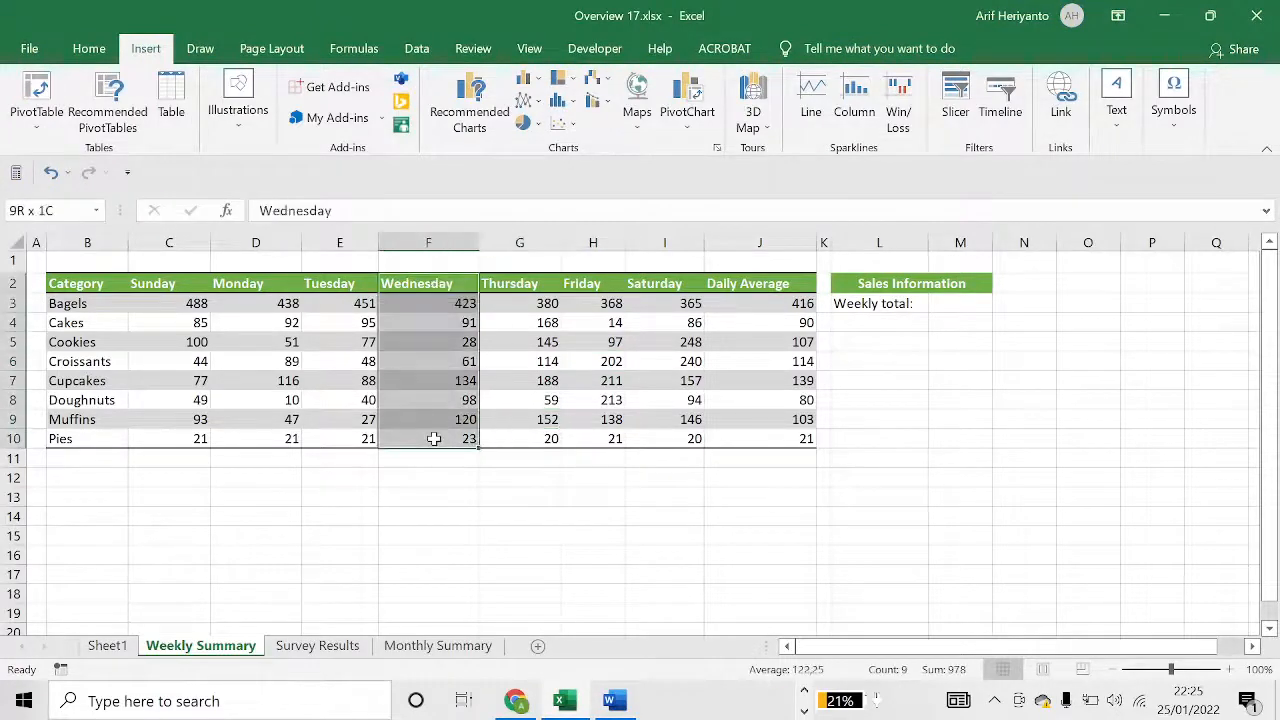
click(528, 380)
drag(468, 303, 456, 438)
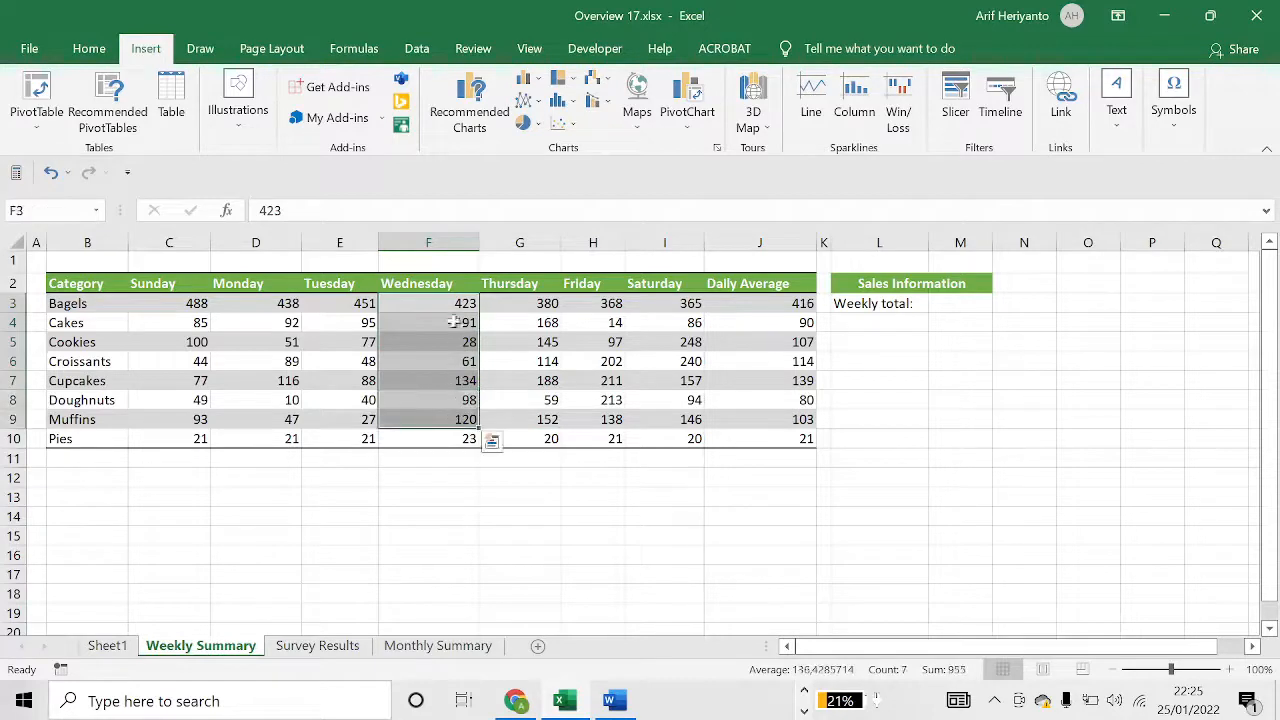
drag(451, 283, 428, 441)
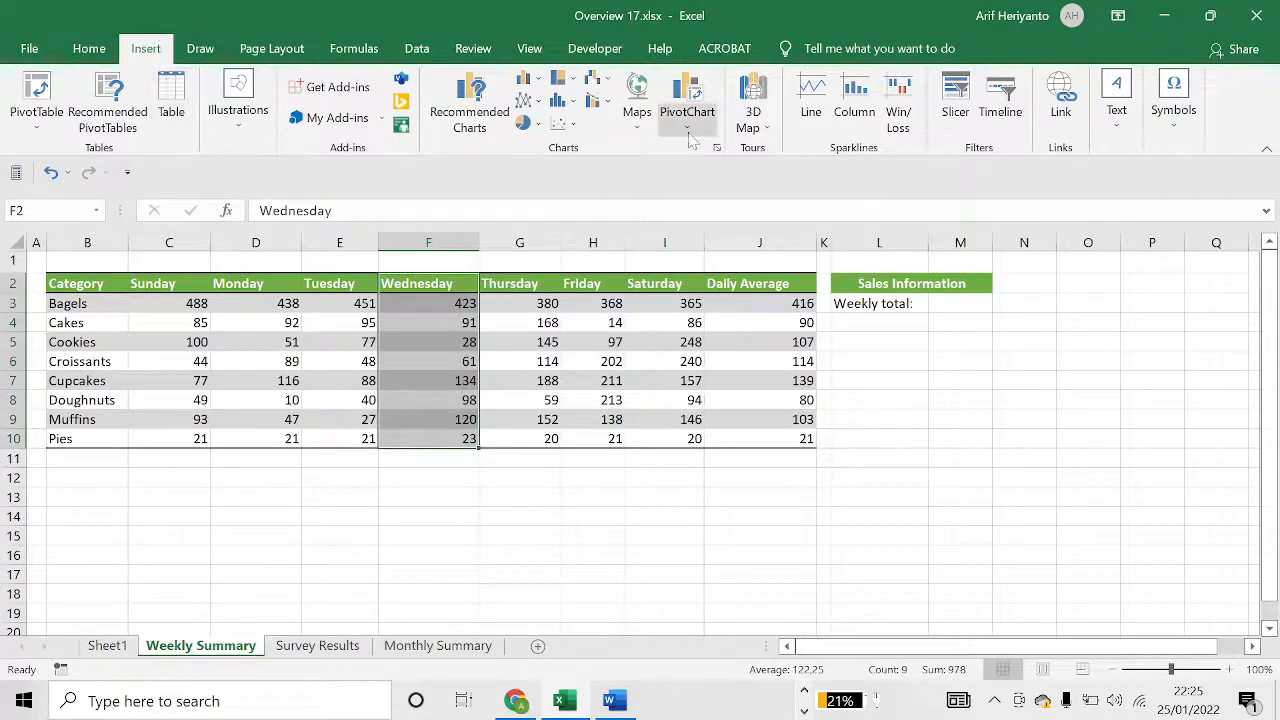
click(565, 103)
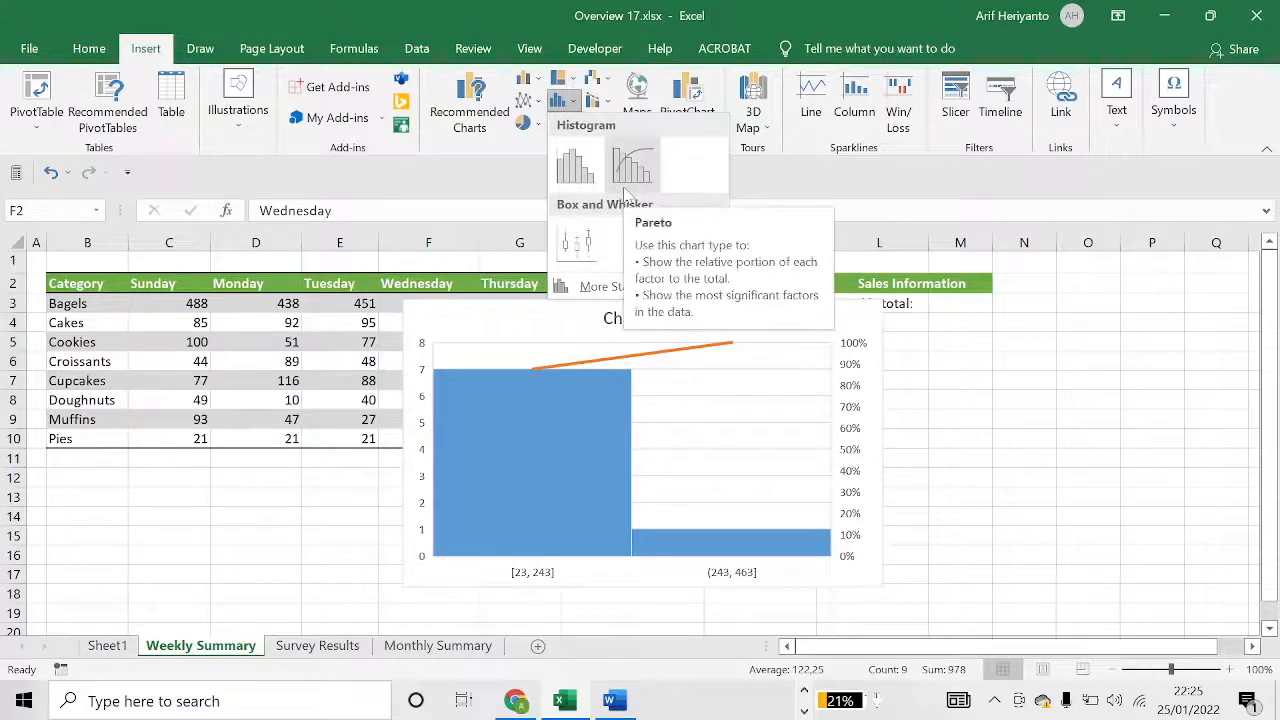
click(632, 167)
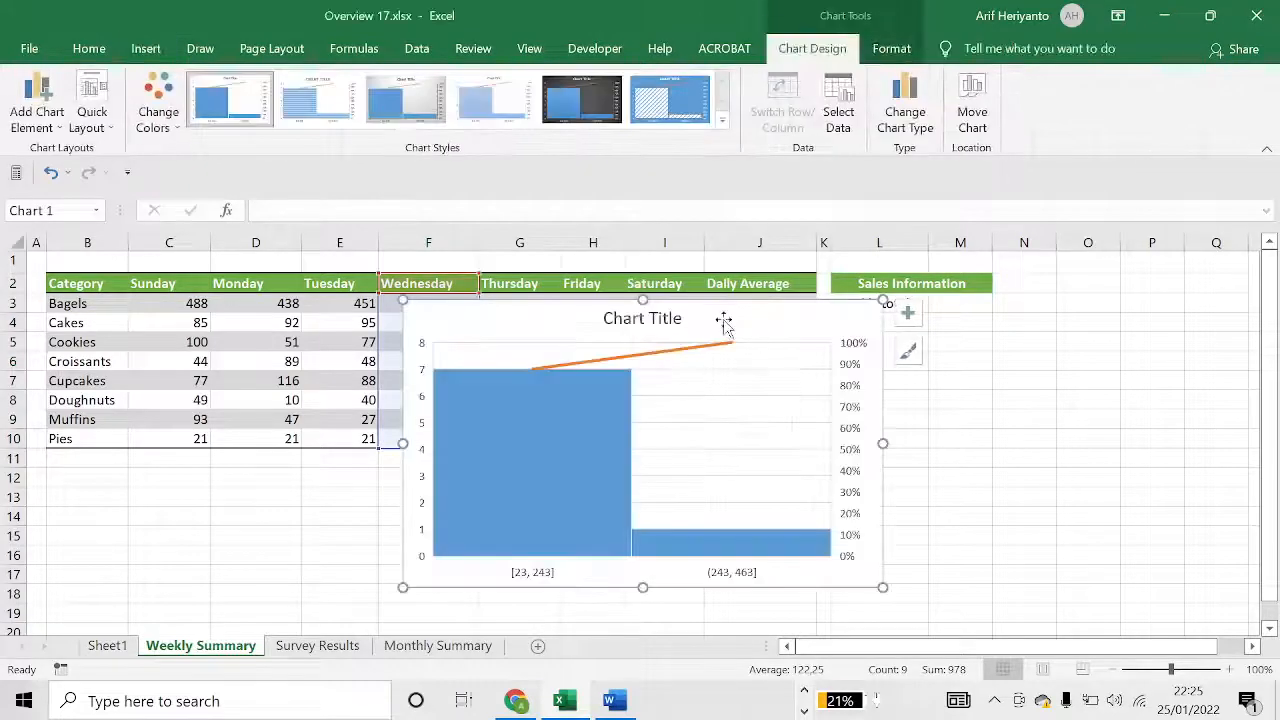
drag(710, 326, 1074, 355)
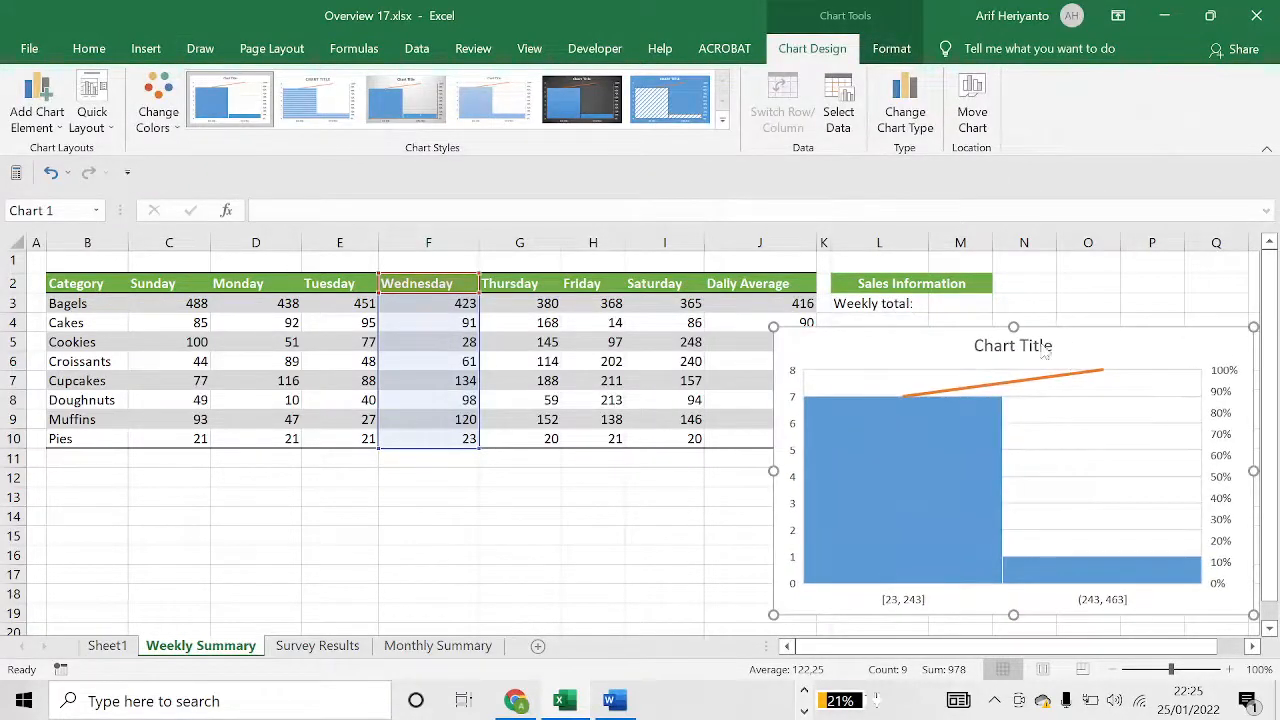
Copy the text "Wednesday Unit Sales" from Task 3 in the Word document and return to Overview 17.xlsx.
key(alt+Tab)
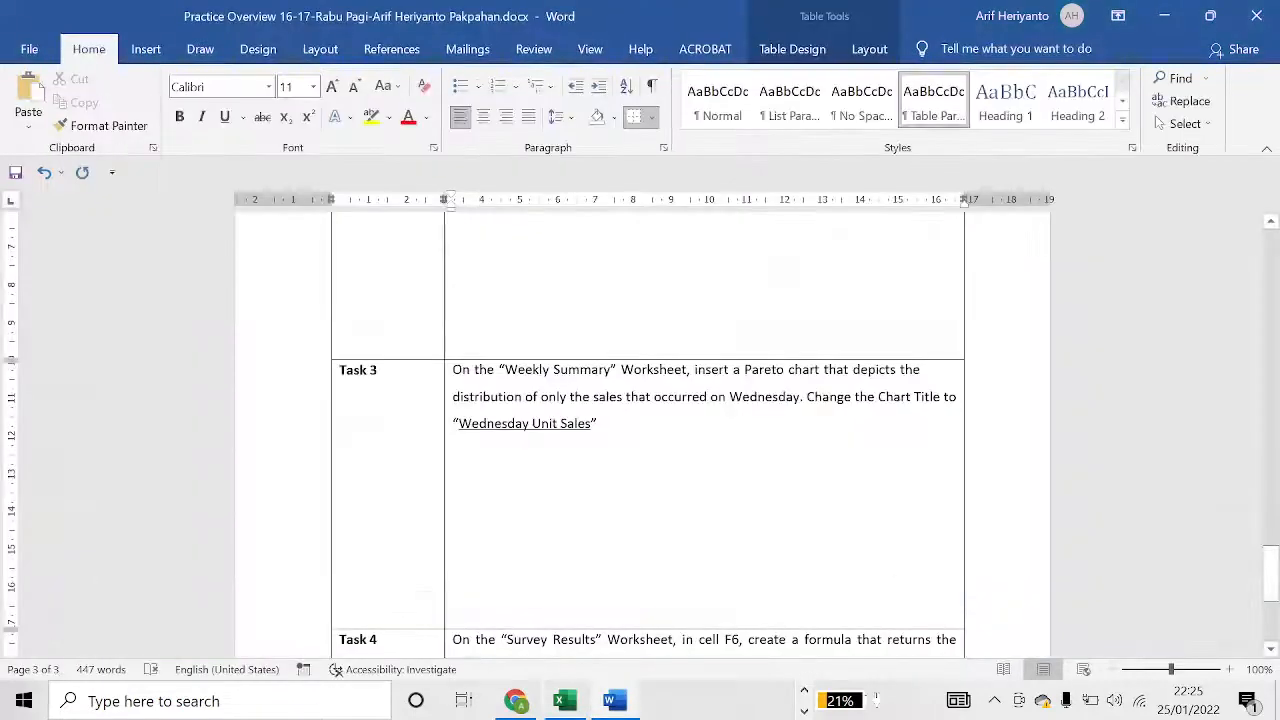
double_click(472, 441)
click(472, 441)
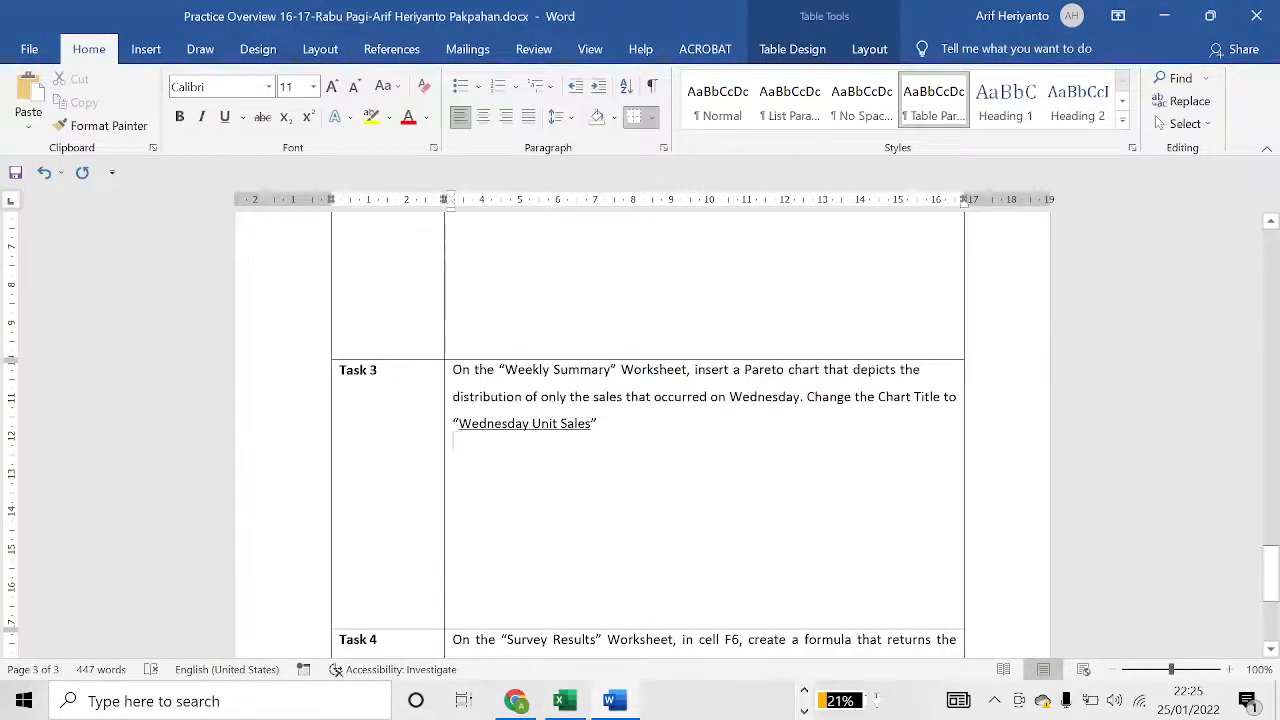
drag(458, 423, 591, 423)
key(ctrl+c)
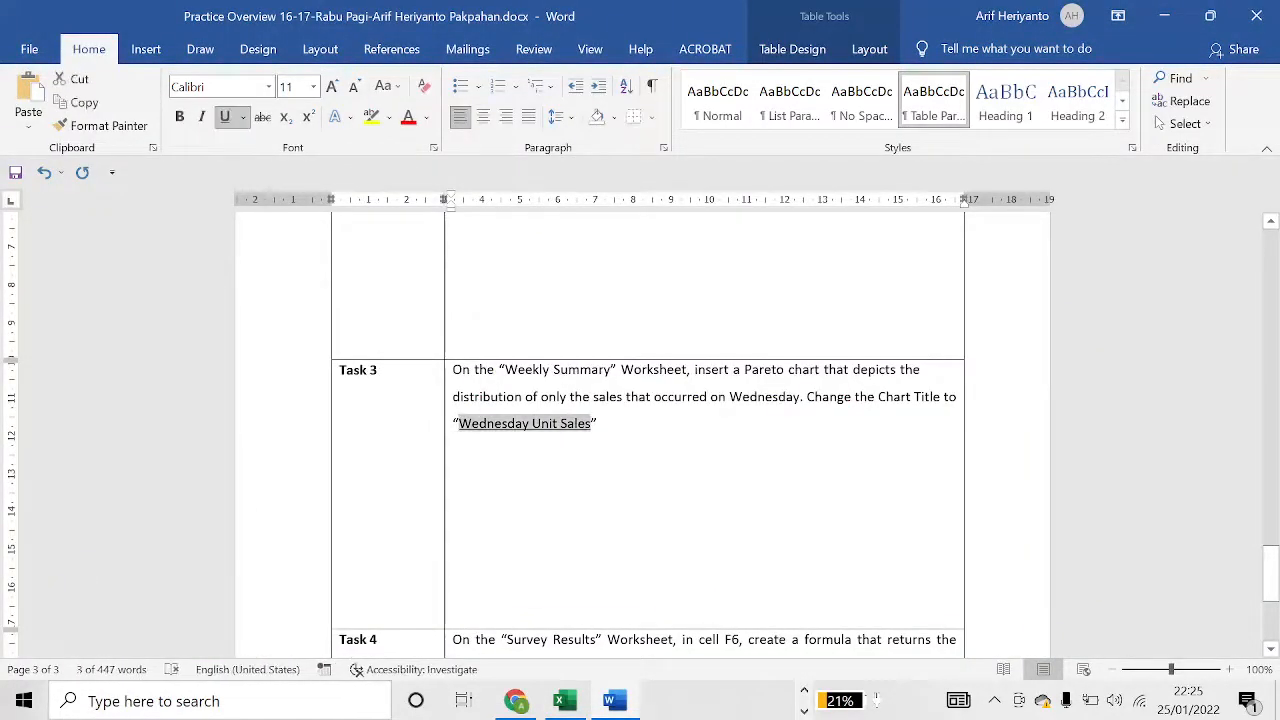
key(alt+Tab)
Try to paste the copied text into the Pareto chart's title, and undo the embedded objects pasted on the worksheet.
click(907, 340)
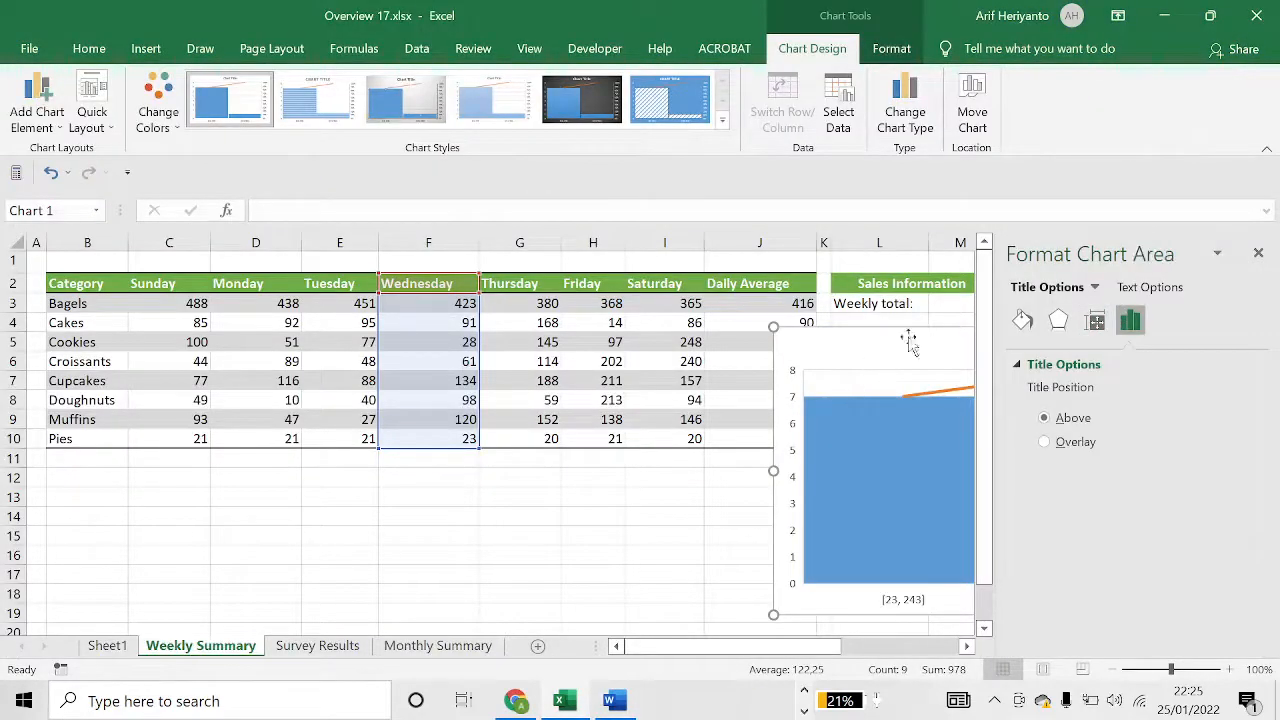
click(1258, 252)
double_click(1017, 347)
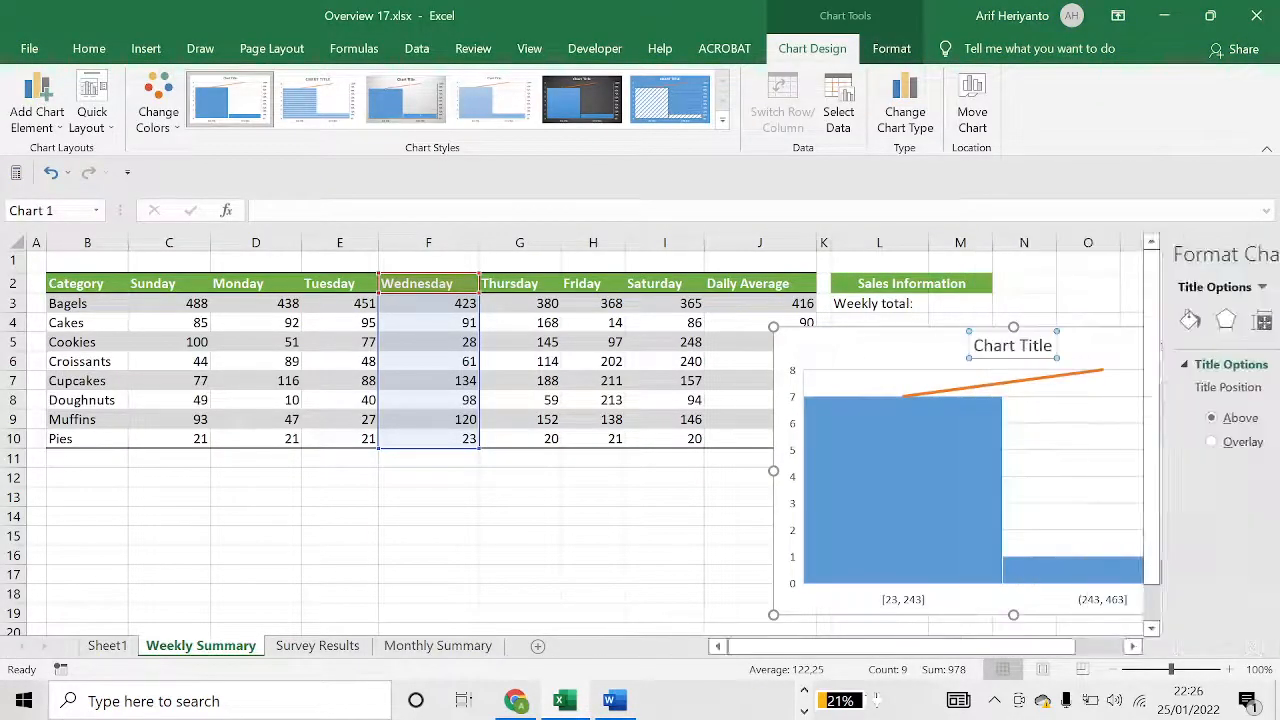
key(ctrl+v)
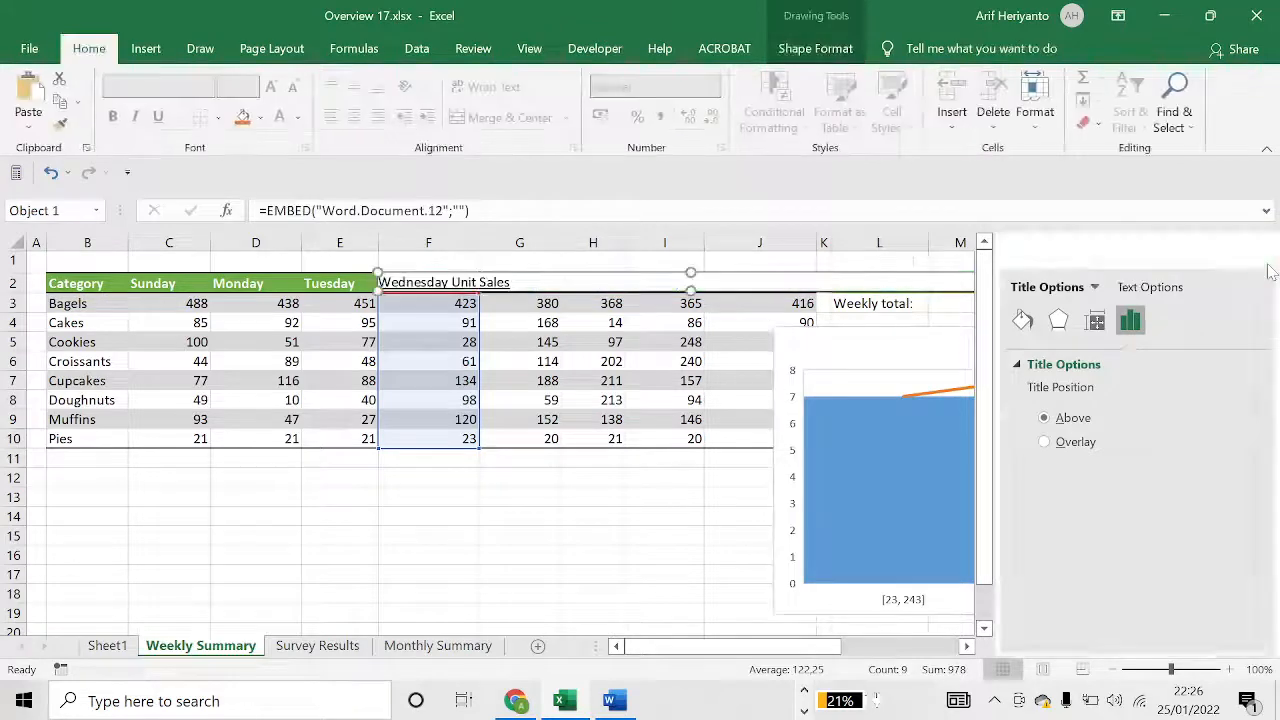
click(1258, 252)
click(1037, 362)
key(ctrl+z)
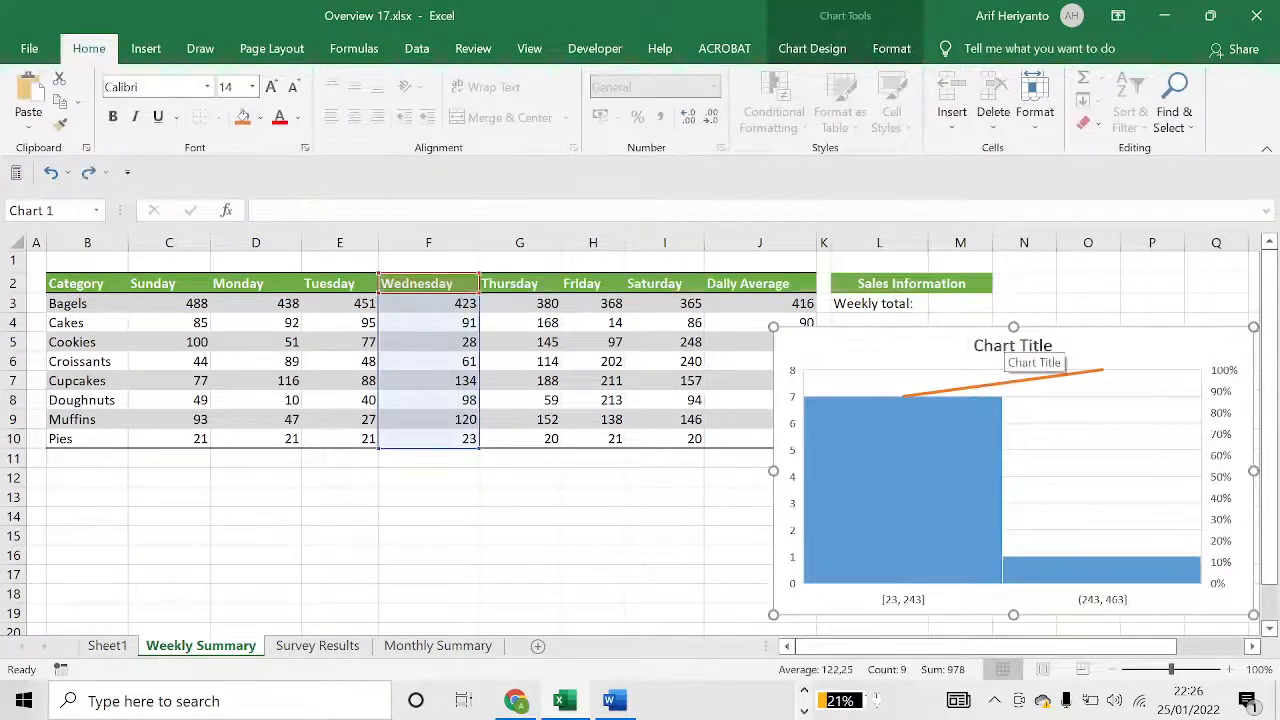
click(1040, 346)
key(ctrl+v)
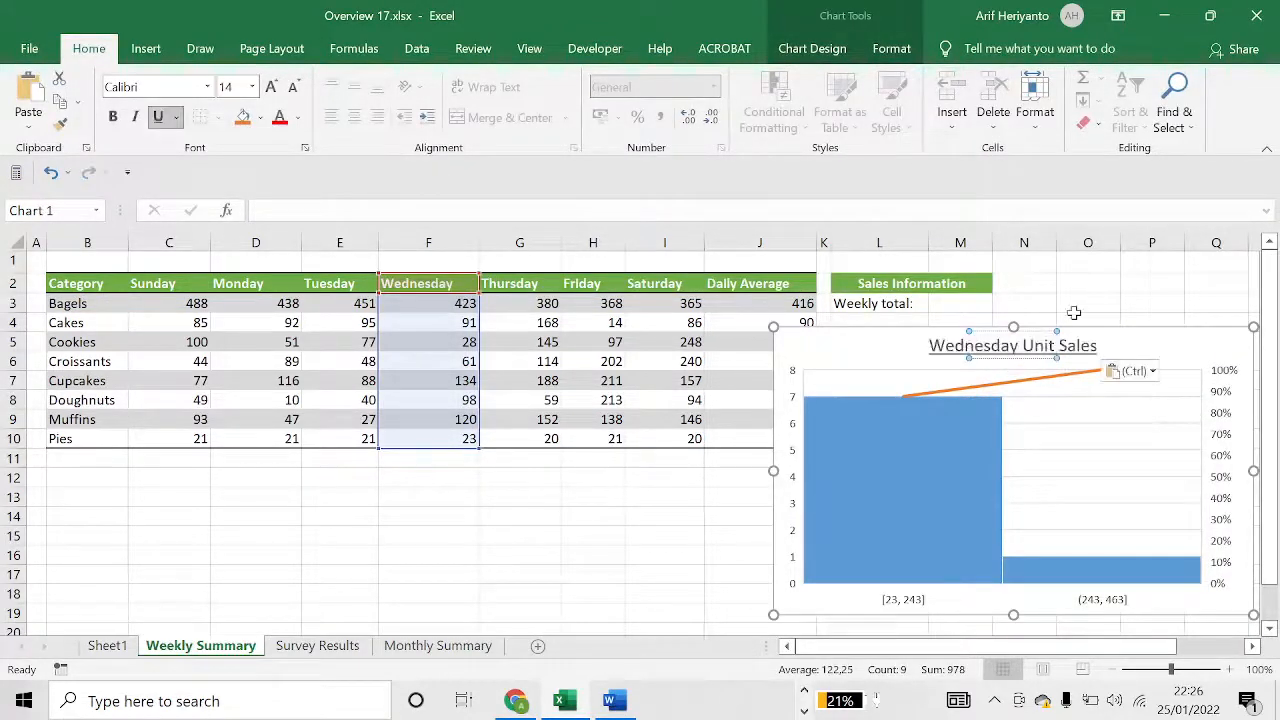
click(1068, 300)
click(1020, 346)
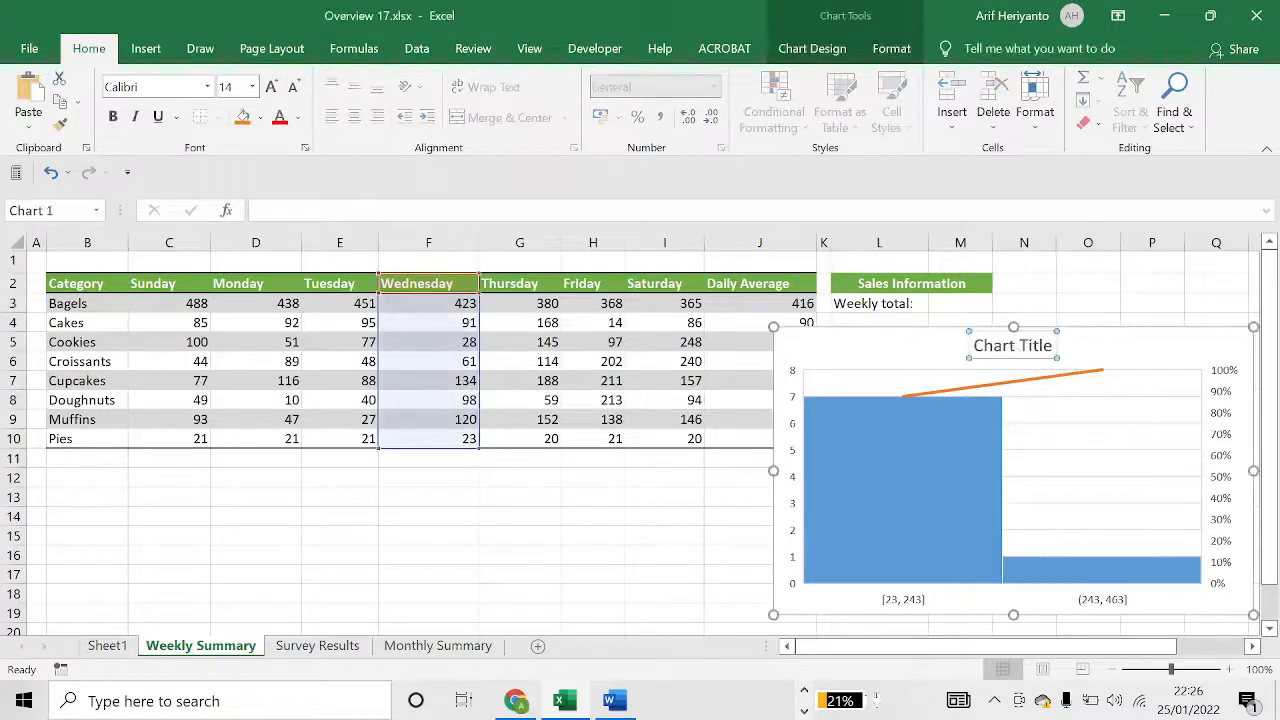
key(ctrl+v)
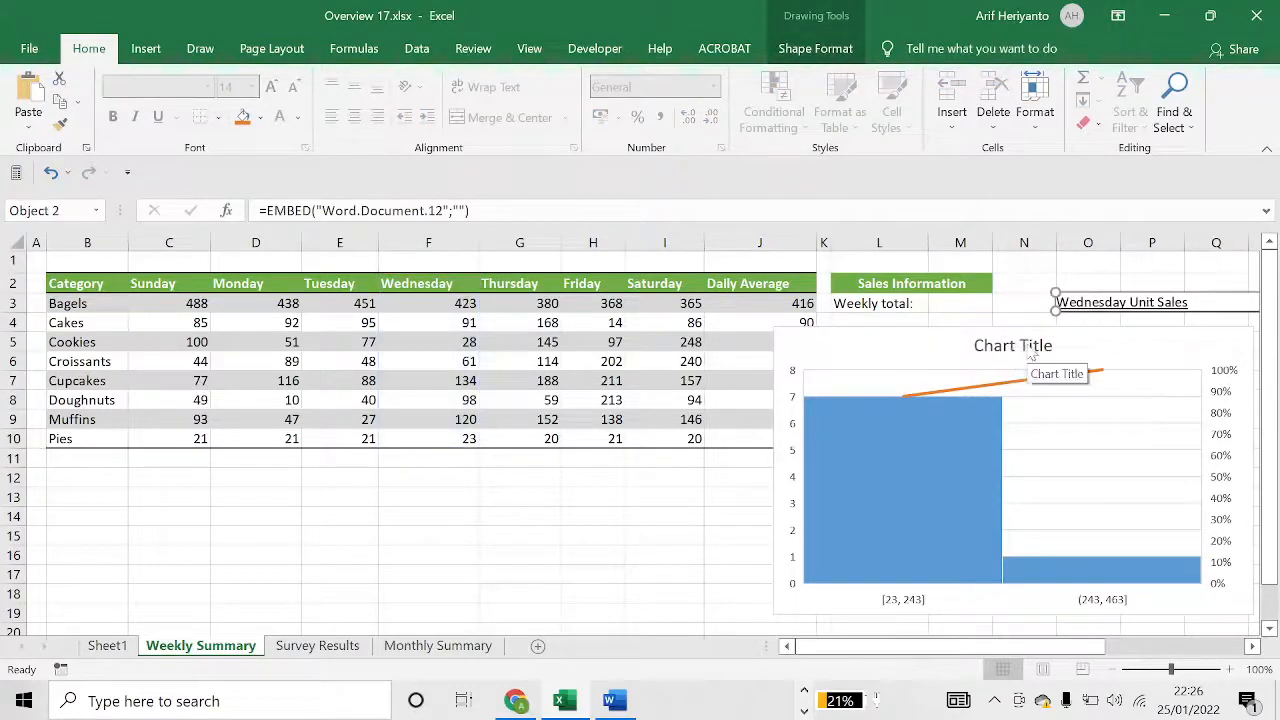
key(ctrl+z)
Replace the Pareto chart's title text with the copied "Wednesday Unit Sales".
triple_click(995, 345)
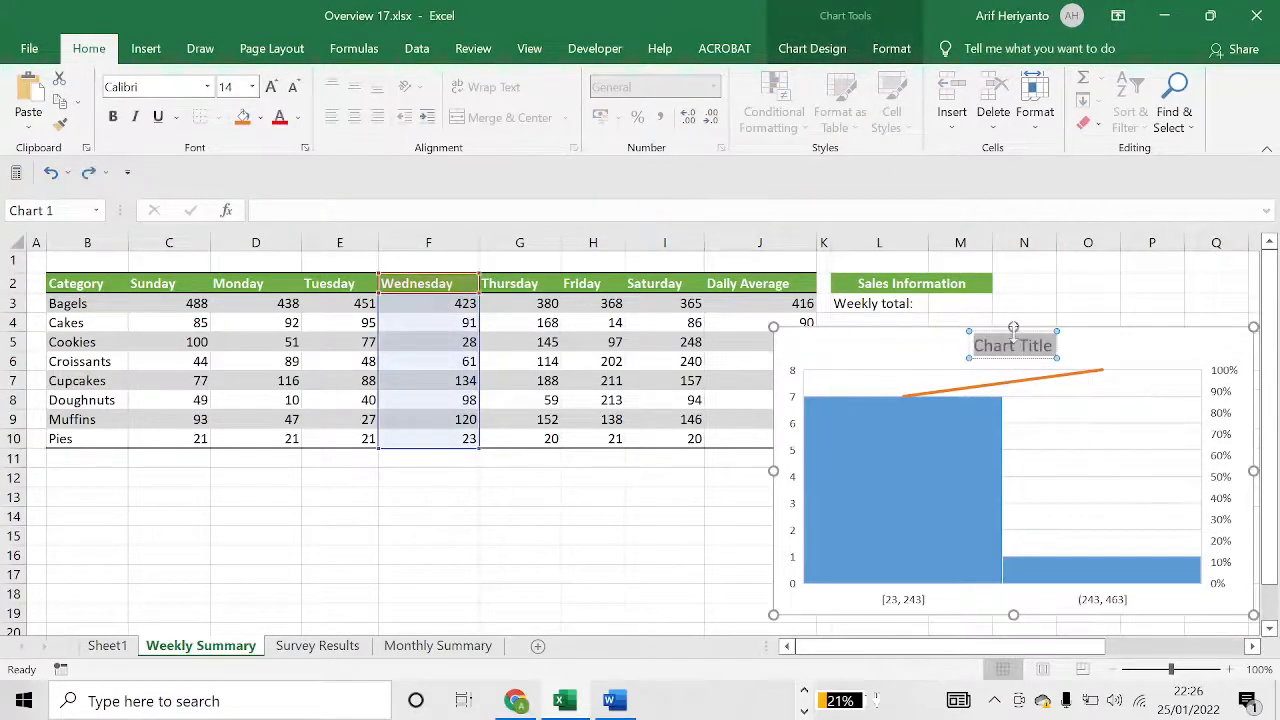
key(ctrl+v)
click(1066, 283)
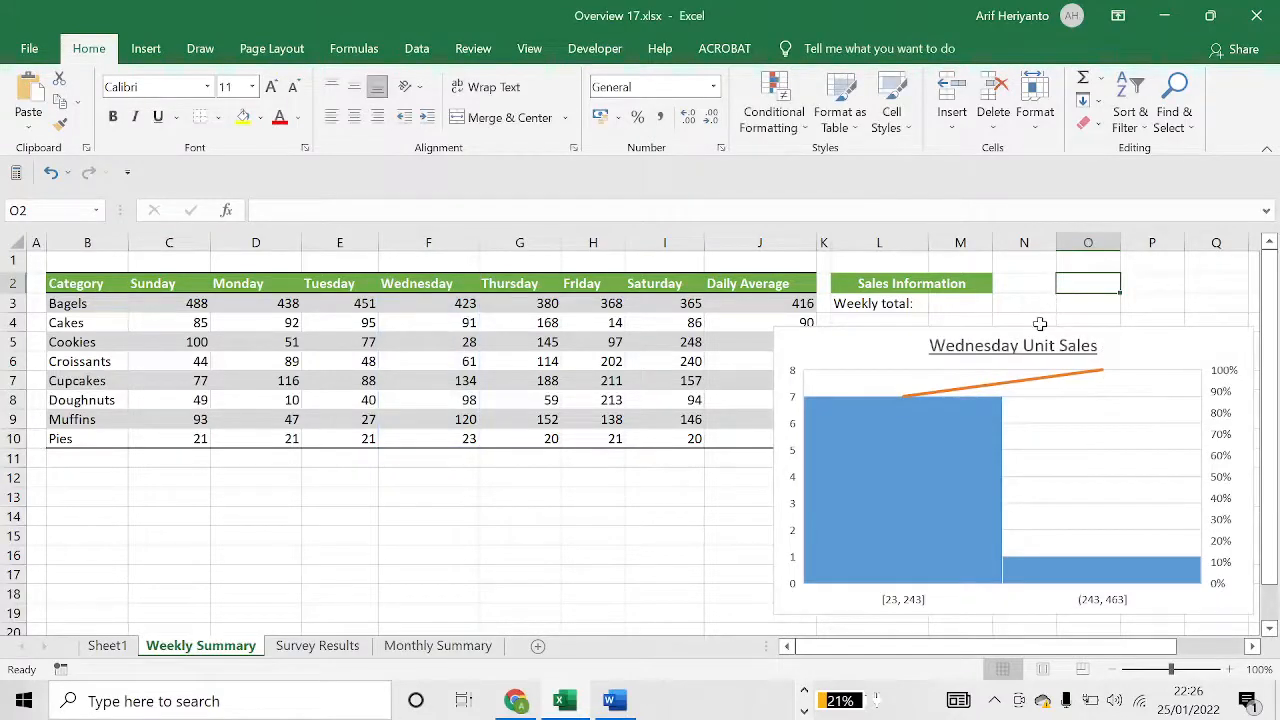
Check Overview 17 Task 4 in the Word practice document and open the Survey Results worksheet in Overview 17.xlsx.
key(alt+Tab)
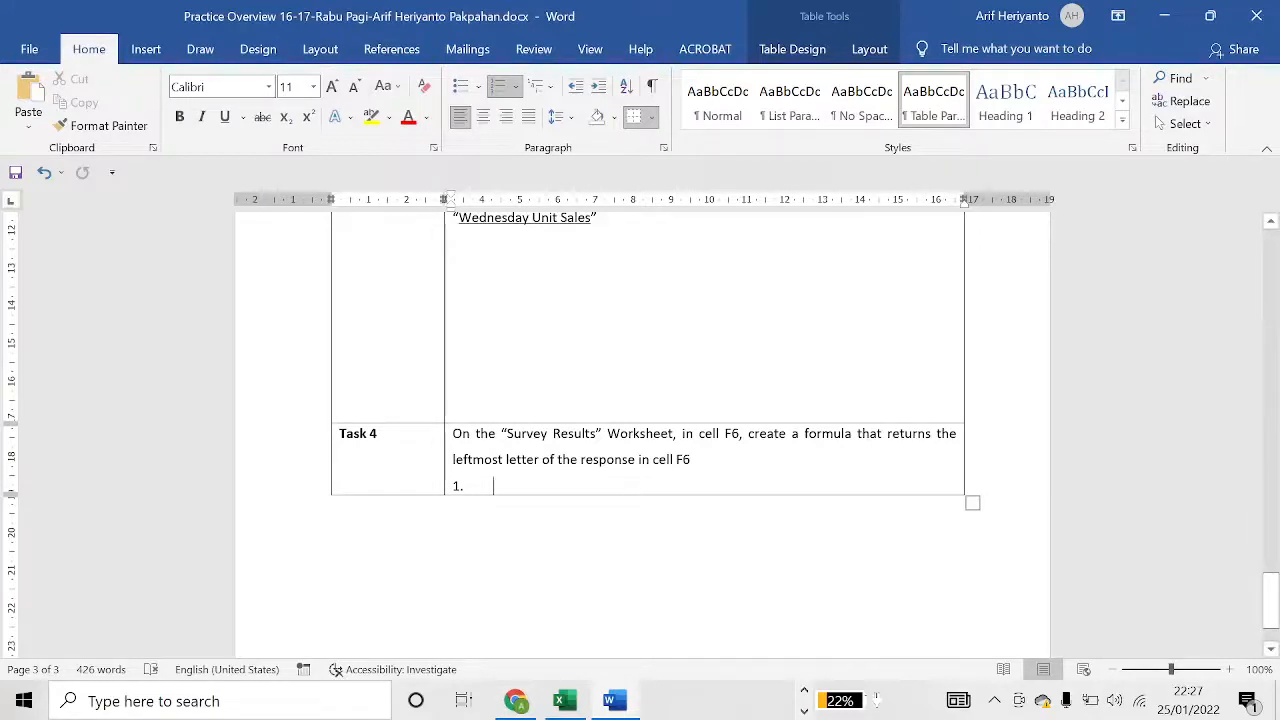
key(alt+Tab)
click(743, 457)
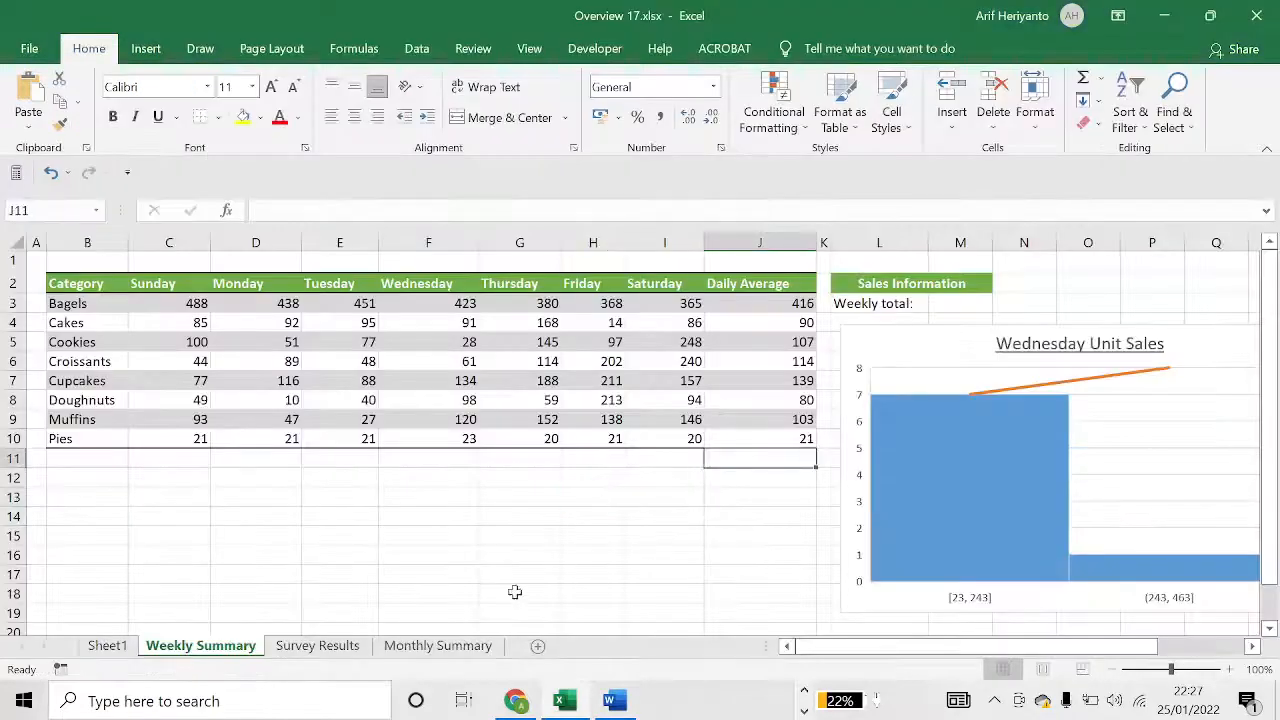
click(343, 652)
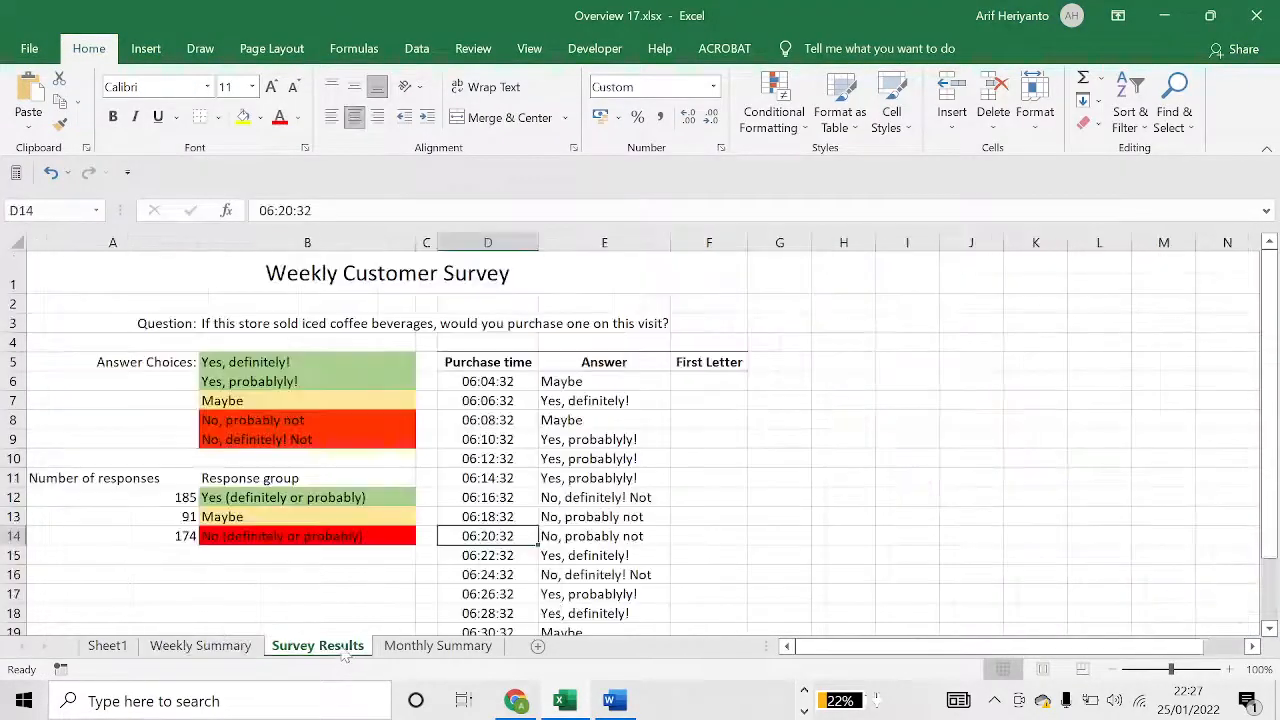
Enter the formula =LEFT(E6) in cell F6 of the First Letter column on Survey Results.
click(722, 398)
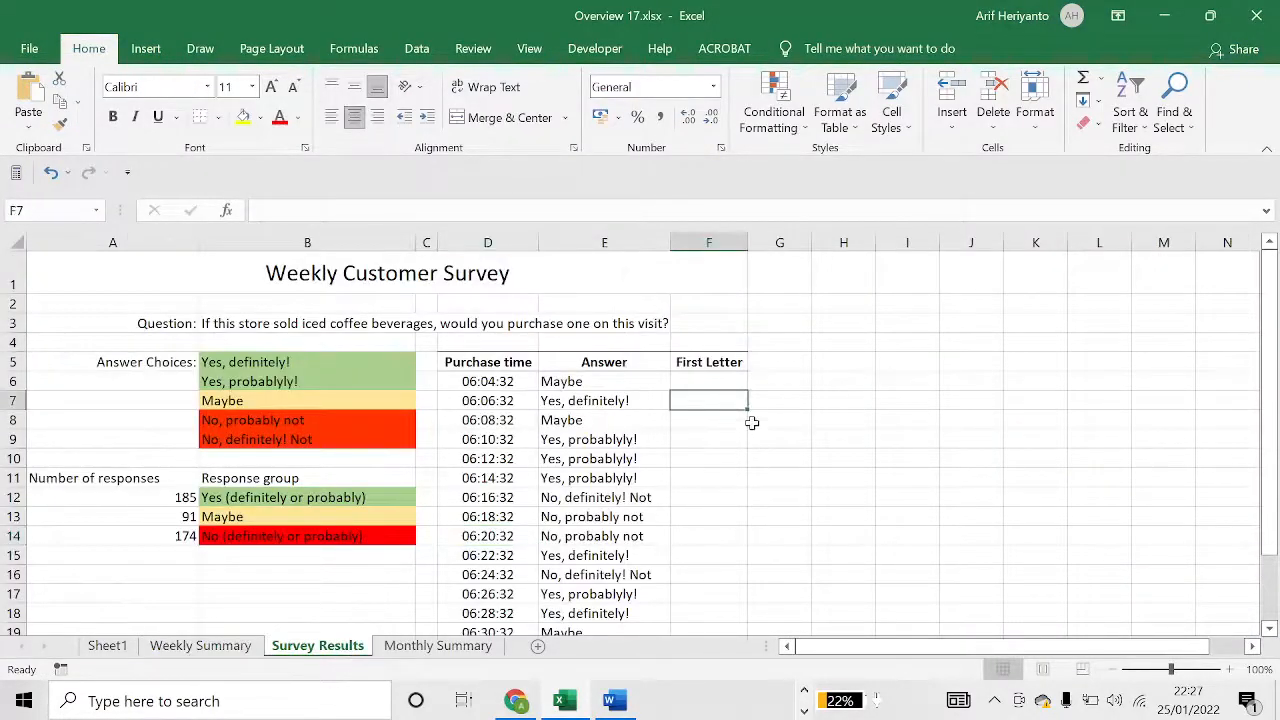
click(726, 381)
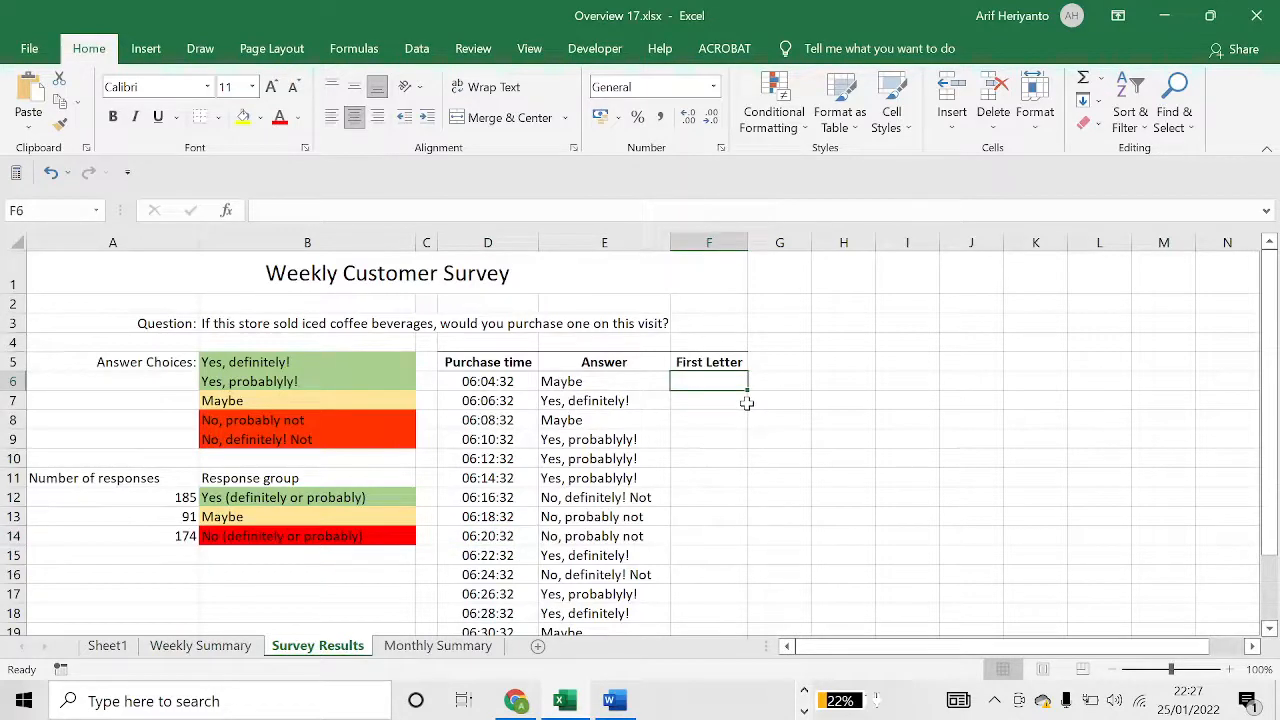
text(=le)
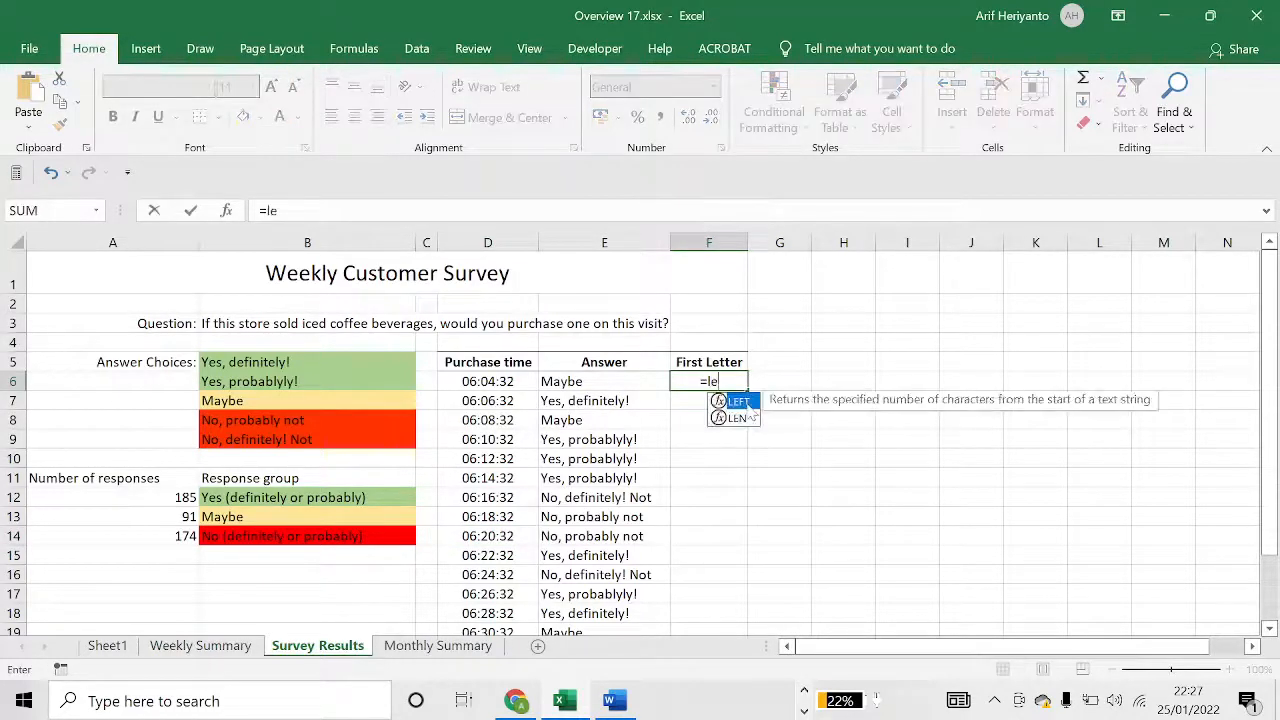
double_click(749, 406)
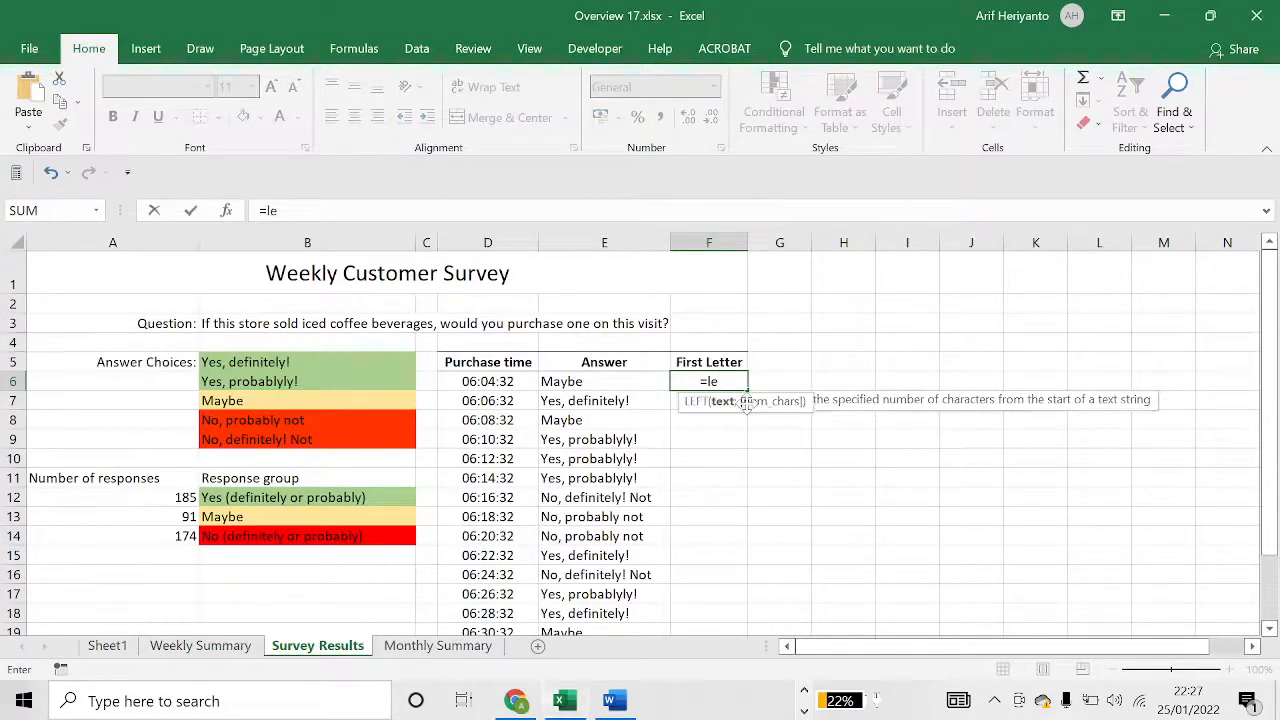
click(623, 382)
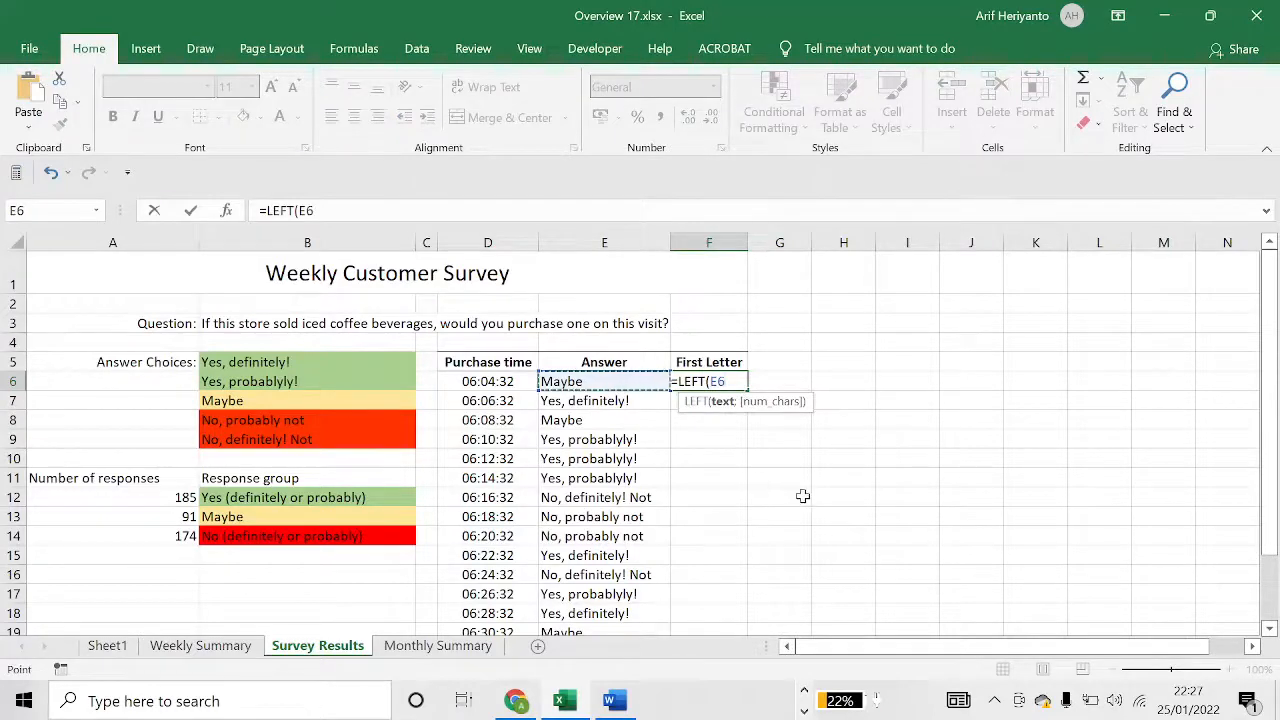
key(Return)
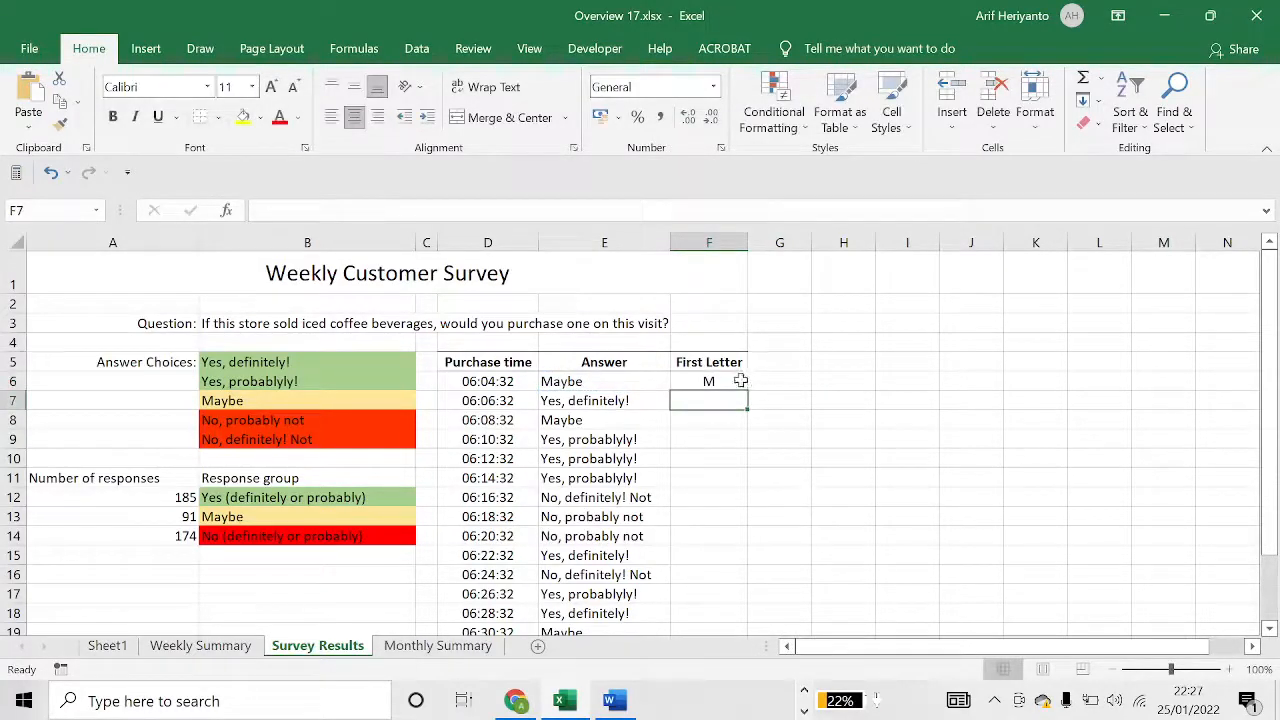
Fill the LEFT formula from F6 down the First Letter column.
click(727, 384)
double_click(748, 388)
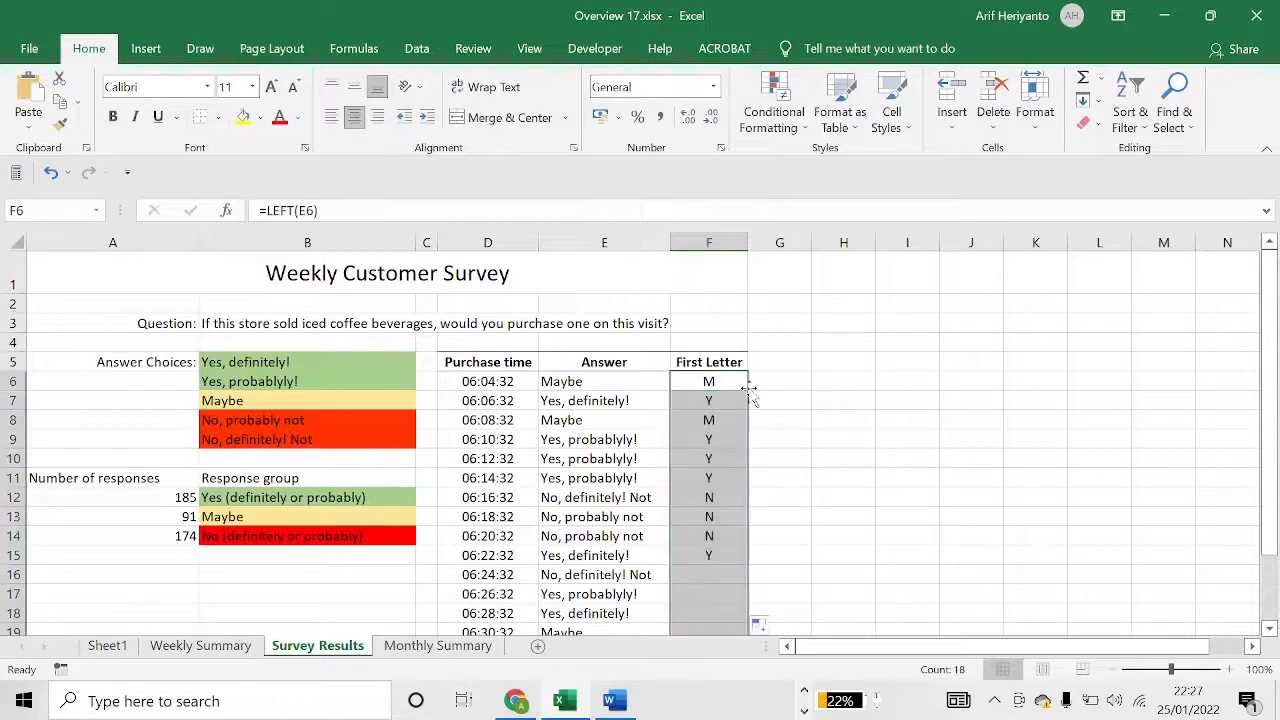
click(802, 380)
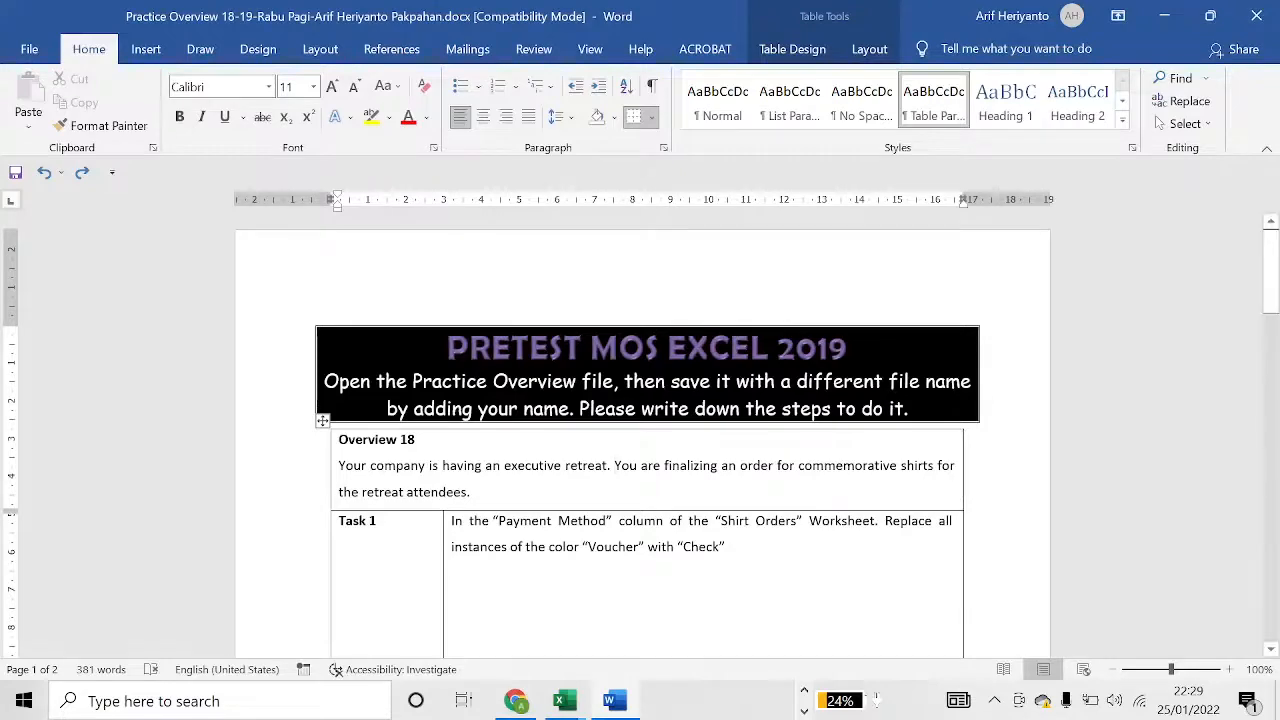
Switch from the Overview 18-19 practice document in Word to the Attendees worksheet in Overview 18.xlsx.
key(alt+Tab)
key(alt+Tab)
click(273, 331)
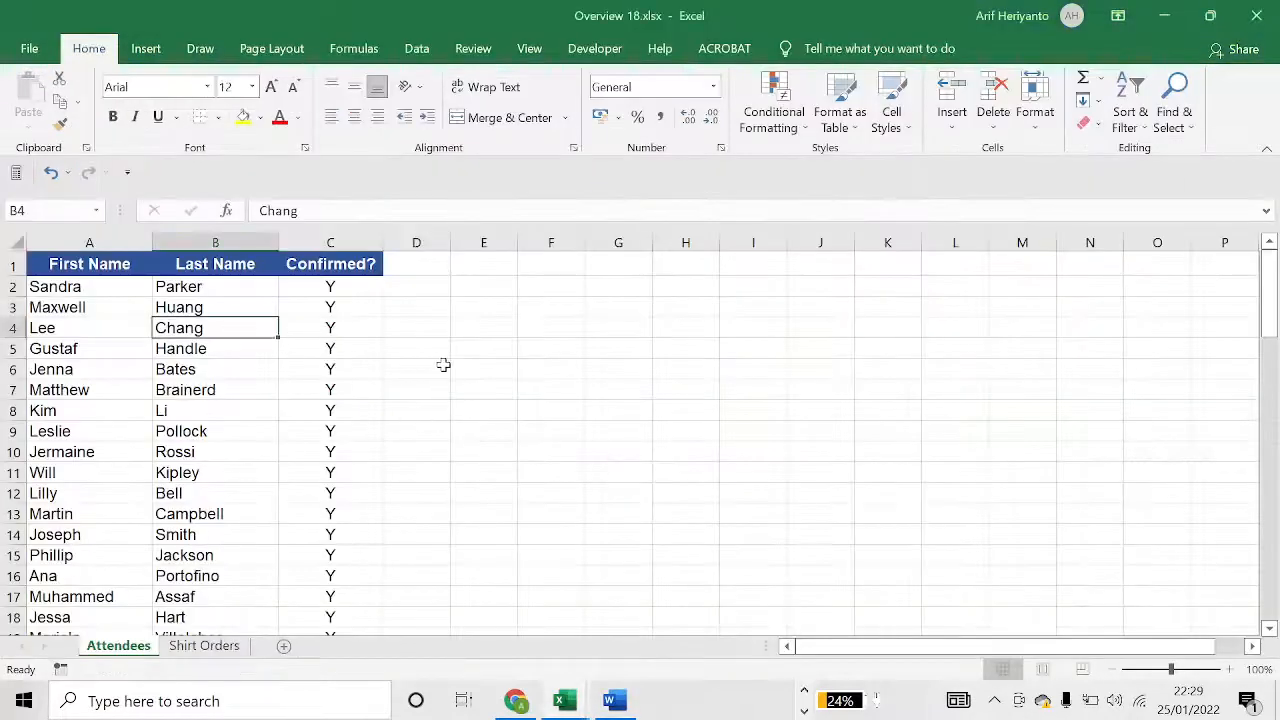
Open Find and Replace on the Shirt Orders worksheet and check Overview 18 Task 1 in the Word practice document.
click(440, 430)
click(218, 650)
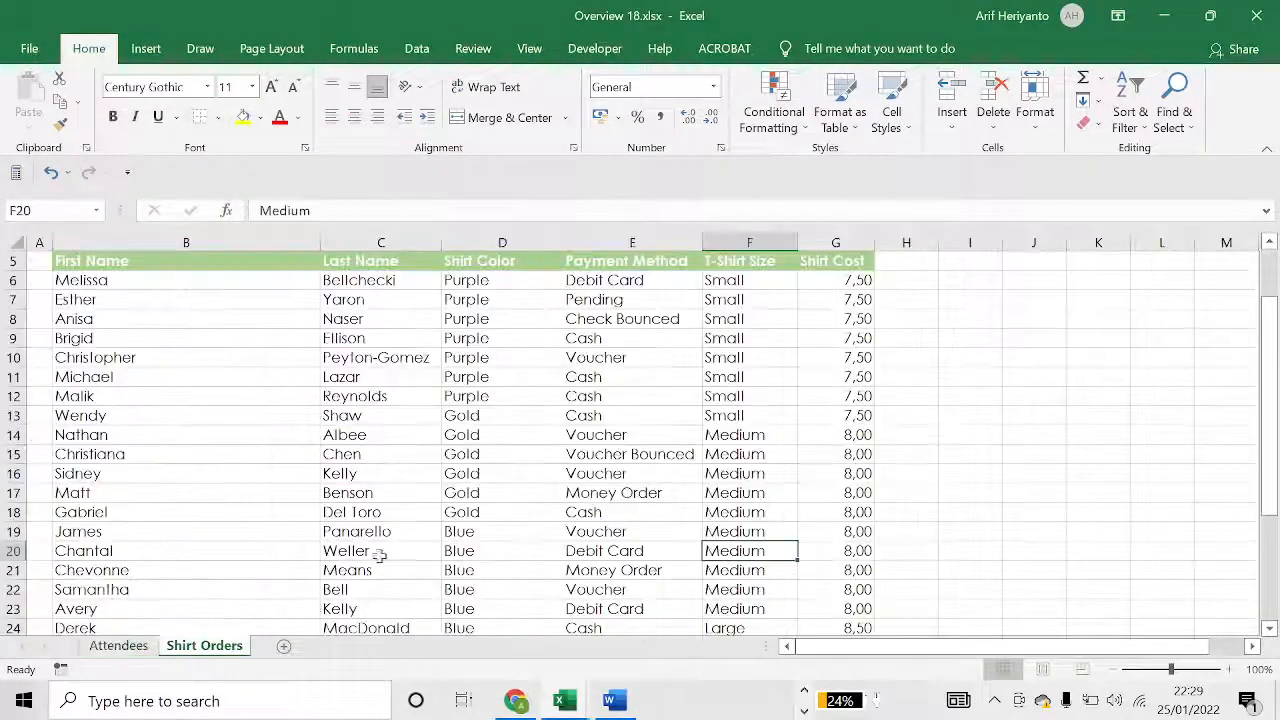
click(515, 414)
scroll(608, 413, up, 2)
key(ctrl+h)
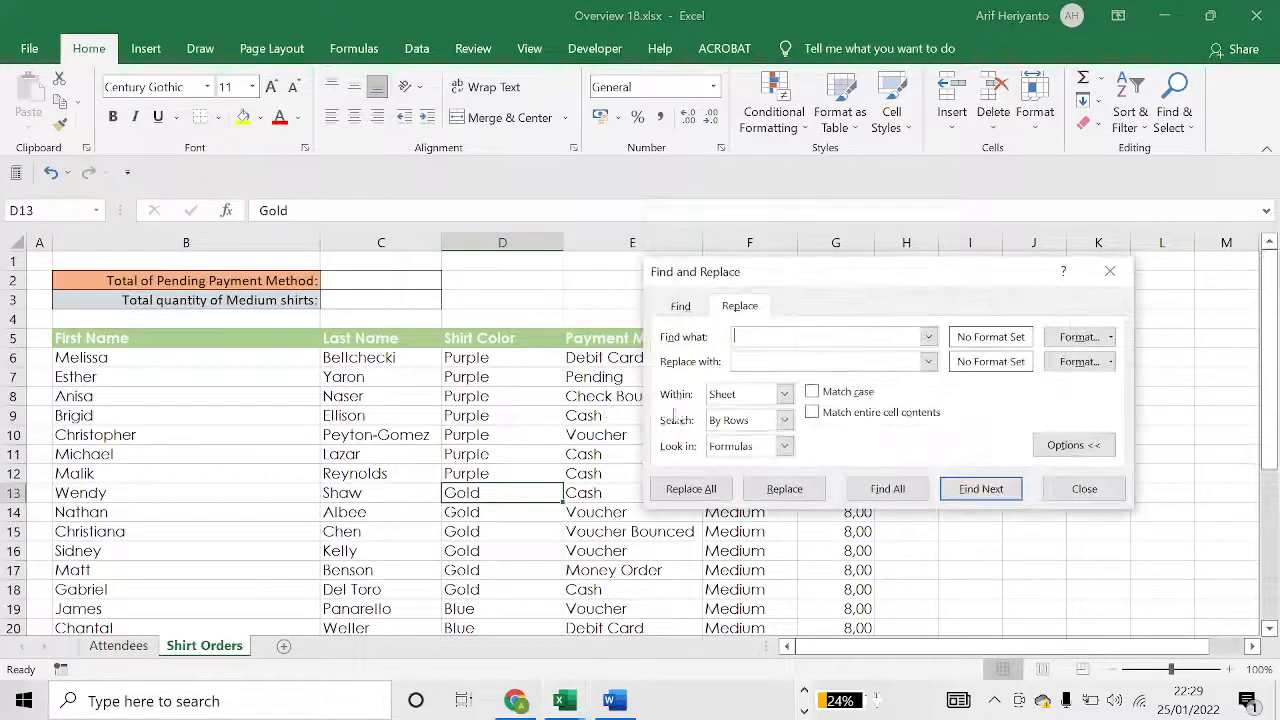
key(alt+Tab)
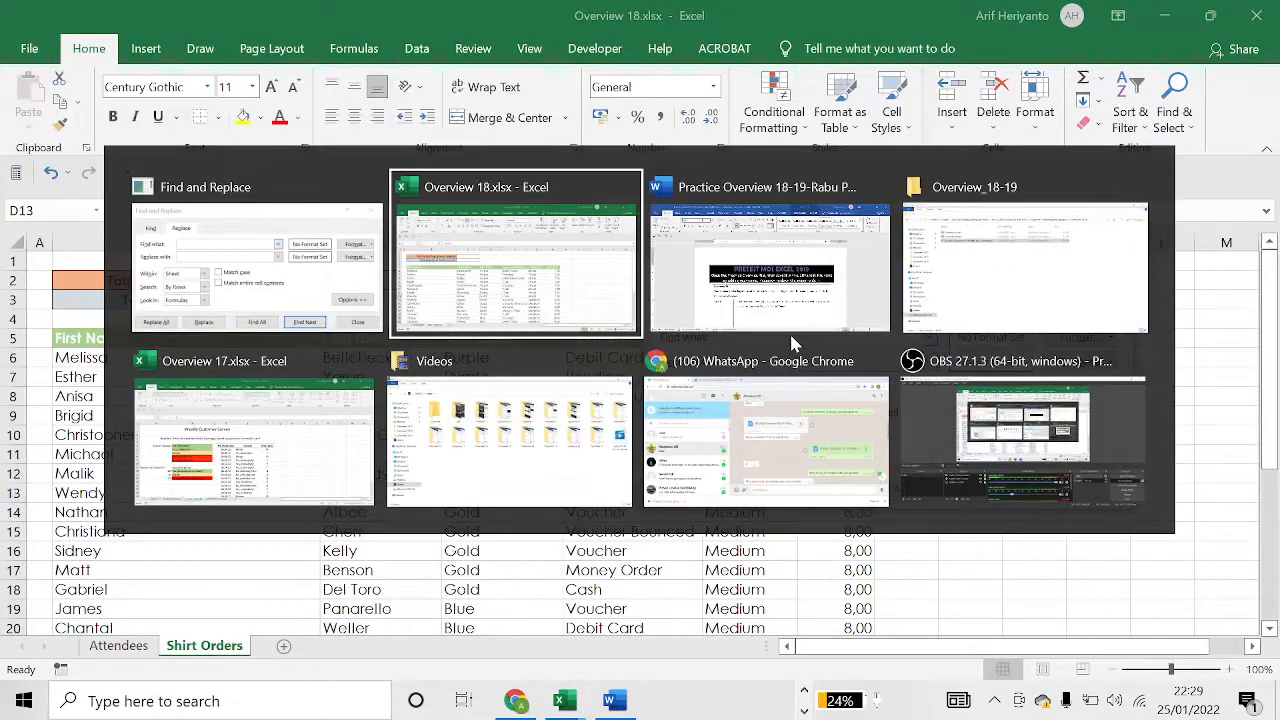
click(790, 334)
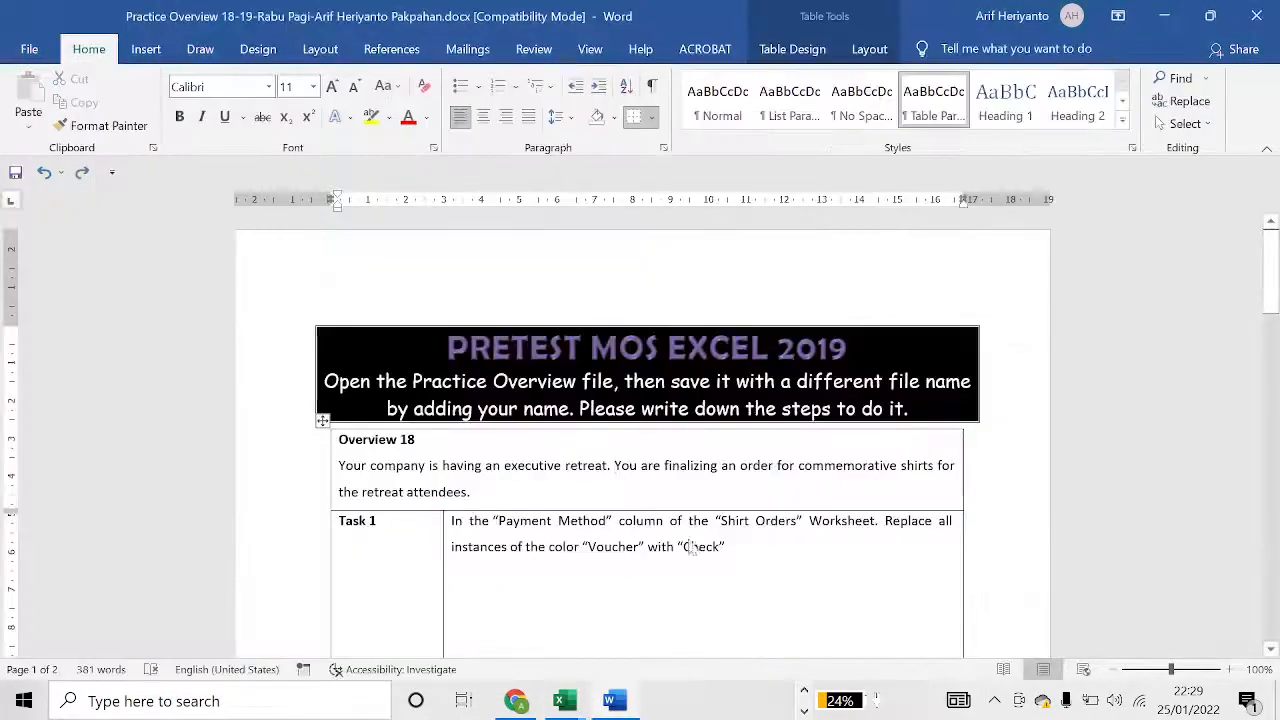
Replace all instances of "Voucher" with "Check" on the Shirt Orders worksheet in Overview 18.xlsx.
text(Vocu)
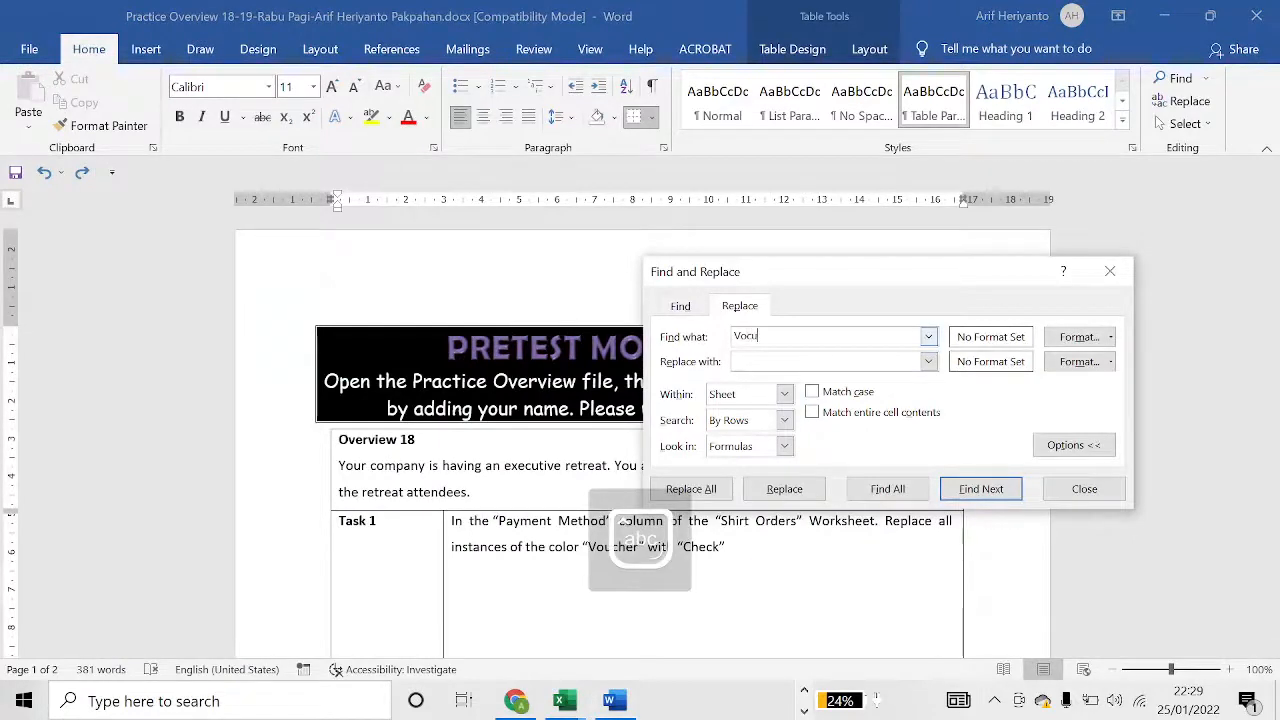
key(alt+Tab)
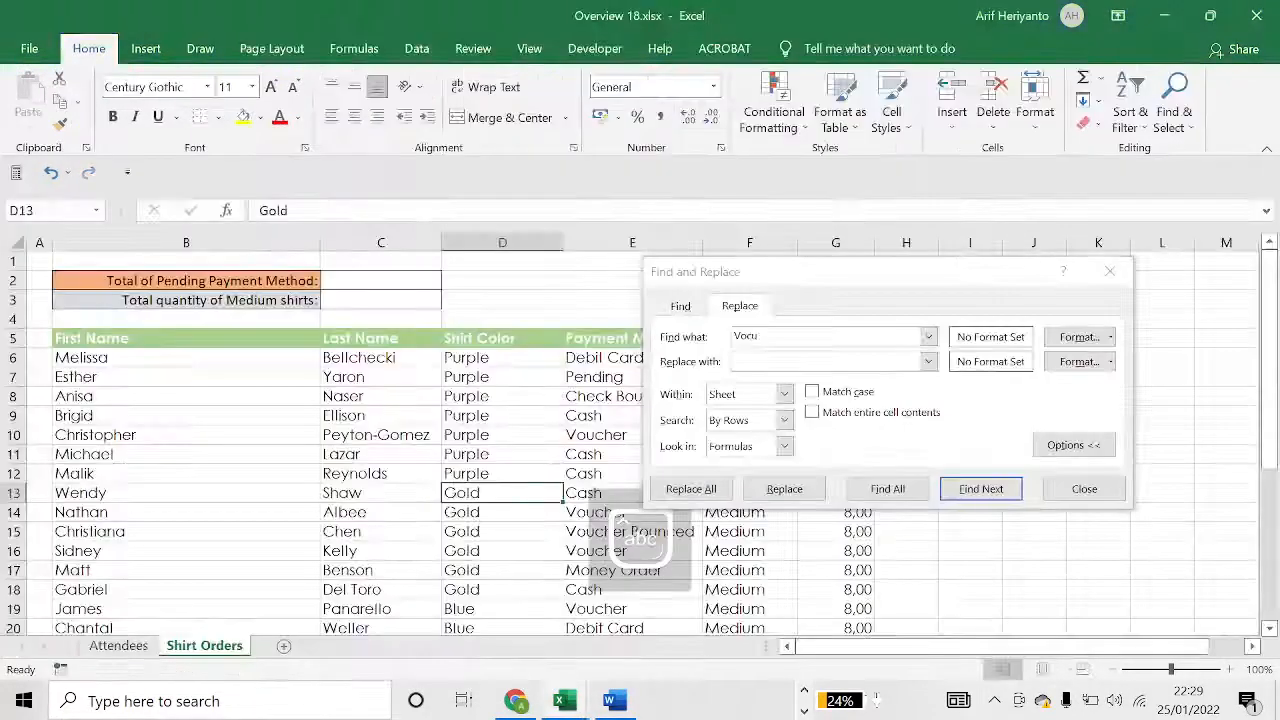
key(BackSpace)
key(BackSpace)
text(ucher)
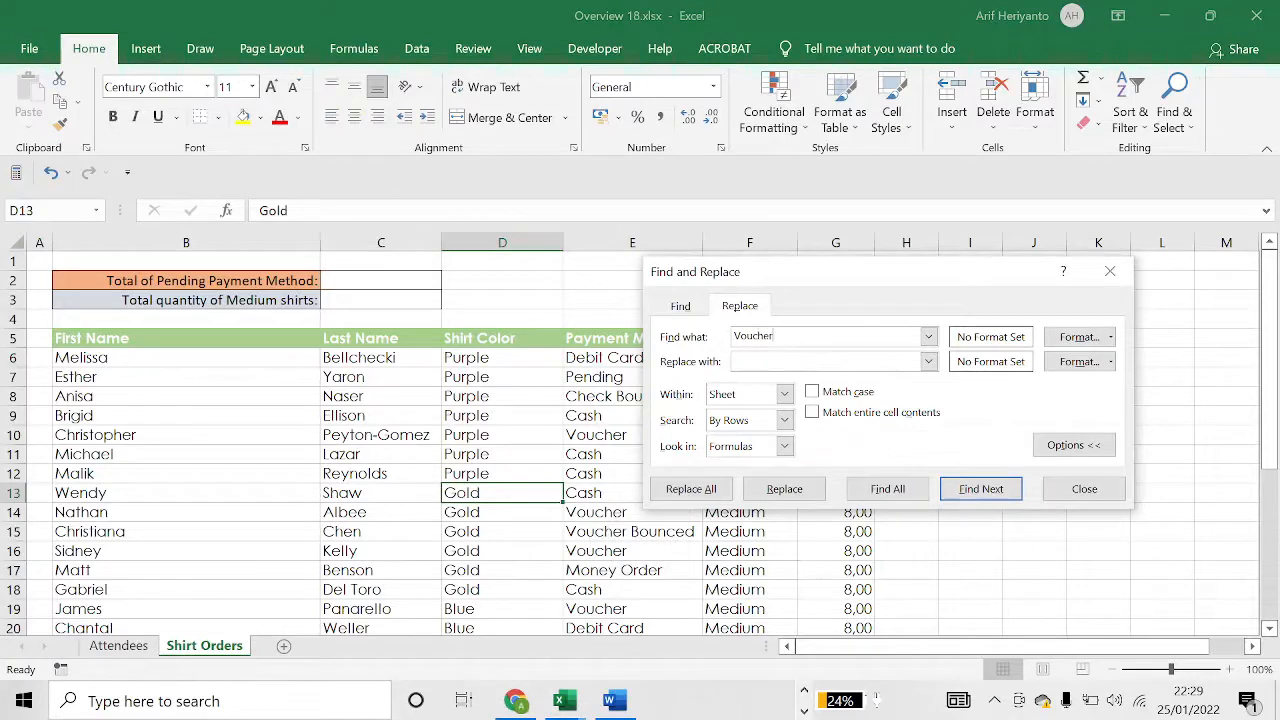
key(Tab)
text(Che)
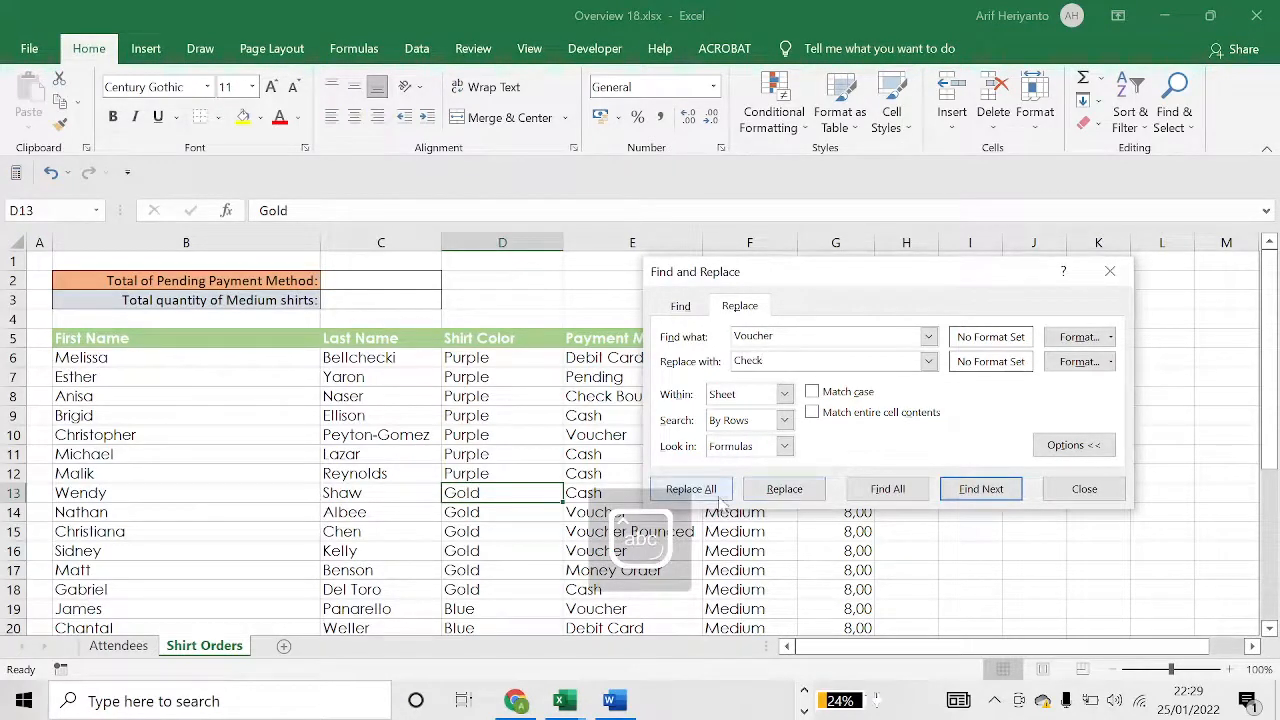
click(691, 489)
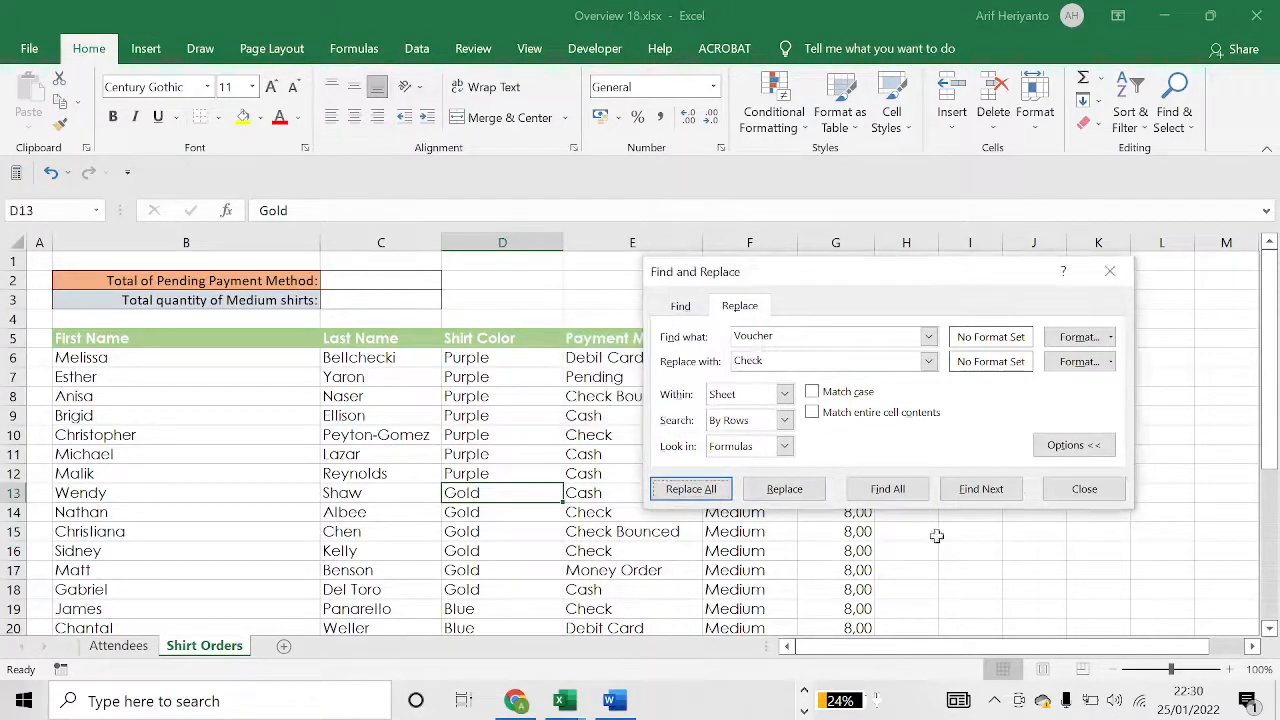
click(1084, 488)
Check Task 2 in Word and enter =SUM(COUNTIFS(E6:E32;"Pending")) in cell C2 of Shirt Orders.
key(alt+Tab)
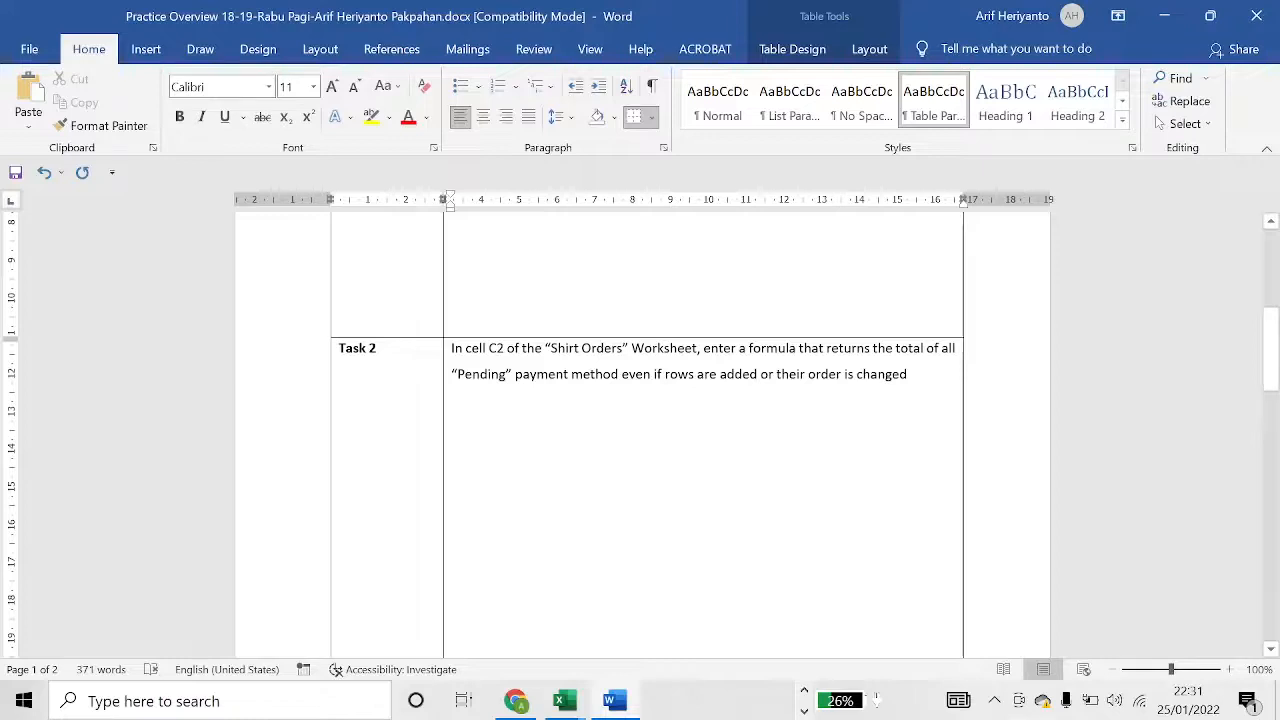
key(alt+Tab)
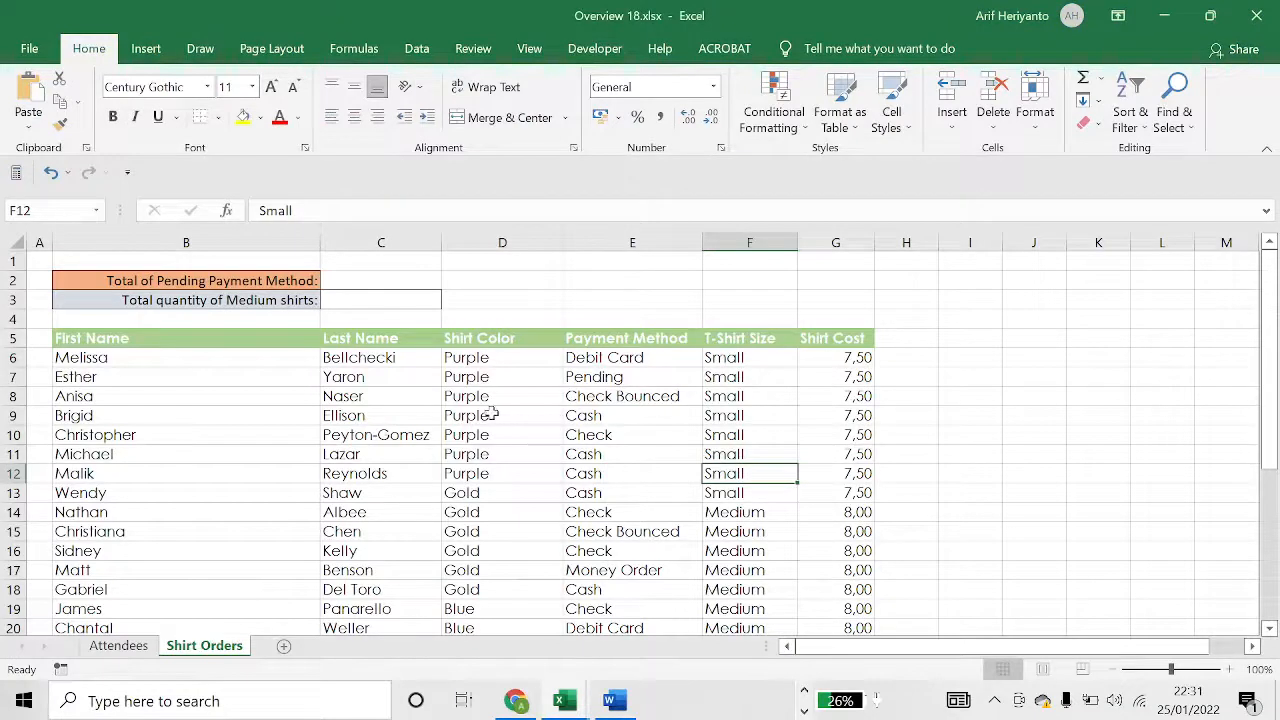
click(490, 413)
click(386, 281)
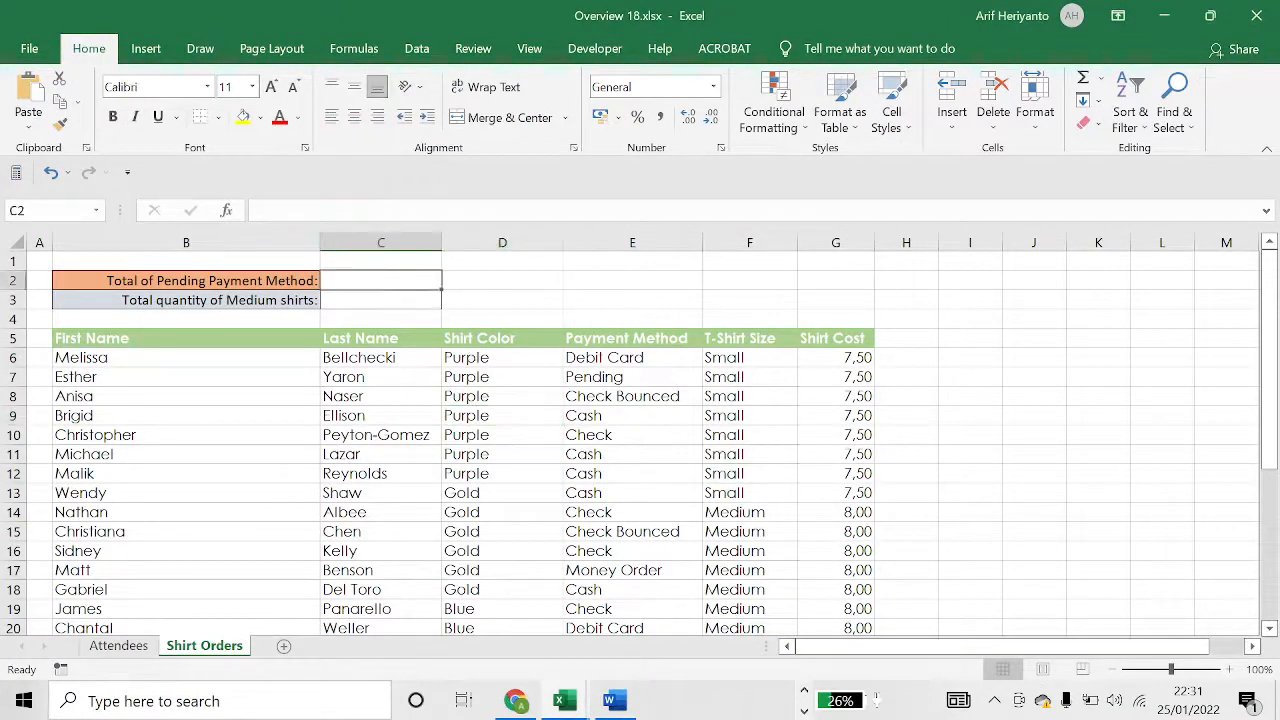
key(F2)
text(=SUM(COUNTIFS(E6:E32;"Pending")))
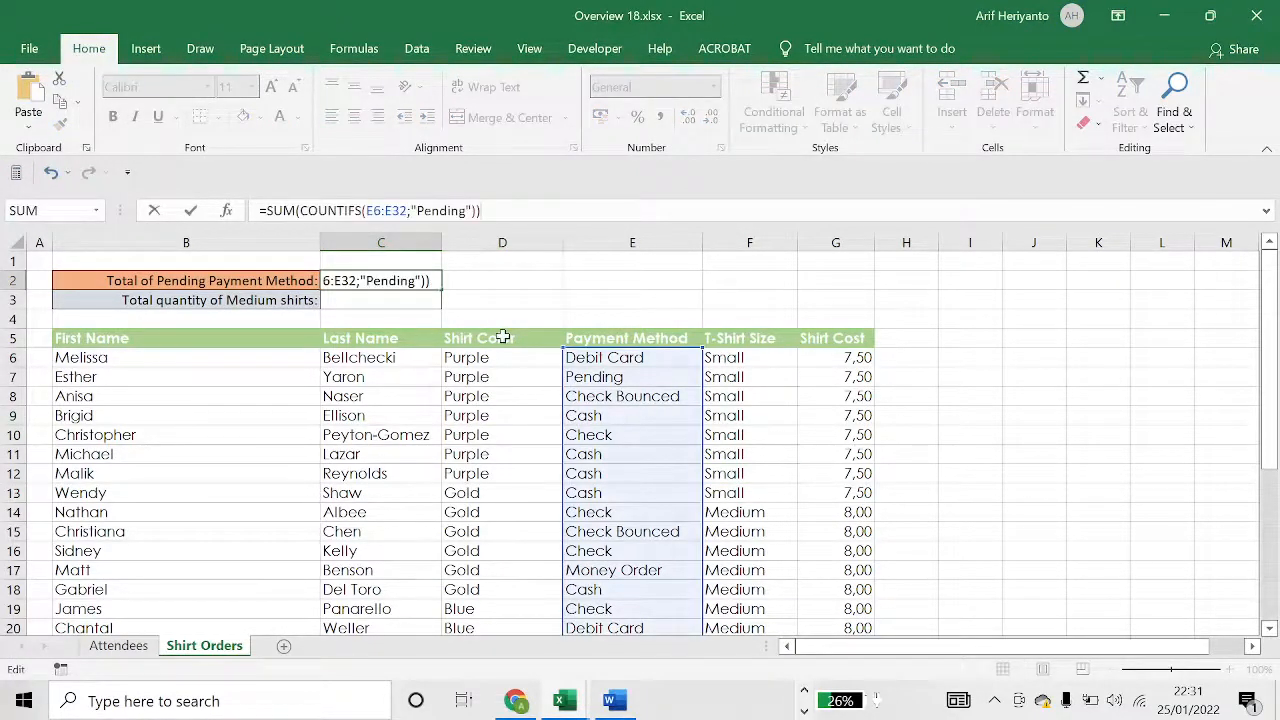
key(Return)
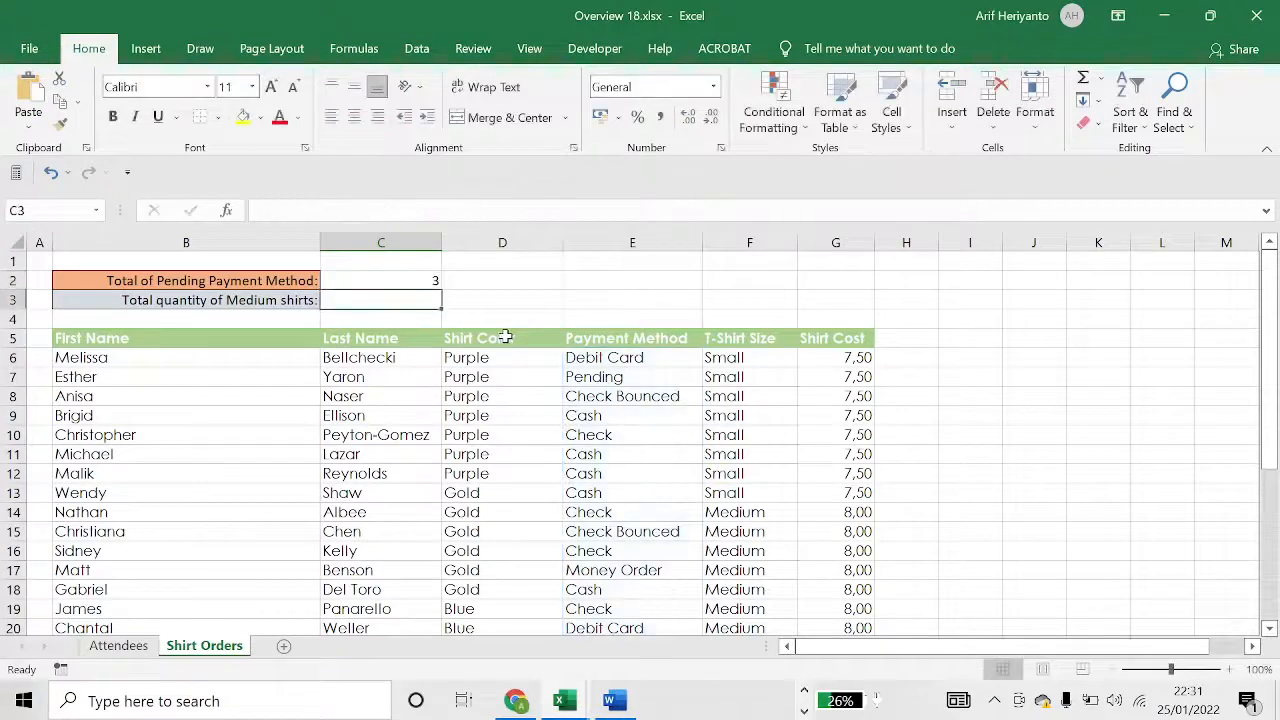
click(428, 286)
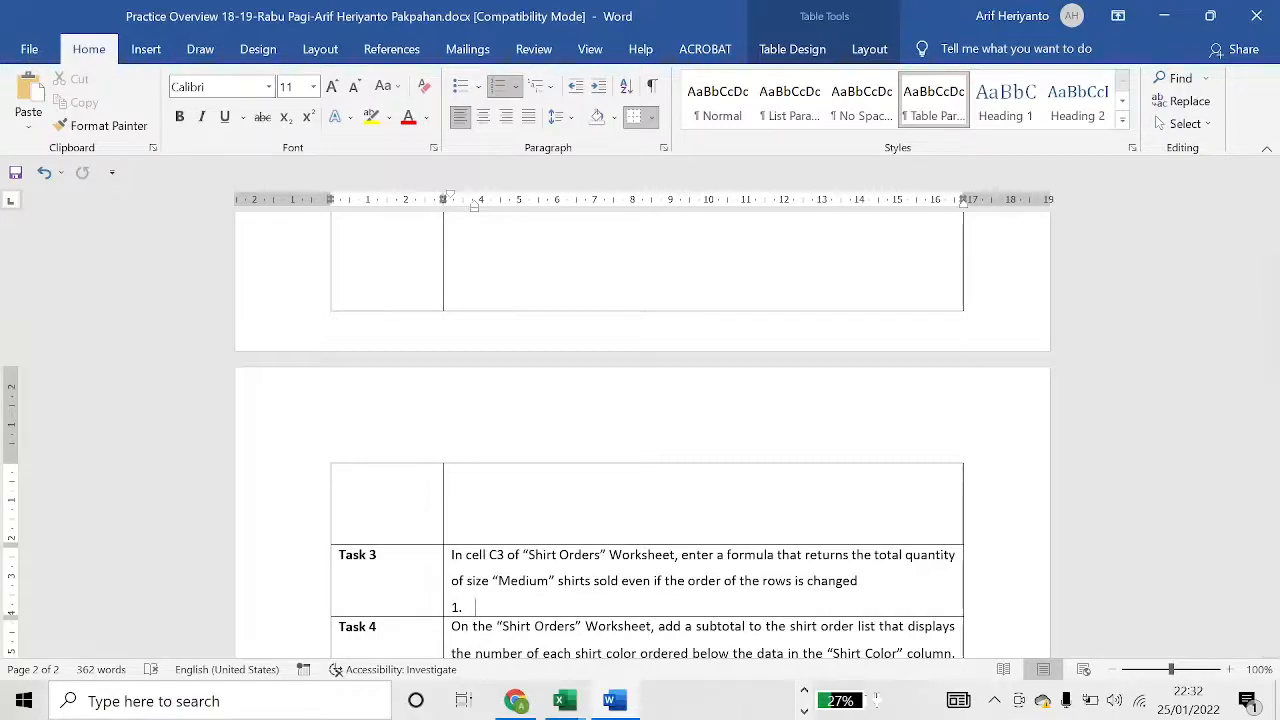
Switch back to Overview 18.xlsx and put the formula =SUM(COUNTIFS(E6:E32;"Pending")) into cell C3.
key(alt+Tab)
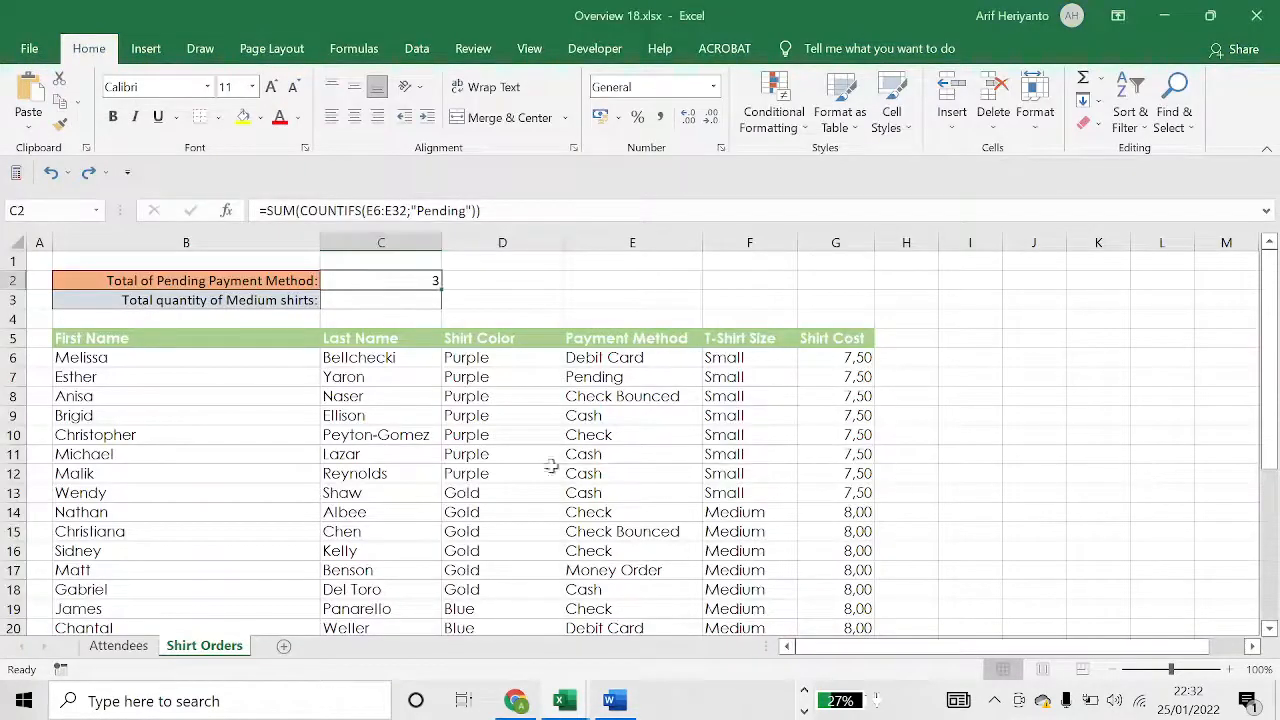
click(400, 301)
click(388, 213)
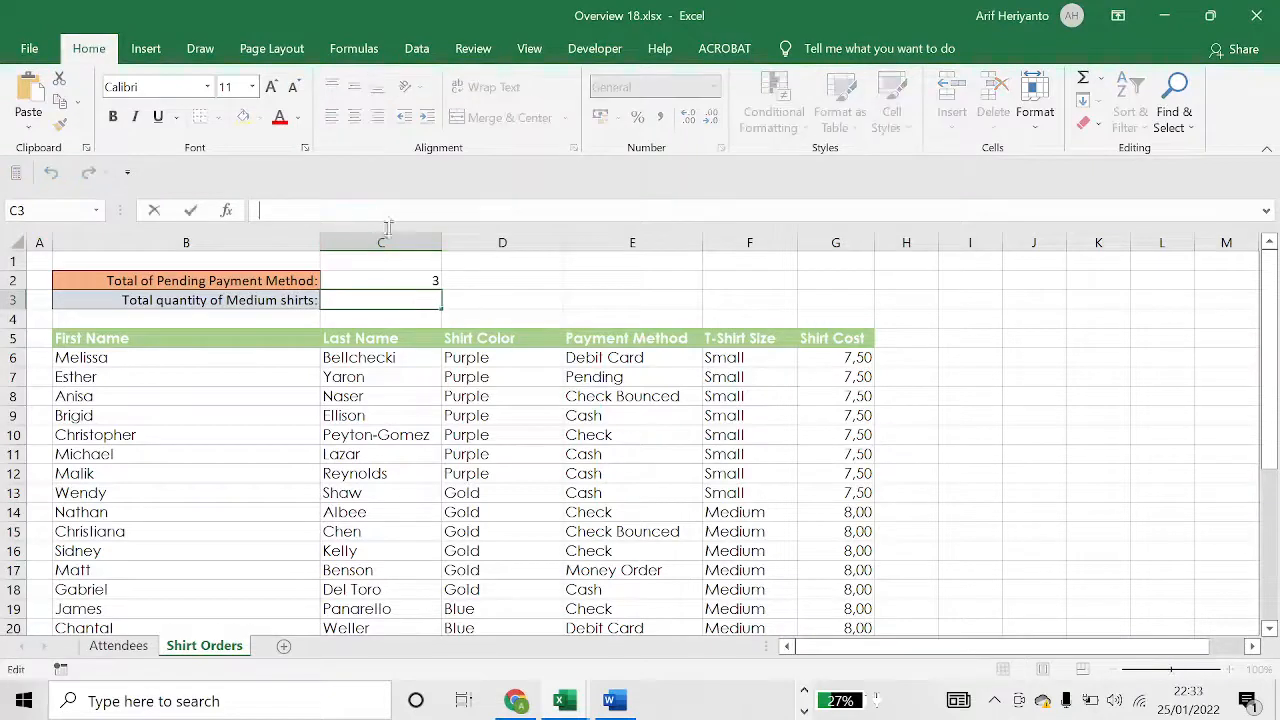
text(=SUM(COUNTIFS(E6:E32;"Pending")))
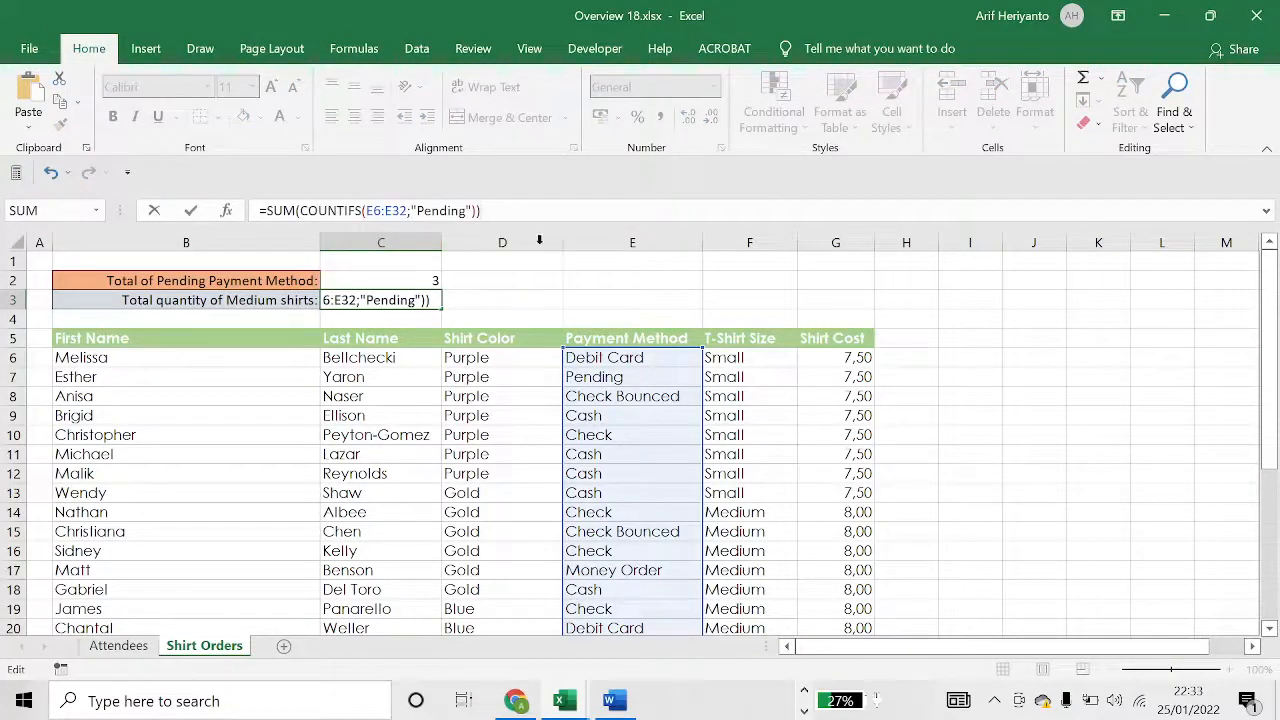
Change the COUNTIFS criteria range in the C3 formula to the T-Shirt Size cells F6:F32.
click(413, 211)
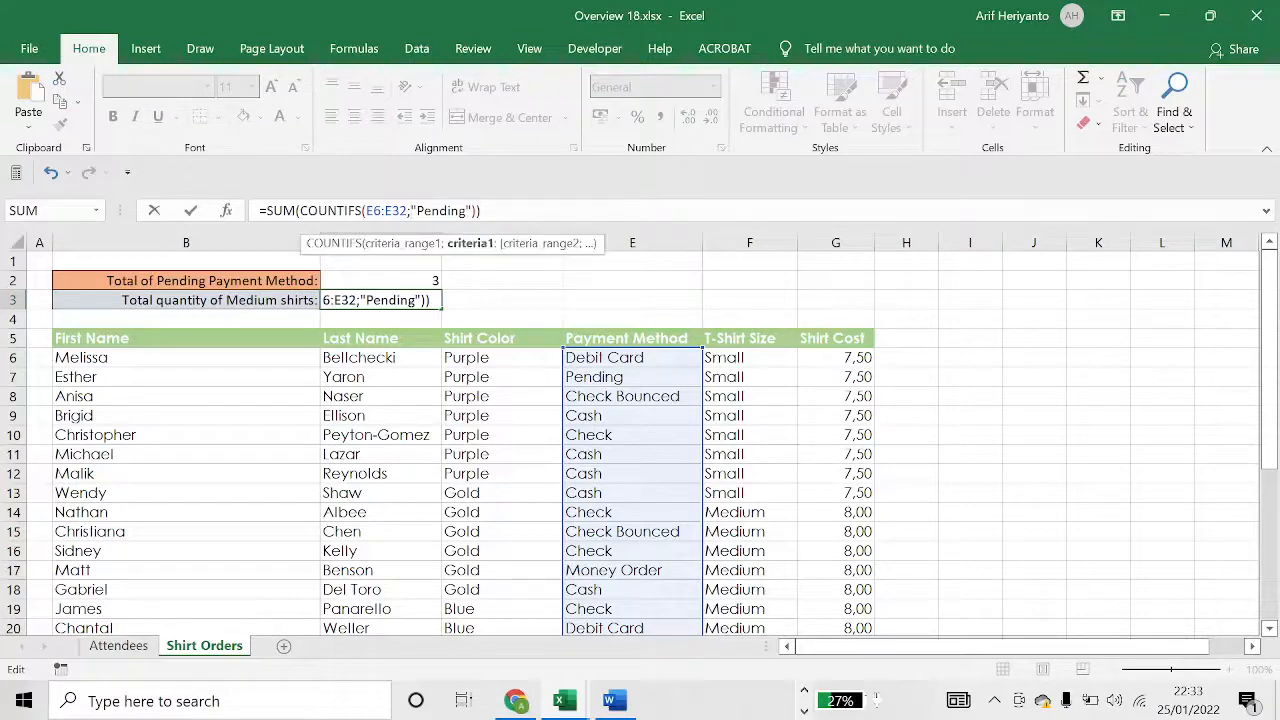
key(Left)
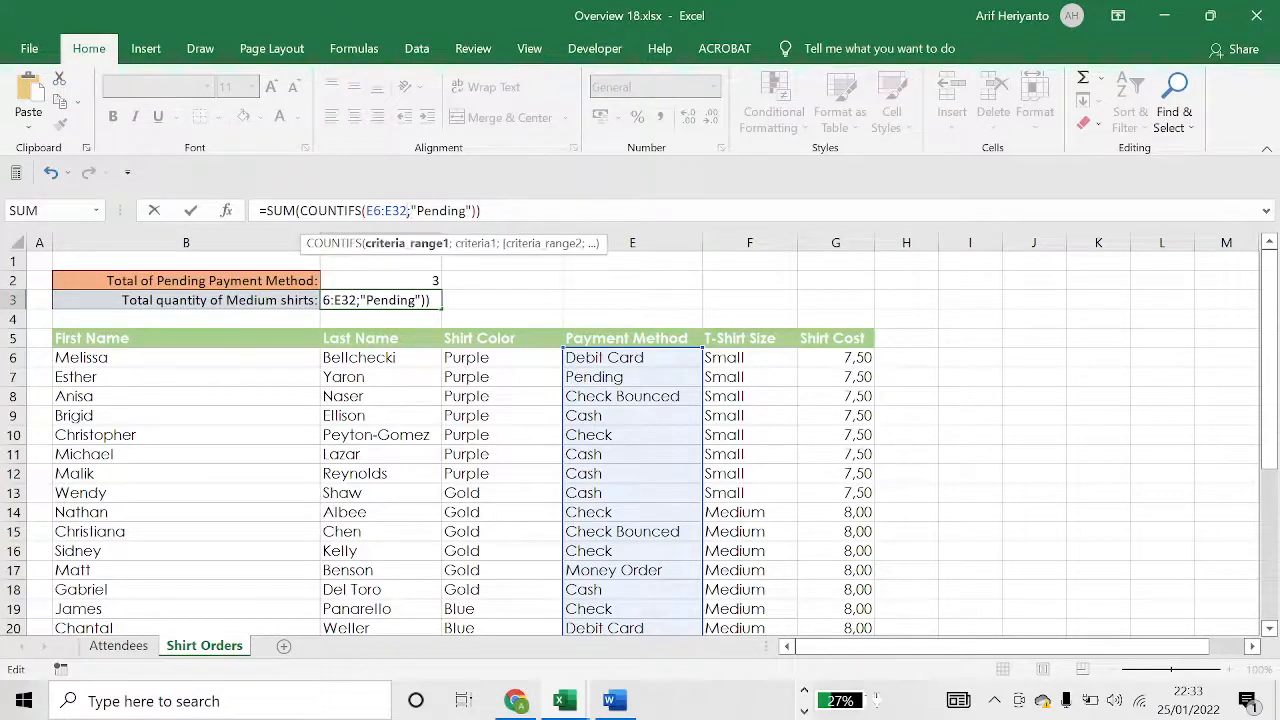
key(BackSpace)
key(BackSpace)
key(BackSpace)
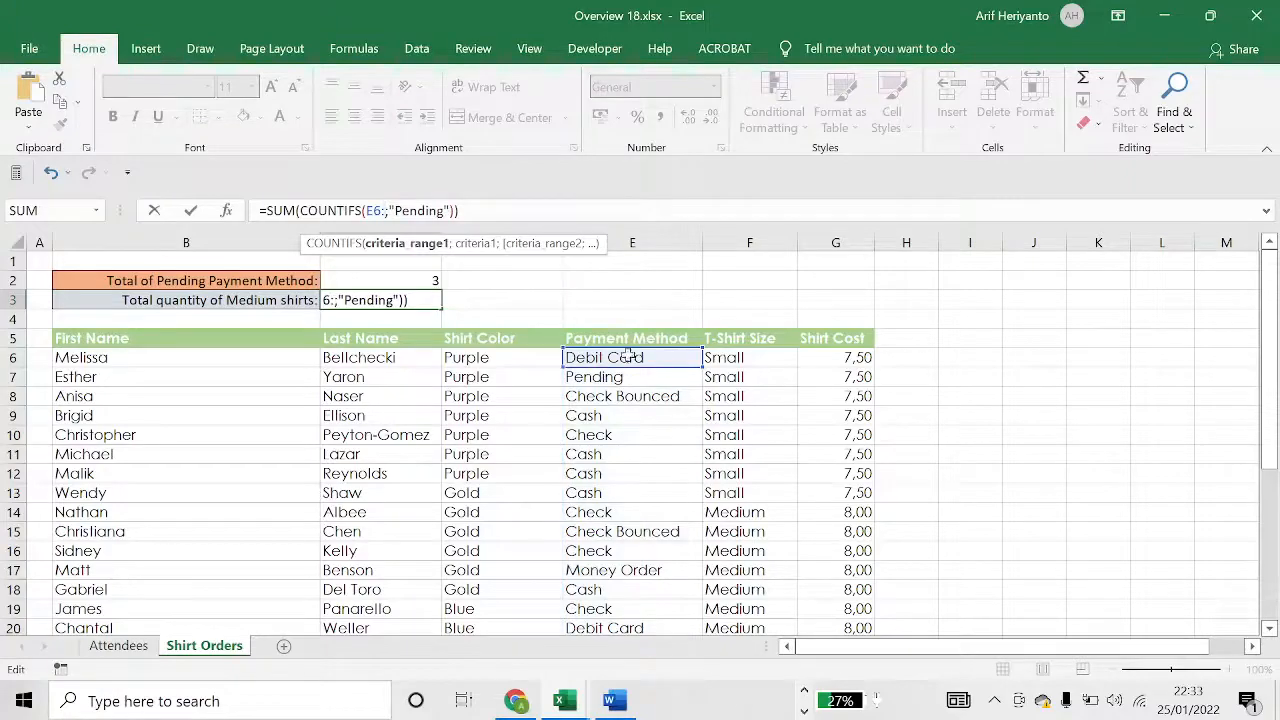
click(734, 358)
drag(734, 358, 749, 591)
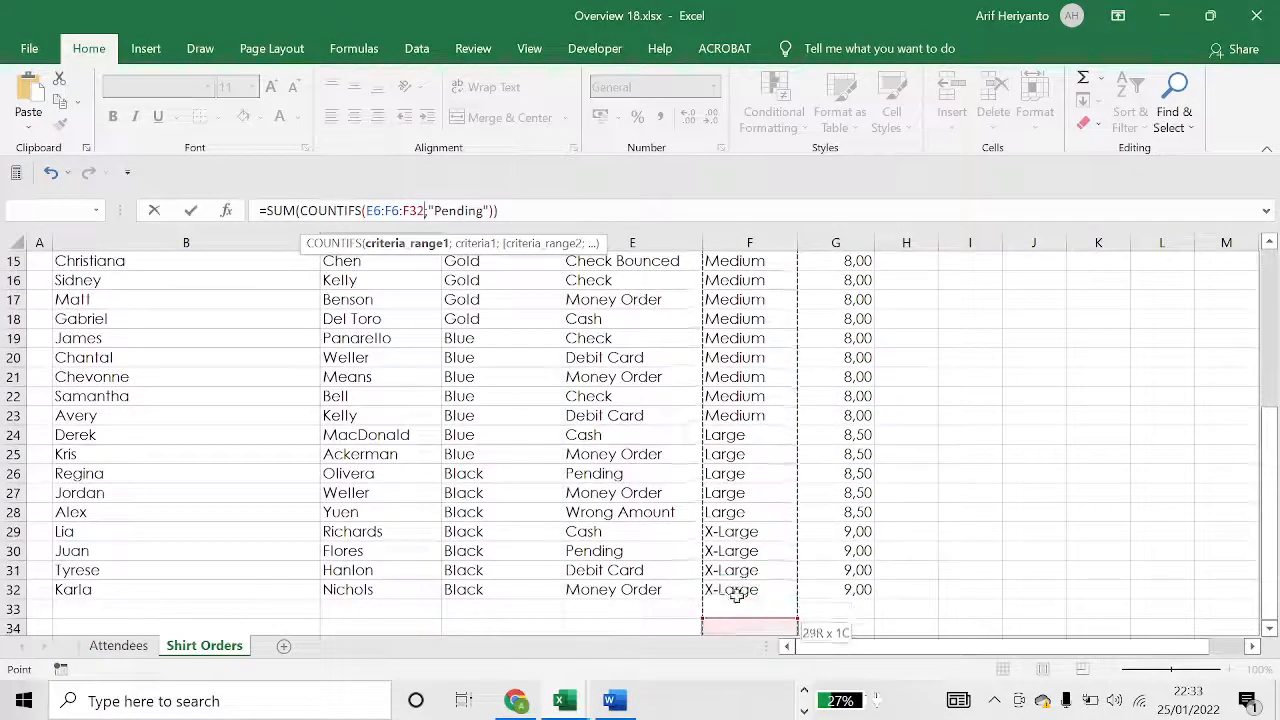
scroll(780, 470, up, 5)
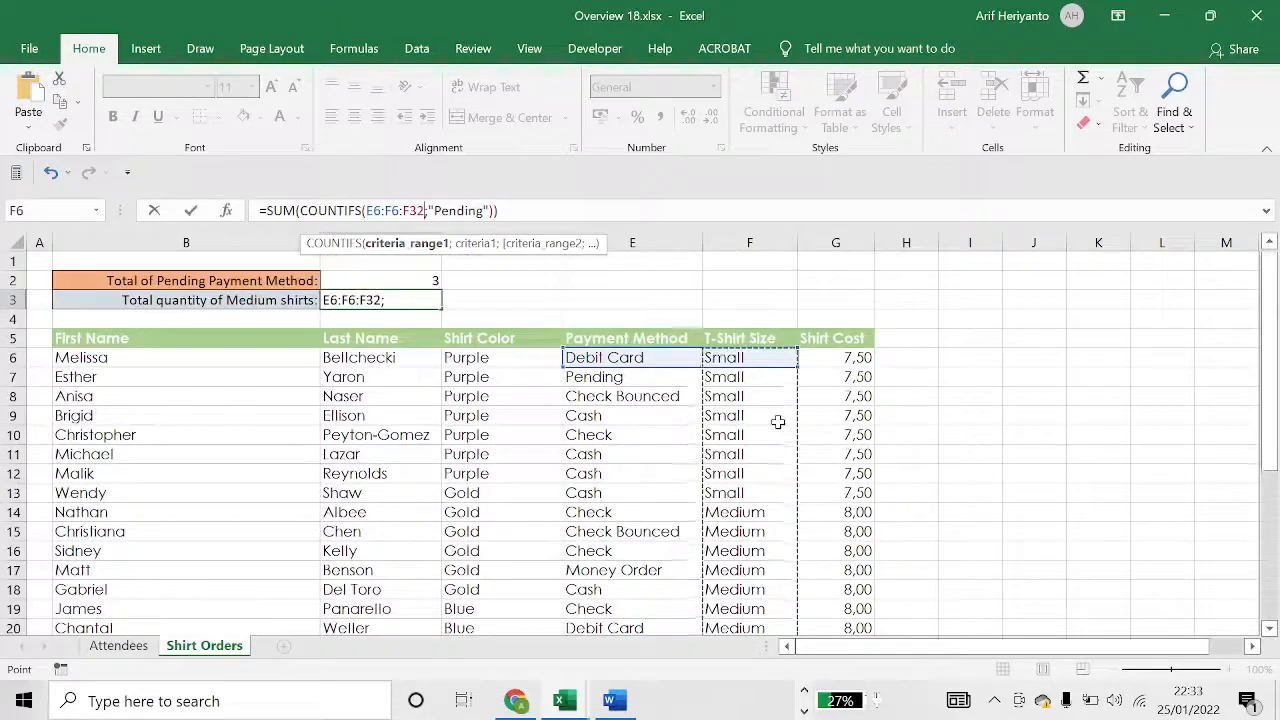
click(424, 212)
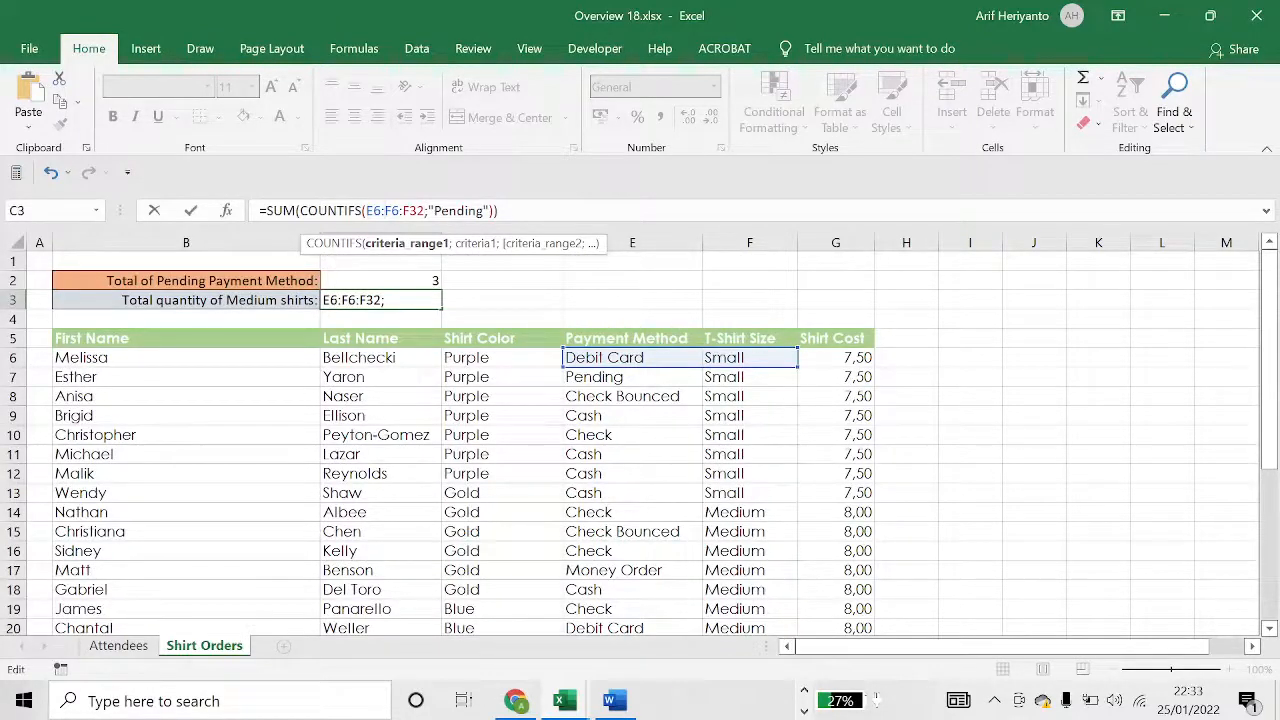
key(BackSpace)
key(BackSpace)
key(BackSpace)
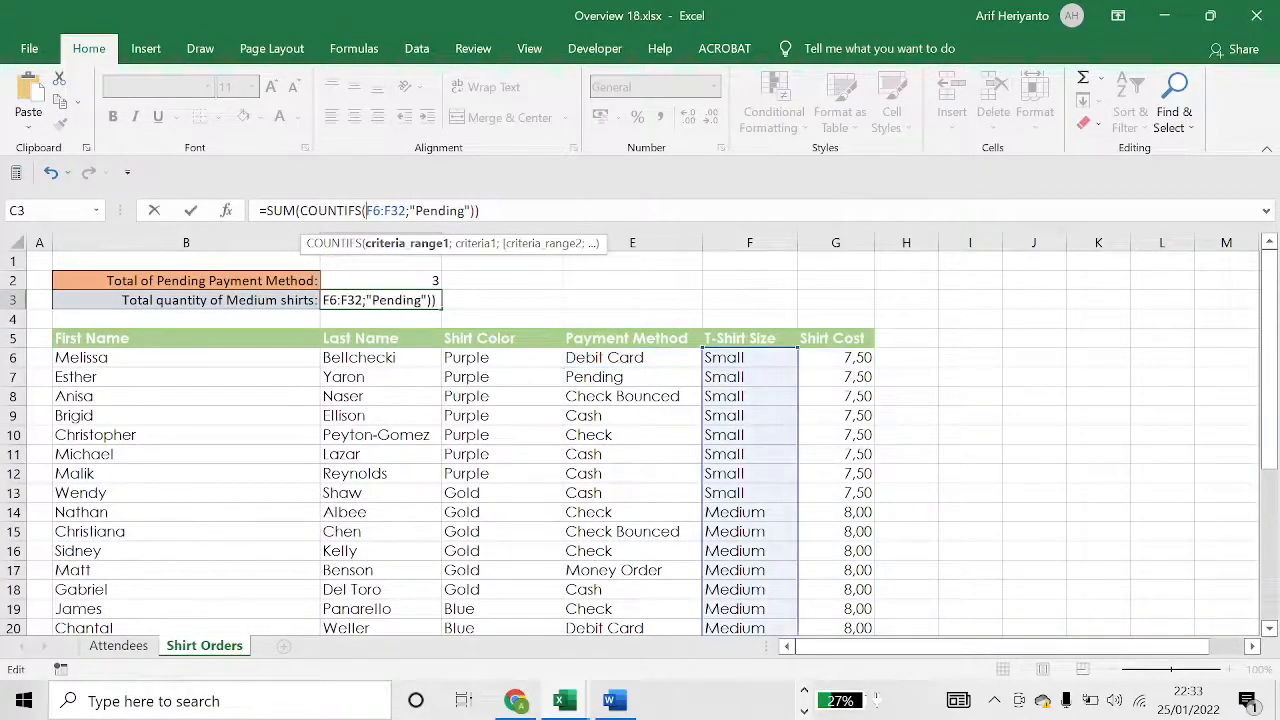
Set the COUNTIFS criterion in the C3 formula to "Medium" and enter the formula.
key(Right)
key(Right)
key(Right)
key(ctrl+shift+Right)
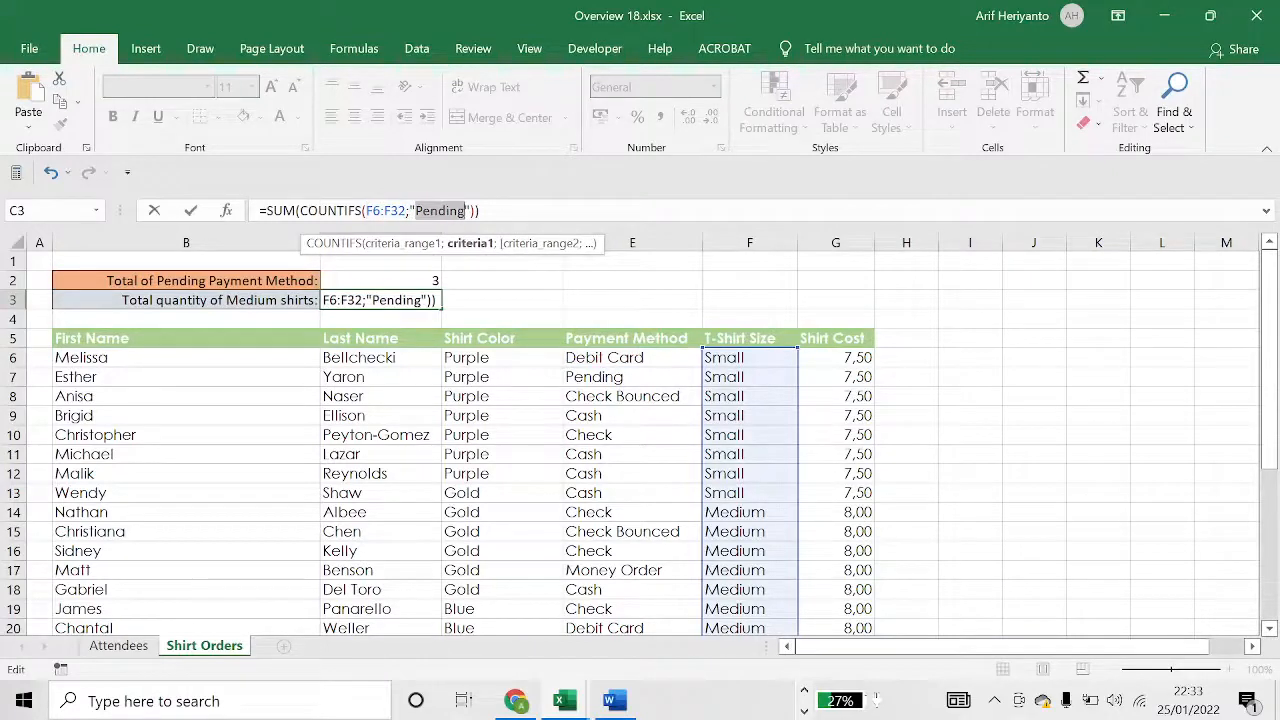
text(Mediu)
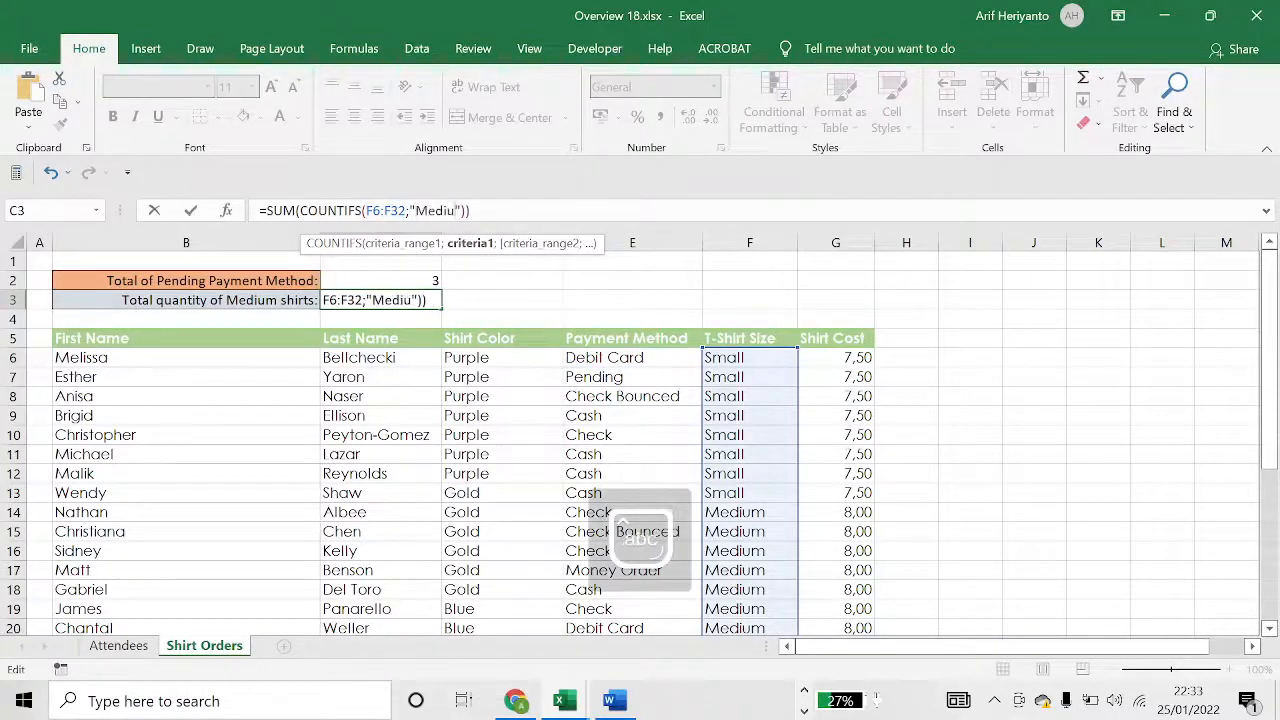
text(m)
key(Return)
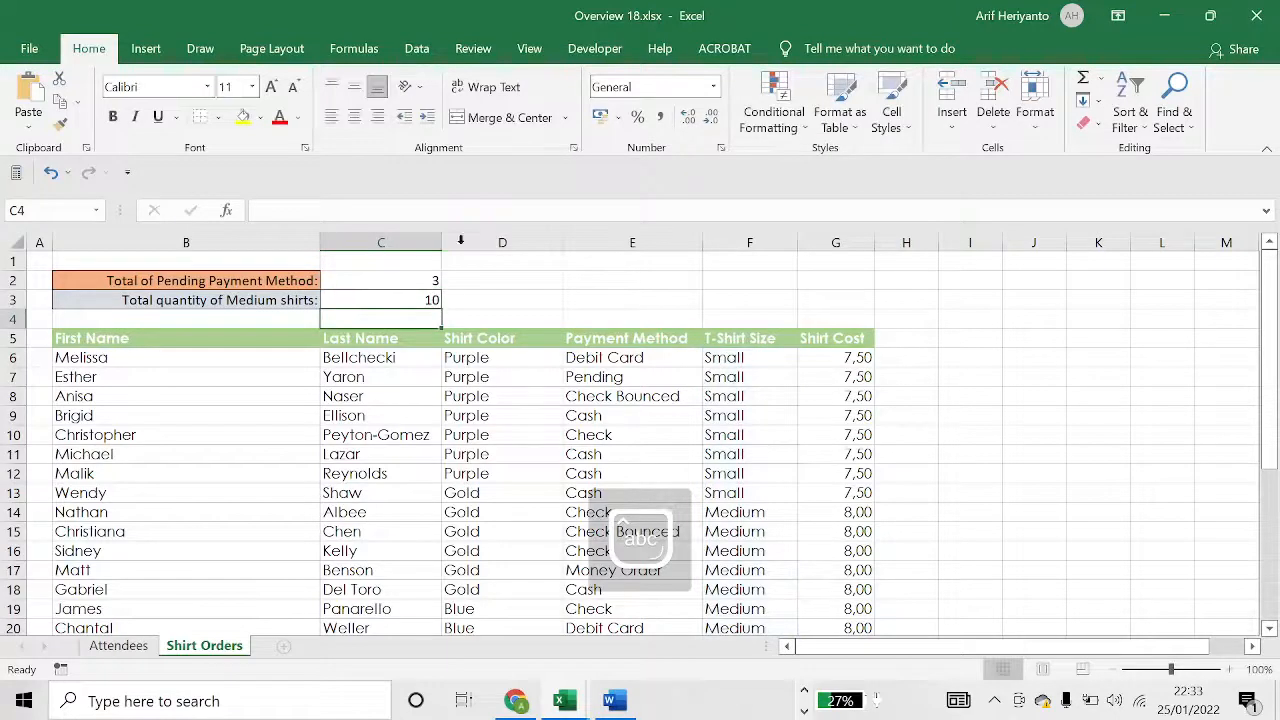
click(530, 376)
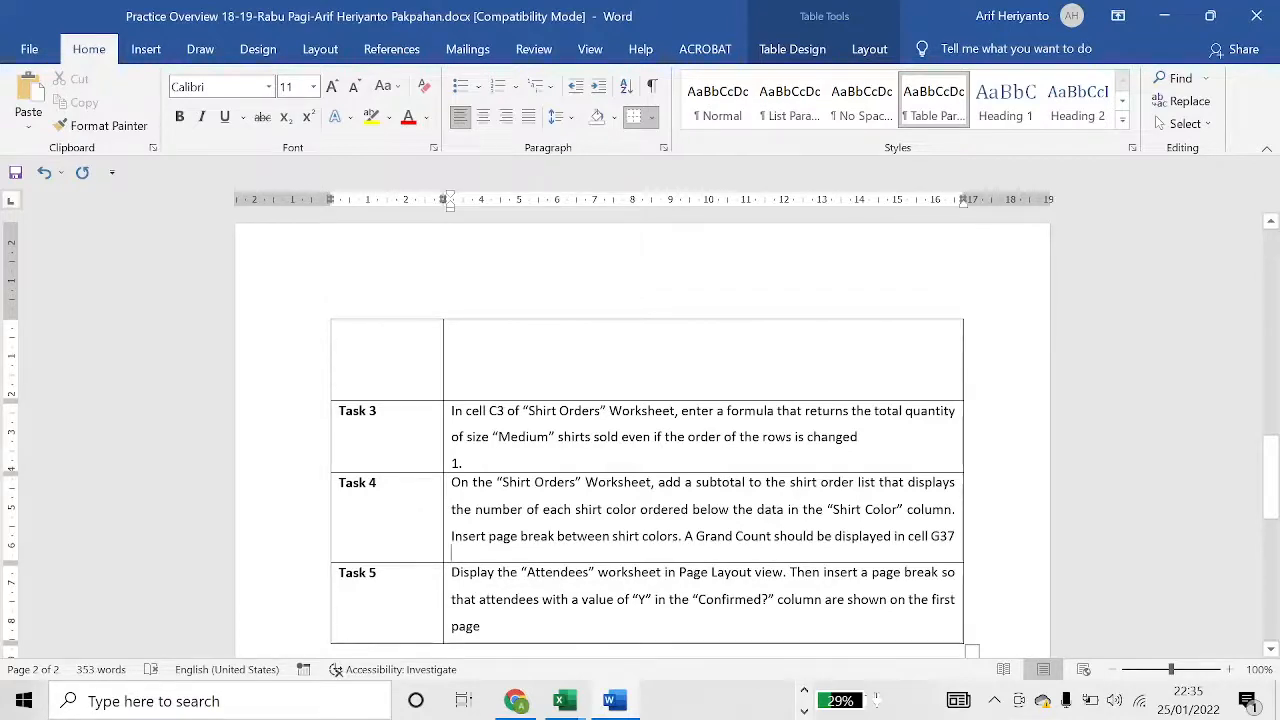
Return to Shirt Orders from Word and enter =SUM(G6:G32) in cell G33 below the Shirt Cost column.
key(alt+Tab)
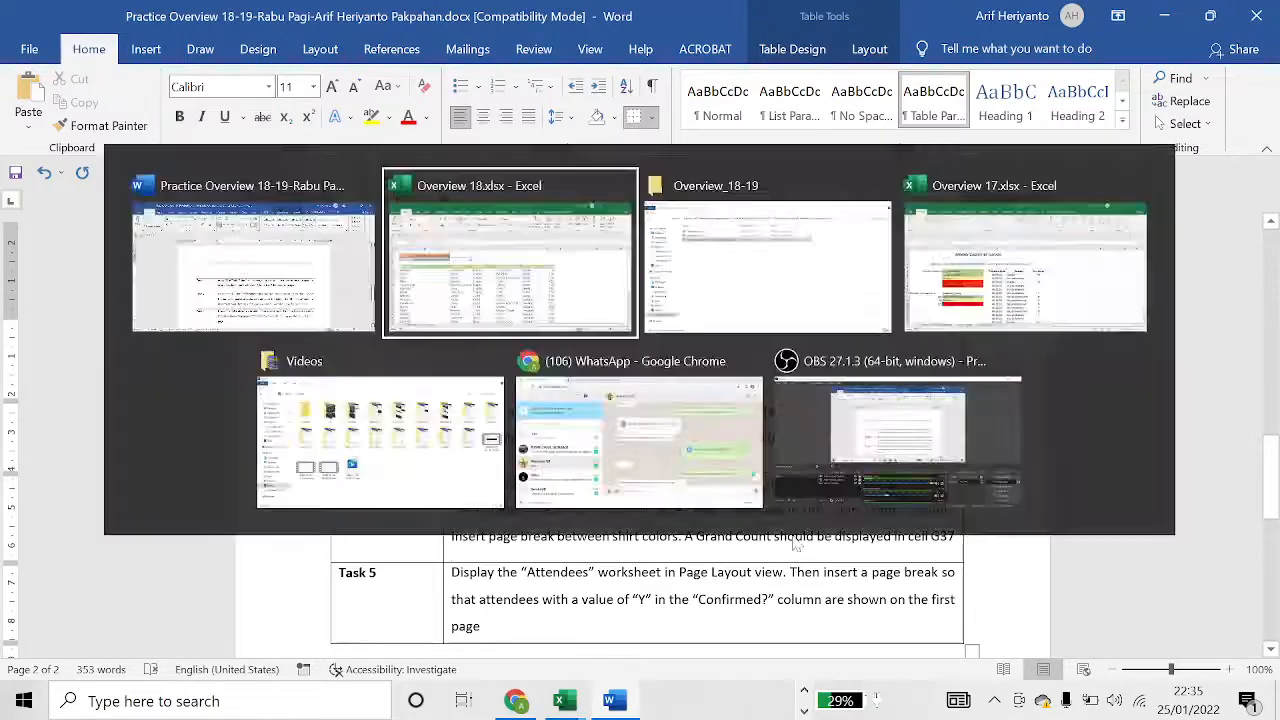
scroll(846, 486, down, 6)
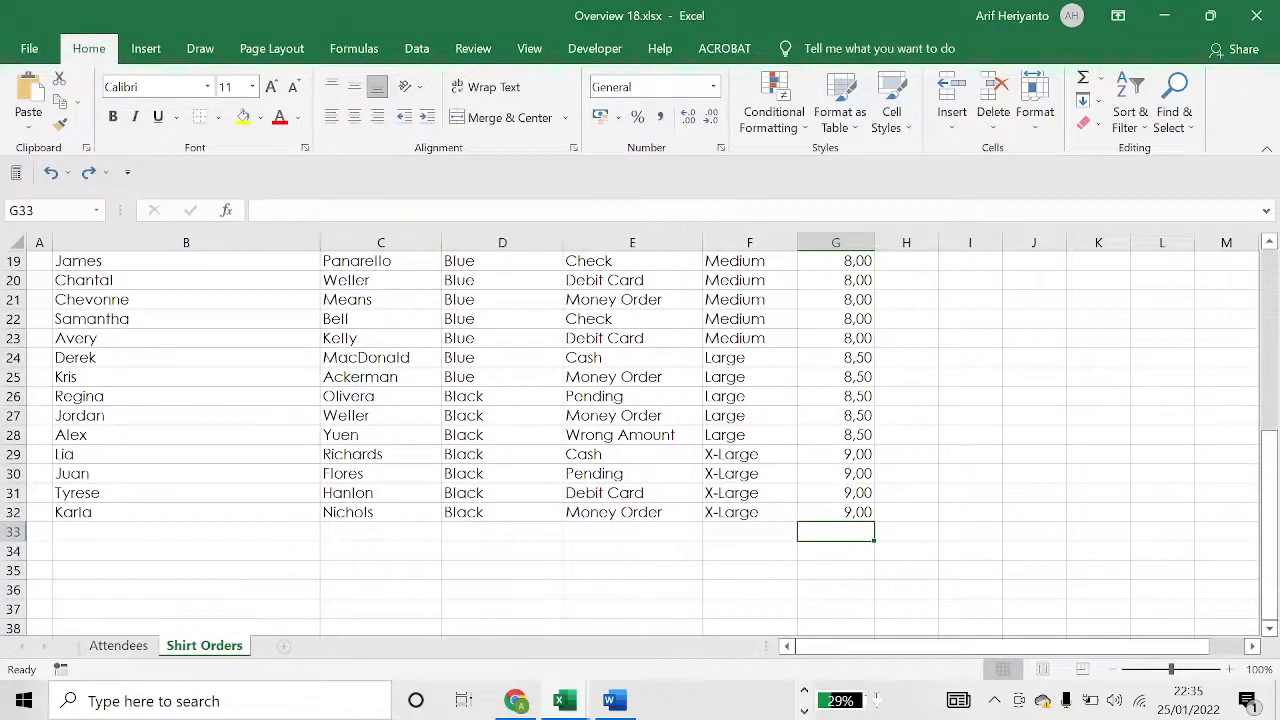
click(258, 210)
text(=SUM(G6:G32)")
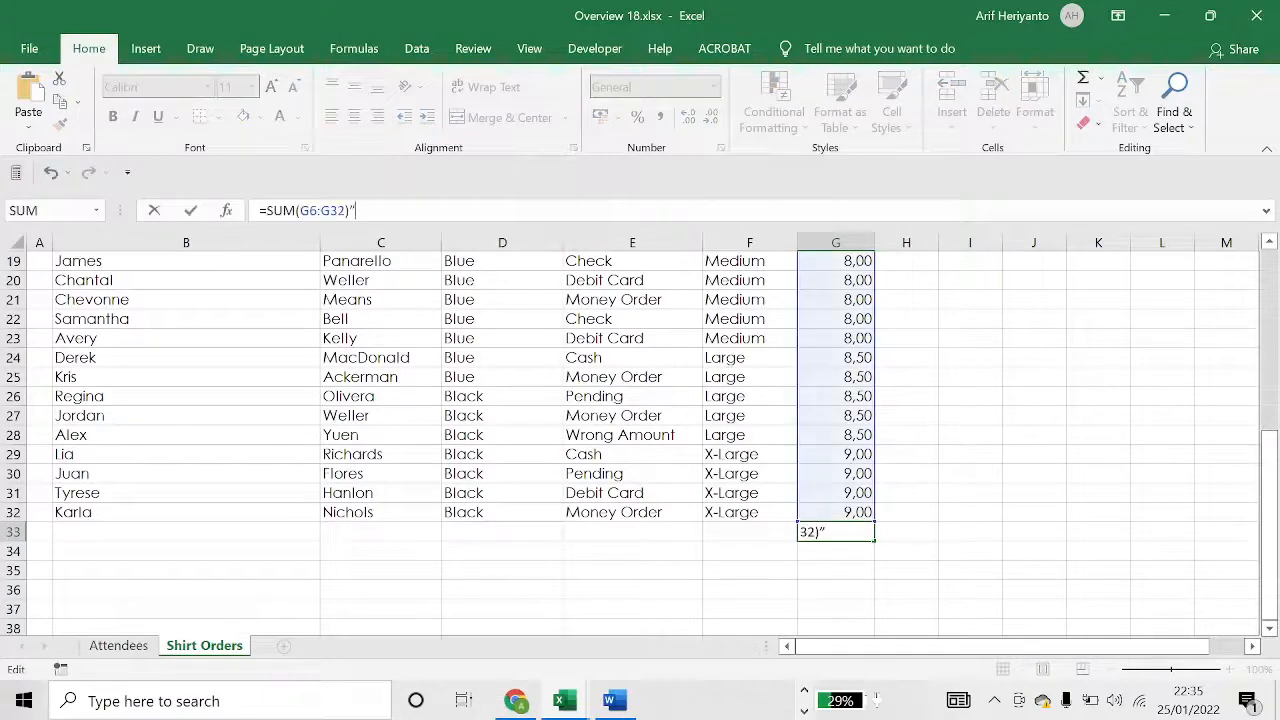
key(BackSpace)
key(Return)
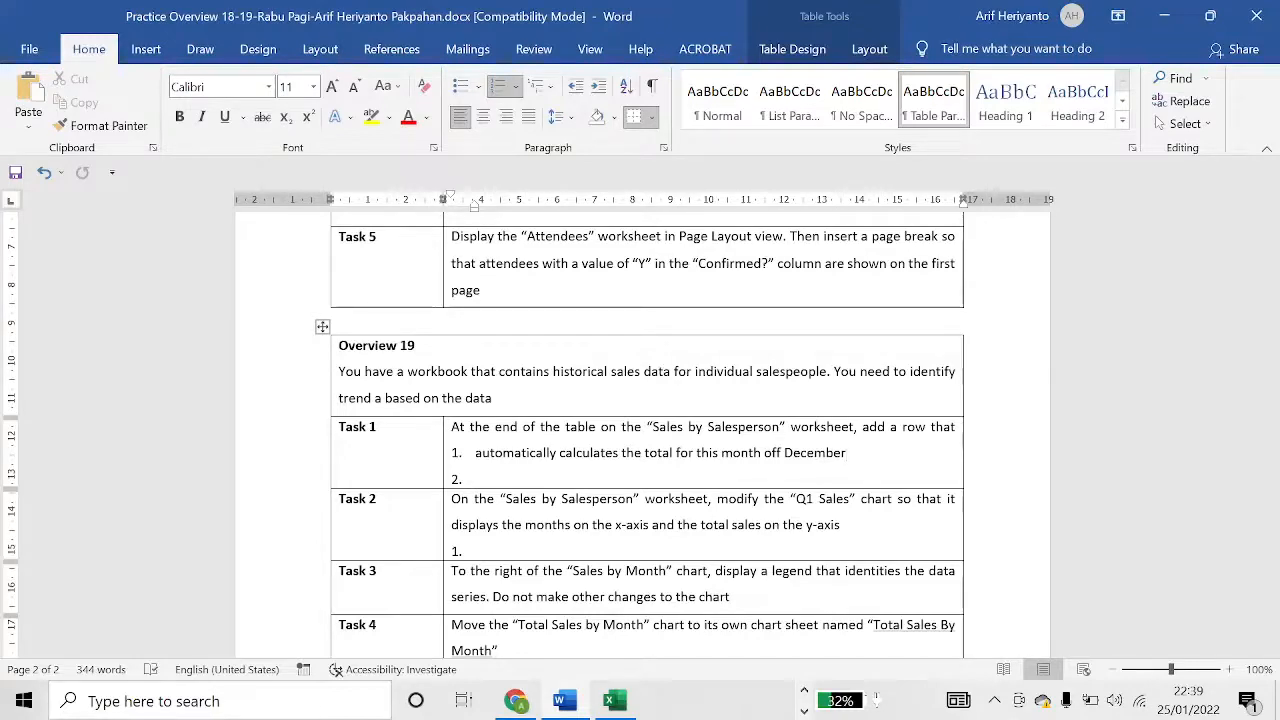
Switch to Overview 19.xlsx and try to enter =SUM([December]) in cell N26 below the December column on Sales by Salesperson.
key(alt+Tab)
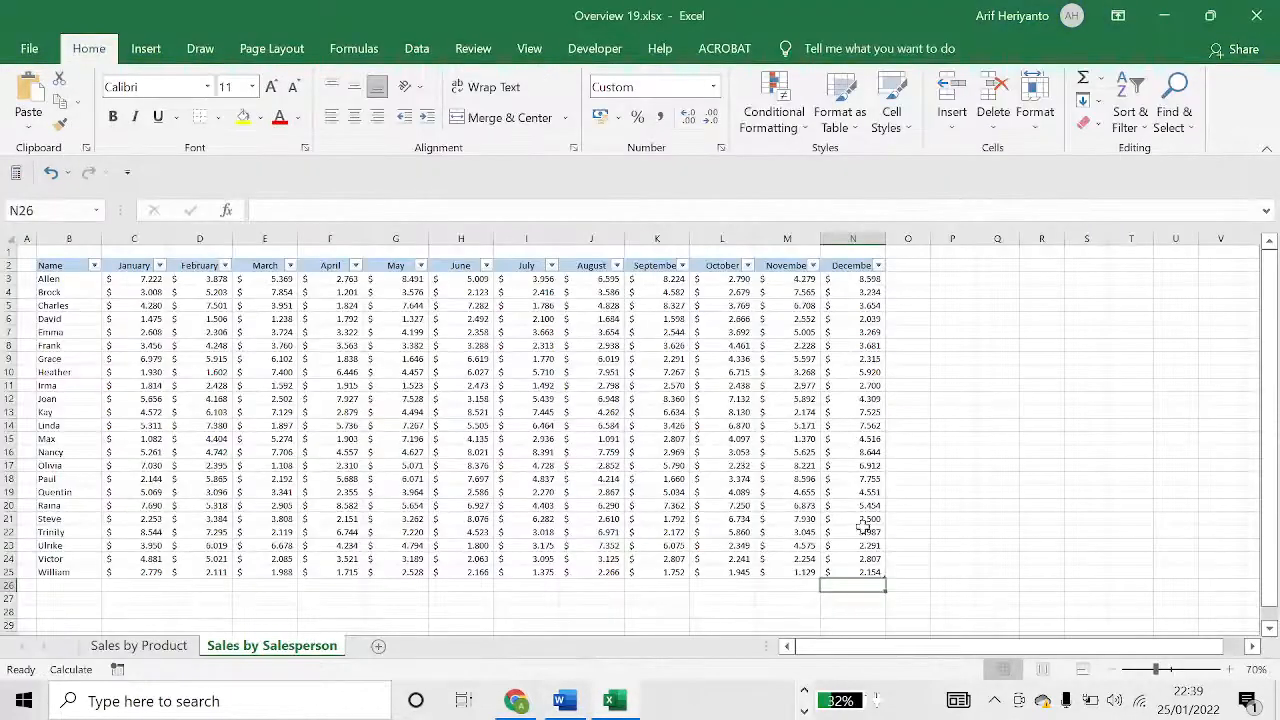
click(756, 489)
click(910, 541)
click(870, 582)
text(=SUM([December]))
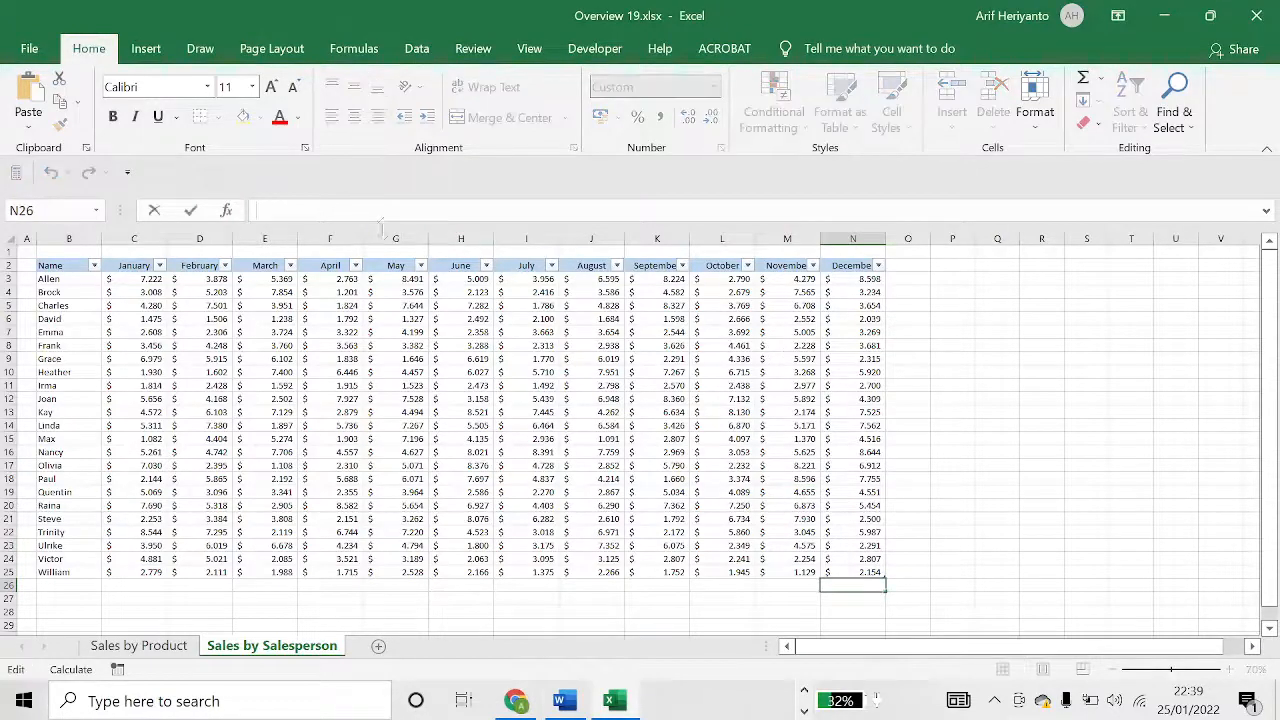
key(Home)
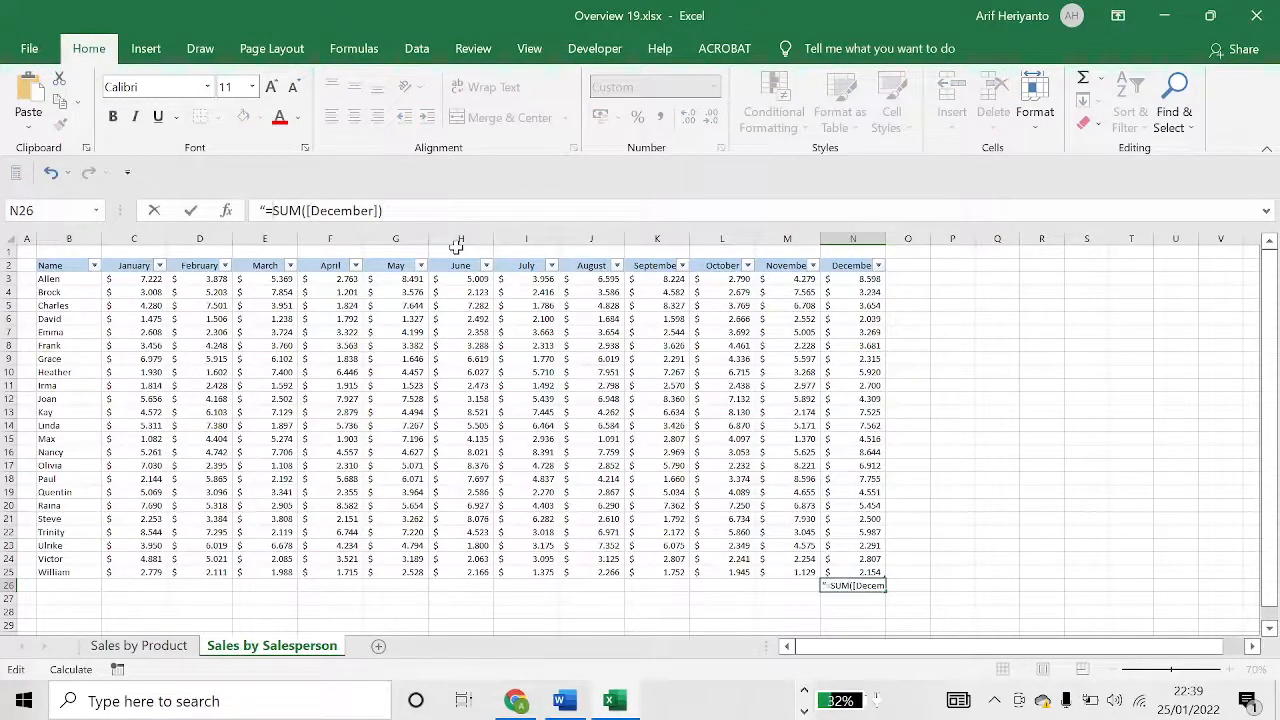
text(')
key(BackSpace)
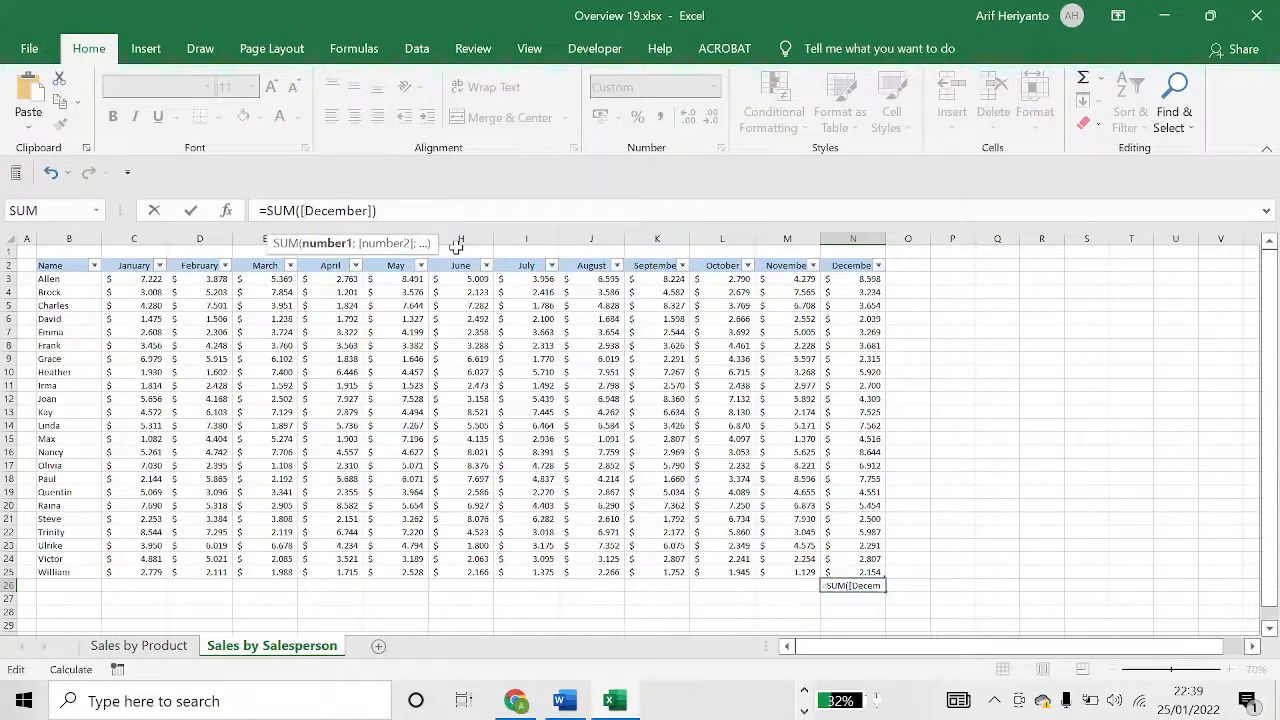
key(End)
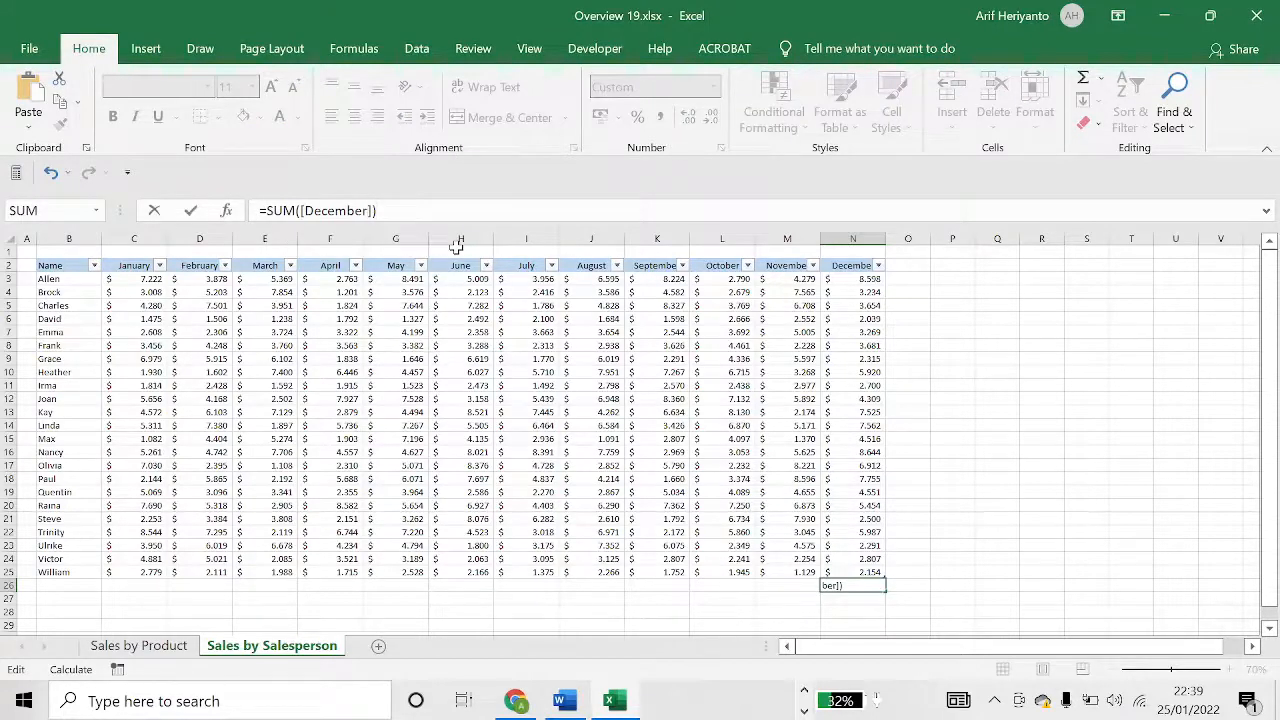
key(Return)
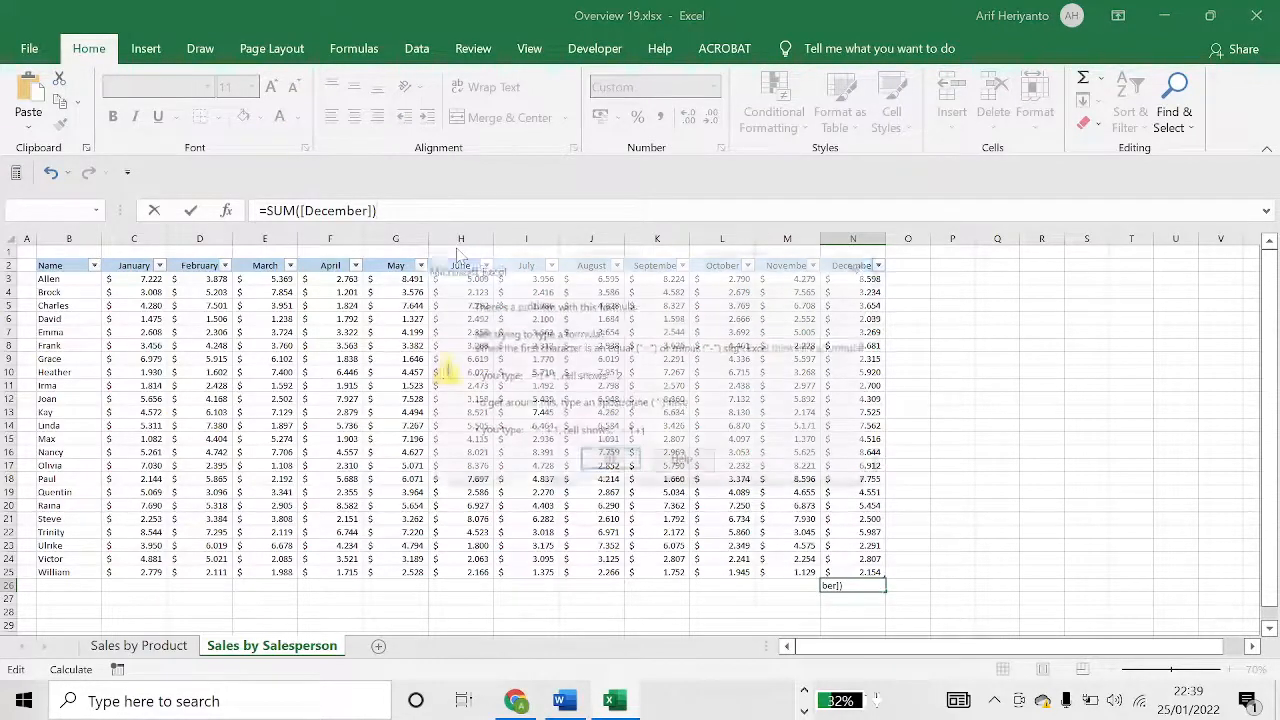
key(Return)
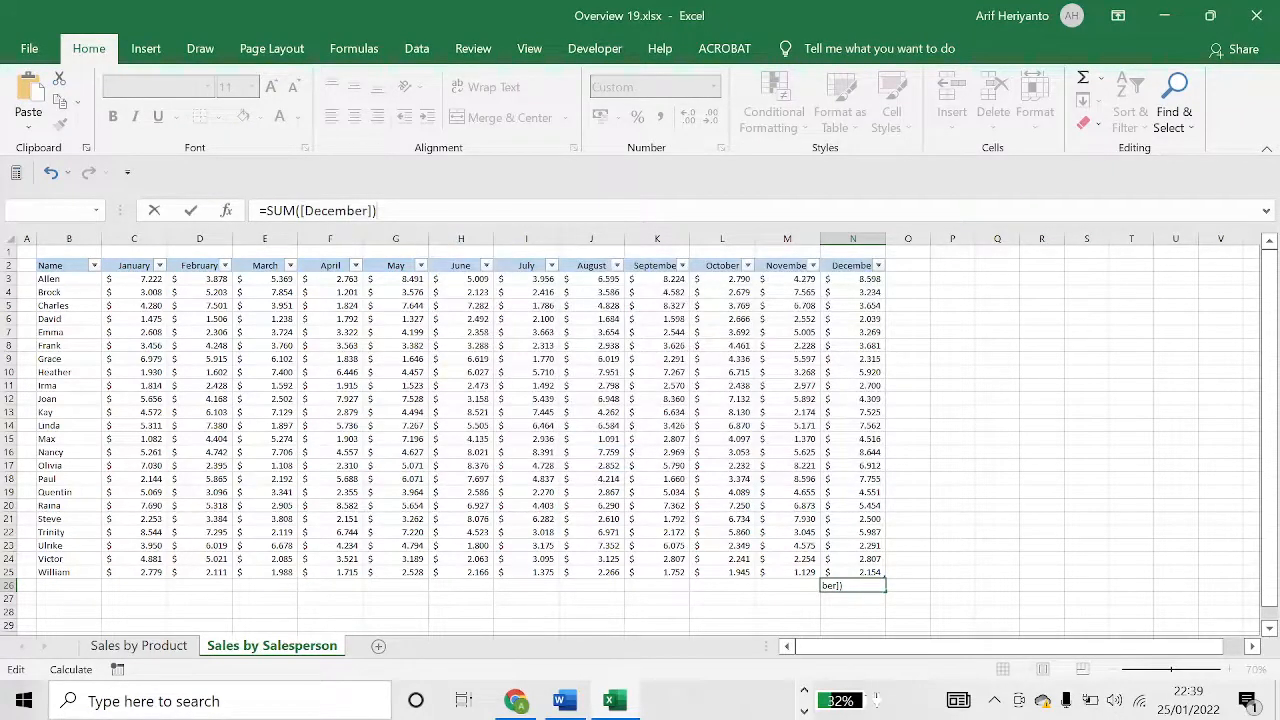
key(BackSpace)
key(Return)
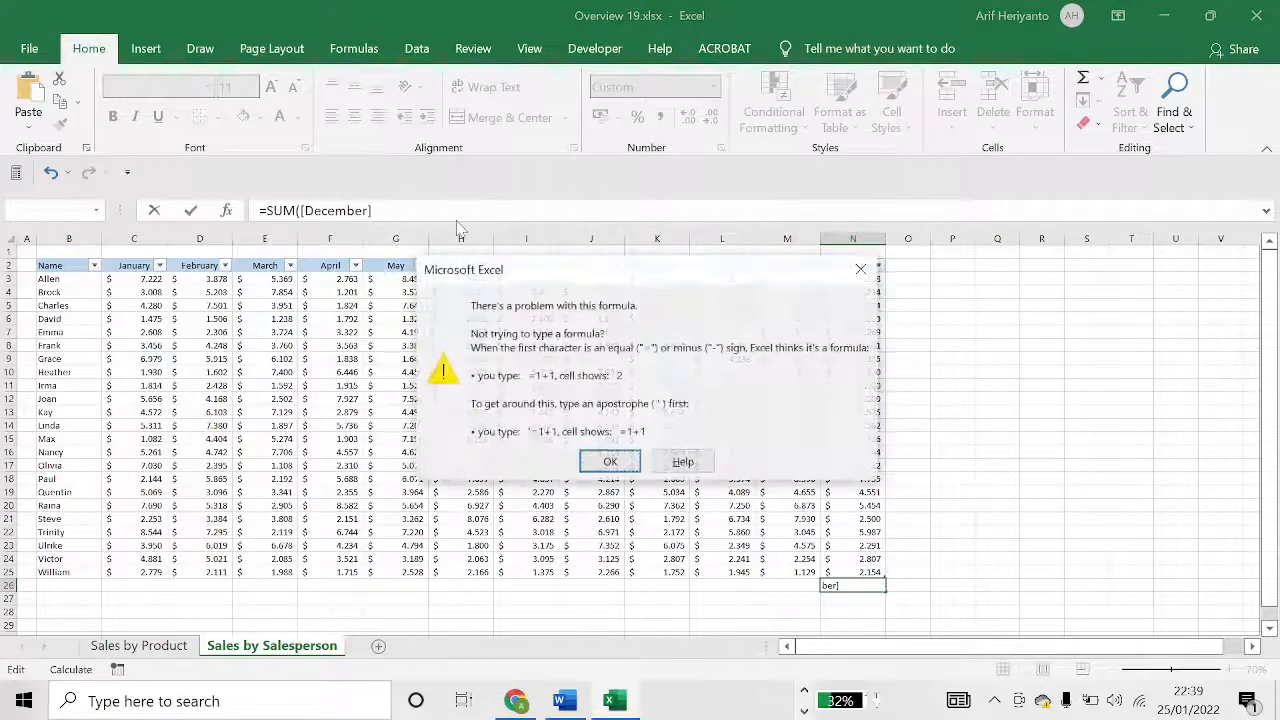
key(Return)
Replace the SUM argument in N26 with the December cells N3:N25, giving ToySales[December], and enter the formula.
key(BackSpace)
key(BackSpace)
key(BackSpace)
key(BackSpace)
key(BackSpace)
key(BackSpace)
key(BackSpace)
key(BackSpace)
key(BackSpace)
key(BackSpace)
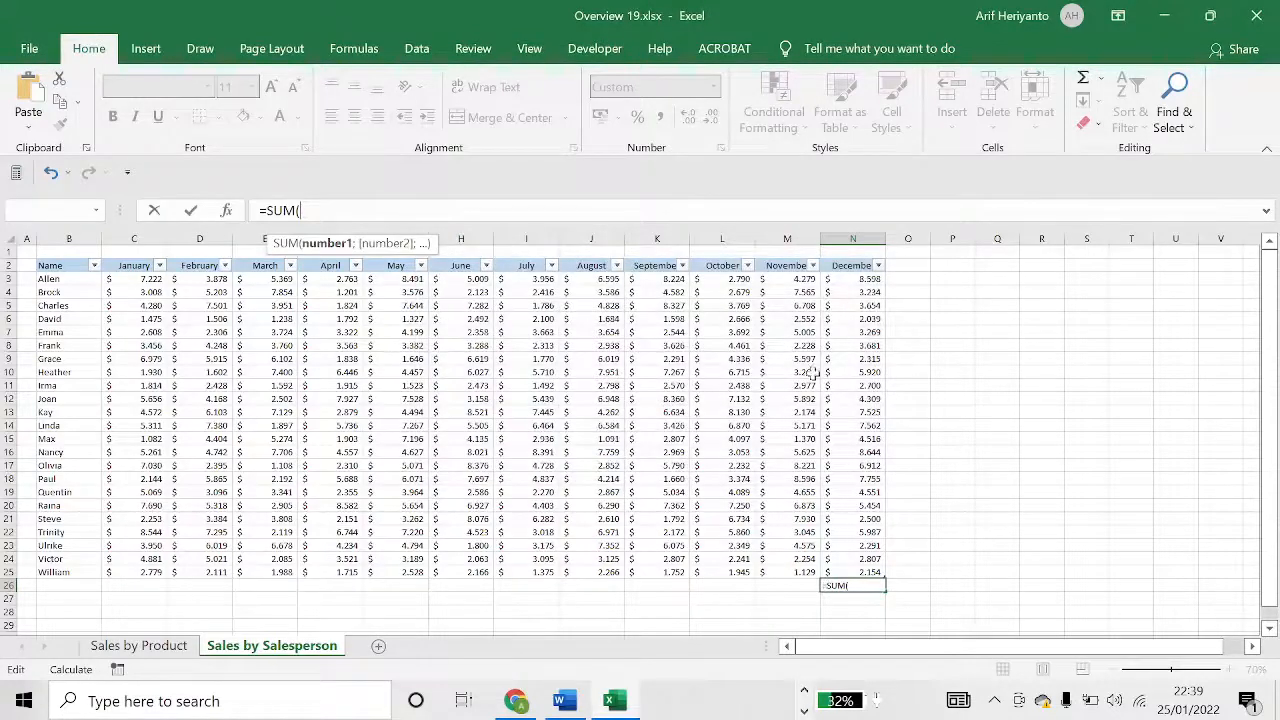
drag(846, 279, 876, 572)
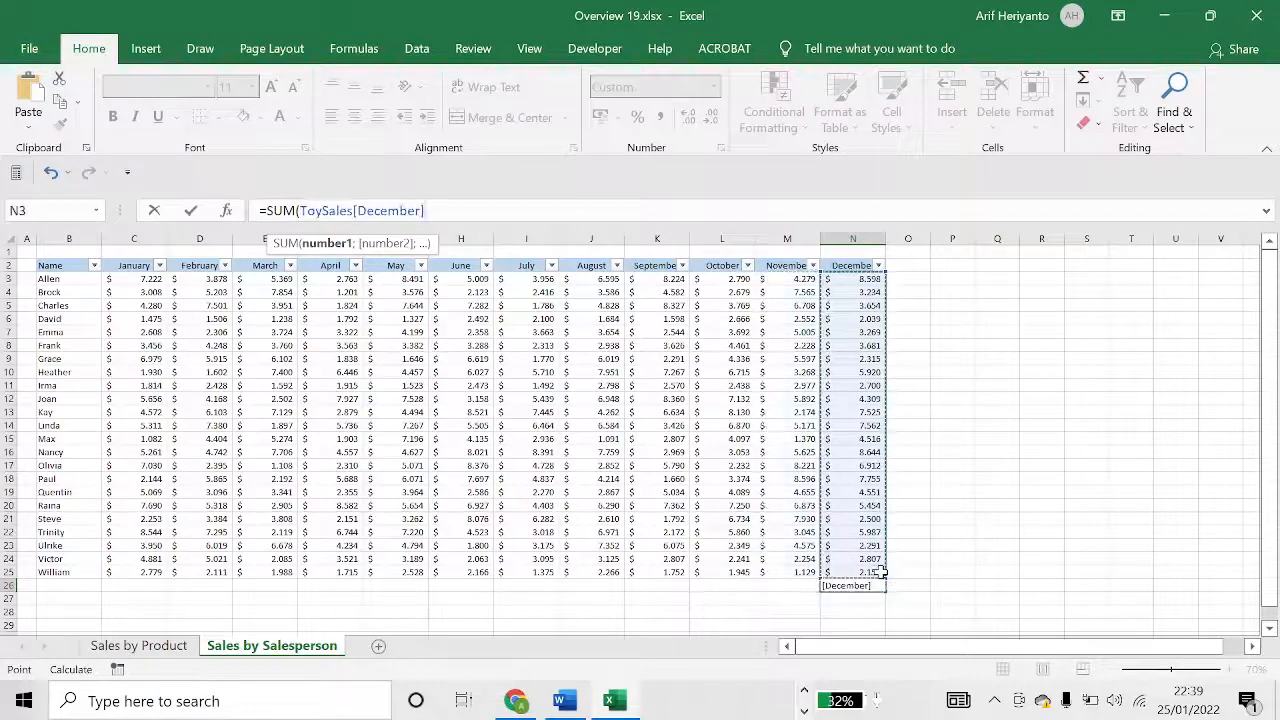
key(Return)
click(946, 547)
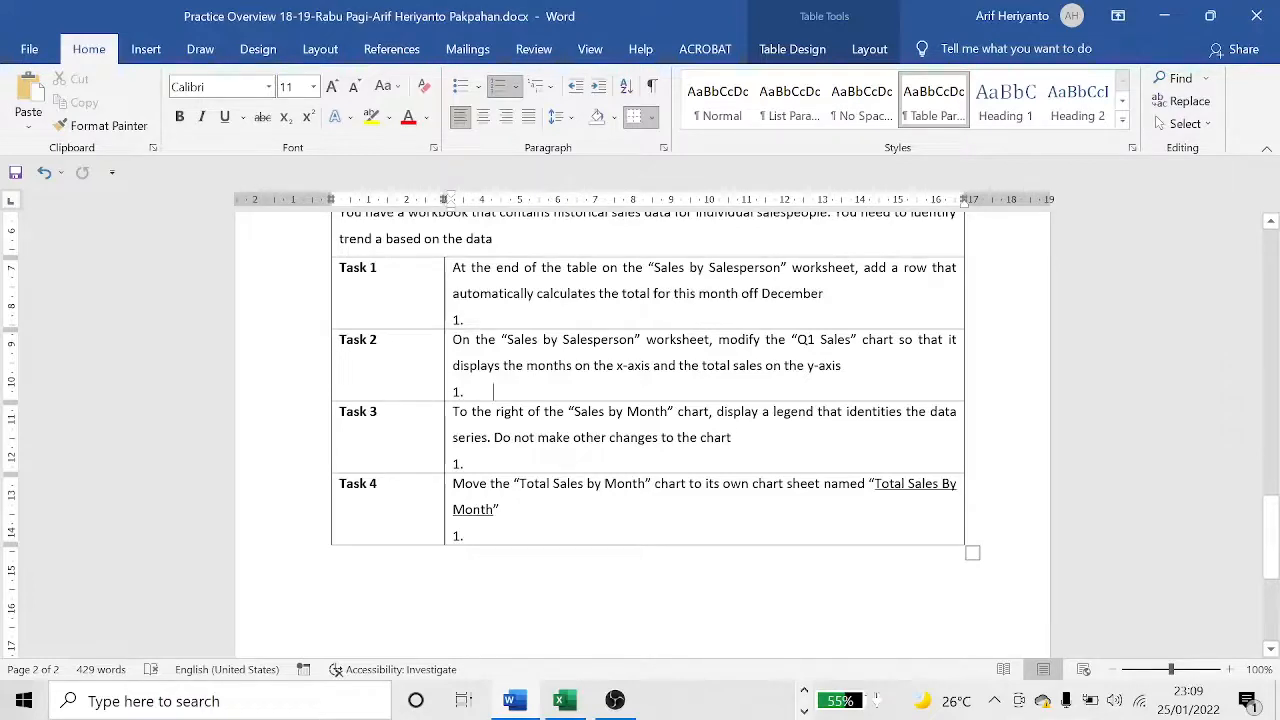
Return from Word to Overview 19.xlsx and switch the rows and columns of the Q1 Sales chart on the Sales by Product sheet.
key(alt+Tab)
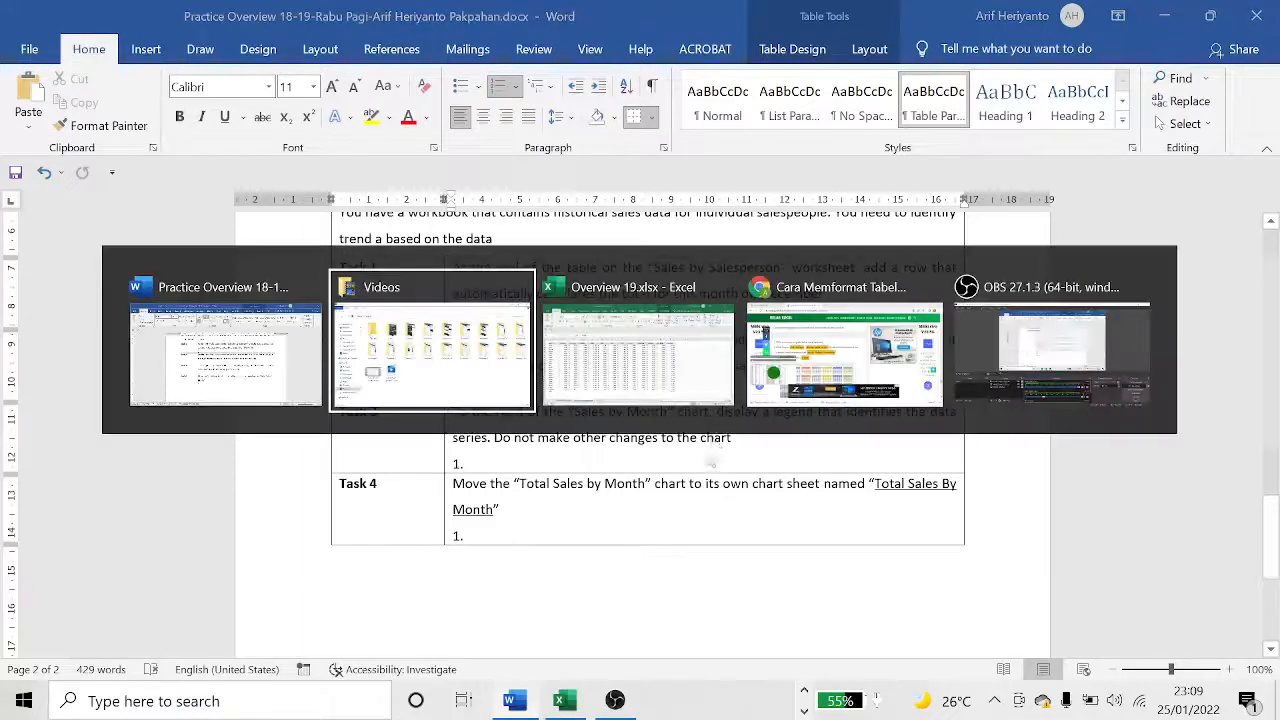
key(alt+Tab)
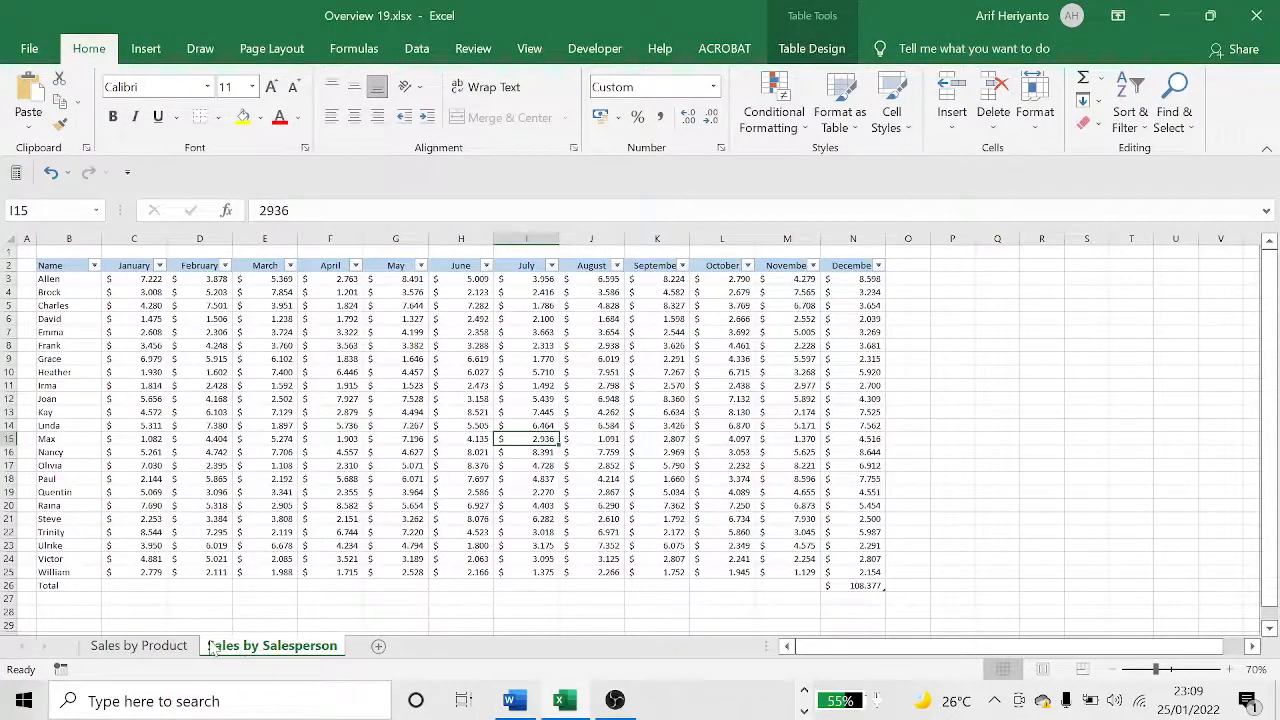
click(139, 645)
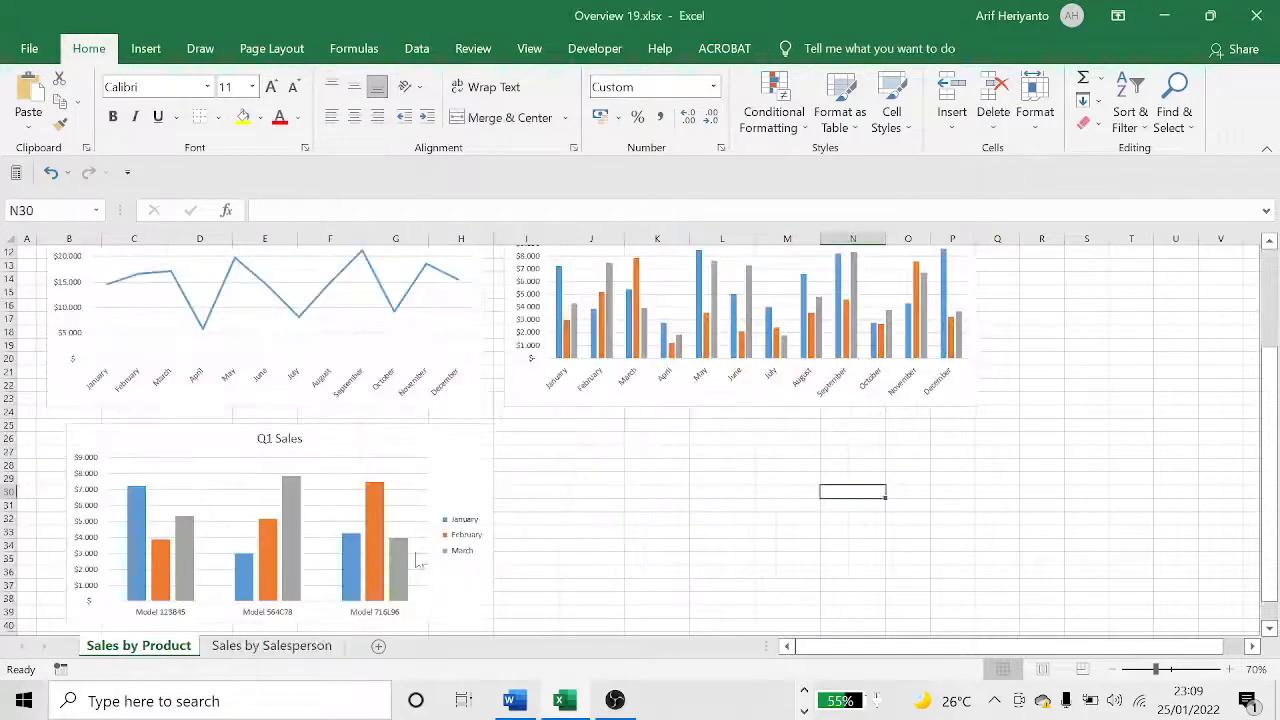
scroll(474, 492, down, 1)
click(400, 402)
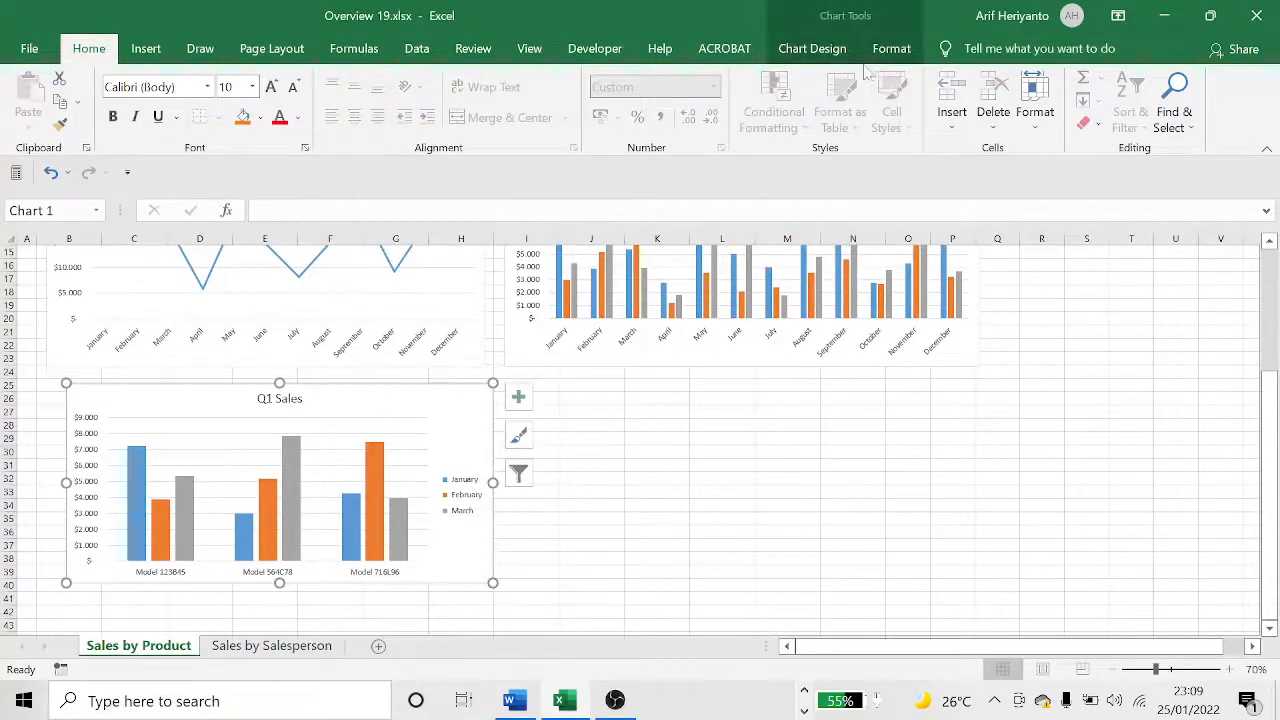
click(812, 48)
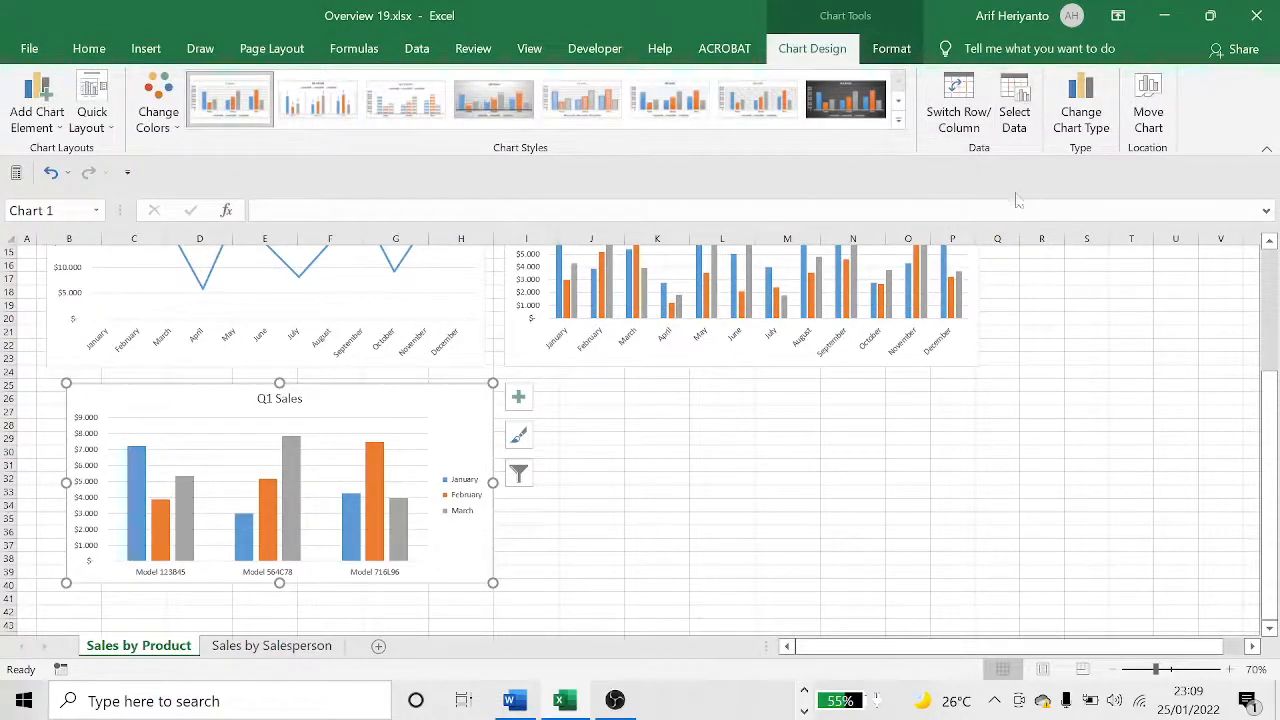
click(955, 95)
click(731, 393)
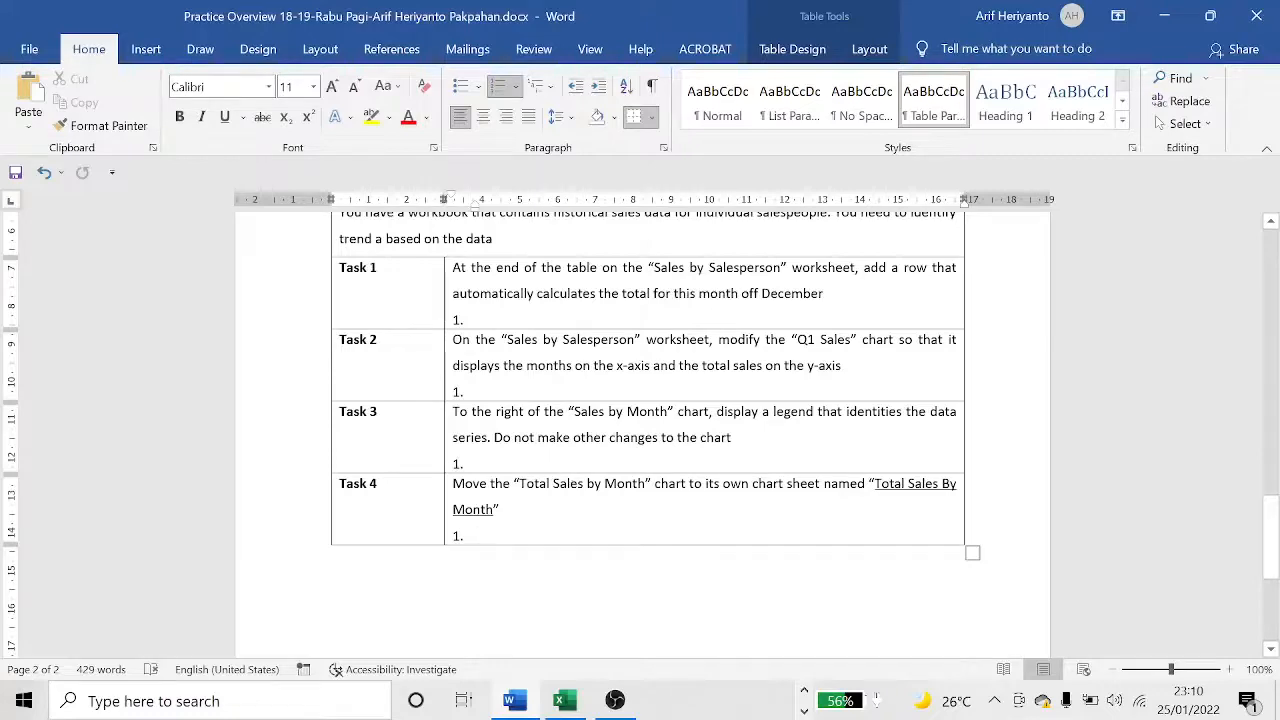
Return from Word to the workbook and add a legend at the right of the Sales by Month chart.
key(alt+Tab)
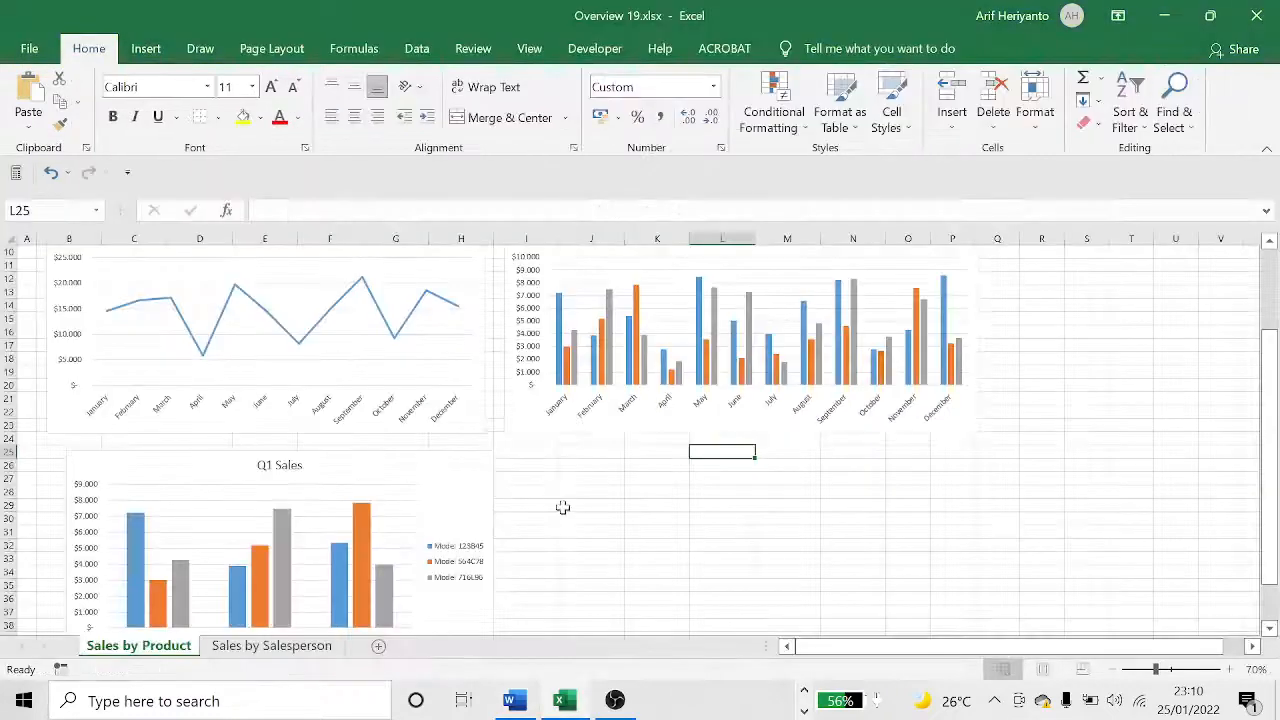
scroll(630, 424, up, 3)
click(770, 385)
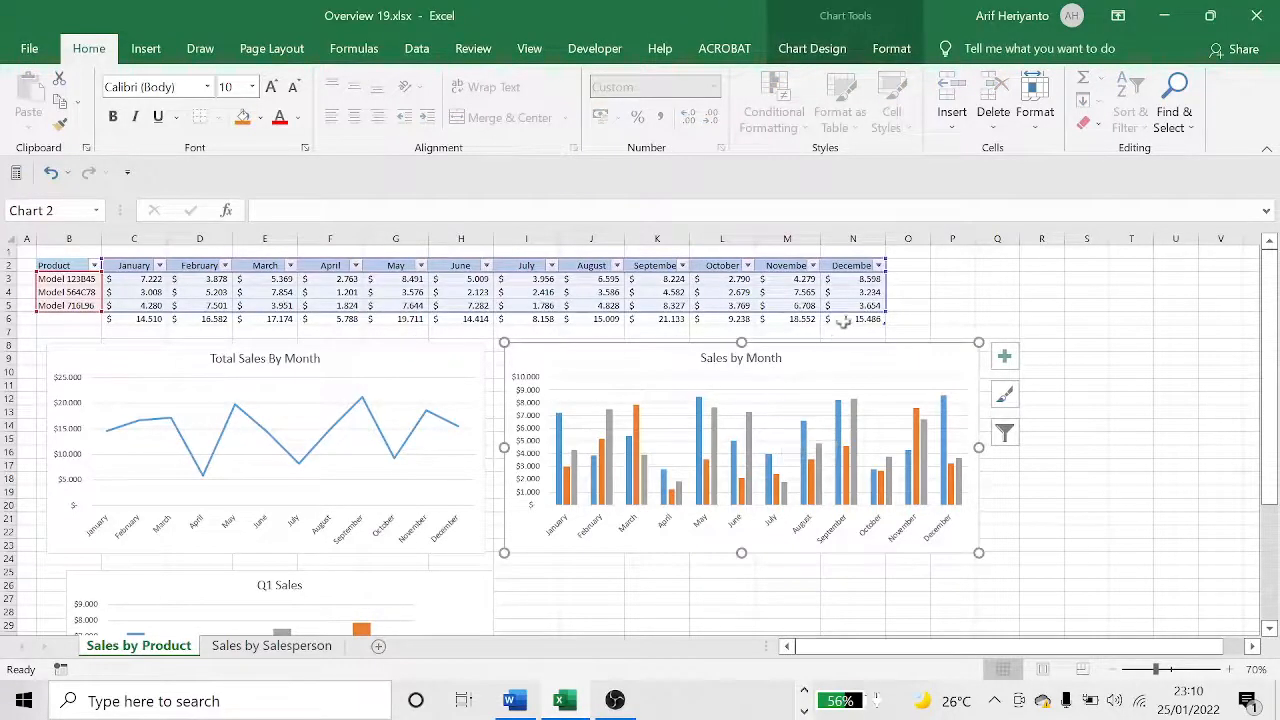
click(1005, 360)
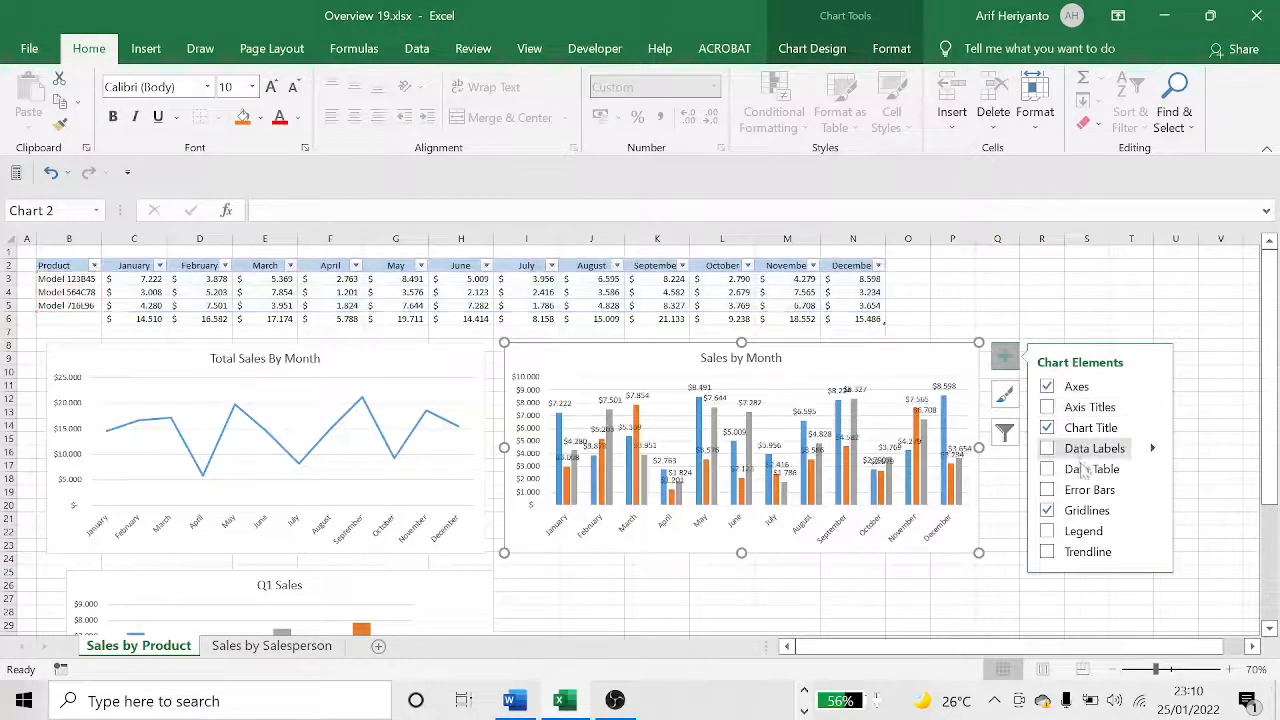
click(1049, 532)
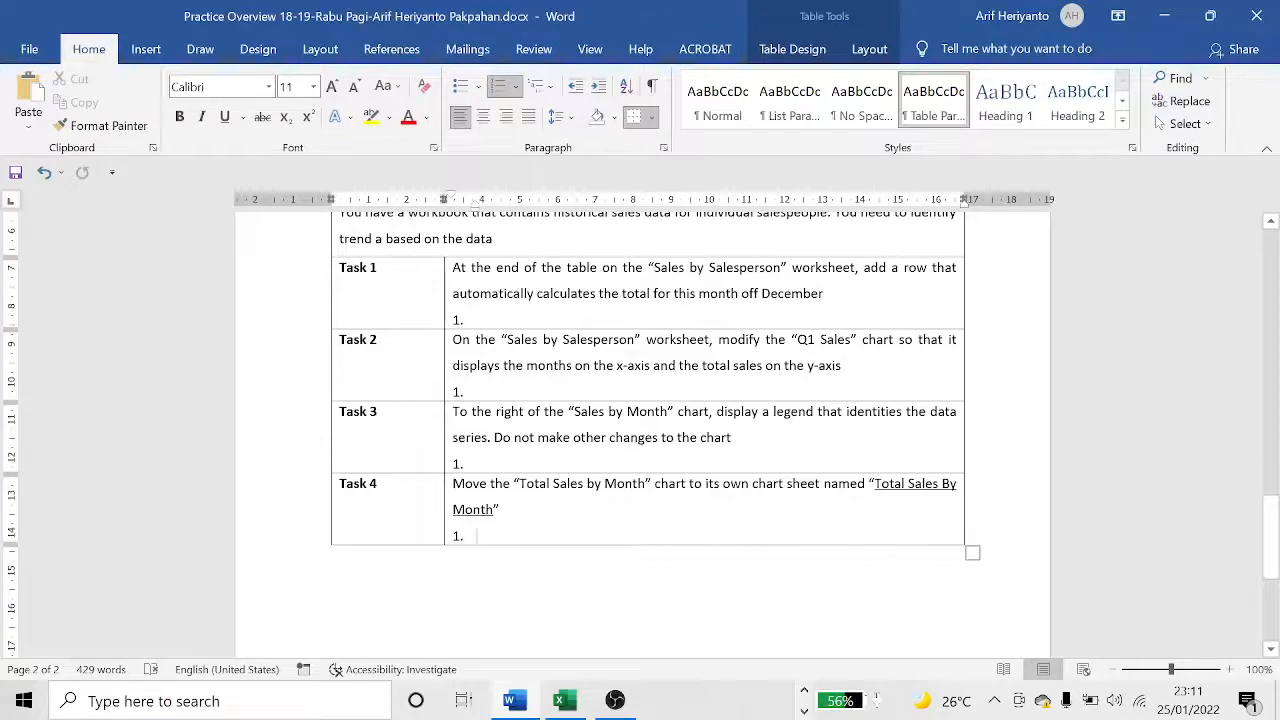
Return from Word and move the Total Sales By Month chart to a new chart sheet named "Total Sales By Month".
key(alt+Tab)
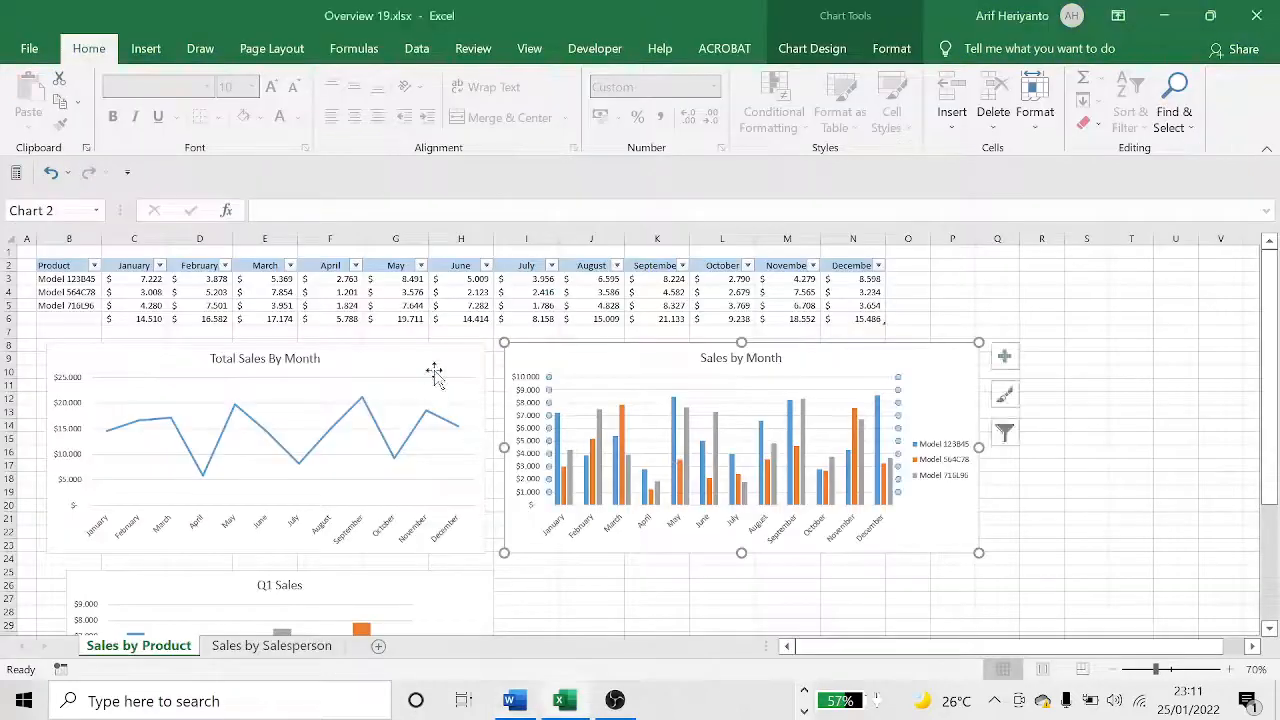
right_click(421, 369)
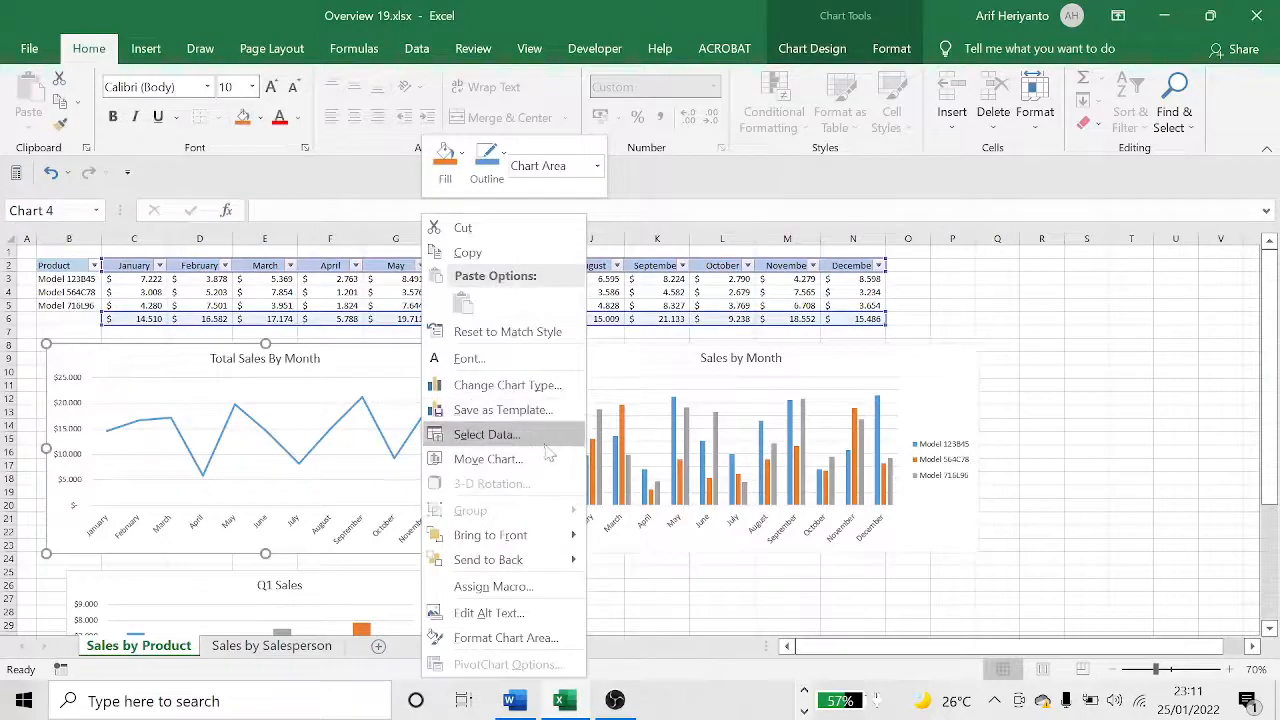
click(543, 462)
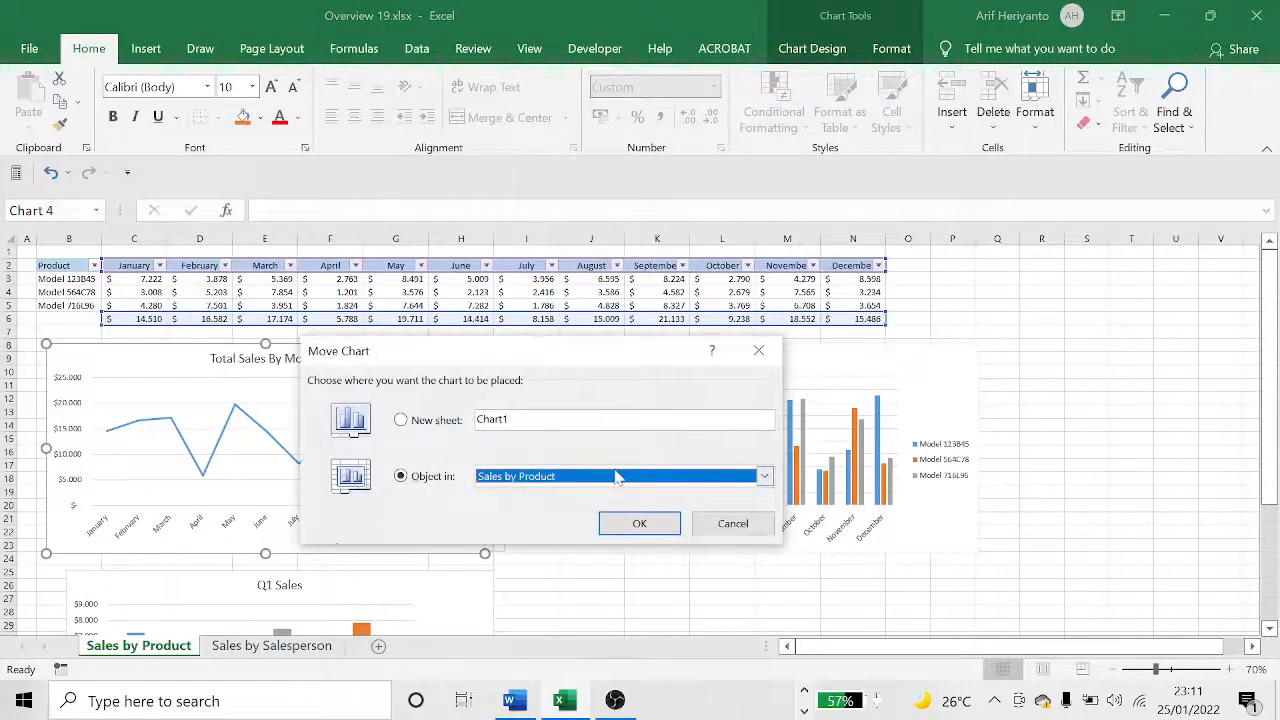
click(436, 422)
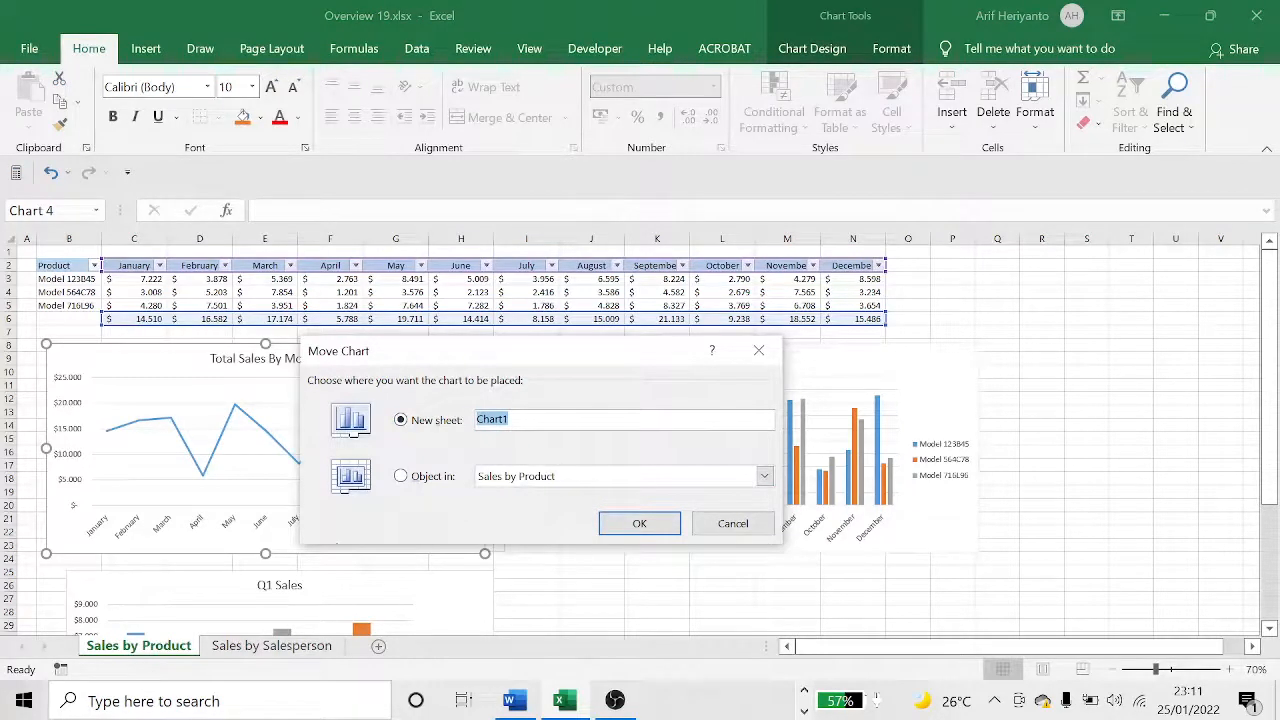
drag(587, 360, 966, 351)
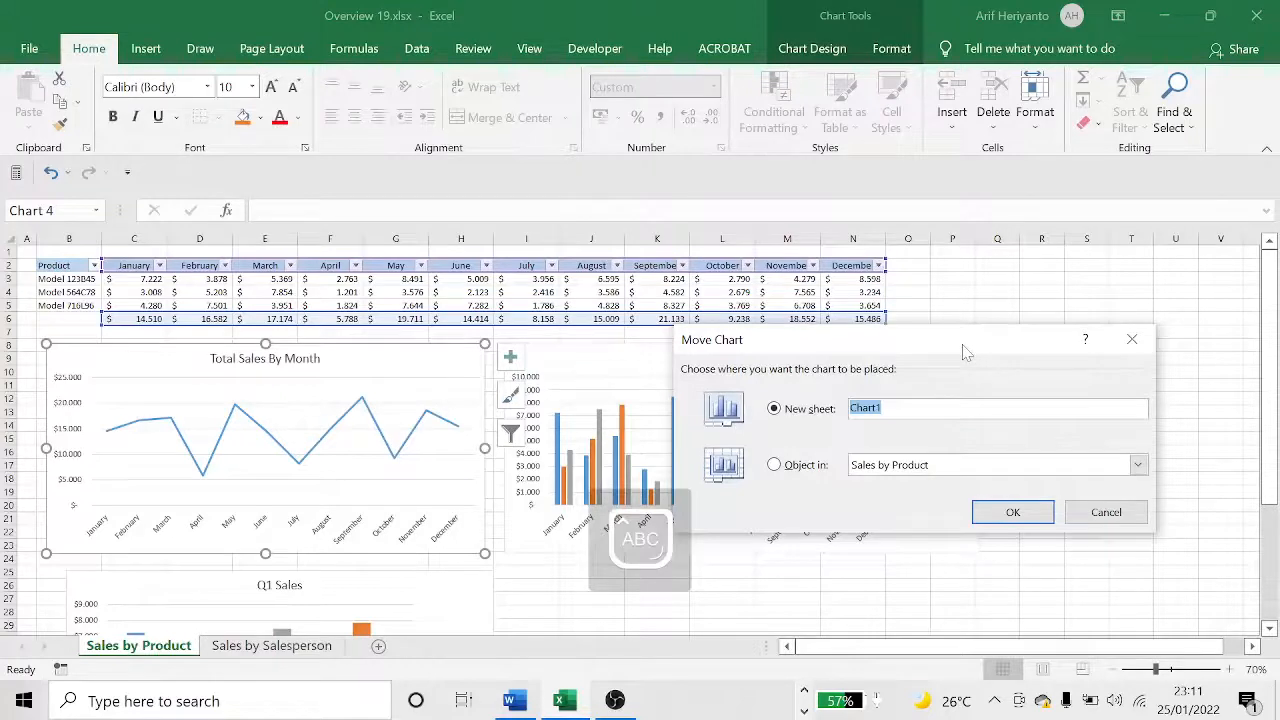
text(Total Sales By Month)
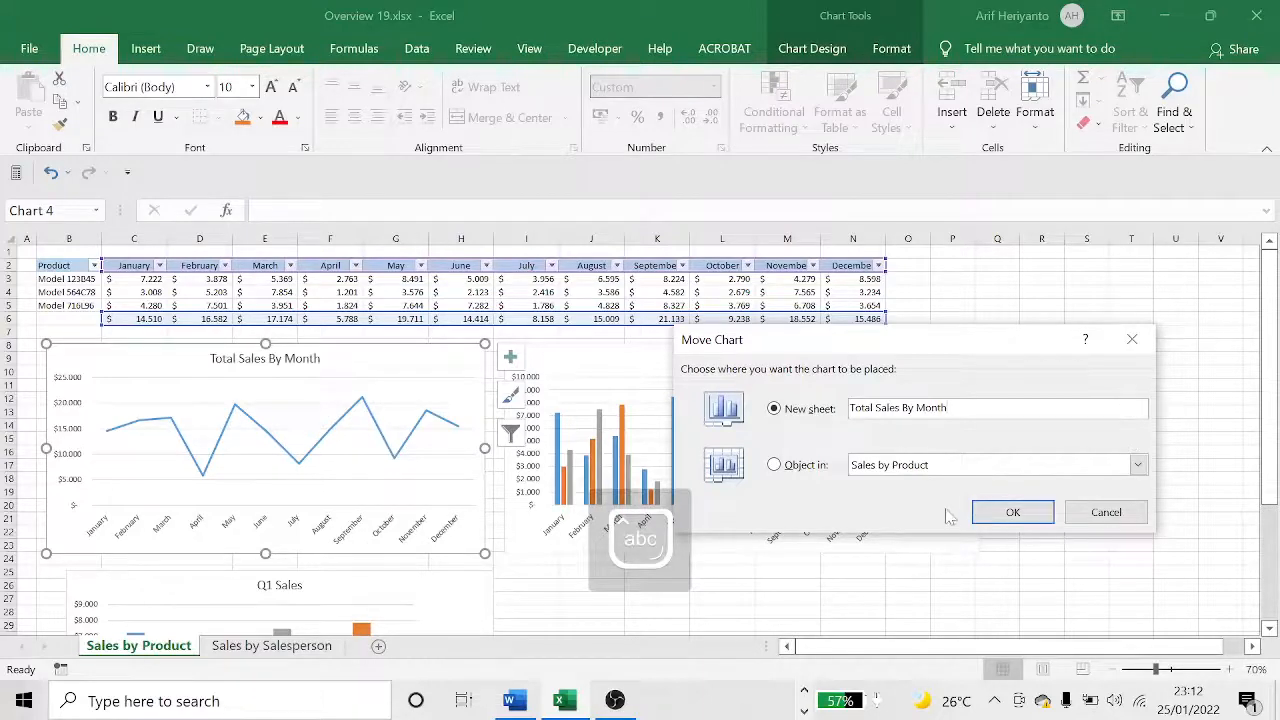
click(980, 512)
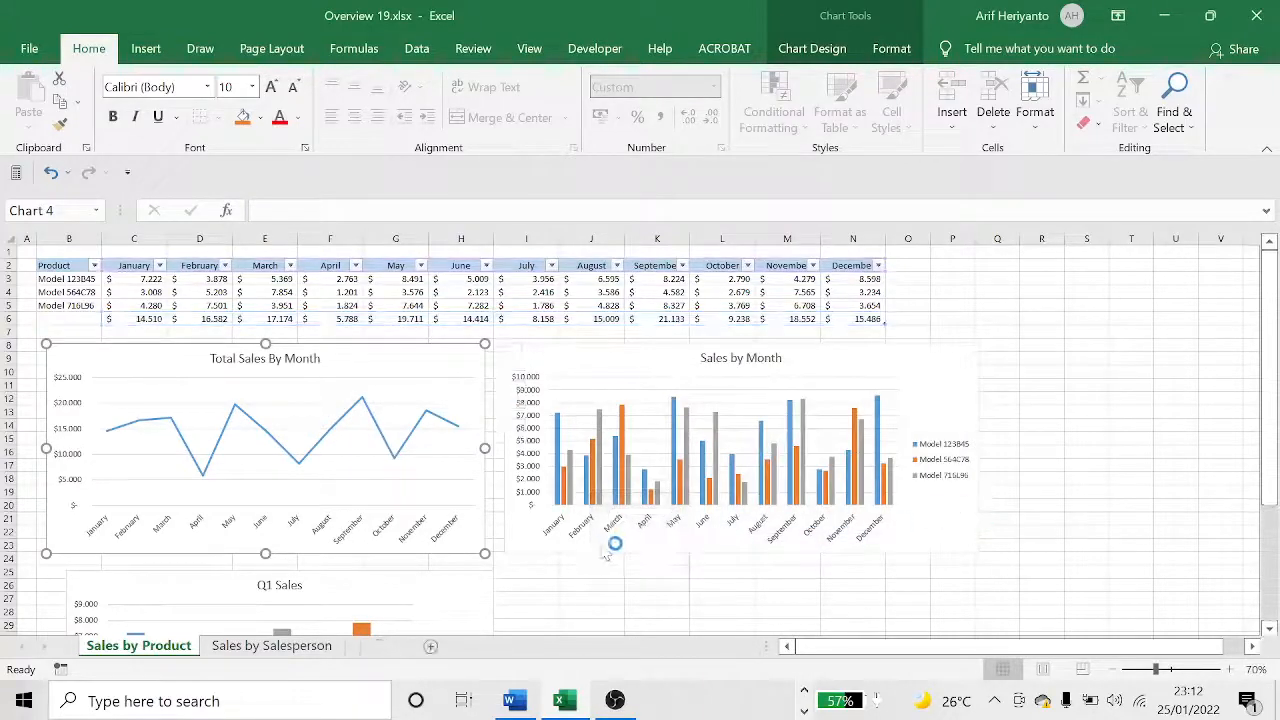